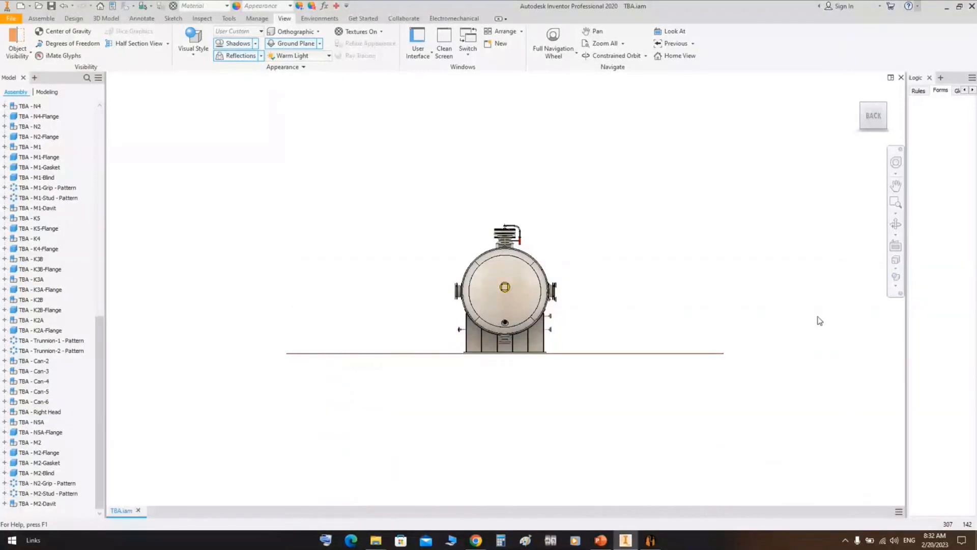
Show the desktop and create a new folder on it.
key("super+d")
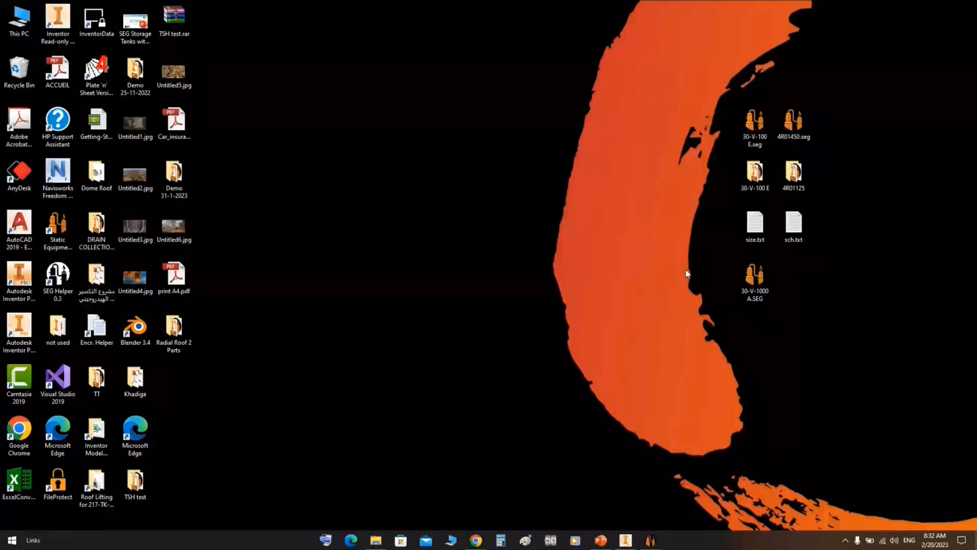
key("ctrl+shift+n")
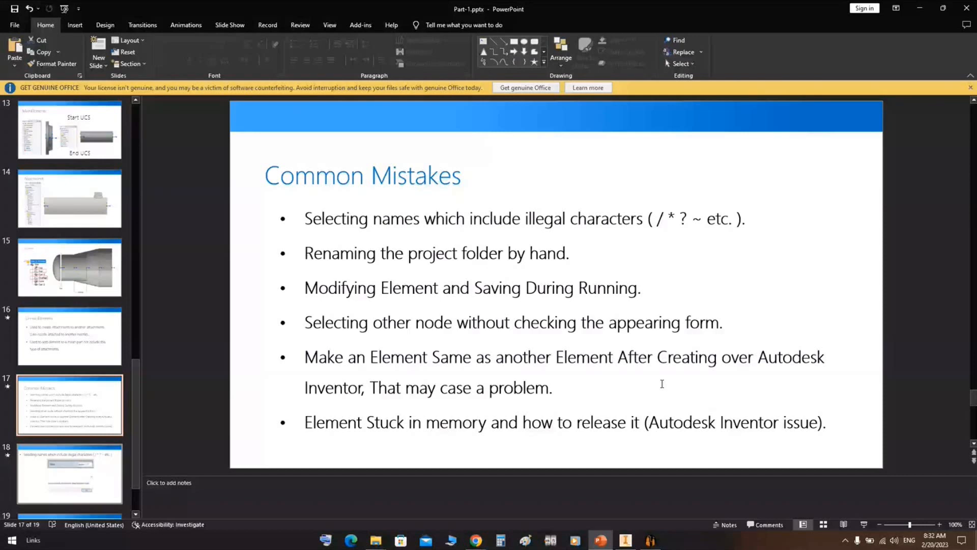
In Static Equipment Generator, try to create an Overall project named "TEST ??//" in the Desktop workspace folder.
left_click(651, 541)
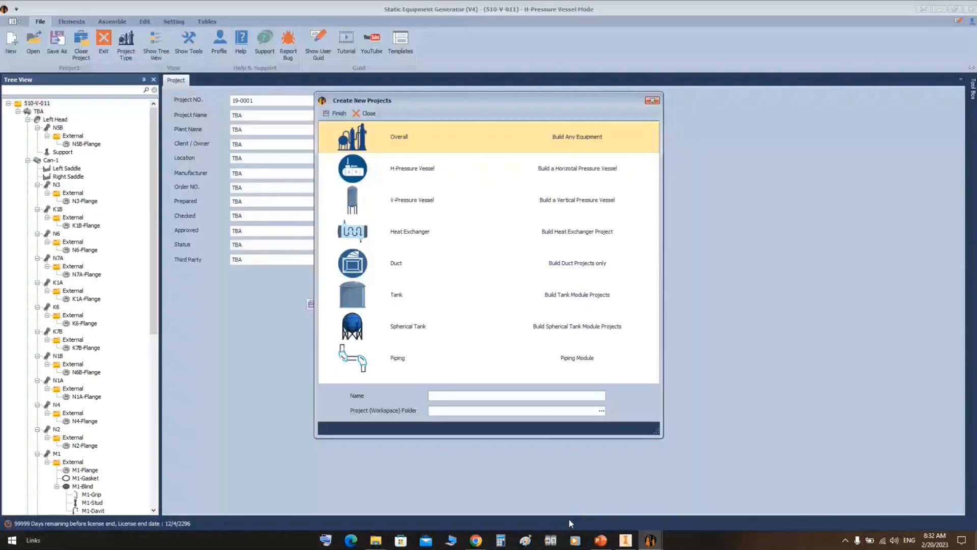
type("TEST ??//")
left_click(601, 410)
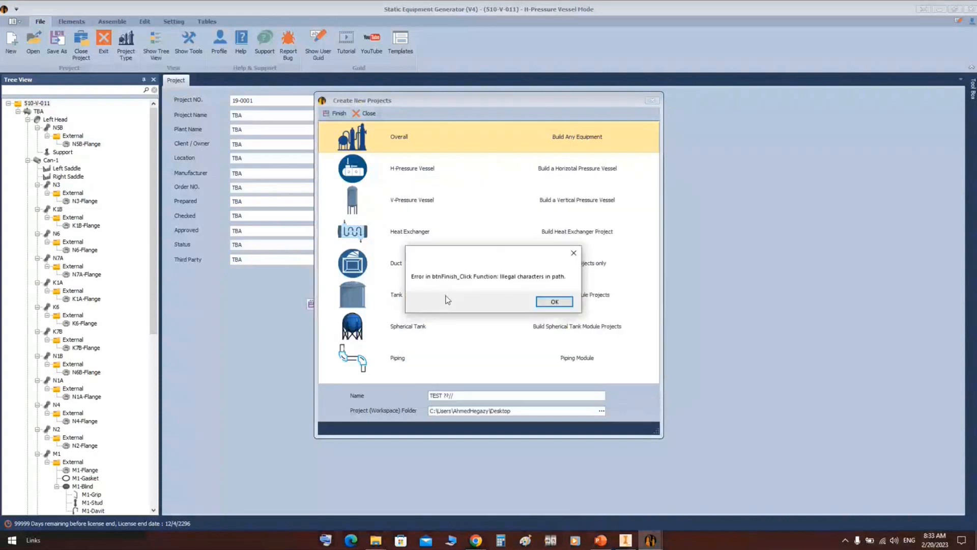
key("Return")
left_click_drag(454, 396, 442, 398)
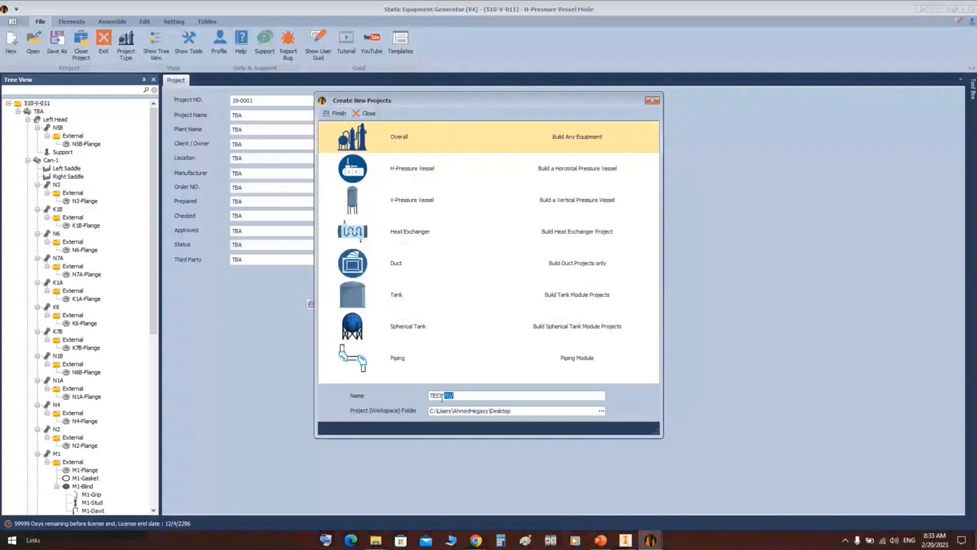
left_click_drag(452, 397, 413, 395)
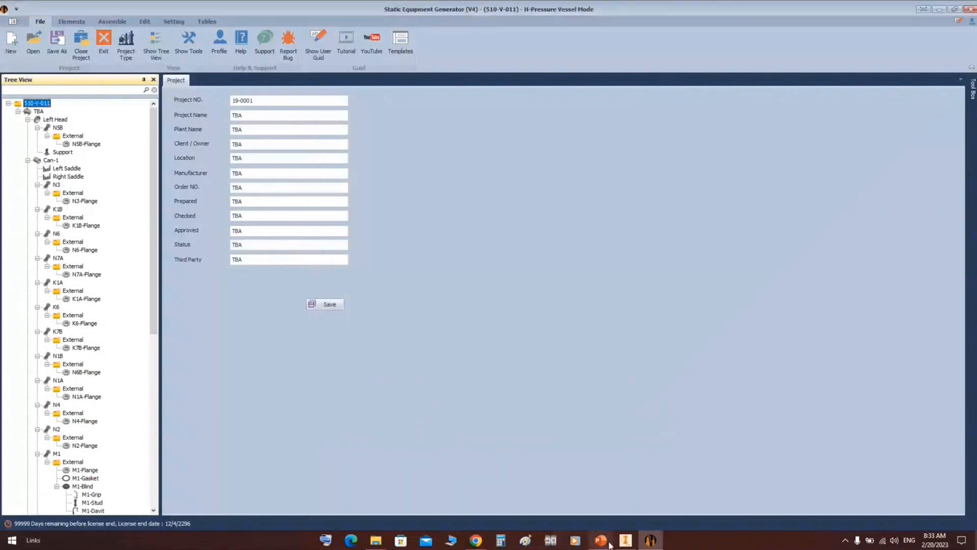
Switch to the PowerPoint presentation and highlight "illegal characters" in the first point of the Common Mistakes slide.
left_click(602, 541)
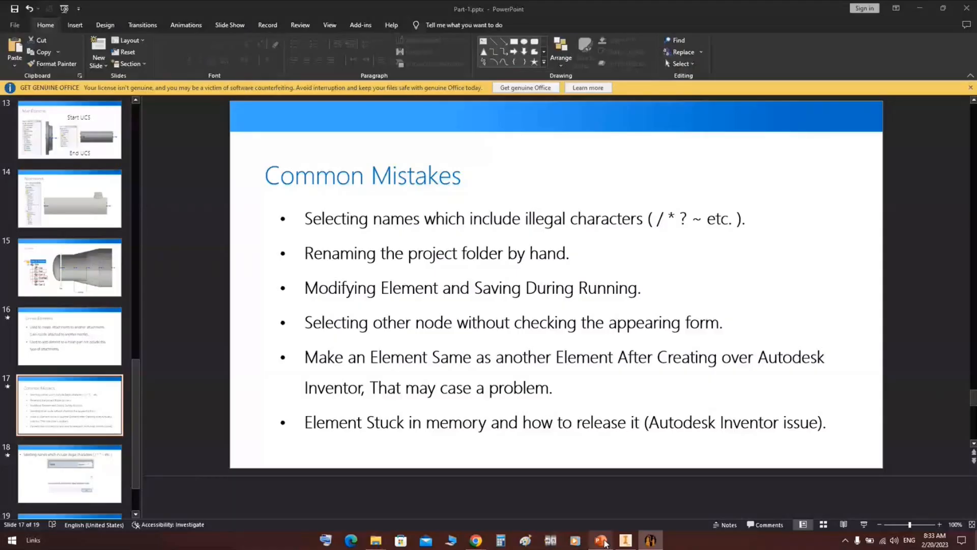
left_click(551, 220)
left_click_drag(552, 220, 634, 220)
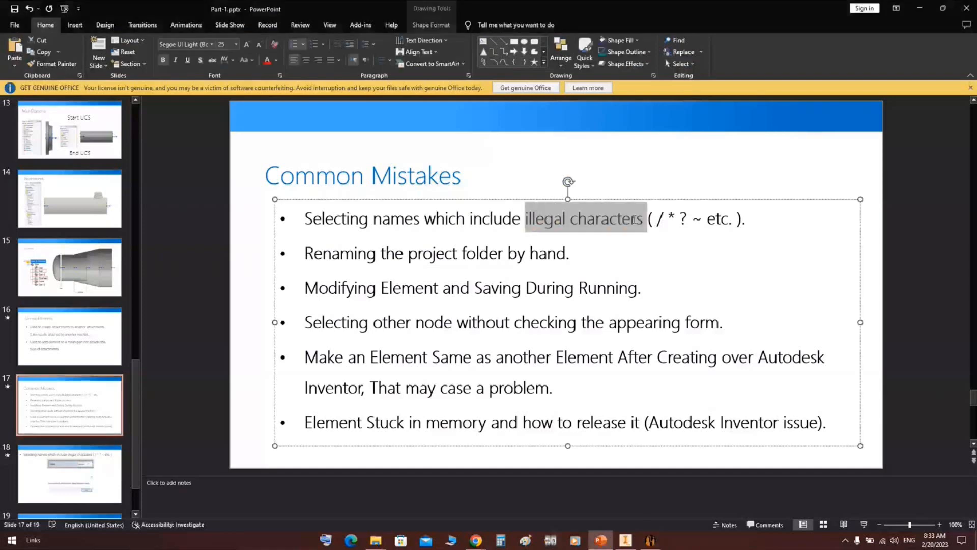
Return to Static Equipment Generator and review the TBA design data and the Left Head parameters.
left_click(651, 541)
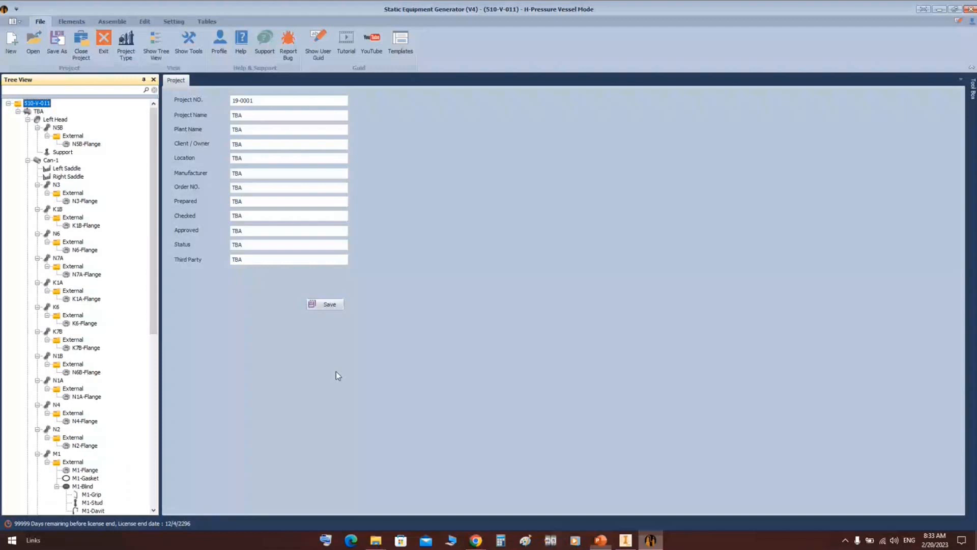
left_click(38, 111)
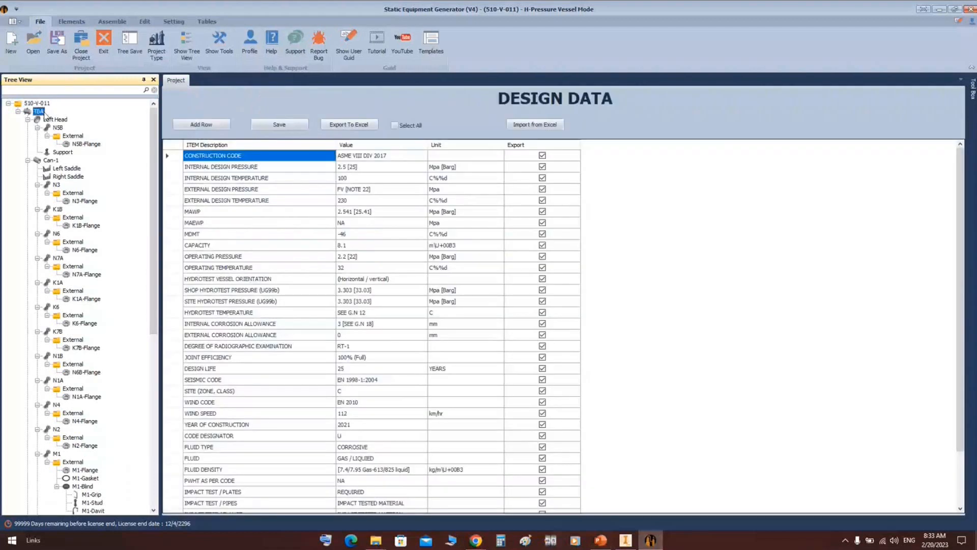
left_click(48, 119)
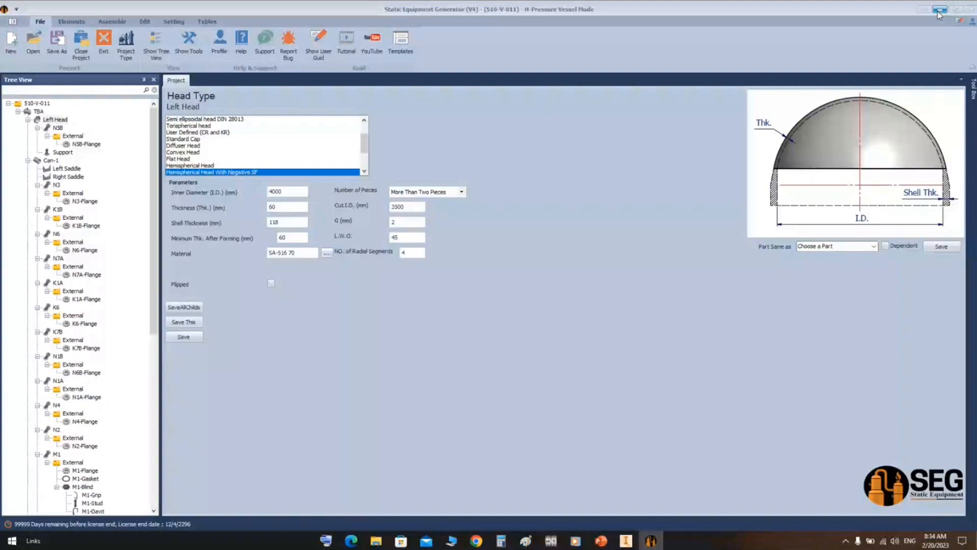
left_click(940, 10)
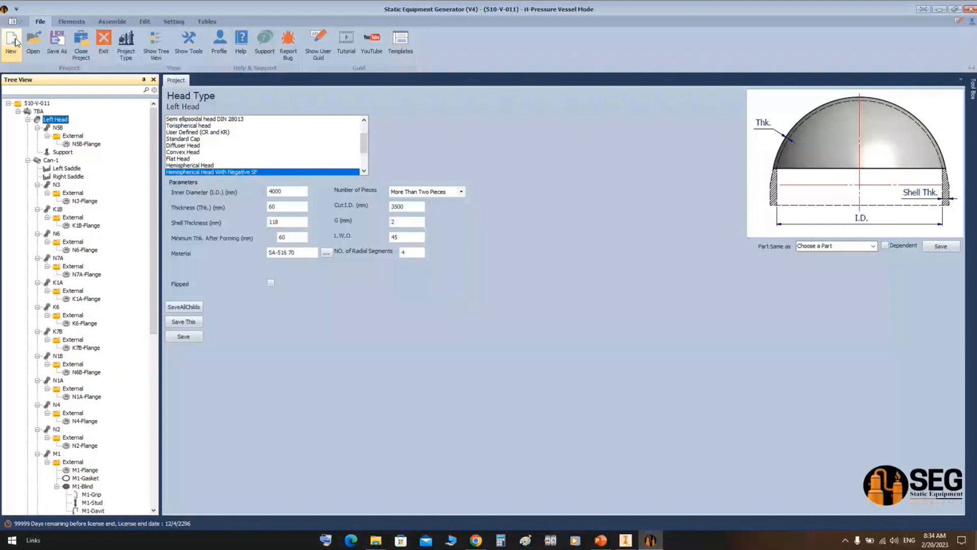
Create an Overall project named Demo with the Desktop as its workspace folder.
left_click(12, 40)
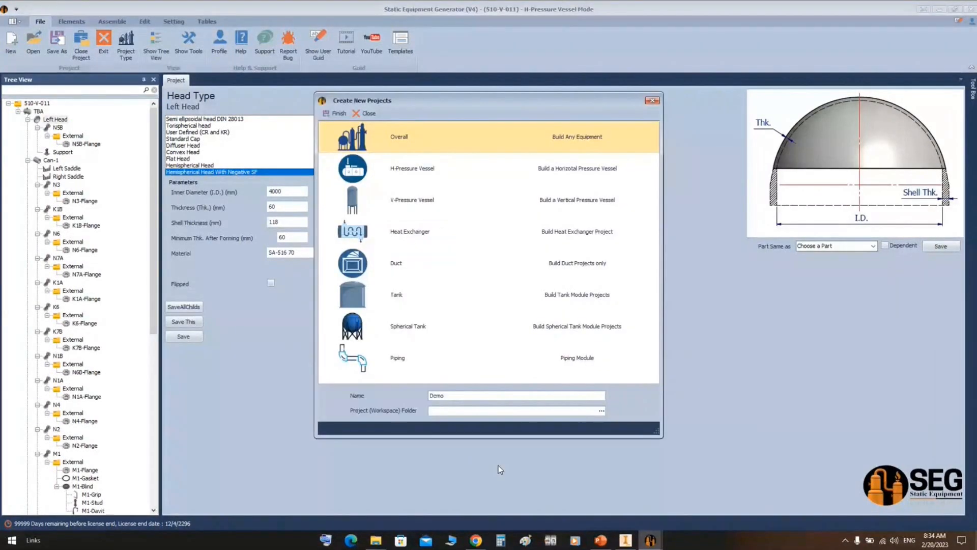
left_click(602, 411)
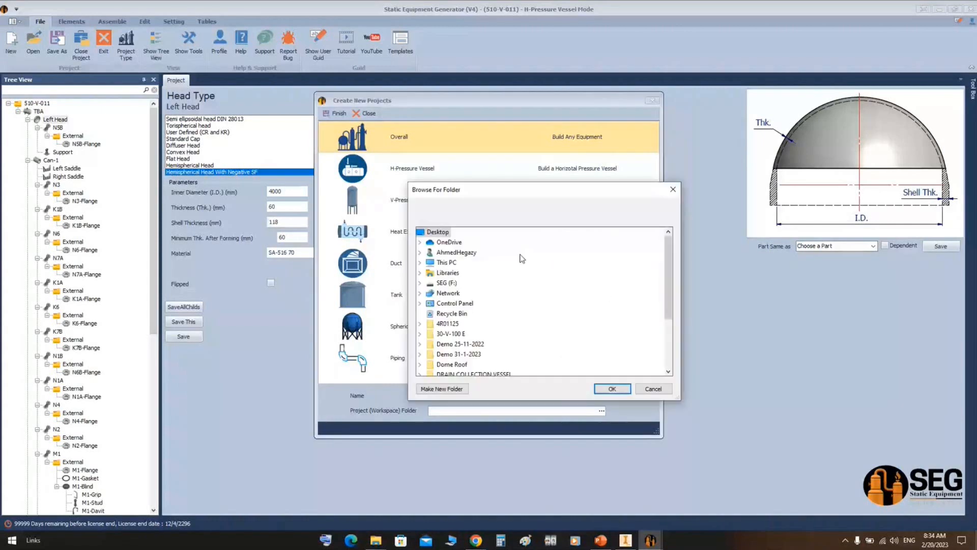
key("Return")
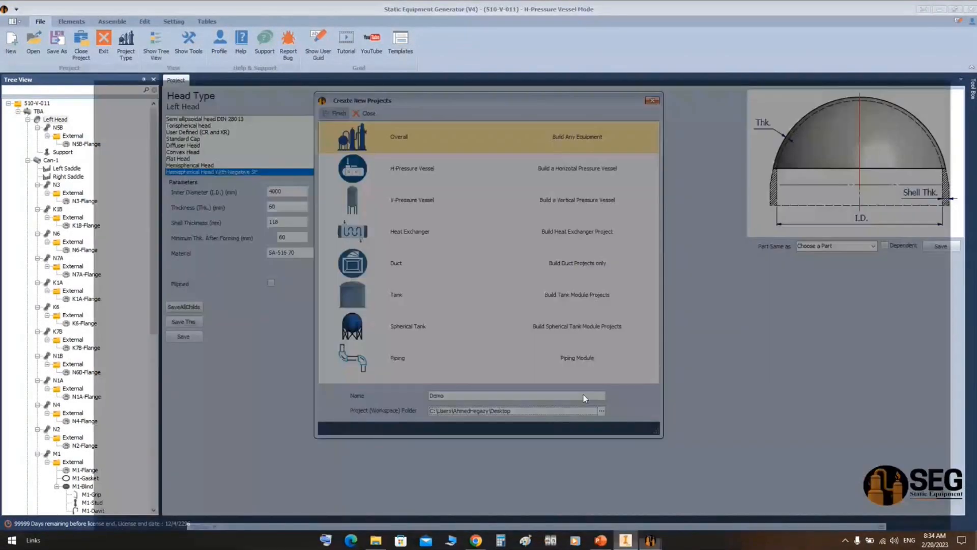
left_click(626, 540)
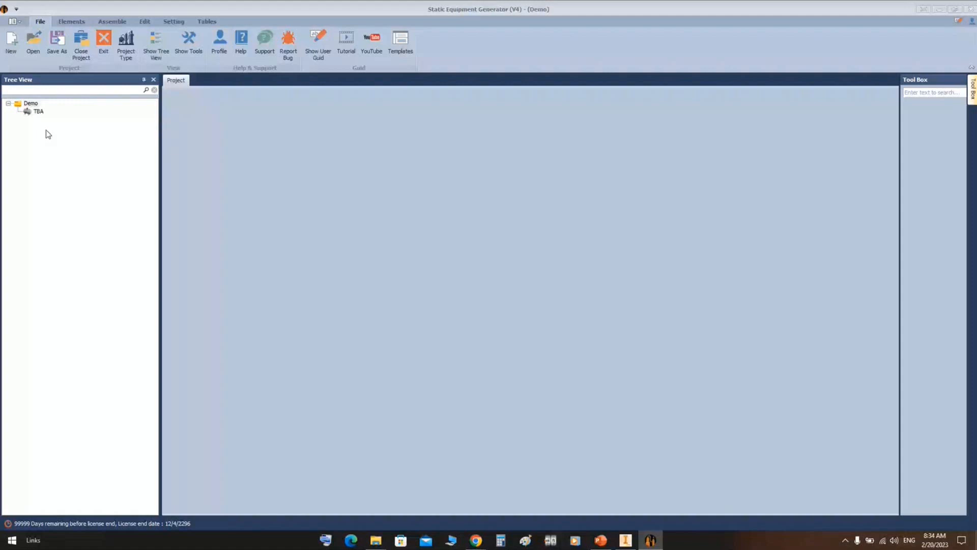
Review the Demo project's information form and the subfolders in its project folder.
left_click(37, 109)
left_click(33, 104)
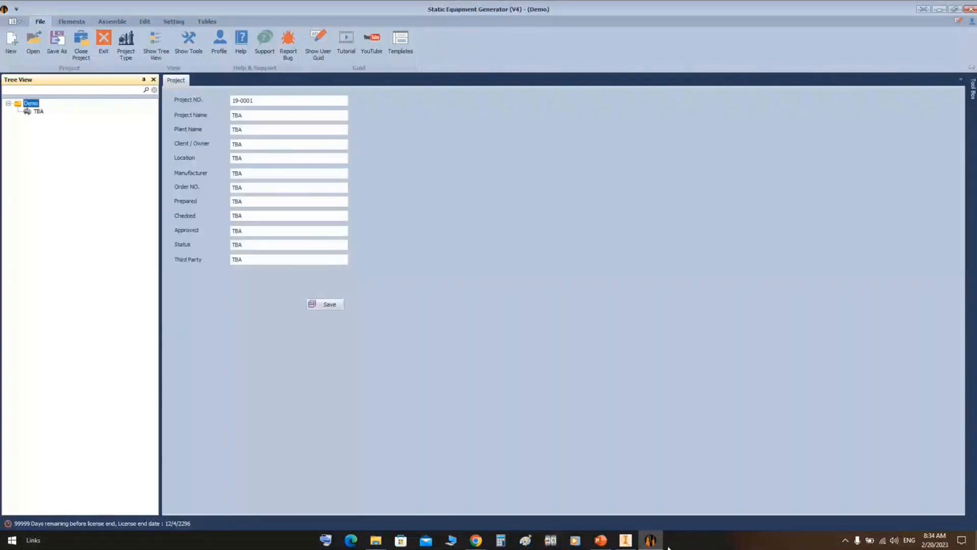
left_click(652, 541)
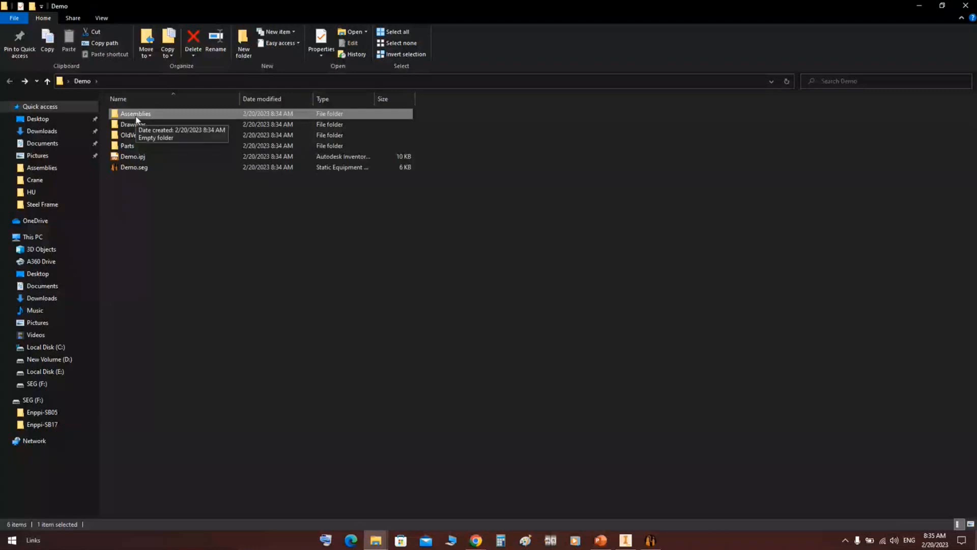
left_click(142, 124)
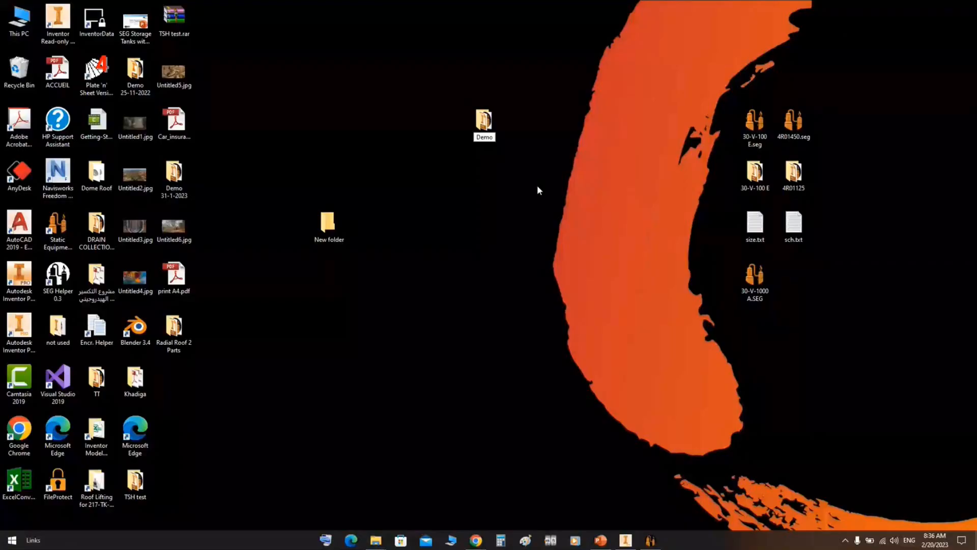
Rename the Demo project folder on the desktop as "Demo 20-2-2023".
type("20-2-2023")
key("Return")
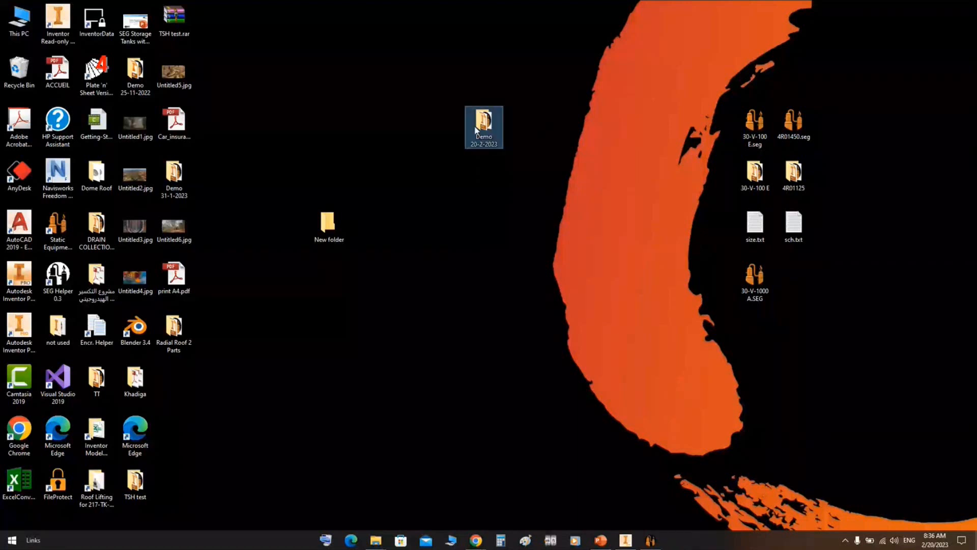
Open the Demo 20-2-2023 folder, display its contents as extra large icons and select Demo.seg.
double_click(483, 126)
left_click(102, 17)
left_click(121, 32)
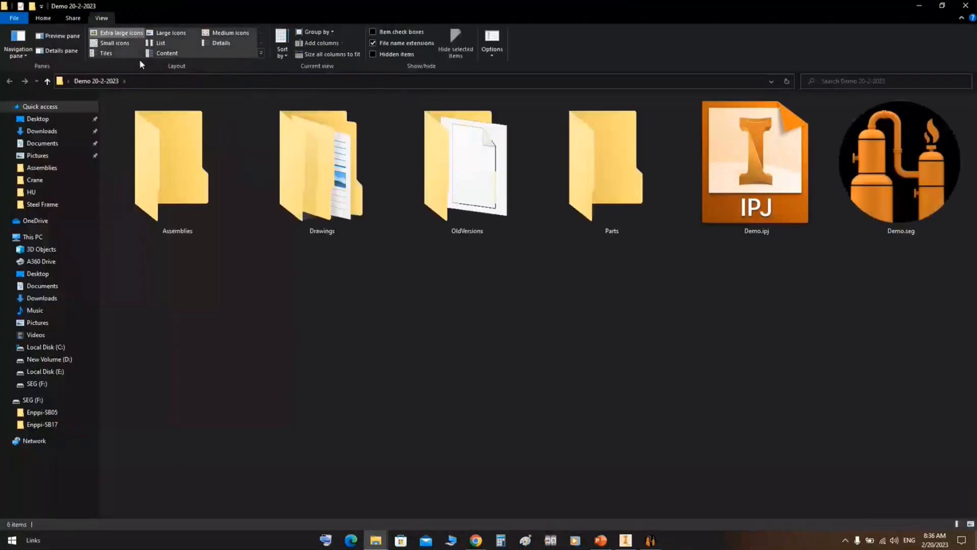
left_click(900, 163)
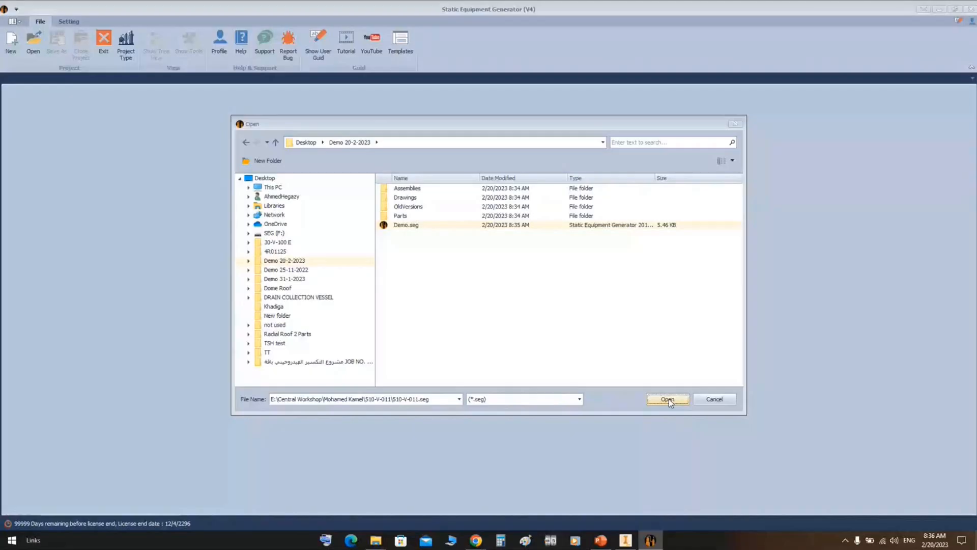
Try to open Demo.seg from the renamed Demo 20-2-2023 folder in Static Equipment Generator, and leave the program.
left_click(668, 398)
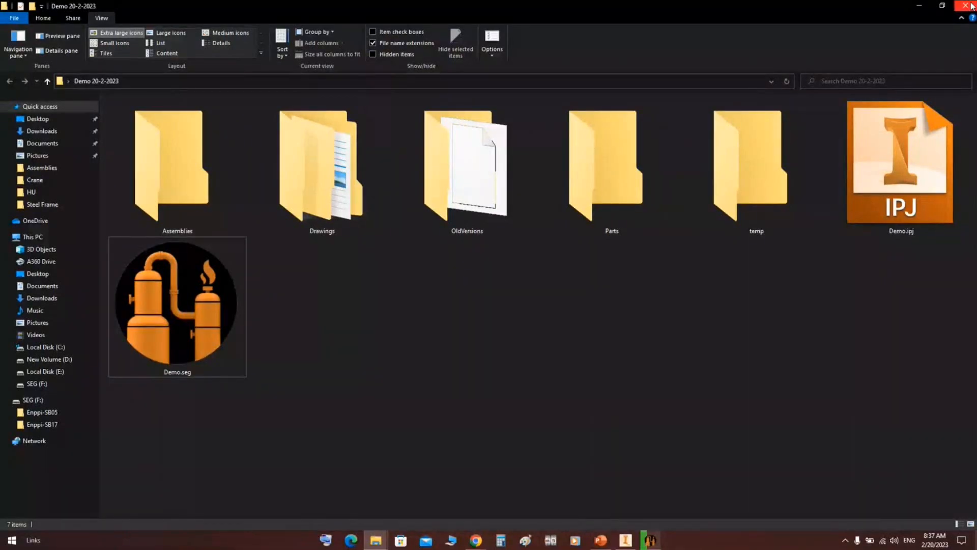
left_click(970, 6)
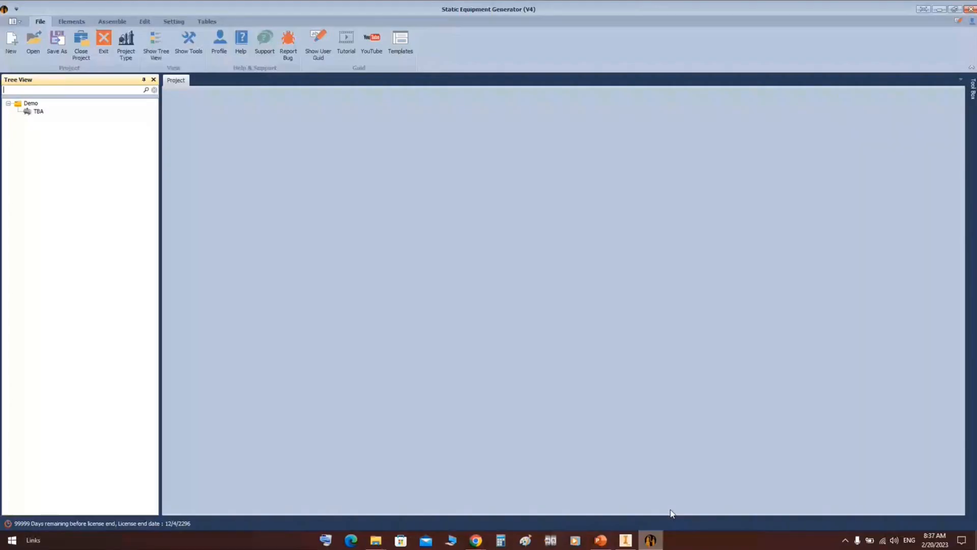
left_click(939, 10)
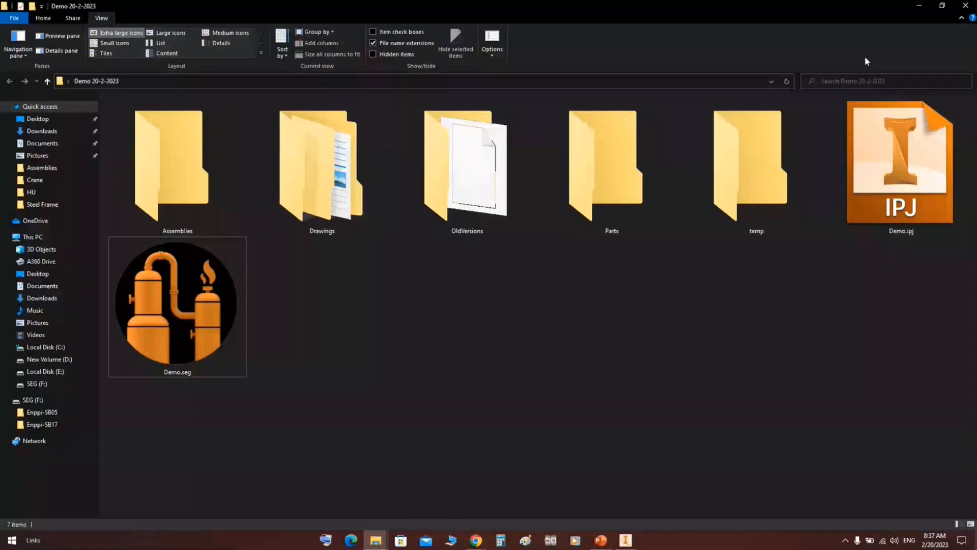
Permanently delete the temp folder inside the Demo 20-2-2023 folder.
left_click(755, 192)
key("shift+Delete")
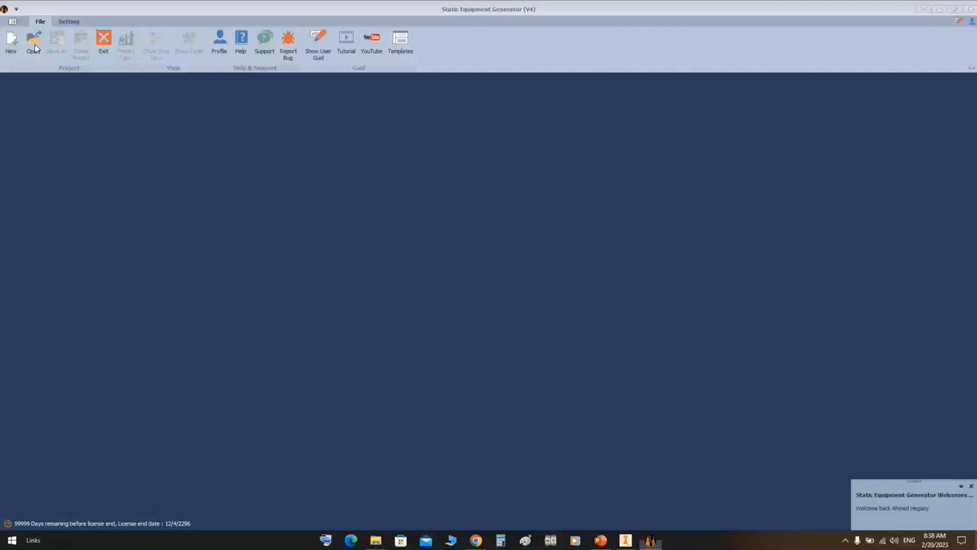
Open the Demo 20-2-2023 project in Static Equipment Generator and try to add a head named "head" to TBA.
left_click(34, 46)
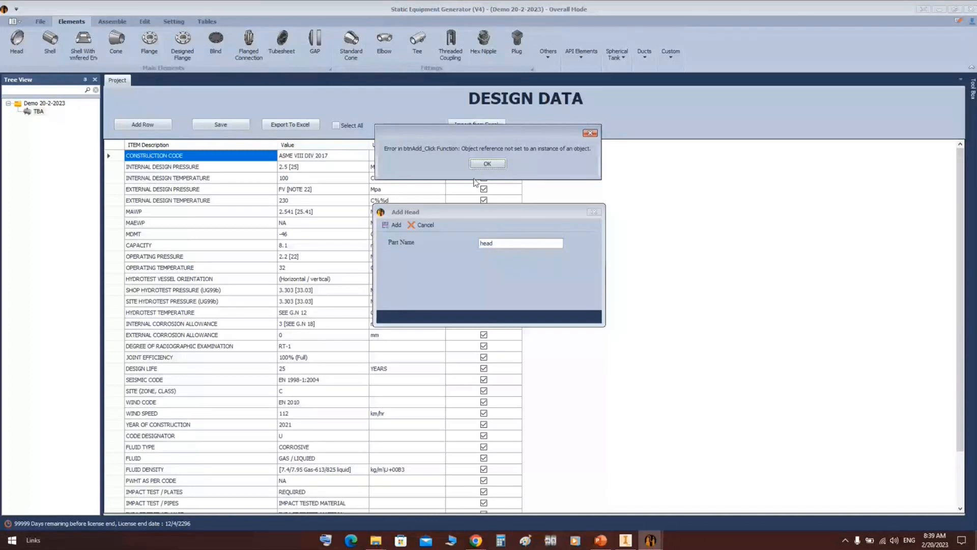
left_click(481, 164)
left_click(594, 212)
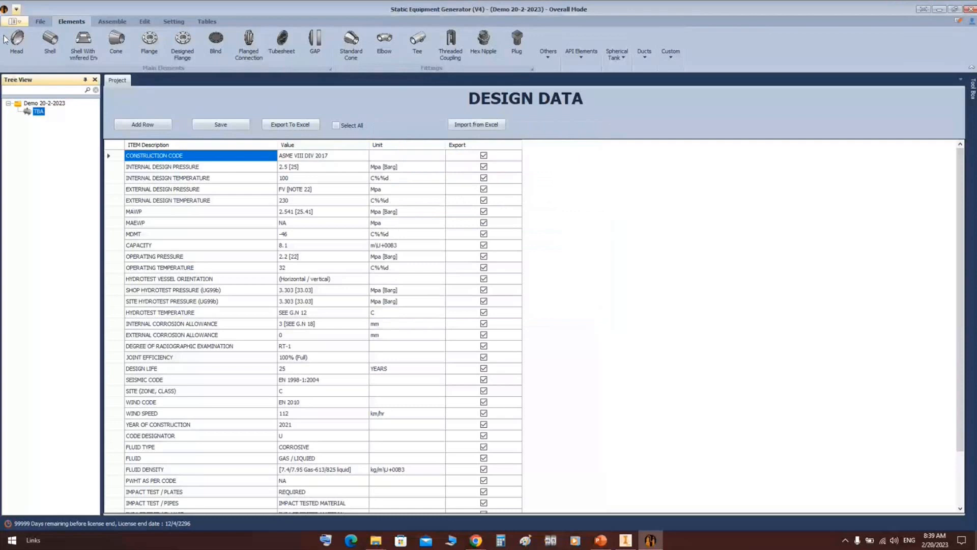
Exit Static Equipment Generator from the Demo 20-2-2023 project, confirming the exit.
left_click(39, 25)
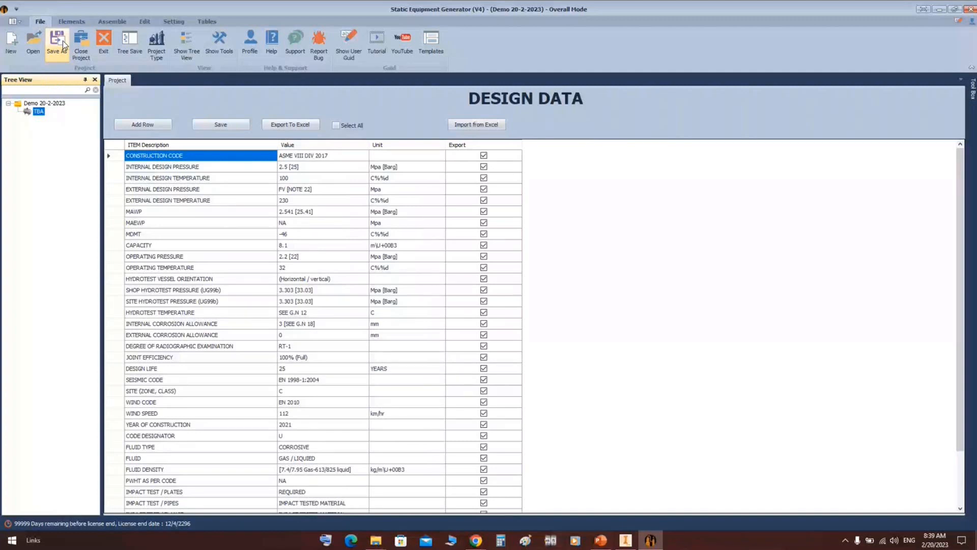
left_click(495, 281)
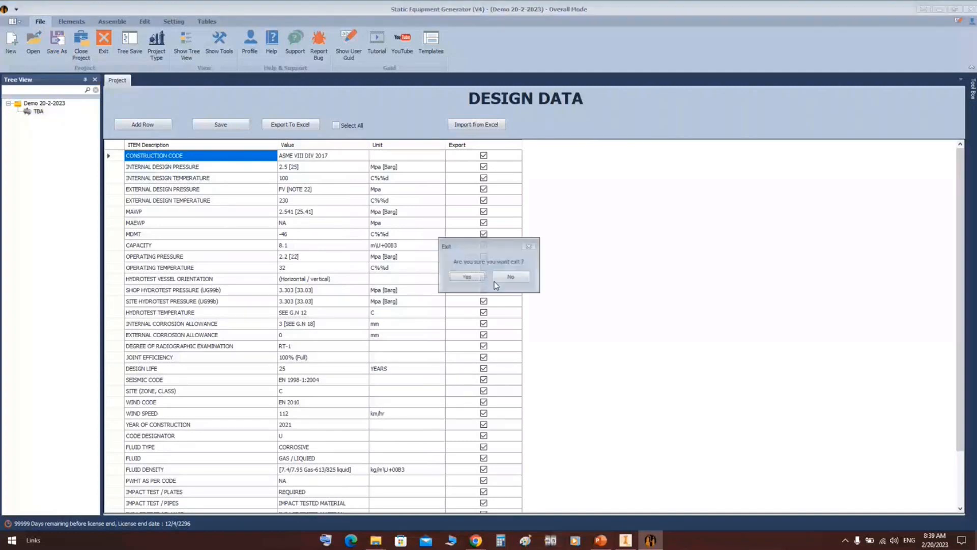
left_click(467, 277)
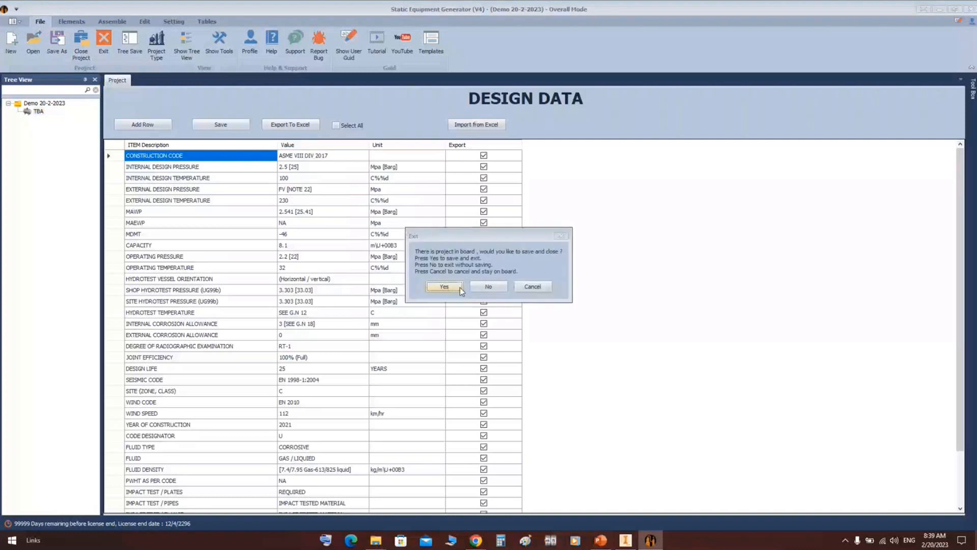
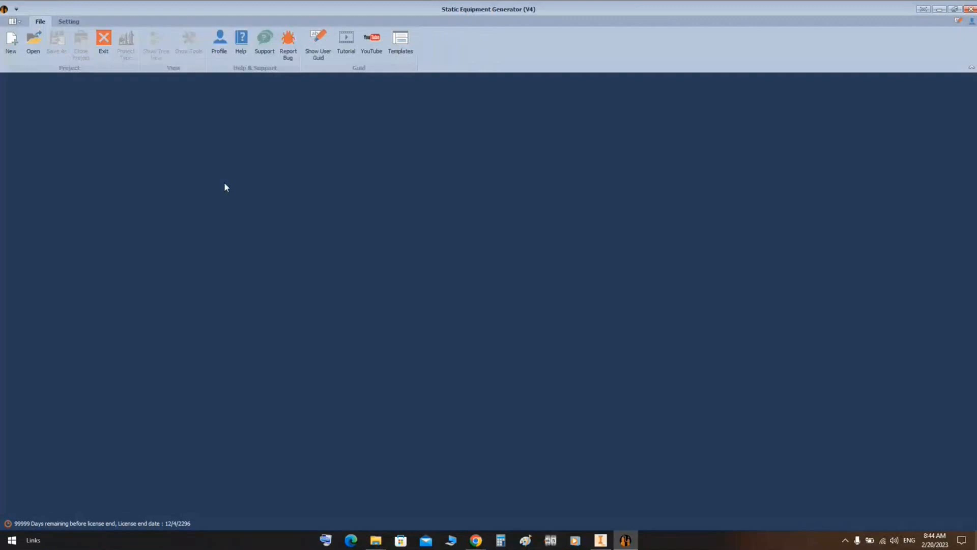
Create a new H-Pressure Vessel project named K500-500 with the Desktop as its workspace folder.
left_click(11, 41)
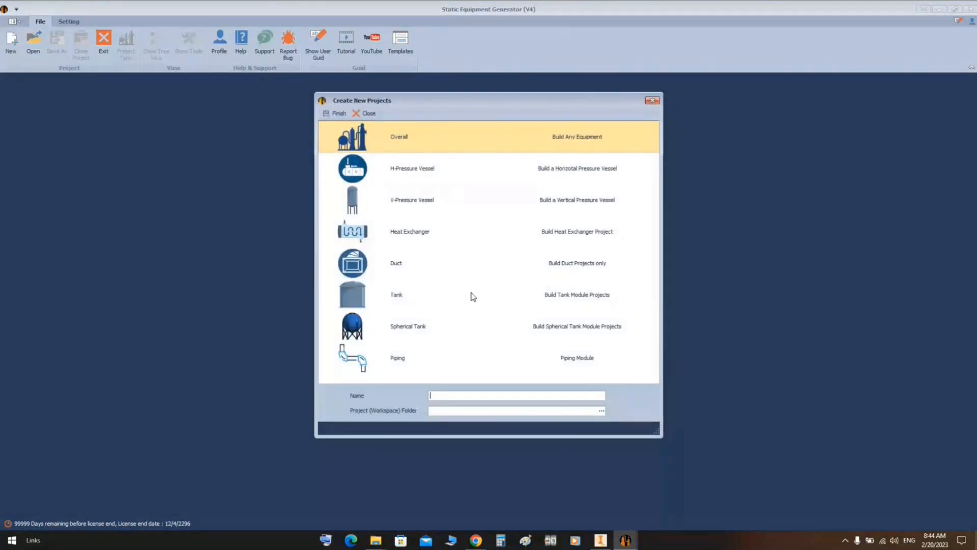
left_click(444, 397)
type("K500-500")
left_click(602, 410)
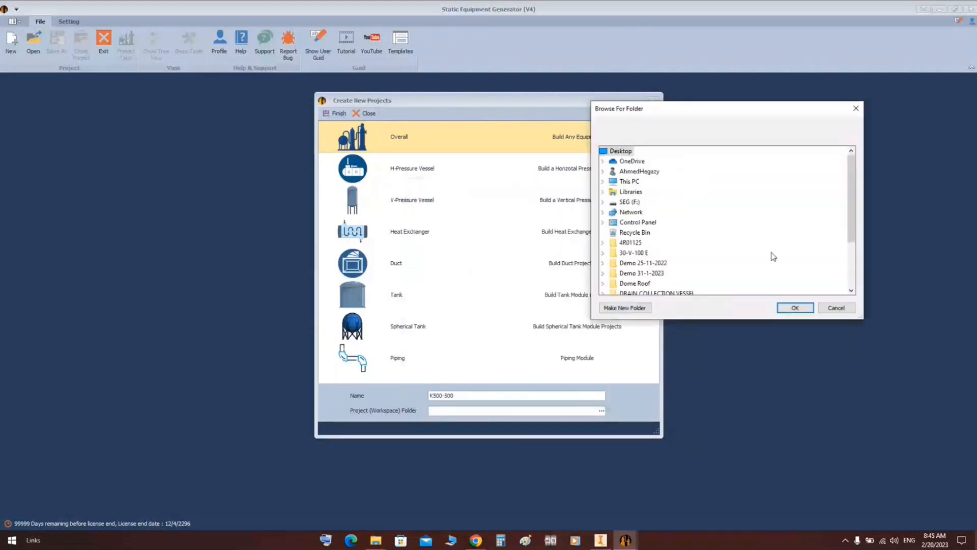
left_click(796, 308)
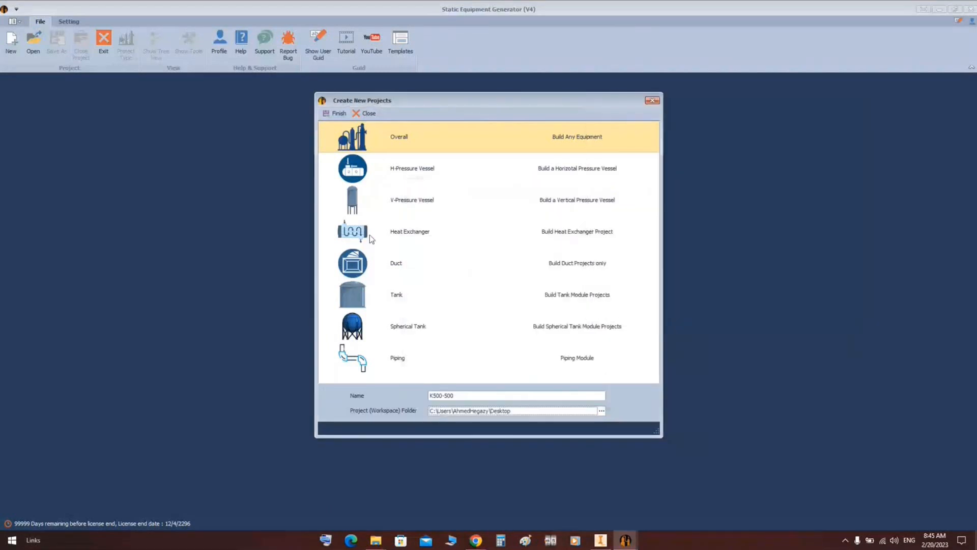
left_click(377, 208)
left_click(380, 234)
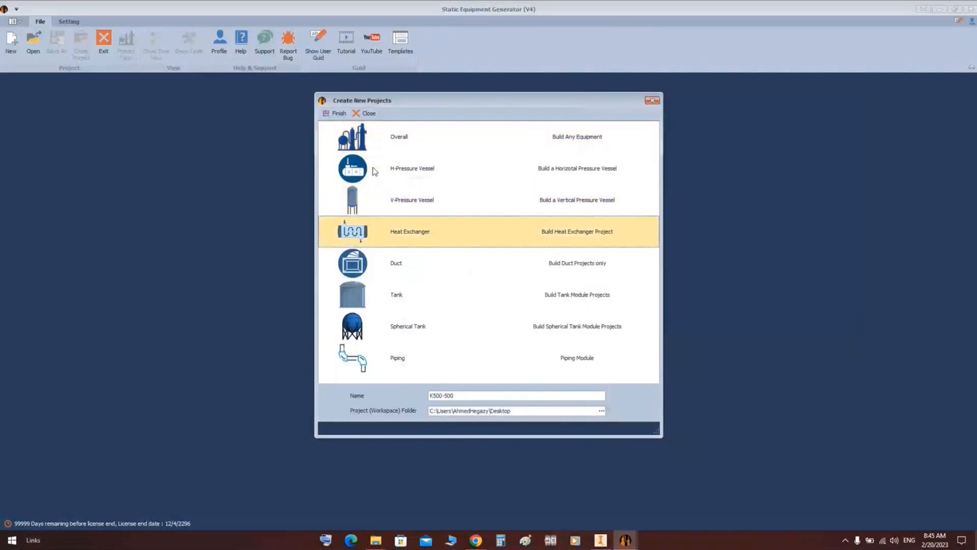
left_click(391, 170)
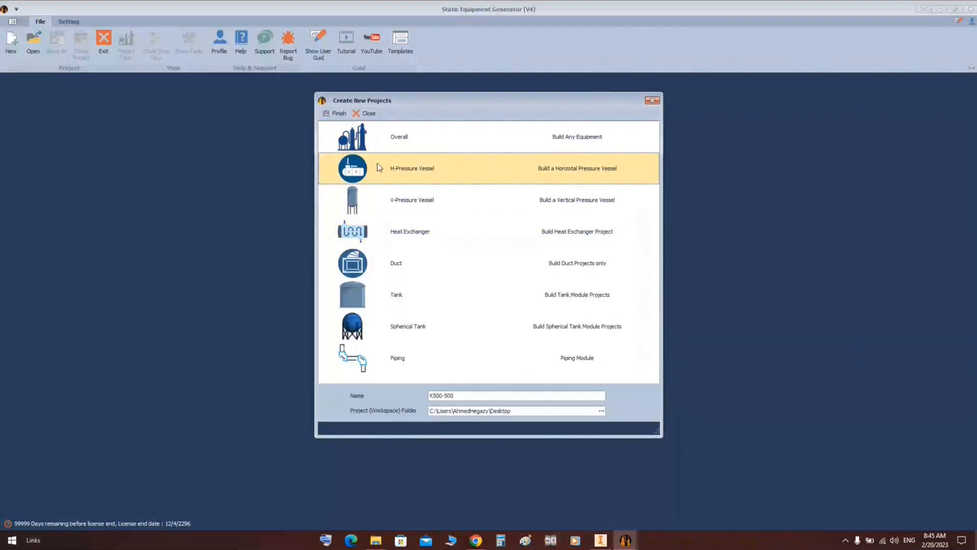
left_click(334, 115)
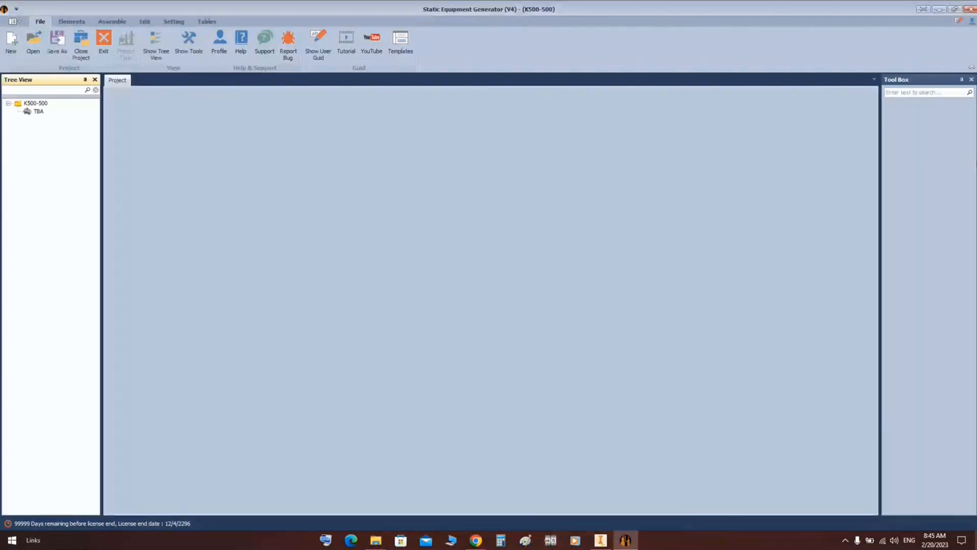
Move the K500-500 folder to an empty area of the desktop and open it to examine its subfolders and project files.
left_click(941, 10)
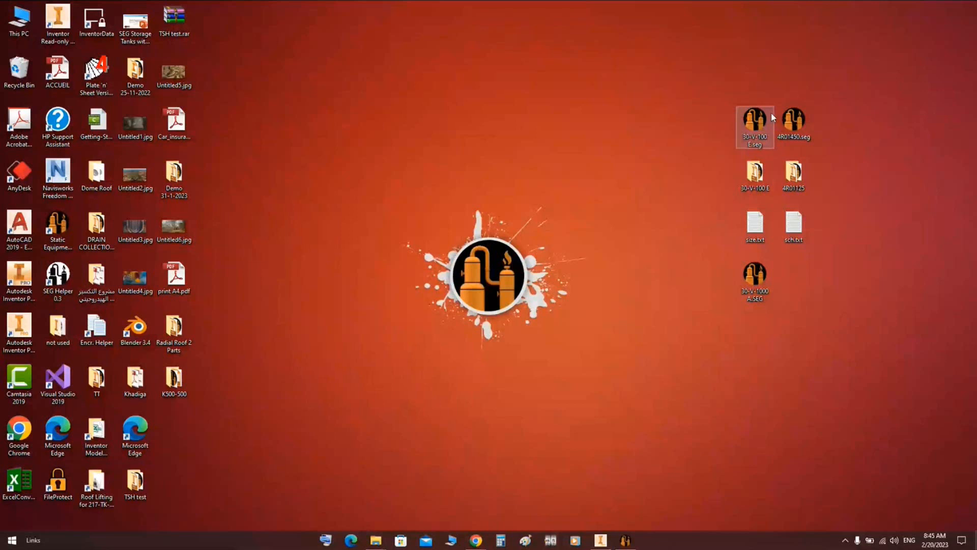
left_click_drag(173, 378, 486, 125)
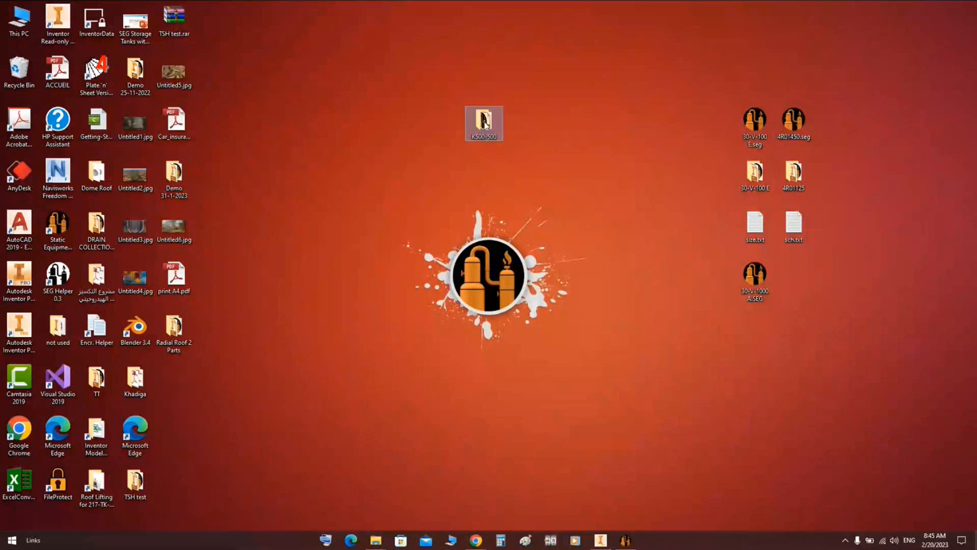
double_click(485, 125)
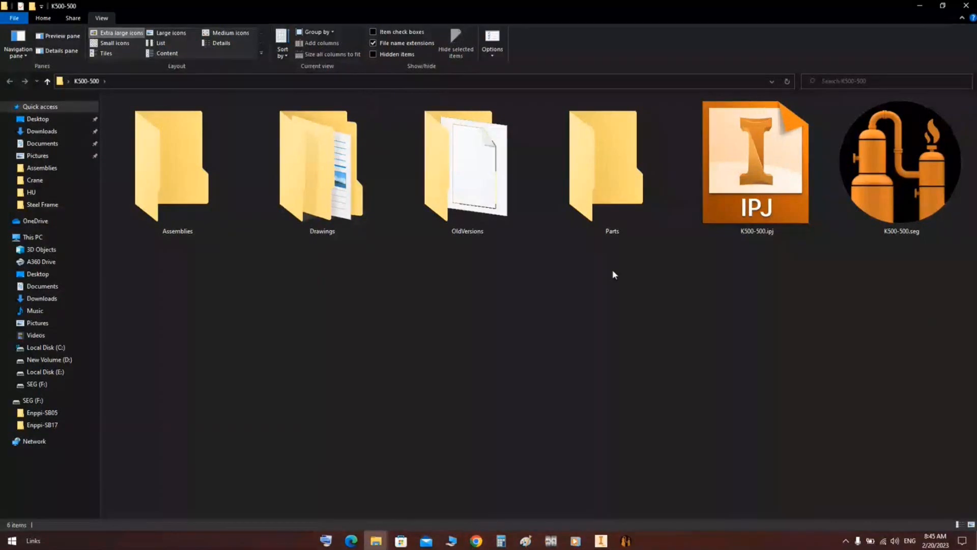
left_click(179, 166)
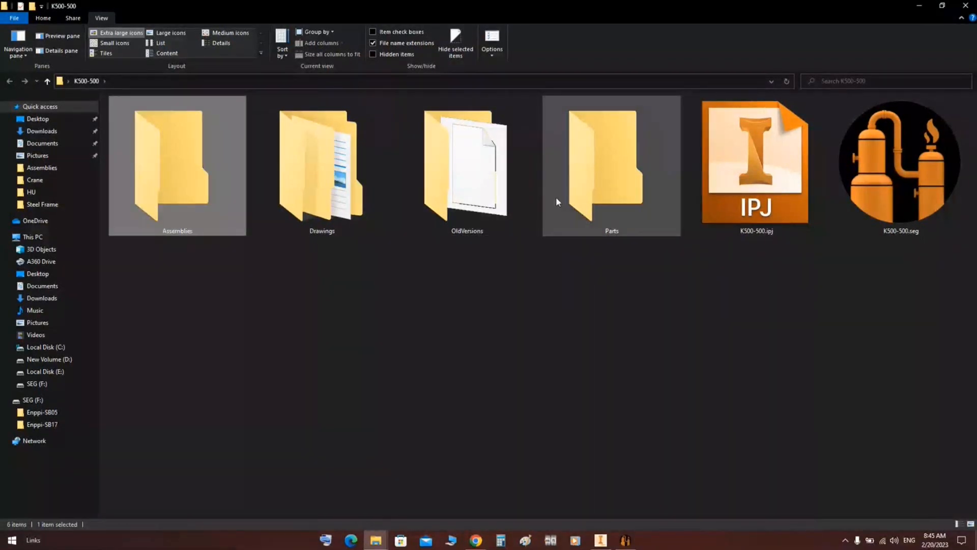
left_click(835, 176)
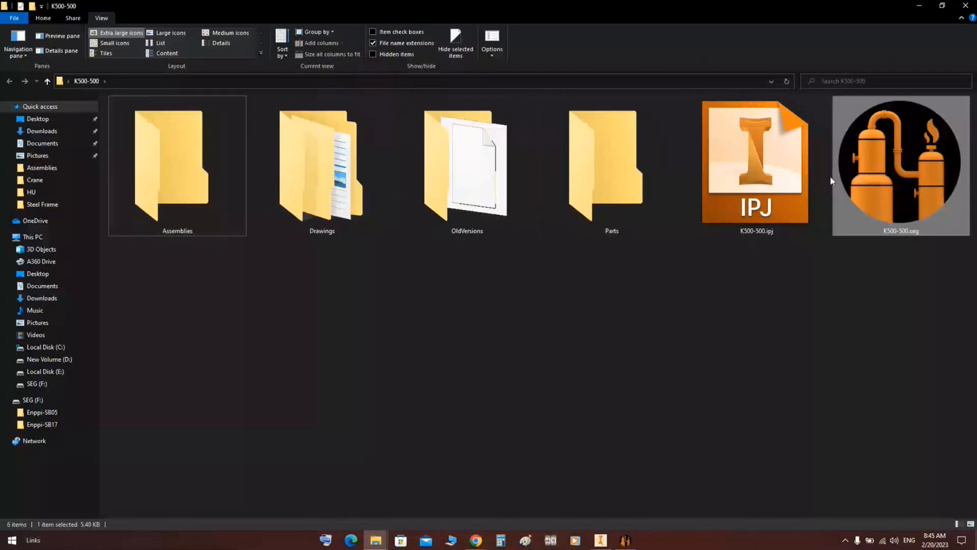
left_click(830, 177)
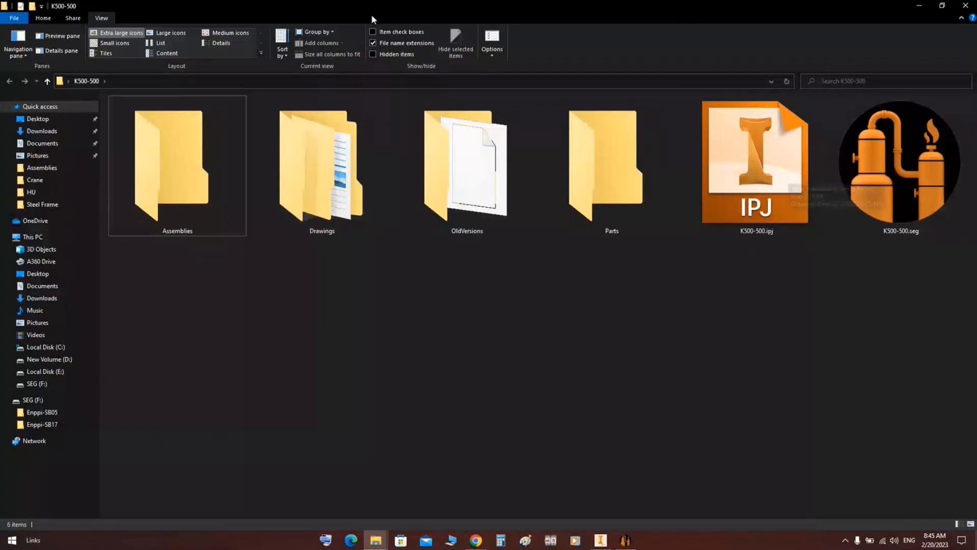
Show hidden items in the K500-500 folder to examine the temp folder, and hide them again.
left_click(374, 54)
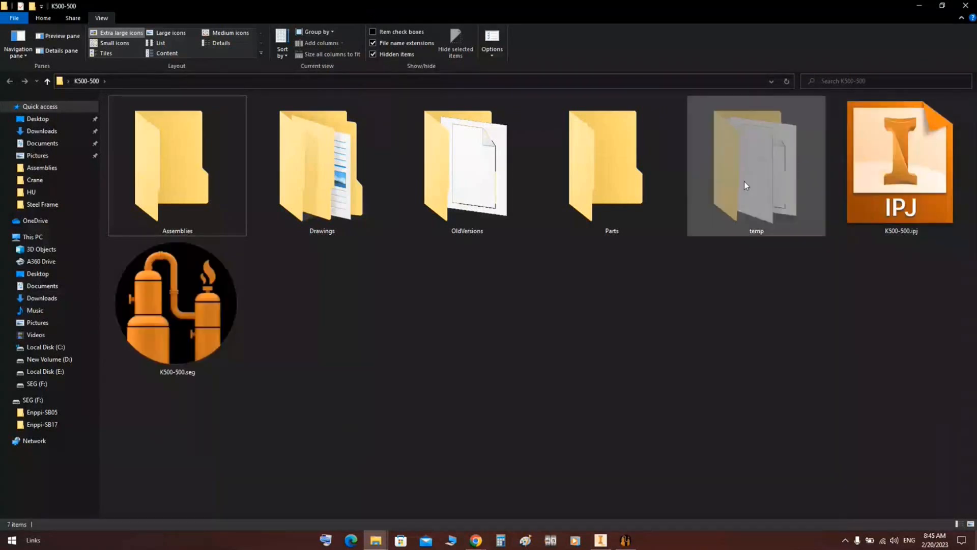
mouse_move(768, 184)
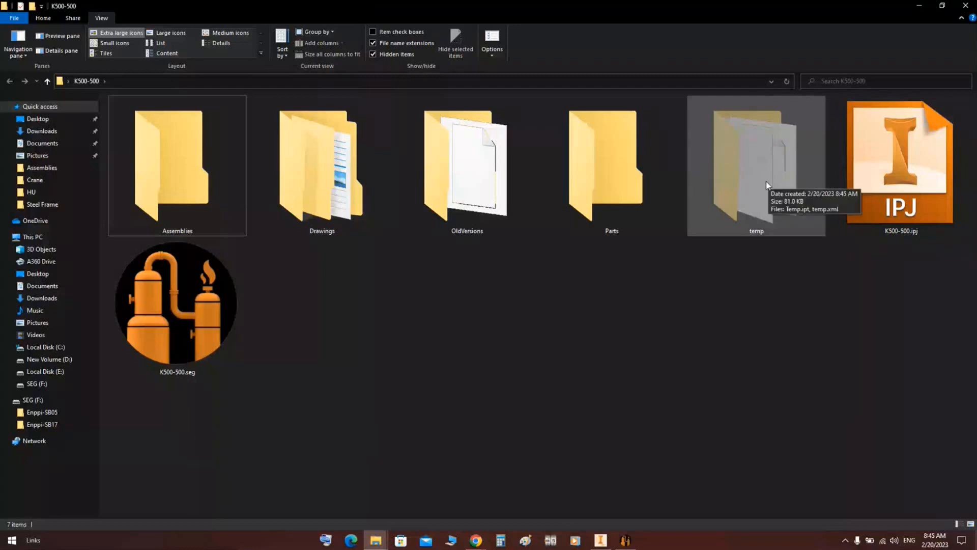
left_click(405, 55)
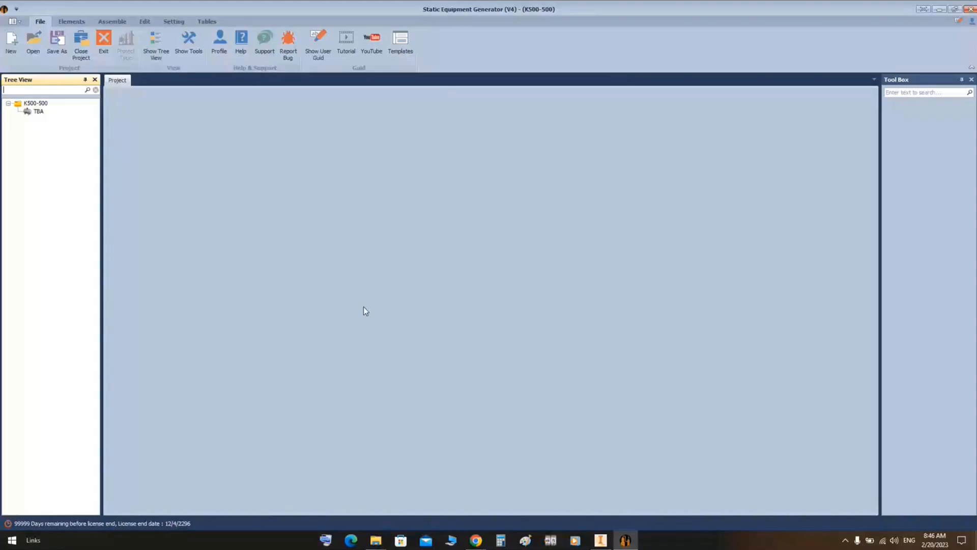
Rename the TBA equipment item under K500-500 to HV.
left_click(41, 112)
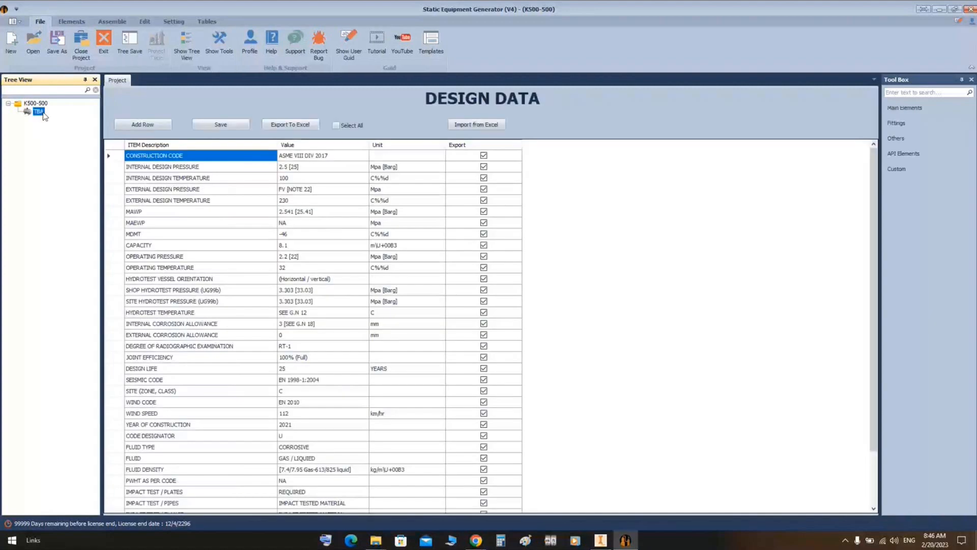
left_click(43, 114)
type("H")
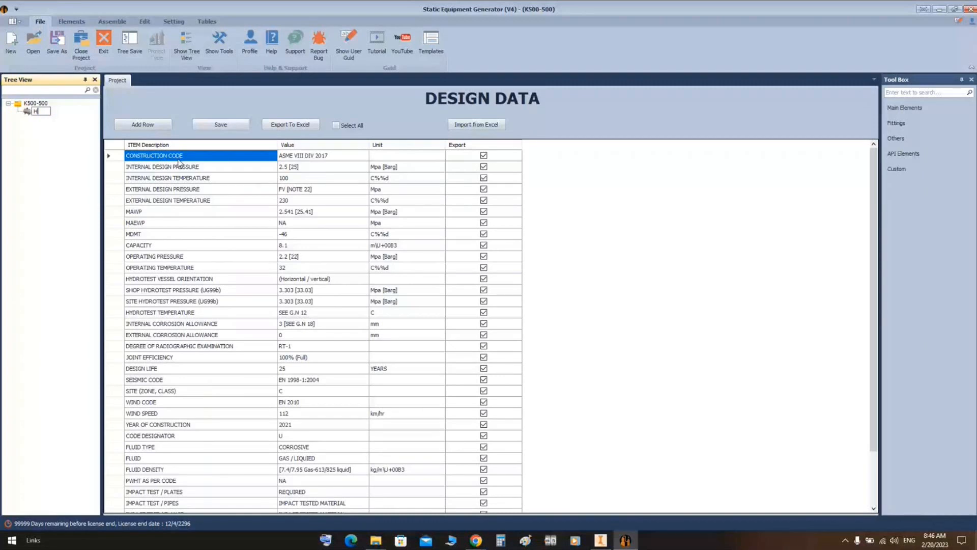
type("V")
key("Return")
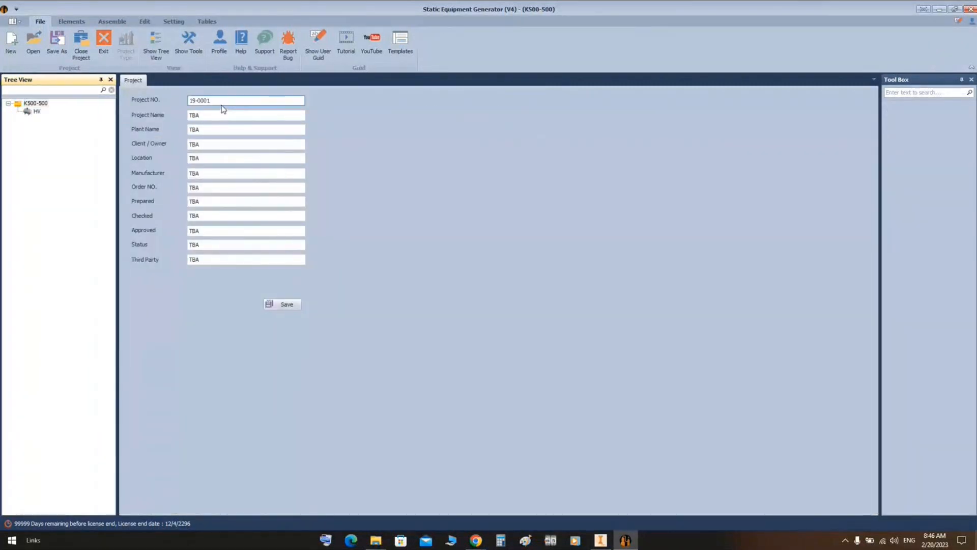
Review the K500-500 project information fields, including Project NO. and Client / Owner.
left_click_drag(221, 101, 167, 101)
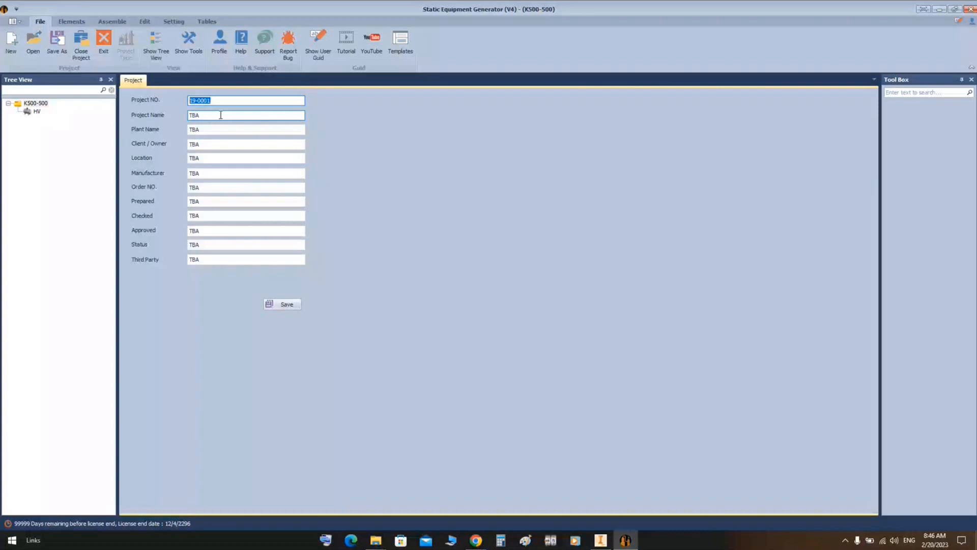
left_click(227, 144)
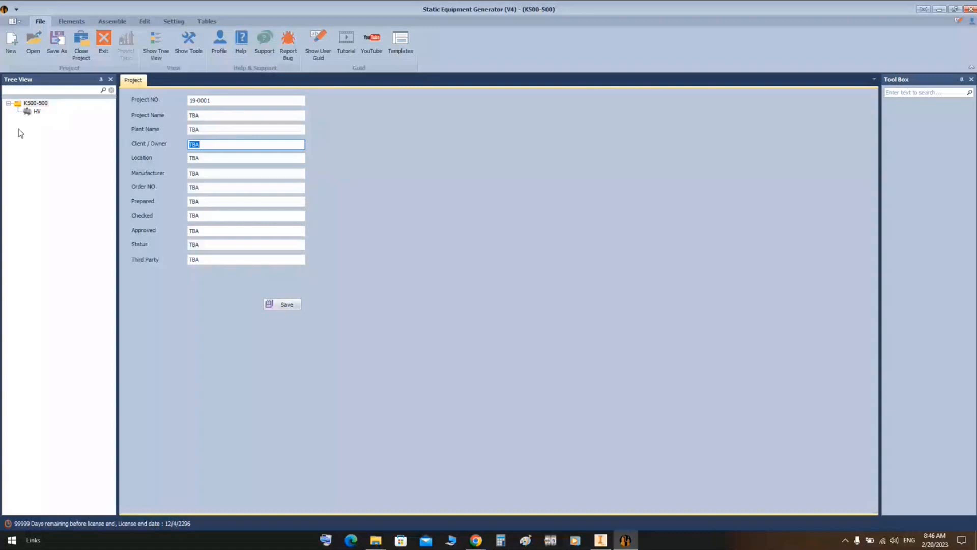
In HV's design data, change the first item's description to CONSTRUCTION CODE of Fabrication and its value to ASME VIII DIV 2021 ADD.2023.
left_click(37, 112)
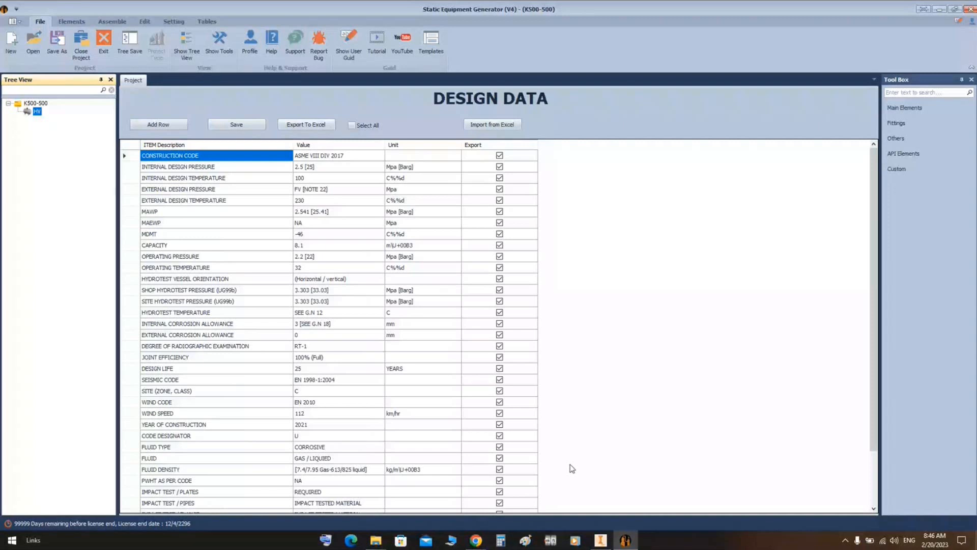
left_click(206, 155)
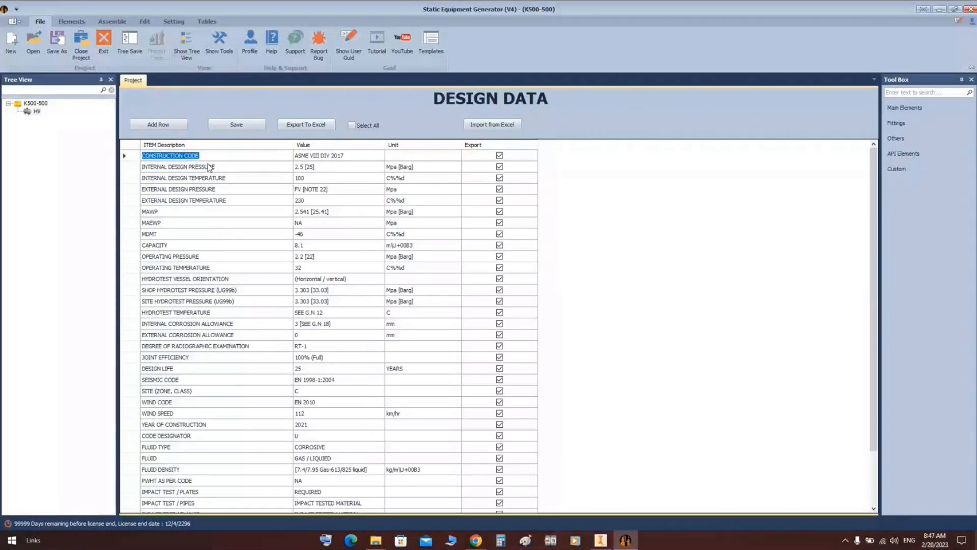
left_click(209, 157)
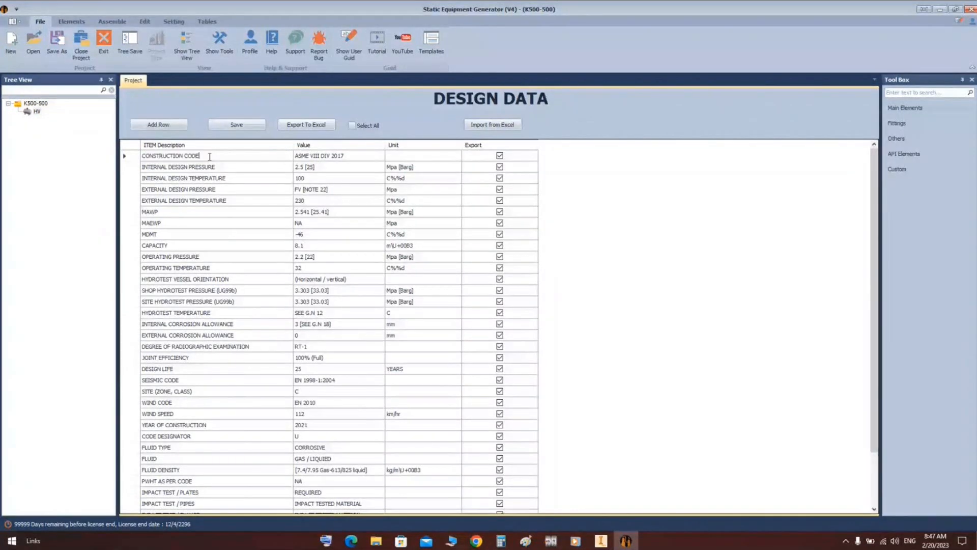
type("o")
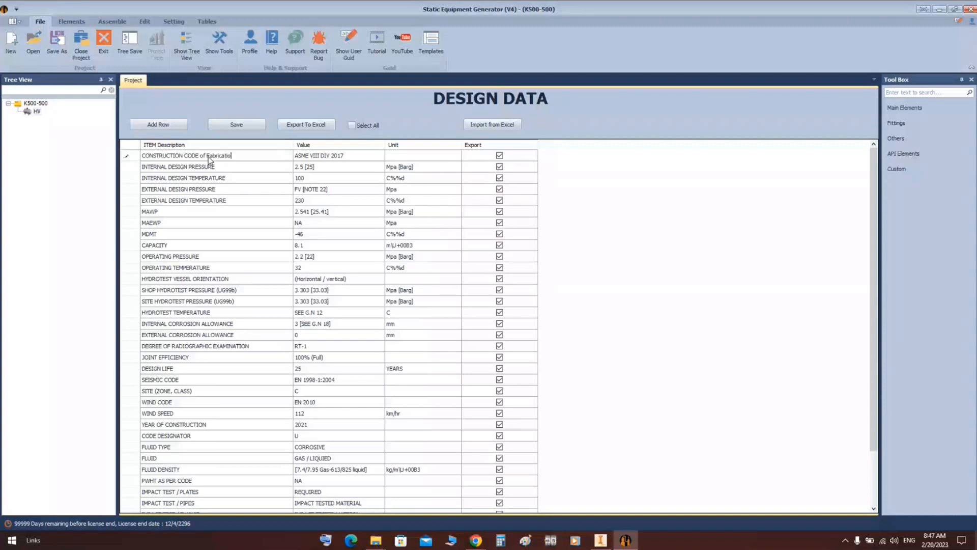
type("f Eabrication")
left_click_drag(345, 156, 341, 157)
type("21 ADD. 2023")
key("Return")
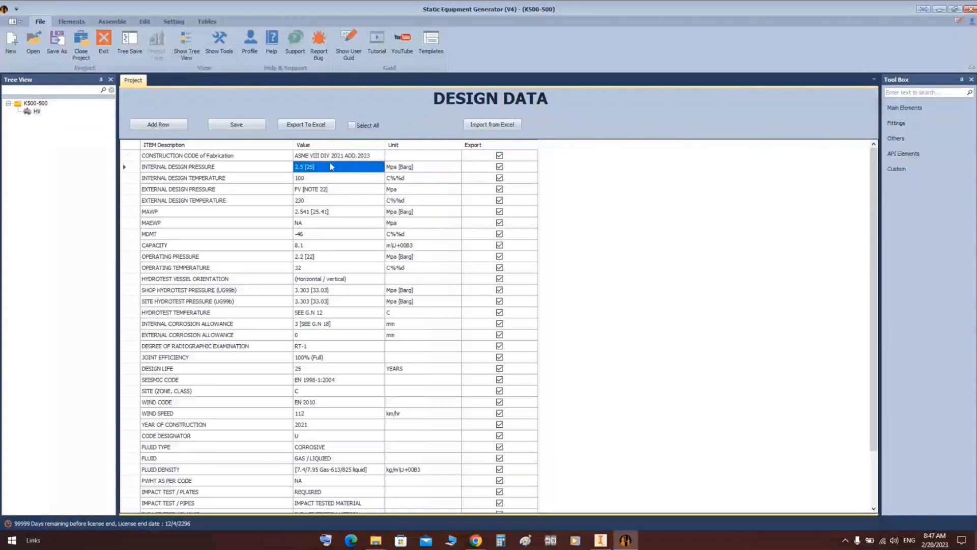
Examine the editable value, description and unit cells of the internal design pressure and temperature rows.
left_click(329, 167)
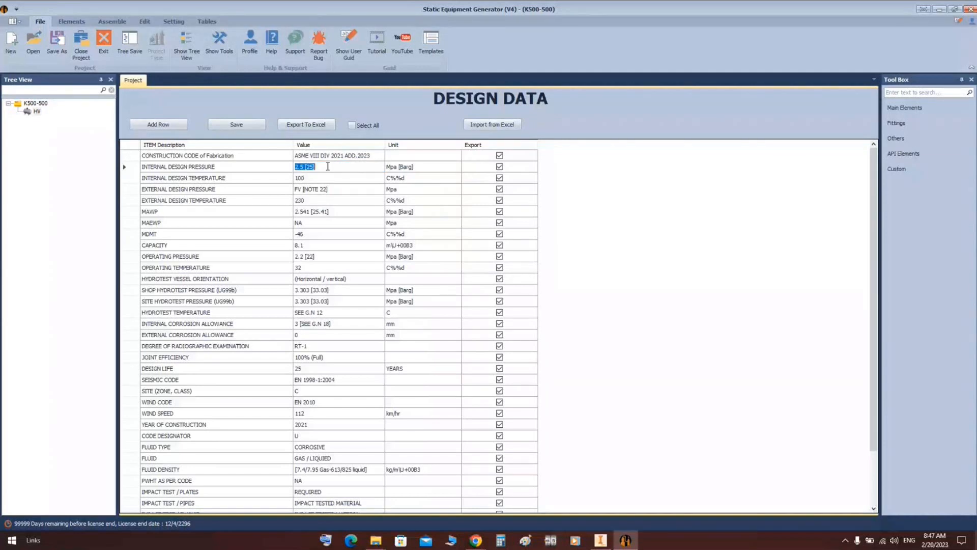
left_click(226, 180)
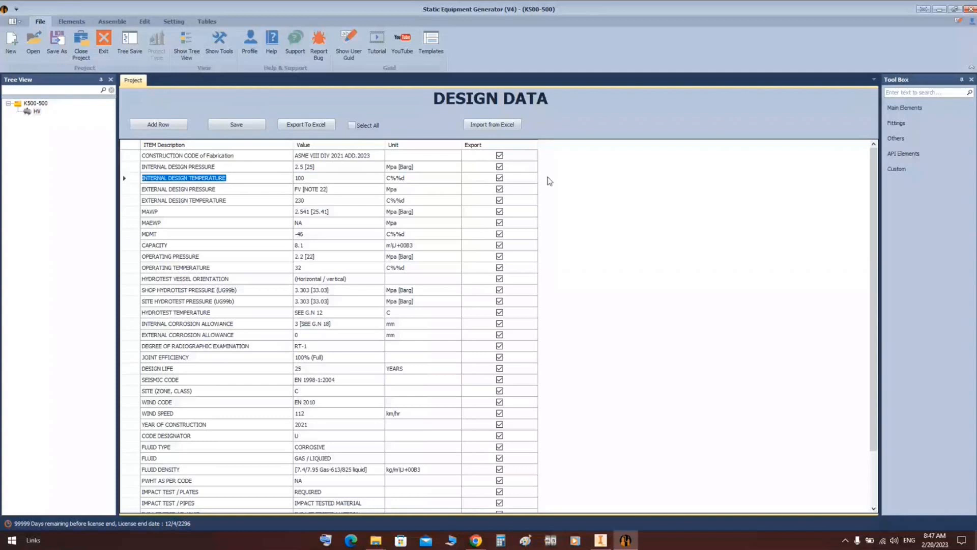
left_click(420, 170)
left_click(419, 169)
left_click(419, 169)
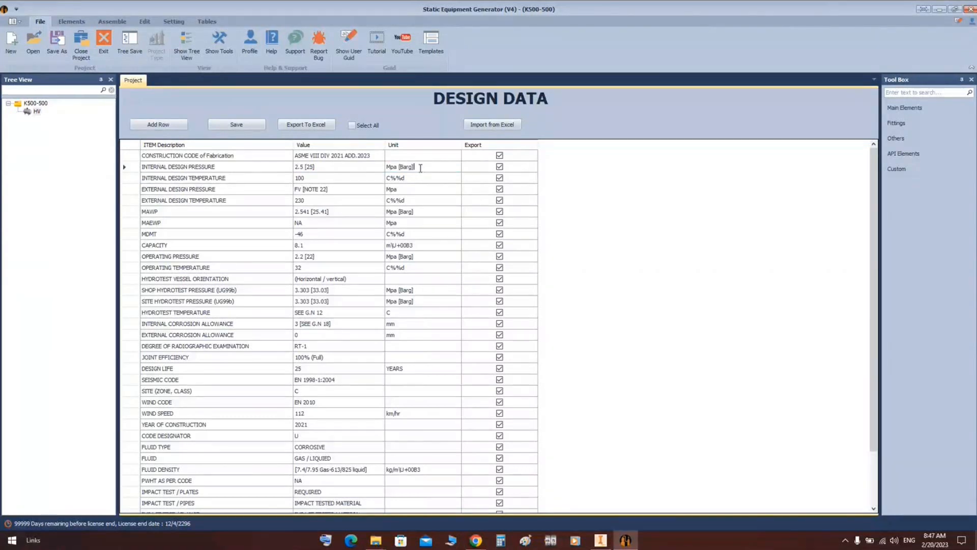
key("ctrl+a")
Exclude the design data rows from the construction code through MDMT from export, and include them again.
left_click(501, 155)
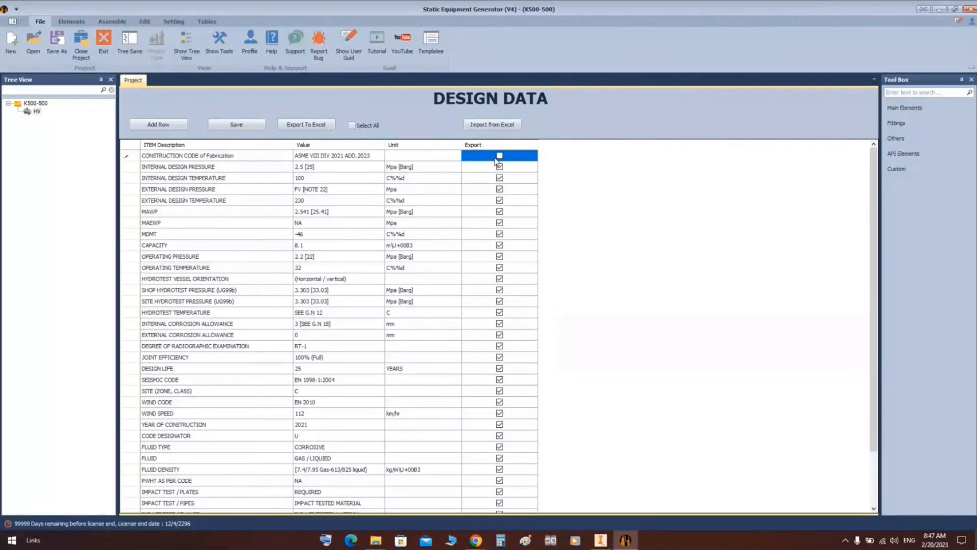
left_click(500, 166)
left_click(499, 178)
left_click(499, 189)
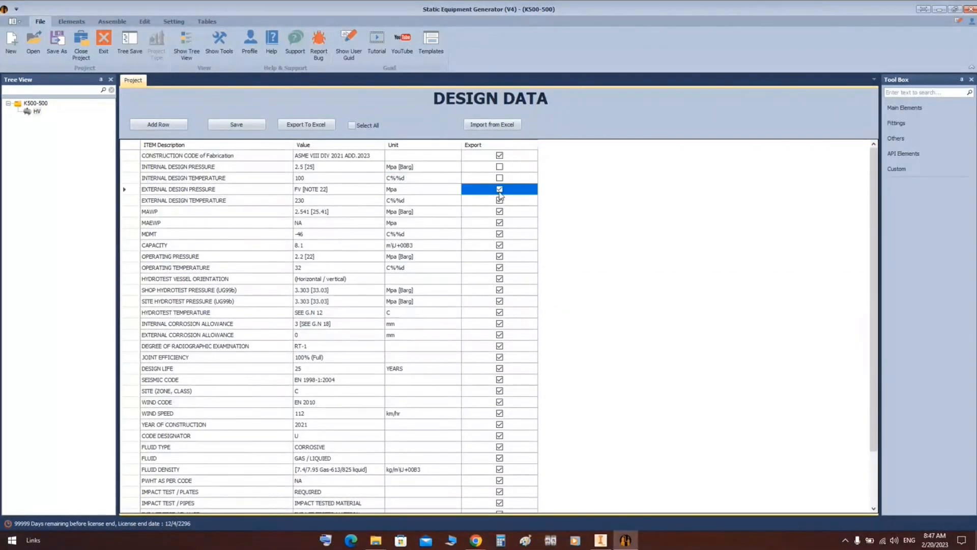
left_click(500, 200)
left_click(499, 211)
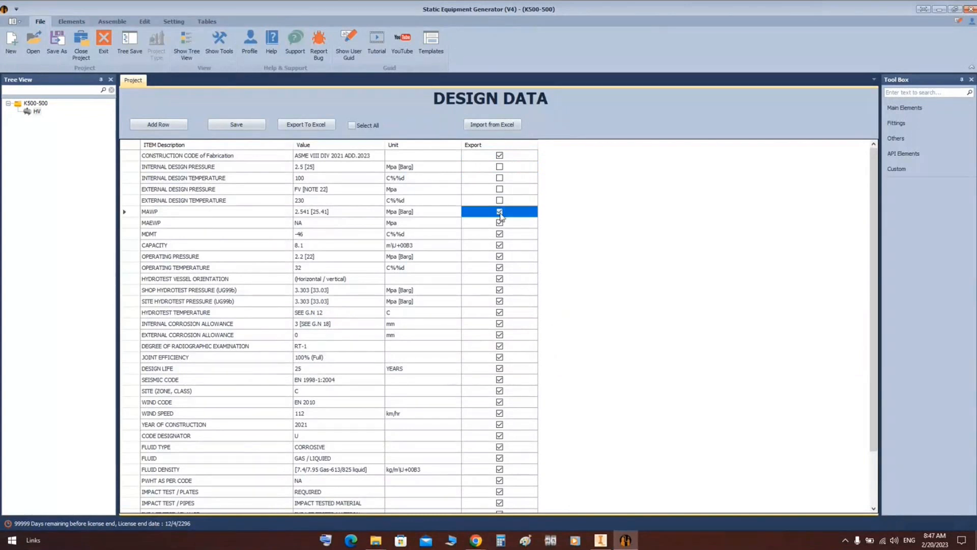
left_click(499, 222)
left_click(499, 234)
left_click(500, 232)
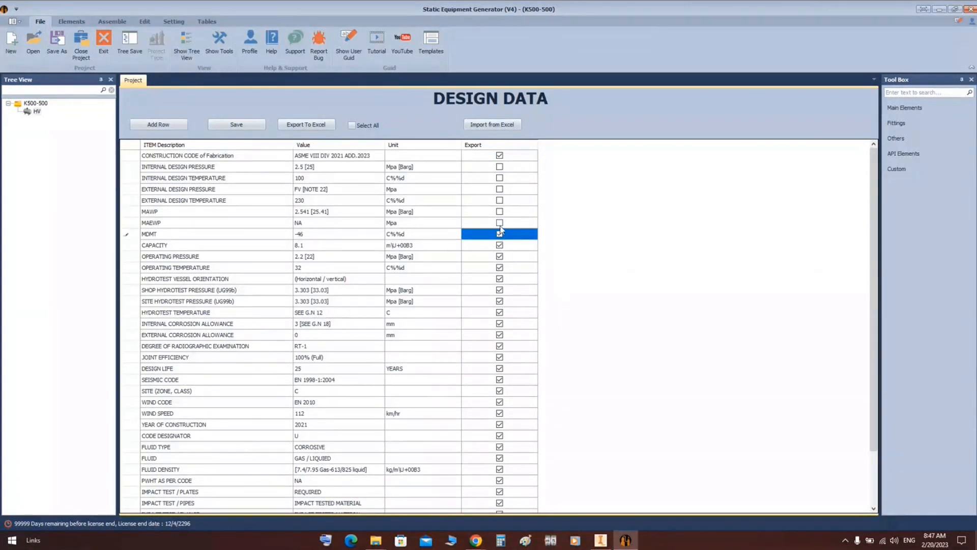
left_click(500, 224)
left_click(500, 212)
left_click(500, 200)
left_click(499, 189)
left_click(500, 179)
left_click(500, 167)
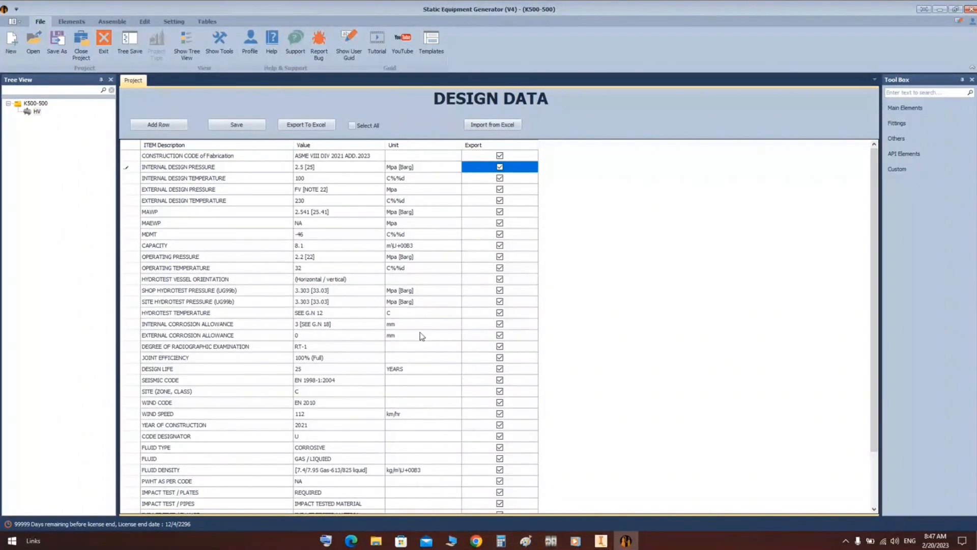
Create a new Excel worksheet on the desktop, open it in Excel and dismiss the Office license notice.
left_click(623, 540)
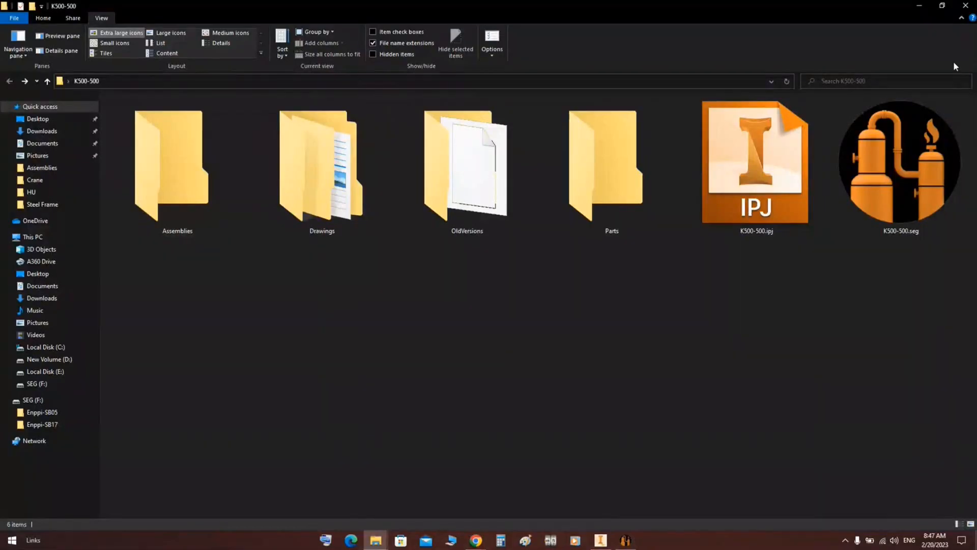
left_click(918, 5)
right_click(355, 183)
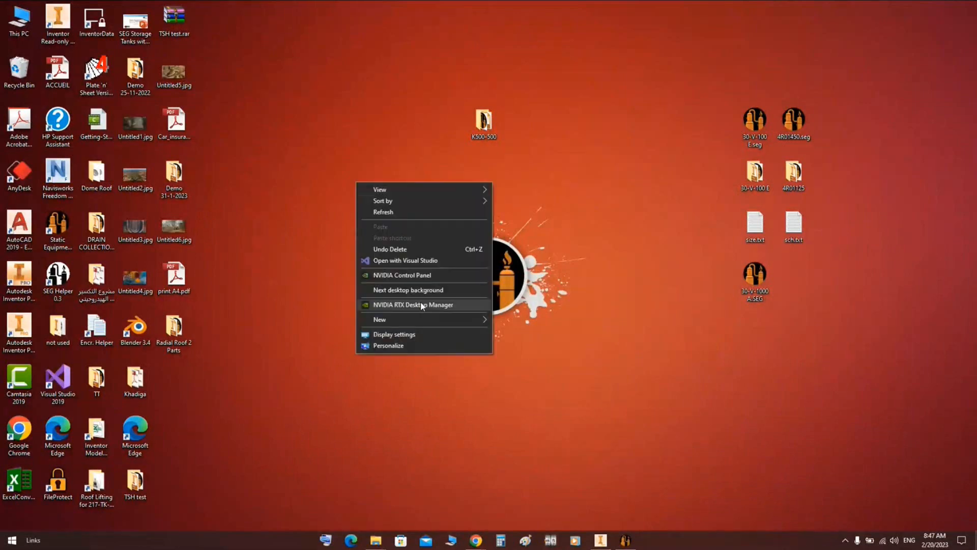
mouse_move(420, 320)
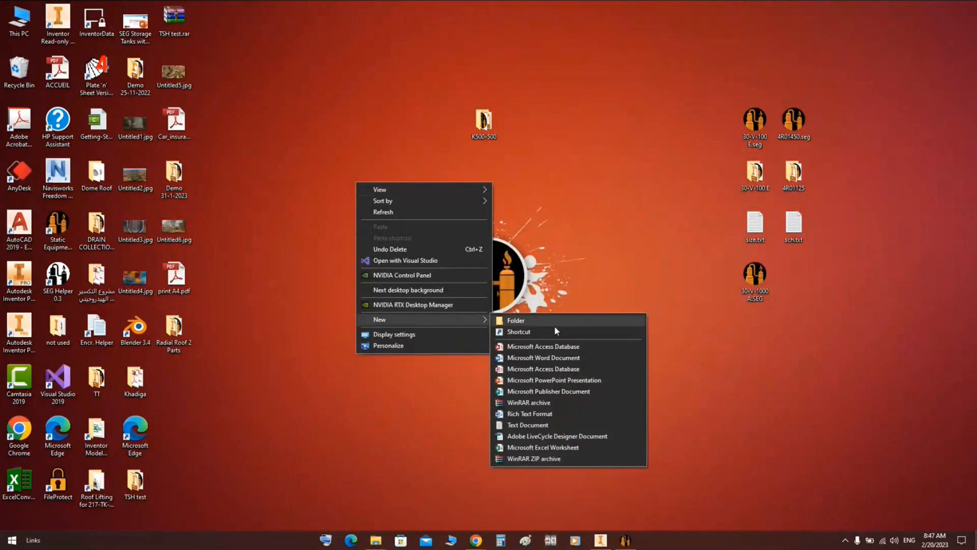
left_click(543, 447)
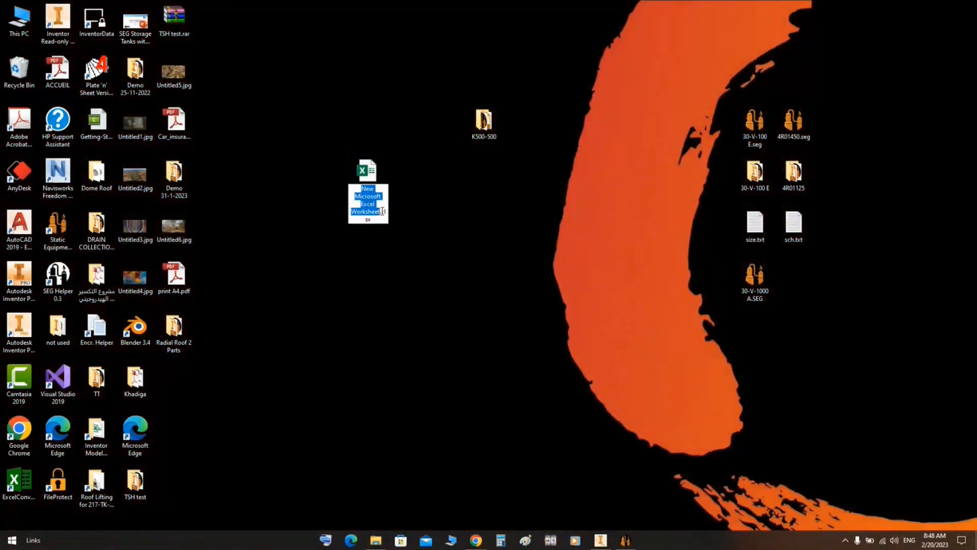
left_click(374, 180)
double_click(376, 184)
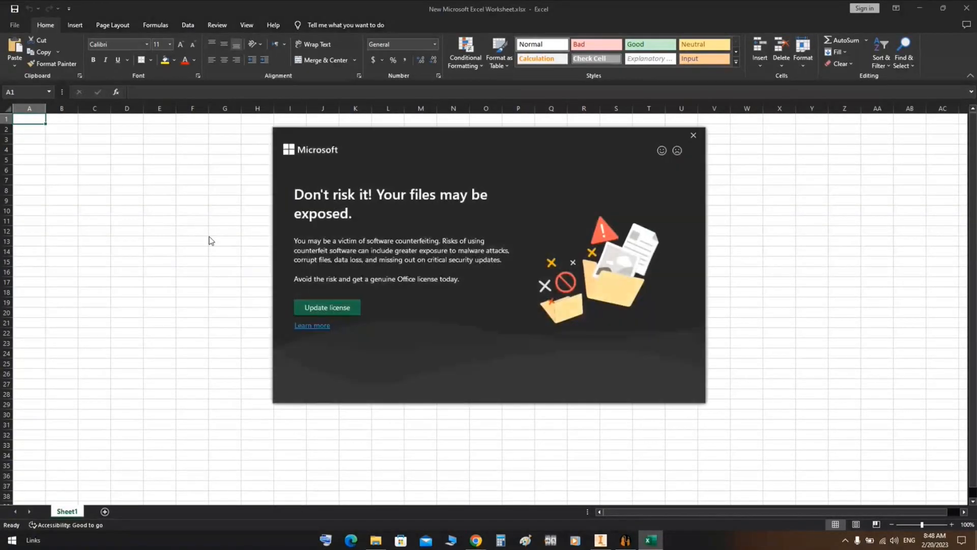
left_click(693, 135)
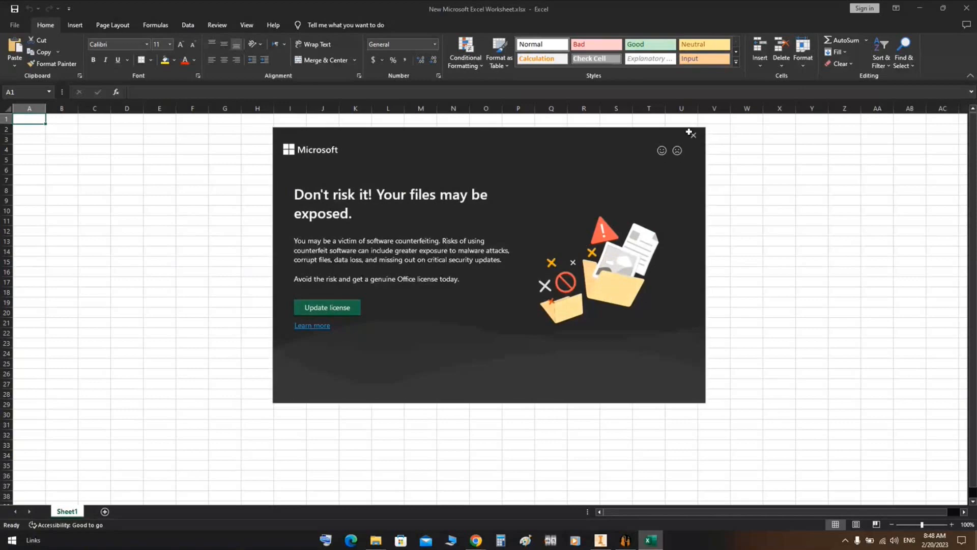
Fill the first row with CC, ASME 2021 and a dash as unit, and fit column B to its contents.
type("CC")
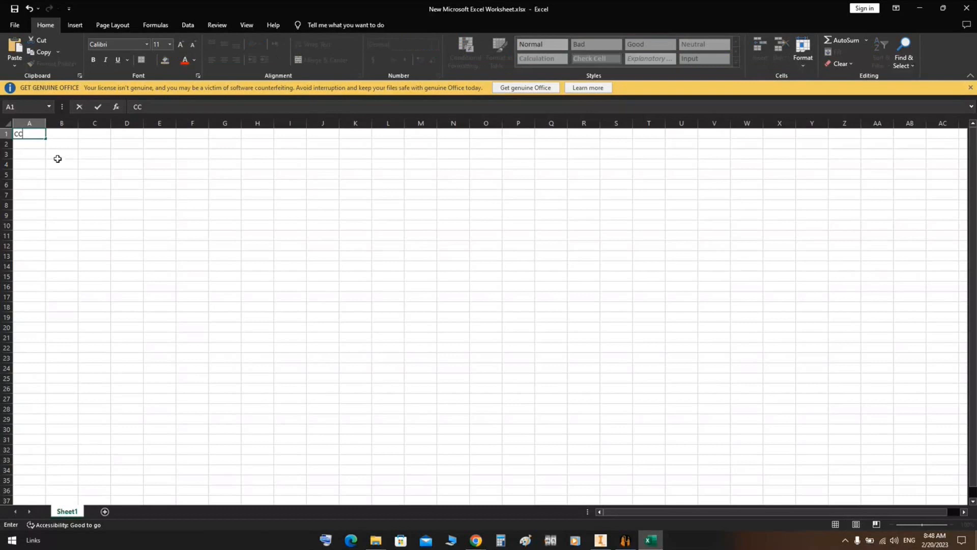
left_click(62, 135)
type("ASME 2021")
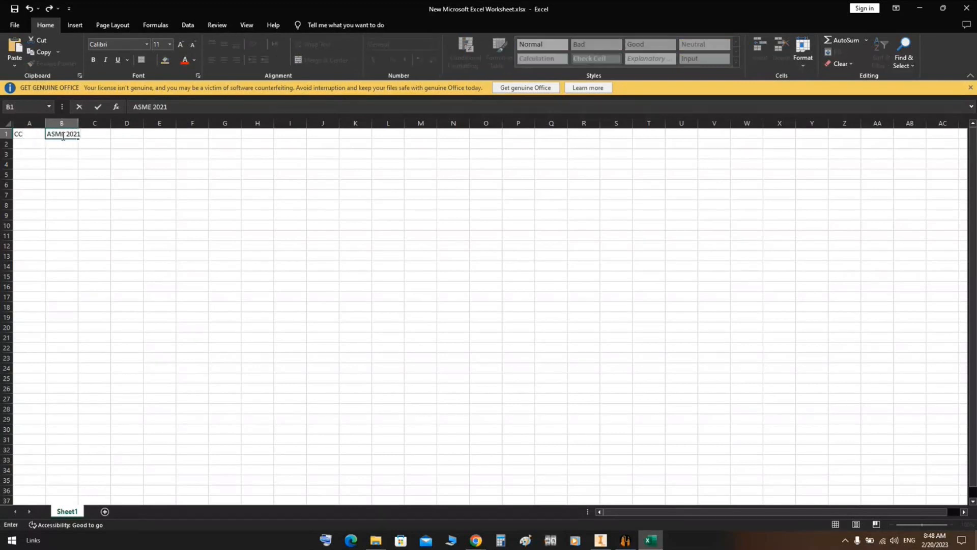
left_click(94, 210)
left_click(94, 135)
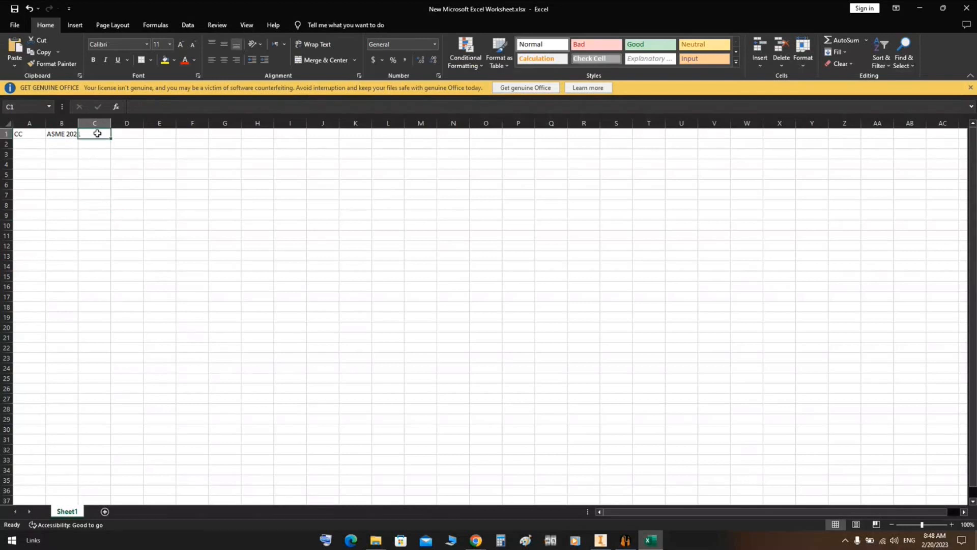
type("=")
left_click(81, 205)
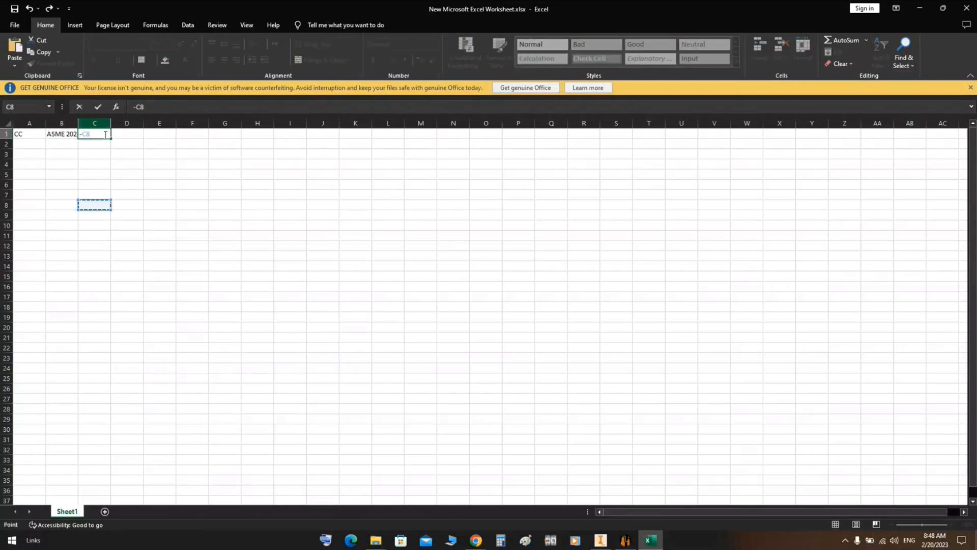
key("BackSpace")
key("BackSpace")
key("Return")
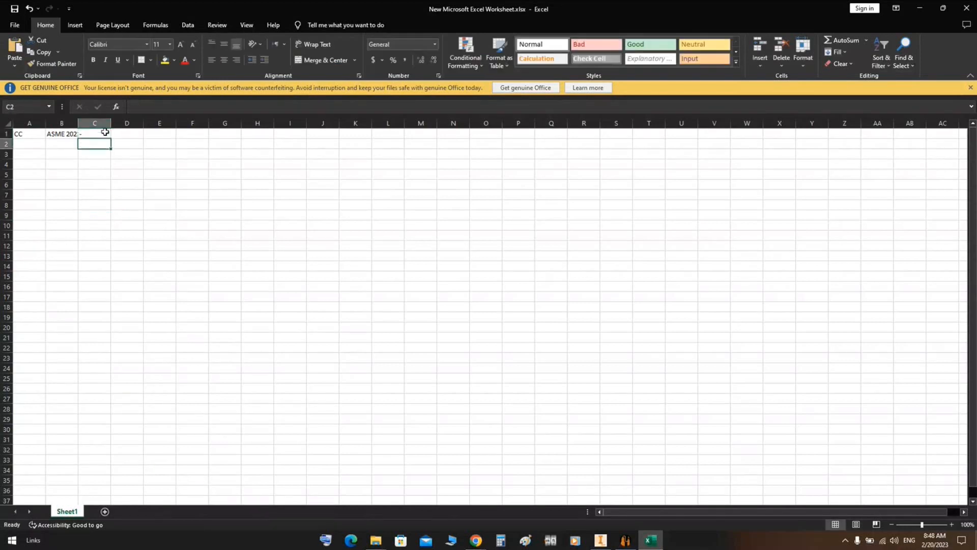
double_click(78, 123)
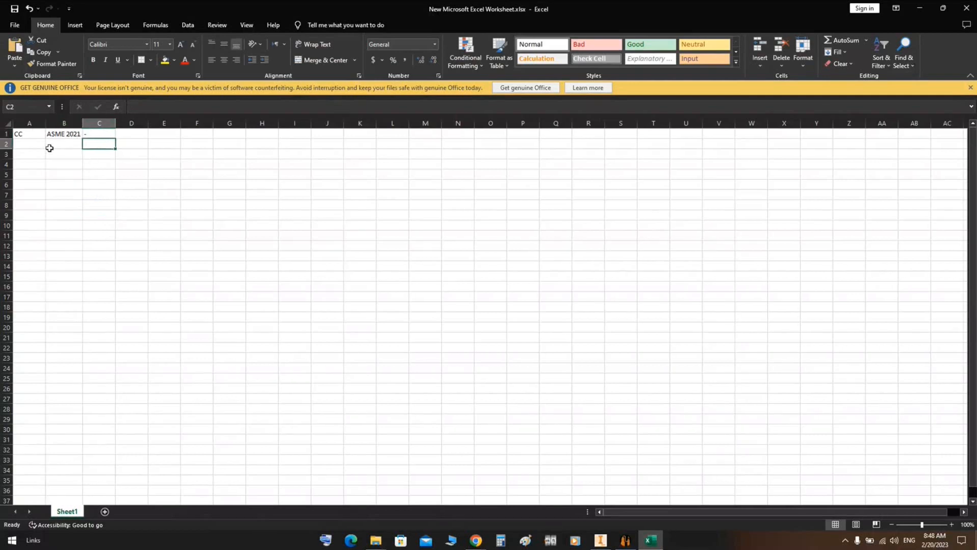
Fill the second row with DP, the value 0.2 and the unit Mpa.
left_click(23, 144)
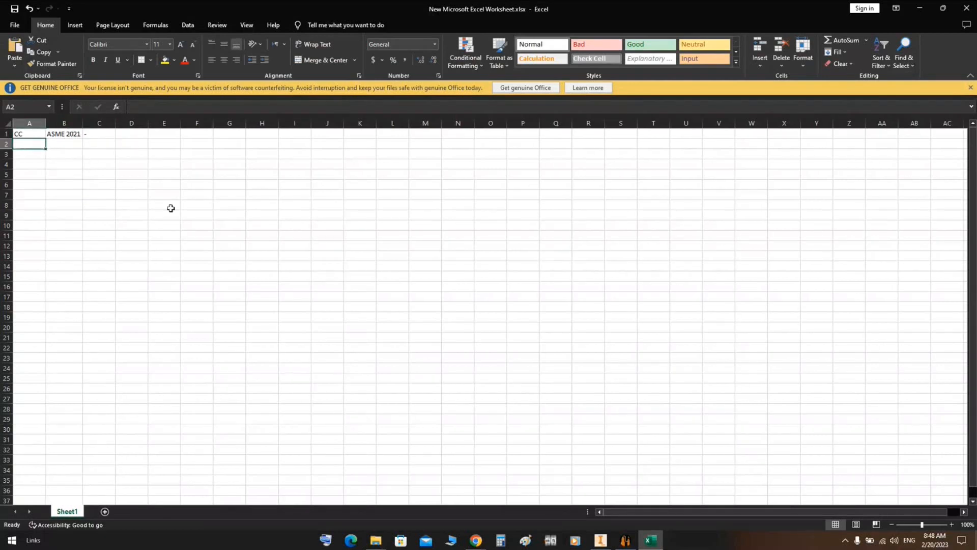
type("D")
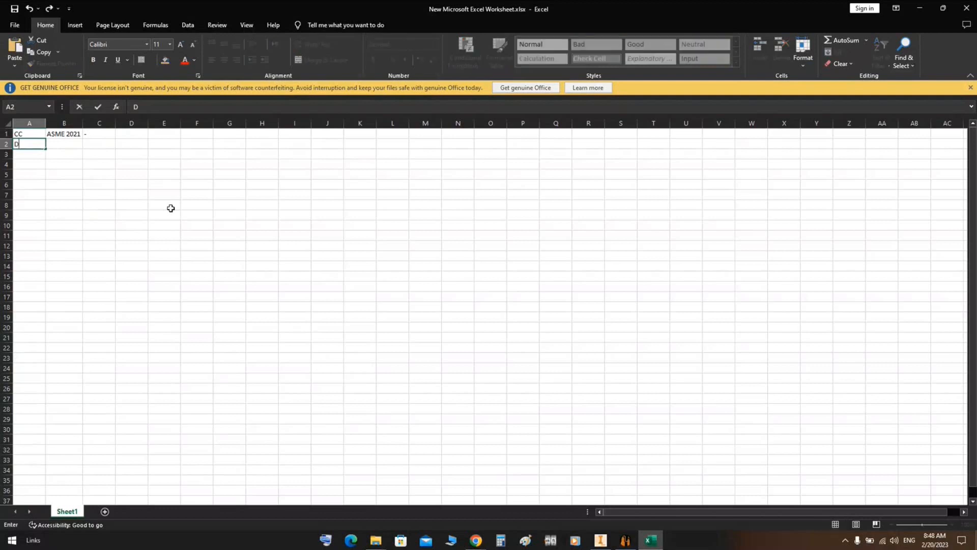
type("P")
key("Tab")
type("0.2")
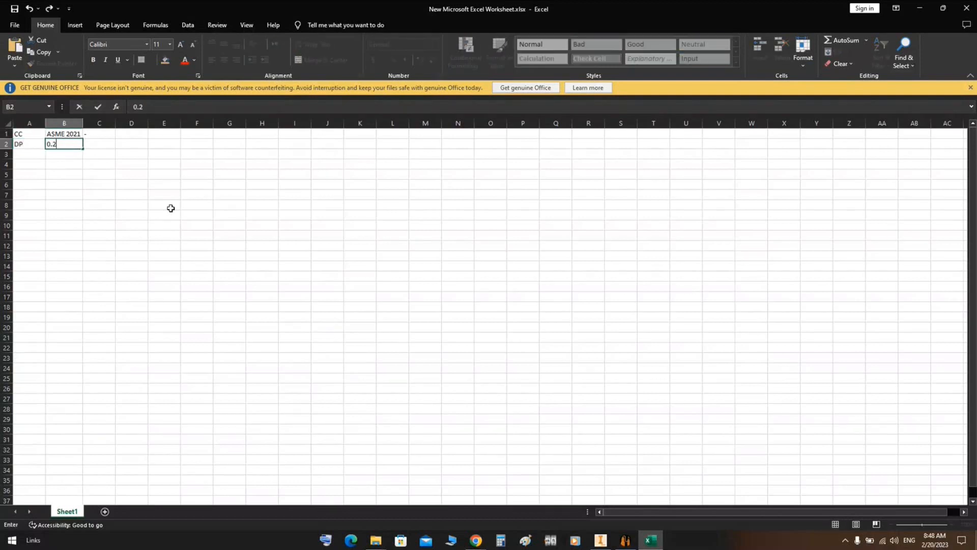
key("Tab")
type("Mpa")
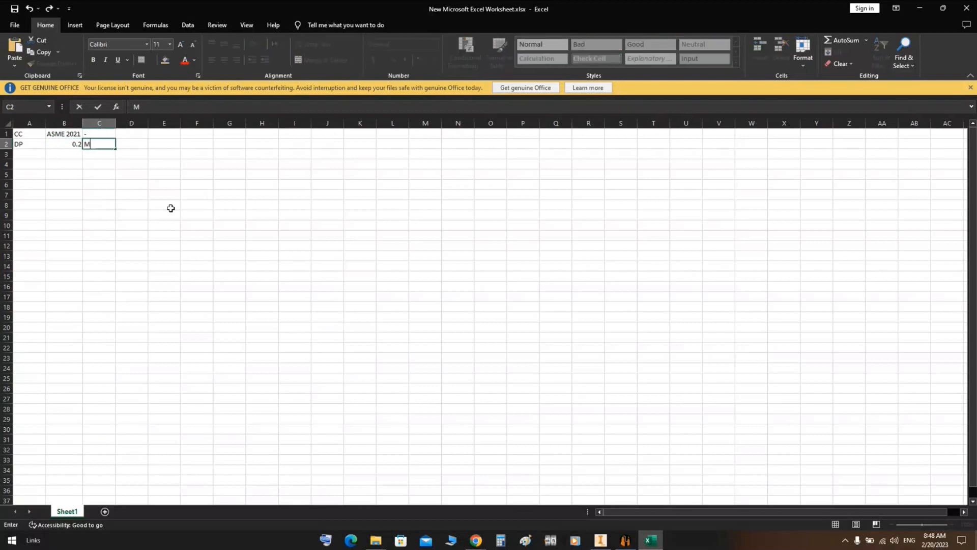
key("Return")
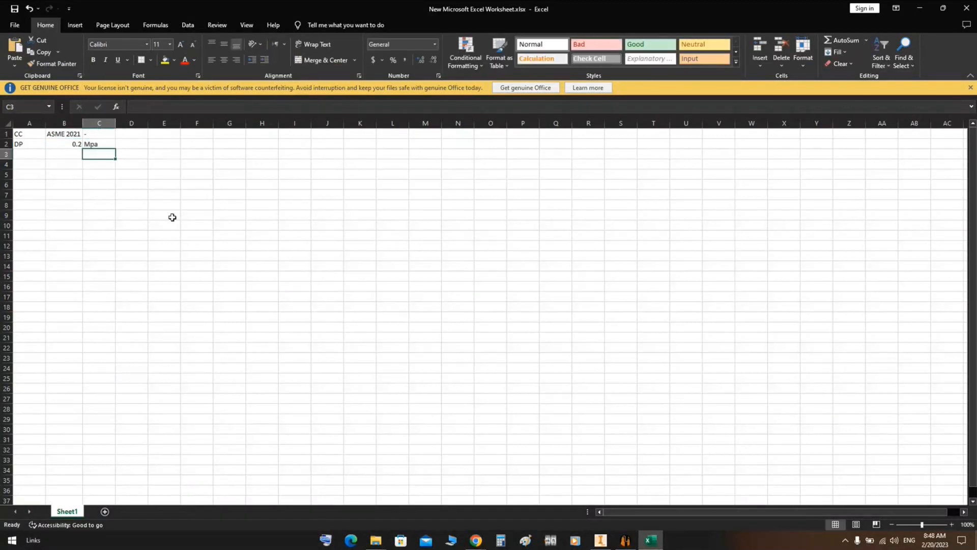
Enter DT with the value 180 in the third row, leaving its unit cell empty.
left_click(35, 154)
type("DT")
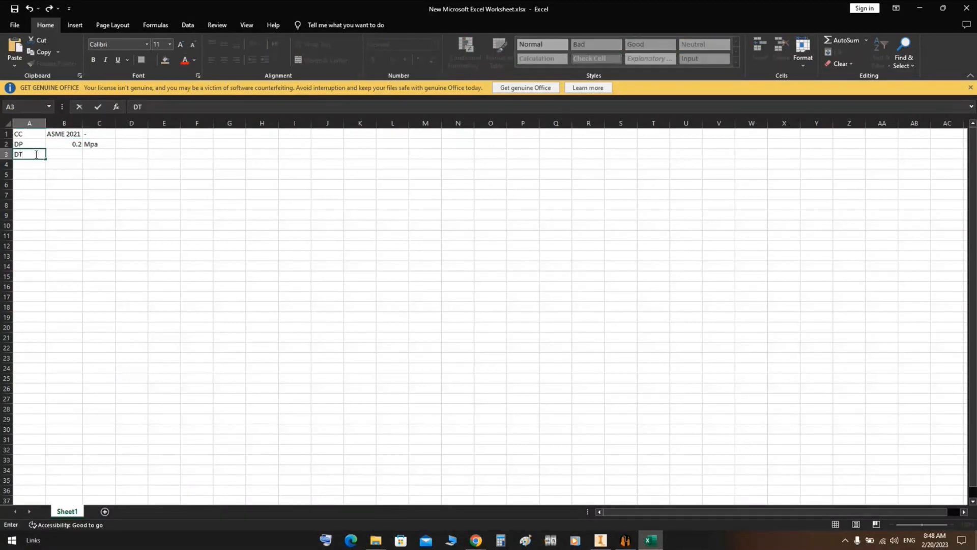
key("Tab")
type("180")
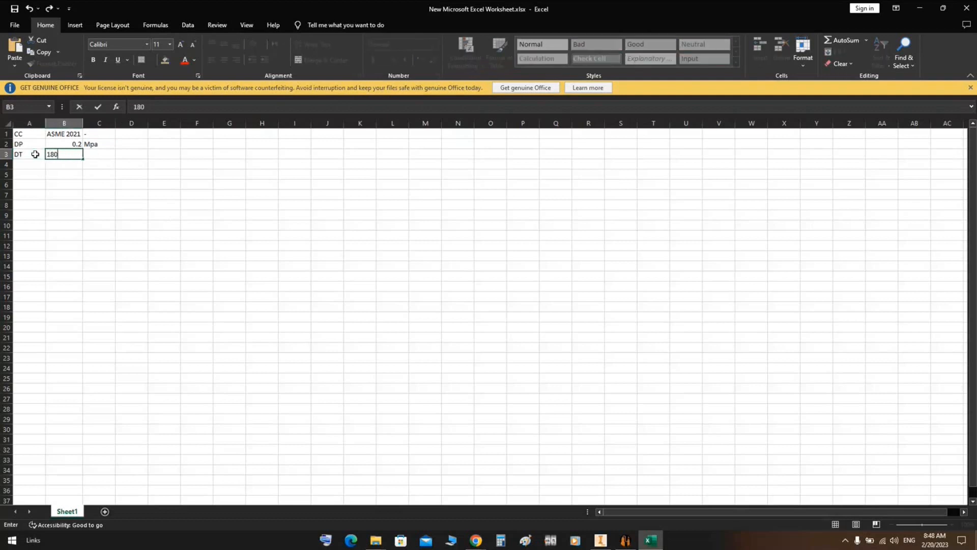
key("Tab")
type("%cc")
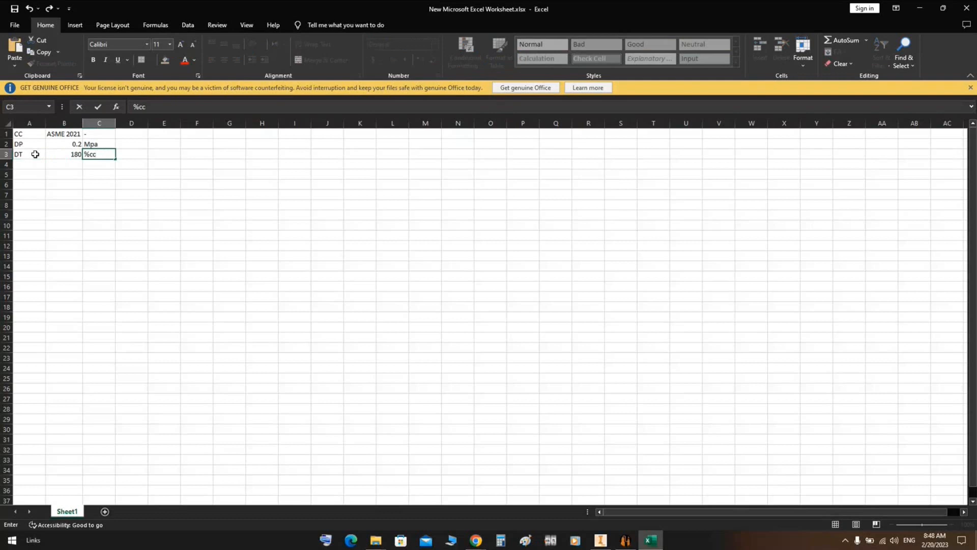
key("BackSpace")
key("BackSpace")
key("Escape")
Check the external design temperature's unit notation in Static Equipment Generator and enter C%%d as DT's unit in the Excel sheet.
key("alt+Tab")
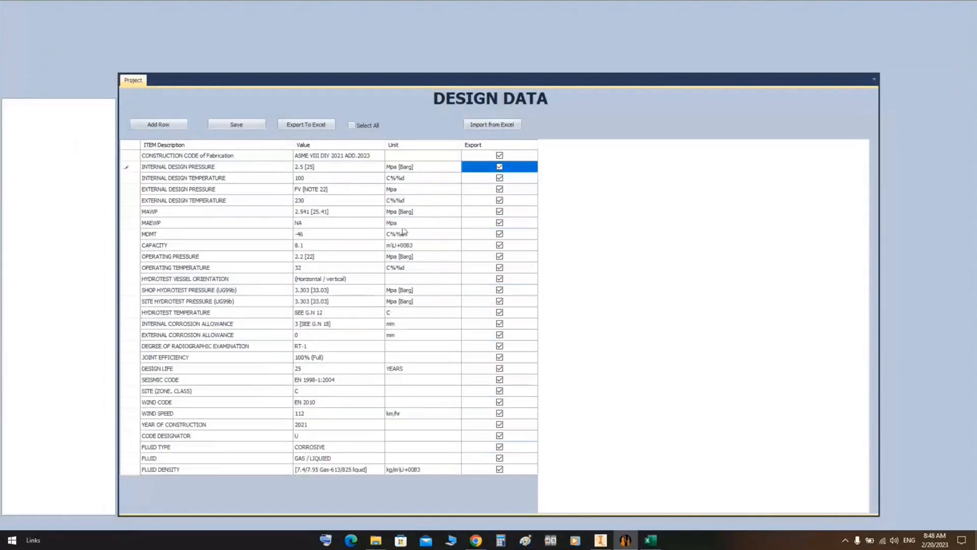
left_click(397, 201)
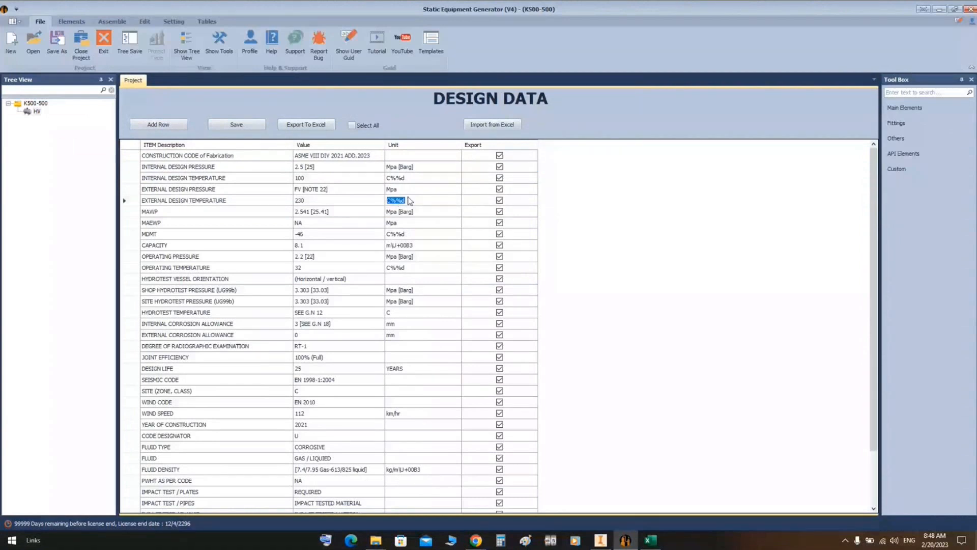
left_click_drag(409, 198, 393, 202)
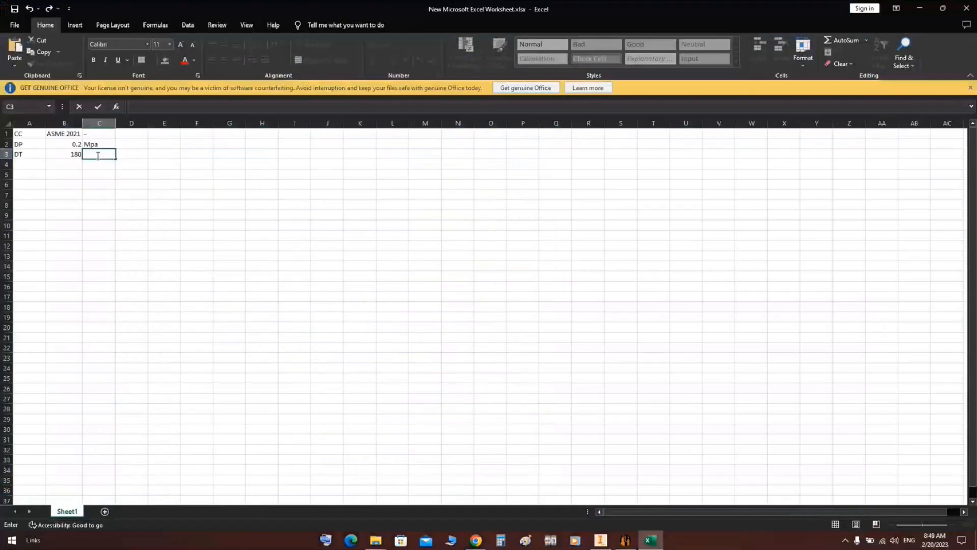
type("C%%d")
key("Return")
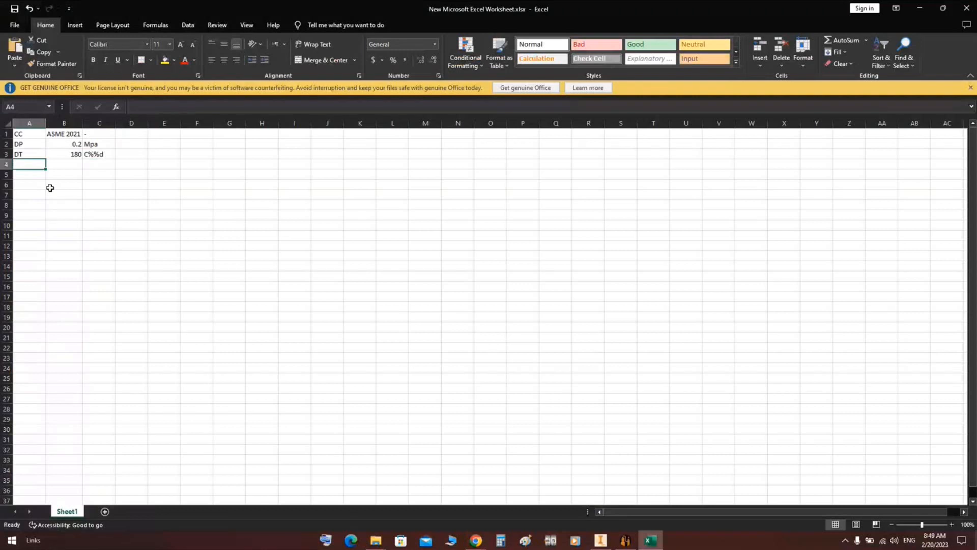
Fill the fourth row with Capacity, the value 30 and the unit m.
type("V")
key("BackSpace")
type("C")
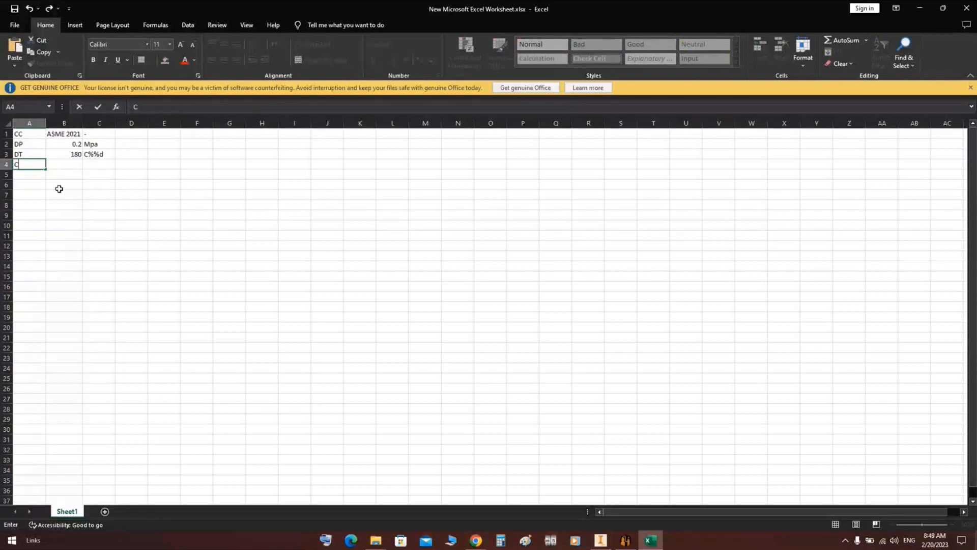
type("apacity")
key("Tab")
type("30")
key("Tab")
type("m")
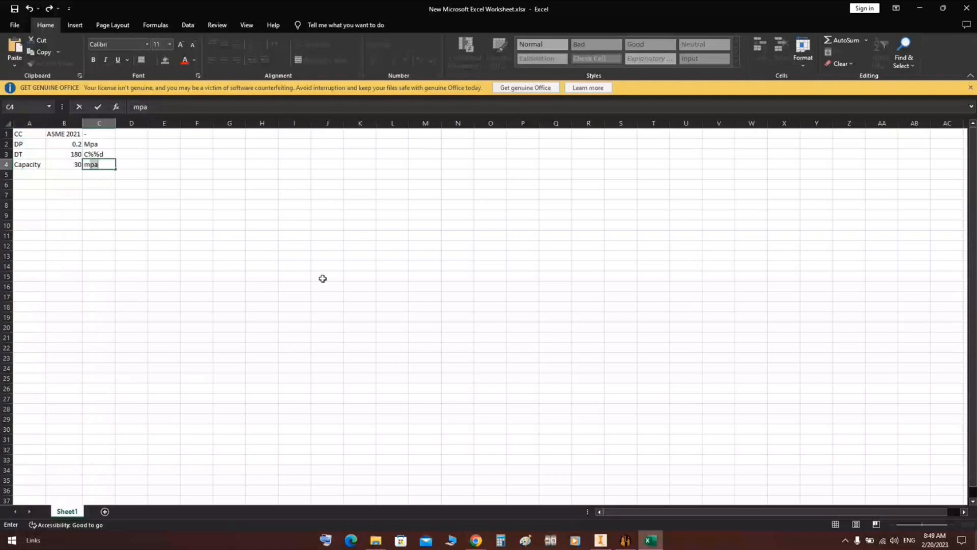
key("BackSpace")
left_click(458, 307)
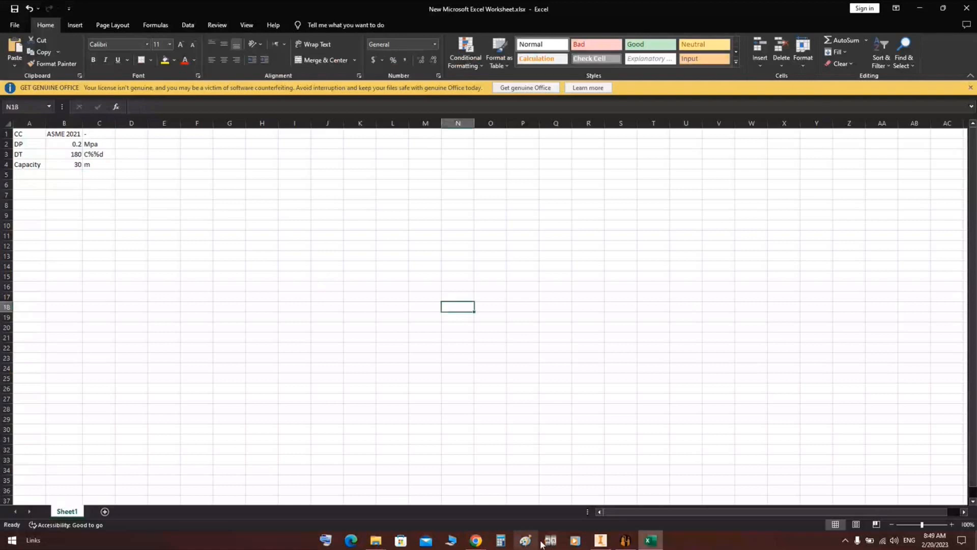
Switch to Static Equipment Generator, import the worksheet rows into the design data, and select HV in the project tree.
left_click(626, 540)
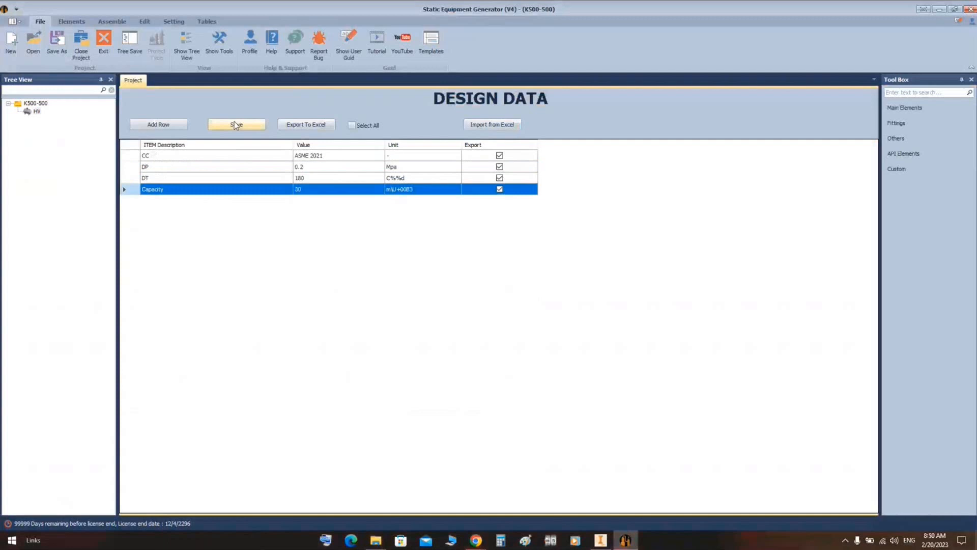
left_click(26, 115)
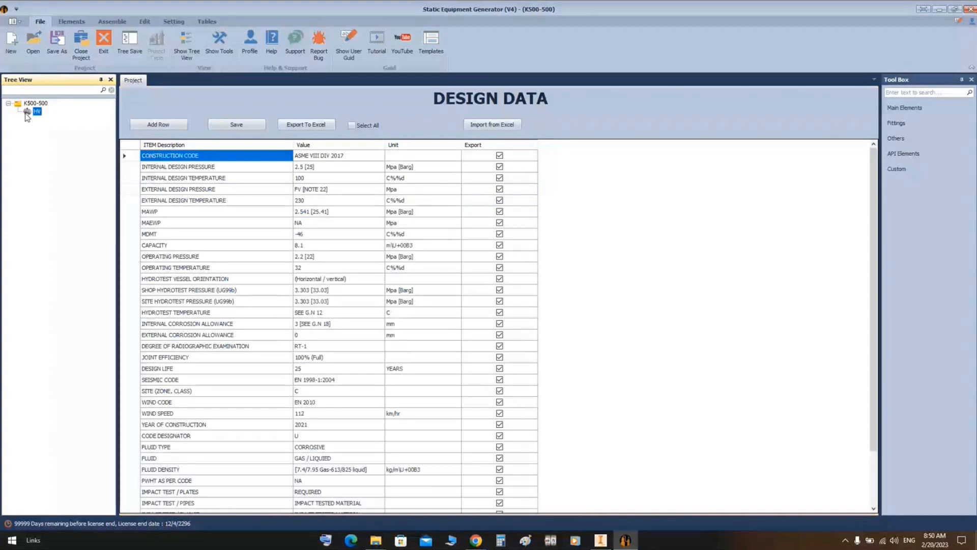
In HV's equipment settings, set the service to Heat Treater, the serial number to 500-500 and the delivered plate length to 1200.
double_click(27, 116)
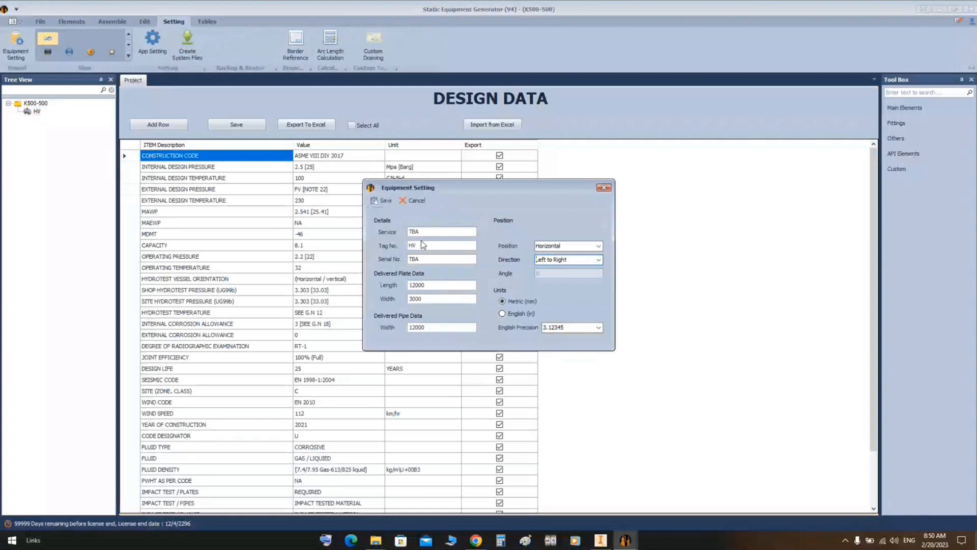
key("Tab")
type("Heat Treater")
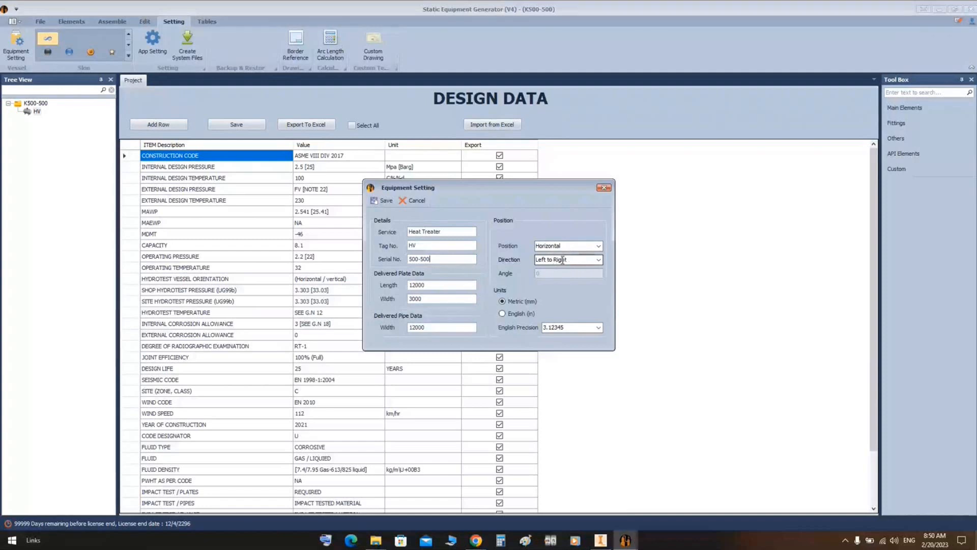
key("Tab")
type("9")
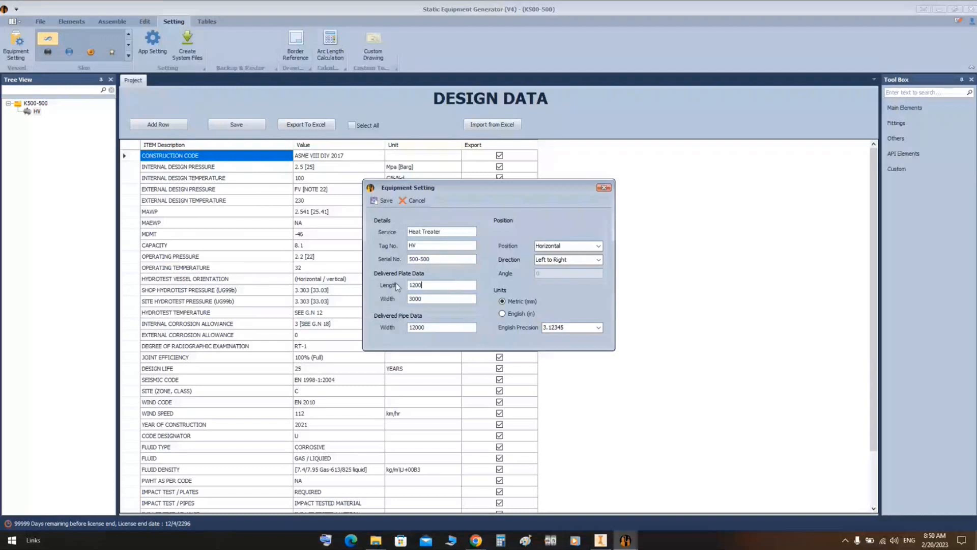
key("Tab")
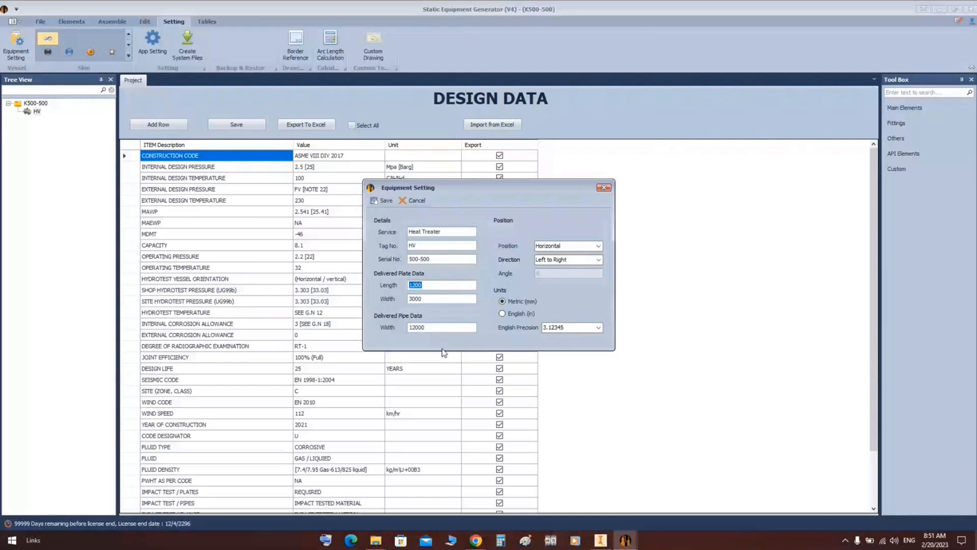
Select HV in the project tree and display the main elements category.
left_click(29, 113)
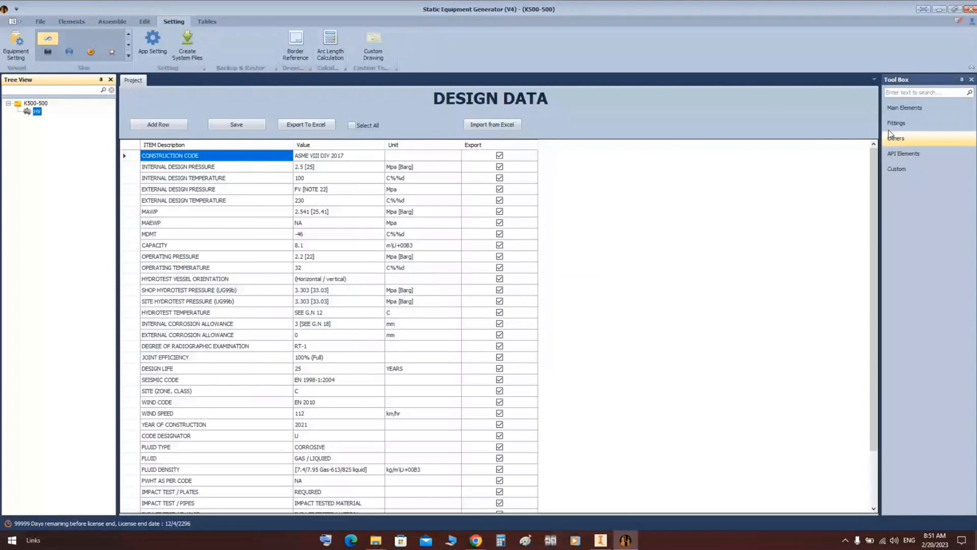
left_click(911, 109)
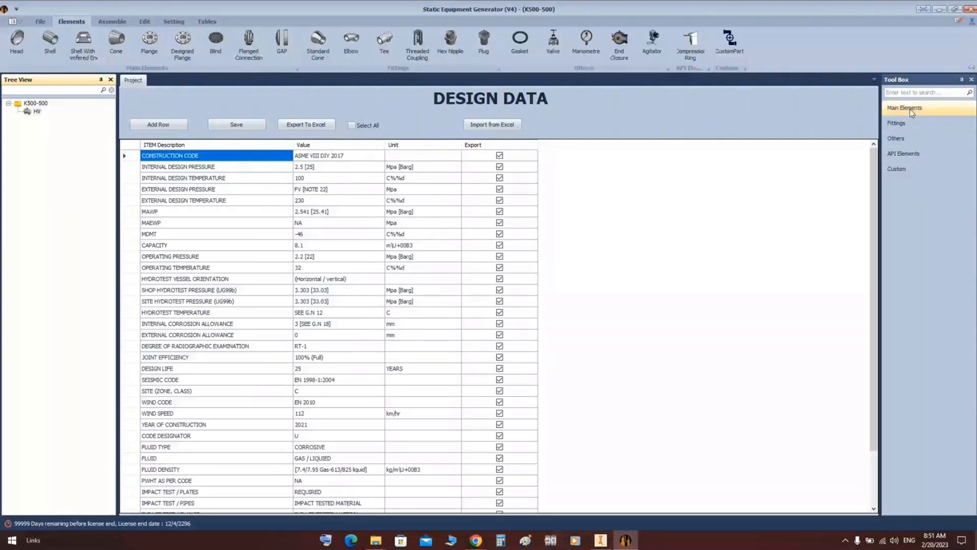
Browse the main elements and fittings categories in the Tool Box and close the Tool Box.
left_click(911, 110)
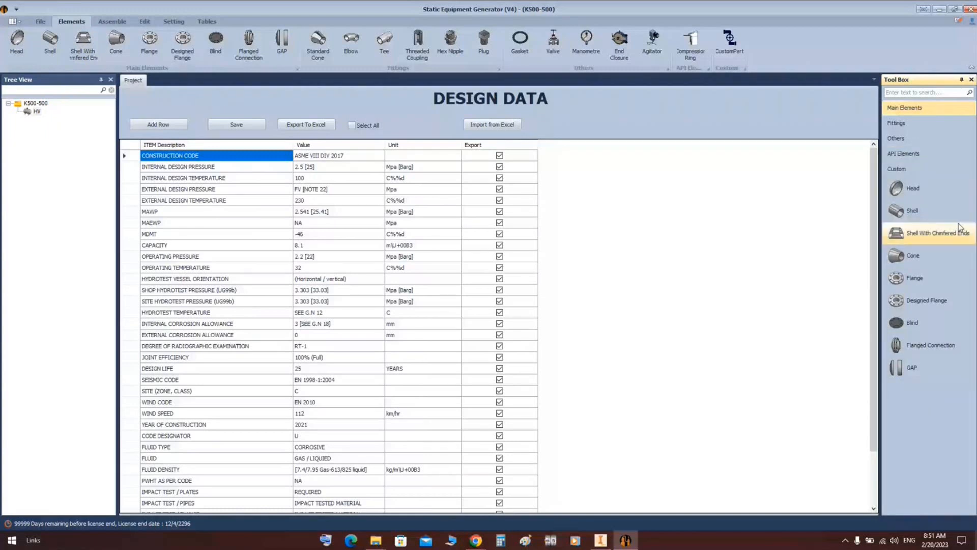
left_click(917, 123)
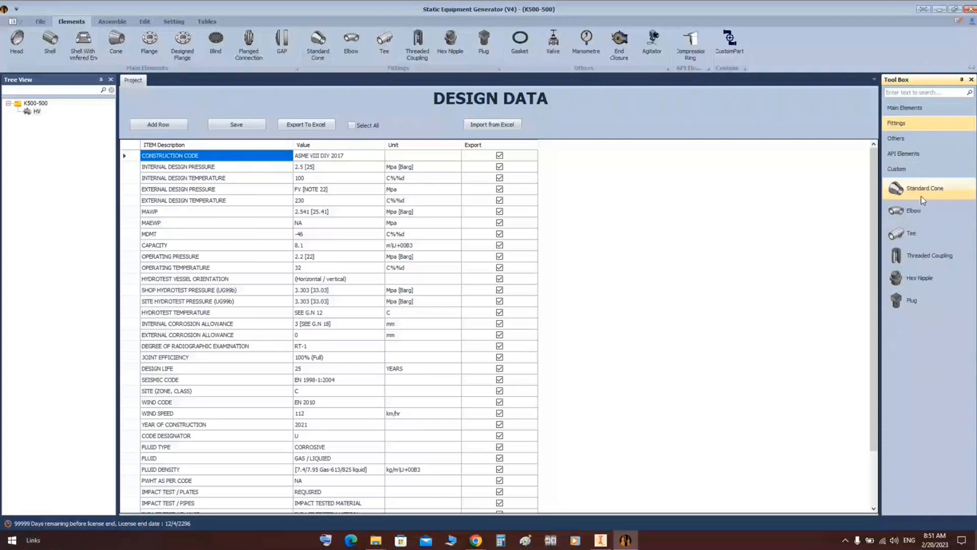
left_click(972, 80)
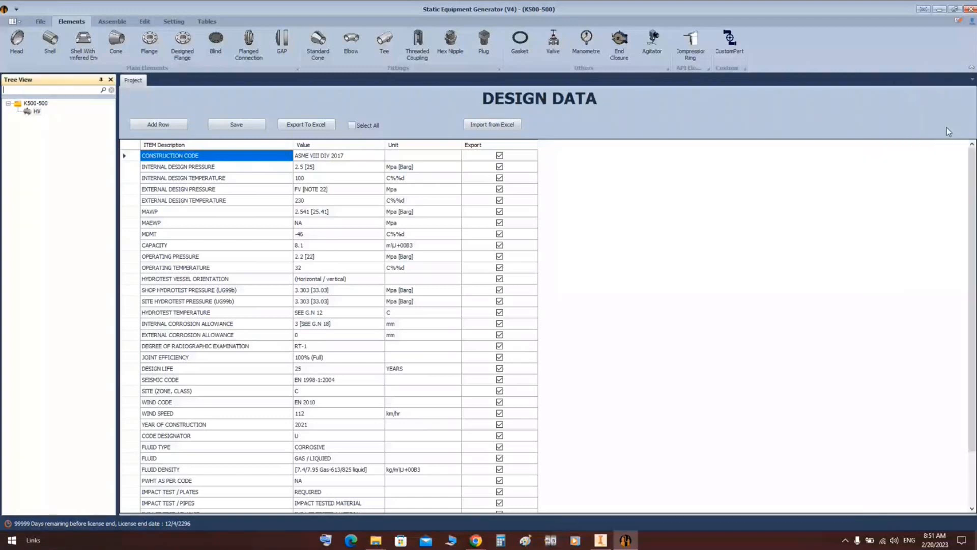
Redisplay the Tool Box, try floating and redocking it, and close it again.
left_click(40, 22)
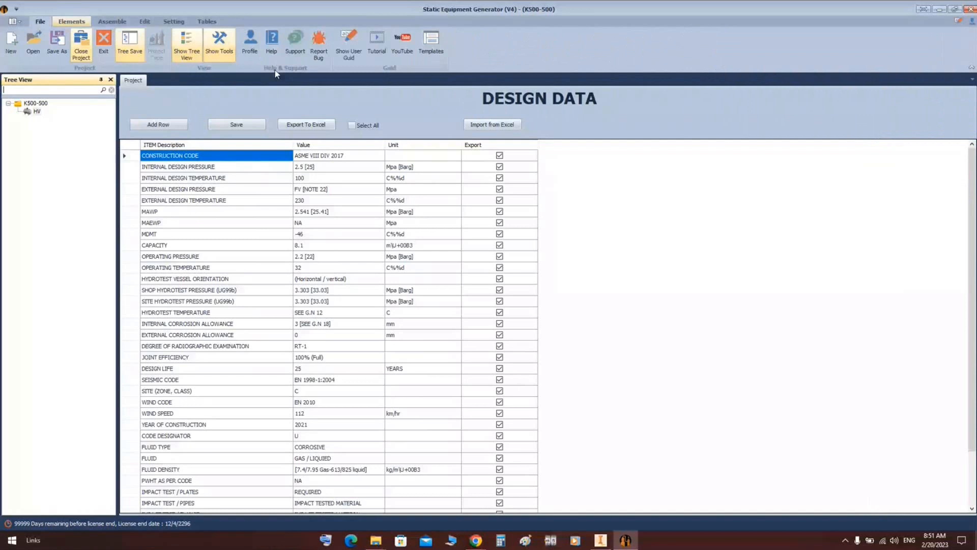
left_click(221, 43)
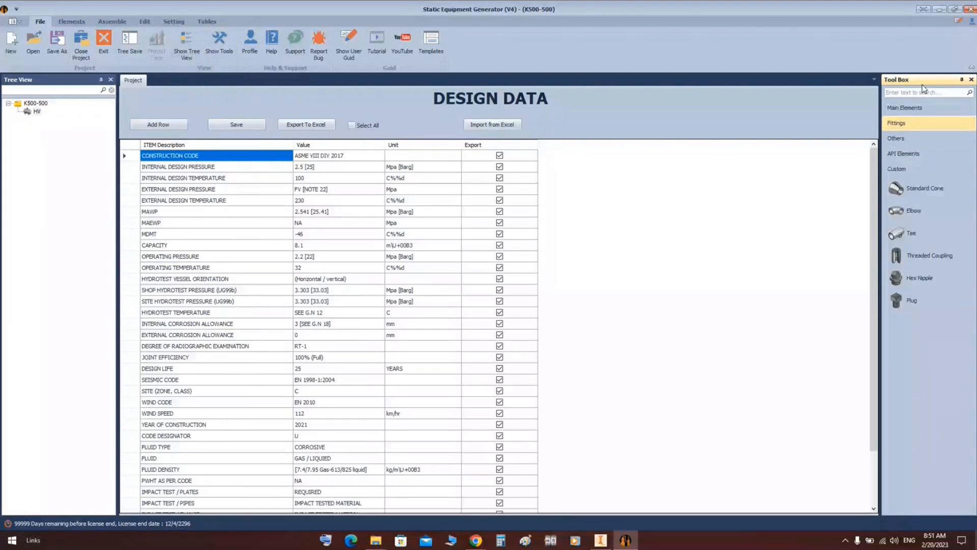
left_click_drag(924, 86, 548, 336)
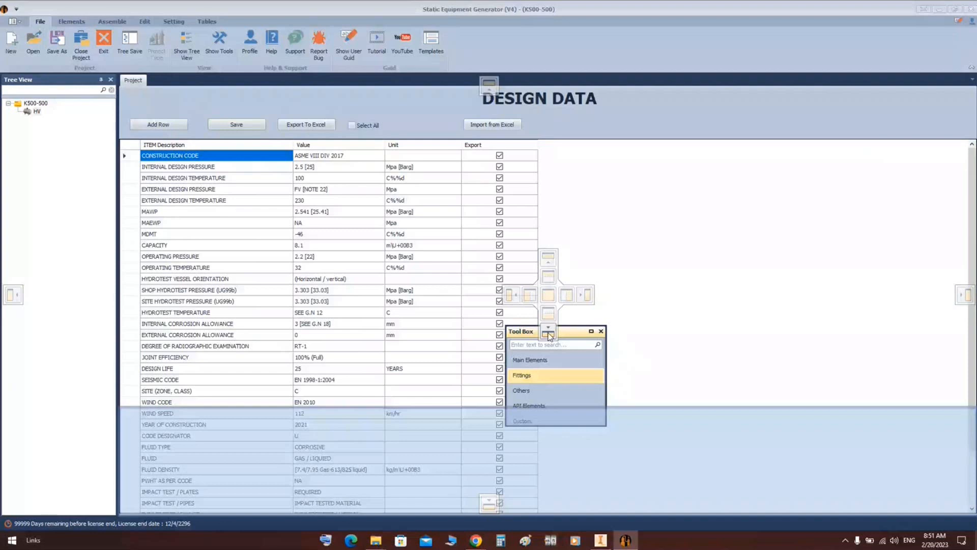
left_click_drag(549, 336, 968, 295)
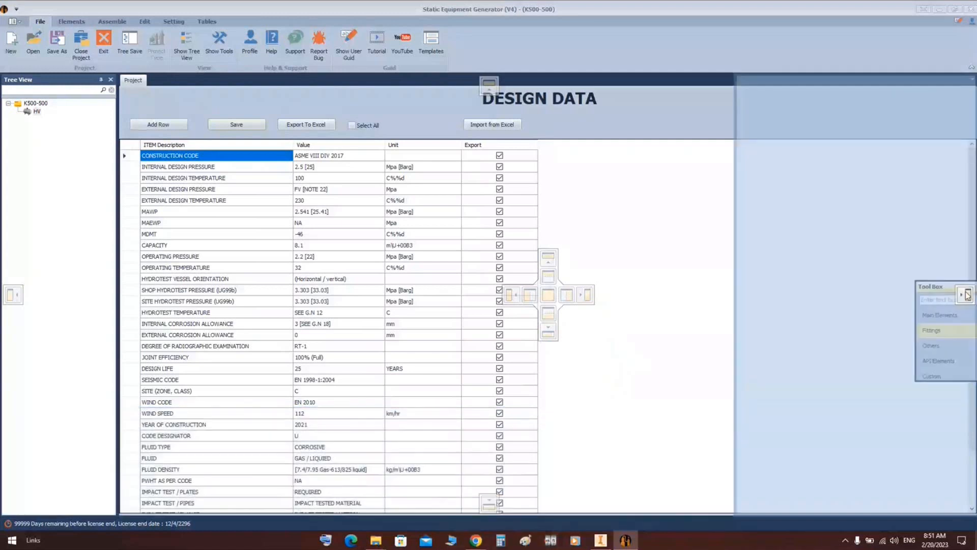
left_click_drag(968, 295, 968, 295)
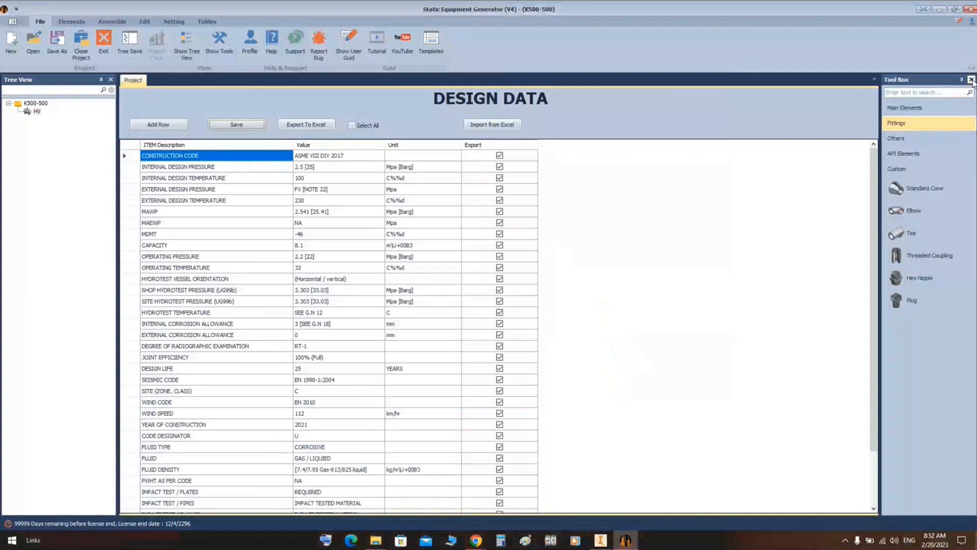
left_click(971, 79)
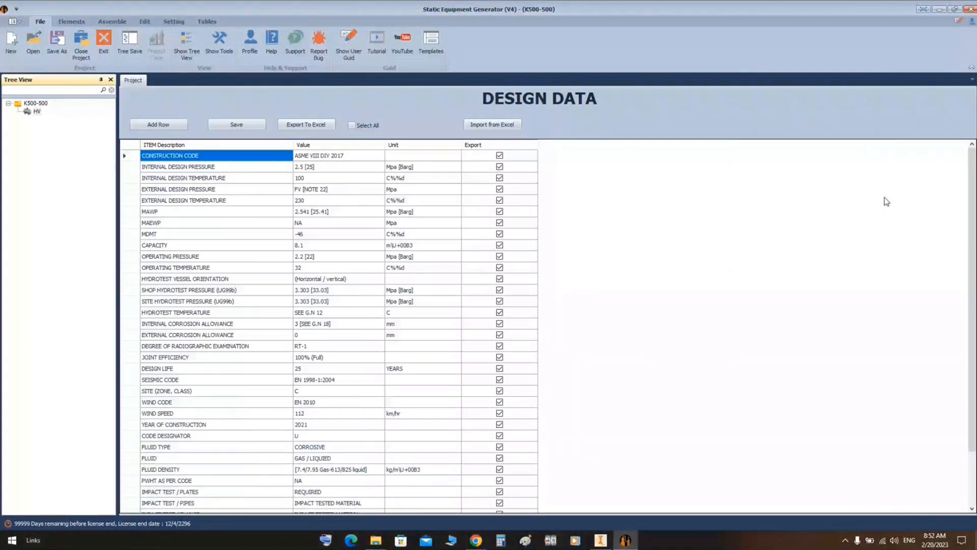
Add a head named Left Head to HV and open its parameters.
left_click(31, 113)
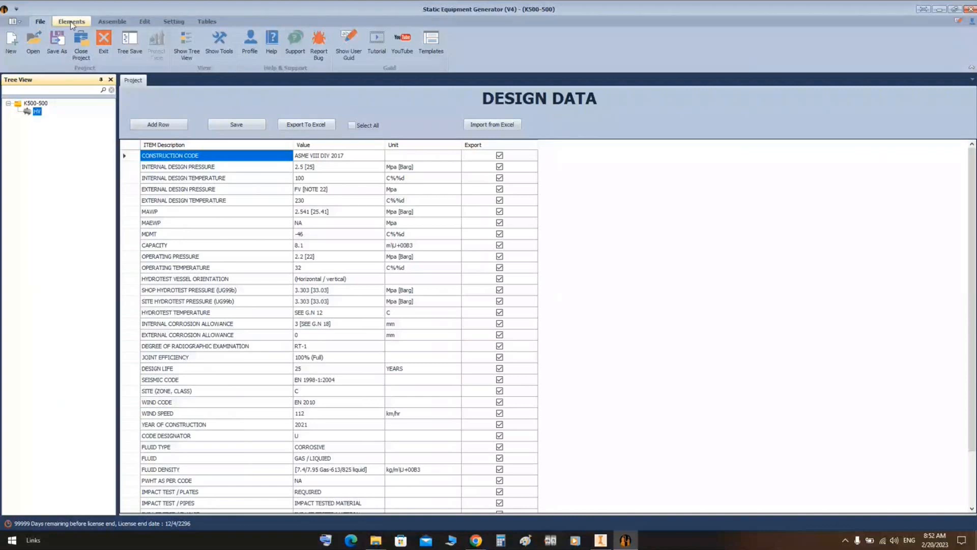
left_click(71, 23)
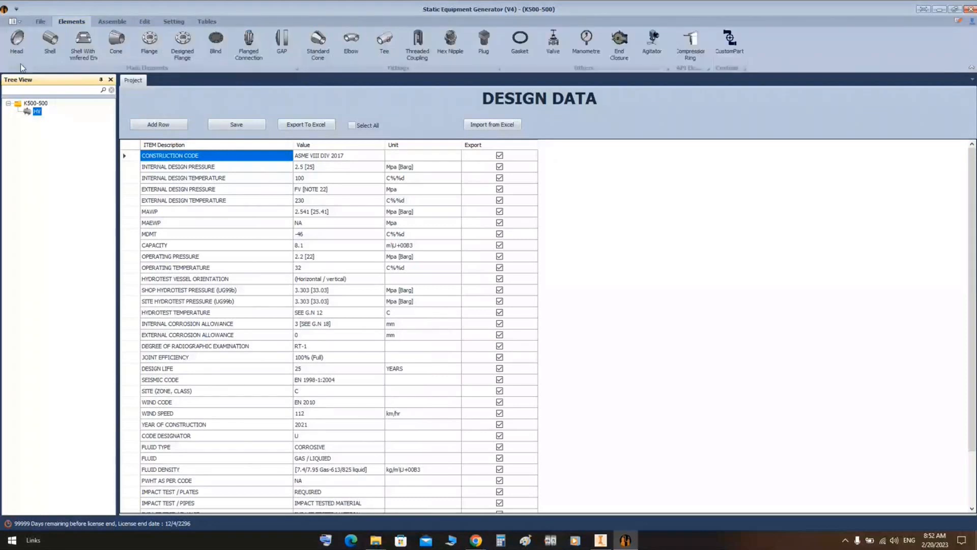
left_click(18, 47)
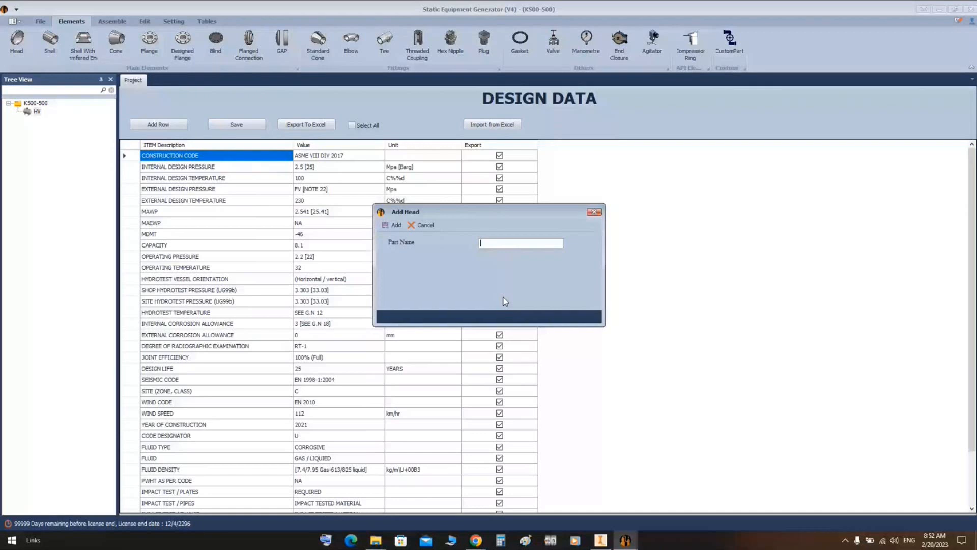
left_click(65, 121)
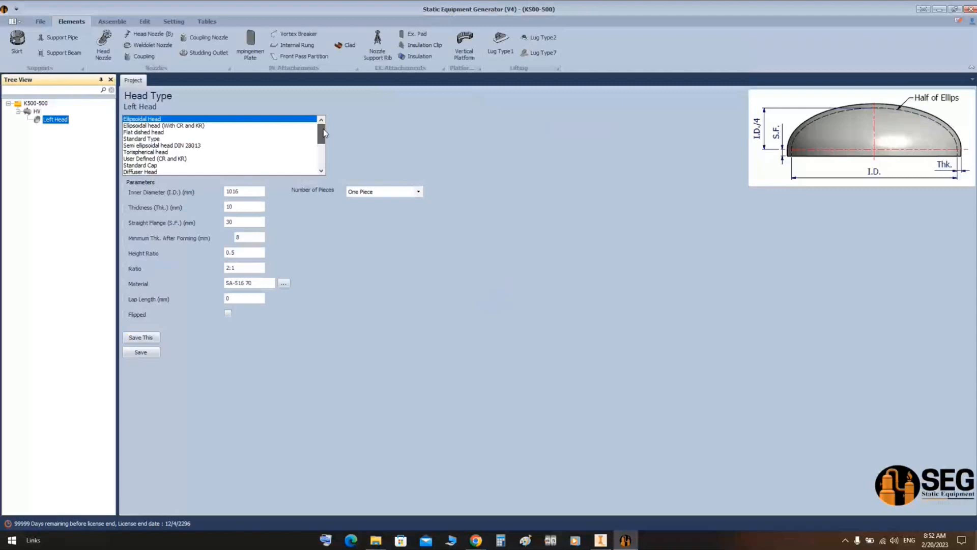
Examine the crown and knuckle radius parameters of Left Head's Ellipsoidal head (With CR and KR) and User Defined (CR and KR) types.
left_click(323, 129)
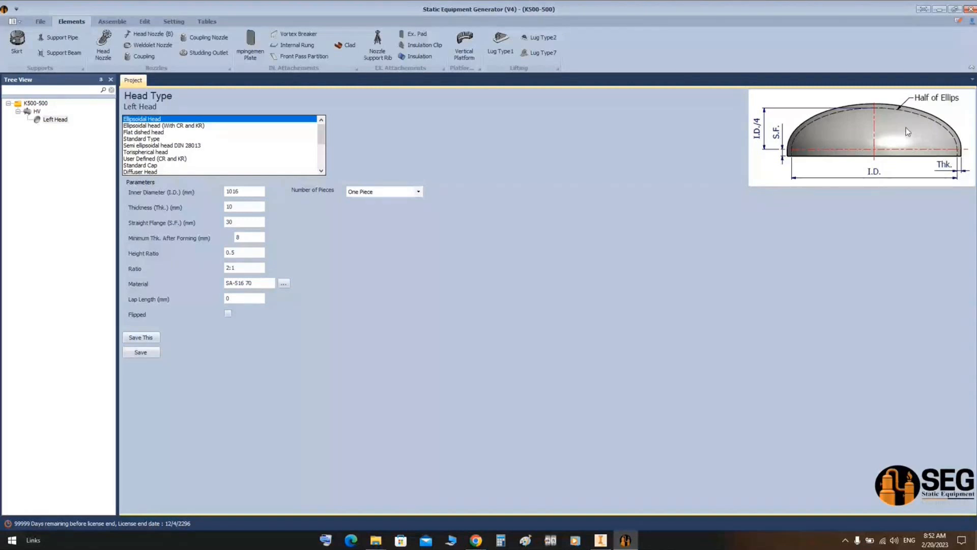
left_click(141, 126)
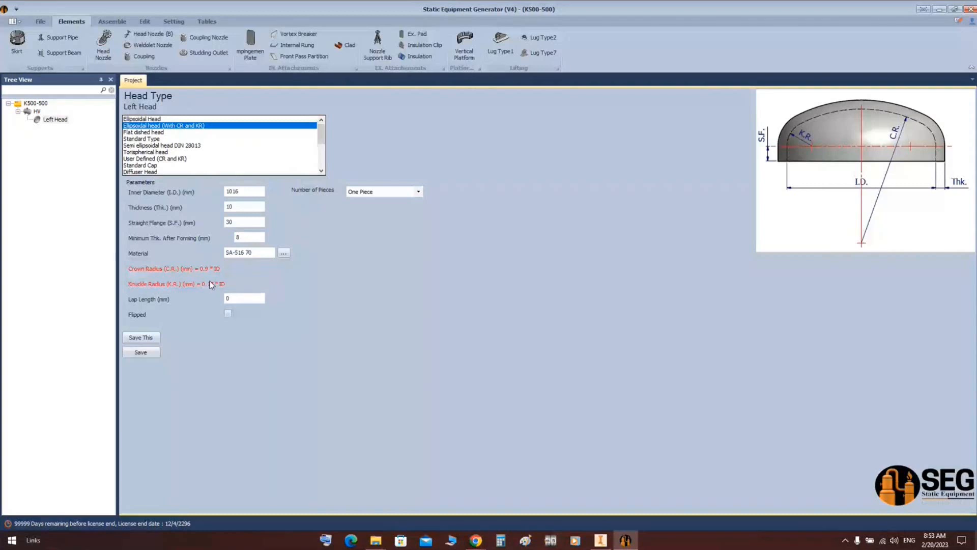
key("Tab")
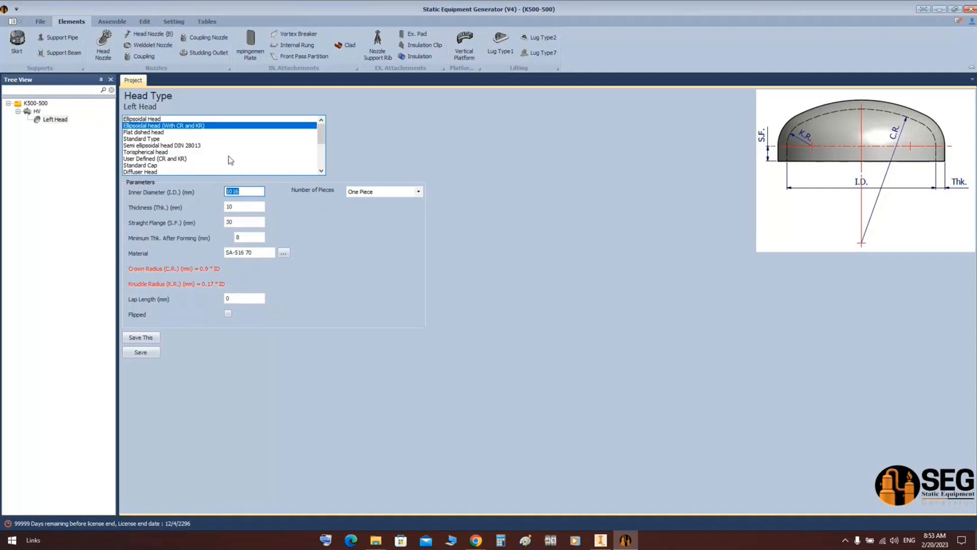
left_click(129, 158)
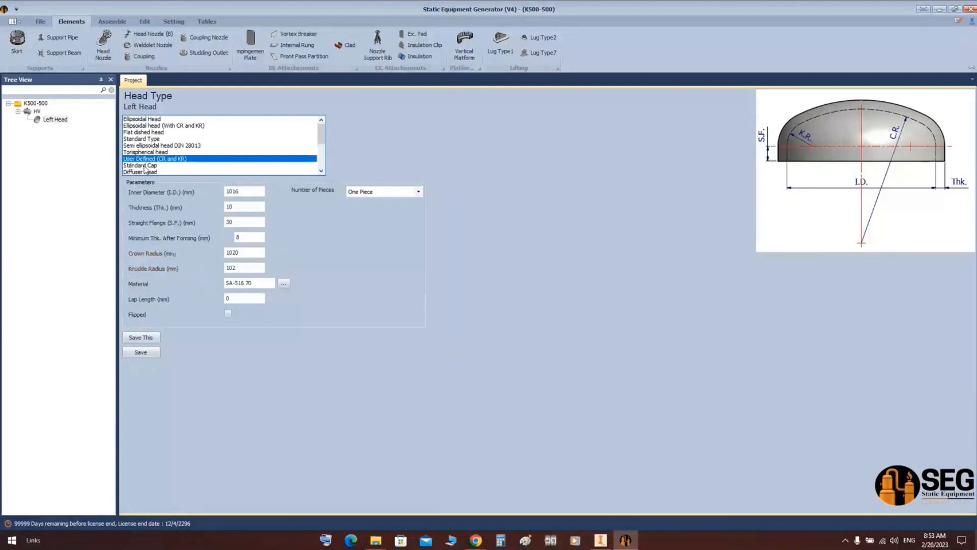
left_click(247, 253)
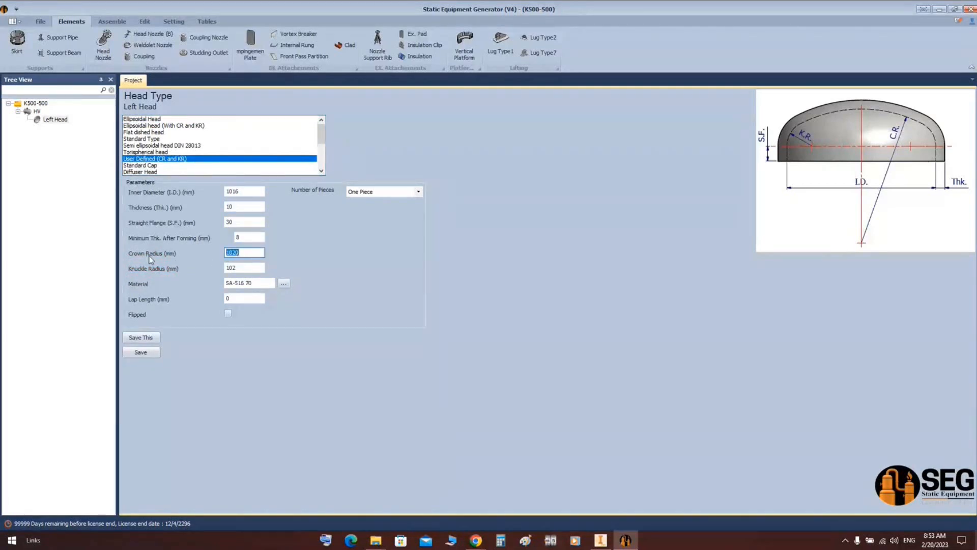
left_click(248, 268)
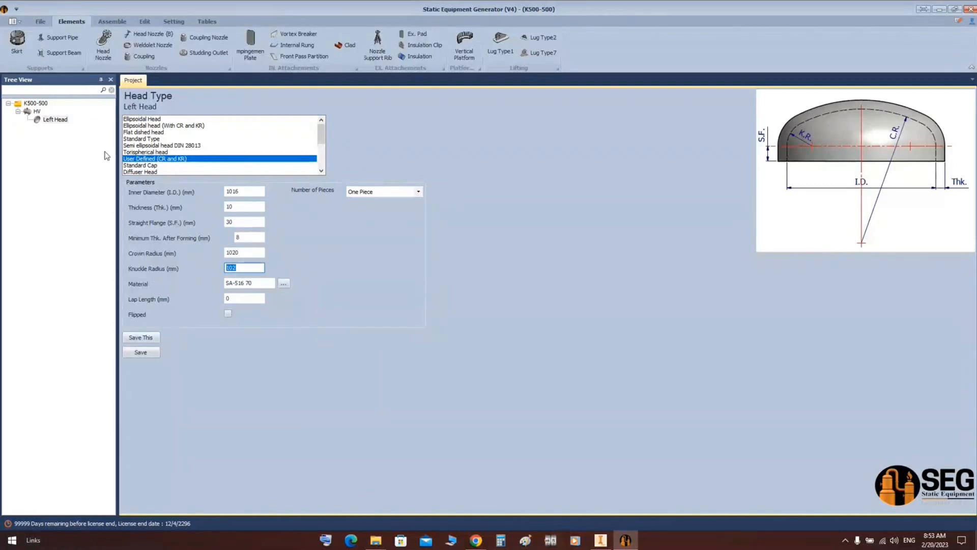
Review the radius parameters of the Flat dished head, Standard Type, Semi ellipsoidal head DIN 28013 and Torispherical head types.
left_click(155, 131)
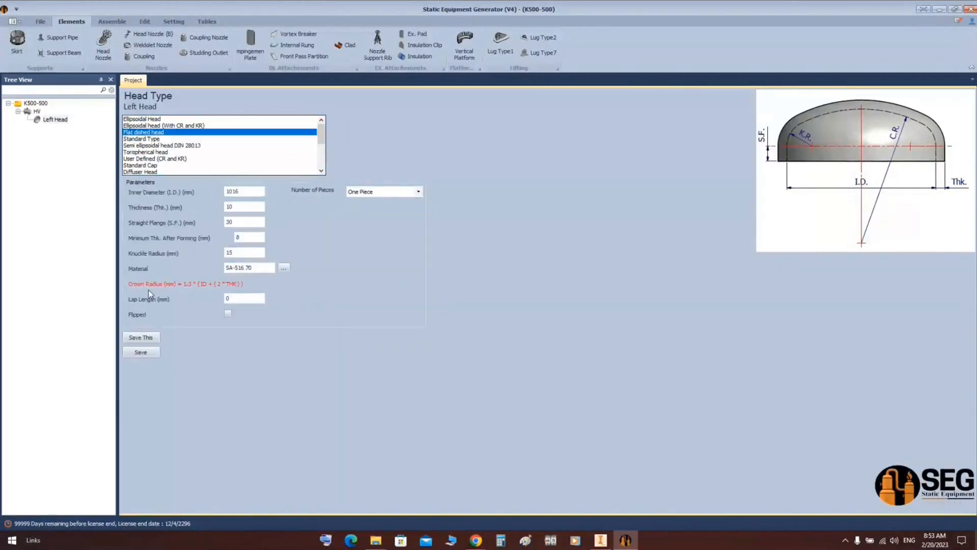
left_click_drag(235, 253, 198, 259)
left_click(145, 139)
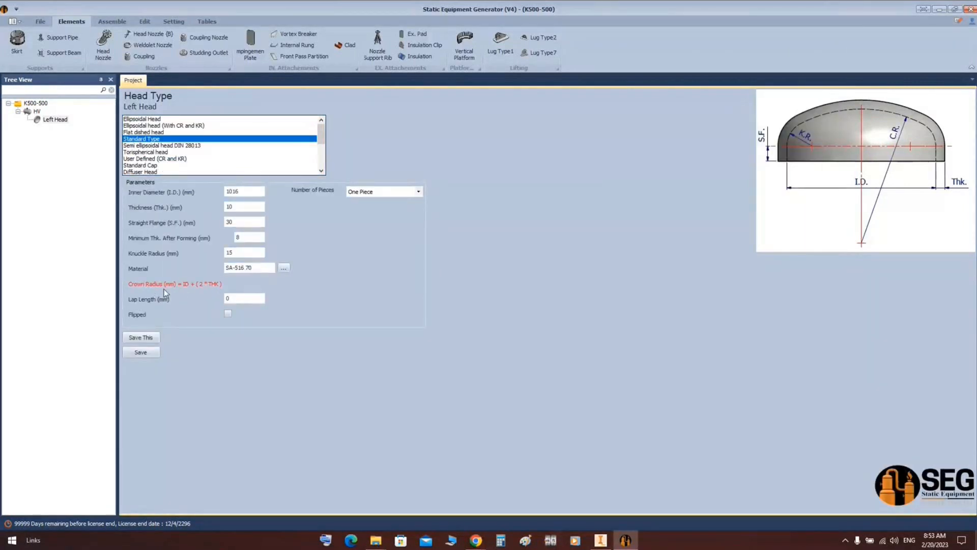
left_click_drag(241, 252, 223, 252)
left_click(158, 145)
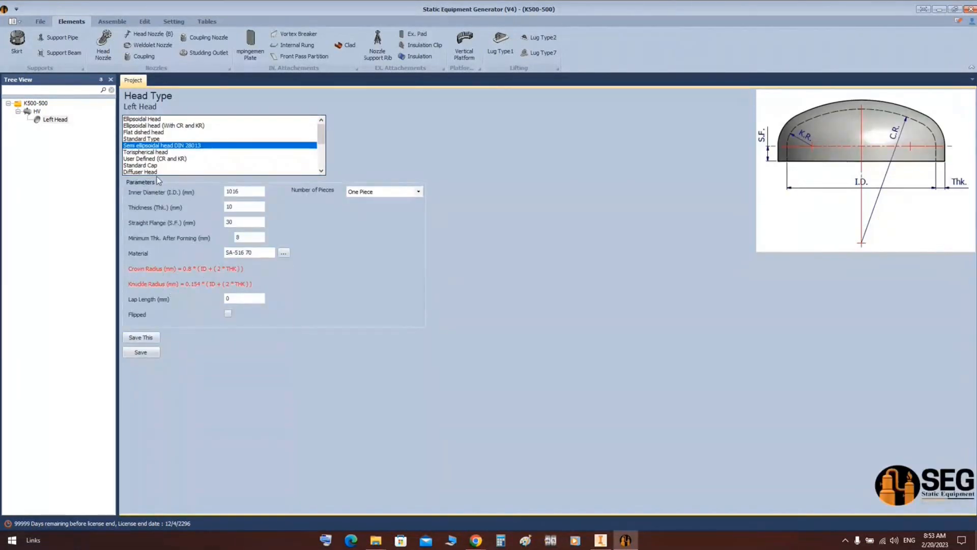
left_click(157, 152)
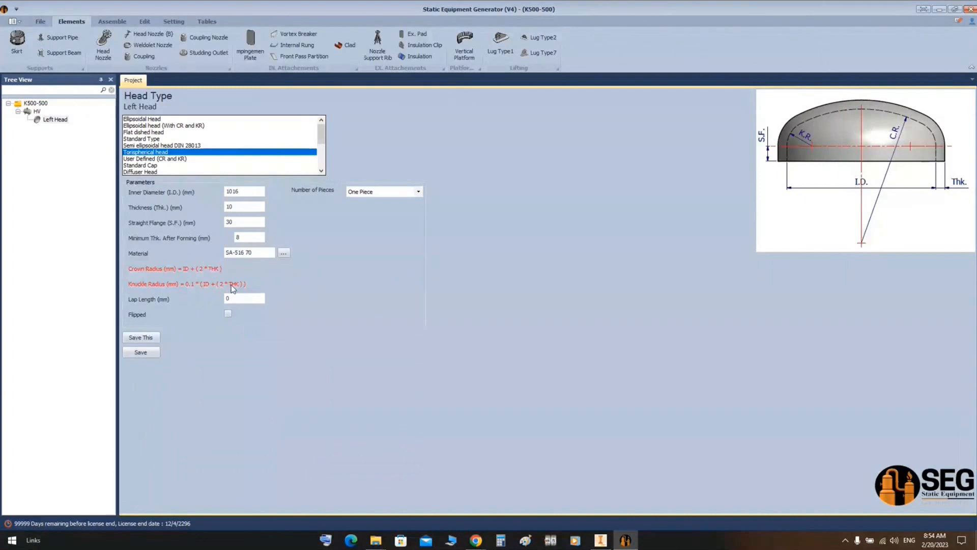
Review the parameters and diagrams of the Standard Cap, Diffuser Head, Convex Head and Flat Head types.
left_click(153, 165)
scroll(273, 160, "down", 2)
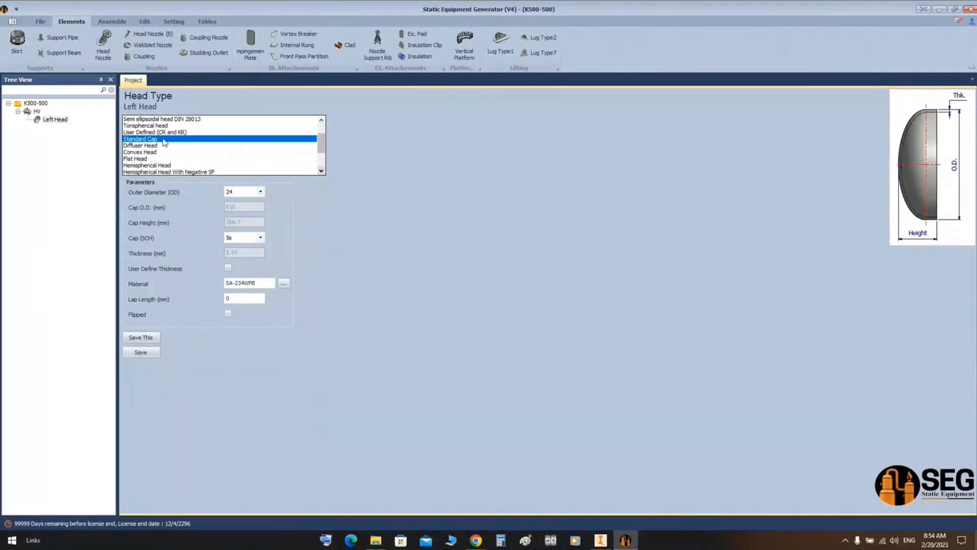
left_click(152, 146)
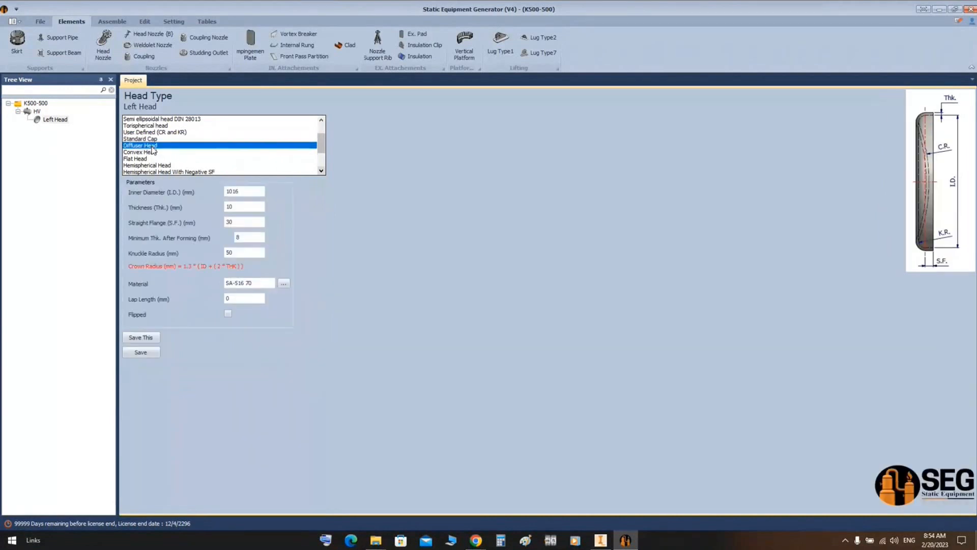
left_click(140, 152)
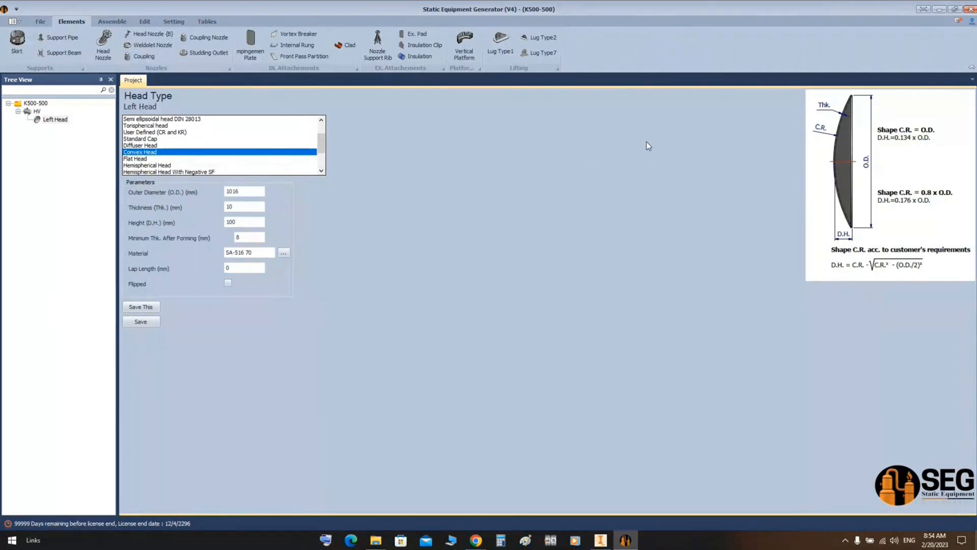
left_click(137, 159)
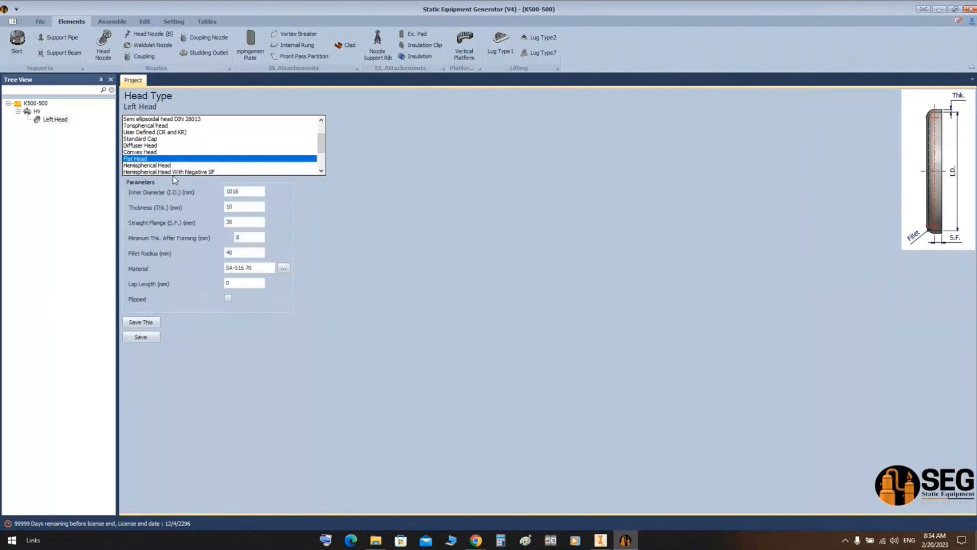
Review the Hemispherical Head and Hemispherical Head With Negative SF types and bring the remaining cone head types into view.
left_click(163, 166)
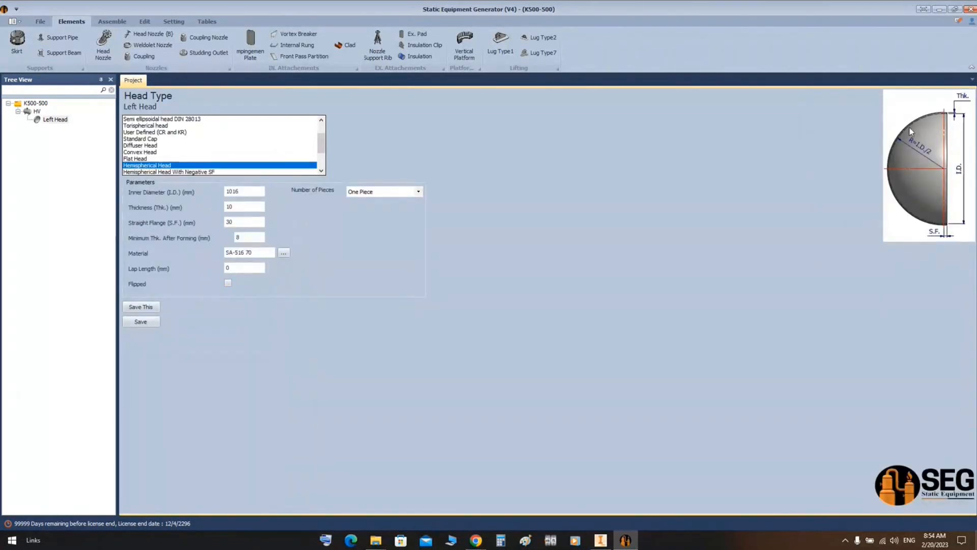
left_click(140, 172)
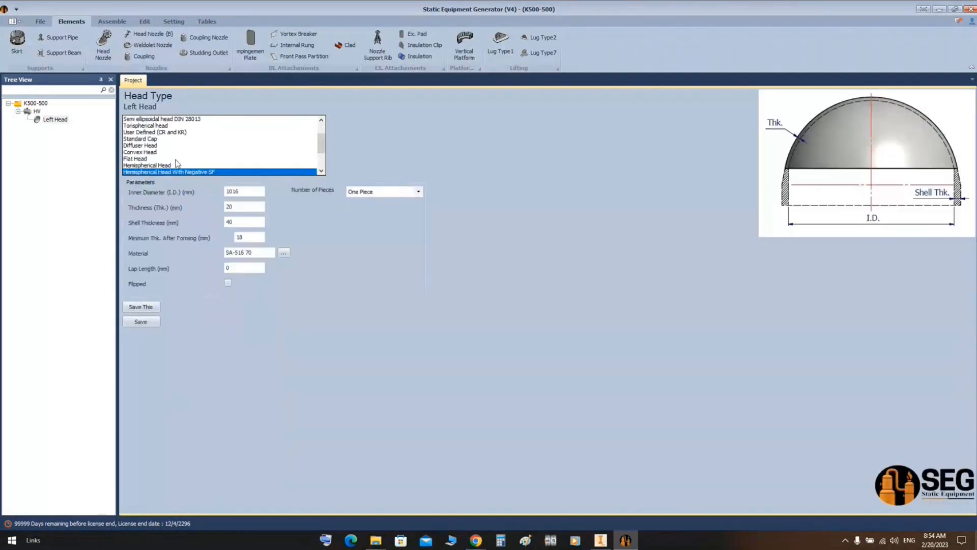
left_click(322, 171)
left_click(321, 171)
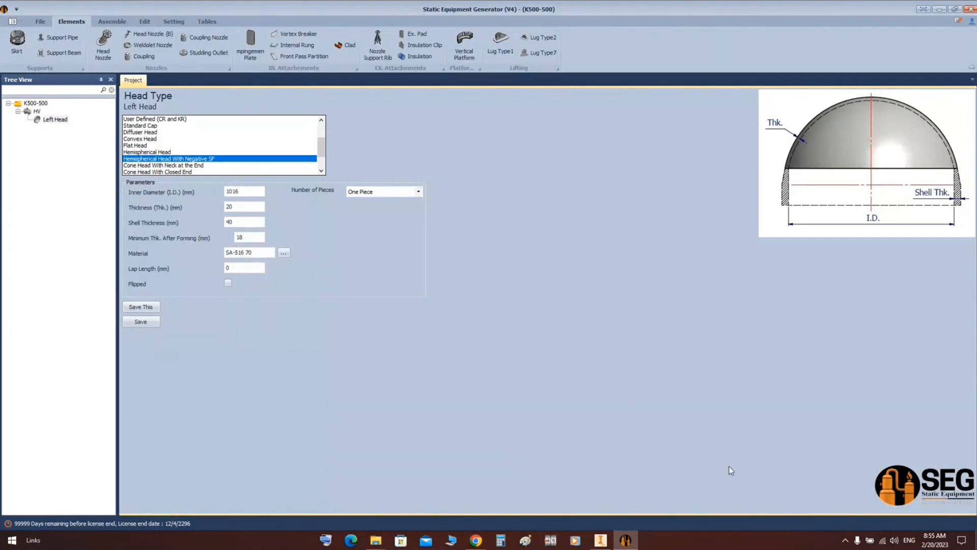
Switch to Paint, paste the screenshot of the head settings, and enlarge the hemispherical head diagram to 300%.
left_click(527, 540)
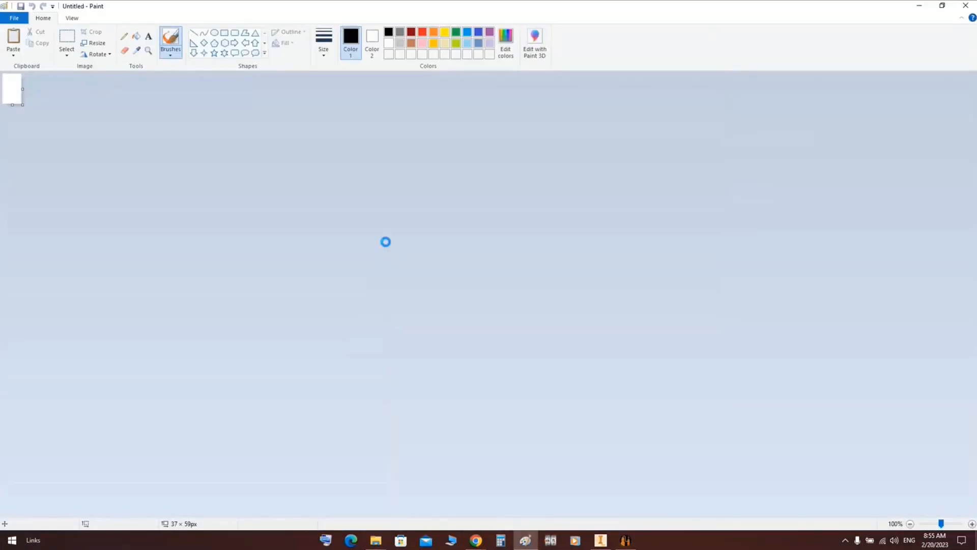
key("ctrl+v")
scroll(905, 262, "up", 2, "ctrl")
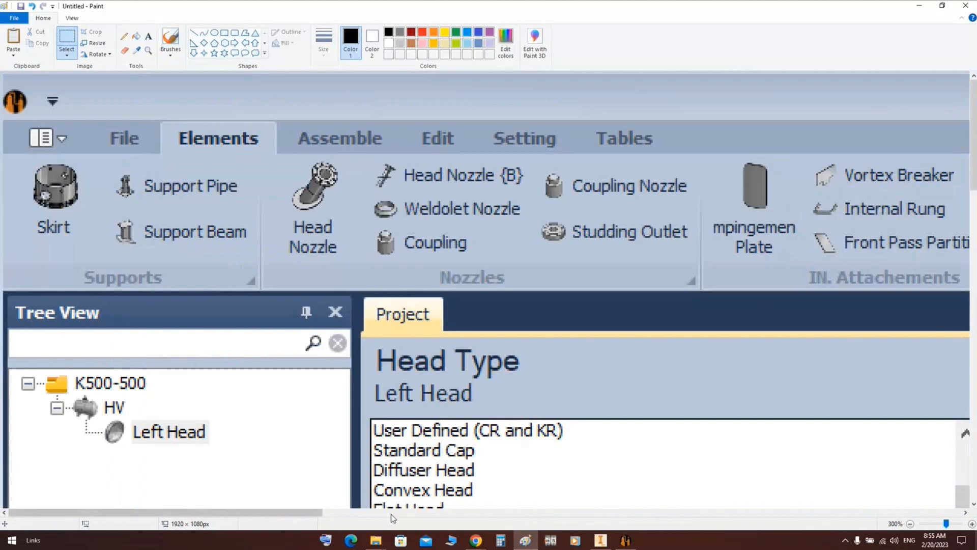
left_click_drag(314, 517, 919, 514)
scroll(668, 380, "down", 5)
left_click_drag(645, 514, 673, 514)
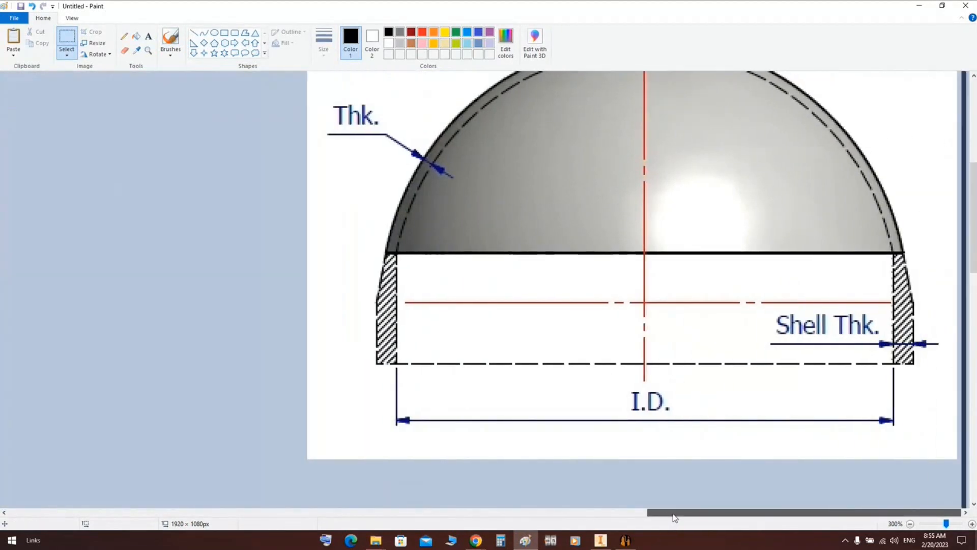
Draw an ellipse about 28 × 23 px around the centreline intersection below the hemispherical head.
left_click(214, 33)
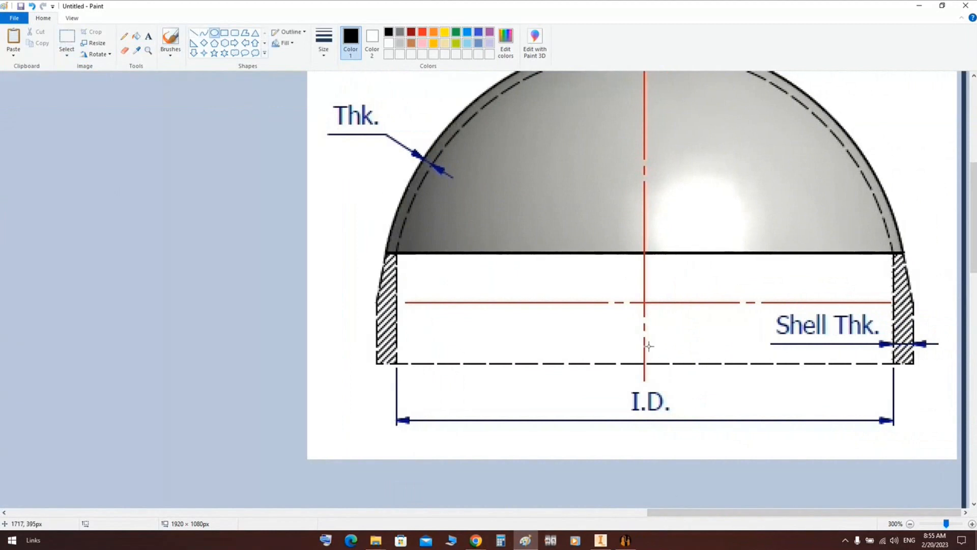
left_click_drag(626, 293, 663, 321)
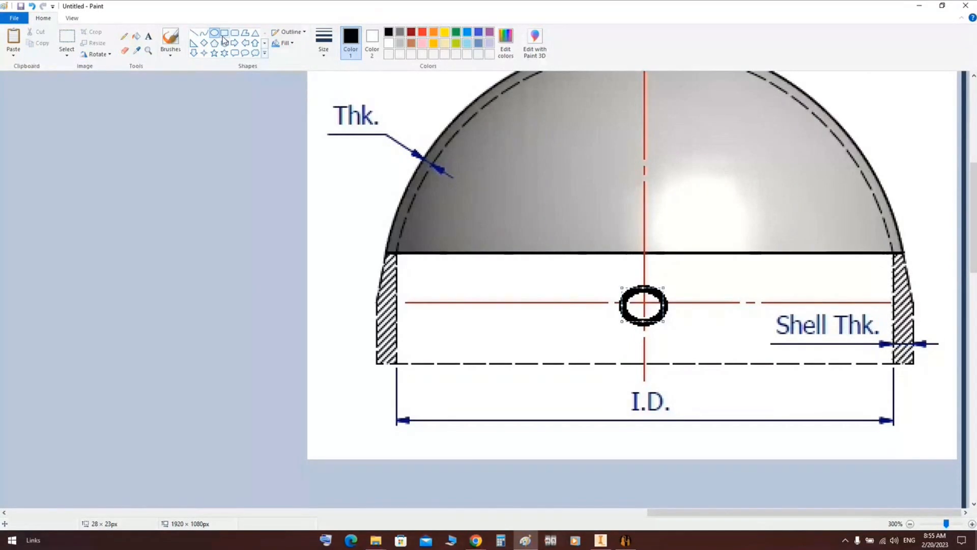
Draw a horizontal line about 100 px long level with the hemispherical head's base edge, and close Paint without saving the picture.
left_click(193, 33)
mouse_move(231, 368)
left_mouse_down()
mouse_move(386, 368)
mouse_move(327, 323)
mouse_move(325, 254)
left_mouse_up()
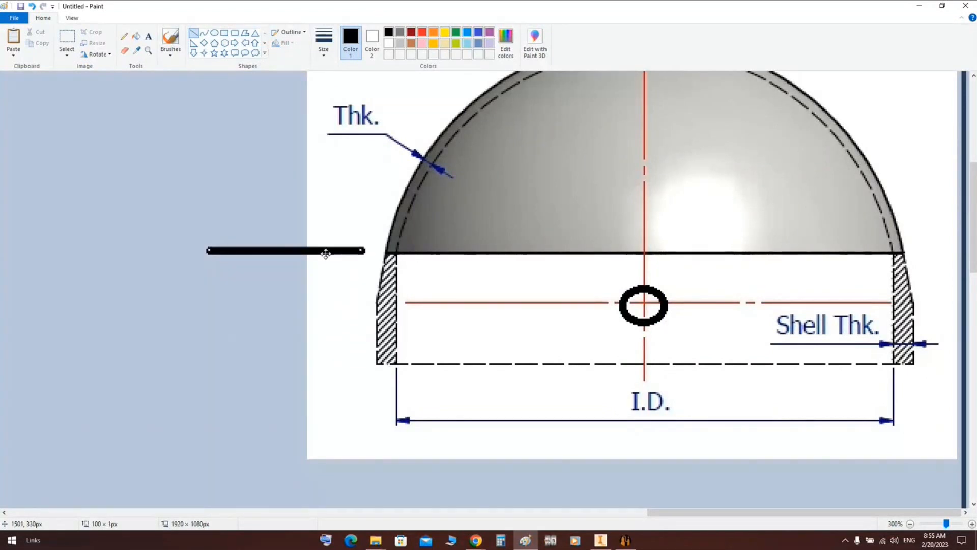
left_click_drag(326, 254, 326, 255)
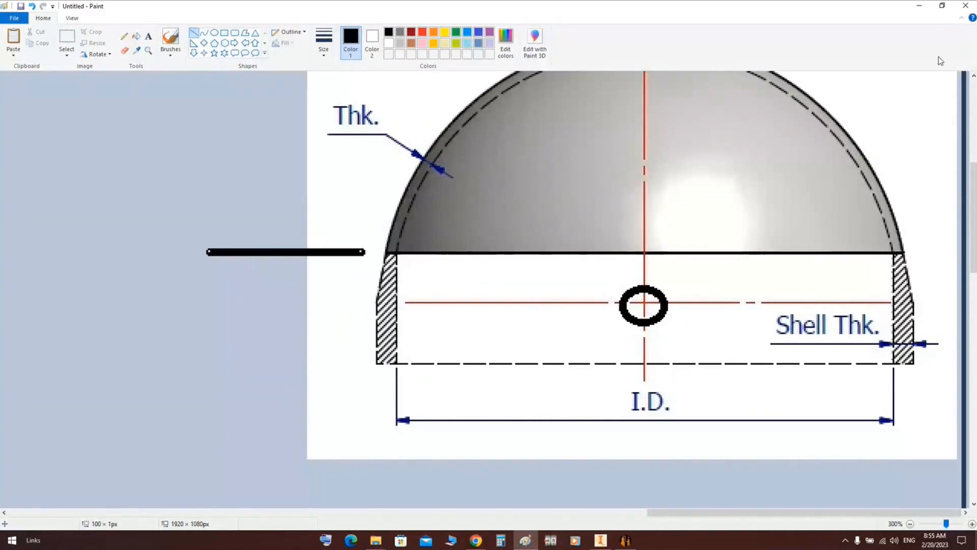
left_click(966, 5)
left_click(503, 269)
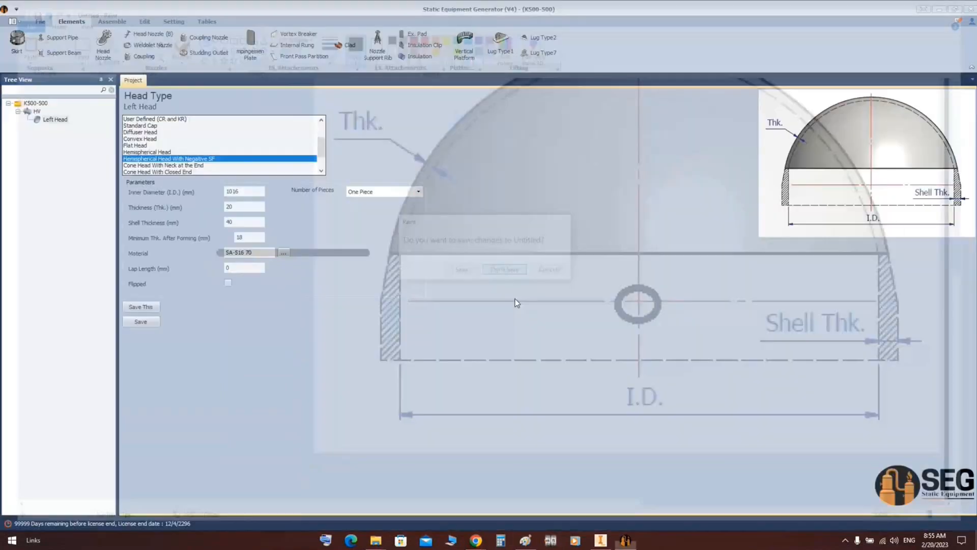
Review the parameters and diagrams of the three cone head types, Circular Flat End and Holed Circular Flat End.
left_click(322, 171)
left_click(322, 171)
left_click(322, 171)
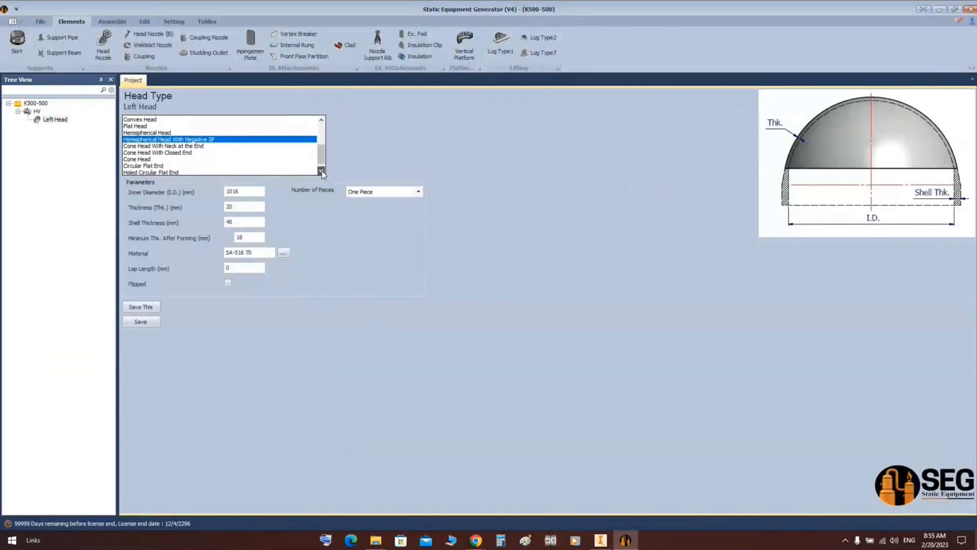
left_click(151, 145)
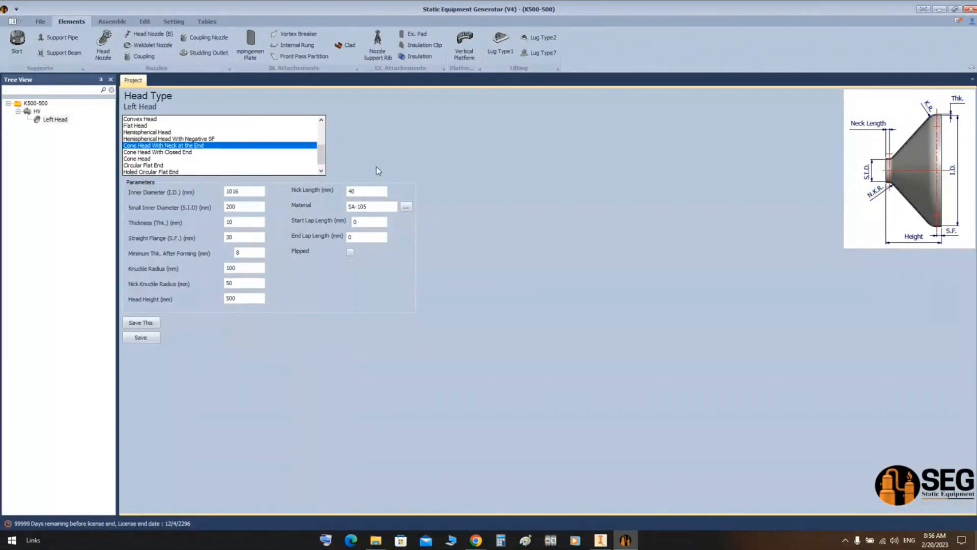
left_click(139, 153)
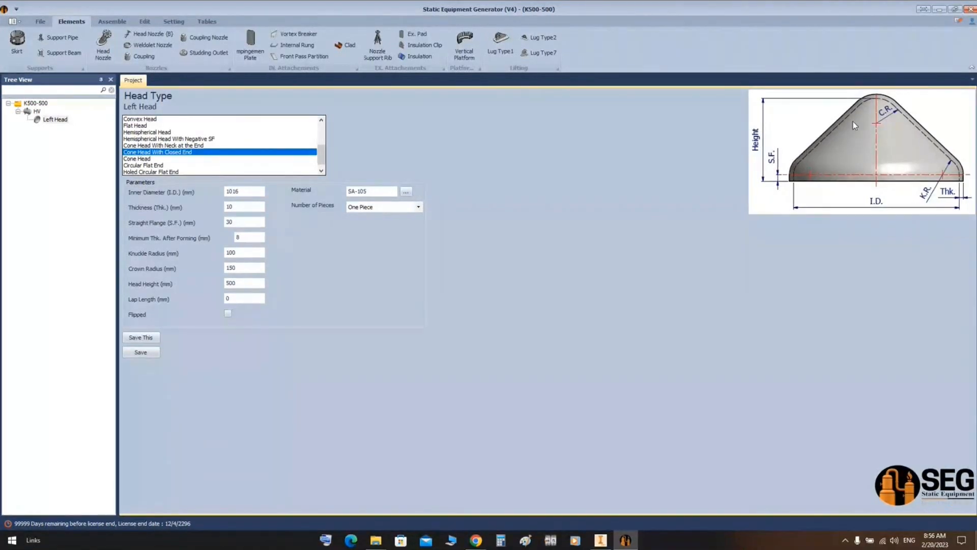
left_click(133, 159)
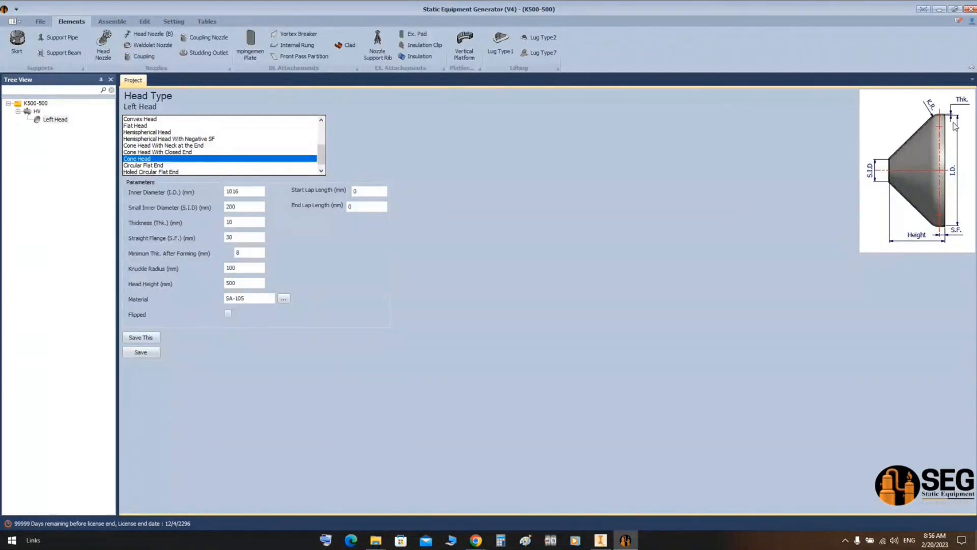
left_click(129, 166)
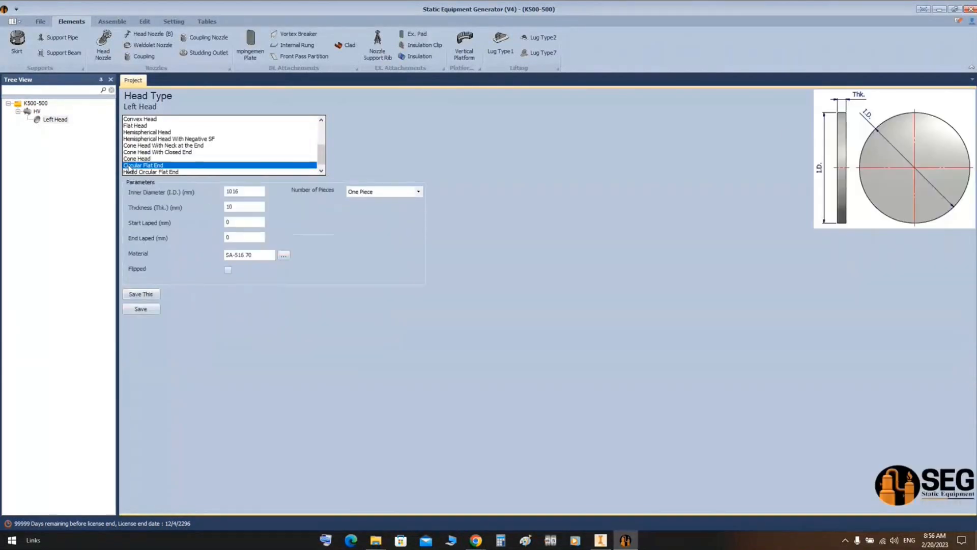
left_click(143, 173)
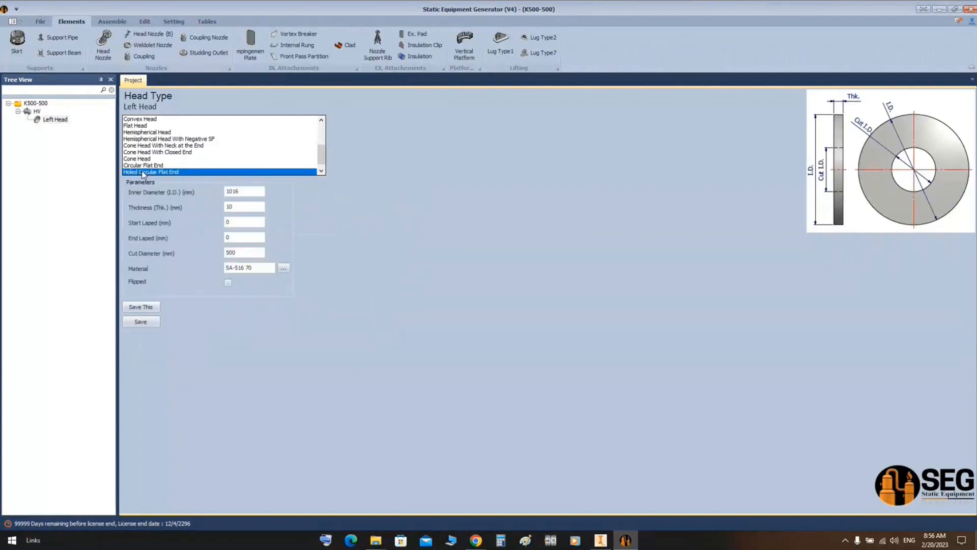
Choose Hemispherical Head With Negative SF with inner diameter 4000 mm, thickness 60 mm, shell thickness 118 mm and minimum thickness after forming 60 mm.
left_click(154, 139)
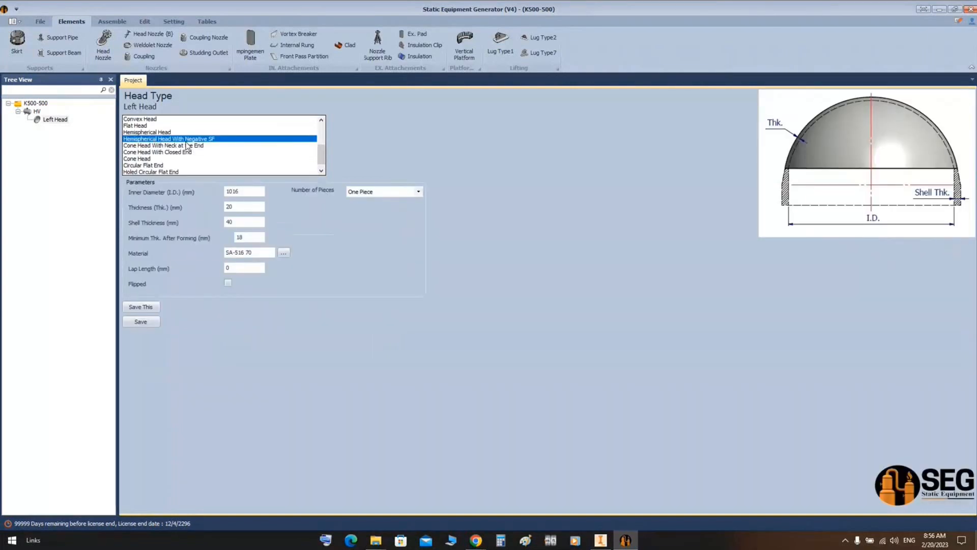
key("Tab")
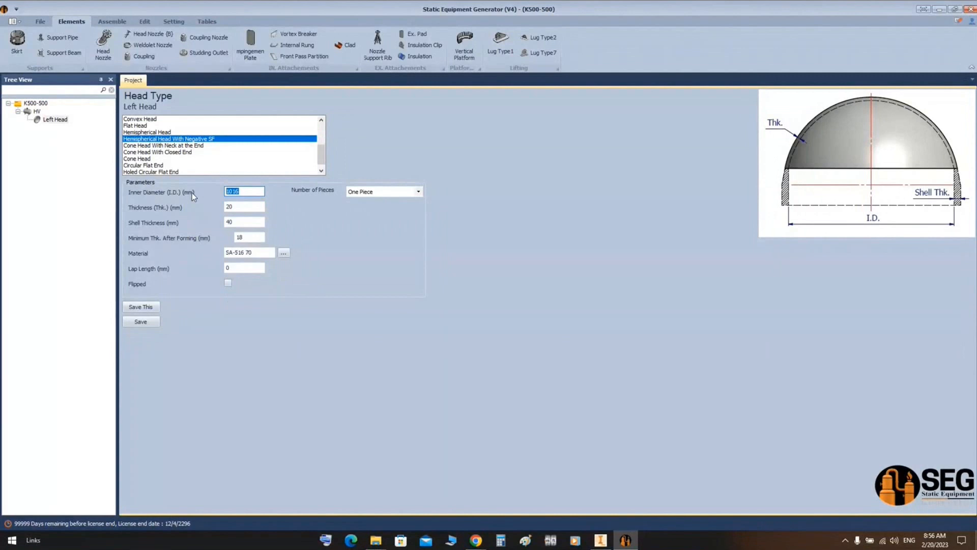
type("4000")
key("Tab")
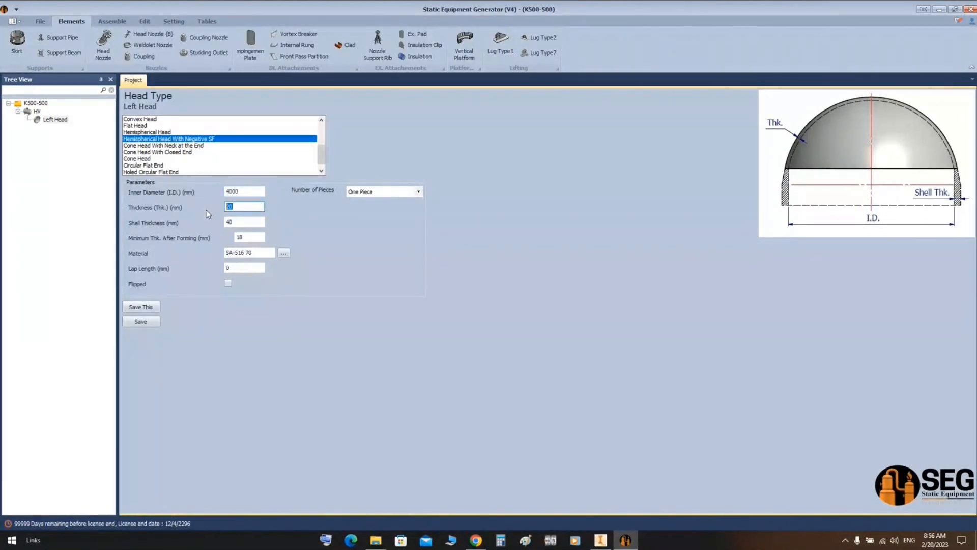
type("6")
key("Tab")
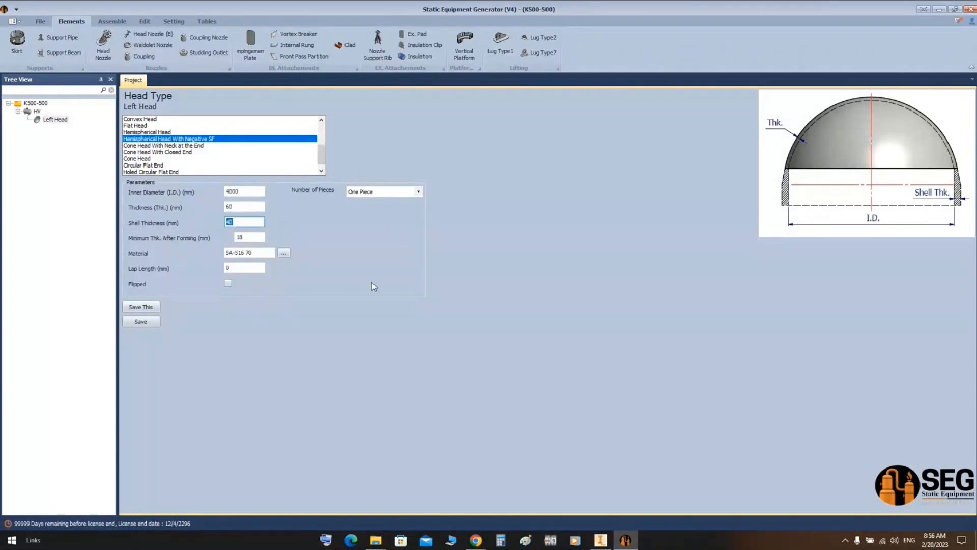
type("118")
key("Tab")
type("6")
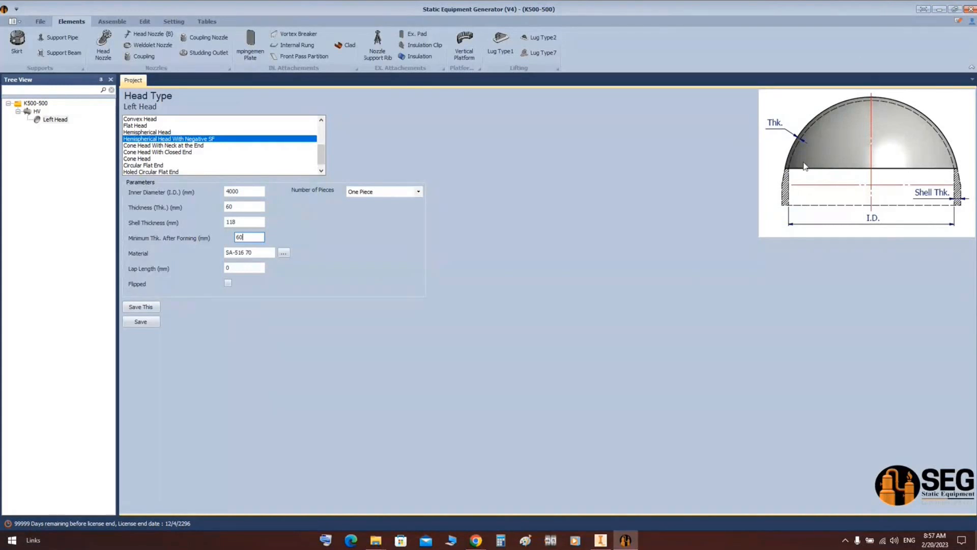
Review the Two Pieces option for the left head and set its number of pieces to More Than Two Pieces.
left_click(383, 192)
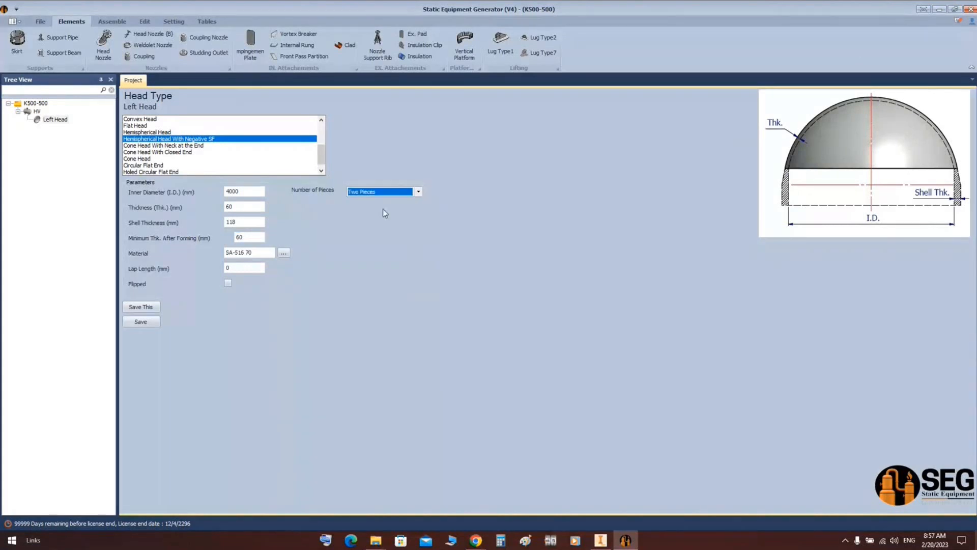
left_click(383, 209)
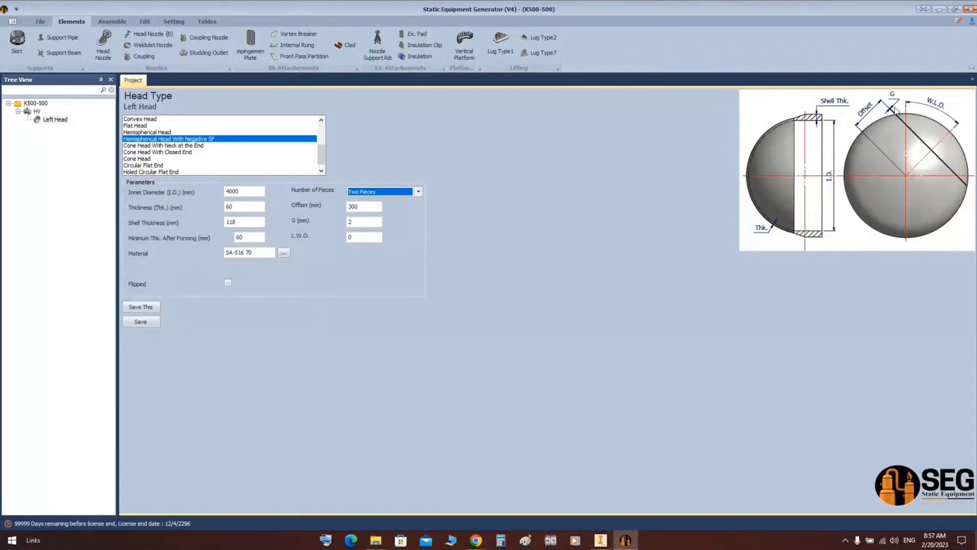
left_click(419, 192)
left_click(374, 214)
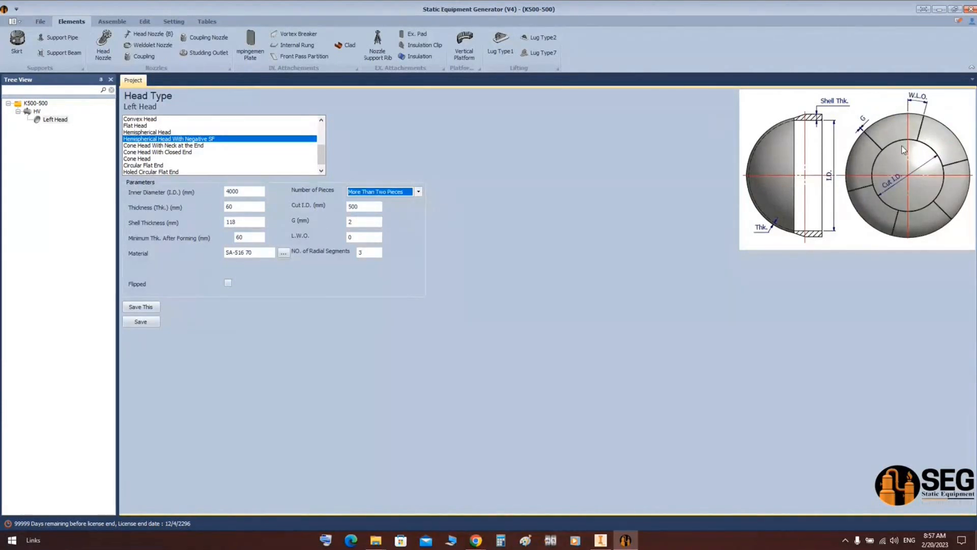
left_click(381, 204)
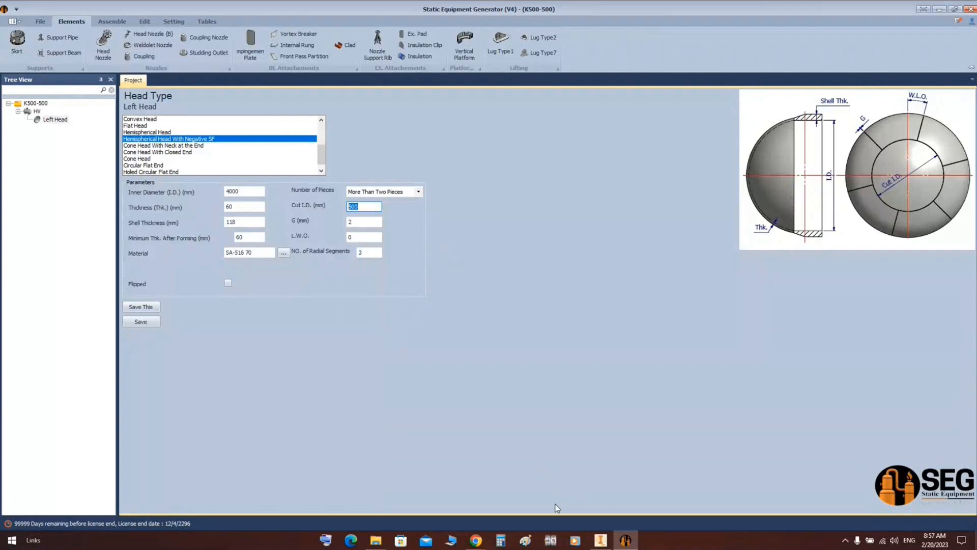
Switch to Paint, paste the screenshot of the head settings, and enlarge the multi-piece head diagram to 200%.
left_click(525, 540)
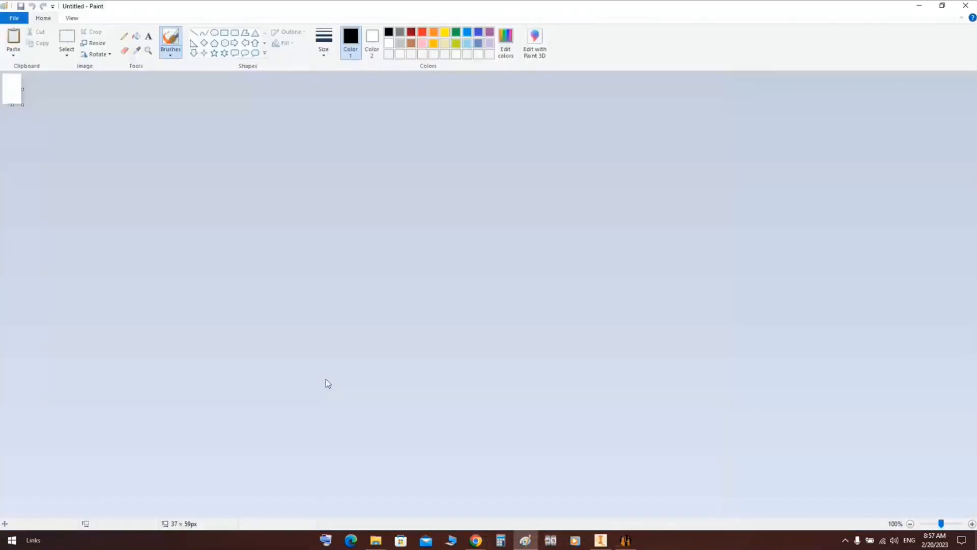
key("ctrl+v")
scroll(648, 354, "up", 1, "ctrl")
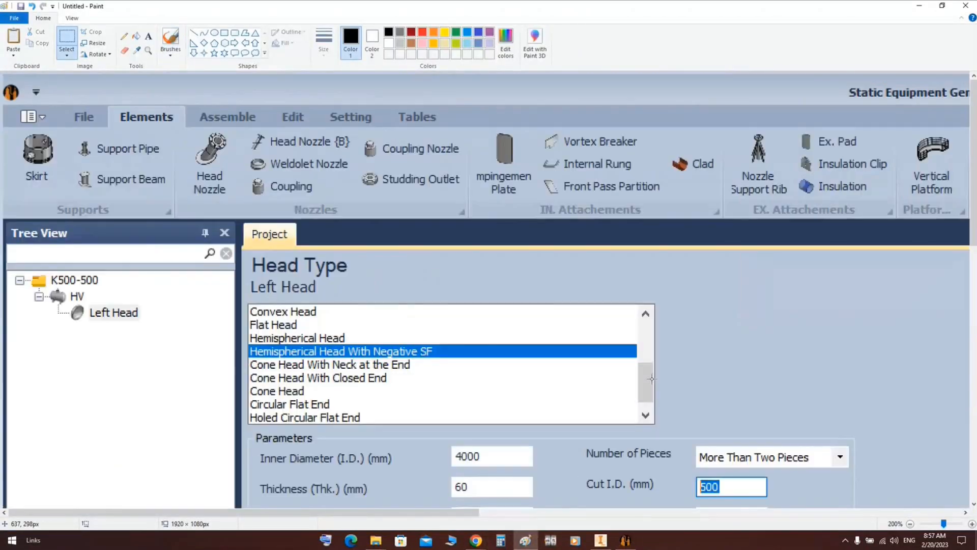
left_click_drag(471, 511, 952, 512)
scroll(939, 350, "down", 5)
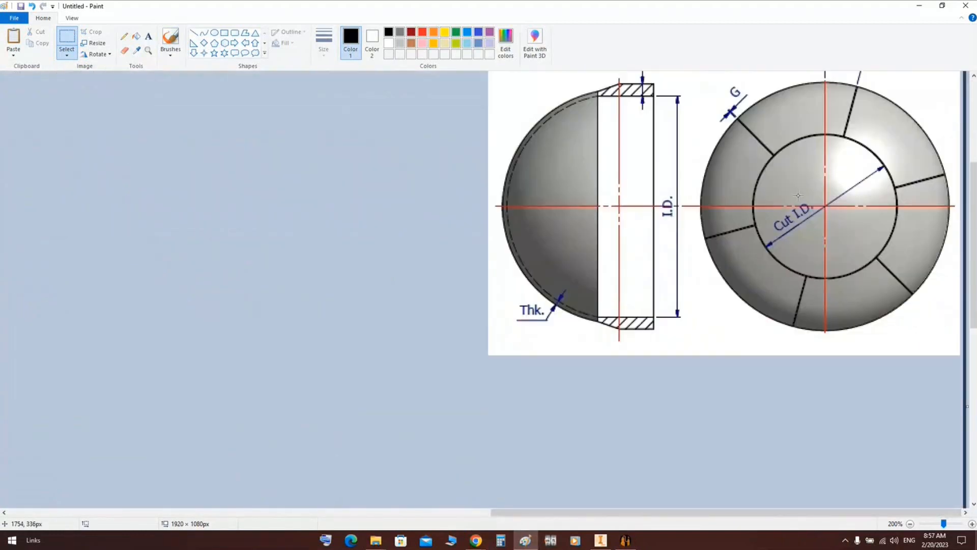
Draw a red ellipse about 114 × 40 px around the Cut I.D. label in the diagram's front view.
left_click(204, 33)
left_click(422, 32)
left_click(216, 33)
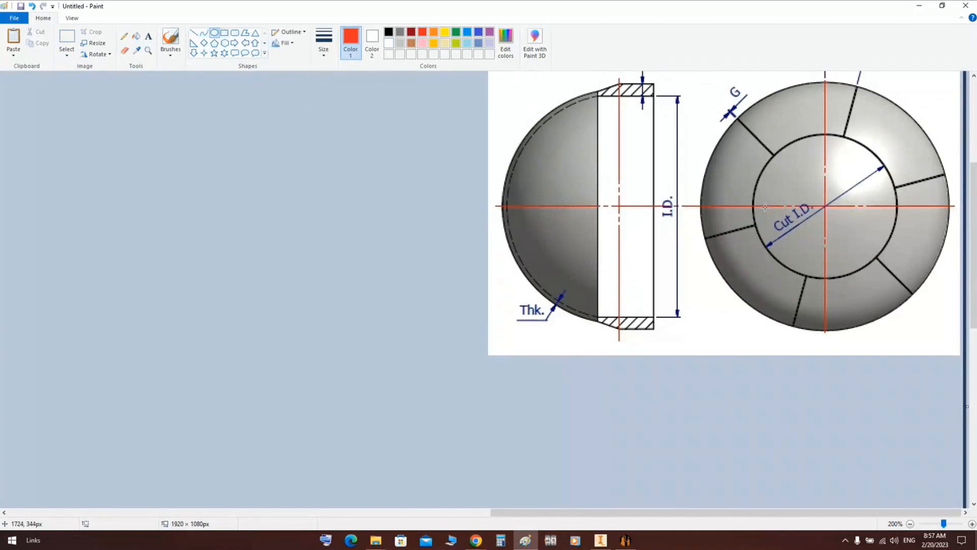
mouse_move(789, 213)
left_mouse_down()
mouse_move(834, 249)
mouse_move(910, 240)
mouse_move(905, 253)
left_mouse_up()
left_click_drag(885, 219, 838, 203)
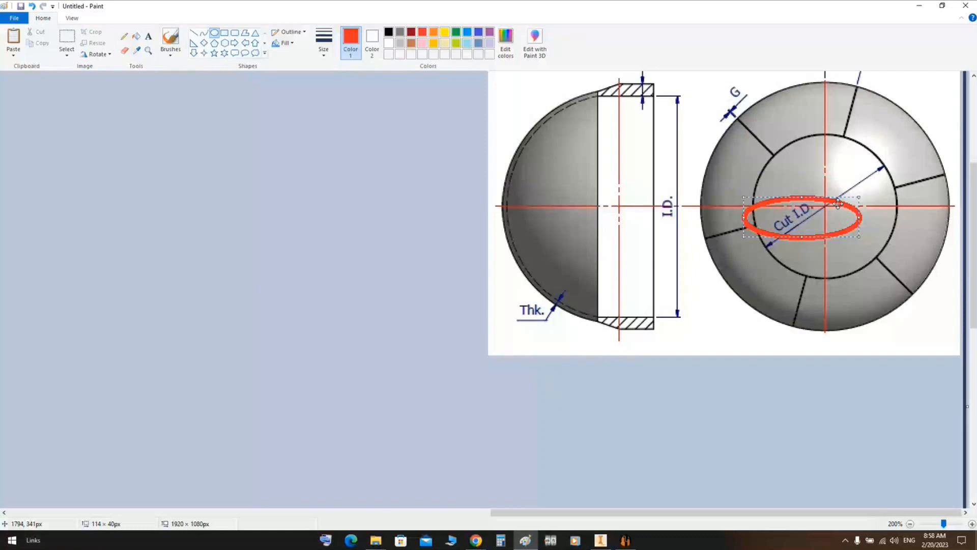
Switch back to Static Equipment Generator and set the left head's Cut I.D. to 3500 mm.
key("alt+Tab")
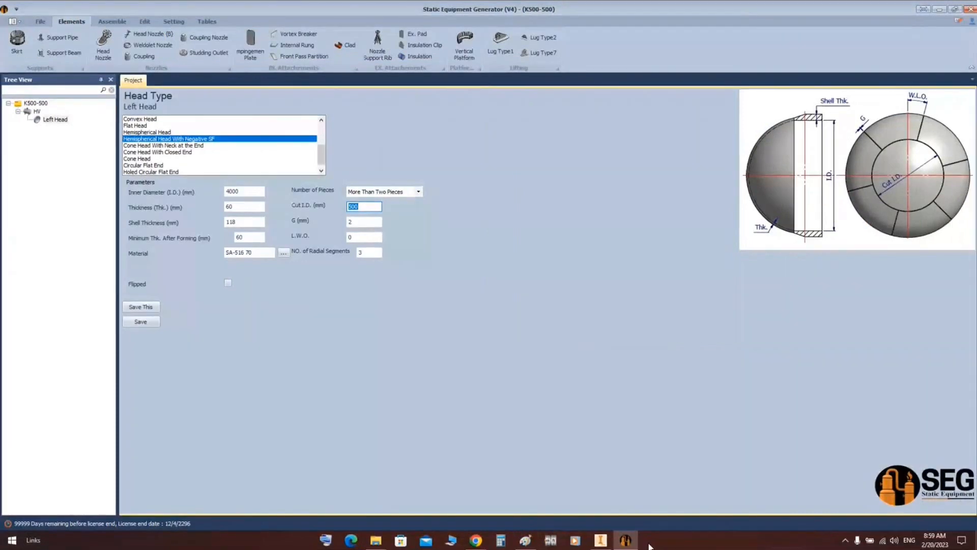
key("alt+Tab")
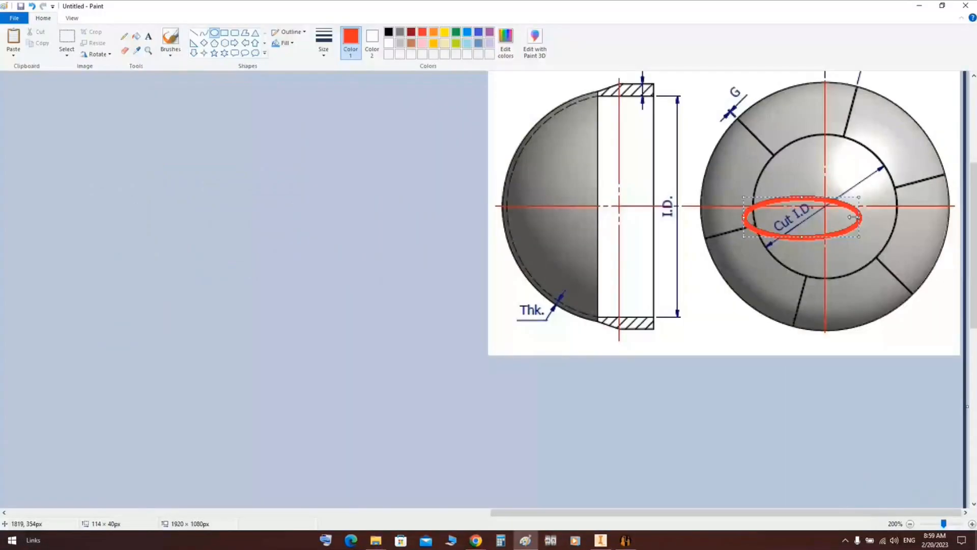
left_click(625, 541)
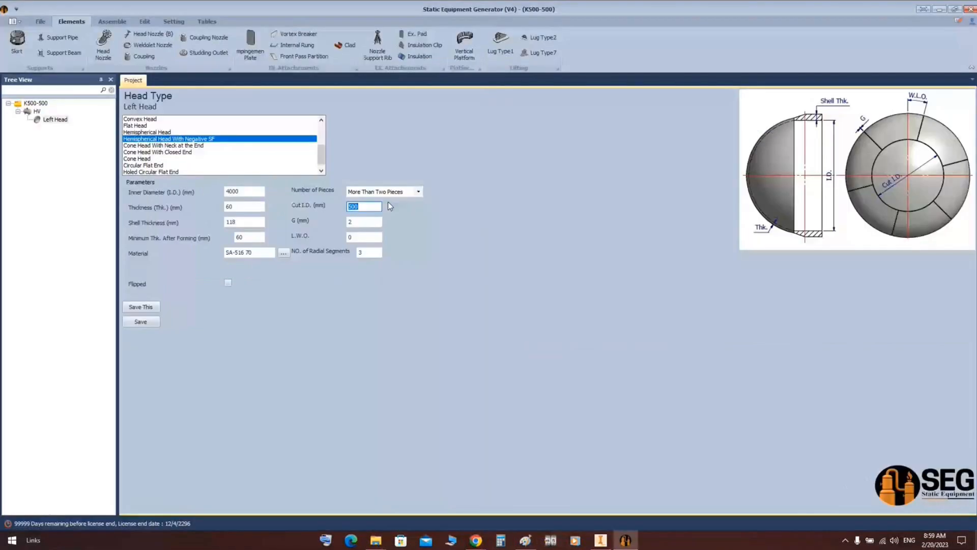
type("350")
key("Tab")
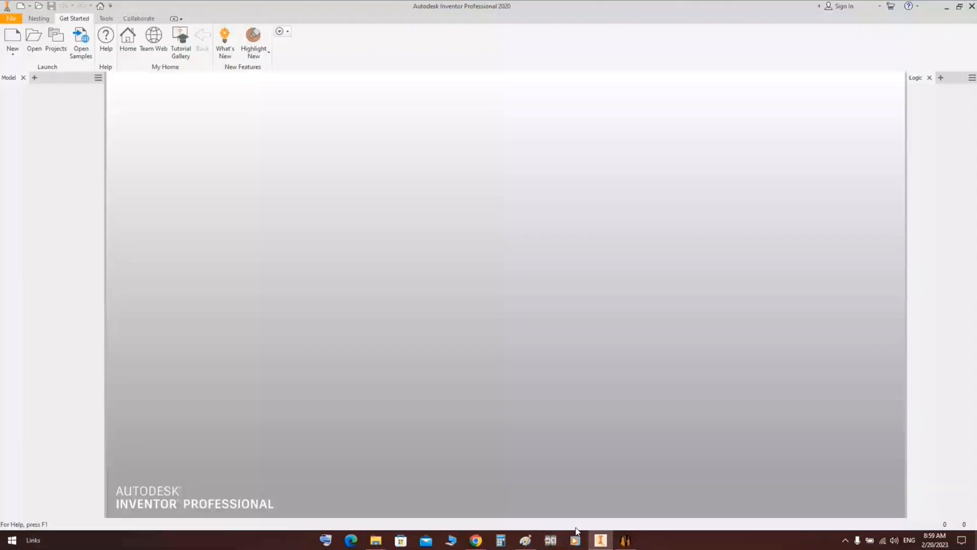
Switch to Paint and examine the multi-piece head diagram at 300%.
left_click(527, 540)
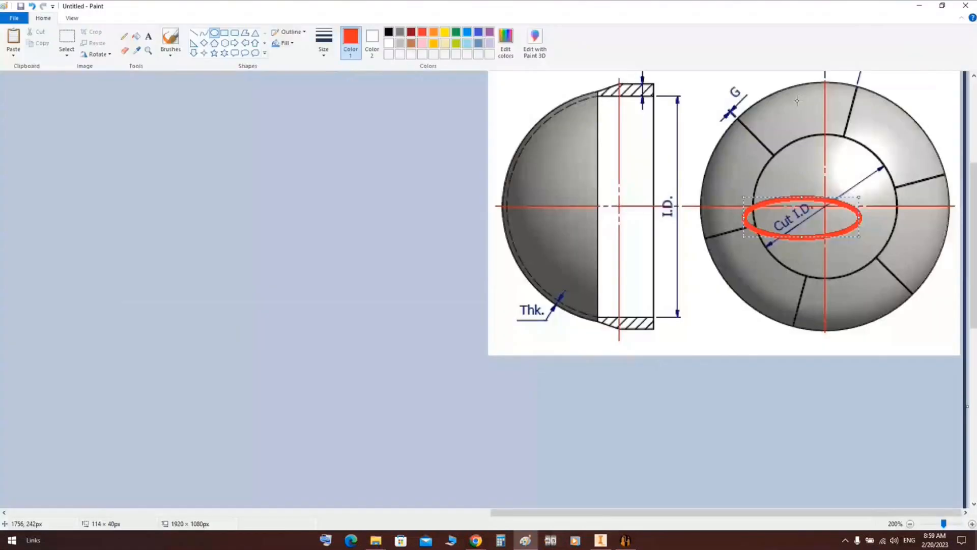
scroll(695, 451, "up", 1, "ctrl")
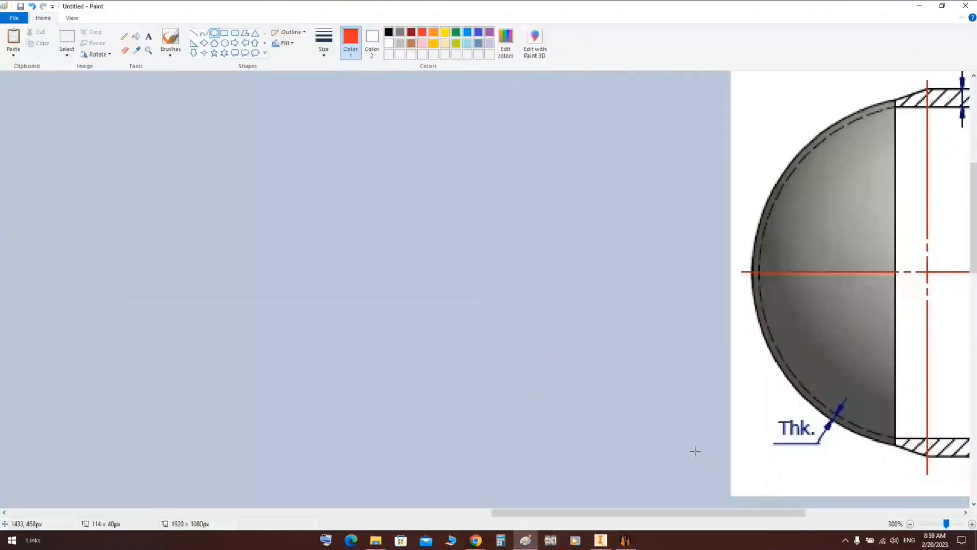
scroll(696, 451, "right", 5, "shift")
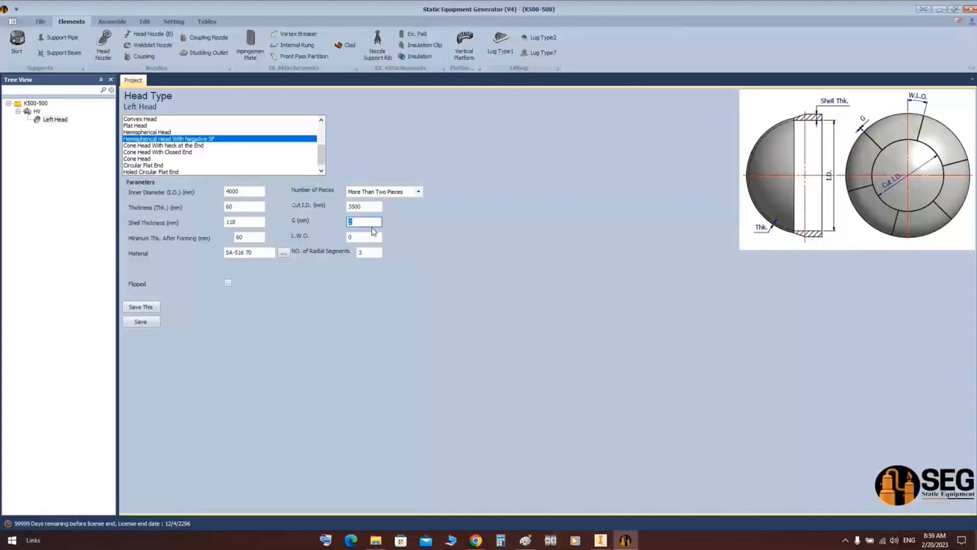
In Static Equipment Generator, set the left head's L.W.O. to 45 and its number of radial segments to 4, and save the head.
key("Tab")
type("45")
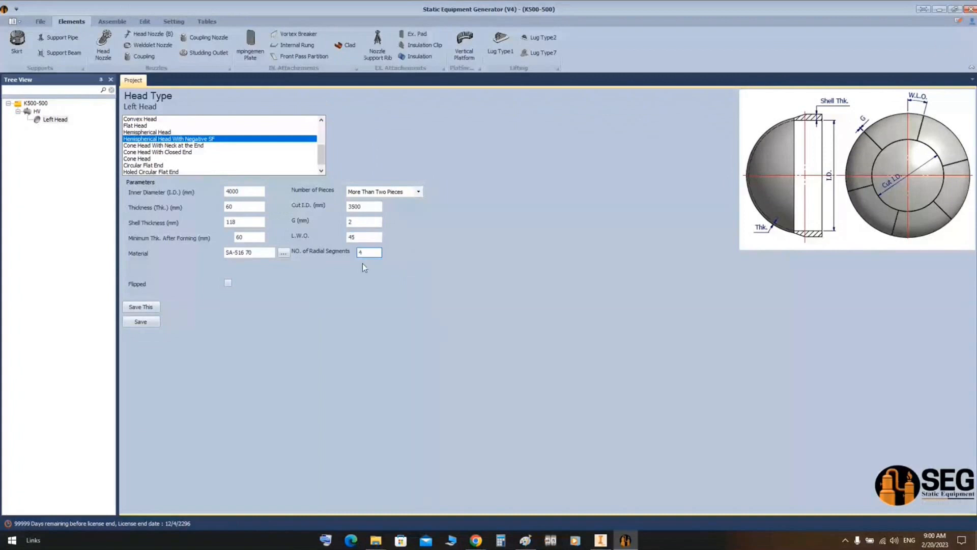
left_click(140, 322)
Enable the child preview and parent preview options in the application settings.
left_click(181, 22)
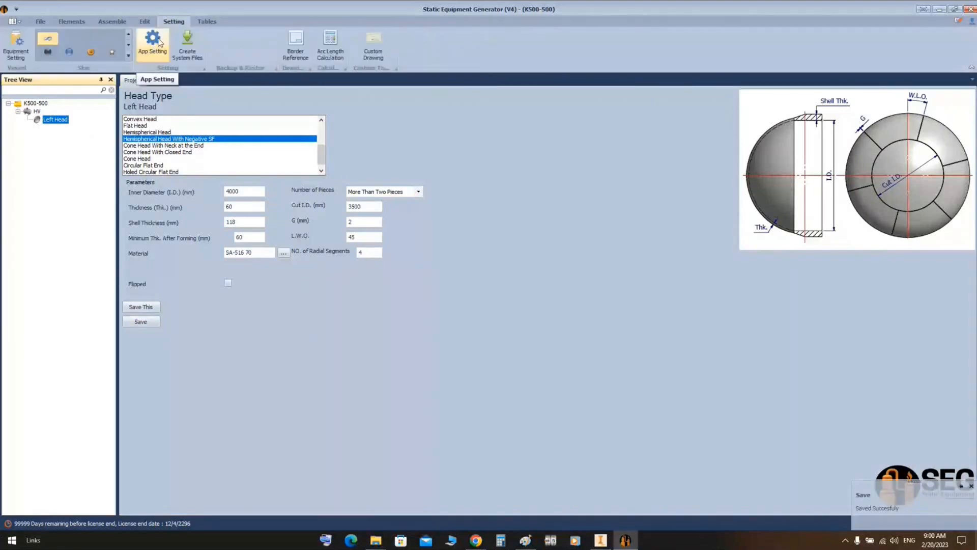
left_click(153, 40)
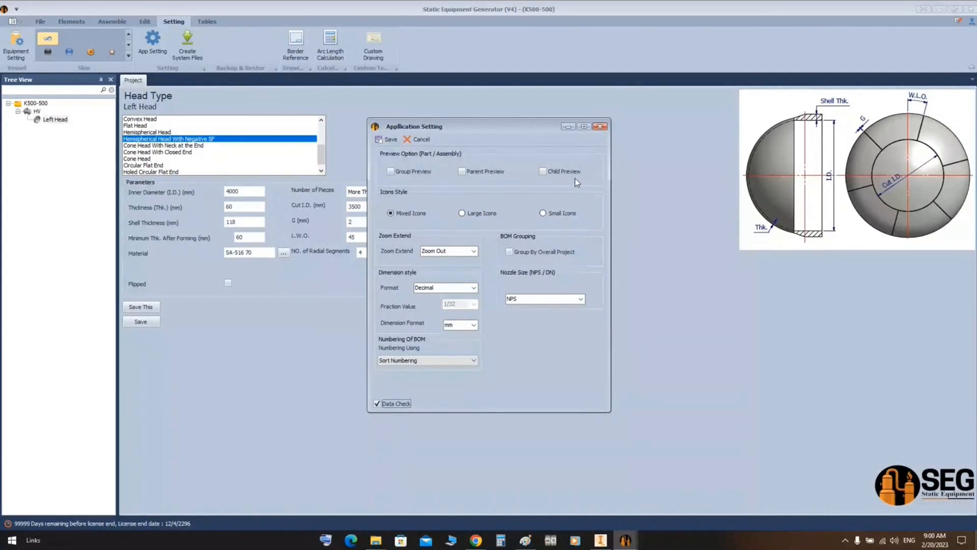
left_click(545, 172)
left_click(468, 173)
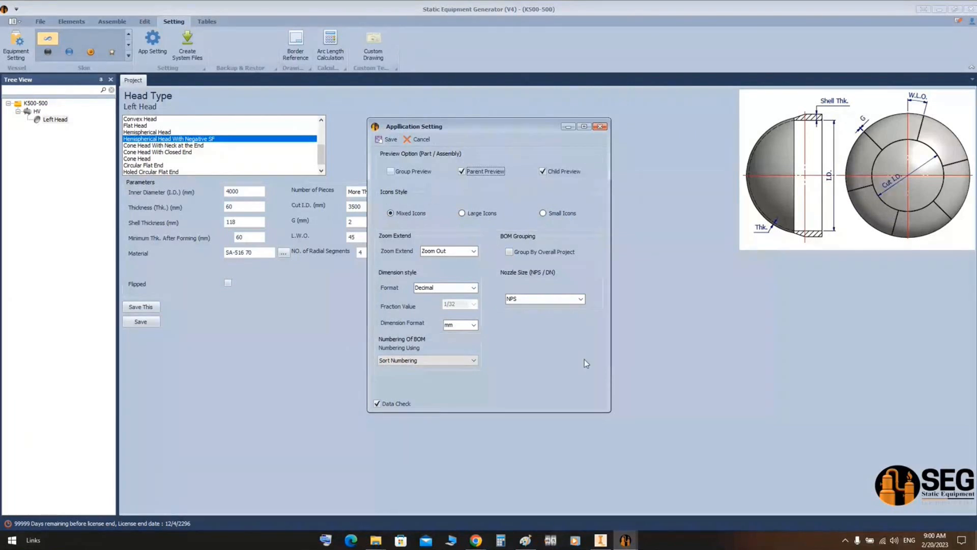
Select Zoom Out as the Zoom Extend option in the application settings.
left_click(400, 256)
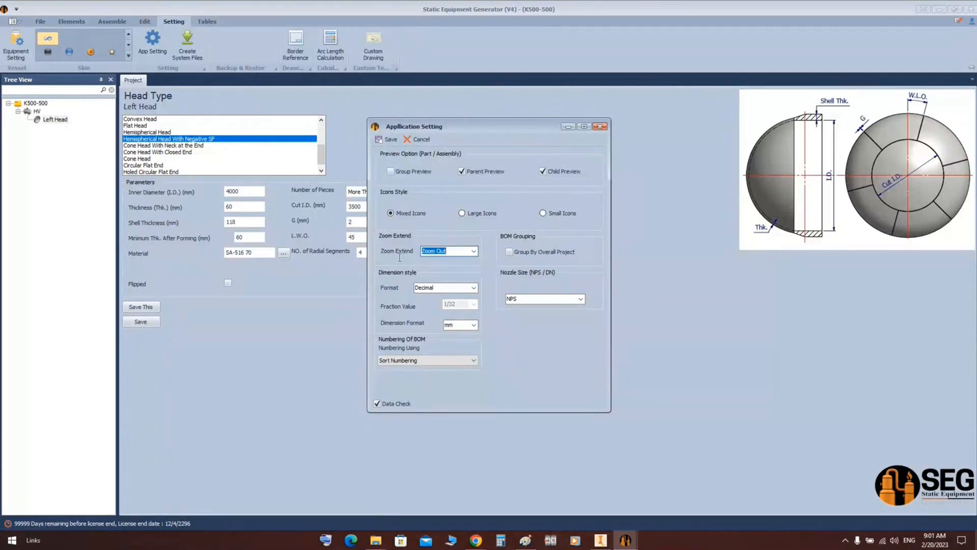
left_click(473, 251)
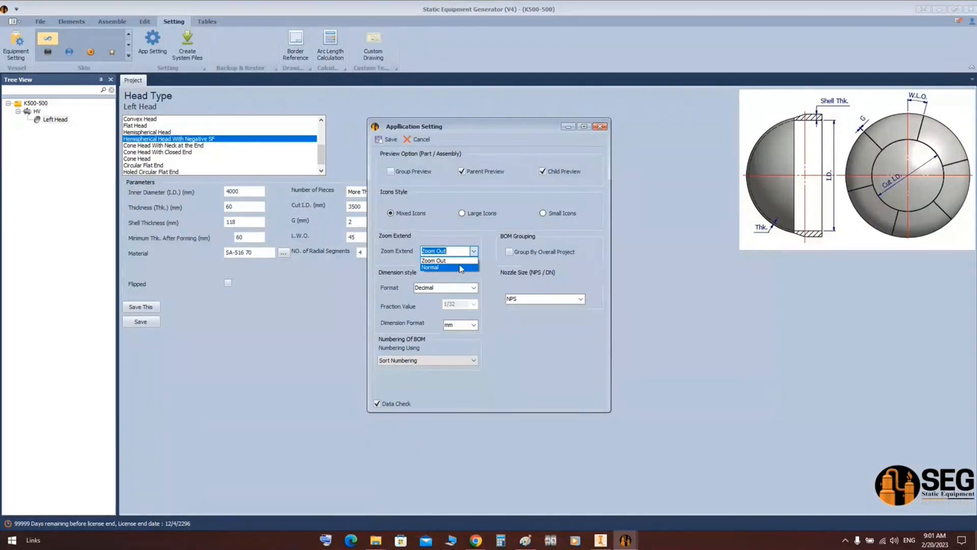
left_click(430, 261)
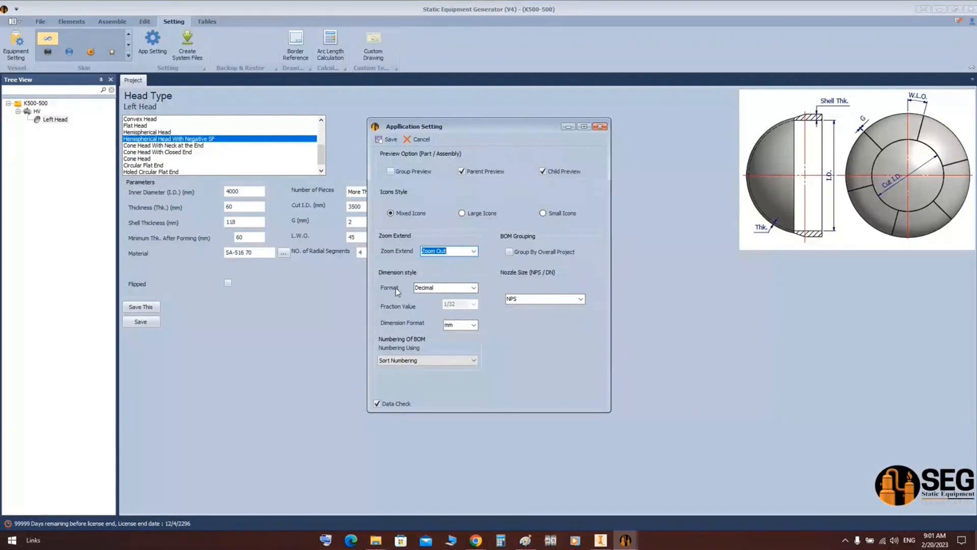
Review the available dimension style, dimension format and nozzle size options, and save the application settings.
left_click(473, 287)
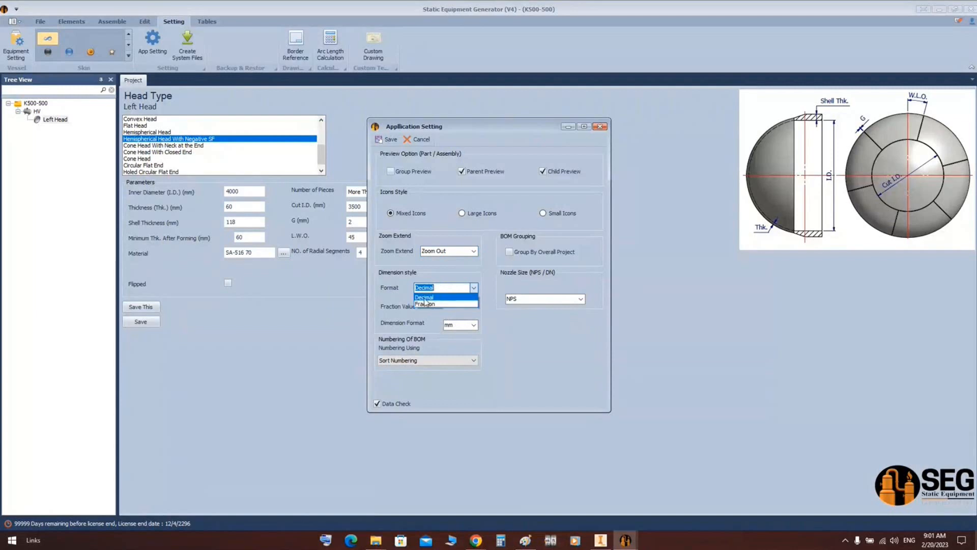
left_click(473, 288)
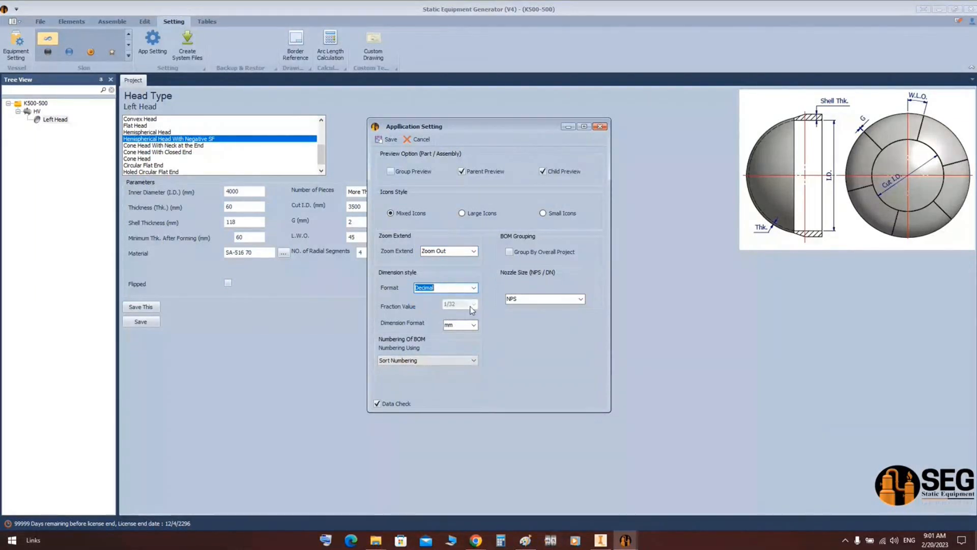
left_click(473, 325)
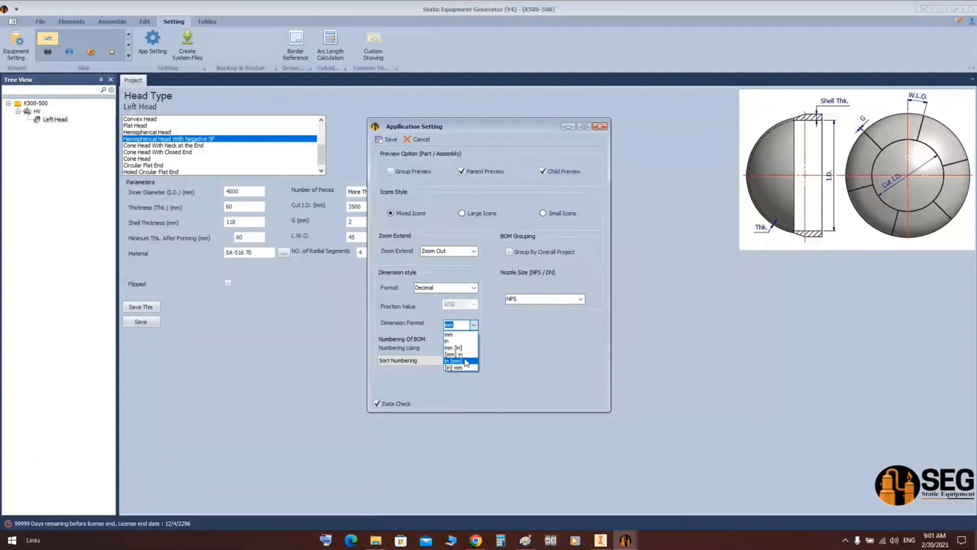
left_click(527, 326)
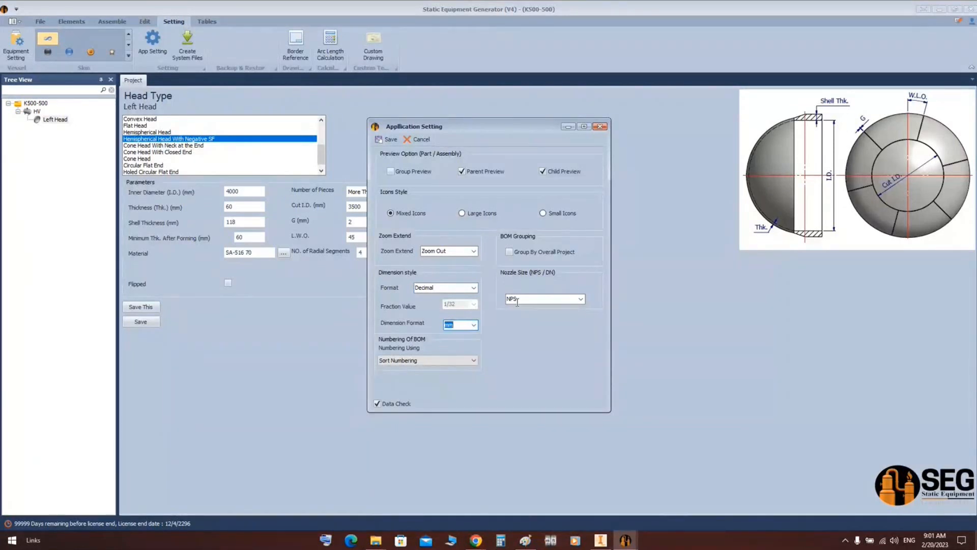
left_click(534, 299)
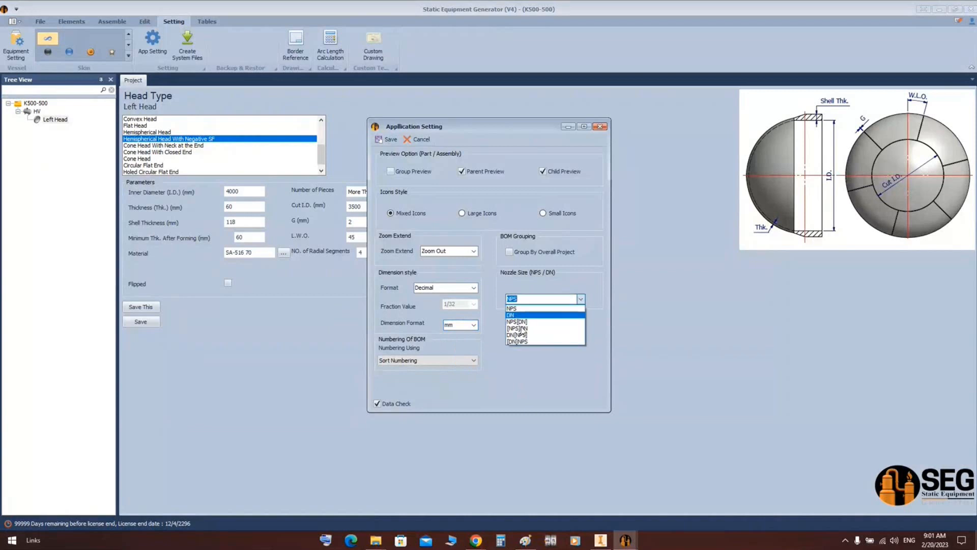
left_click(549, 281)
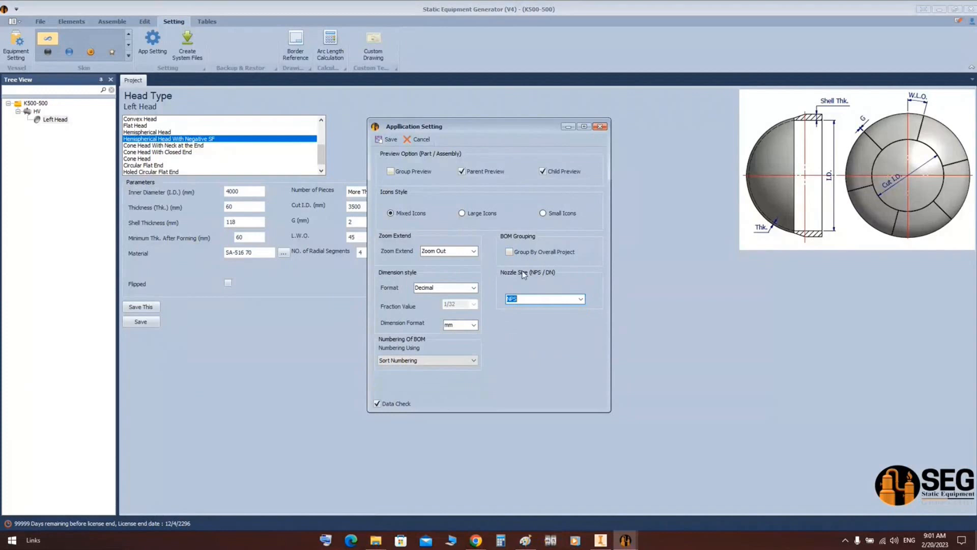
left_click(390, 140)
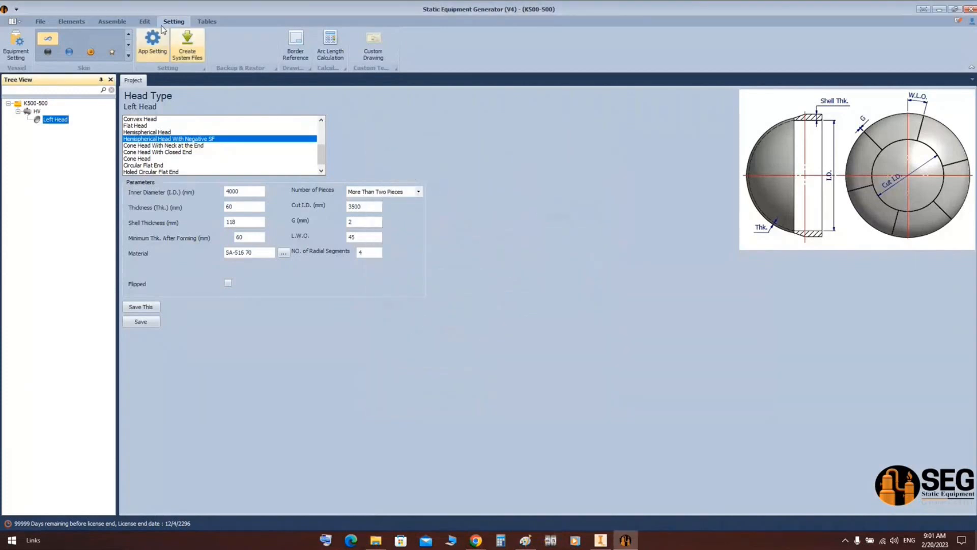
Start generating the K500-500 assembly in Inventor and watch the left head pieces being placed.
left_click(121, 23)
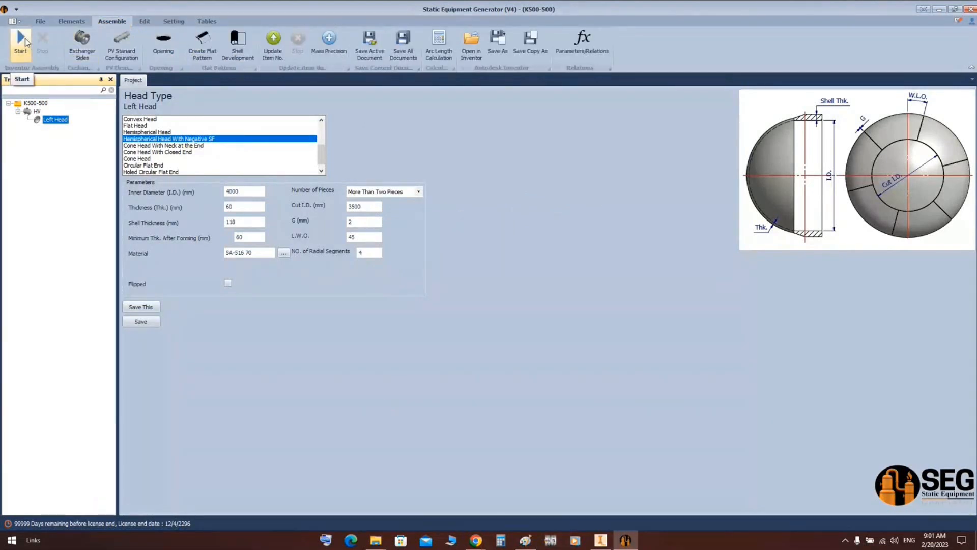
left_click(26, 39)
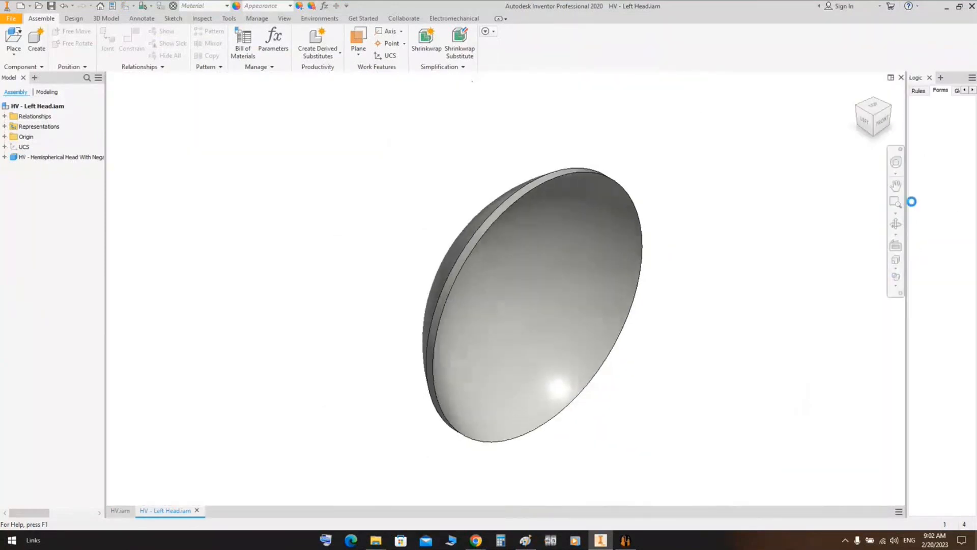
left_click(858, 113)
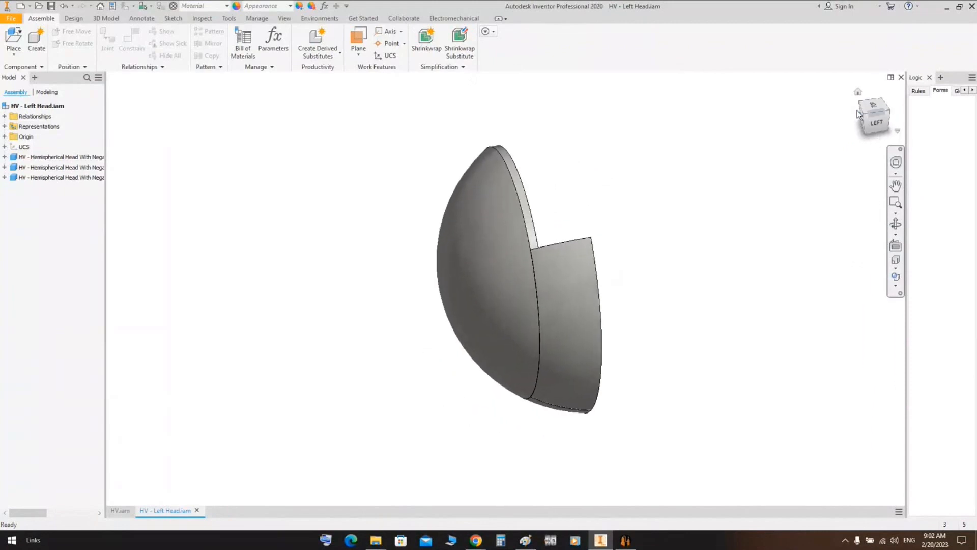
left_click(868, 117)
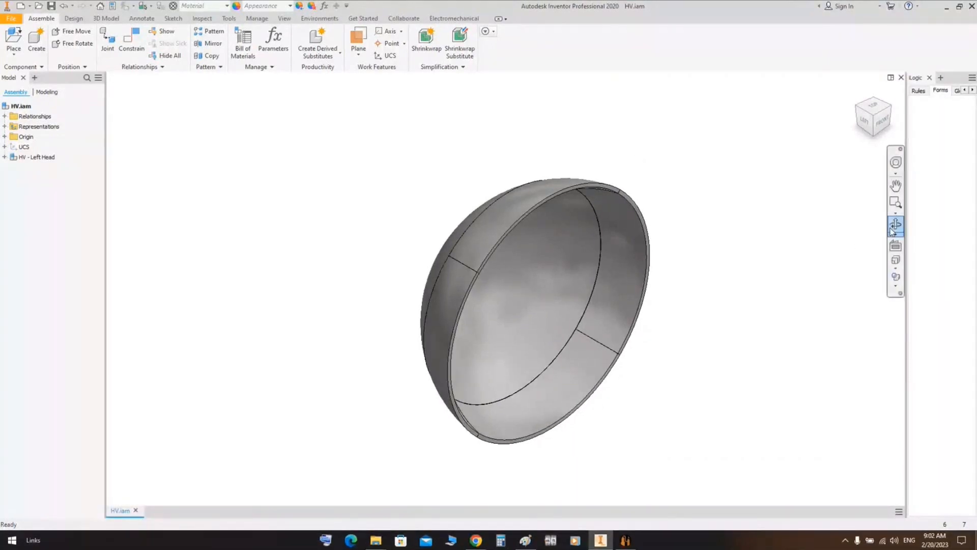
Orbit the finished HV assembly and examine the segmented head squarely from the back.
left_click(896, 224)
left_click_drag(539, 285, 648, 325)
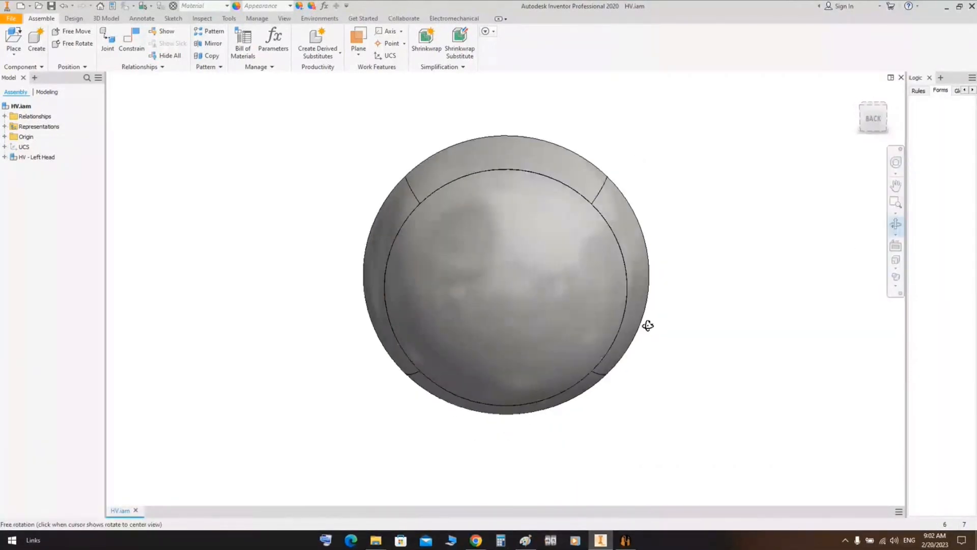
left_click(876, 118)
right_click(572, 173)
left_click(613, 170)
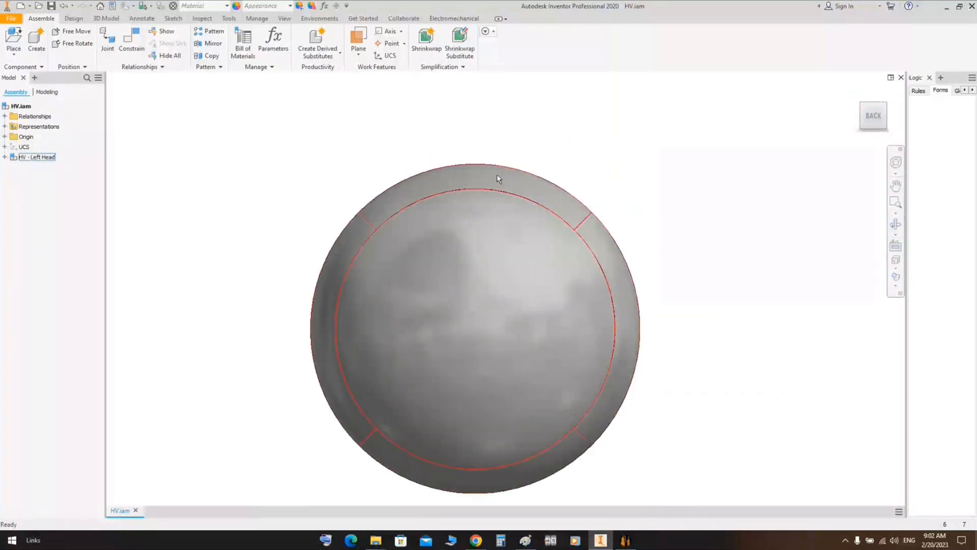
Expand the Left Head subassembly in the HV assembly and open it in its own document.
left_click(5, 158)
left_click(51, 208)
left_click(32, 157)
right_click(32, 157)
left_click(46, 182)
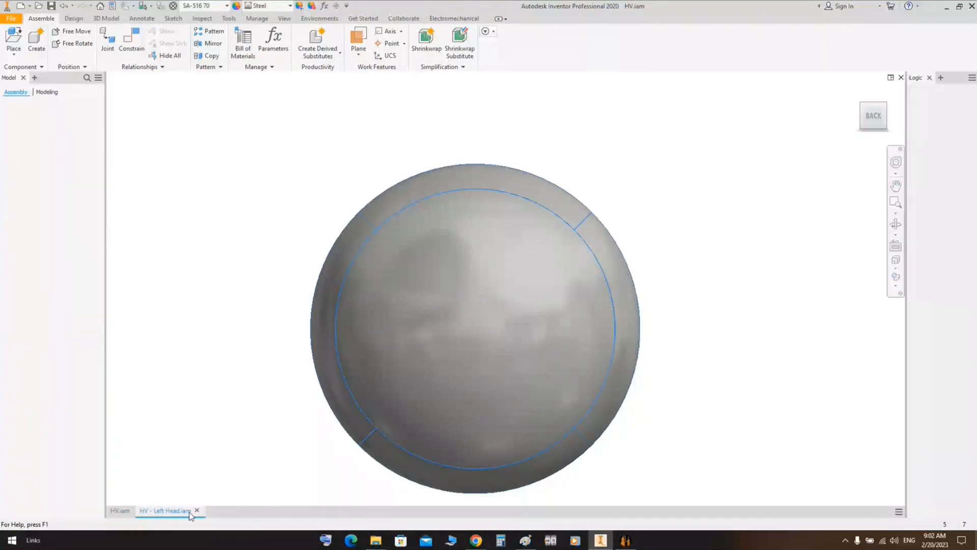
Orbit the Left Head subassembly to examine its crown piece and radial segments from several angles.
left_click(895, 226)
left_click_drag(509, 306, 574, 218)
key("Escape")
right_click(571, 189)
left_click(605, 163)
left_click(895, 224)
left_click_drag(800, 224, 663, 253)
right_click(663, 250)
left_click(696, 241)
left_click(902, 78)
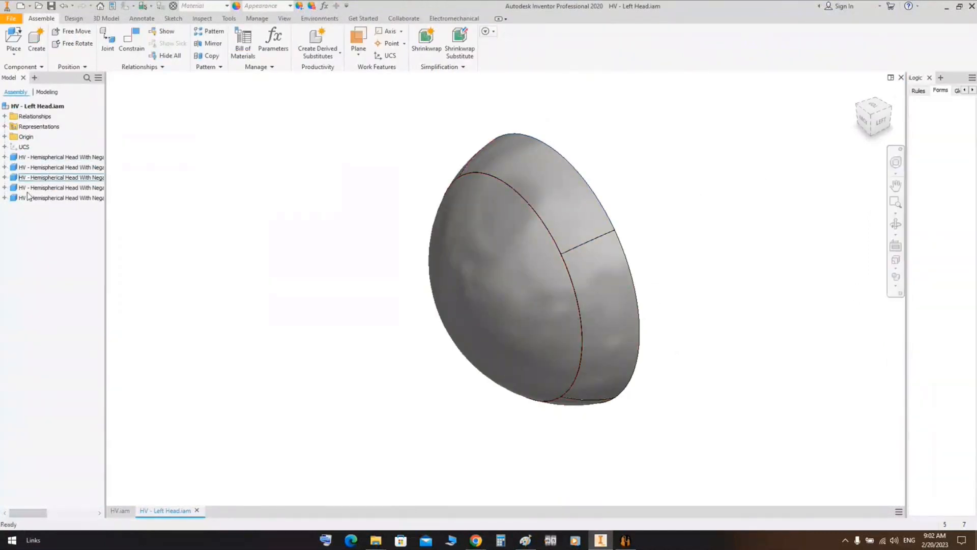
Inspect the features and constraints of the first two hemispherical head pieces, and close the Left Head subassembly.
left_click(4, 156)
left_click(4, 248)
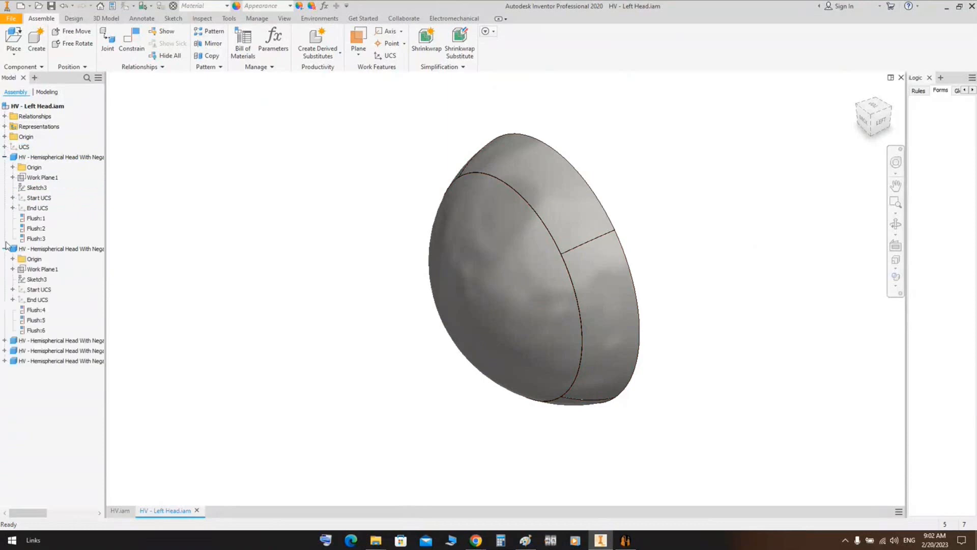
left_click(4, 157)
left_click(5, 167)
left_click(901, 78)
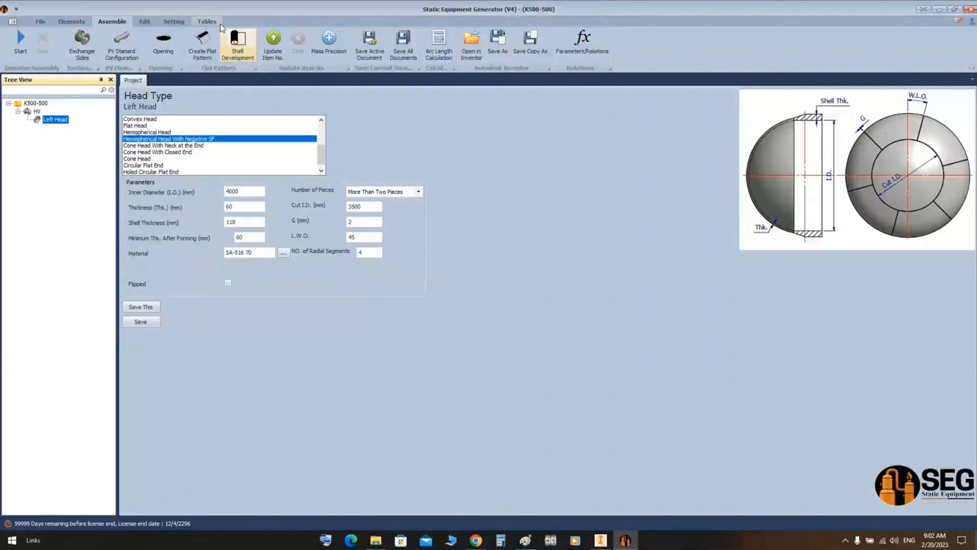
In Static Equipment Generator, open the bill of materials and fit the Technical Characteristics and Description columns to their contents.
left_click(215, 22)
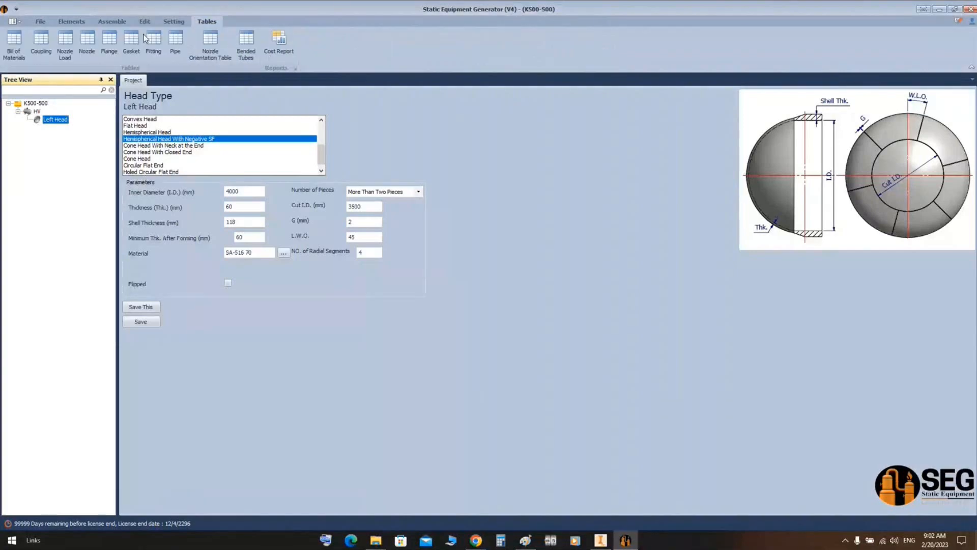
left_click(15, 44)
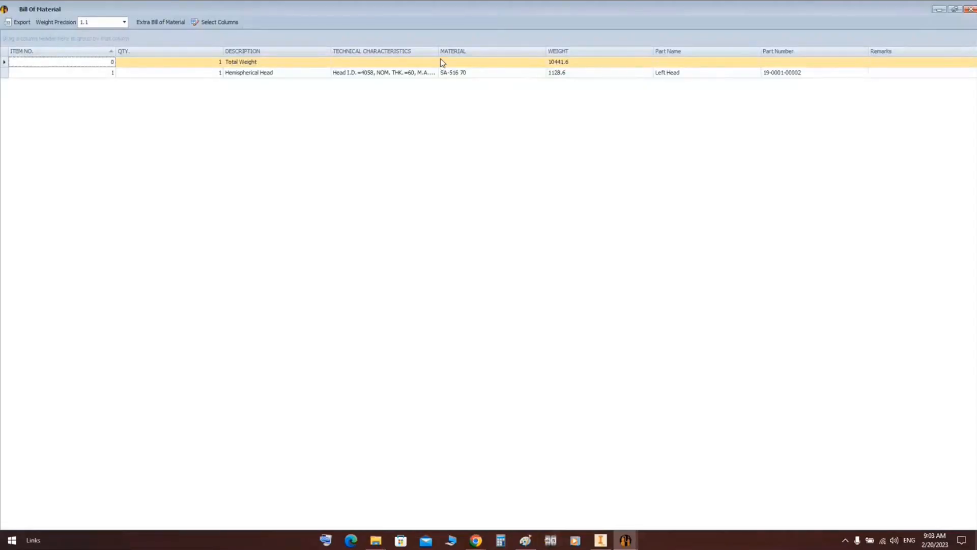
double_click(439, 61)
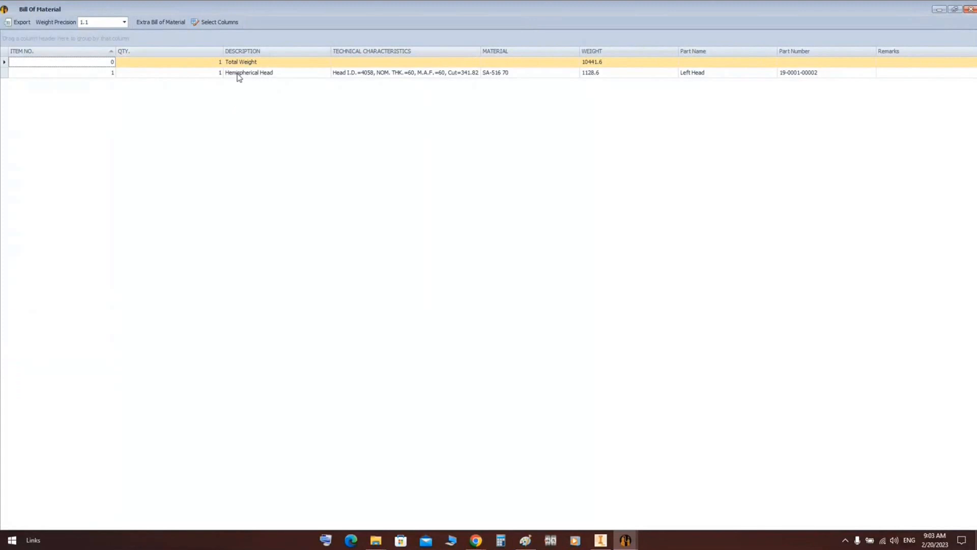
double_click(330, 51)
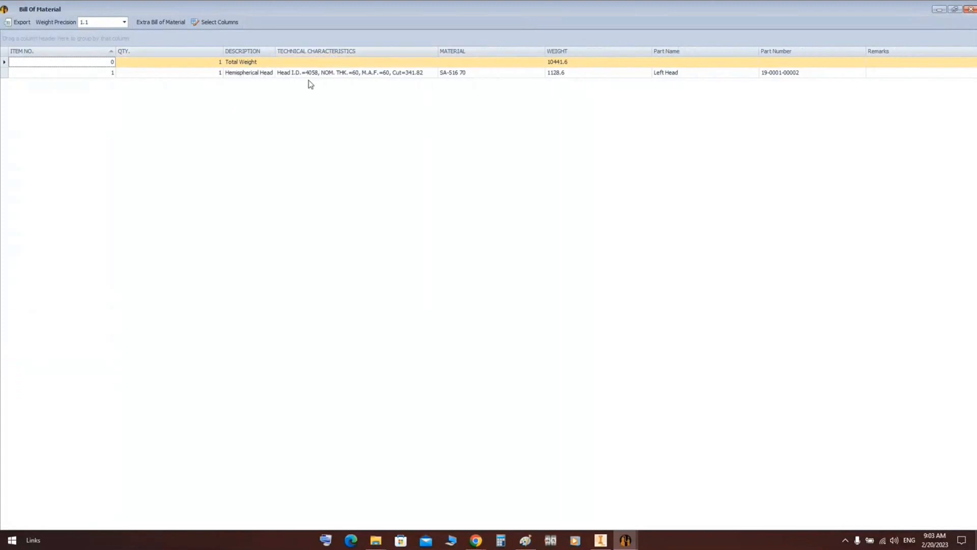
Examine the head I.D., nominal thickness, M.A.F. and cut values in the hemispherical head's technical characteristics, and close the bill of materials.
left_click(280, 72)
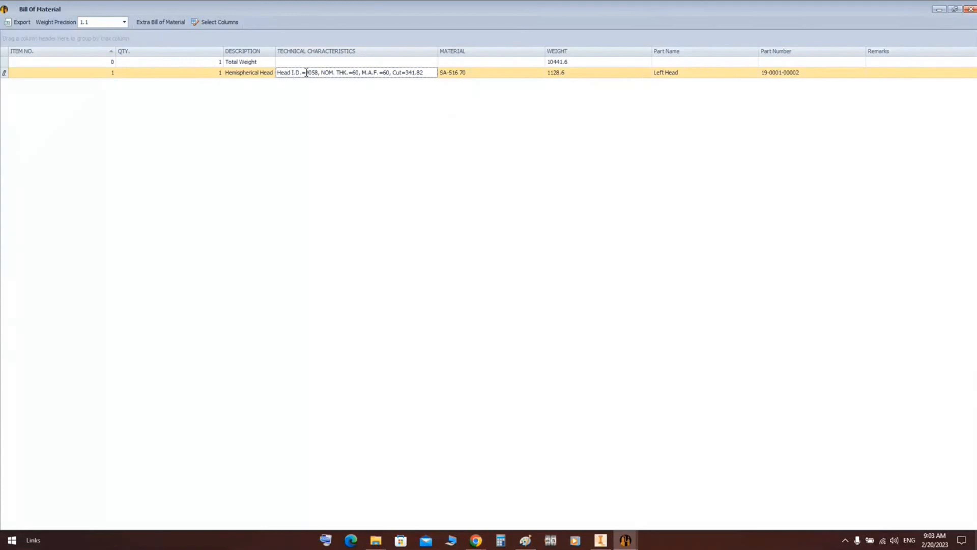
left_click_drag(306, 73, 318, 74)
left_click(320, 75)
left_click_drag(319, 74, 274, 75)
left_click(315, 73)
left_click(356, 76)
left_click_drag(336, 73, 394, 73)
double_click(404, 73)
left_click(425, 75)
left_click_drag(434, 75, 392, 74)
left_click(970, 10)
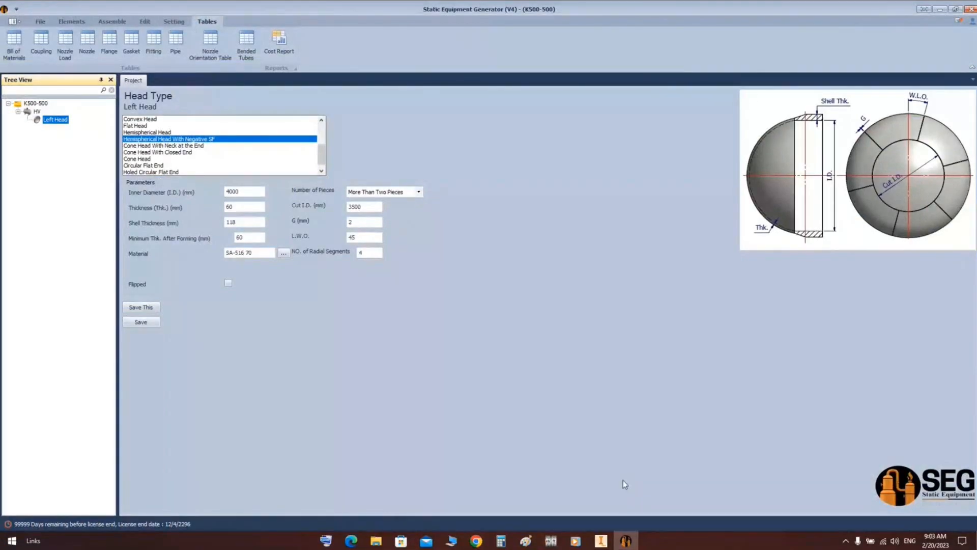
Switch to Inventor and view the HV assembly from the left side.
left_click(601, 541)
left_click(892, 117)
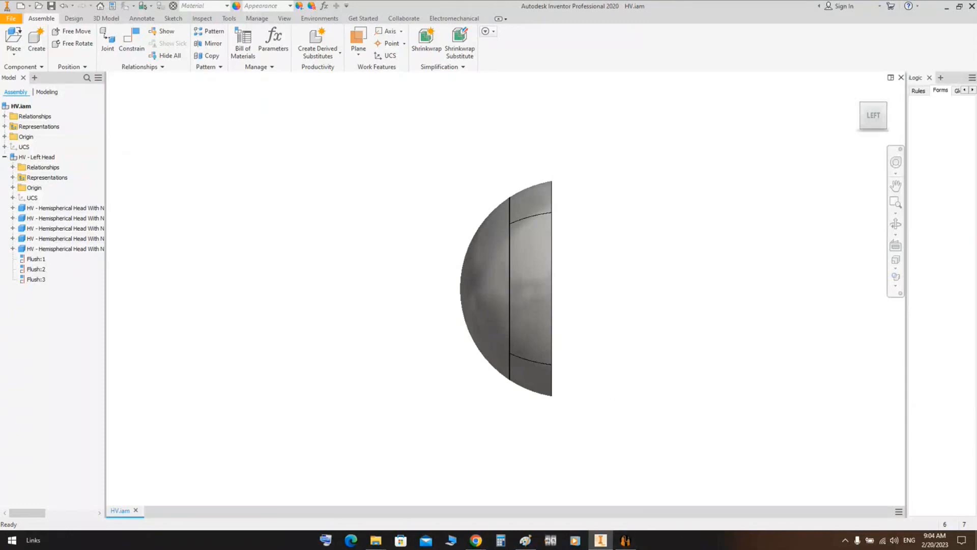
Switch to Static Equipment Generator and add a shell named Can-1 to the HV equipment.
left_click(619, 545)
left_click(37, 111)
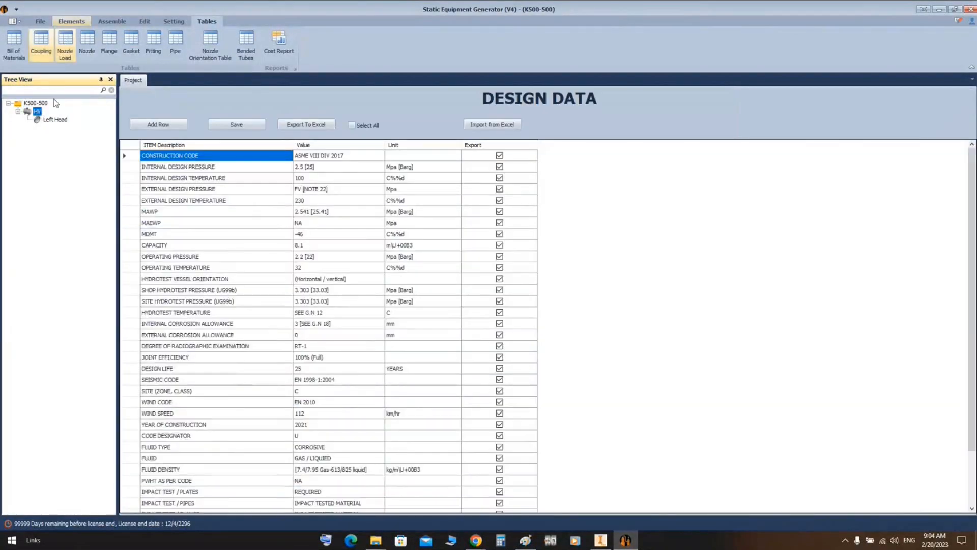
left_click(74, 21)
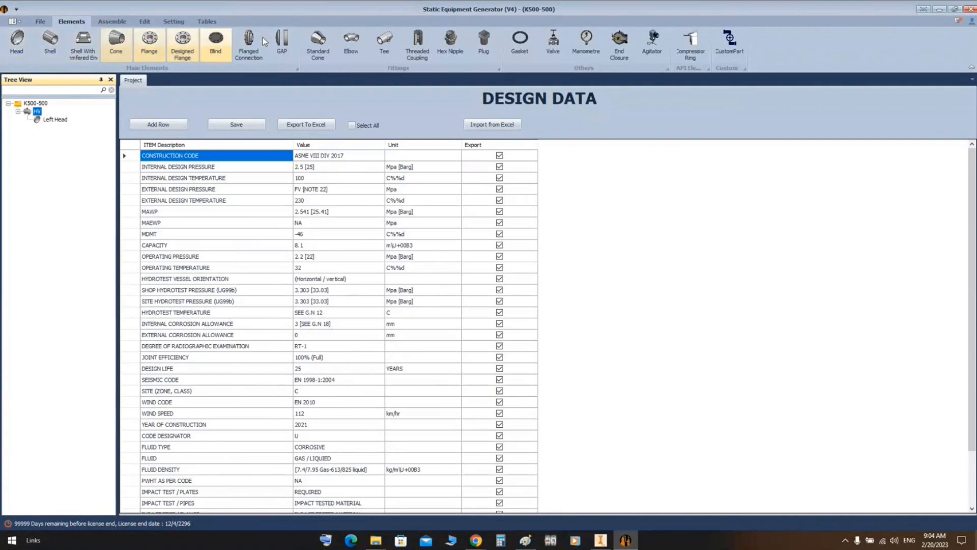
left_click(43, 120)
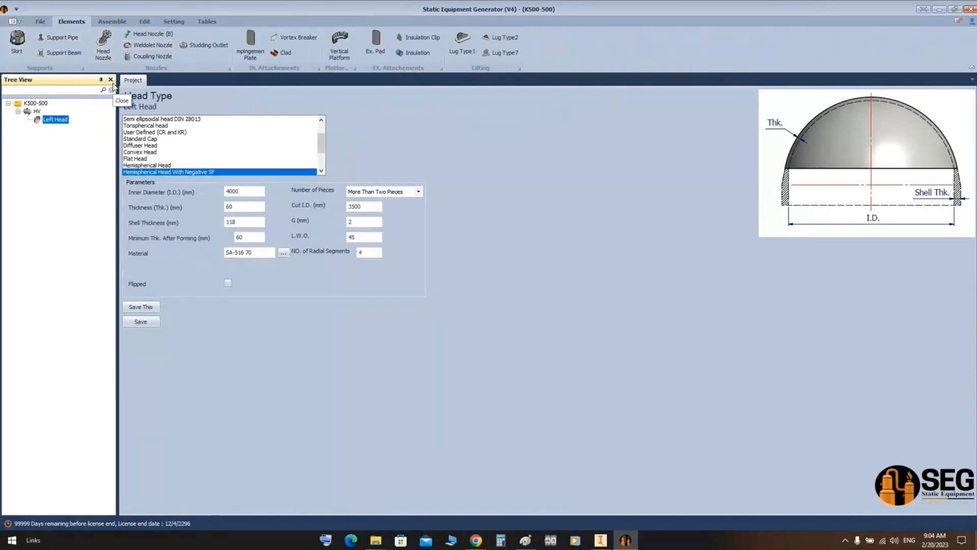
left_click(37, 111)
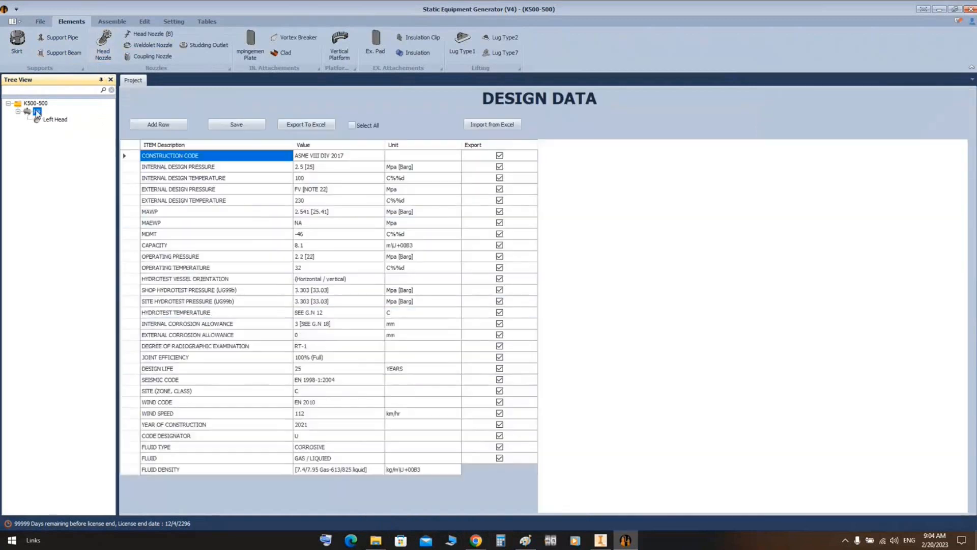
left_click(49, 51)
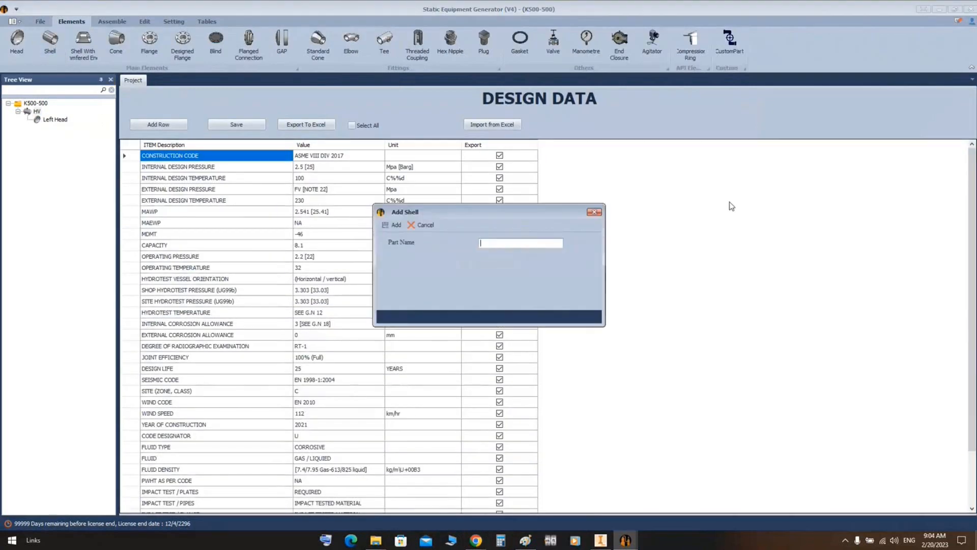
type("Can-1")
key("Return")
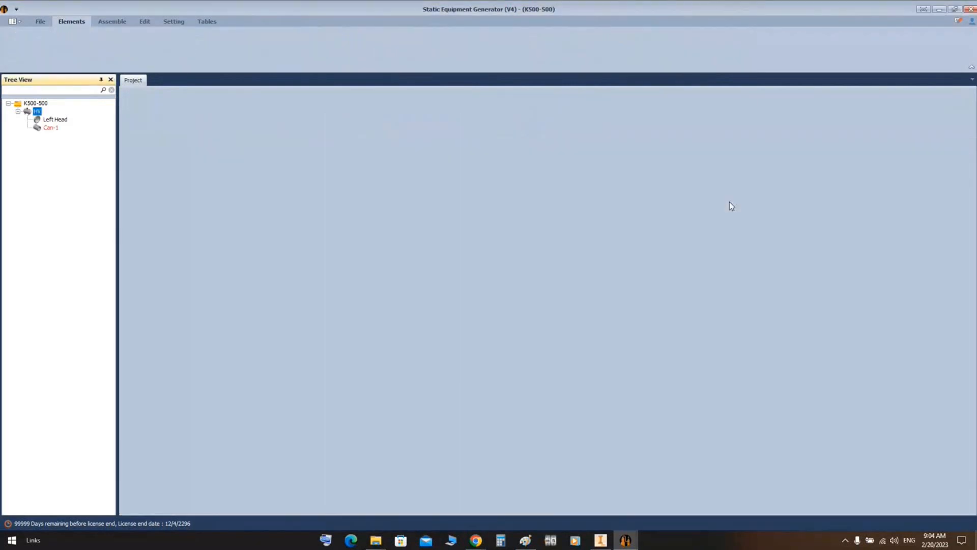
Open the Can-1 shell definition and examine the Pipe type's outer diameter, schedule and user-defined thickness options.
left_click(45, 128)
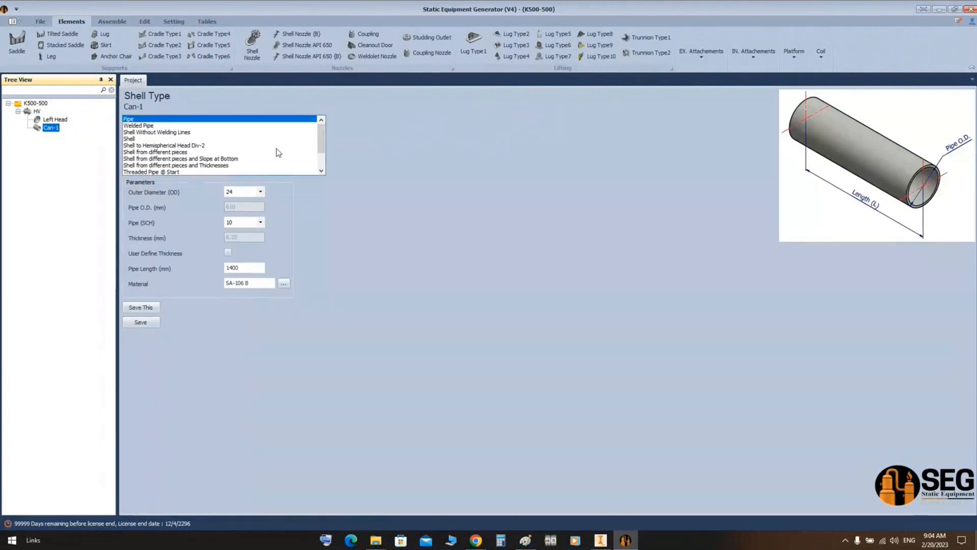
mouse_move(322, 133)
left_mouse_down()
mouse_move(325, 170)
mouse_move(328, 127)
left_mouse_up()
left_click(247, 192)
mouse_move(261, 368)
left_mouse_down()
mouse_move(265, 238)
mouse_move(259, 372)
left_mouse_up()
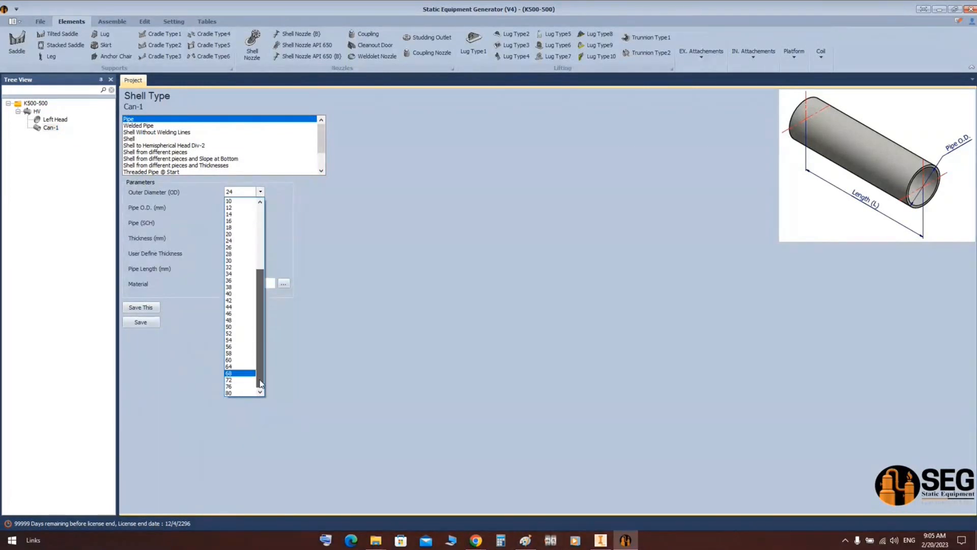
left_click(277, 236)
left_click(259, 222)
left_click(253, 285)
left_click(228, 253)
left_click_drag(244, 238, 209, 239)
left_click(228, 253)
left_click(260, 222)
left_click(196, 233)
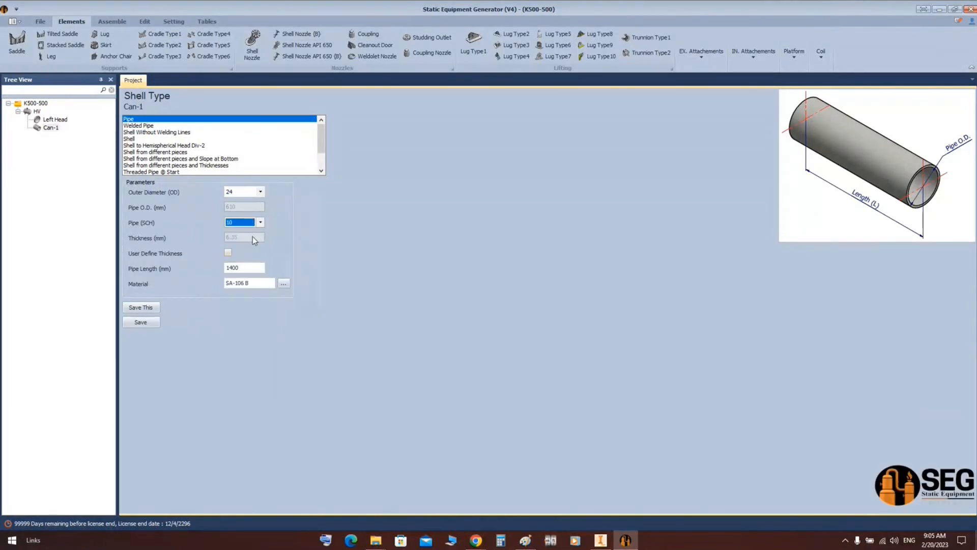
Compare the parameters of the Welded Pipe and Shell Without Welding Lines types for Can-1.
left_click(150, 125)
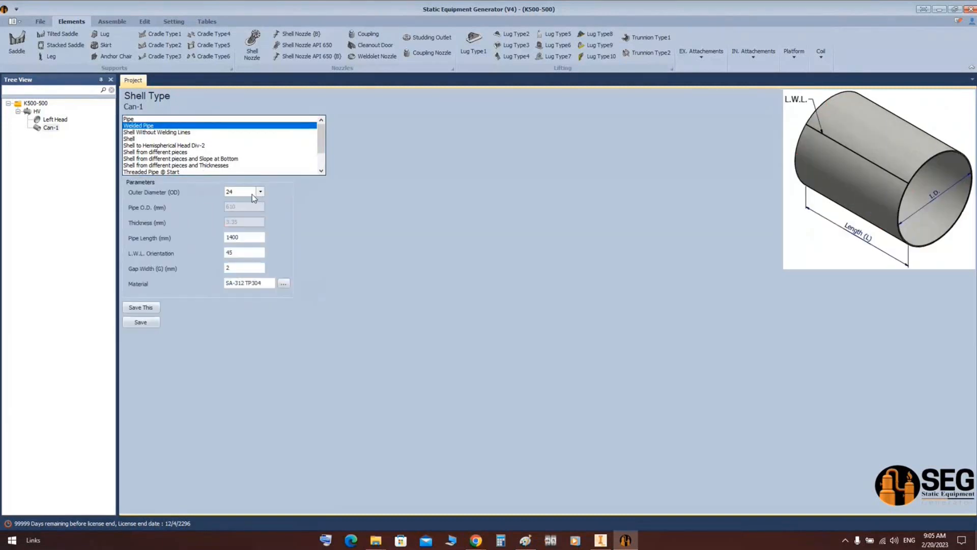
left_click(239, 254)
left_click(139, 133)
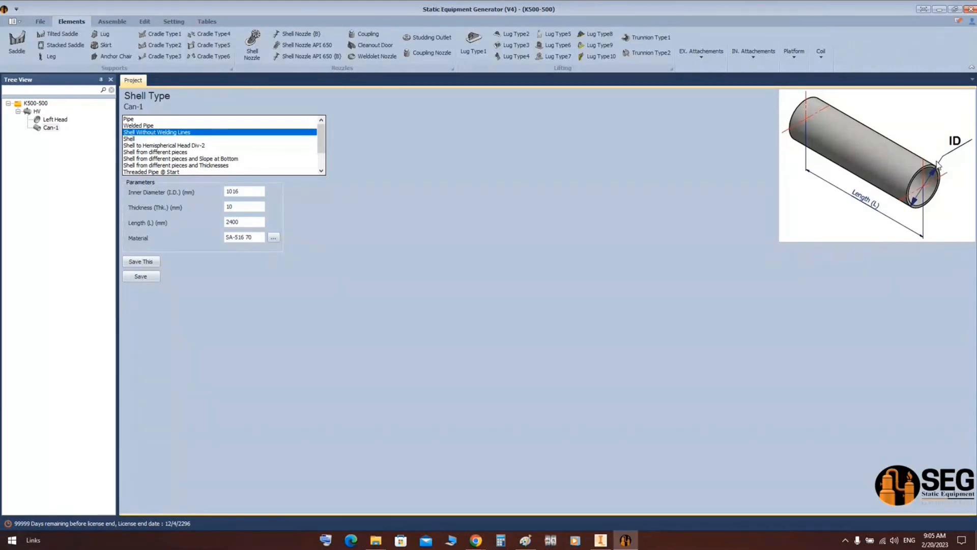
Define and save Can-1 as the Shell type with a 4000 mm inner diameter, and generate it in the Inventor assembly.
left_click(148, 139)
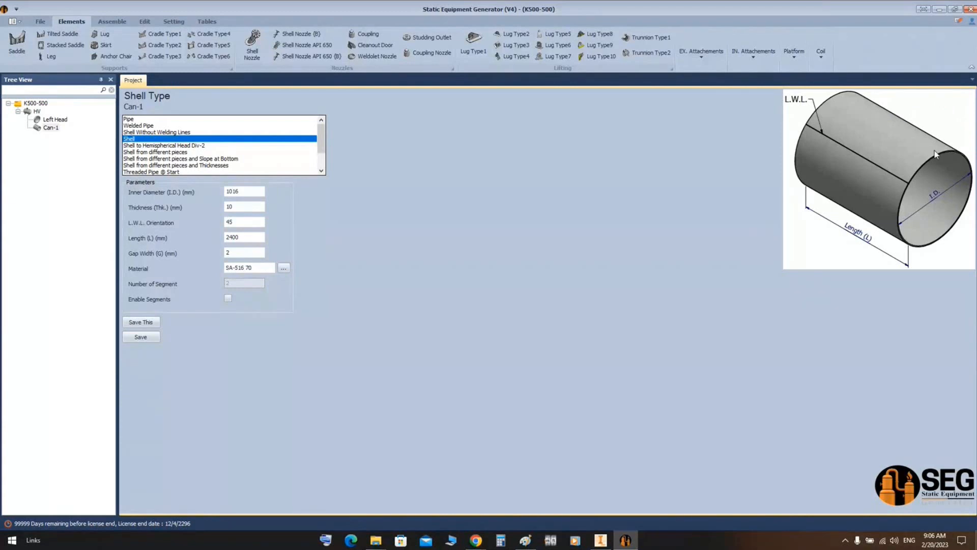
left_click_drag(251, 193, 224, 198)
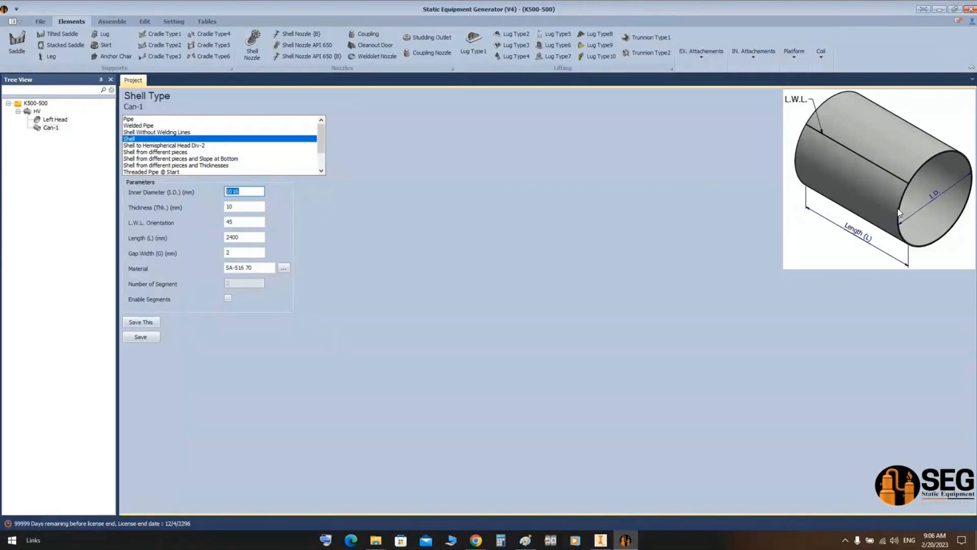
type("4000")
left_click(137, 339)
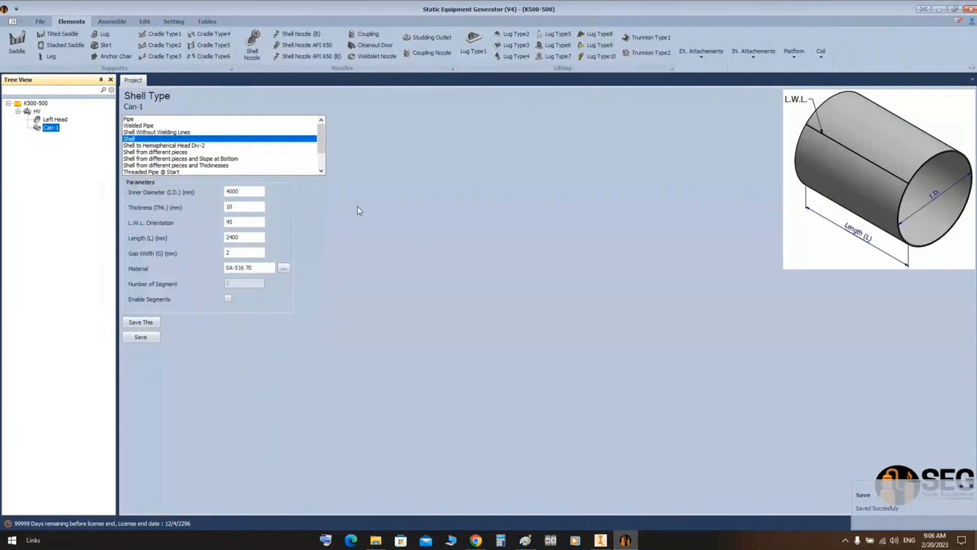
left_click(112, 21)
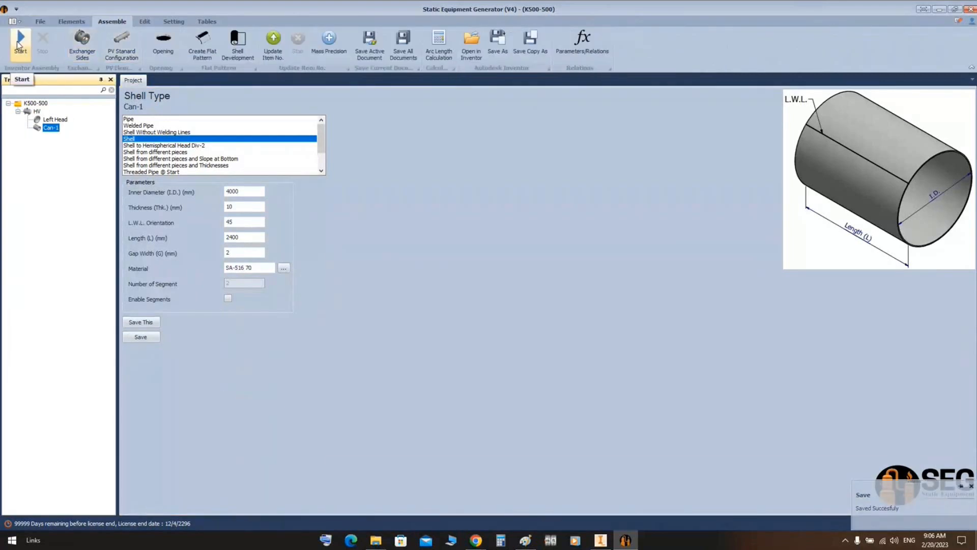
left_click(19, 44)
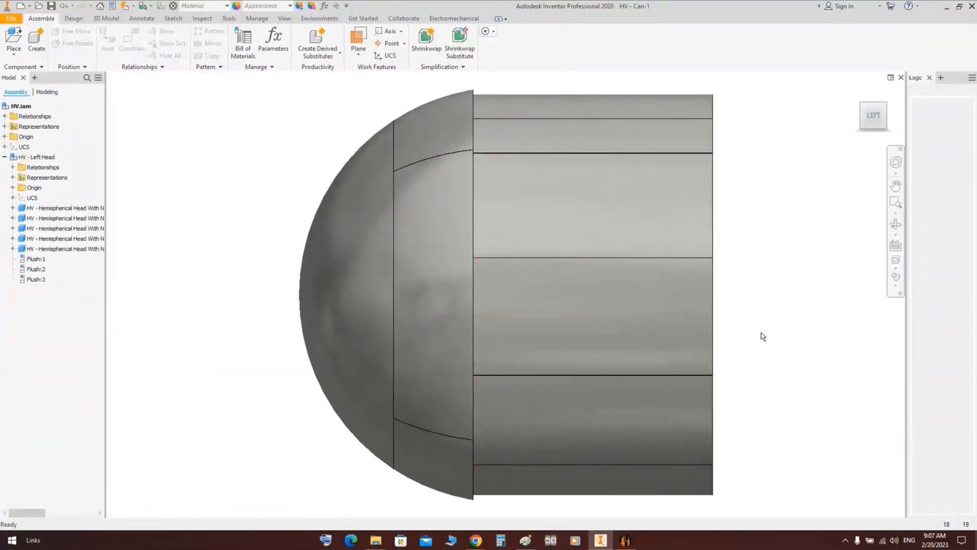
In Static Equipment Generator, open the equipment settings and check the delivered plate length.
left_click(626, 541)
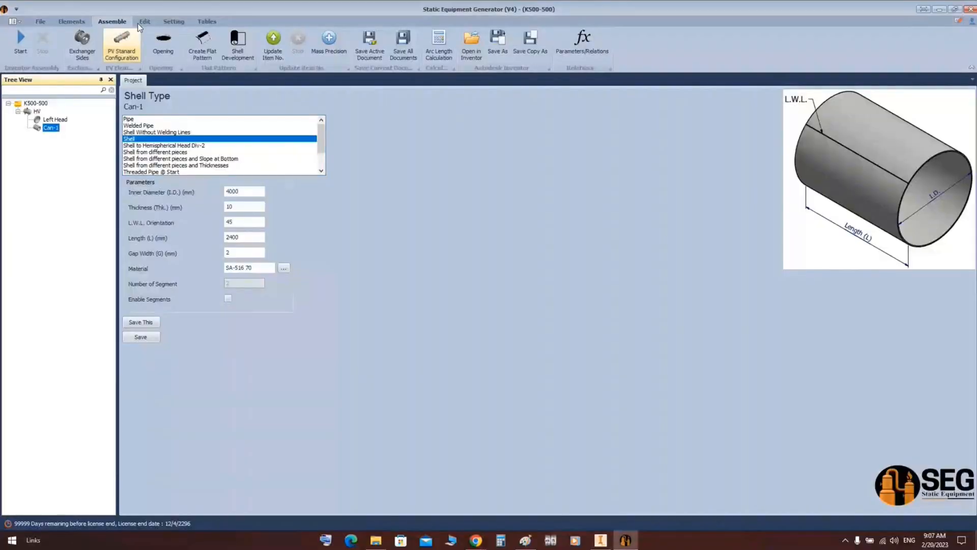
left_click(174, 21)
left_click(15, 46)
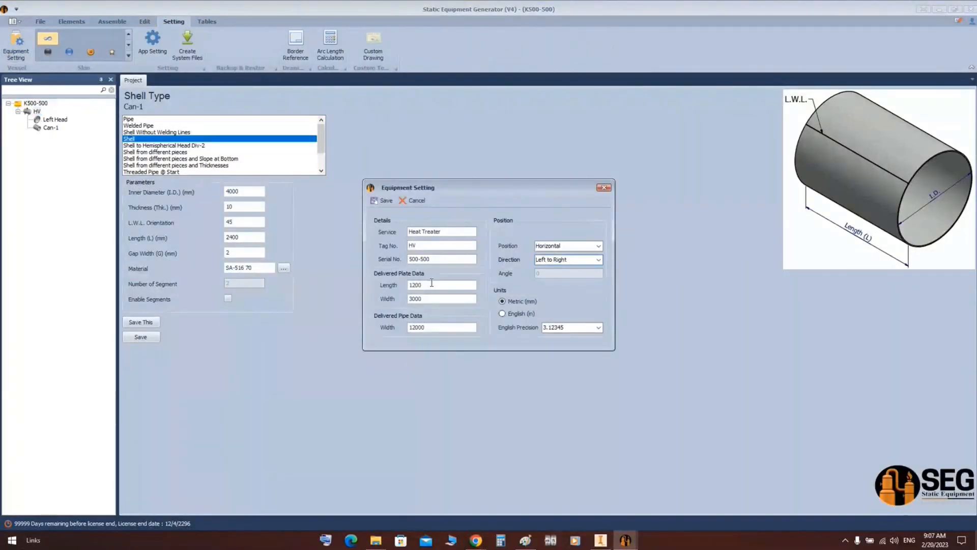
double_click(420, 286)
Switch to Inventor, view the head and shell in 3D, and open the Can-1 subassembly.
left_click(601, 540)
left_click(896, 224)
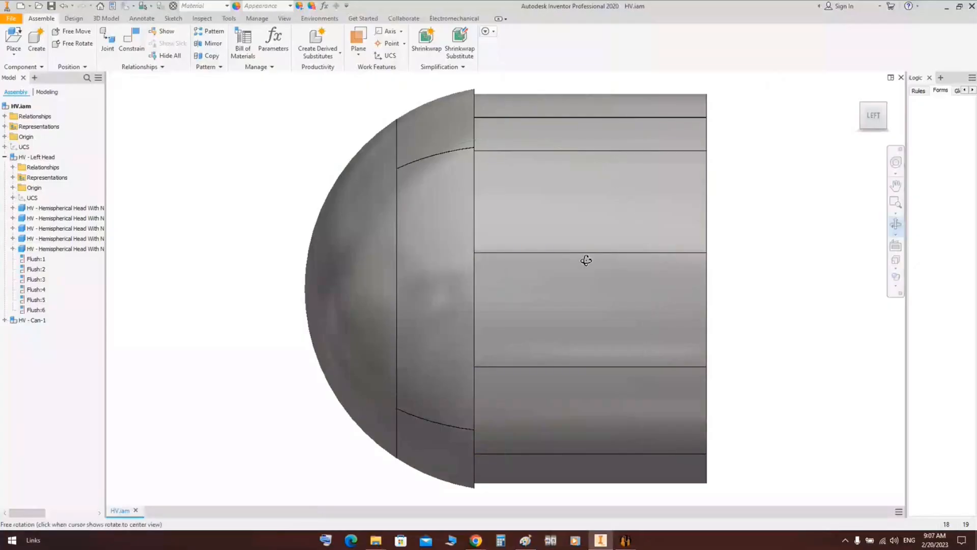
left_click_drag(585, 260, 496, 206)
right_click(496, 206)
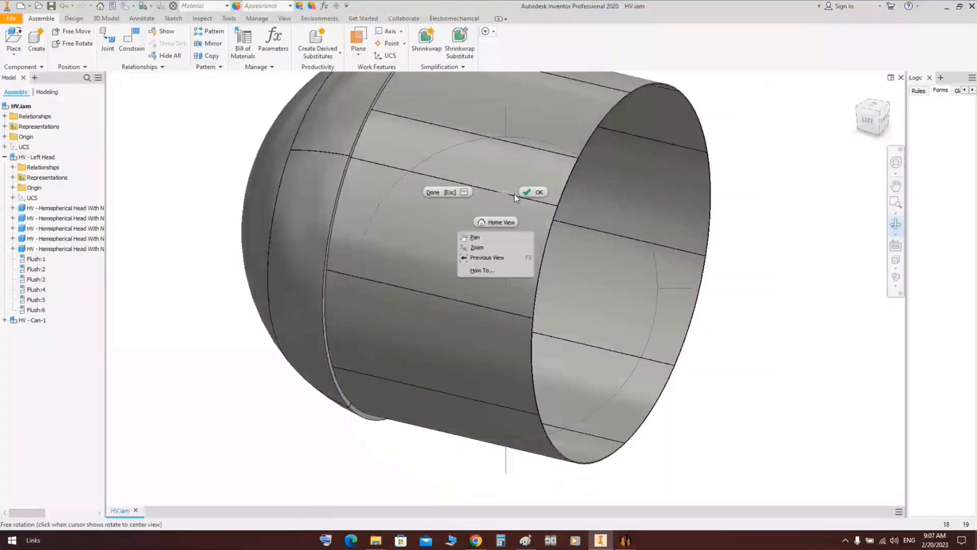
key("Escape")
right_click(527, 205)
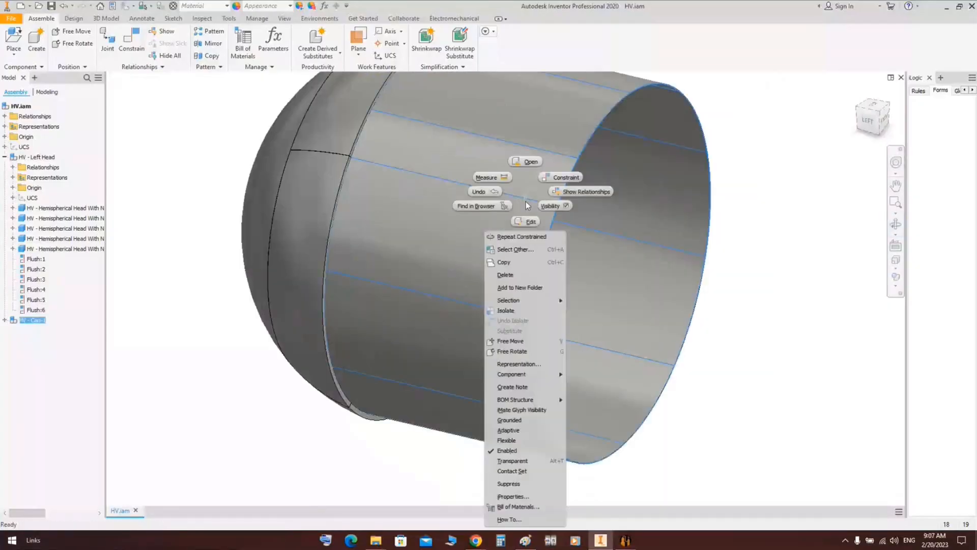
left_click(530, 164)
Open the first Can-1 shell piece, create its flat pattern and show it in the home view.
right_click(476, 214)
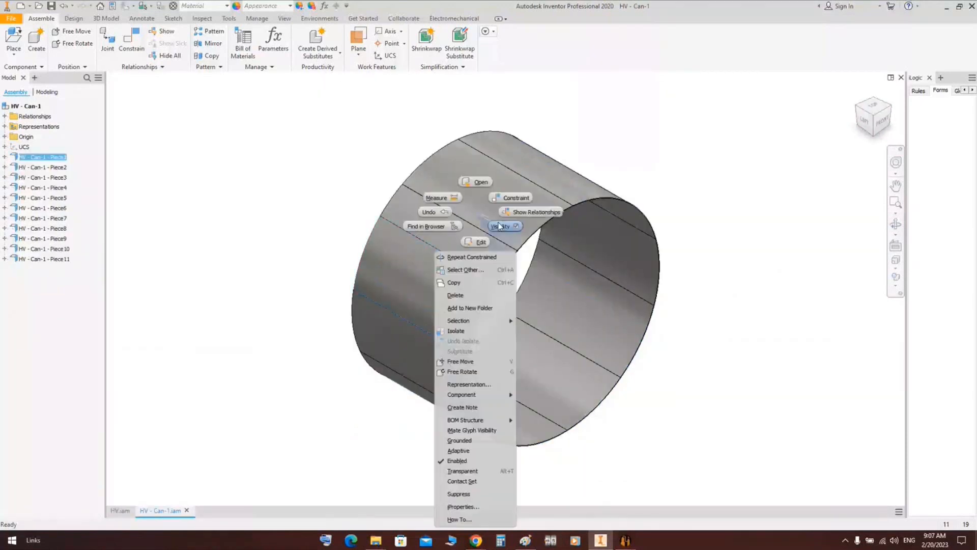
left_click(480, 182)
left_click(596, 45)
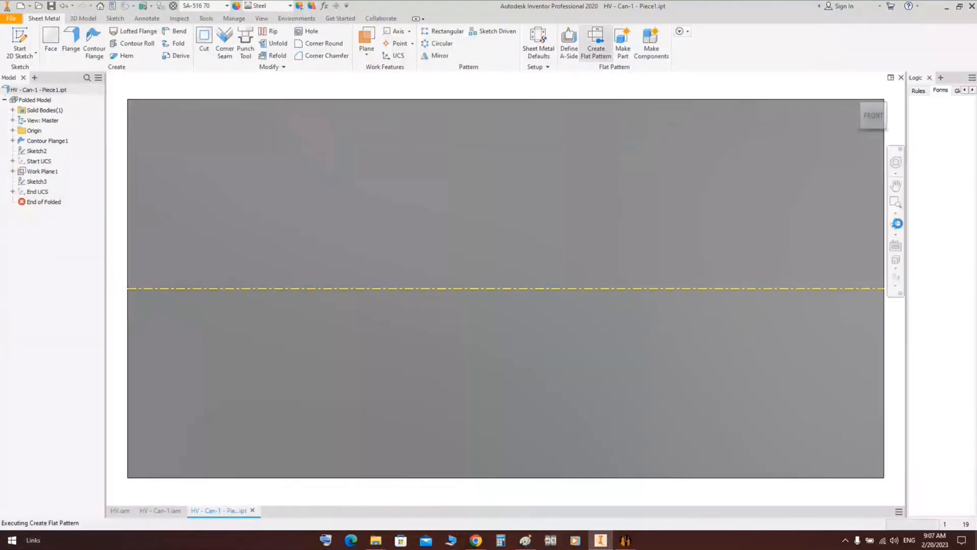
key("F6")
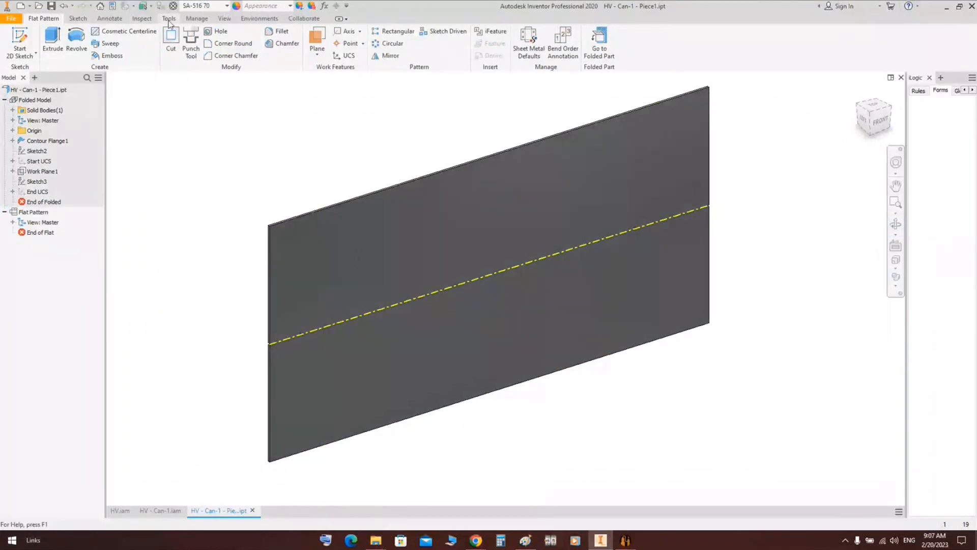
Measure the short vertical edge of Piece1's flat pattern.
left_click(142, 18)
left_click(13, 38)
left_click(271, 248)
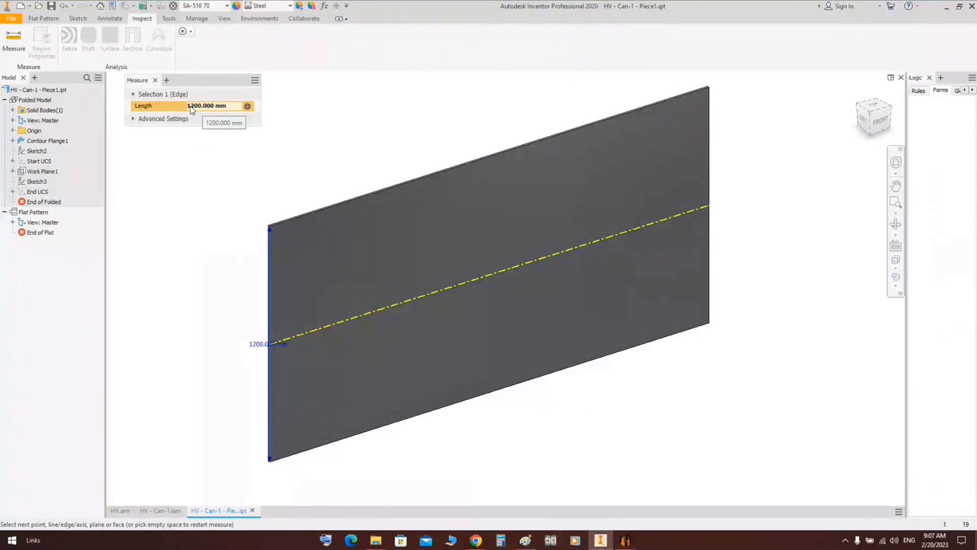
scroll(249, 369, "up", 3)
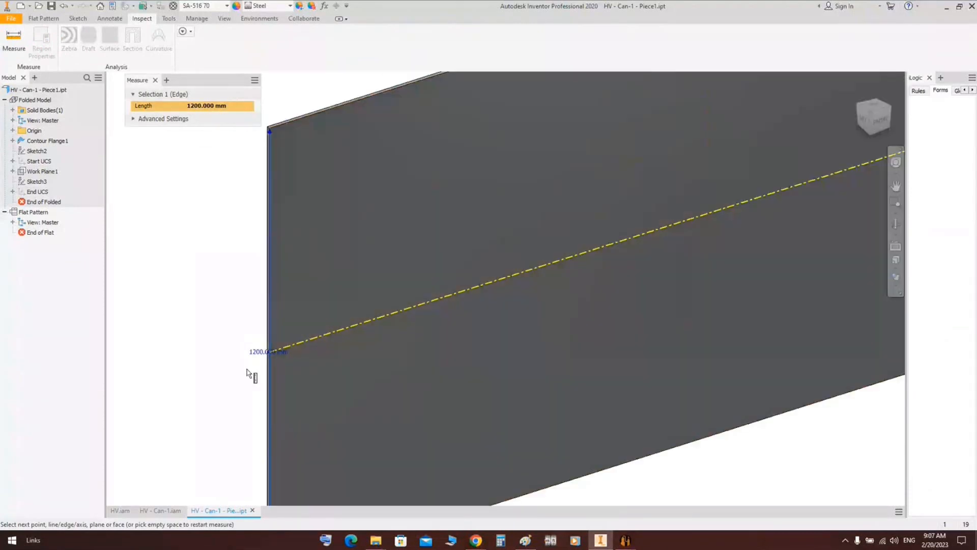
key("Escape")
scroll(222, 173, "down", 3)
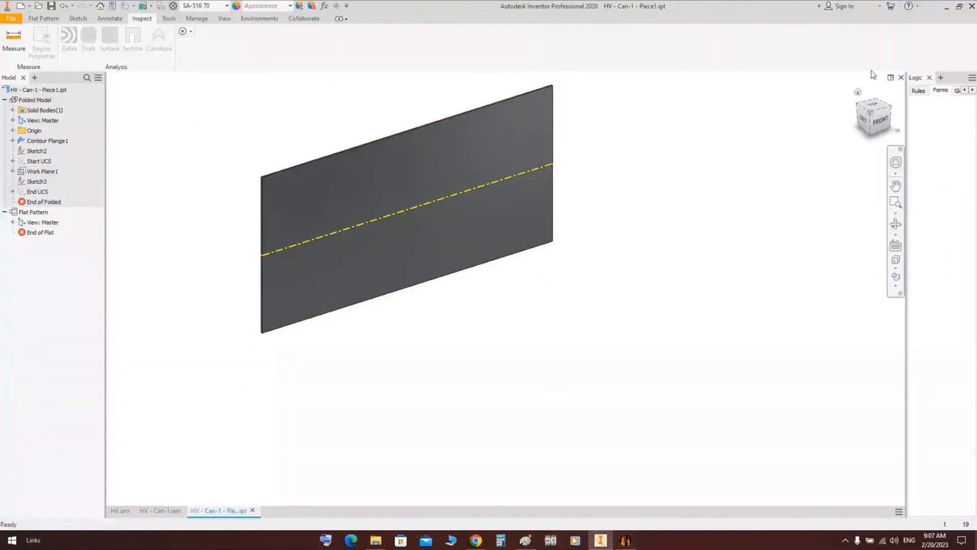
Return Piece1 to its folded model and close the part.
right_click(215, 109)
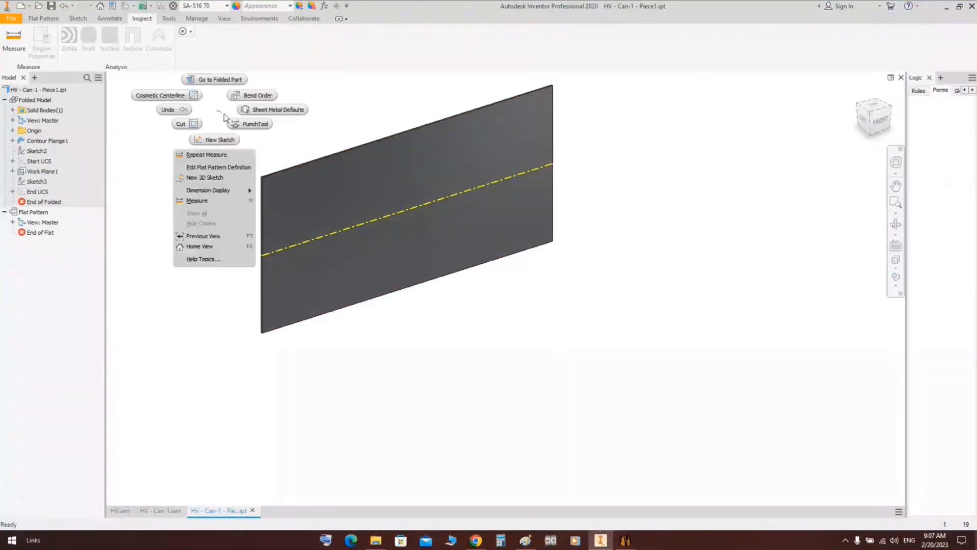
left_click(21, 101)
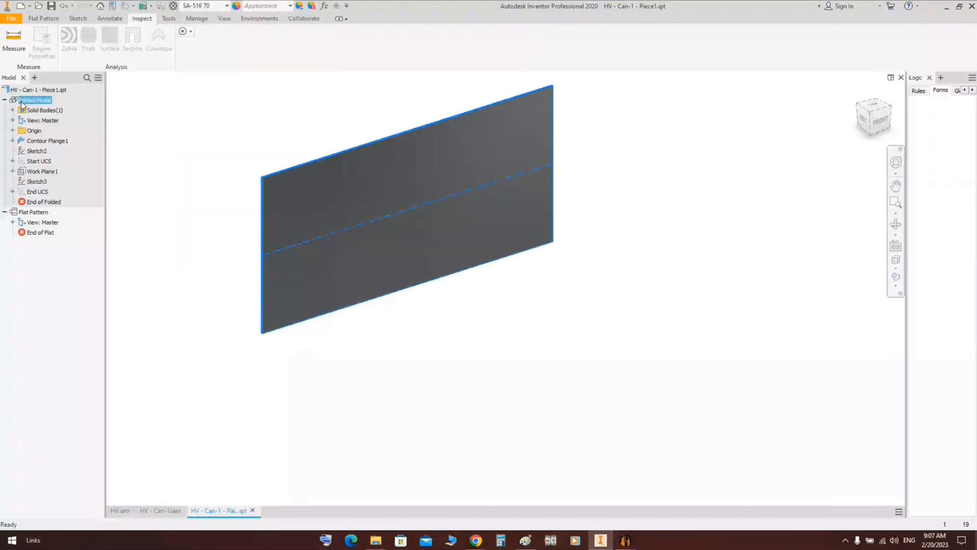
double_click(21, 101)
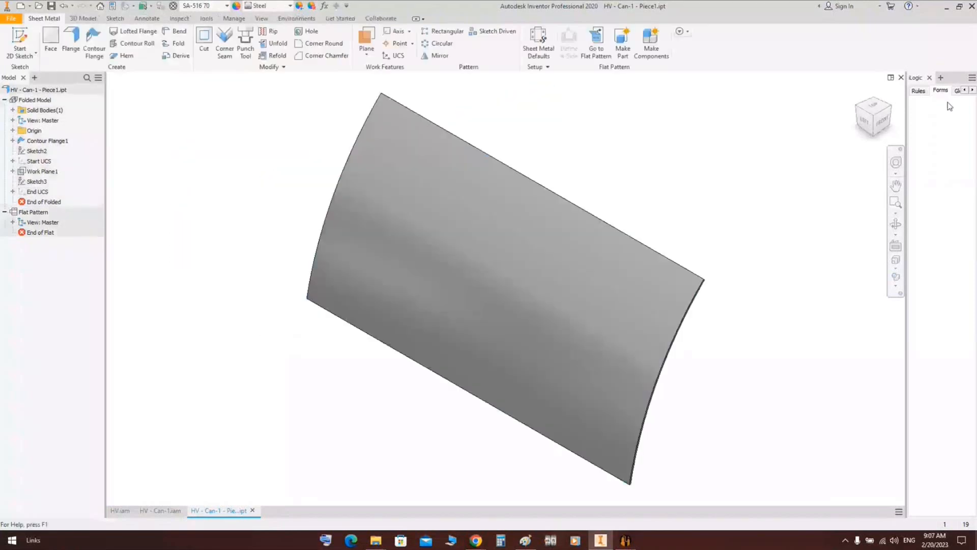
left_click(901, 77)
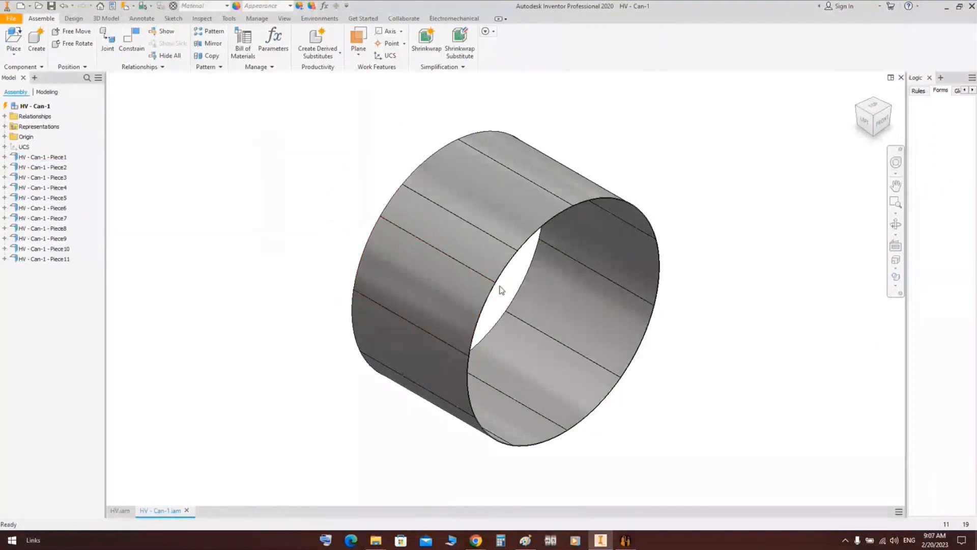
Open Can-1 Piece11, create its flat pattern and show it in the home view.
scroll(507, 243, "up", 3)
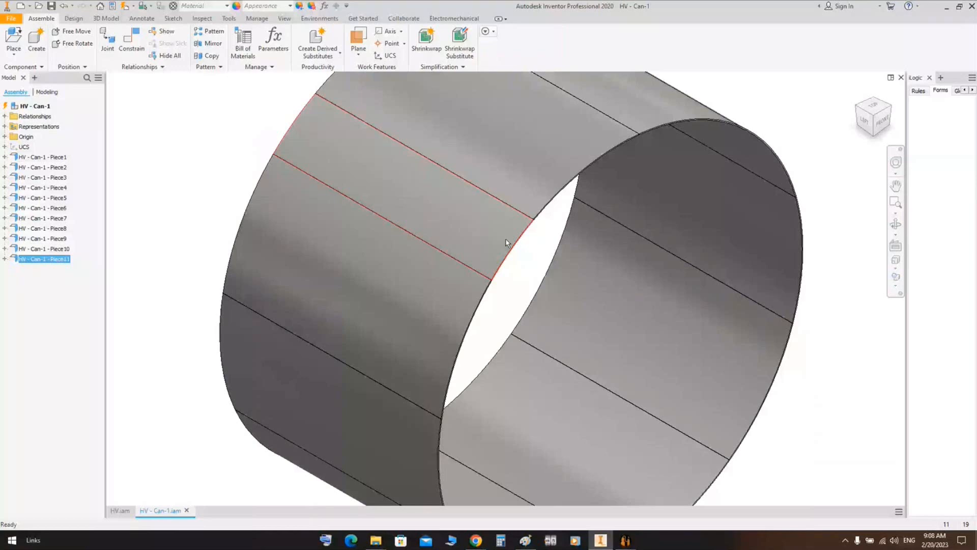
double_click(507, 243)
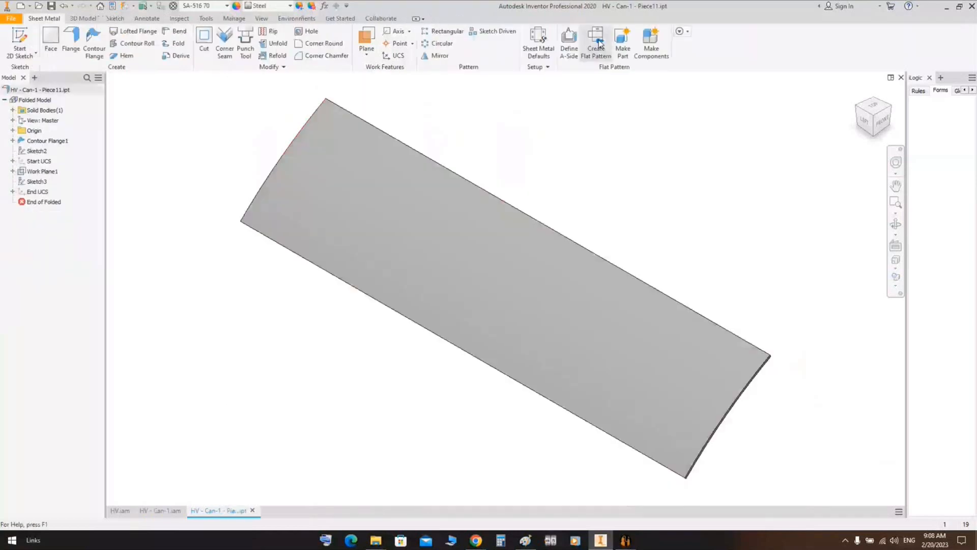
left_click(599, 41)
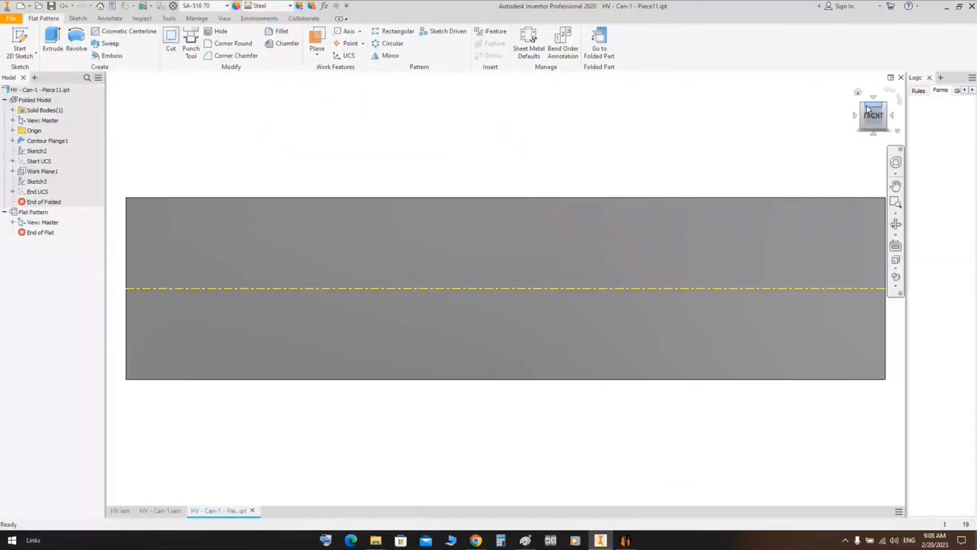
left_click(858, 92)
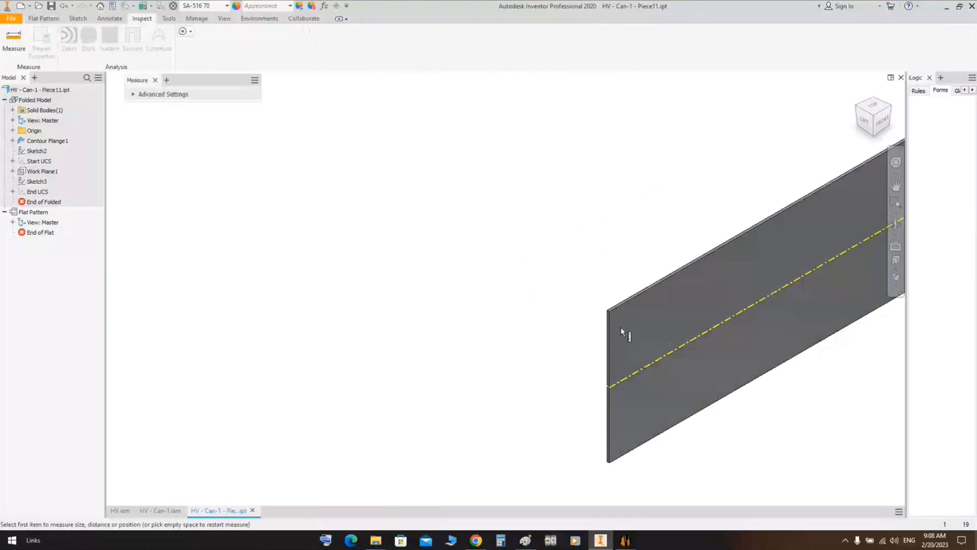
Measure the short vertical edge of Piece11's flat pattern and end the measurement.
scroll(622, 332, "down", 1)
left_click(603, 326)
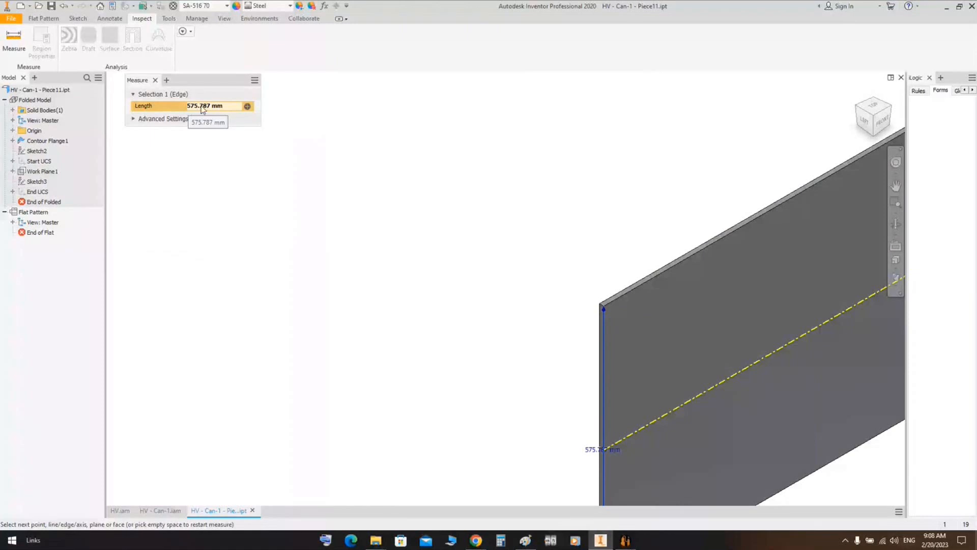
left_click(155, 80)
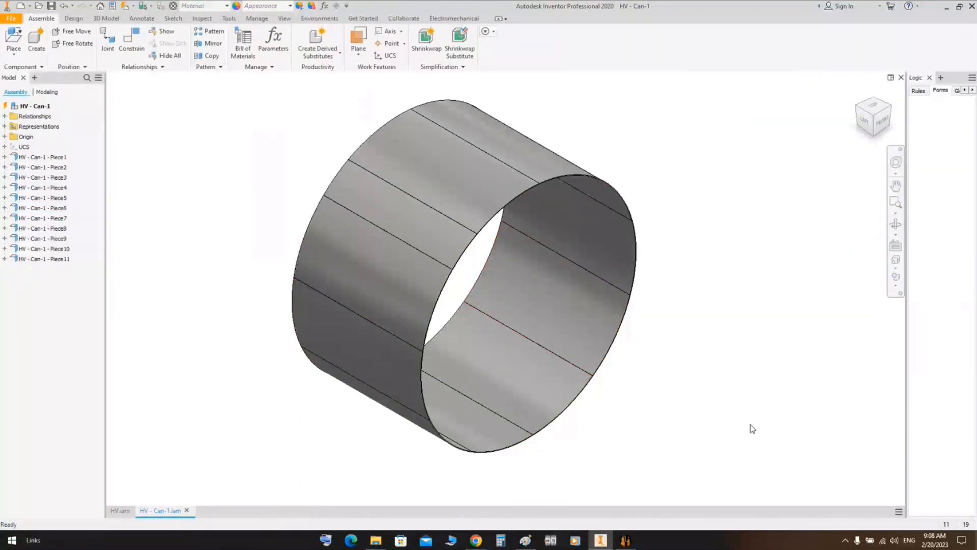
Switch to the Equipment Setting window of Static Equipment Generator.
mouse_move(626, 540)
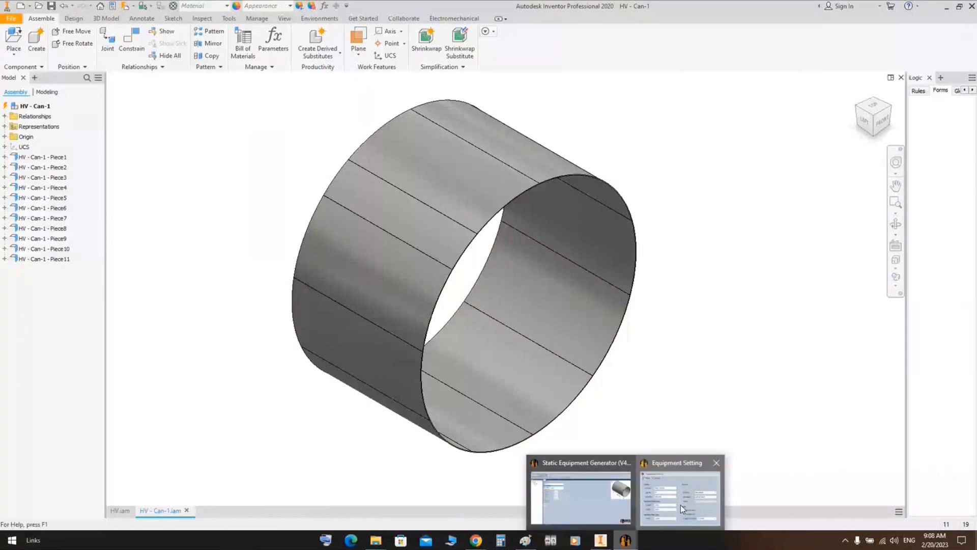
left_click(680, 505)
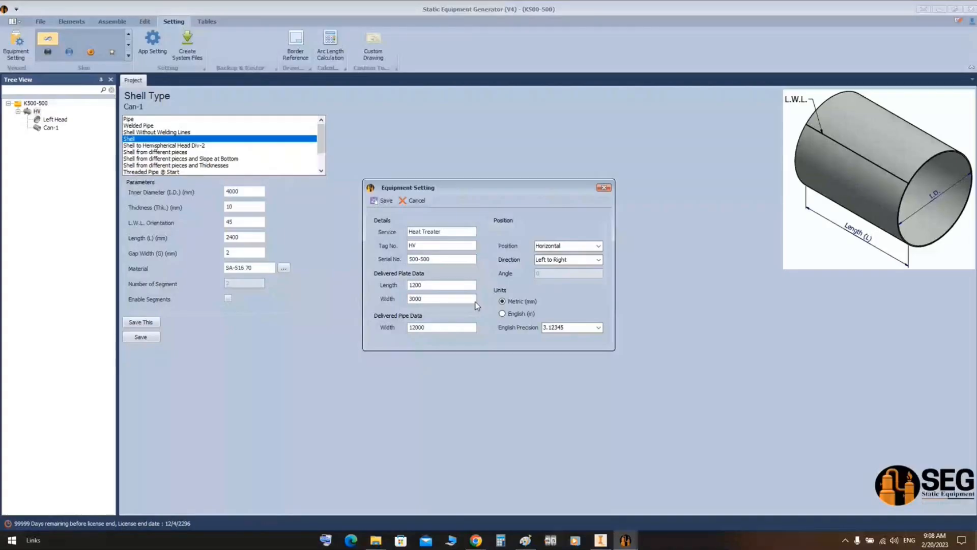
Reset Can-1's Inventor item and start regenerating the assembly.
left_click(51, 128)
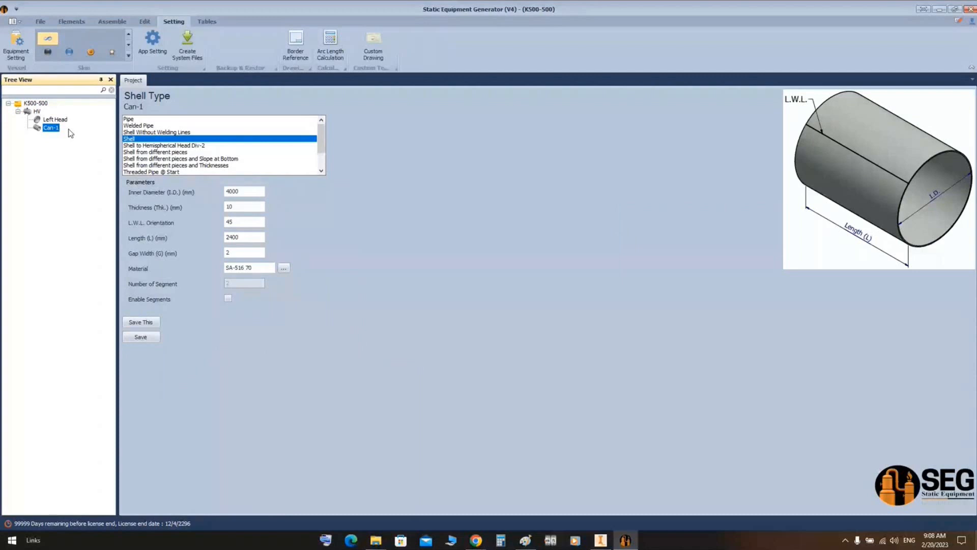
left_click(113, 22)
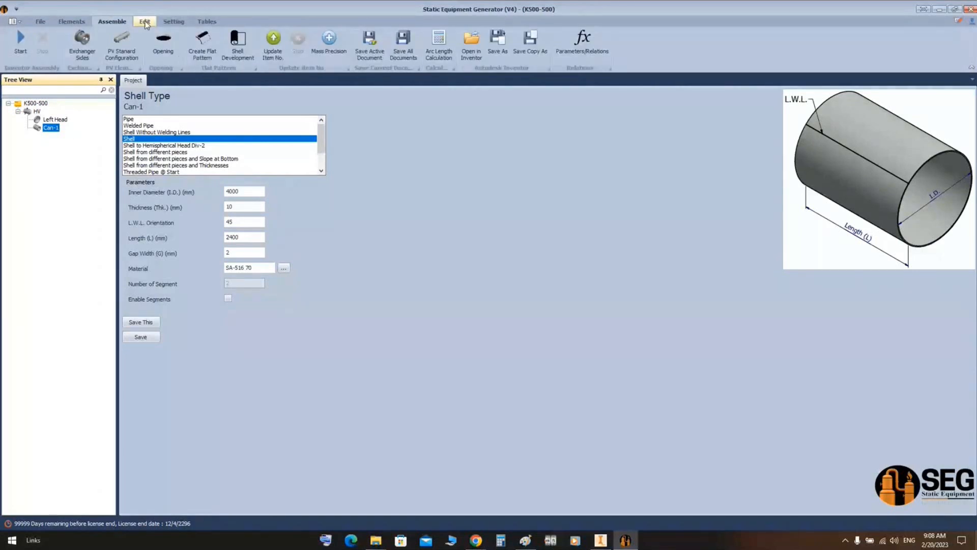
left_click(145, 22)
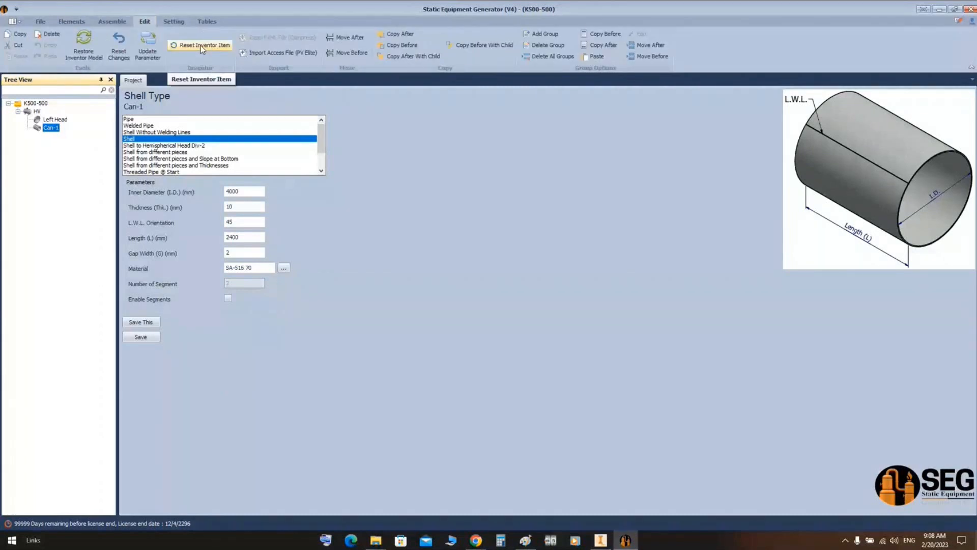
left_click(200, 44)
left_click(112, 21)
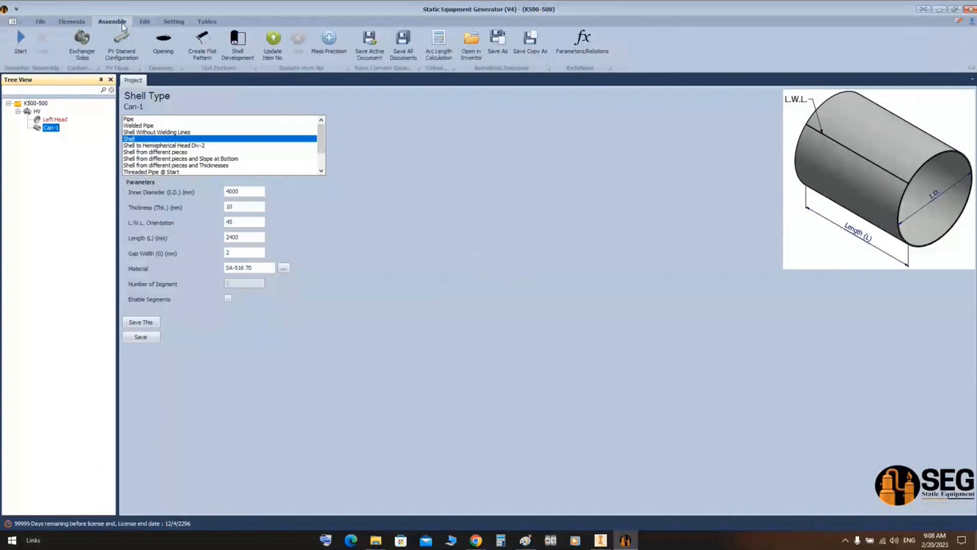
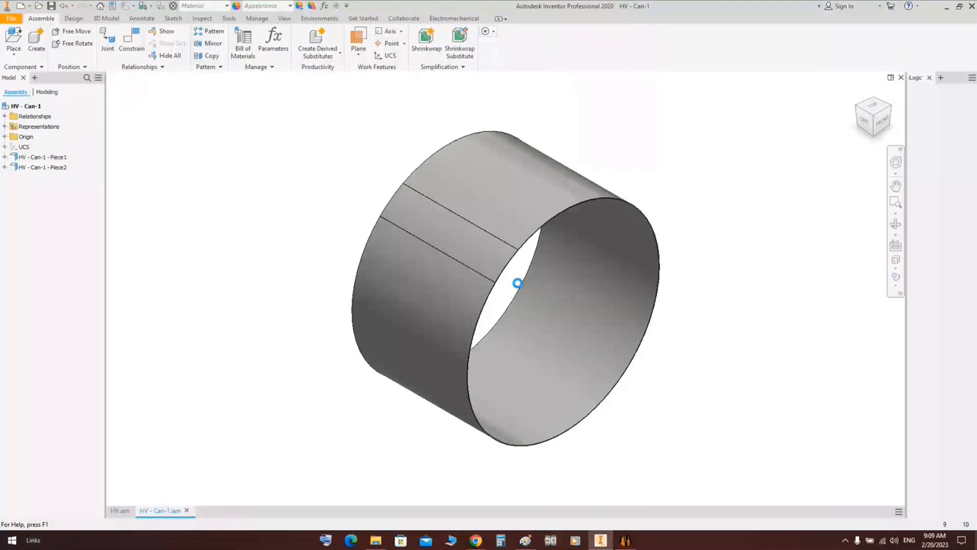
Examine the regenerated shell in the HV assembly and open the Can-1 subassembly.
left_click(896, 224)
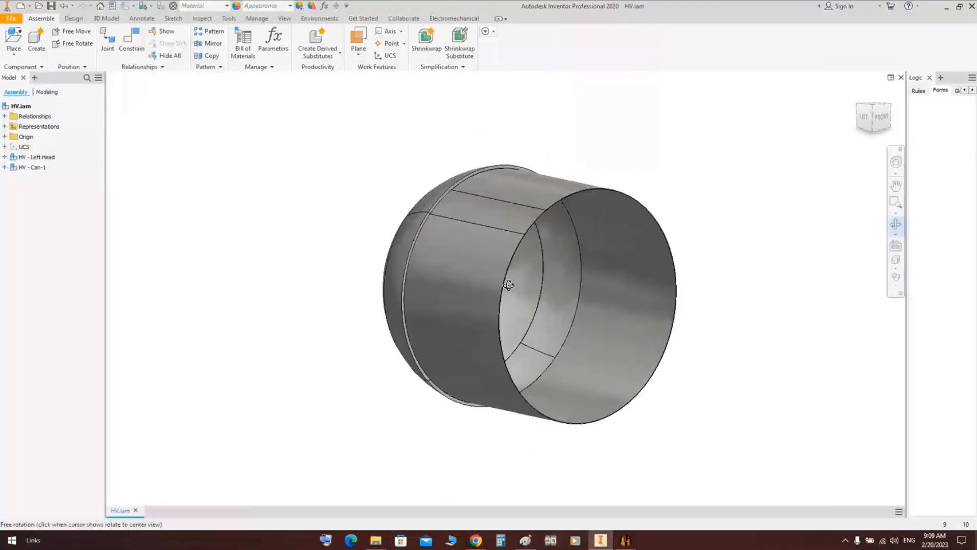
left_click_drag(506, 280, 483, 282)
scroll(483, 264, "down", 3)
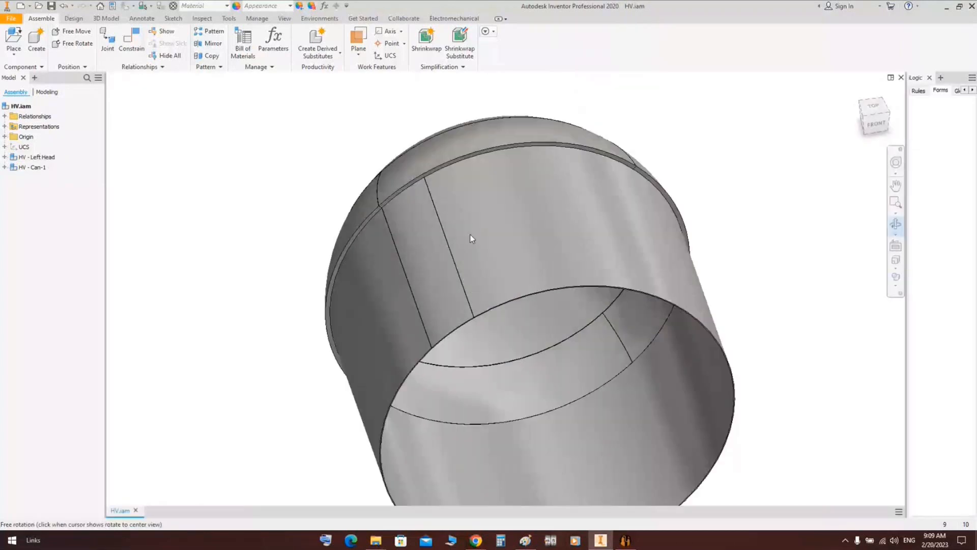
double_click(469, 234)
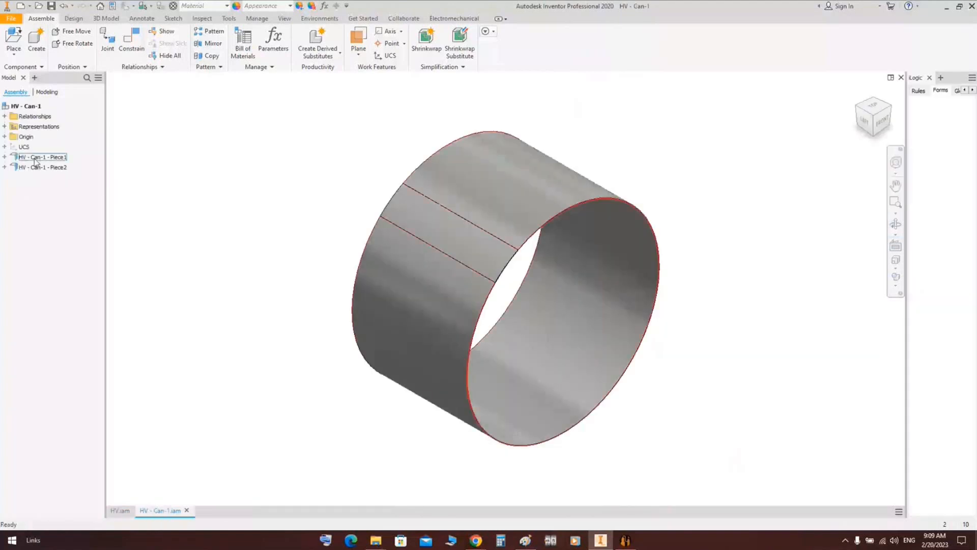
Open the larger Can-1 shell piece, Piece1, and create its flat pattern.
left_click(35, 158)
left_click(36, 168, "shift")
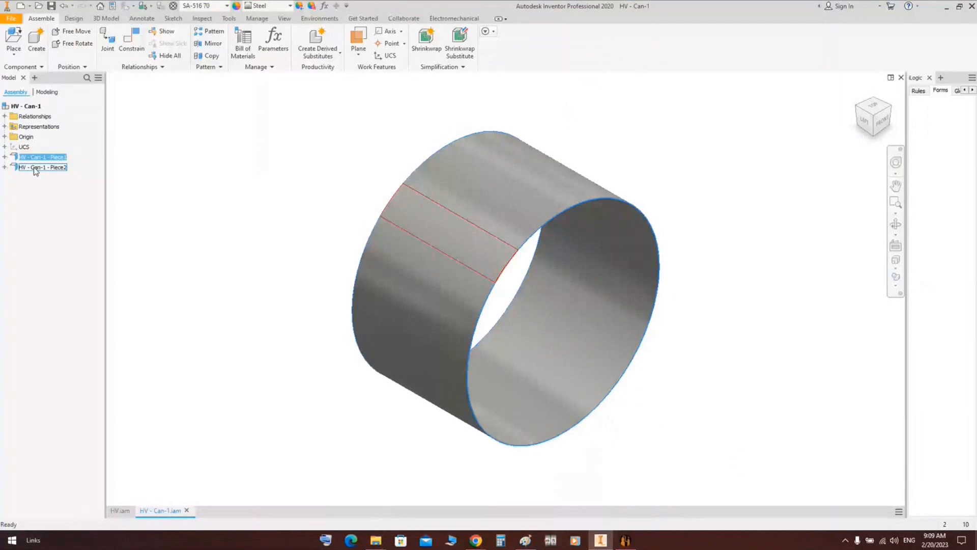
key("F4")
middle_click_drag(557, 294, 555, 272, "shift")
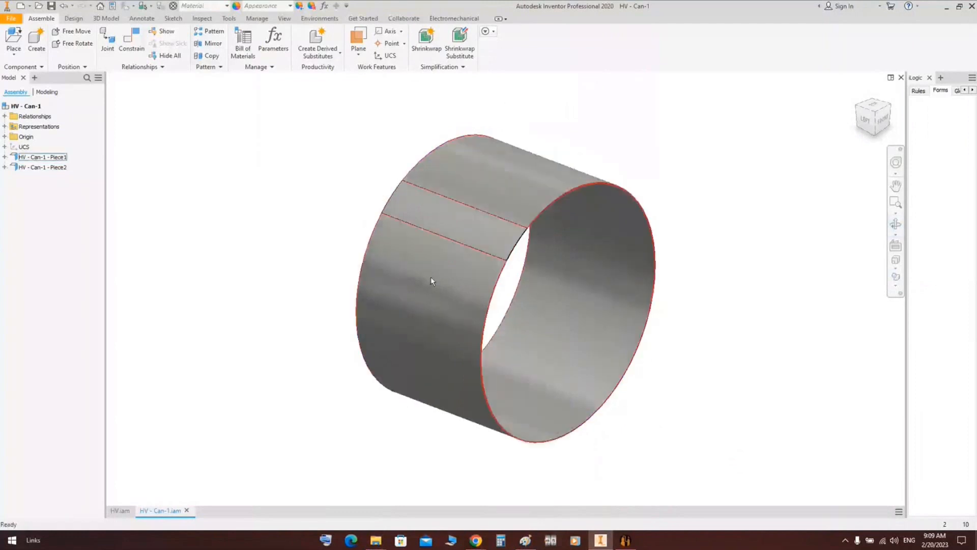
right_click(430, 276)
left_click(442, 183)
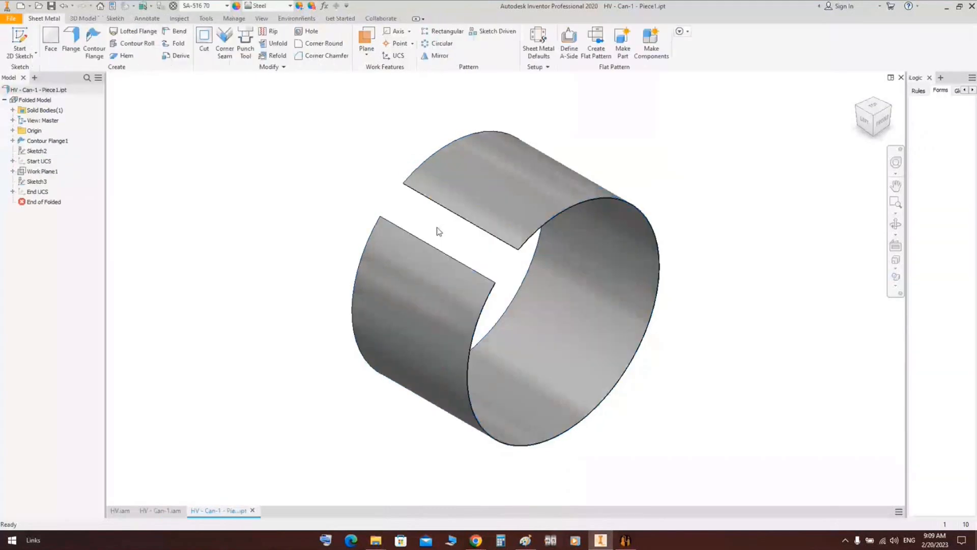
left_click(596, 41)
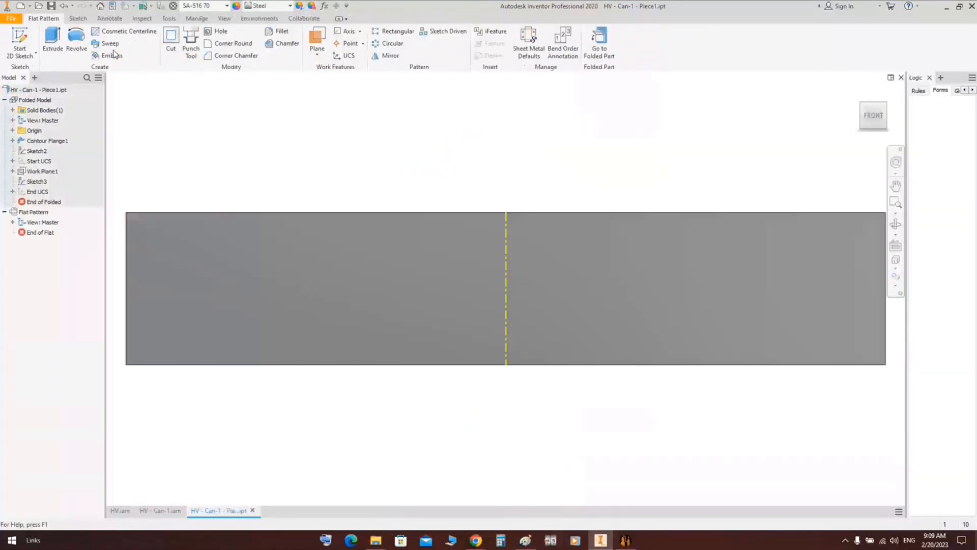
Measure the long horizontal edge of Piece1's flat pattern.
left_click(142, 18)
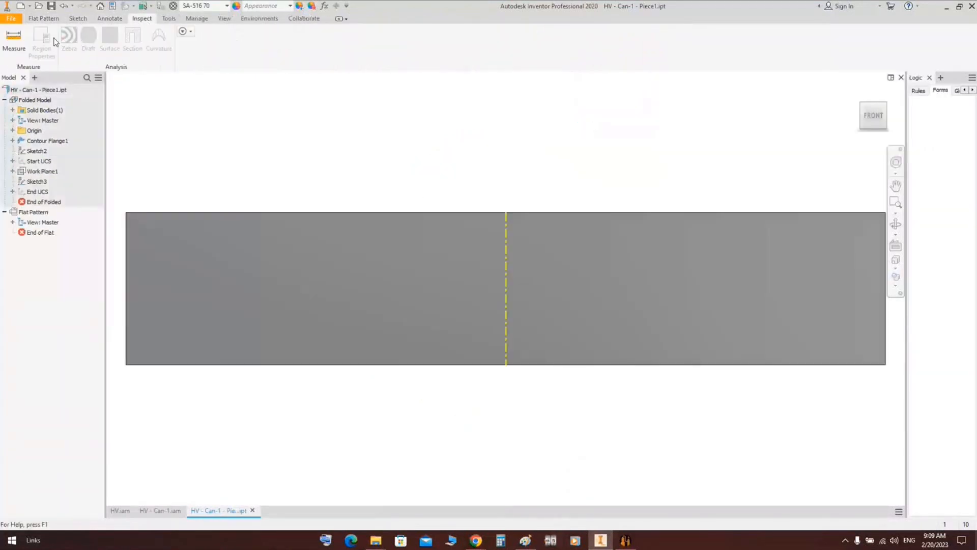
left_click(13, 40)
left_click(251, 213)
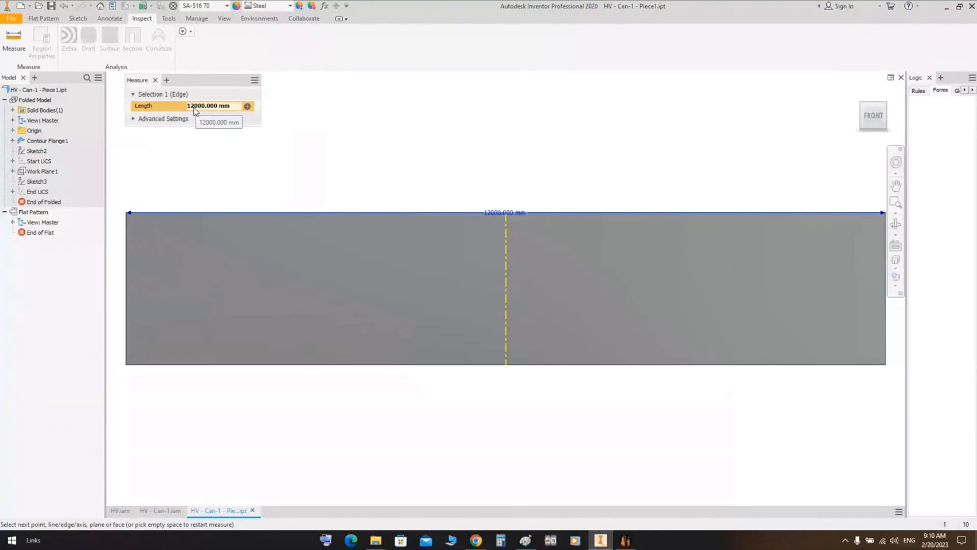
left_click(156, 80)
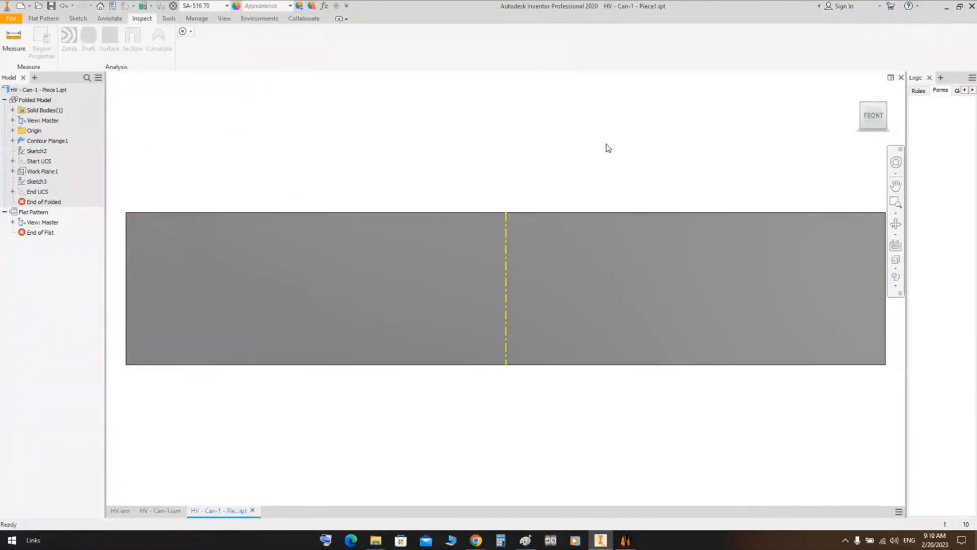
Return Piece1 to its folded model, close the part and the Can-1 assembly, and show HV from the front.
right_click(606, 144)
double_click(31, 101)
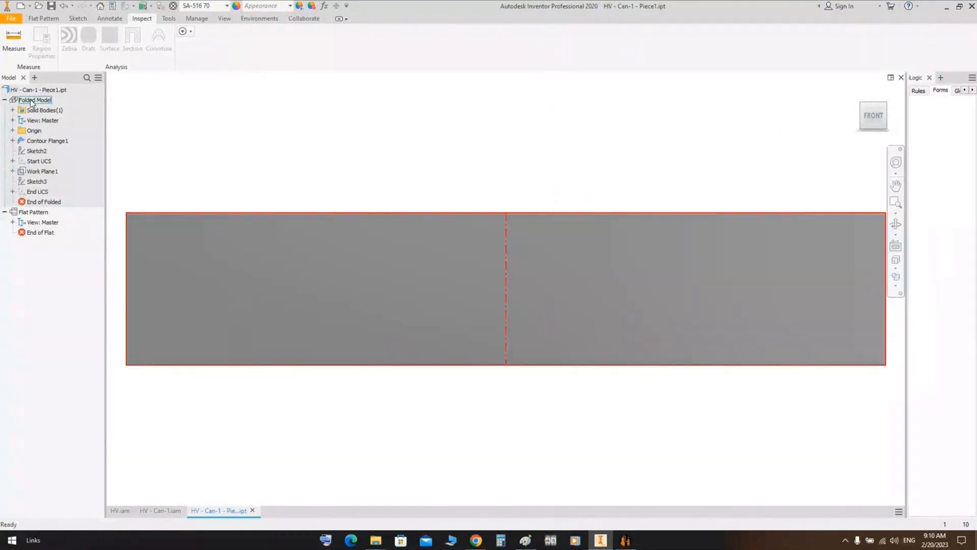
left_click(902, 79)
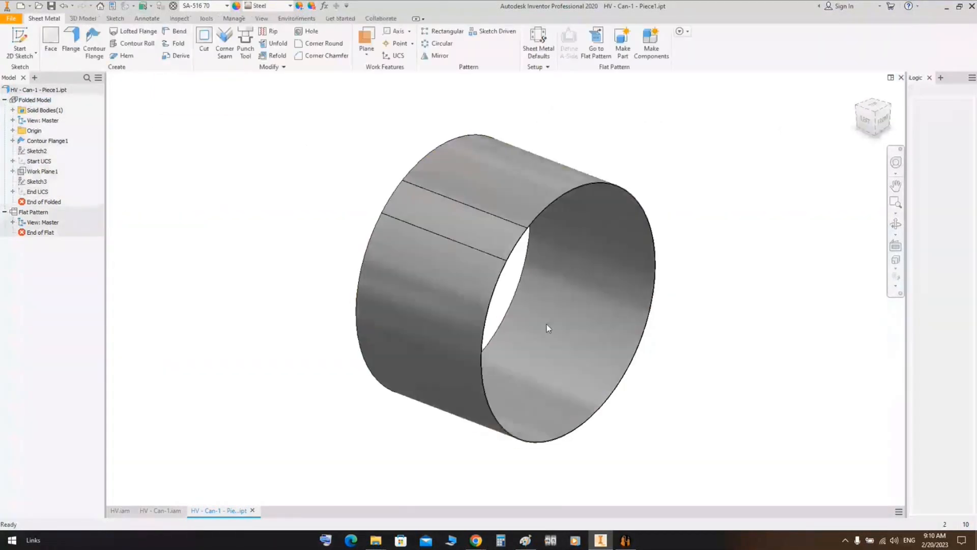
left_click(901, 79)
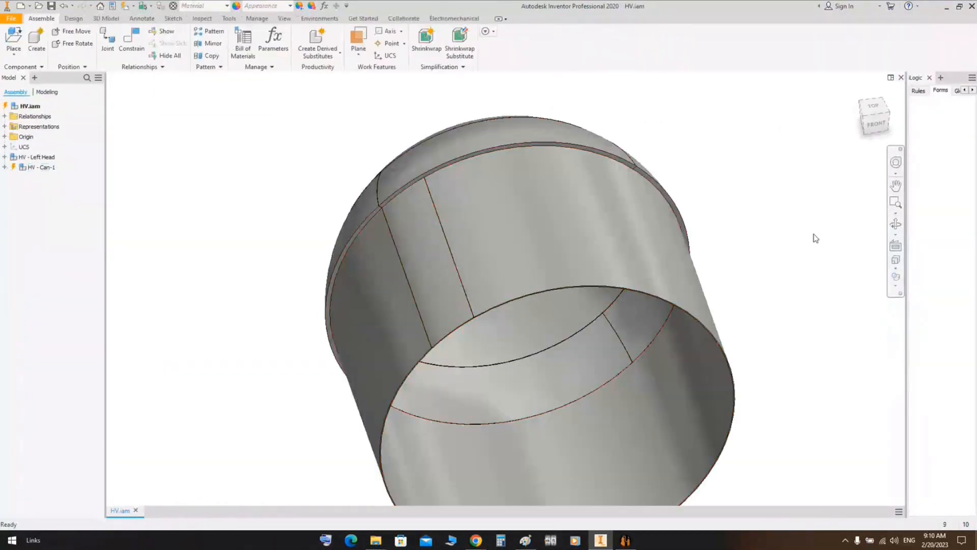
left_click(876, 125)
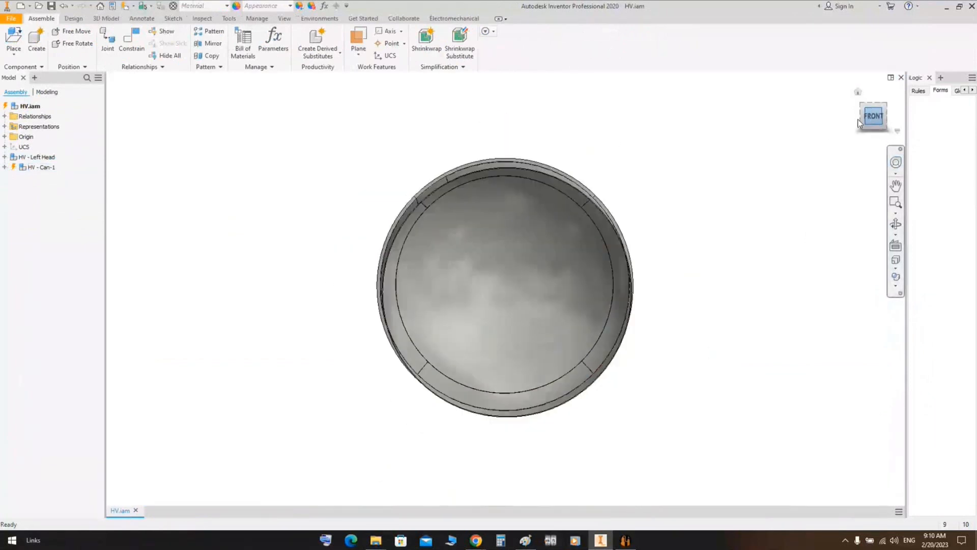
Switch to Static Equipment Generator and reset the changes, confirming the data reset.
left_click(626, 540)
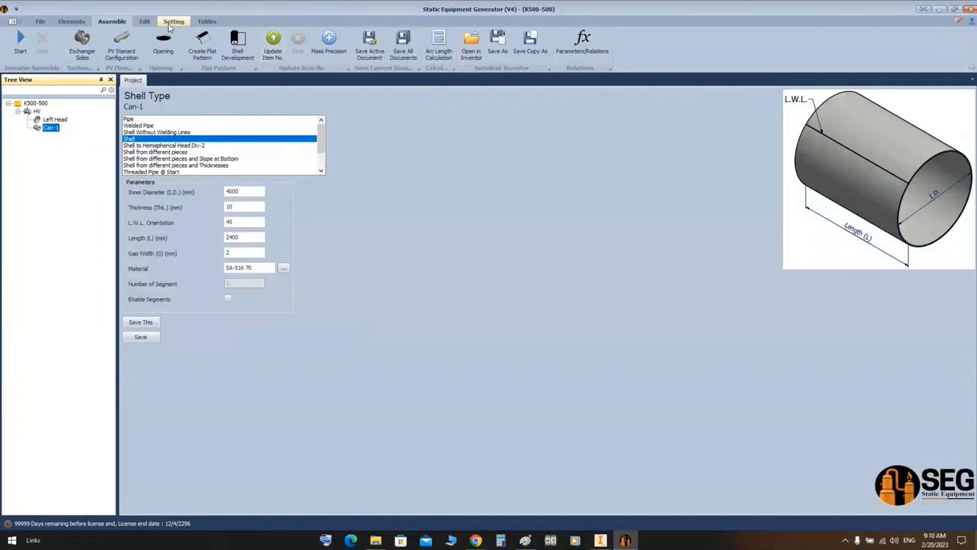
left_click(144, 22)
left_click(118, 46)
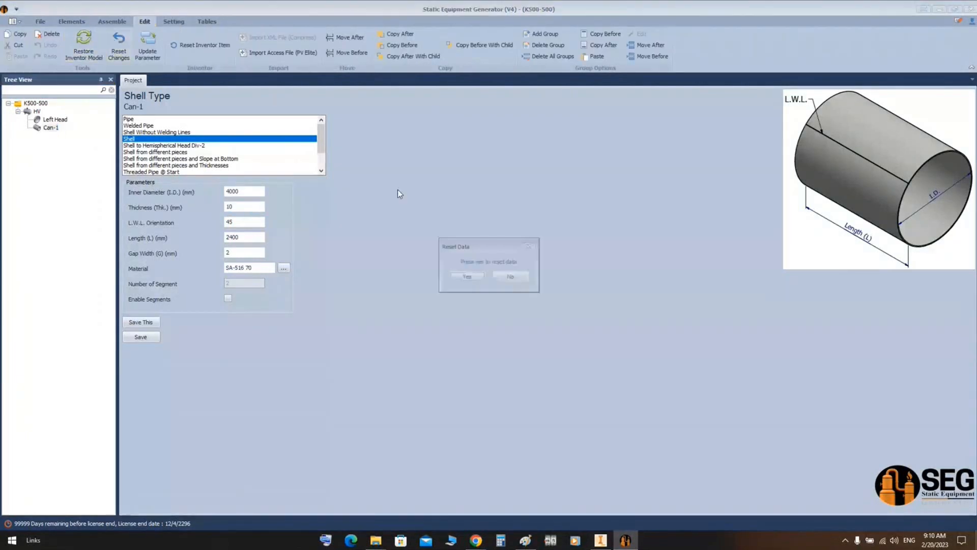
left_click(466, 277)
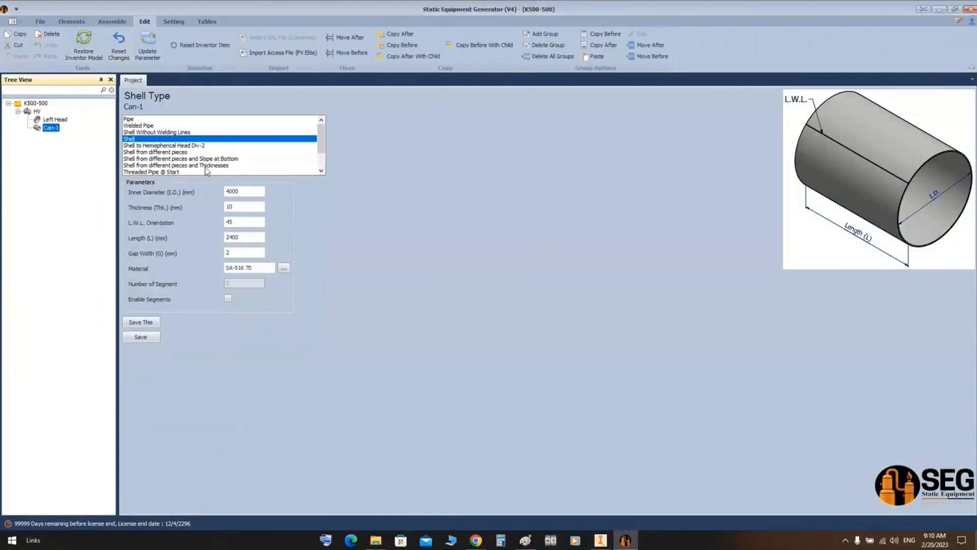
Choose the shell type Shell to Hemispherical Head Div-2 for Can-1 and examine its thickness and head thickness parameters.
left_click(149, 146)
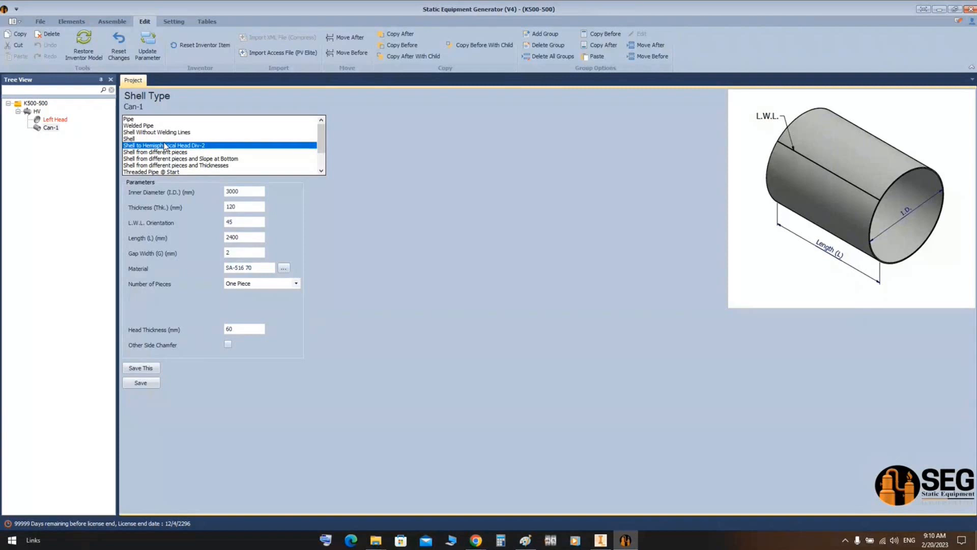
left_click(232, 206)
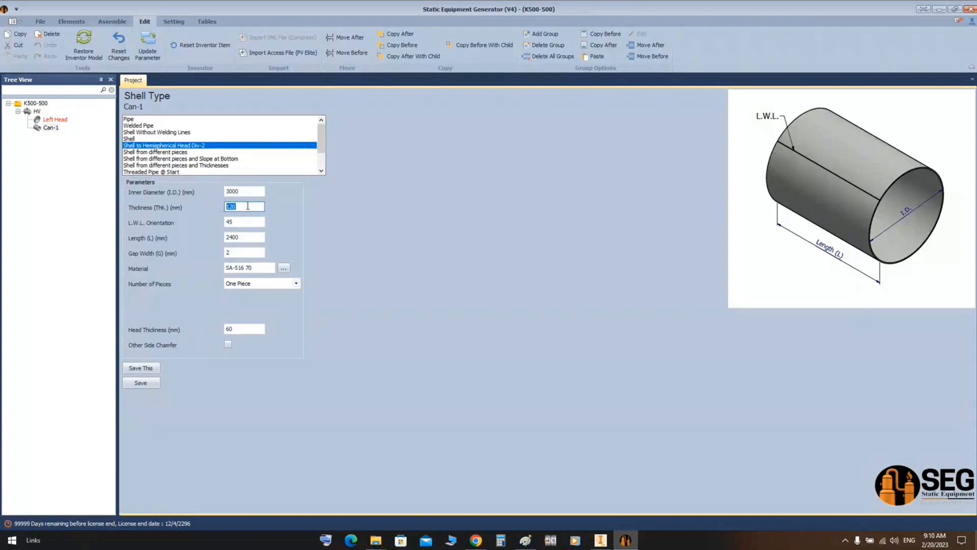
left_click(242, 328)
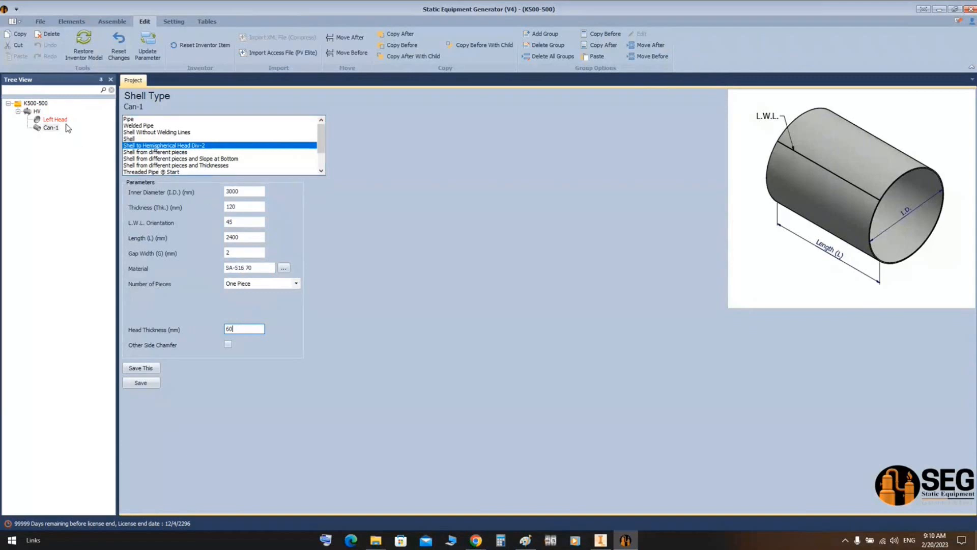
Choose the shell type Shell from different pieces and examine its shell courses, sorting them by length and by name.
left_click(147, 153)
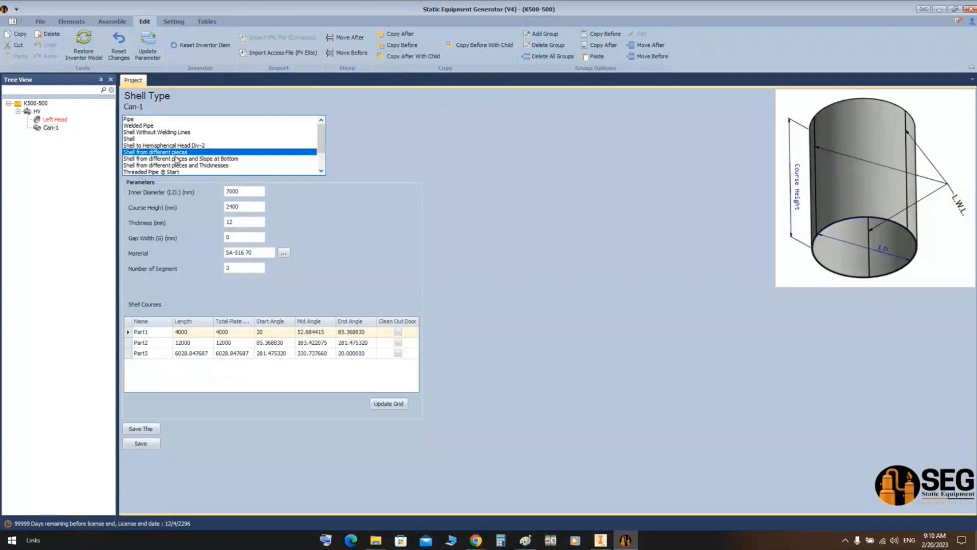
left_click(195, 343)
left_click(201, 353)
left_click(204, 342)
left_click(196, 321)
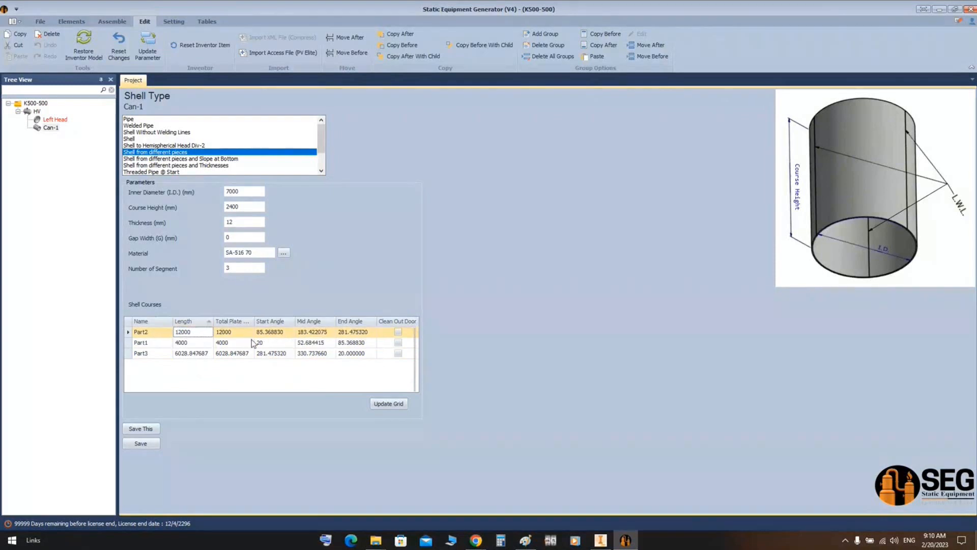
left_click(201, 343)
key("Return")
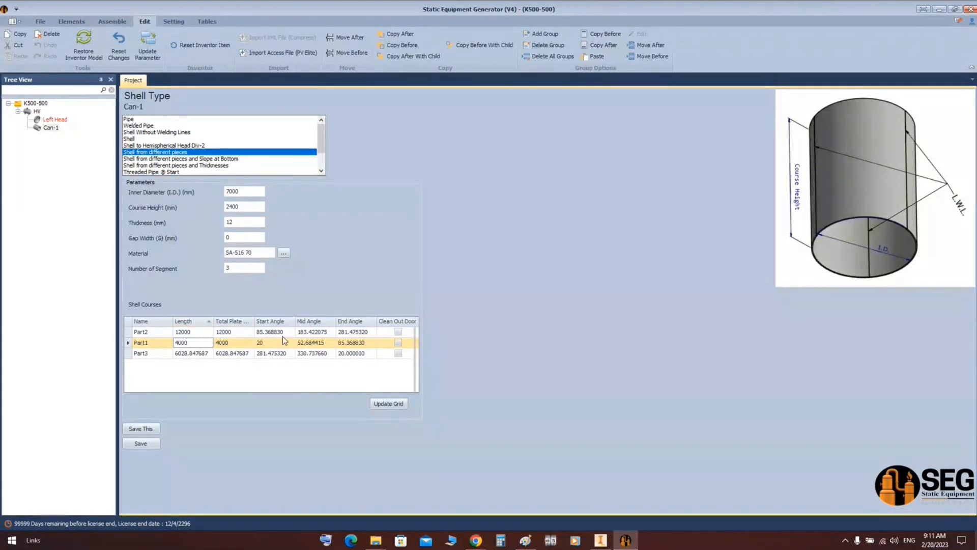
left_click(148, 321)
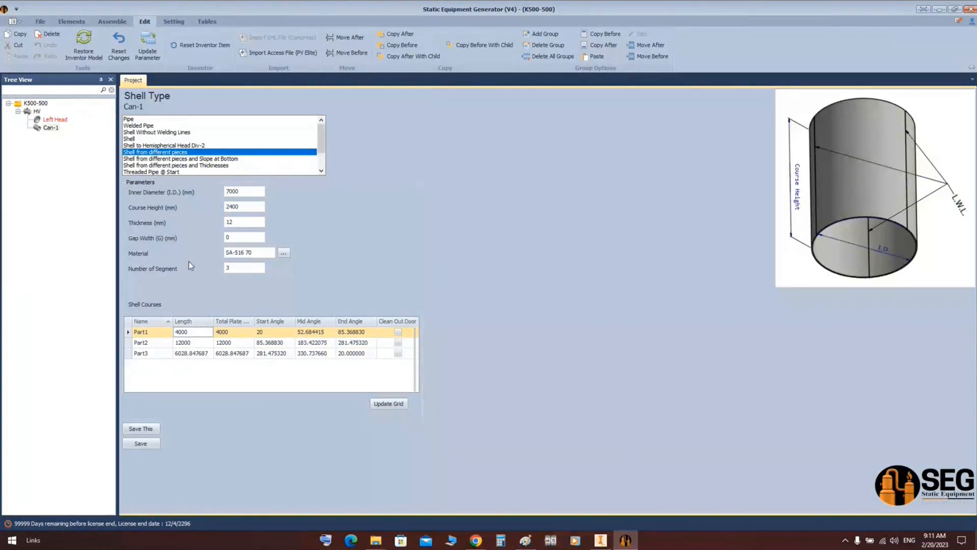
Choose the shell type Shell from different pieces and Slope at Bottom, and browse the remaining shell types.
left_click(219, 160)
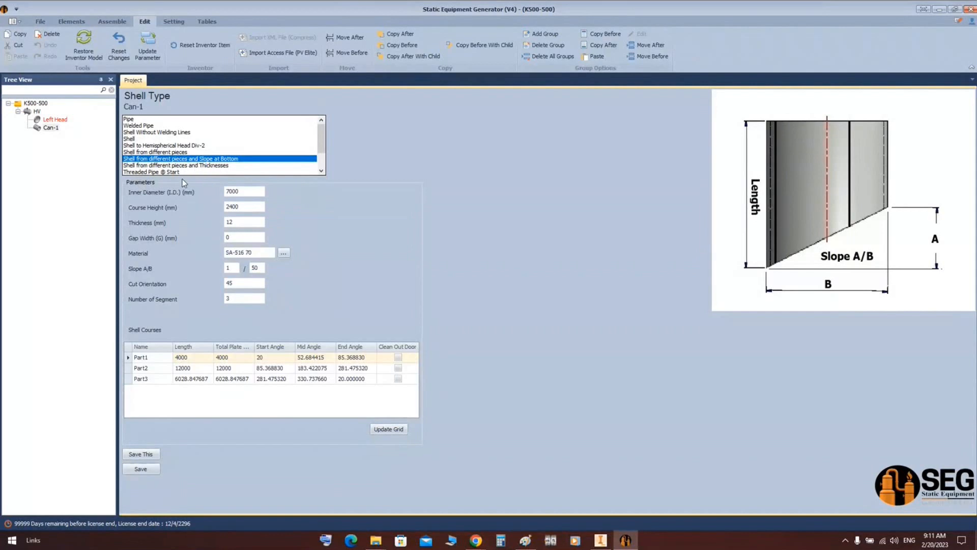
left_click(199, 166)
scroll(168, 157, "down", 1)
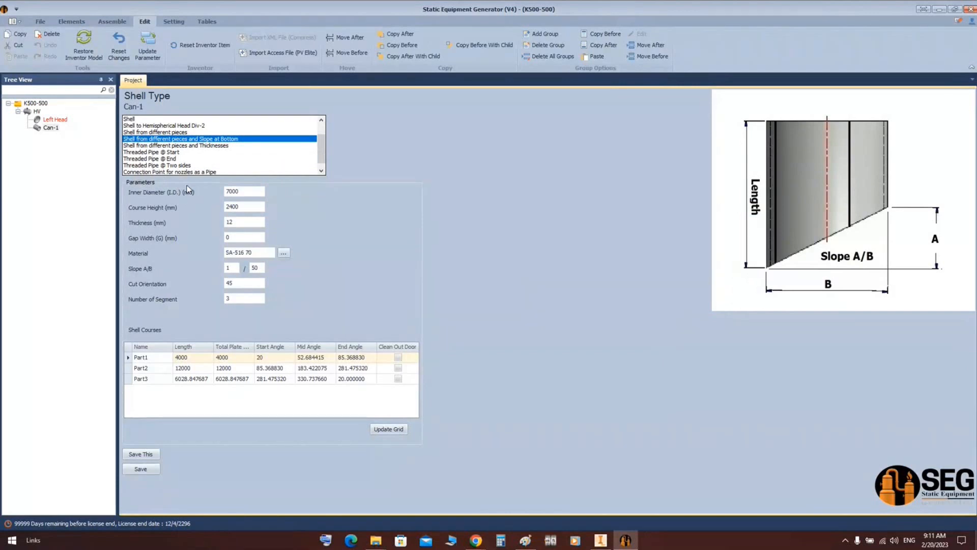
Choose the shell type Shell to Hemispherical Head Div-2 for Can-1 and set its inner diameter to 400 mm and thickness to 118 mm.
left_click(46, 128)
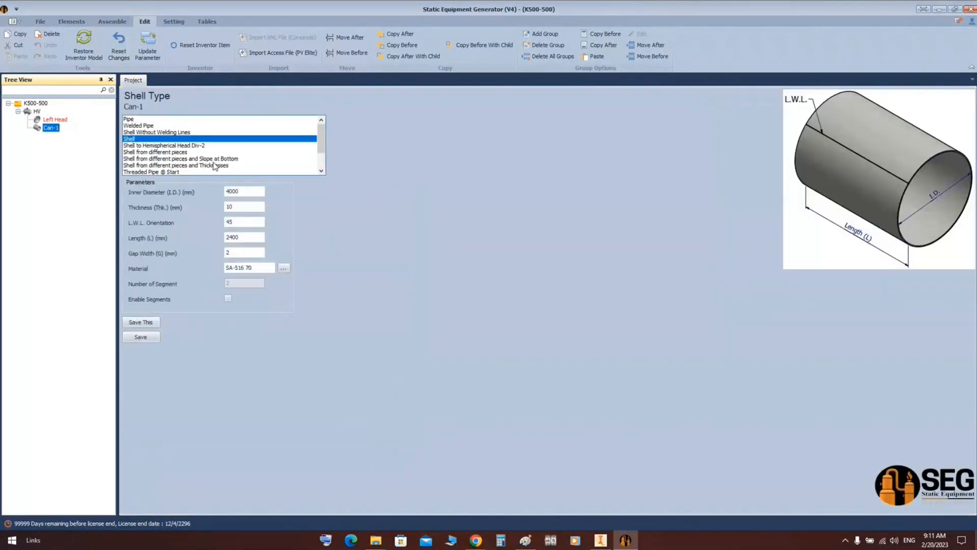
left_click(167, 145)
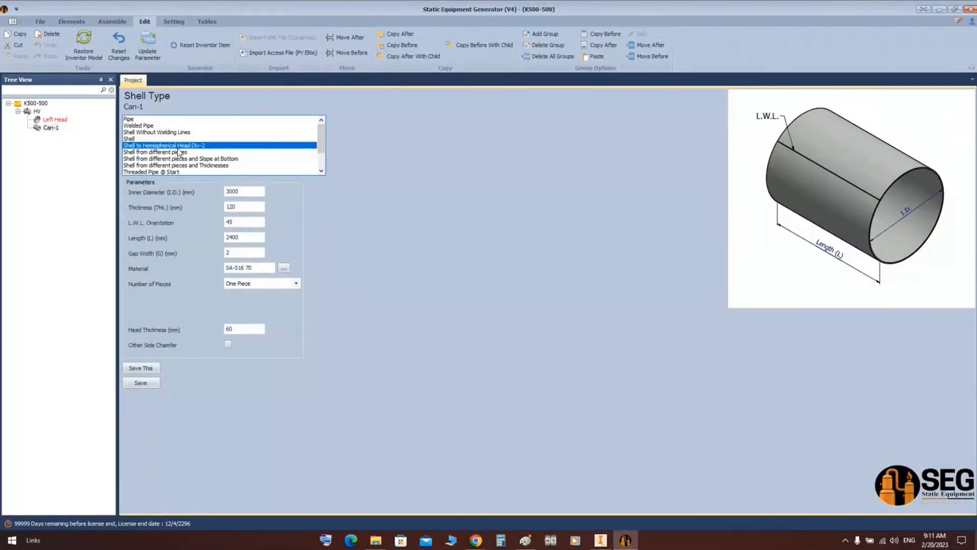
left_click_drag(246, 192, 182, 188)
type("400")
key("Tab")
type("118")
key("Tab")
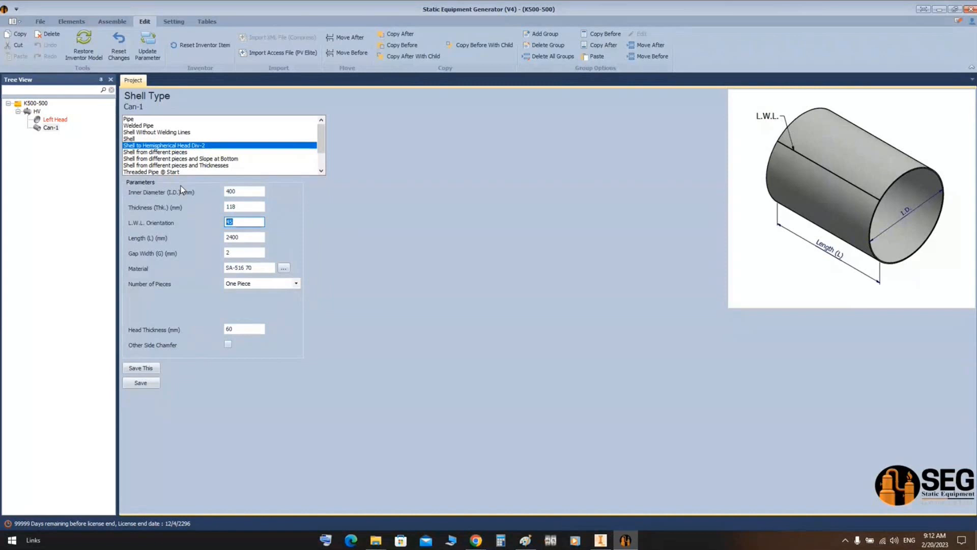
Set Can-1's L.W.L. orientation to 60 and its length to 1492 mm.
type("60")
key("Tab")
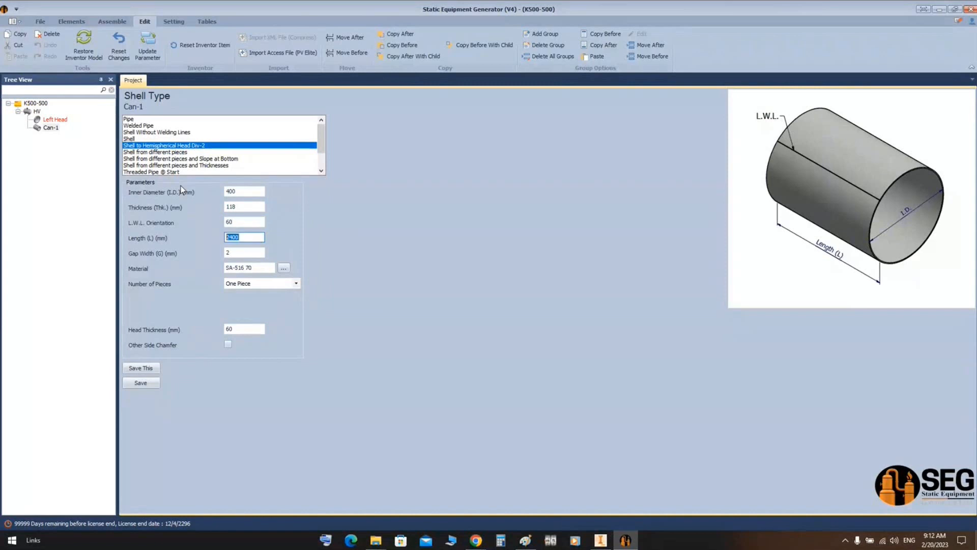
type("1492")
key("Tab")
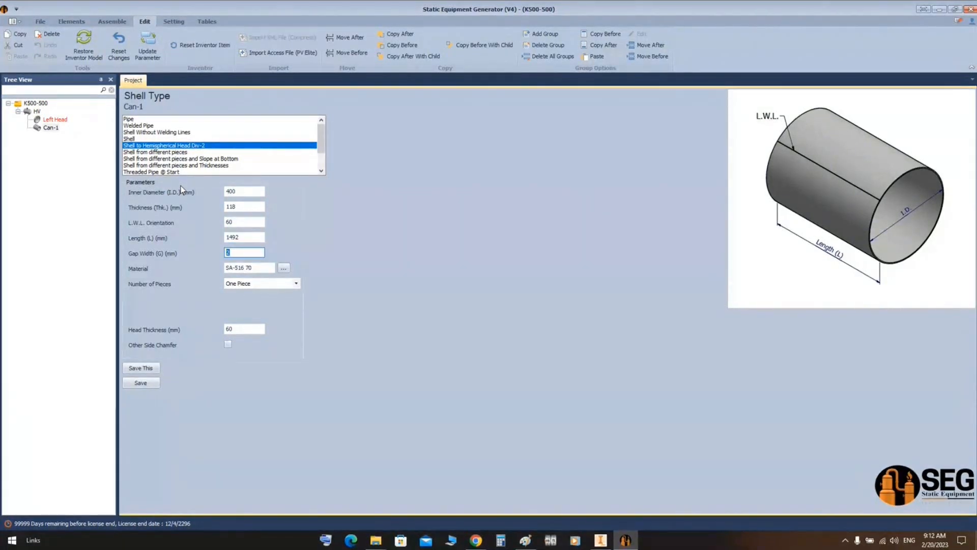
key("Tab")
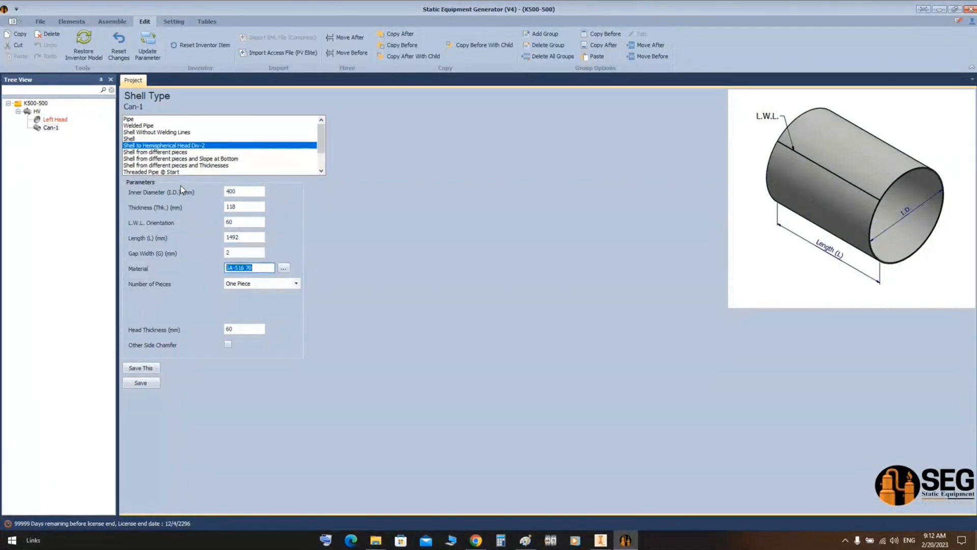
Make Can-1 from More Than One Pieces with 2 segments and save the shell.
left_click(270, 285)
left_click(252, 300)
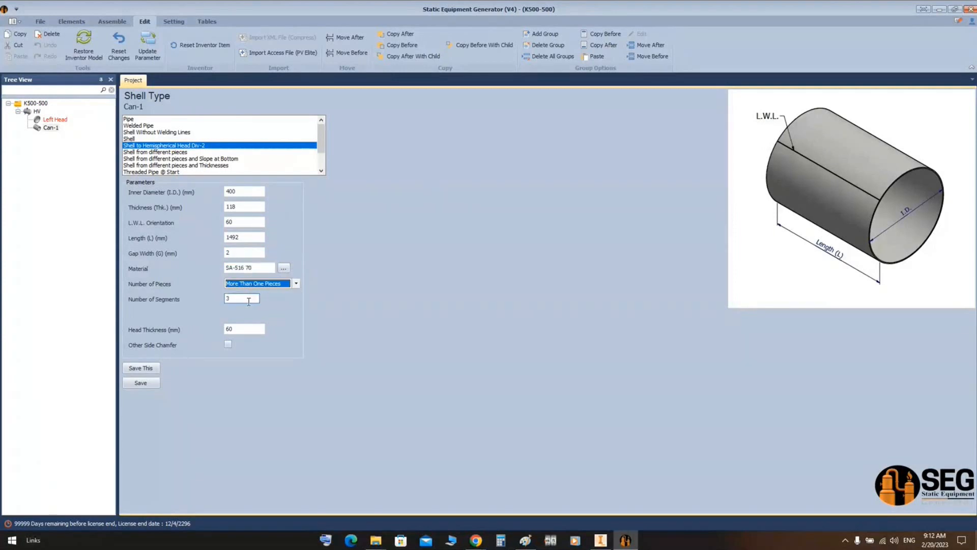
left_click(249, 301)
type("2")
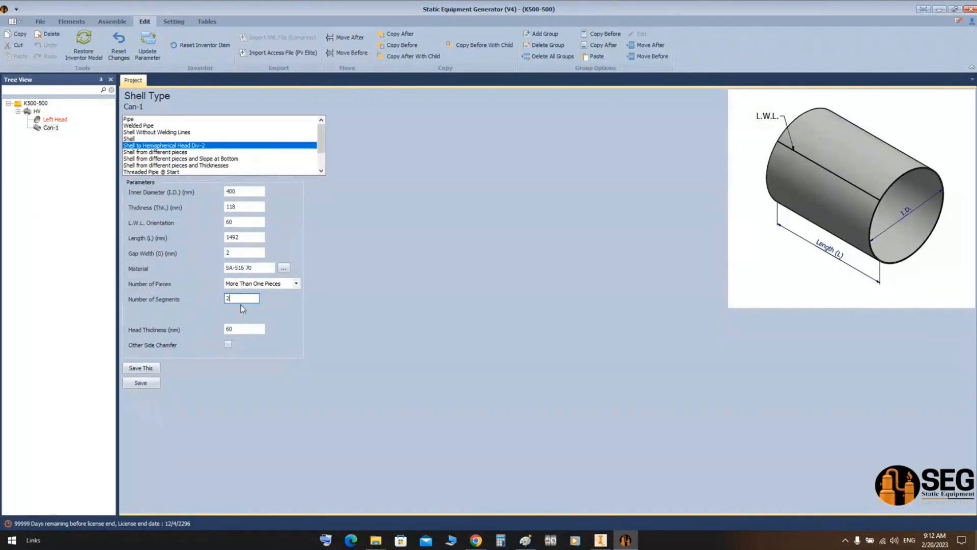
double_click(243, 328)
left_click(141, 385)
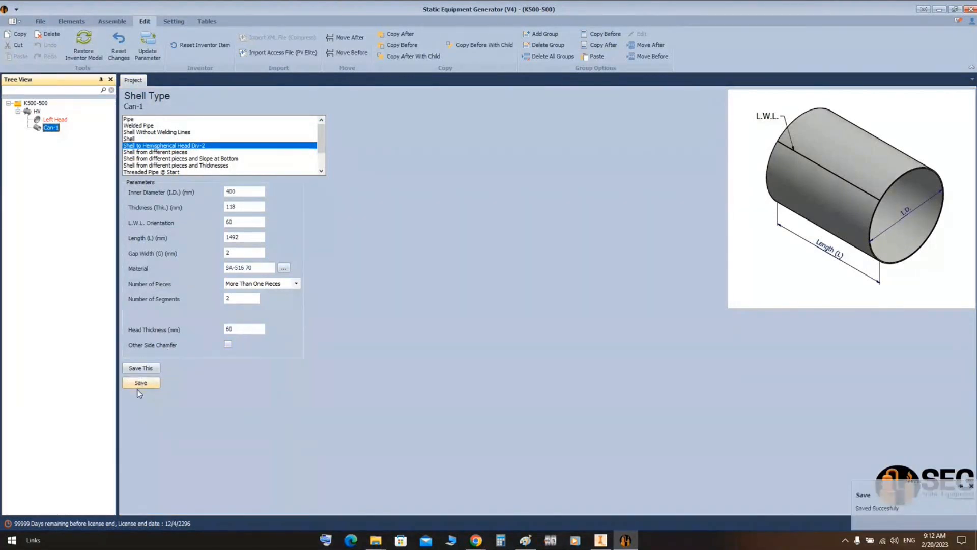
Add a new shell element named Can-2 to the HV vessel.
left_click(37, 112)
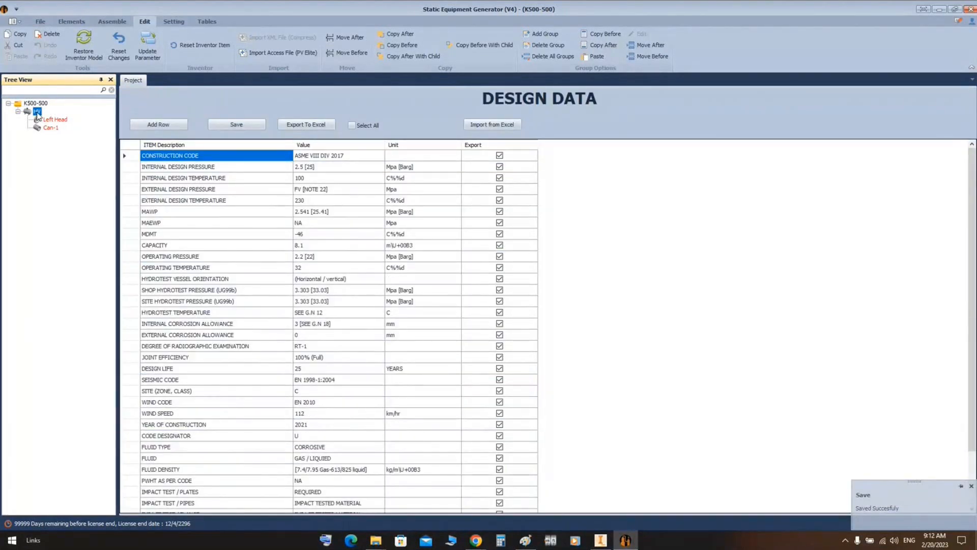
left_click(73, 22)
left_click(50, 40)
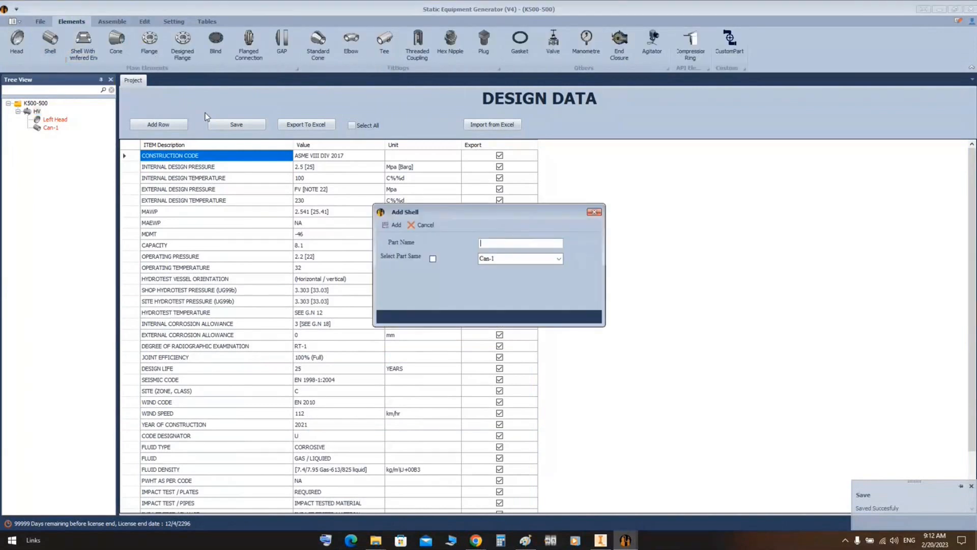
type("Can-2")
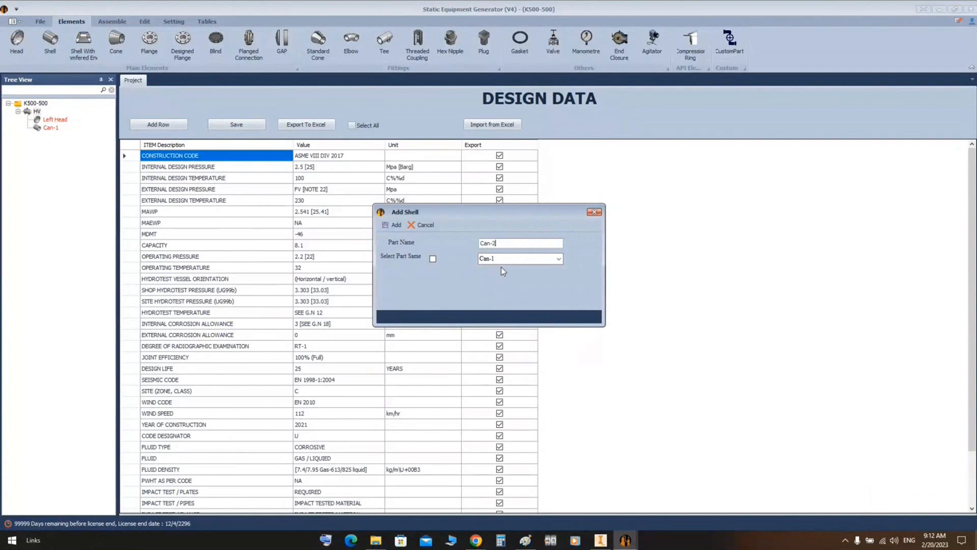
left_click(396, 225)
Choose the shell type Shell for Can-2 and set its inner diameter to 4000 mm and thickness to 118 mm.
left_click(52, 136)
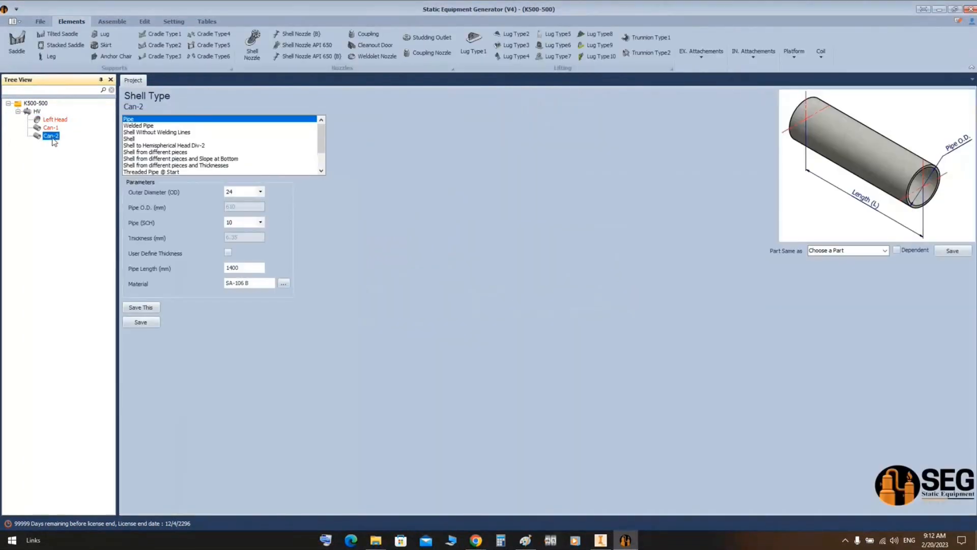
left_click(142, 139)
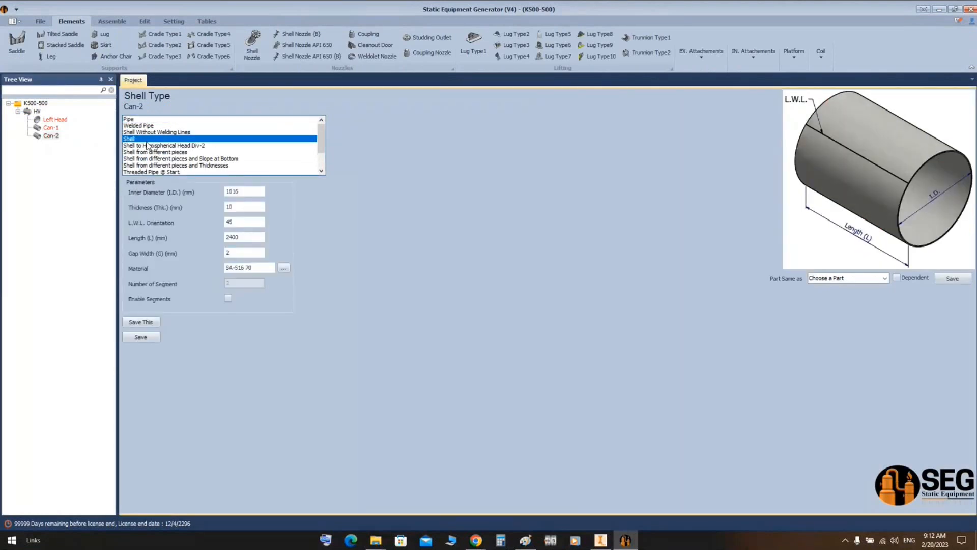
left_click(253, 192)
left_click_drag(253, 191, 156, 195)
type("4000")
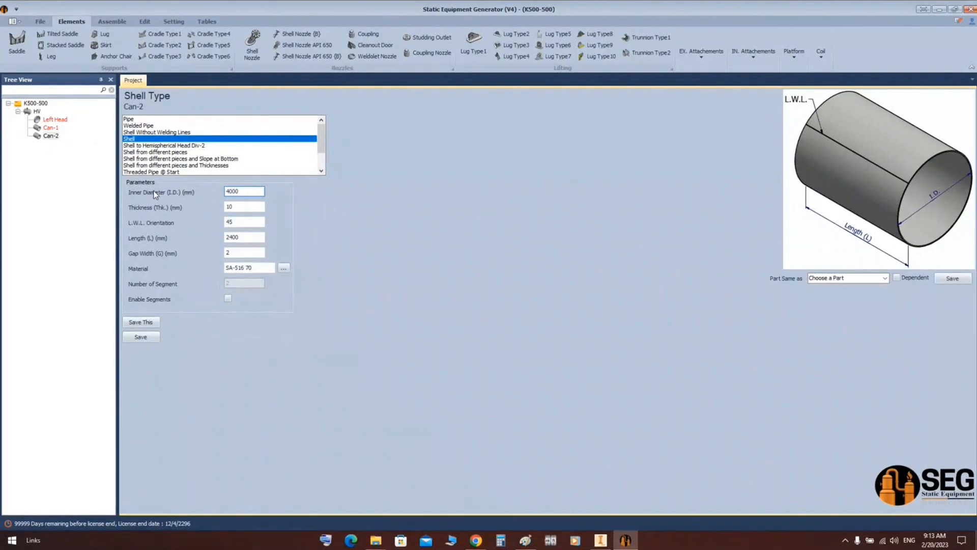
key("Tab")
type("118")
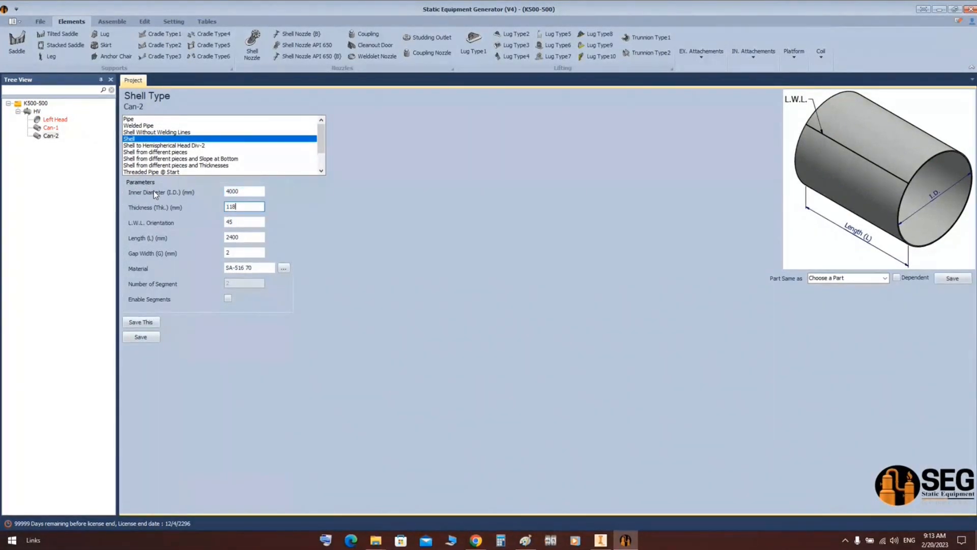
key("Tab")
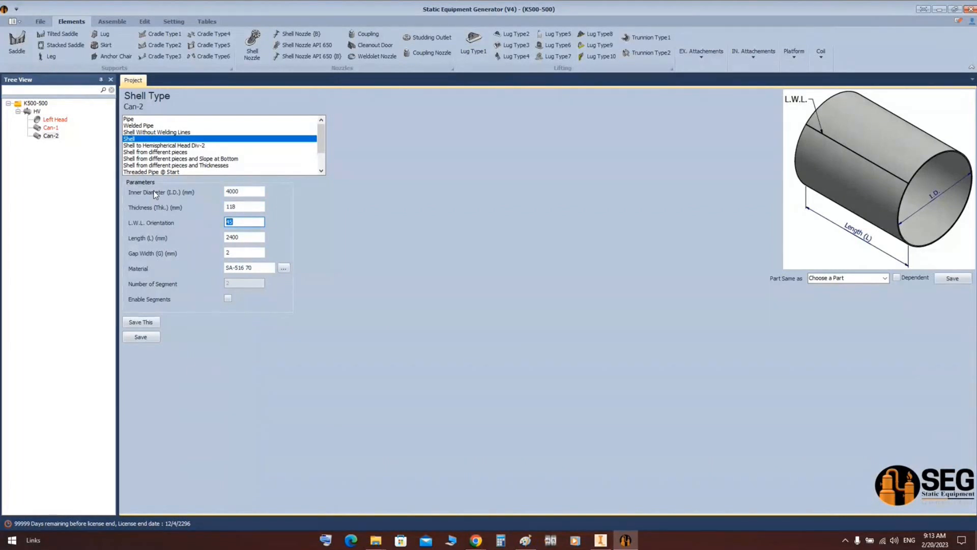
Set Can-2's L.W.L. orientation to 80 and its length to 2100 mm.
type("60")
left_click(240, 238)
left_click_drag(239, 237, 204, 239)
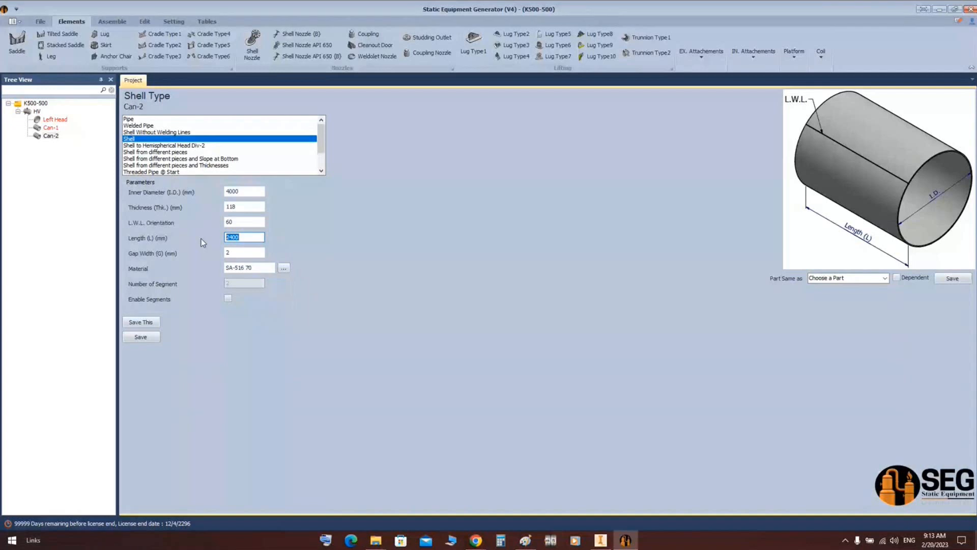
key("shift+Tab")
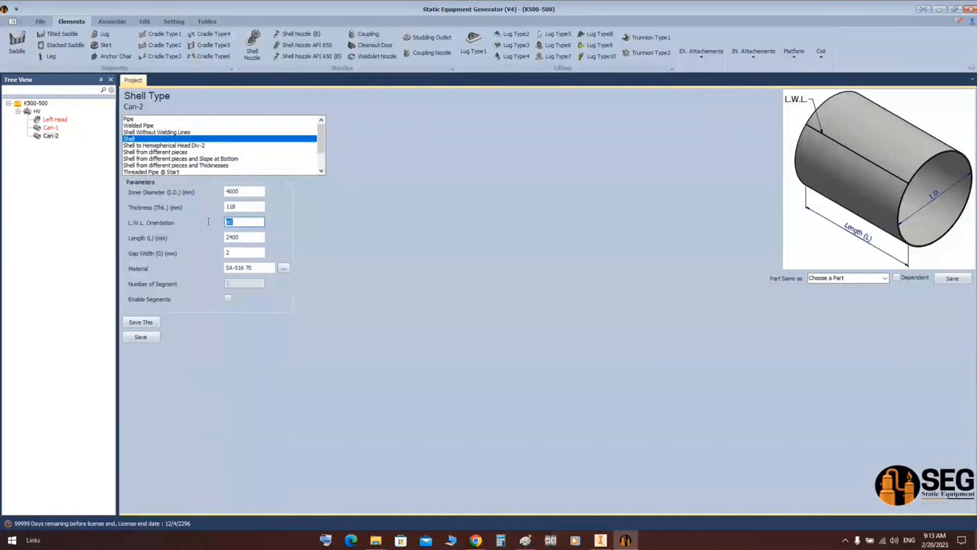
type("80")
key("Tab")
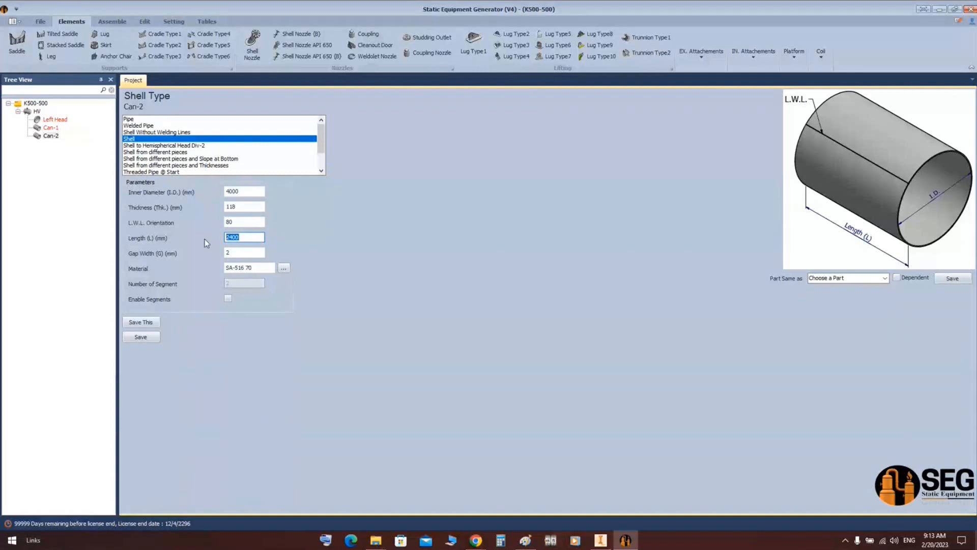
type("2100")
Enable segments for Can-2 with 2 segments and save the shell.
left_click(229, 298)
left_click(229, 284)
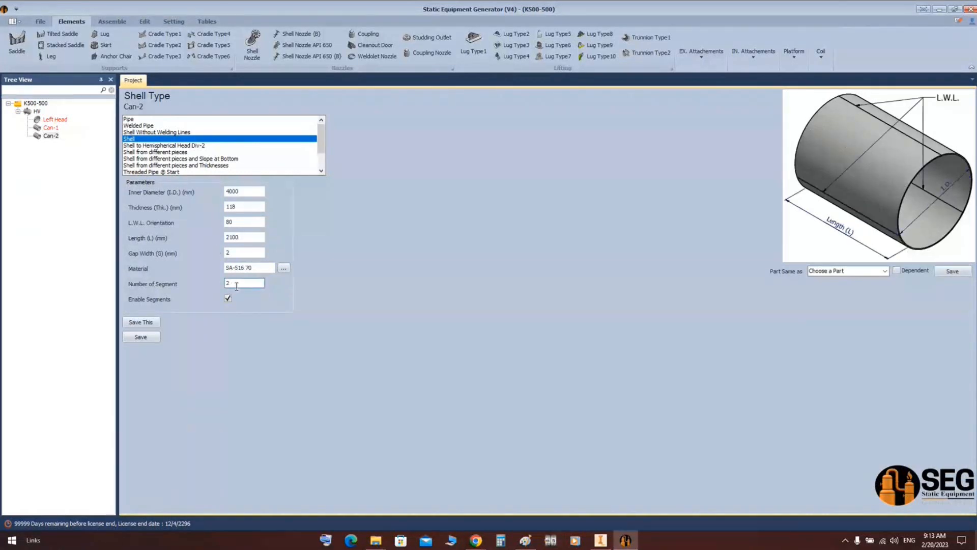
left_click(140, 337)
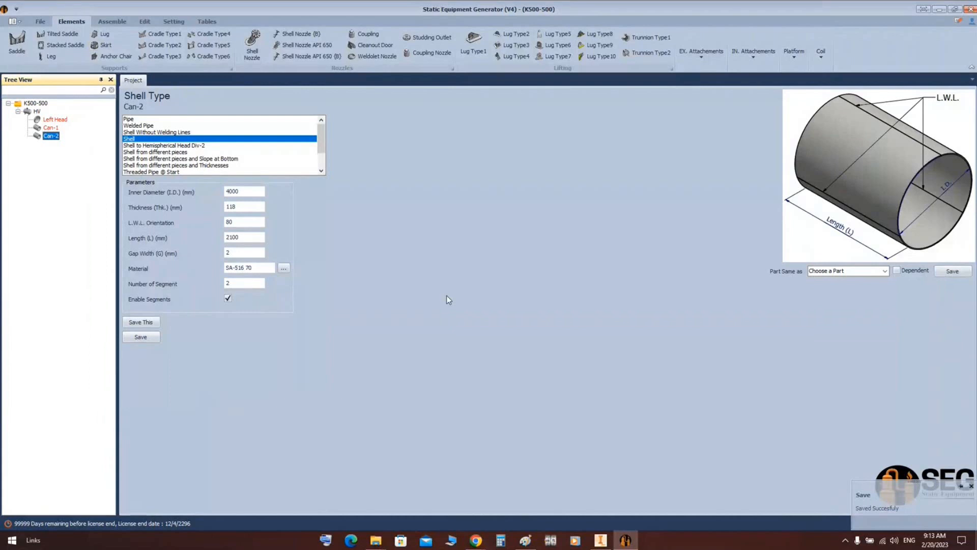
Set Can-1's inner diameter to 4000 mm and save the shell.
left_click(51, 127)
left_click(245, 192)
type("000")
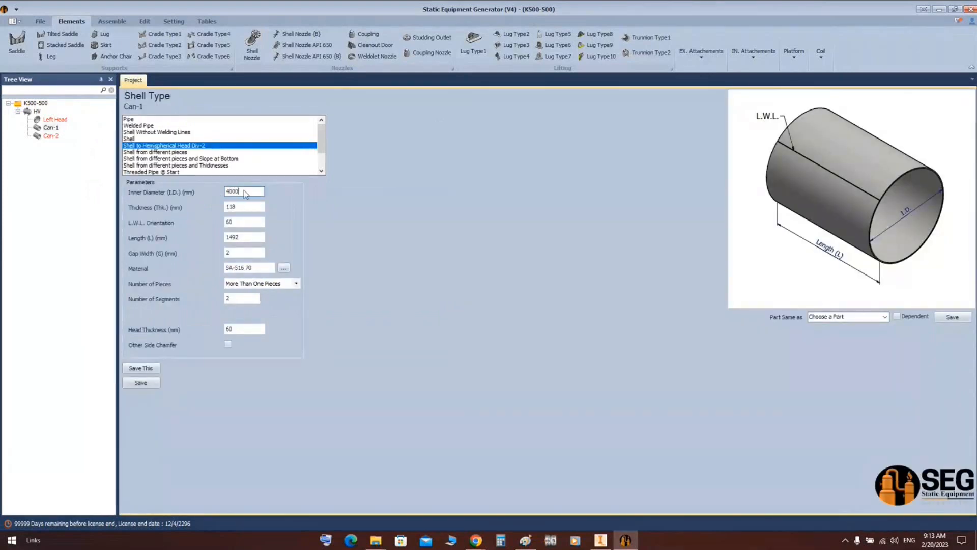
left_click(143, 384)
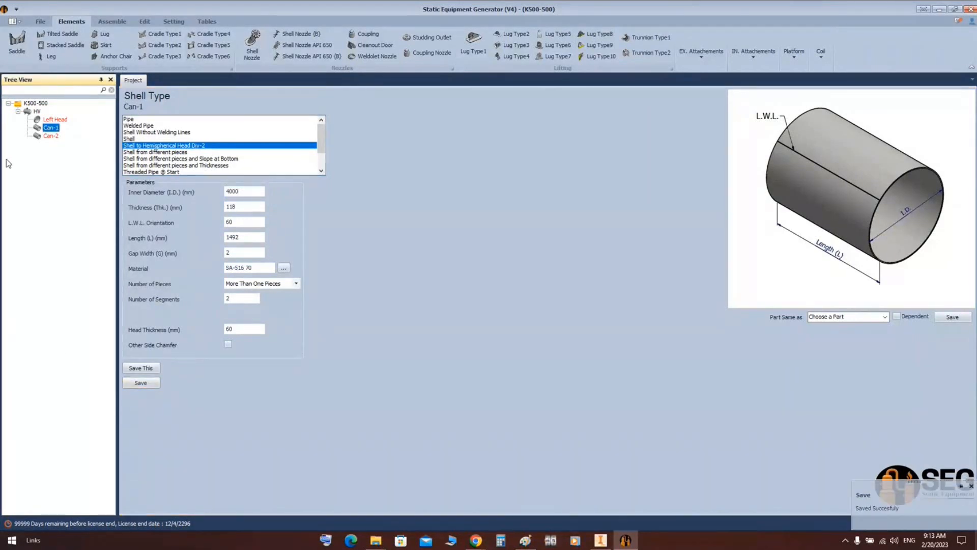
Add a new shell element named Can-3 to the HV vessel.
left_click(38, 111)
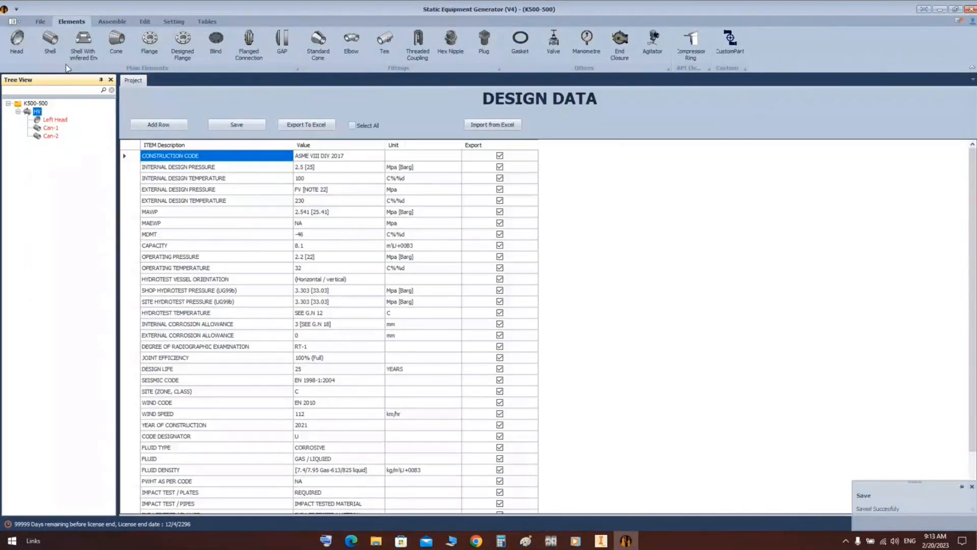
left_click(55, 43)
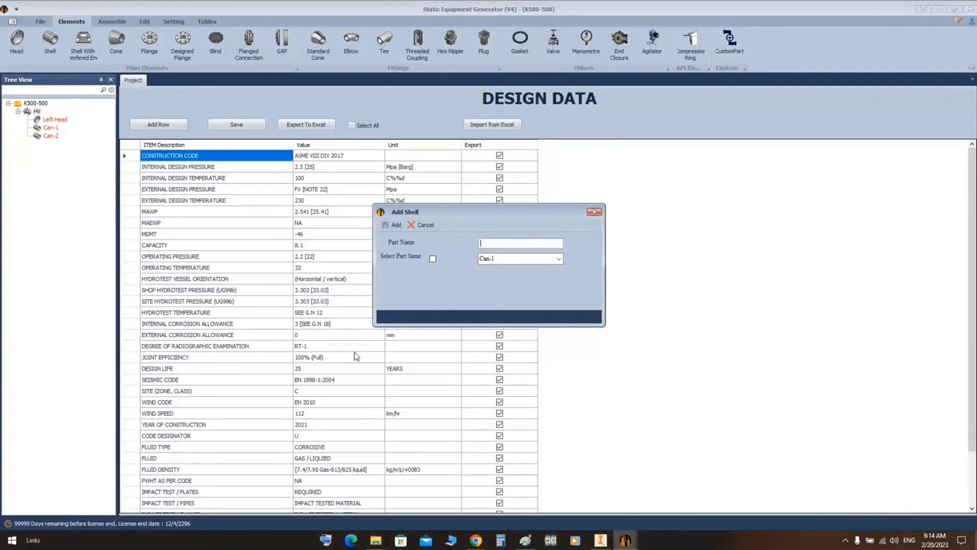
type("Can-3")
left_click(393, 224)
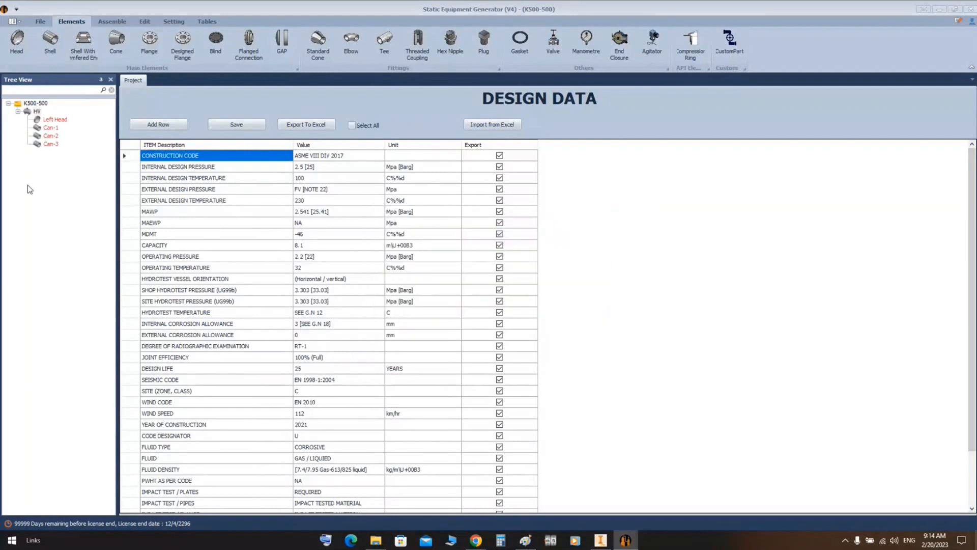
Choose Shell from different pieces for Can-3 and set its inner diameter to 4000 mm and course height to 2200 mm.
left_click(51, 144)
double_click(38, 145)
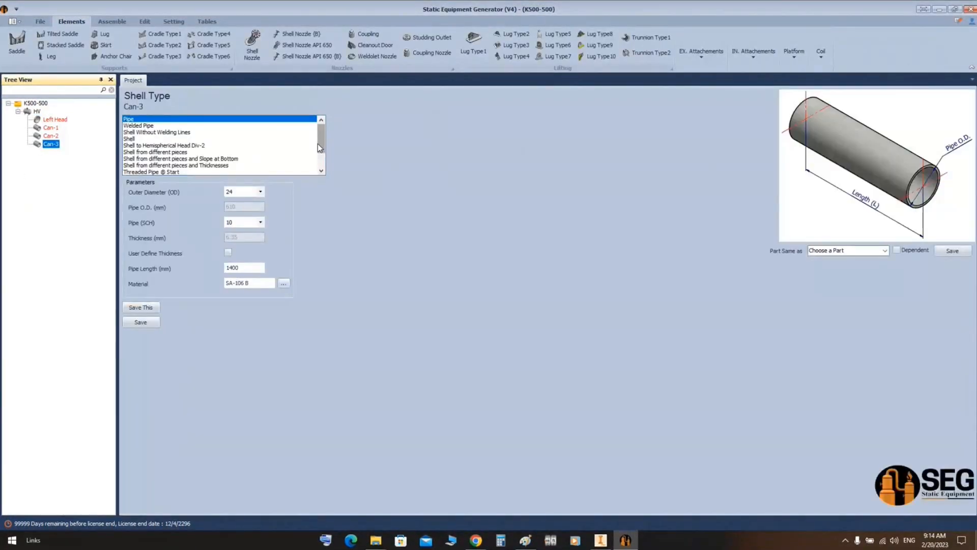
left_click(154, 153)
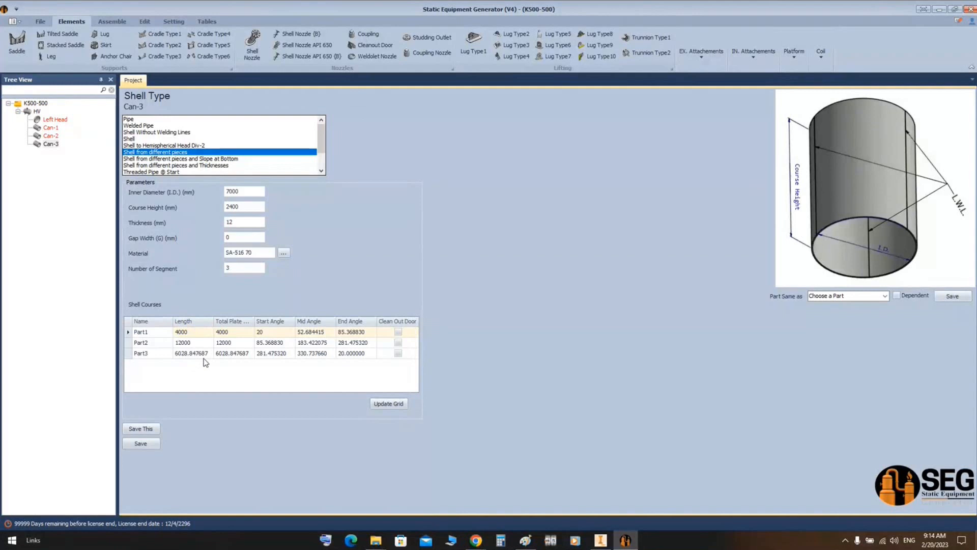
left_click_drag(239, 192, 218, 191)
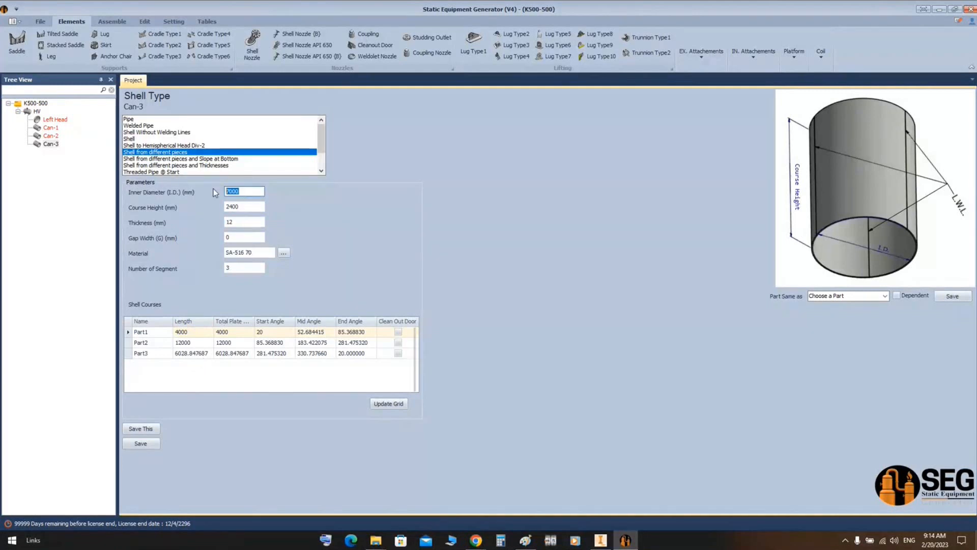
type("4000")
key("Tab")
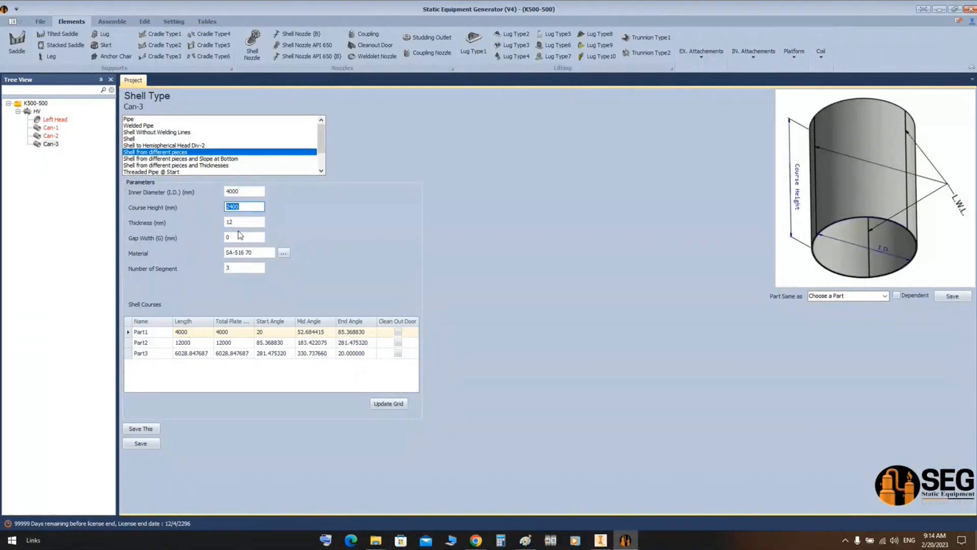
type("2200")
key("Tab")
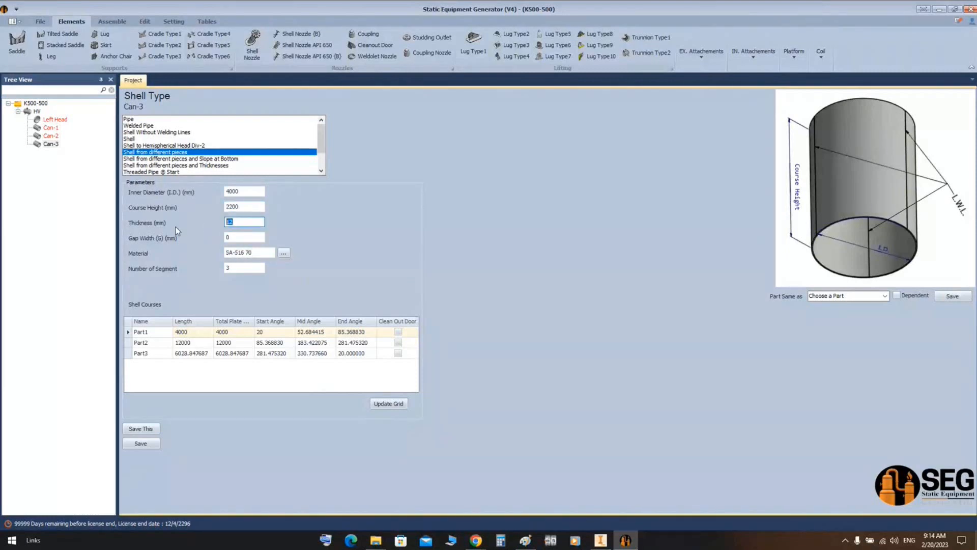
Set Can-3's thickness to 118 mm and gap width to 2 mm.
type("118")
left_click(240, 238)
left_click_drag(240, 237, 189, 240)
type("2")
left_click_drag(243, 267, 172, 269)
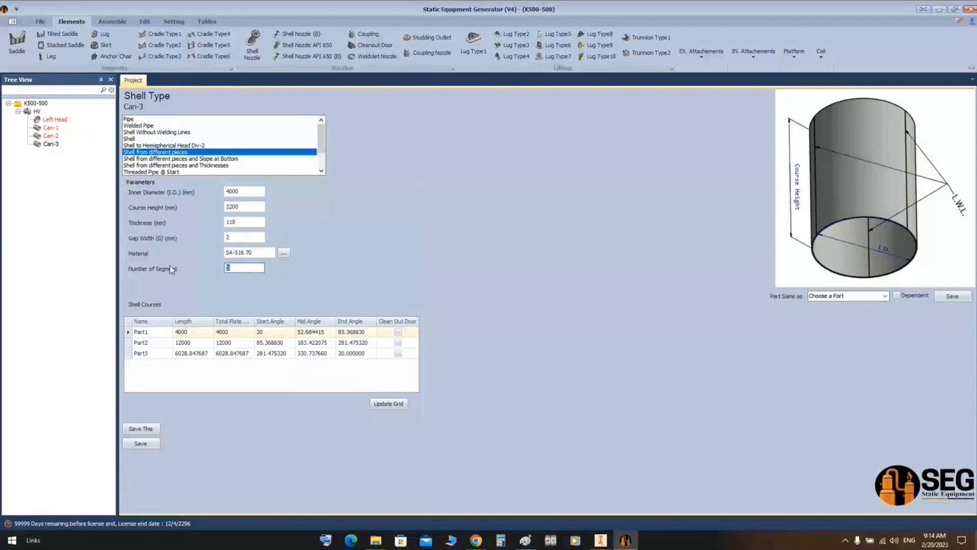
Set Can-3's Part1 length to 7000 with start angle 60 and Part2 length to 4000, and update the shell course grid.
left_click(192, 333)
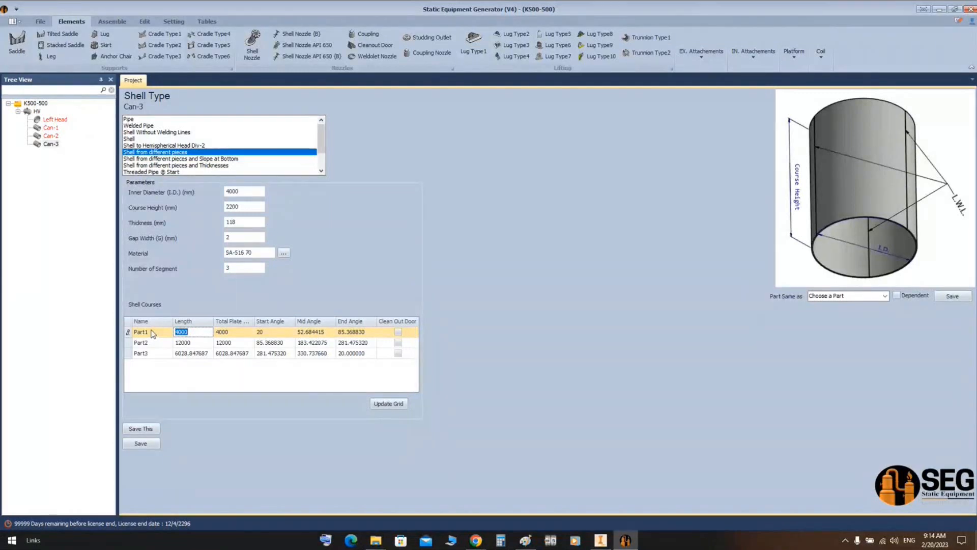
type("700")
left_click(190, 343)
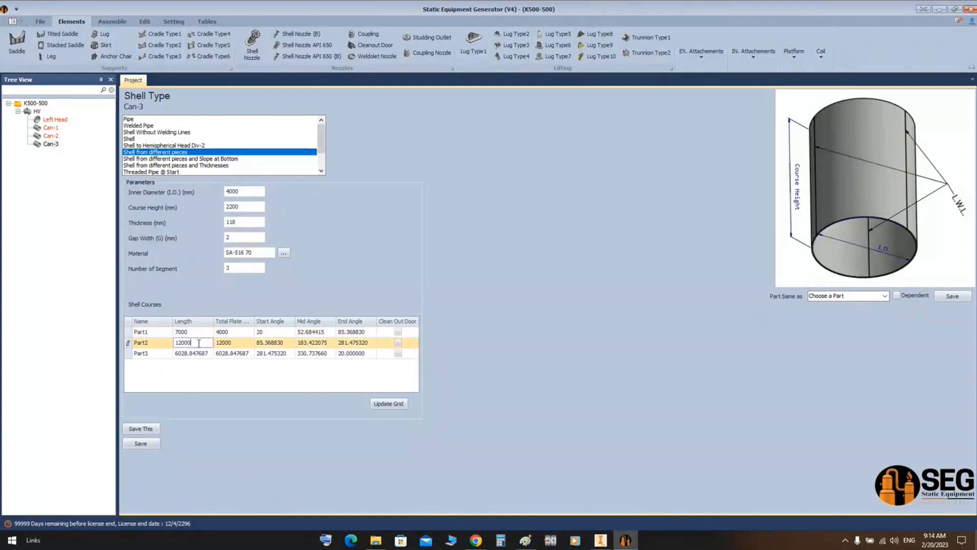
type("400")
left_click(267, 333)
left_click_drag(262, 331, 248, 332)
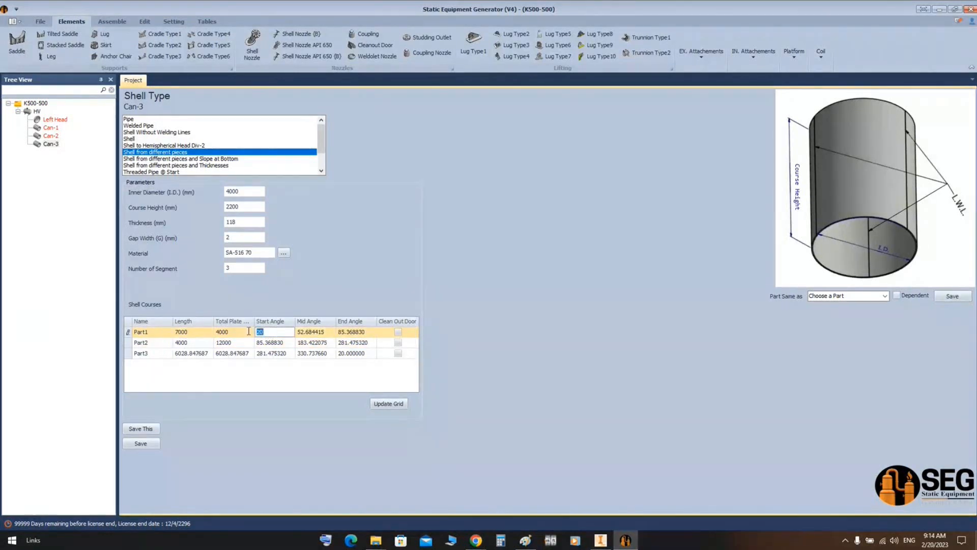
type("60")
left_click(394, 405)
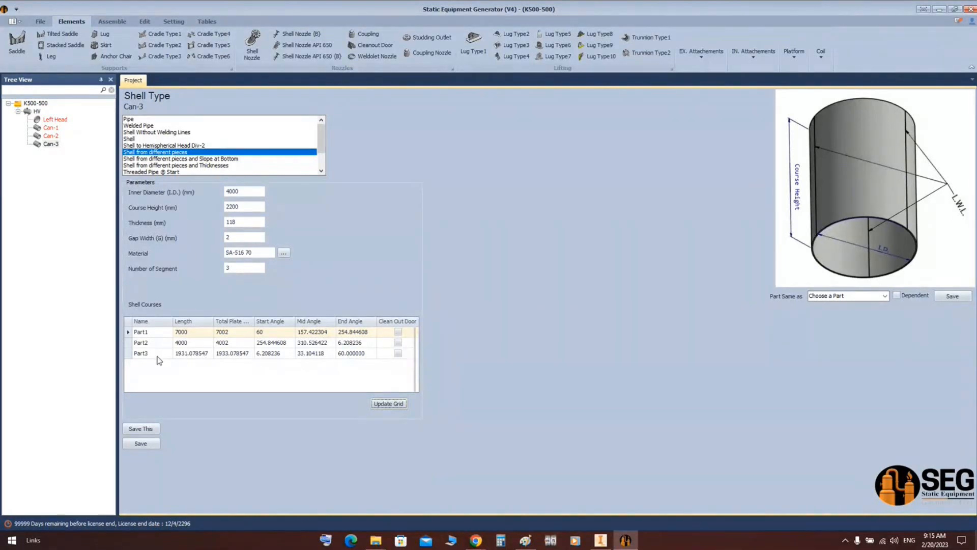
Set Can-3's number of segments to 2 and Part1's length to 6500, updating the shell course grid.
double_click(239, 268)
type("2")
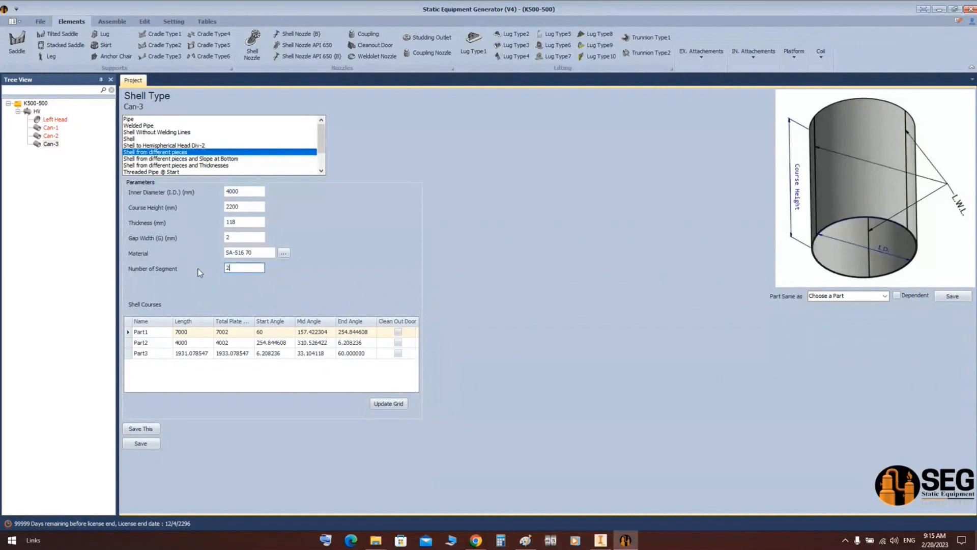
left_click(388, 403)
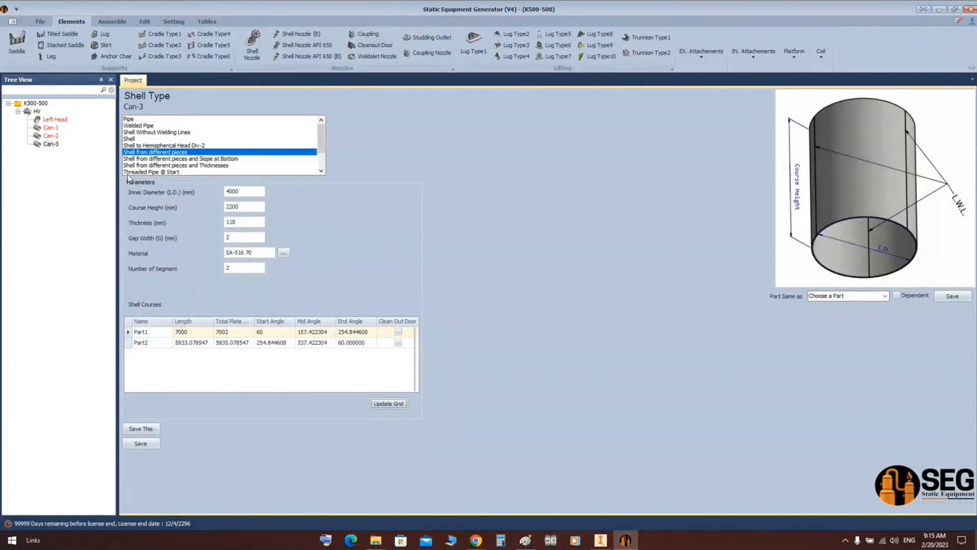
left_click(196, 333)
left_click(196, 332)
type("6500")
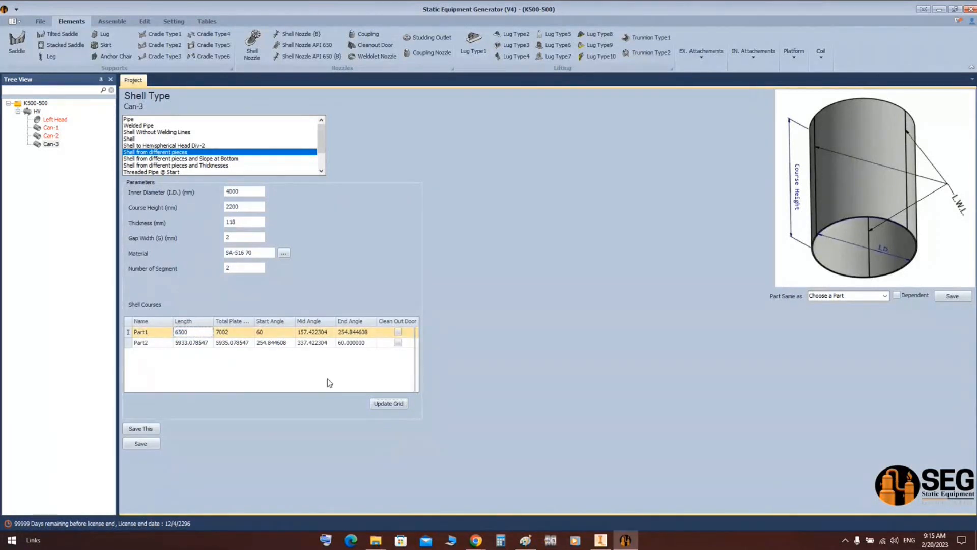
left_click(380, 405)
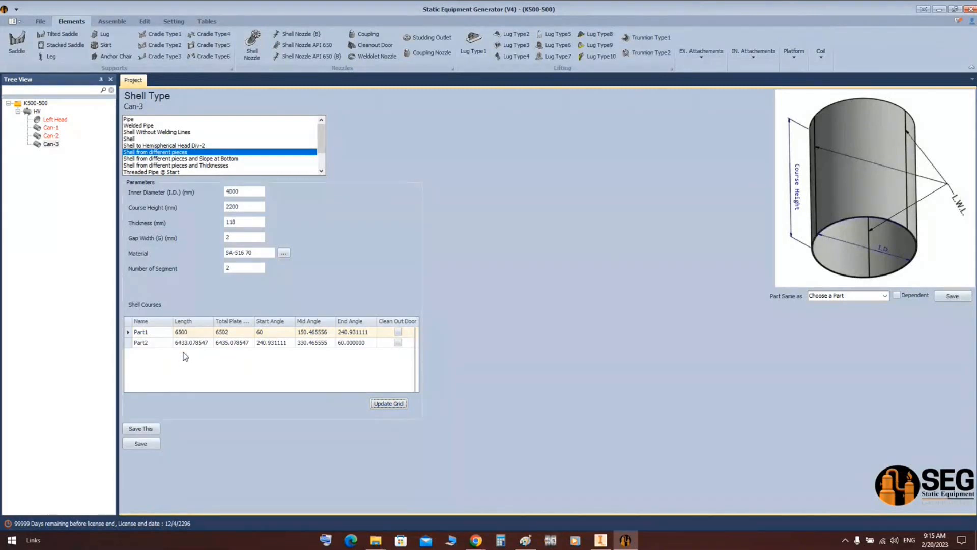
Switch Can-3 to the Shell type with segments enabled and set its inner diameter to 4000 mm.
left_click(138, 139)
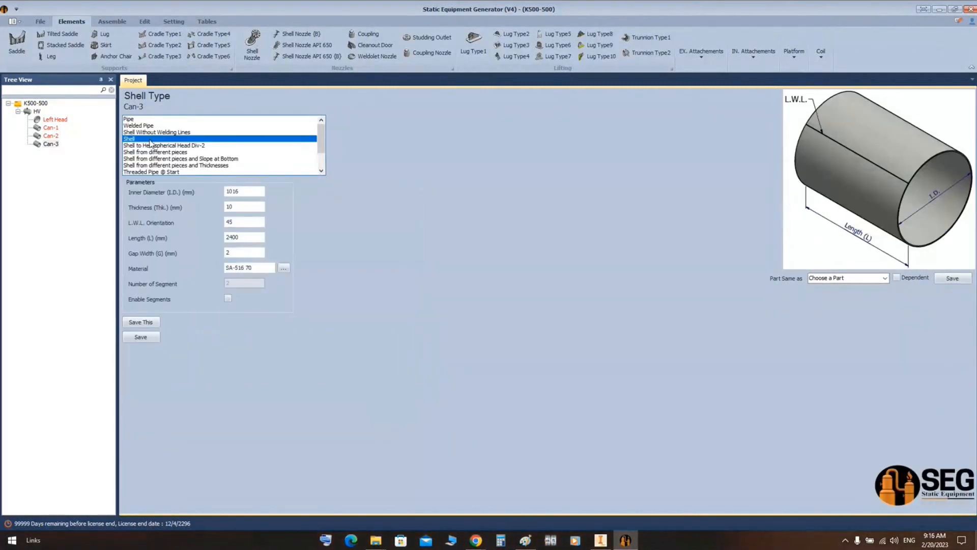
left_click(228, 299)
double_click(232, 191)
type("4000")
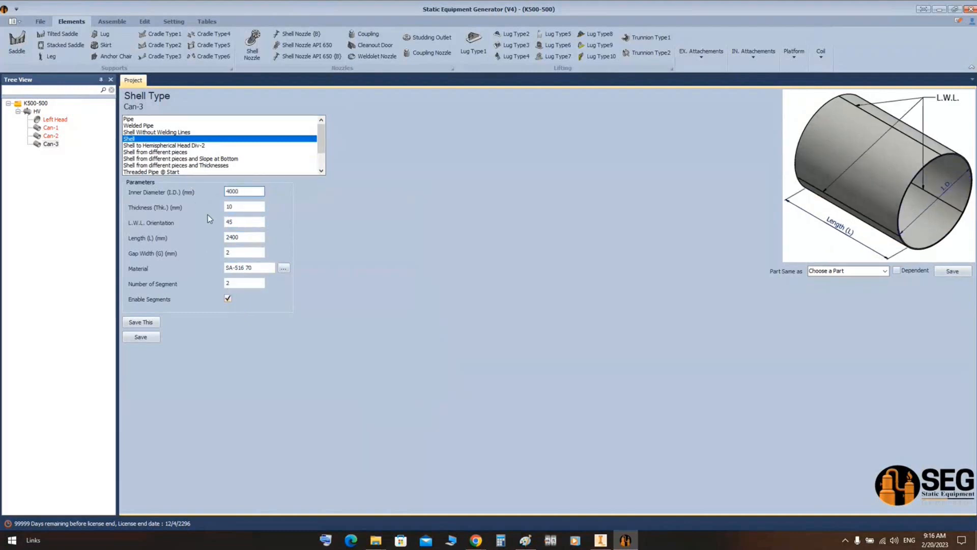
Set Can-3's thickness to 118 mm and its L.W.L. orientation to 60.
key("Tab")
type("188")
key("Tab")
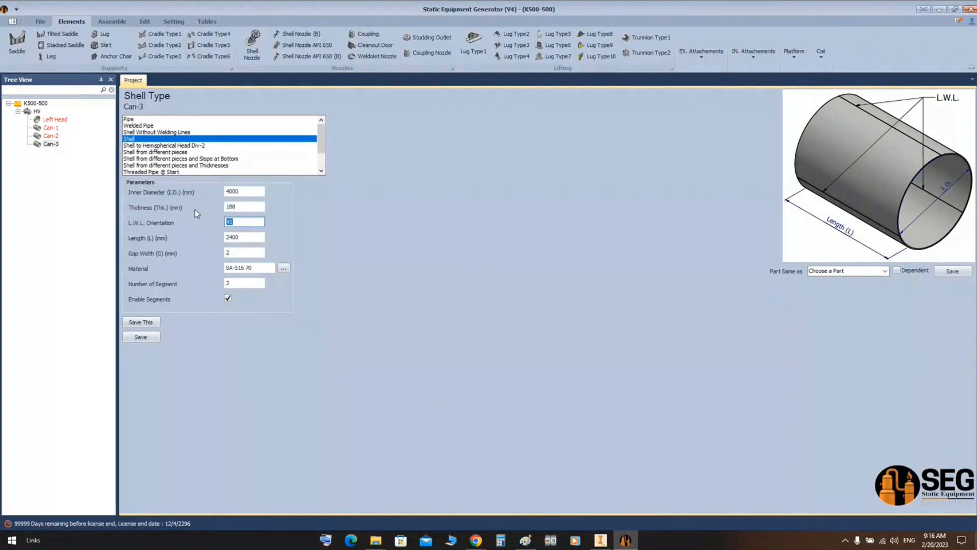
key("shift+Tab")
type("1")
type("88")
key("Tab")
type("60")
key("Tab")
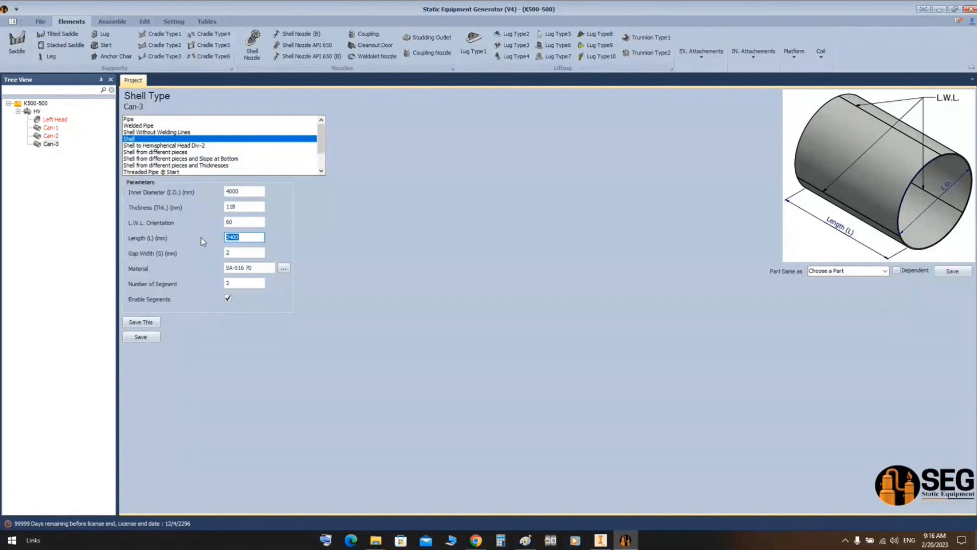
Set Can-3's length to 2200 mm and save the shell.
type("2200")
left_click(232, 253)
double_click(233, 253)
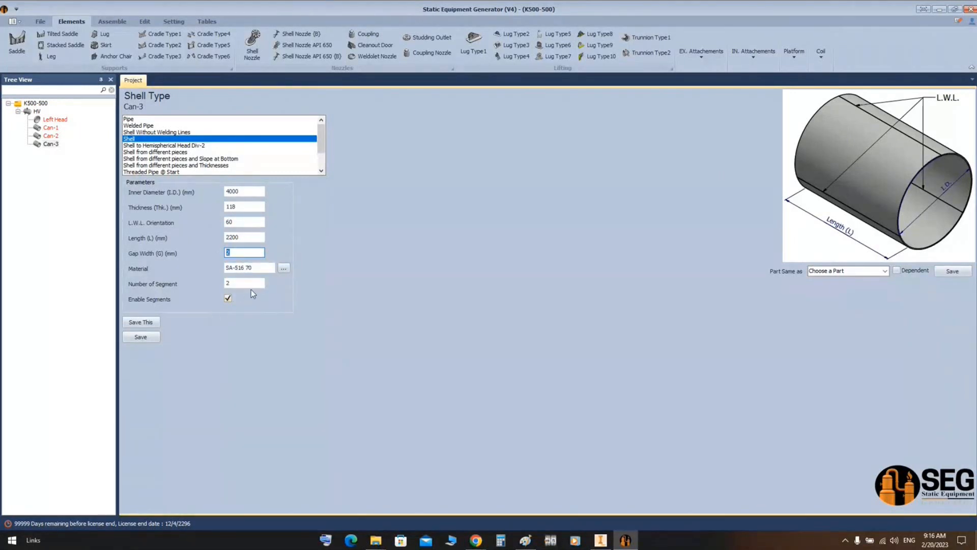
left_click(148, 336)
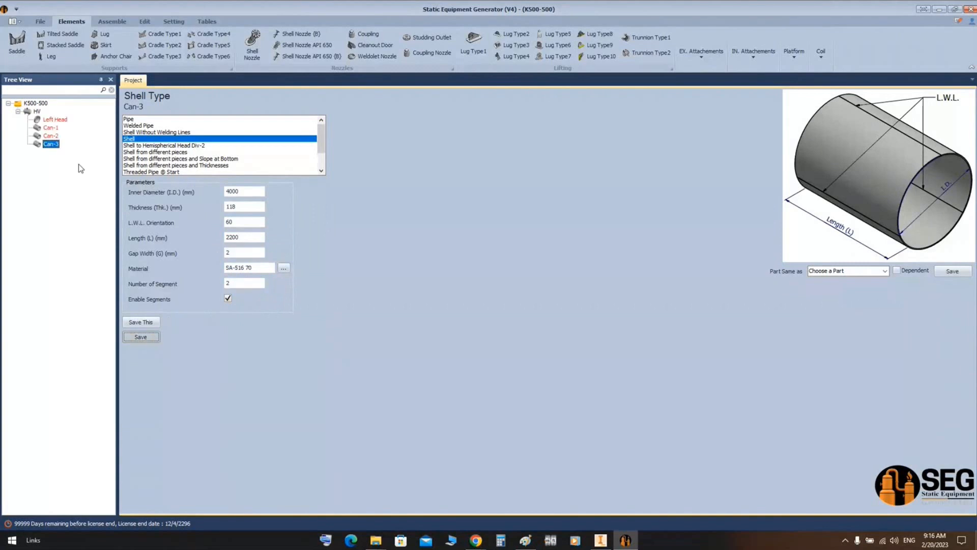
Add a shell named Can-4 to the HV vessel, using Can-2 as the same part.
left_click(36, 113)
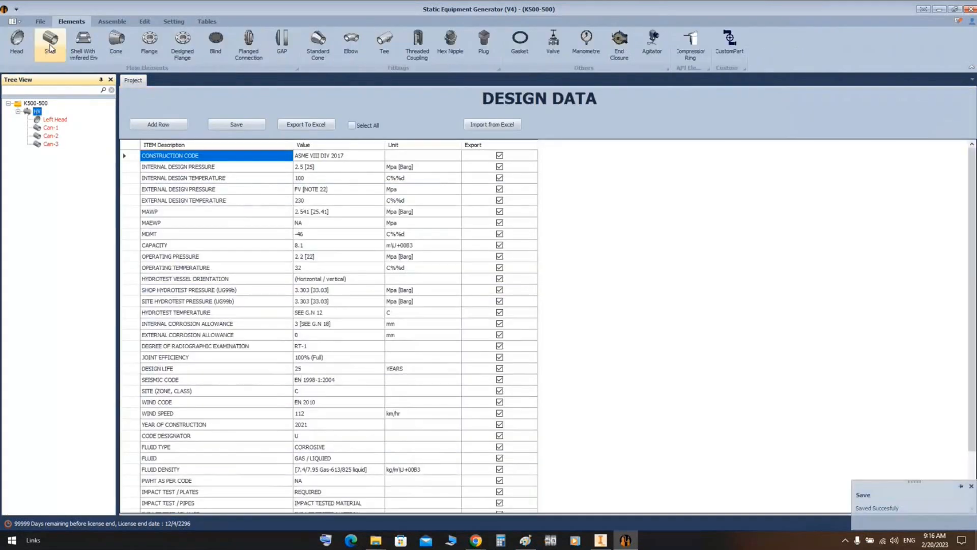
left_click(53, 48)
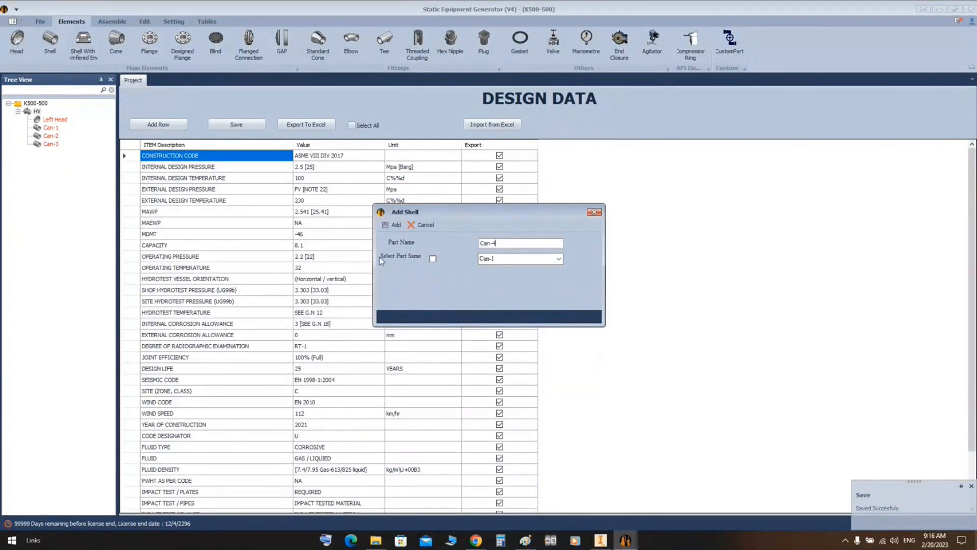
left_click(433, 258)
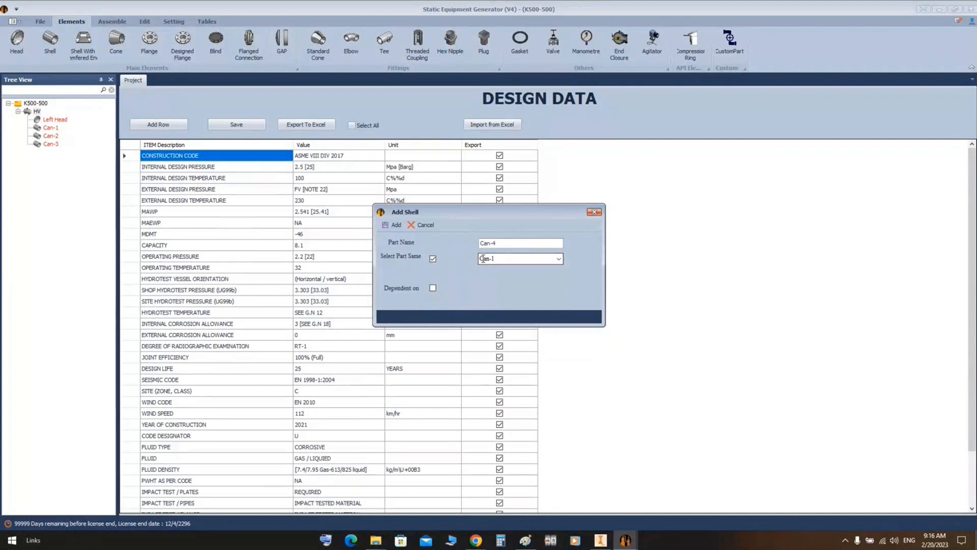
left_click(559, 259)
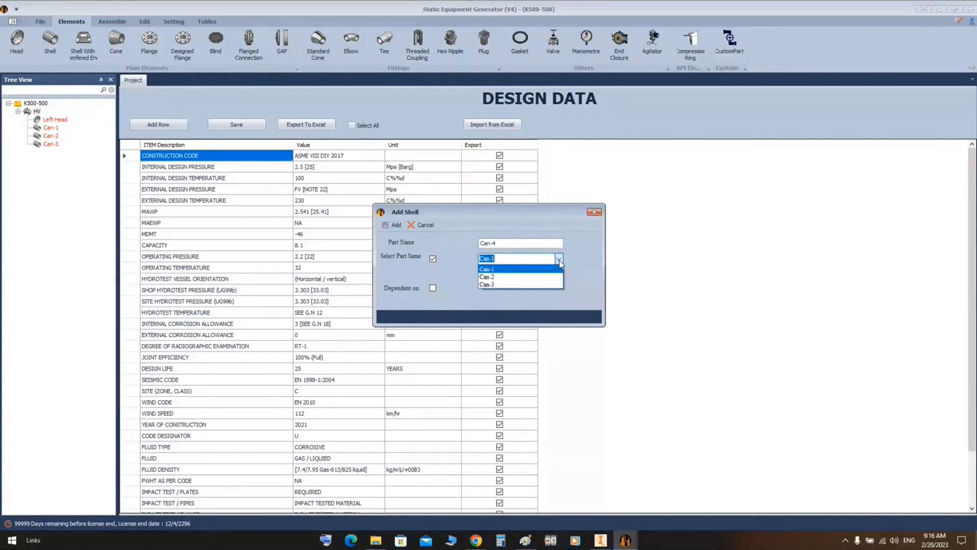
left_click(492, 277)
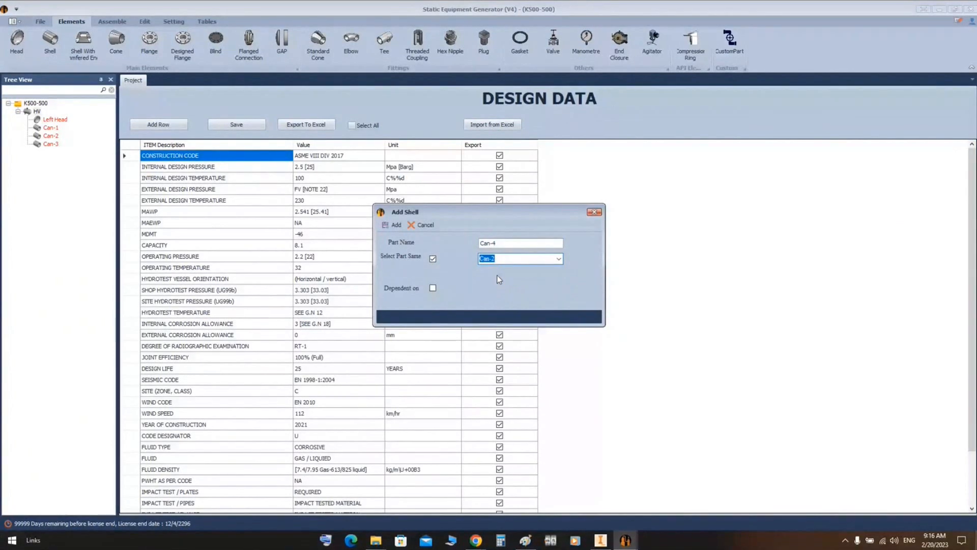
left_click(394, 225)
Set Can-4's L.W.L. orientation to 120 and length to 2400 mm, and save the shell.
left_click(50, 153)
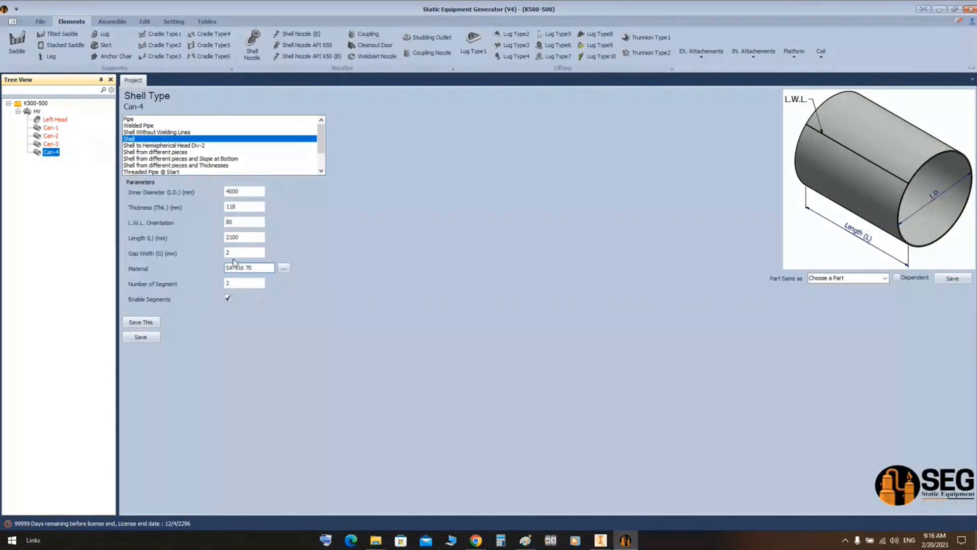
double_click(239, 222)
type("1")
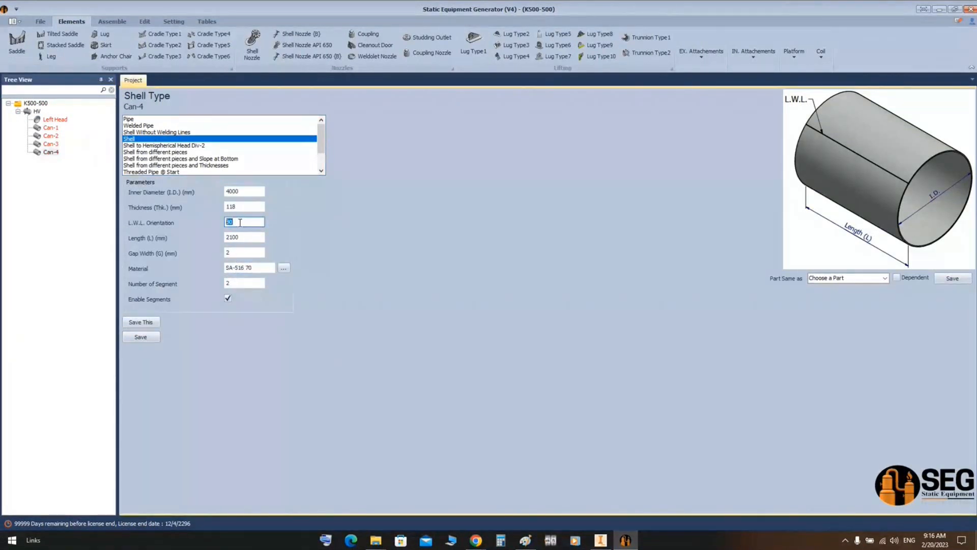
type("20")
key("Tab")
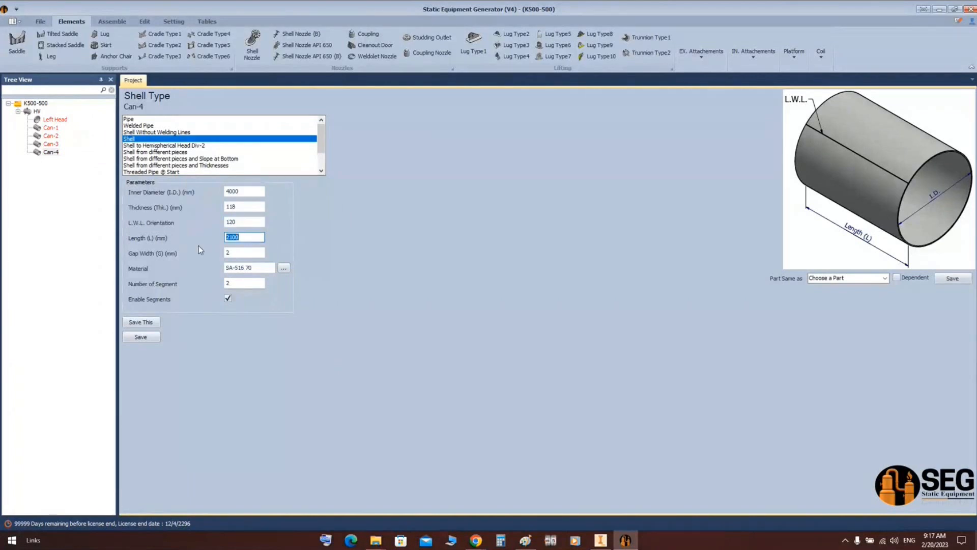
type("2400")
left_click(141, 337)
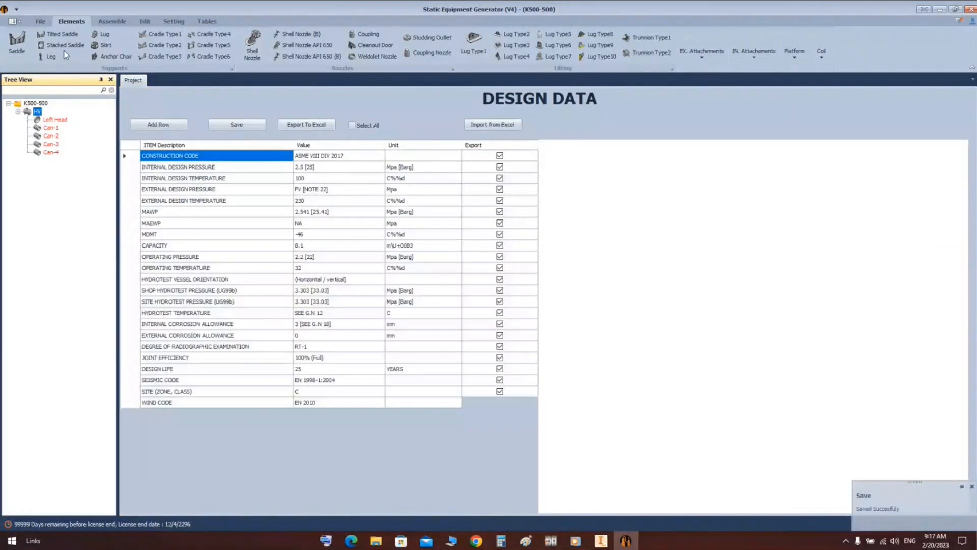
Add a shell named Can-5 to the HV vessel, using Can-3 as the same part.
left_click(55, 45)
type("Can-5")
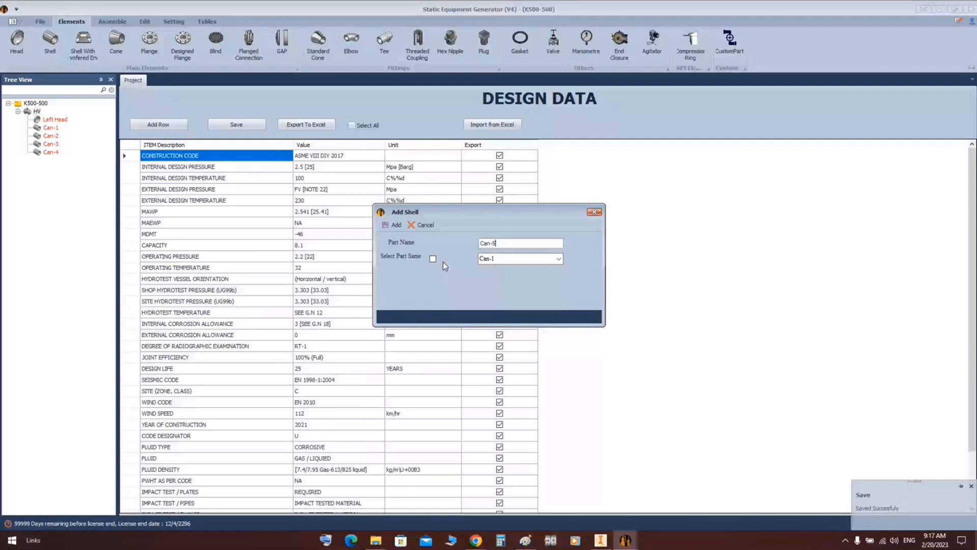
left_click(383, 225)
Set Can-5's L.W.L. orientation to 70 and length to 2400 mm, and save the shell.
left_click(50, 160)
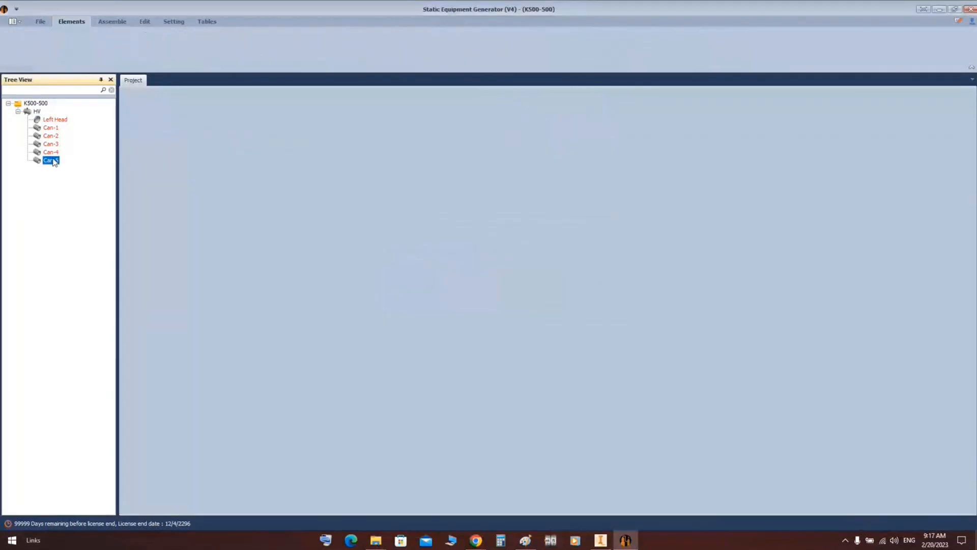
double_click(229, 222)
type("70")
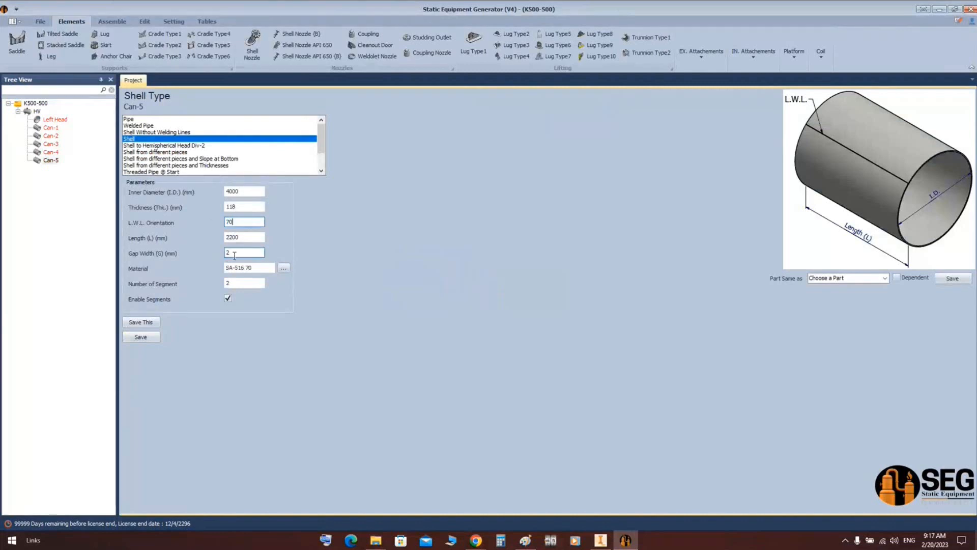
key("Tab")
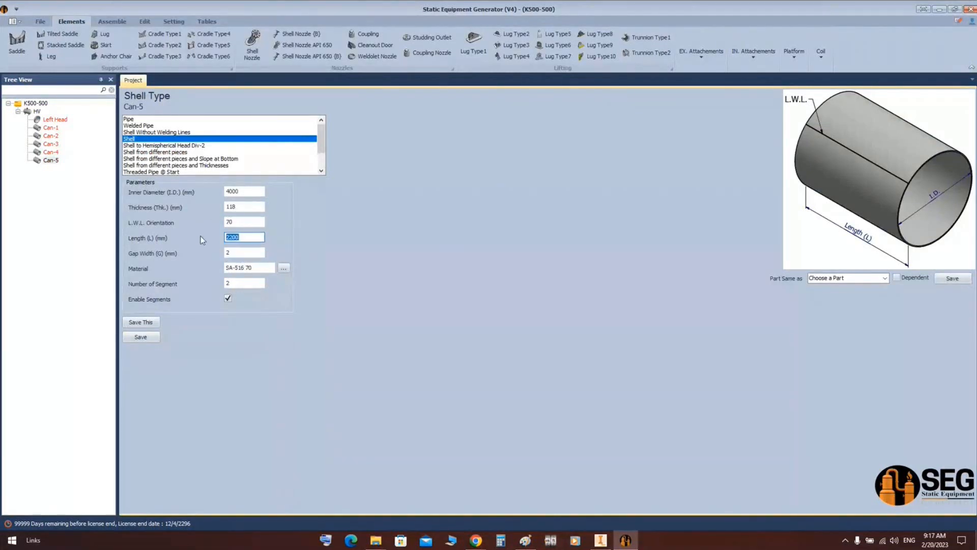
type("2400")
left_click(150, 340)
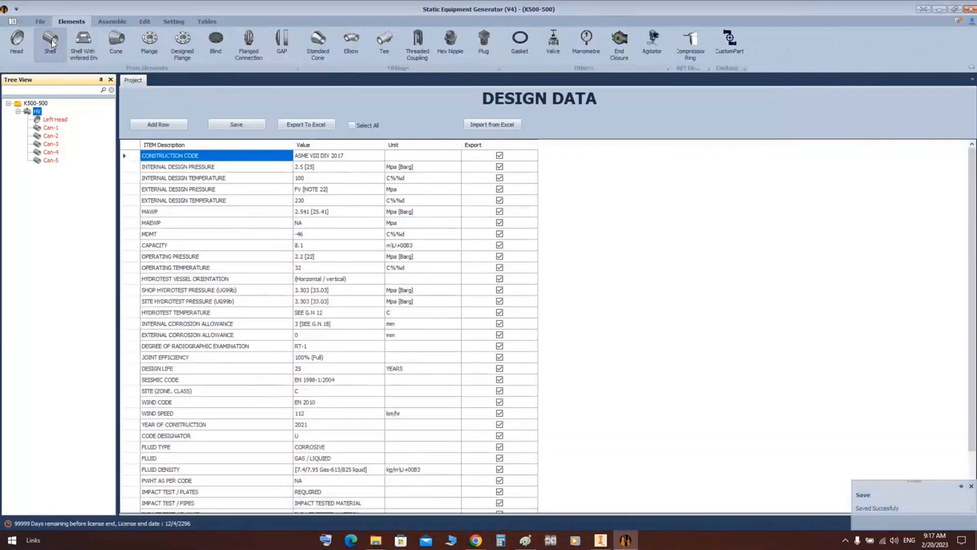
Add a shell named Can-6 to the HV vessel, using Can-1 as the same part.
left_click(50, 42)
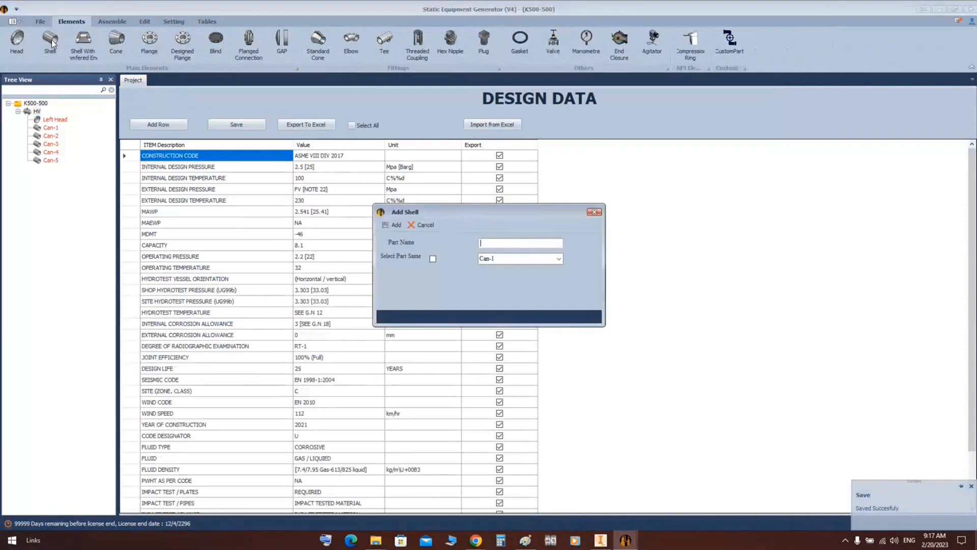
type("Can-6")
left_click(559, 259)
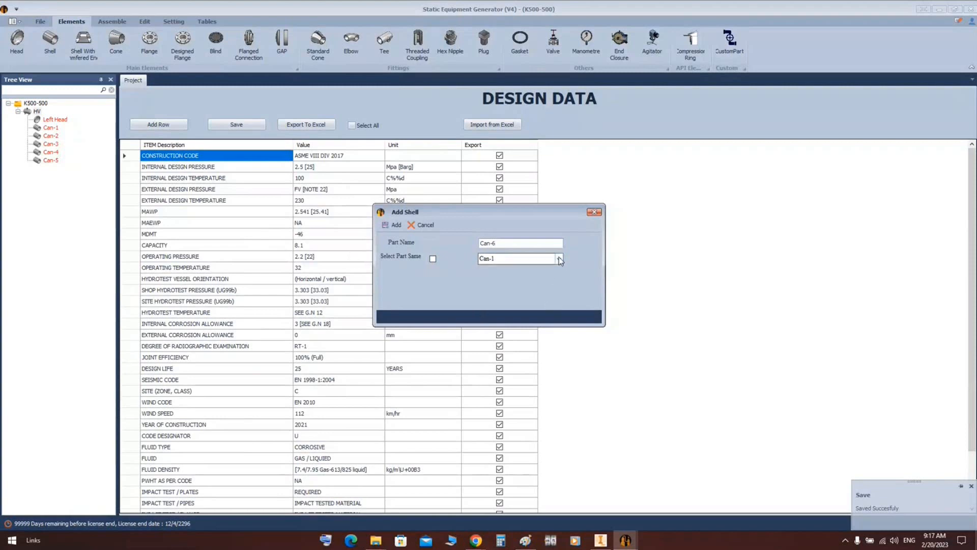
left_click(490, 269)
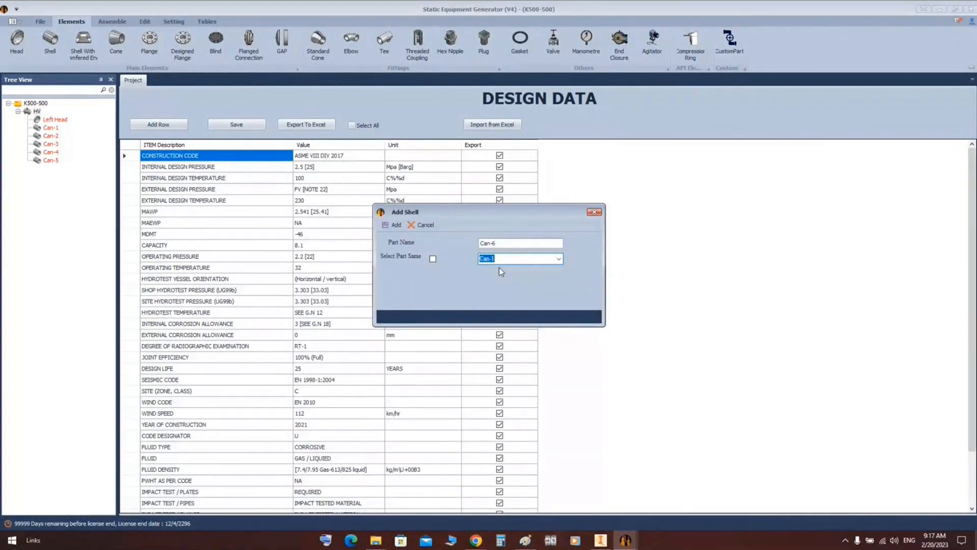
left_click(433, 259)
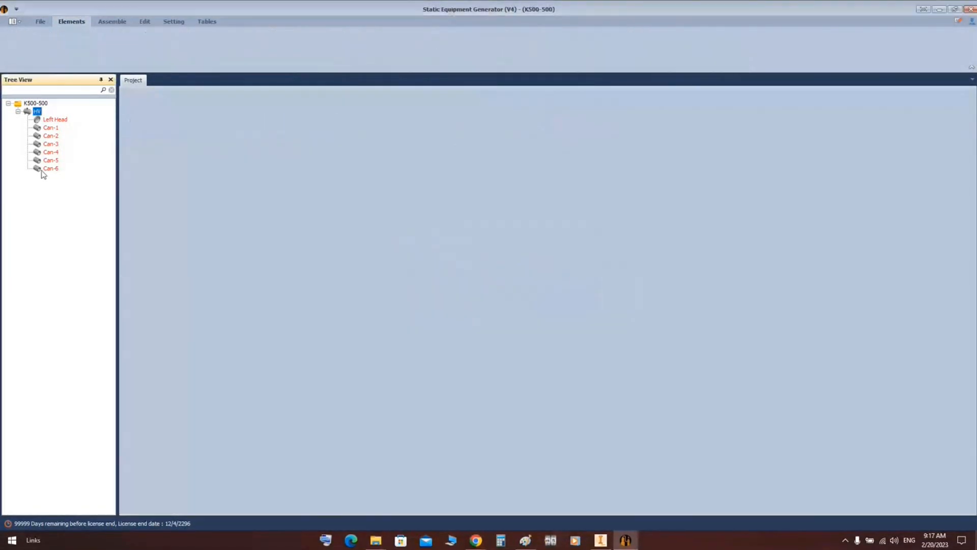
Enable the other side chamfer for Can-6, save the shell, and return to the HV vessel.
left_click(43, 170)
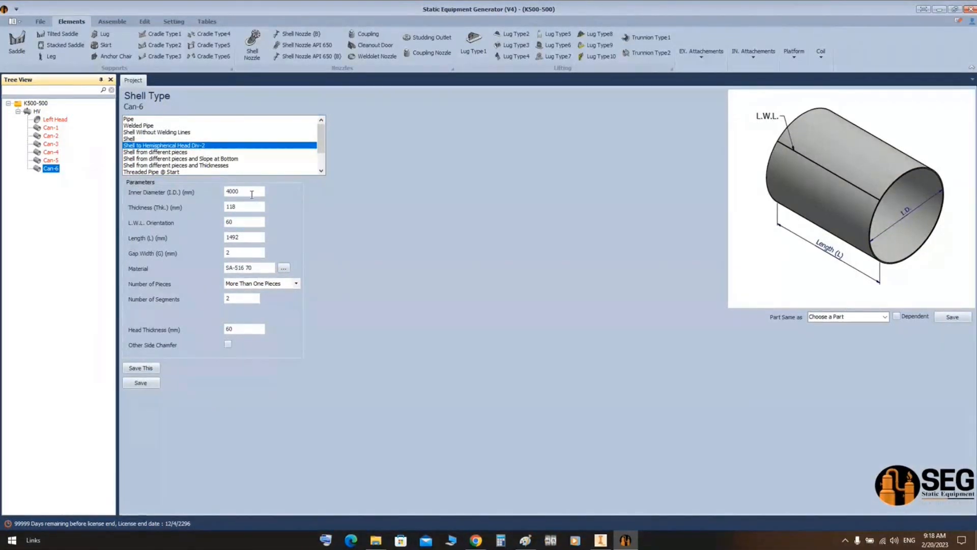
left_click(228, 346)
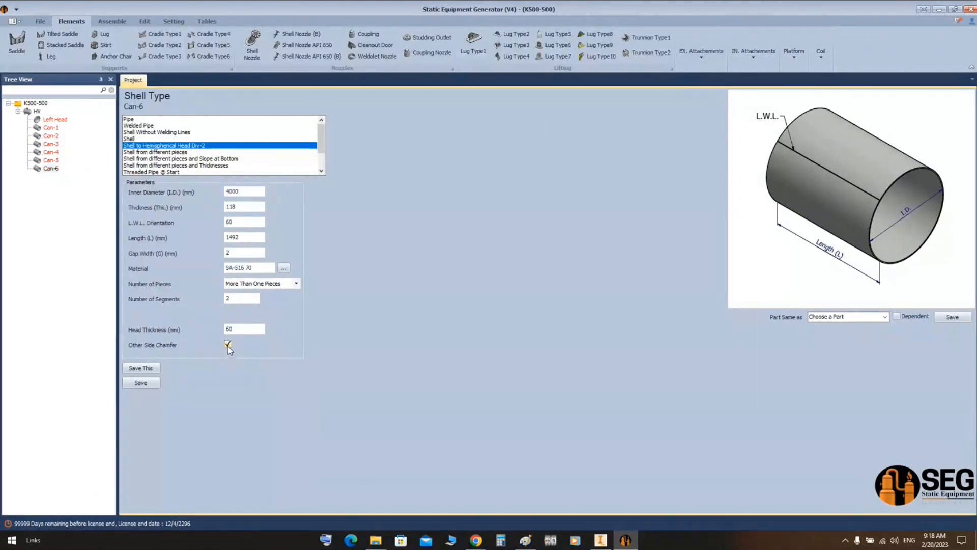
left_click(150, 383)
left_click(37, 111)
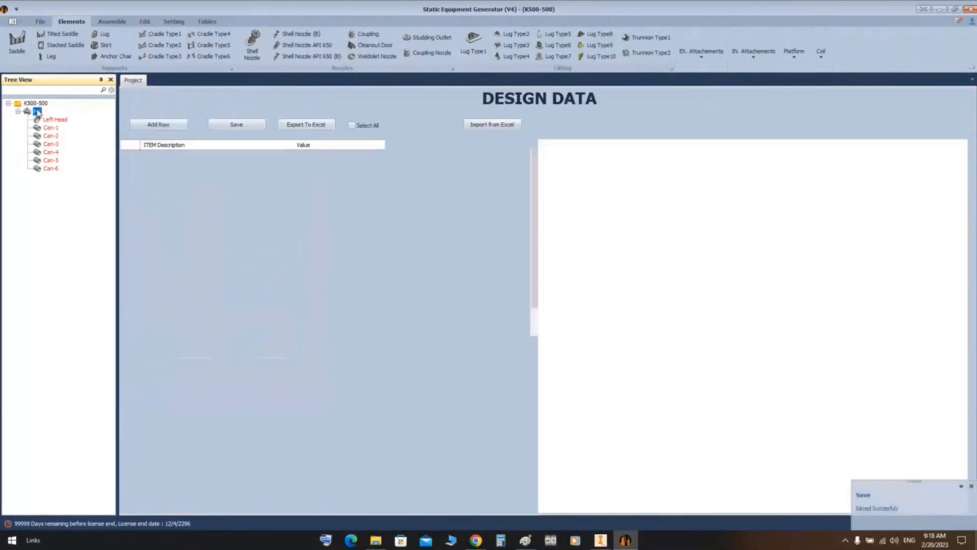
Add a head named Right Head to the HV vessel, using Left Head as the same part.
left_click(26, 40)
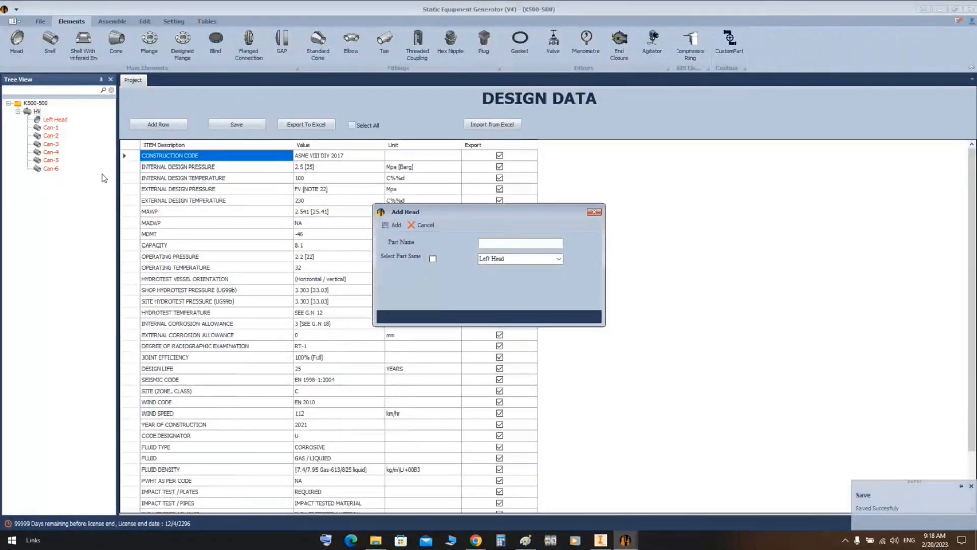
type("Right Head")
left_click(433, 259)
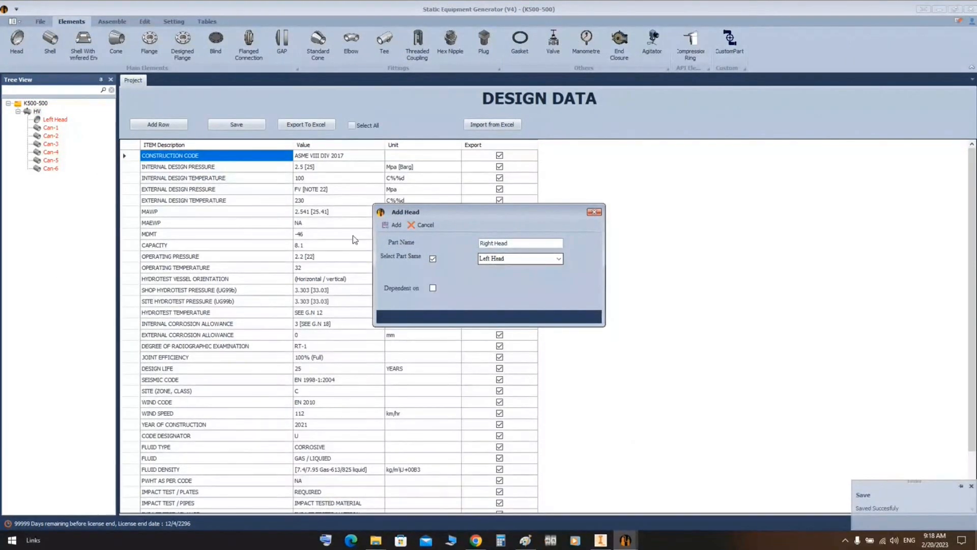
left_click(392, 224)
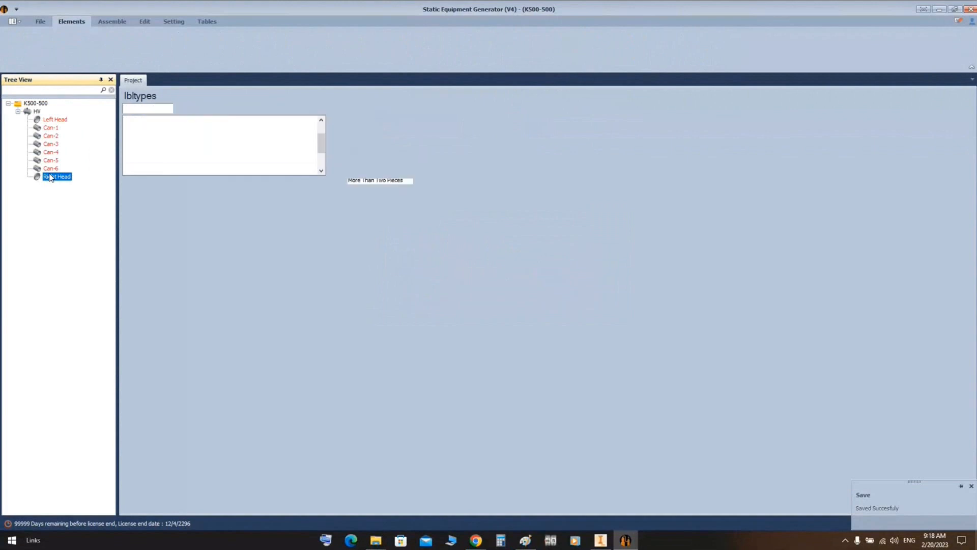
Enable the Flipped option for the Right Head and save the head.
scroll(168, 166, "down", 1)
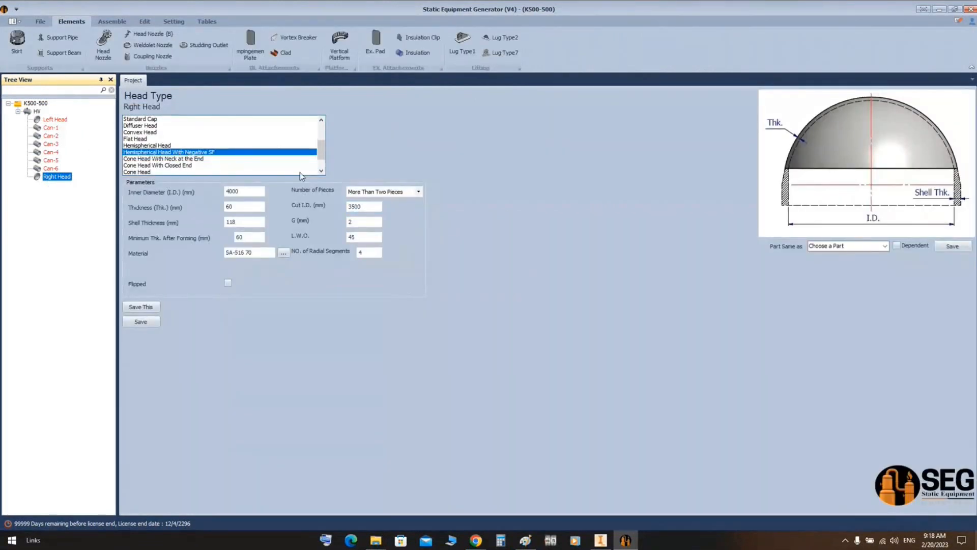
left_click(228, 283)
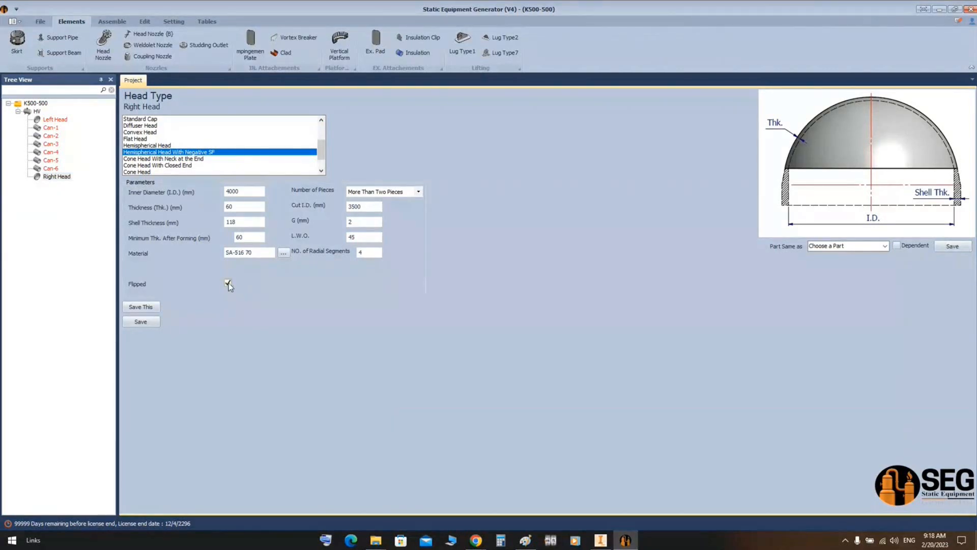
left_click(145, 323)
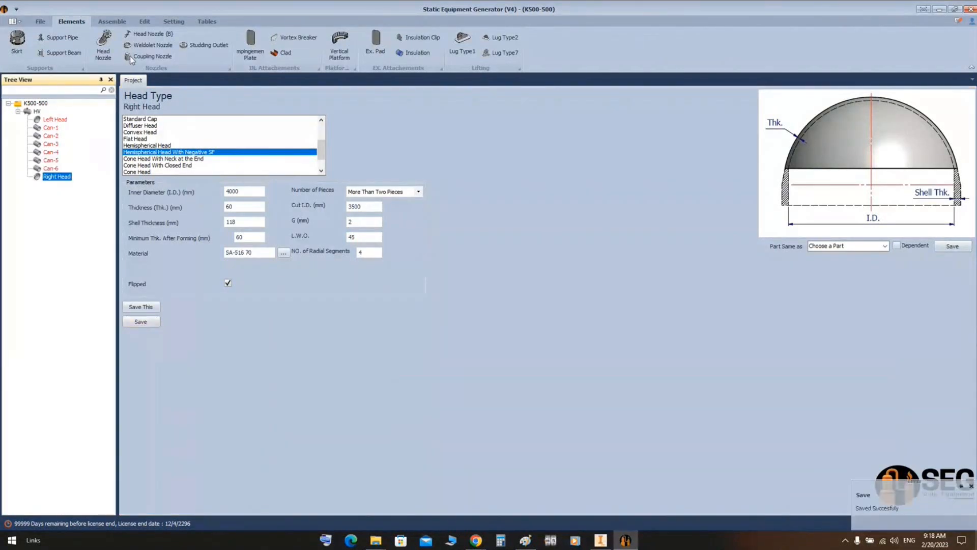
Start generating the HV vessel assembly in Inventor and watch the parts being built.
left_click(113, 21)
left_click(21, 43)
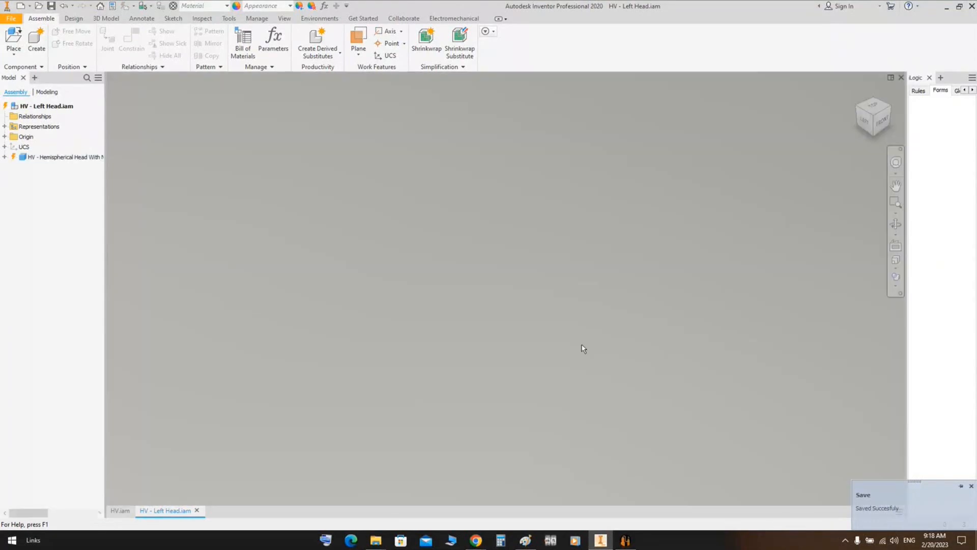
scroll(583, 348, "down", 5)
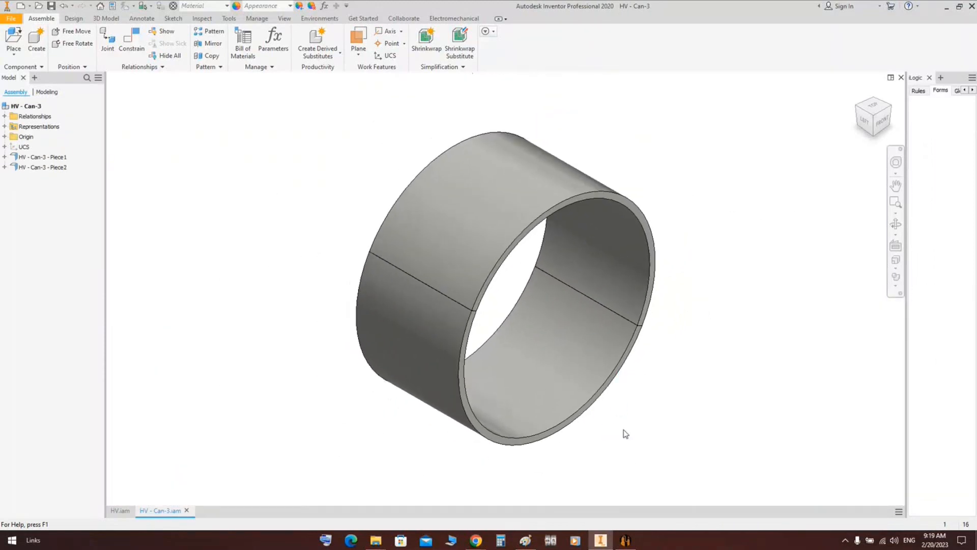
Stop the Inventor assembly generation and check in Inventor which vessel parts have been built.
left_click(626, 544)
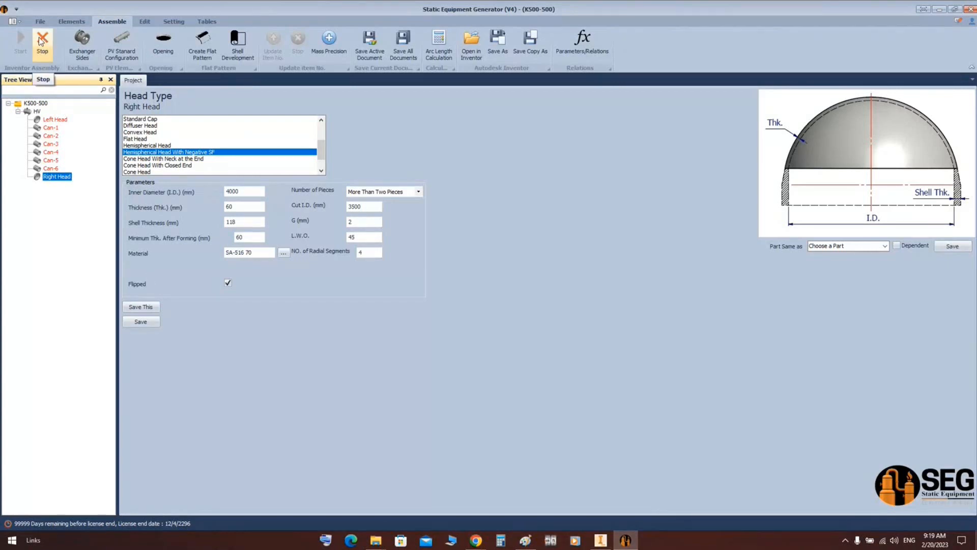
left_click(51, 168)
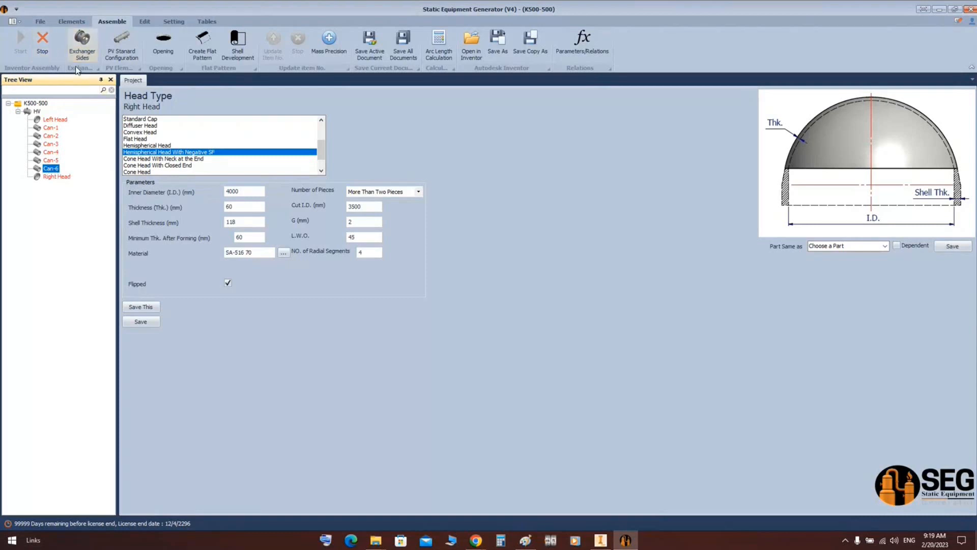
left_click(604, 537)
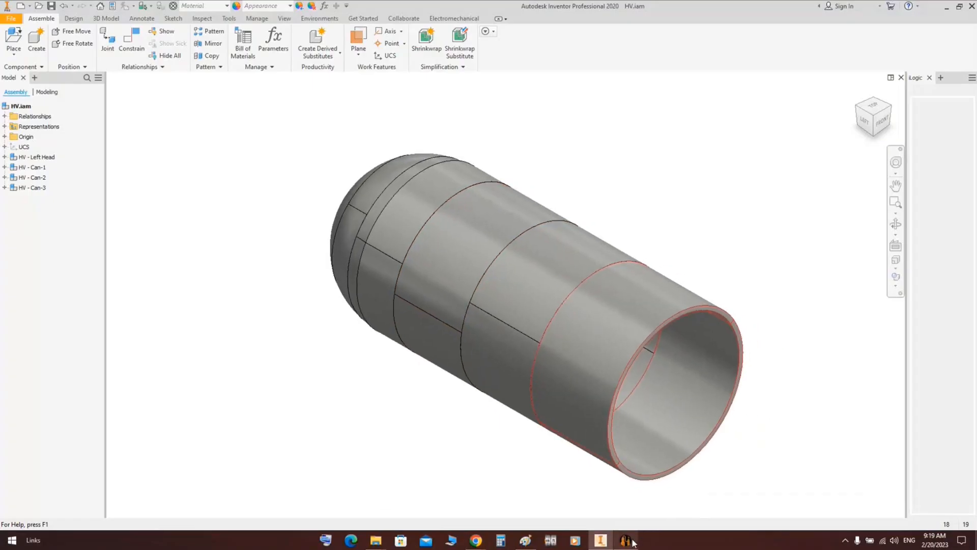
left_click(631, 540)
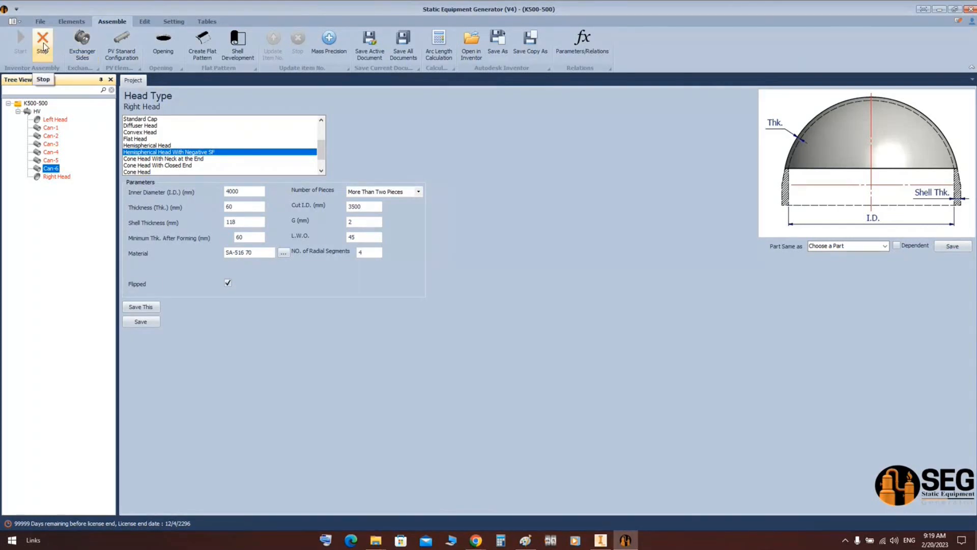
left_click(42, 46)
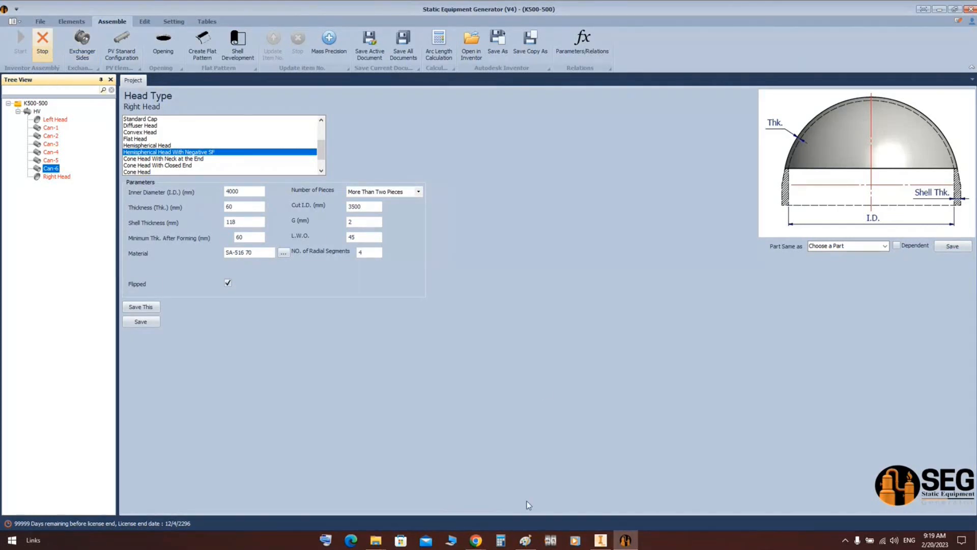
left_click(601, 540)
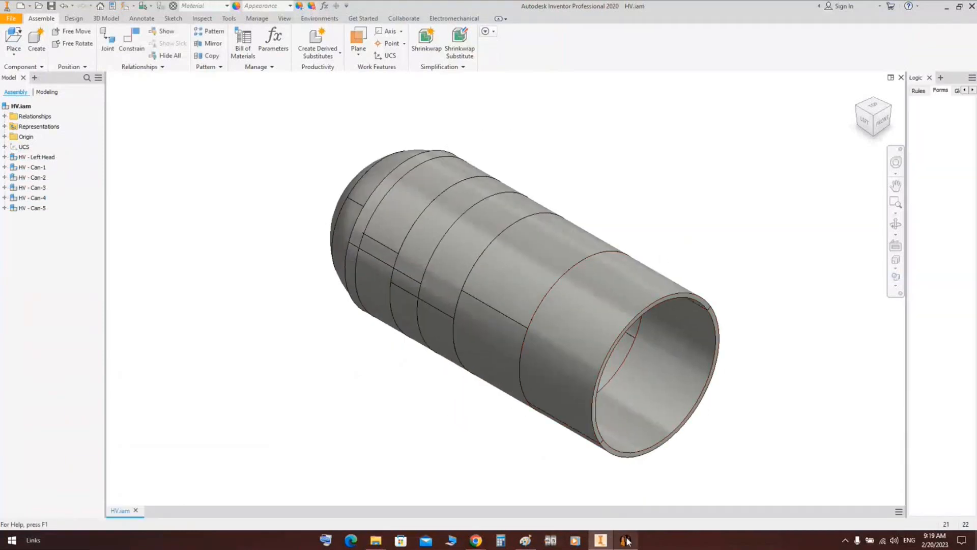
Return to Static Equipment Generator, set Can-6's L.W.L. orientation to 30 and length to 2092 mm, and save the shell.
left_click(627, 542)
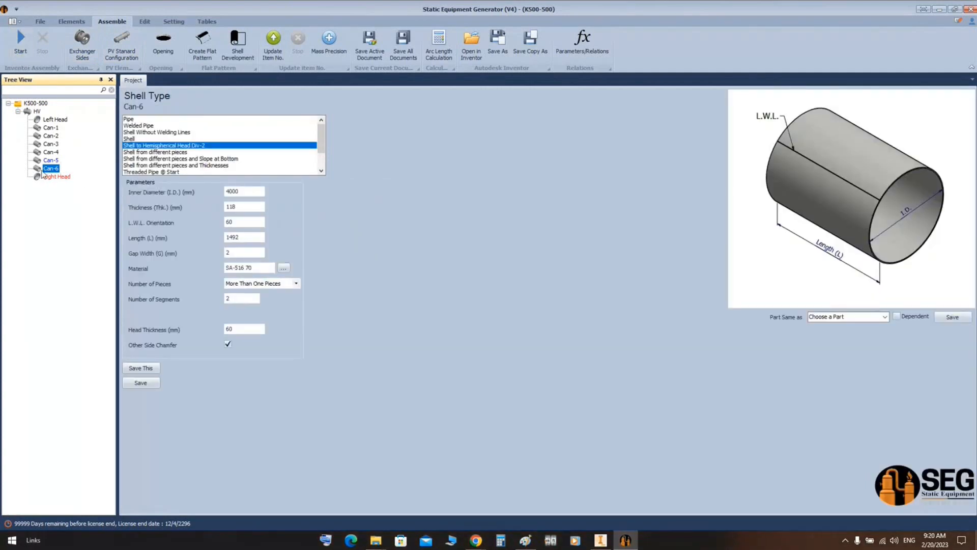
left_click(246, 222)
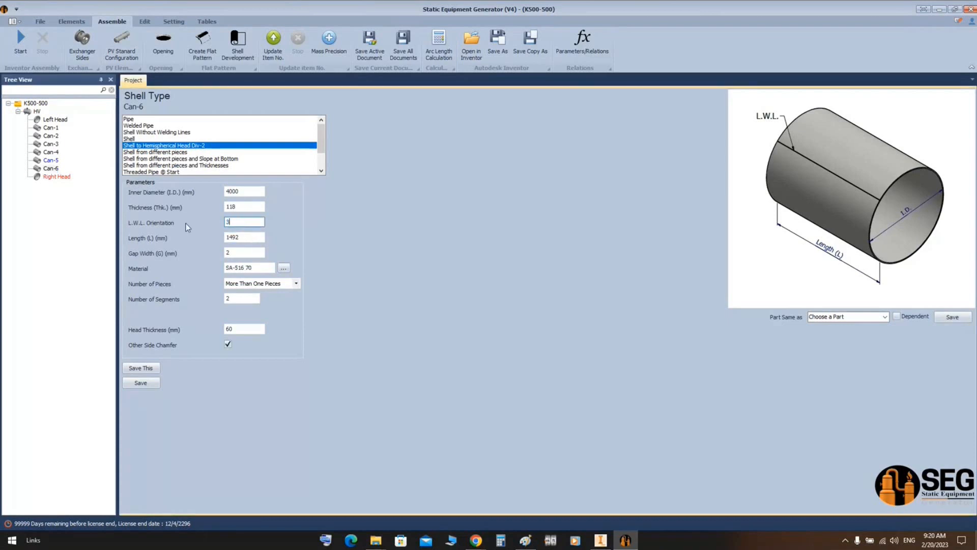
type("30")
key("Tab")
type("2092")
left_click(150, 387)
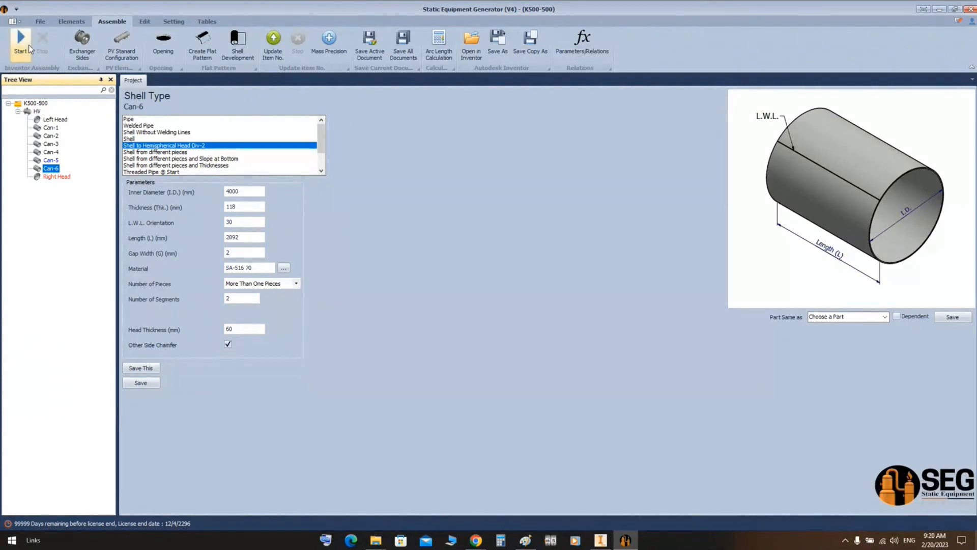
Resume generating the HV assembly and inspect the complete vessel from the left side in Inventor.
left_click(20, 43)
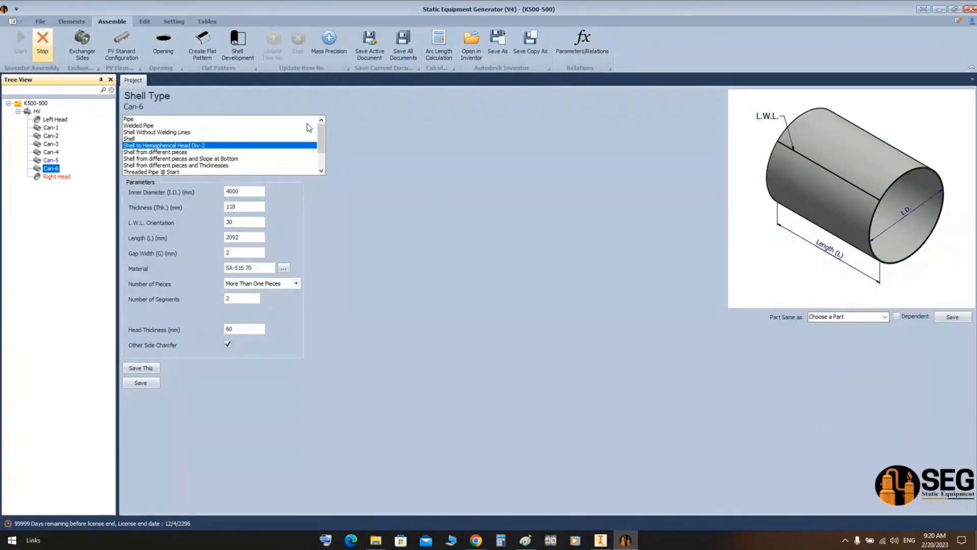
left_click(601, 539)
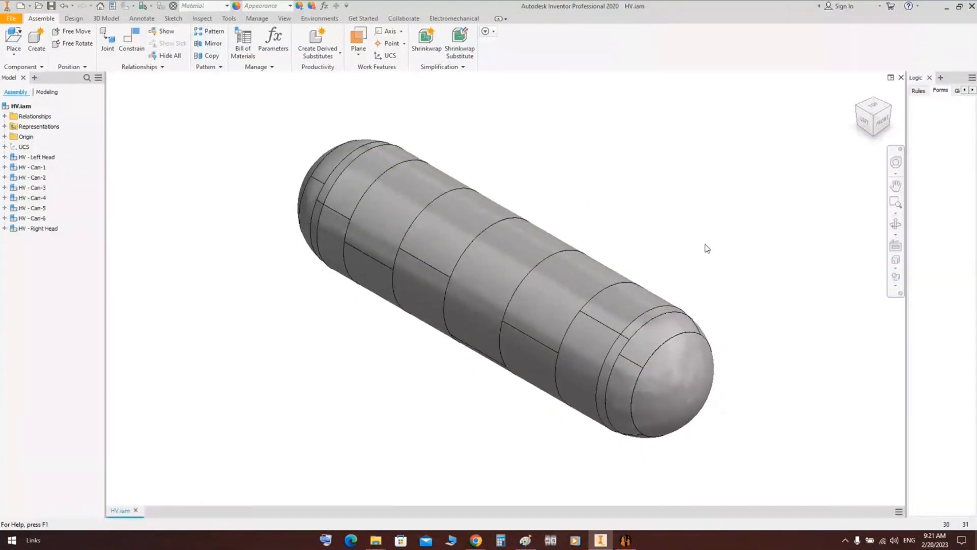
left_click(865, 120)
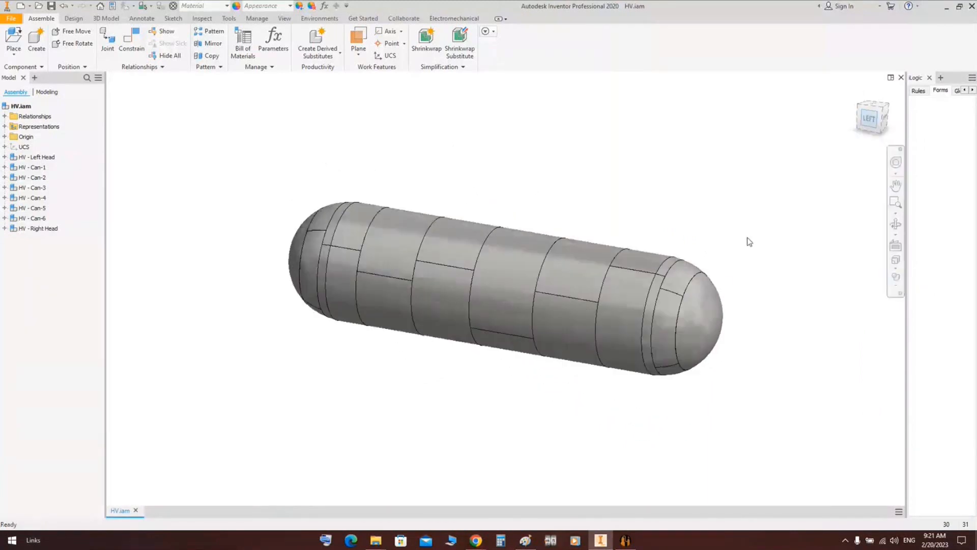
middle_click(684, 183)
middle_click(684, 183)
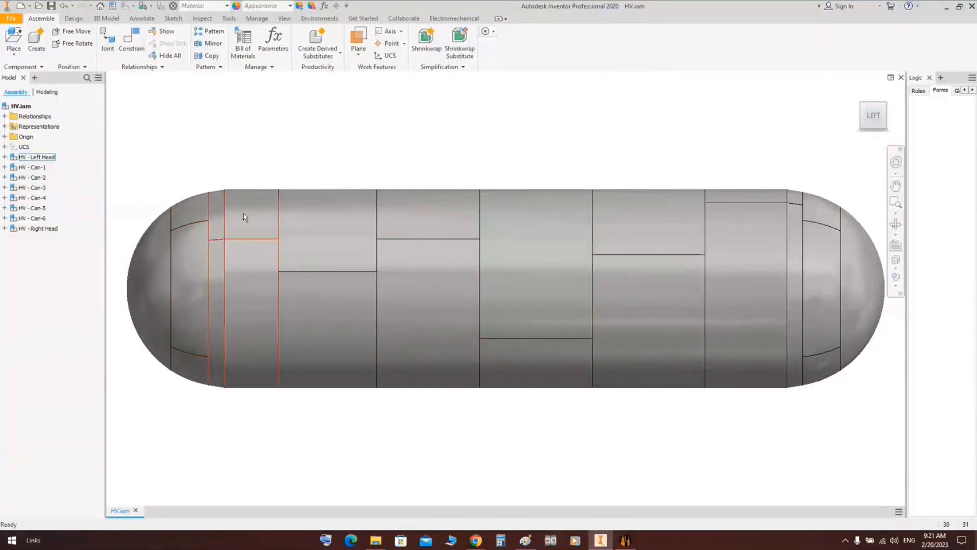
left_click_drag(849, 172, 153, 430)
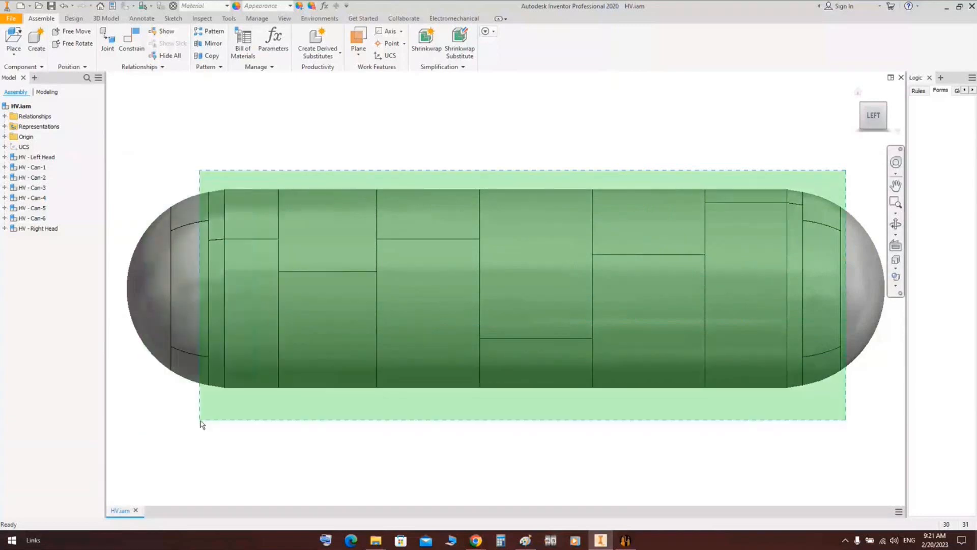
left_click(313, 441)
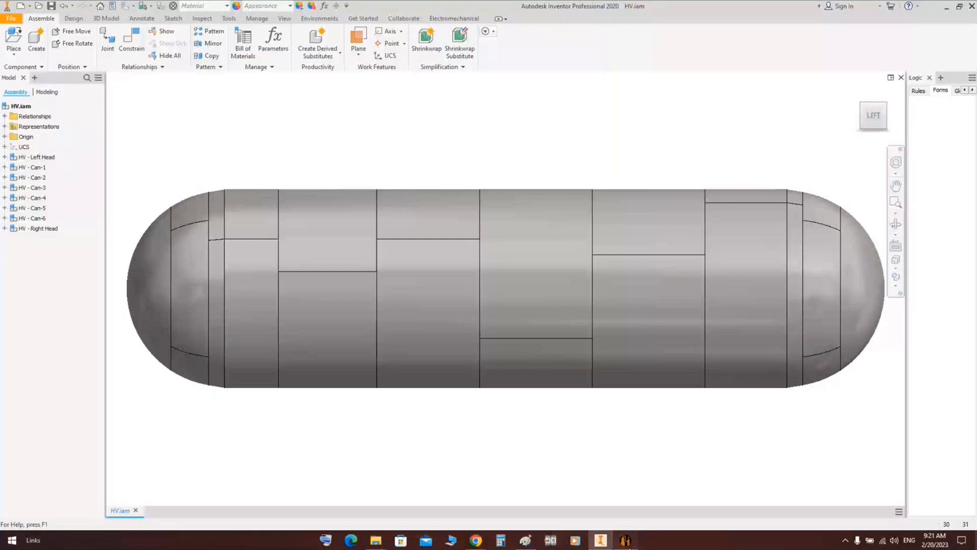
Switch back to Static Equipment Generator and review the external attachment, internal attachment, platform and coil elements available for shell Can-1.
left_click(626, 541)
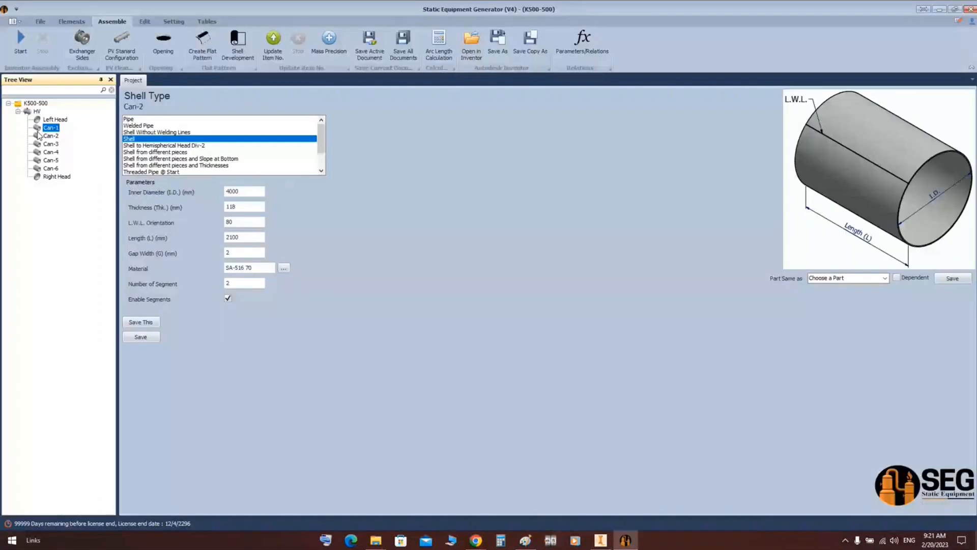
left_click(83, 23)
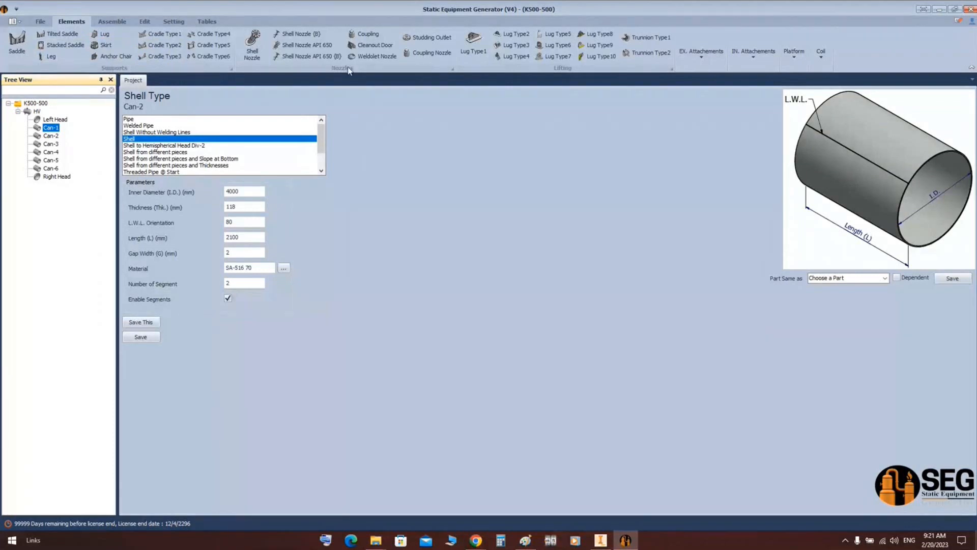
left_click(701, 53)
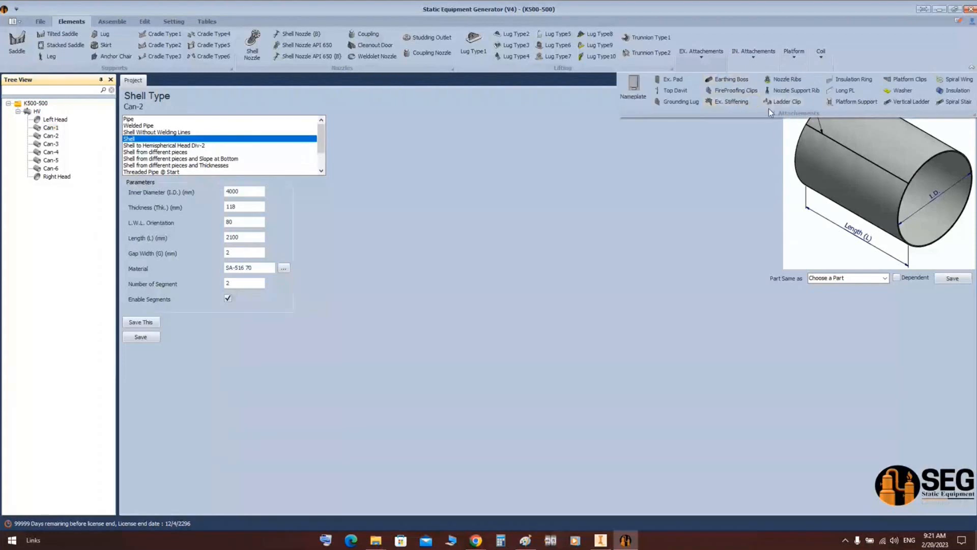
left_click(754, 65)
left_click(754, 55)
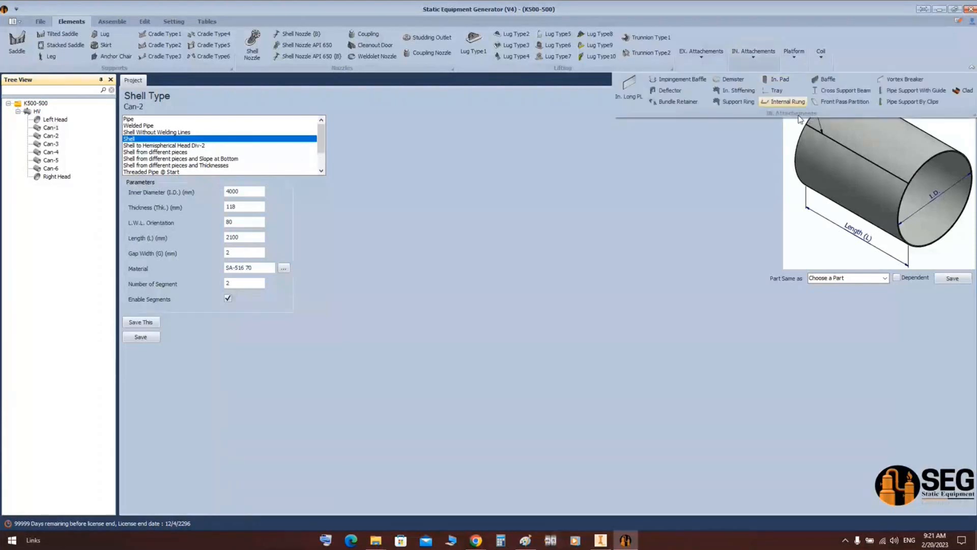
left_click(797, 65)
left_click(794, 55)
left_click(821, 55)
left_click(822, 55)
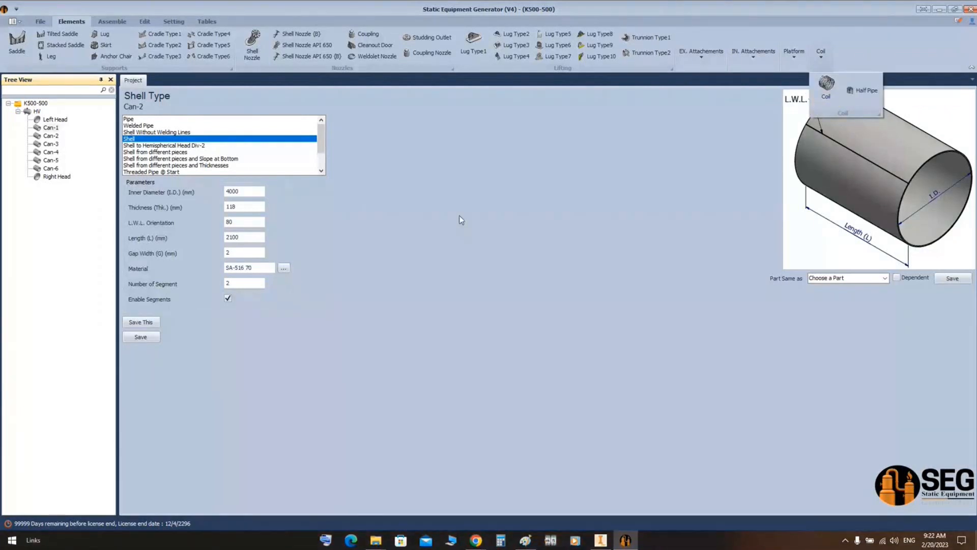
Add a saddle named Left Saddle to shell Can-1.
left_click(51, 128)
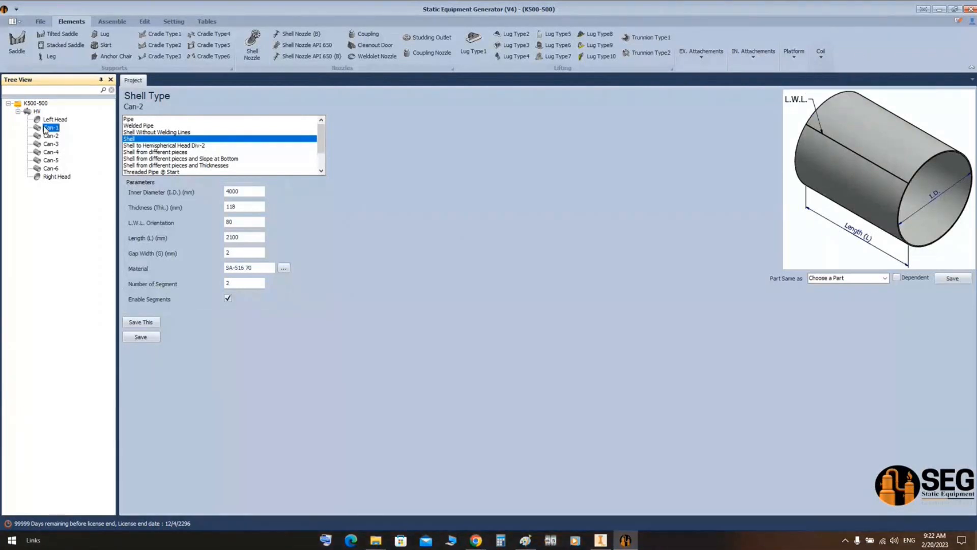
left_click(17, 43)
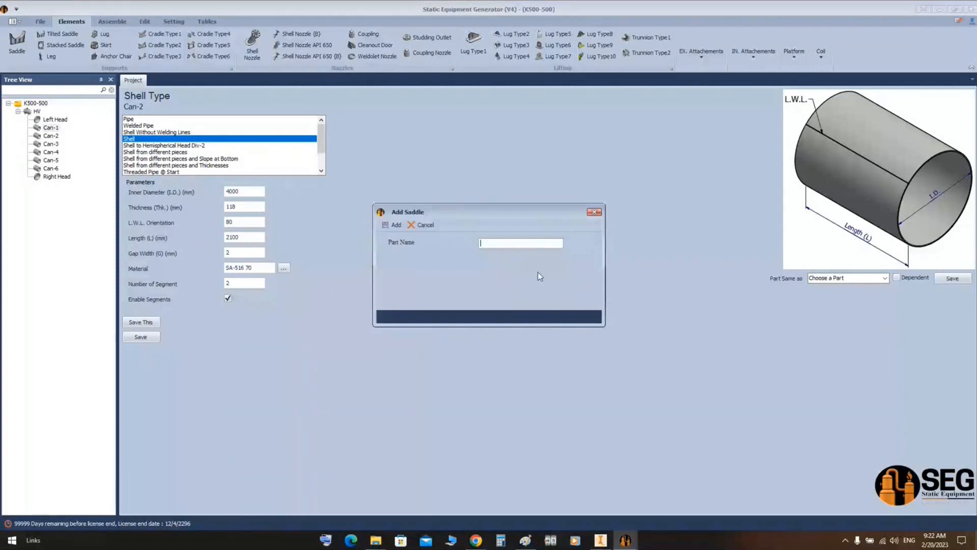
type("Left Saddle")
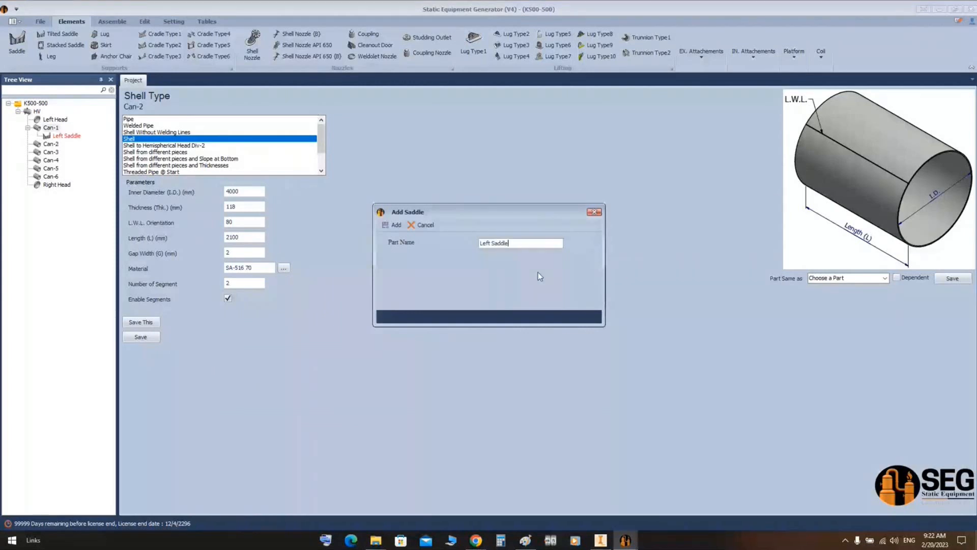
Open Static Equipment Generator Presentation 2023.pptx from the SEG Training folder in SEG Files on drive E and go to the saddle support slides.
left_click(383, 545)
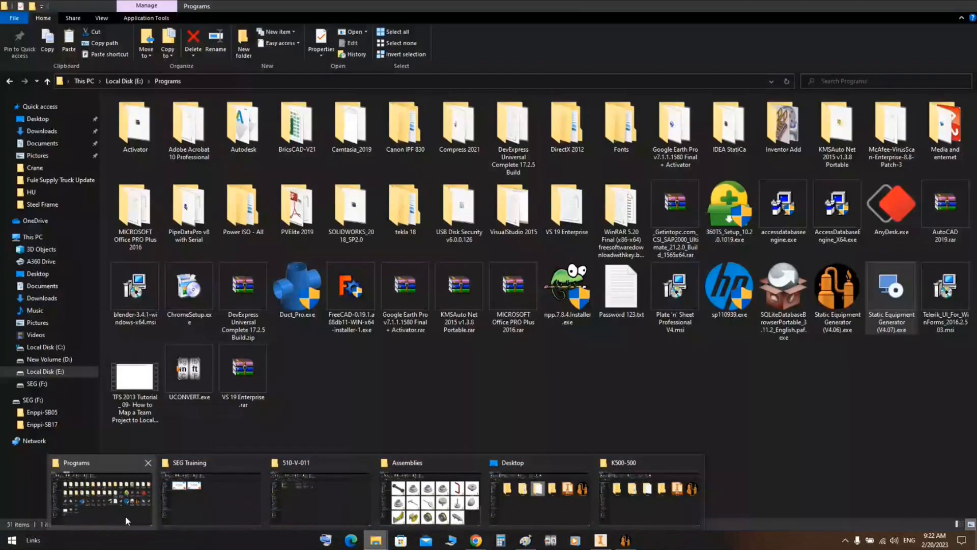
left_click(126, 516)
left_click(124, 81)
double_click(636, 323)
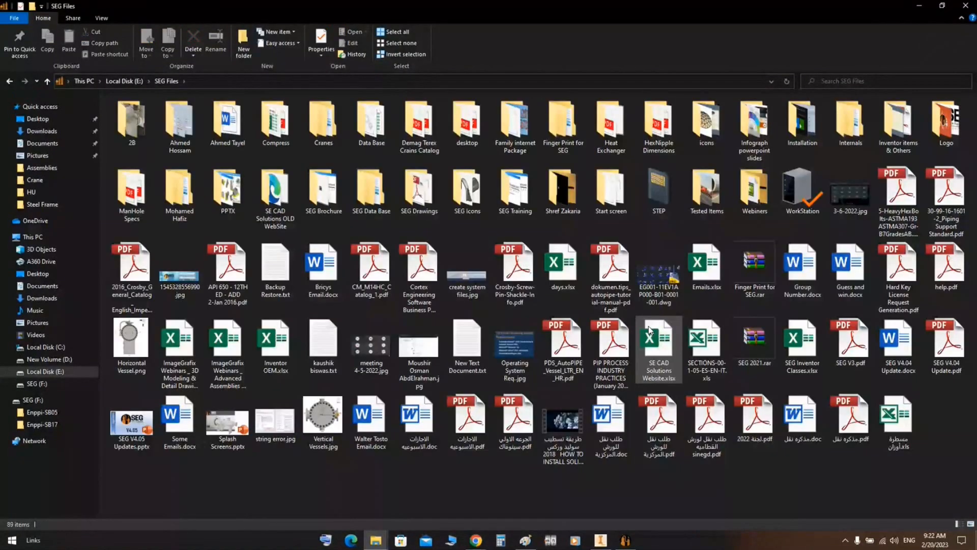
double_click(323, 191)
double_click(792, 437)
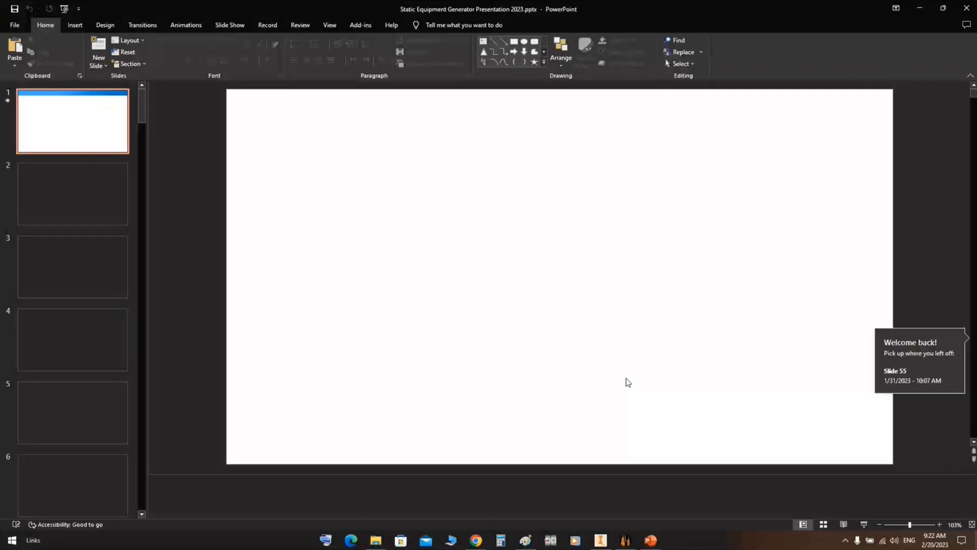
left_click_drag(143, 125, 157, 406)
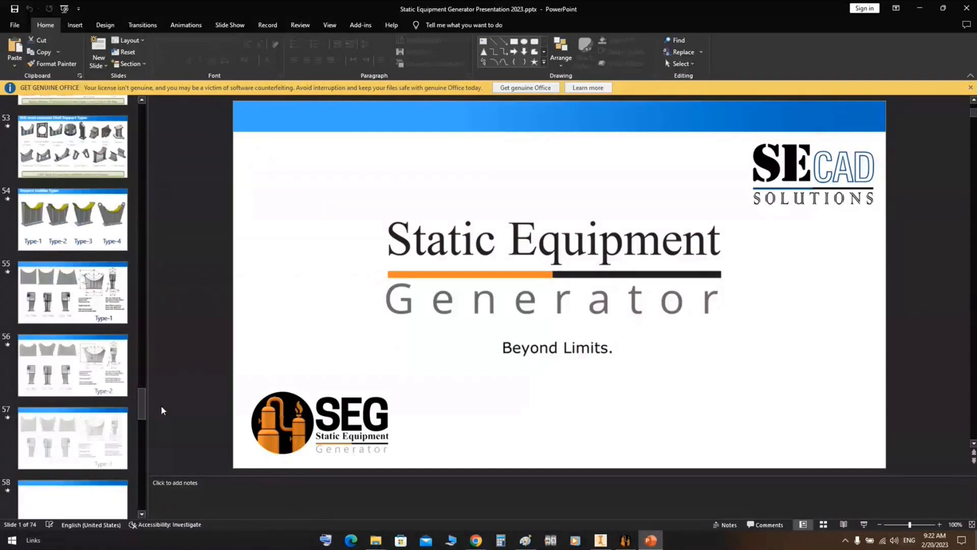
Start the slide show from slide 54, Support Saddles Types.
left_click(103, 231)
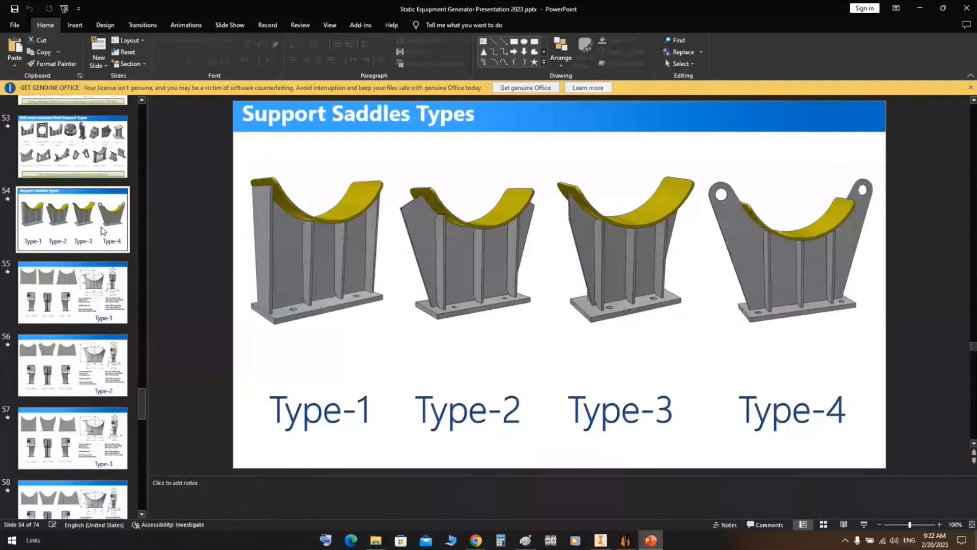
key("shift+F5")
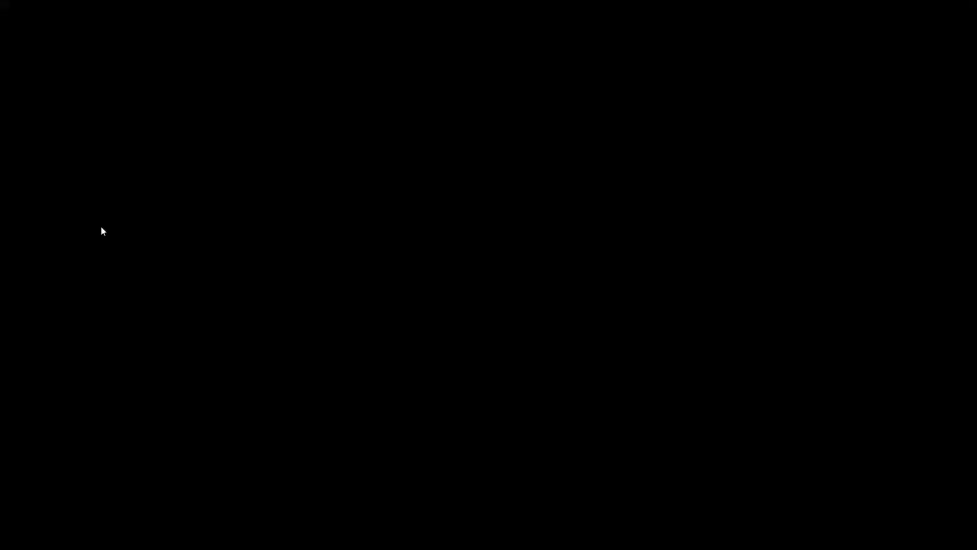
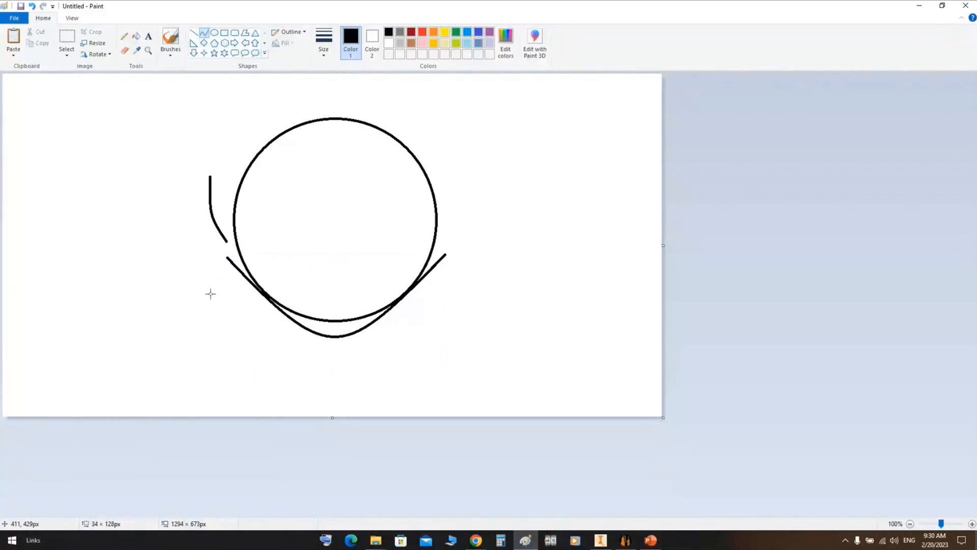
Undo the stray curve beside the circle in Paint and draw a second, wider saddle curve beneath the existing curve under the circle.
left_click_drag(214, 270, 95, 295)
key("ctrl+z")
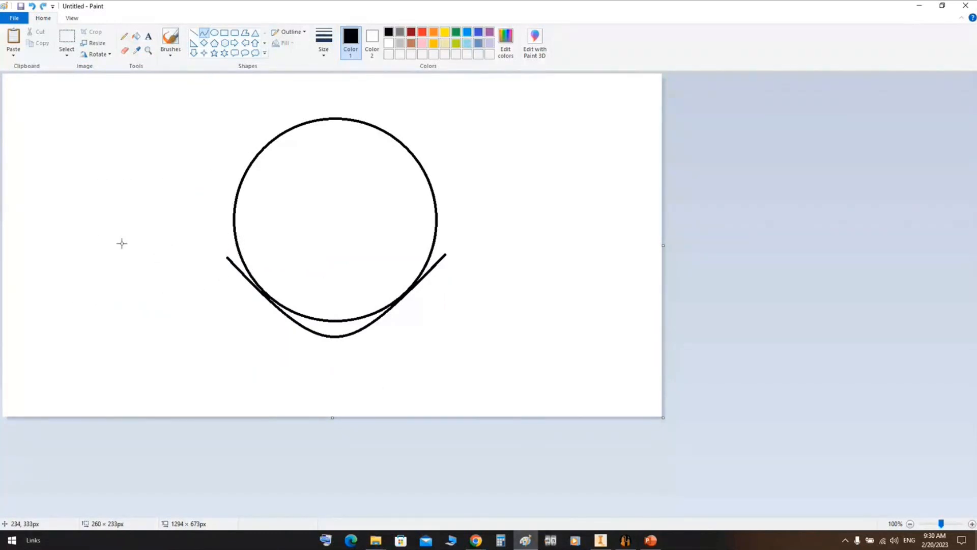
left_click_drag(215, 273, 451, 273)
left_click_drag(335, 273, 339, 375)
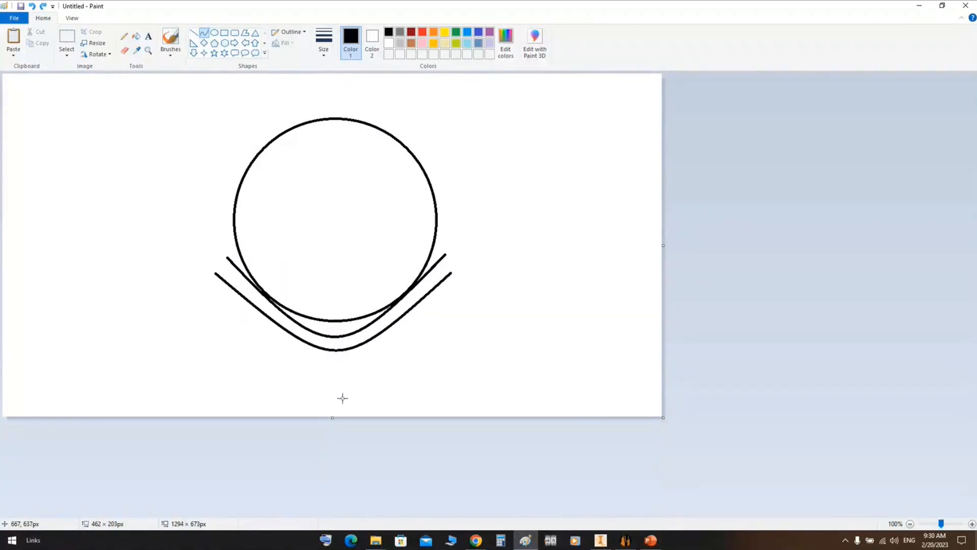
left_click(204, 34)
mouse_move(460, 241)
left_mouse_down()
mouse_move(314, 384)
mouse_move(331, 382)
left_mouse_up()
left_click(382, 197)
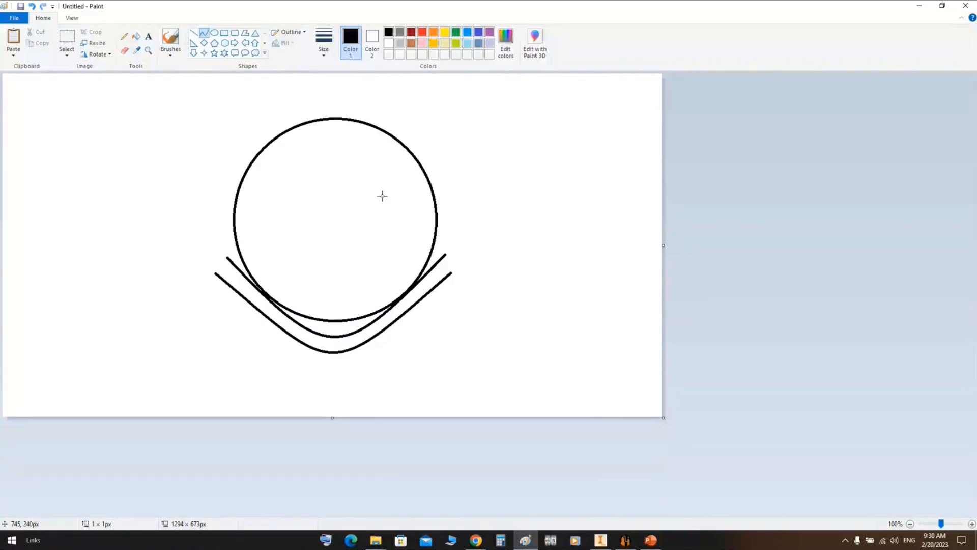
left_click(520, 219)
key("ctrl+z")
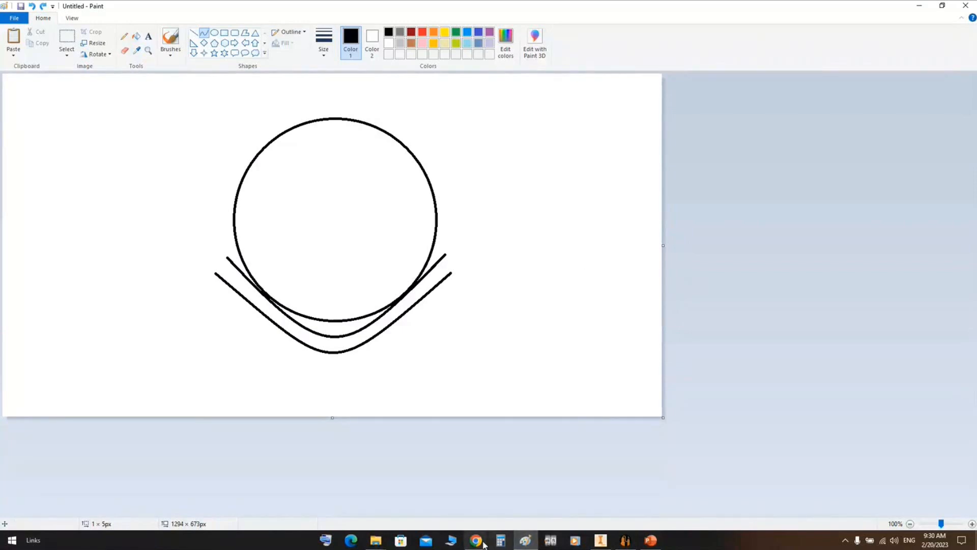
Switch to the shared desktop through Chrome and open the 2154 project folder in the OneDrive Projects directory.
mouse_move(476, 540)
left_click(441, 499)
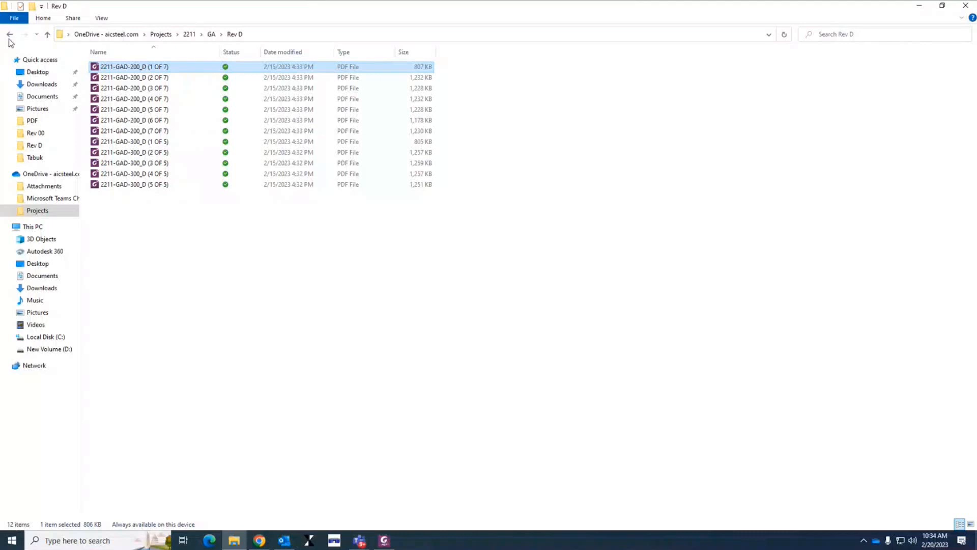
key("alt+Left")
key("alt+Left")
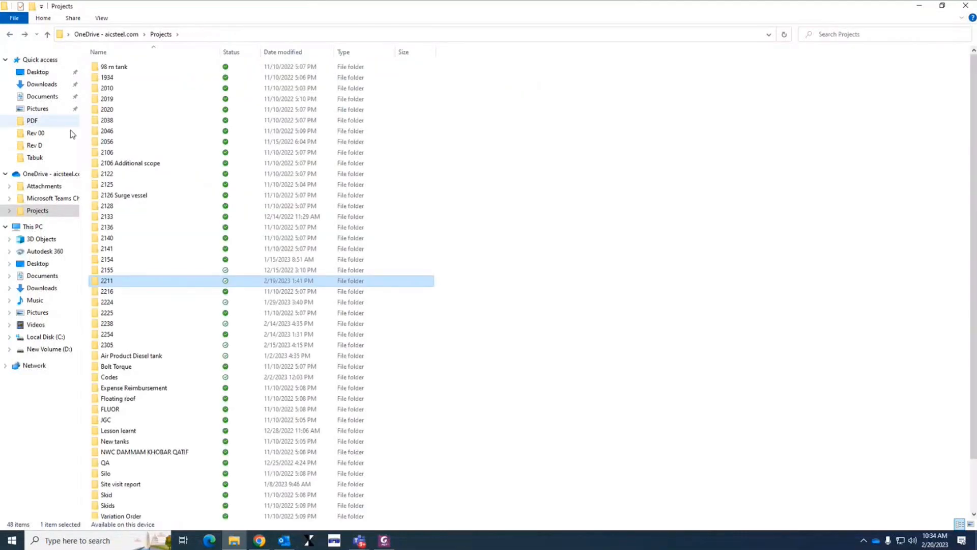
double_click(120, 260)
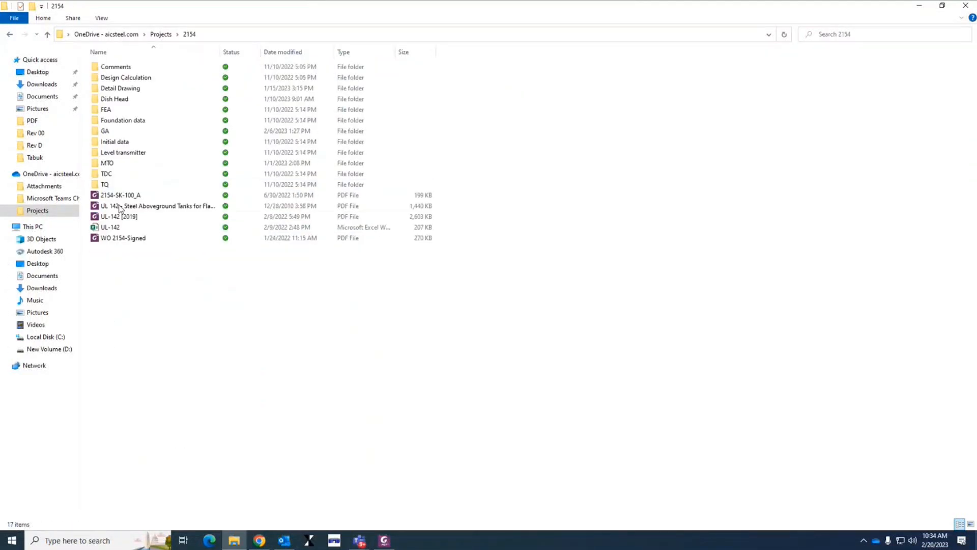
Open the Rev E general arrangement drawing 2154-GAD-100_Rev.E.pdf from project 2154's GA folder.
double_click(116, 131)
left_click(125, 100)
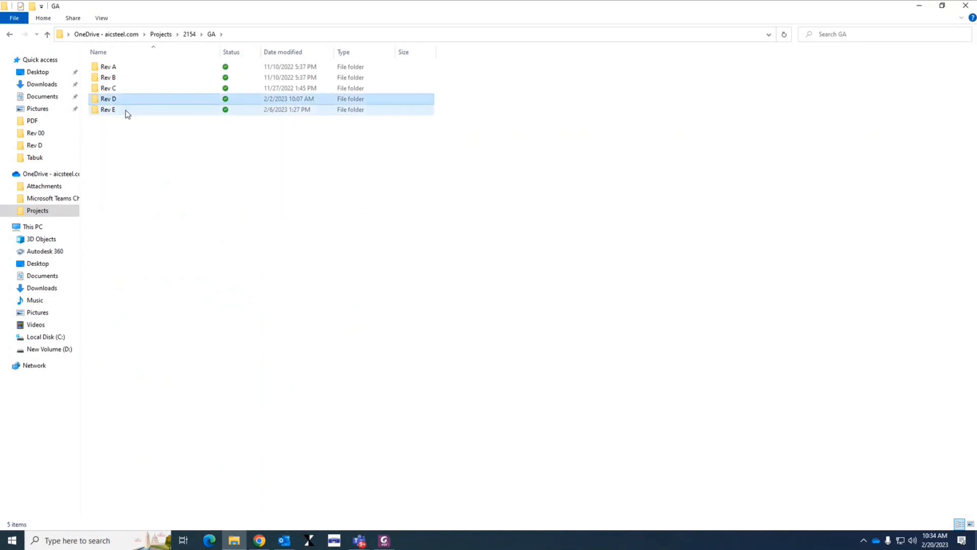
double_click(127, 110)
left_click(133, 68)
double_click(134, 71)
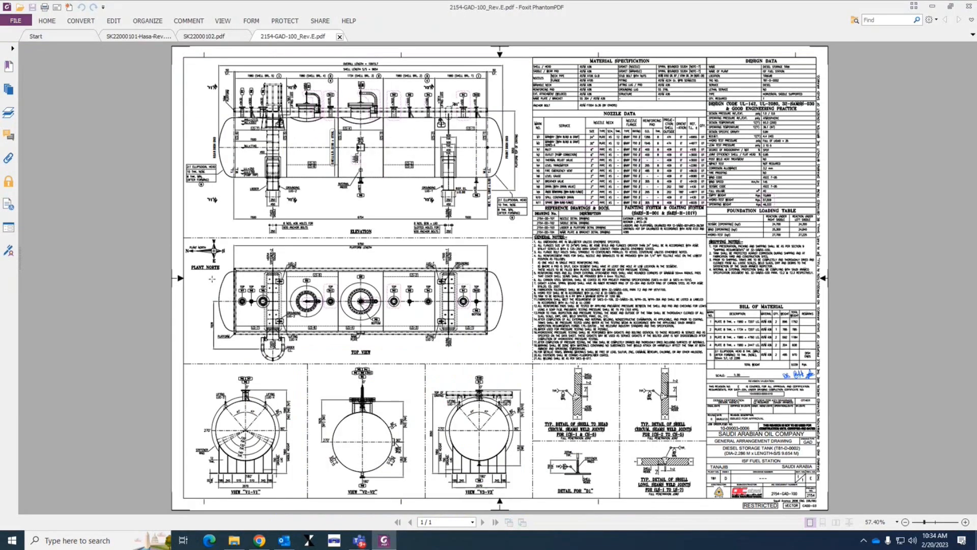
Examine the saddle and its wear plate in the drawing's elevation and the circular end view.
scroll(493, 247, "up", 8, "ctrl")
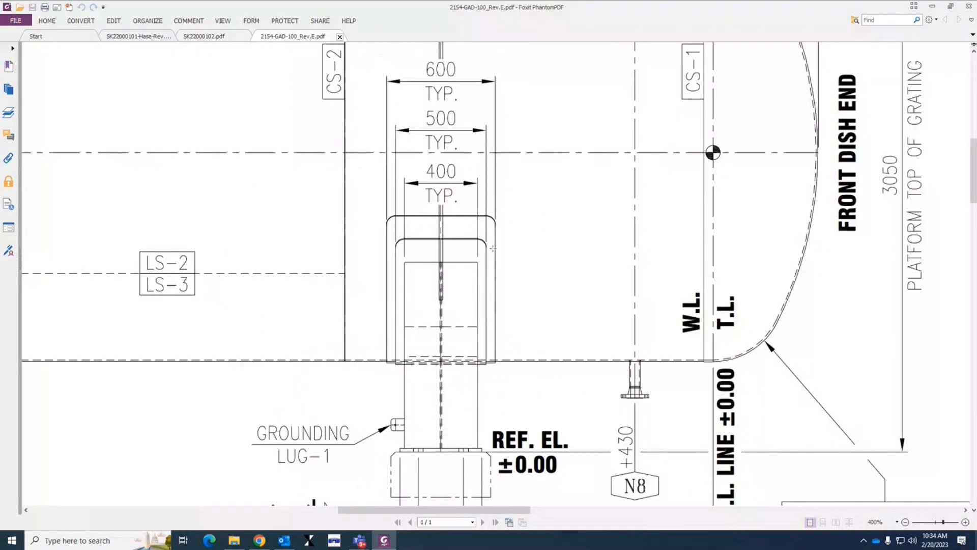
scroll(482, 281, "up", 1)
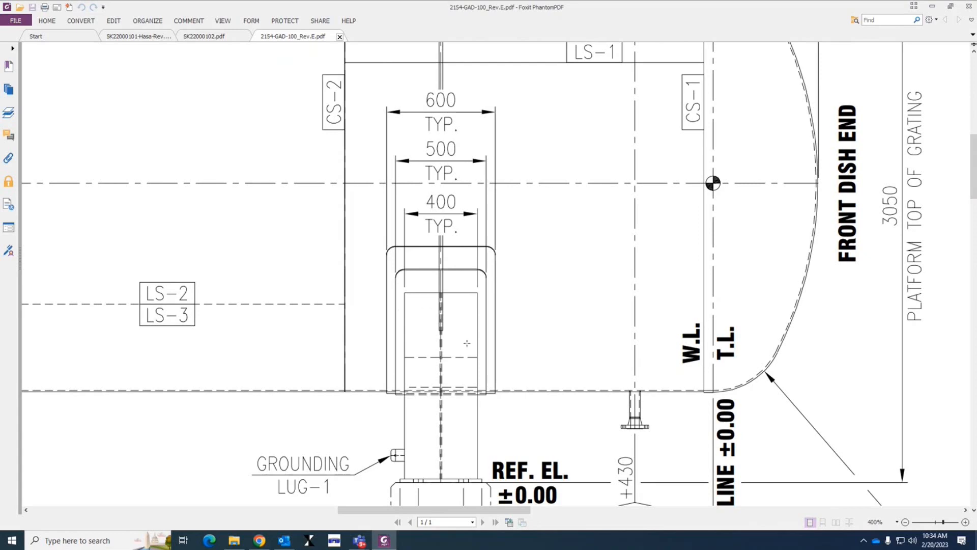
scroll(478, 357, "down", 5, "ctrl")
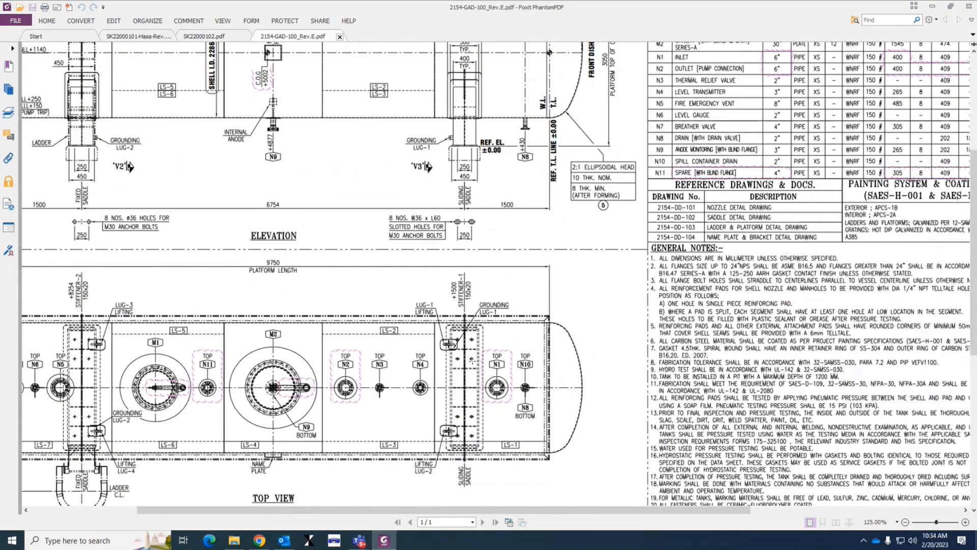
scroll(378, 428, "down", 6)
scroll(576, 393, "up", 5, "ctrl")
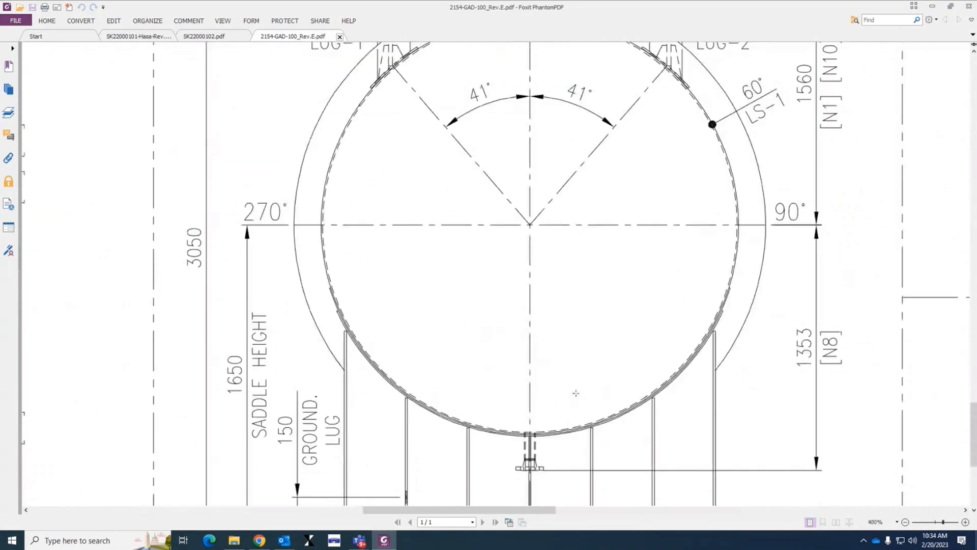
scroll(732, 305, "up", 3, "ctrl")
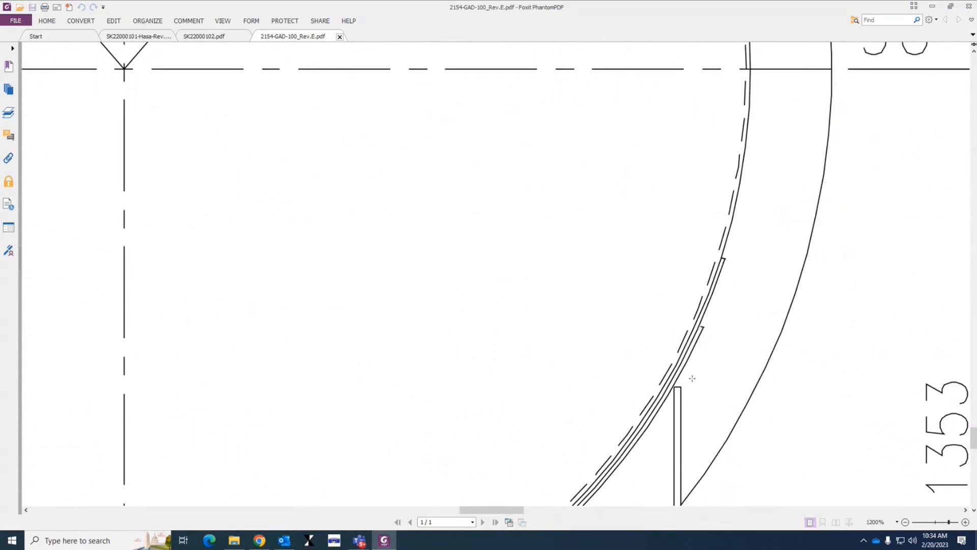
scroll(657, 356, "down", 3, "ctrl")
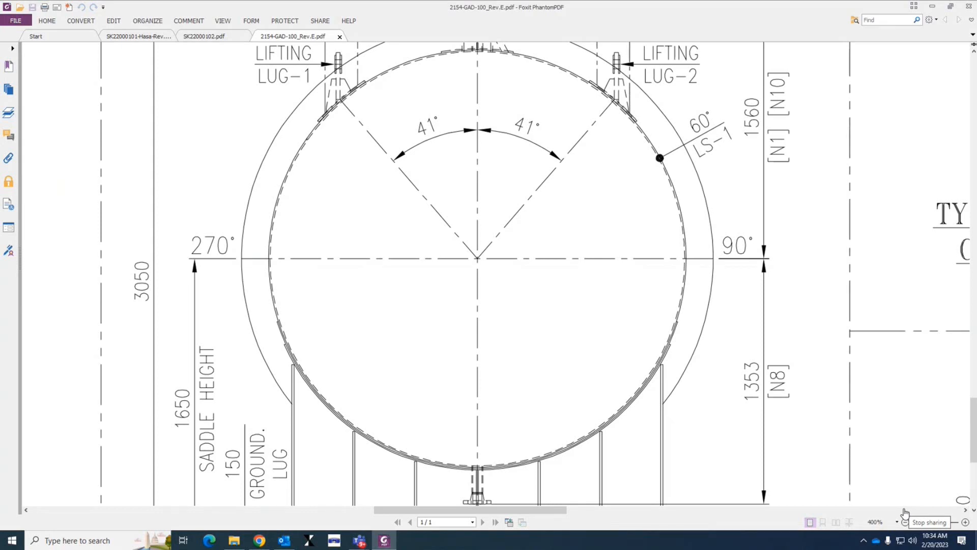
left_click(905, 513)
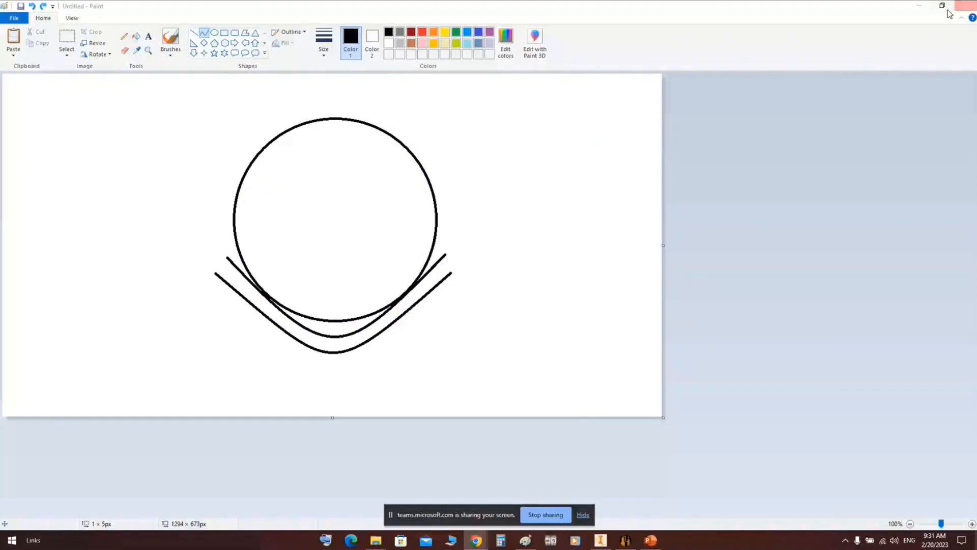
Start a blank Paint picture without saving the saddle sketch, and switch to Static Equipment Generator.
left_click(18, 22)
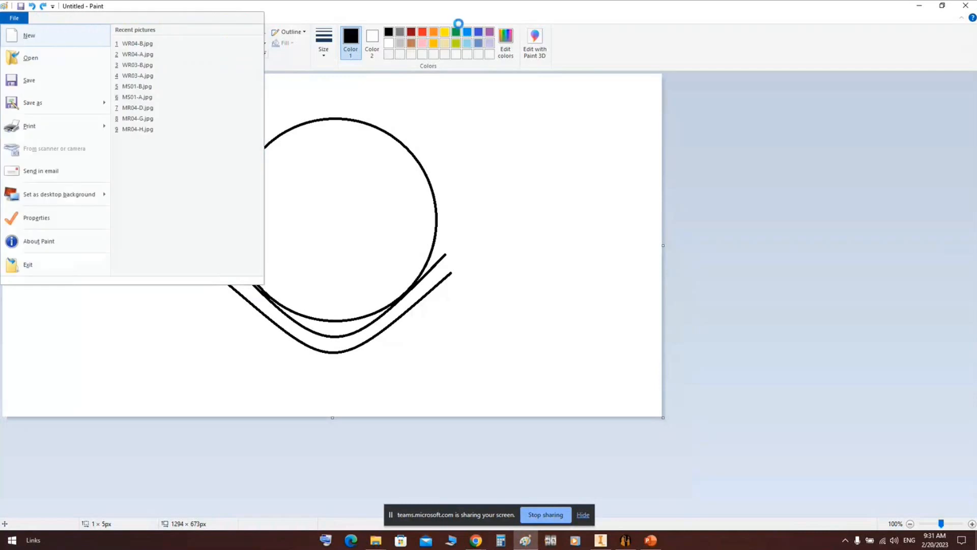
key("Return")
left_click(490, 273)
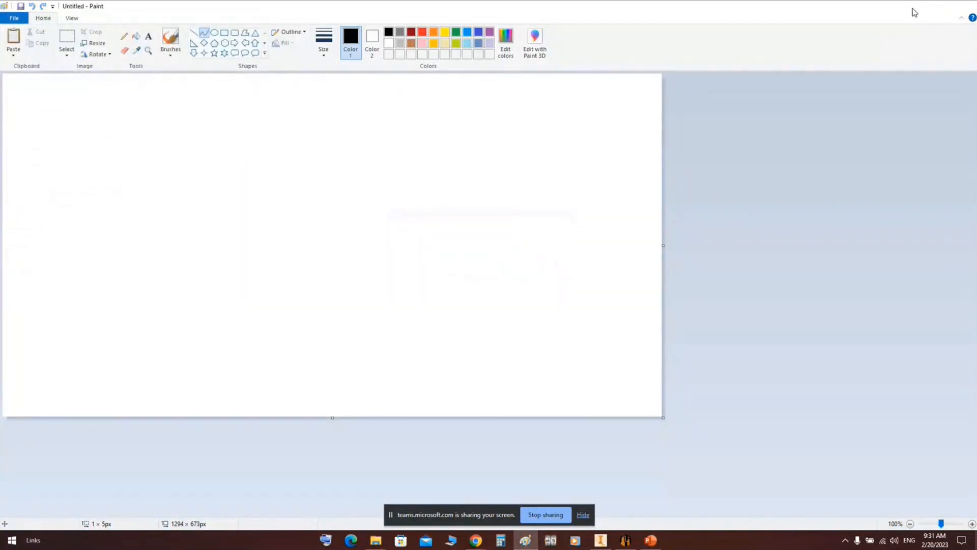
left_click(916, 7)
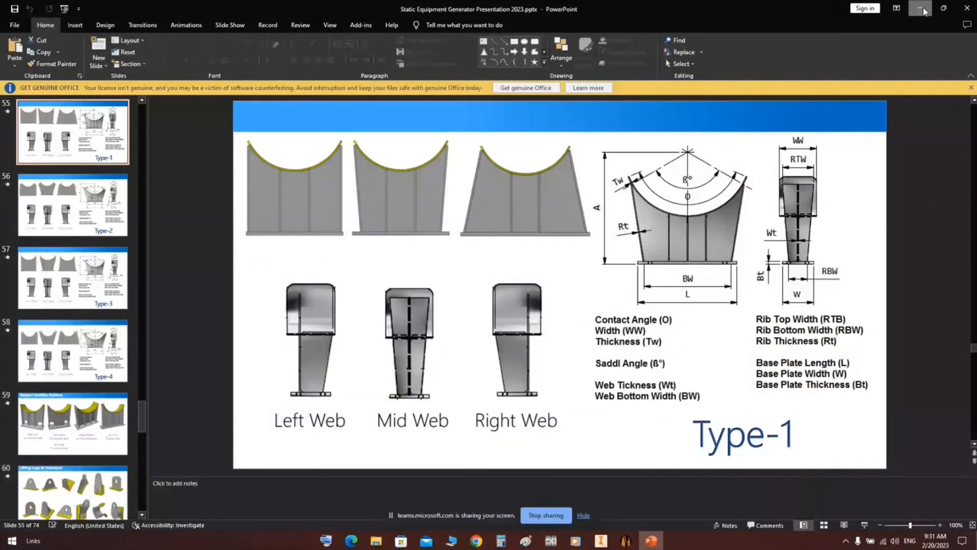
left_click(921, 10)
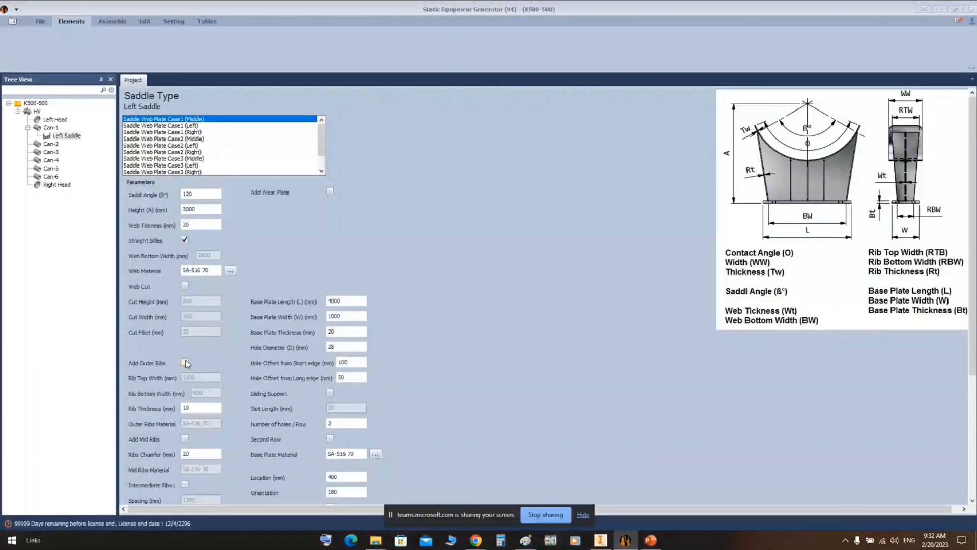
Add outer ribs to the left saddle with a top width and bottom width of 500 mm.
left_click(185, 362)
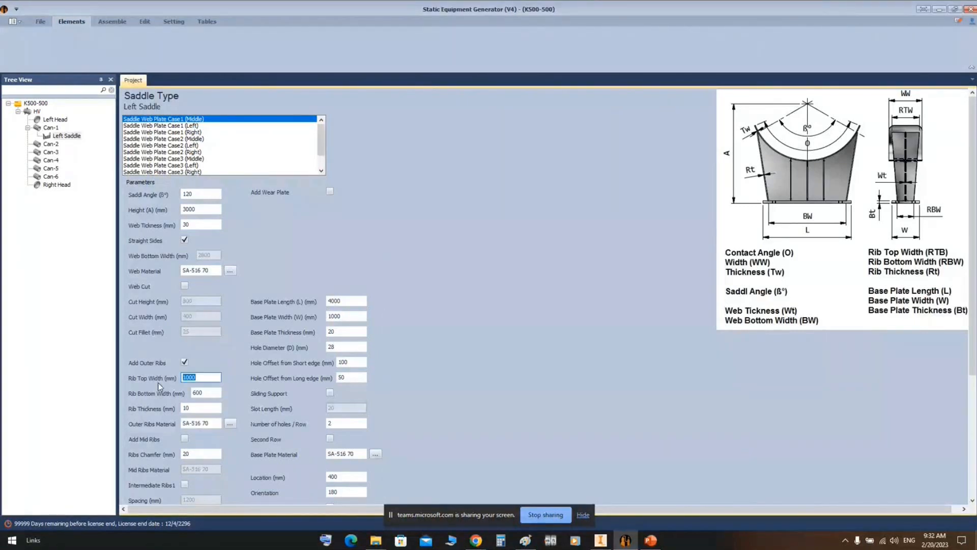
type("500")
key("Tab")
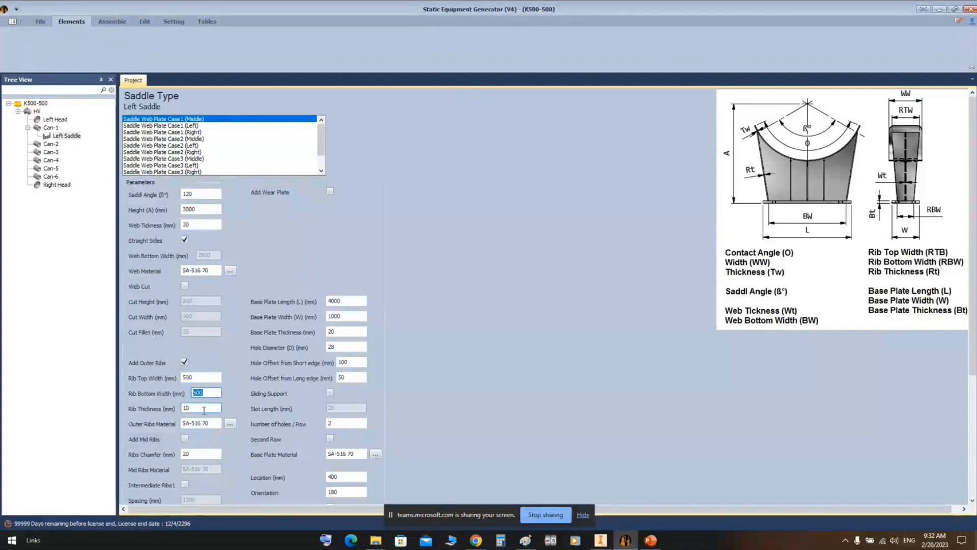
type("50")
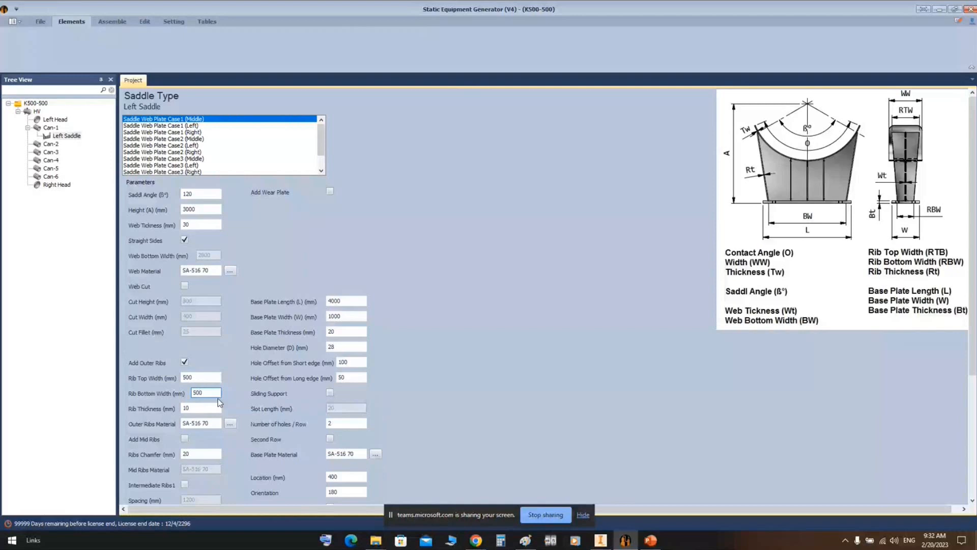
Switch to the PowerPoint presentation and compare the left, mid and right web views of the Type-1 saddle.
left_click(476, 541)
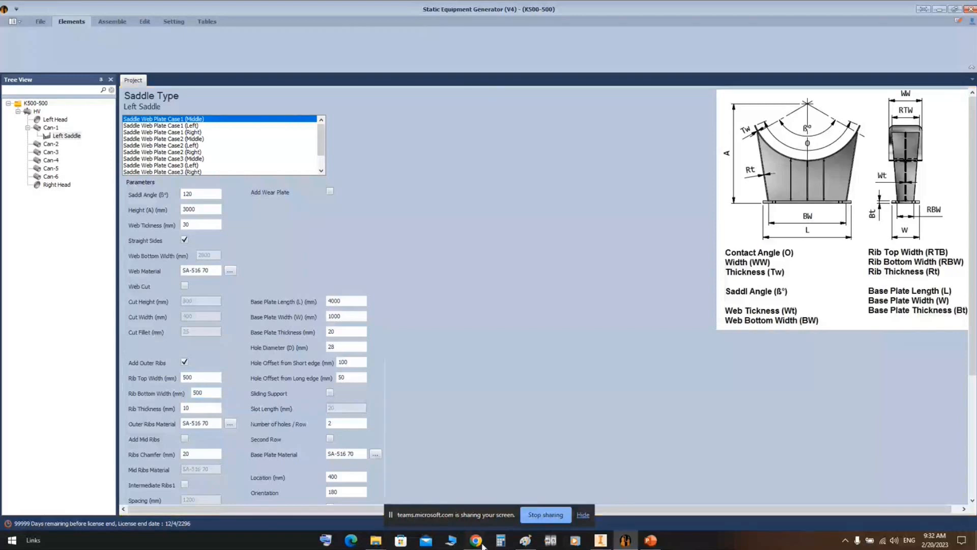
left_click(650, 542)
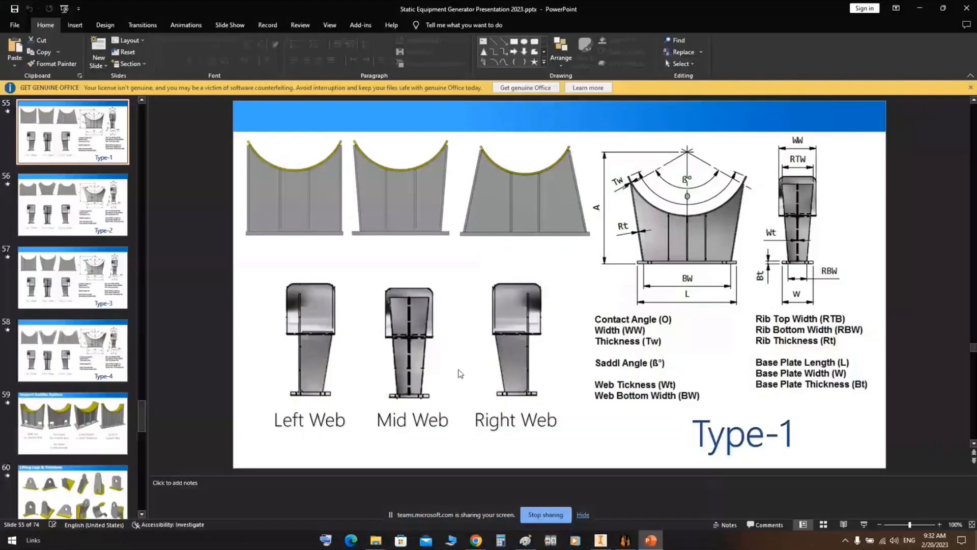
left_click(517, 379)
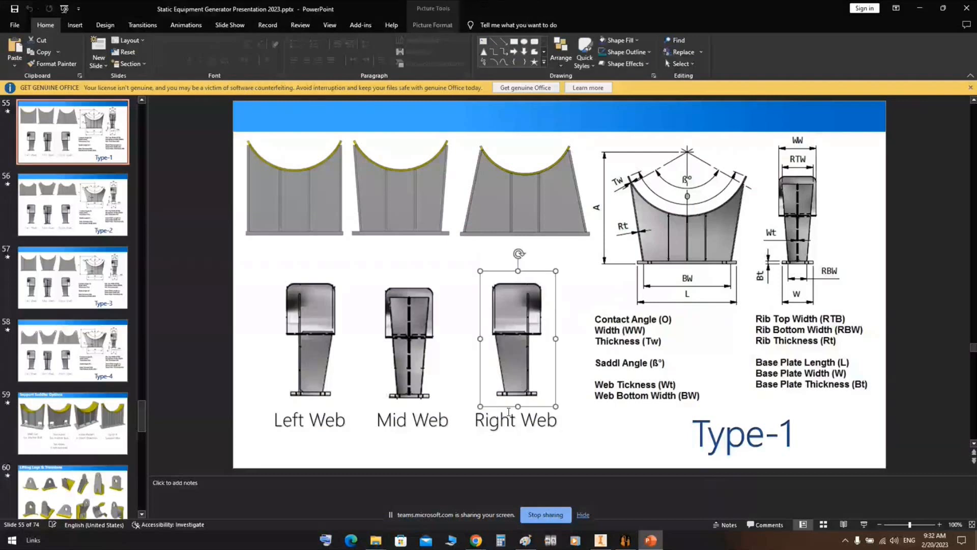
scroll(484, 266, "up", 10, "ctrl")
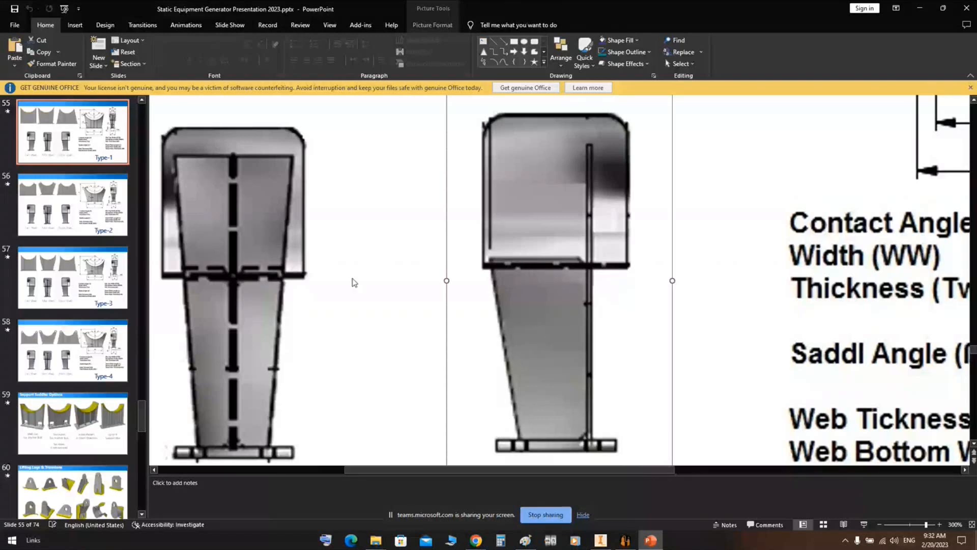
left_click_drag(586, 470, 495, 470)
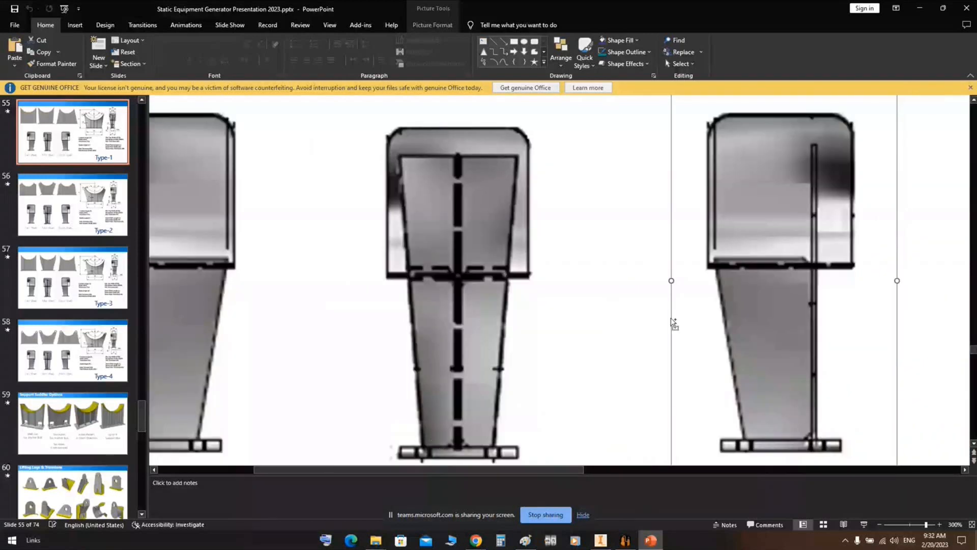
scroll(673, 322, "down", 5, "ctrl")
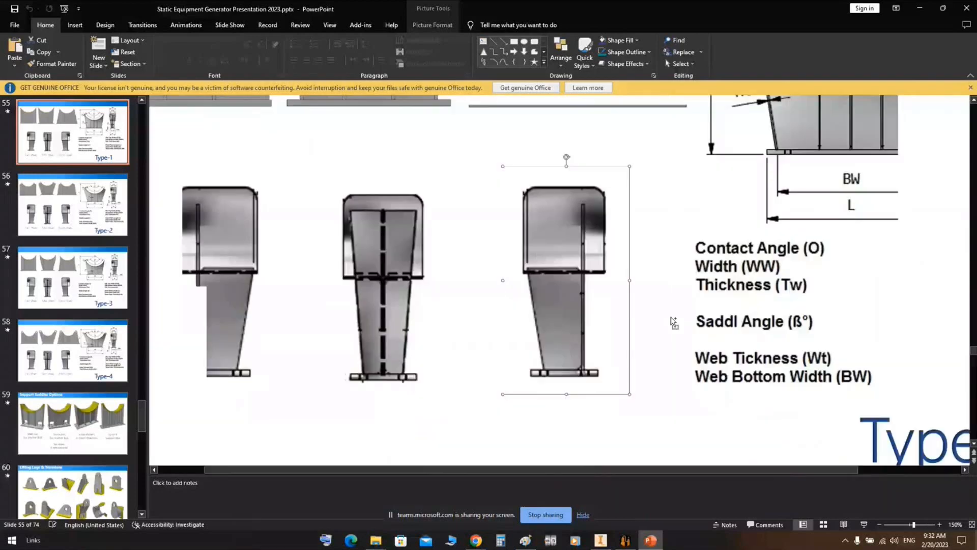
key("alt+Tab")
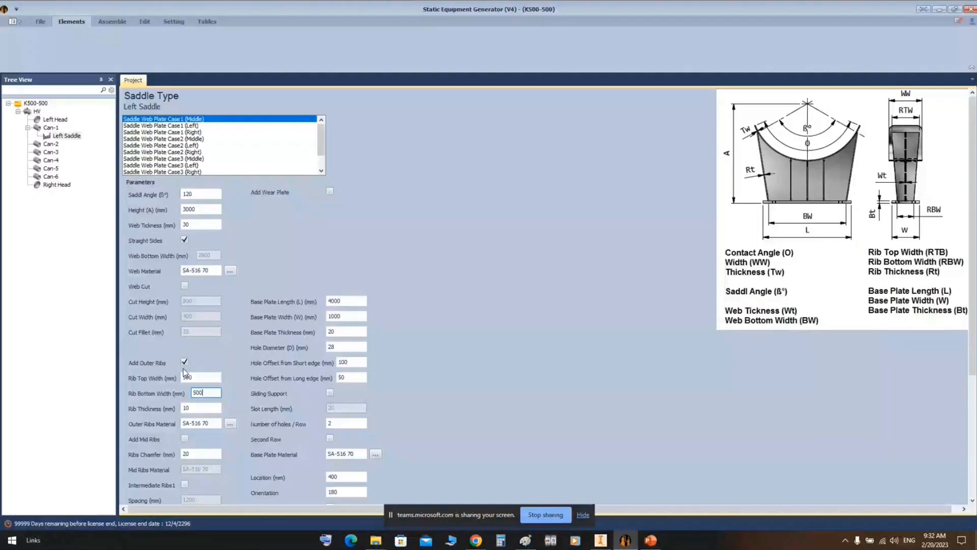
Set the left saddle's rib thickness to 30 mm in Static Equipment Generator.
double_click(198, 393)
double_click(211, 408)
type("30")
Add the first and second intermediate ribs to the left saddle with spacings of 750 mm and 2250 mm.
scroll(188, 387, "down", 1)
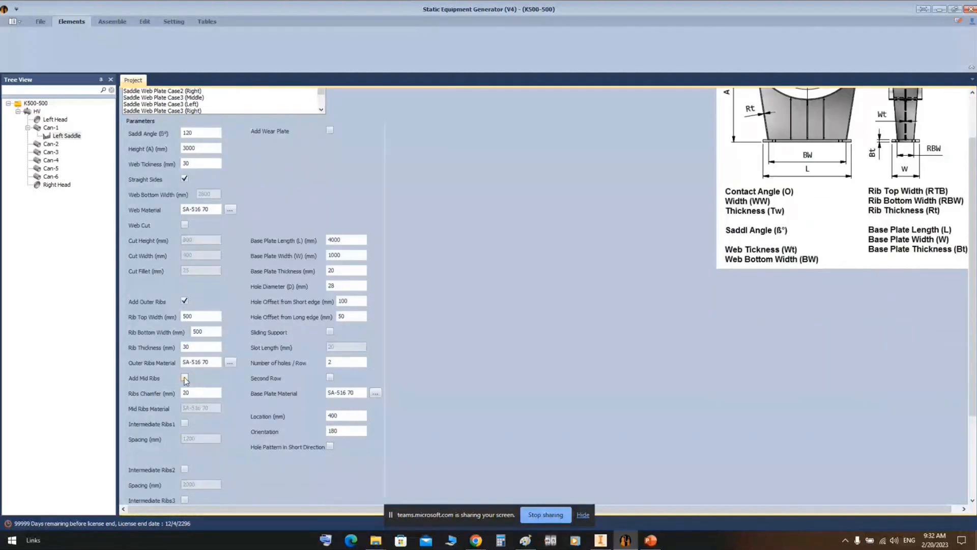
left_click(185, 423)
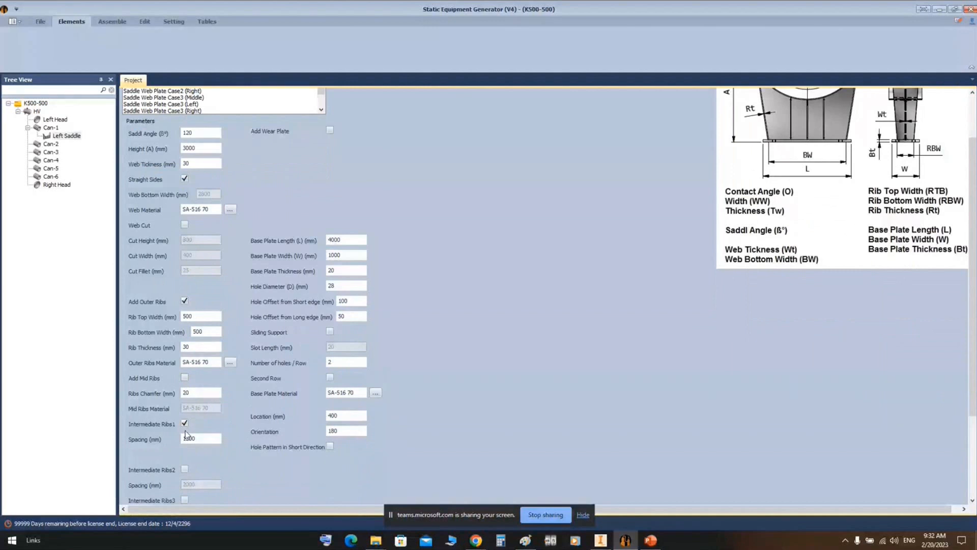
double_click(187, 438)
type("750")
left_click(188, 471)
left_click_drag(198, 485, 174, 487)
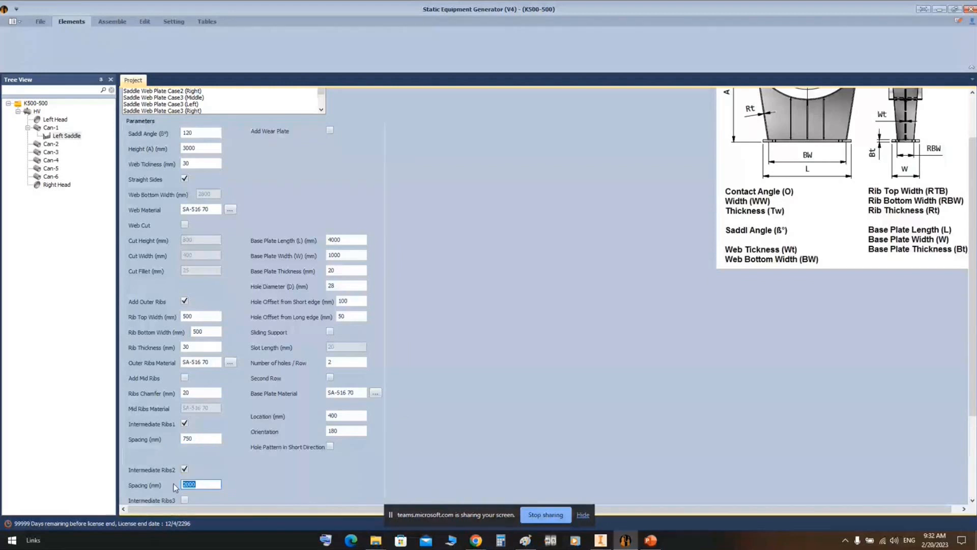
type("2250")
Add a wear plate to the left saddle with contact angle 132, width 760 mm, thickness 30 mm and fillet 50 mm.
scroll(346, 276, "up", 2)
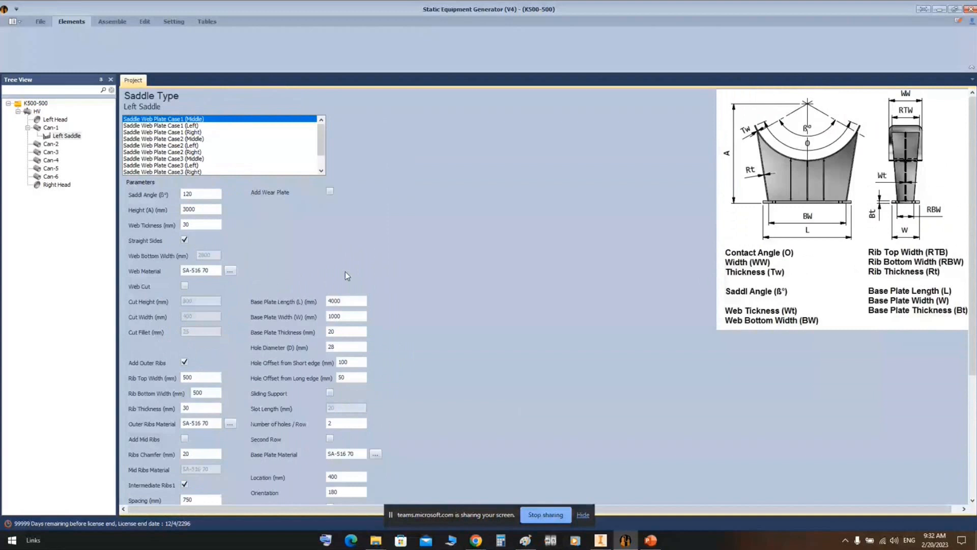
left_click(330, 193)
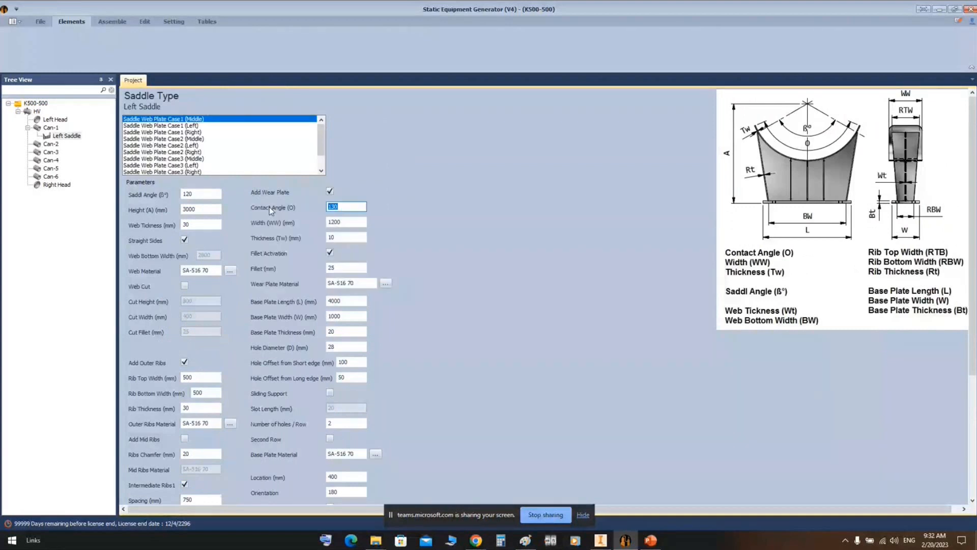
type("132")
key("Tab")
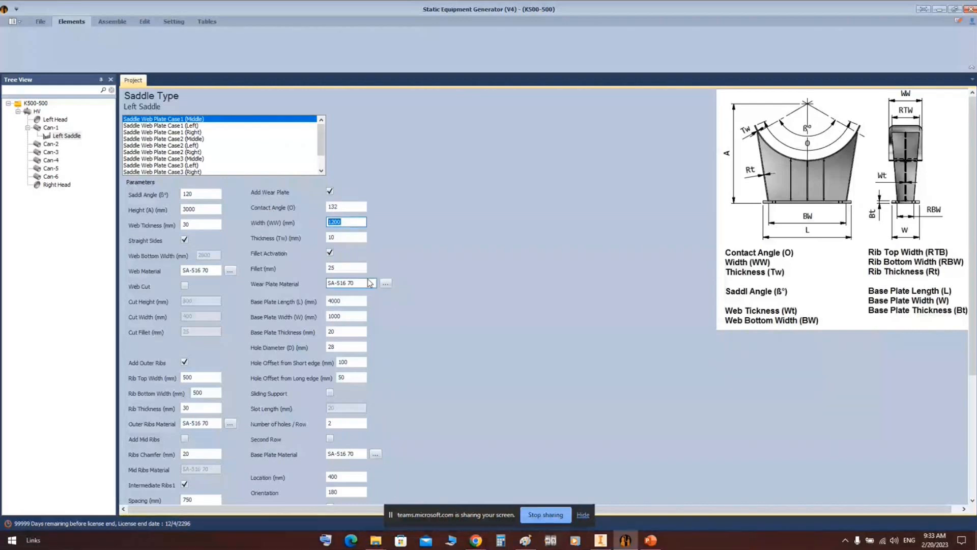
type("760")
key("Tab")
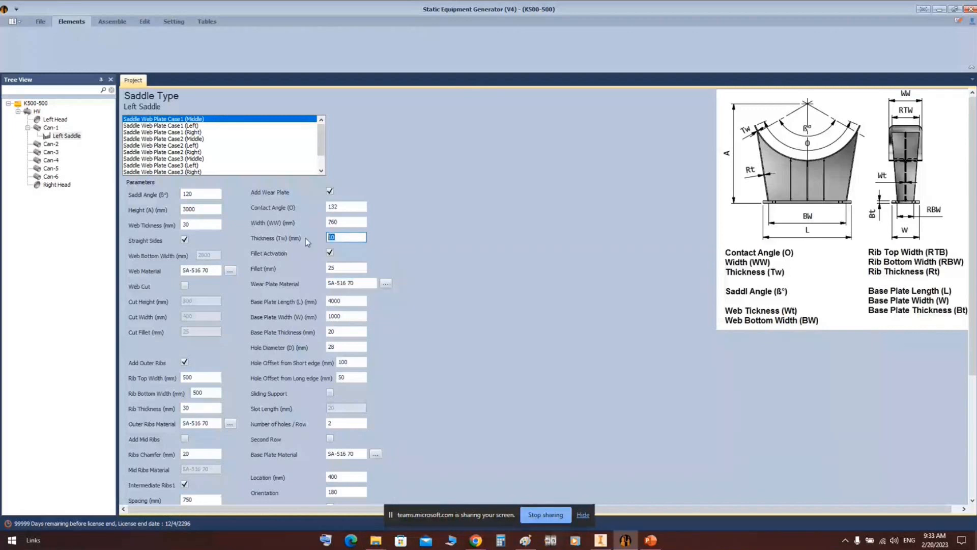
left_click(353, 271)
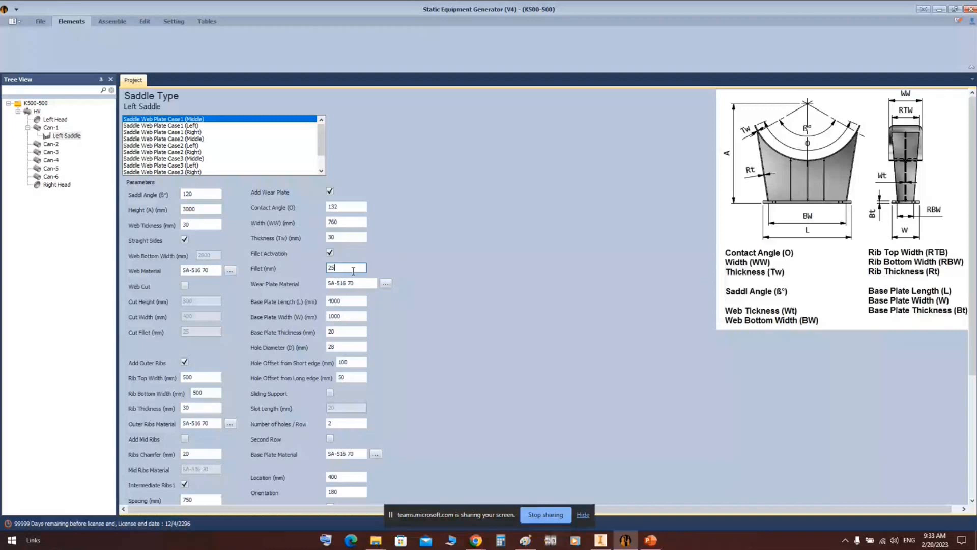
double_click(354, 271)
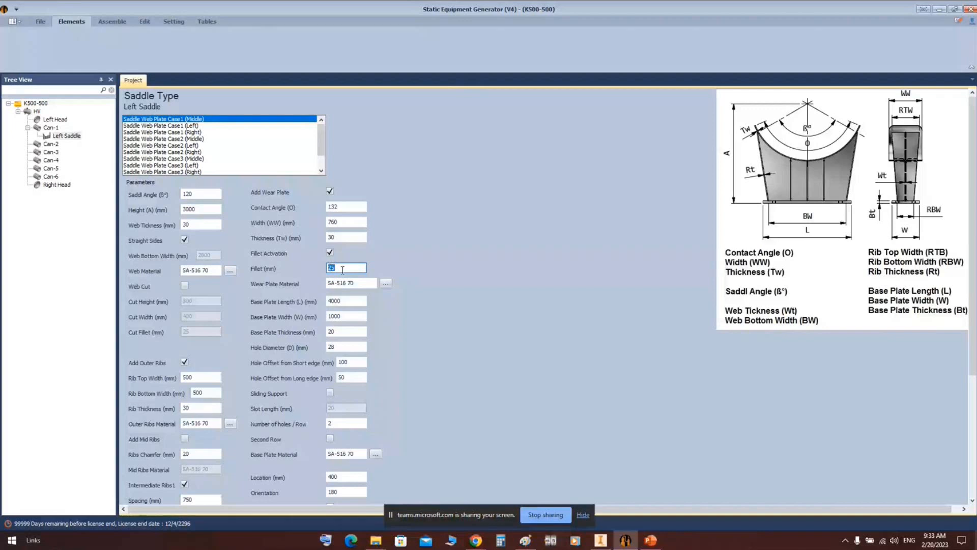
type("50")
key("Tab")
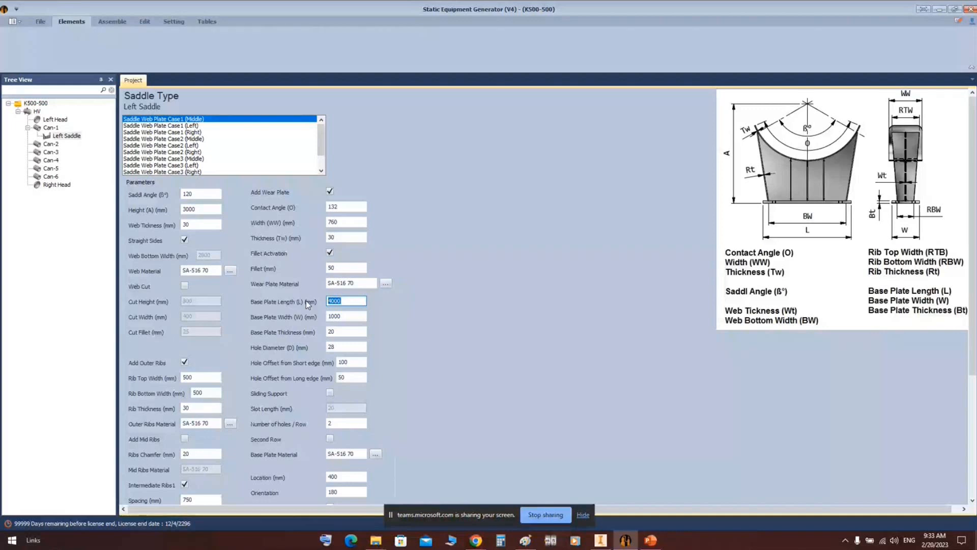
Set the saddle's base plate to 4000 mm long, 600 mm wide and 50 mm thick.
type("4000")
key("Tab")
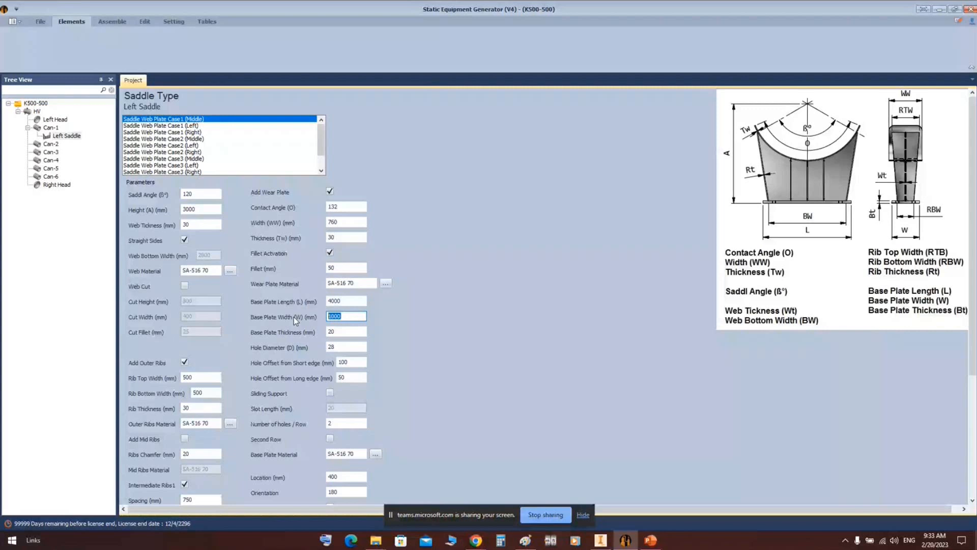
type("600")
key("Tab")
type("50")
key("Tab")
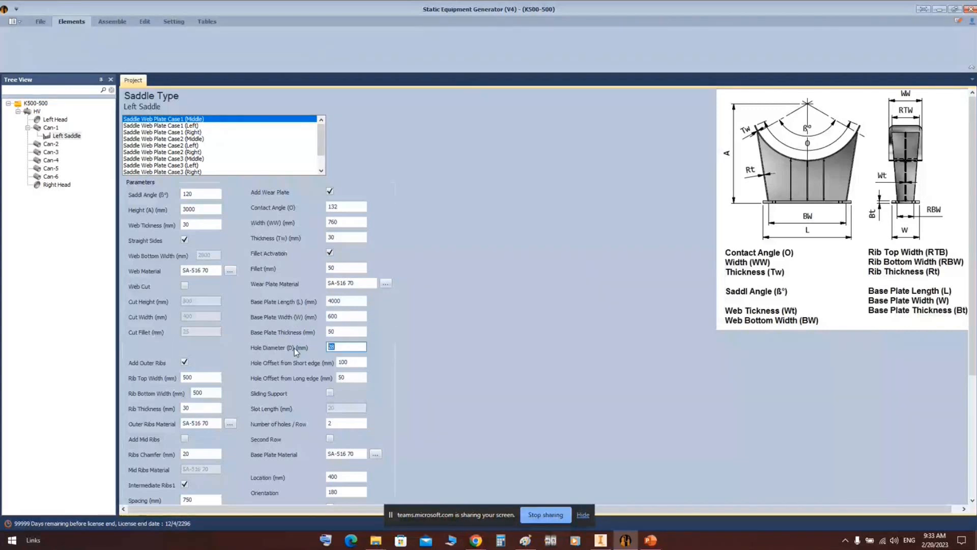
Set the left saddle's base plate hole diameter to 60 mm, with offsets of 400 mm from the short edge and 150 mm from the long edge.
type("60")
key("Tab")
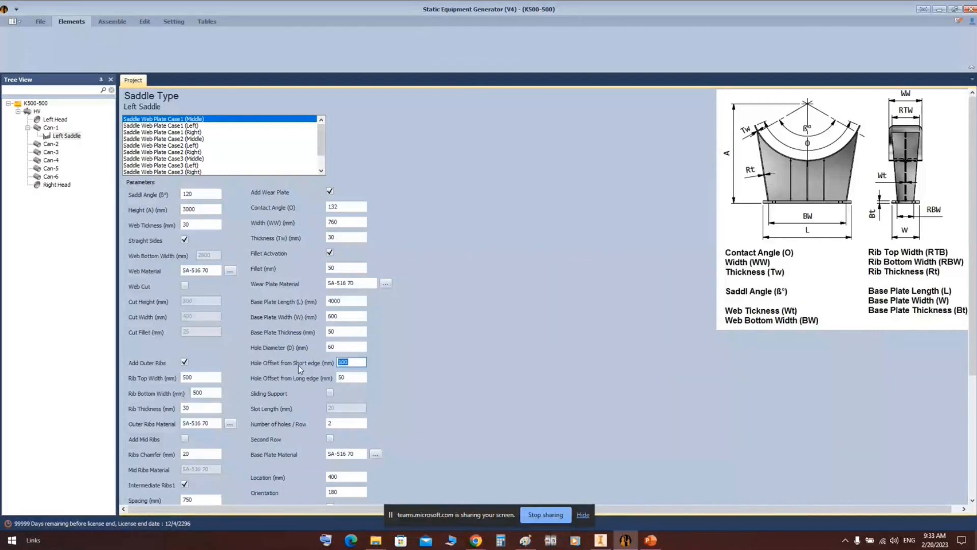
type("400")
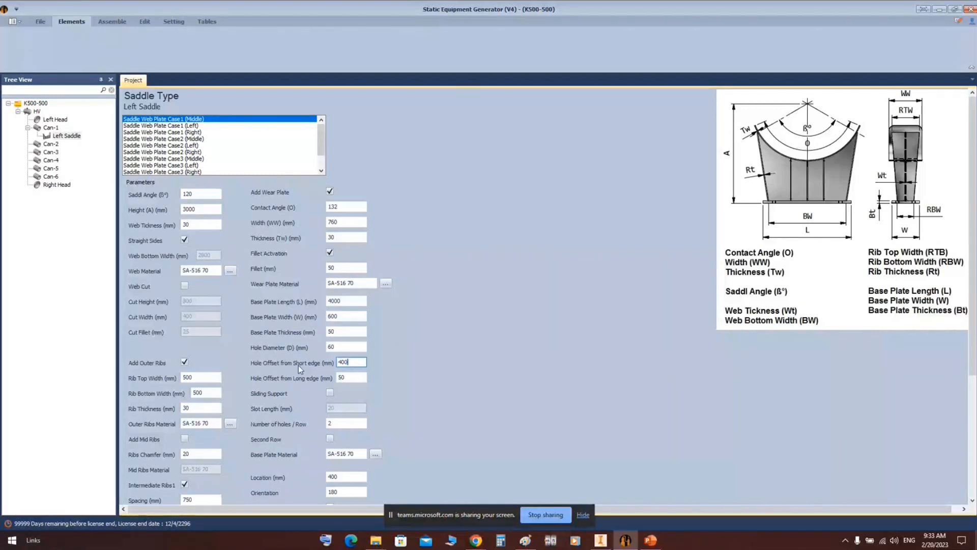
left_click(354, 378)
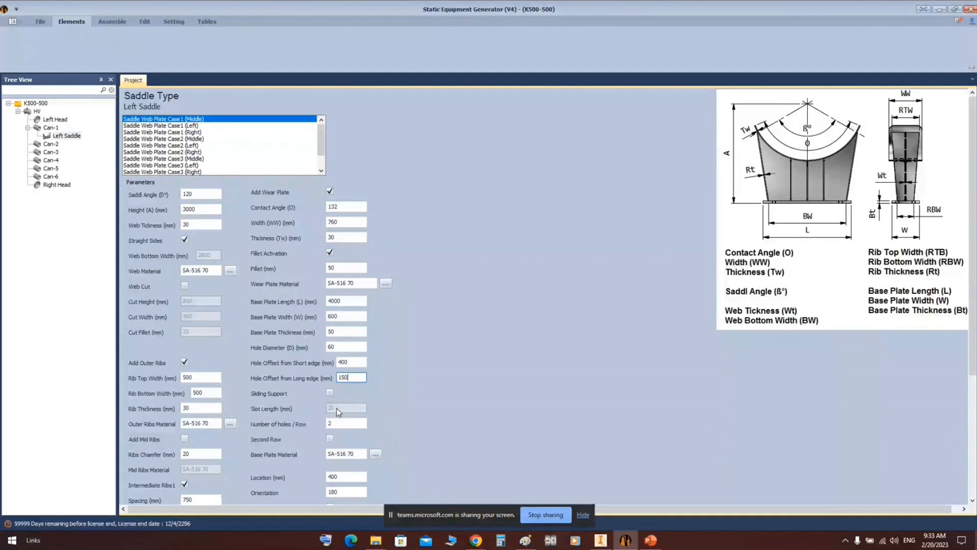
Set three base plate holes per row and enable a second row of holes.
left_click(337, 424)
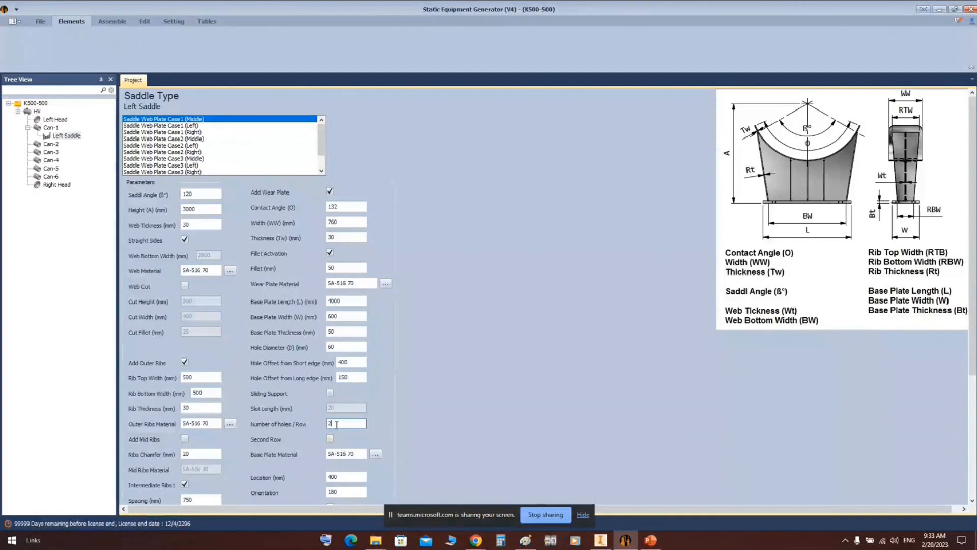
left_click_drag(337, 424, 302, 428)
scroll(319, 429, "down", 1)
left_click(328, 378)
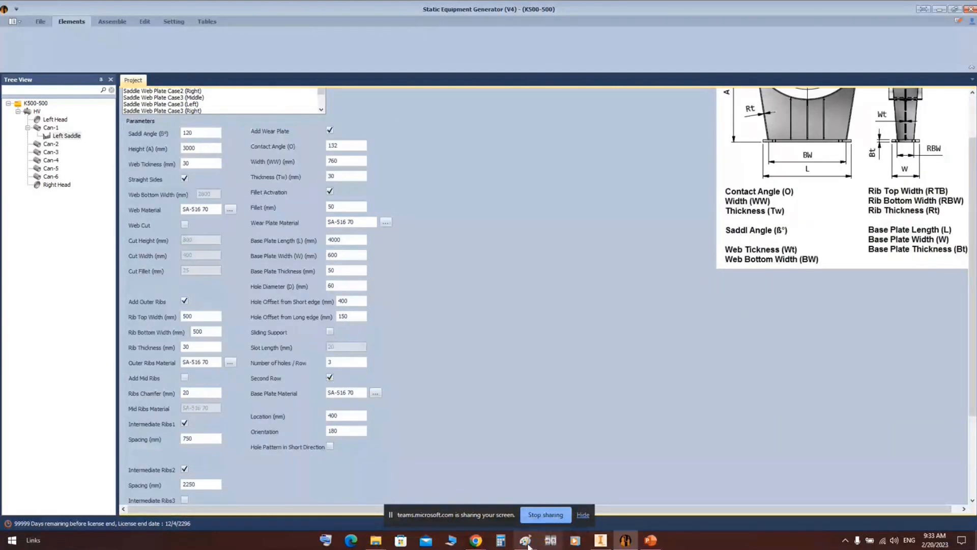
Consult the saddle options slide in the PowerPoint presentation, comparing its anchor bolt hole layouts with the hole settings in Static Equipment Generator.
left_click(652, 542)
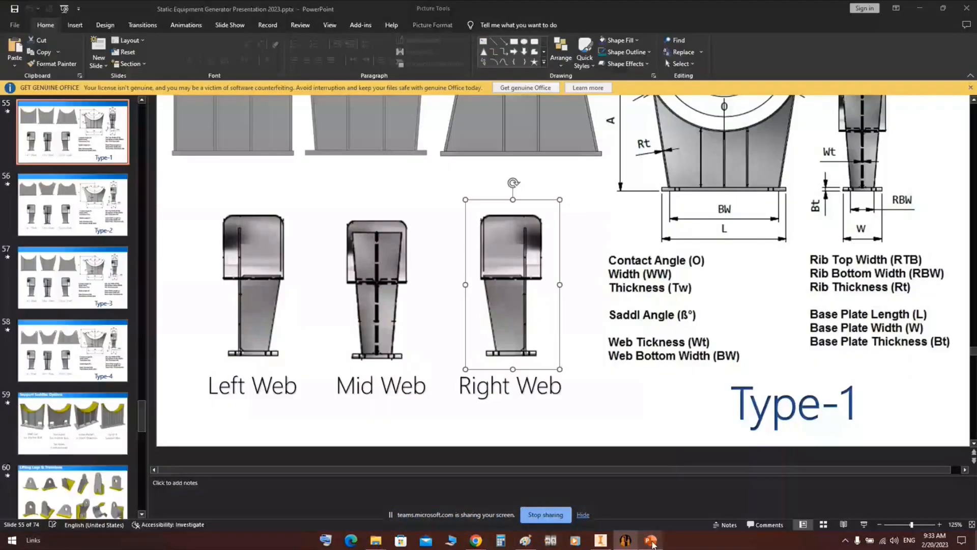
left_click(93, 448)
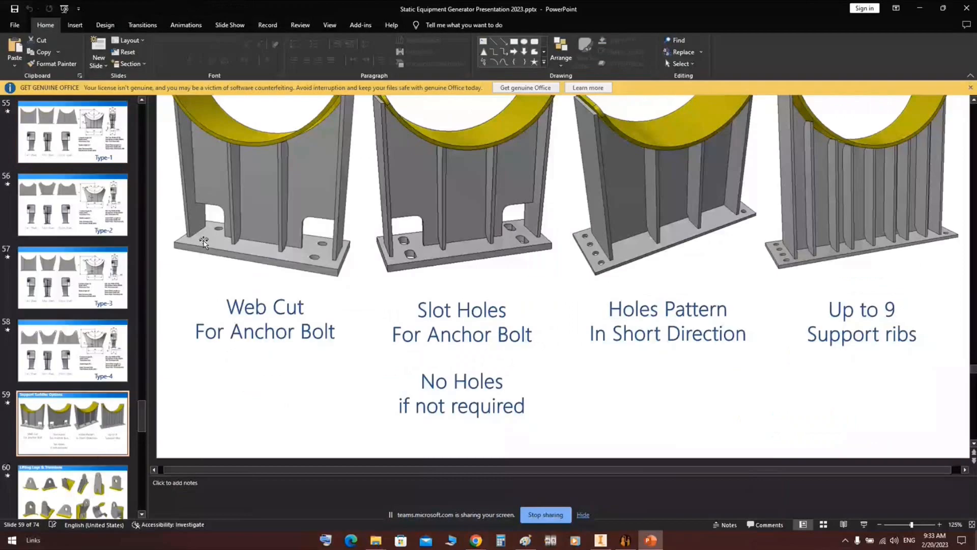
key("alt+Tab")
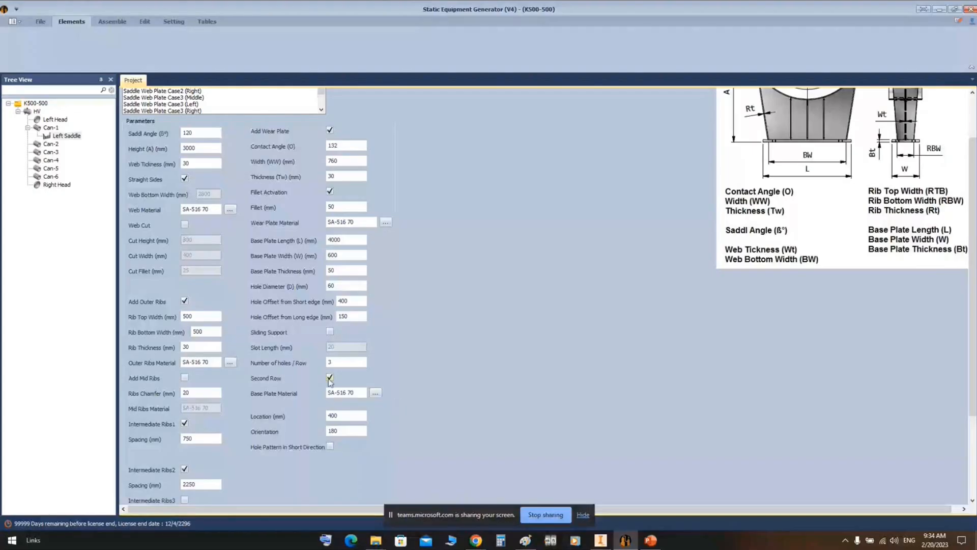
left_click(645, 539)
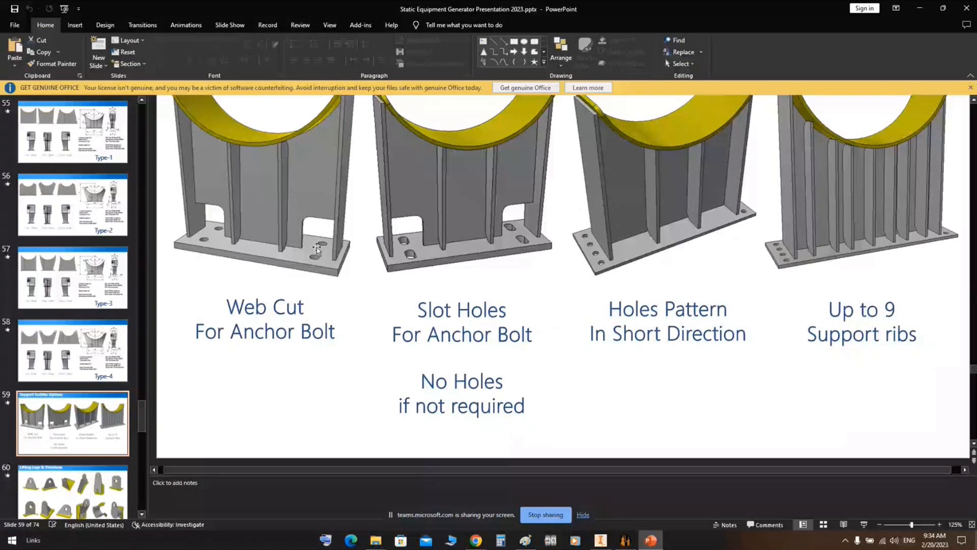
left_click(627, 537)
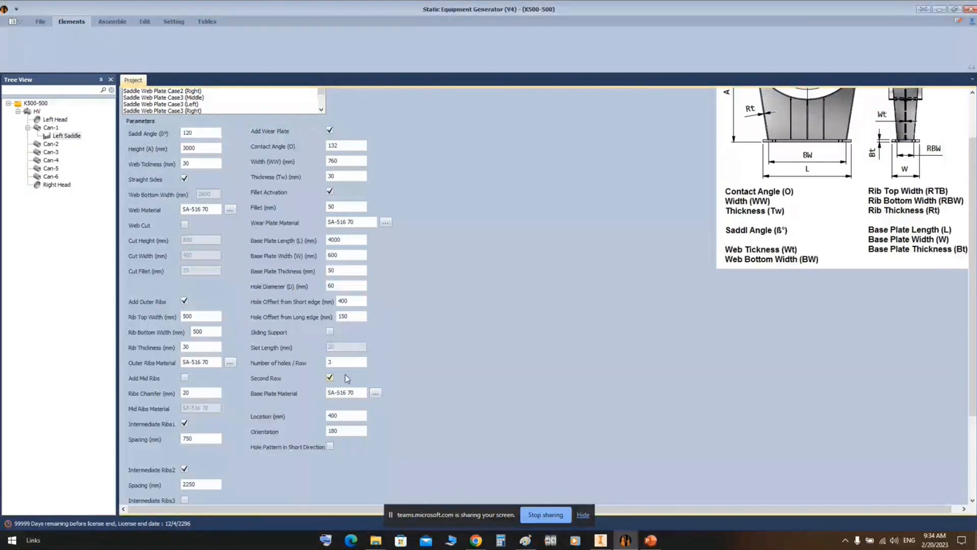
key("alt+Tab")
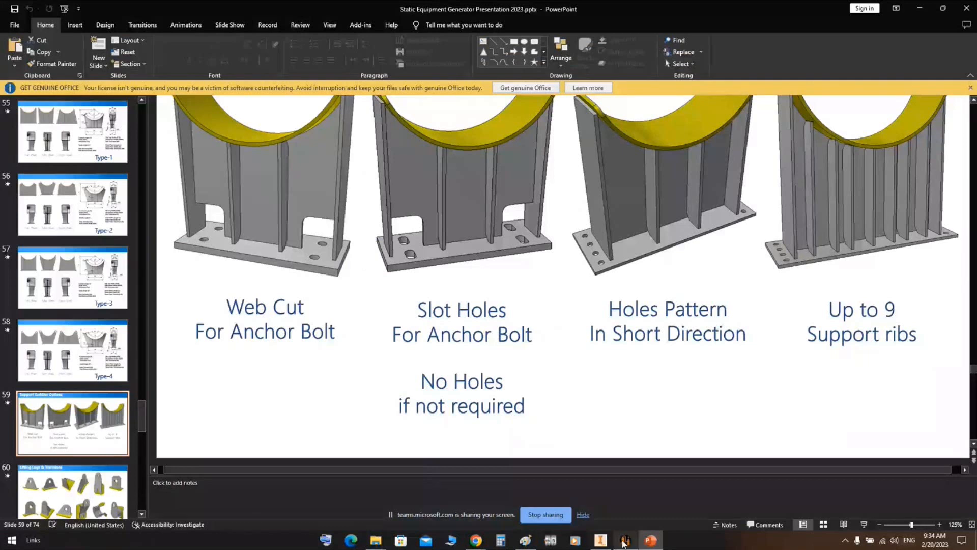
left_click(624, 544)
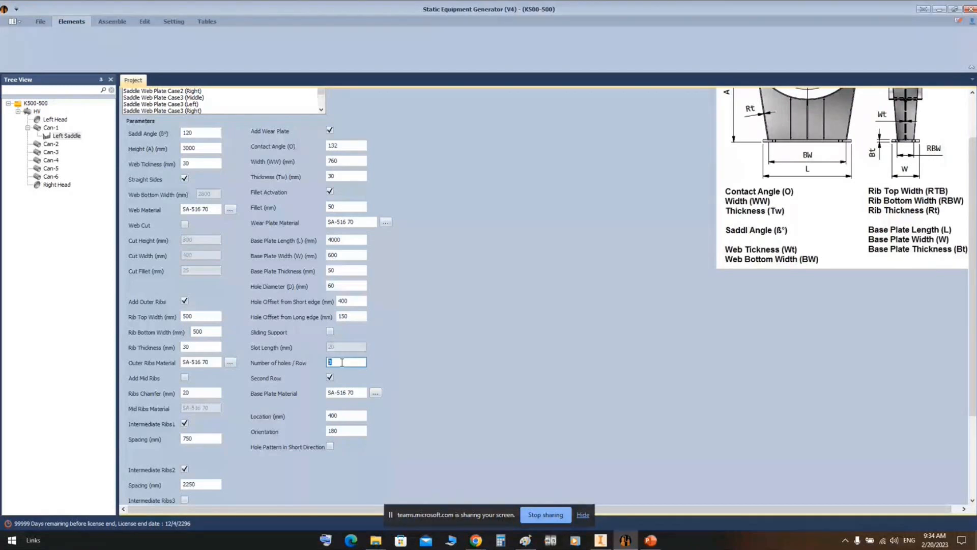
Set the left saddle's location to 2742 mm and save the saddle.
left_click(345, 420)
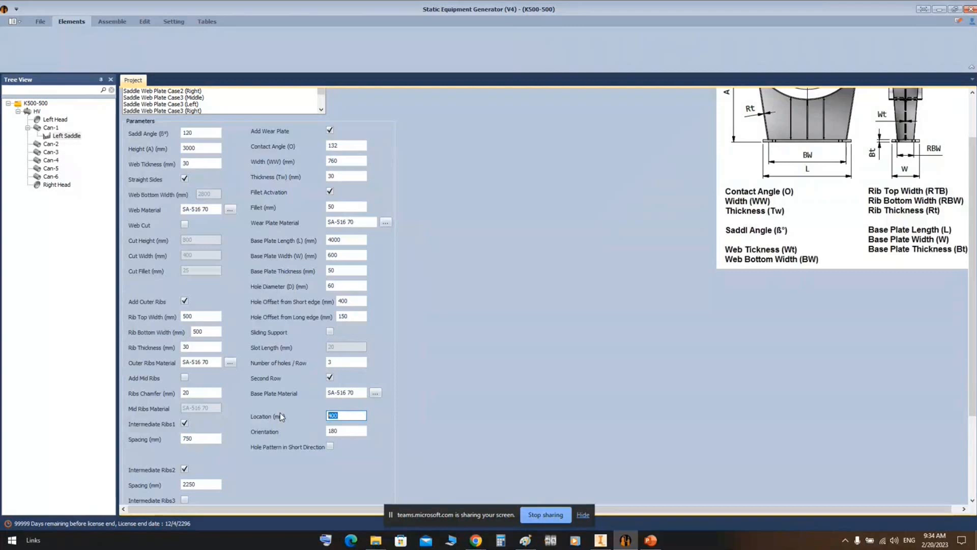
type("2742")
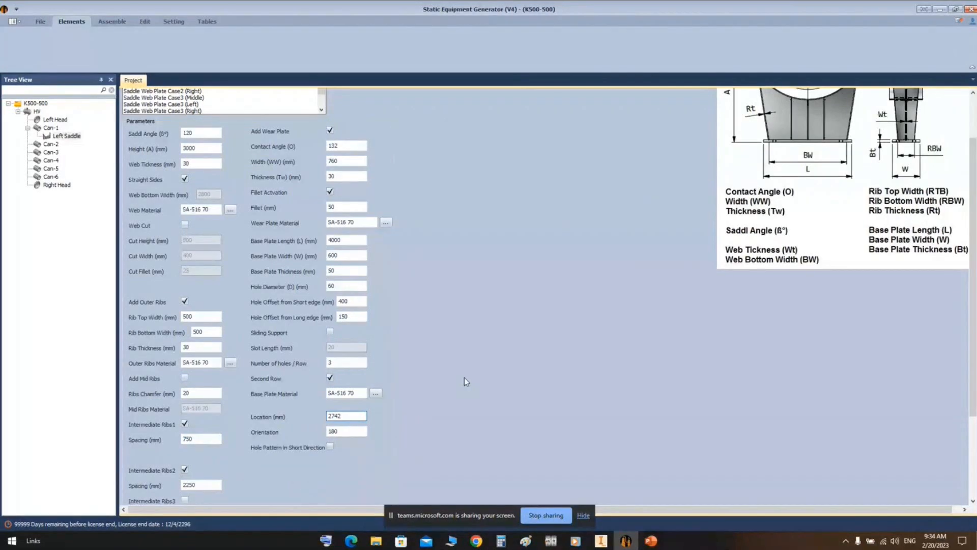
scroll(465, 378, "down", 3)
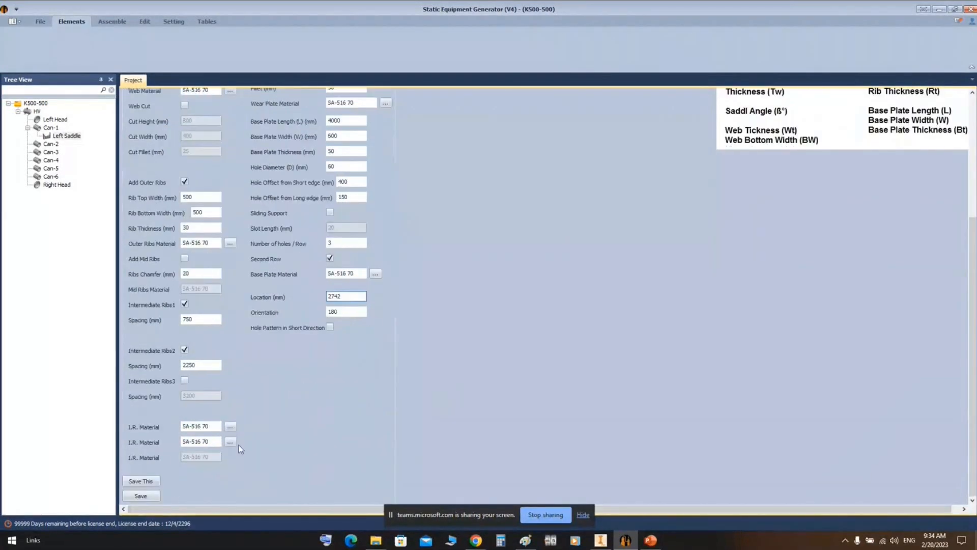
left_click(154, 499)
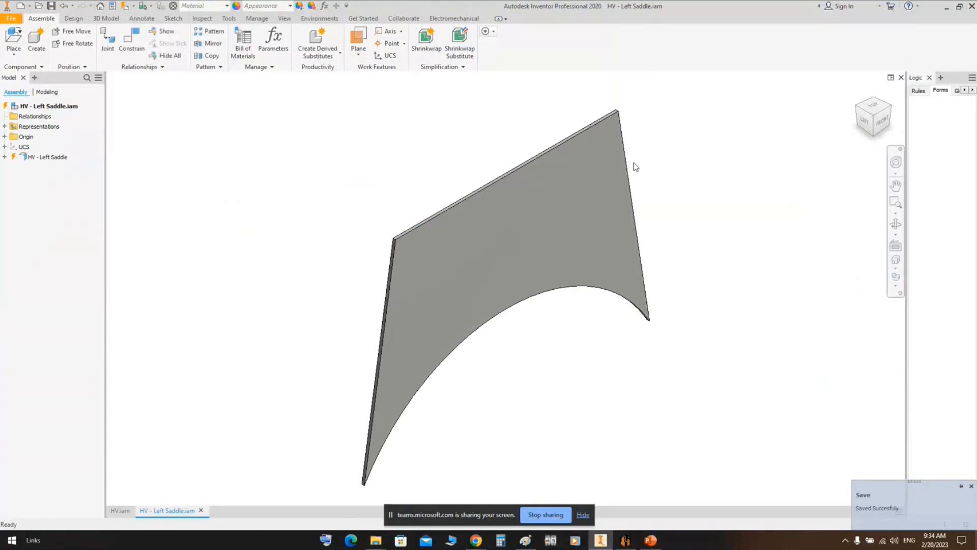
left_click(583, 515)
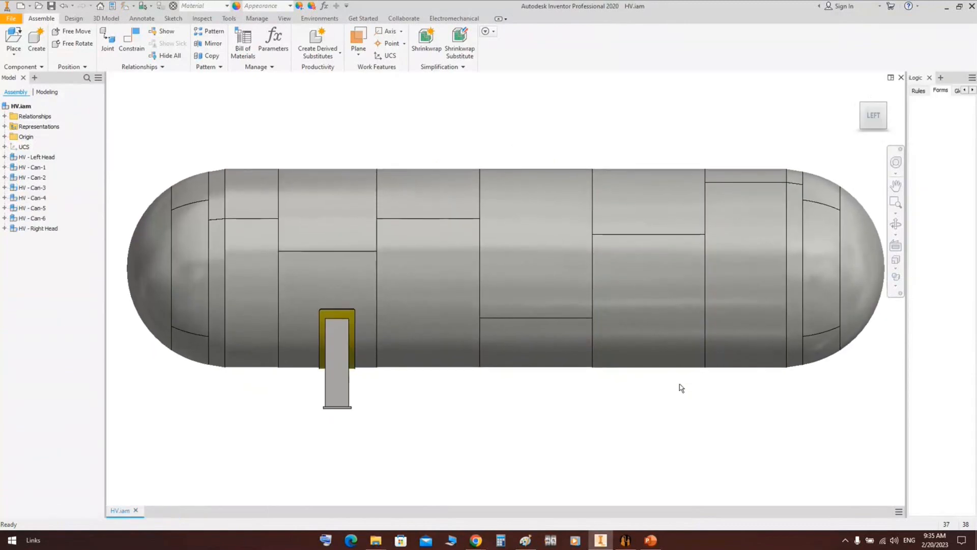
Switch to Static Equipment Generator and review the part and assembly preview options in the application settings.
left_click(626, 541)
left_click(173, 22)
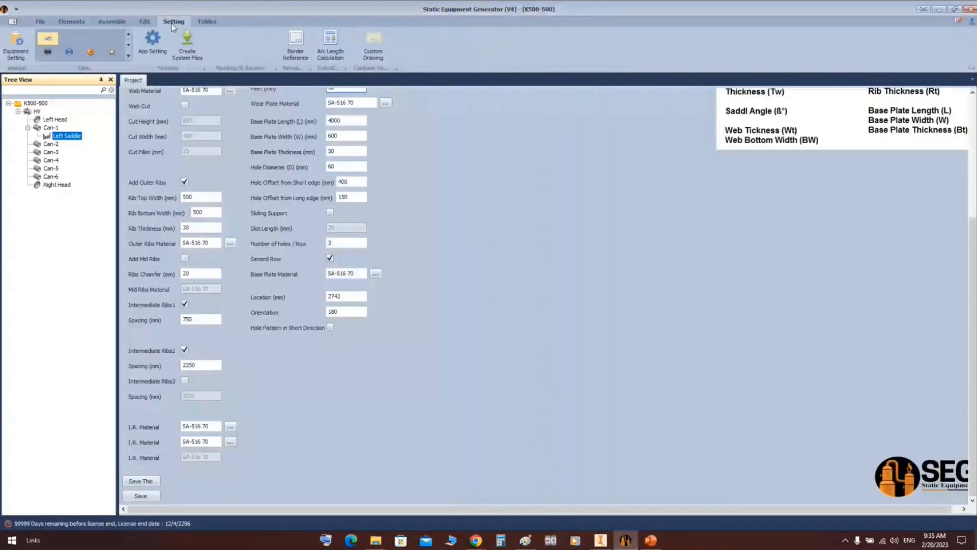
left_click(152, 43)
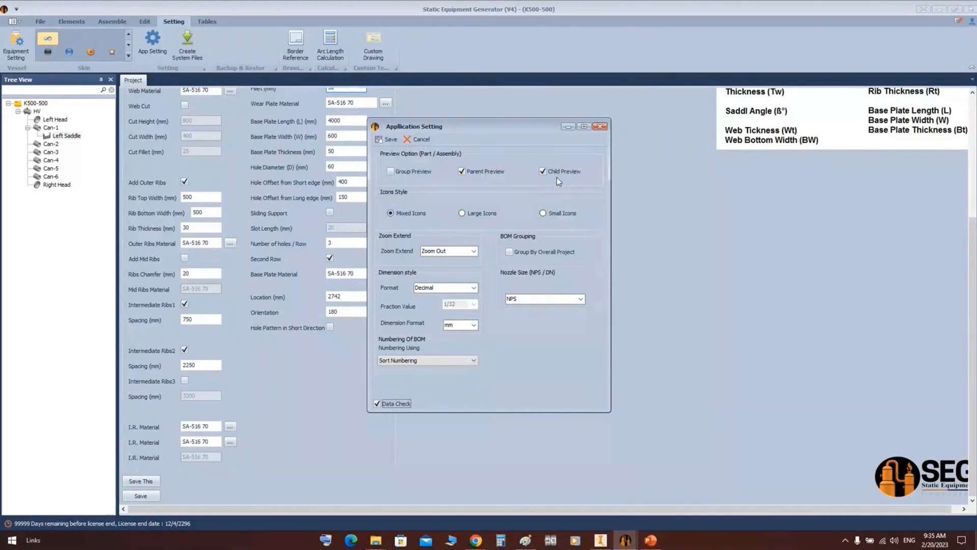
left_click(600, 126)
Switch to Inventor and examine the left saddle and its wear plate on the vessel assembly from an angled view.
left_click(600, 541)
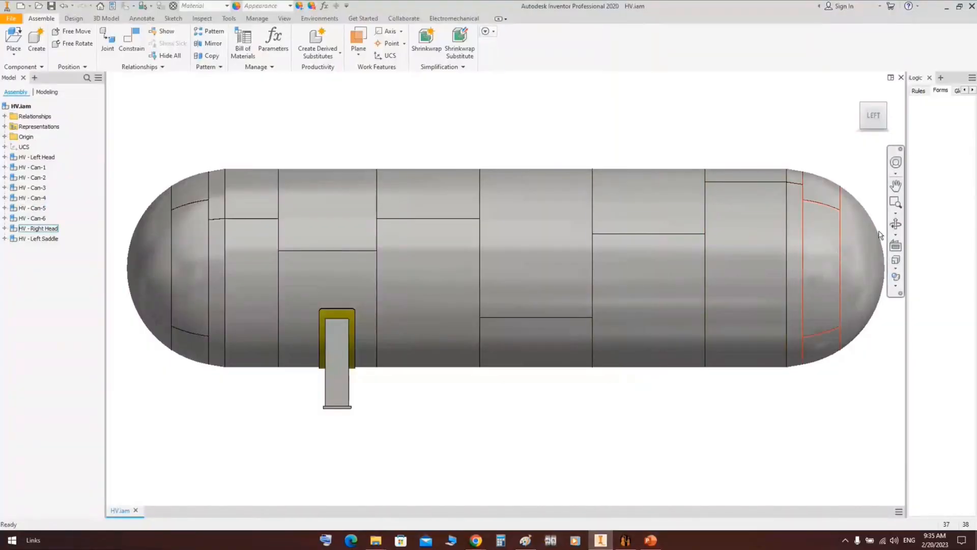
left_click(896, 225)
left_click_drag(517, 331, 490, 352)
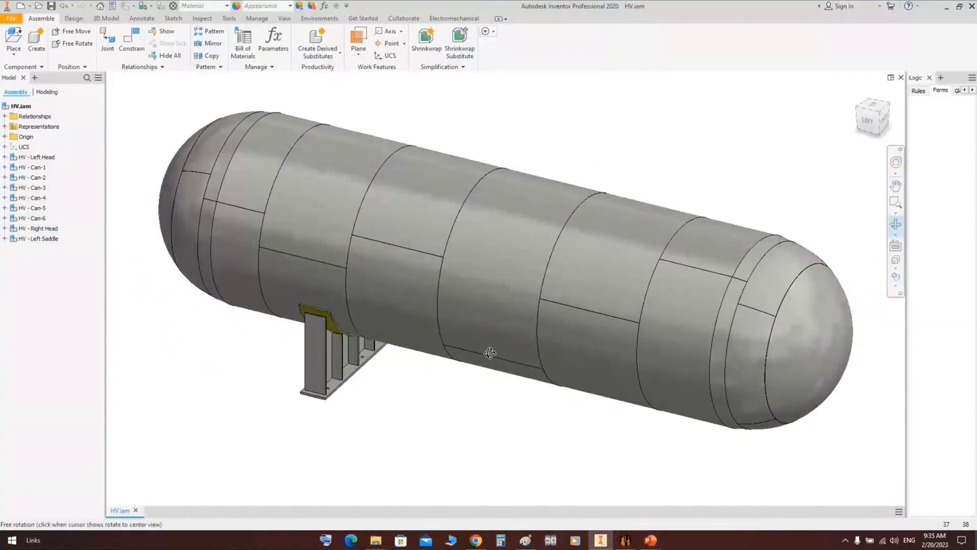
scroll(320, 348, "down", 3)
middle_click_drag(351, 322, 428, 311)
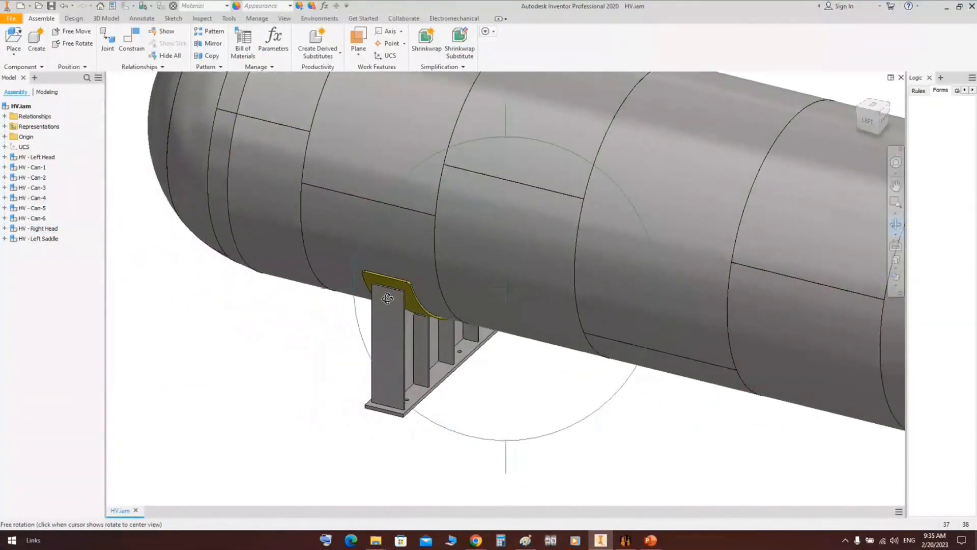
scroll(480, 356, "up", 3)
middle_click_drag(587, 332, 526, 321)
left_click_drag(526, 320, 537, 321)
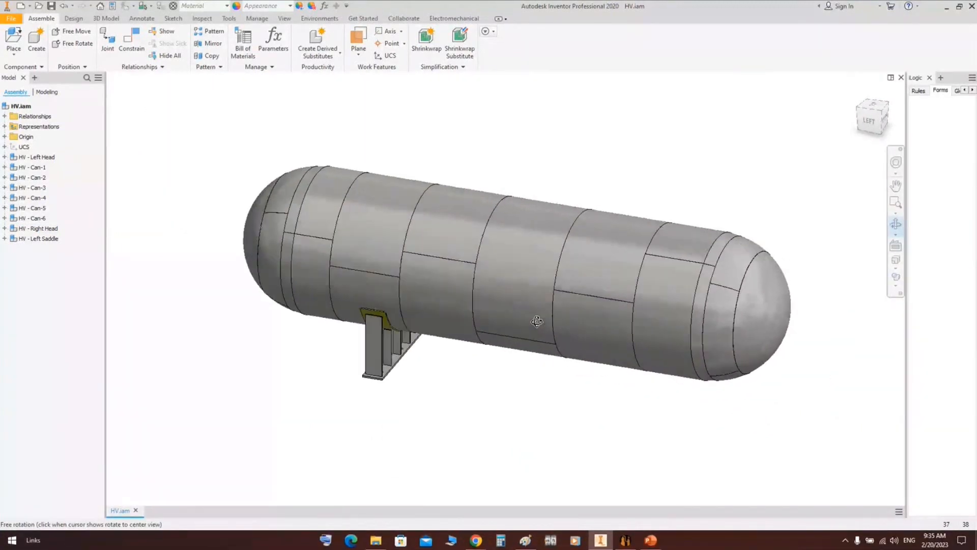
right_click(537, 320)
left_click(551, 253)
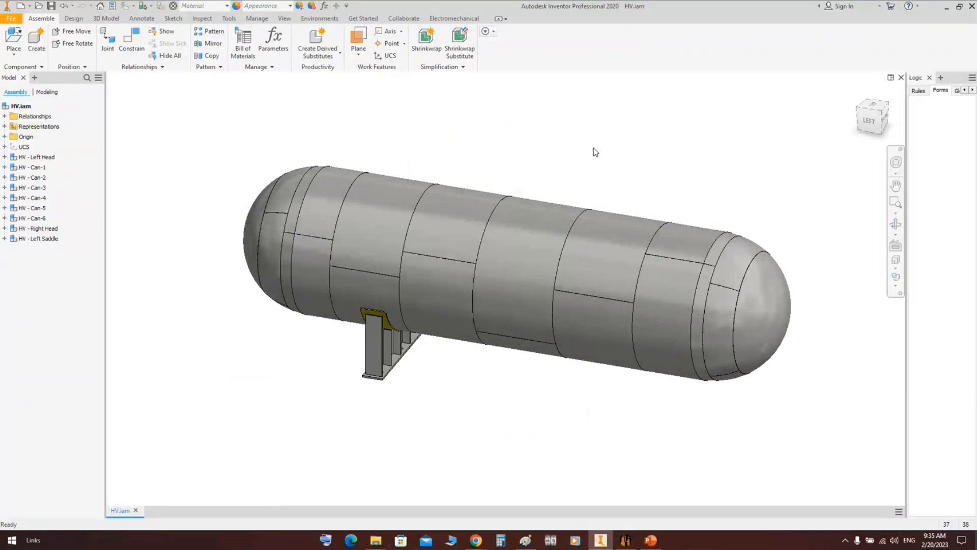
In Static Equipment Generator, add a saddle named Right Saddle to Can-1, based on the same part as Left Saddle.
left_click(626, 540)
left_click(49, 128)
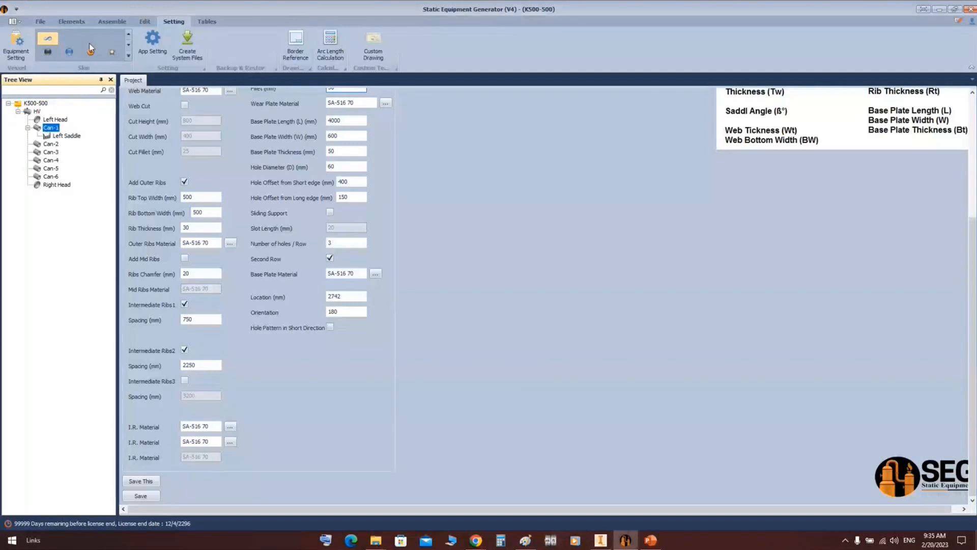
left_click(72, 22)
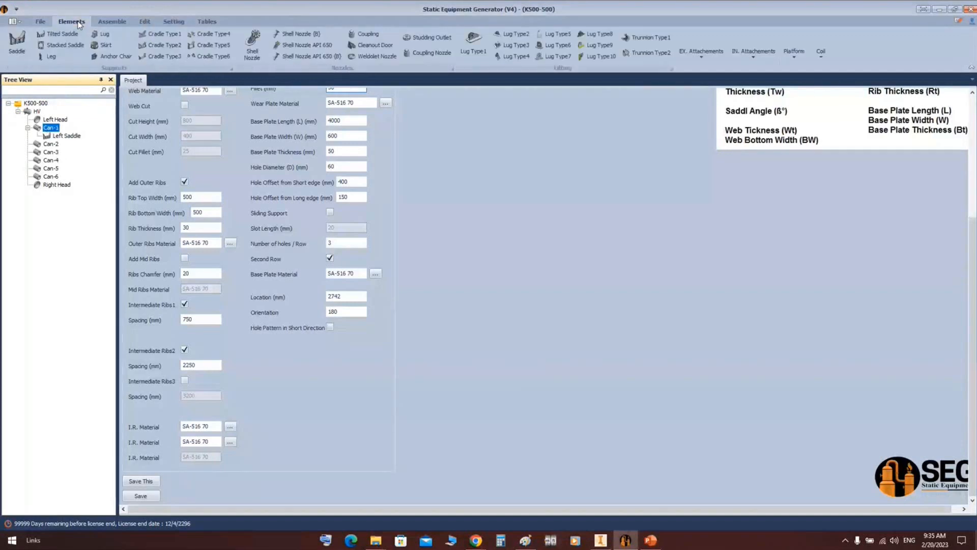
left_click(16, 45)
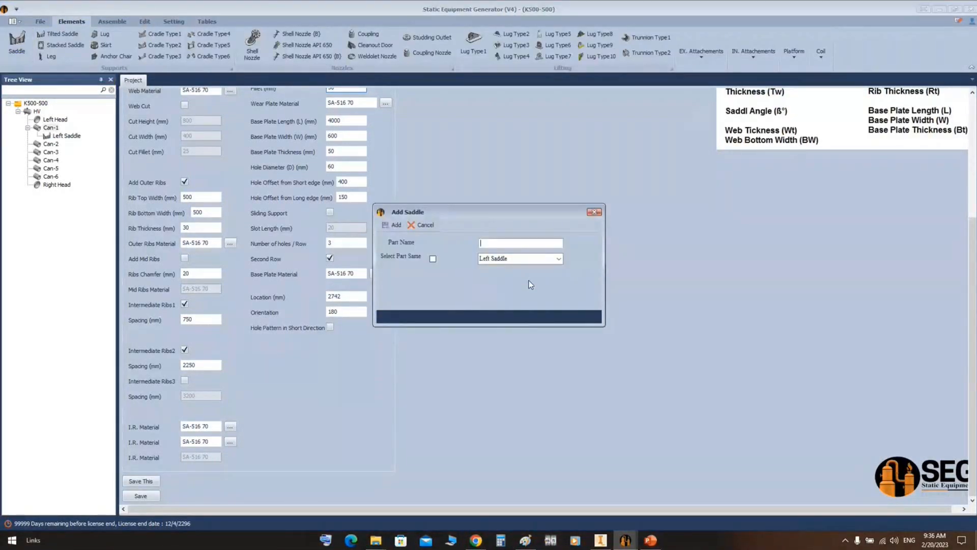
type("Right Saddle")
left_click(433, 259)
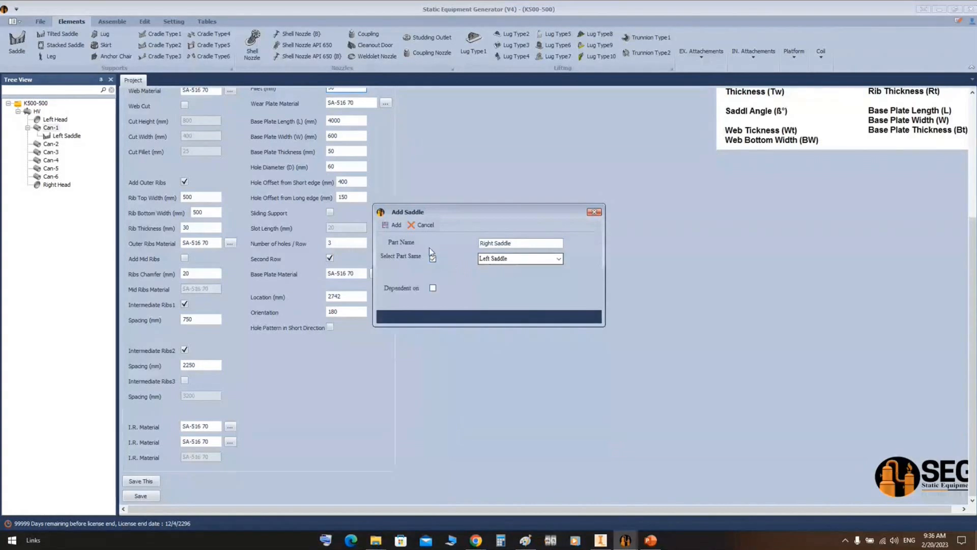
left_click(396, 227)
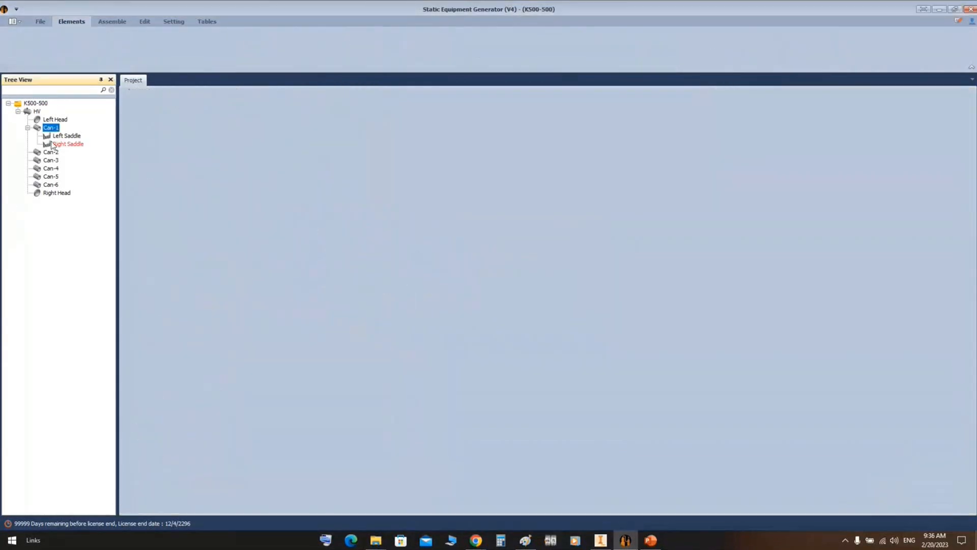
Set the right saddle's location to 9942 mm.
left_click(49, 146)
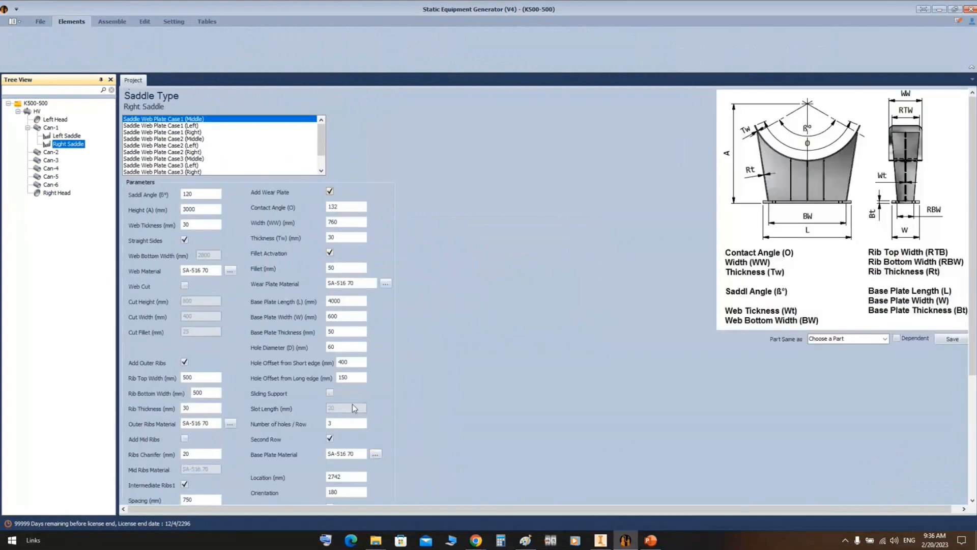
scroll(408, 409, "down", 2)
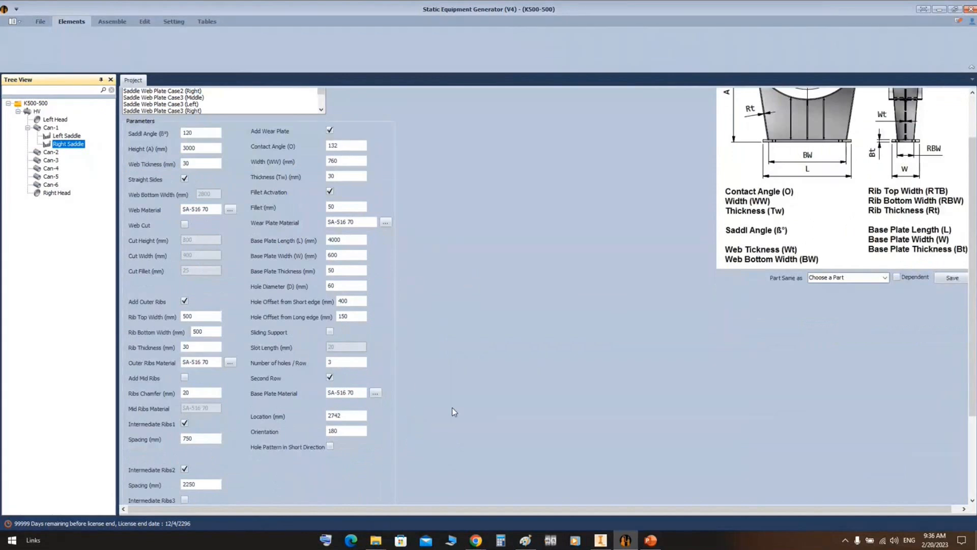
double_click(327, 416)
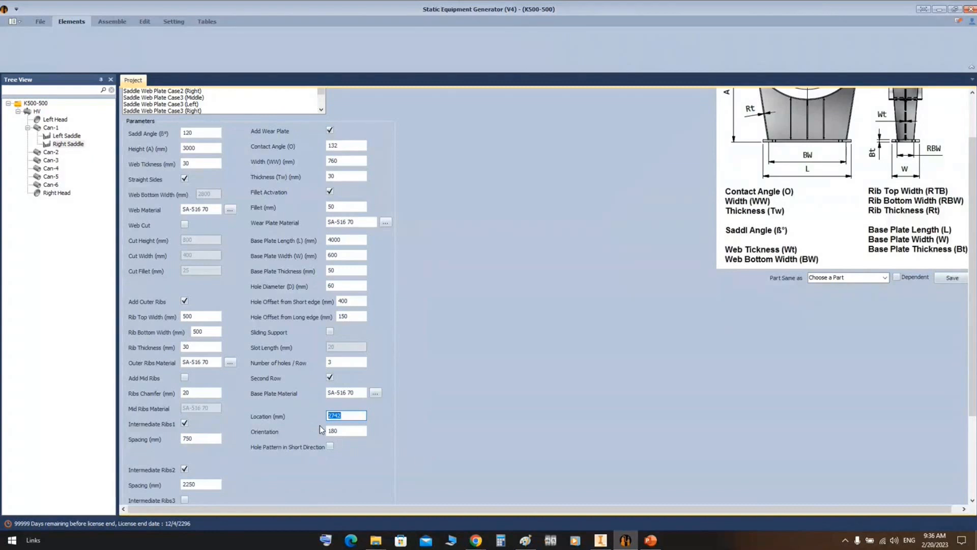
type("99")
Make the right saddle a sliding support with a slot length of 30 mm and save it.
left_click(332, 332)
key("Tab")
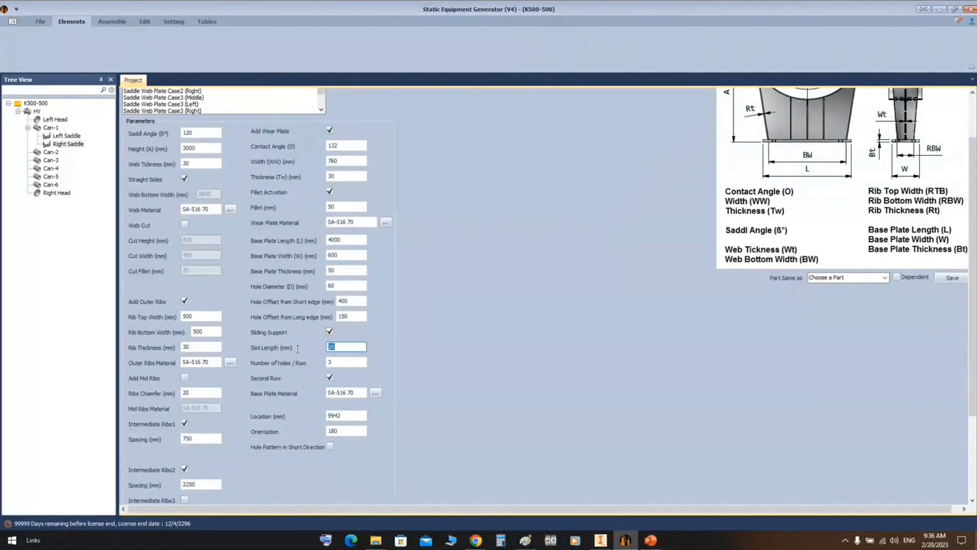
type("30")
scroll(366, 288, "down", 3)
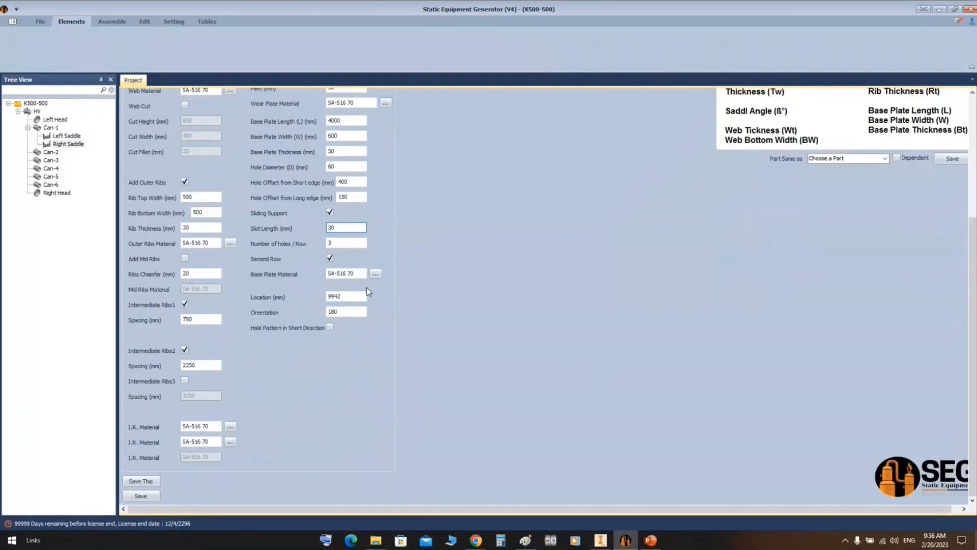
left_click(157, 496)
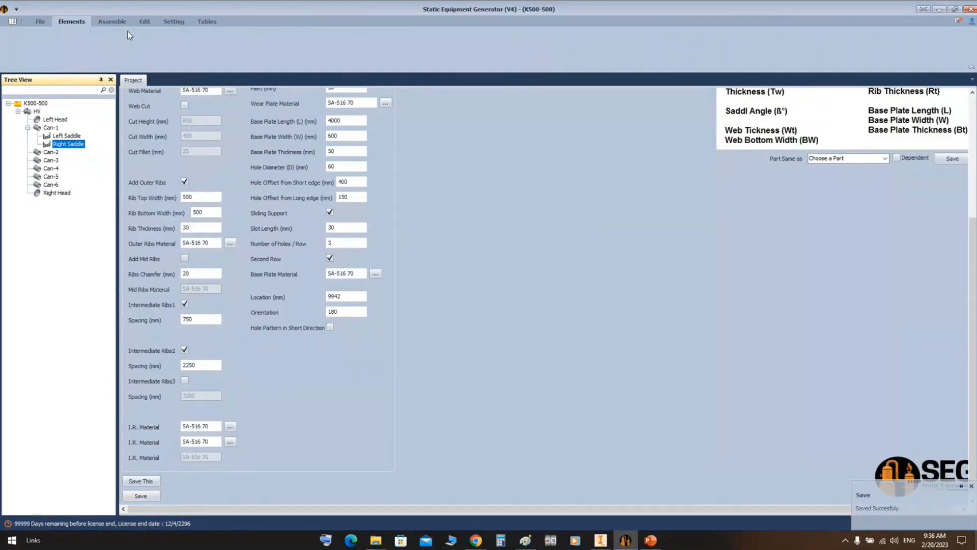
Start the assembly generation to add the right saddle to the vessel model in Inventor.
left_click(112, 21)
left_click(20, 39)
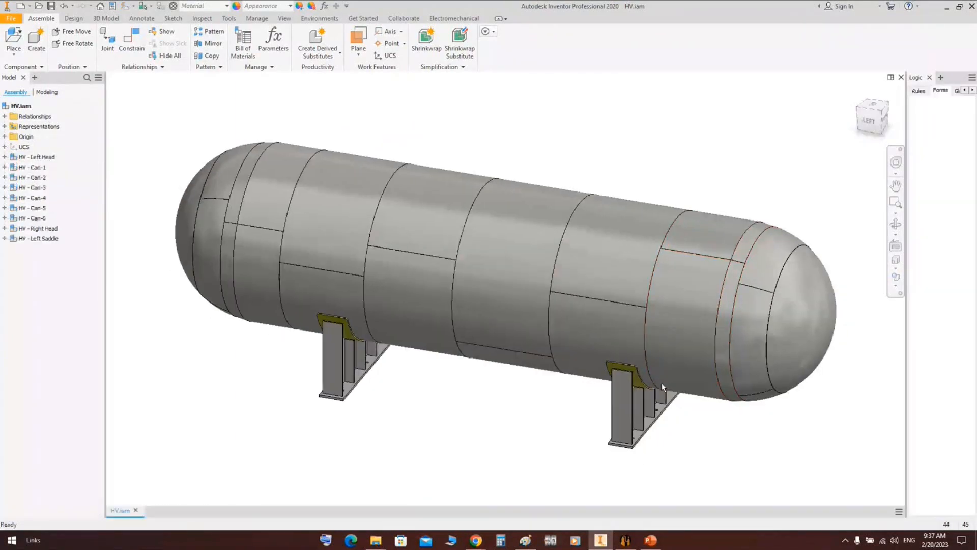
Examine the right saddle's slotted base plate hole and its wear plate on the Inventor assembly, up close and from the side.
left_click(896, 224)
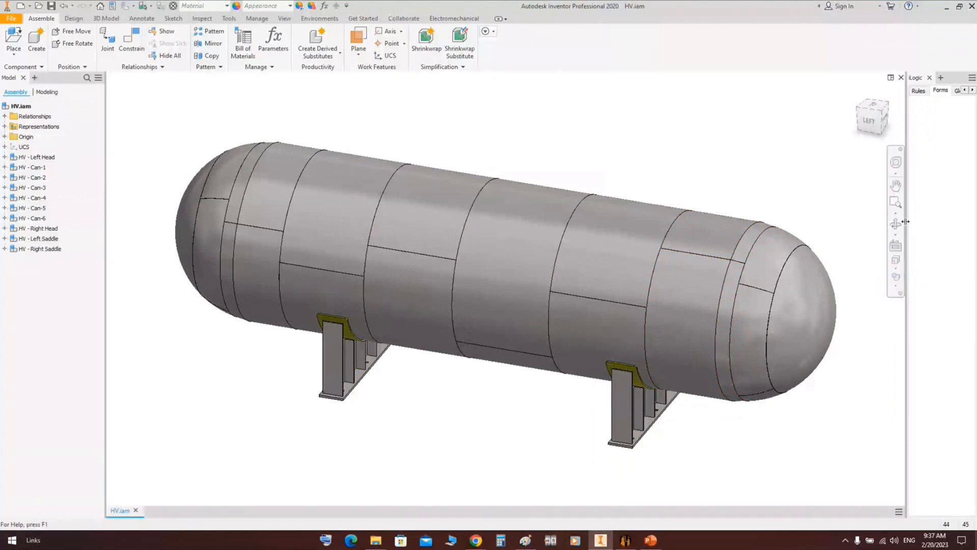
left_click_drag(629, 353, 578, 389)
scroll(581, 480, "up", 10)
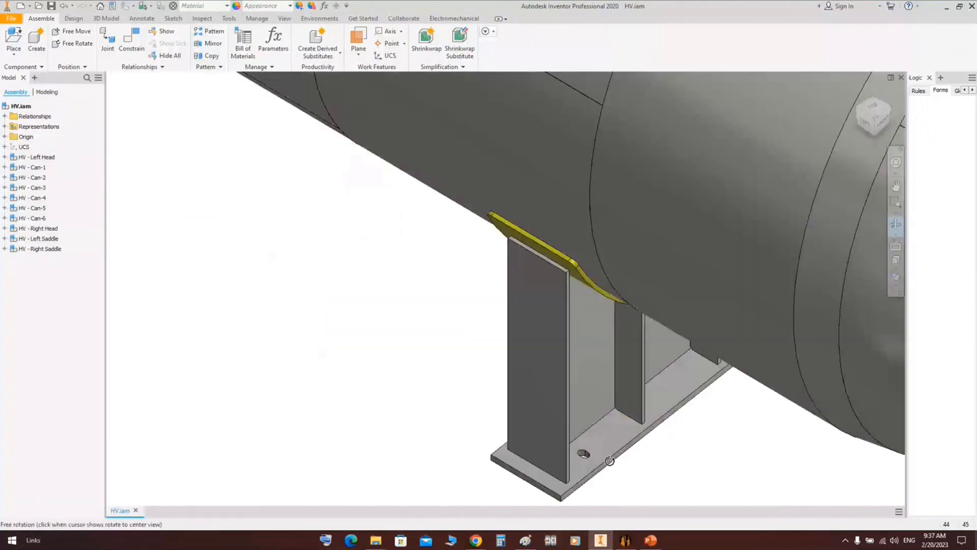
middle_click_drag(525, 439, 541, 354)
scroll(541, 357, "down", 8)
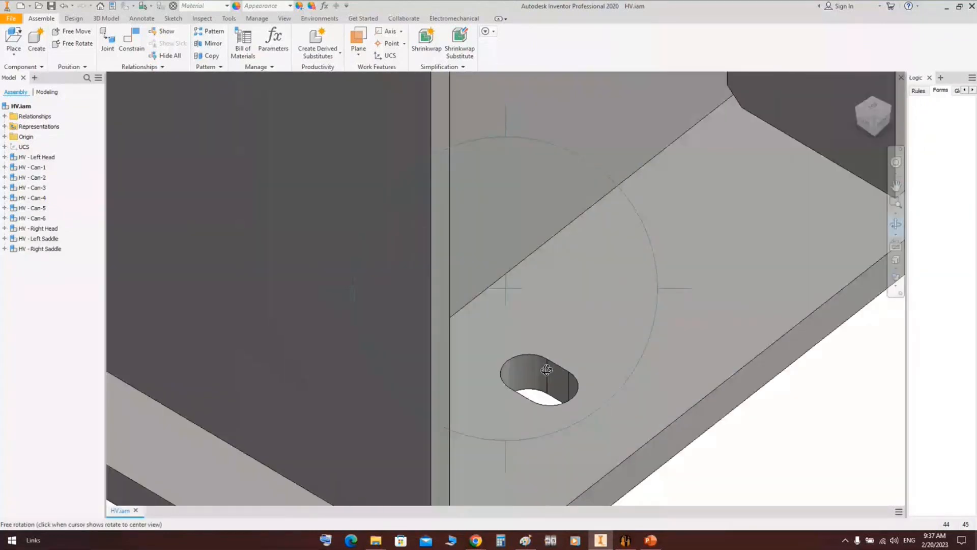
left_click_drag(539, 379, 650, 292)
left_click(620, 190)
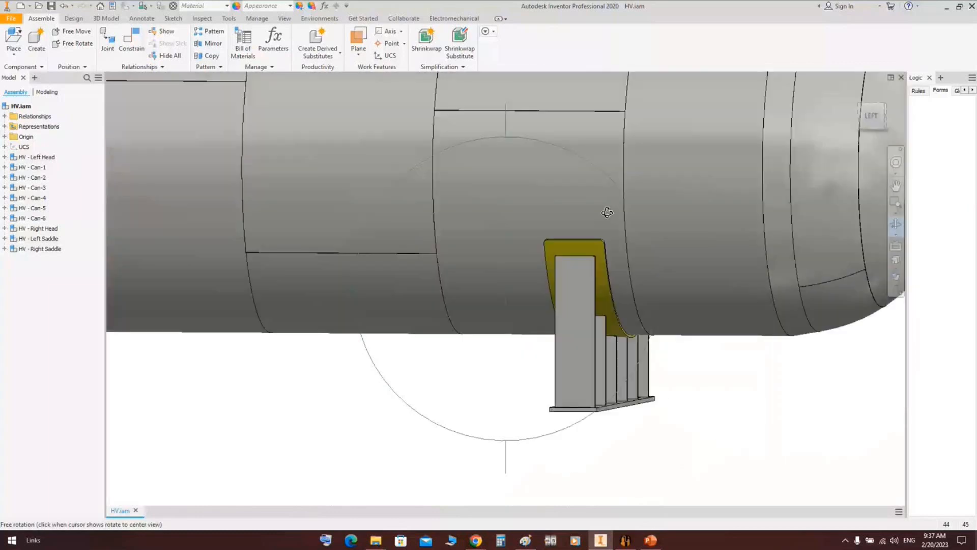
left_click_drag(578, 243, 648, 231)
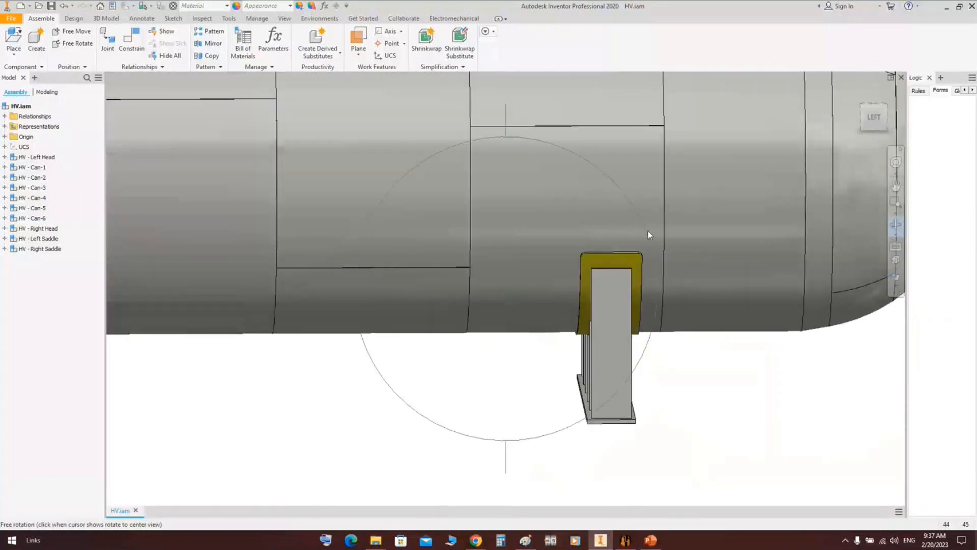
key("Escape")
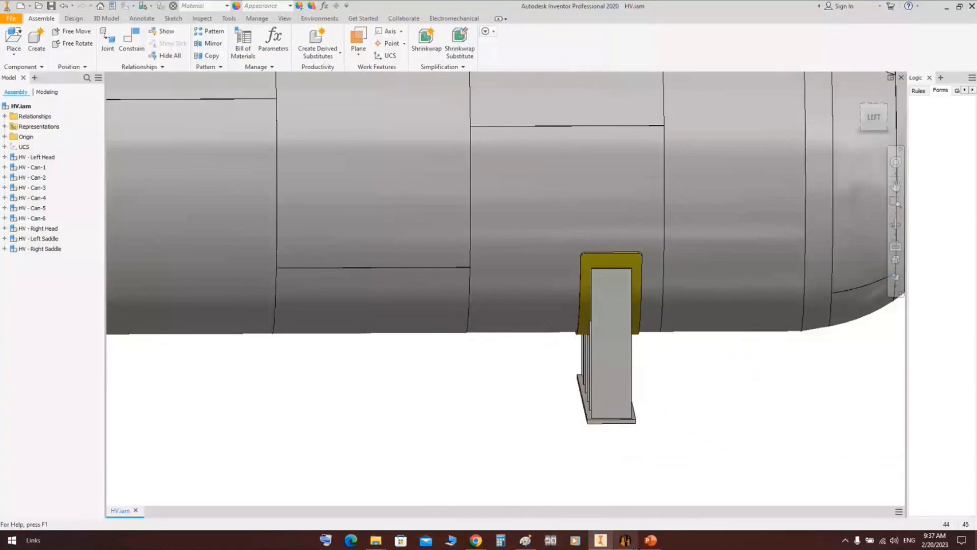
Switch to Static Equipment Generator, add an external pad named Right Saddle Re-Pad to Can-1 and open its parameters.
left_click(626, 540)
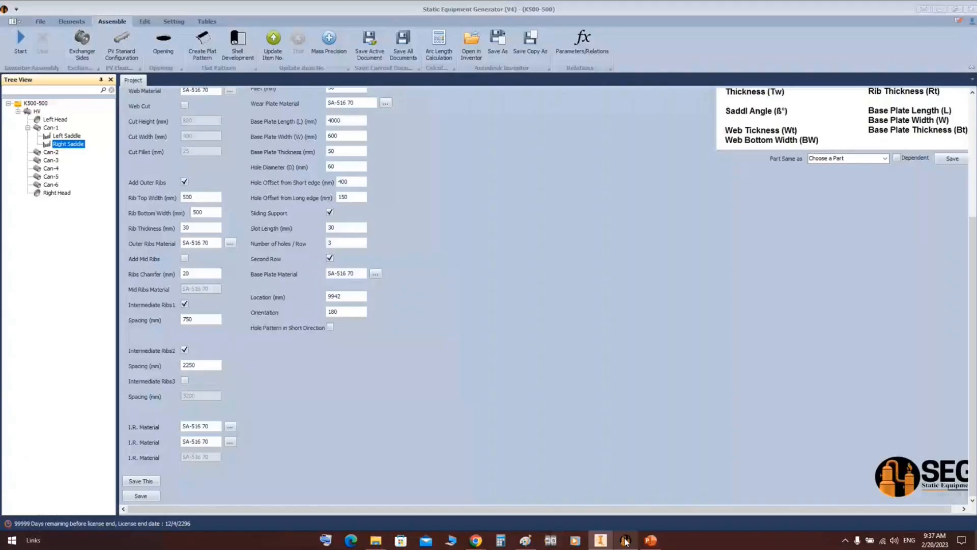
left_click(71, 21)
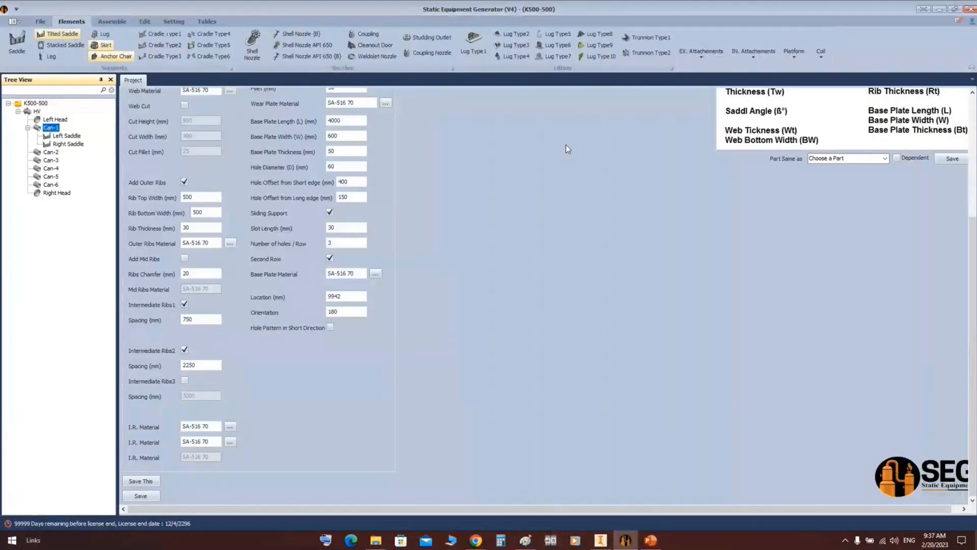
left_click(704, 56)
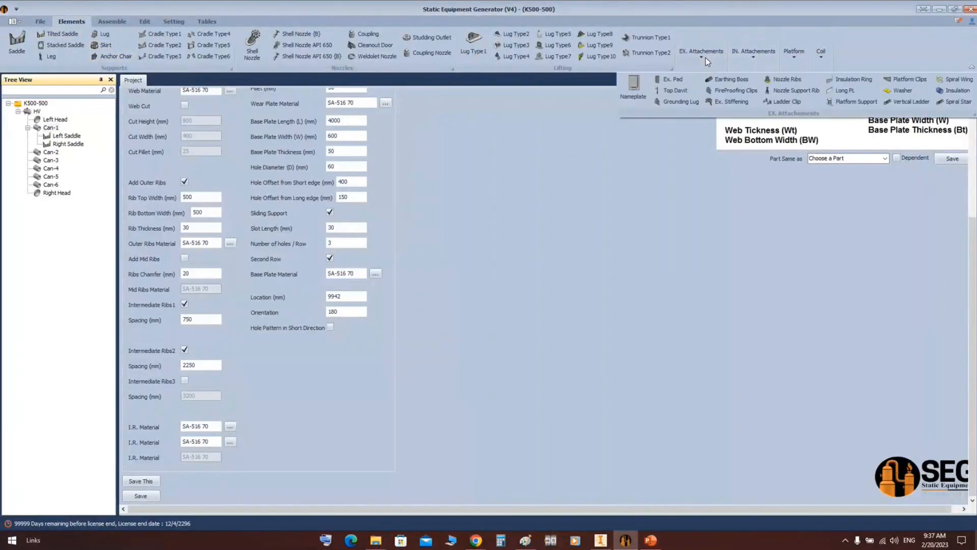
left_click(675, 80)
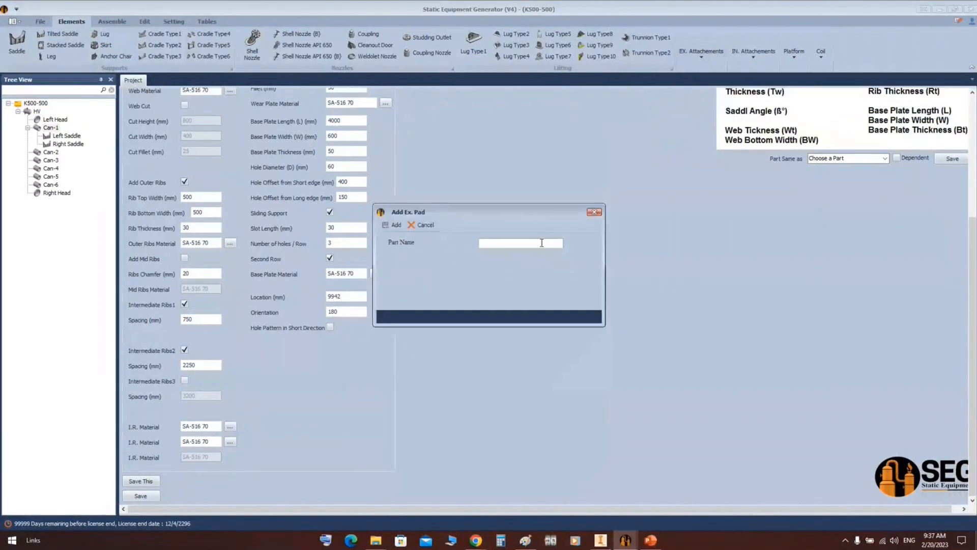
type("Right Saddle Re-Pad")
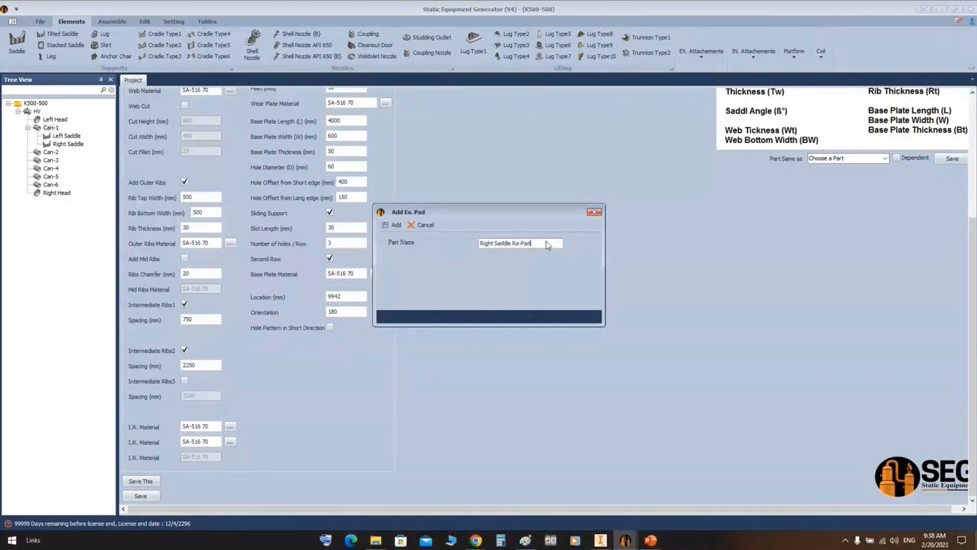
key("Return")
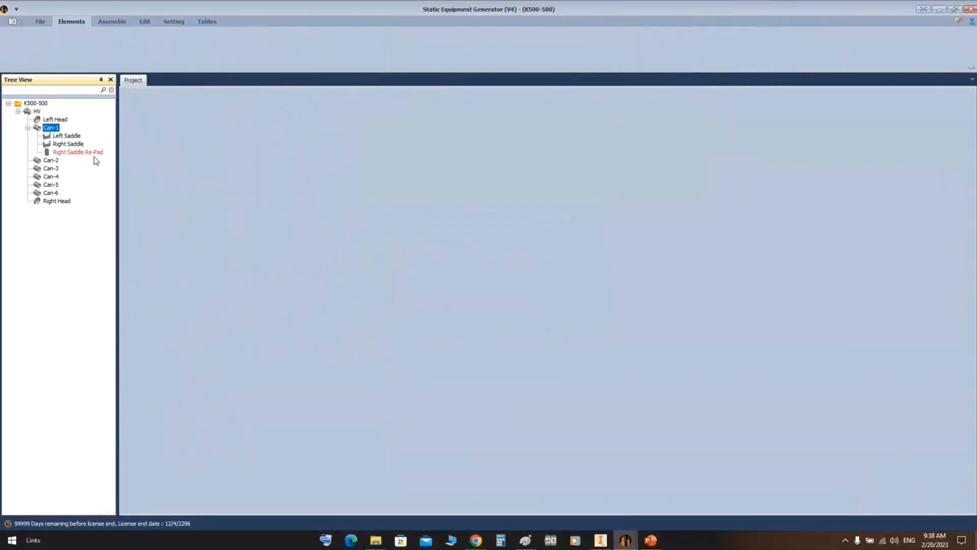
left_click(94, 152)
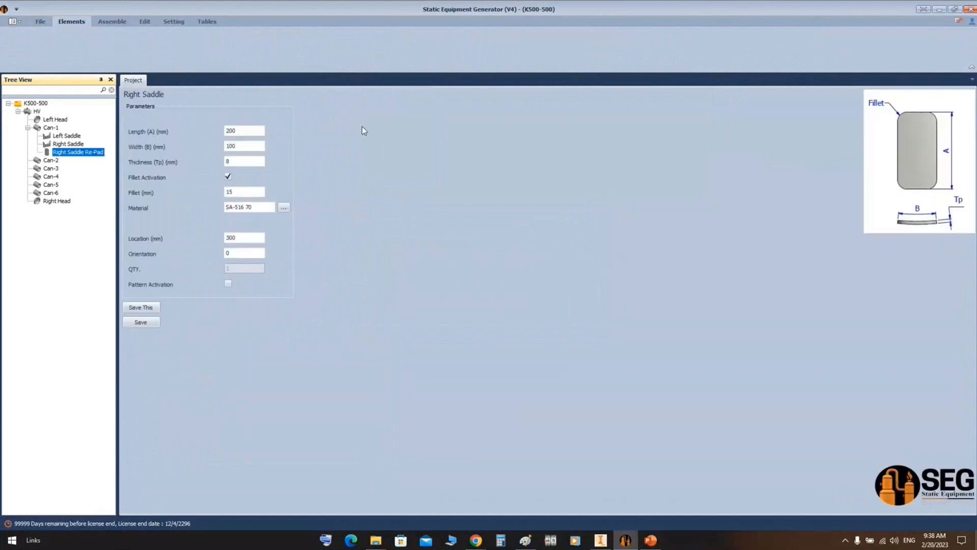
Switch to Inventor and examine the wear plate between the right saddle and the shell, then return to the pad parameters.
left_click(249, 131)
left_click(250, 131)
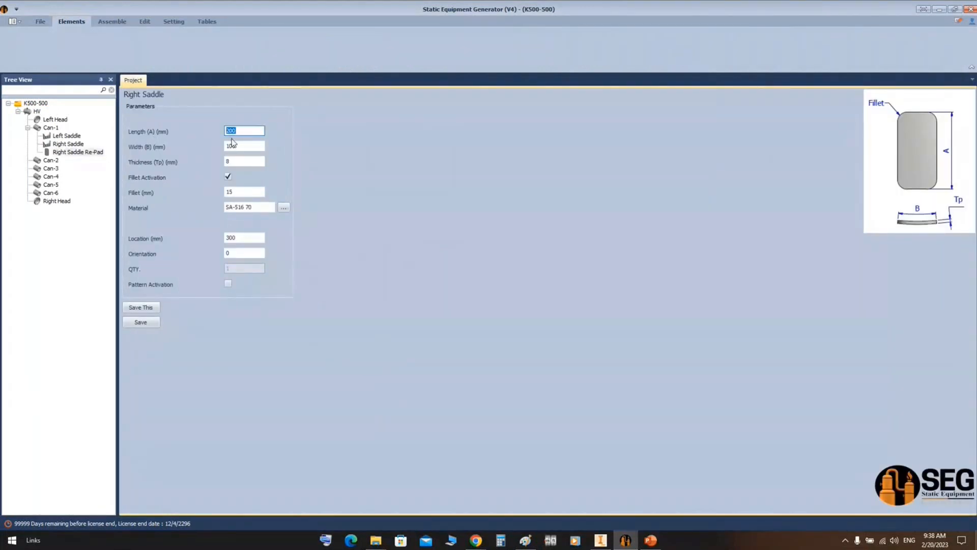
left_click(601, 540)
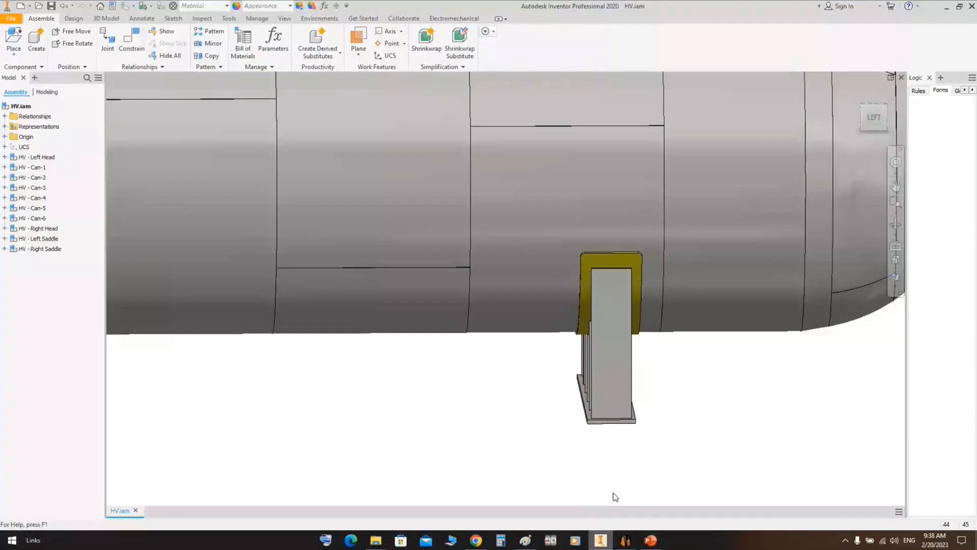
left_click(896, 224)
scroll(607, 303, "up", 2)
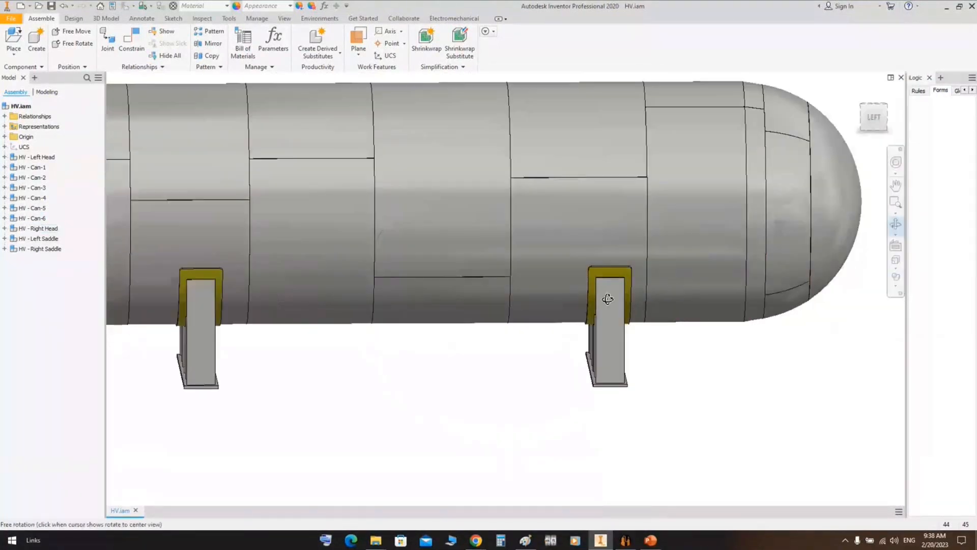
left_click_drag(608, 300, 548, 309)
right_click(550, 308)
key("Escape")
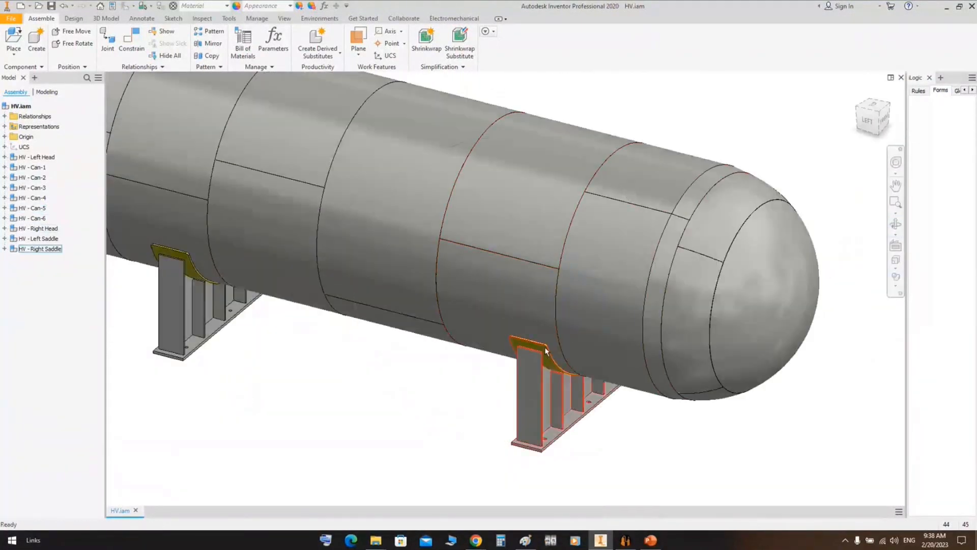
left_click(625, 540)
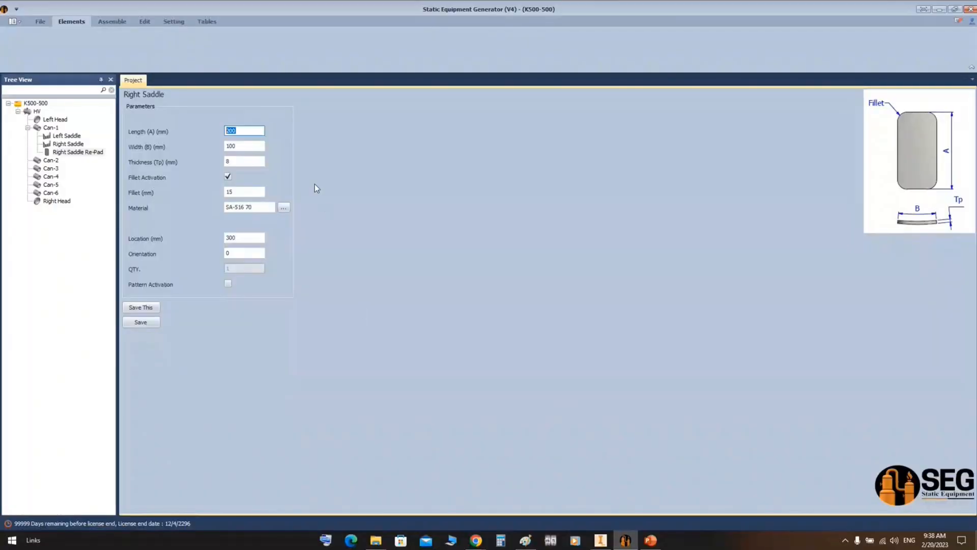
Open the Arc Length Calculator in Static Equipment Generator.
left_click(259, 161)
left_click(168, 23)
left_click(331, 45)
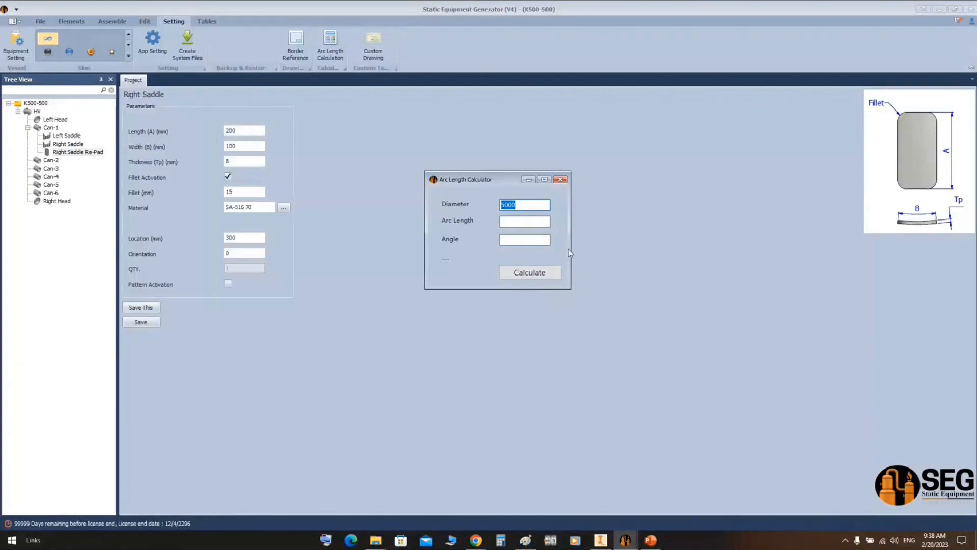
Switch to the Windows Calculator and compute 4000 + 118 + 28 - 14.
left_click(501, 540)
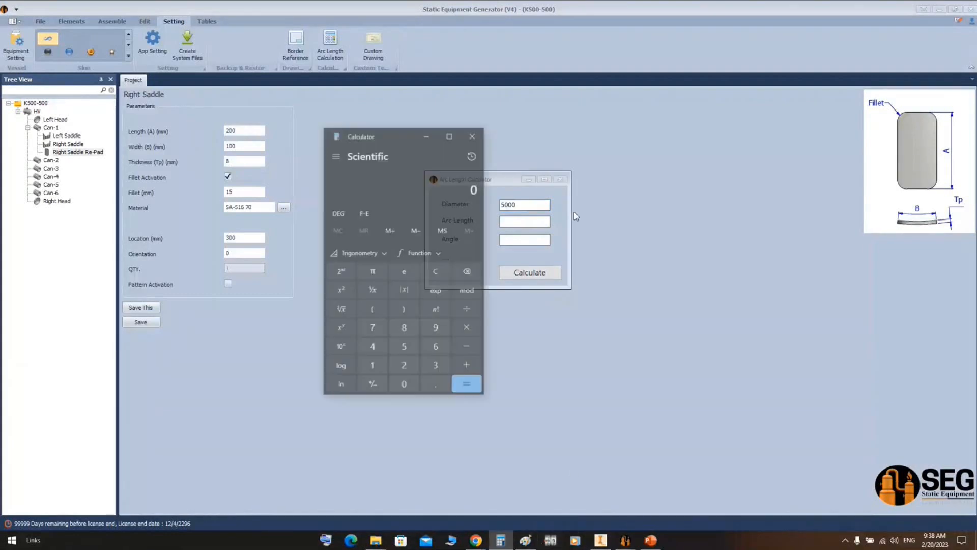
left_click_drag(406, 136, 307, 124)
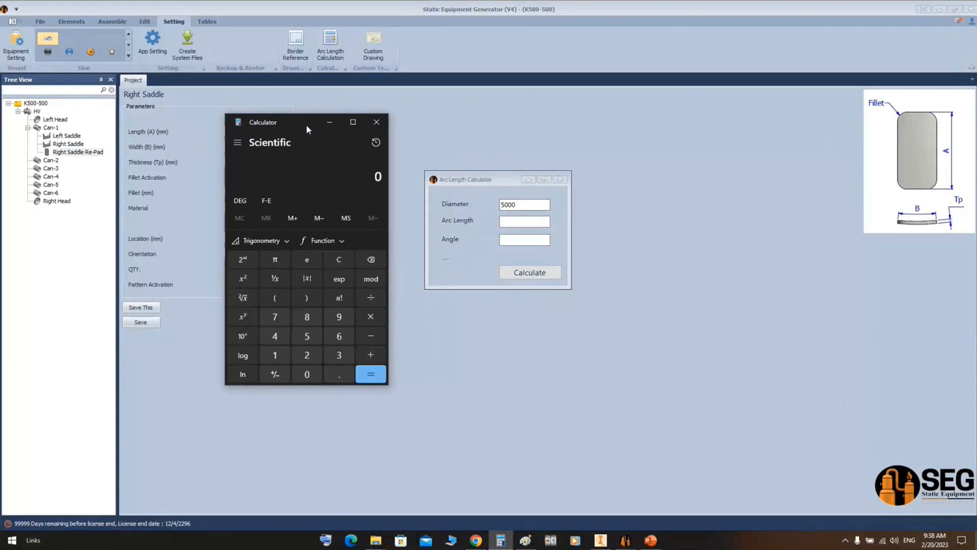
type("4000 + 118")
type("+ 24")
key("BackSpace")
type("8")
key("Return")
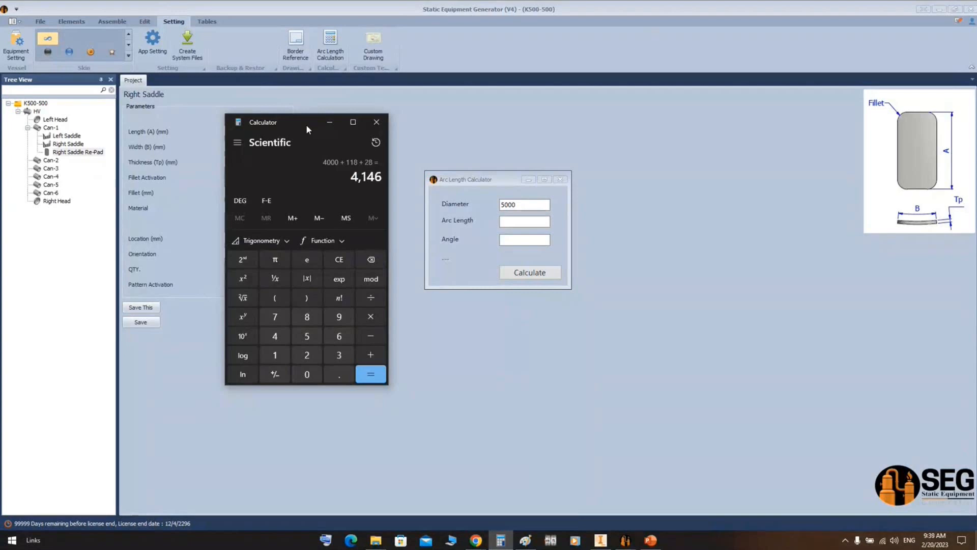
type("-14")
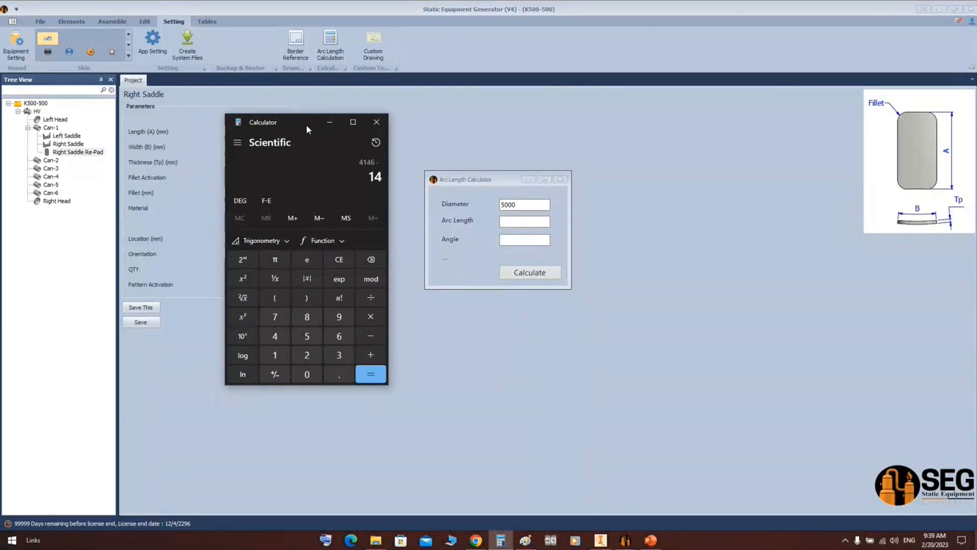
key("Return")
Switch to Inventor and, in a new part, sketch a circle about 28 mm in diameter centred on the front plane's origin.
left_click(601, 540)
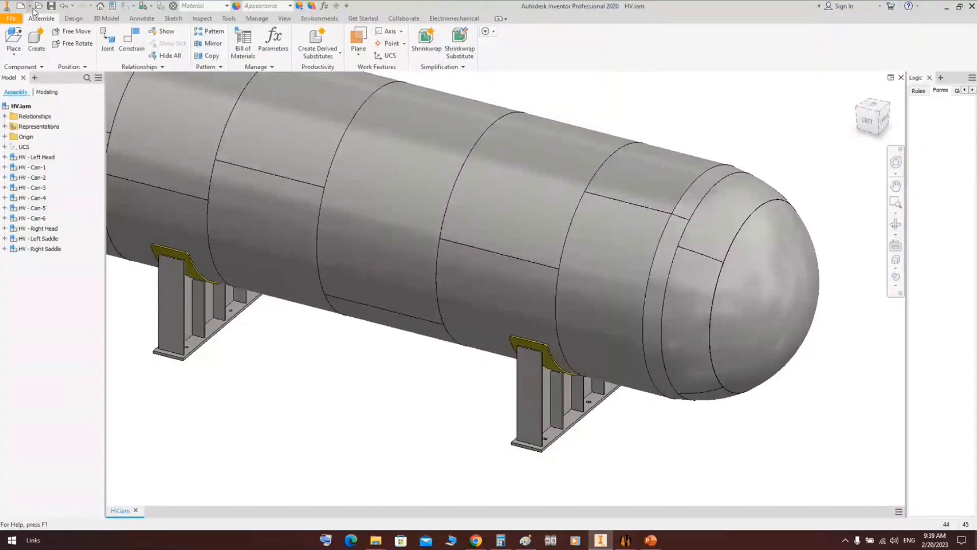
left_click(31, 7)
left_click(30, 15)
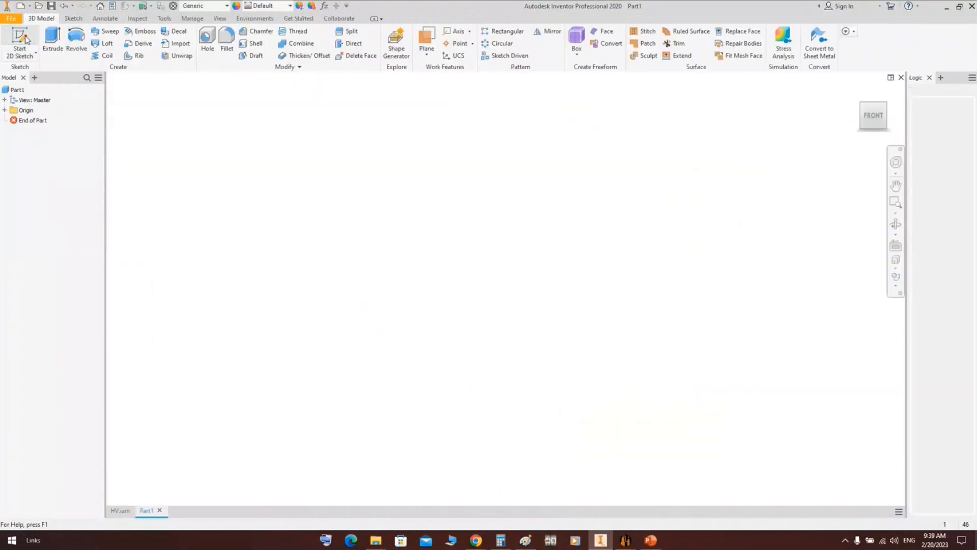
left_click(26, 40)
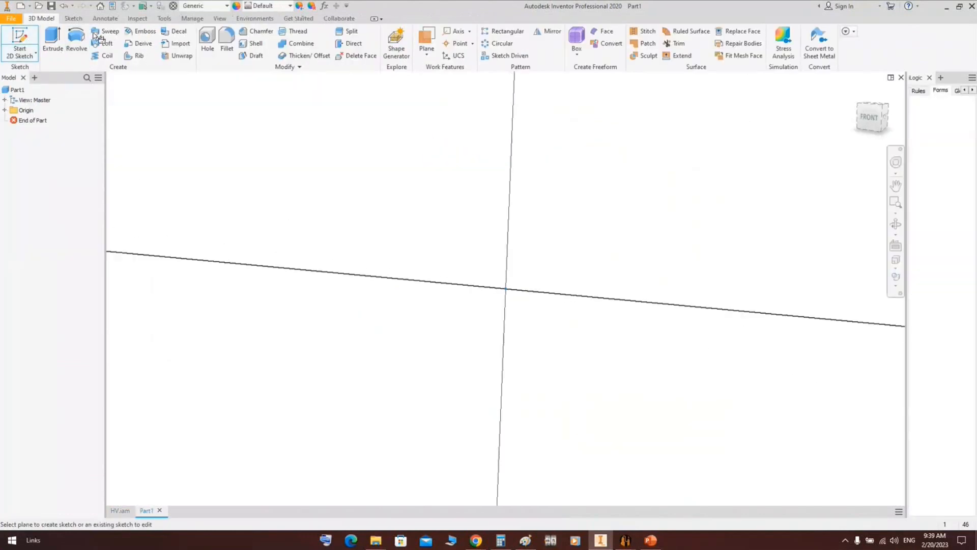
left_click(77, 39)
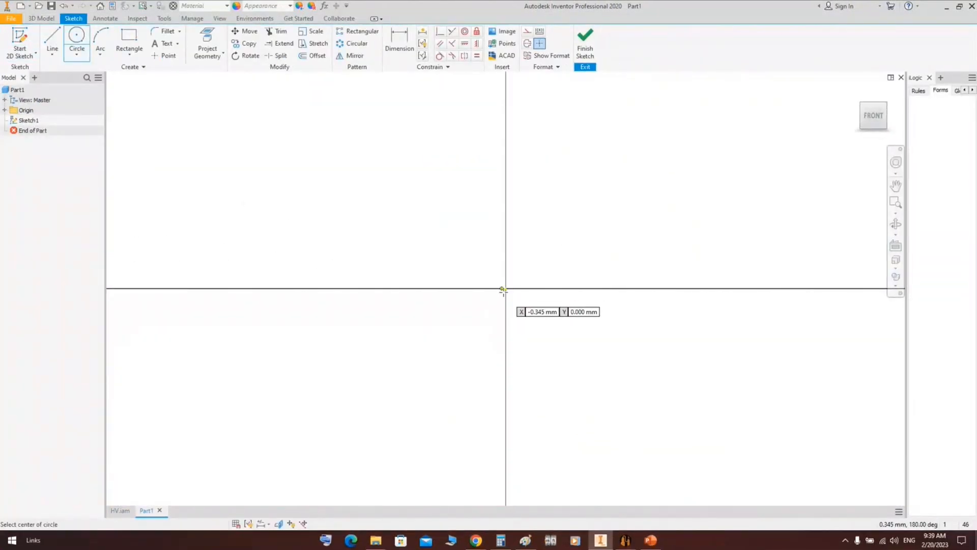
left_click(505, 289)
left_click(369, 179)
Dimension the circle's diameter as 4000+(118*2) mm.
left_click(400, 40)
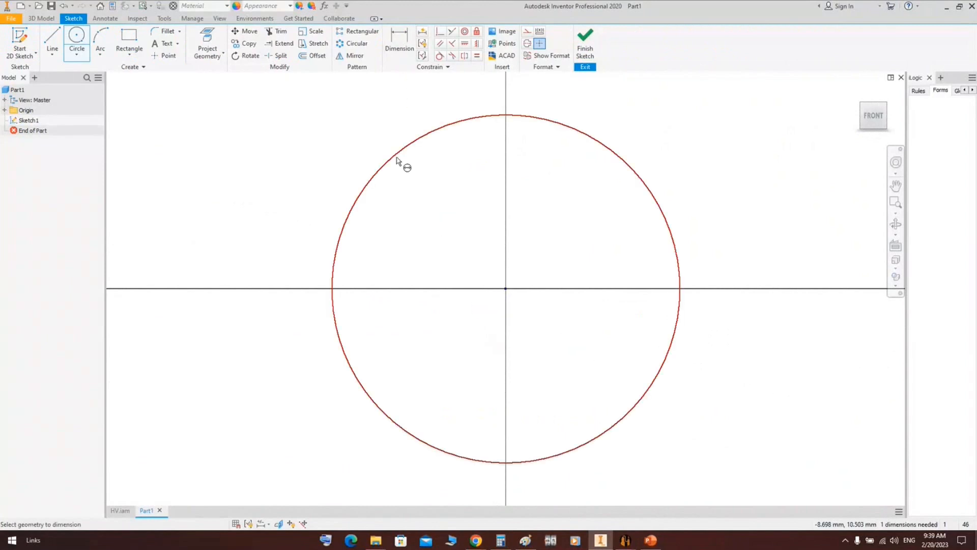
left_click(397, 161)
left_click(414, 183)
type("4")
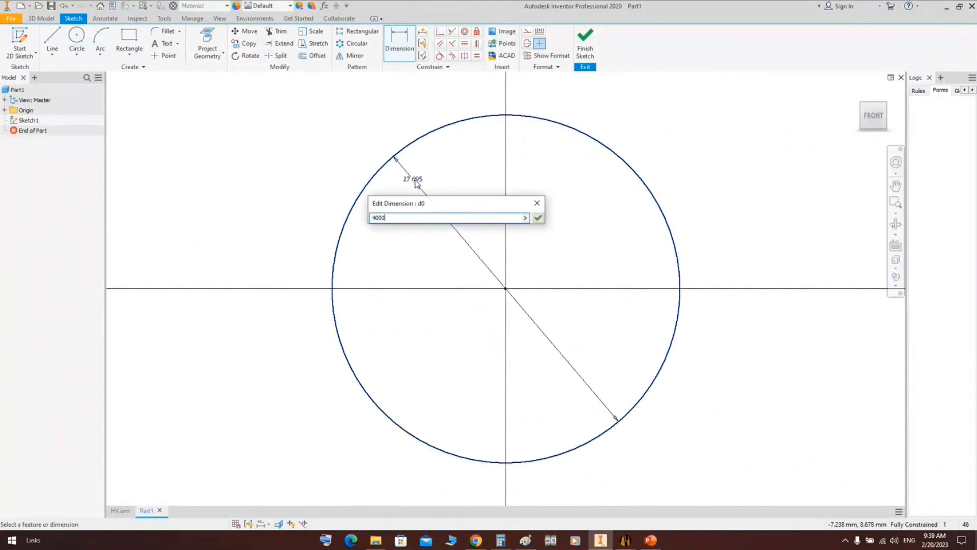
type("000")
type("+1")
type("18*2)")
type("(")
left_click_drag(415, 221, 371, 222)
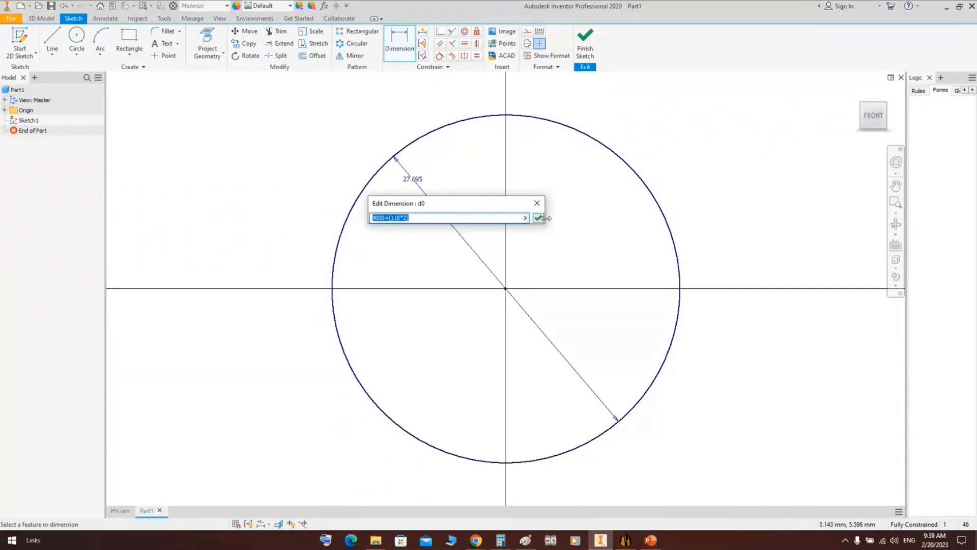
left_click(538, 219)
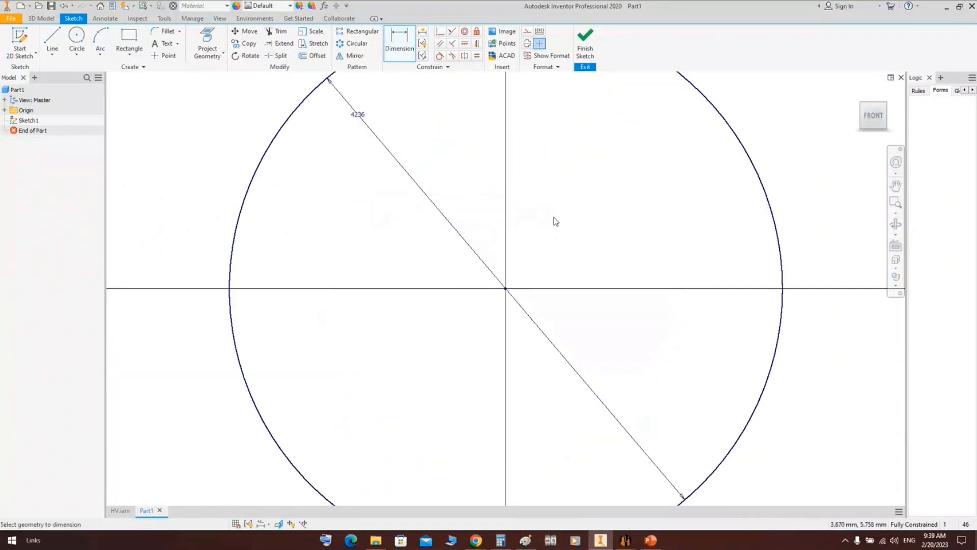
Sketch a centre-point arc just outside the circle's lower half, centred on the origin, about 2247 mm in radius and spanning about 168°.
left_click(101, 53)
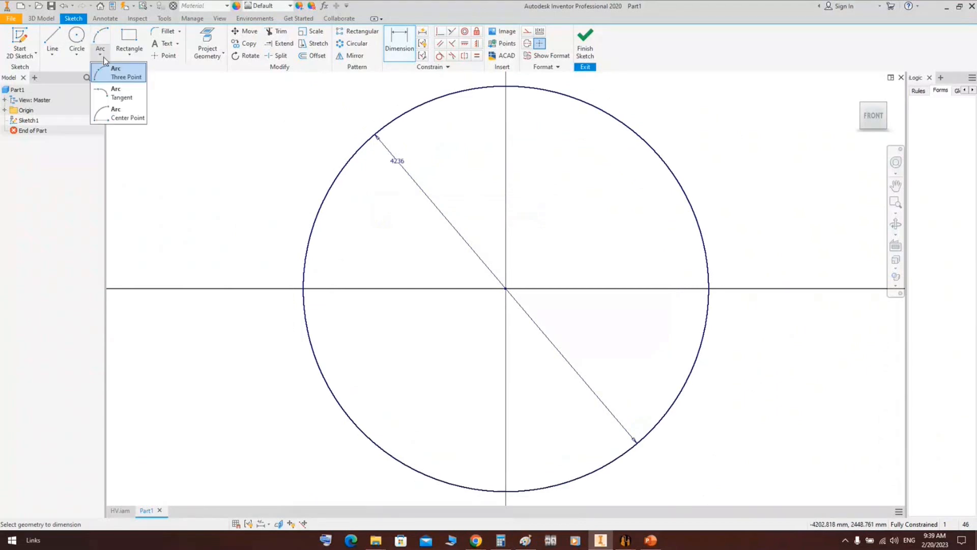
left_click(111, 118)
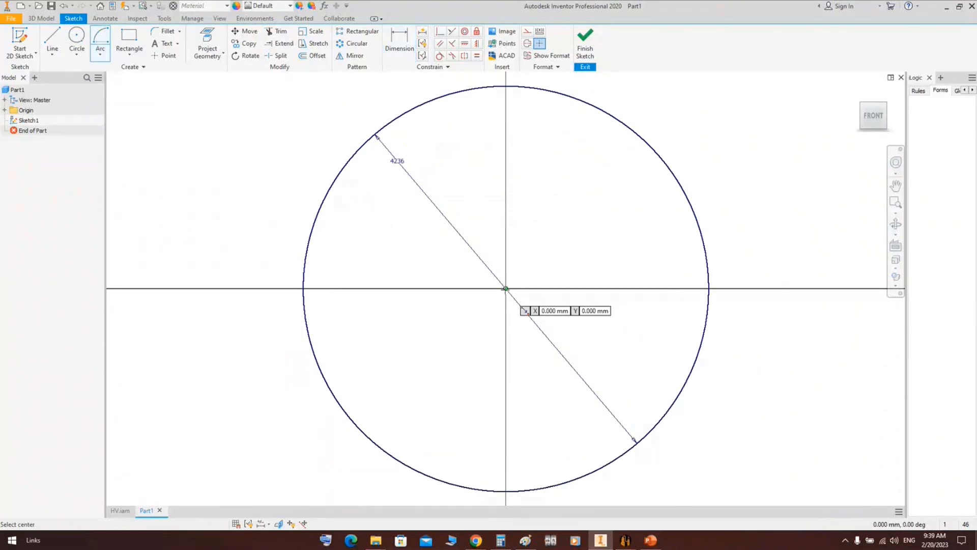
left_click(505, 289)
left_click(284, 303)
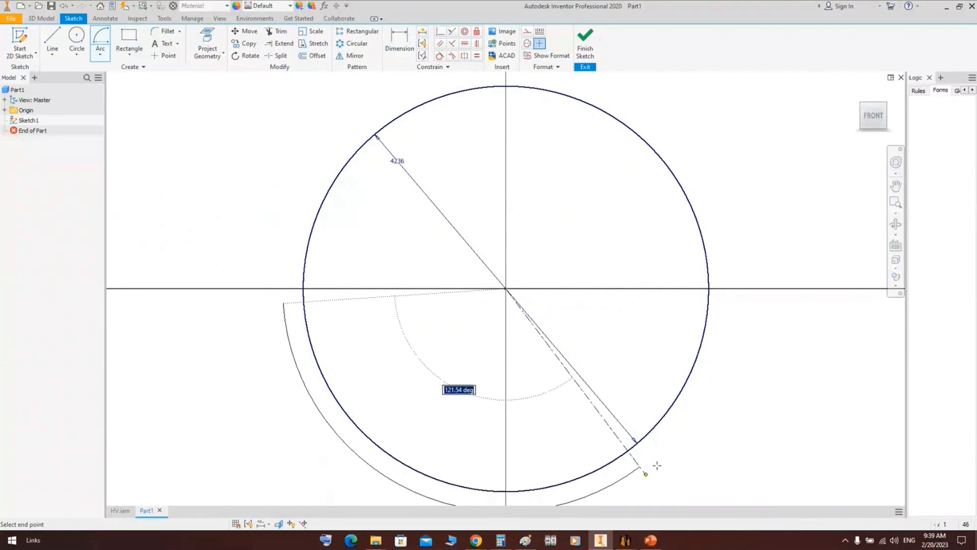
left_click(735, 325)
right_click(746, 288)
left_click(776, 291)
middle_click_drag(746, 312, 746, 255)
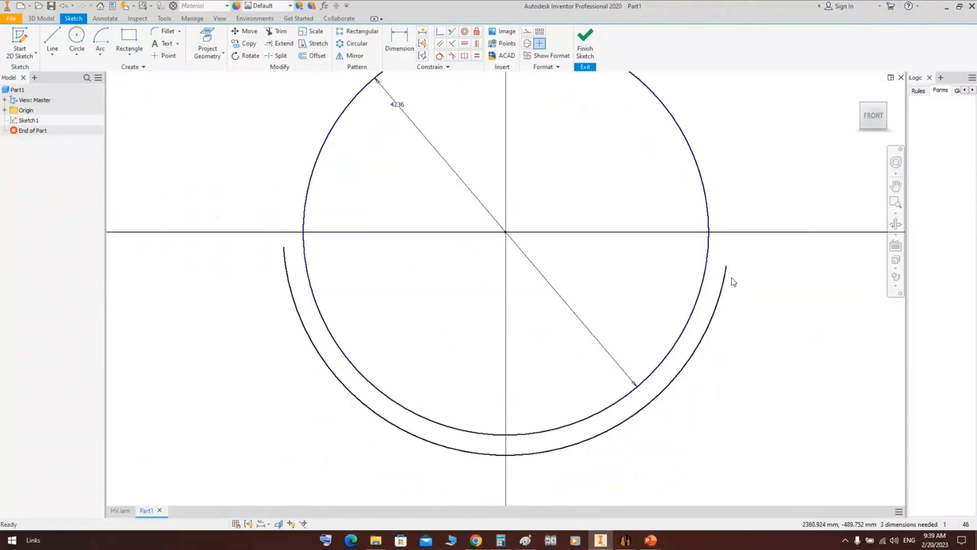
left_click_drag(722, 289, 718, 289)
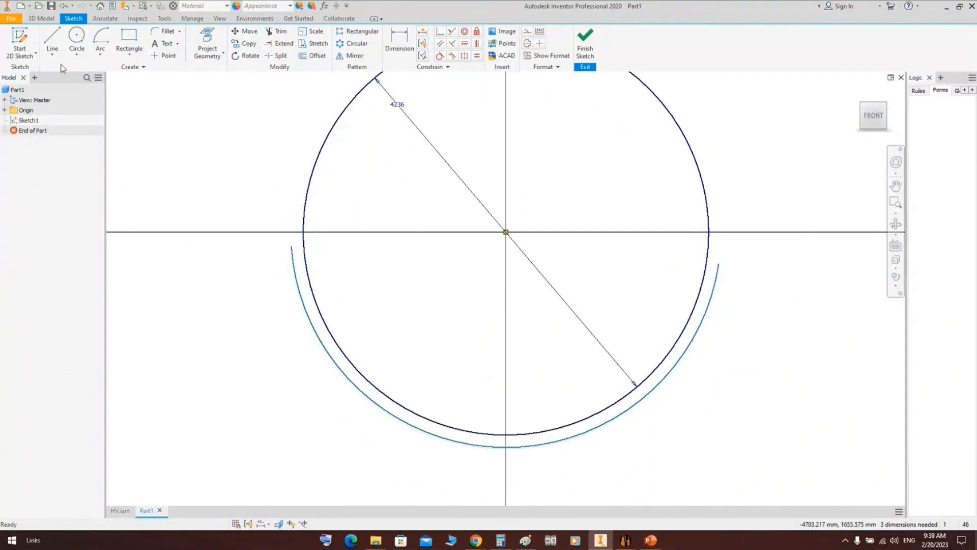
Draw lines from the origin to both arc ends and straight down past the arc, and make all three construction lines.
left_click(52, 41)
left_click(506, 233)
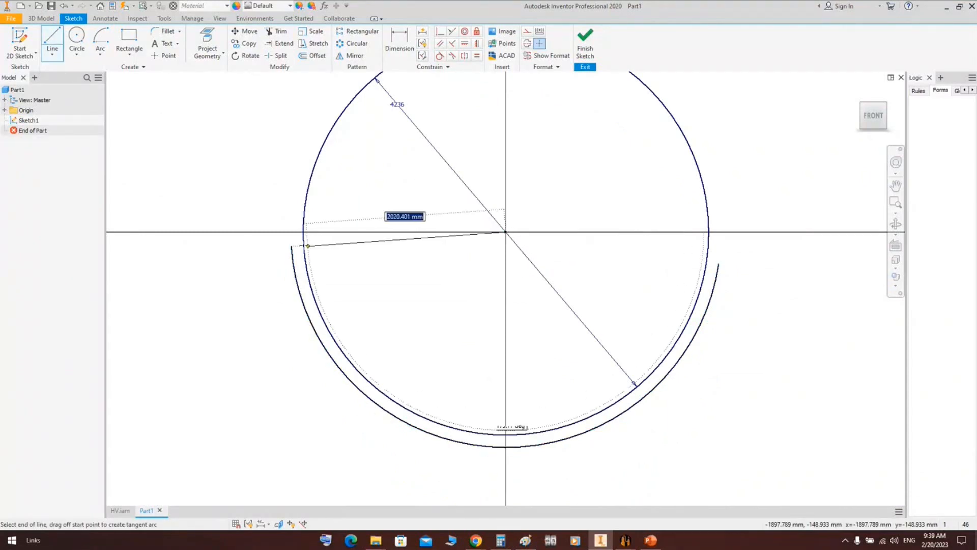
double_click(291, 246)
left_click(506, 232)
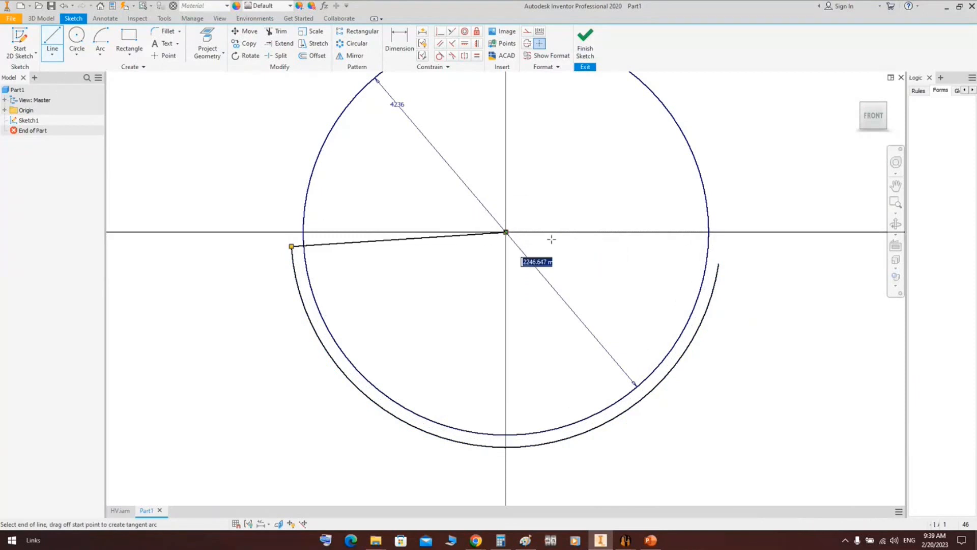
double_click(718, 264)
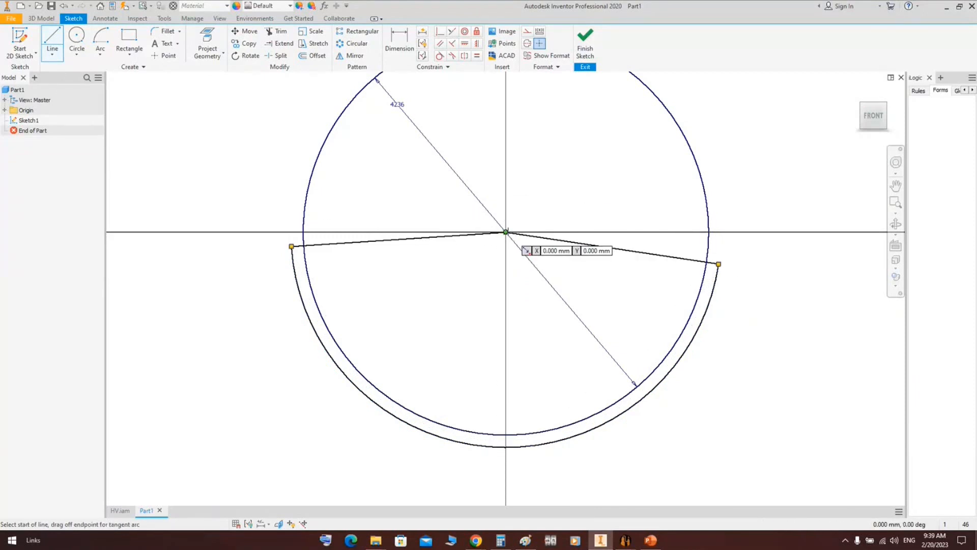
left_click(506, 232)
left_click(506, 484)
right_click(553, 346)
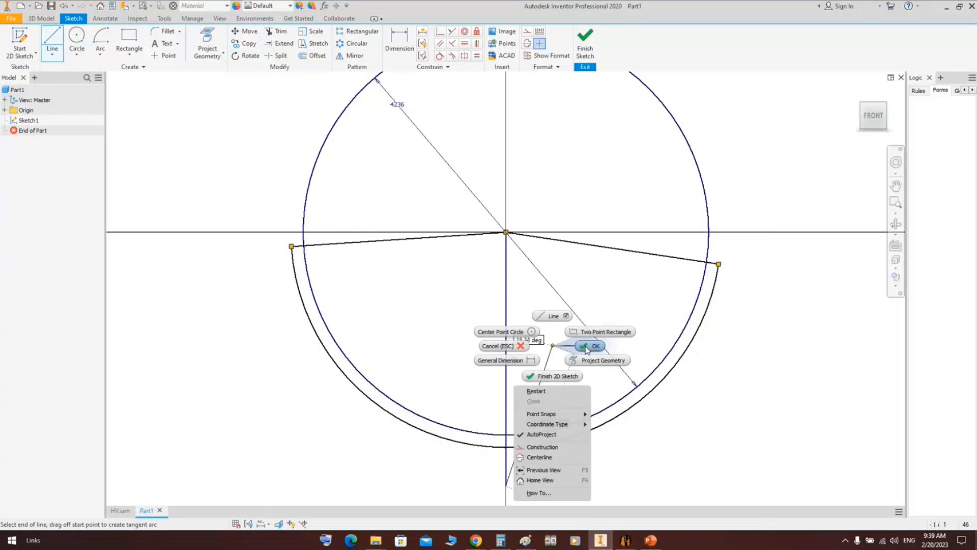
left_click(585, 347)
left_click_drag(548, 351, 487, 381)
left_click_drag(539, 198, 465, 248)
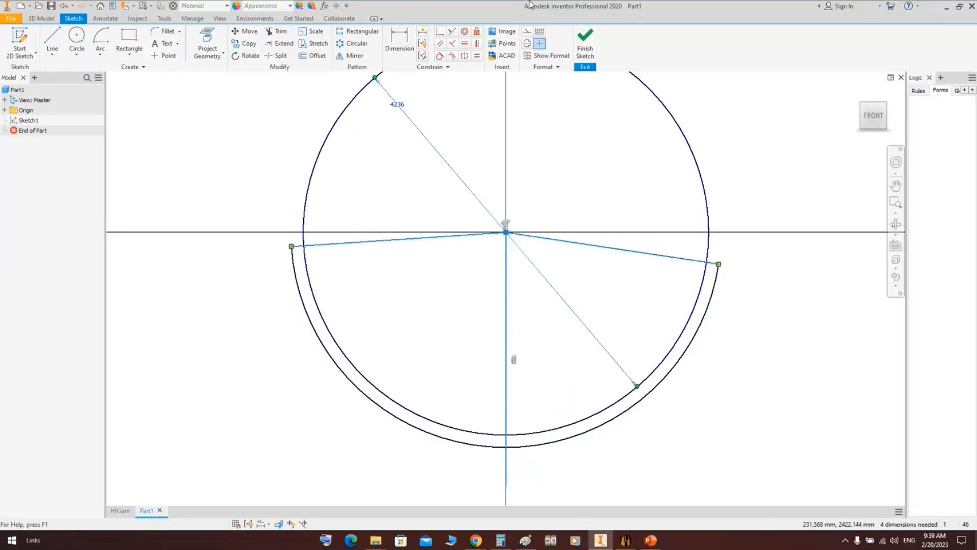
left_click(527, 31)
Dimension the angle between the two construction lines that end on the arc as 160°.
key("d")
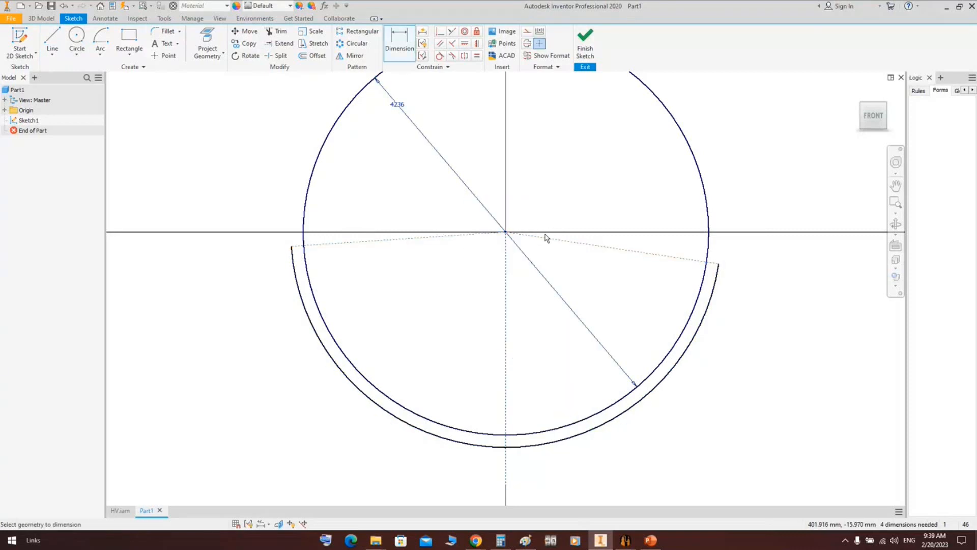
left_click(552, 240)
left_click(402, 240)
left_click(411, 273)
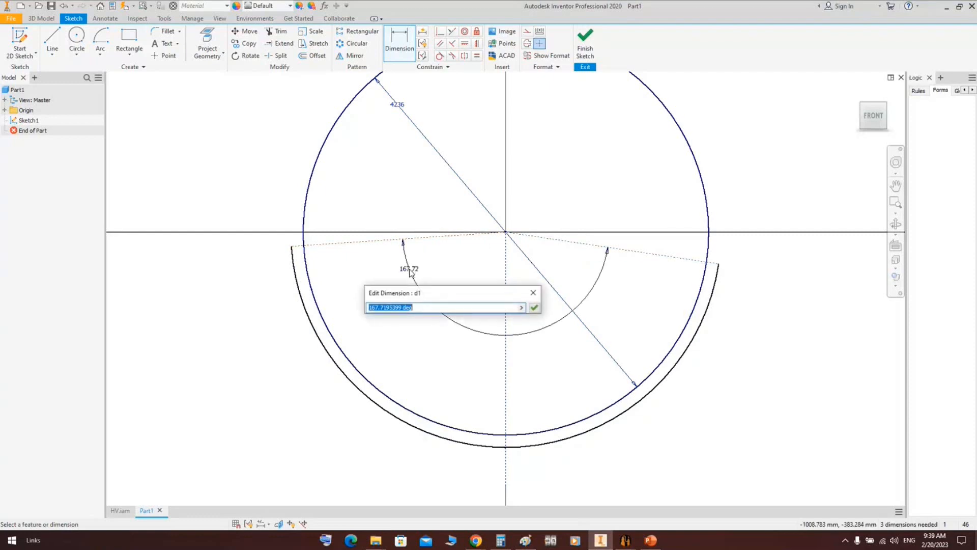
type("160")
key("Return")
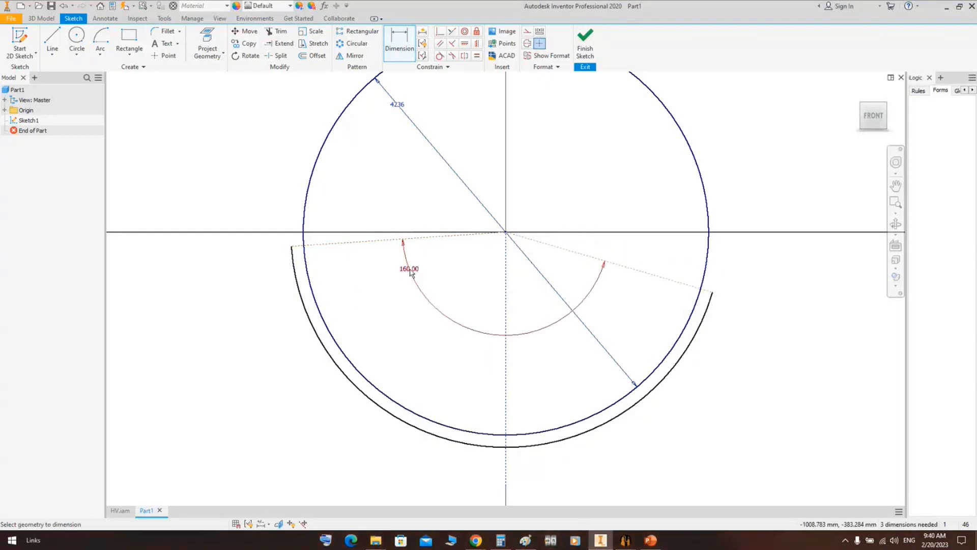
Dimension the angle between the right-hand and vertical construction lines as half the 160° angle, using d1/2.
left_click(585, 254)
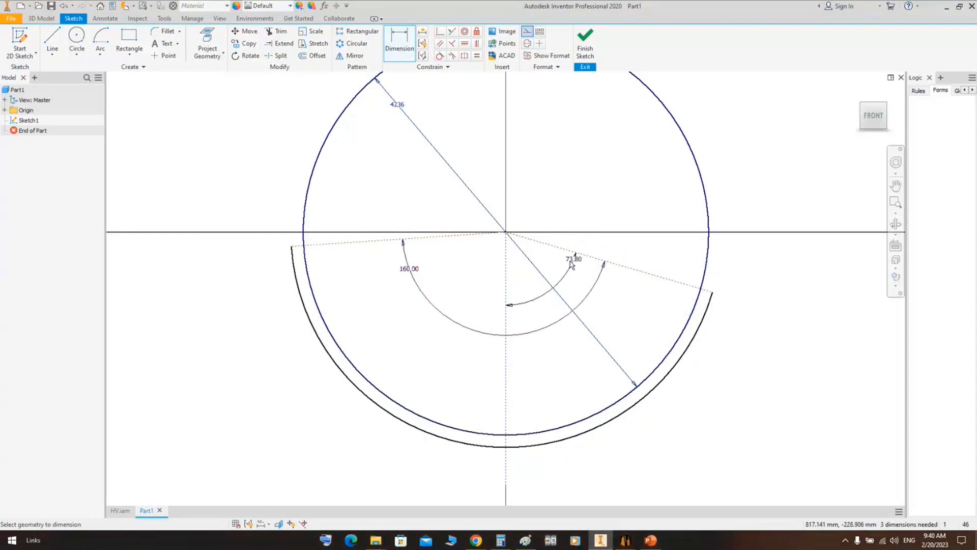
left_click(566, 266)
left_click(411, 272)
type("/2")
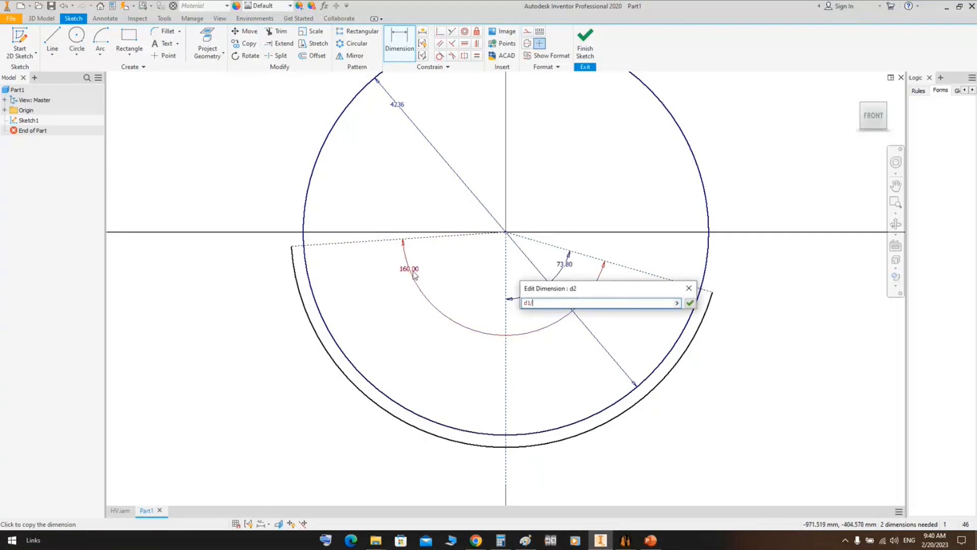
key("Return")
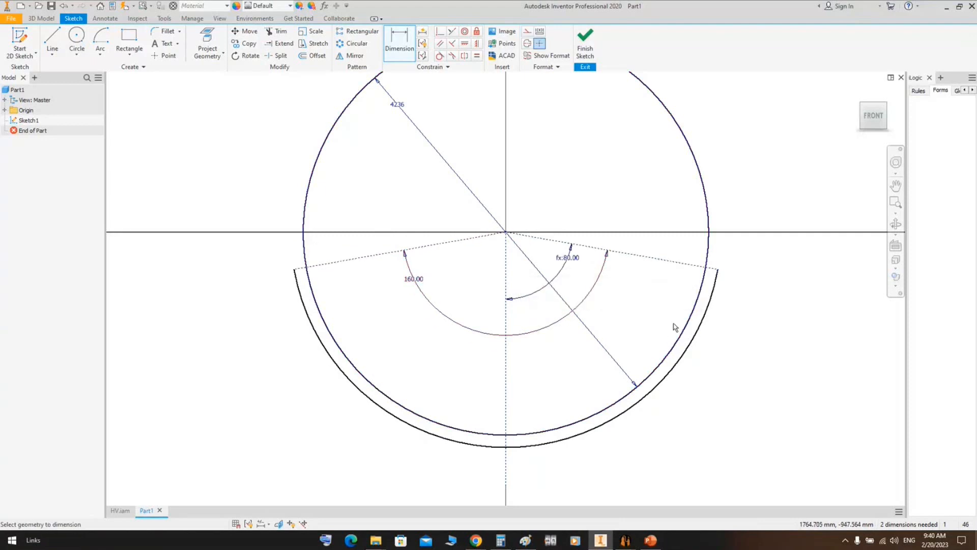
Dimension the gap between the circle and the outer arc as 7 mm.
left_click(323, 318)
left_click(310, 321)
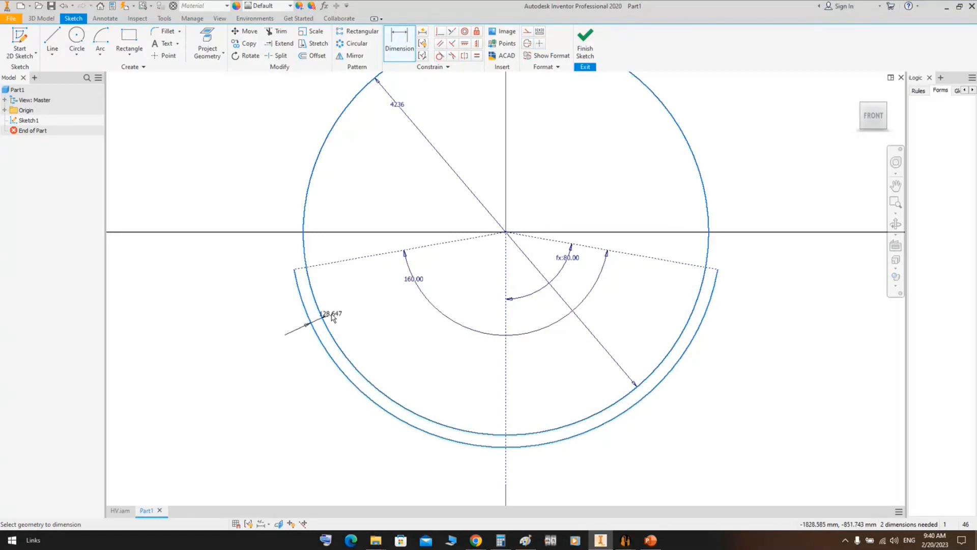
left_click(332, 318)
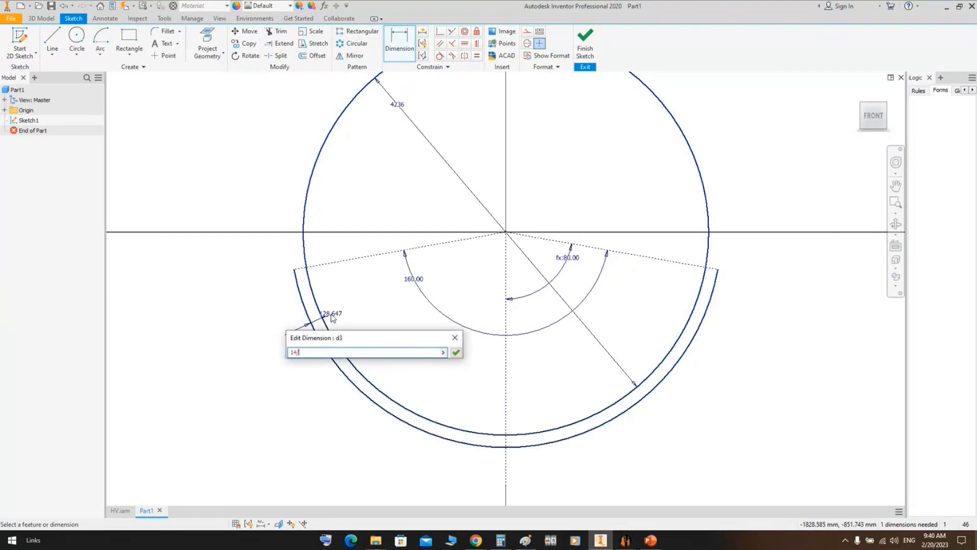
key("Return")
Add a driven diameter dimension to the outer arc.
scroll(350, 312, "up", 6)
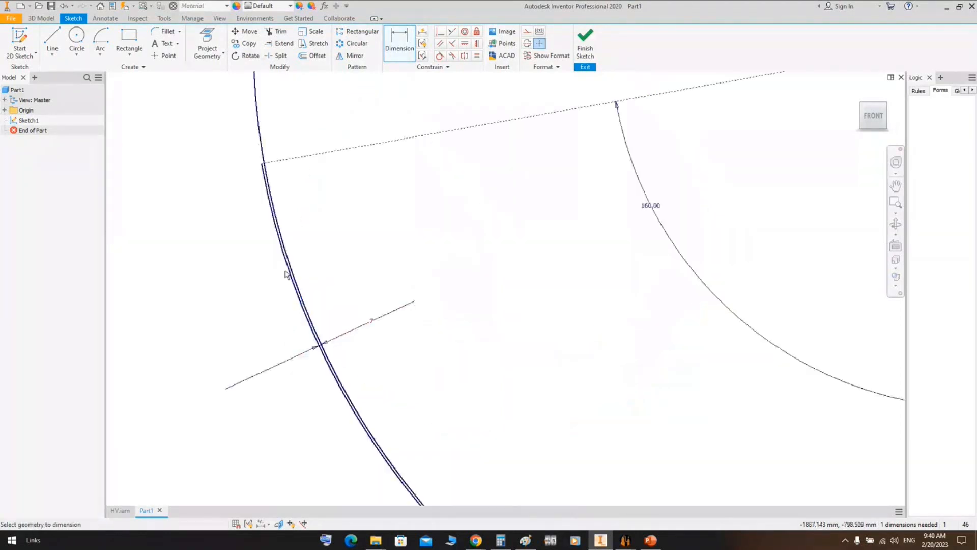
left_click(295, 283)
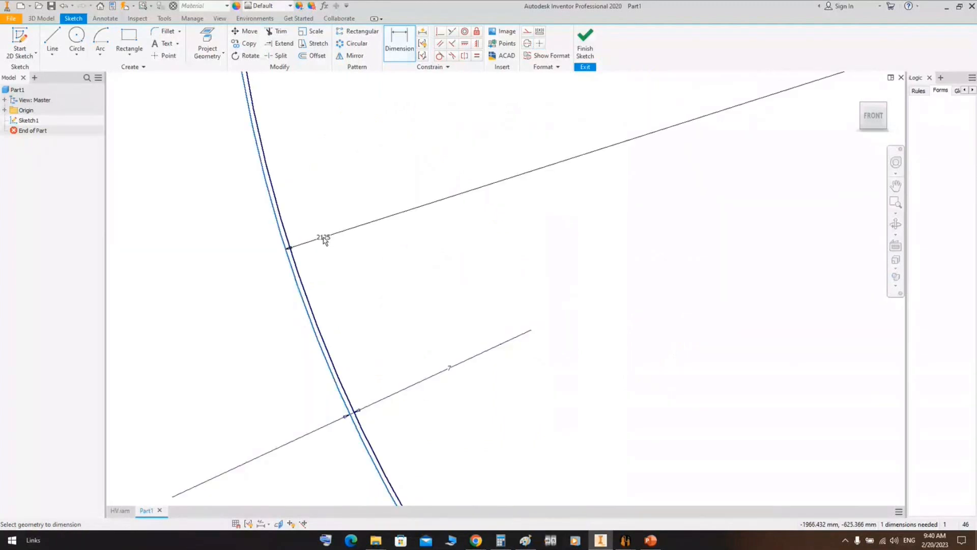
right_click(322, 234)
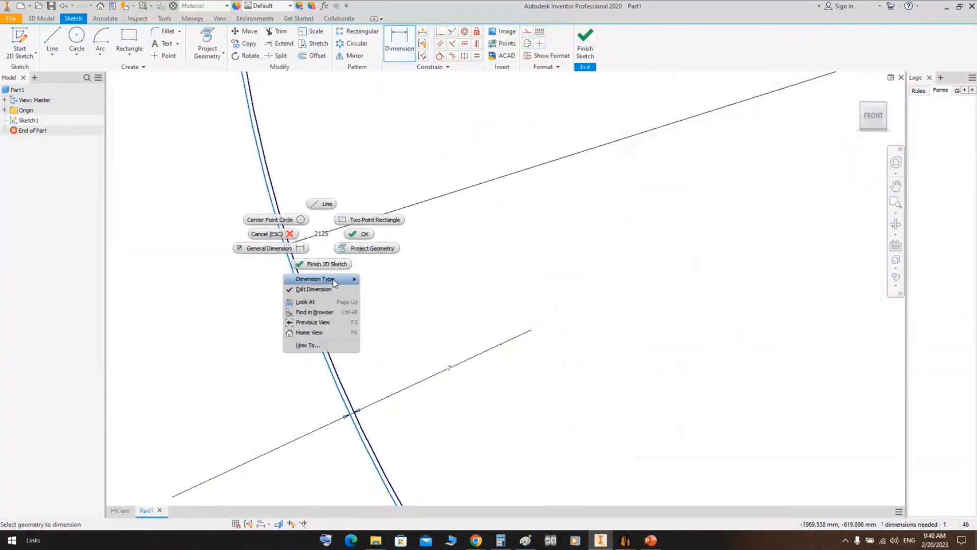
mouse_move(346, 279)
left_click(398, 294)
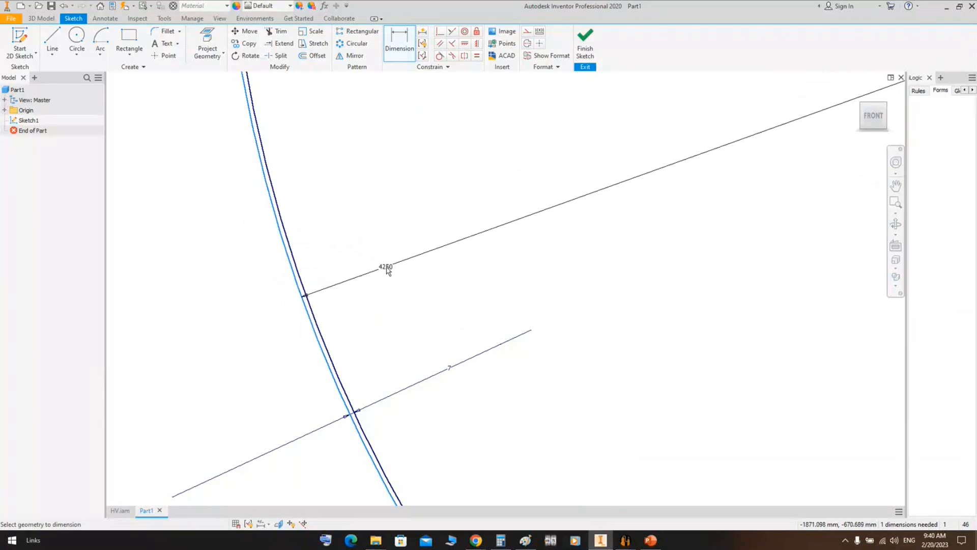
scroll(382, 281, "down", 5)
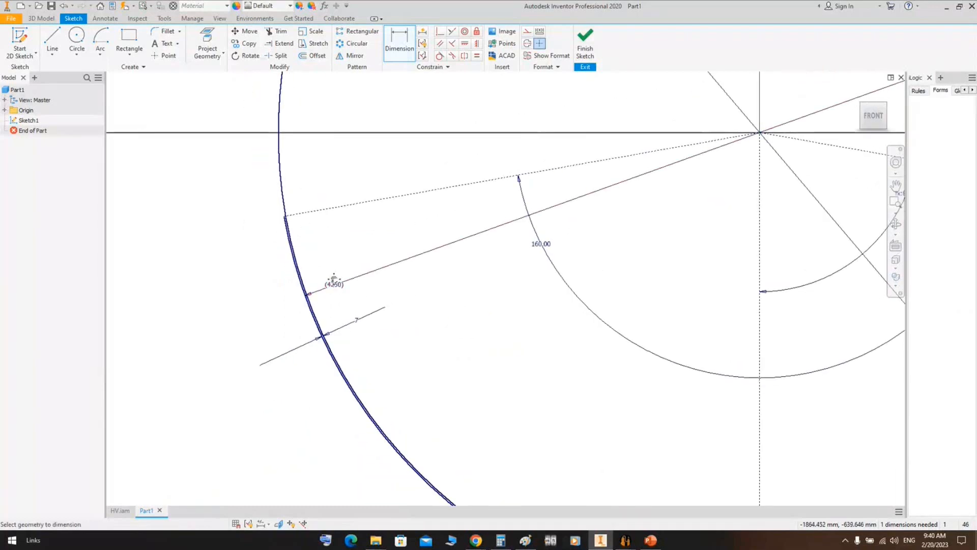
scroll(332, 280, "down", 4)
middle_click_drag(318, 272, 315, 284)
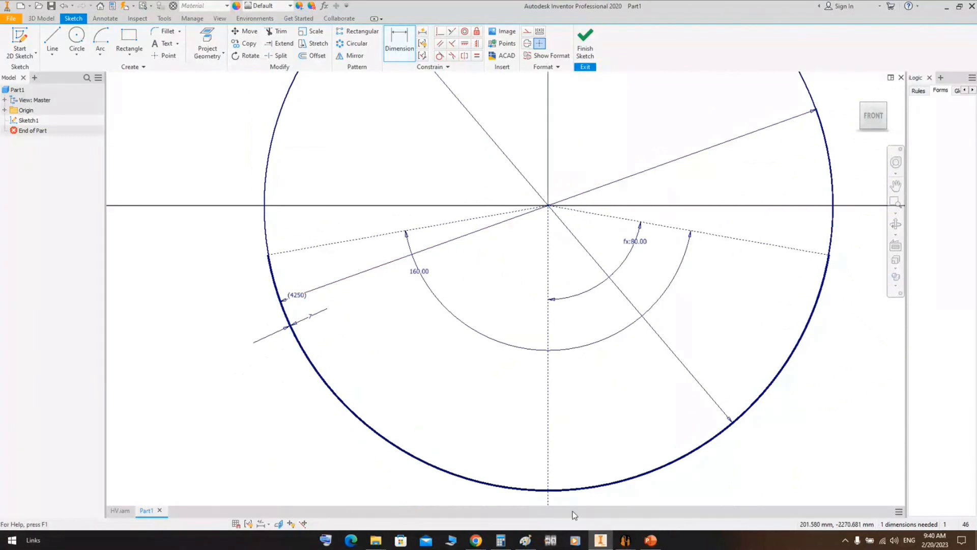
Switch to Static Equipment Generator's Arc Length Calculator and calculate the arc length for diameter 4250 and angle 160.
left_click(501, 540)
left_click(391, 119)
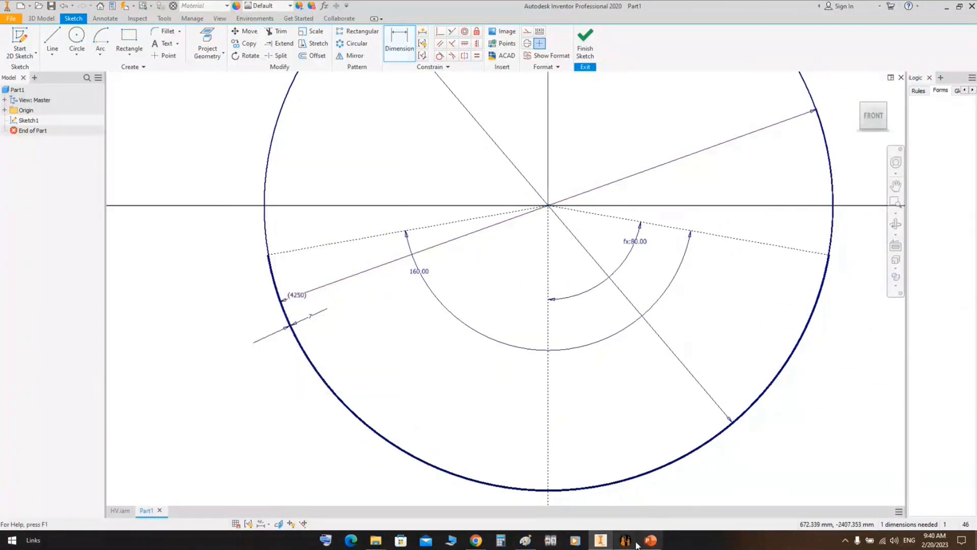
mouse_move(631, 545)
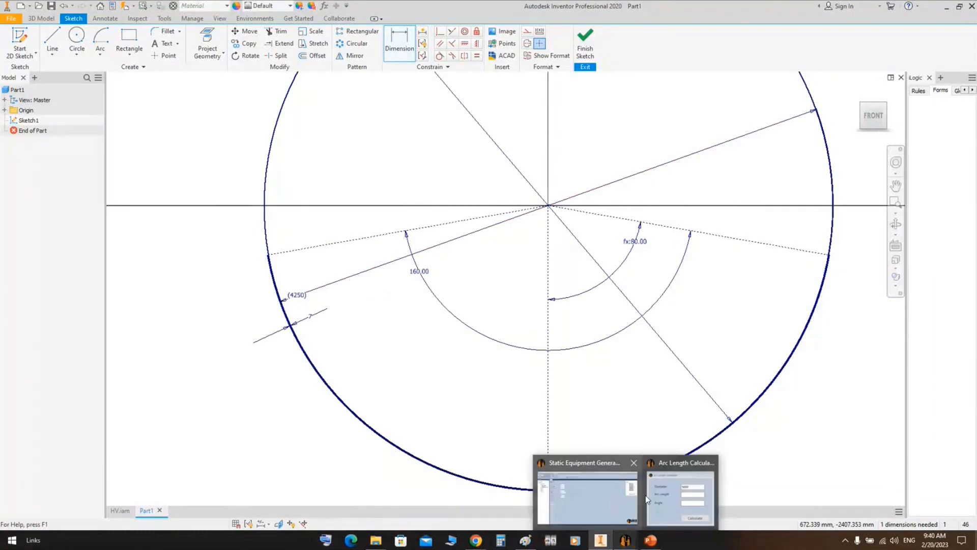
left_click(675, 495)
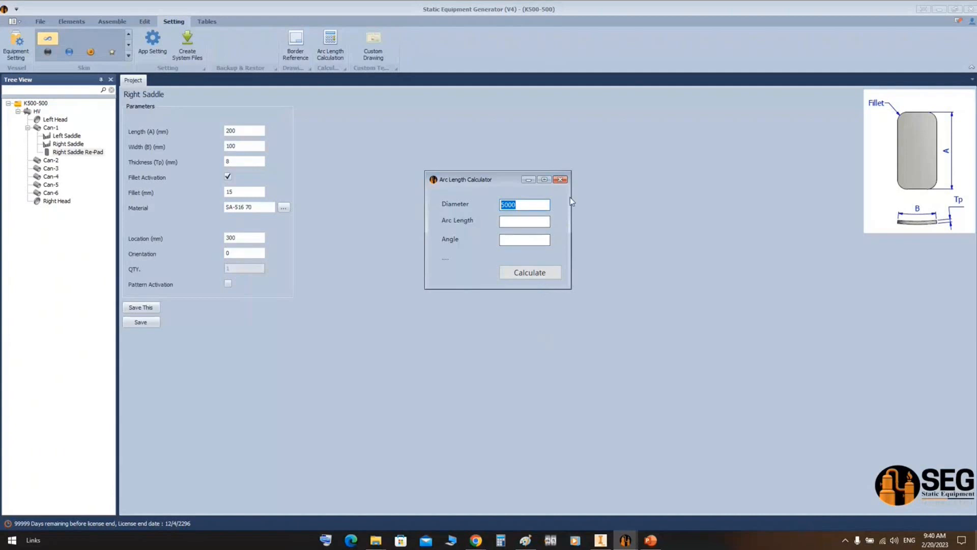
type("4250")
left_click(527, 223)
left_click(517, 240)
type("160")
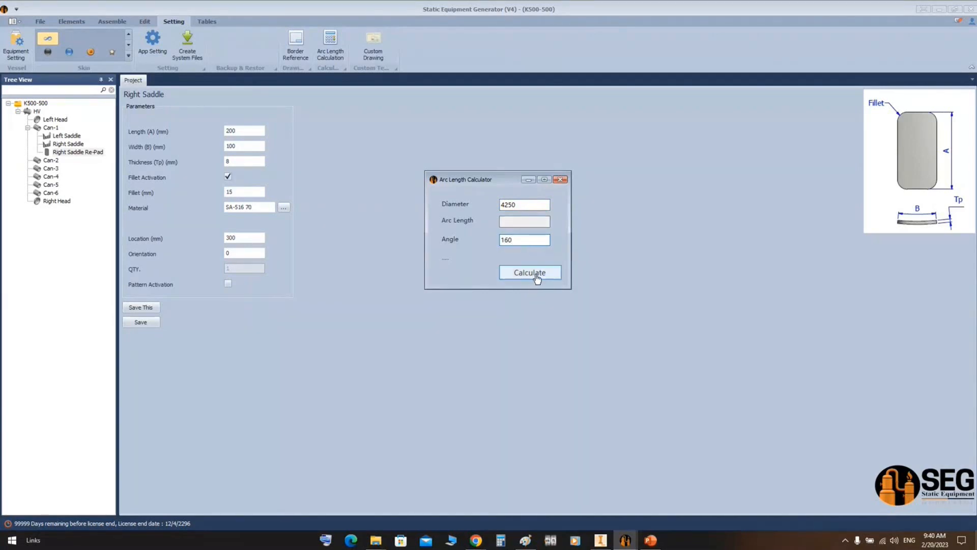
left_click(536, 274)
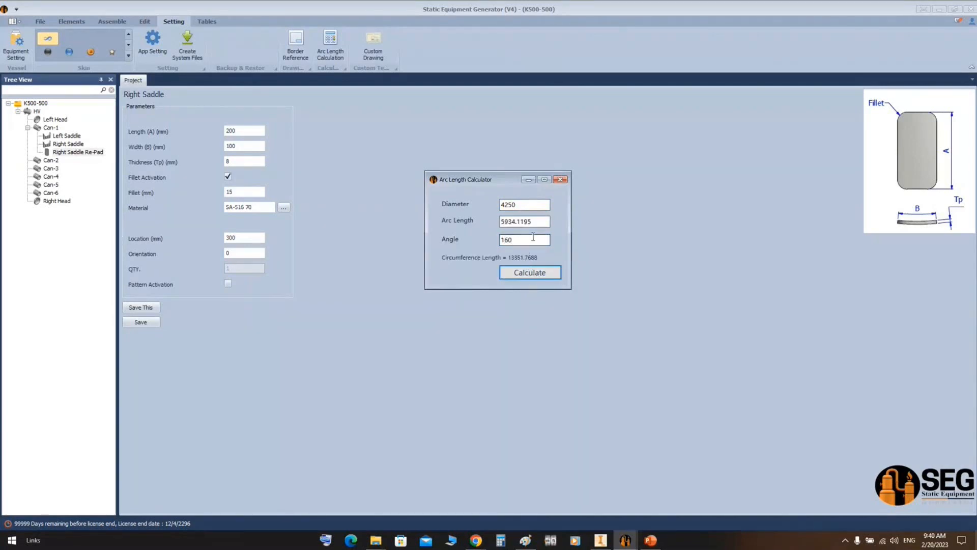
Copy the whole-number part of the arc length, close the calculator, and set the re-pad's Length (A) to 5934 mm.
left_click_drag(539, 223, 489, 225)
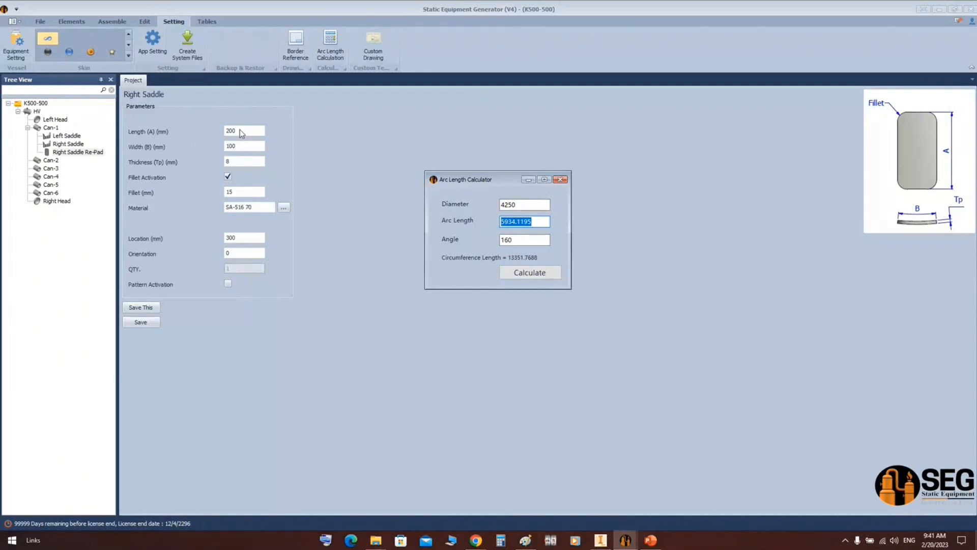
left_click(518, 222)
left_click_drag(516, 222, 490, 222)
right_click(508, 221)
left_click(533, 251)
left_click(243, 129)
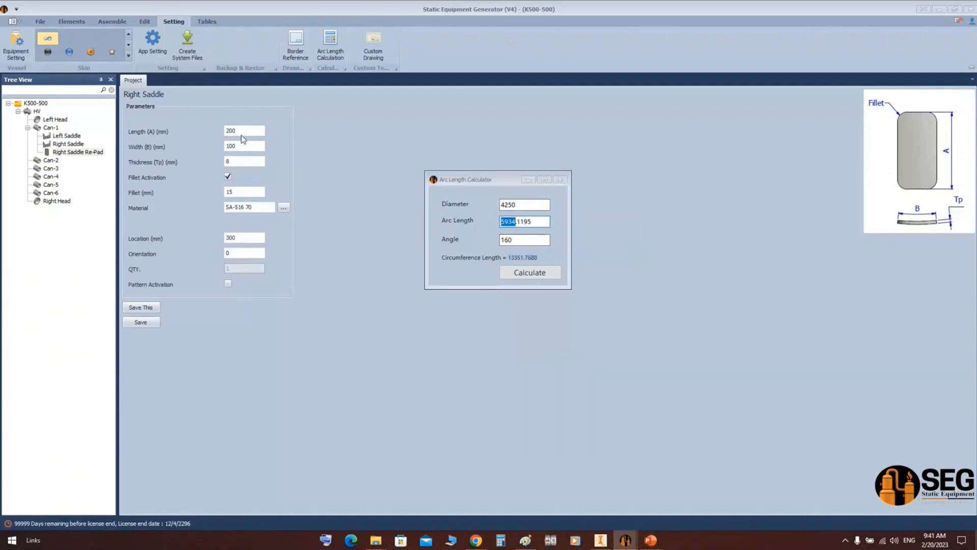
left_click(560, 180)
left_click(244, 132)
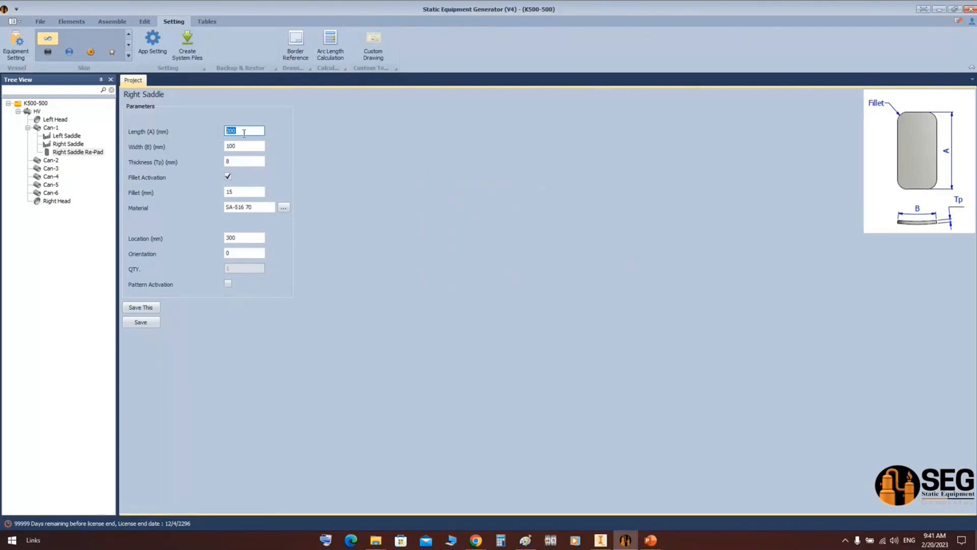
right_click(263, 131)
left_click(279, 172)
Switch to Inventor and add a driven arc length dimension to the sketch's outer arc.
left_click(245, 146)
left_click(601, 540)
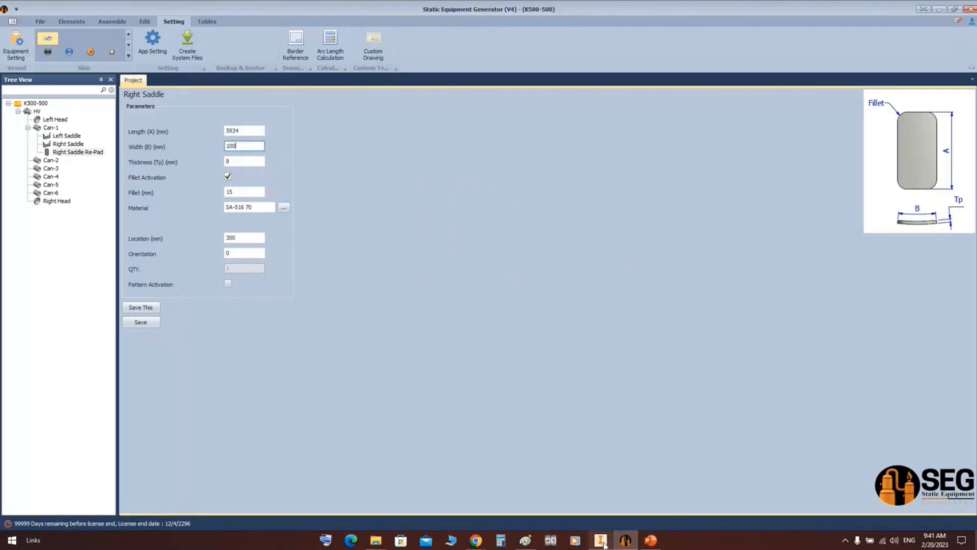
scroll(299, 328, "up", 3)
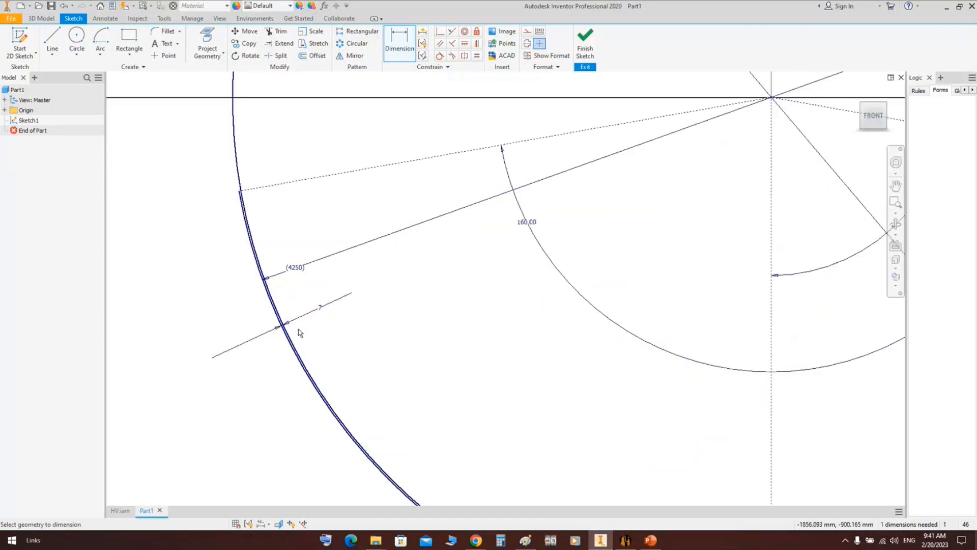
left_click(285, 337)
right_click(279, 309)
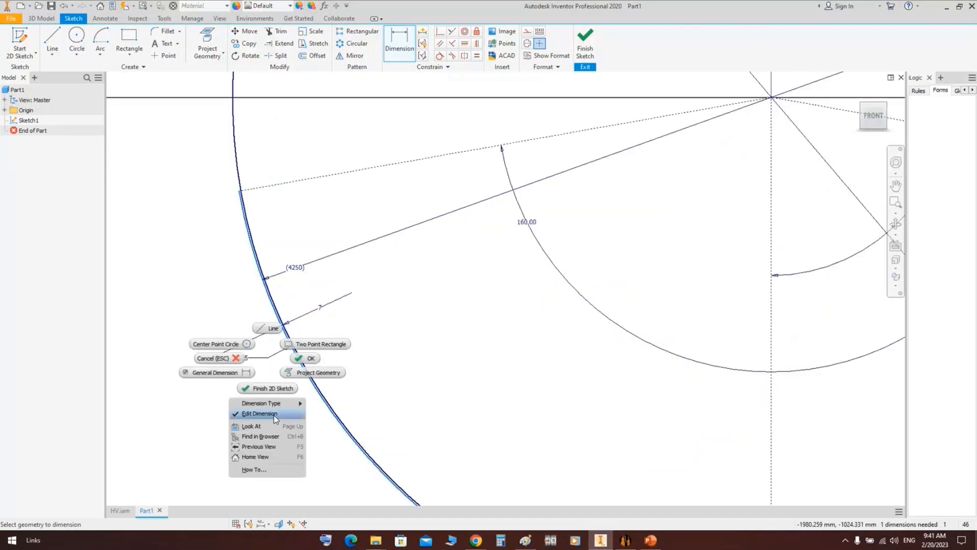
mouse_move(270, 402)
left_click(346, 404)
scroll(331, 403, "down", 5)
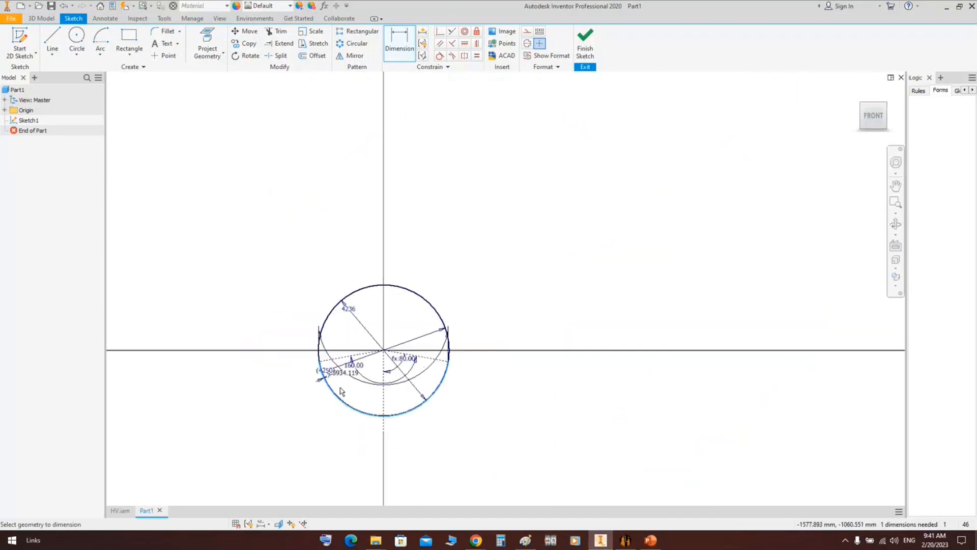
scroll(392, 428, "up", 3)
scroll(397, 426, "up", 3)
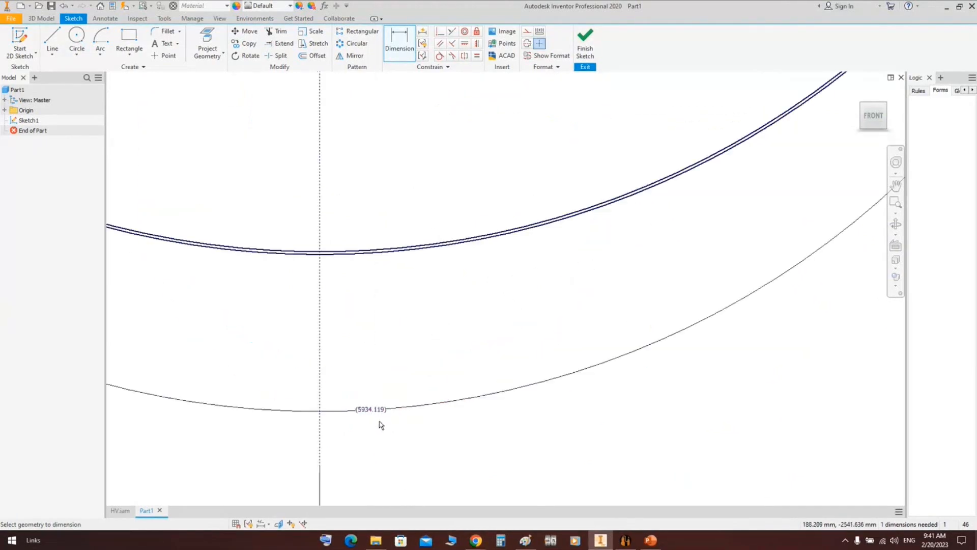
scroll(374, 416, "up", 2)
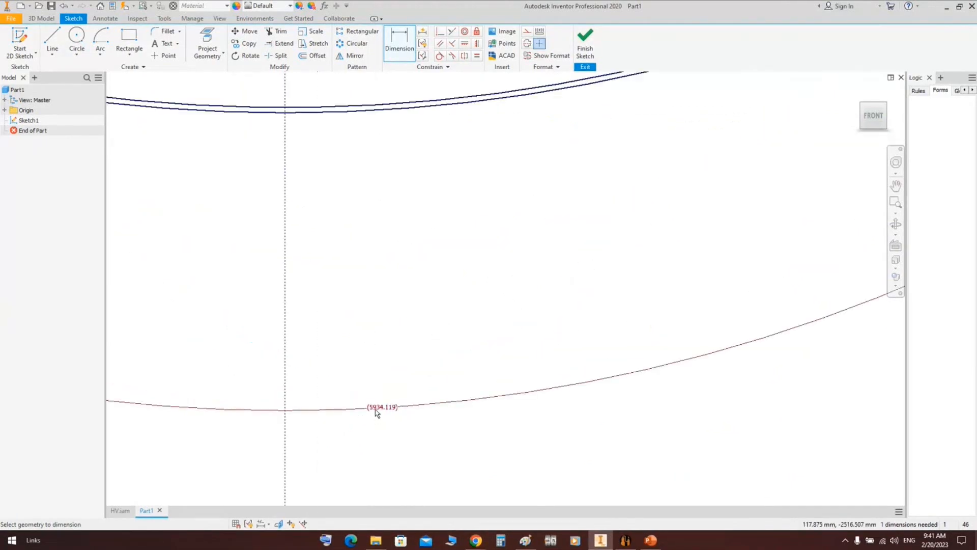
Switch to Static Equipment Generator and calculate the angle for diameter 4250 and arc length 6000 in the Arc Length Calculator.
left_click(626, 540)
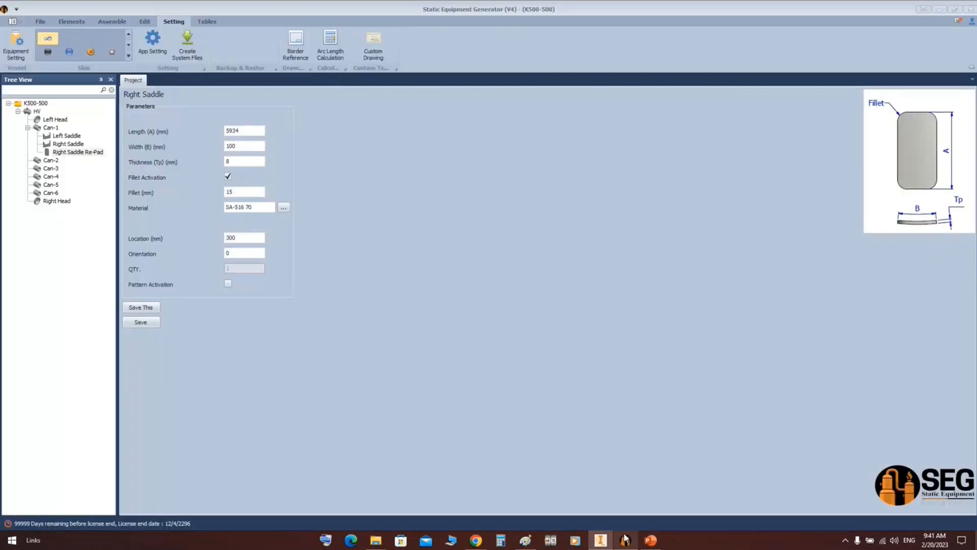
left_click(331, 43)
left_click_drag(518, 239, 462, 241)
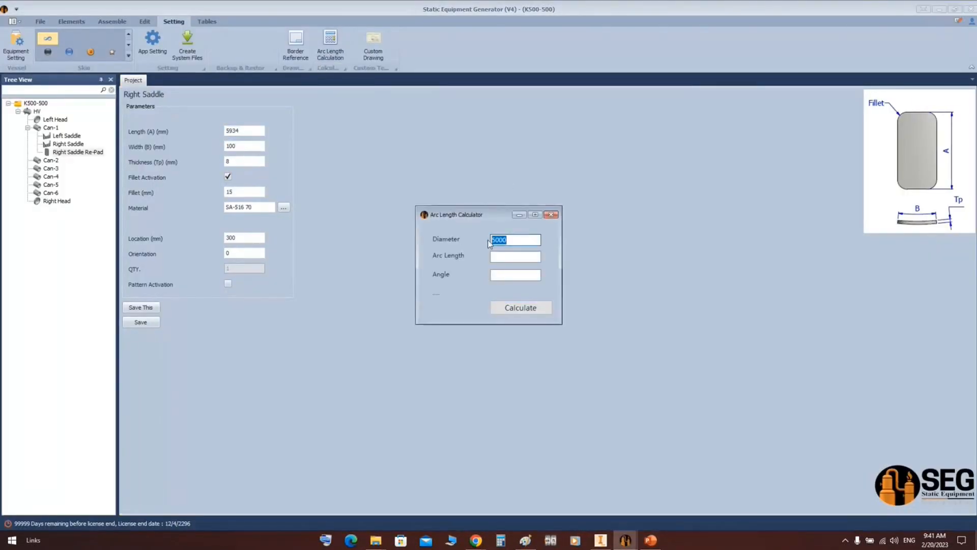
left_click(531, 257)
left_click(511, 239)
left_click_drag(511, 239, 464, 242)
type("4250")
left_click(499, 256)
type("6000")
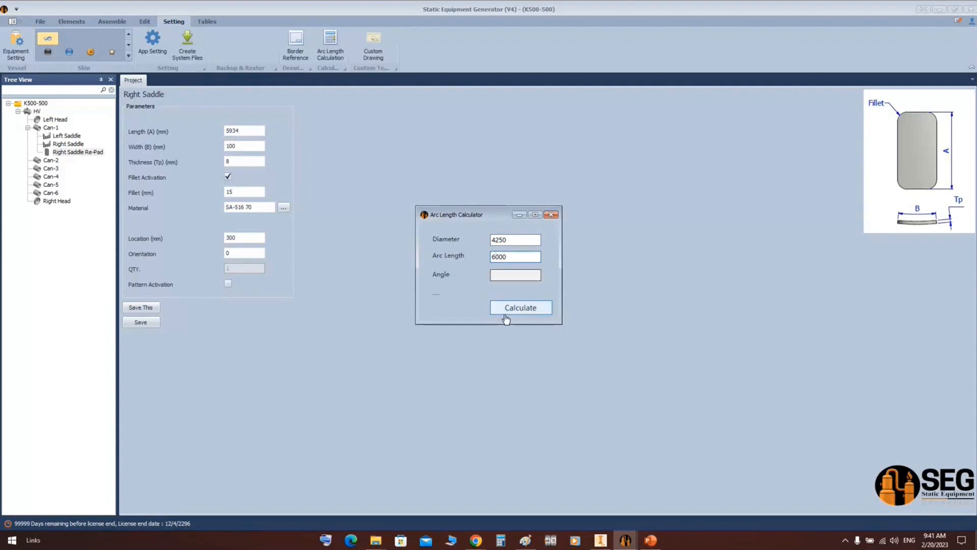
left_click(519, 309)
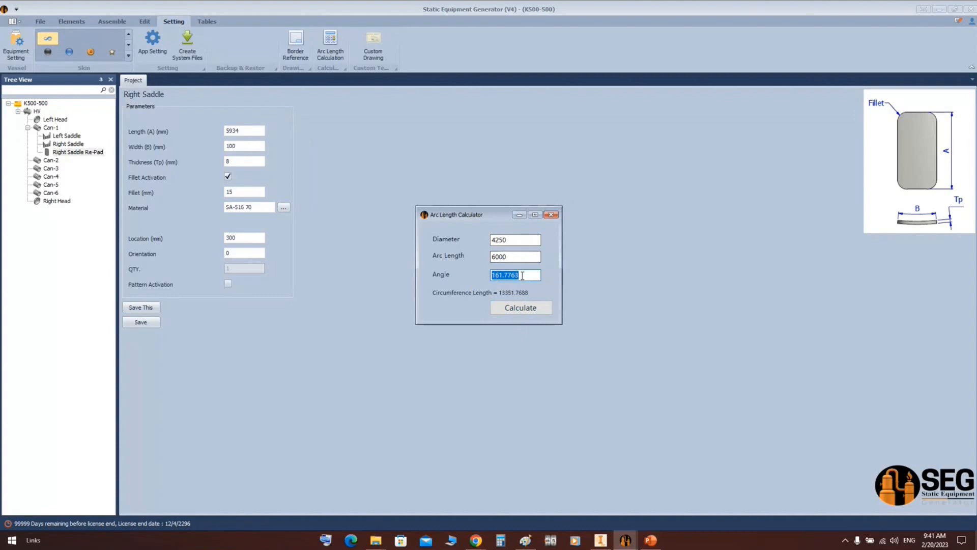
Close the calculator and set the re-pad's Length (A) to 6000 mm.
left_click(551, 214)
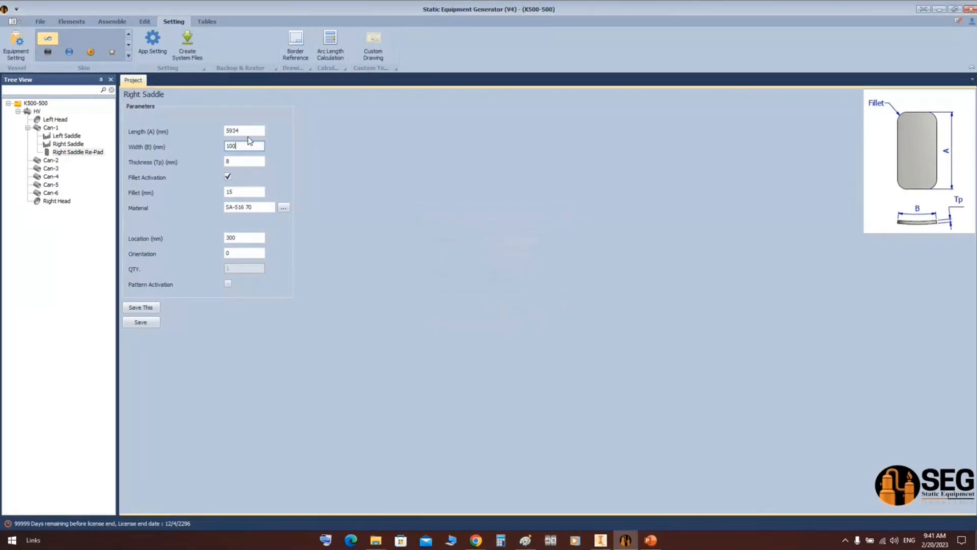
type("6000")
key("Tab")
Switch to Inventor, finish the arc sketch, and close Part1 to return to the HV assembly.
left_click(601, 541)
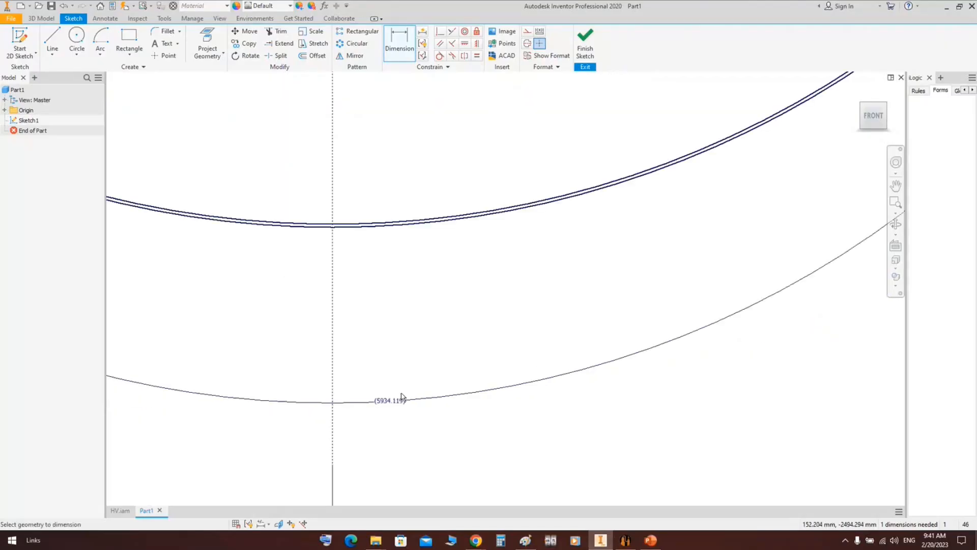
scroll(402, 395, "up", 3)
key("Escape")
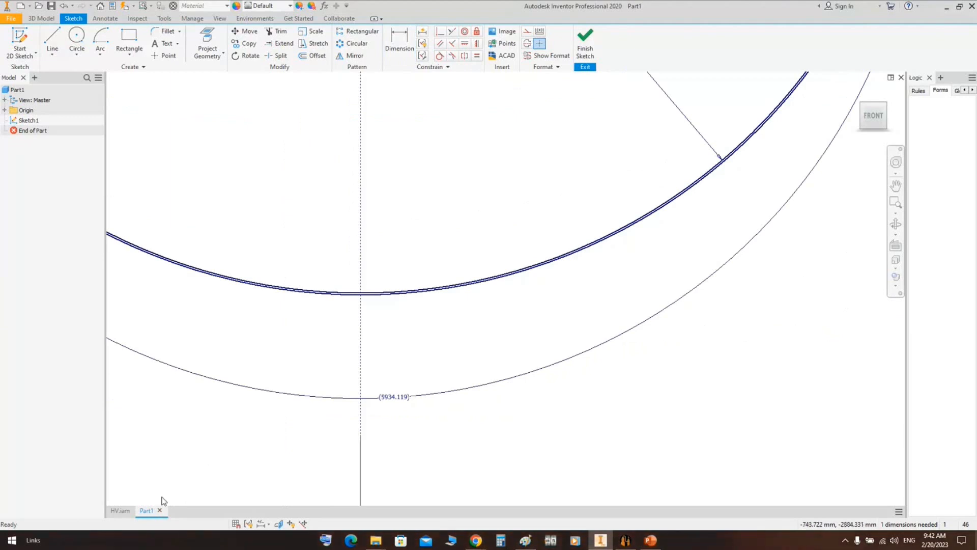
scroll(363, 336, "up", 5)
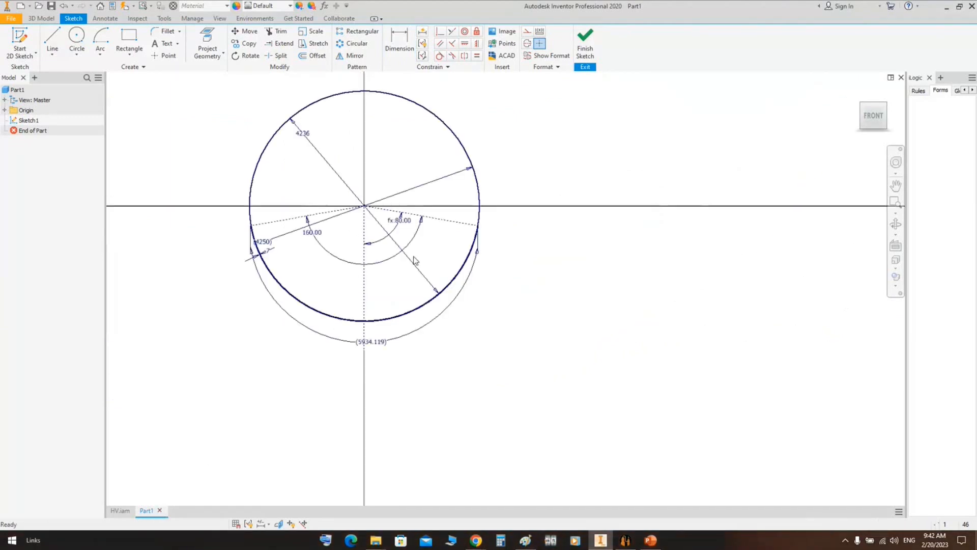
right_click(415, 261)
left_click(437, 285)
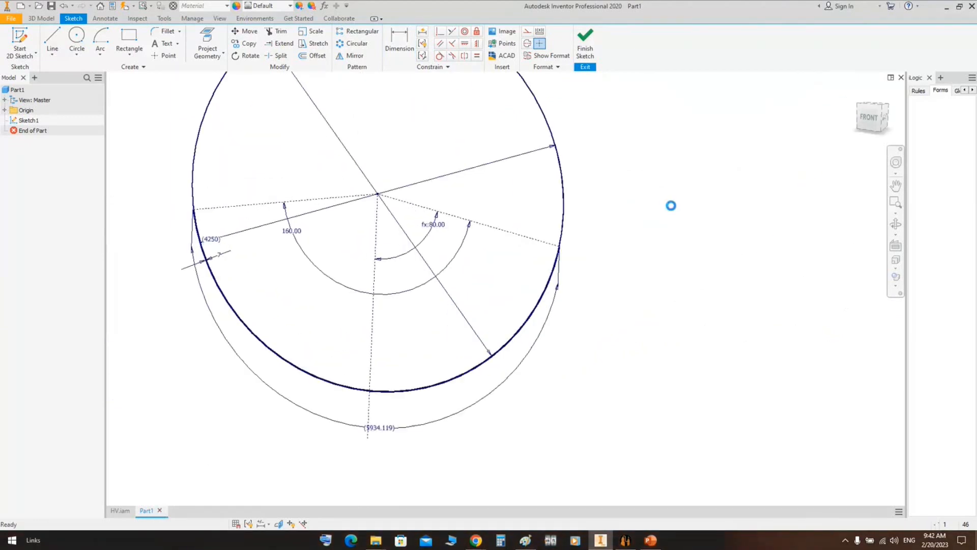
left_click(901, 78)
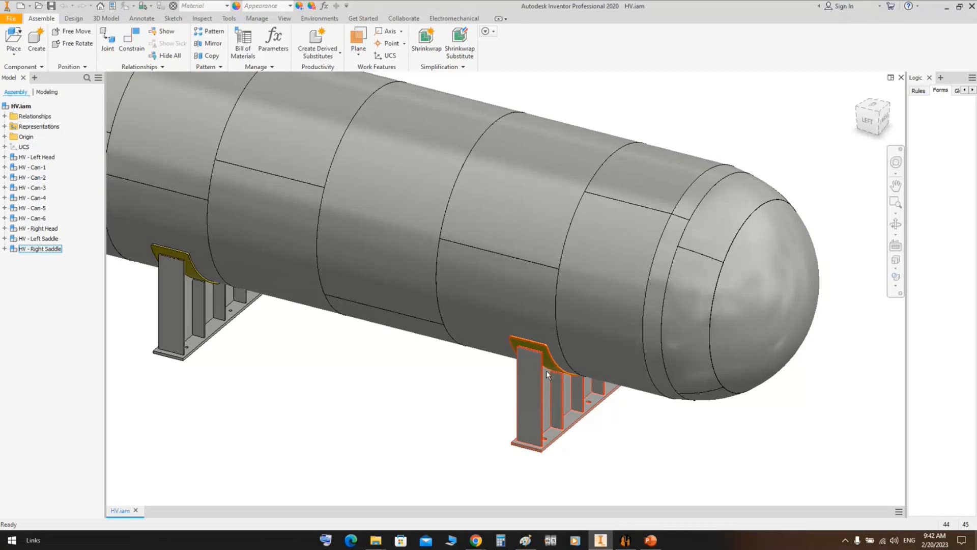
Measure the distance between the two curved side faces of the right saddle's yellow pad in Inventor.
left_click(633, 543)
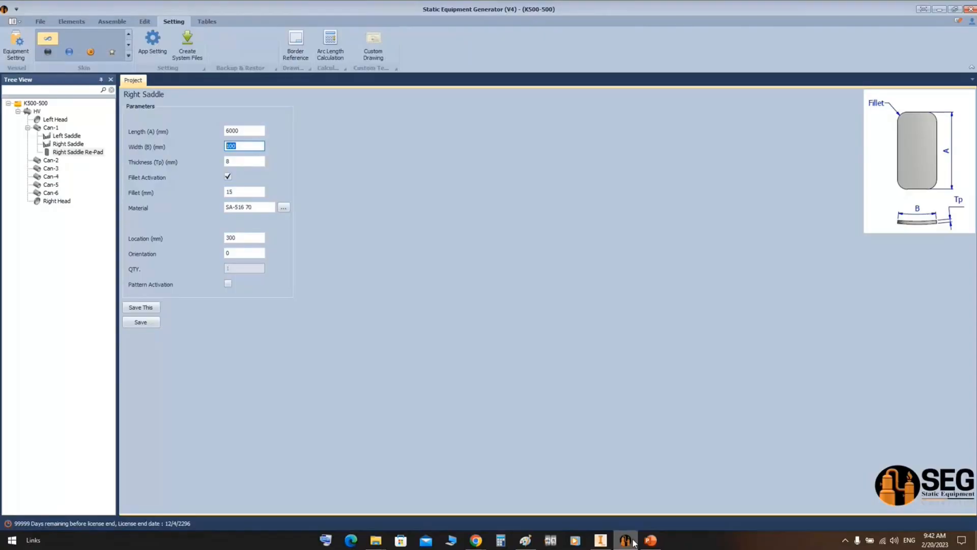
left_click(601, 541)
scroll(550, 375, "up", 5)
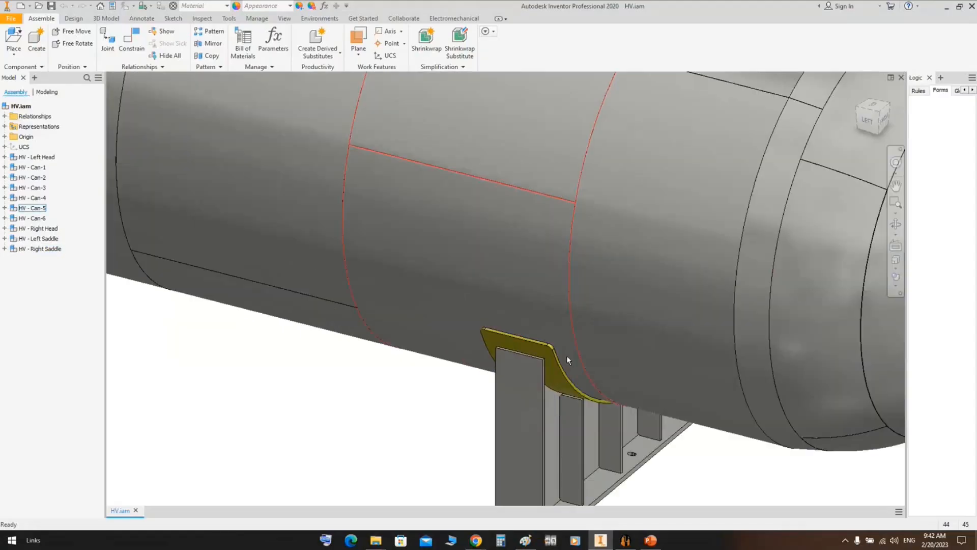
left_click(202, 18)
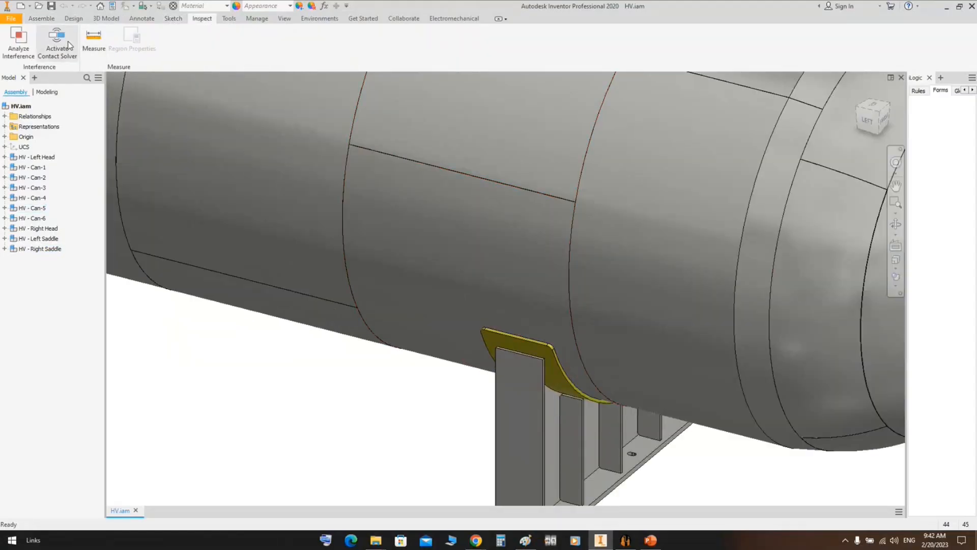
scroll(554, 357, "up", 5)
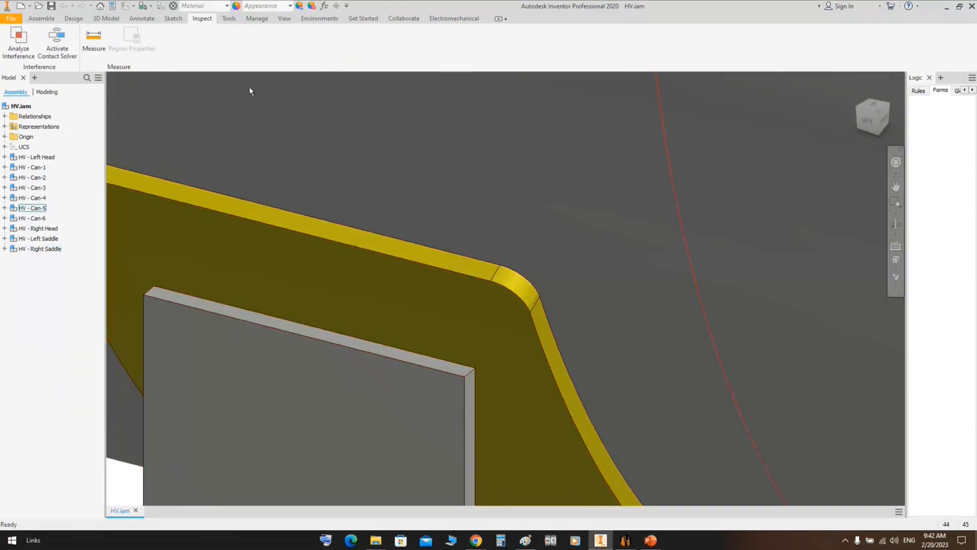
left_click(94, 38)
left_click(541, 319)
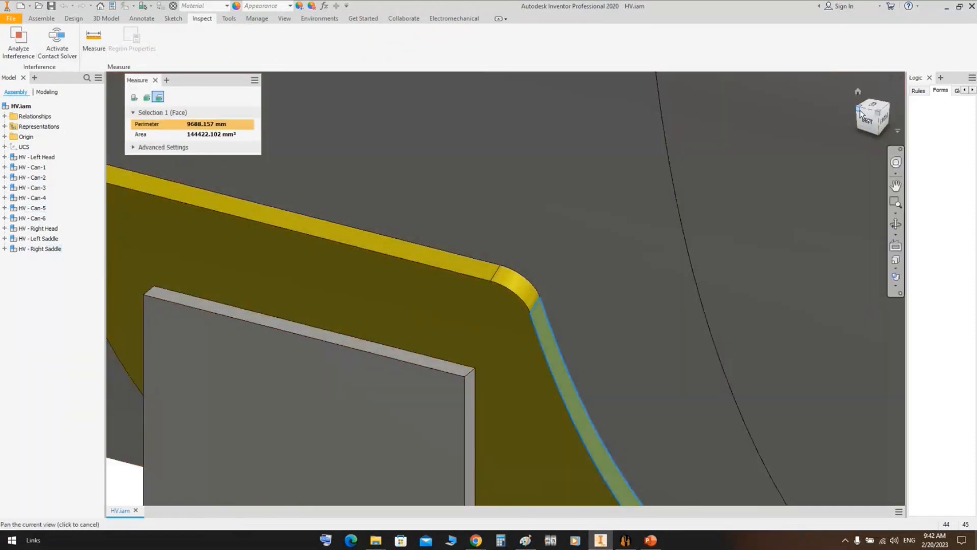
left_click(859, 112)
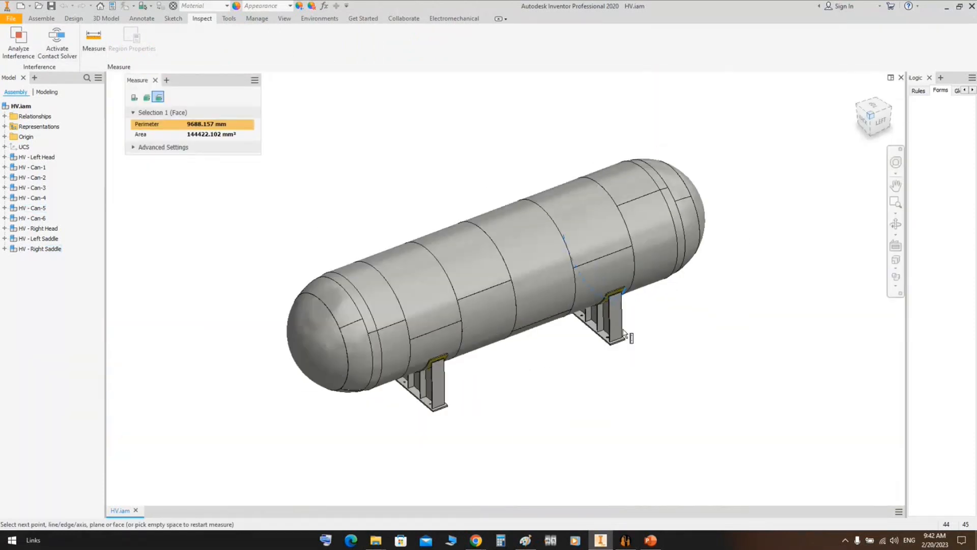
scroll(587, 285, "up", 6)
left_click(537, 186)
scroll(537, 187, "down", 2)
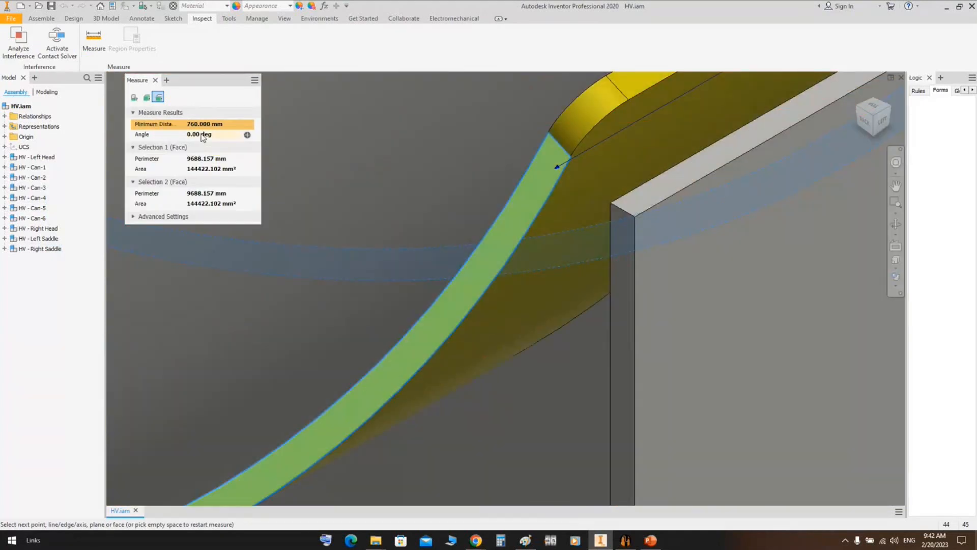
scroll(580, 184, "down", 2)
scroll(580, 180, "down", 2)
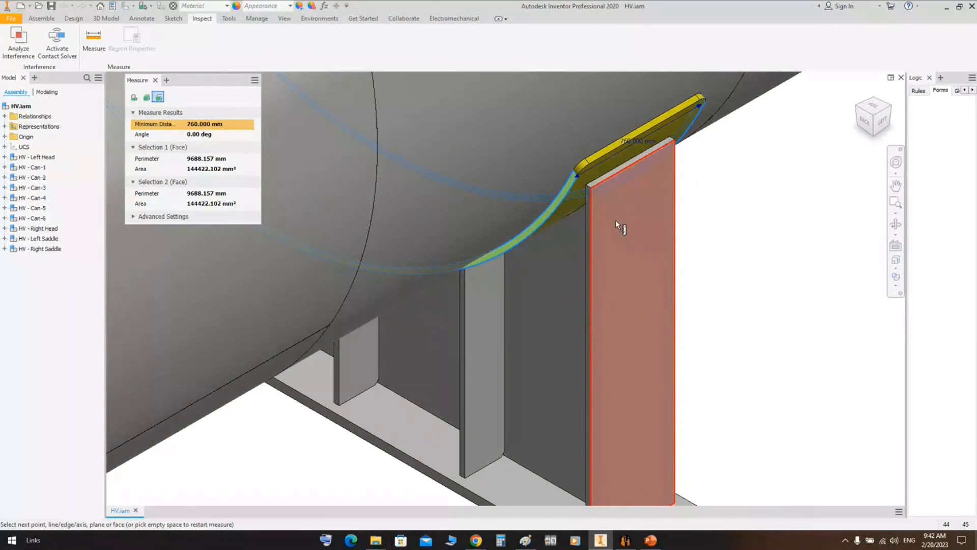
left_click(156, 80)
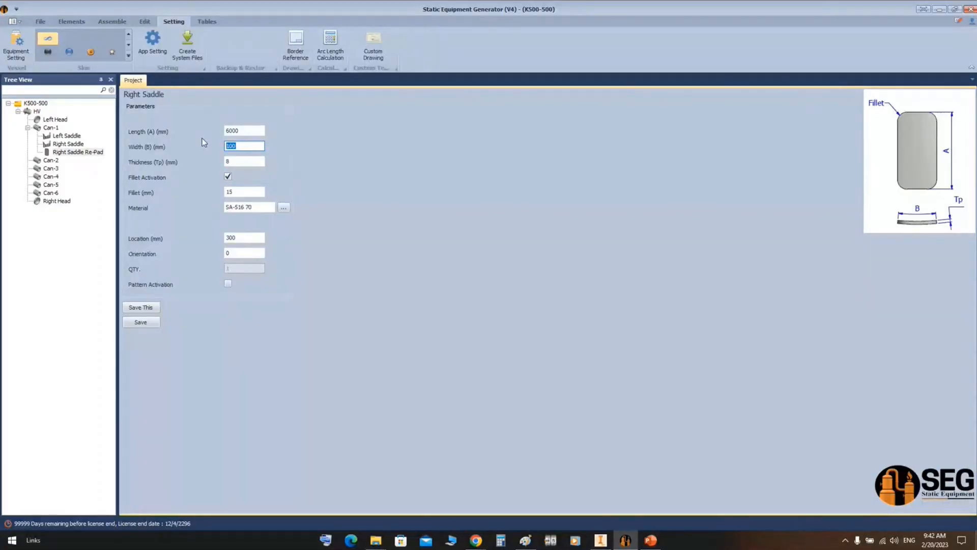
In Static Equipment Generator, set the re-pad's Width (B) to 900 mm, Thickness (Tp) to 14 mm, and Fillet to 50 mm.
type("900")
key("Tab")
type("14")
key("Tab")
type("50")
key("Tab")
key("Tab")
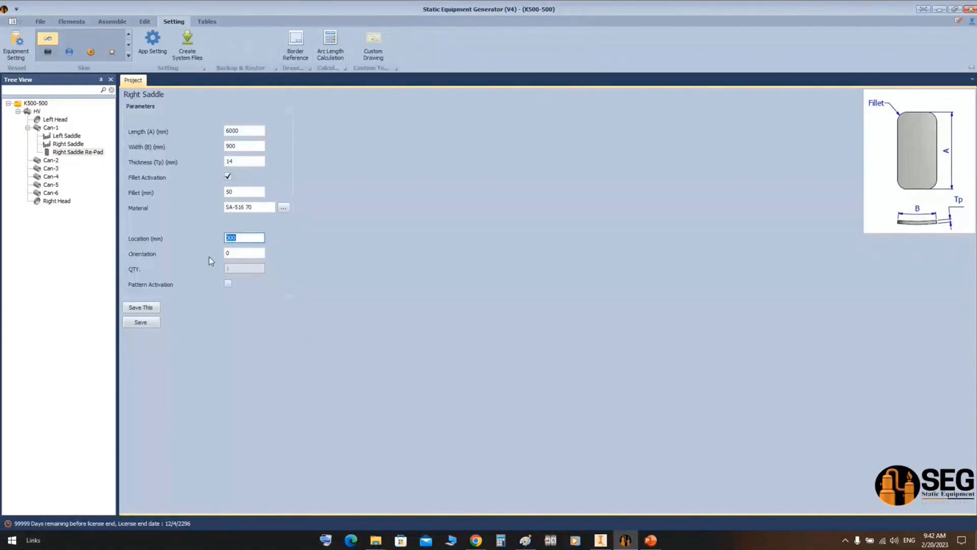
Set the re-pad's Location to 9942 mm and Orientation to 180.
type("9942")
left_click(233, 253)
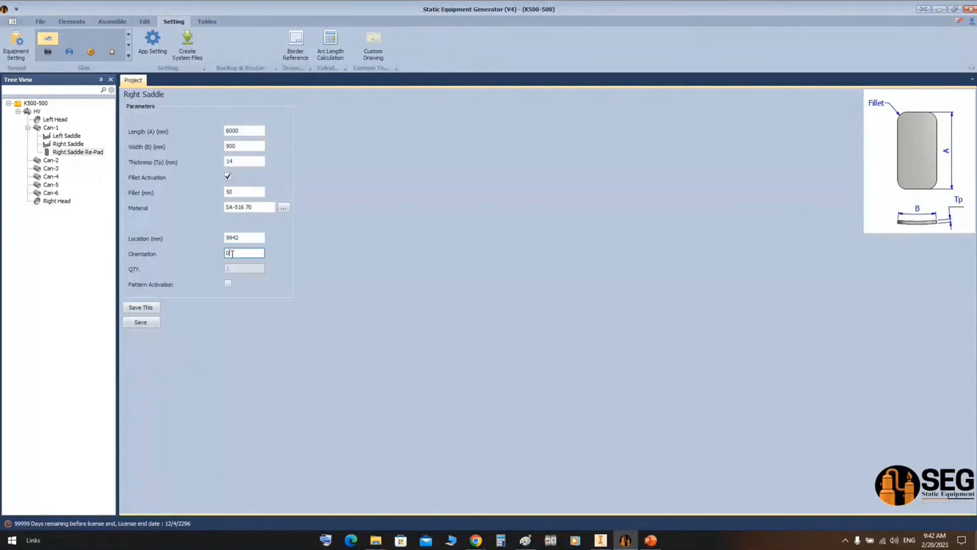
type("180")
Switch to Inventor and examine the rounded corners of the right saddle's pad from several angles.
left_click(245, 193)
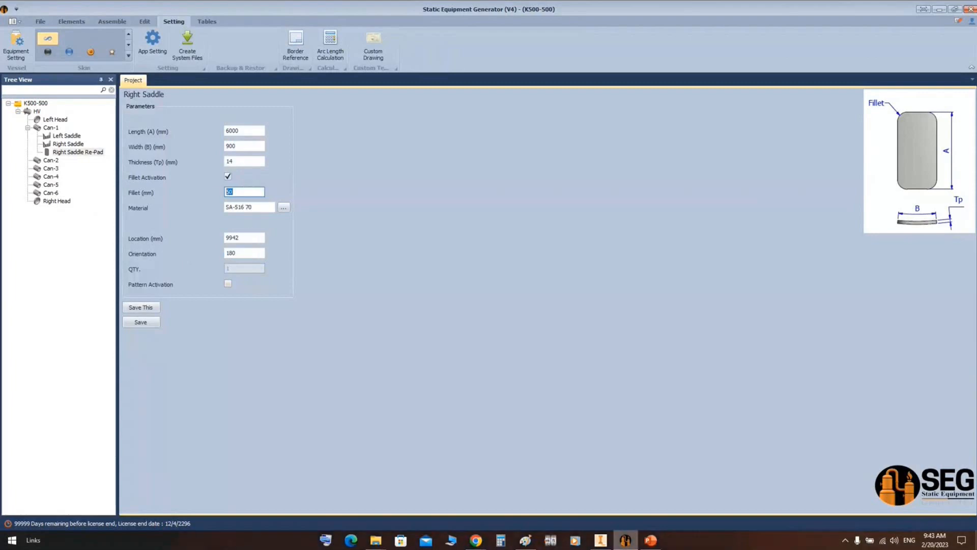
left_click(602, 540)
scroll(569, 175, "down", 6)
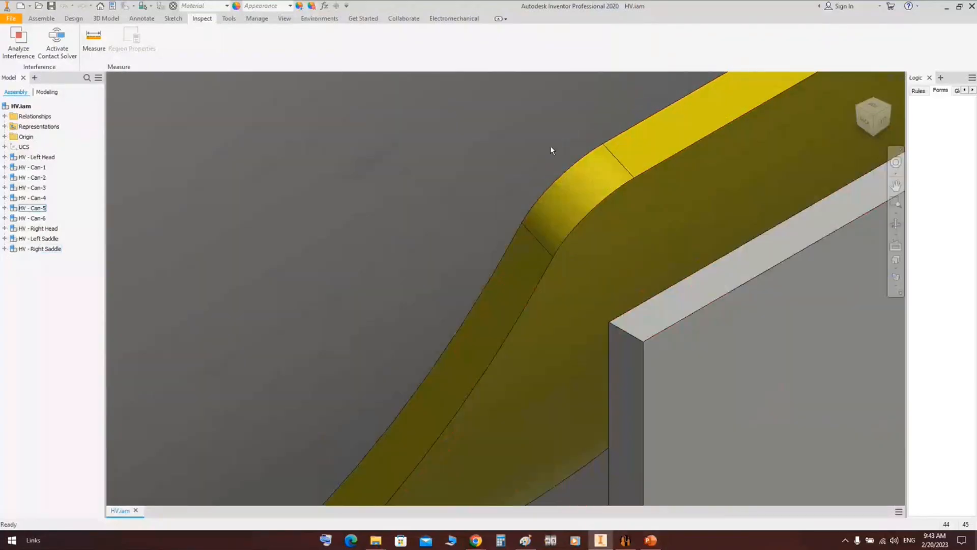
scroll(653, 202, "up", 3)
left_click(896, 225)
scroll(576, 270, "up", 5)
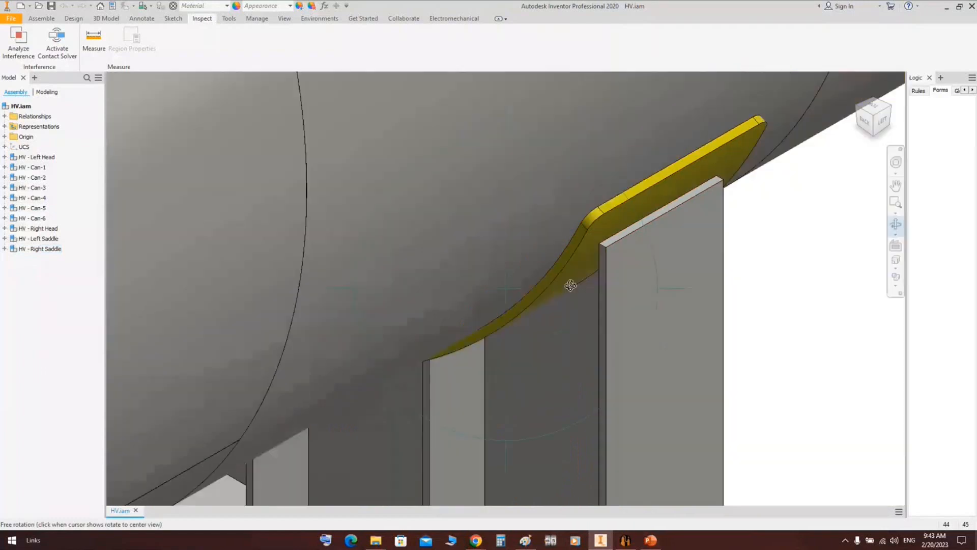
scroll(585, 262, "up", 4)
left_click_drag(574, 284, 567, 258)
scroll(616, 338, "down", 5)
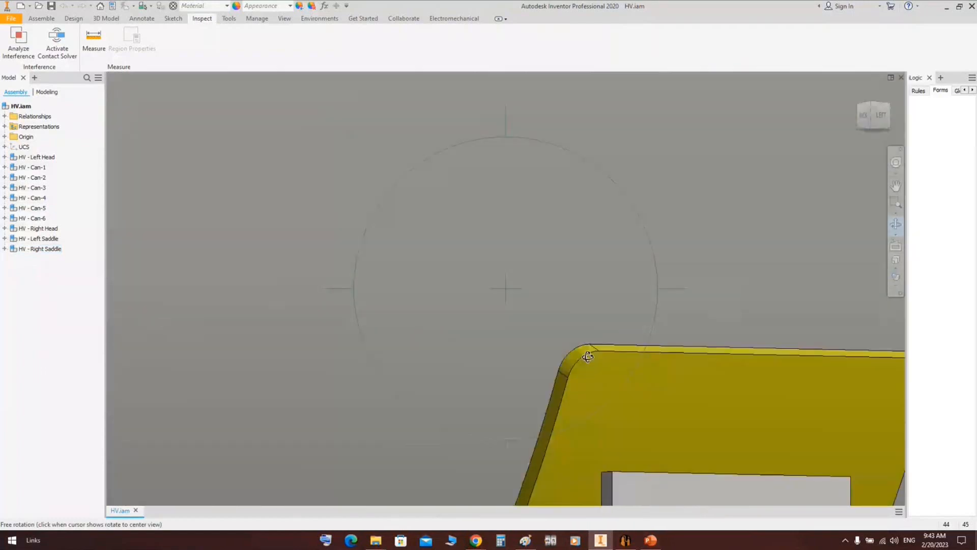
middle_click_drag(588, 357, 507, 255)
right_click(507, 254)
left_click(559, 241)
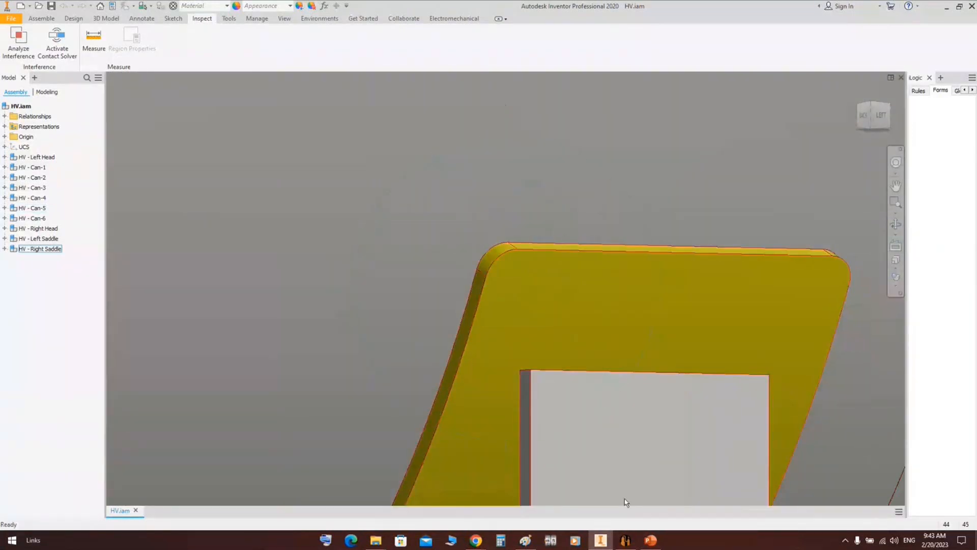
Switch to Static Equipment Generator, save the right saddle re-pad's parameters, and start the Inventor assembly.
left_click(626, 541)
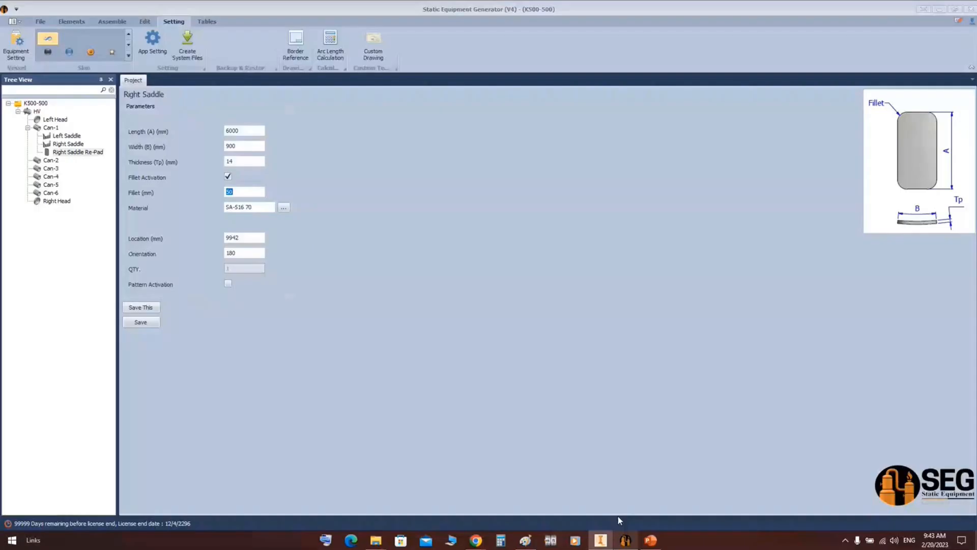
left_click(152, 325)
left_click(112, 22)
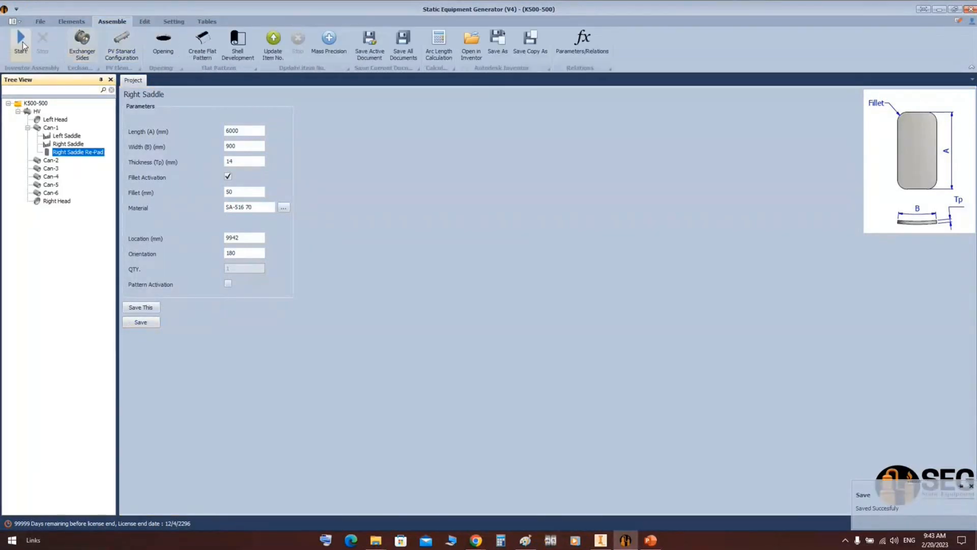
left_click(21, 45)
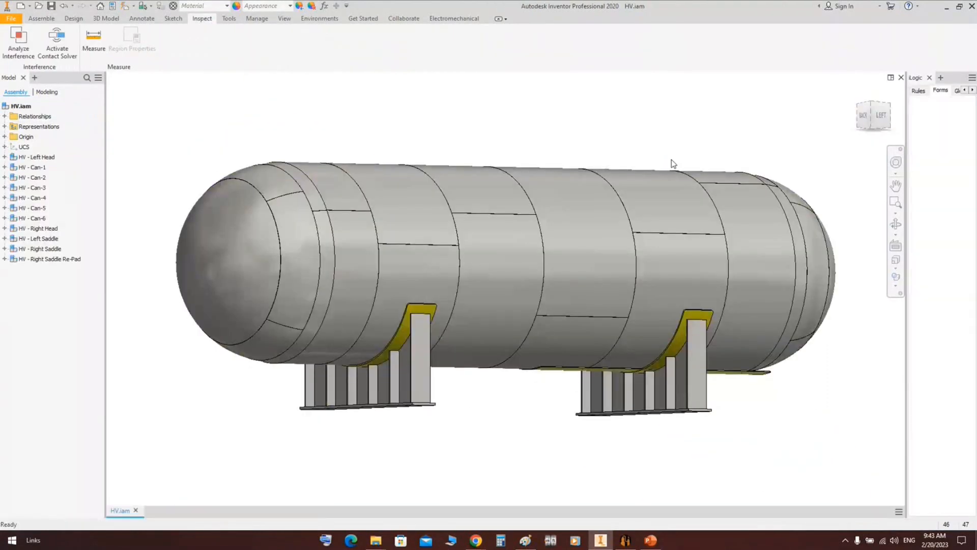
Examine the orientation of the generated re-pad at the right saddle from below and from the side.
left_click(896, 224)
left_click_drag(489, 325, 443, 284)
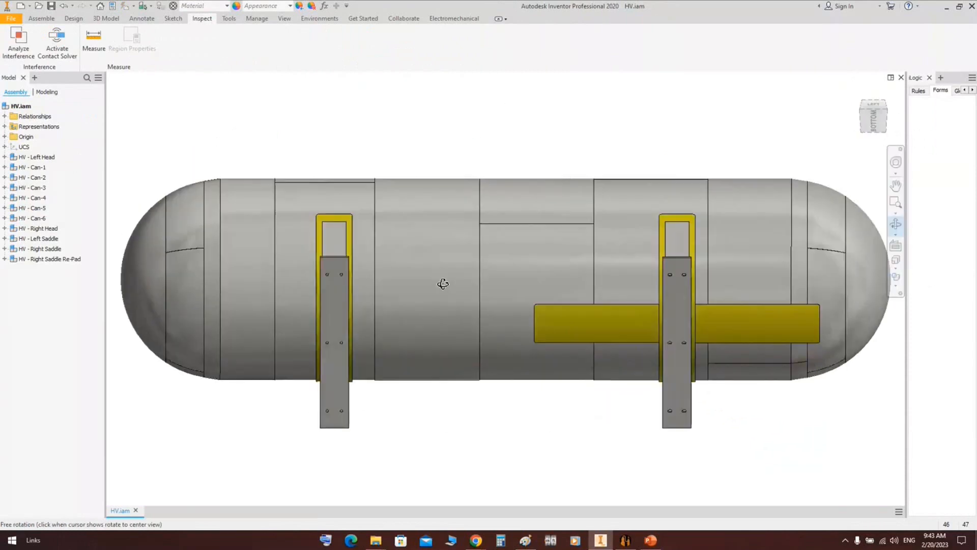
scroll(728, 311, "up", 3)
middle_click_drag(728, 310, 521, 258)
scroll(521, 257, "down", 4)
left_click_drag(509, 255, 448, 278)
right_click(464, 254)
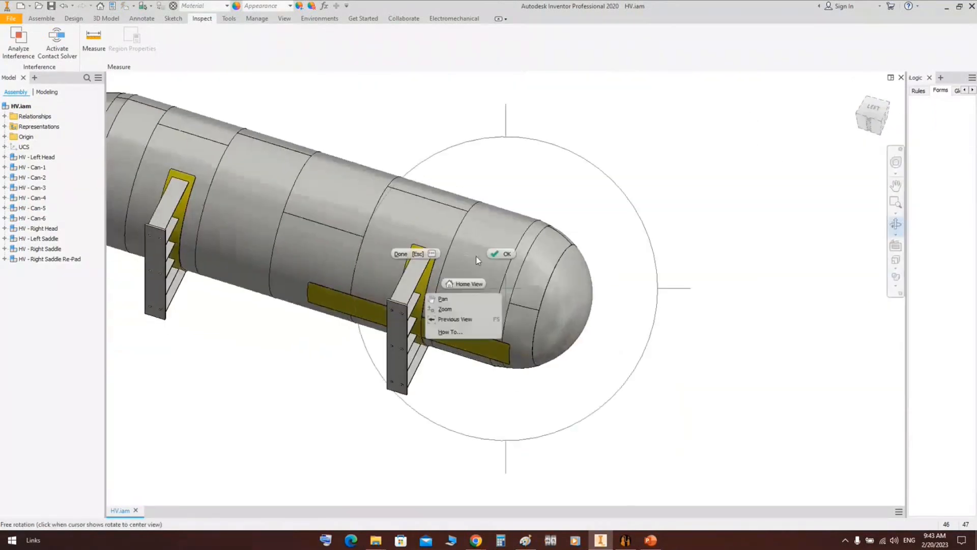
left_click(502, 254)
Switch to Static Equipment Generator, set the right saddle re-pad's Length (A) to 900 mm, and save its parameters.
left_click(626, 541)
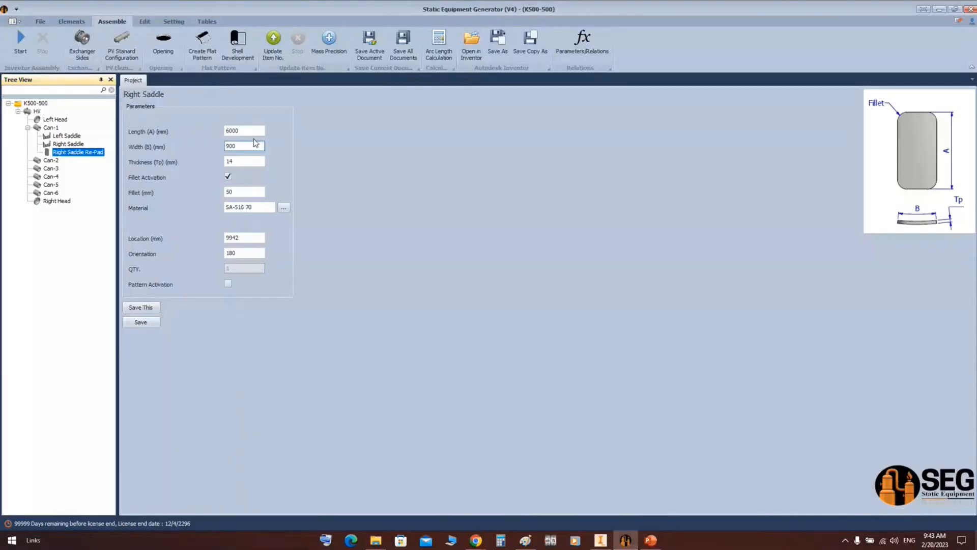
left_click_drag(253, 131, 205, 137)
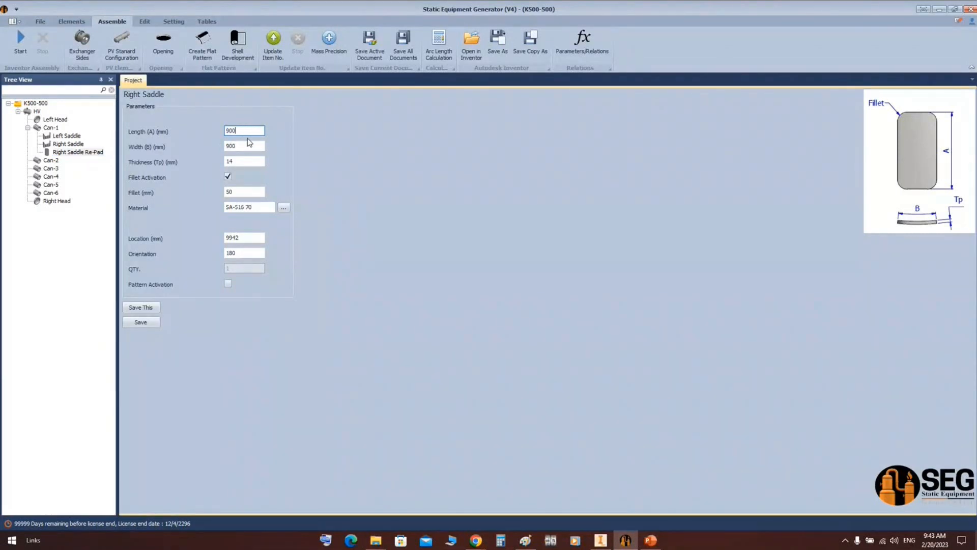
type("900")
key("Tab")
left_click(152, 323)
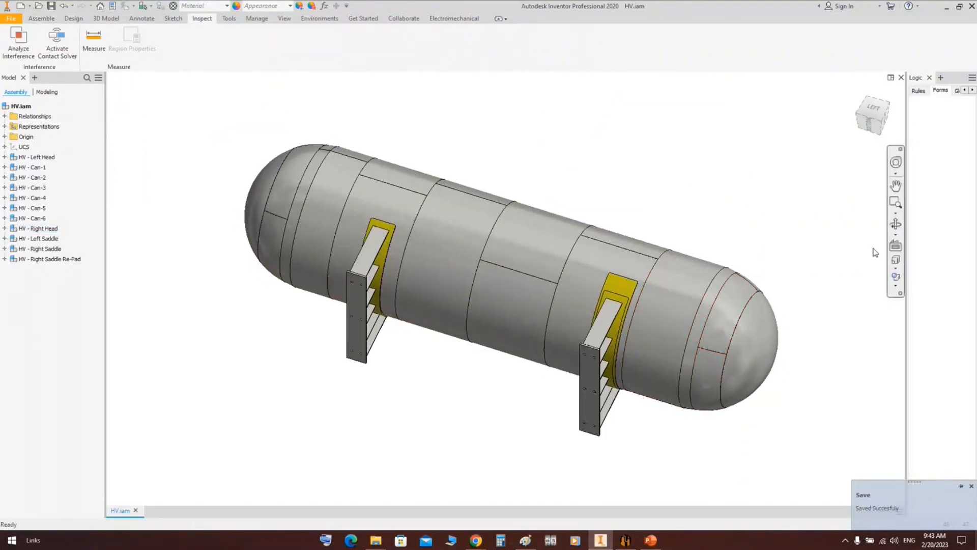
Inspect in Inventor how the regenerated re-pad sits against the right saddle's wear plate at its rounded corners.
left_click(896, 224)
left_click_drag(529, 293, 571, 342)
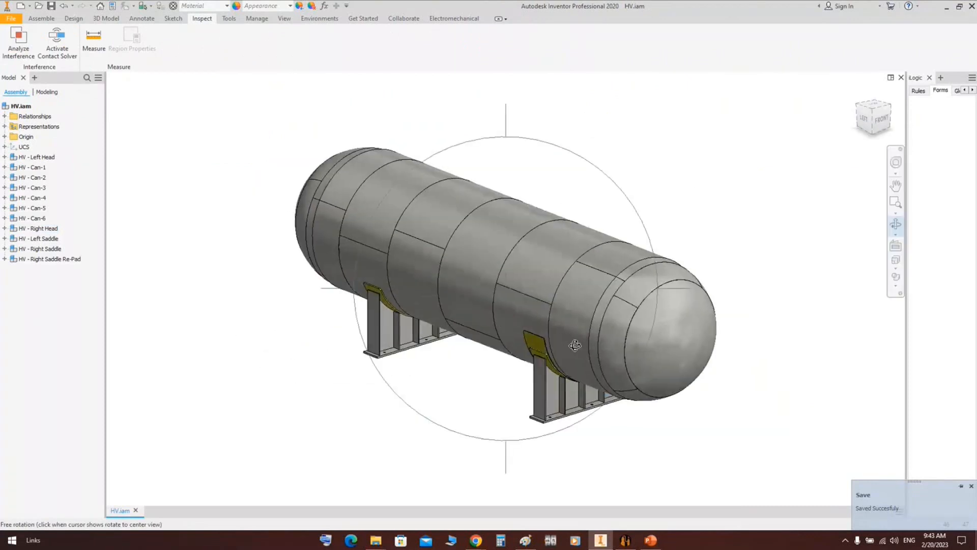
scroll(519, 257, "down", 5)
scroll(473, 244, "down", 8)
right_click(435, 218)
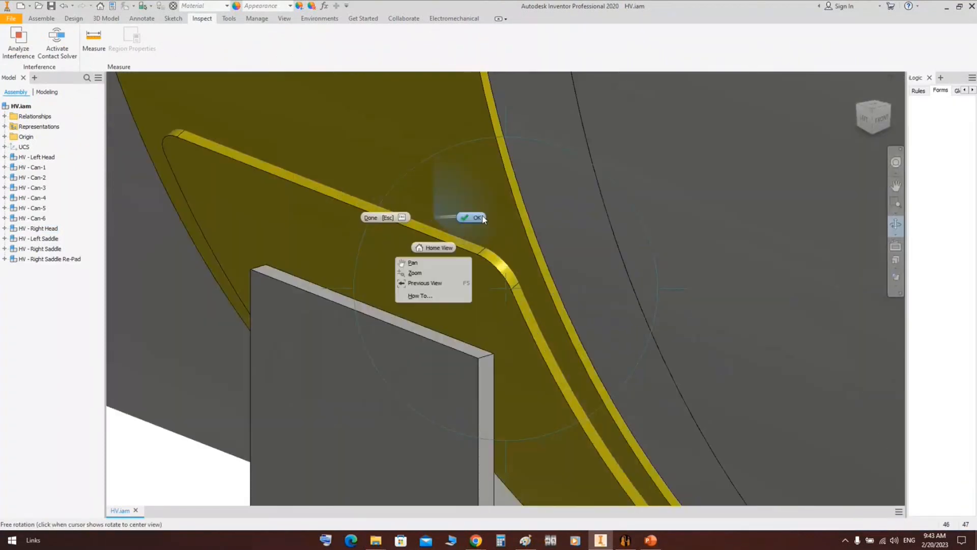
left_click(474, 218)
middle_click_drag(390, 203, 424, 281)
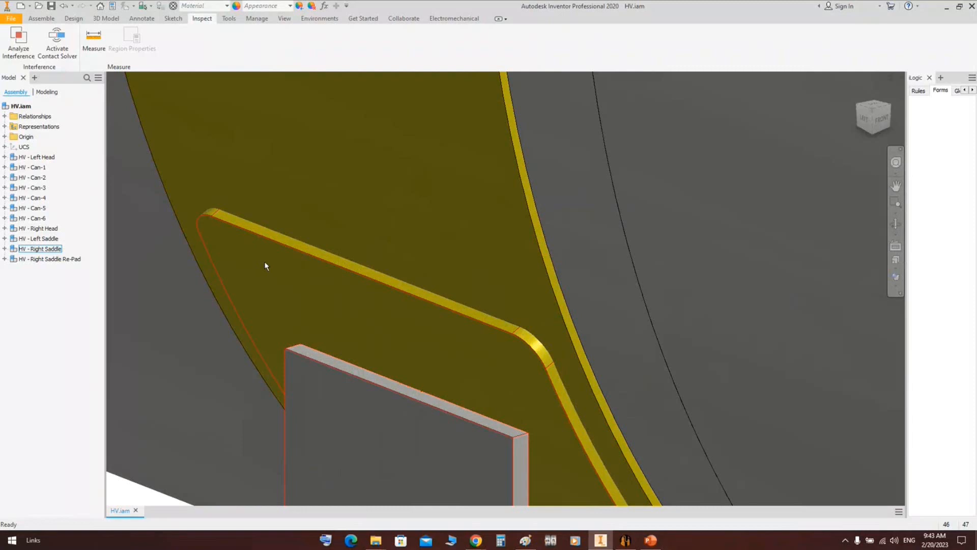
Analyze the interference between the right saddle re-pad and the right saddle, and examine the overlap in the front view.
left_click(19, 42)
left_click(314, 199)
left_click(121, 116)
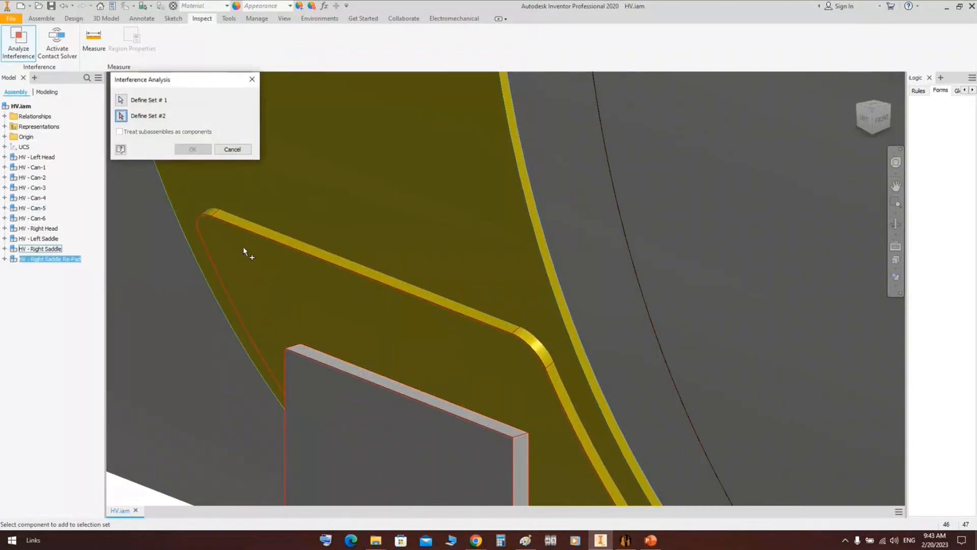
left_click(245, 250)
left_click(192, 149)
scroll(380, 237, "down", 2)
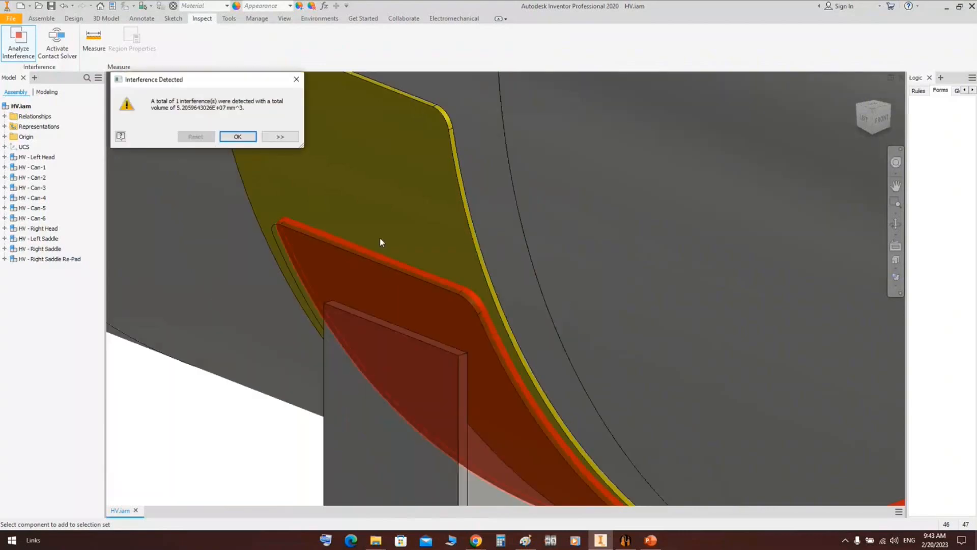
left_click(884, 120)
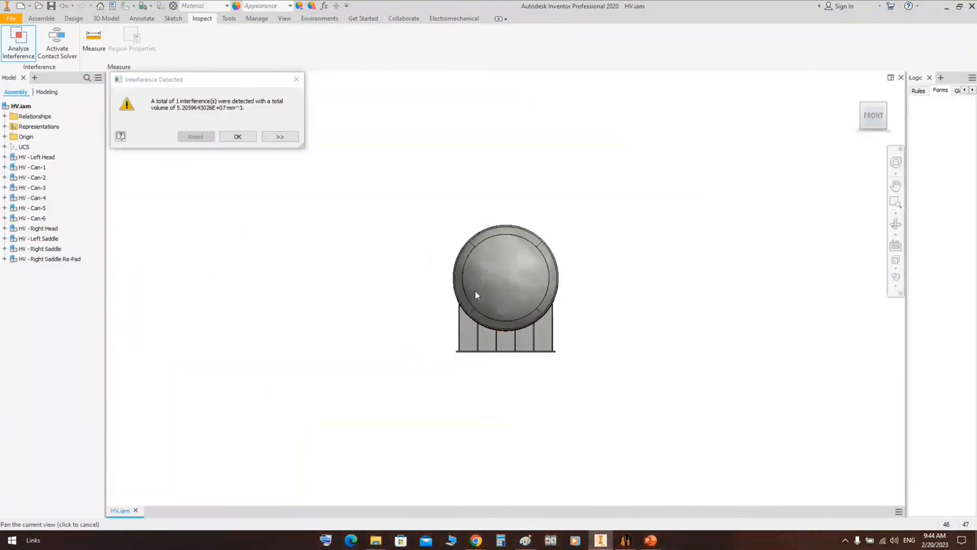
scroll(458, 305, "up", 5)
scroll(369, 368, "up", 5)
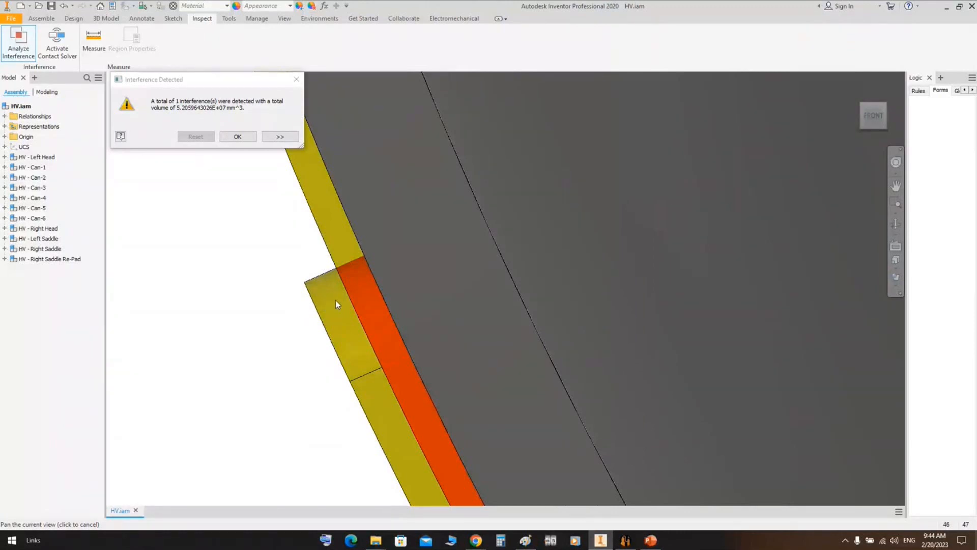
left_click(250, 137)
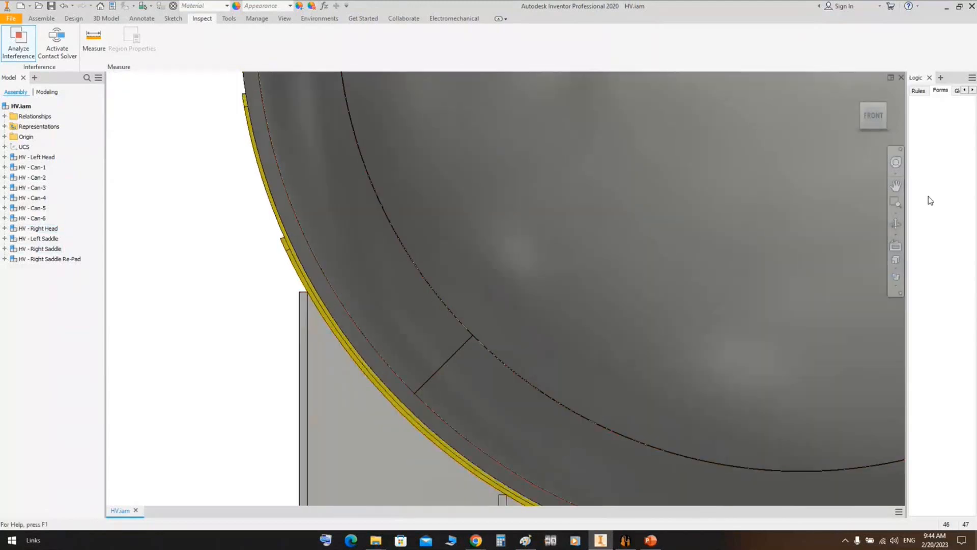
Edit the right saddle's wear plate in place and set its THK parameter to 118 mm + 14 mm.
left_click(896, 224)
left_click_drag(426, 223, 434, 124)
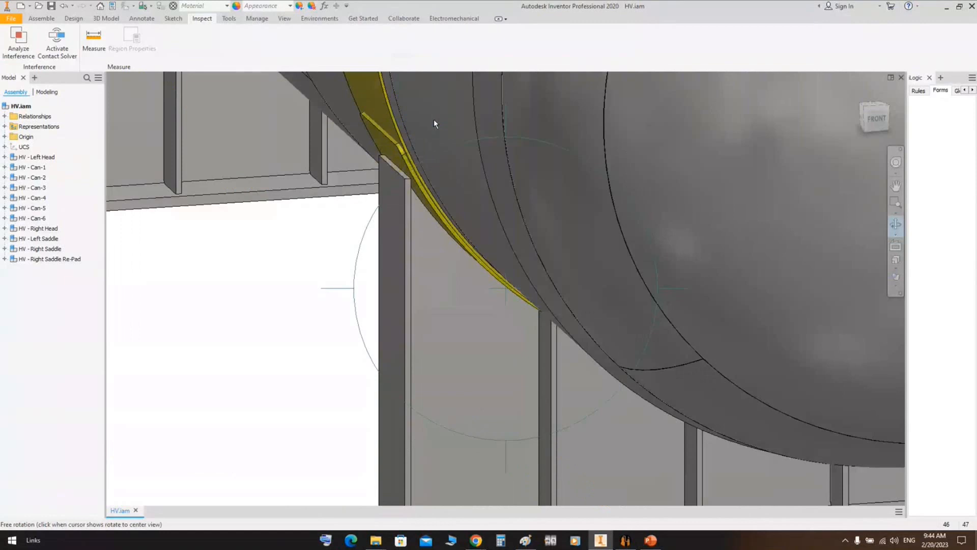
key("Escape")
scroll(434, 123, "up", 3)
double_click(413, 147)
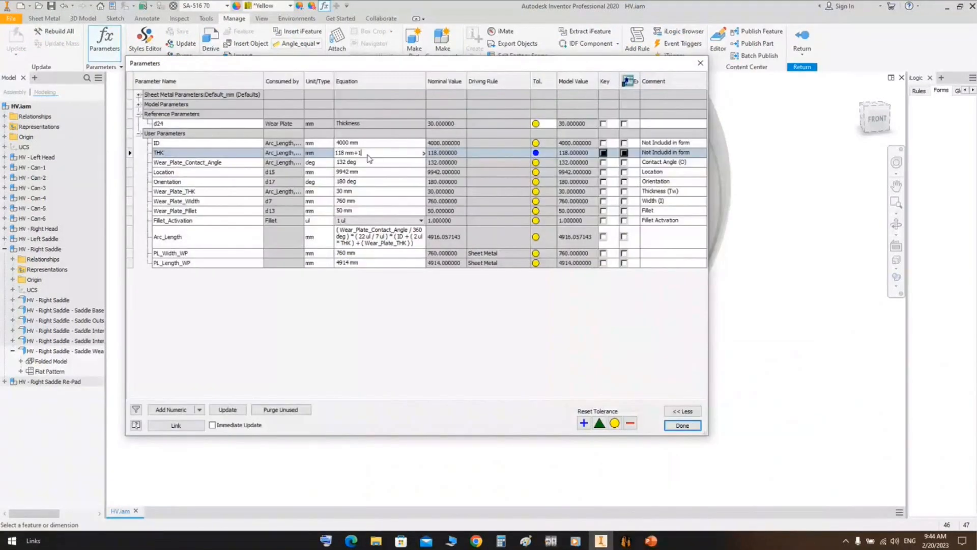
type("+ 14 mm")
key("Return")
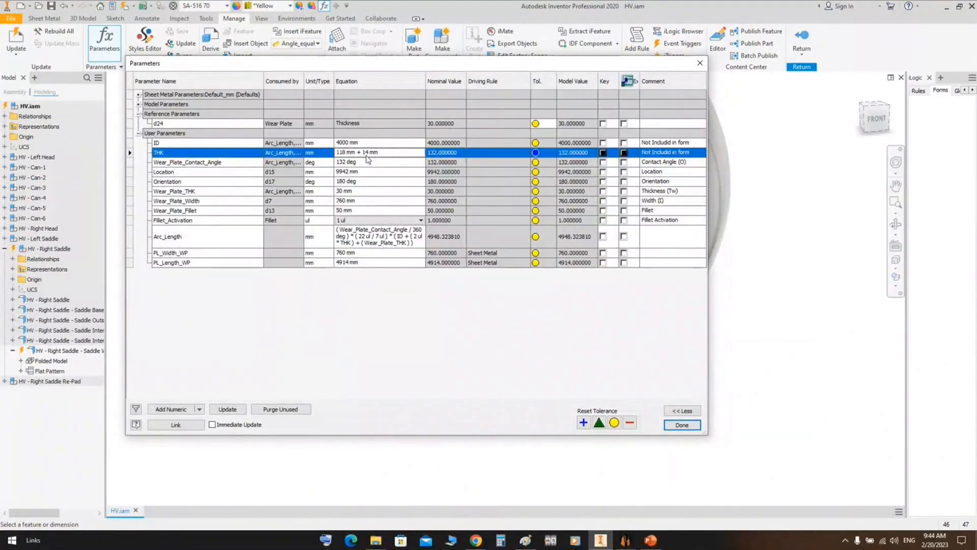
left_click(673, 425)
Finish editing the wear plate and the right saddle subassembly to update the HV assembly.
right_click(240, 241)
left_click(244, 273)
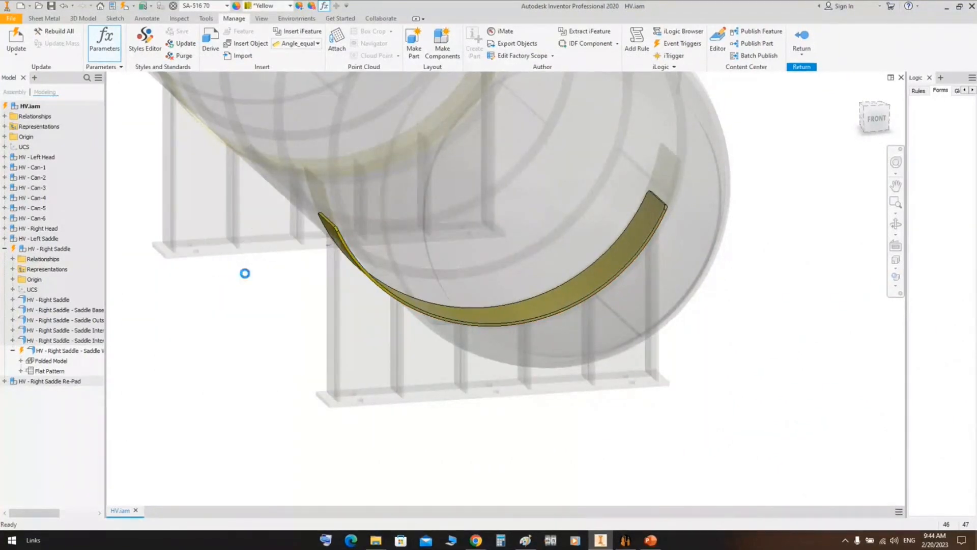
scroll(335, 233, "up", 6)
right_click(198, 227)
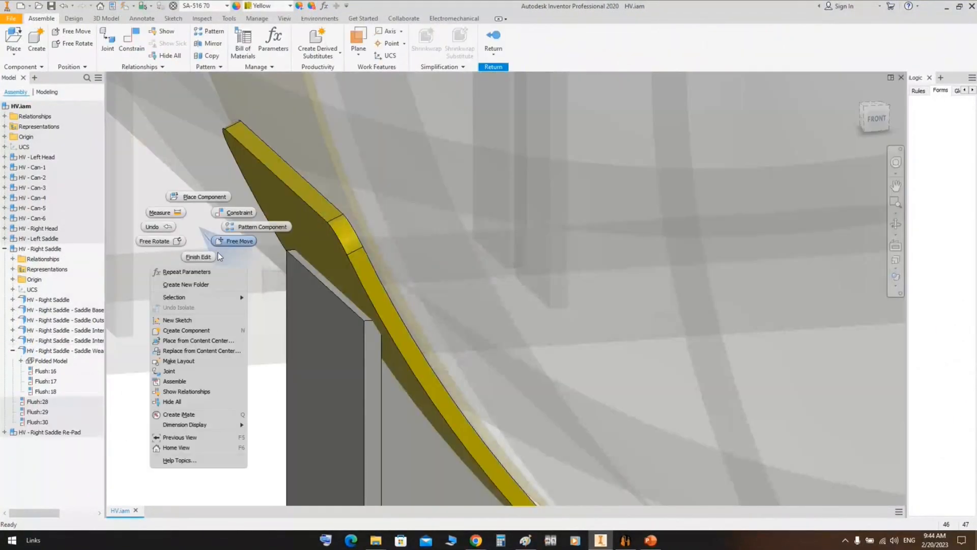
left_click(197, 256)
Examine the contact between the shifted wear plate, the re-pad and the right saddle's ribs.
scroll(319, 246, "up", 5)
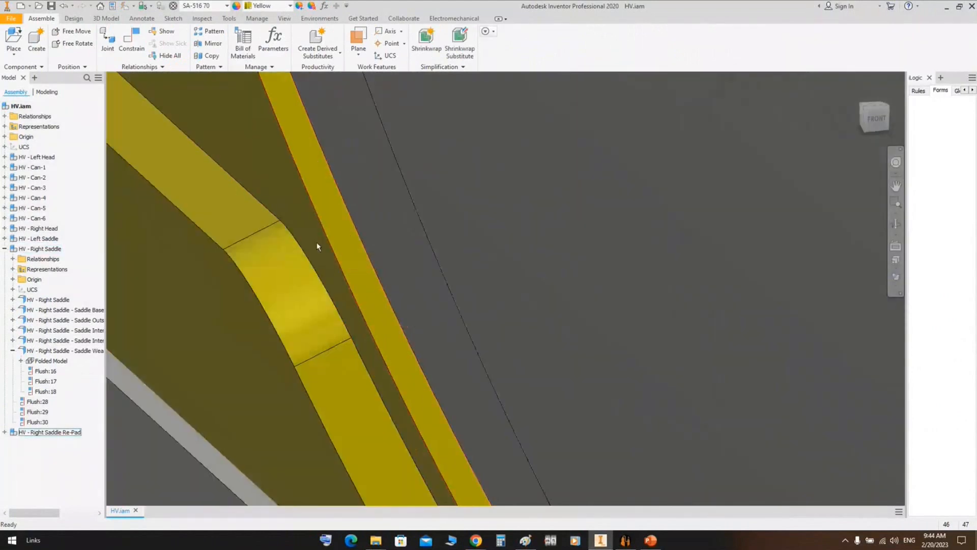
scroll(313, 247, "down", 4)
middle_click_drag(309, 254, 341, 171)
scroll(412, 257, "down", 5)
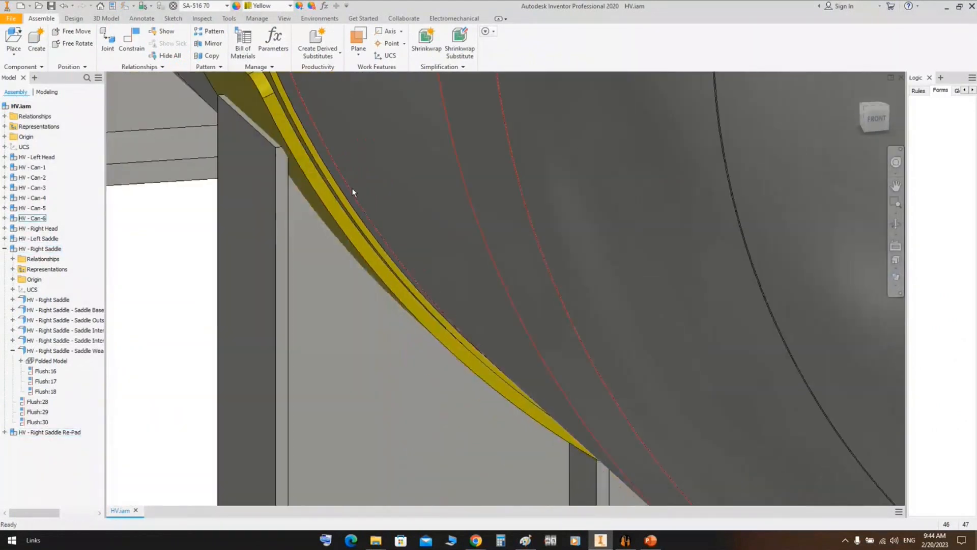
left_click(896, 224)
scroll(489, 235, "down", 4)
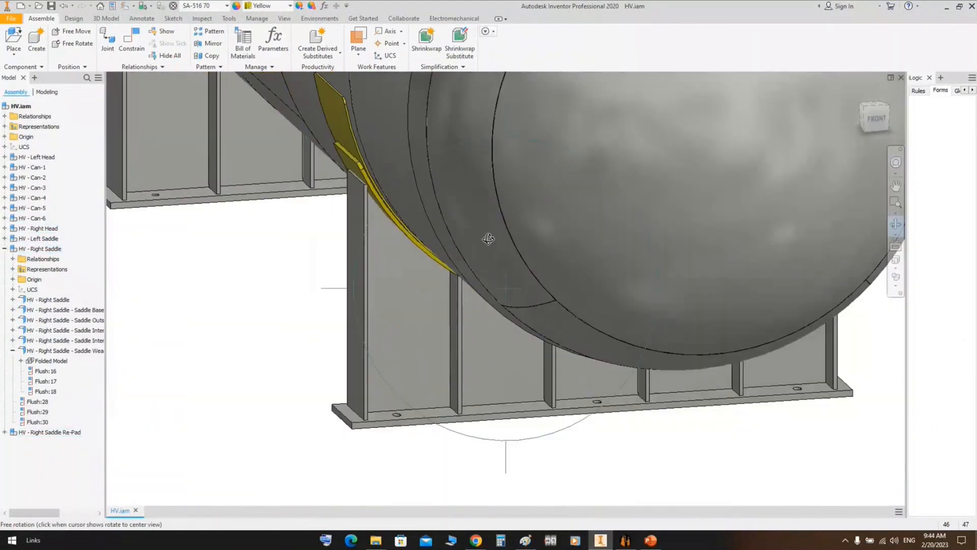
left_click_drag(487, 238, 394, 159)
scroll(394, 159, "up", 3)
key("Escape")
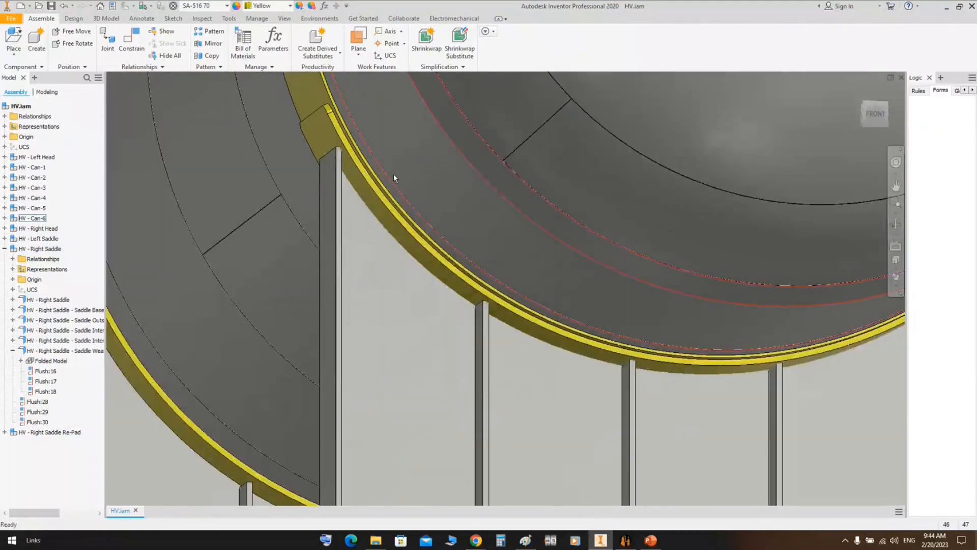
Edit the right saddle's wear plate again and set its Wear_Plate_THK parameter to 30 mm - 14 mm.
left_click(273, 38)
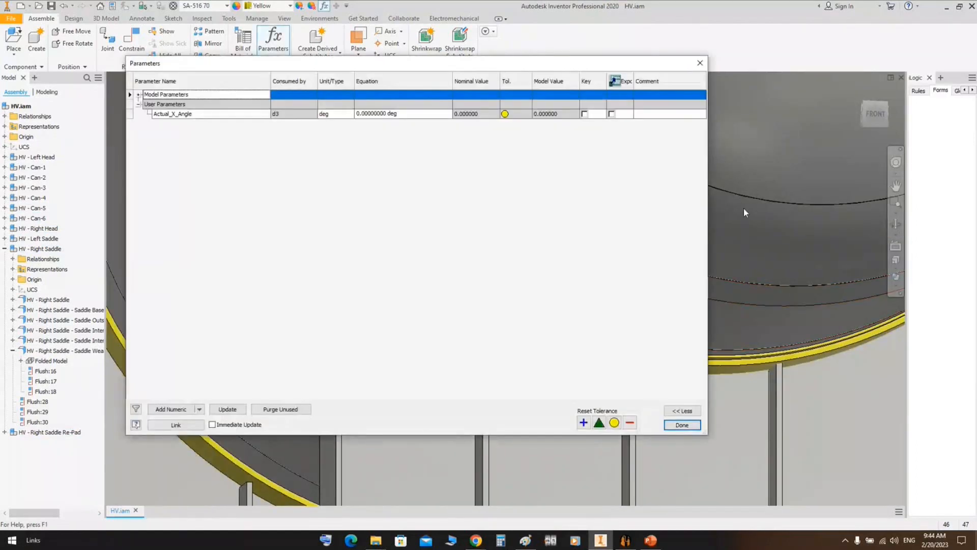
left_click(700, 63)
double_click(407, 237)
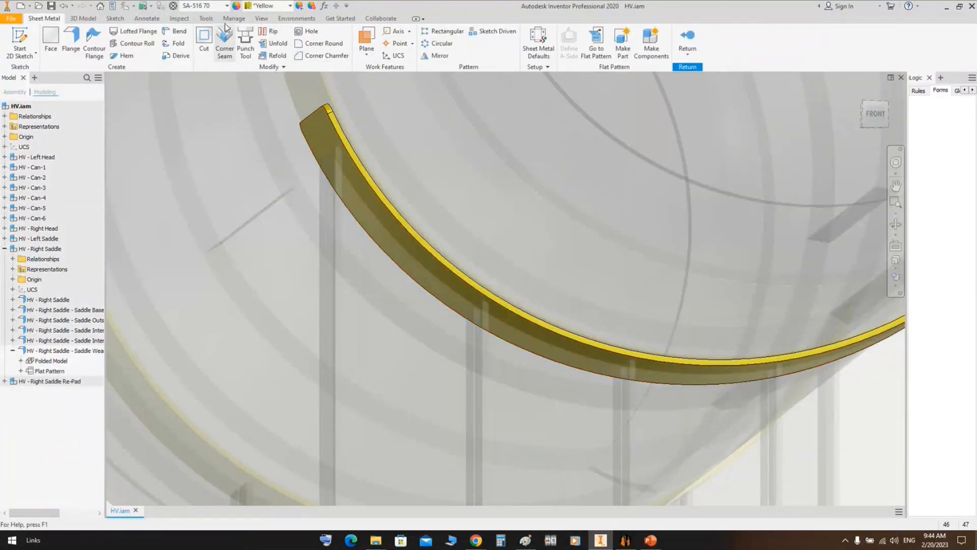
left_click(234, 18)
left_click(104, 40)
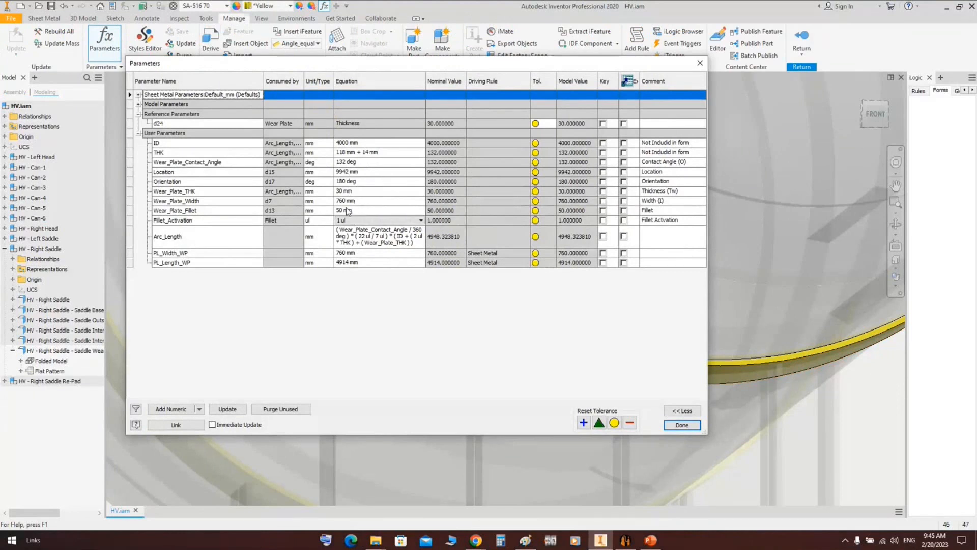
left_click(361, 192)
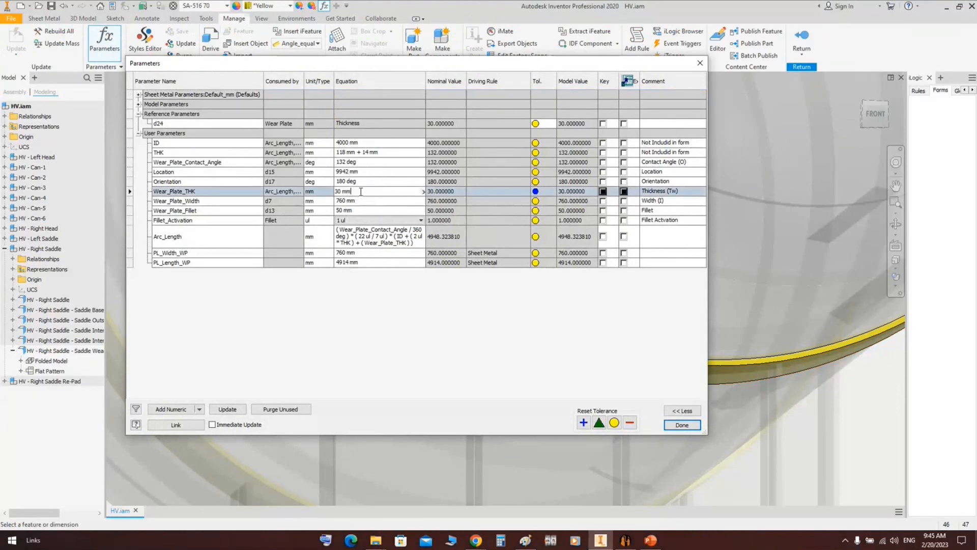
type("- 14 mm")
key("Return")
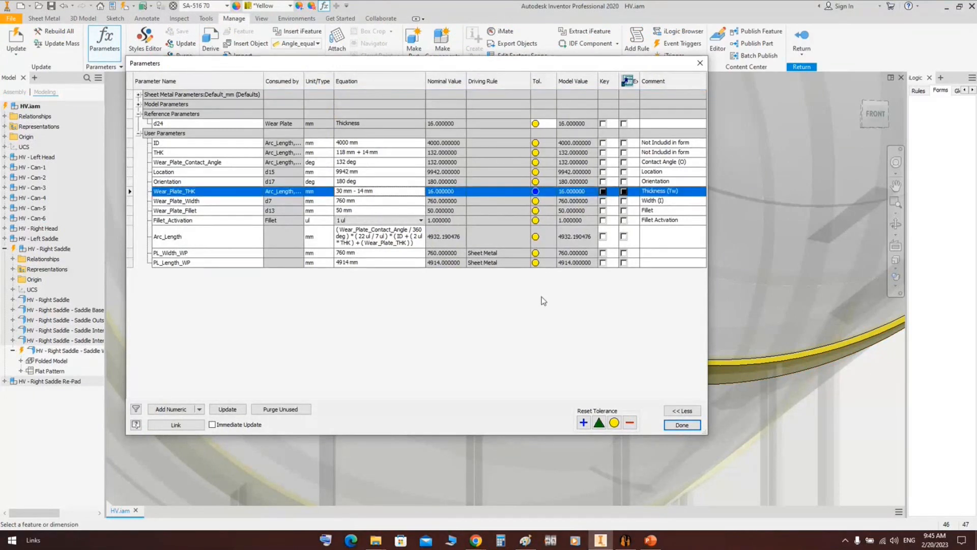
left_click(682, 425)
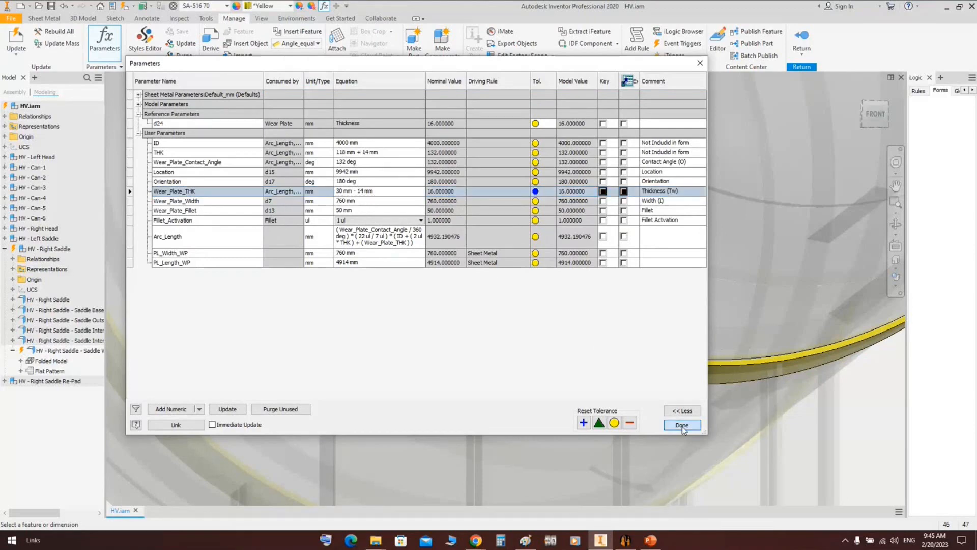
Leave the wear plate and saddle edits and return to the top-level vessel assembly with the thinner plate.
scroll(476, 314, "up", 5)
right_click(385, 160)
left_click(388, 188)
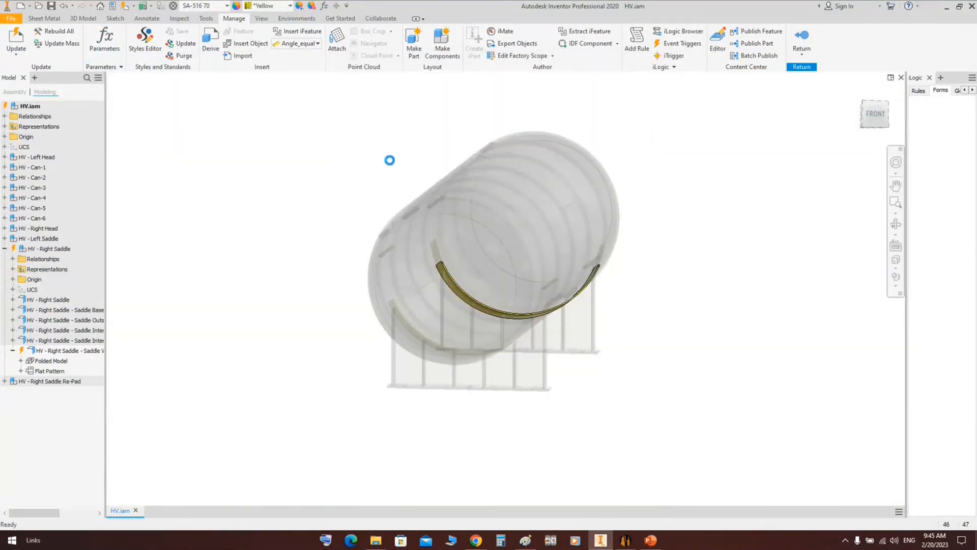
right_click(364, 148)
left_click(364, 171)
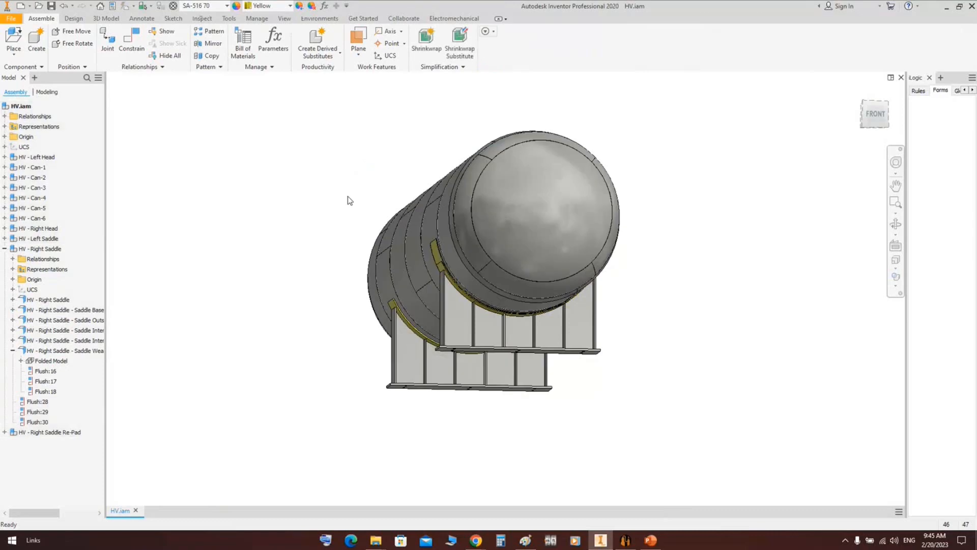
Examine the fit of the thinner wear plate between the re-pad and the right saddle's ribs.
scroll(442, 279, "down", 3)
scroll(496, 278, "down", 4)
middle_click_drag(524, 288, 326, 336)
left_click(896, 224)
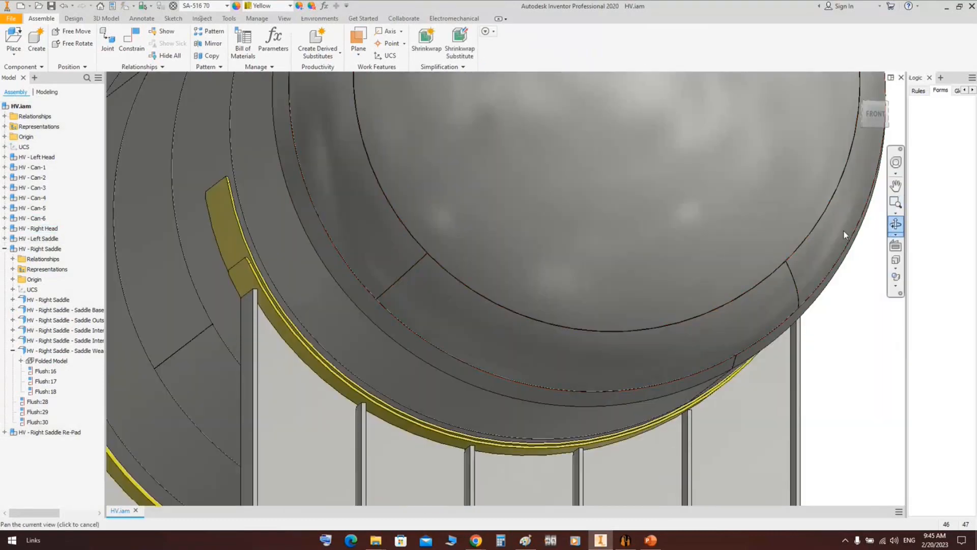
scroll(560, 253, "up", 2)
left_click_drag(557, 255, 583, 272)
right_click(480, 251)
left_click(515, 252)
Open the right saddle re-pad from the vessel assembly and change its plate's appearance to Smooth - Red.
right_click(456, 273)
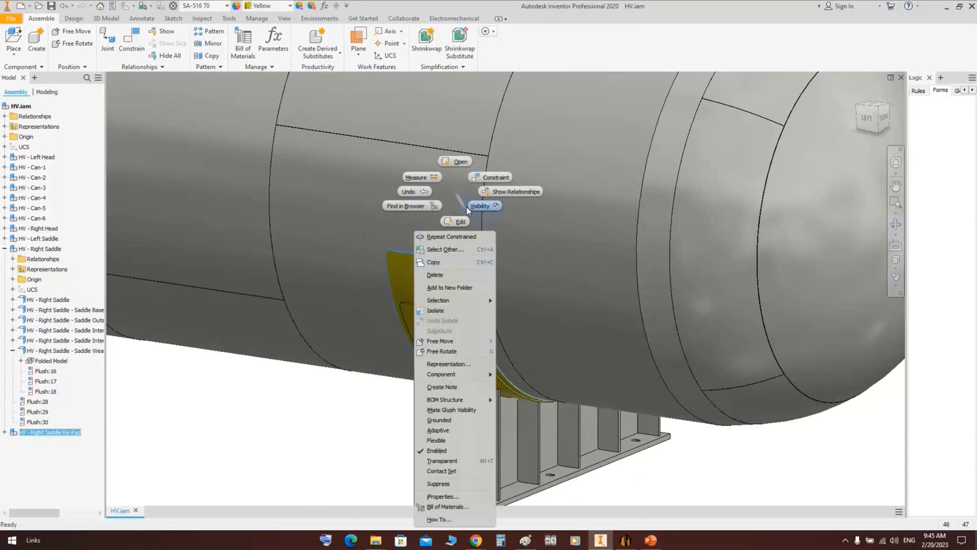
left_click(458, 170)
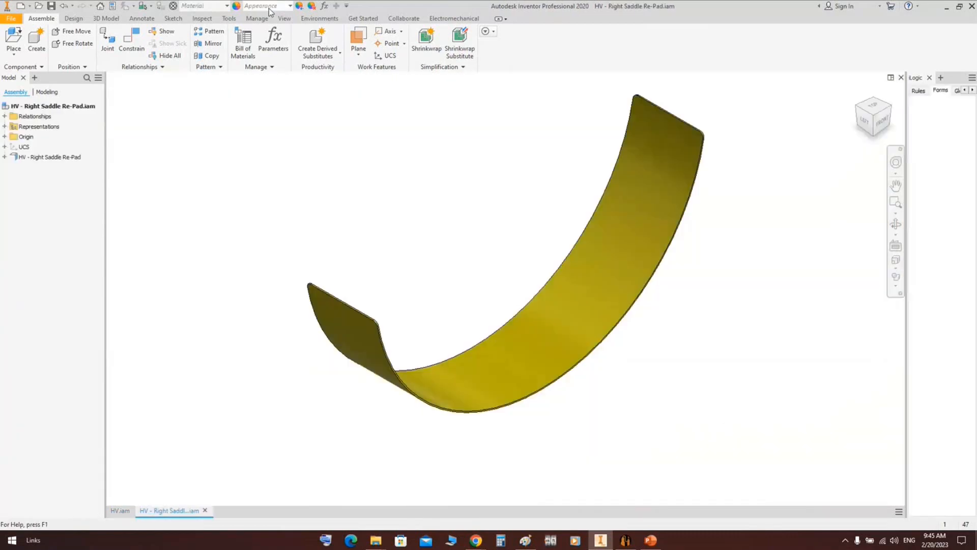
left_click(270, 6)
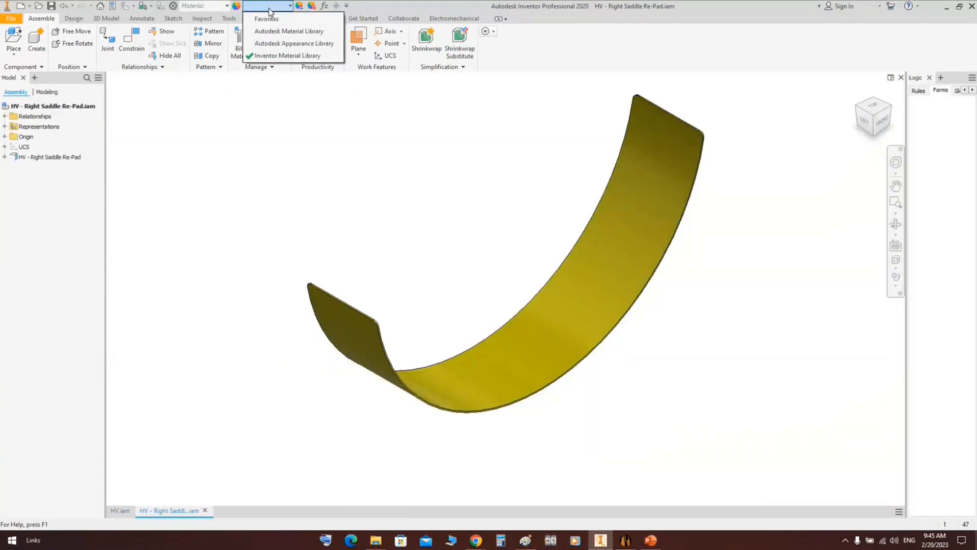
left_click(121, 212)
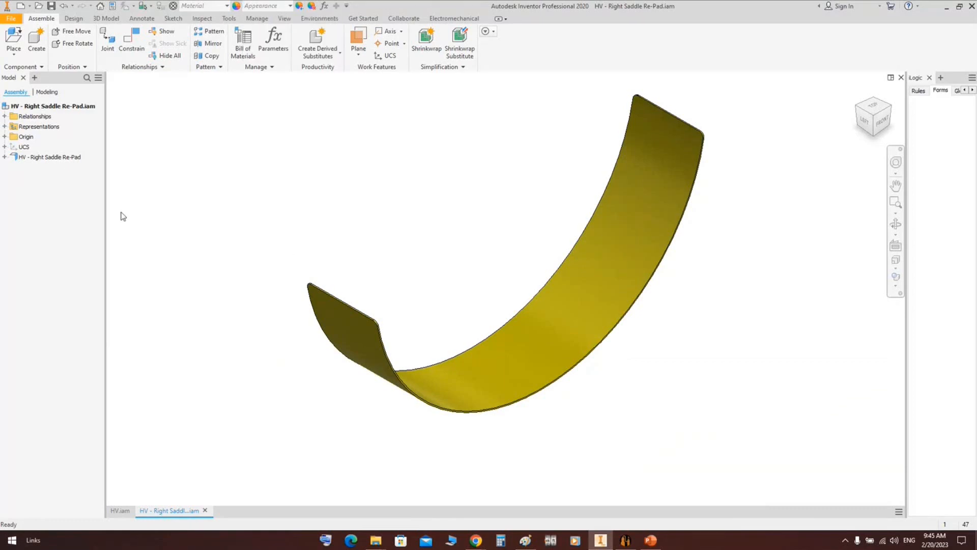
double_click(66, 158)
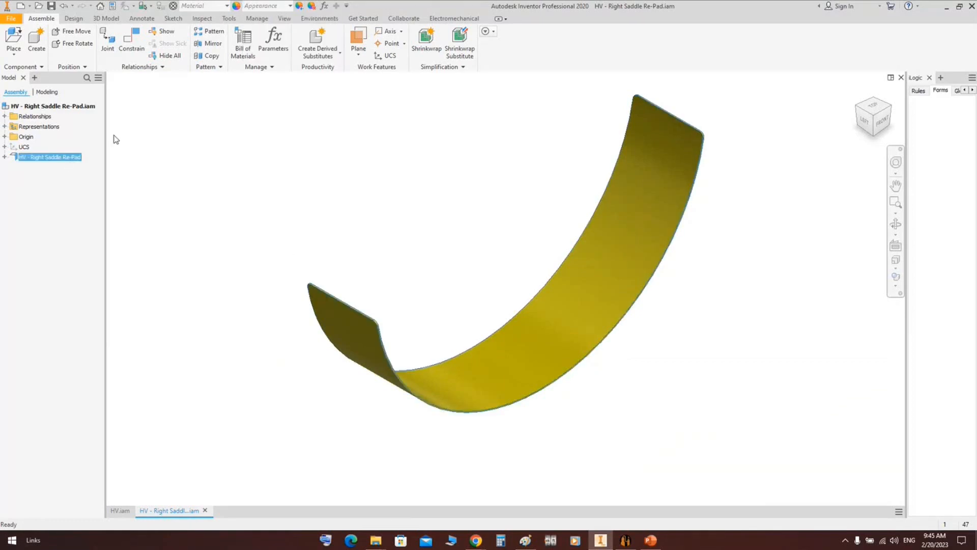
left_click(270, 6)
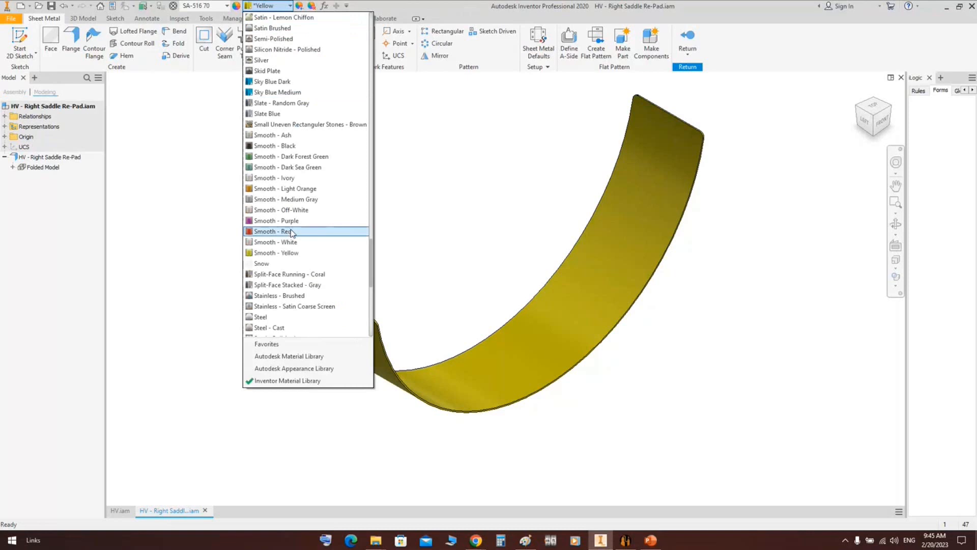
left_click(292, 232)
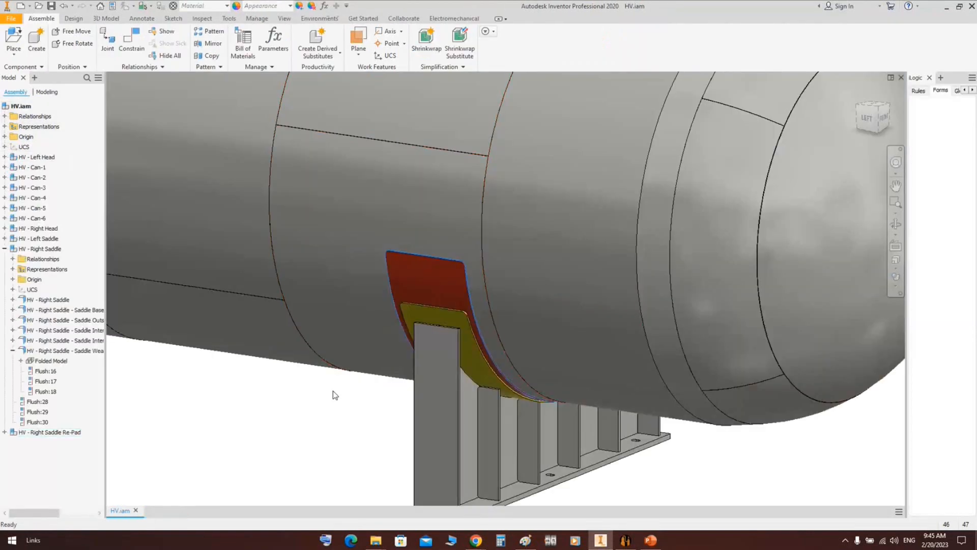
Inspect the recoloured re-pad on the vessel, first in the overall view and up close above the right saddle.
scroll(334, 395, "up", 6)
middle_click_drag(502, 325, 536, 300)
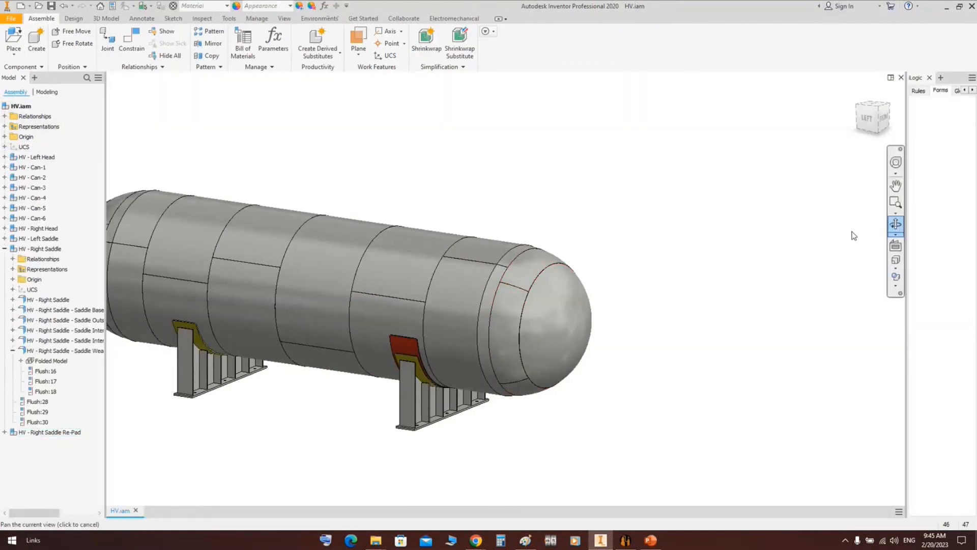
left_click(896, 224)
left_click_drag(514, 290, 555, 298)
scroll(458, 338, "down", 8)
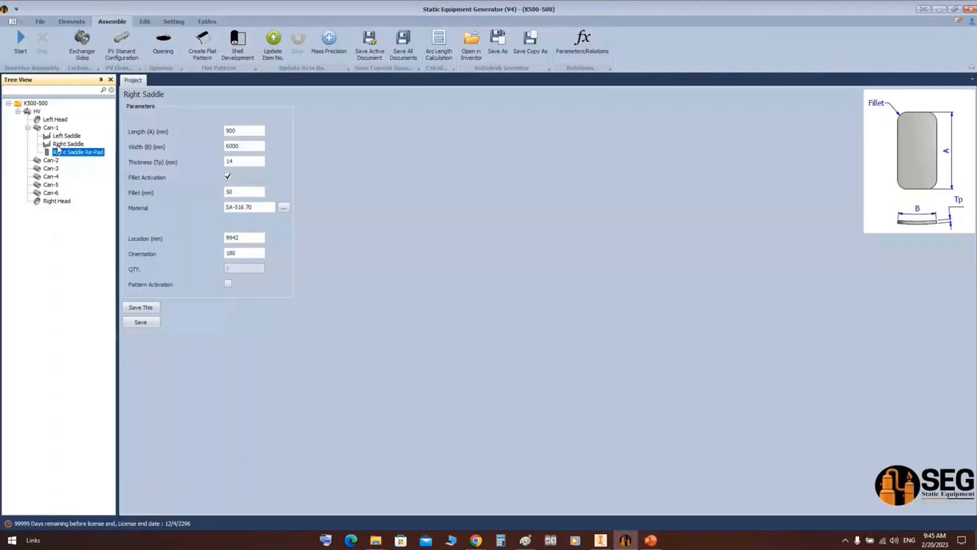
In Static Equipment Generator, compare the right saddle's location and orientation with those of its re-pad.
left_click(59, 145)
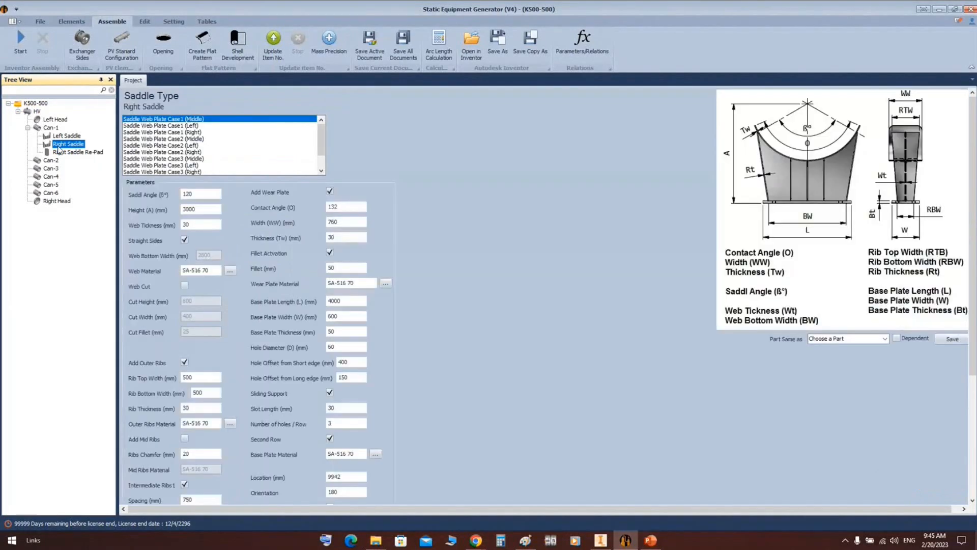
scroll(499, 376, "down", 3)
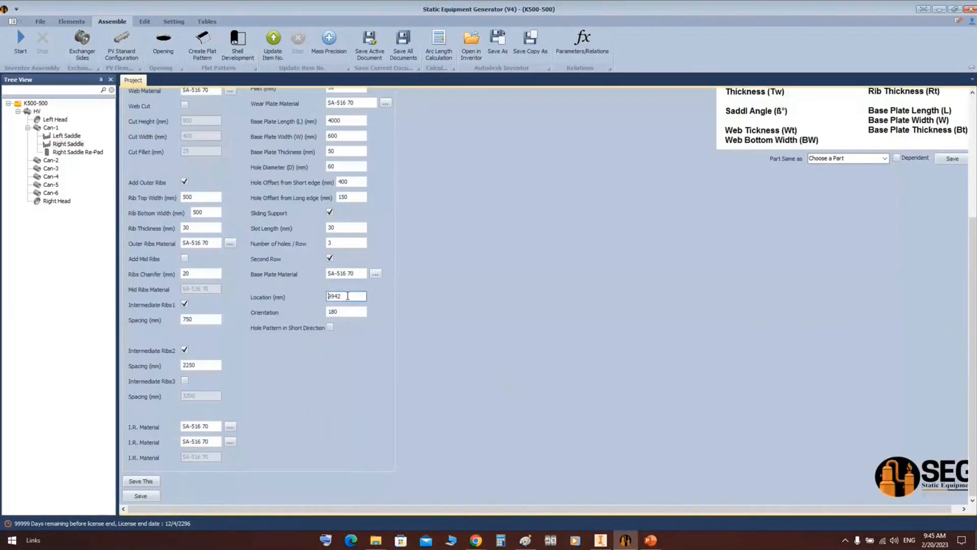
double_click(347, 296)
left_click(63, 154)
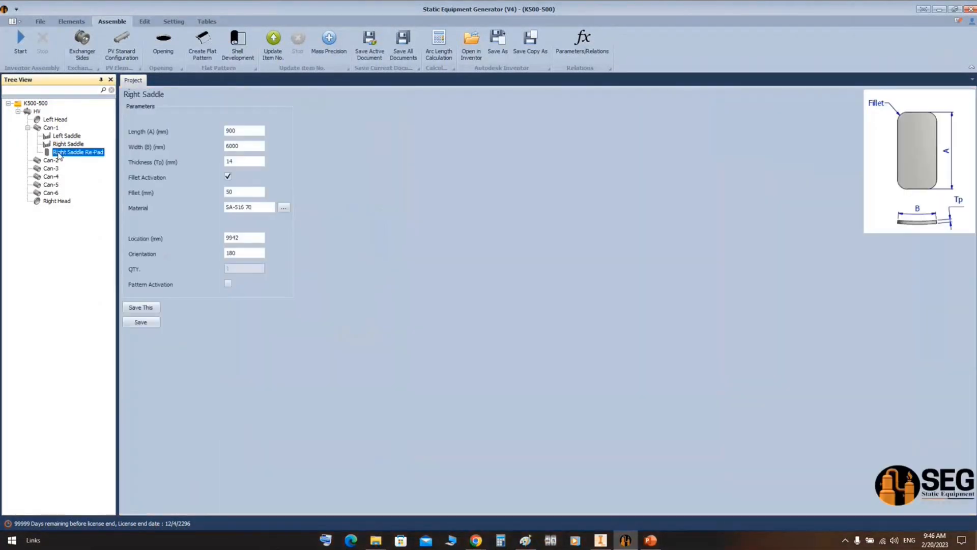
double_click(235, 239)
key("Tab")
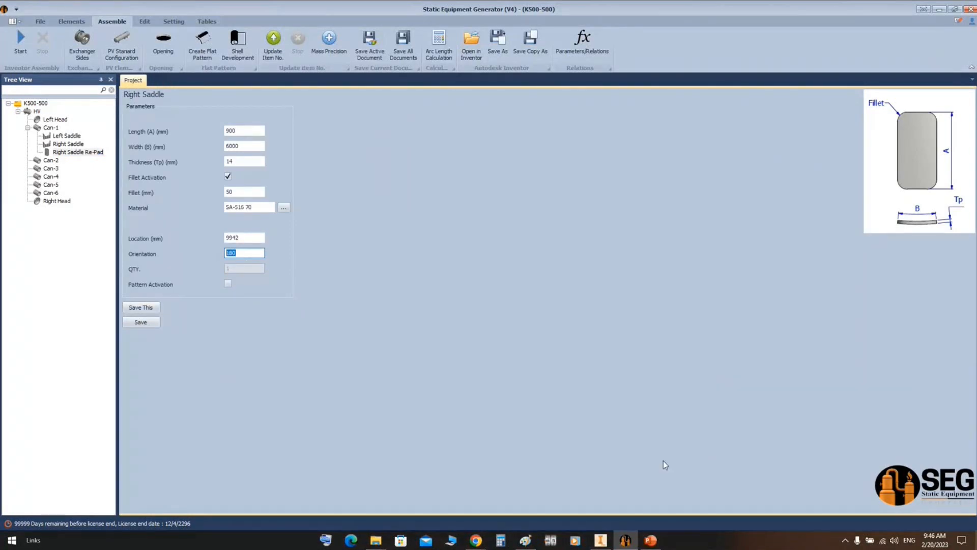
Switch back to Inventor and examine how the right saddle's wear plate sits on the red re-pad.
left_click(597, 541)
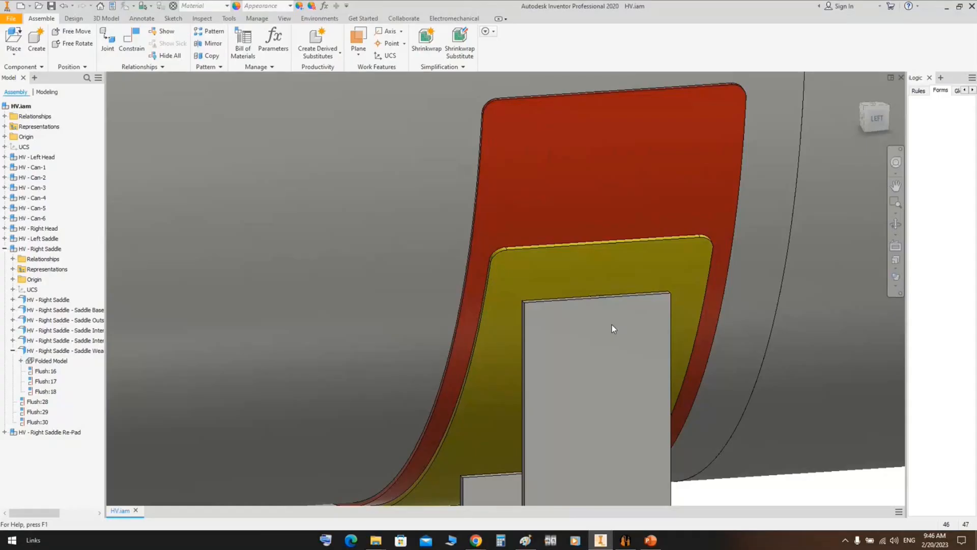
scroll(612, 325, "up", 3)
middle_click_drag(626, 391, 624, 305)
left_click(897, 225)
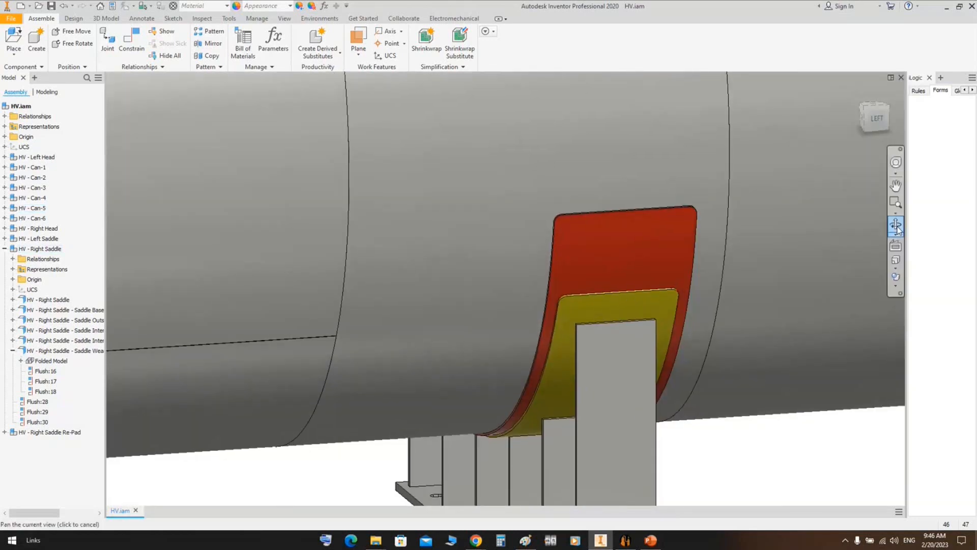
scroll(498, 285, "up", 4)
left_click_drag(499, 285, 472, 297)
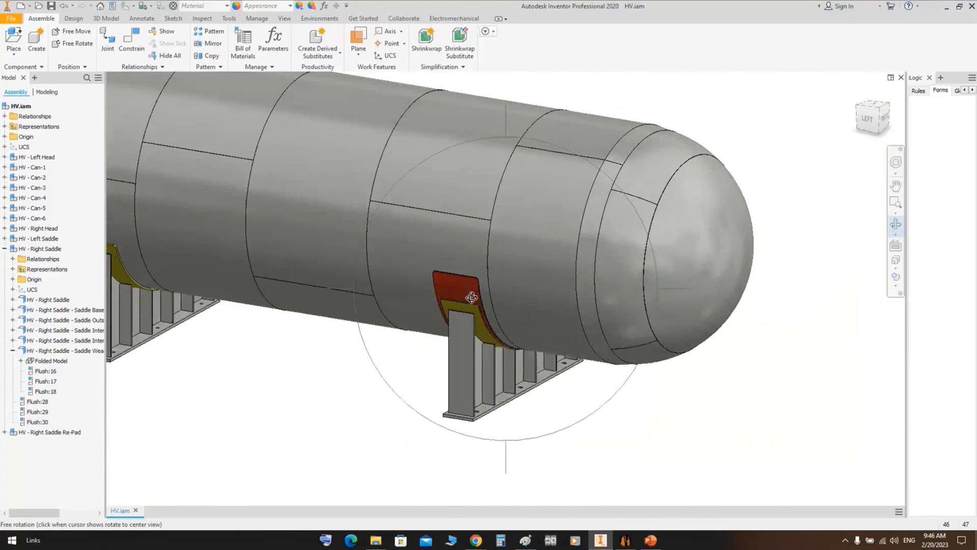
scroll(472, 297, "down", 4)
middle_click_drag(472, 297, 582, 290)
key("Escape")
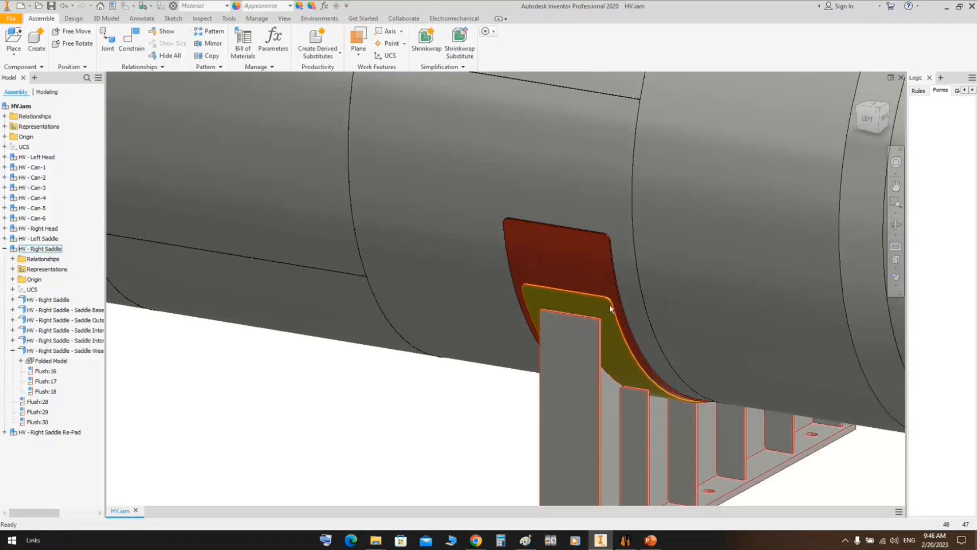
mouse_move(626, 325)
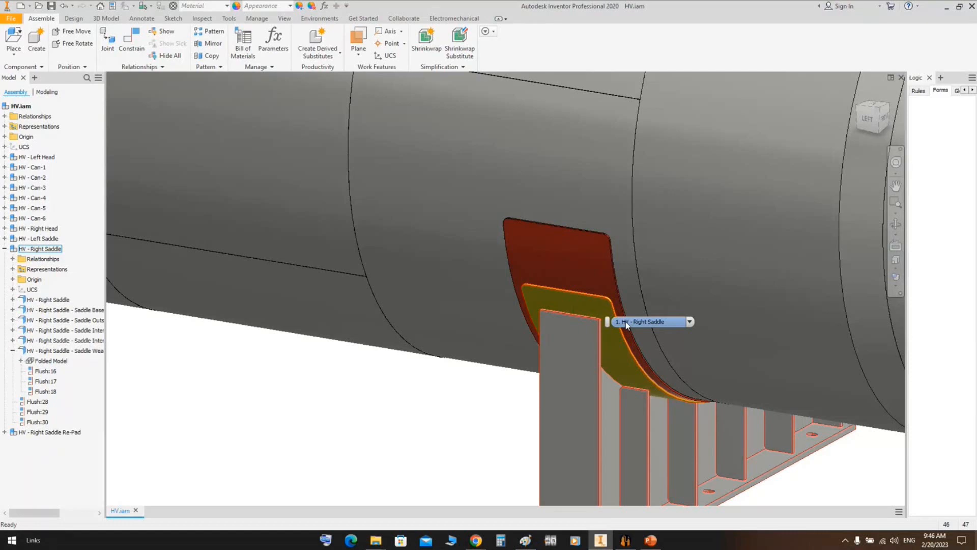
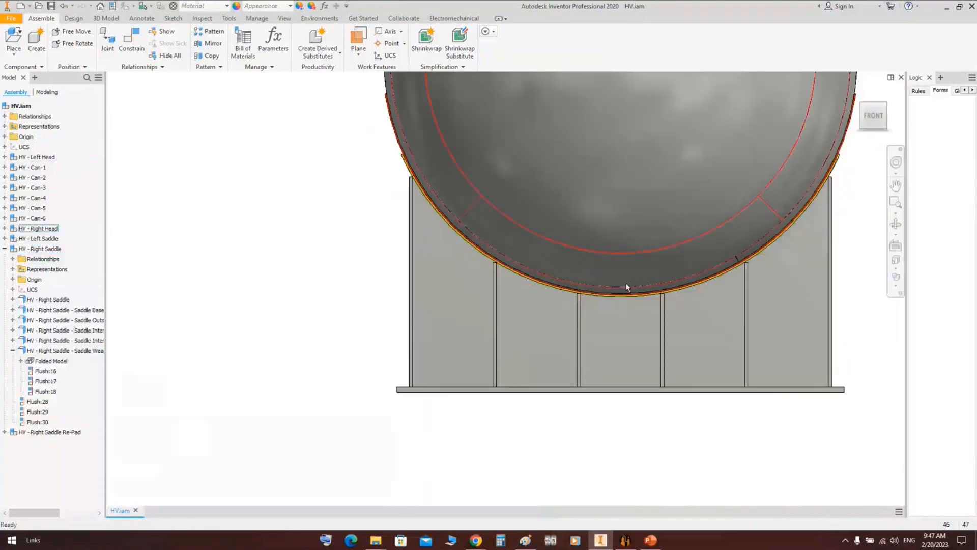
Examine the re-pad and wear plate layers around the shell from the front, including the edges where each plate ends.
scroll(626, 287, "down", 5)
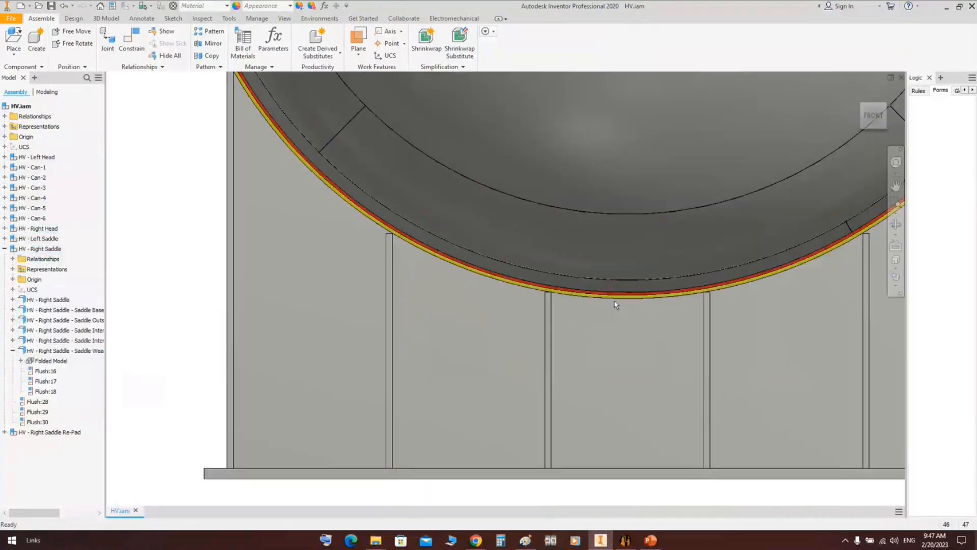
scroll(680, 368, "up", 5)
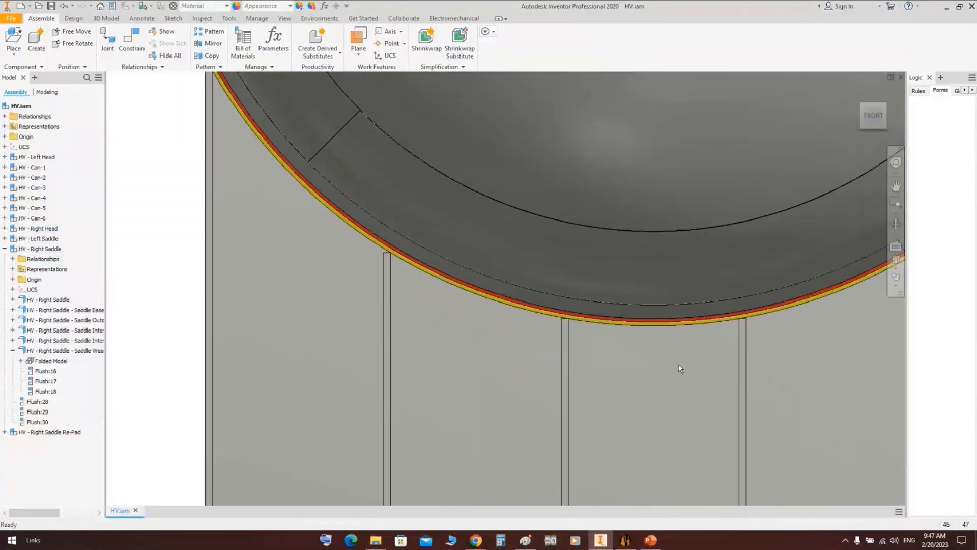
middle_click(734, 319)
middle_click(734, 319)
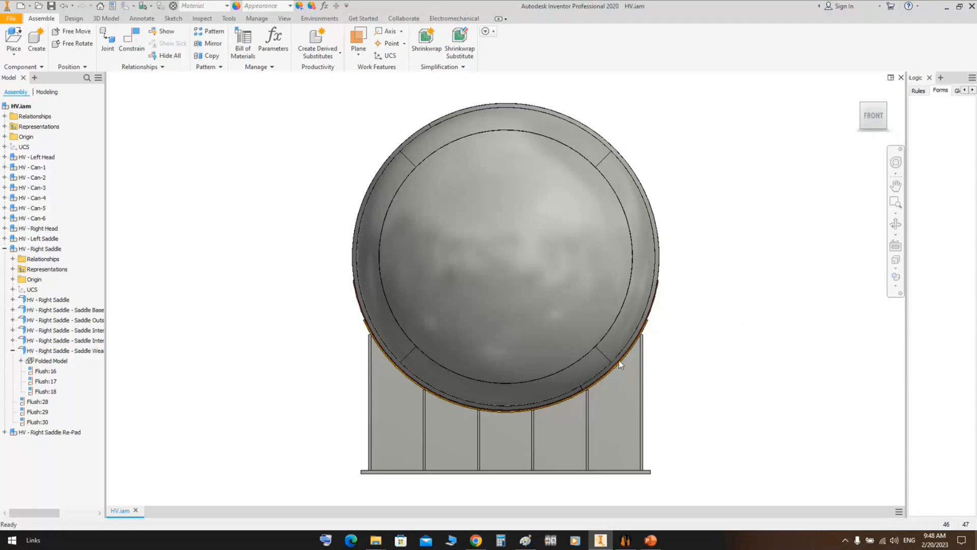
scroll(375, 335, "down", 5)
middle_click_drag(280, 117, 344, 308)
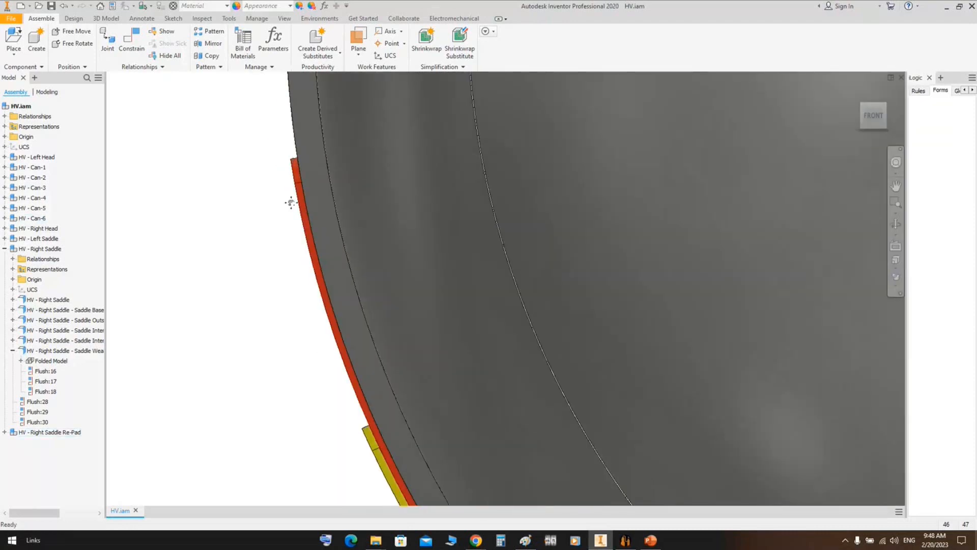
middle_click_drag(290, 202, 298, 154)
scroll(359, 396, "down", 3)
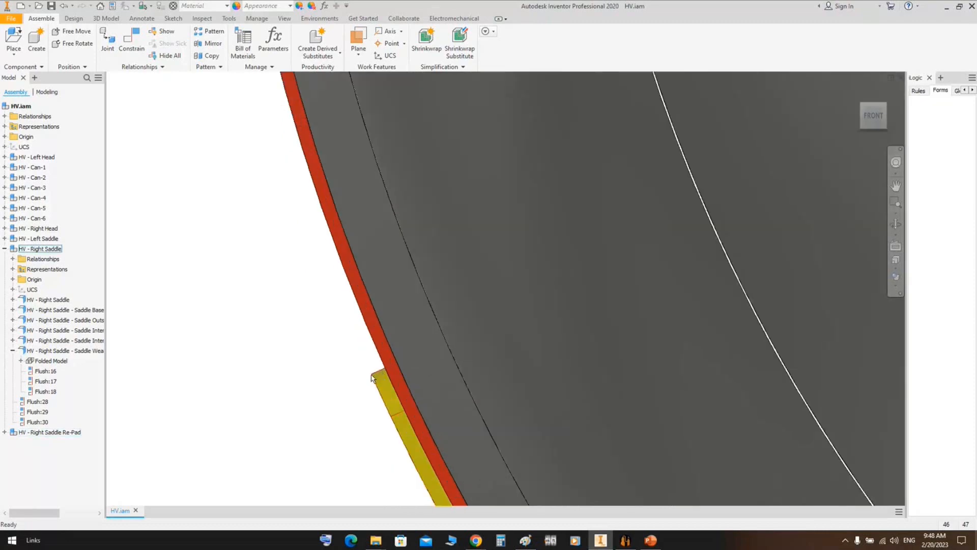
middle_click_drag(381, 376, 371, 372)
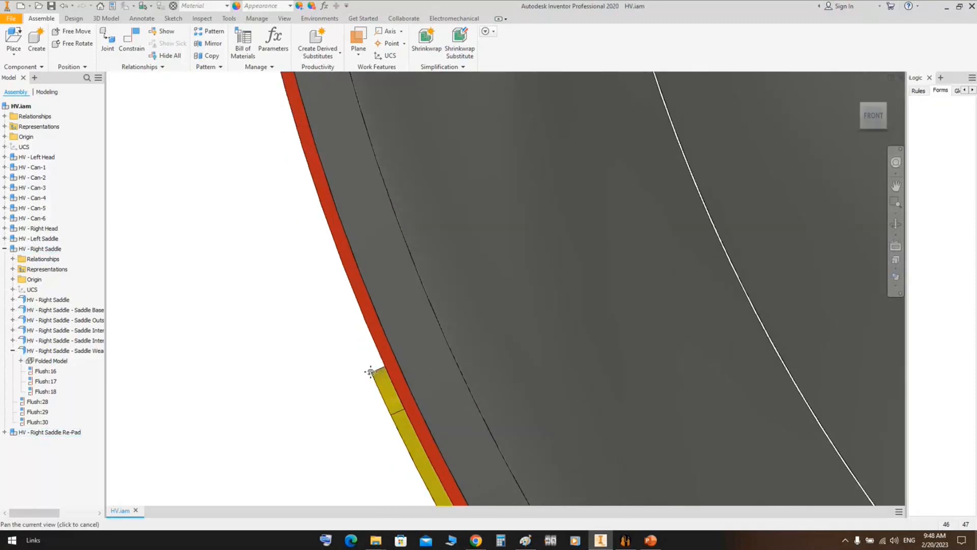
In Static Equipment Generator, try a wear plate thickness (Tw) of 44 mm for the right saddle.
left_click(625, 540)
left_click(69, 143)
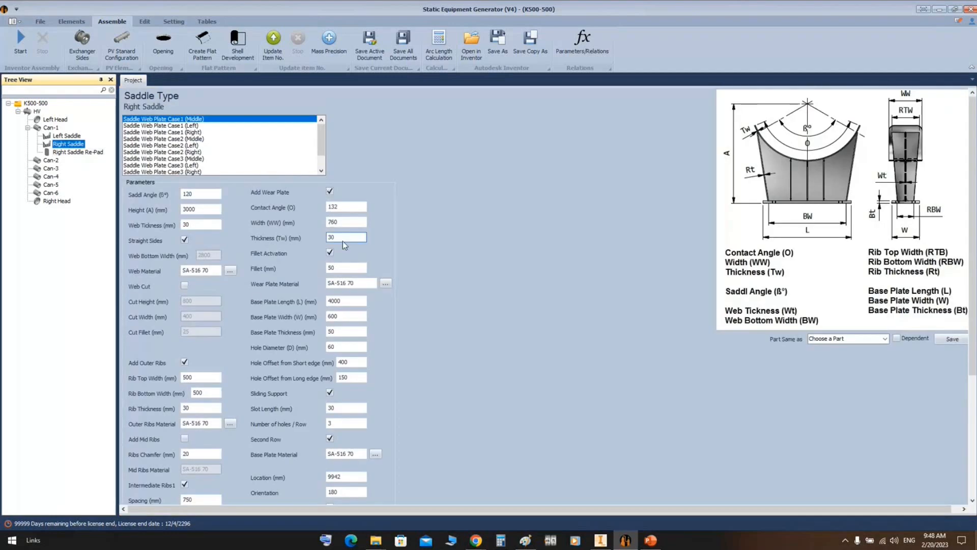
left_click_drag(343, 240, 311, 238)
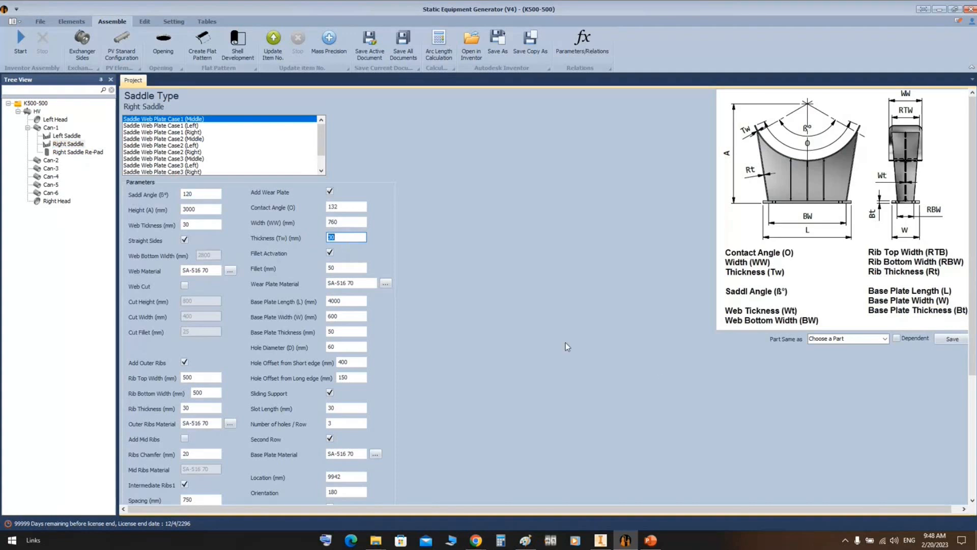
type("44")
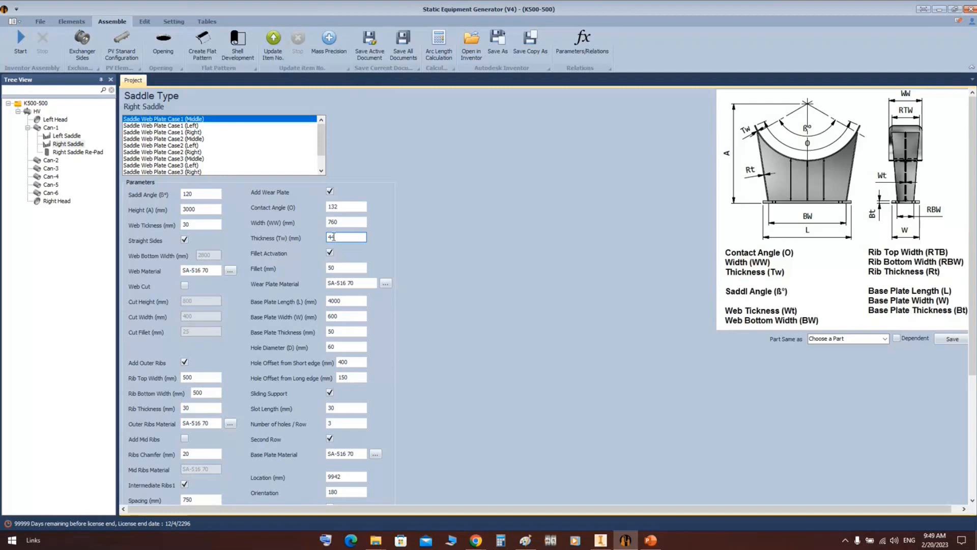
double_click(356, 237)
Review the parameters of the left saddle, the Can-1 shell and the right saddle.
left_click(69, 137)
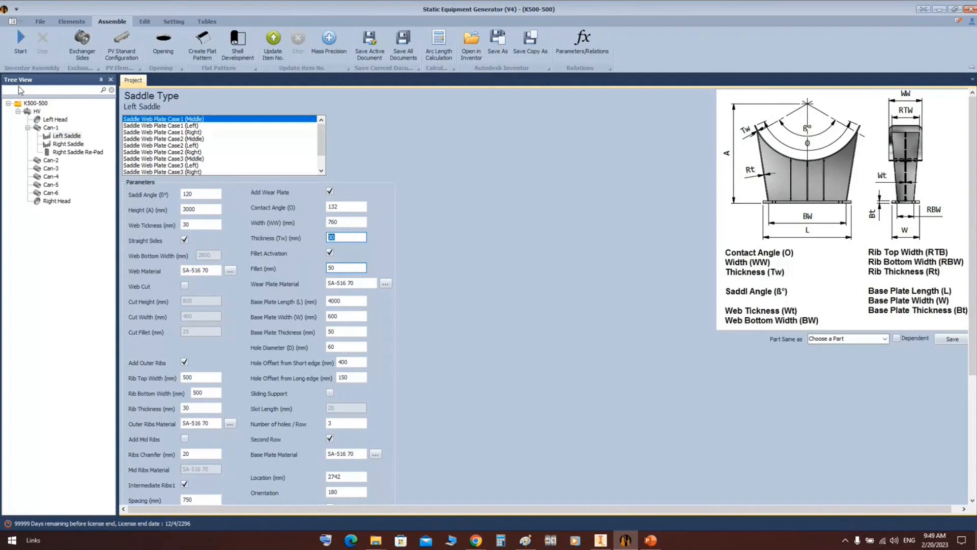
left_click(45, 128)
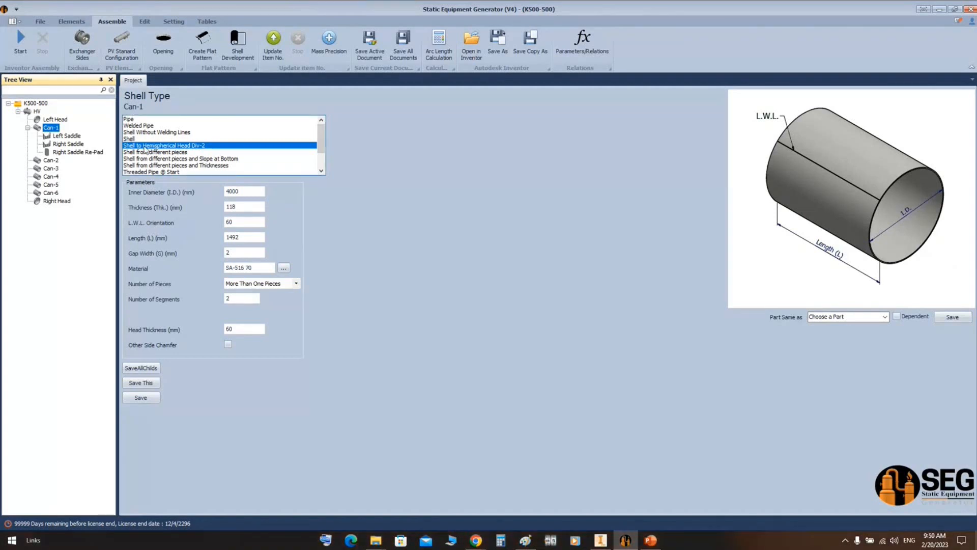
left_click(238, 301)
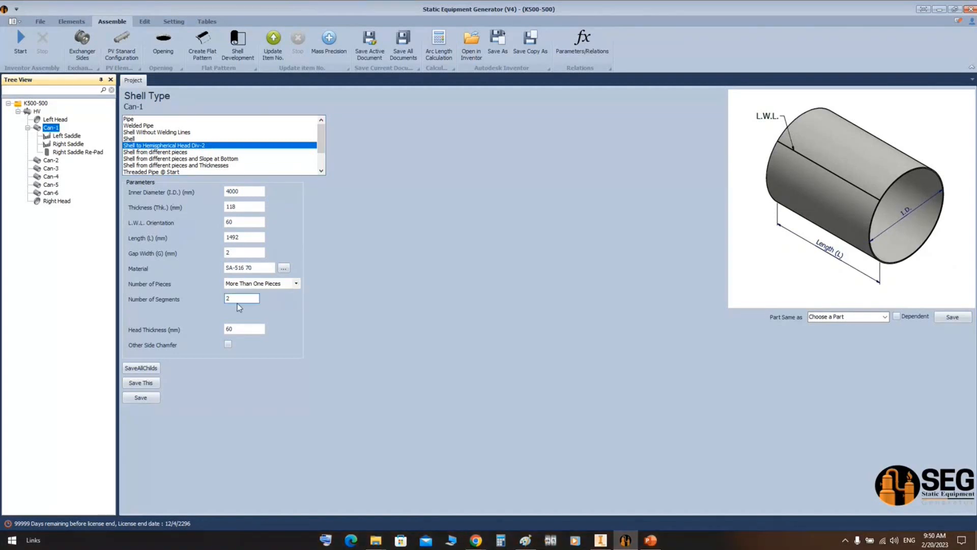
left_click(47, 145)
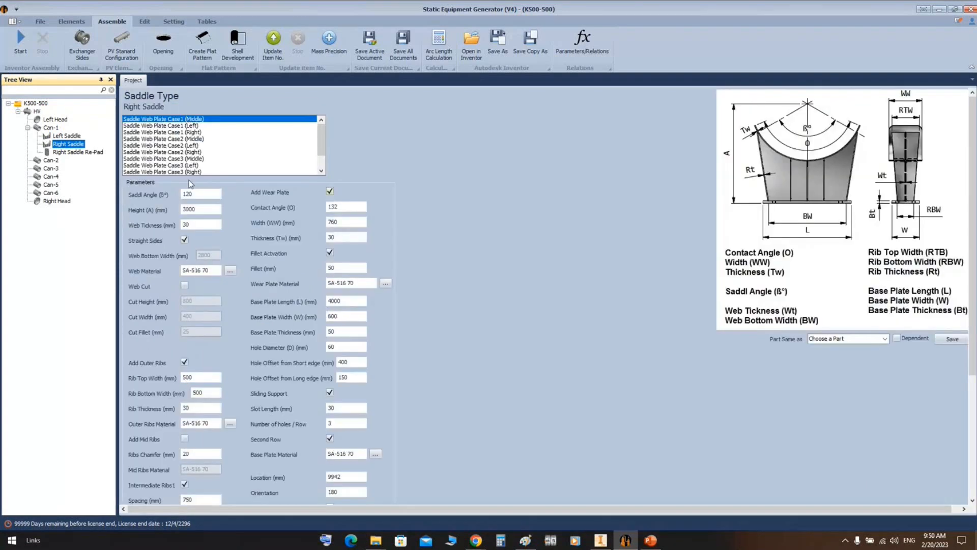
scroll(198, 198, "down", 2)
scroll(198, 198, "up", 2)
Return to Inventor and inspect the re-pad and wear plate at the right saddle's outer rib from an angled view.
left_click(600, 541)
scroll(357, 254, "down", 8)
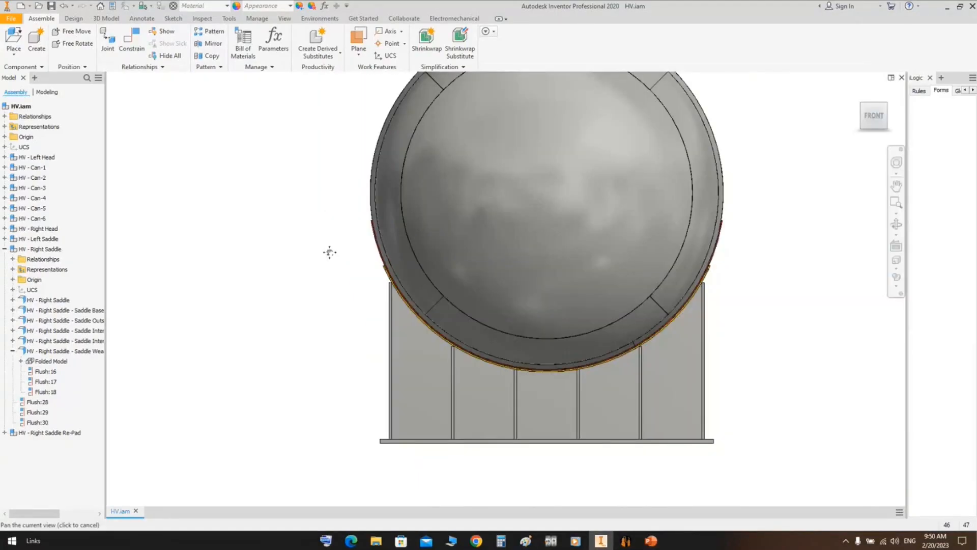
left_click(896, 224)
left_click_drag(435, 239, 527, 250)
scroll(419, 277, "up", 2)
middle_click_drag(419, 277, 484, 231)
scroll(449, 253, "up", 5)
right_click(476, 262)
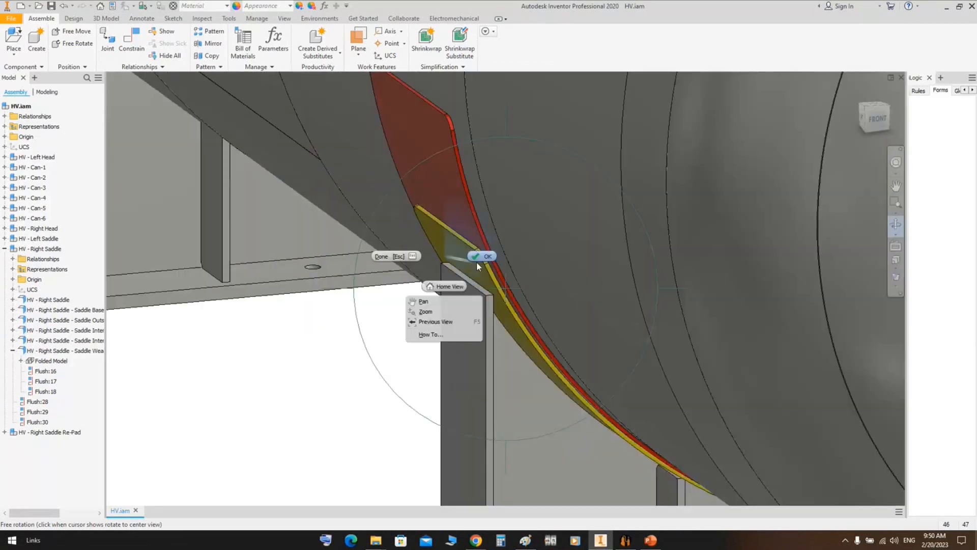
key("Escape")
middle_click_drag(474, 202, 484, 235)
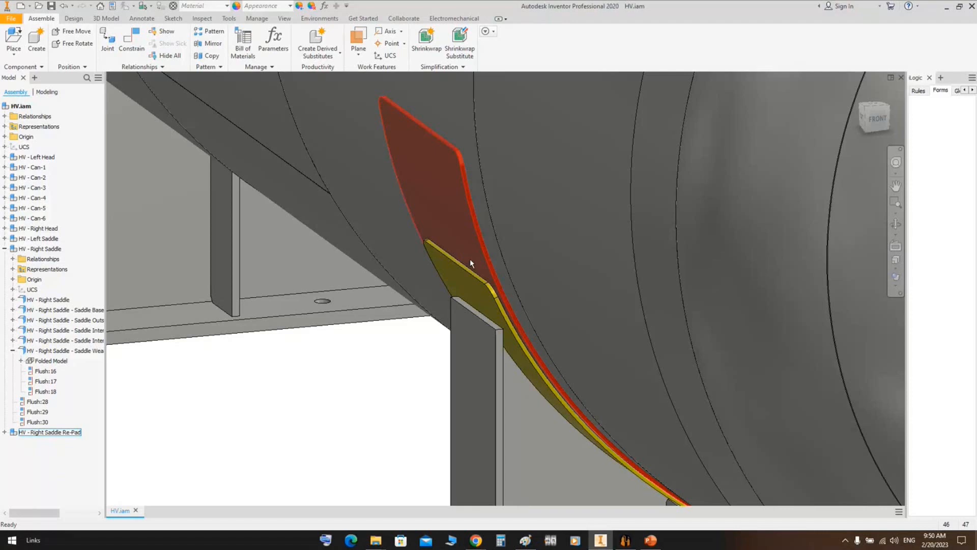
Open the right saddle's wear plate in place, examine its THK and Wear_Plate_THK parameter equations, and return to the HV assembly.
mouse_move(471, 262)
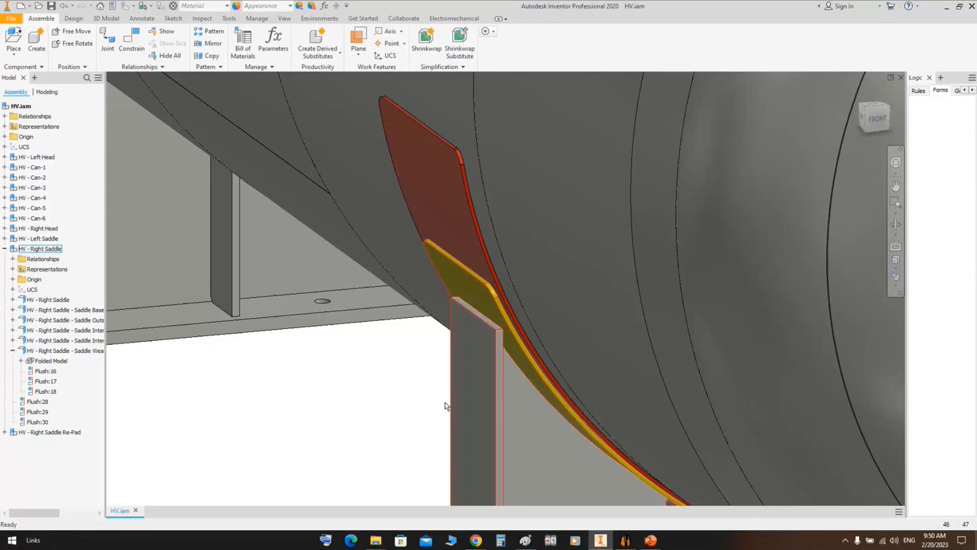
double_click(473, 286)
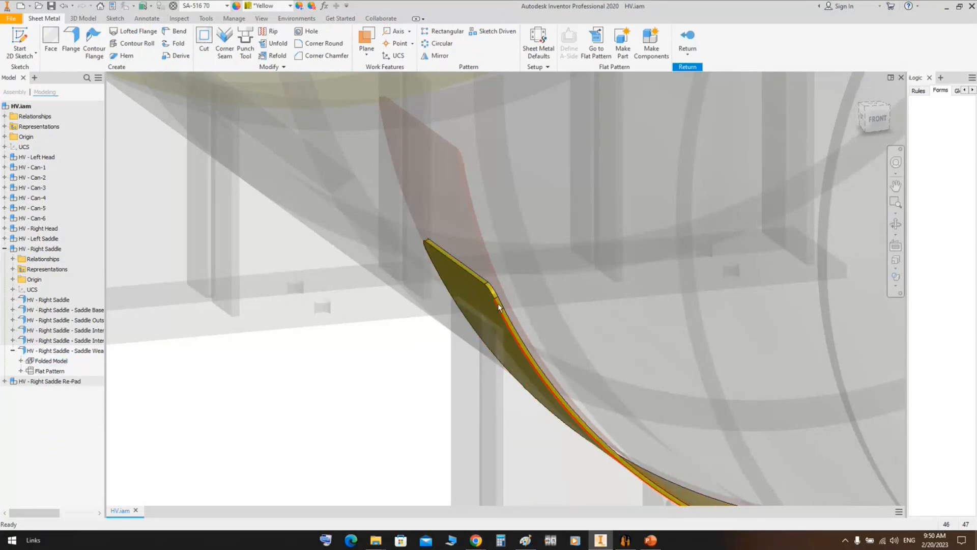
scroll(234, 210, "down", 3)
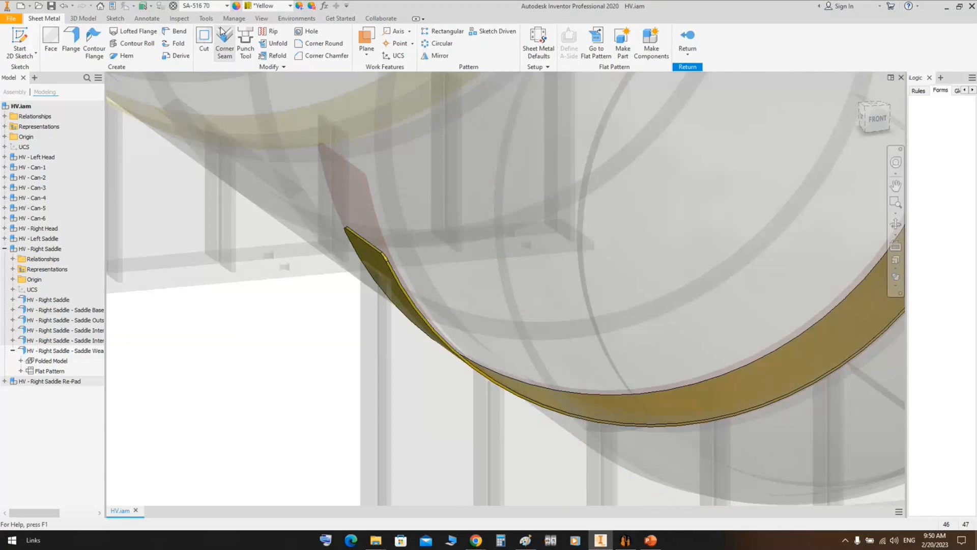
left_click(234, 18)
left_click(104, 41)
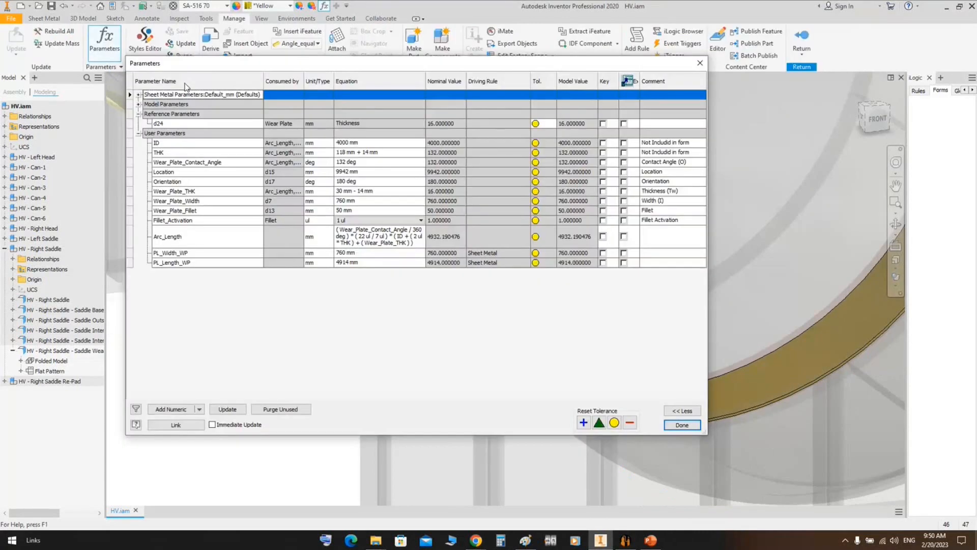
left_click(390, 152)
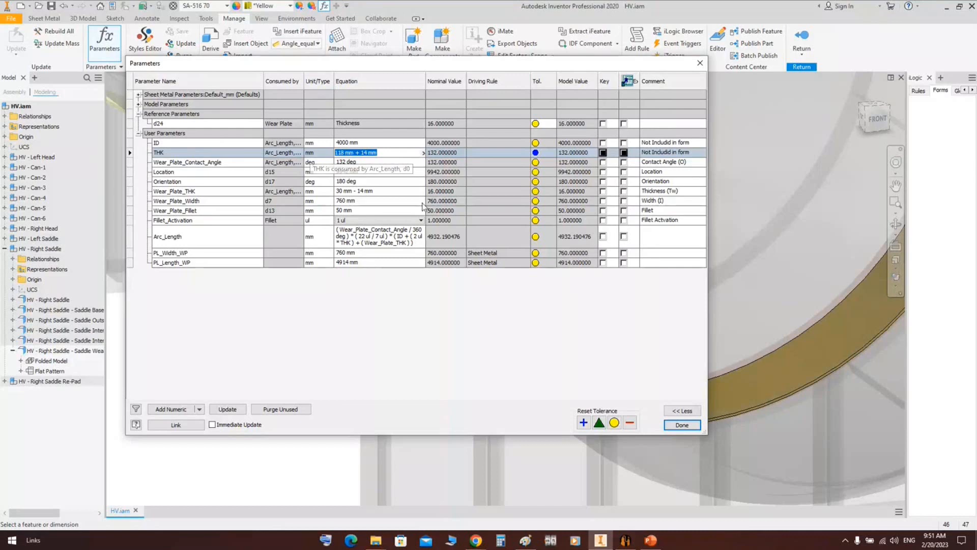
left_click(381, 153)
left_click_drag(381, 153, 361, 153)
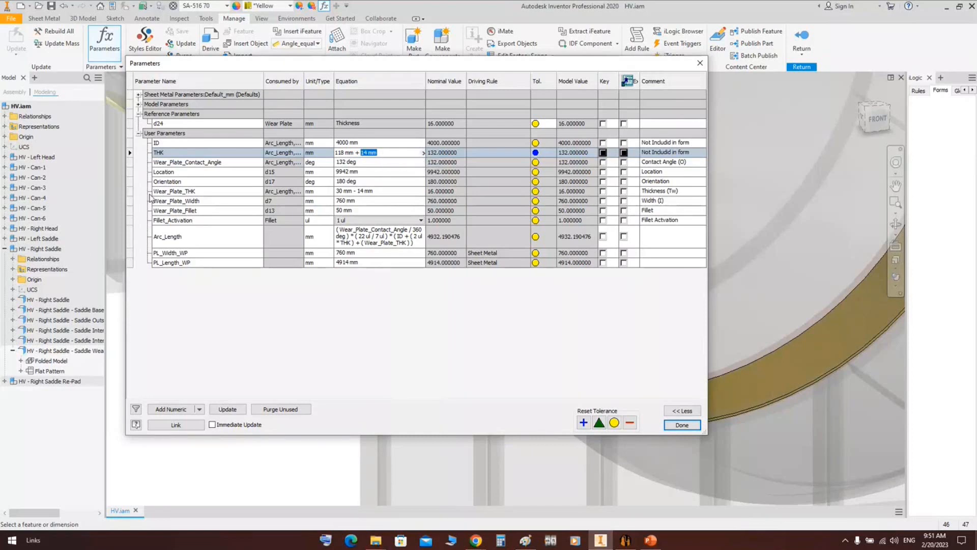
left_click_drag(374, 192, 356, 200)
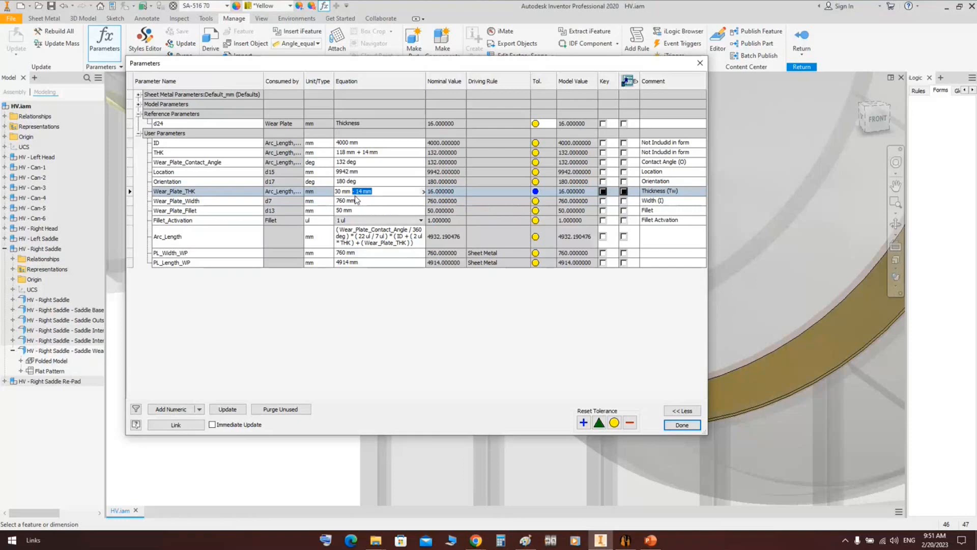
left_click(699, 62)
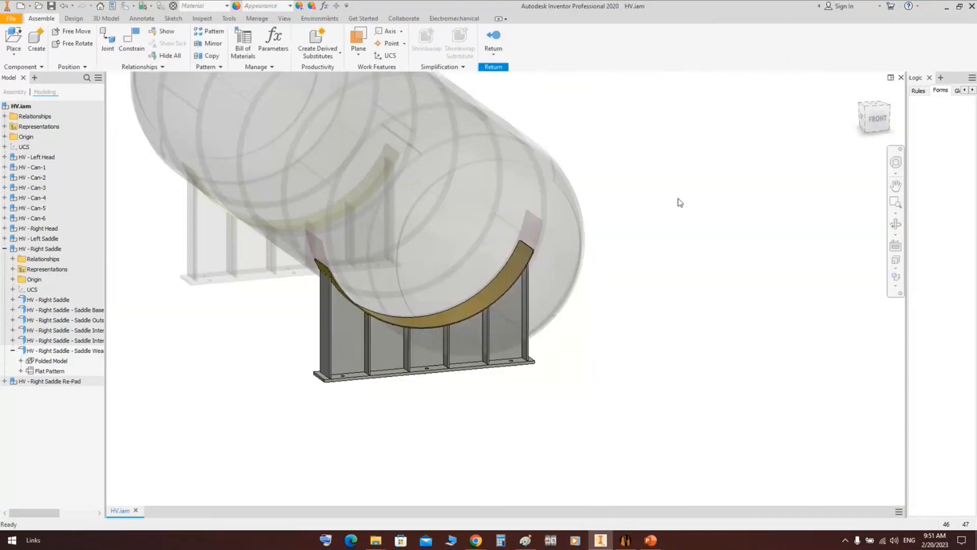
double_click(681, 203)
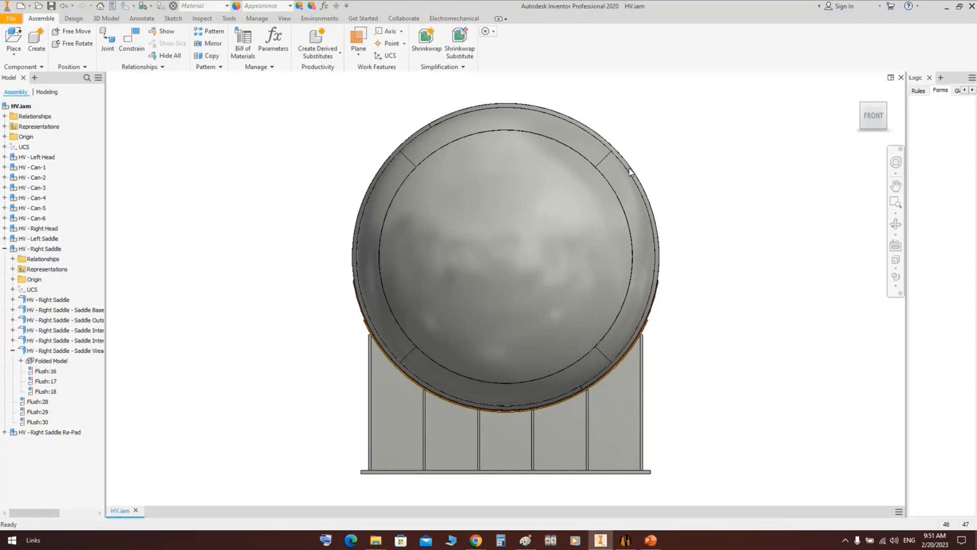
In Static Equipment Generator, set the right saddle's wear plate thickness (Tw) to 60 mm and save it.
key("alt+Tab")
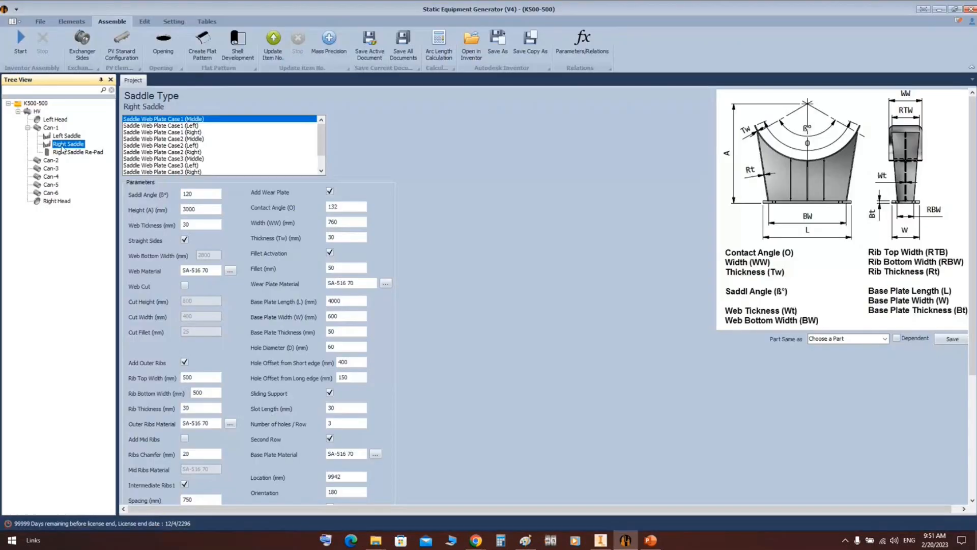
left_click(358, 237)
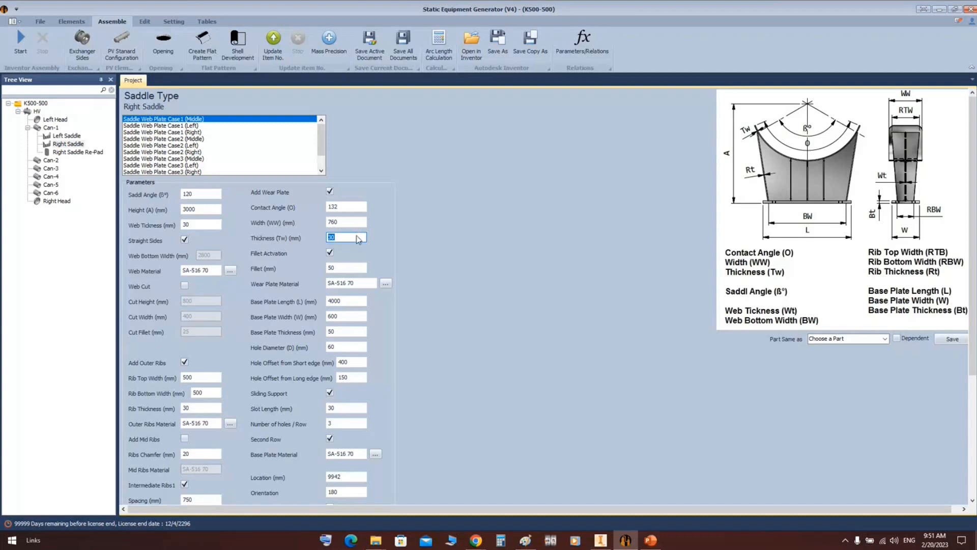
type("60")
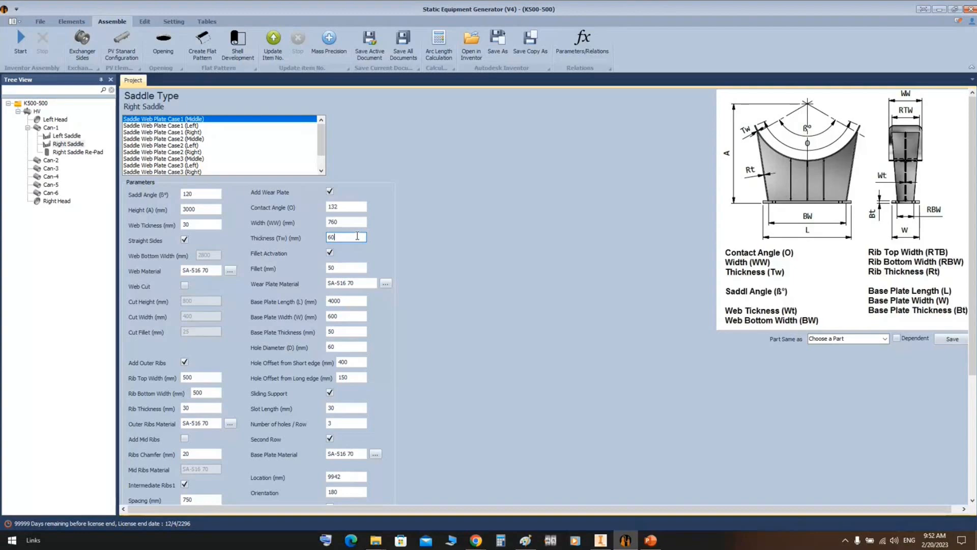
key("ctrl+z")
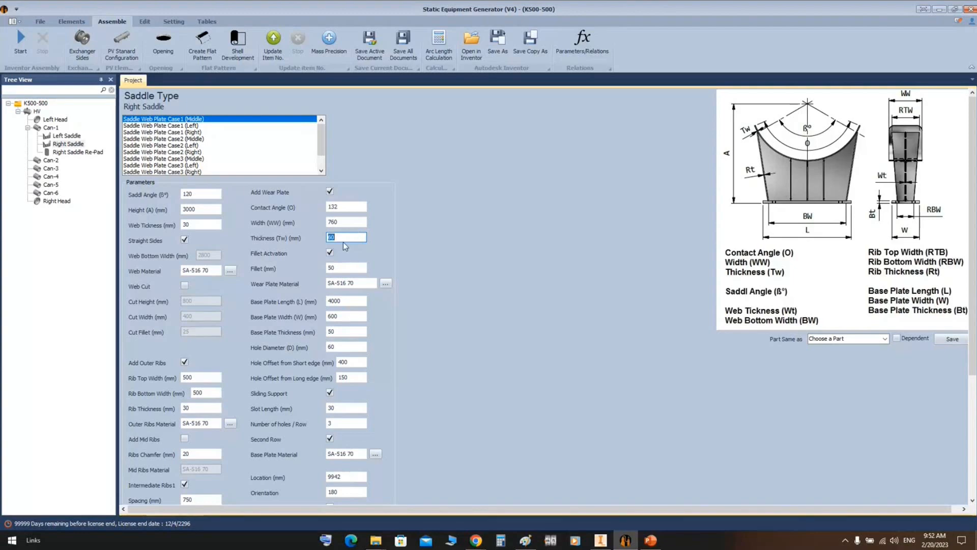
scroll(436, 291, "down", 1)
scroll(435, 290, "down", 2)
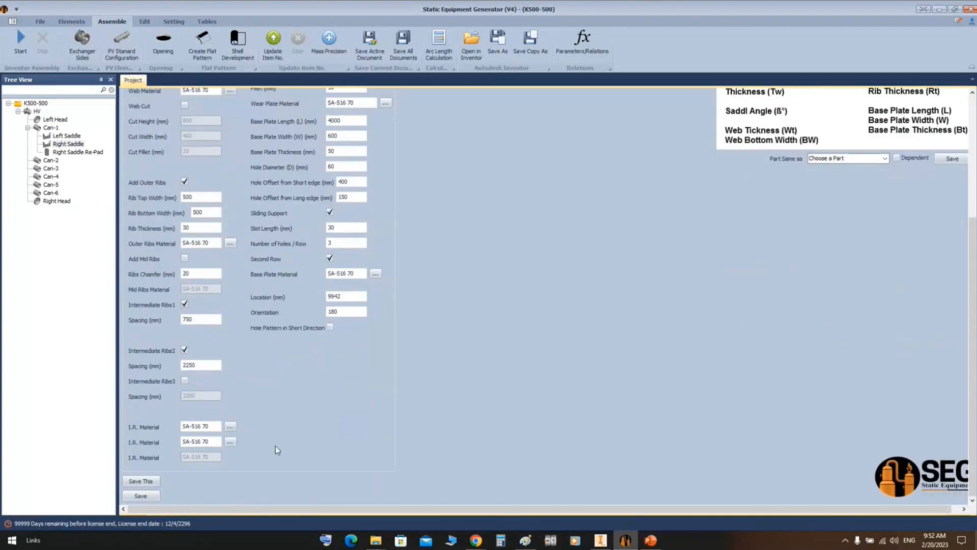
left_click(141, 497)
Set the Right Saddle Re-Pad's thickness (Tp) to 30 mm, save it and start regenerating the Inventor assembly.
left_click(78, 152)
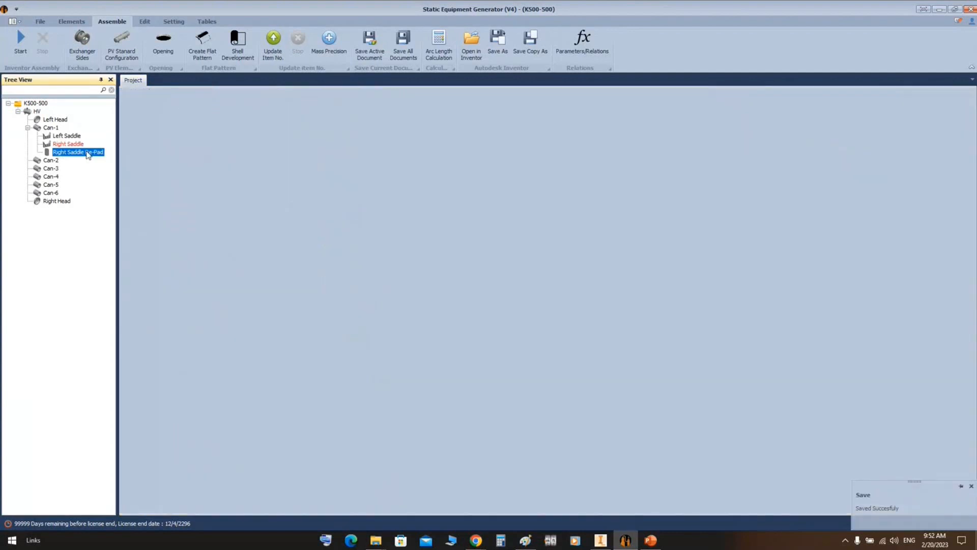
left_click(244, 161)
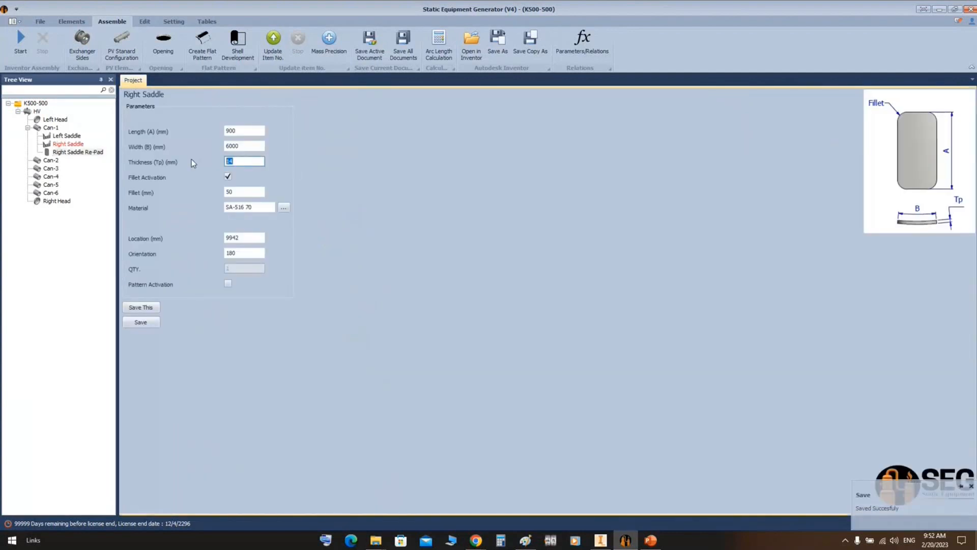
type("6")
left_click(155, 325)
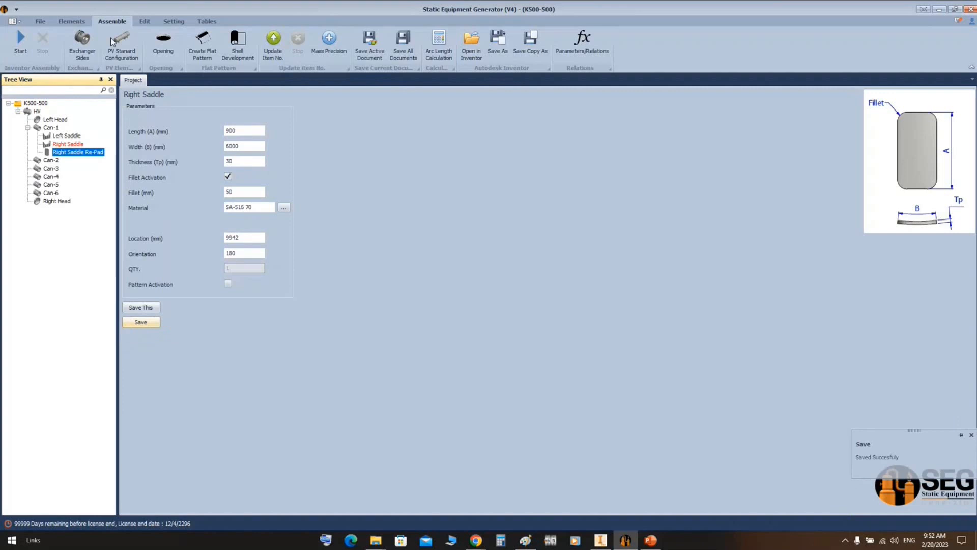
left_click(21, 41)
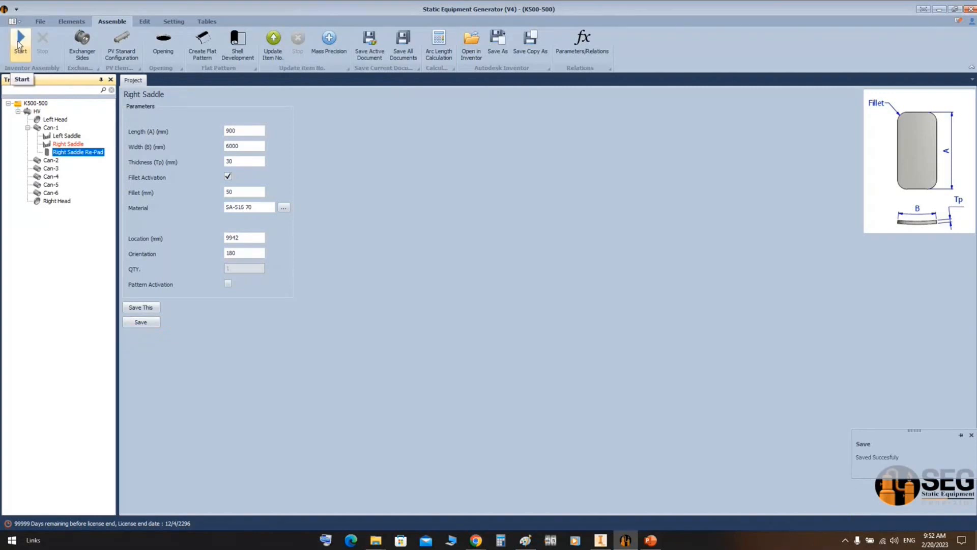
Switch to Inventor and check the regenerating right saddle from the front.
left_click(605, 543)
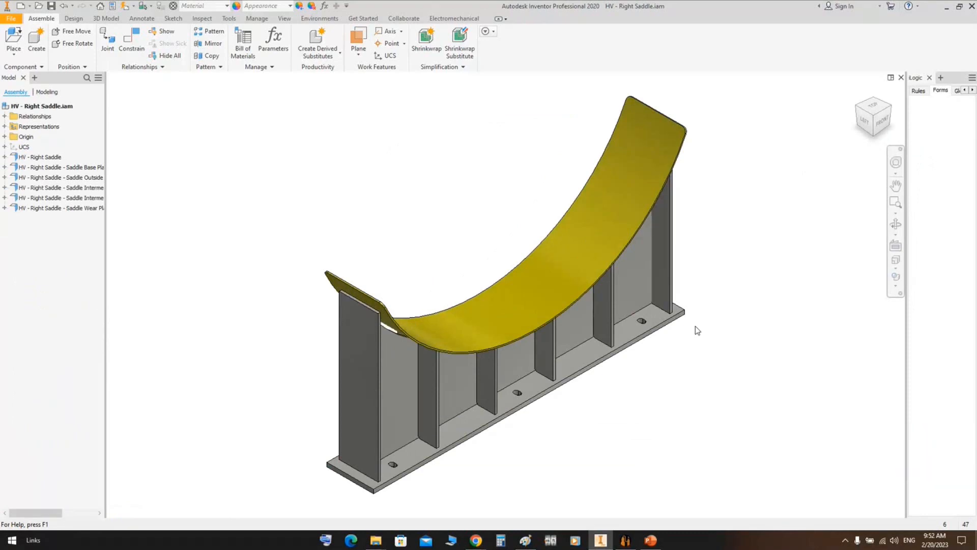
scroll(372, 334, "up", 5)
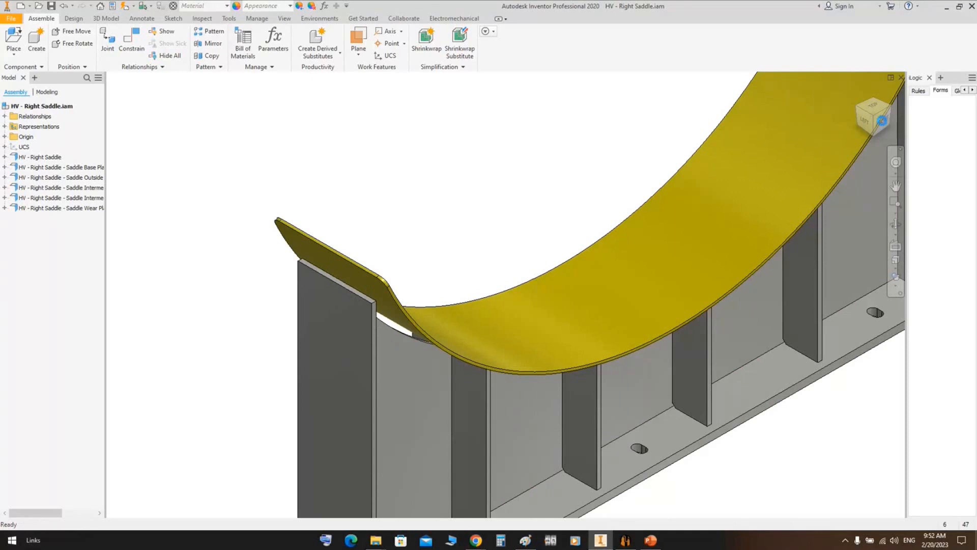
left_click(882, 122)
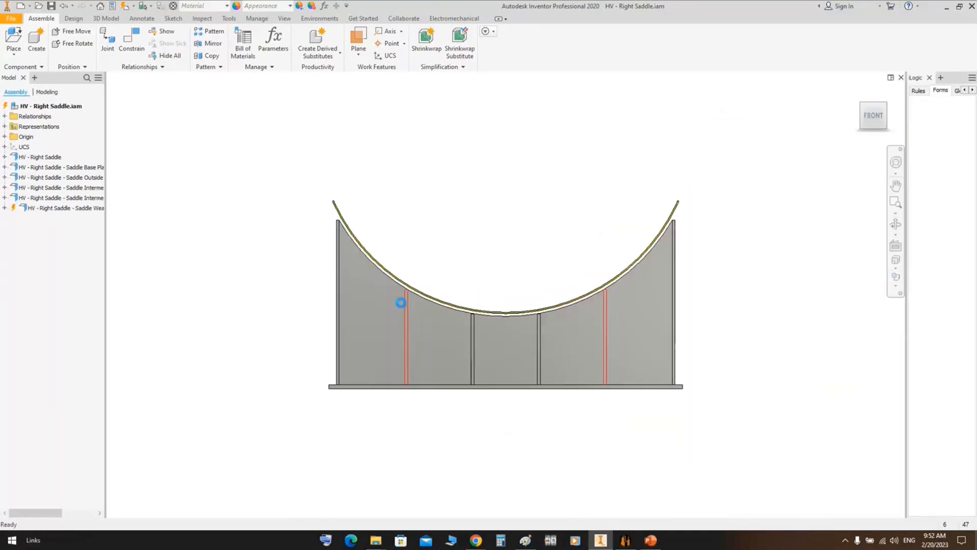
scroll(362, 241, "up", 5)
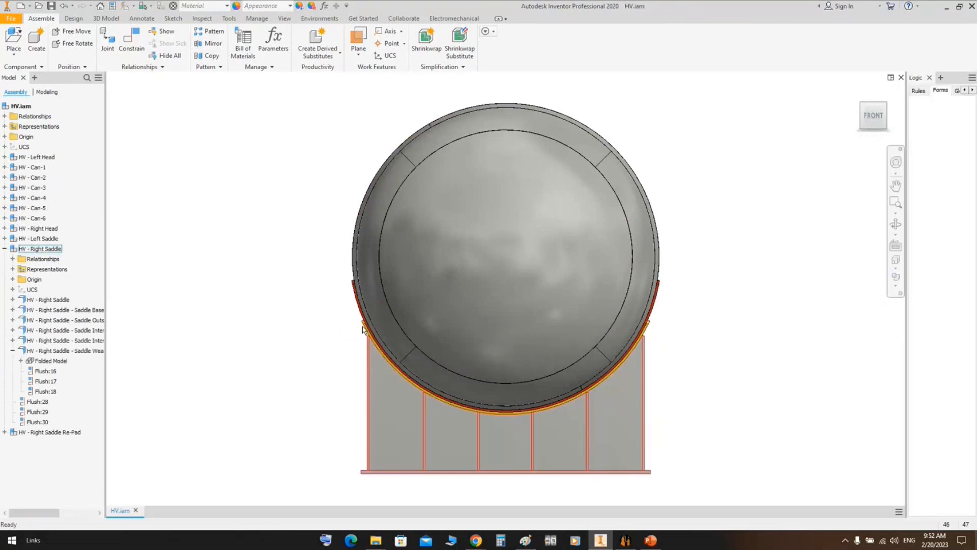
Examine the re-pad and wear plate thicknesses at the saddle's outer ribs from the back of the vessel.
left_click(853, 124)
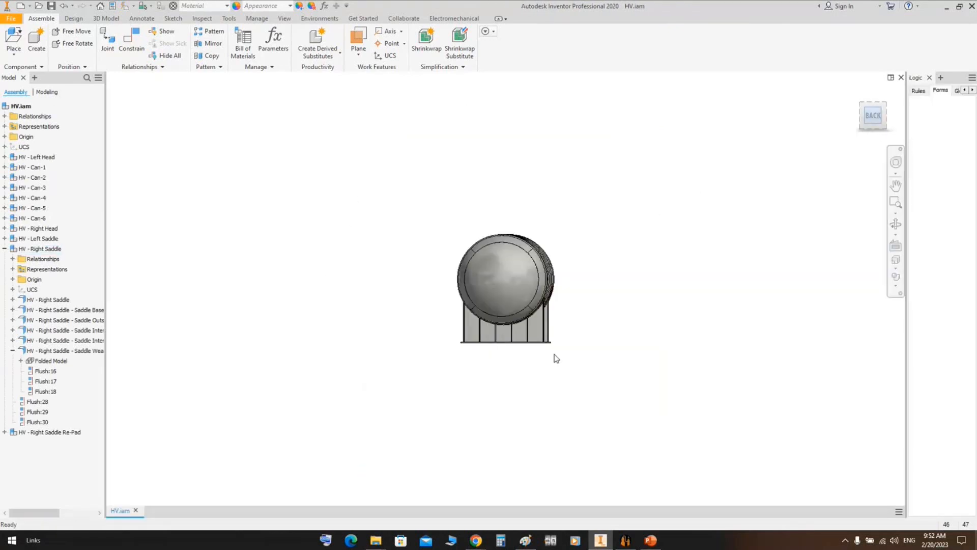
scroll(556, 358, "up", 10)
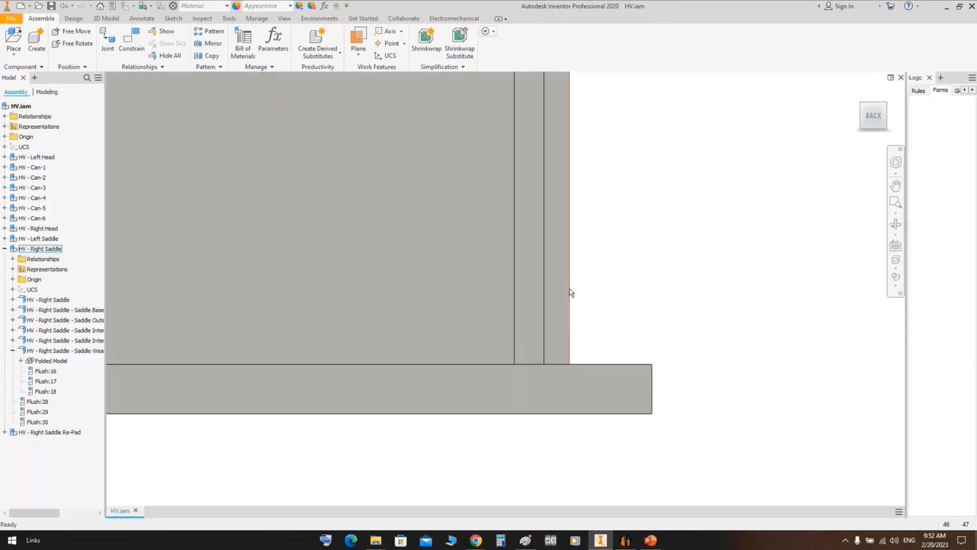
left_click(896, 224)
scroll(550, 282, "down", 1)
left_click_drag(550, 279, 518, 294)
scroll(541, 286, "down", 2)
scroll(516, 296, "down", 2)
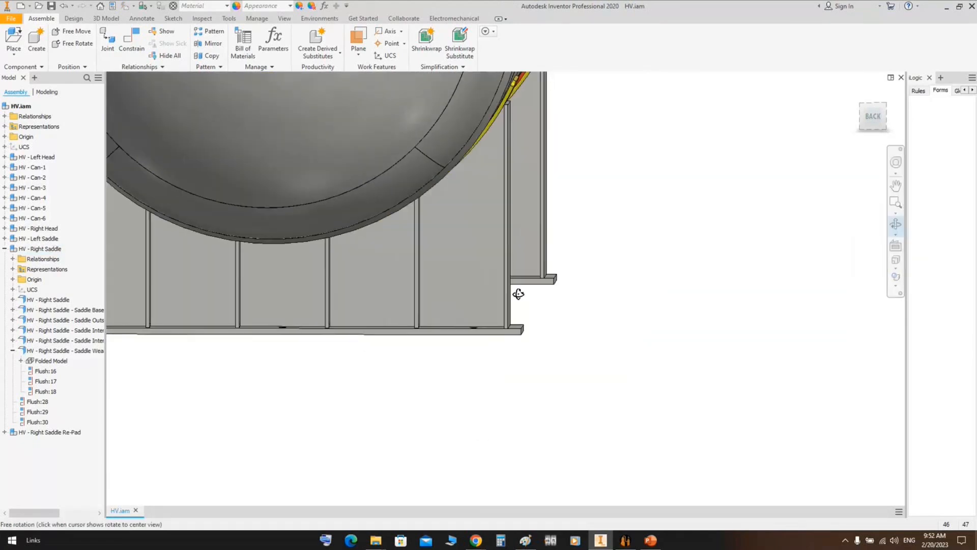
scroll(570, 308, "down", 5)
scroll(532, 299, "up", 8)
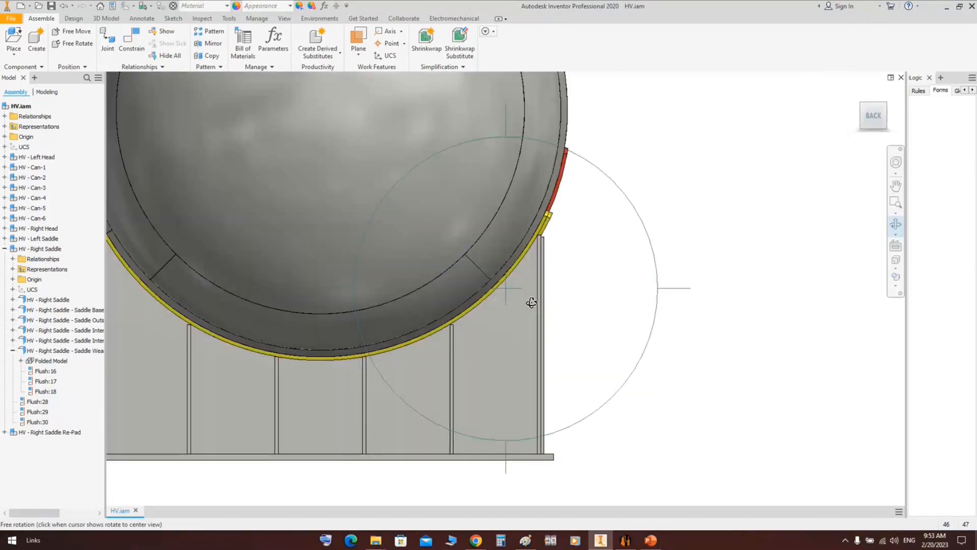
left_click_drag(544, 209, 436, 295)
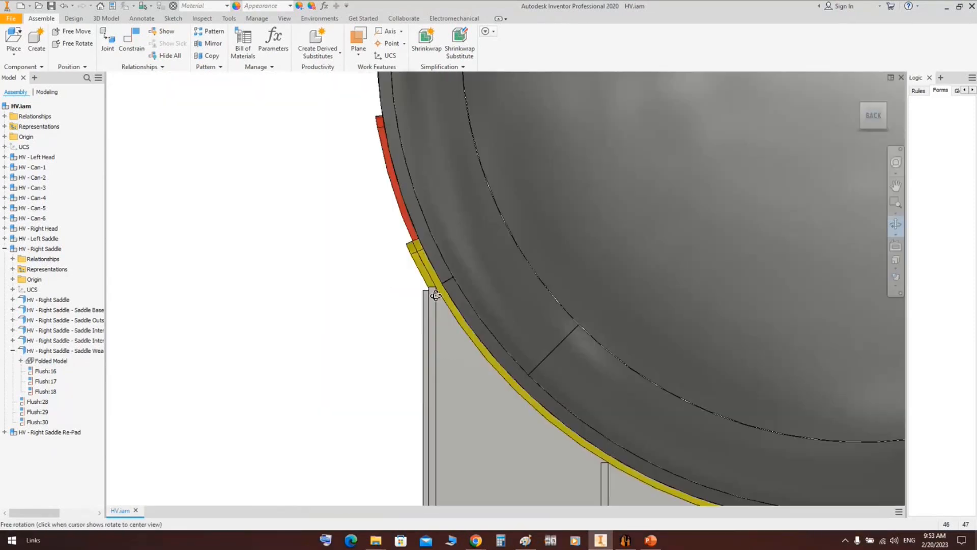
scroll(433, 290, "up", 3)
scroll(474, 313, "down", 5)
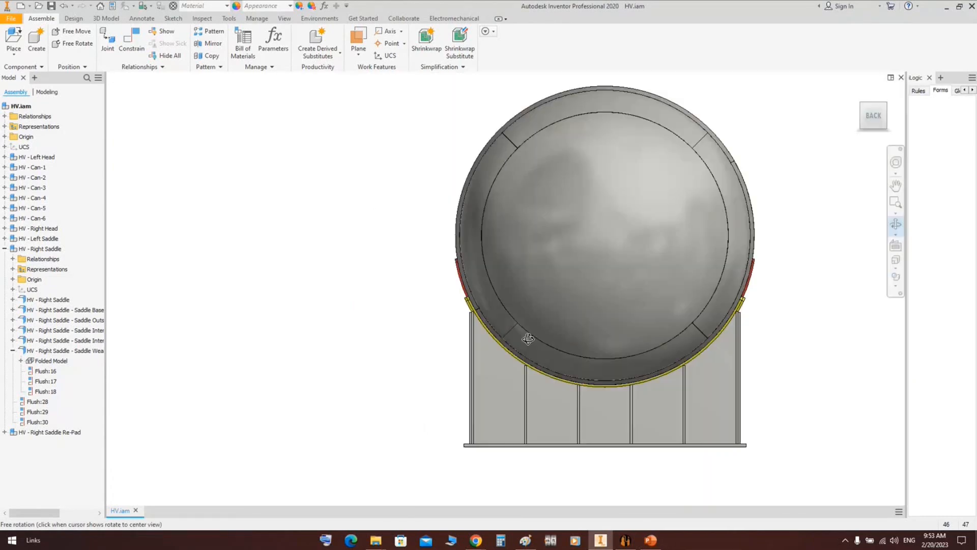
Compare the left and right saddles from an angled view, and inspect their base plates from the back.
left_click_drag(529, 339, 584, 351)
right_click(489, 324)
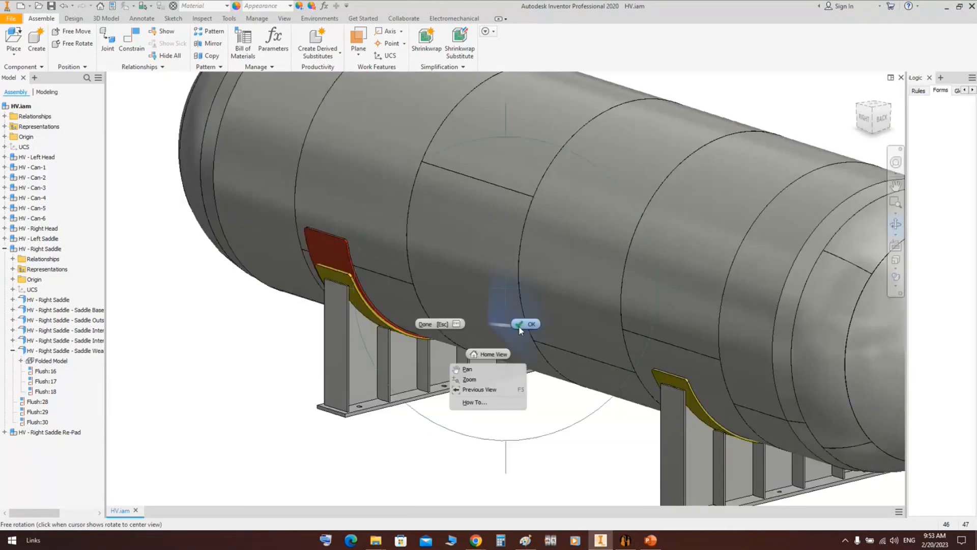
left_click(521, 329)
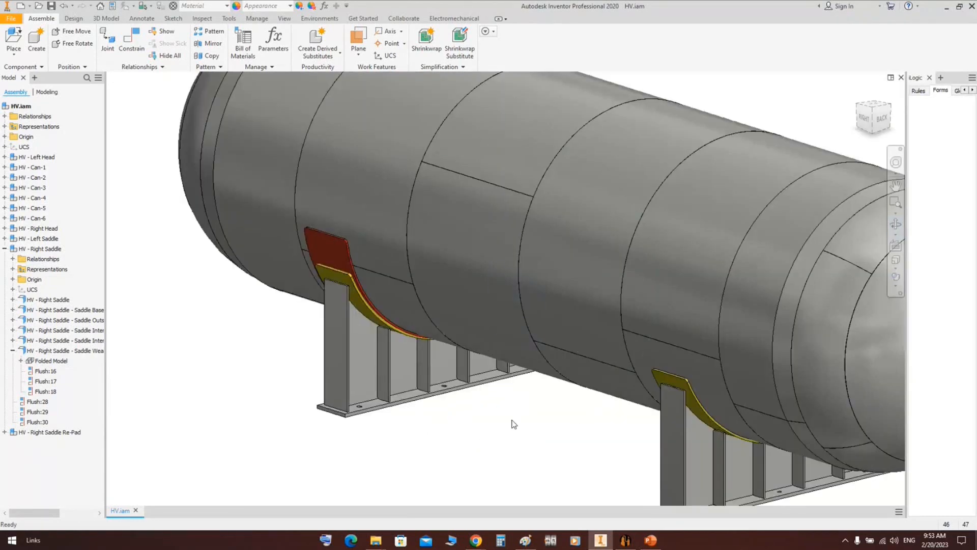
left_click(882, 121)
scroll(518, 373, "up", 10)
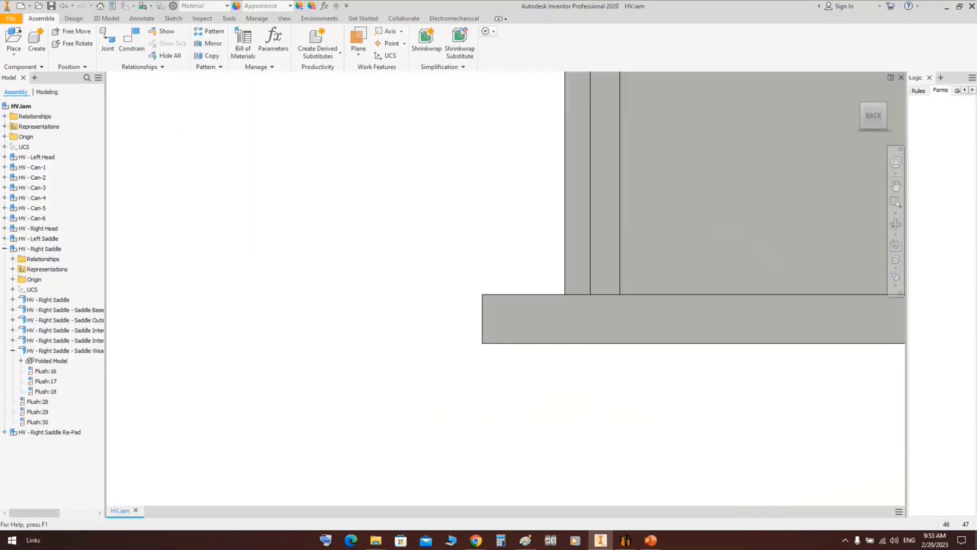
In Static Equipment Generator, review the left saddle's height and other parameters, and open the right saddle's parameters.
left_click(626, 540)
left_click(626, 540)
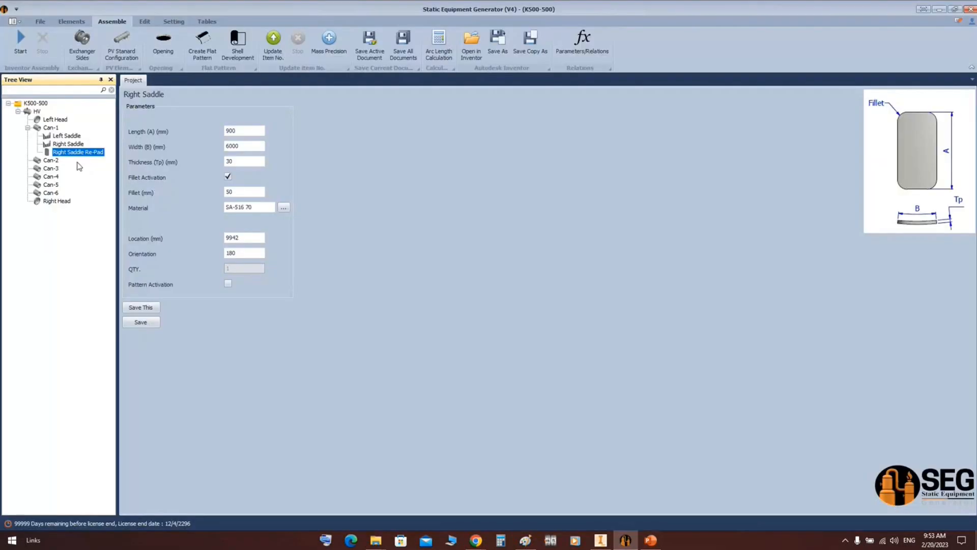
left_click(67, 135)
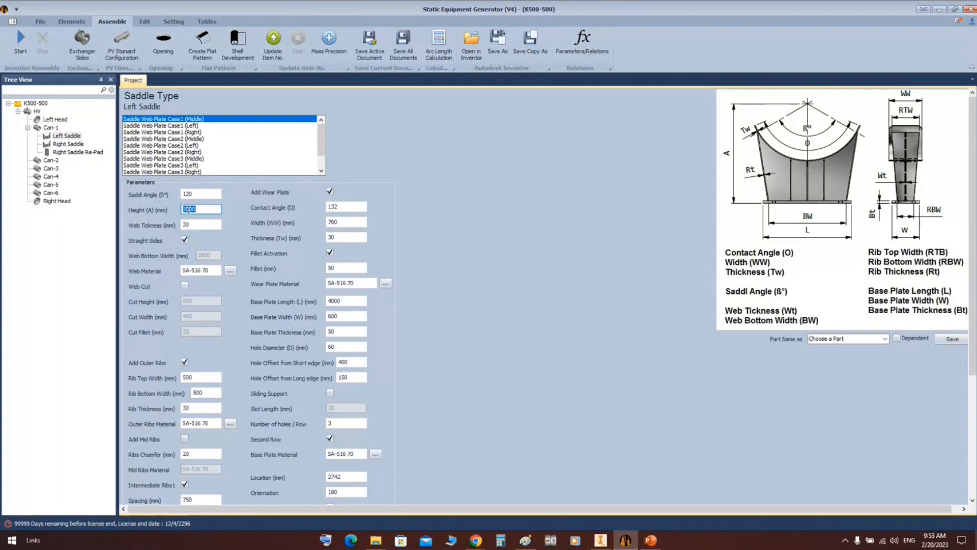
left_click(72, 143)
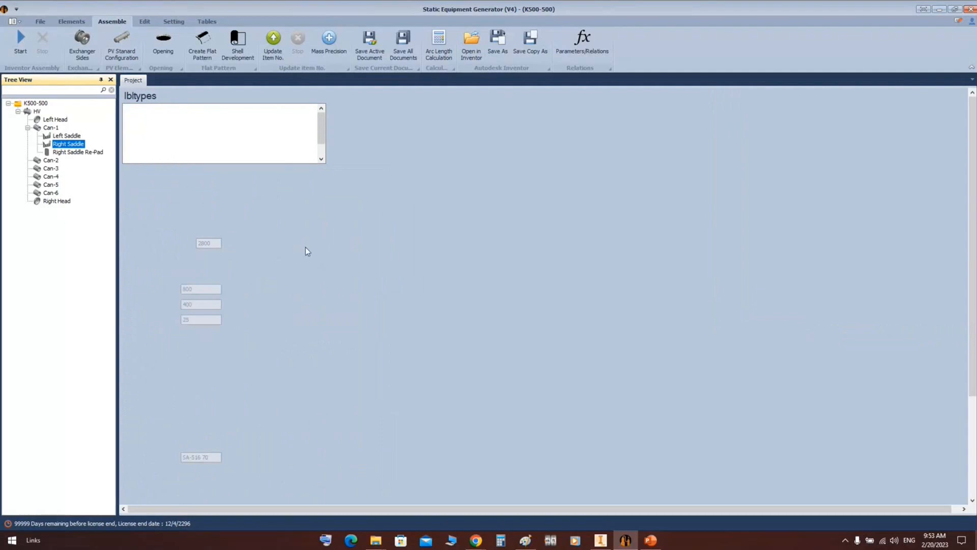
Switch to Inventor and examine where the right saddle's wear plate meets the re-pad, from the back and at an angle.
key("alt+Tab")
middle_click_drag(452, 249, 449, 378)
scroll(476, 343, "down", 5)
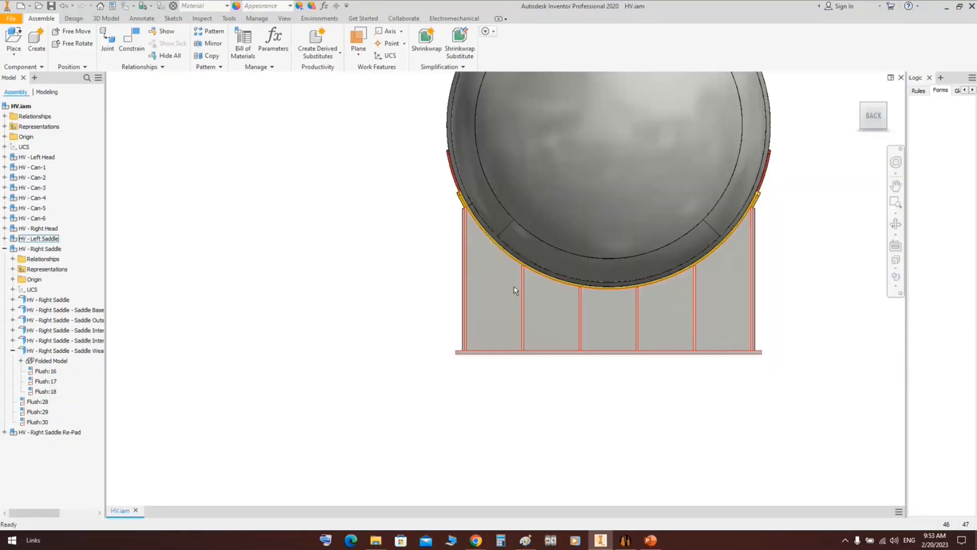
scroll(462, 226, "up", 4)
left_click(896, 224)
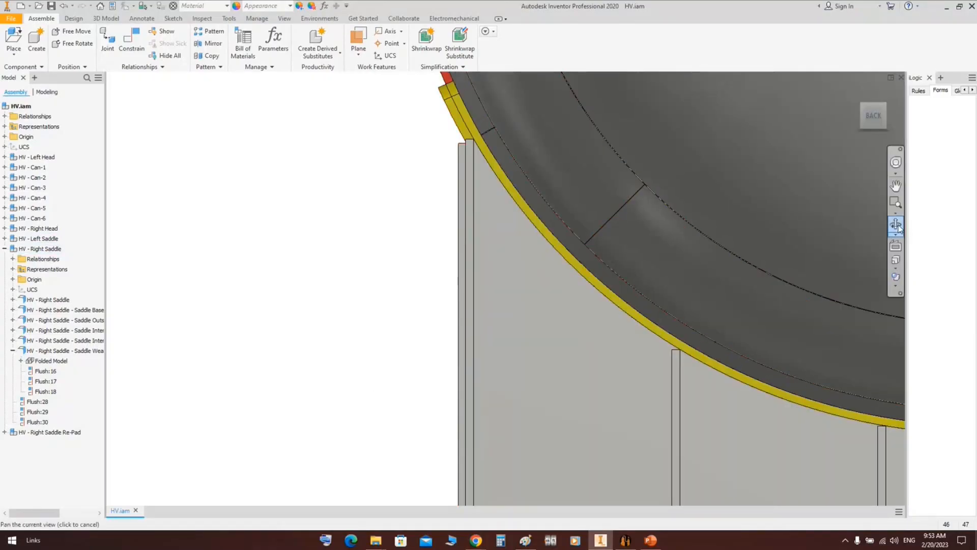
left_click_drag(560, 229, 391, 237)
scroll(391, 238, "up", 5)
middle_click_drag(408, 196, 441, 265)
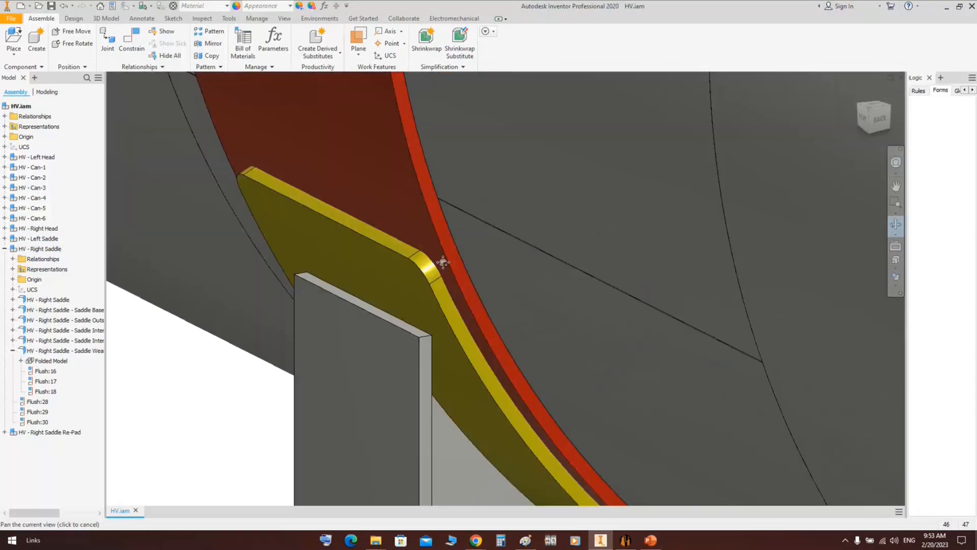
scroll(322, 196, "up", 2)
right_click(321, 184)
left_click(357, 186)
left_click(220, 207)
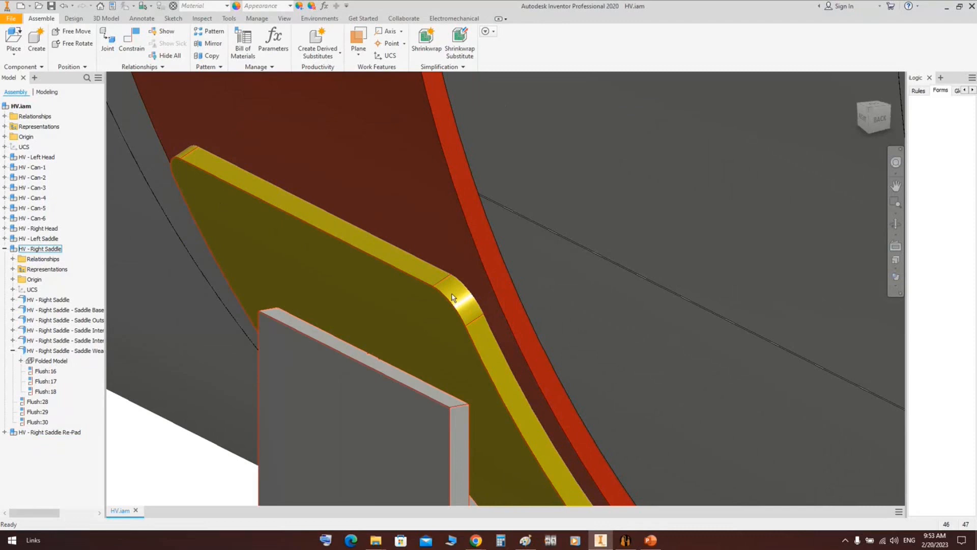
scroll(426, 301, "down", 3)
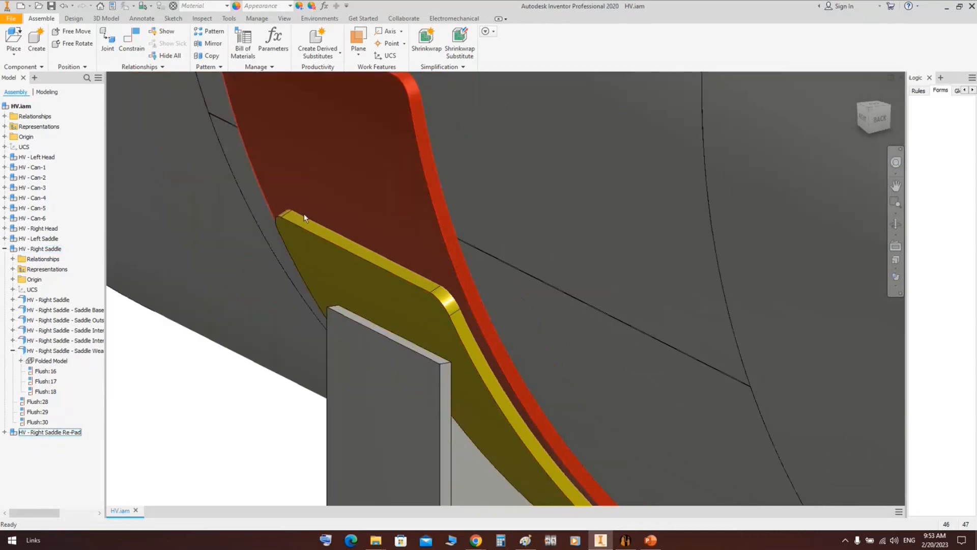
Open the right saddle's wear plate for in-place editing and display its parameters.
left_click(4, 248)
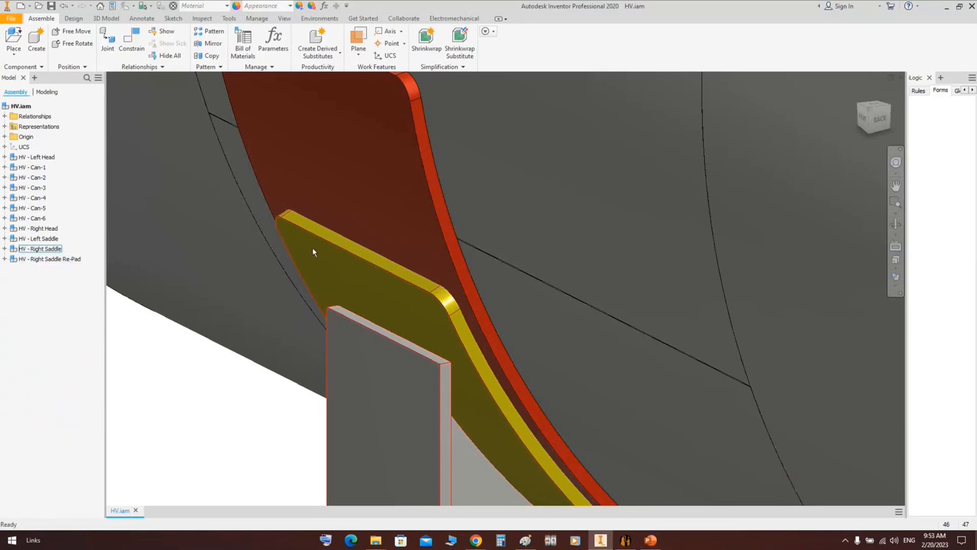
double_click(387, 289)
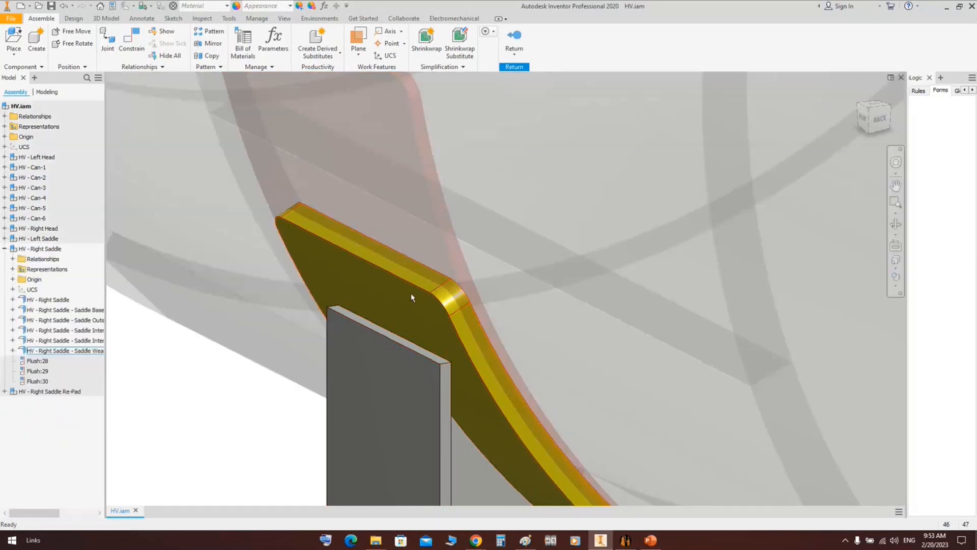
scroll(439, 283, "down", 2)
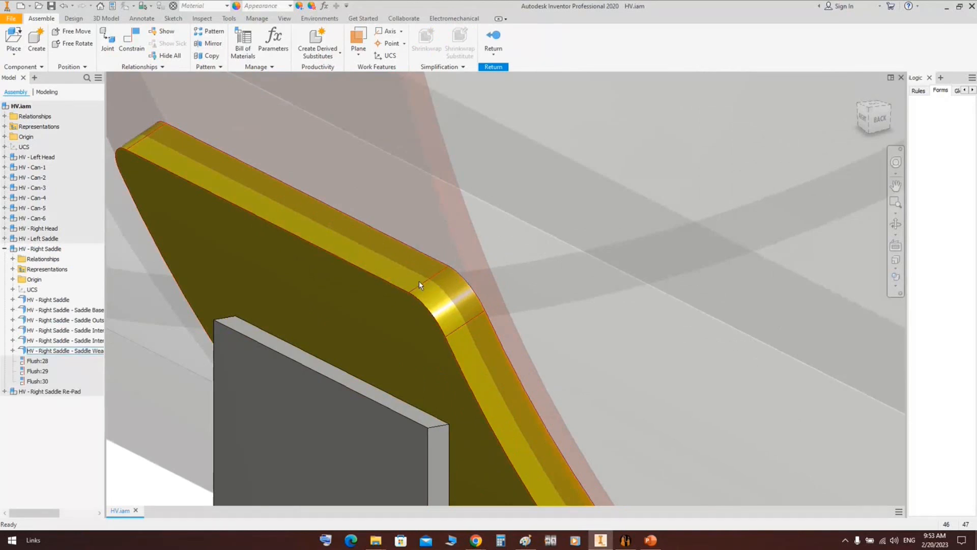
scroll(408, 282, "up", 1)
double_click(349, 254)
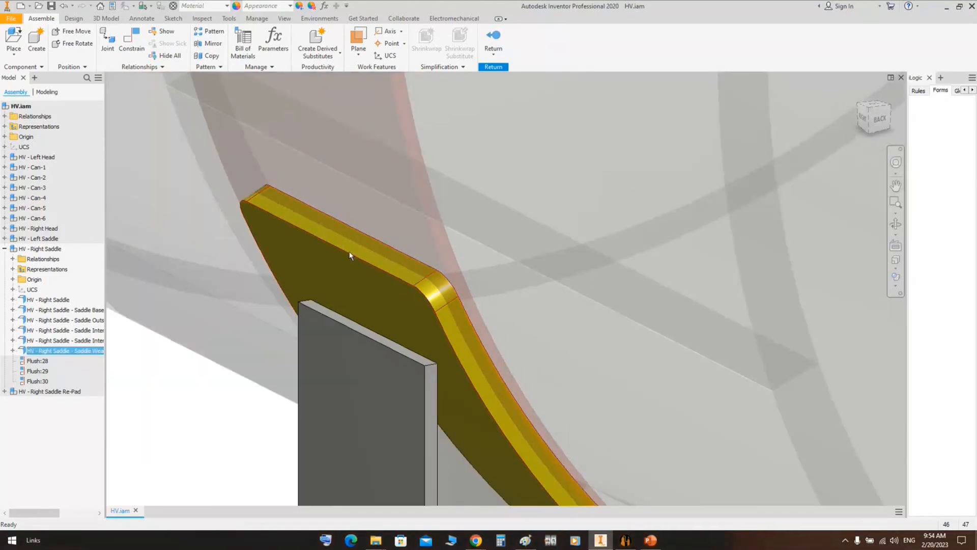
left_click(234, 19)
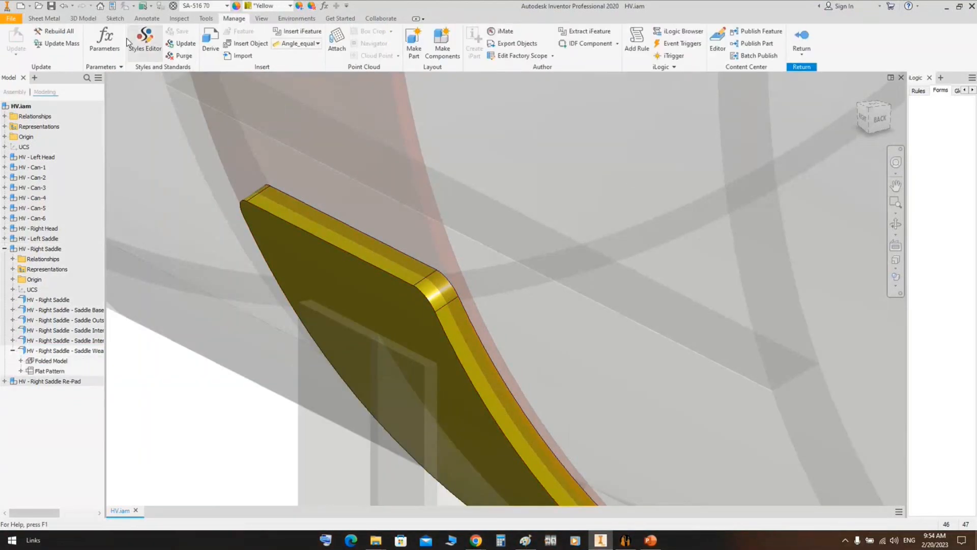
left_click(105, 40)
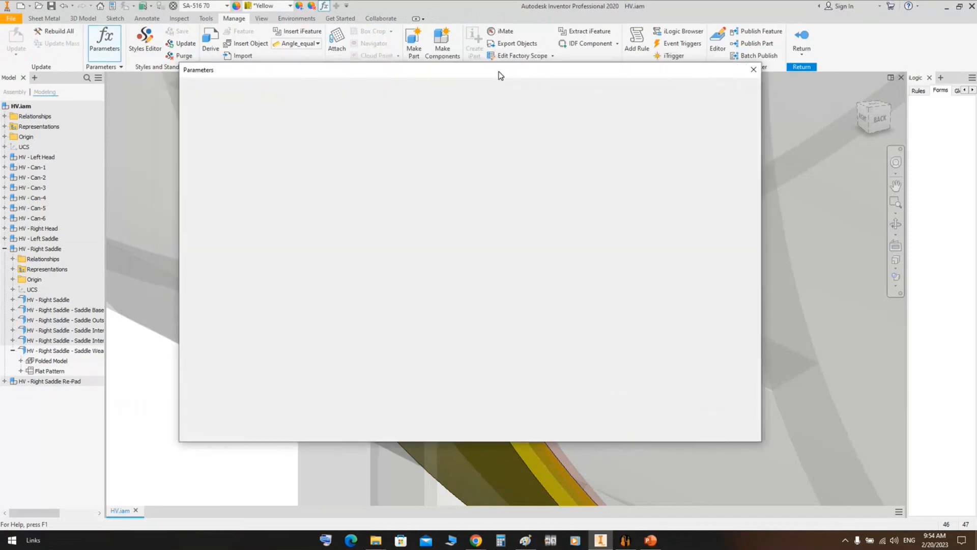
Set the wear plate's THK user parameter to 118 mm + 30 mm.
left_click_drag(501, 76, 682, 89)
middle_click_drag(410, 239, 295, 235)
left_click(653, 178)
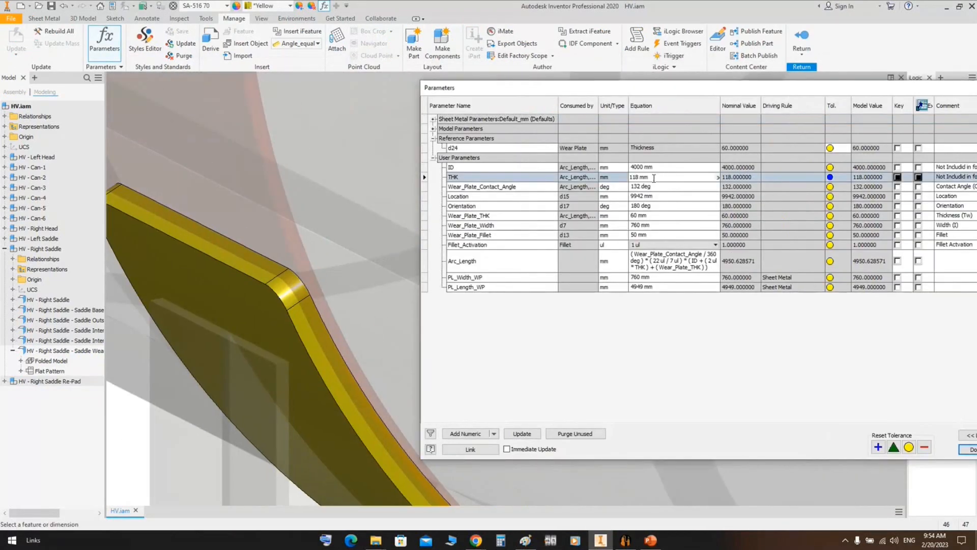
type("+30")
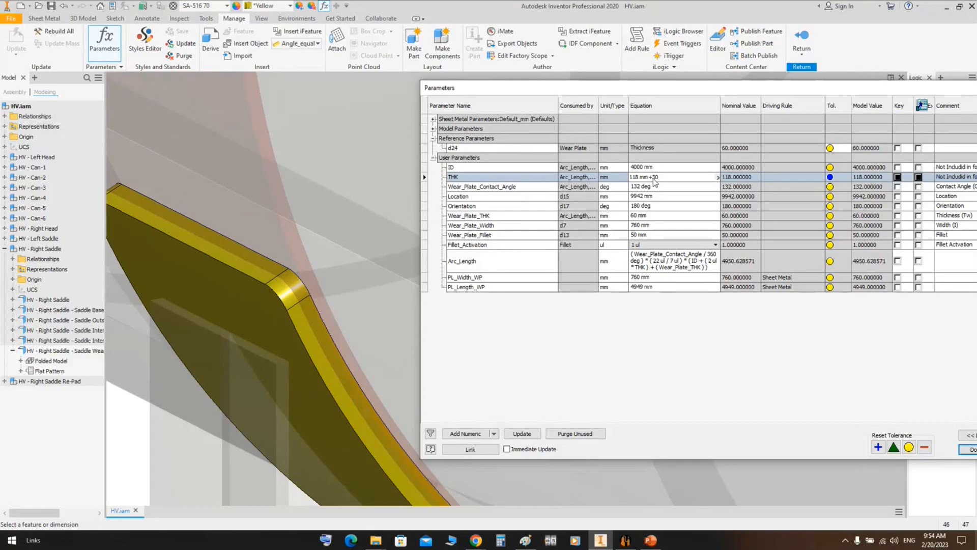
left_click(627, 218)
Set Wear_Plate_THK to 60 mm - 30 mm and update the wear plate model.
left_click(630, 221)
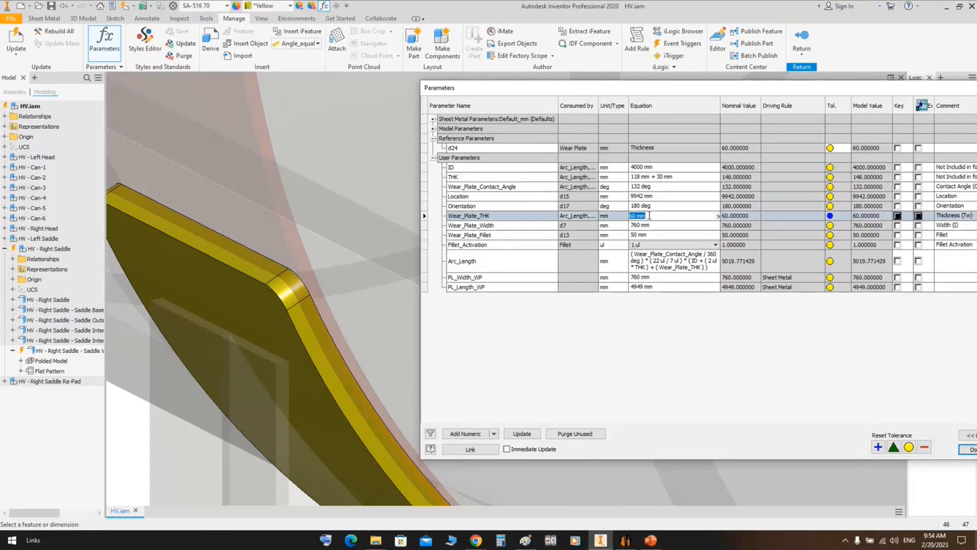
left_click(657, 218)
type("-30")
key("Return")
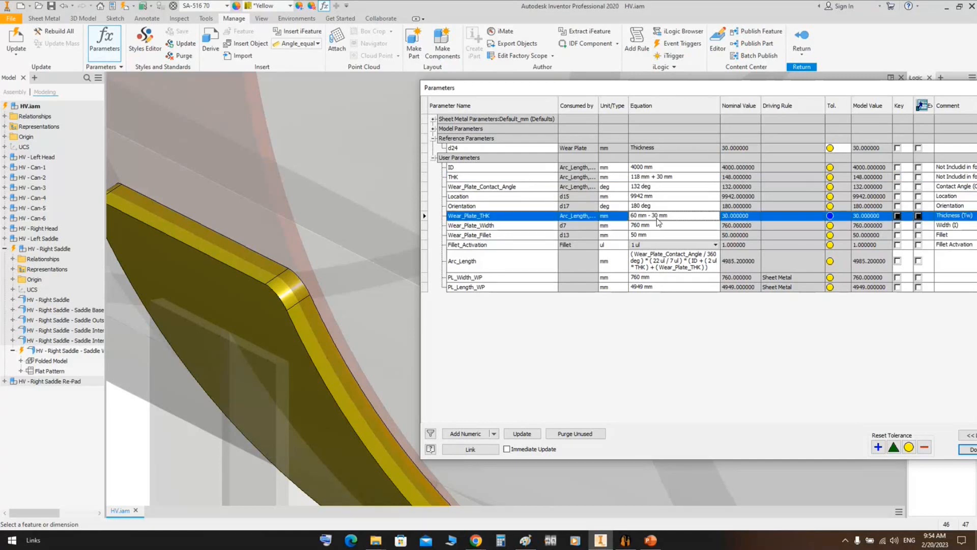
left_click(971, 449)
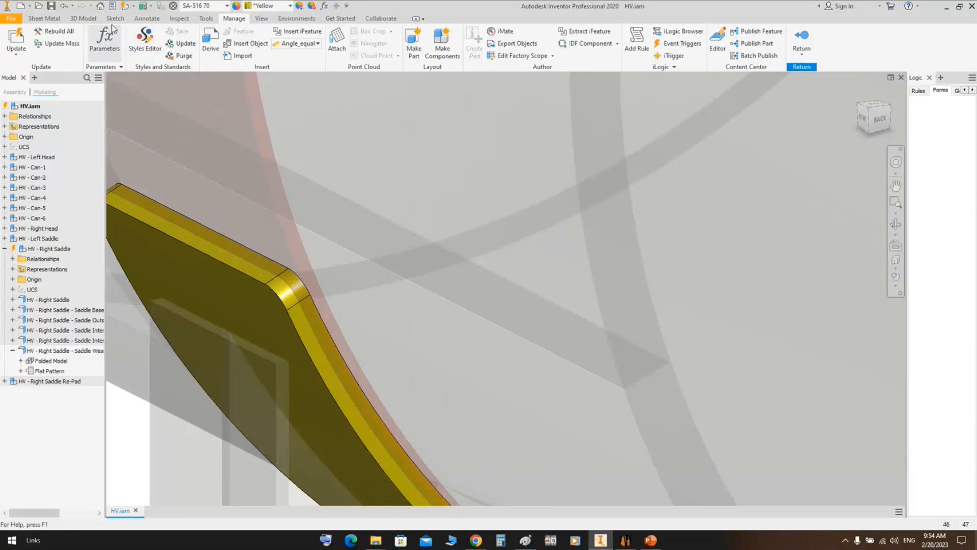
left_click(15, 41)
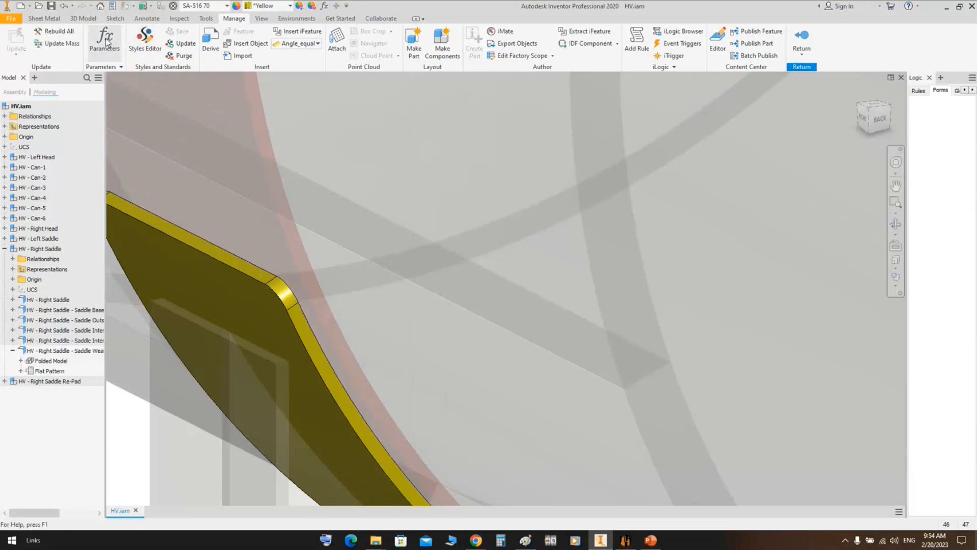
Review the wear plate's parameters again and inspect its fit against the re-pad from the back.
left_click(106, 43)
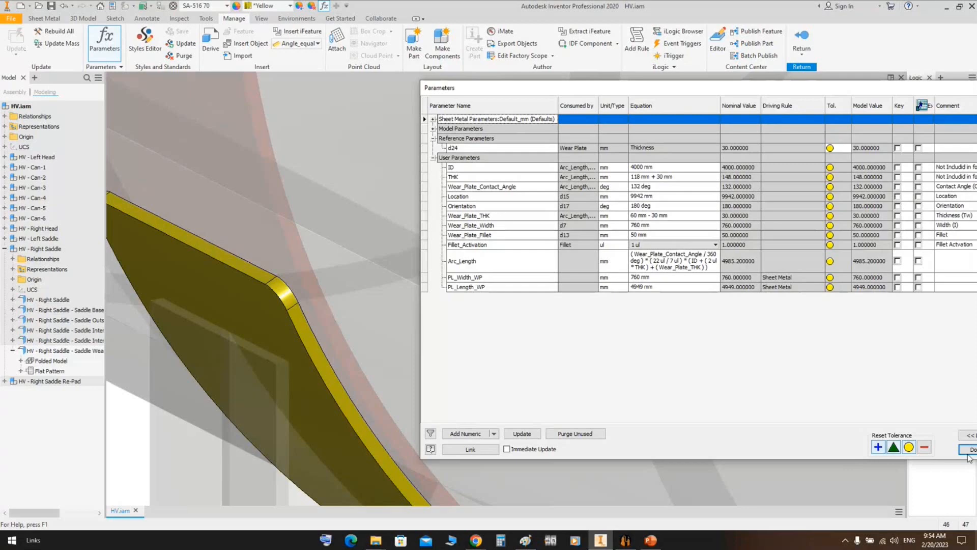
left_click(969, 450)
left_click(882, 120)
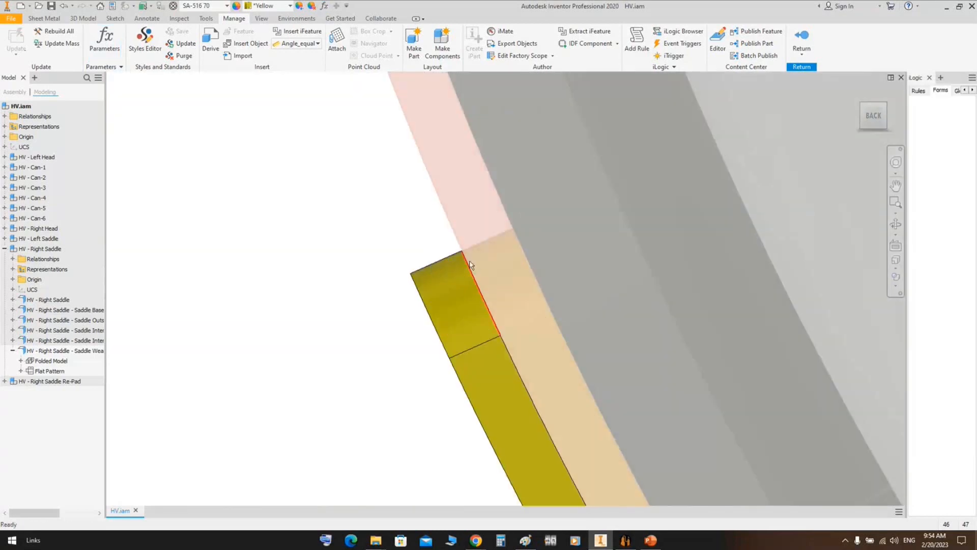
scroll(481, 271, "up", 5)
Finish editing the wear plate and the right saddle, returning to the top-level HV assembly.
right_click(389, 218)
left_click(388, 248)
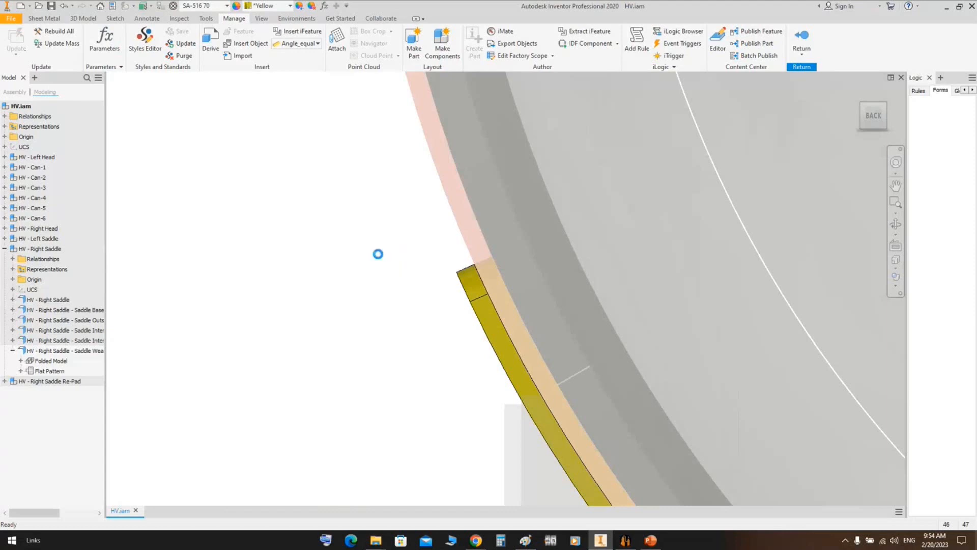
left_click(896, 224)
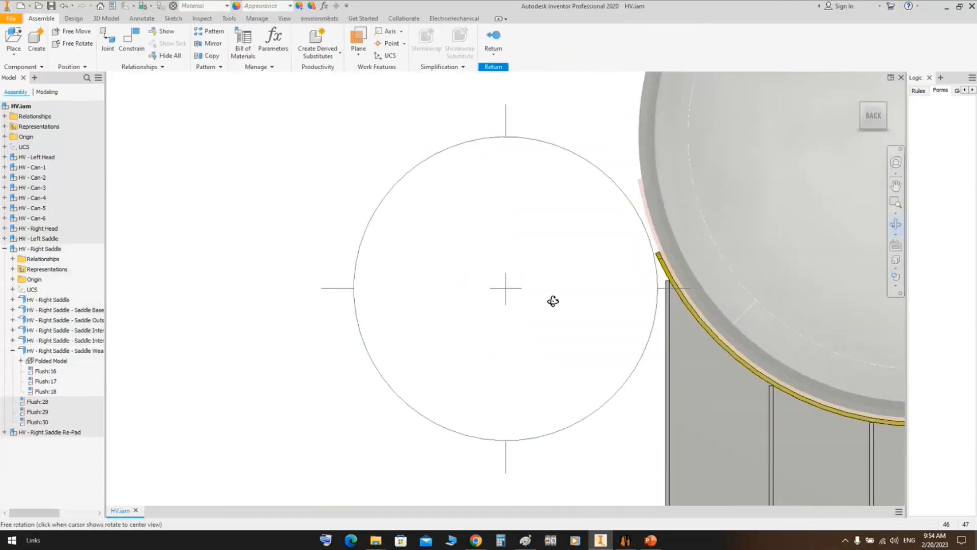
left_click_drag(553, 301, 578, 297)
right_click(408, 167)
left_click(445, 169)
right_click(261, 210)
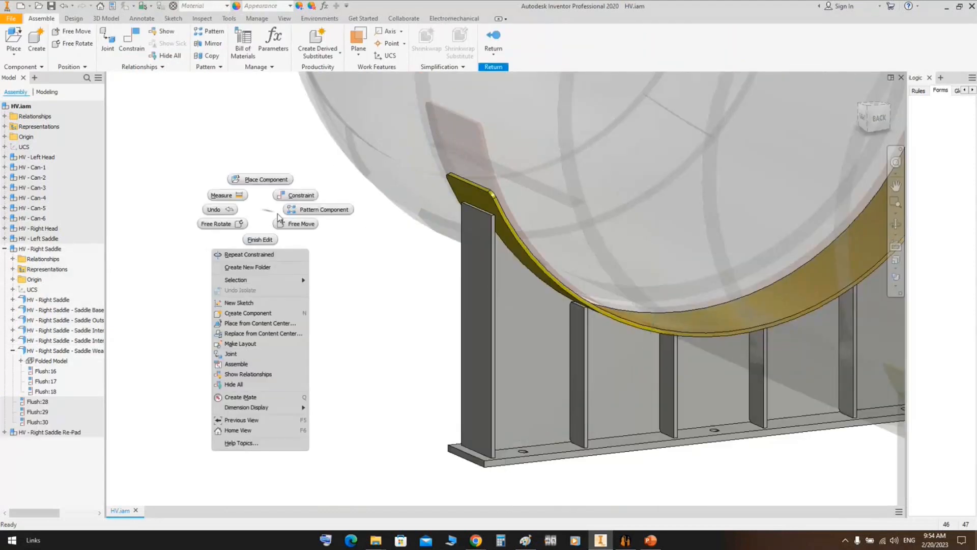
left_click(270, 241)
Inspect the right saddle's wear plate against the re-pad in the full assembly, close up and from a wider angle.
scroll(492, 194, "down", 5)
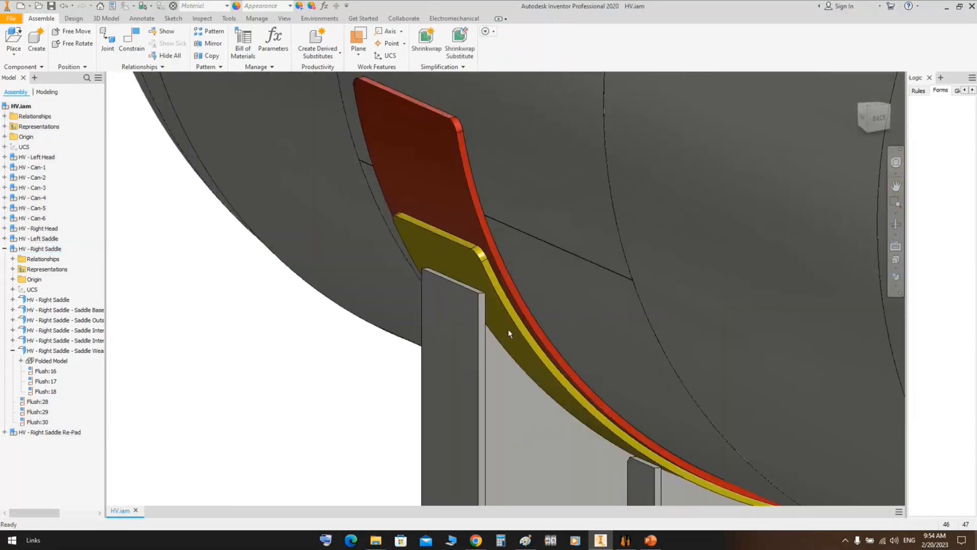
mouse_move(508, 329)
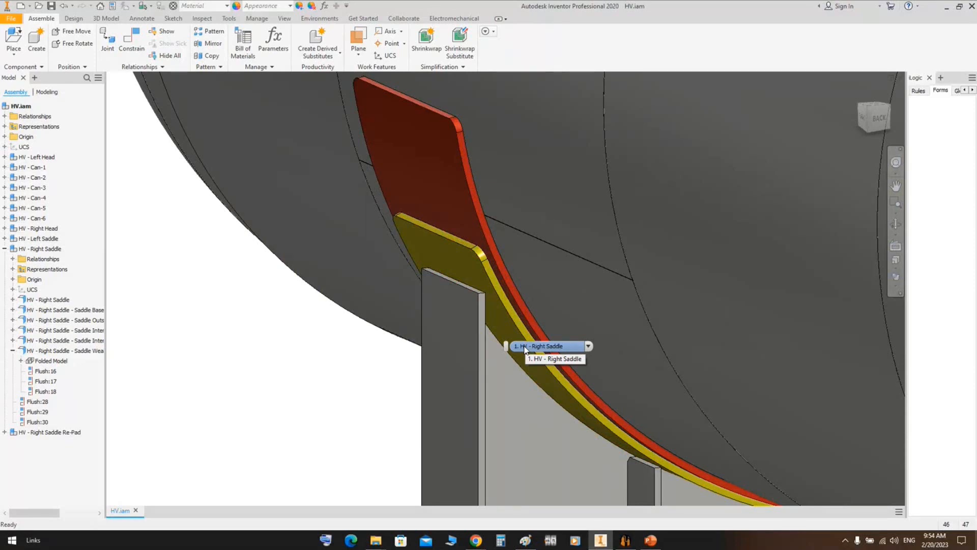
left_click(525, 347)
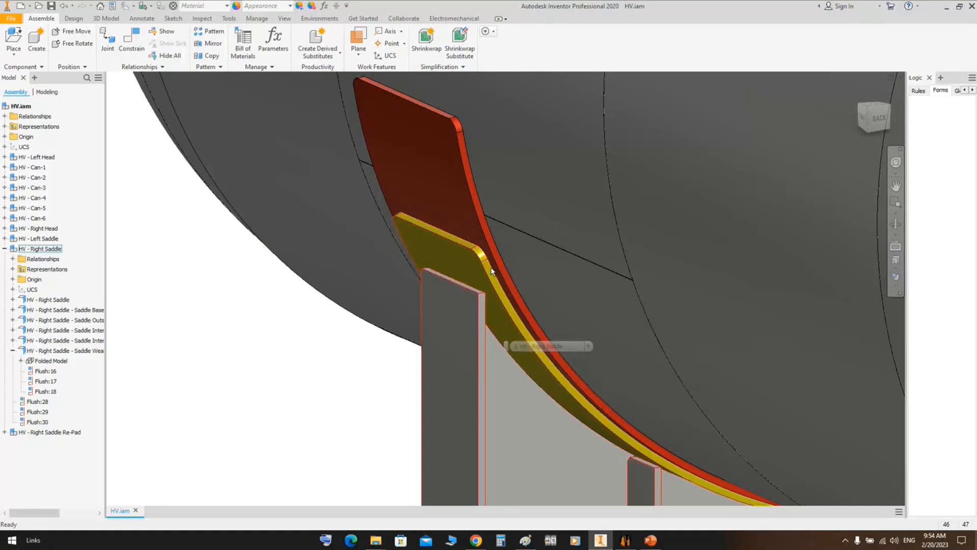
left_click(896, 225)
scroll(554, 219, "down", 5)
left_click_drag(555, 218, 668, 310)
scroll(667, 310, "up", 4)
middle_click_drag(667, 310, 611, 188)
key("Escape")
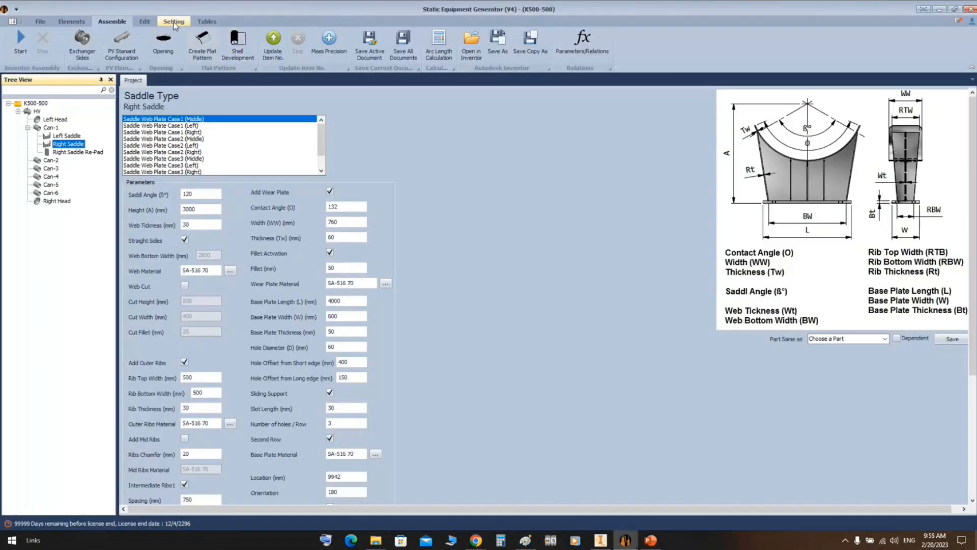
In Static Equipment Generator, open the bill of materials and fit the Technical Characteristics and Description columns to their contents.
left_click(174, 22)
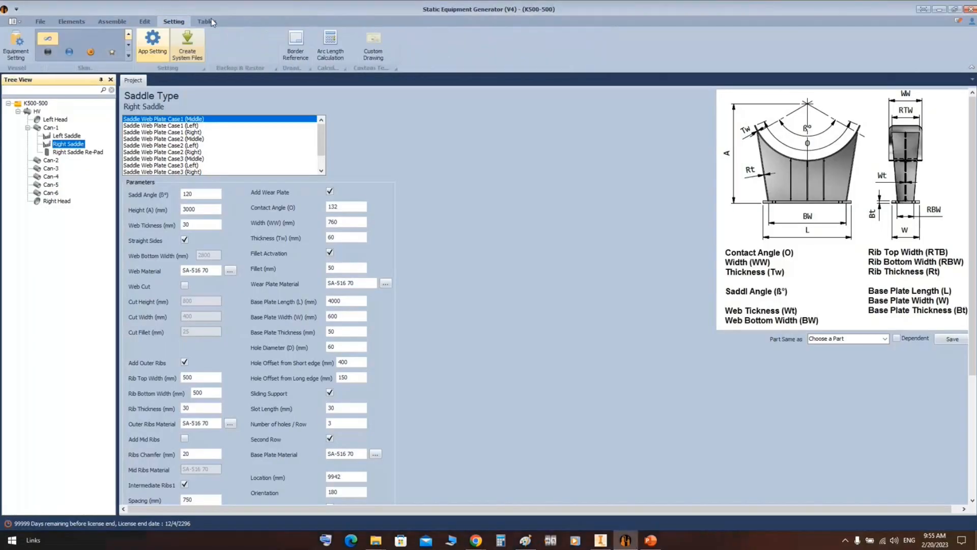
left_click(212, 19)
left_click(15, 45)
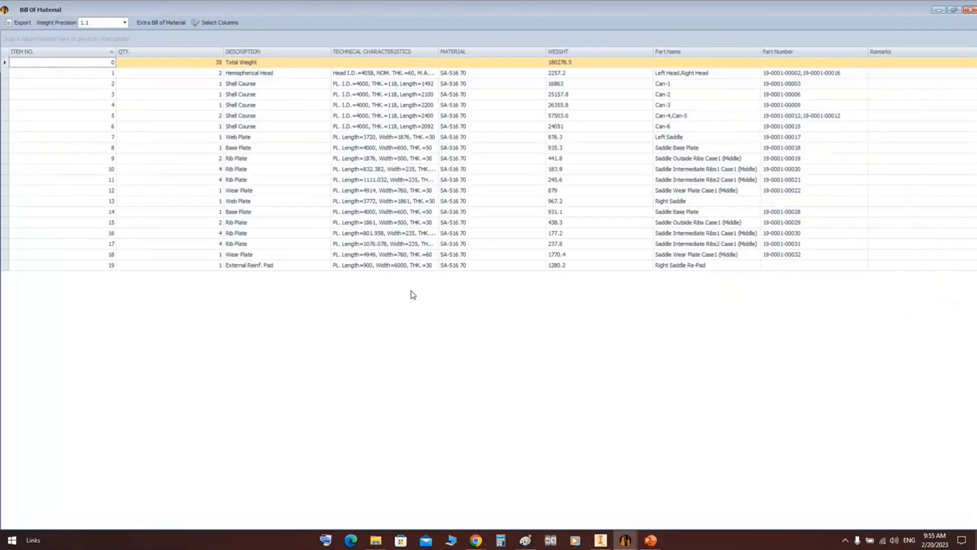
double_click(438, 50)
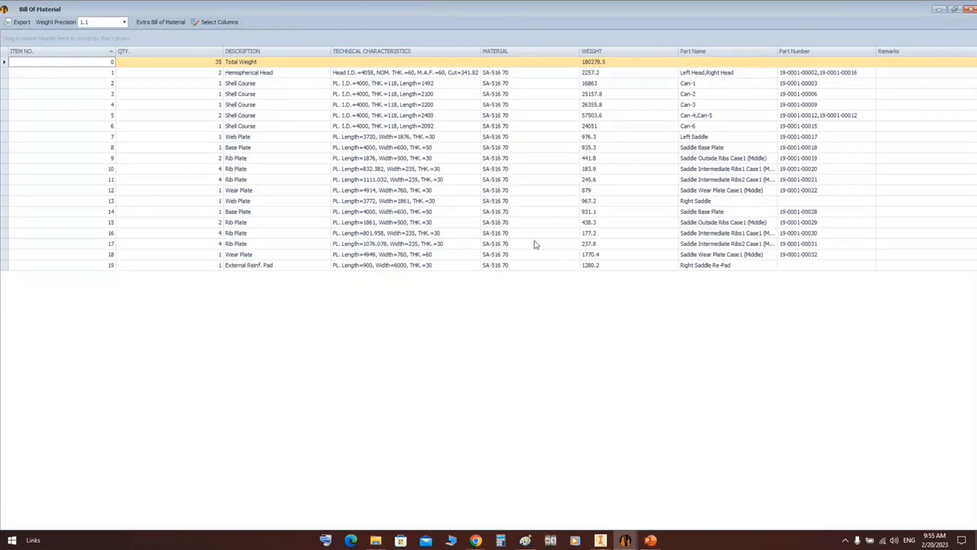
double_click(328, 51)
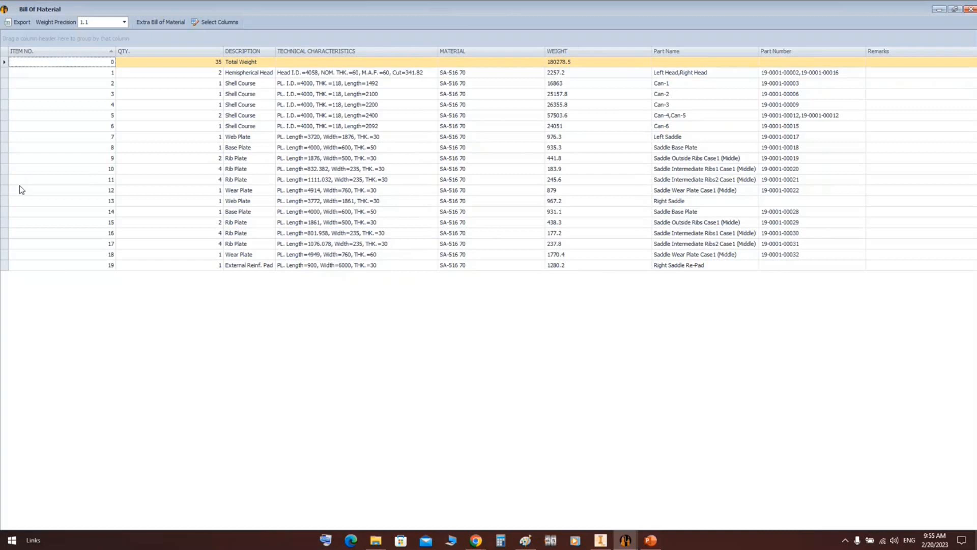
Compare the two wear plate rows, change item 18's thickness to THK.=30, and close the bill of materials.
left_click(6, 191)
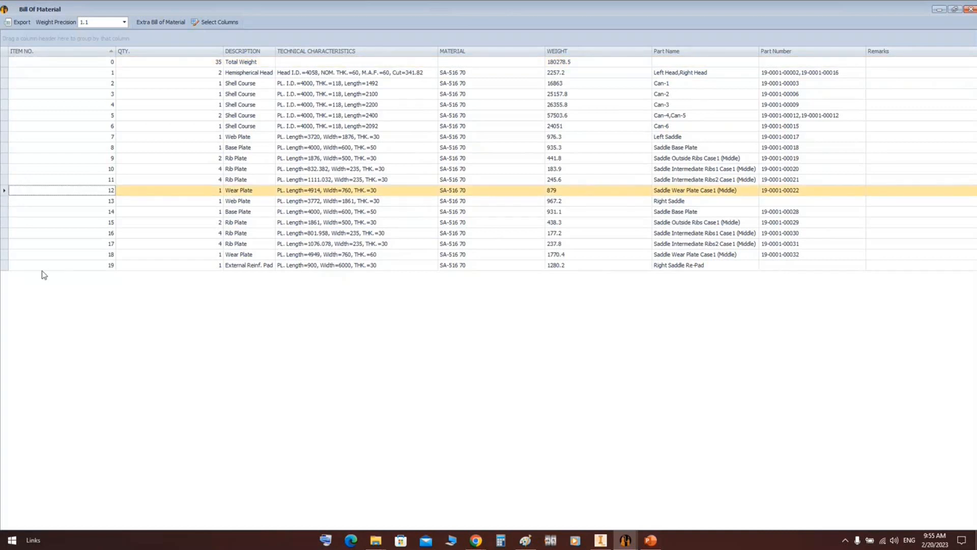
left_click(5, 258)
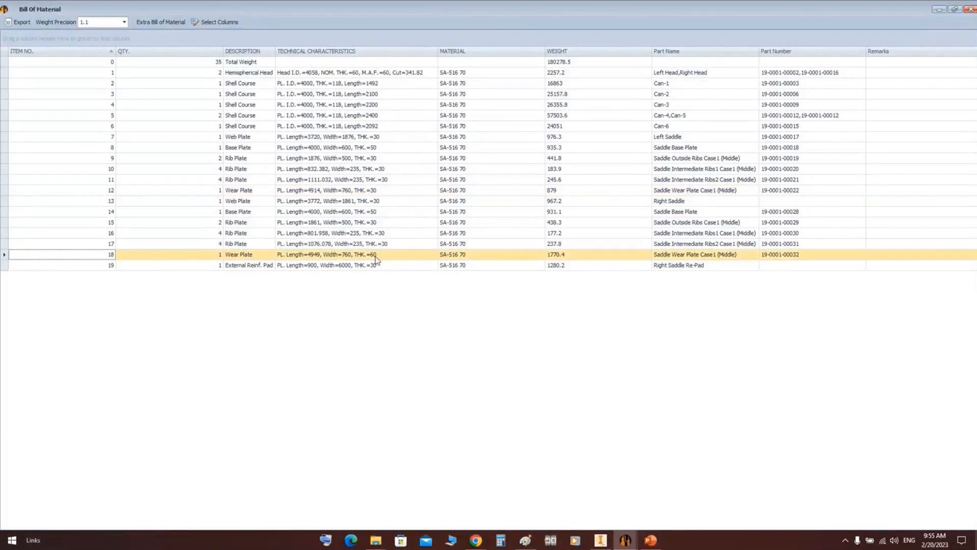
left_click_drag(355, 255, 382, 256)
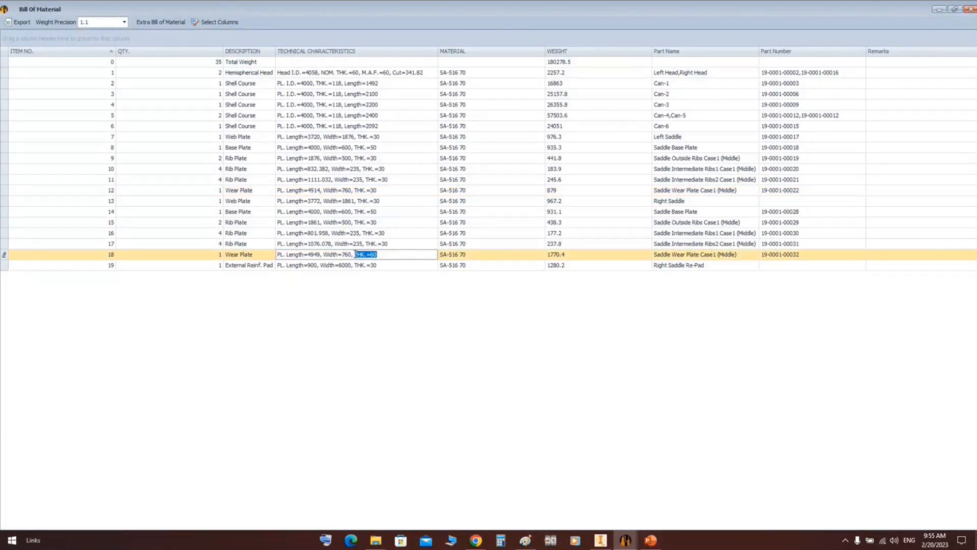
left_click(377, 254)
key("BackSpace")
key("BackSpace")
type("30")
left_click(971, 9)
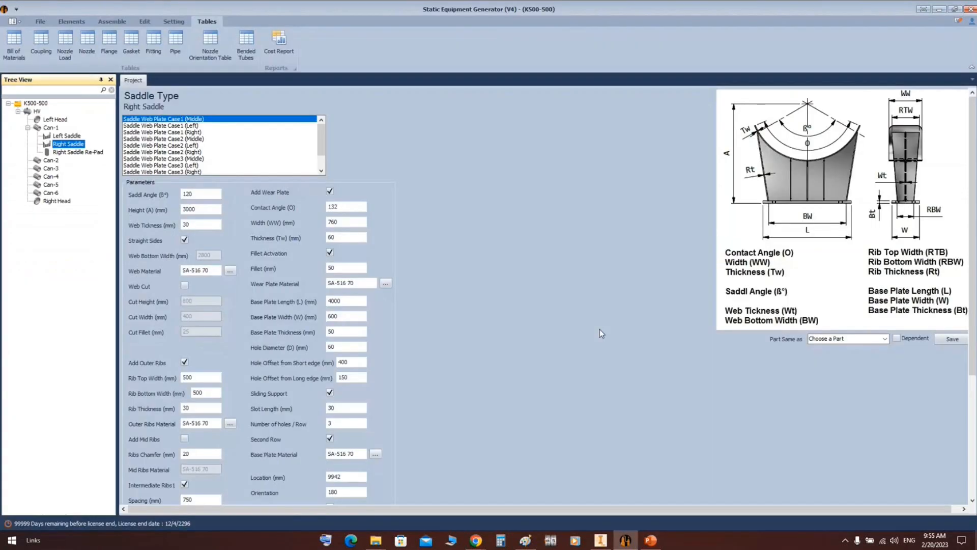
Return to the HV assembly in Inventor and examine the whole vessel with both saddles in the left view.
double_click(345, 236)
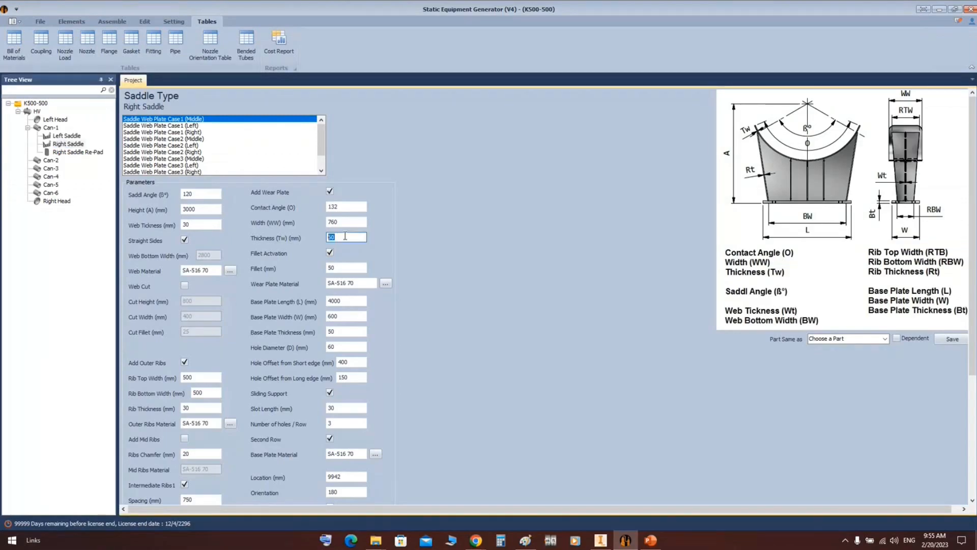
left_click(601, 540)
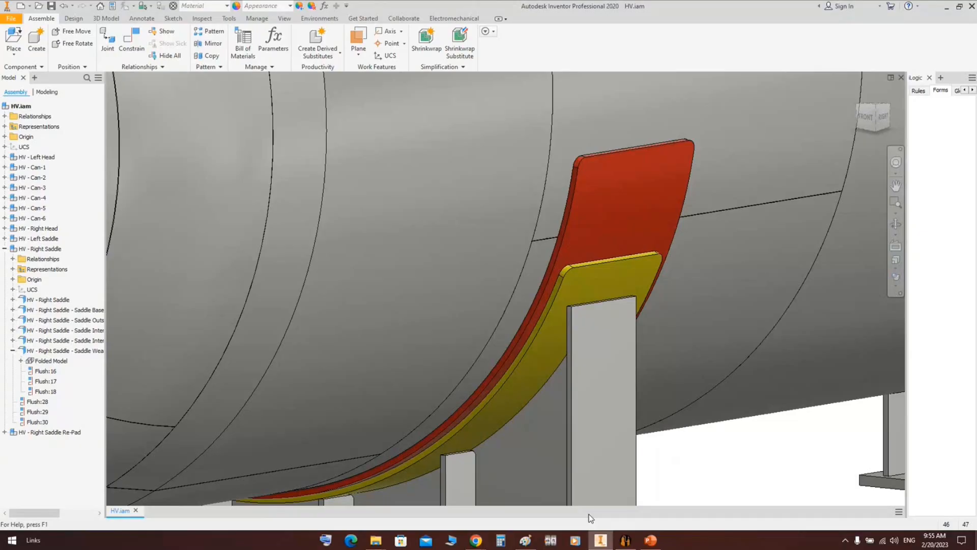
scroll(585, 255, "down", 5)
middle_click_drag(523, 297, 577, 385, "shift")
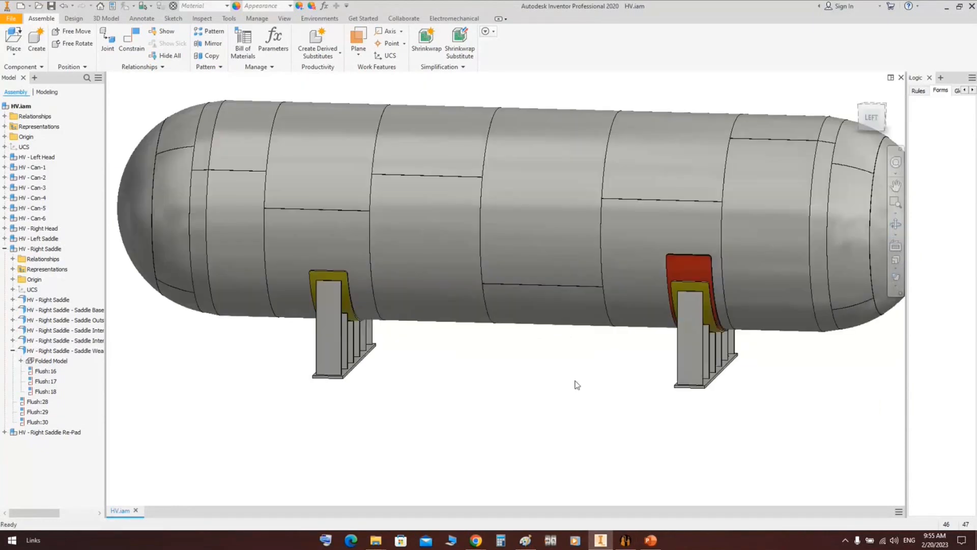
left_click(871, 122)
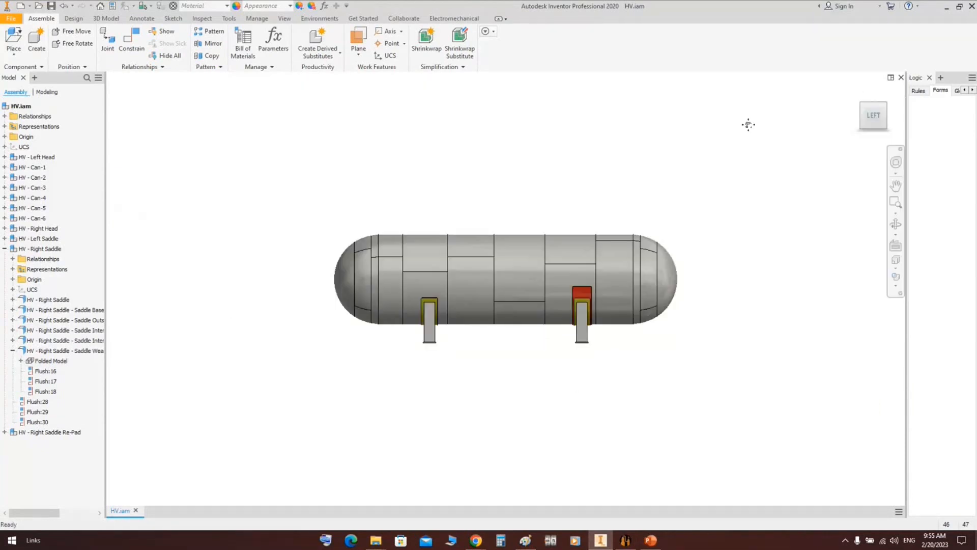
scroll(748, 124, "up", 5)
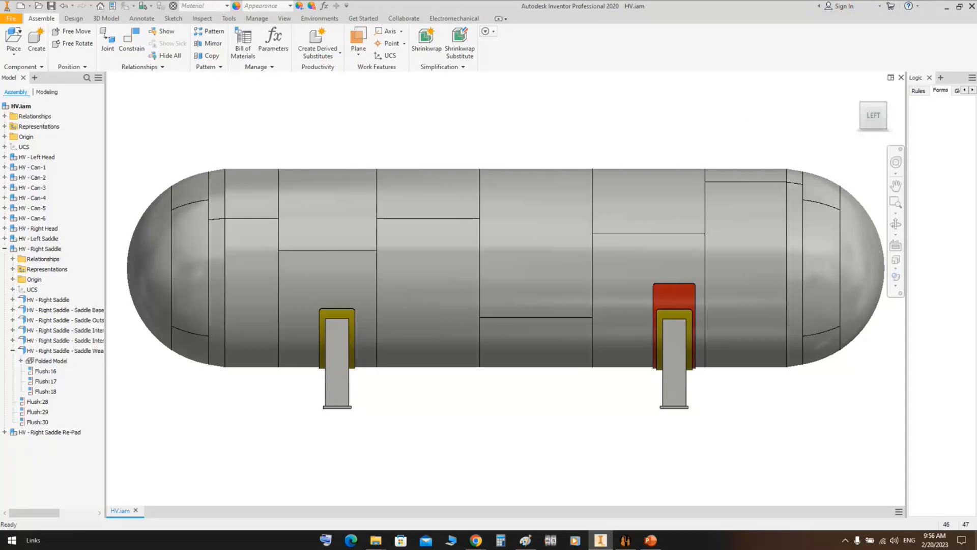
Switch to Chrome, open the SE CAD Solutions YouTube channel and browse its videos for the tilted vessel tutorial.
mouse_move(524, 547)
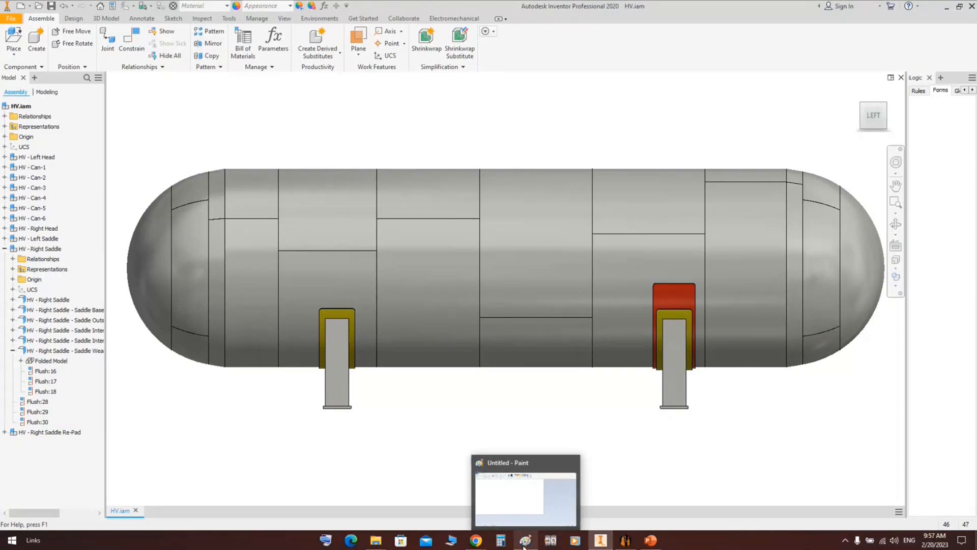
mouse_move(484, 542)
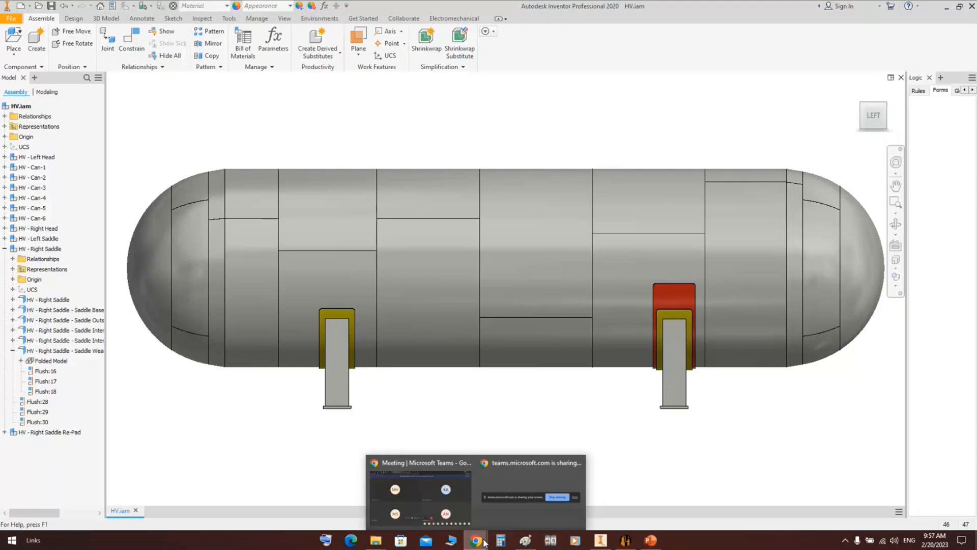
left_click(421, 502)
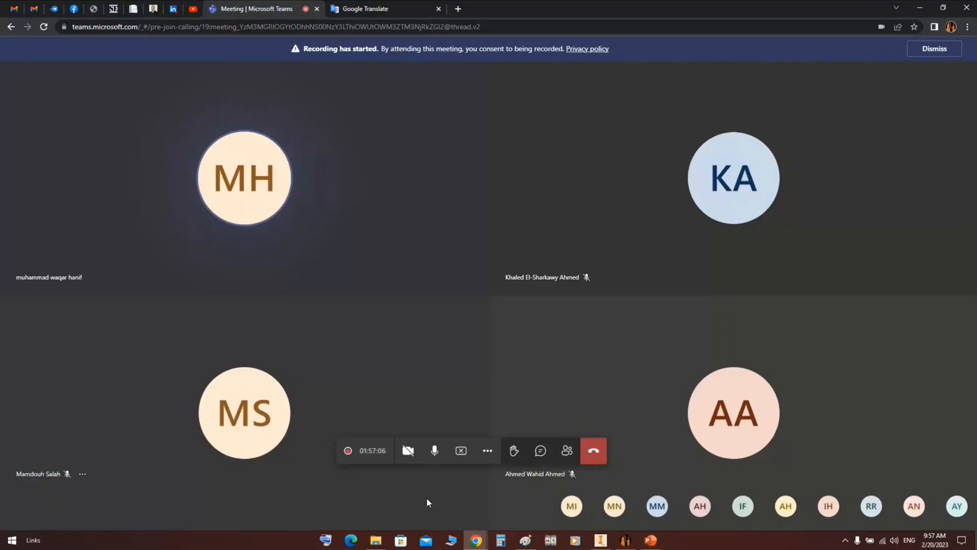
left_click(193, 9)
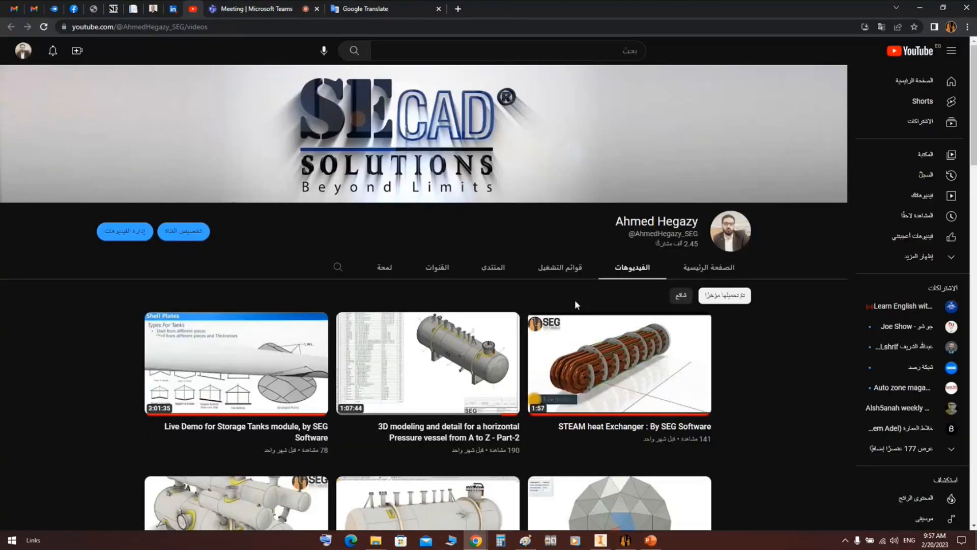
scroll(576, 301, "down", 7)
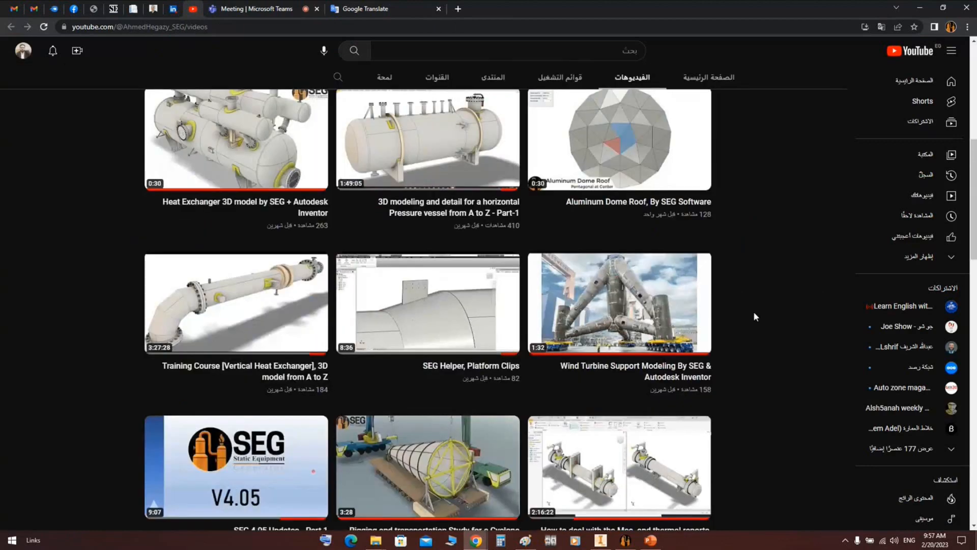
scroll(755, 314, "down", 10)
scroll(755, 316, "down", 8)
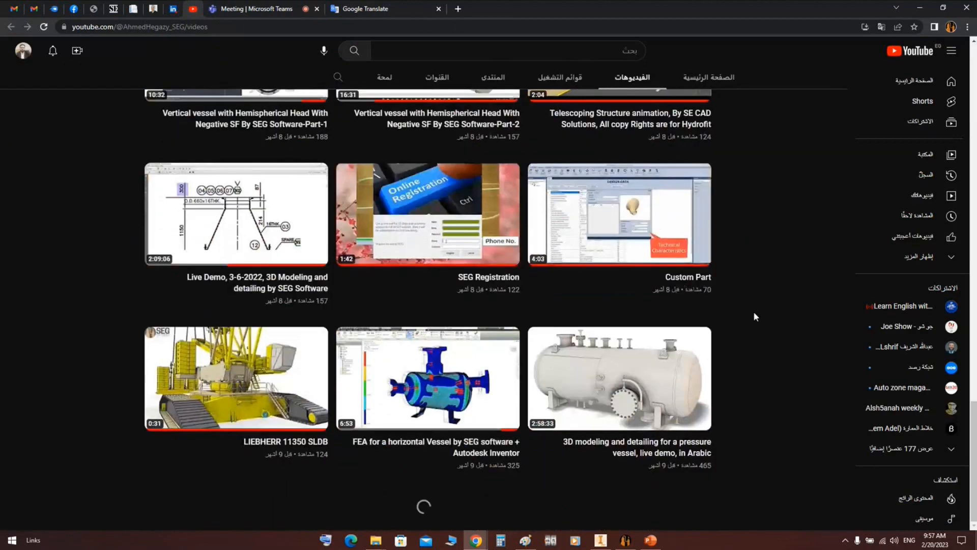
scroll(755, 316, "down", 3)
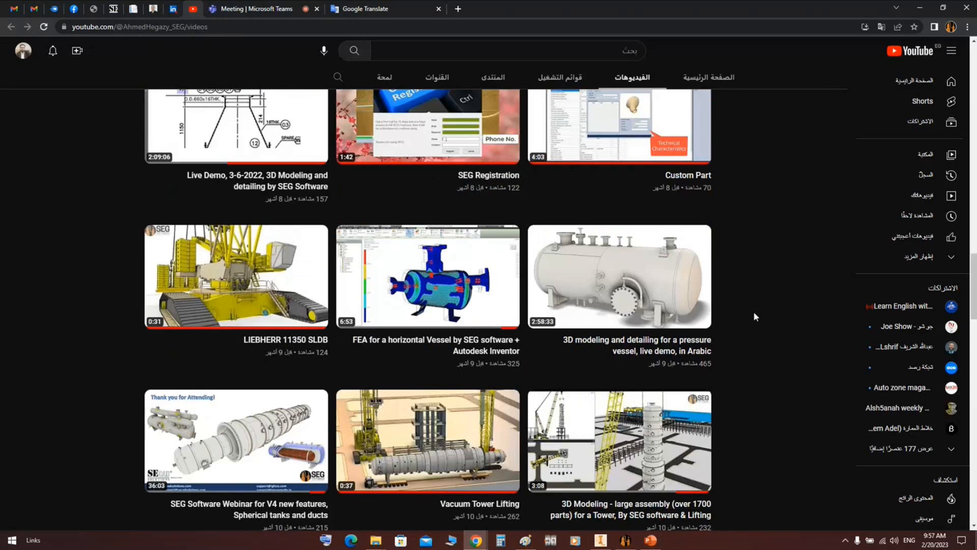
scroll(755, 316, "down", 10)
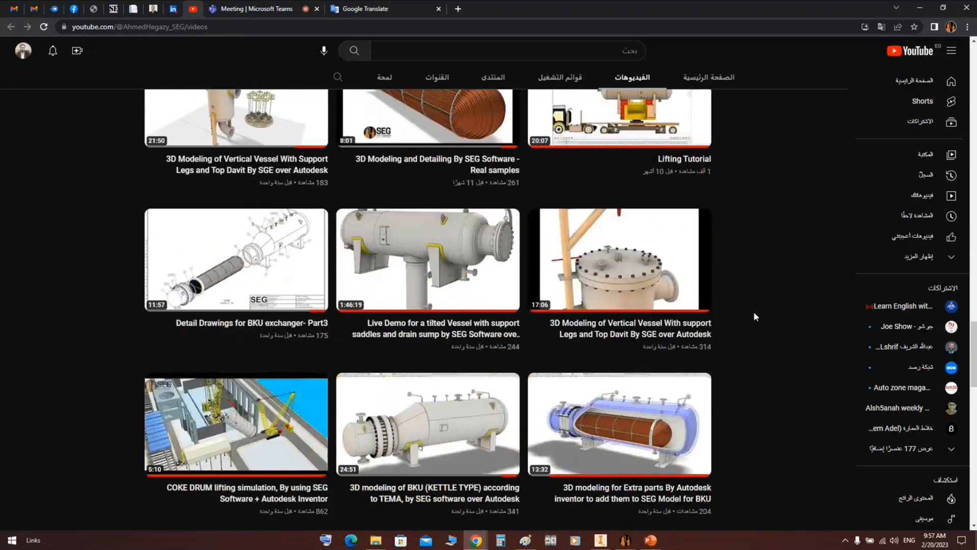
scroll(755, 317, "down", 8)
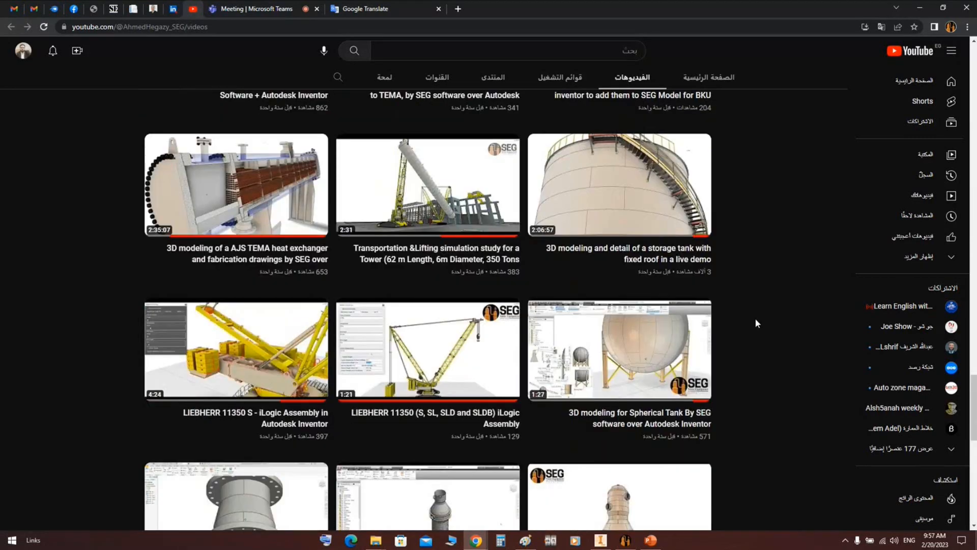
scroll(756, 322, "down", 8)
scroll(756, 323, "down", 9)
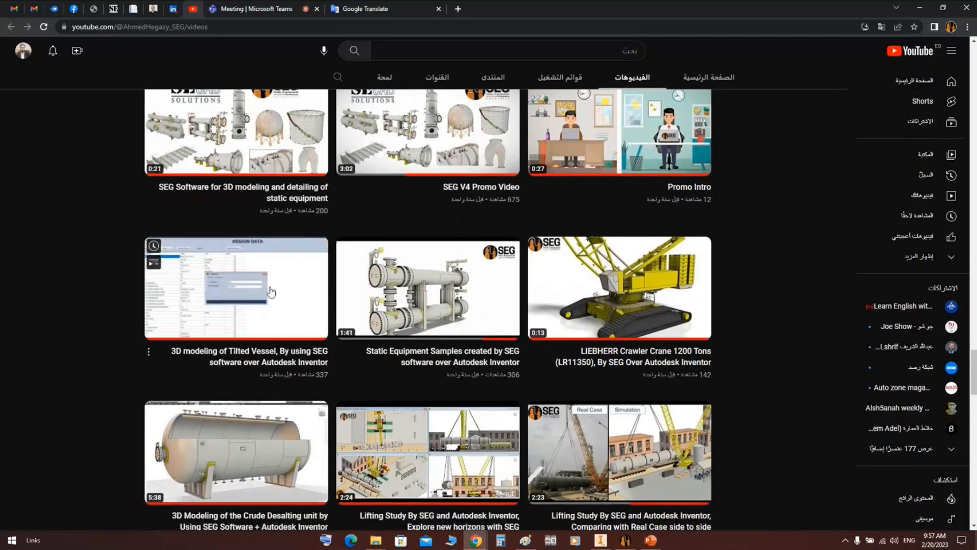
Open the video "3D modeling of Tilted Vessel, By using SEG software over Autodesk Inventor" in a new tab and mute it.
right_click(230, 298)
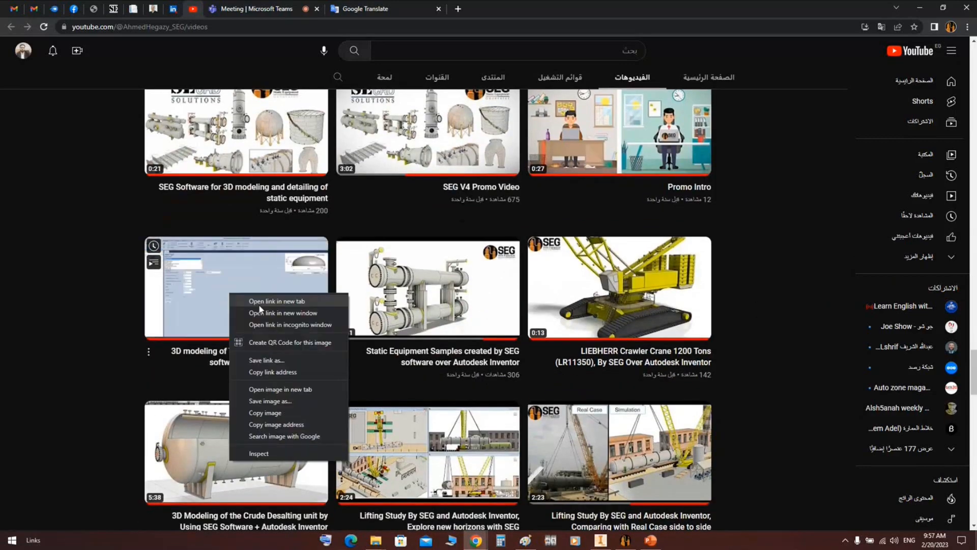
left_click(257, 306)
left_click(265, 9)
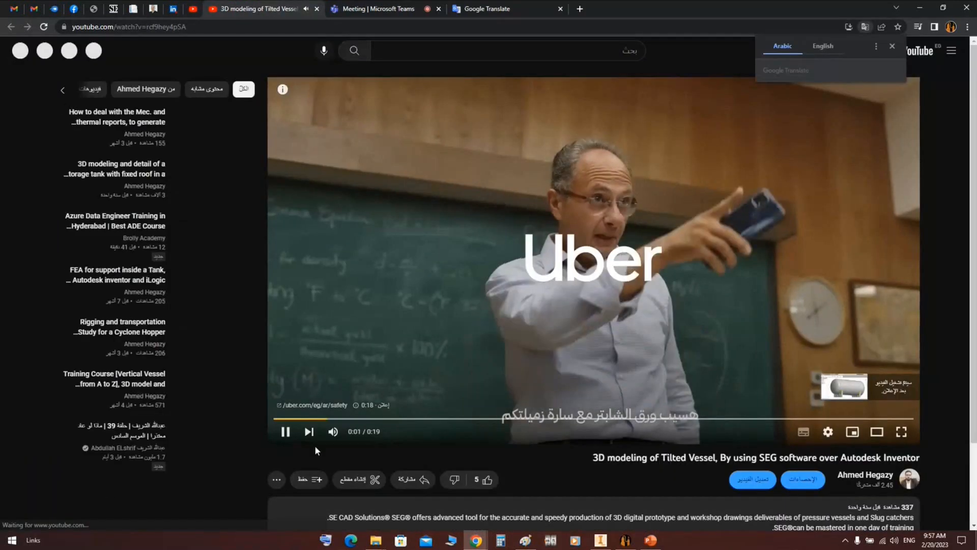
left_click(333, 432)
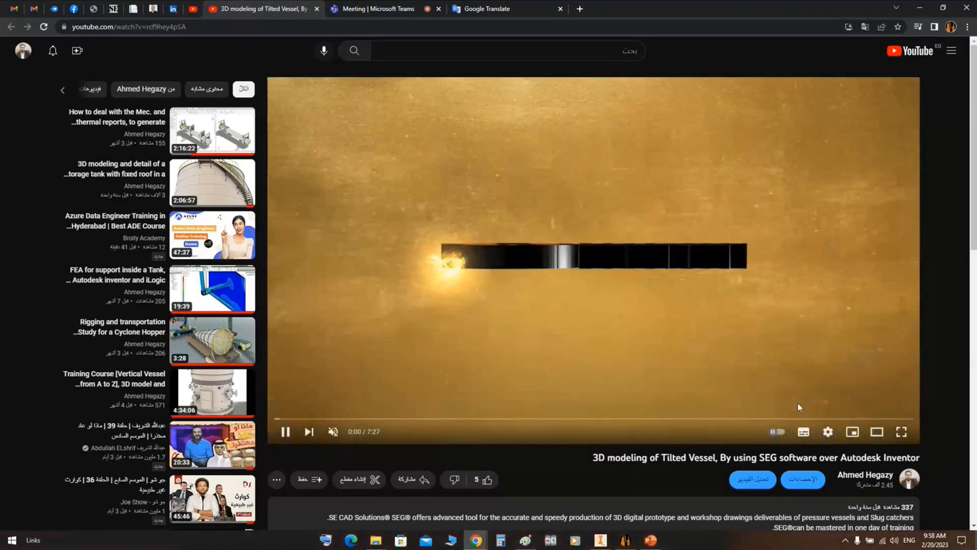
Pause the video at 0:46 on the Sloped position option in Equipment Setting and show it full screen.
left_click(332, 419)
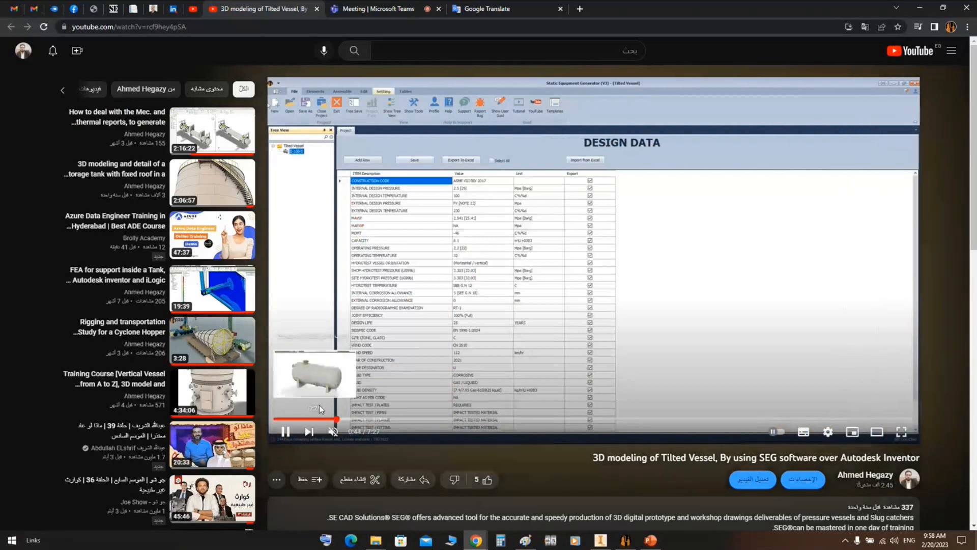
left_click(680, 267)
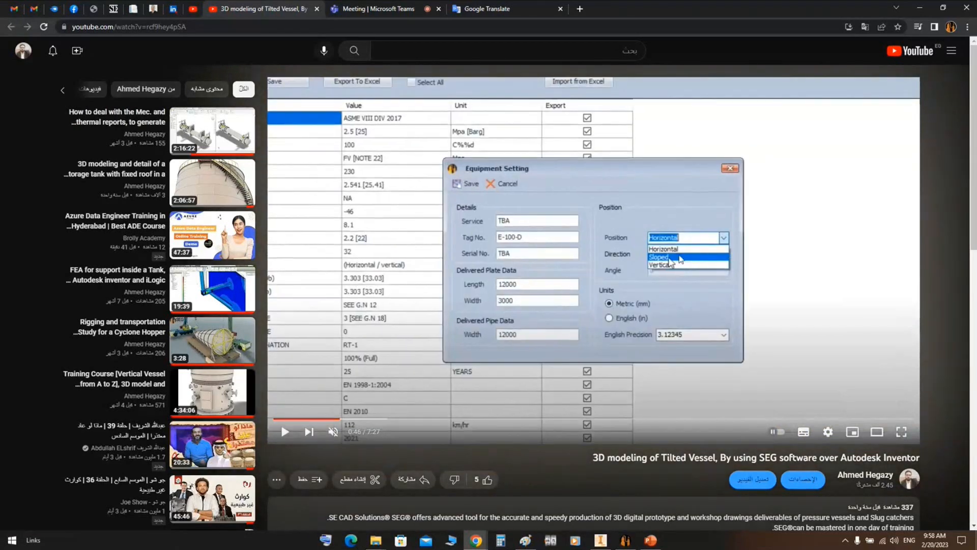
left_click(901, 433)
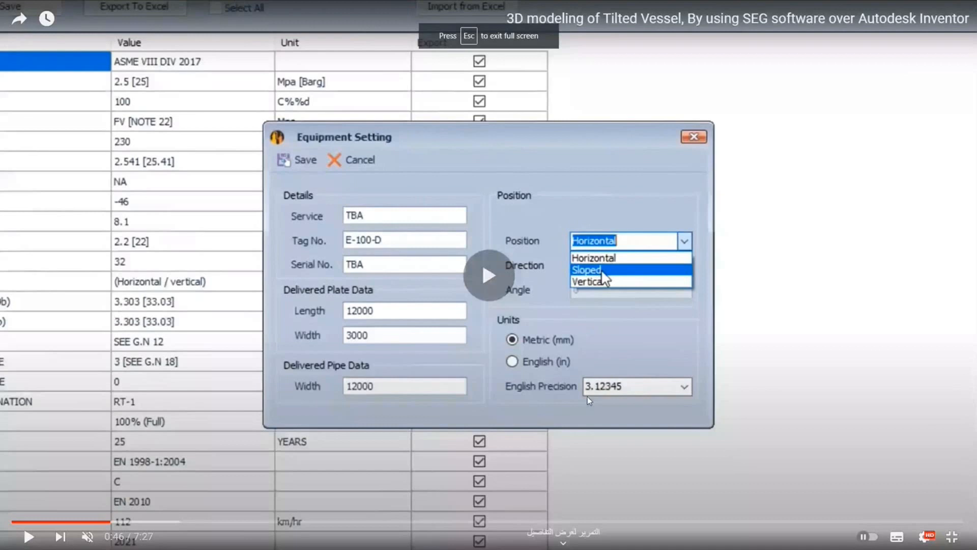
Skip the video ahead to the Tilted Saddle Type parameters and pause it at 2:00.
left_click(589, 401)
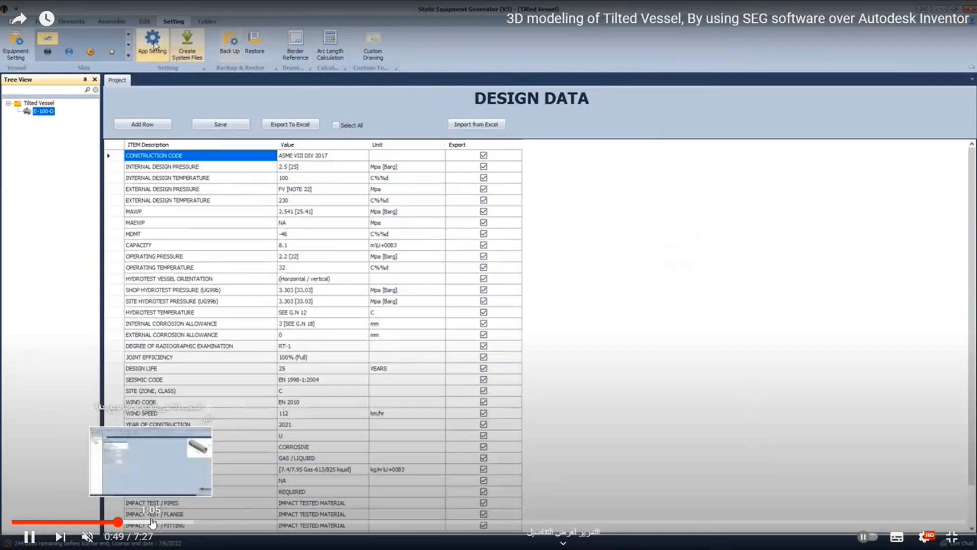
left_click(153, 523)
left_click(191, 523)
left_click(307, 524)
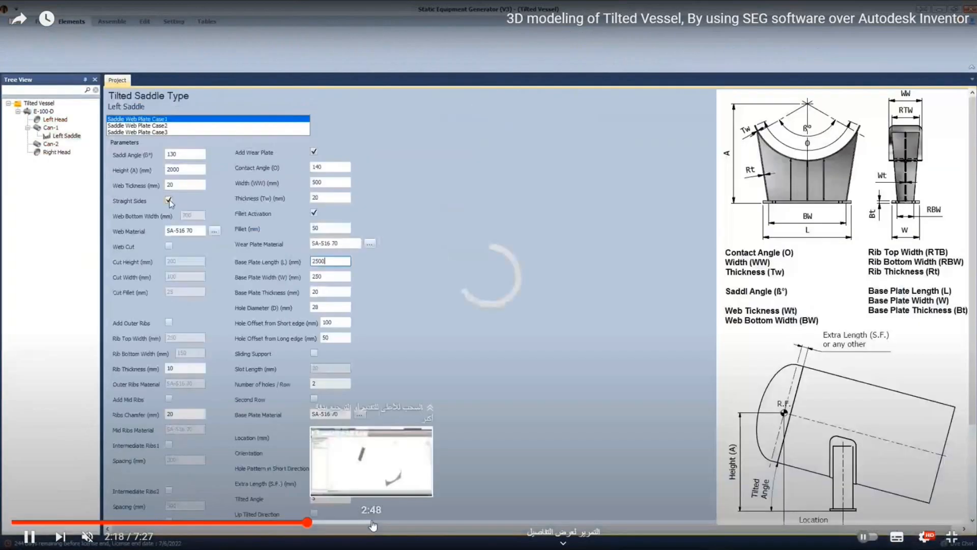
left_click(266, 523)
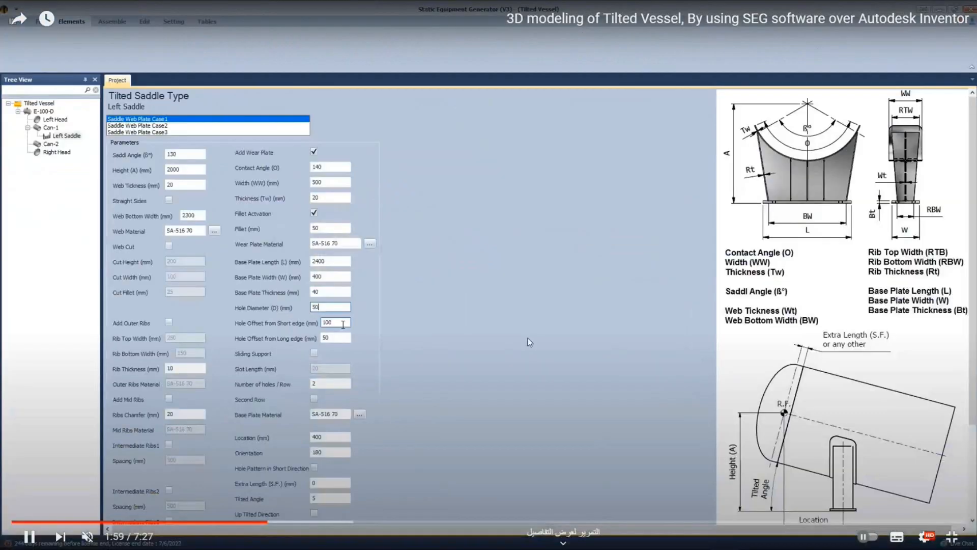
key("space")
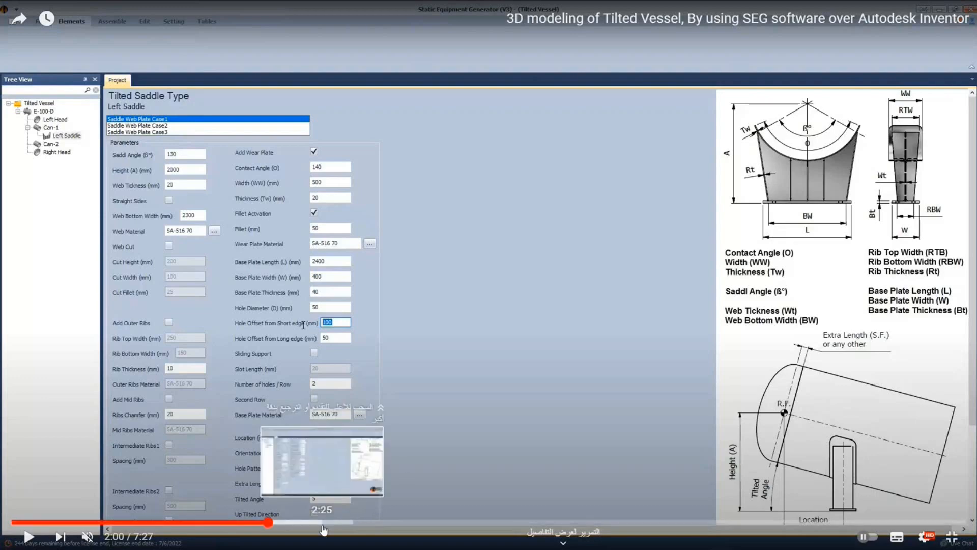
Examine the video's tilted vessel assembly, nozzle location dimensions and Tilted Nozzle calculation, ending at 6:08.
left_click_drag(323, 531, 402, 528)
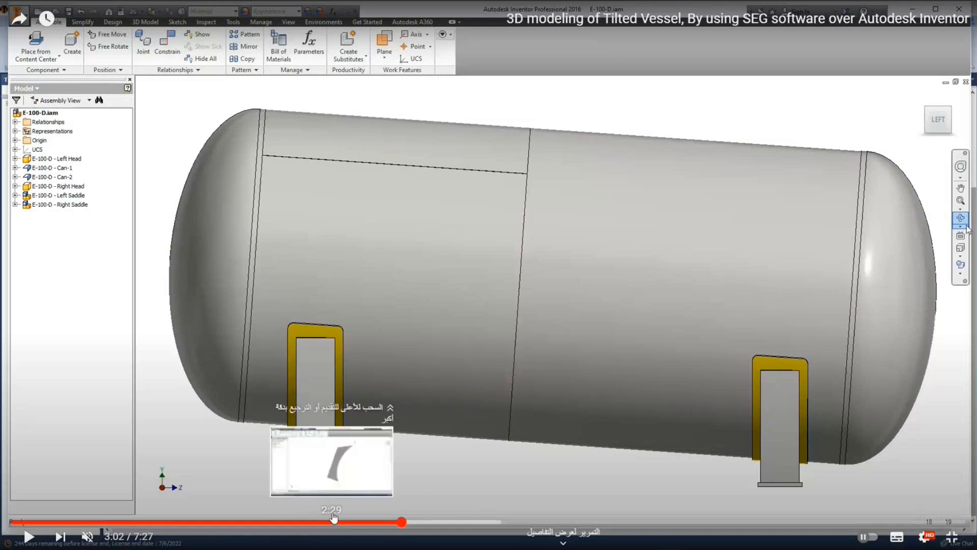
left_click(462, 522)
left_click_drag(461, 522, 573, 525)
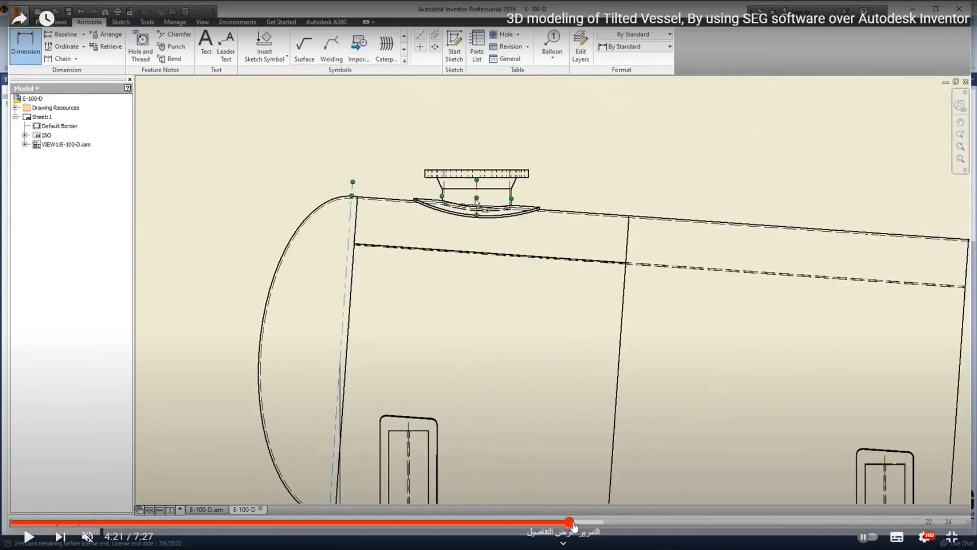
left_click(583, 524)
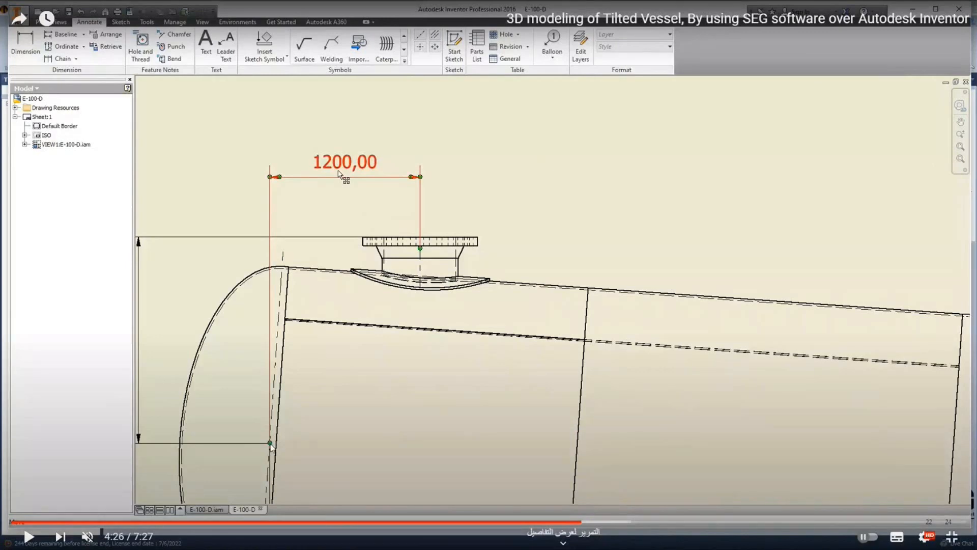
left_click_drag(582, 521, 798, 525)
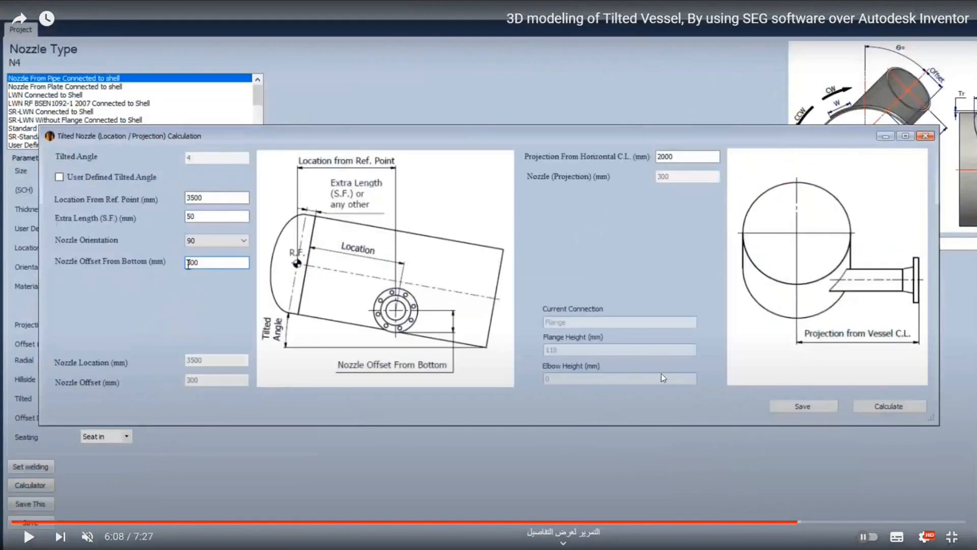
Leave full screen, close the tilted vessel video and return to the HV assembly in Inventor.
double_click(569, 296)
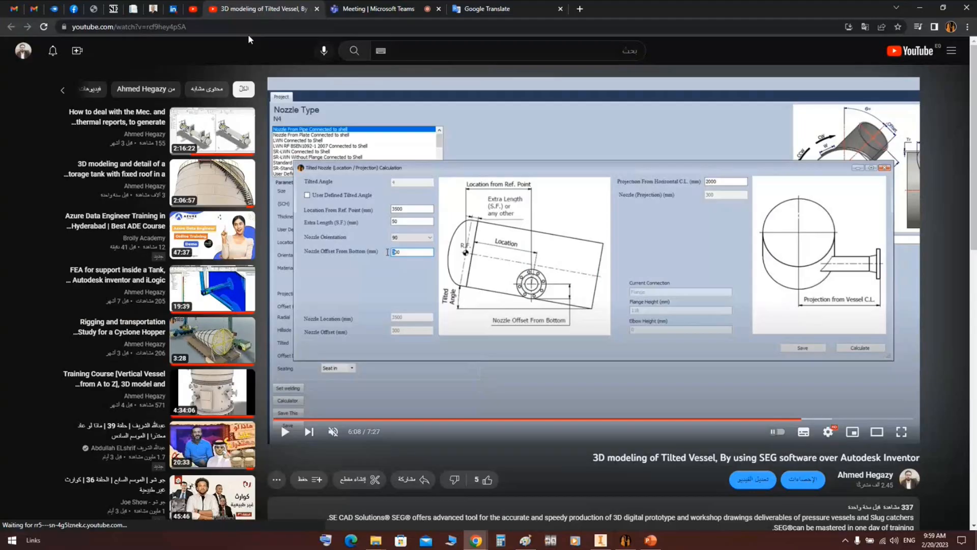
key("ctrl+w")
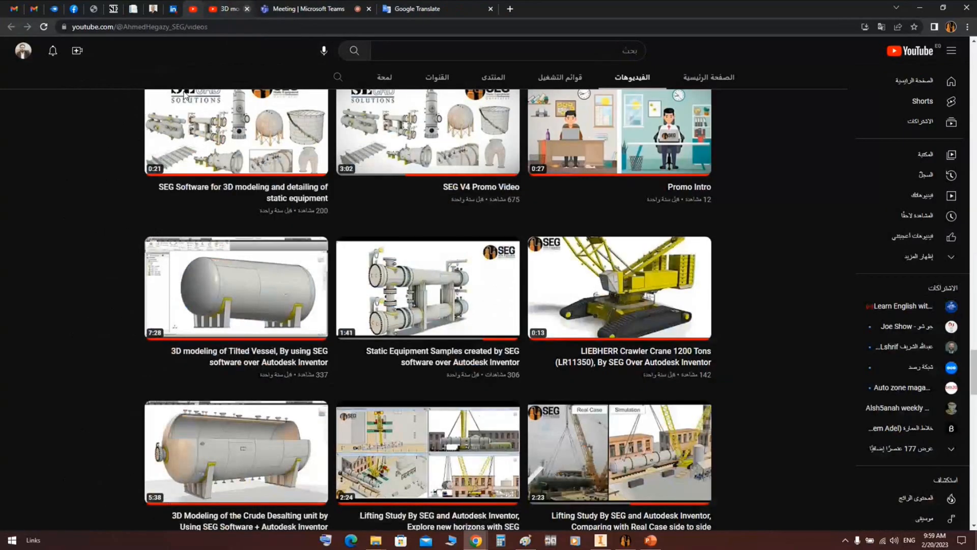
key("alt+Tab")
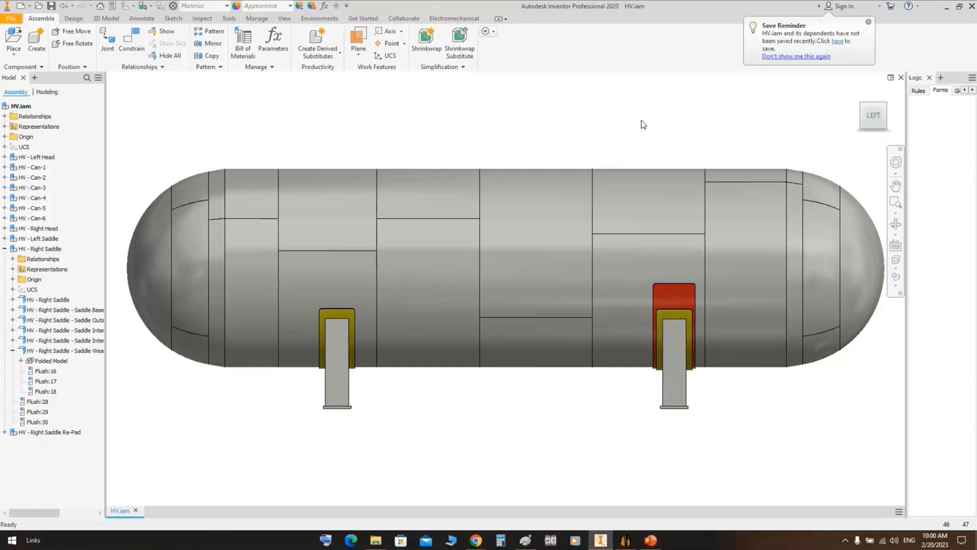
In Static Equipment Generator, select Can-1 and display the support elements available for it, including Tilted Saddle.
left_click(626, 541)
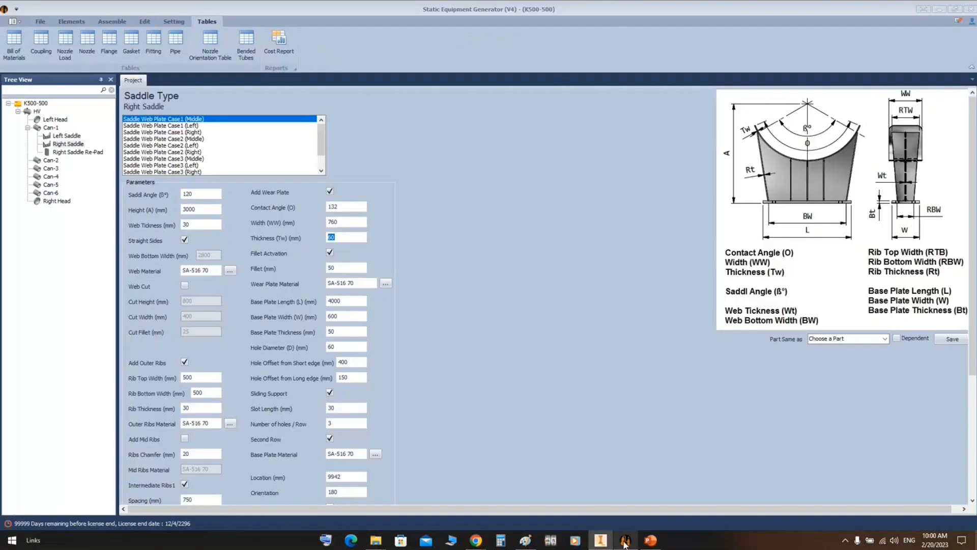
left_click(40, 129)
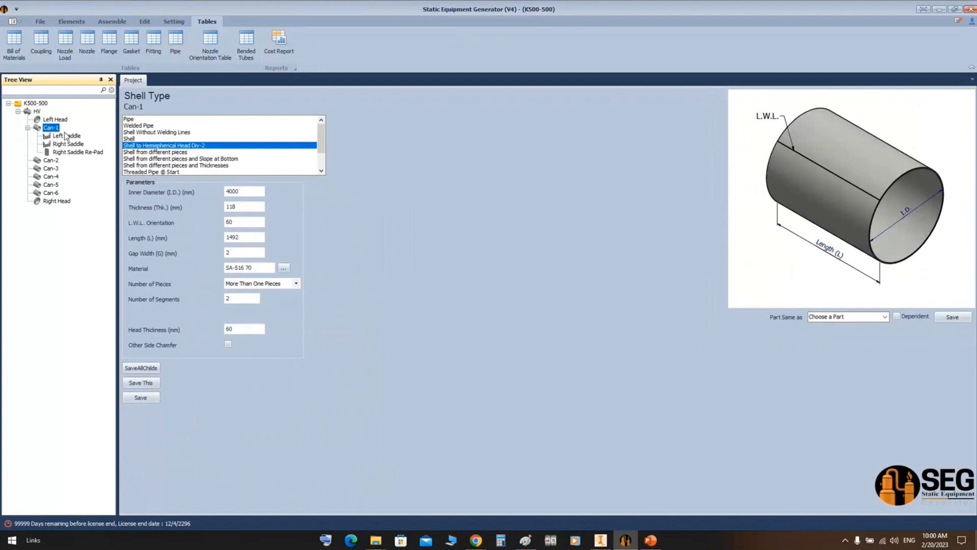
left_click(71, 21)
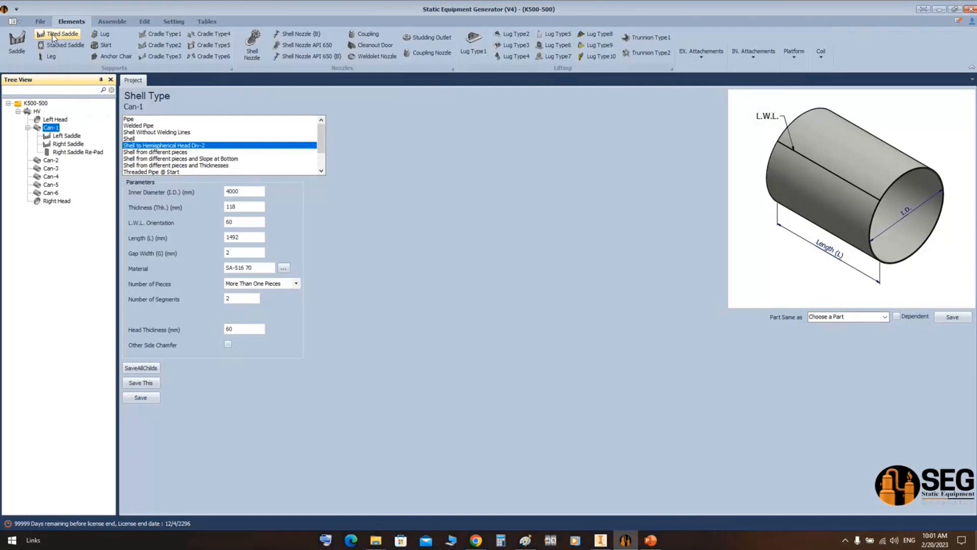
Try the Sloped position in the HV vessel's equipment settings to display its Angle option, and close the settings without saving.
left_click(36, 112)
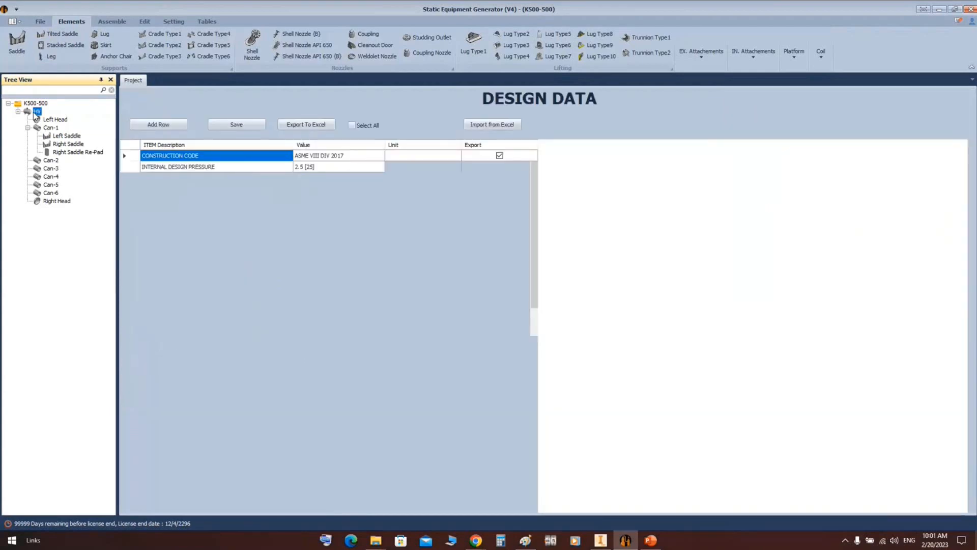
left_click(174, 21)
left_click(16, 50)
left_click(583, 248)
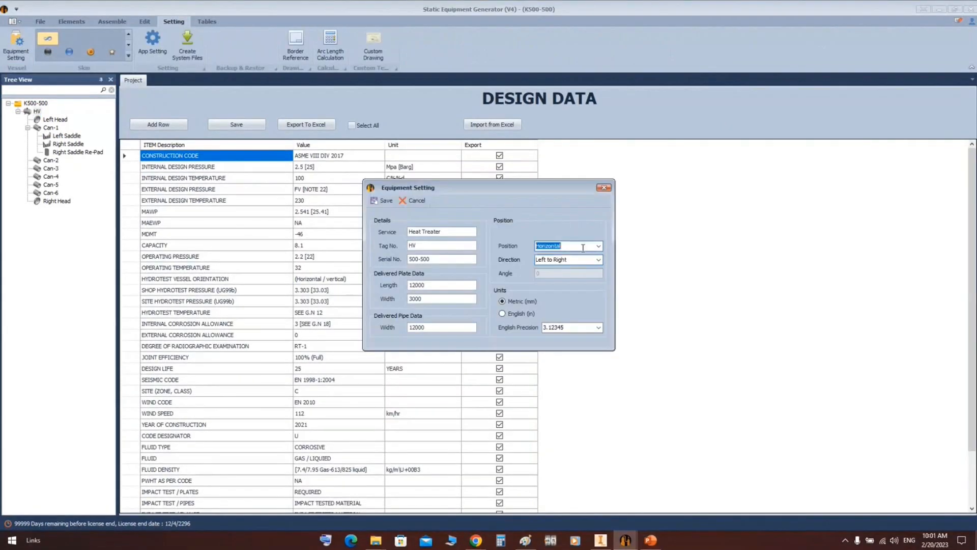
left_click(598, 246)
left_click(555, 263)
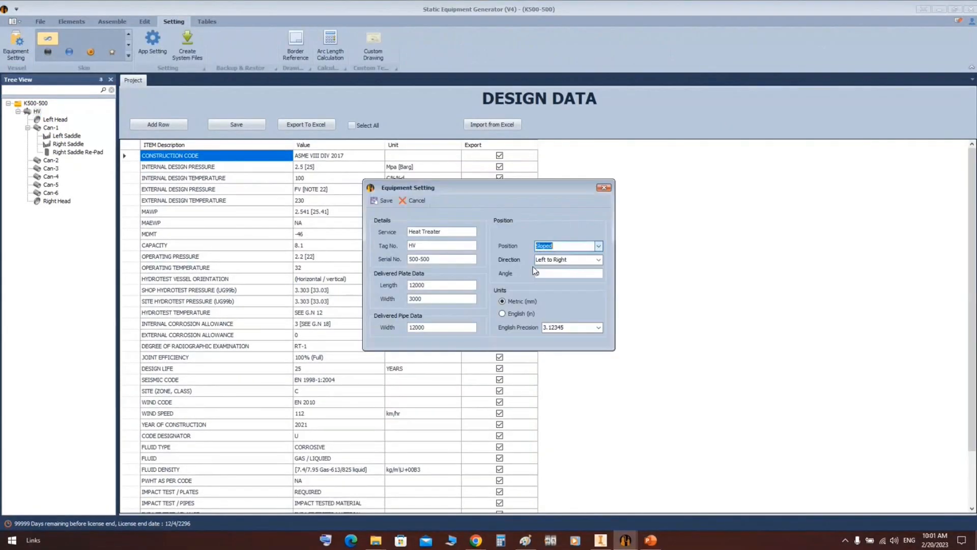
left_click(552, 274)
left_click(604, 187)
Browse the YouTube channel's static equipment videos in Chrome, check the HV assembly in Inventor and return to Static Equipment Generator.
left_click(476, 540)
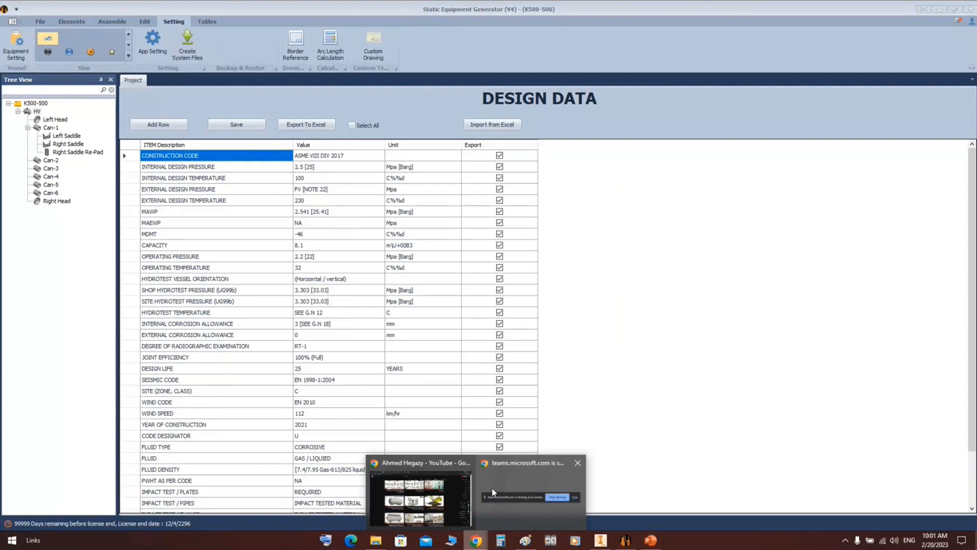
left_click(420, 496)
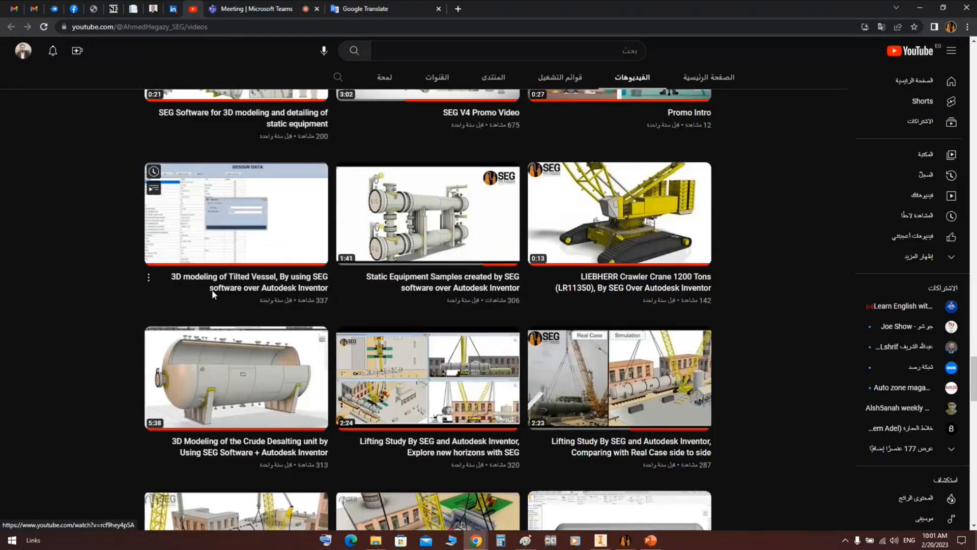
scroll(213, 295, "down", 1)
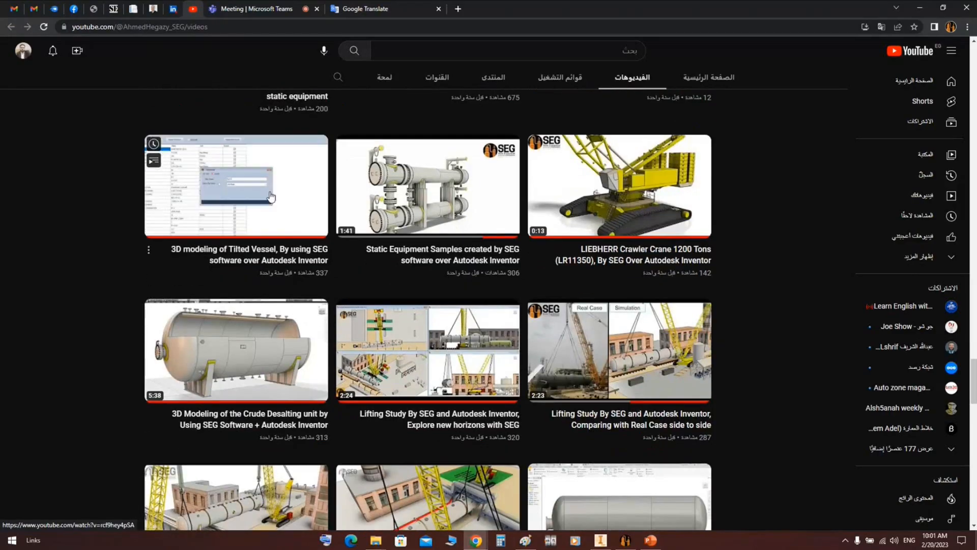
scroll(750, 362, "down", 3)
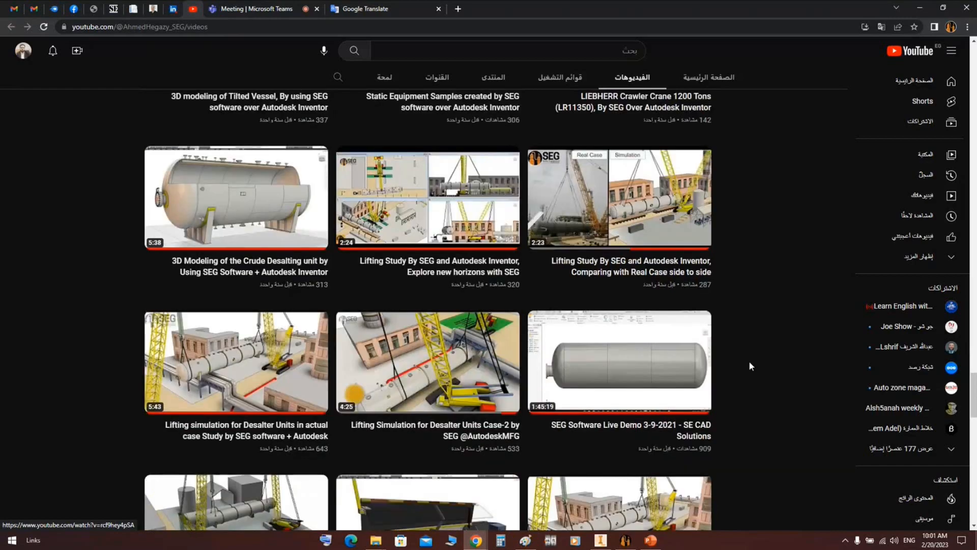
scroll(750, 364, "up", 14)
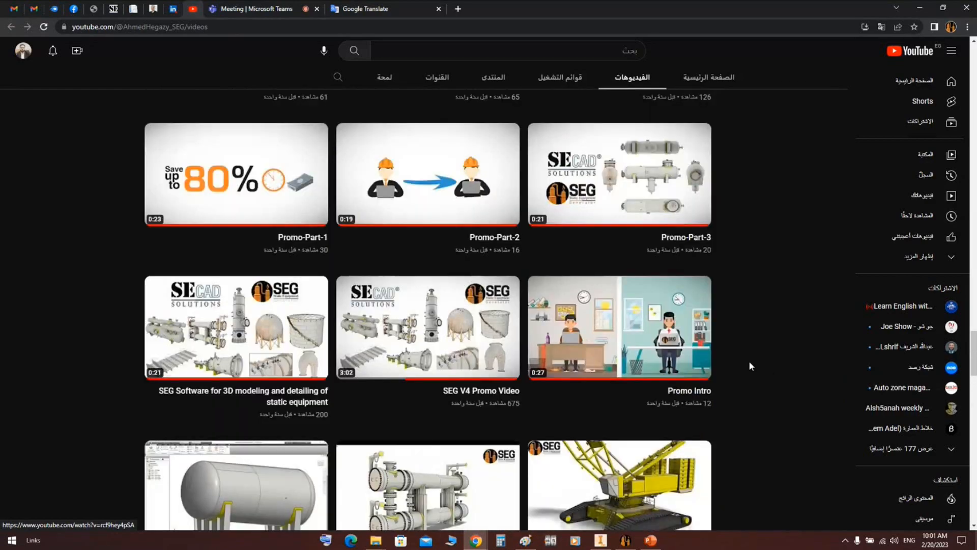
scroll(750, 362, "up", 20)
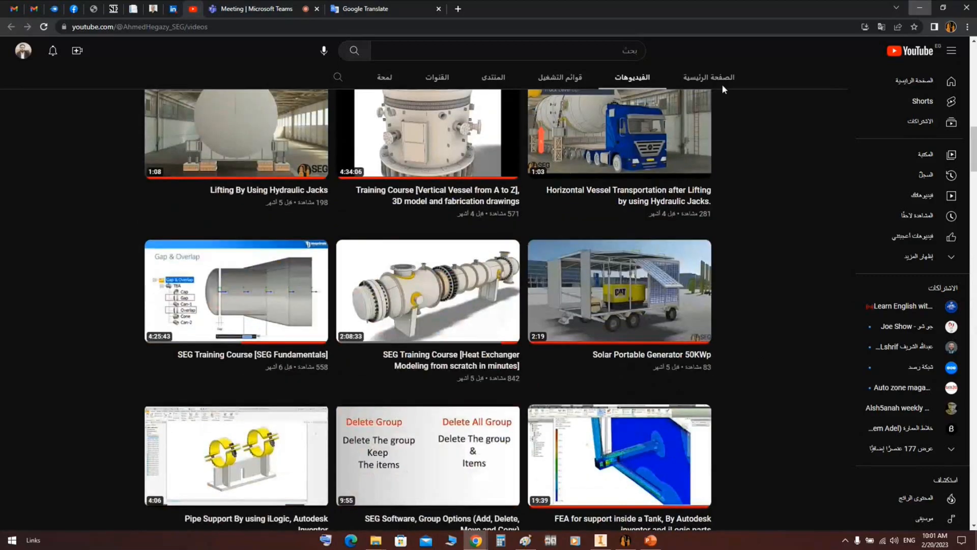
left_click(625, 540)
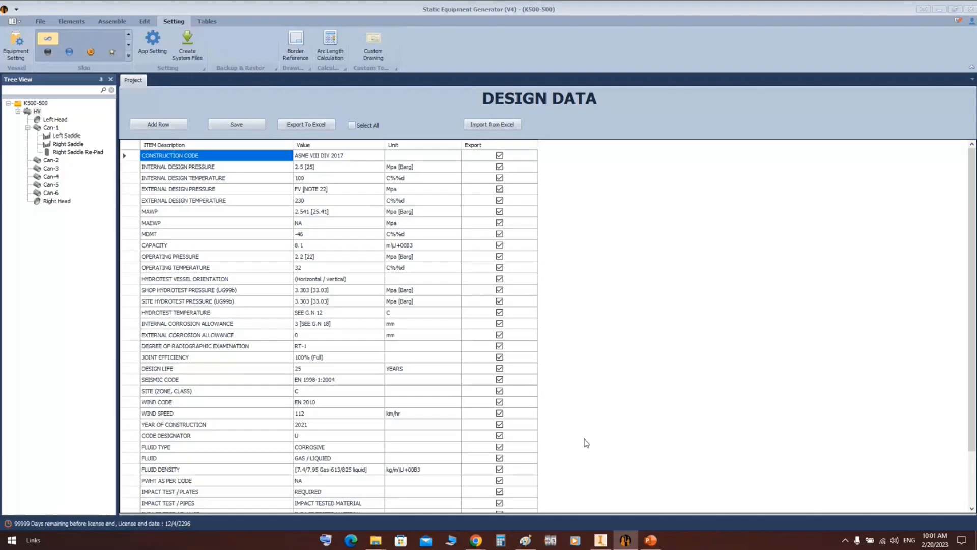
left_click(602, 540)
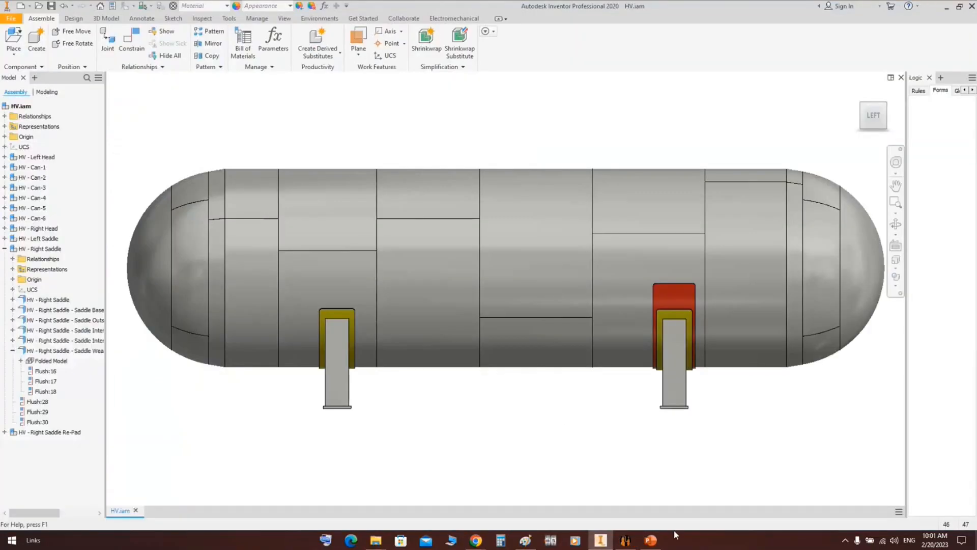
left_click(626, 541)
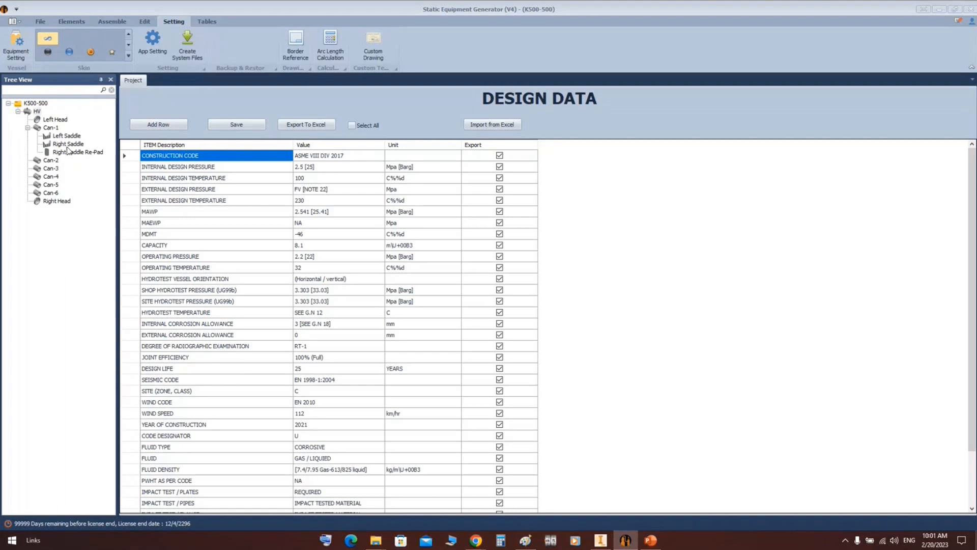
Compare the right saddle's wear plate thickness with its bill of materials entry, widening the Technical Characteristics column to fit.
left_click(67, 144)
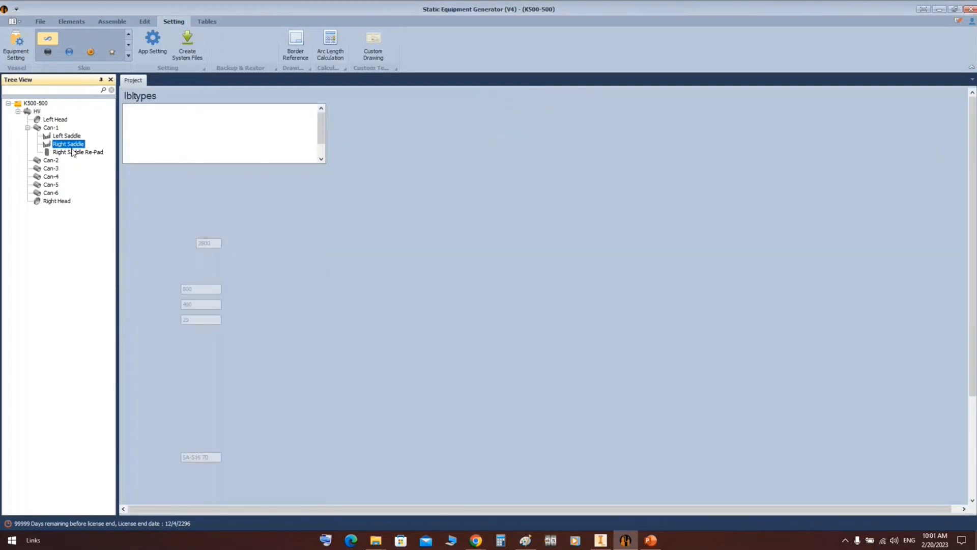
left_click(332, 239)
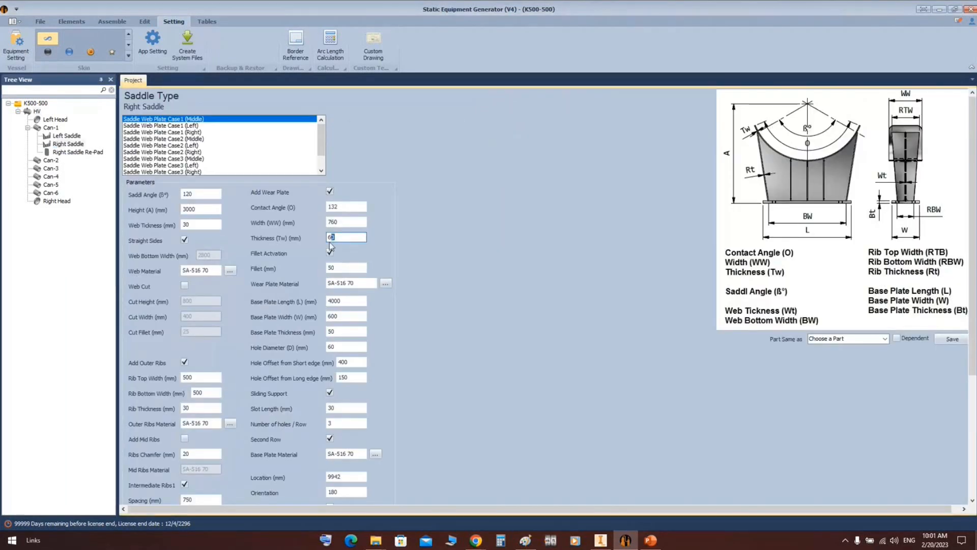
double_click(349, 239)
left_click(208, 22)
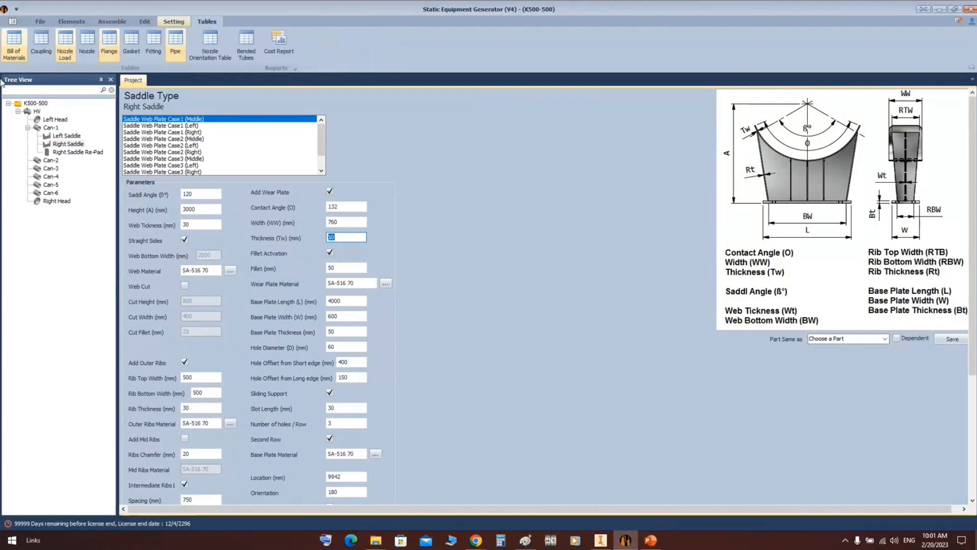
left_click(14, 46)
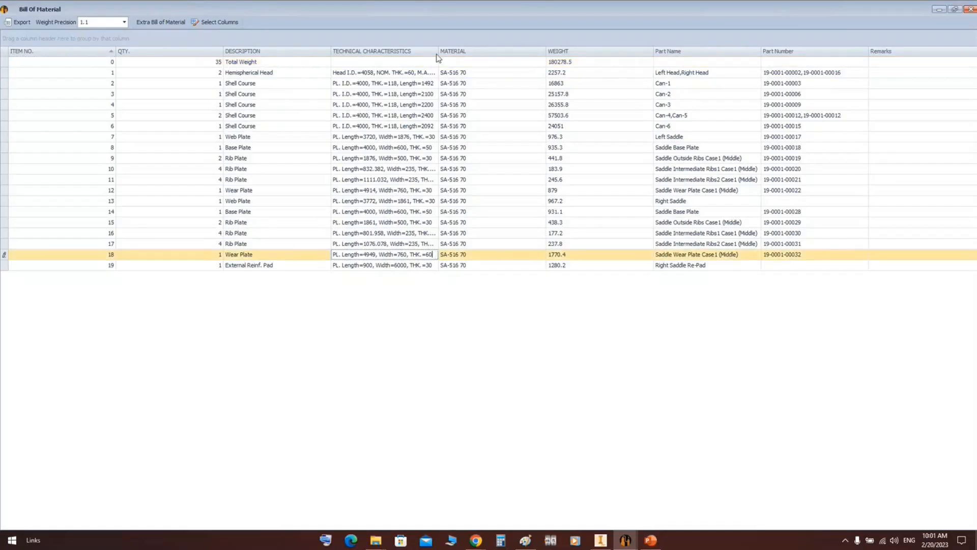
double_click(438, 51)
mouse_move(432, 253)
left_mouse_down()
mouse_move(411, 254)
mouse_move(442, 255)
mouse_move(428, 258)
left_mouse_up()
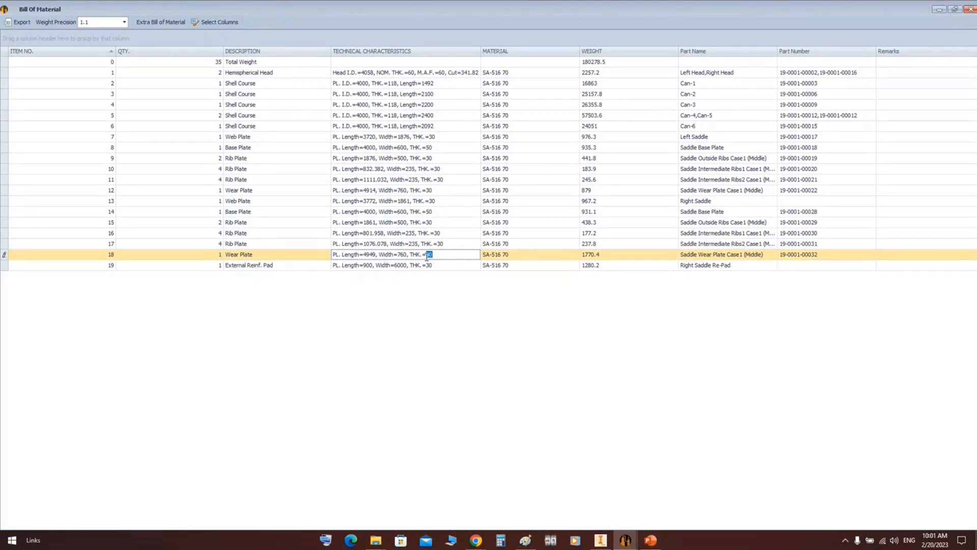
left_click(437, 264)
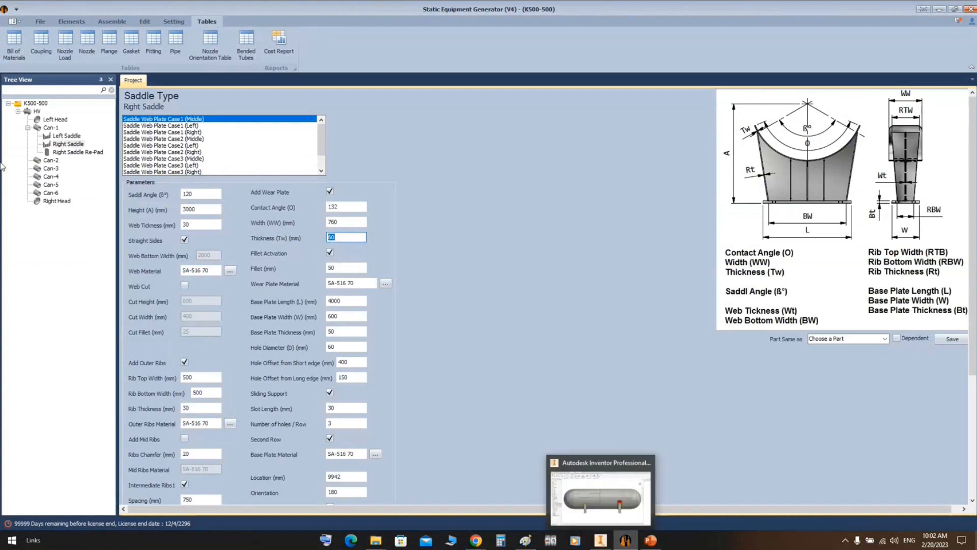
Show the Lifting Lugs & Trunnions slide full screen in PowerPoint, end the show and return to Static Equipment Generator.
left_click(49, 128)
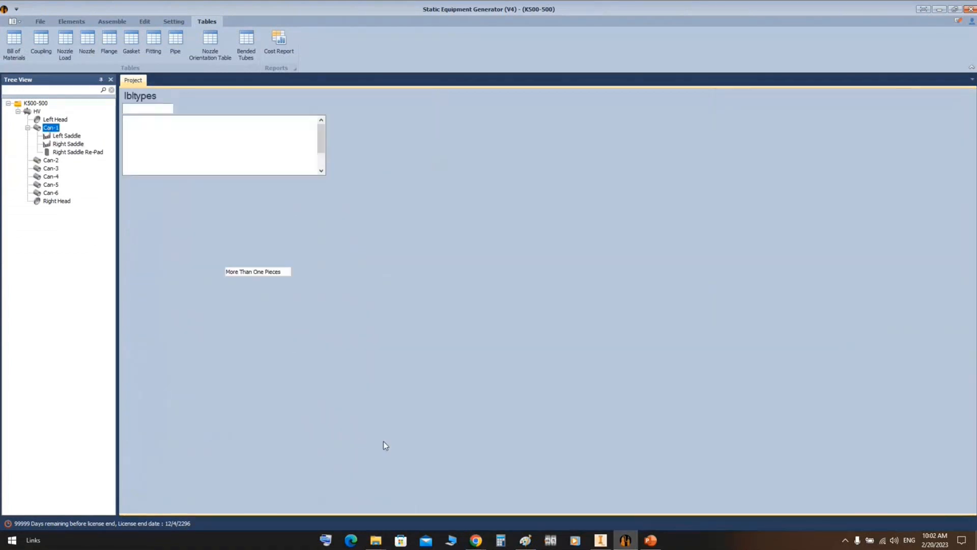
left_click(652, 544)
left_click(101, 486)
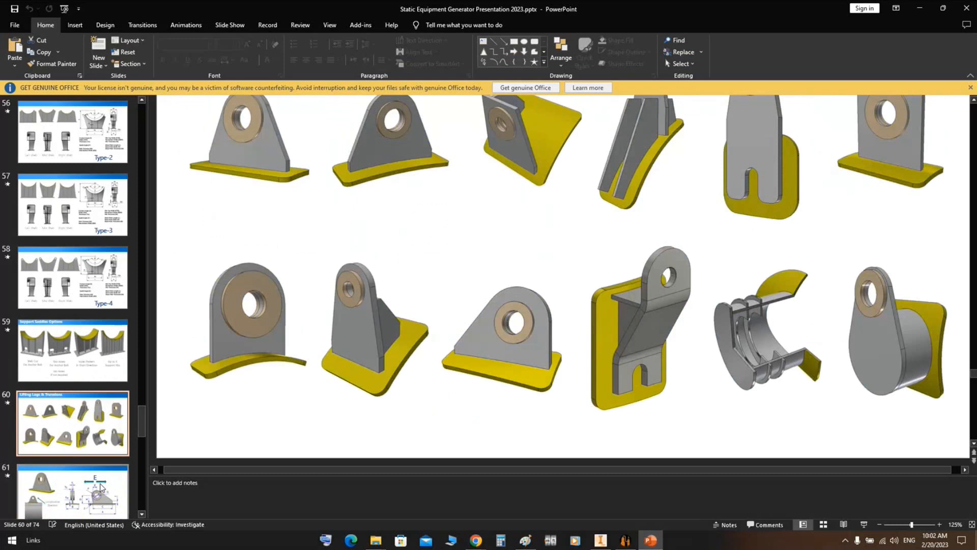
key("shift+F5")
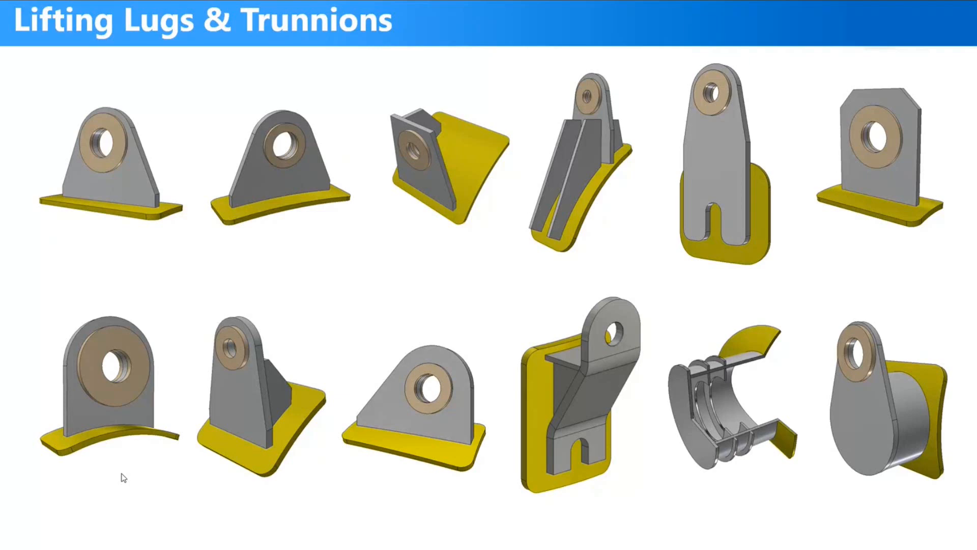
key("Escape")
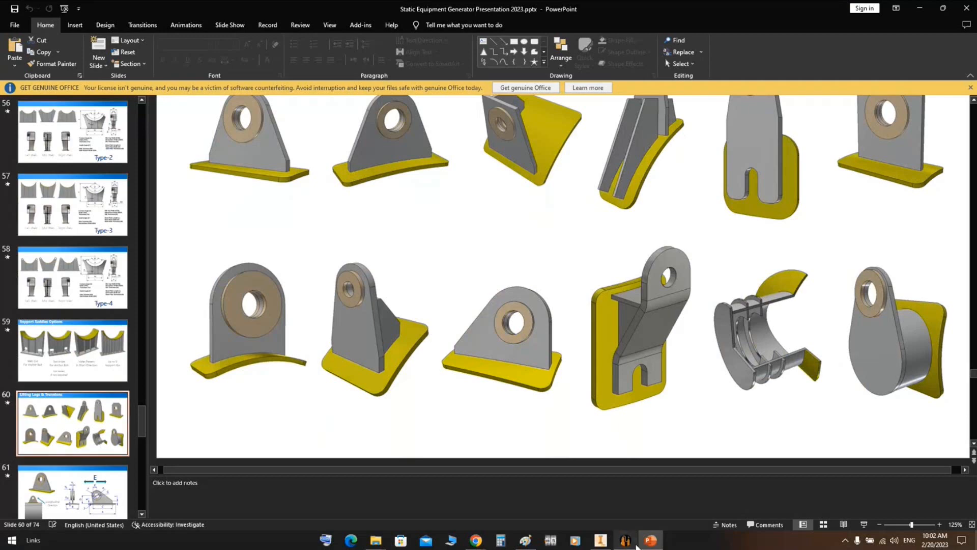
left_click(635, 542)
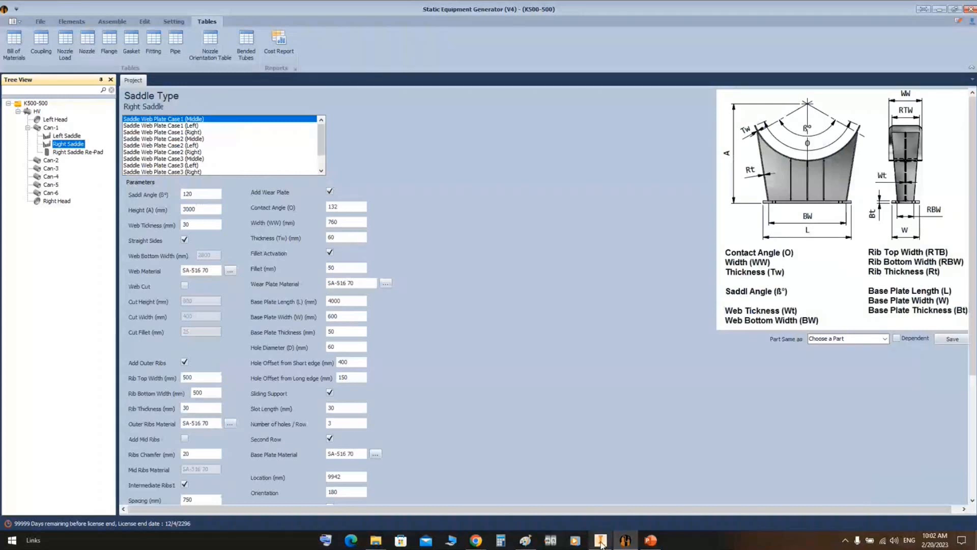
Minimize the presentation and review the right saddle's wear plate contact angle, width and fillet in Static Equipment Generator.
left_click(601, 543)
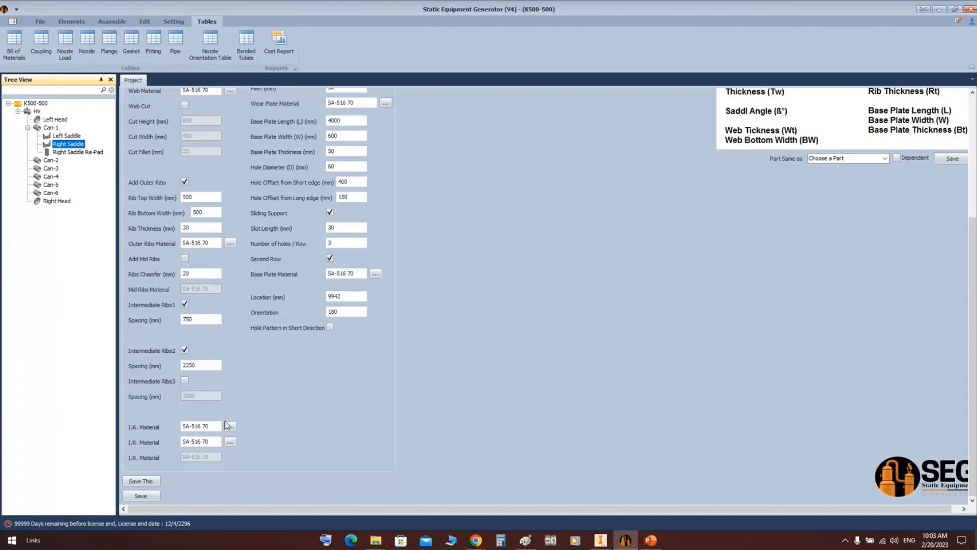
left_click(650, 540)
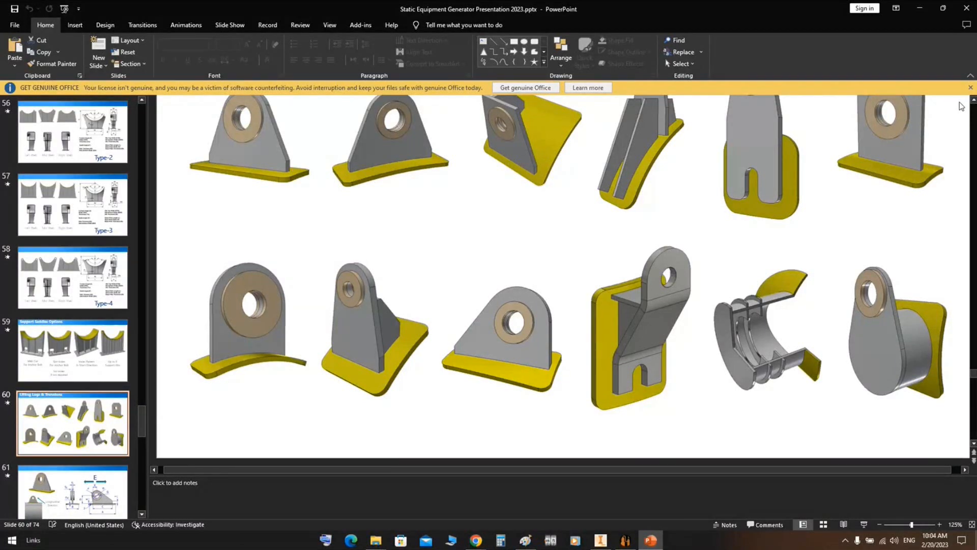
left_click(920, 8)
scroll(662, 326, "up", 3)
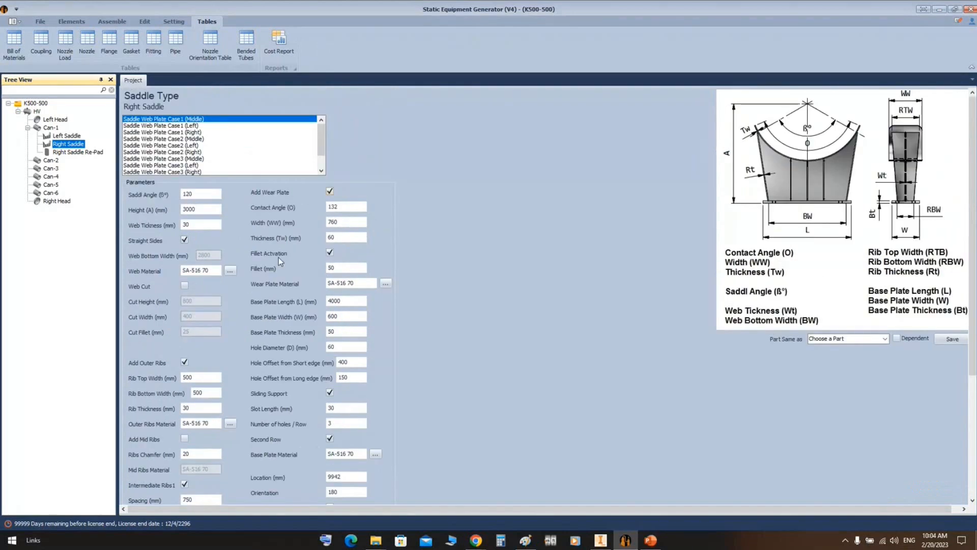
double_click(342, 209)
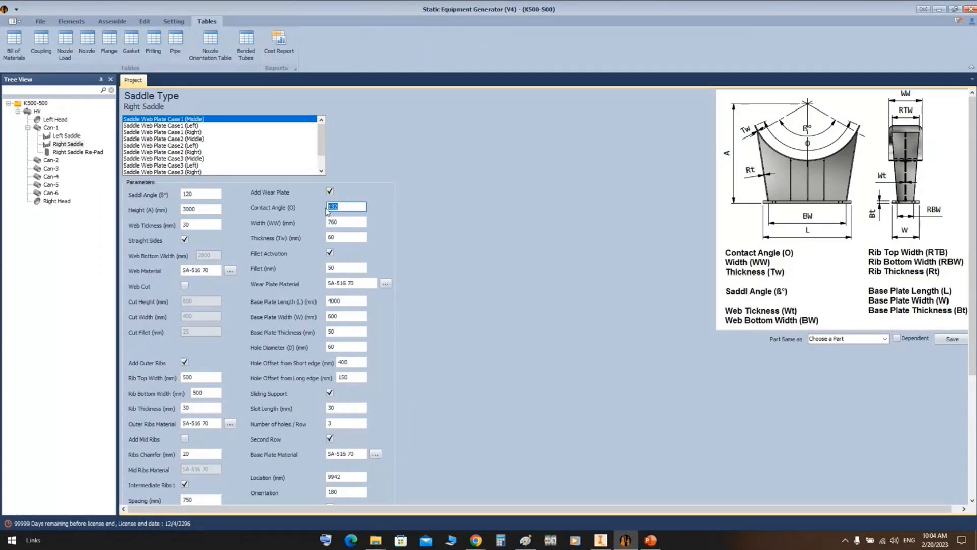
left_click(335, 222)
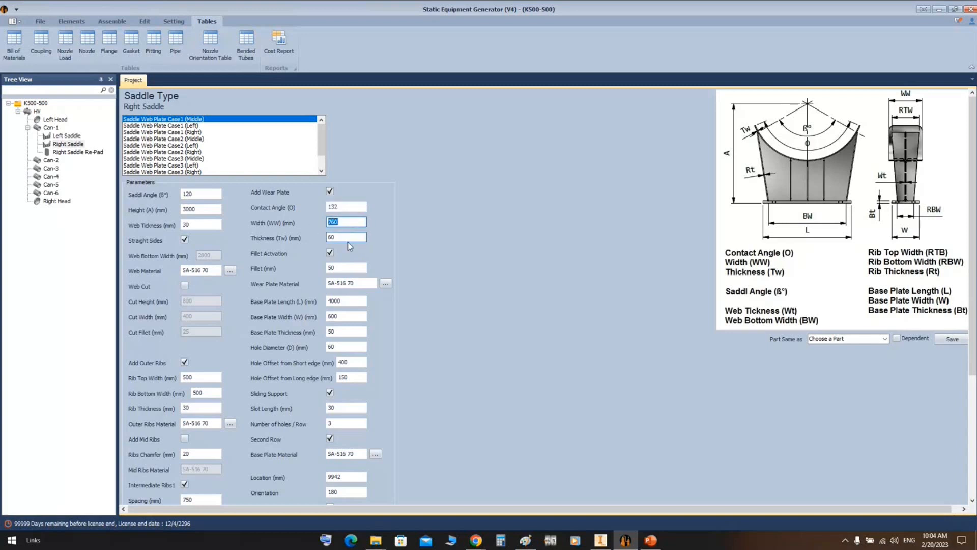
left_click(350, 271)
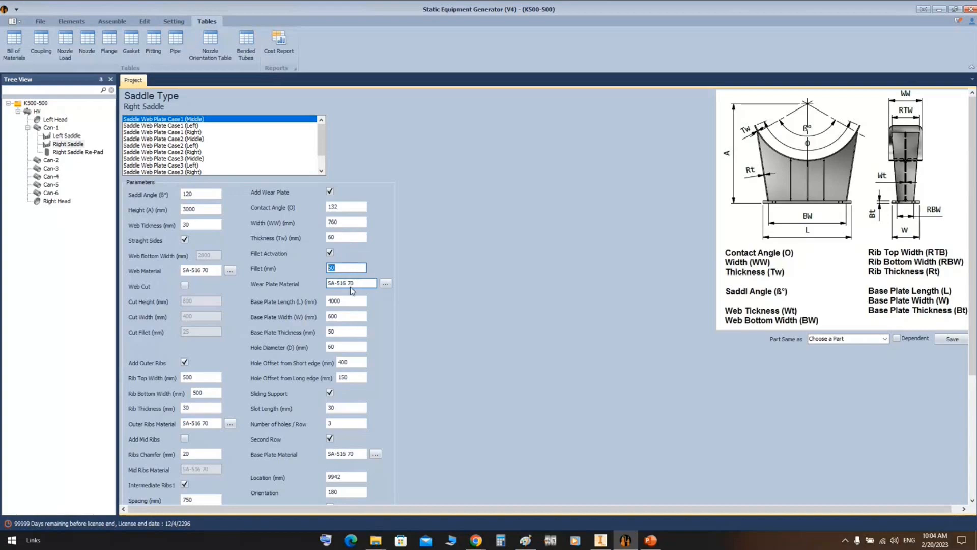
In Inventor, activate the right saddle within the HV assembly and open its wear plate part on its own.
left_click(601, 540)
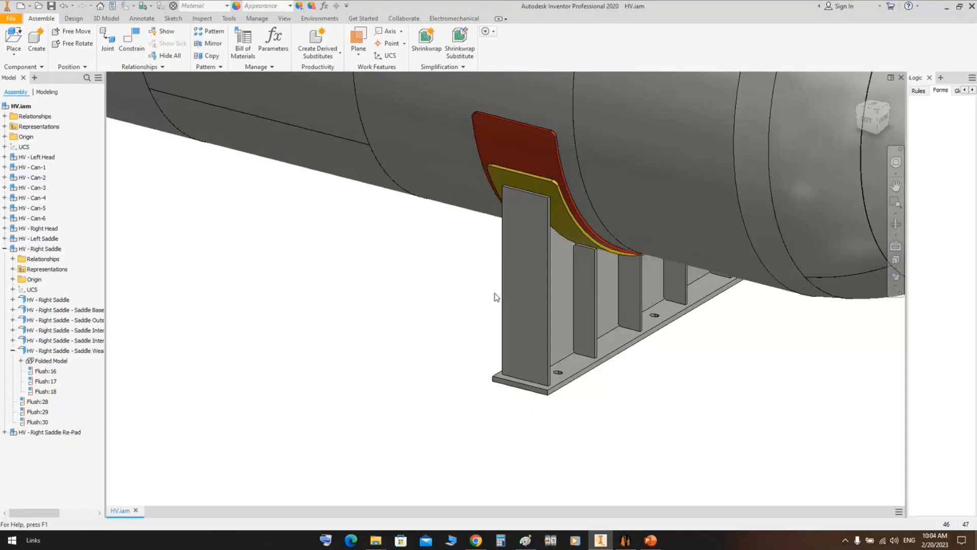
double_click(544, 192)
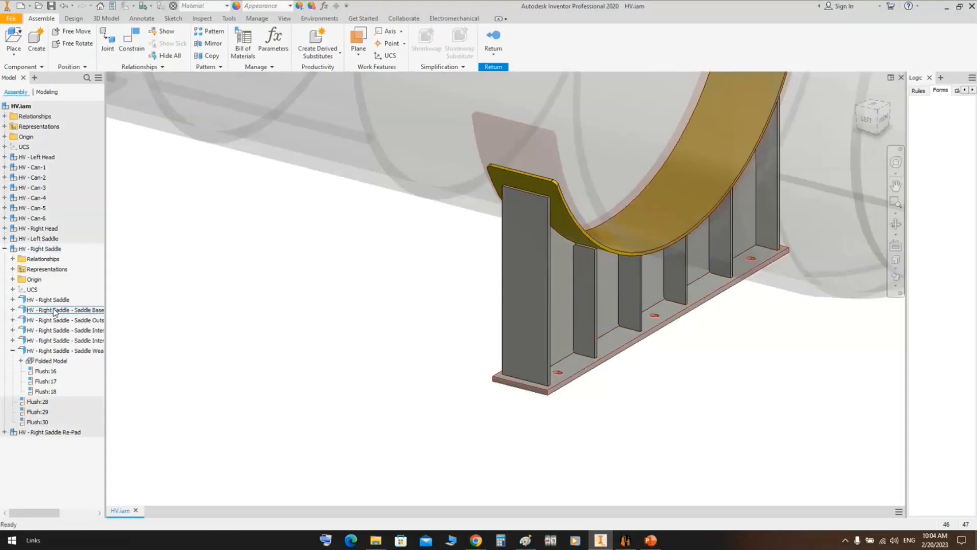
right_click(553, 189)
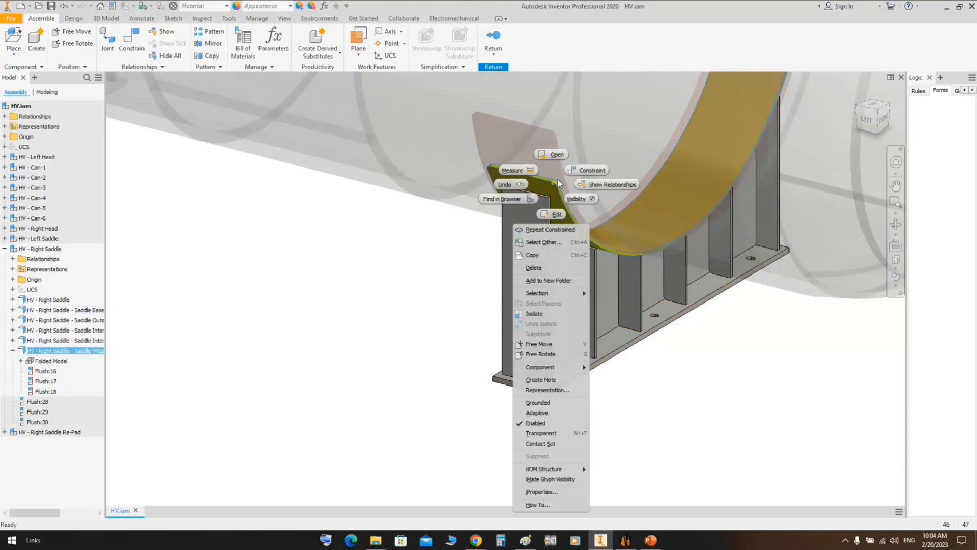
left_click(504, 184)
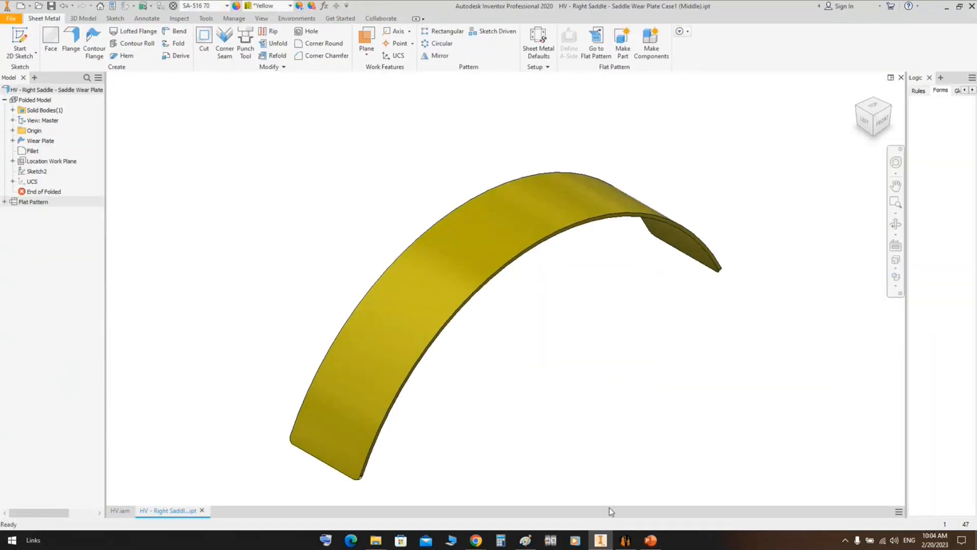
left_click(622, 543)
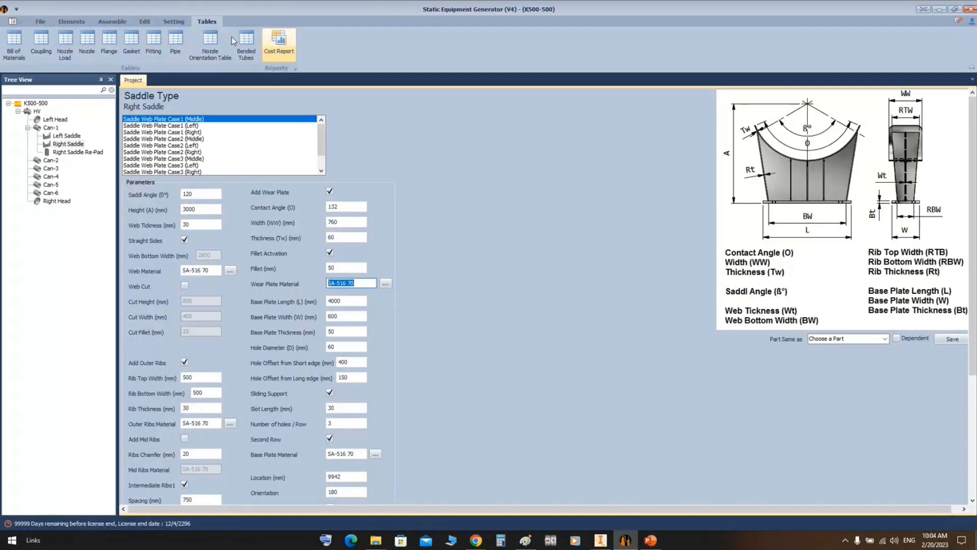
left_click(627, 543)
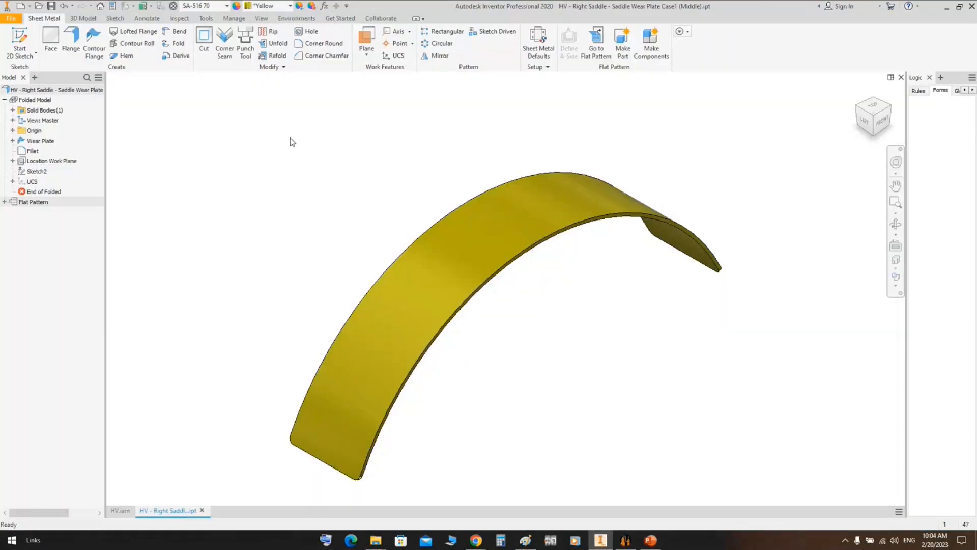
Display the wear plate's Parameters table and examine its user parameters, including Location, Wear_Plate_THK, Wear_Plate_Fillet and THK.
left_click(234, 18)
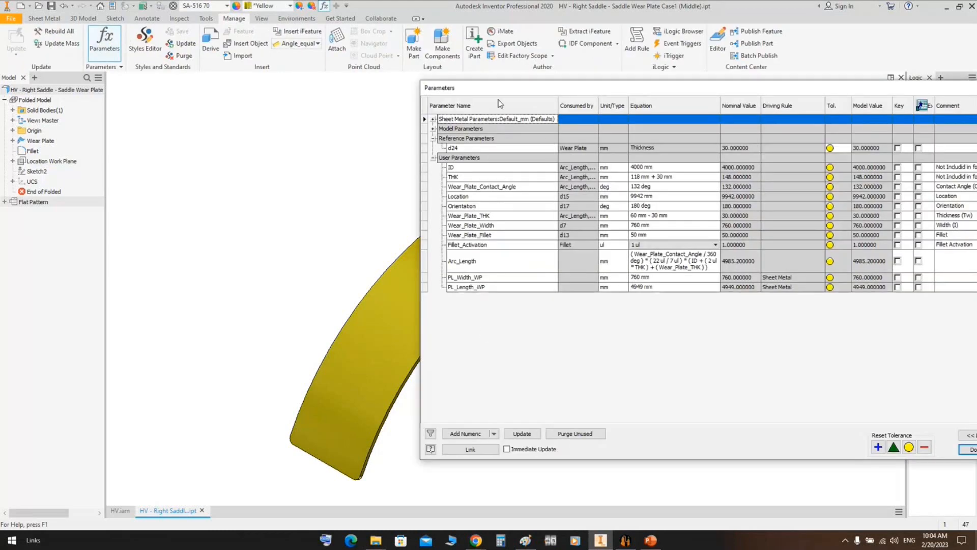
left_click_drag(491, 90, 334, 71)
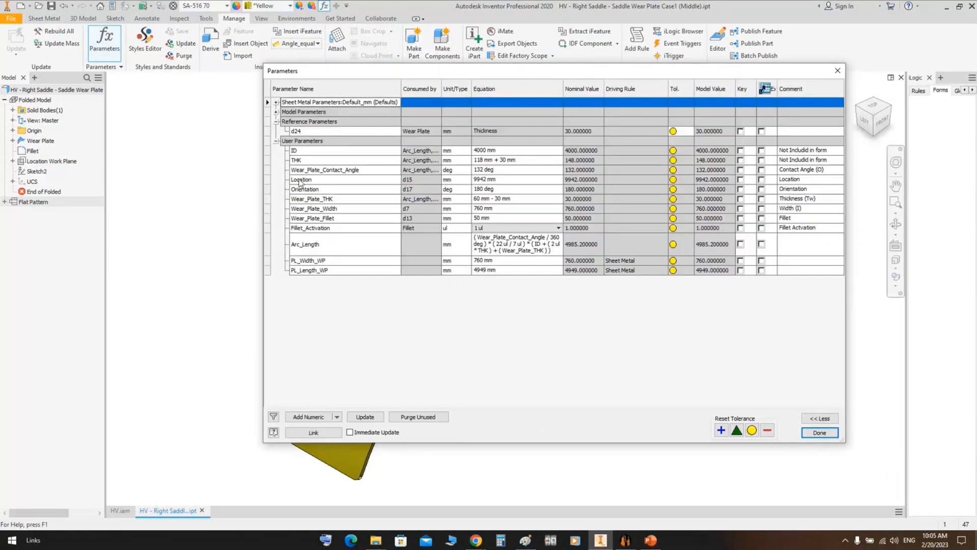
left_click(313, 181)
left_click(327, 199)
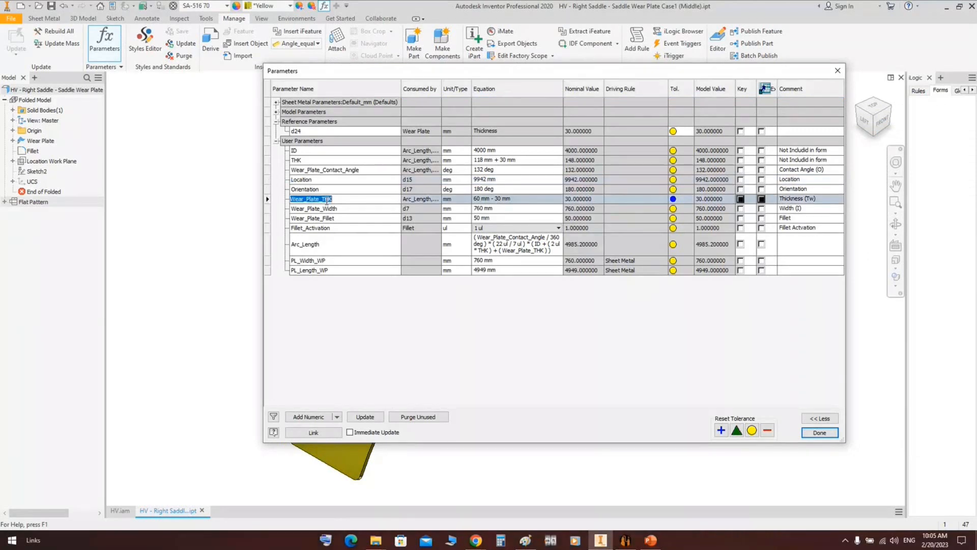
key("Down")
key("Down")
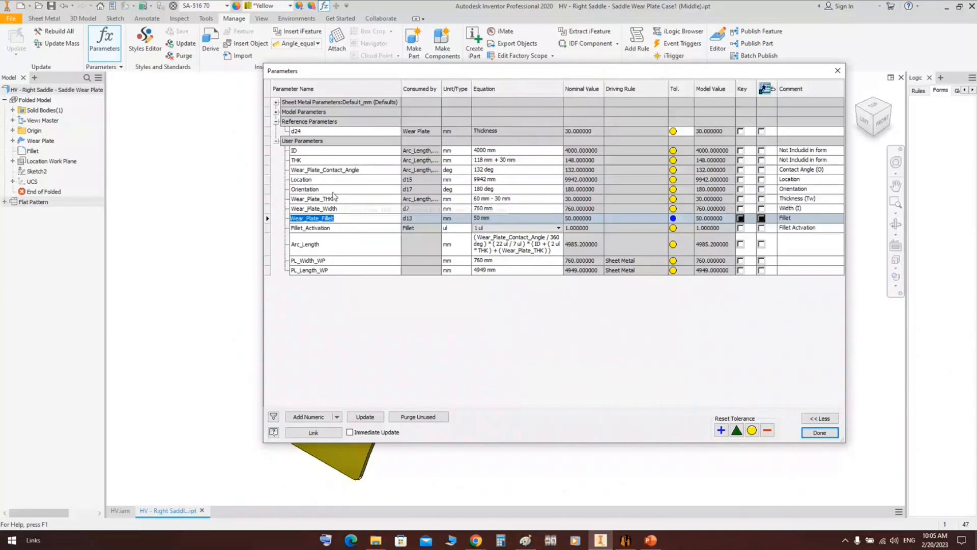
left_click(307, 159)
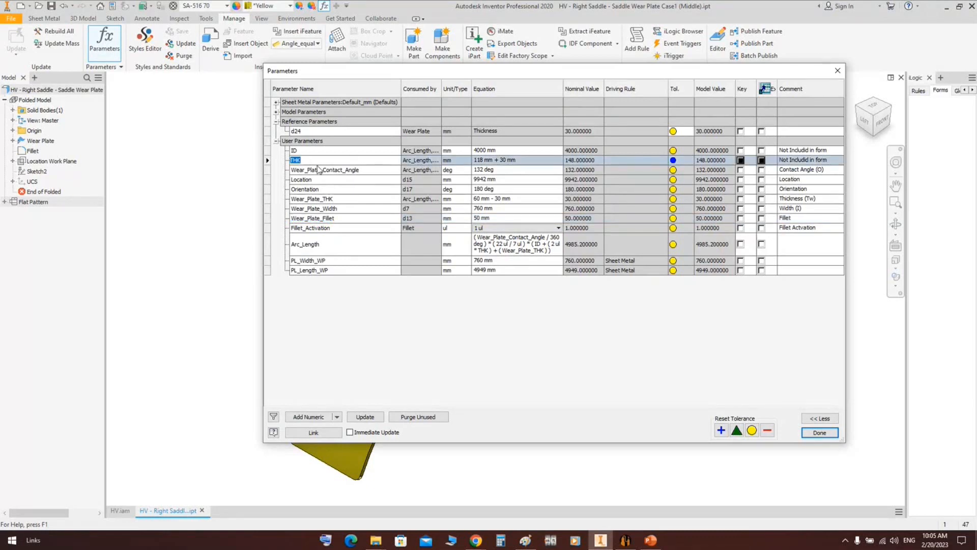
Examine the ID and THK entries among the user parameters, and close the parameter table.
left_click(304, 160)
left_click(299, 151)
key("Down")
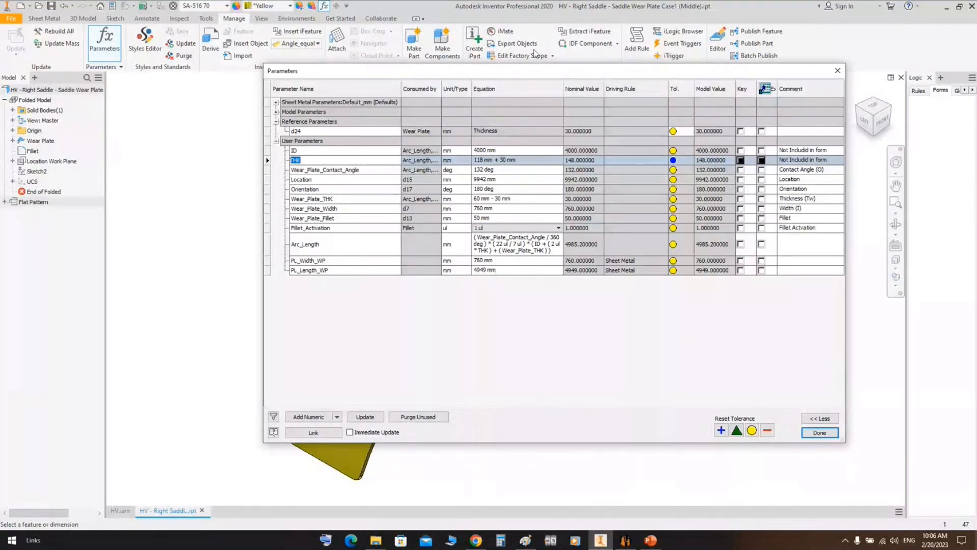
left_click(291, 158)
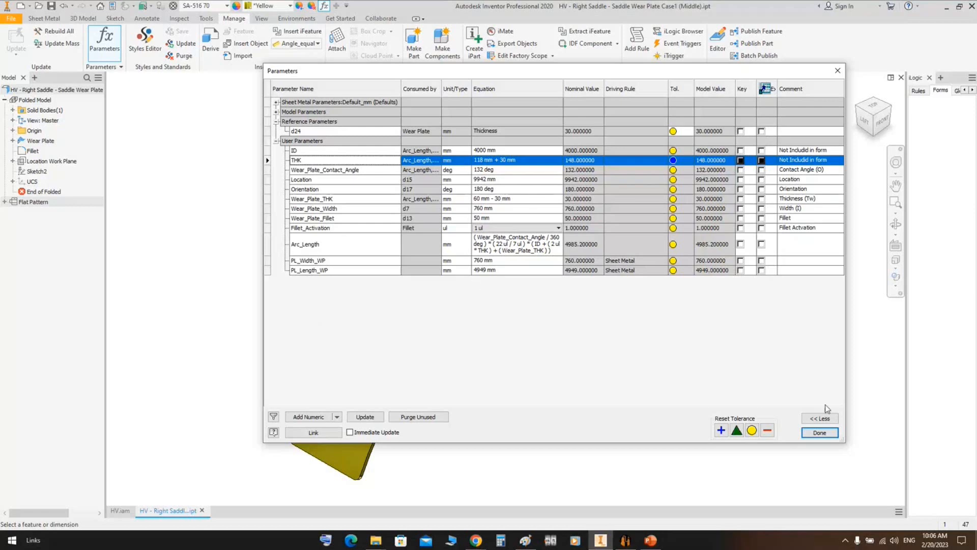
left_click(820, 432)
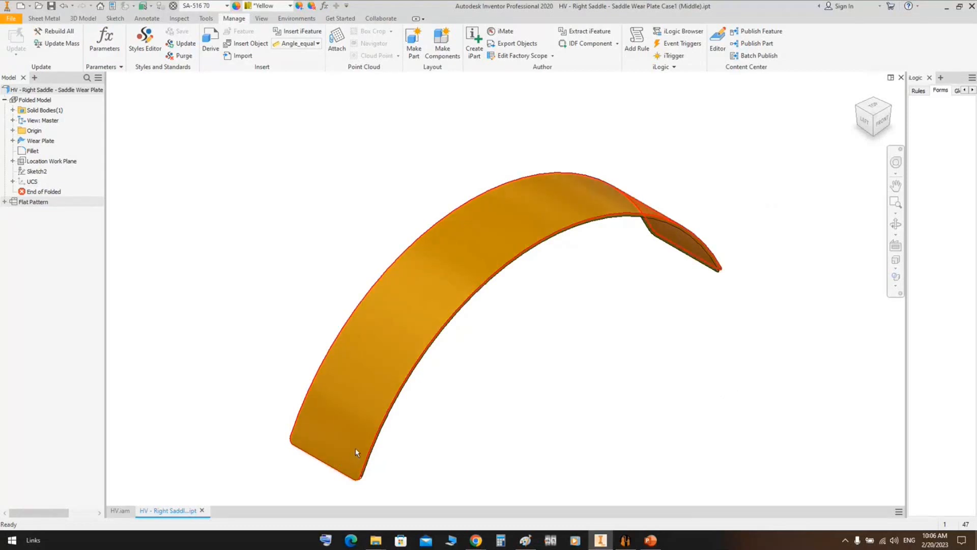
Create a work plane parallel to the origin's XY plane on the wear plate's front edge face.
mouse_move(356, 449)
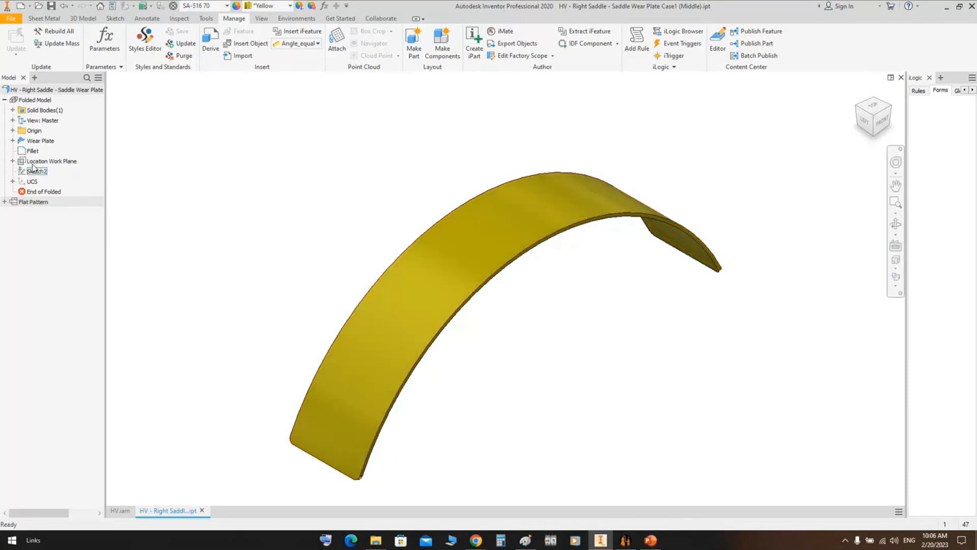
left_click(13, 130)
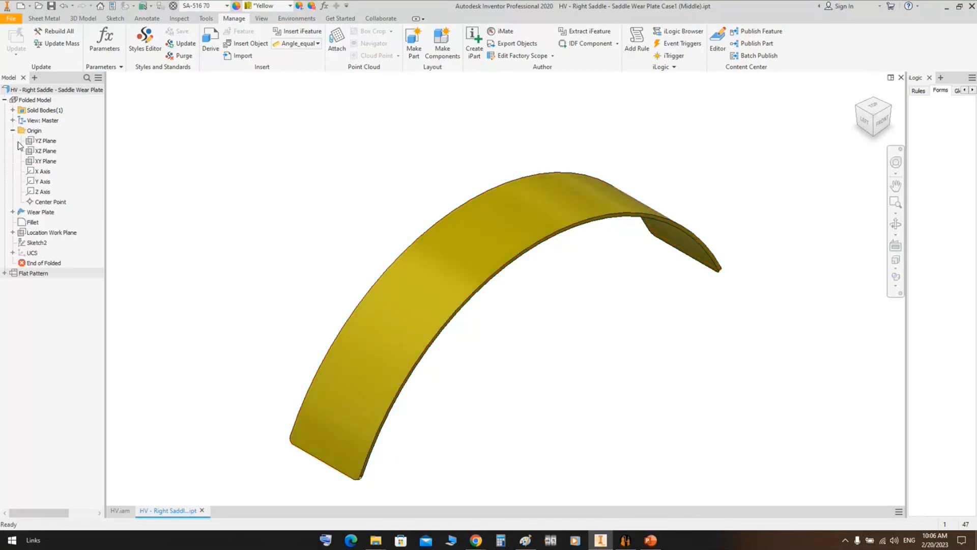
left_click(18, 141)
left_click(46, 151)
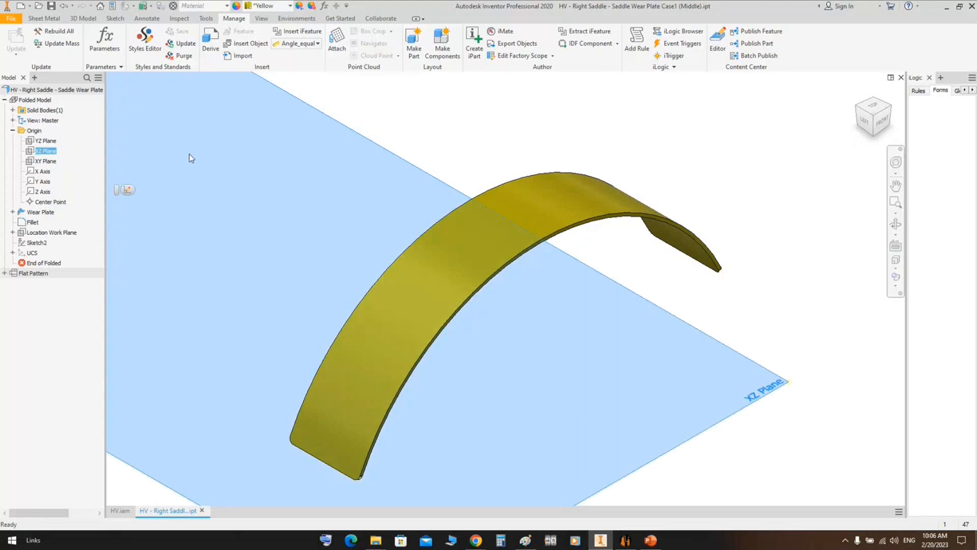
left_click(45, 161)
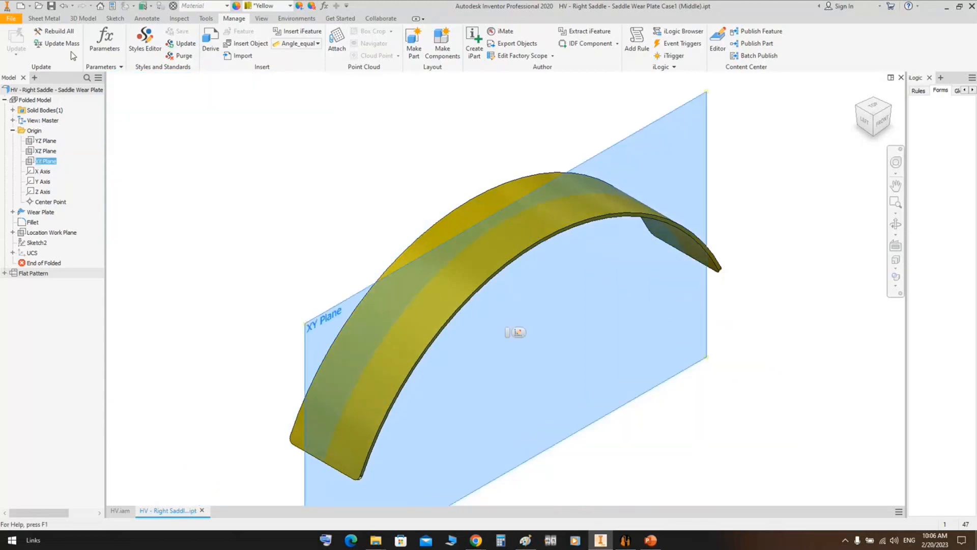
left_click(44, 18)
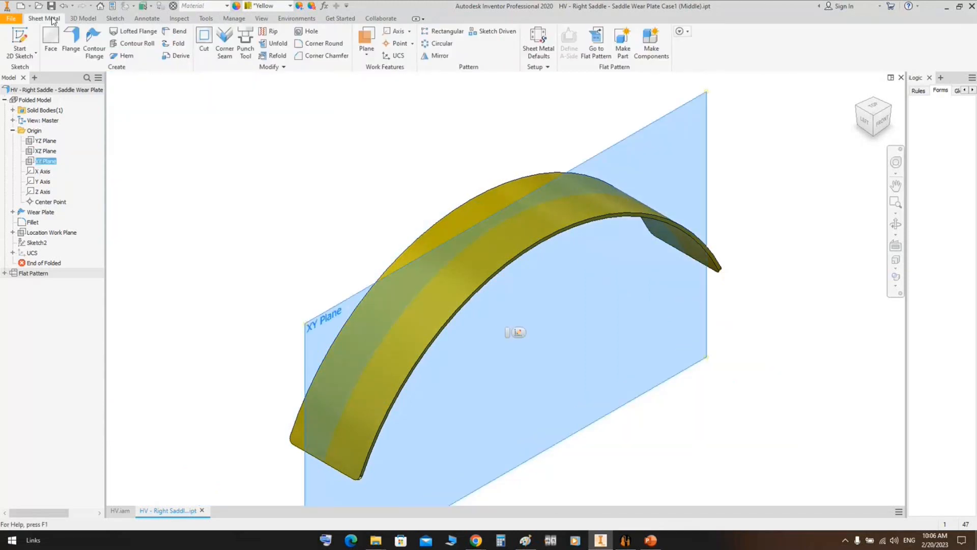
left_click(367, 39)
left_click(587, 401)
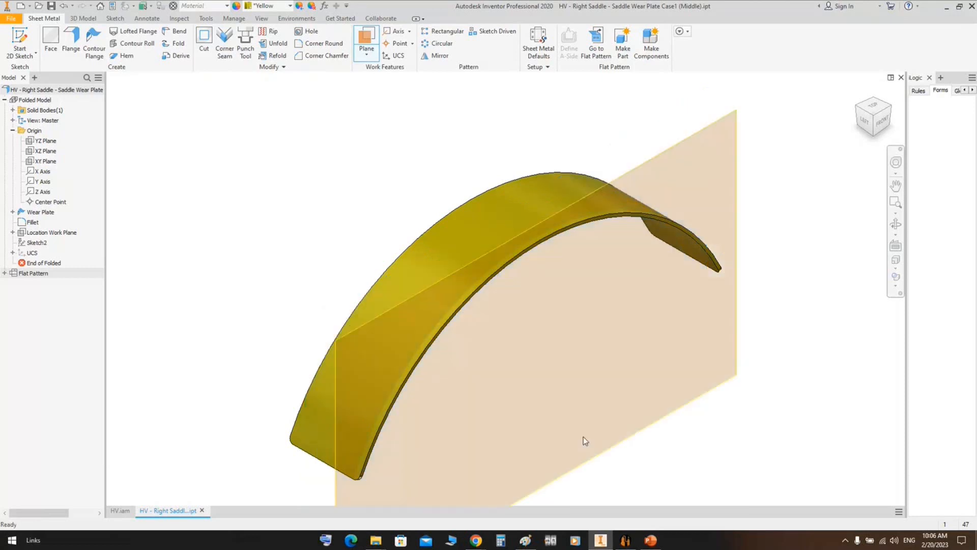
Start a sketch on the new work plane and draw a slanted closed four-line profile from the origin across the plate's left end.
left_click(400, 305)
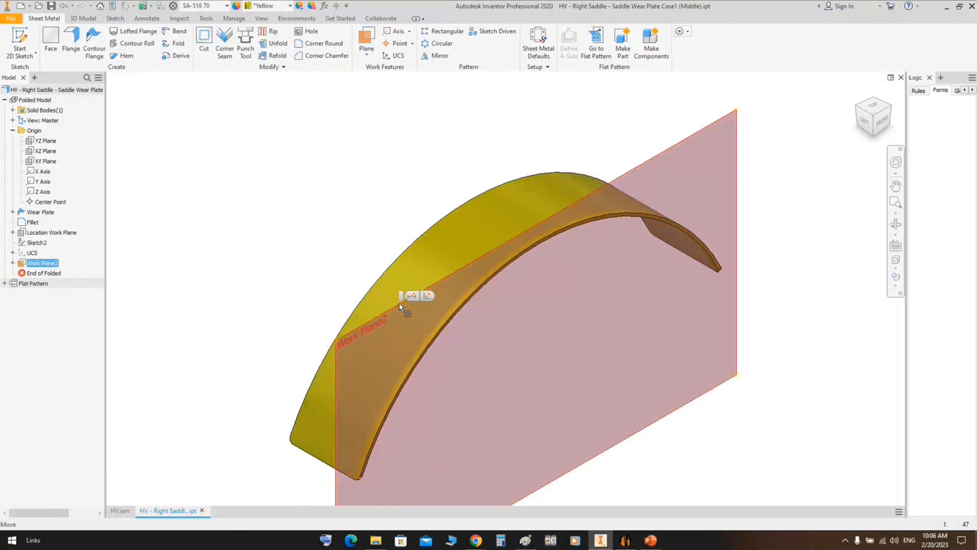
key("s")
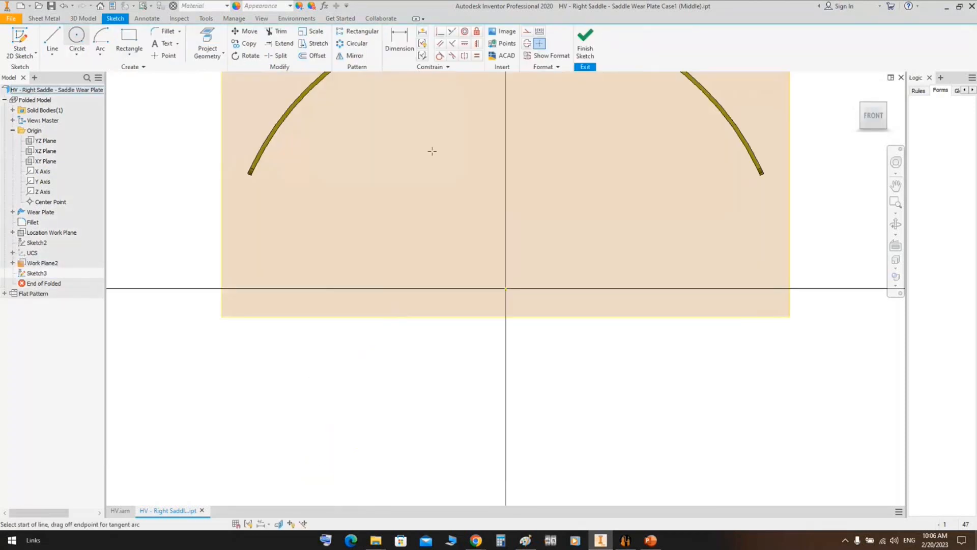
left_click(505, 289)
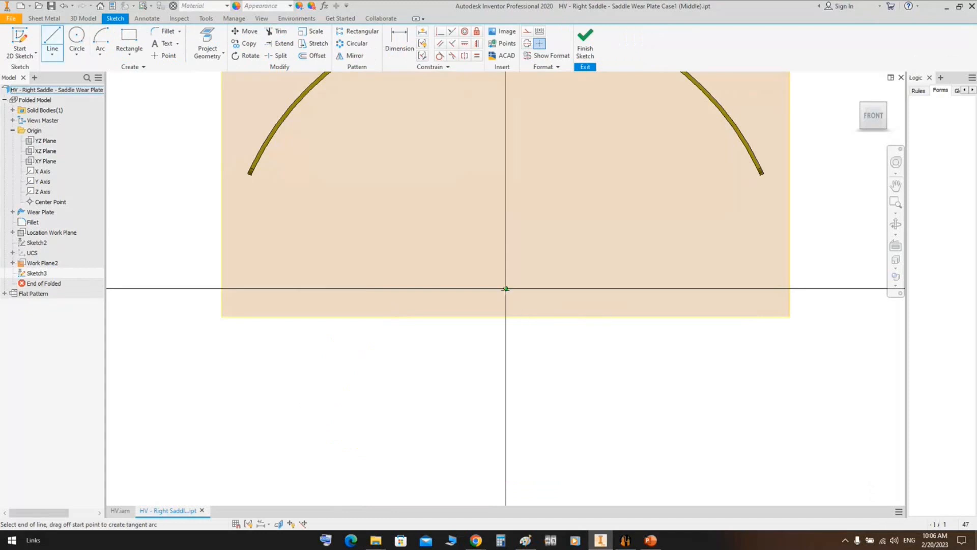
middle_click_drag(506, 289, 536, 358)
left_click(245, 159)
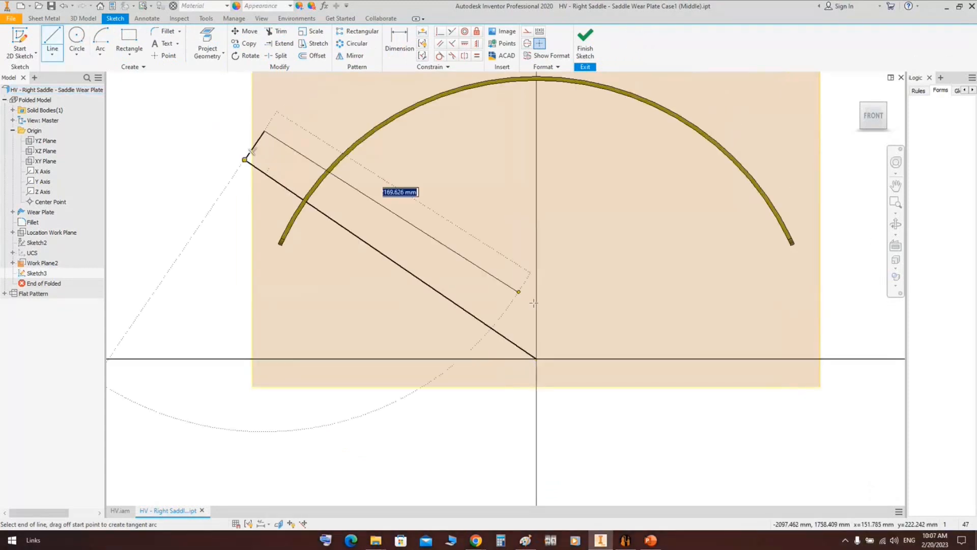
left_click(560, 338)
left_click(536, 359)
right_click(545, 295)
left_click(575, 290)
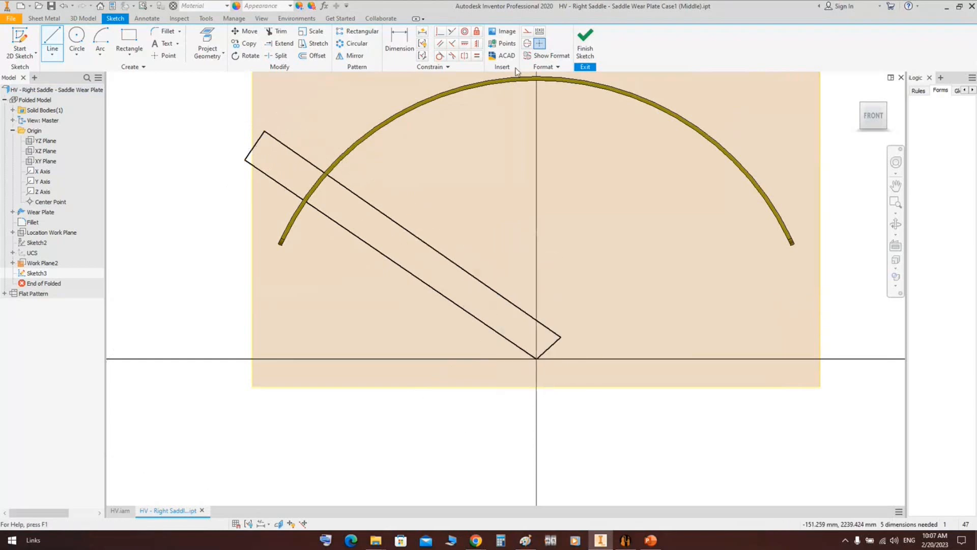
Constrain the profile's short edge at the origin perpendicular to the upper long edge.
left_click(452, 43)
left_click(552, 333)
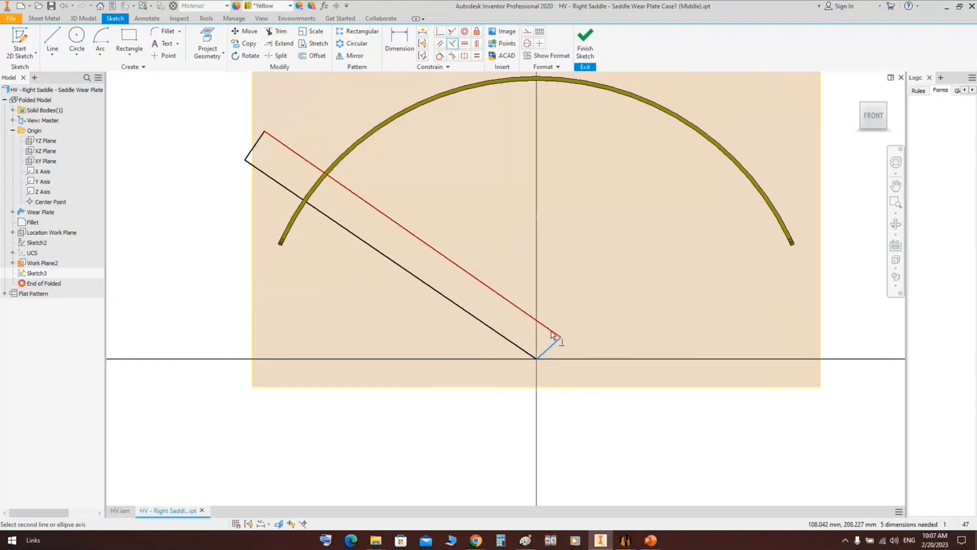
left_click(553, 334)
key("Escape")
Convert the profile's lower long edge to a centerline and reposition its outer end lower, beyond the plate's left side.
left_click_drag(476, 266, 438, 304)
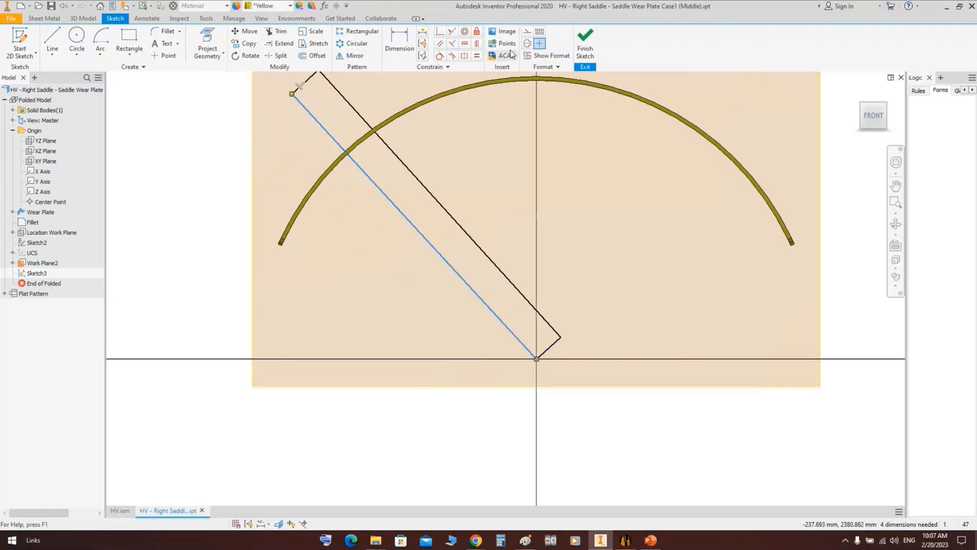
left_click(540, 43)
left_click_drag(292, 93, 263, 134)
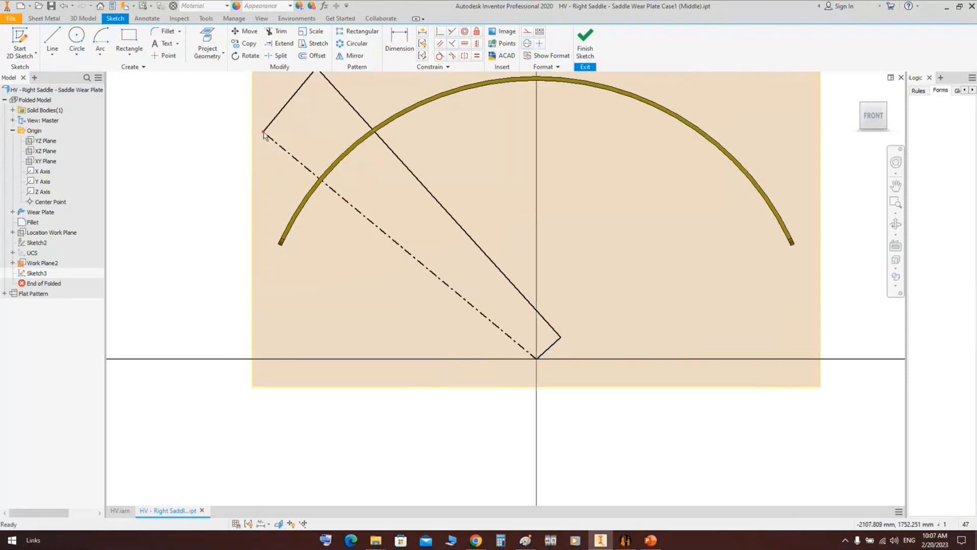
Constrain the profile's upper long edge parallel to the centerline.
left_click(439, 44)
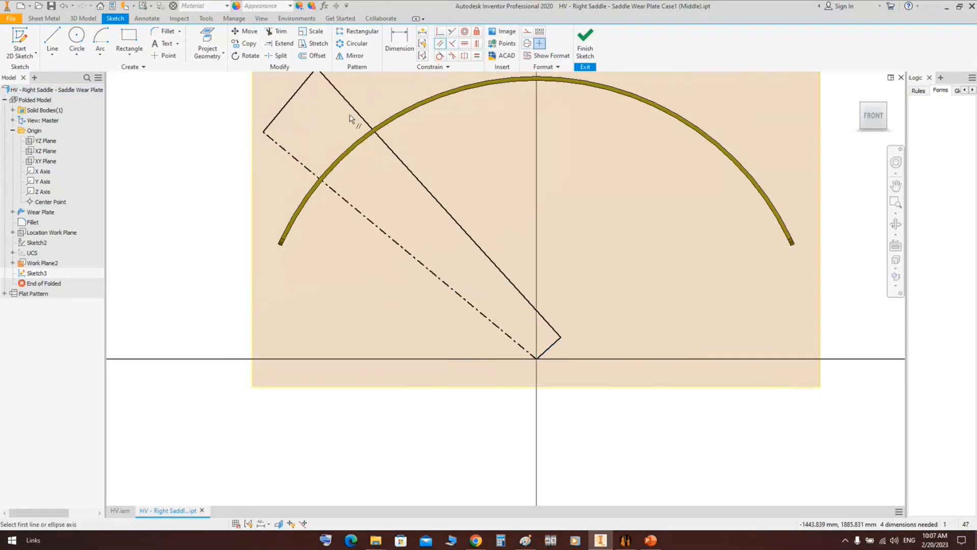
left_click(363, 120)
left_click(331, 188)
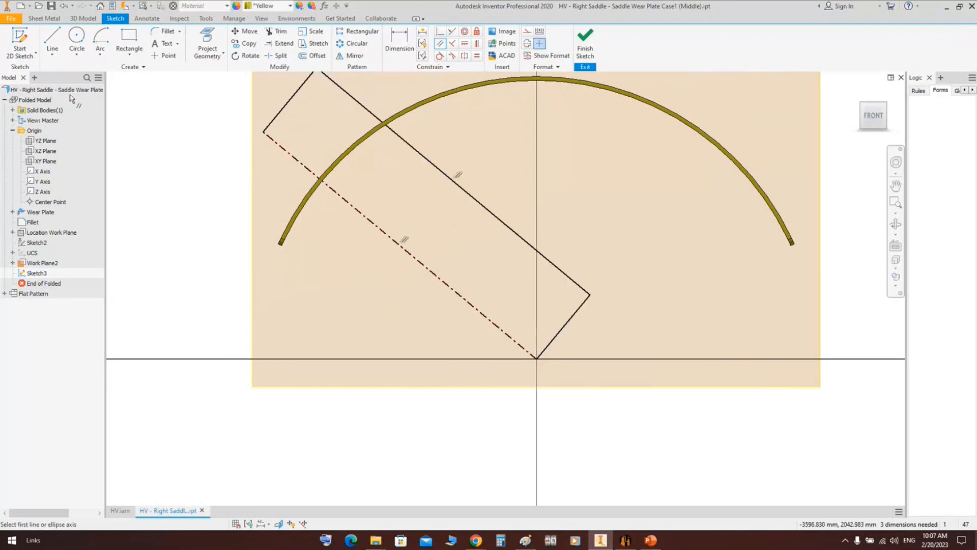
Draw a vertical line about 1257 mm long upward from the origin and convert it to construction geometry.
left_click(52, 45)
left_click(536, 359)
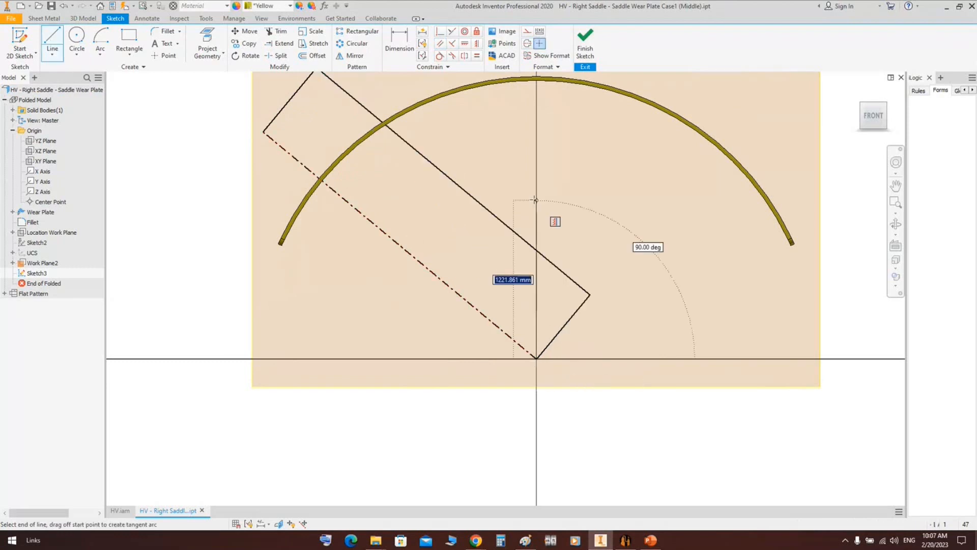
left_click(536, 196)
key("Escape")
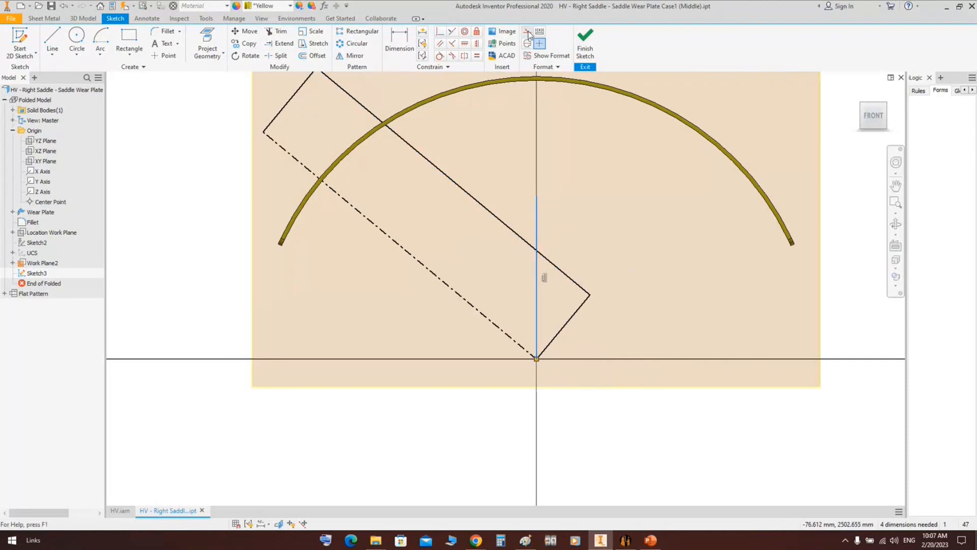
left_click(527, 31)
Dimension the angle between the vertical construction line and the slanted centerline.
key("d")
left_click(537, 230)
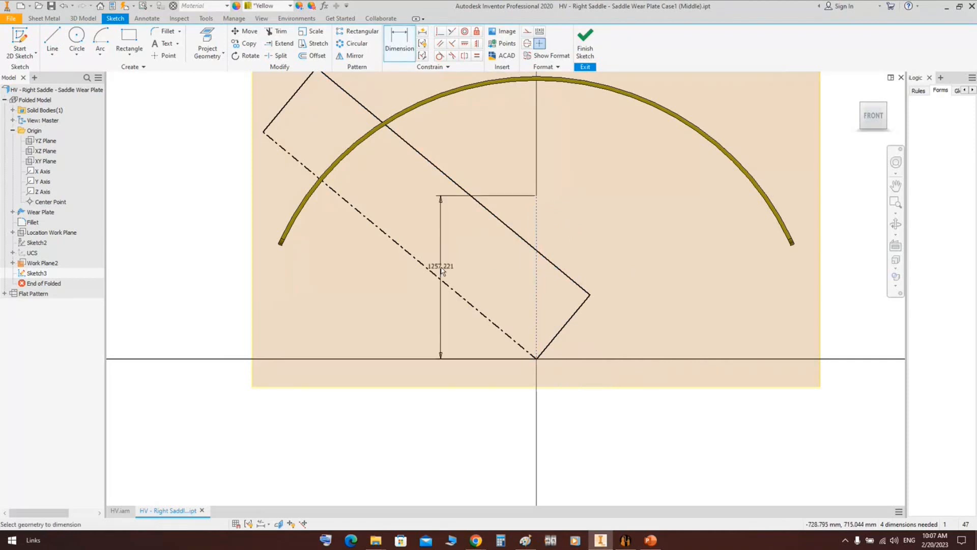
left_click(436, 277)
left_click(444, 234)
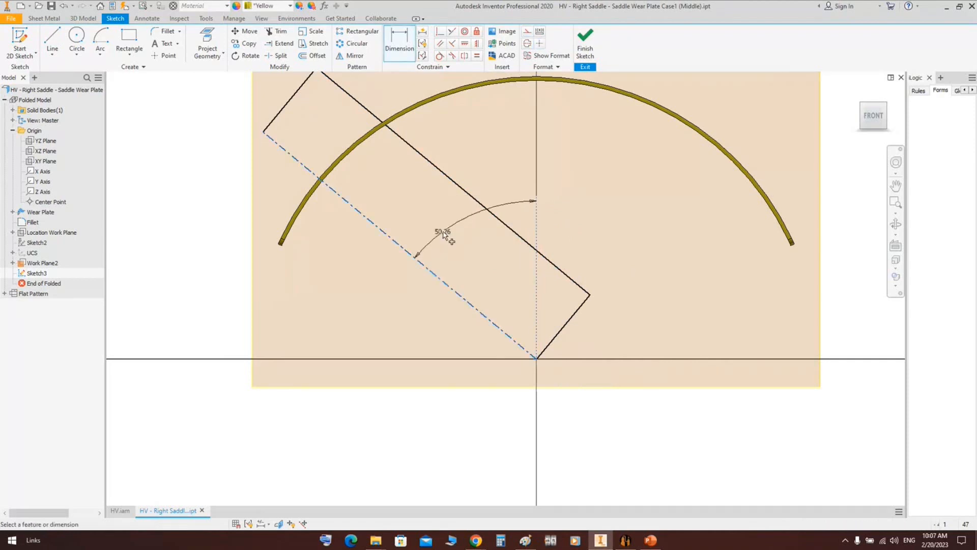
Set the centerline's angle to (Wear_Plate_Contact_Angle/2), using the existing contact angle parameter.
left_click(555, 271)
left_click(586, 307)
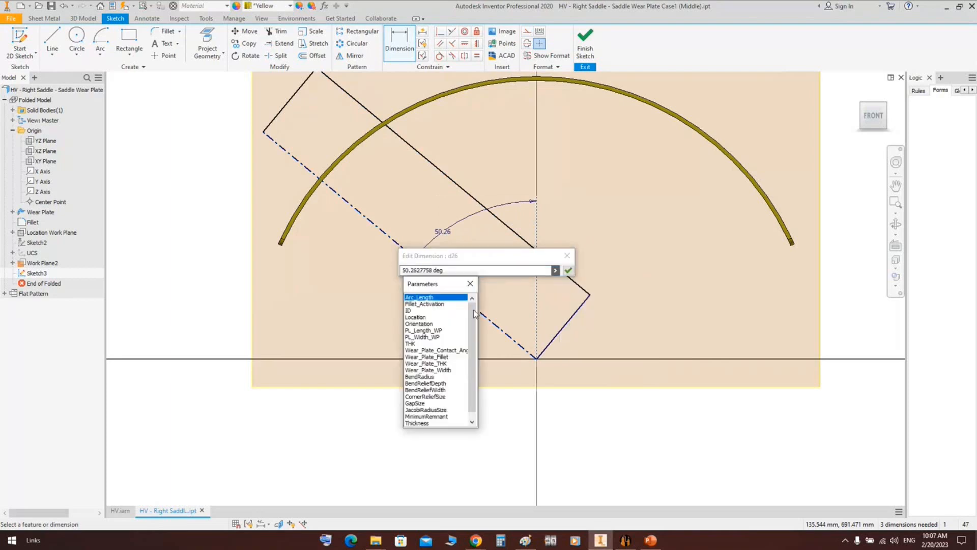
left_click_drag(478, 428, 504, 468)
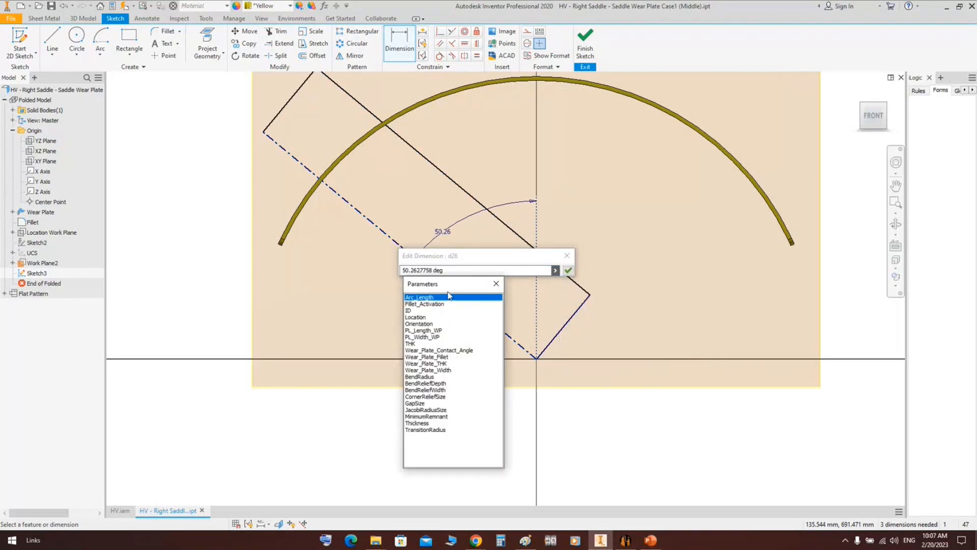
left_click_drag(443, 287, 715, 192)
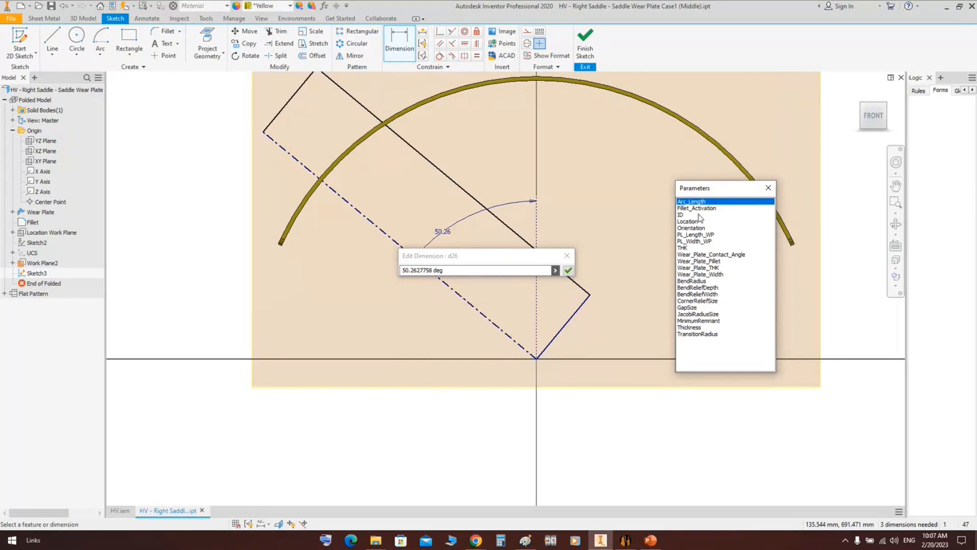
left_click(718, 255)
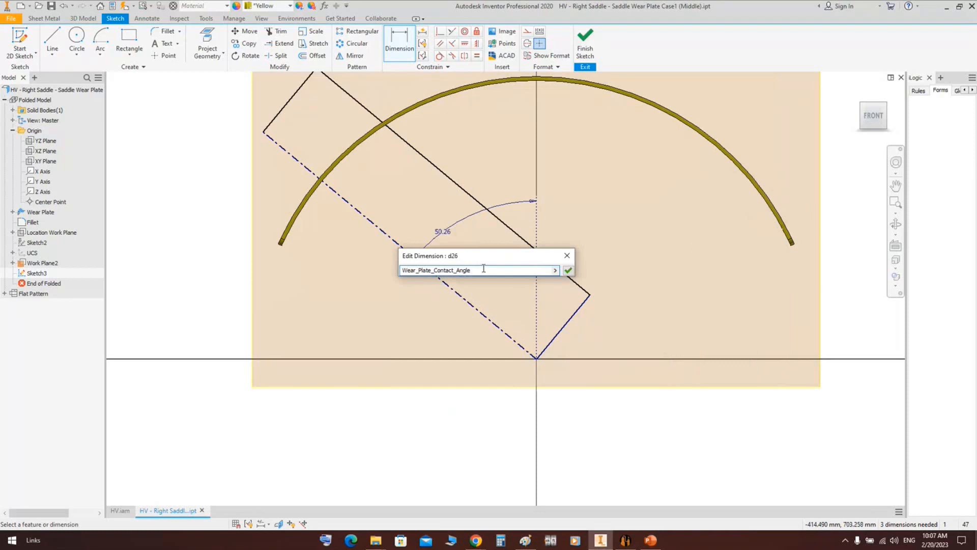
type("/2")
type(")")
type("(")
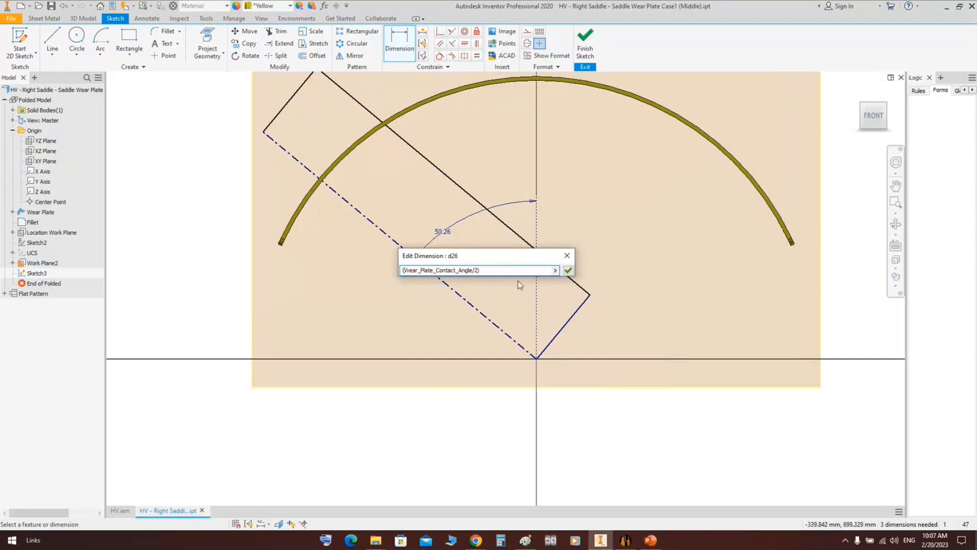
left_click(566, 271)
Subtract 2 degrees from the half contact angle expression in the centerline's angle dimension.
scroll(295, 252, "down", 5)
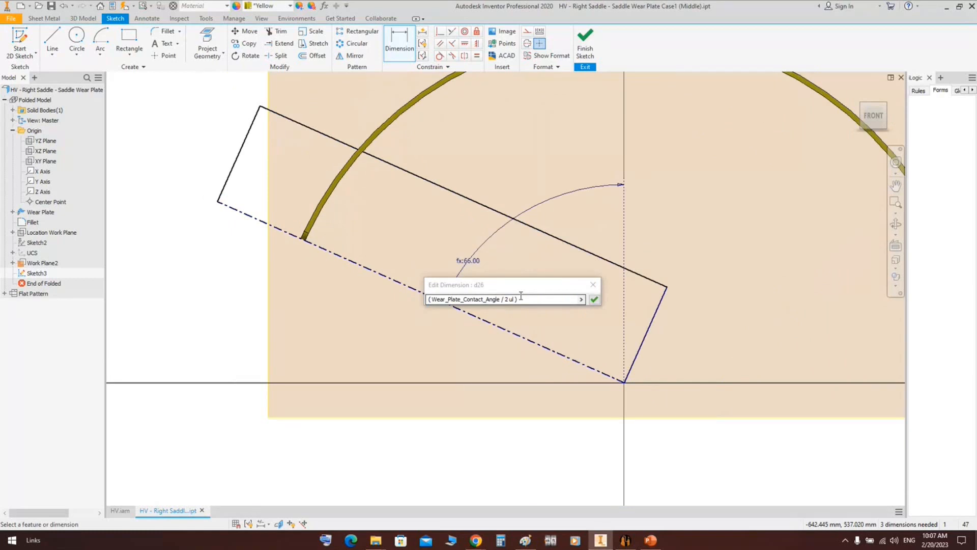
left_click(524, 300)
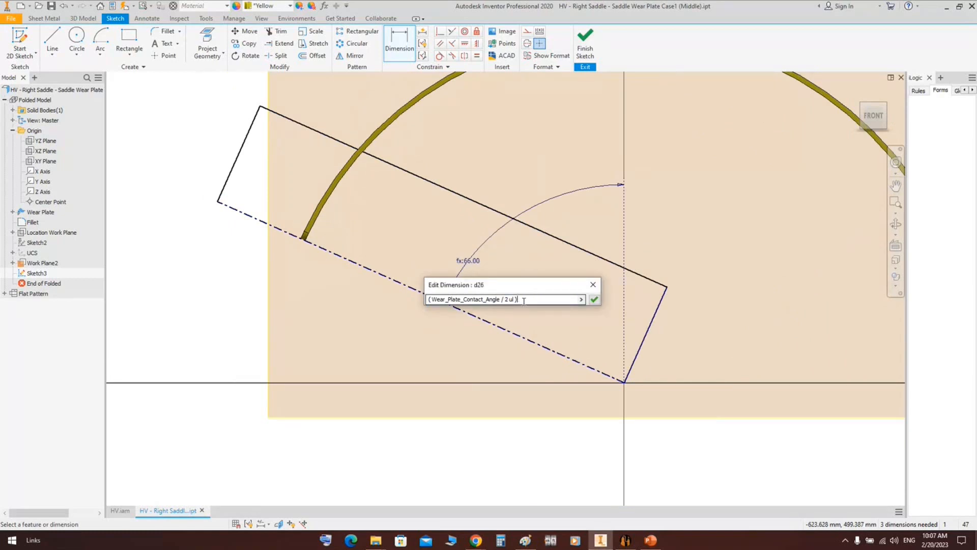
type("-2")
key("Return")
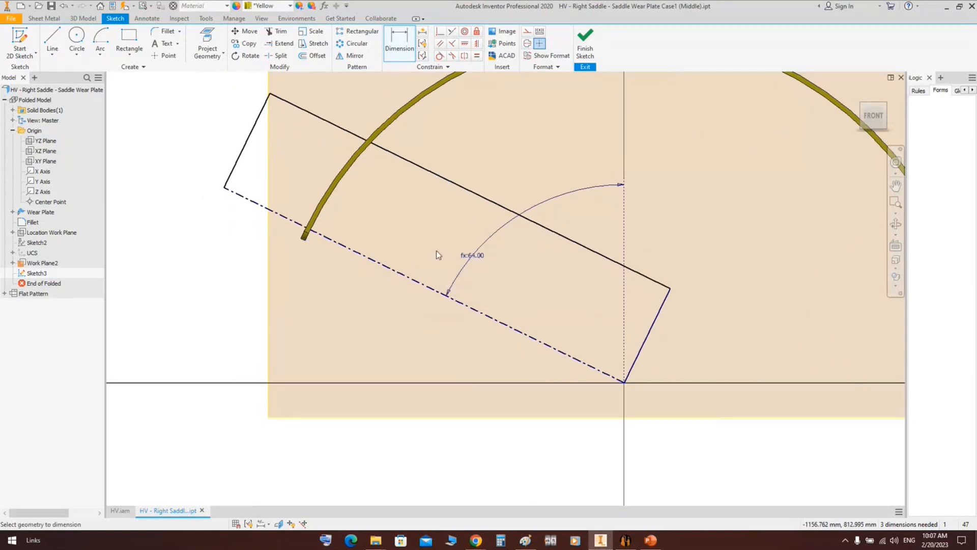
Change the amount subtracted in the centerline's angle expression to 4 deg.
left_click(468, 255)
double_click(528, 299)
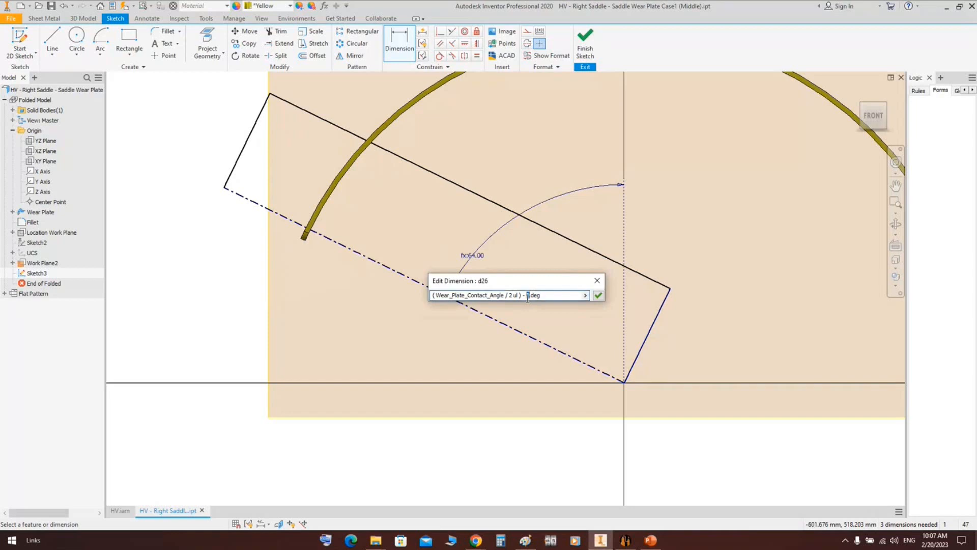
type("4")
key("Return")
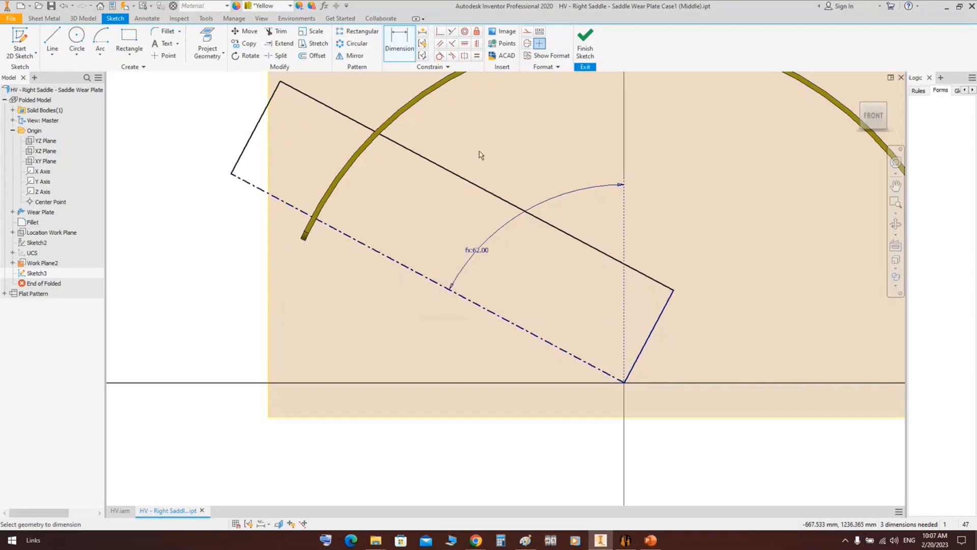
Add an aligned dimension along the slanted centerline and link its length to the ID parameter, 4000 mm.
right_click(291, 210)
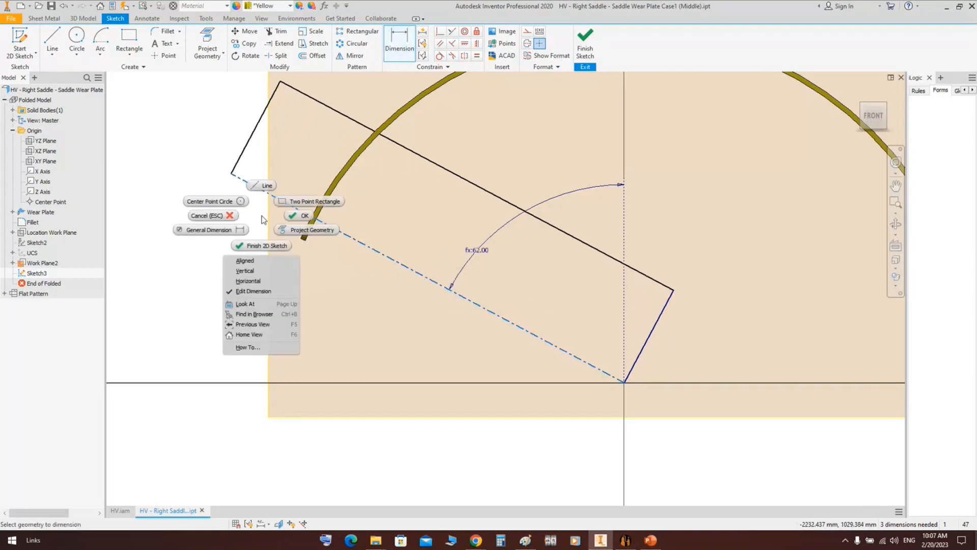
left_click(266, 263)
left_click(365, 291)
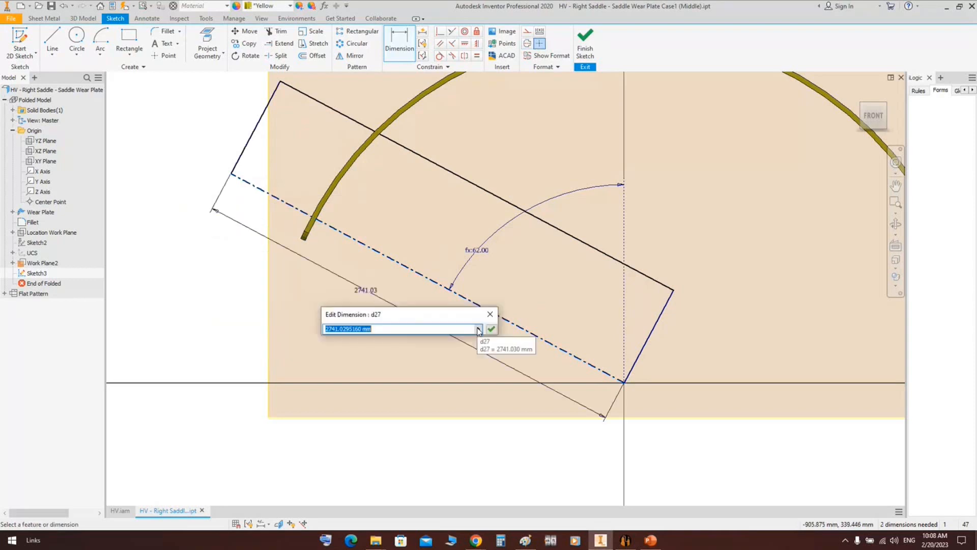
type("4000")
key("Return")
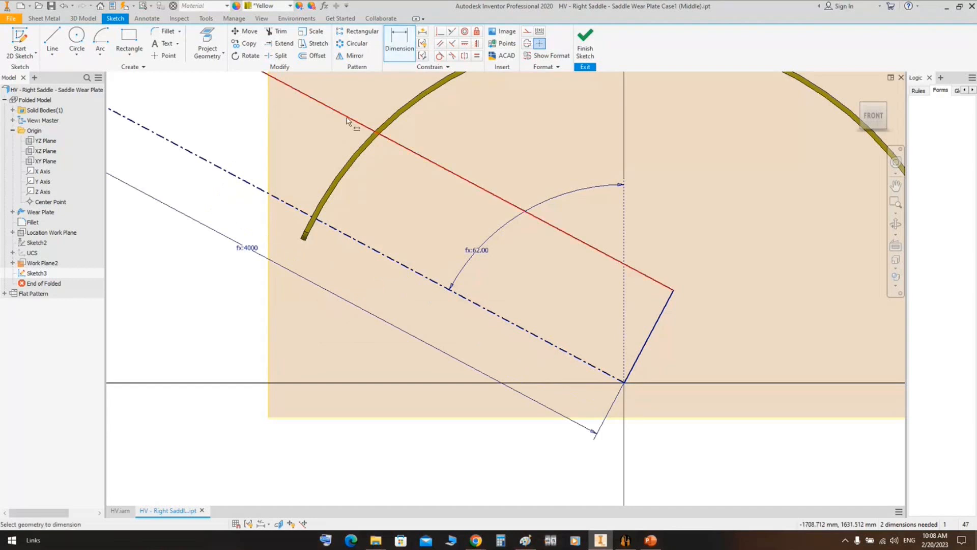
Set a 10 mm diameter dimension between the profile's long outer line and the centerline, and finish the sketch.
left_click(459, 176)
left_click(283, 200)
left_click(289, 190)
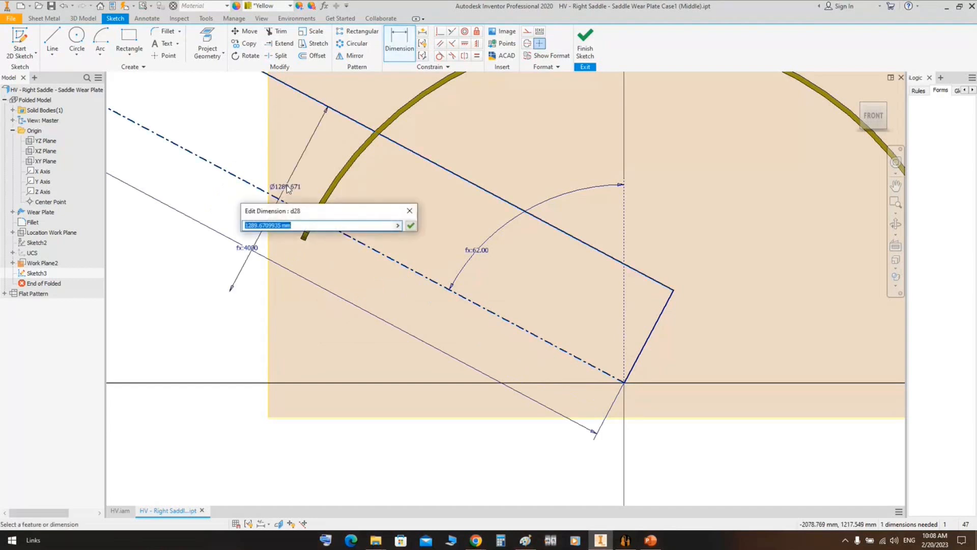
type("10")
key("Return")
scroll(340, 227, "up", 5)
right_click(370, 185)
left_click(380, 213)
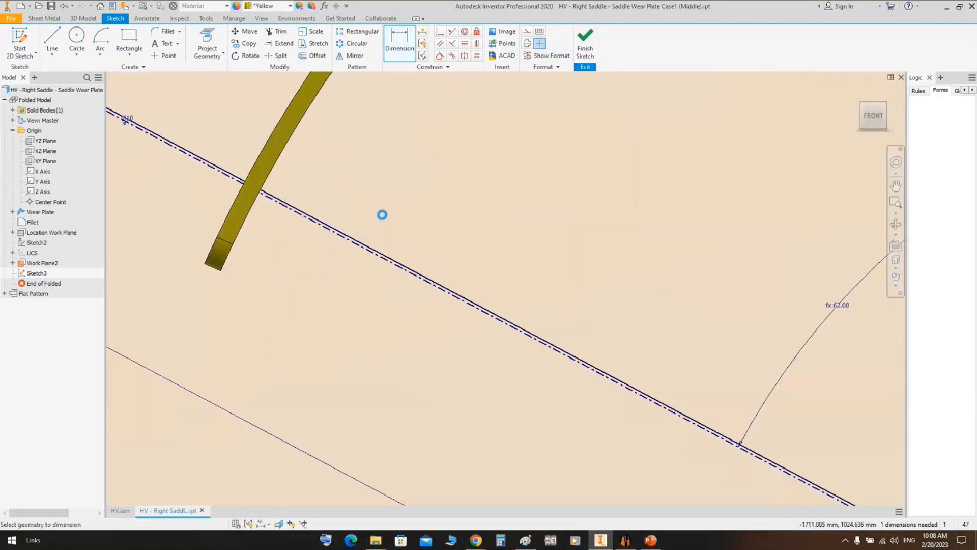
Revolve the thin profile a full 360 degrees about the slanted centerline as a cut through the wear plate.
key("r")
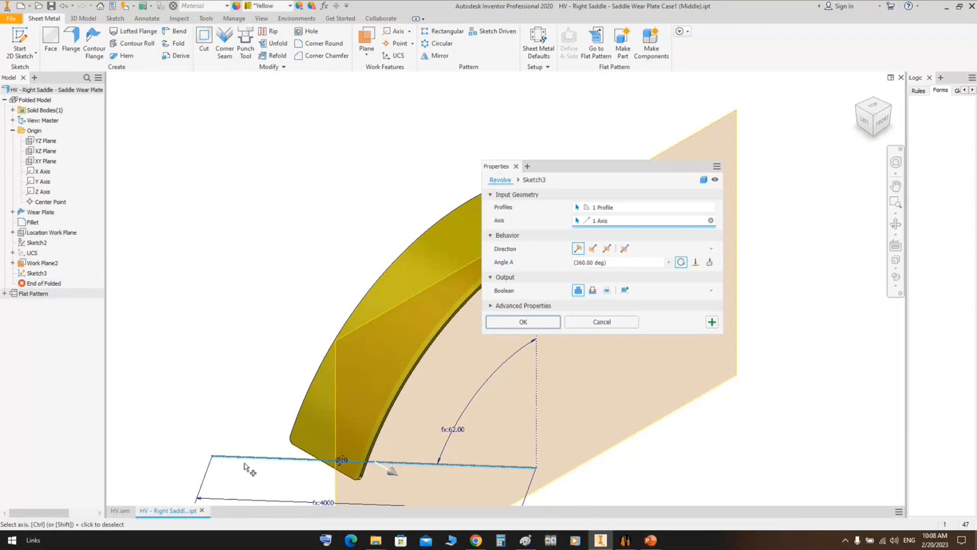
scroll(245, 463, "up", 5)
left_click(593, 291)
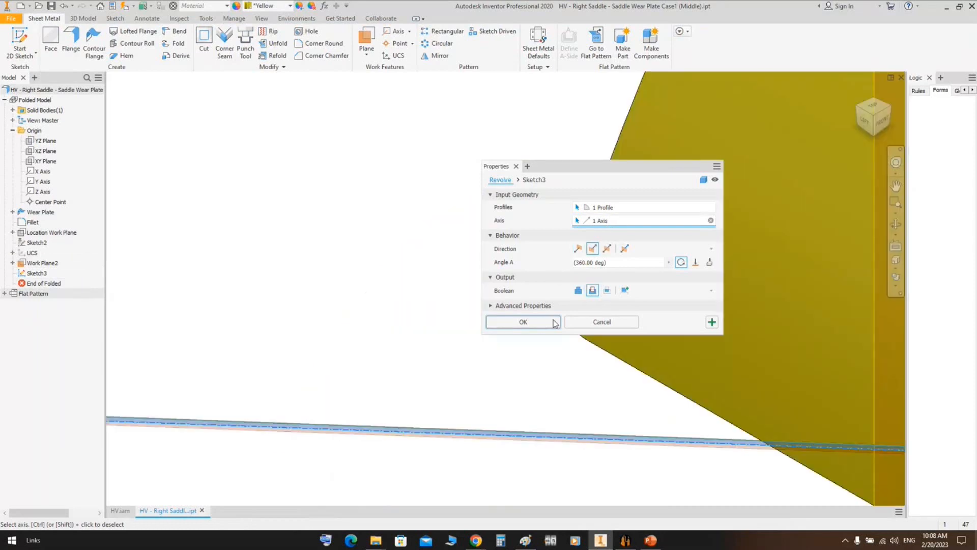
left_click(524, 322)
scroll(421, 375, "down", 5)
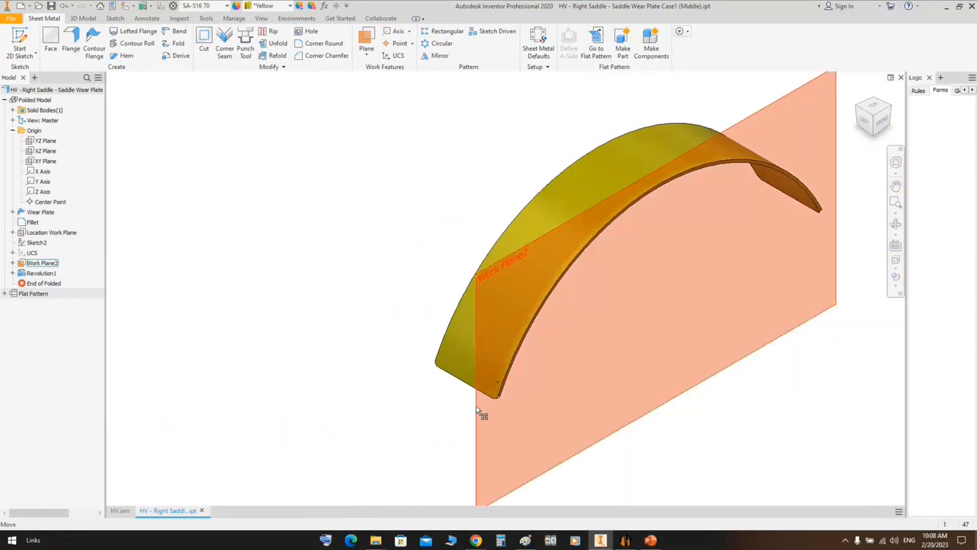
Hide Work Plane2 and check the small hole near the wear plate's lower corner.
right_click(477, 408)
left_click(518, 422)
scroll(534, 414, "up", 5)
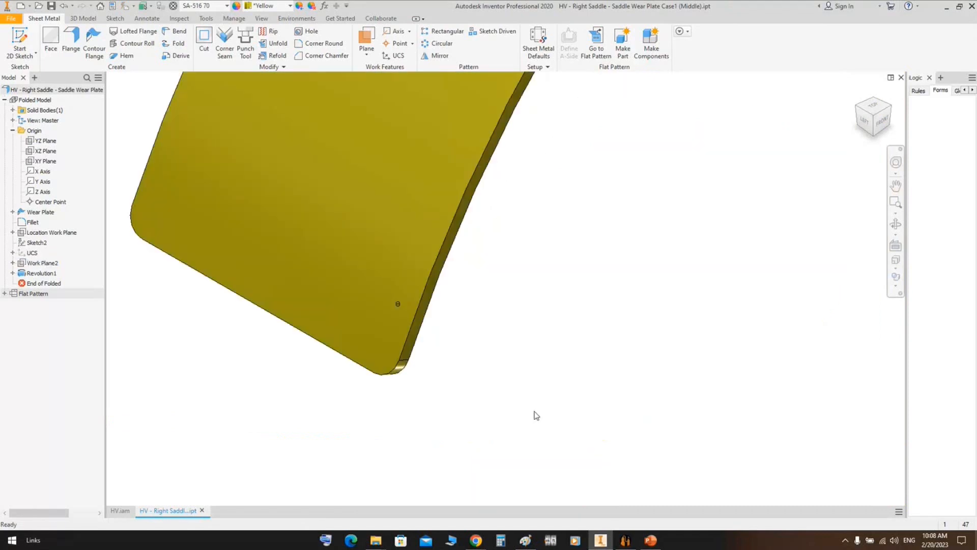
scroll(400, 307, "up", 2)
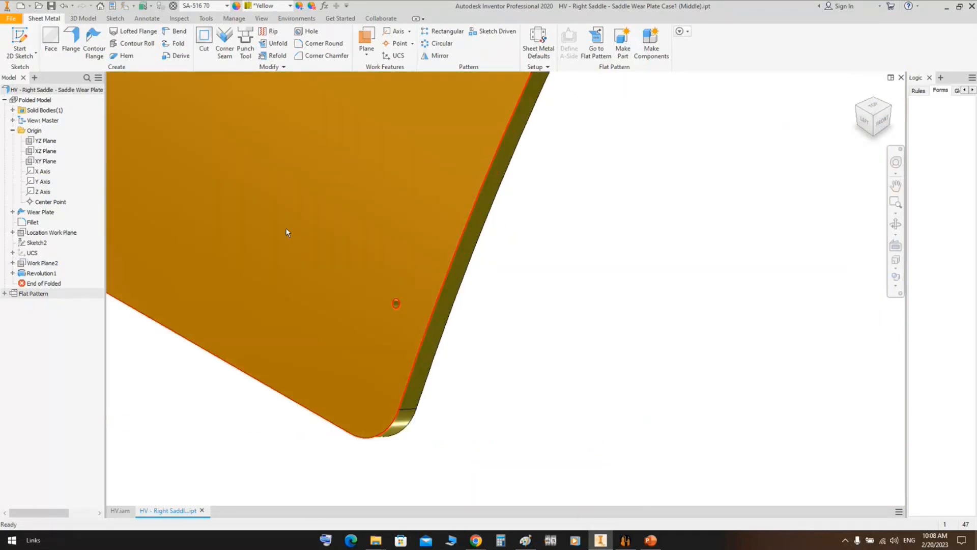
Set the Wear_Plate_Contact_Angle parameter to 150 deg and update the model.
scroll(258, 123, "down", 5)
left_click(234, 19)
left_click(104, 41)
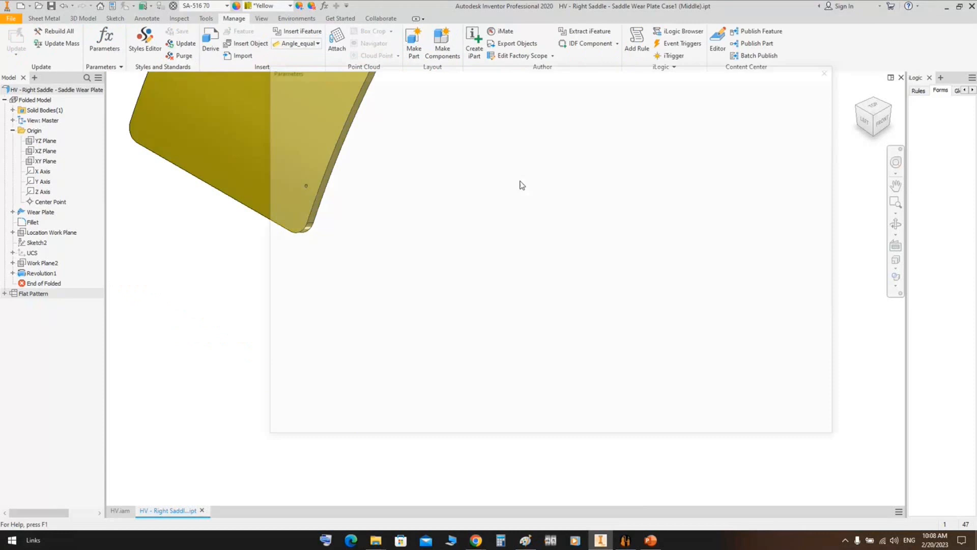
left_click_drag(526, 74, 704, 107)
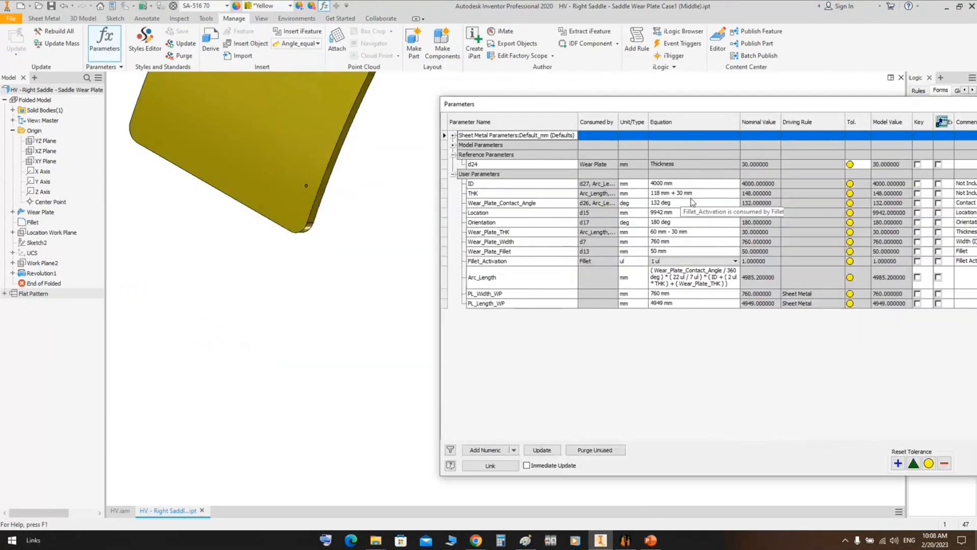
left_click(659, 204)
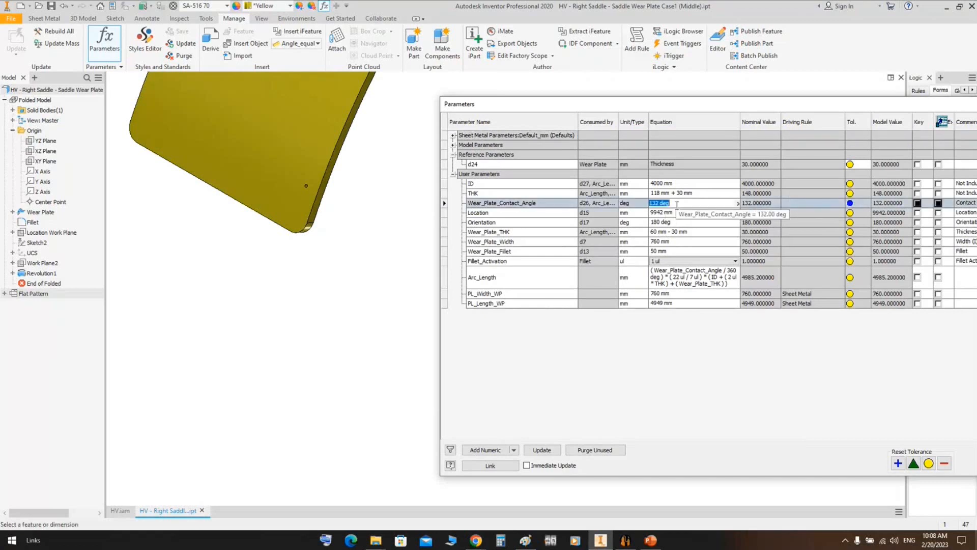
key("Return")
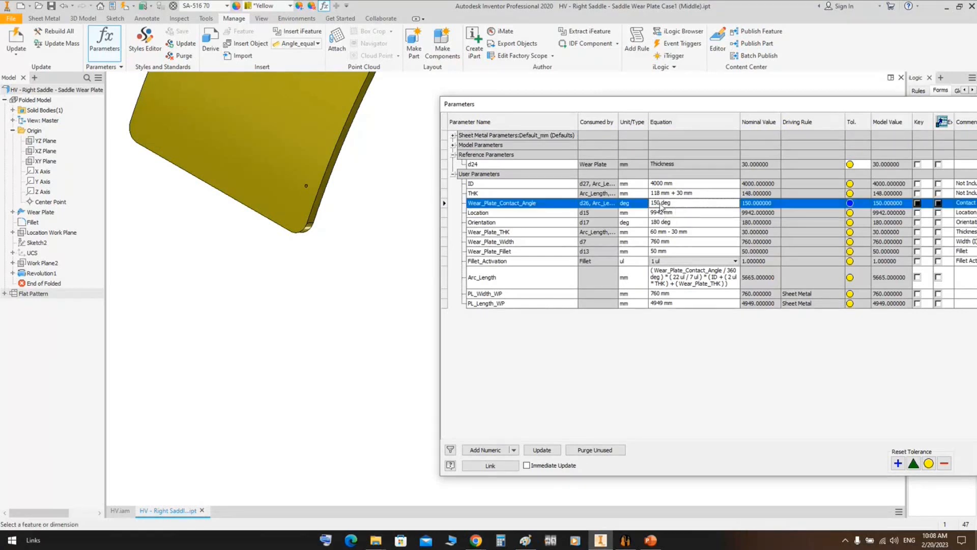
key("Down")
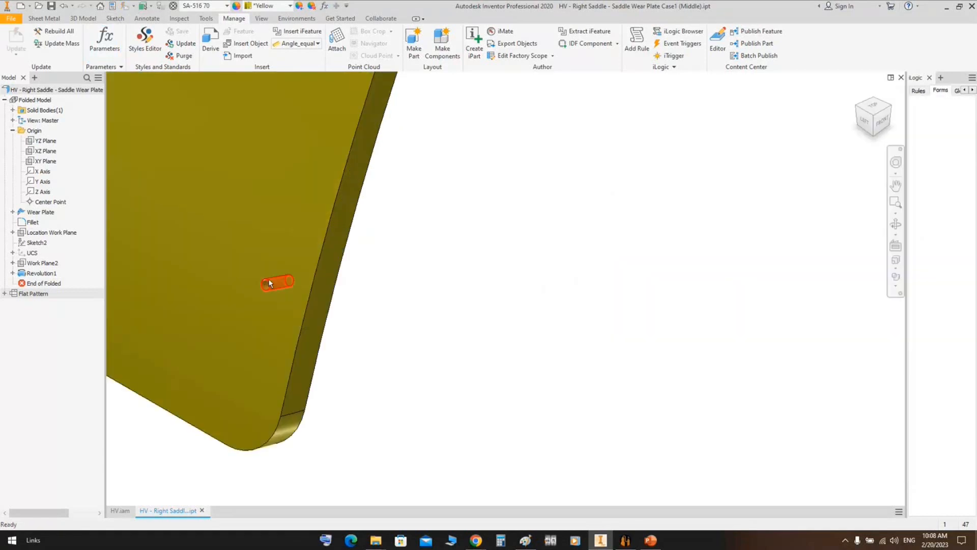
Open Sketch3 under the revolved cut for editing.
left_click(12, 273)
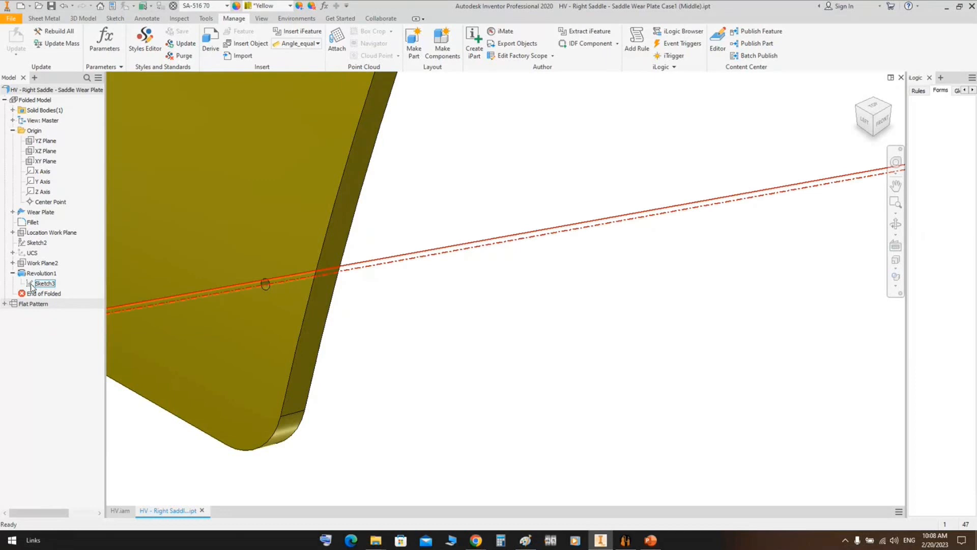
left_click(44, 283)
scroll(521, 257, "down", 3)
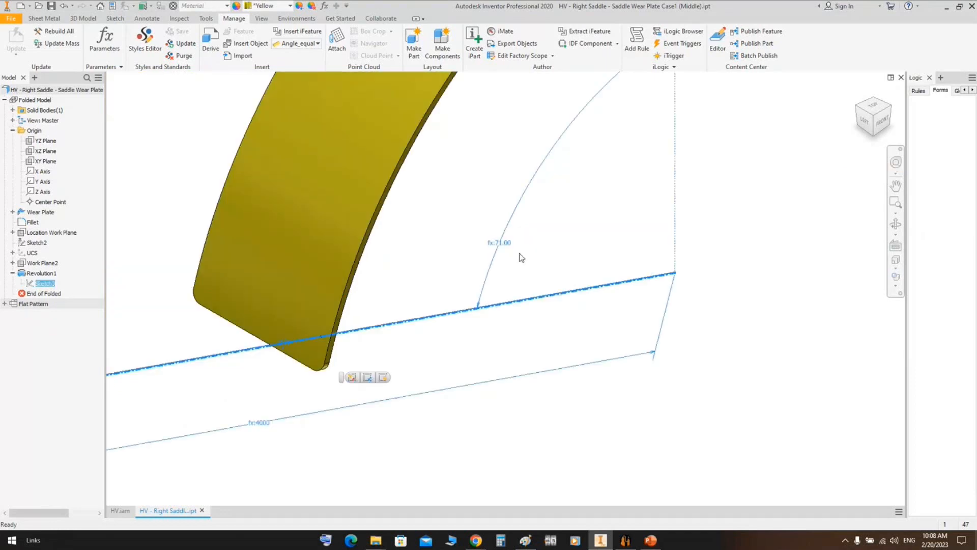
left_click(516, 251)
left_click(46, 283)
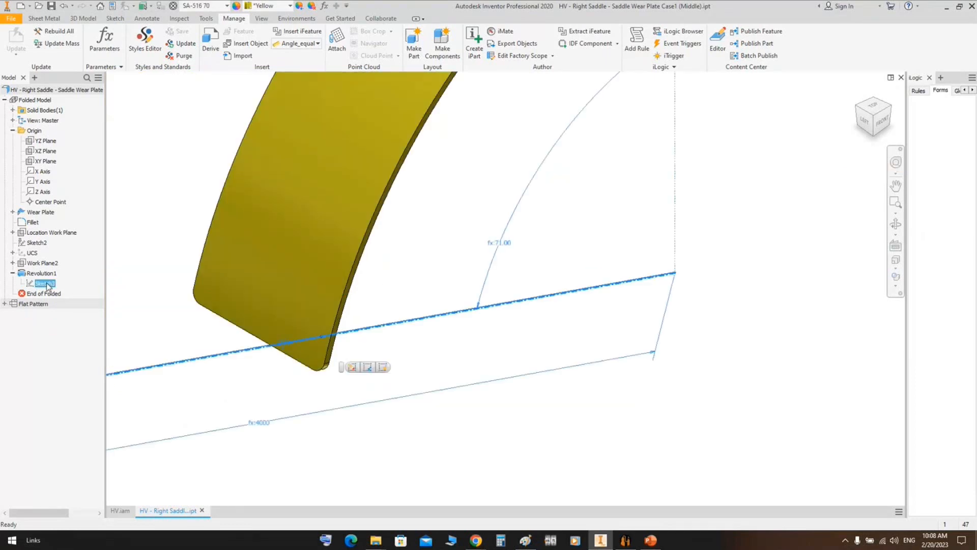
left_click(48, 283)
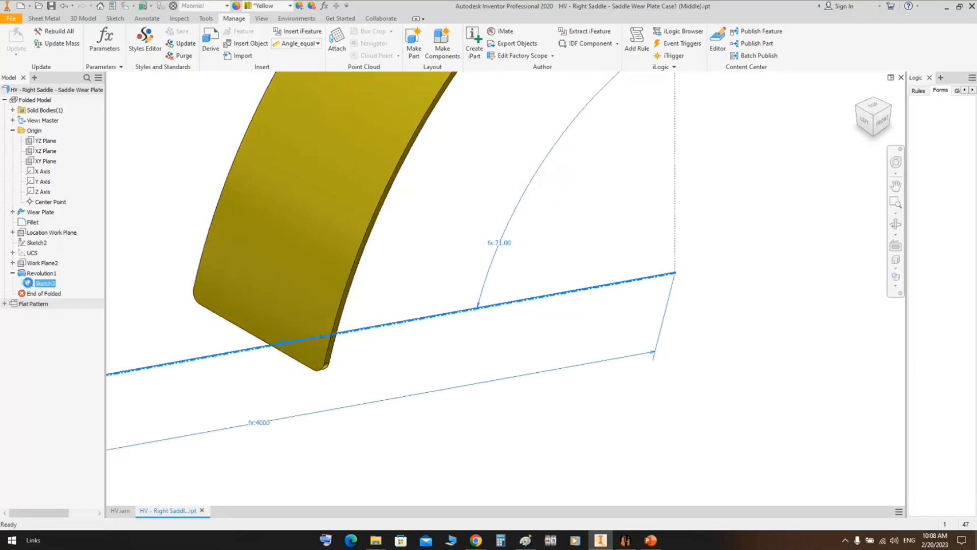
Replace the centerline's angle expression with a fixed 60 degrees and finish the sketch.
double_click(733, 241)
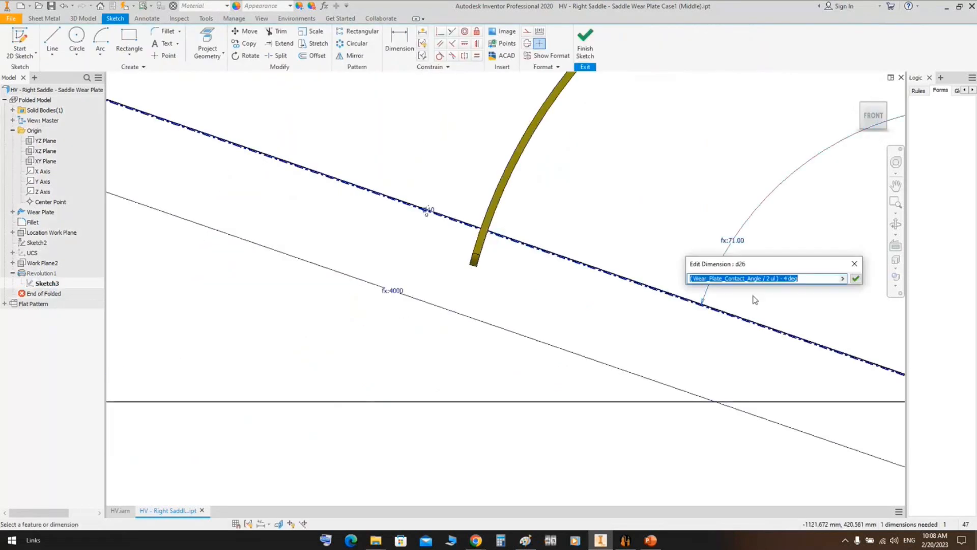
left_click(819, 279)
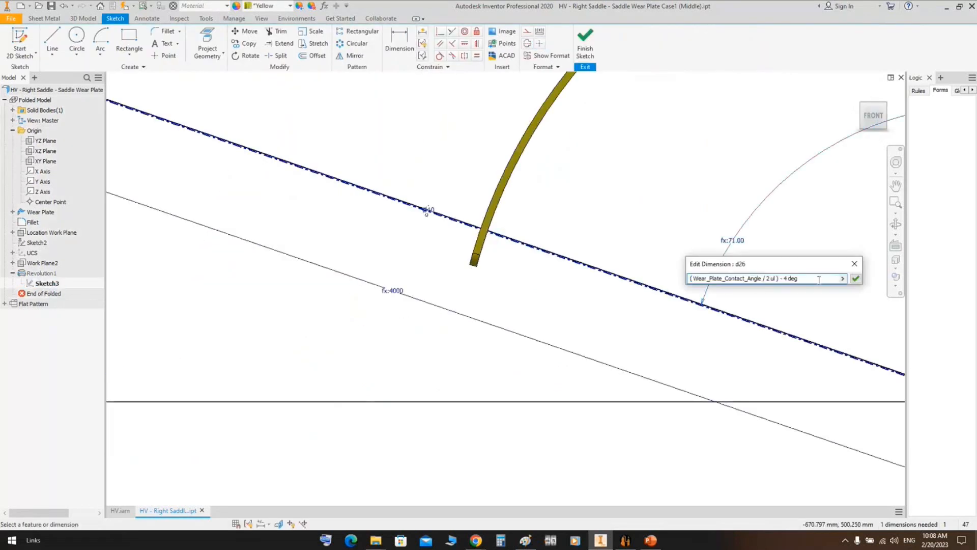
left_click_drag(819, 280, 688, 290)
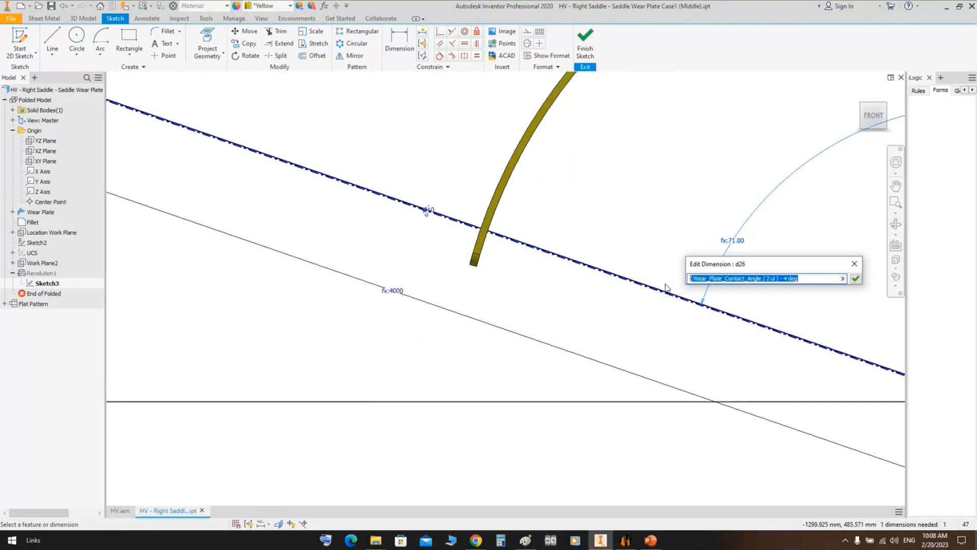
type("60")
key("Return")
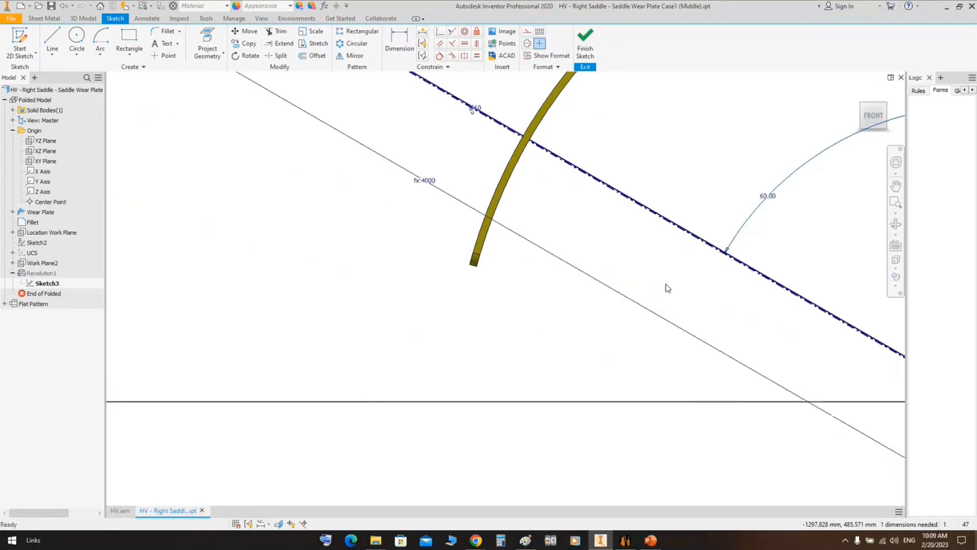
scroll(758, 282, "up", 3)
middle_click_drag(757, 281, 328, 303)
right_click(339, 210)
left_click(339, 206)
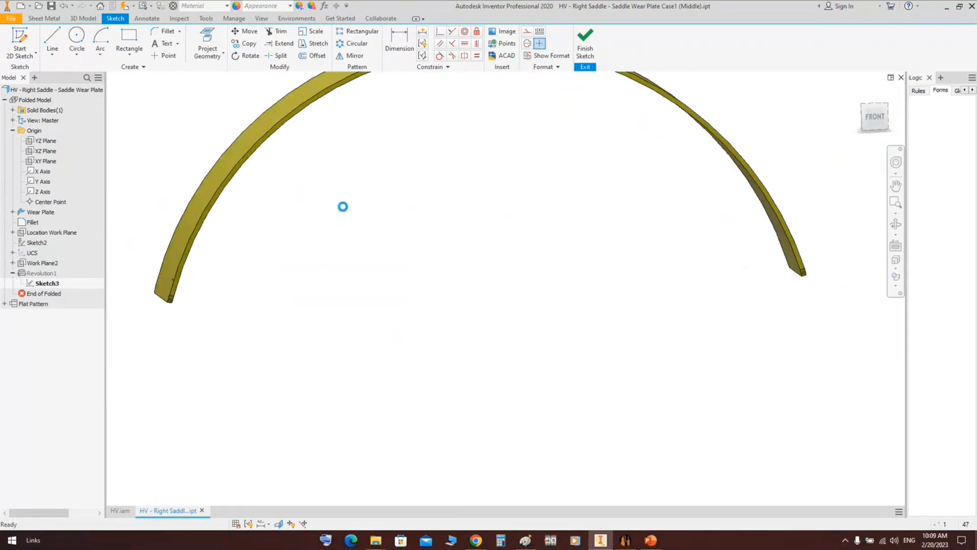
Set the Wear_Plate_Contact_Angle parameter to 132 deg, update the model and check the hole near the corner.
left_click(235, 18)
left_click(104, 39)
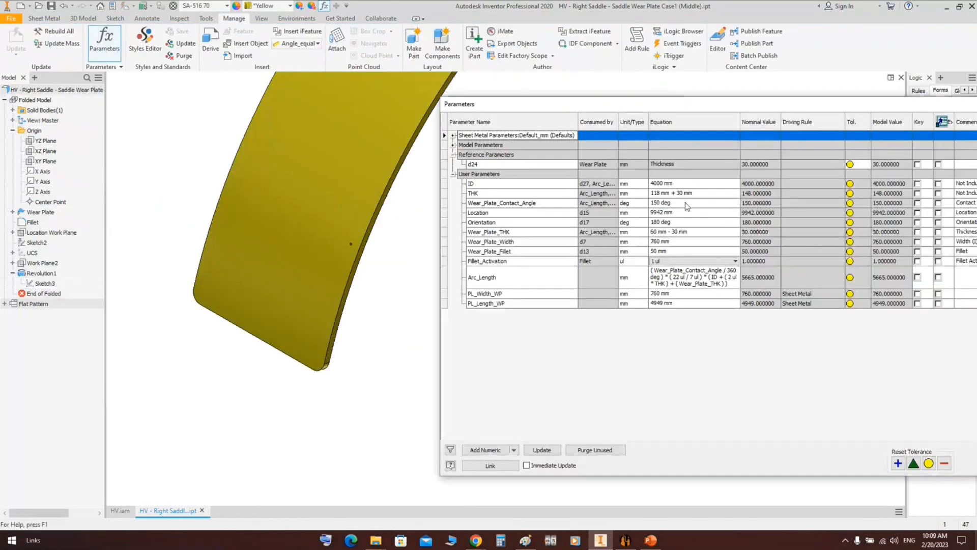
left_click(685, 202)
type("13")
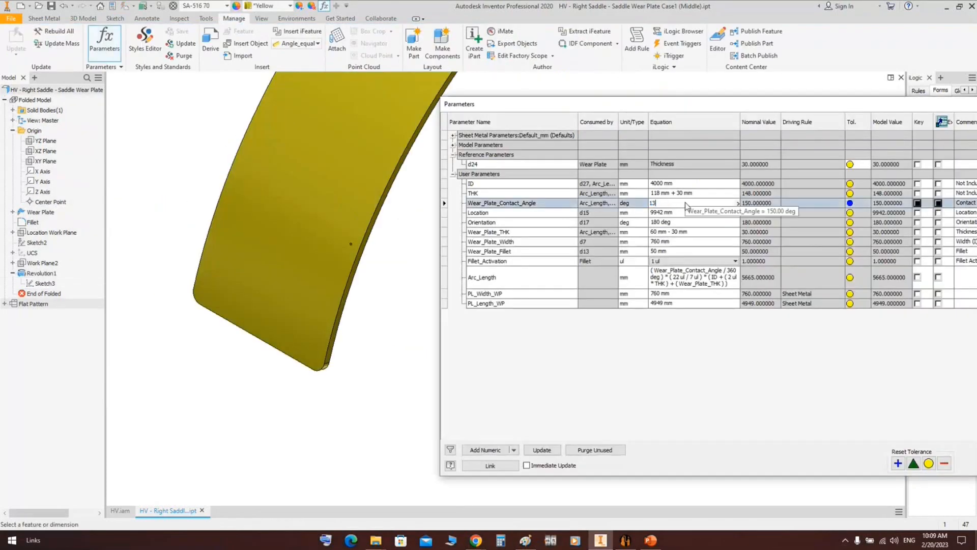
type("2")
key("Return")
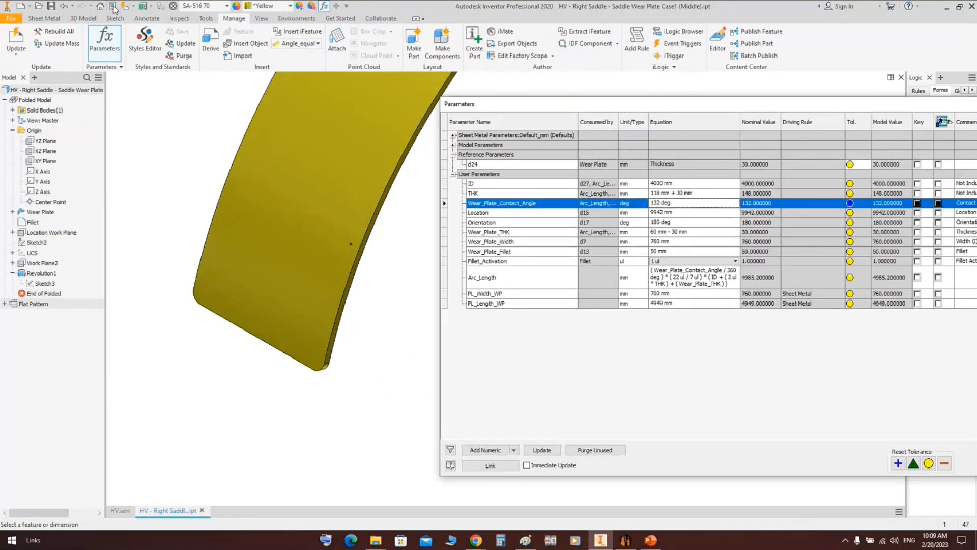
left_click(124, 7)
scroll(358, 246, "down", 5)
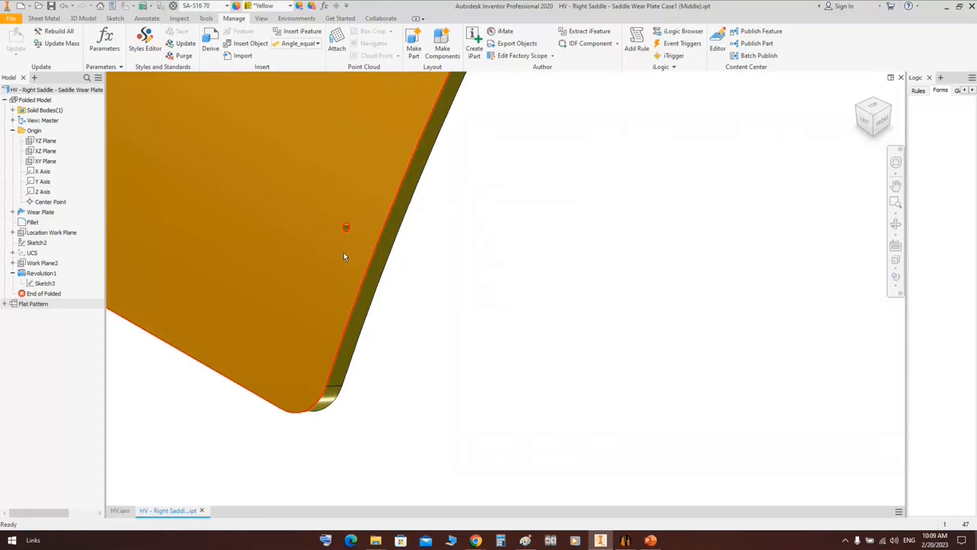
mouse_move(344, 253)
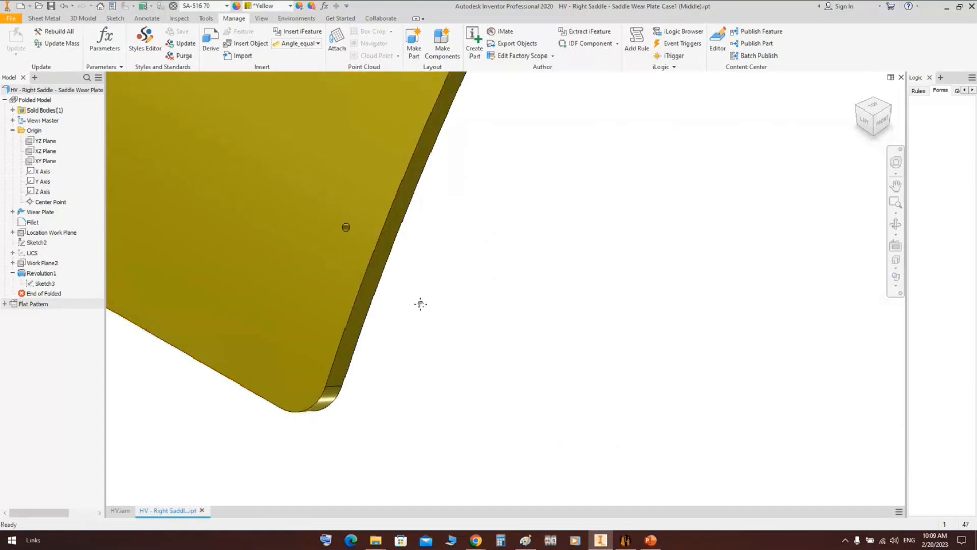
middle_click_drag(419, 303, 586, 389)
scroll(598, 350, "down", 3)
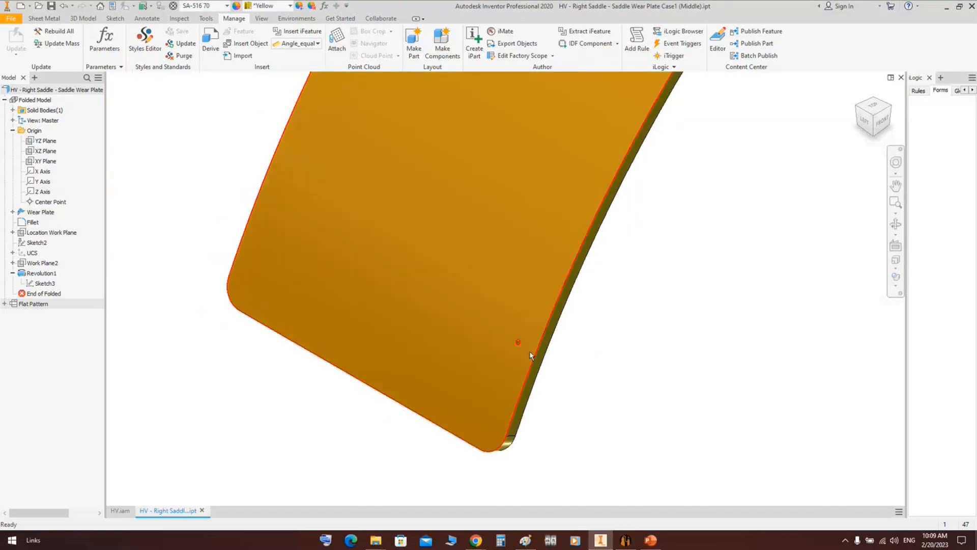
Add a numeric user parameter named HoleDiameter with a value of 50 mm.
left_click(106, 43)
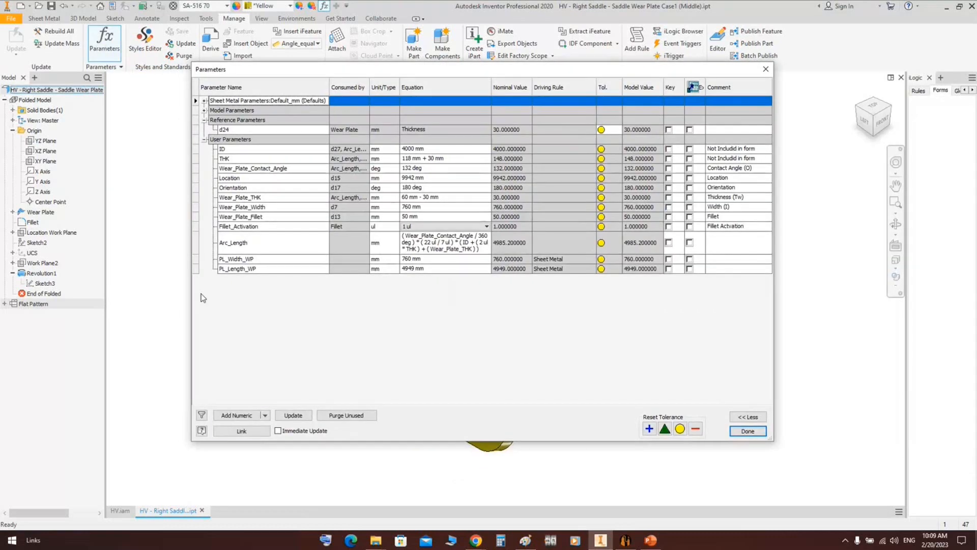
left_click(226, 416)
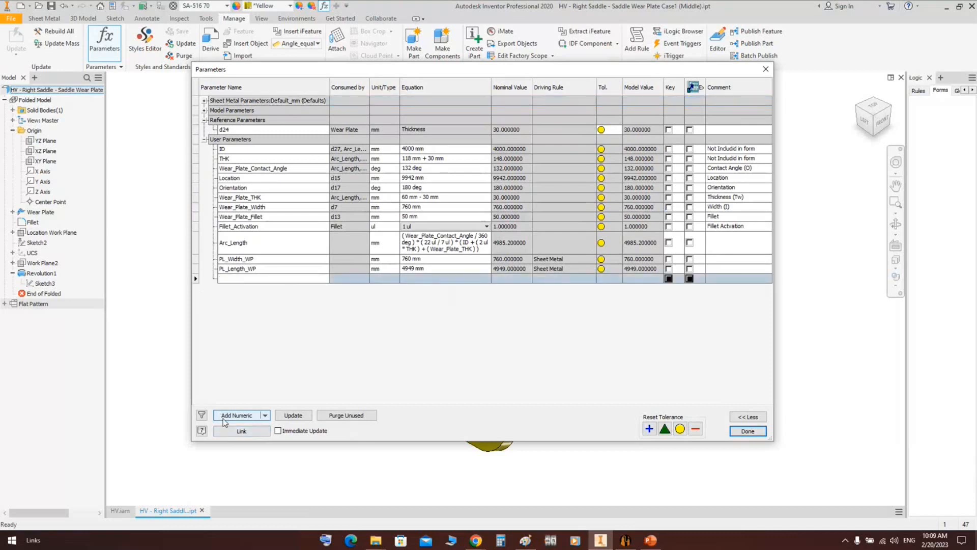
type("Hol")
type("eF")
type("iameter")
key("Return")
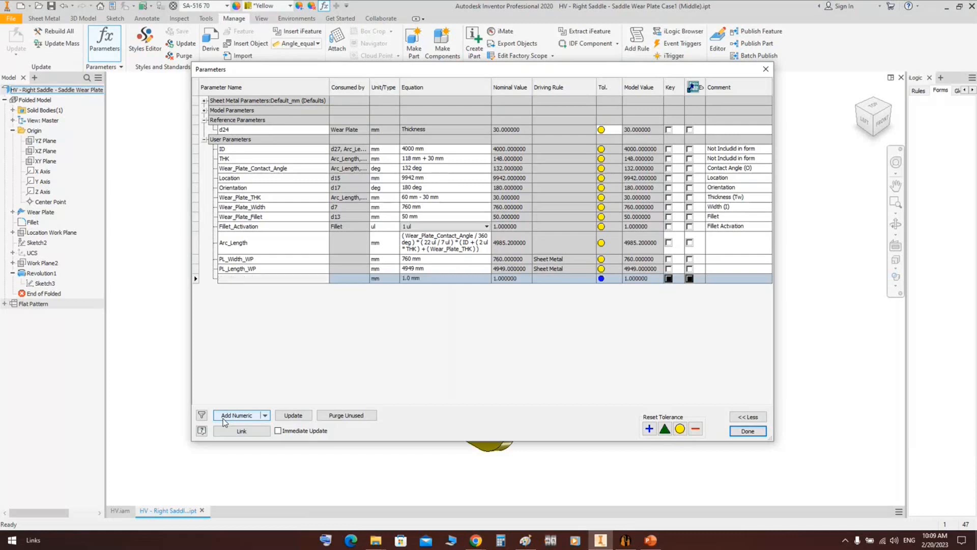
left_click(448, 278)
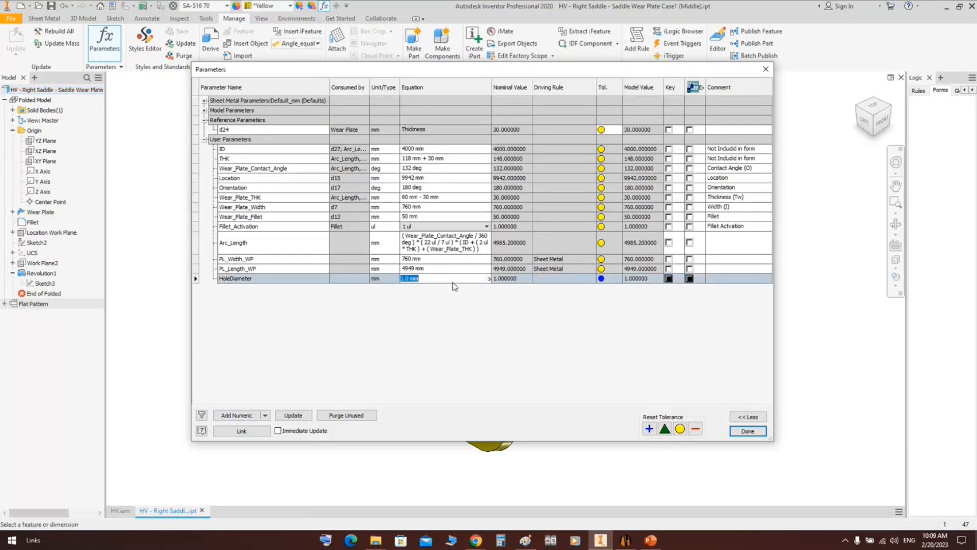
type("50")
key("Return")
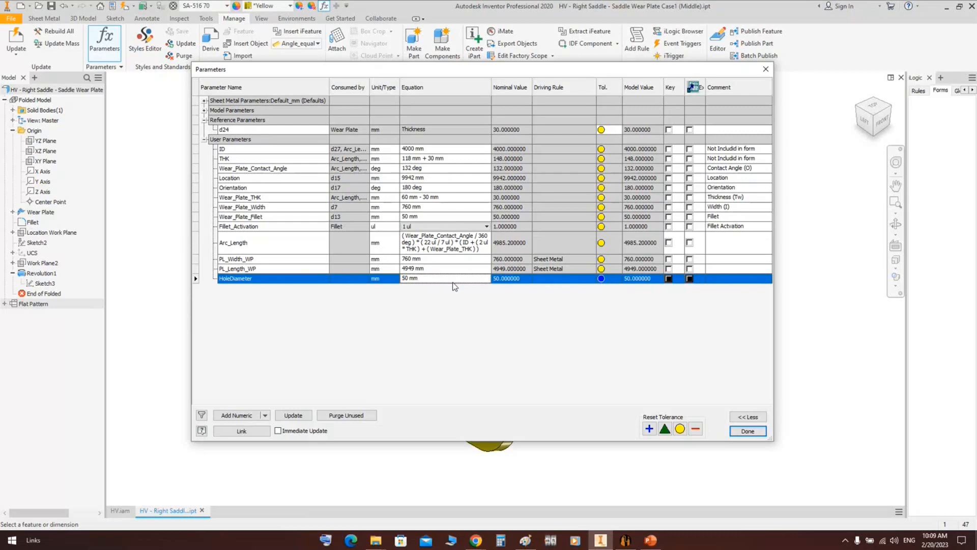
Set Sketch3's diameter dimension to the HoleDiameter parameter, finish the sketch and check the hole near the plate's corner.
left_click(295, 281)
left_click(277, 319)
left_click(742, 431)
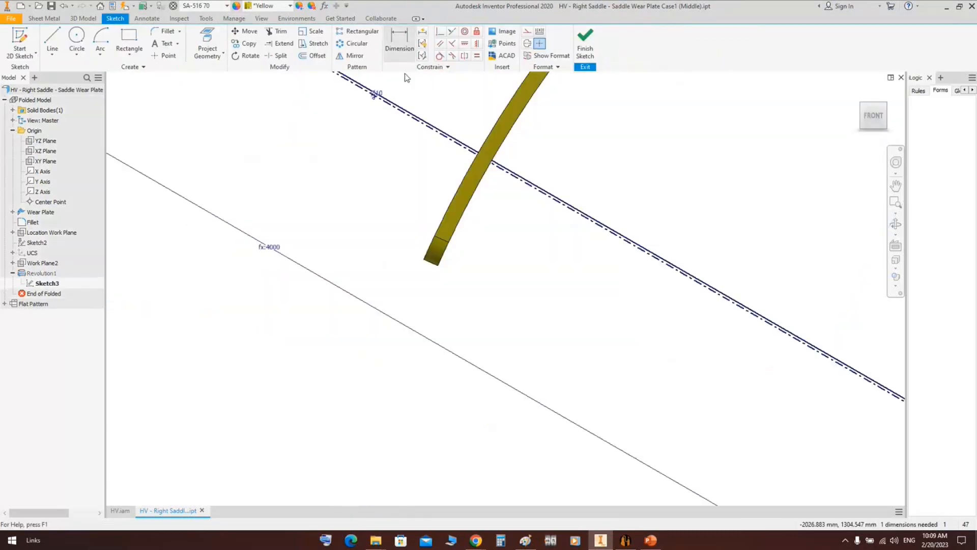
scroll(420, 119, "down", 5)
scroll(491, 136, "down", 2)
double_click(523, 144)
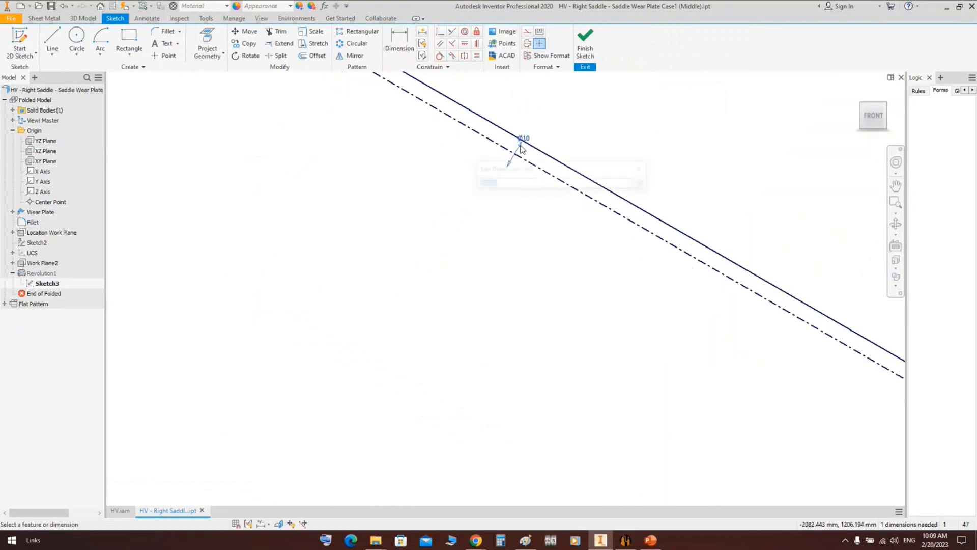
key("Escape")
scroll(533, 170, "down", 4)
right_click(442, 193)
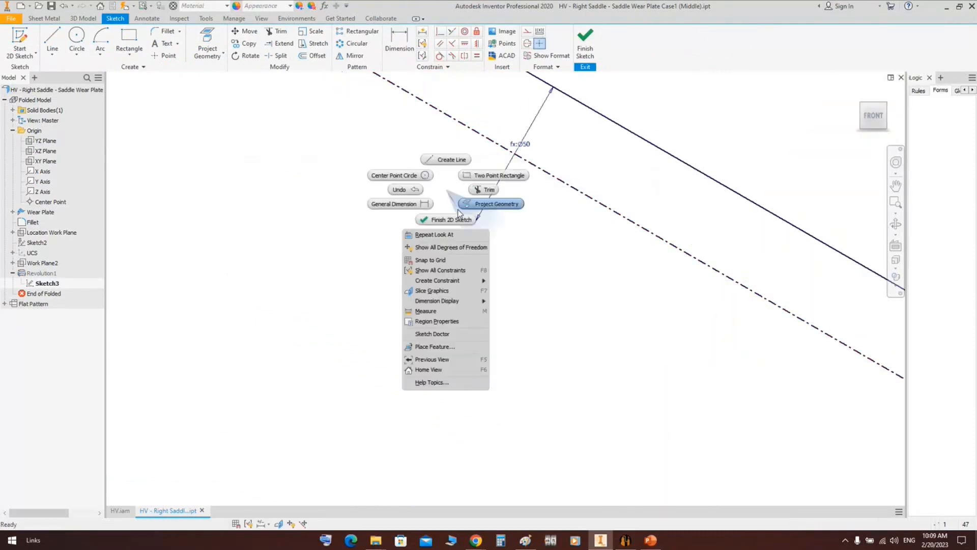
left_click(449, 220)
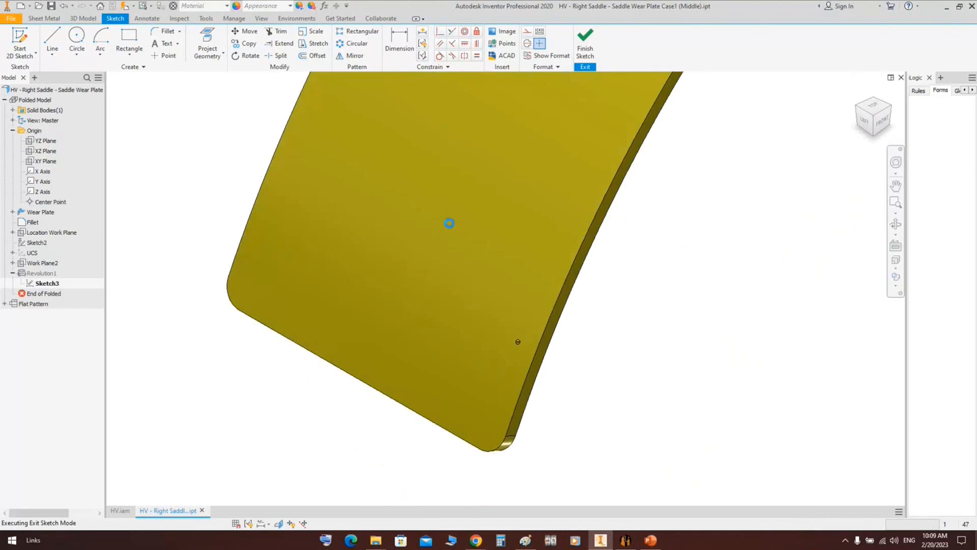
scroll(607, 330, "up", 3)
mouse_move(606, 330)
middle_mouse_down()
mouse_move(606, 339)
mouse_move(543, 353)
middle_mouse_up()
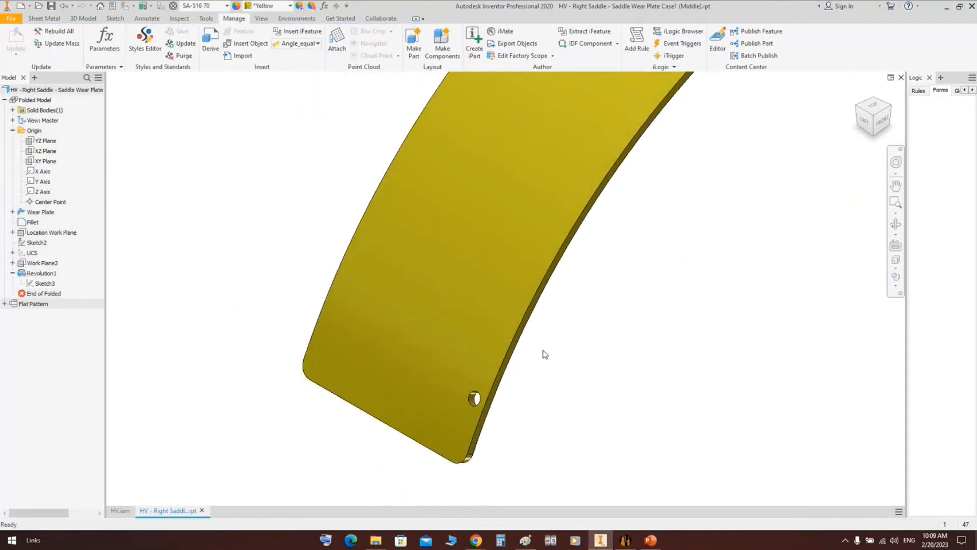
scroll(543, 354, "up", 4)
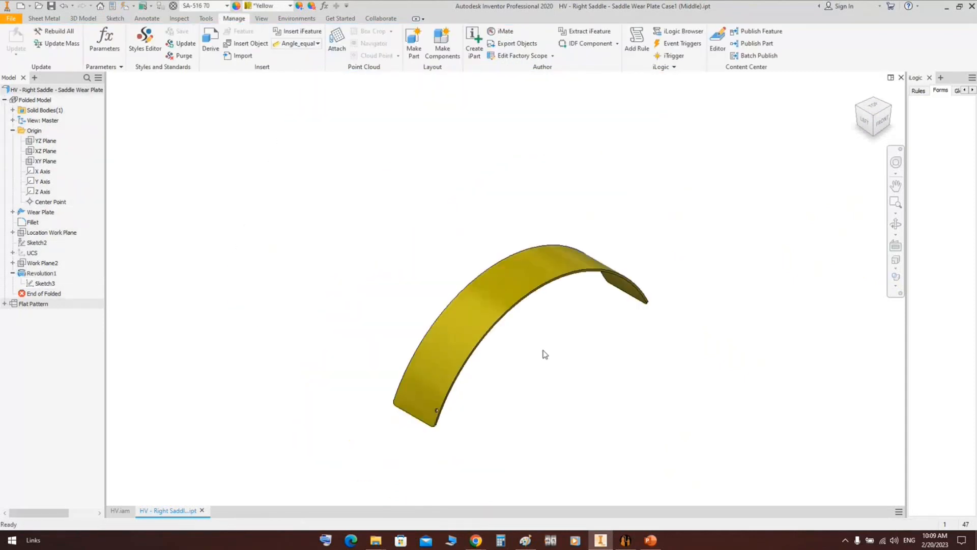
Review the wear plate's user parameters, including HoleDiameter, and return to the model.
left_click(114, 47)
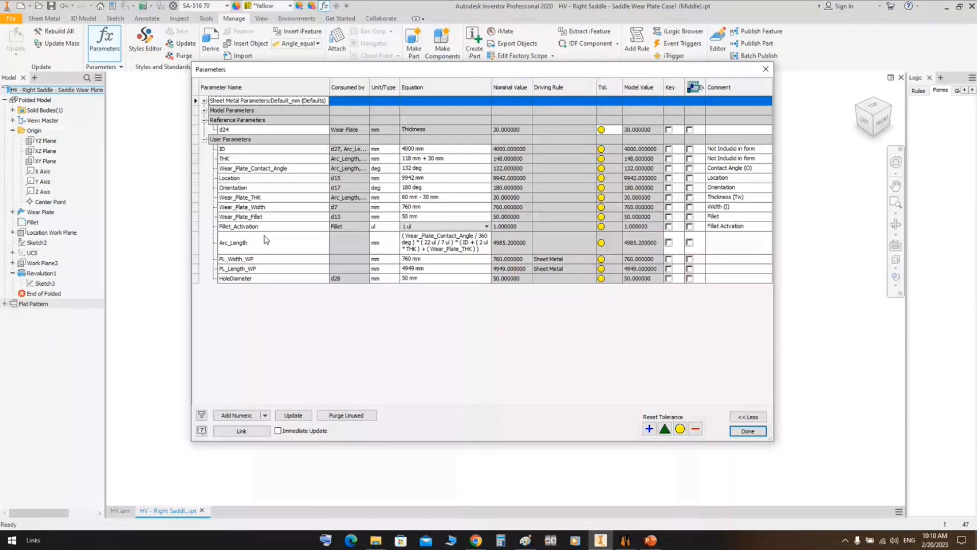
left_click(748, 432)
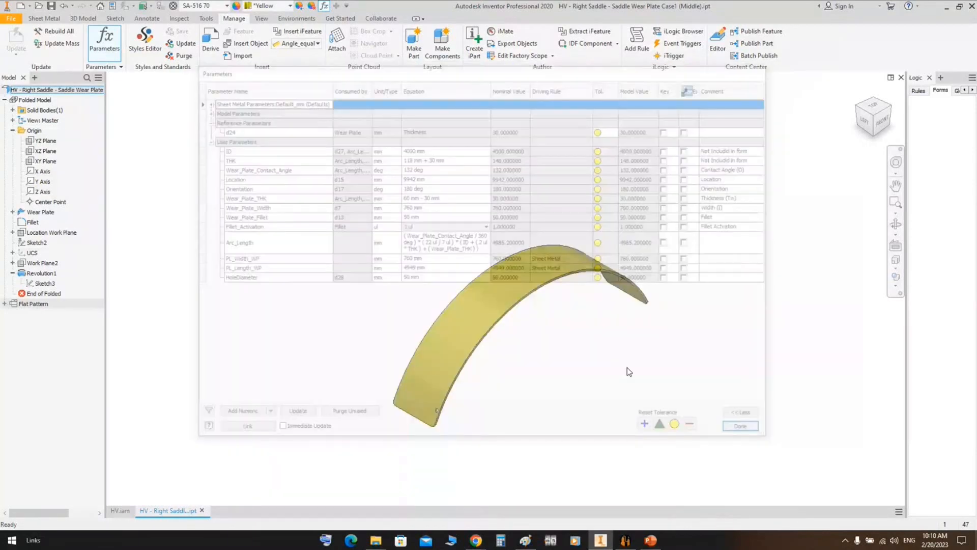
scroll(701, 190, "down", 3)
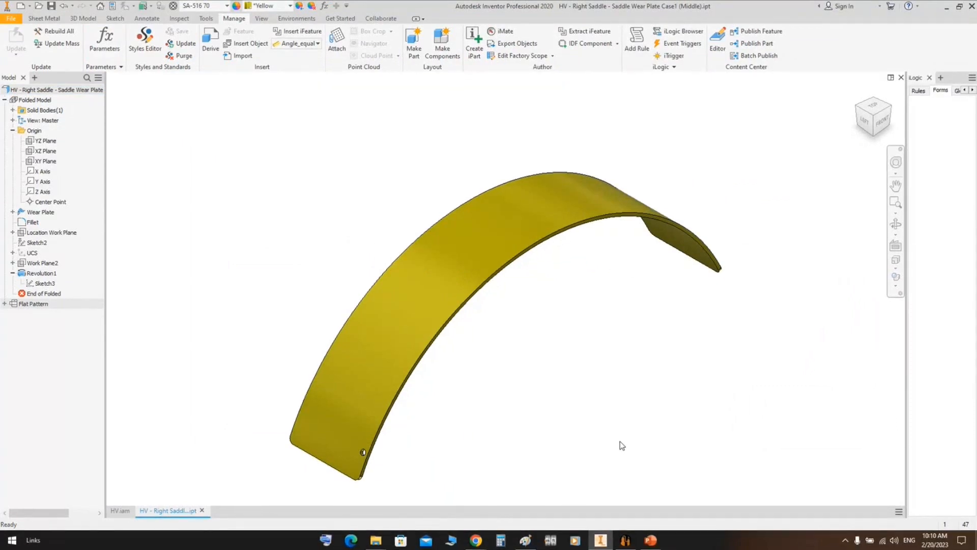
Check the wear plate inputs in Static Equipment Generator, and return to Inventor to inspect the sheet metal defaults without changes.
left_click(625, 540)
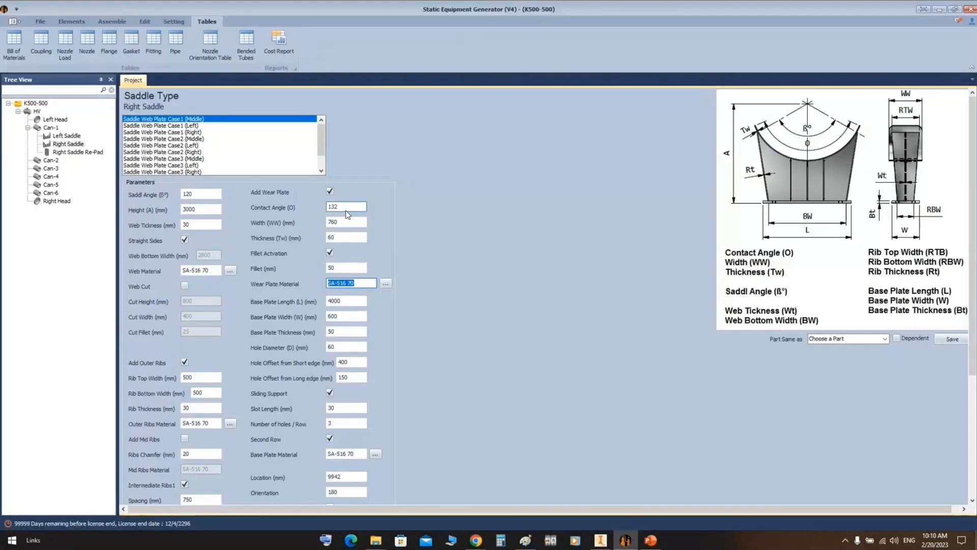
left_click_drag(346, 210, 304, 243)
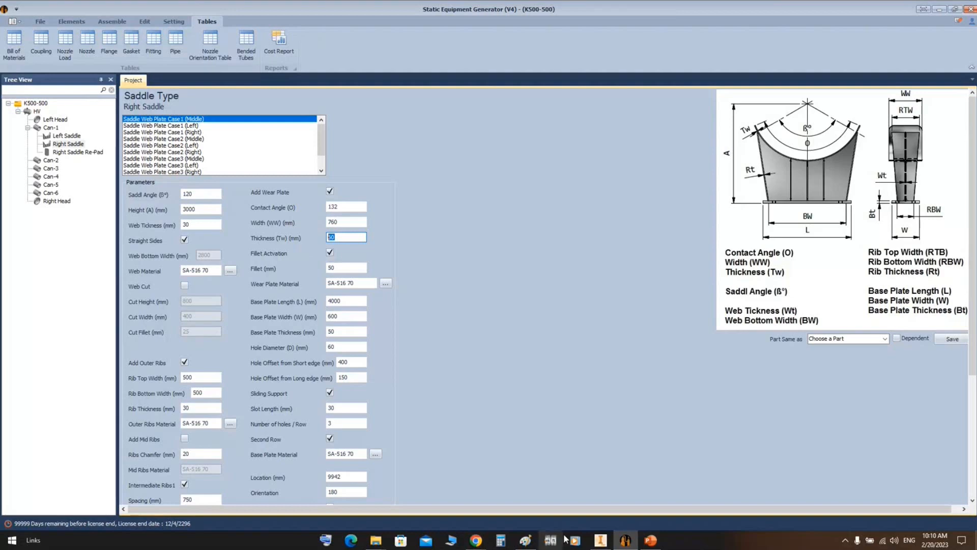
left_click(601, 540)
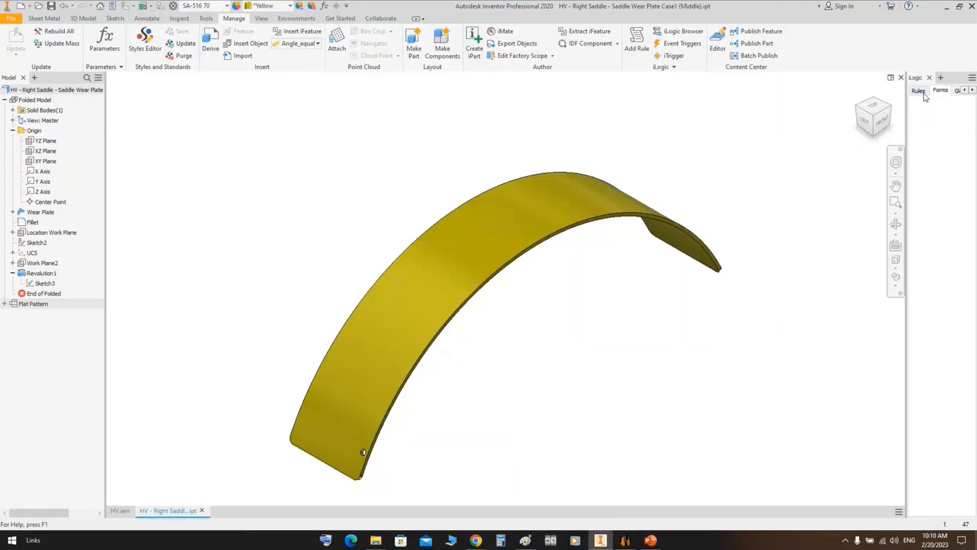
left_click(54, 18)
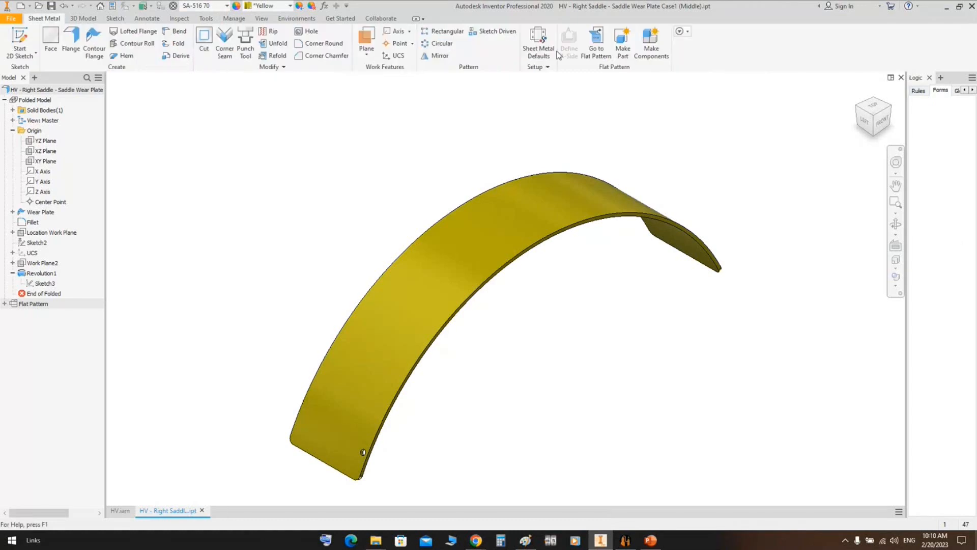
left_click(538, 41)
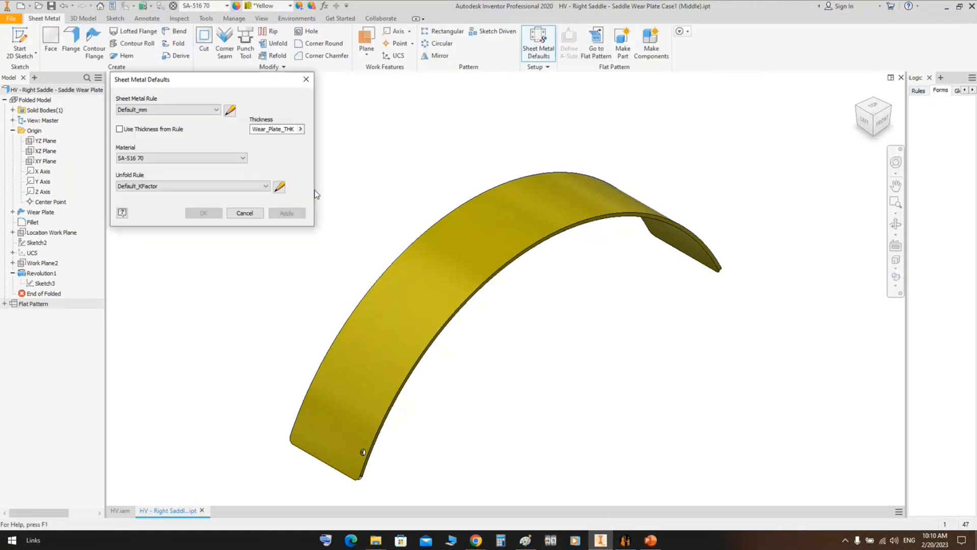
left_click(245, 213)
Display the wear plate's flat pattern and examine the unfolded plate and its hole in an isometric view.
left_click(594, 46)
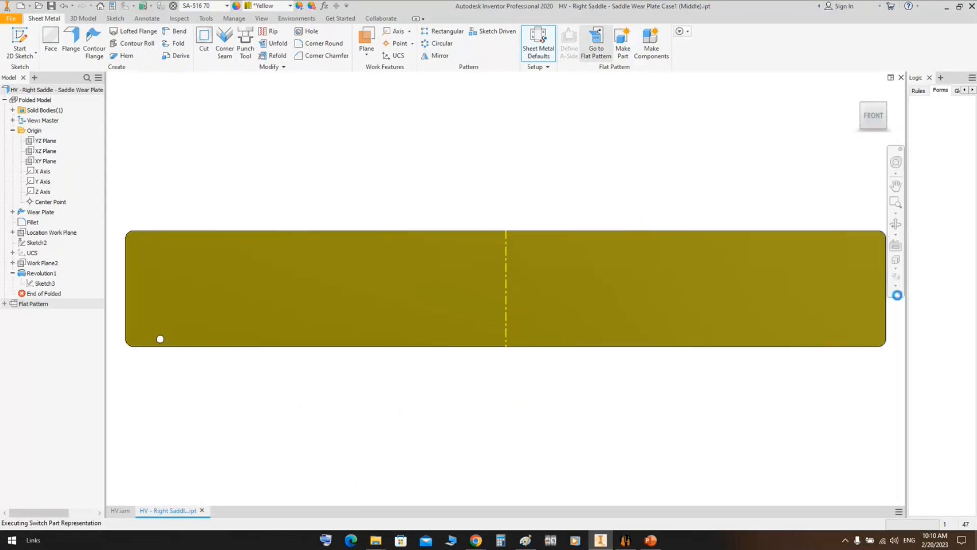
left_click(896, 225)
scroll(484, 273, "down", 2)
left_click_drag(479, 290, 522, 321)
scroll(532, 214, "up", 4)
right_click(429, 205)
left_click(462, 207)
scroll(422, 241, "down", 5)
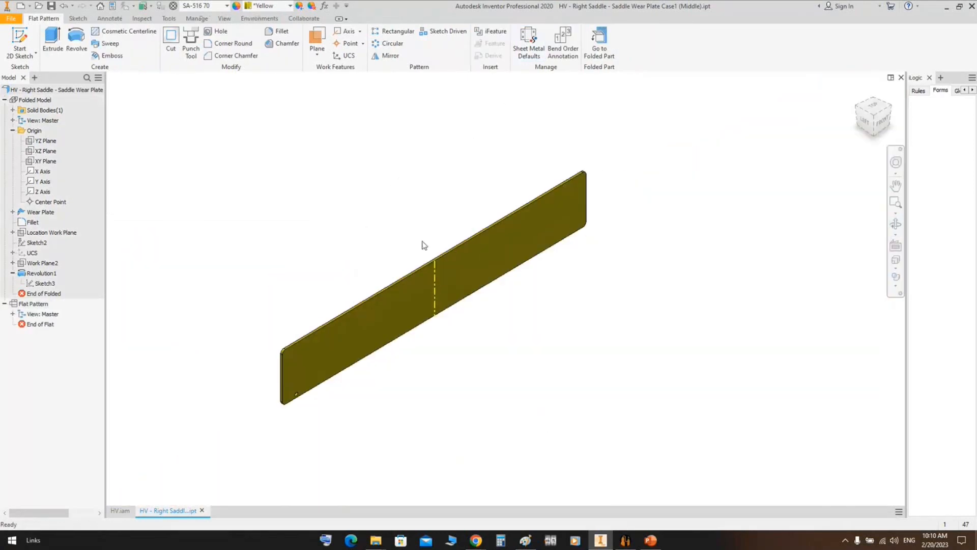
middle_click_drag(423, 241, 428, 233)
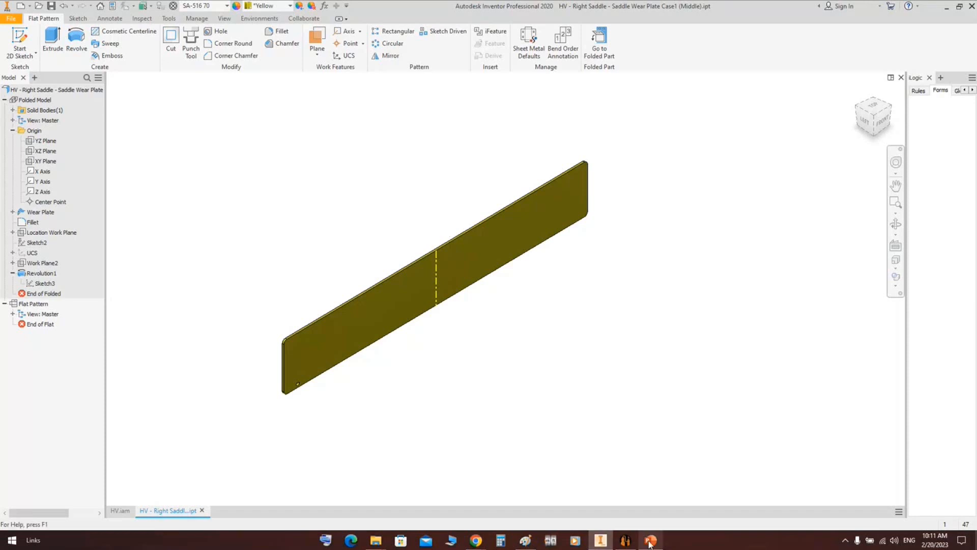
Switch to the Bill Of Material, widen the technical characteristics column, examine the Case1 (Middle) wear plate's length and close the table.
key("alt+Tab")
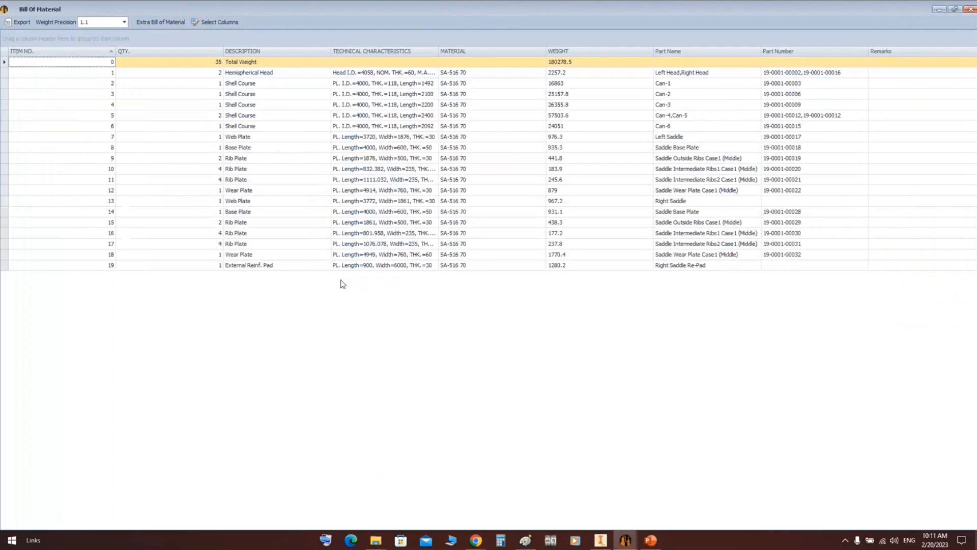
double_click(438, 51)
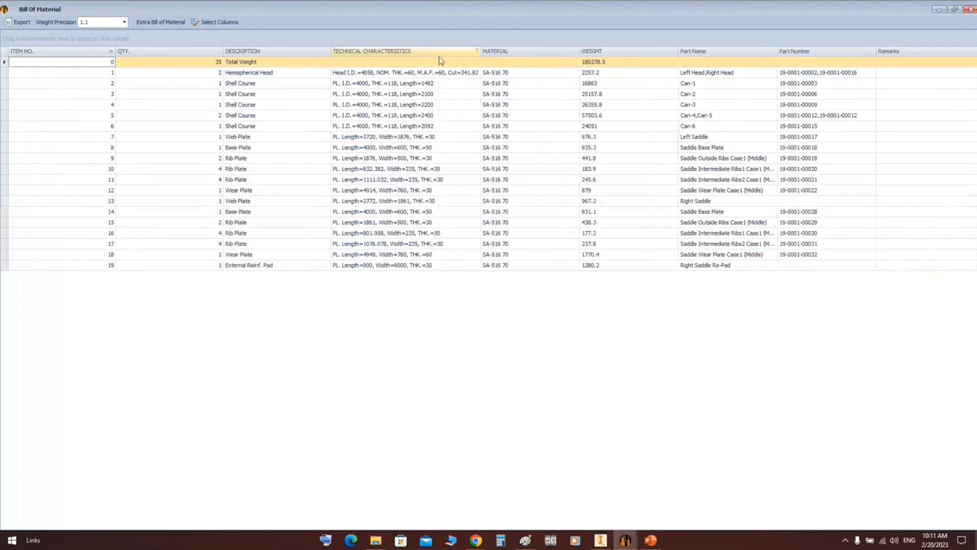
left_click(364, 255)
double_click(371, 255)
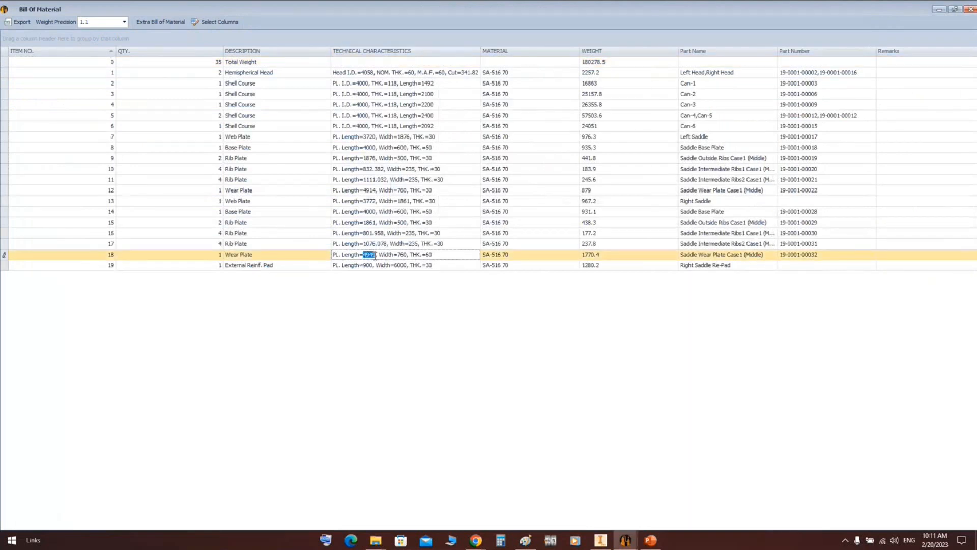
left_click(363, 254)
left_click_drag(363, 256, 377, 255)
left_click(970, 10)
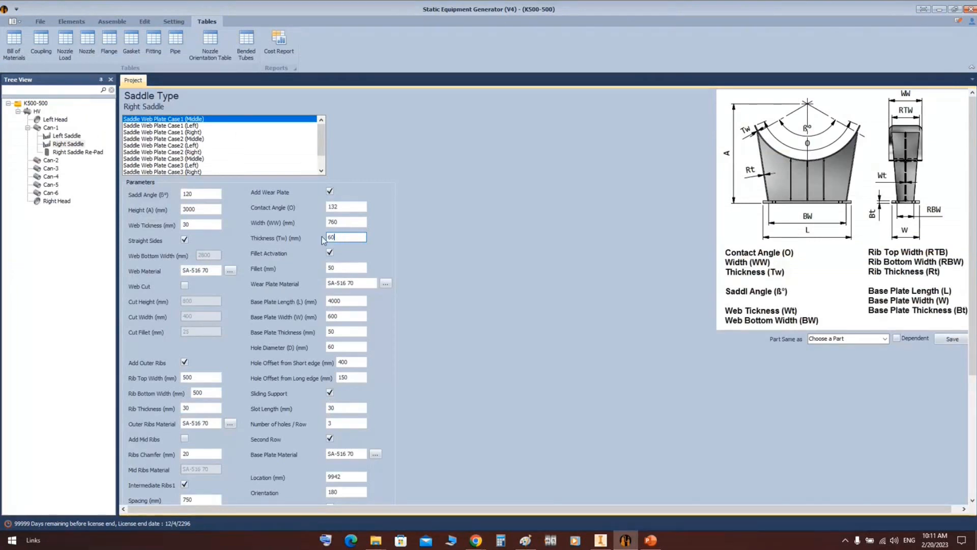
Review the wear plate's width and thickness entries in the right saddle parameters.
key("shift+Tab")
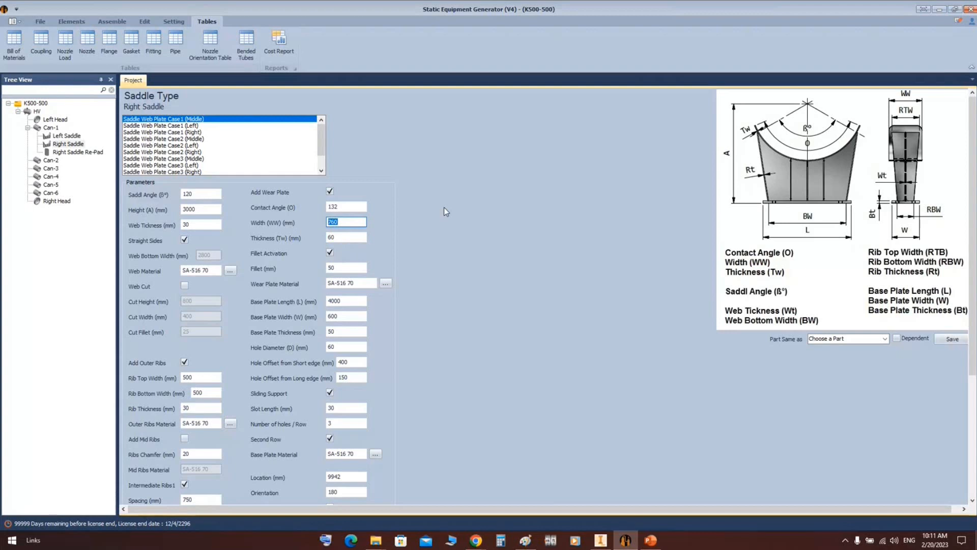
key("Tab")
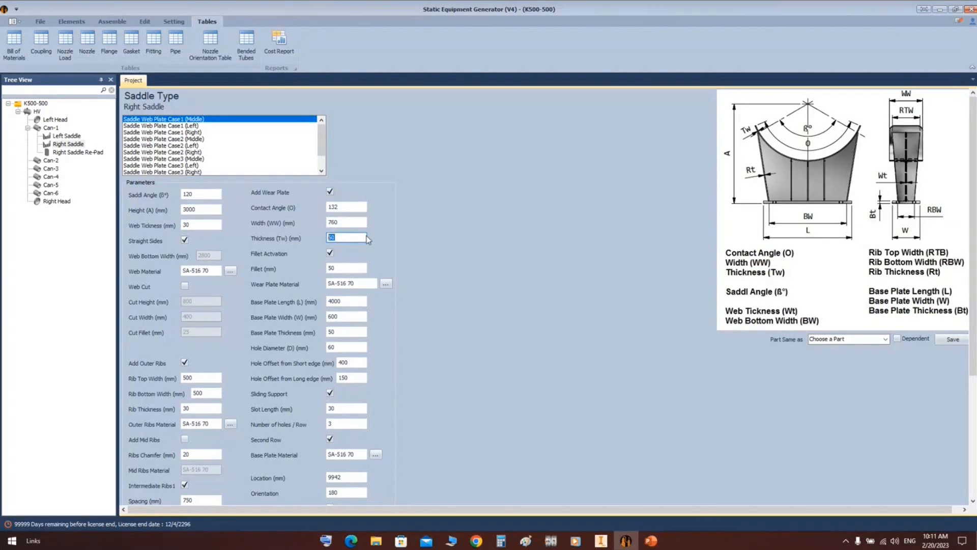
left_click(358, 222)
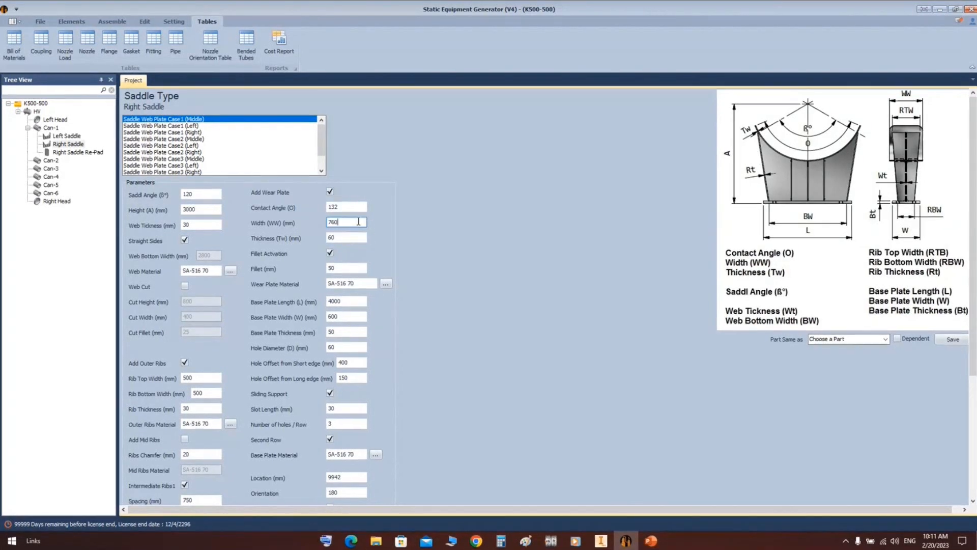
key("Tab")
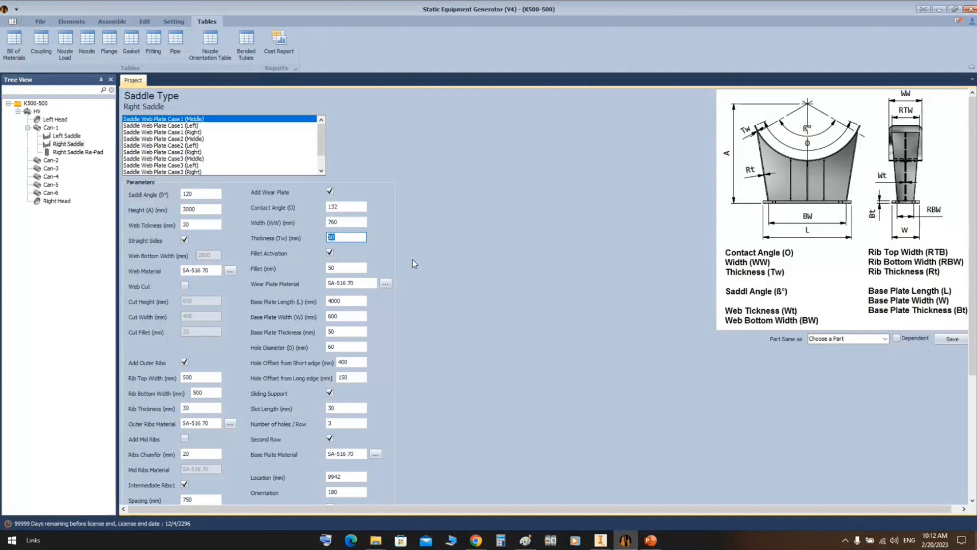
Switch to Inventor, return to the folded wear plate model and inspect the hole near its corner.
left_click(601, 540)
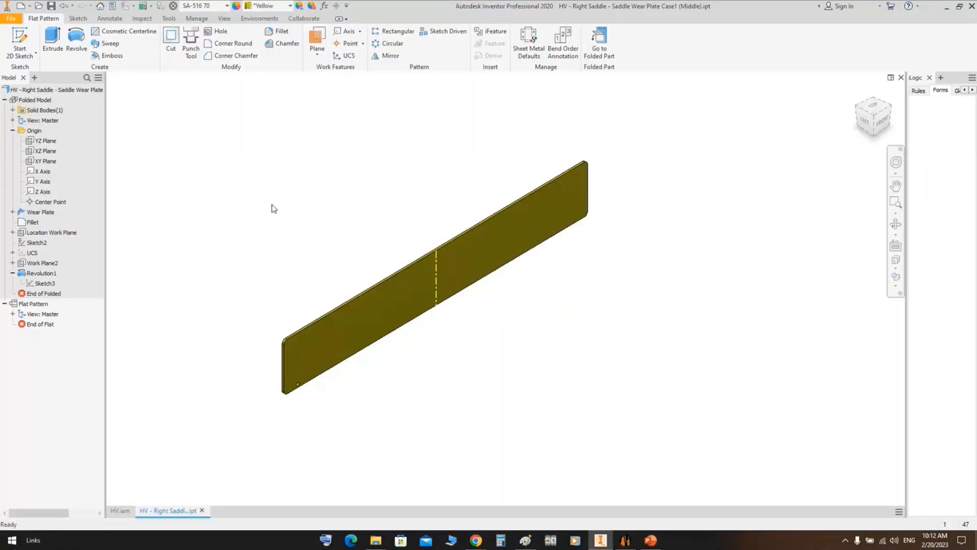
double_click(33, 100)
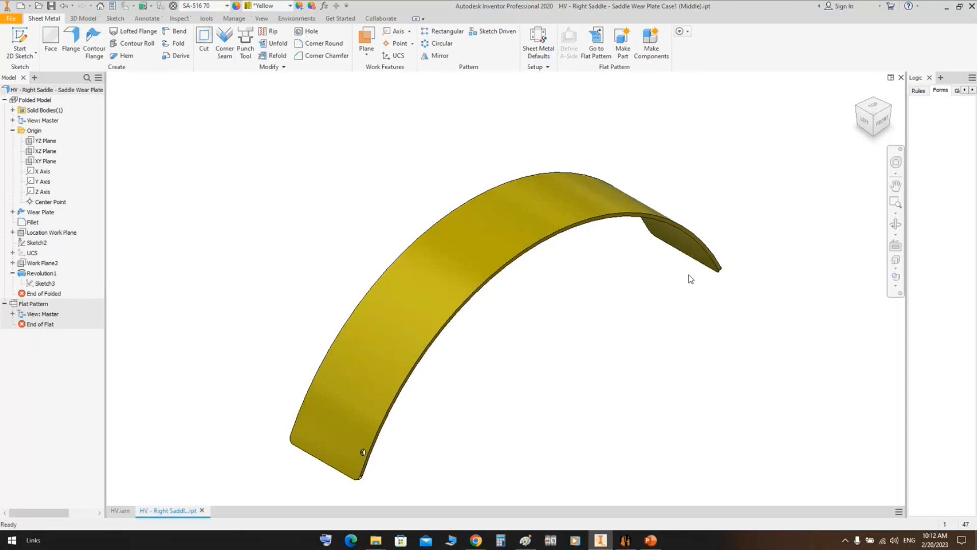
scroll(387, 448, "up", 3)
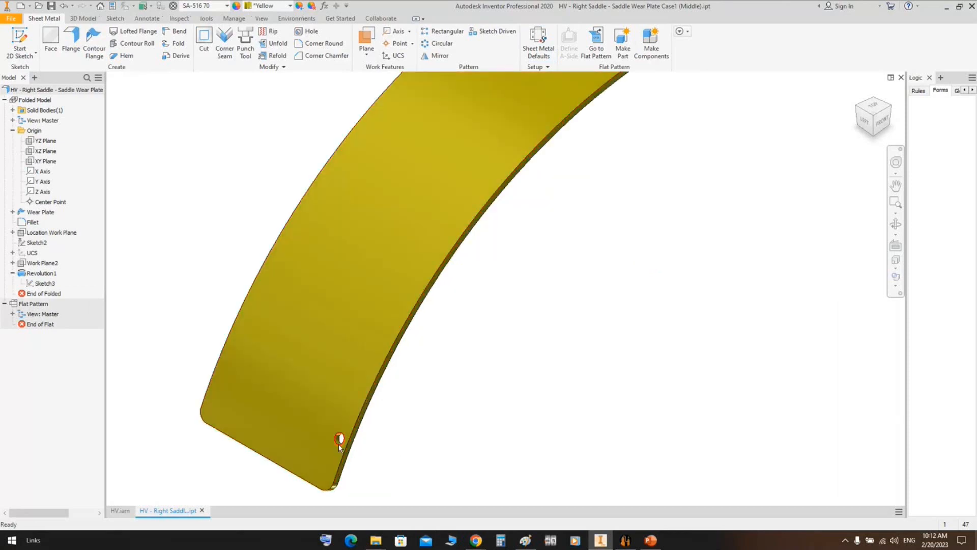
scroll(465, 353, "down", 4)
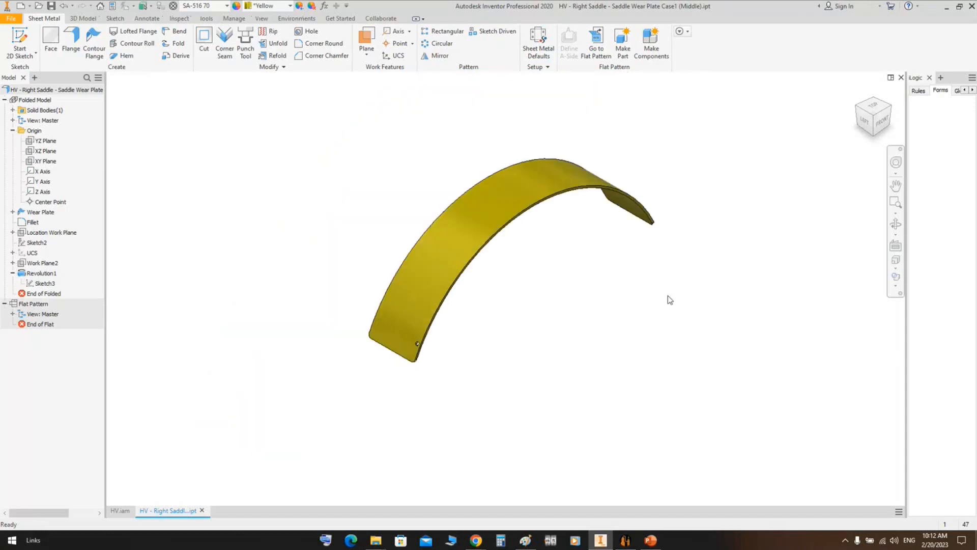
Review the wear plate's contact angle and width in Static Equipment Generator, and return to the folded plate in Inventor.
left_click(626, 540)
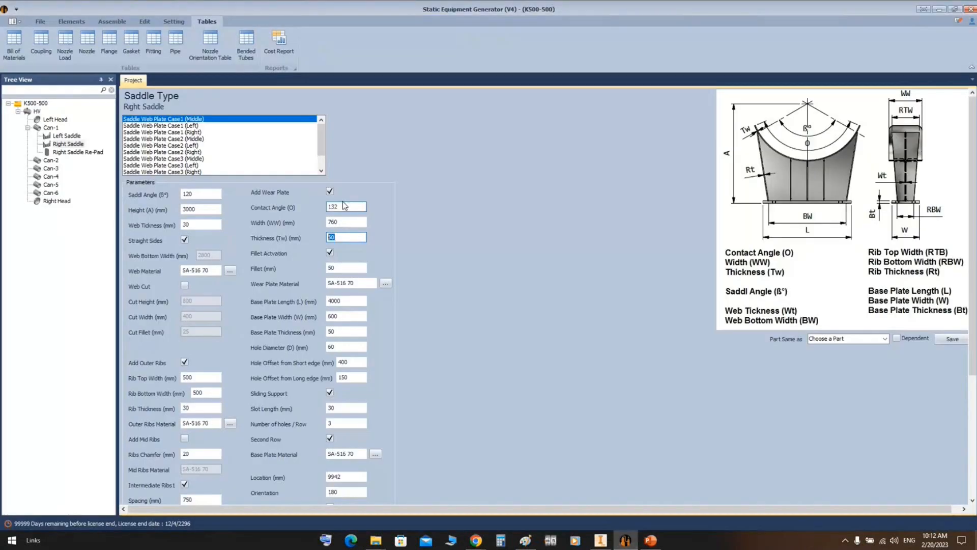
key("Tab")
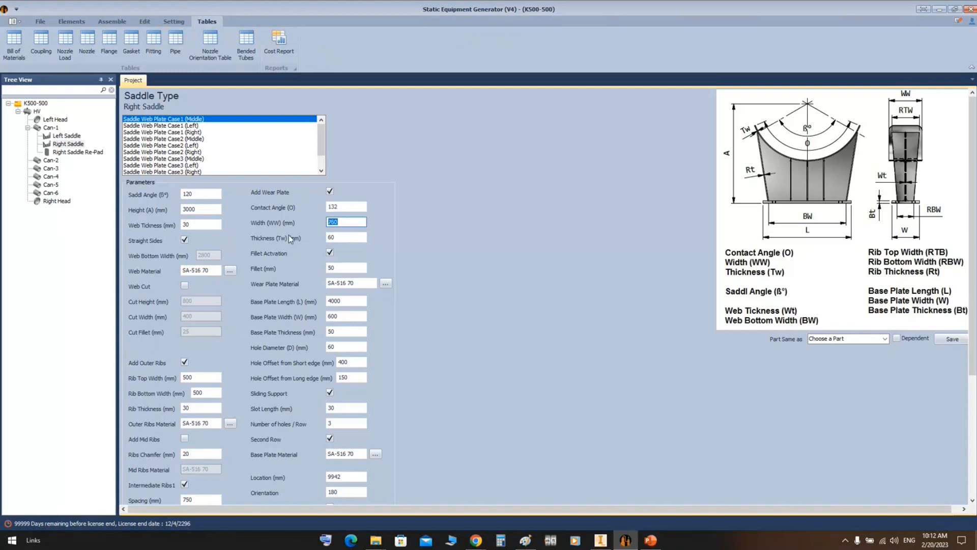
left_click(601, 539)
scroll(524, 249, "down", 3)
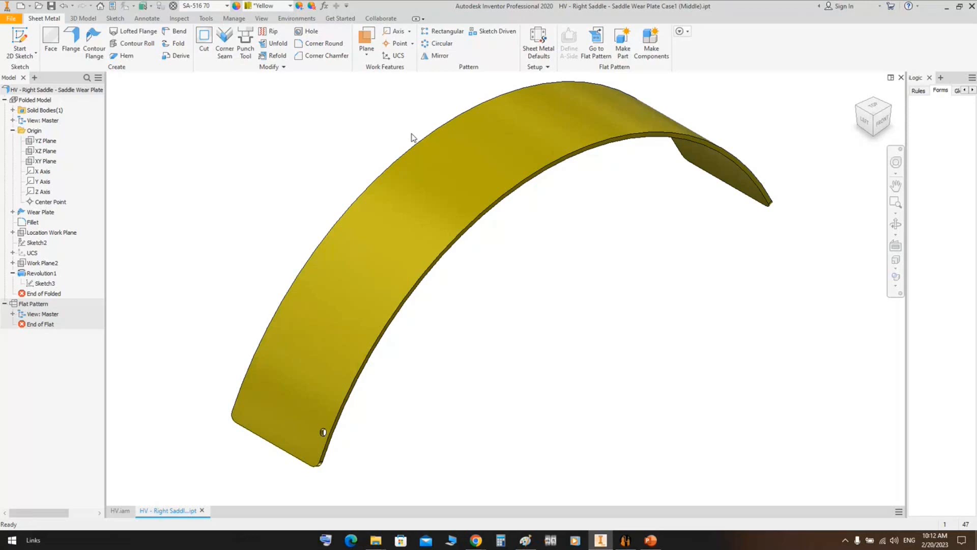
Highlight the Revolution1 cut and its Sketch3 to examine the hole's defining geometry, and clear the selection.
left_click(42, 273)
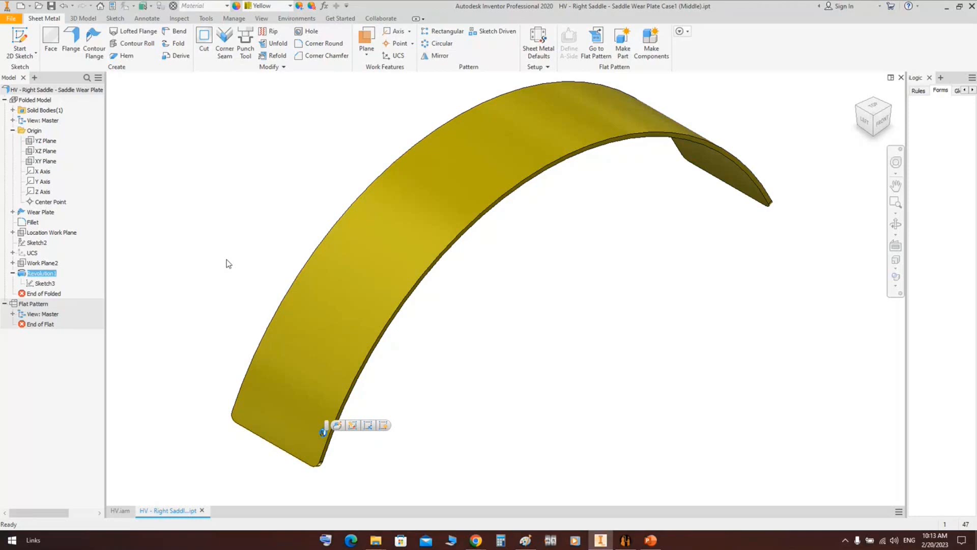
left_click(46, 283)
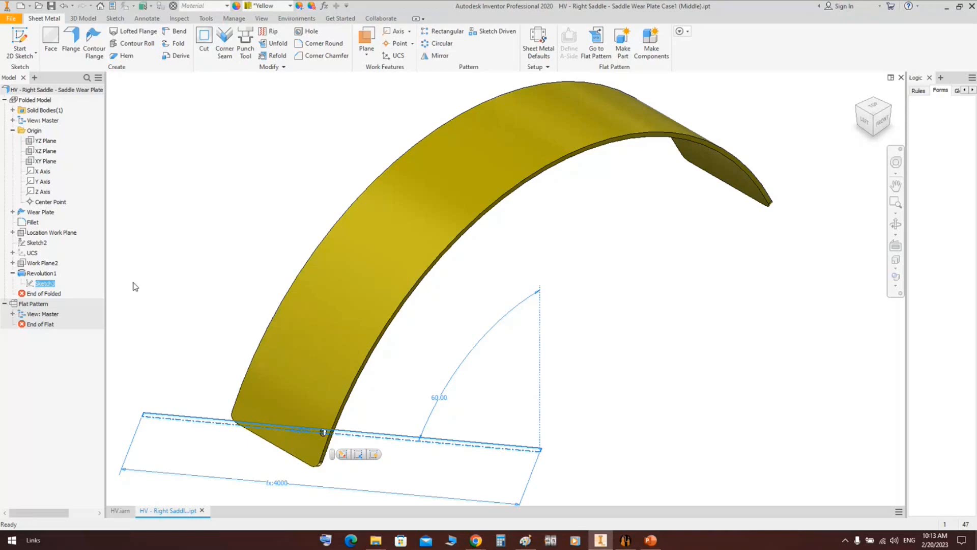
left_click(596, 245)
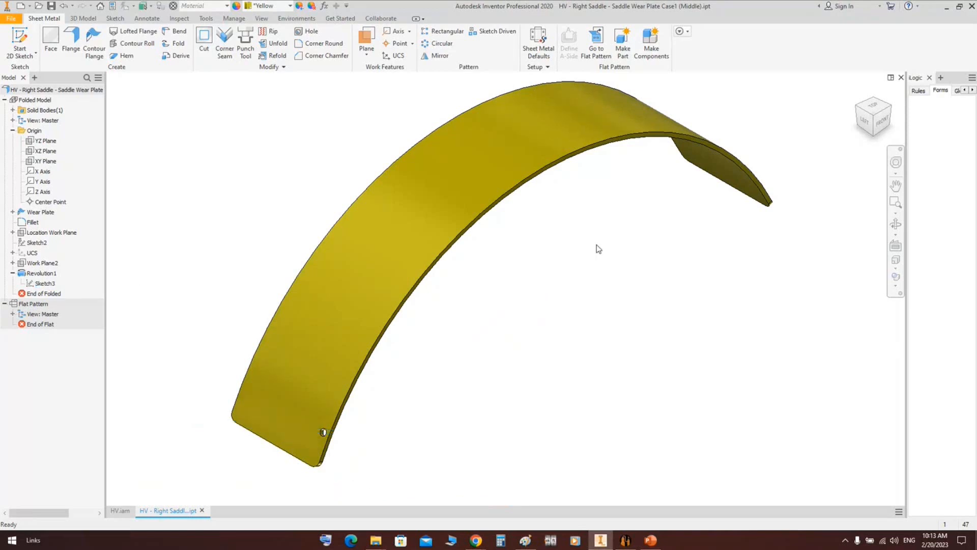
Close the wear plate part, finish editing the right saddle in place and view the whole HV vessel from the left side.
left_click(669, 281)
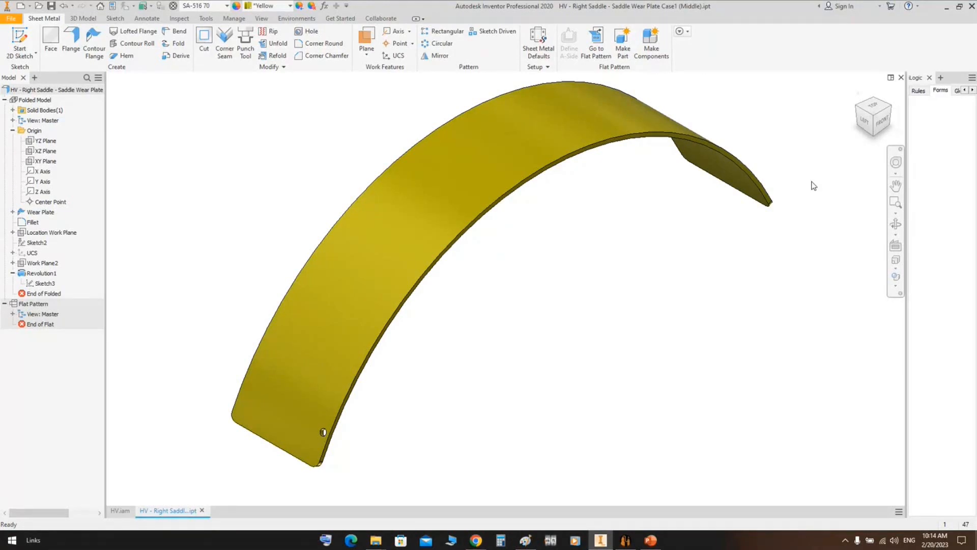
left_click(901, 77)
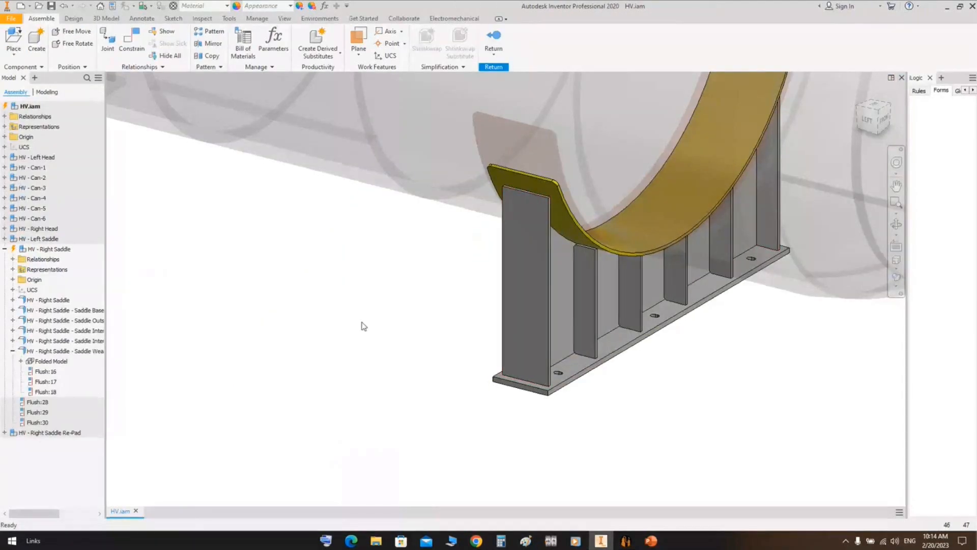
right_click(363, 323)
left_click(362, 338)
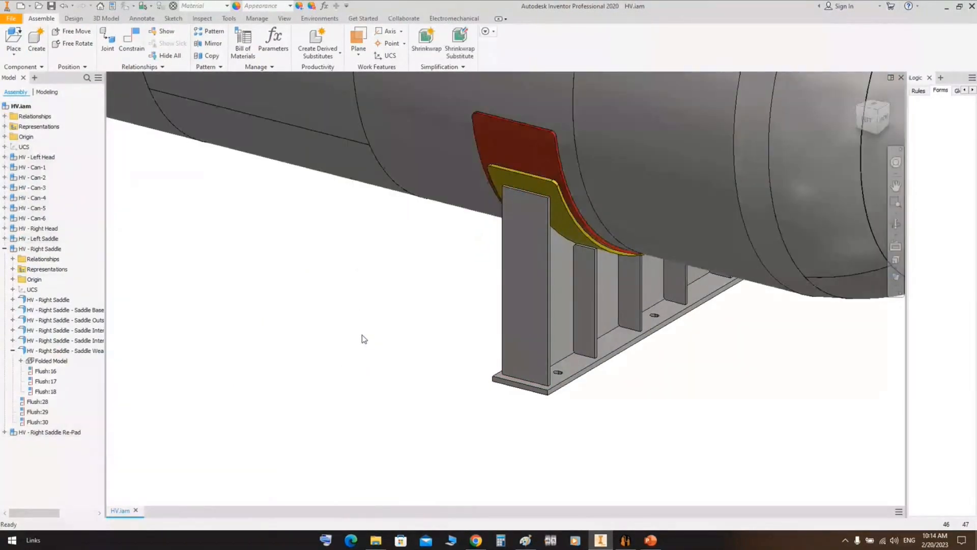
left_click(873, 126)
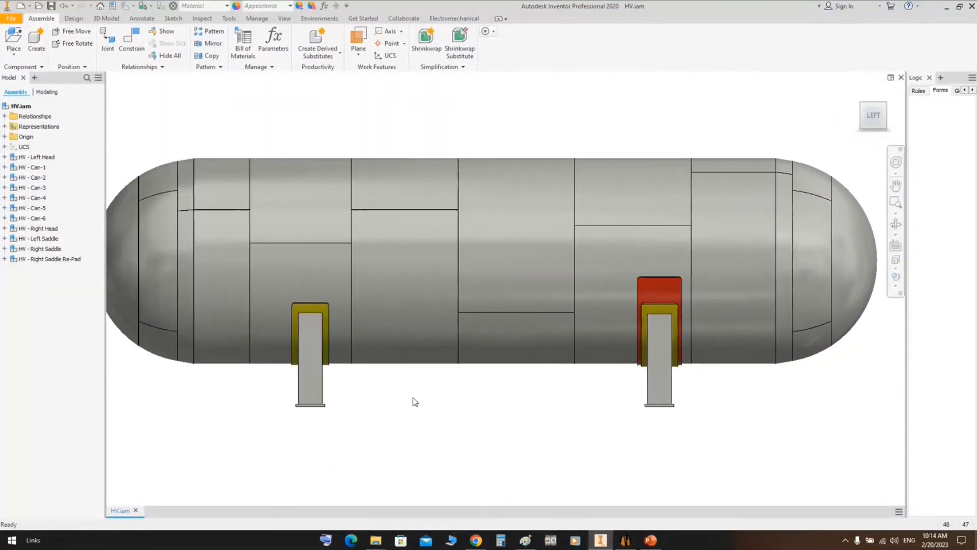
scroll(414, 400, "down", 4)
middle_click(546, 189)
middle_click(546, 189)
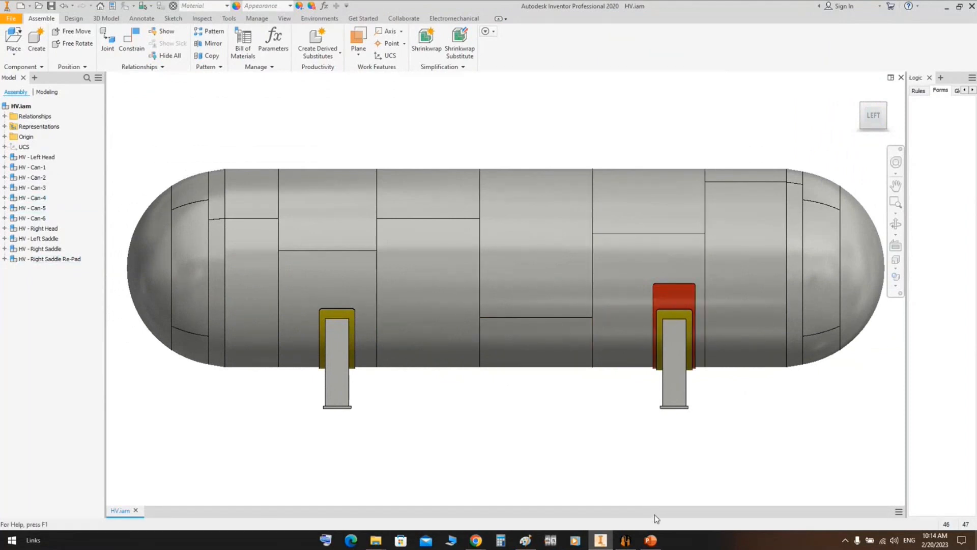
Switch to Static Equipment Generator, select Can-1 and show the elements that can be added to it.
left_click(626, 542)
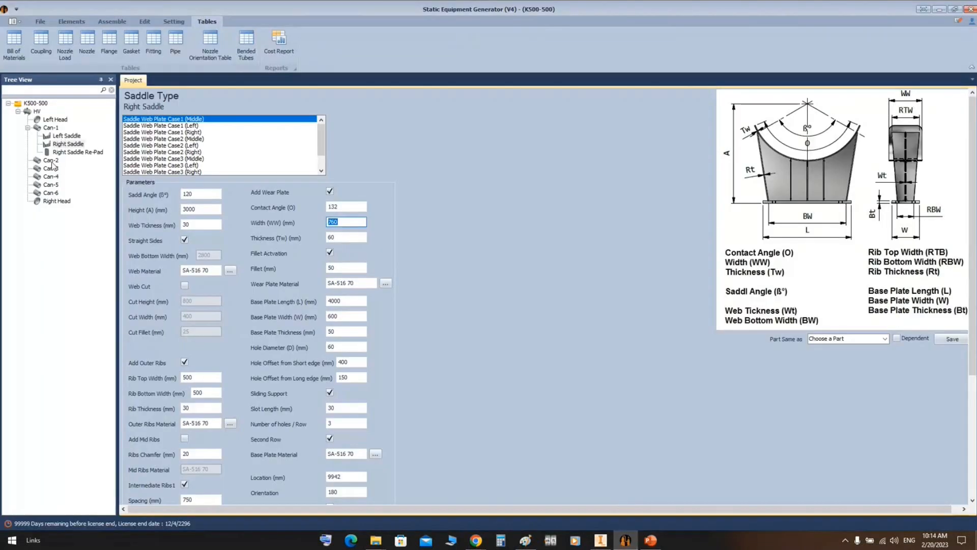
left_click(50, 128)
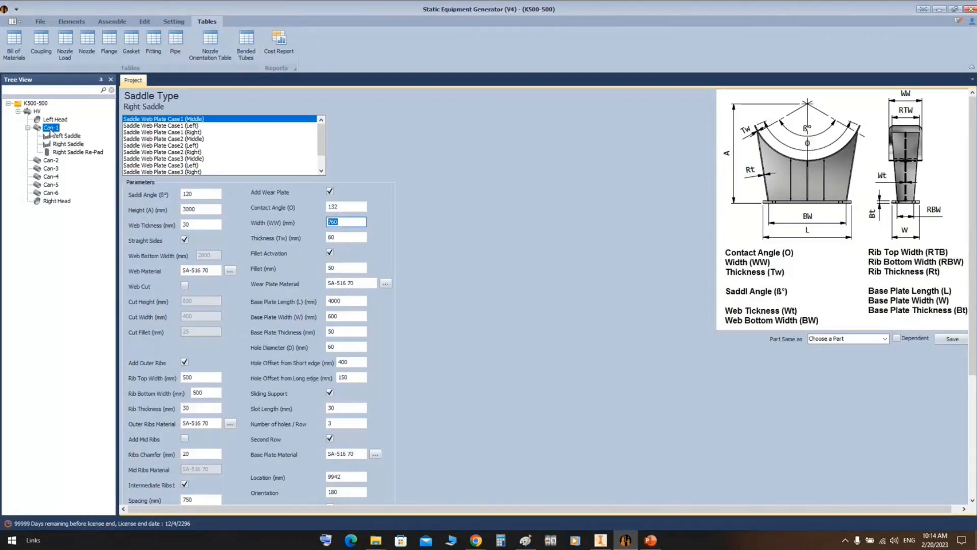
left_click(76, 23)
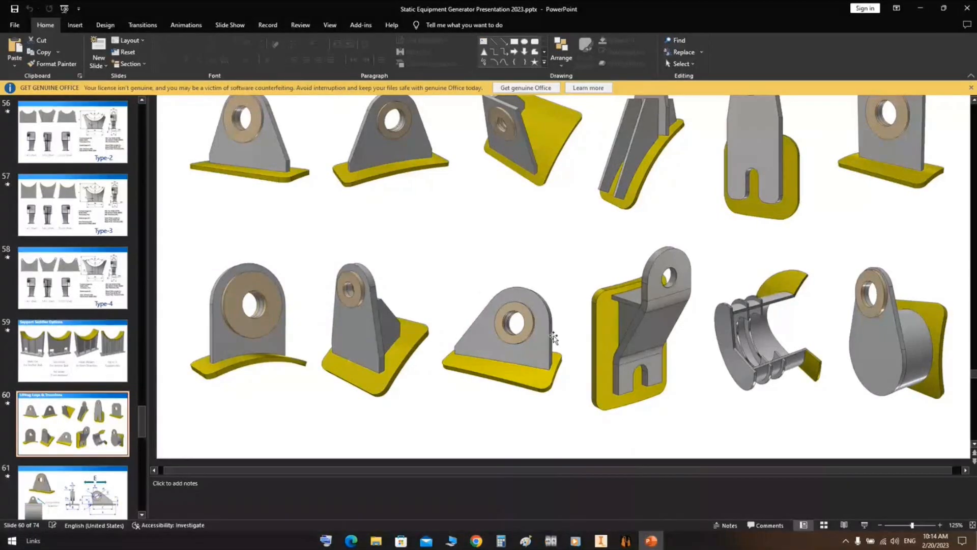
Present the Lifting Lugs & Trunnions slide in PowerPoint and advance to the slide that follows it.
key("shift+F5")
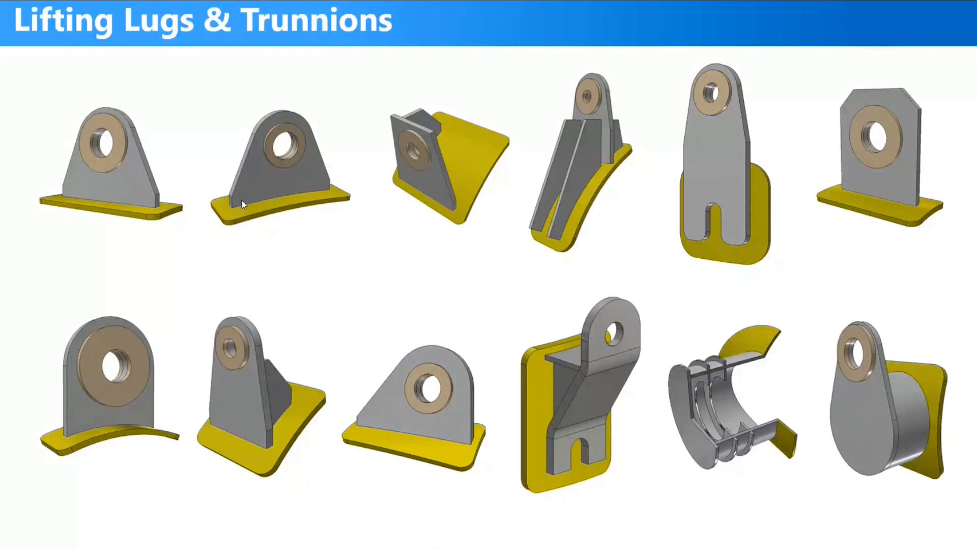
key("Right")
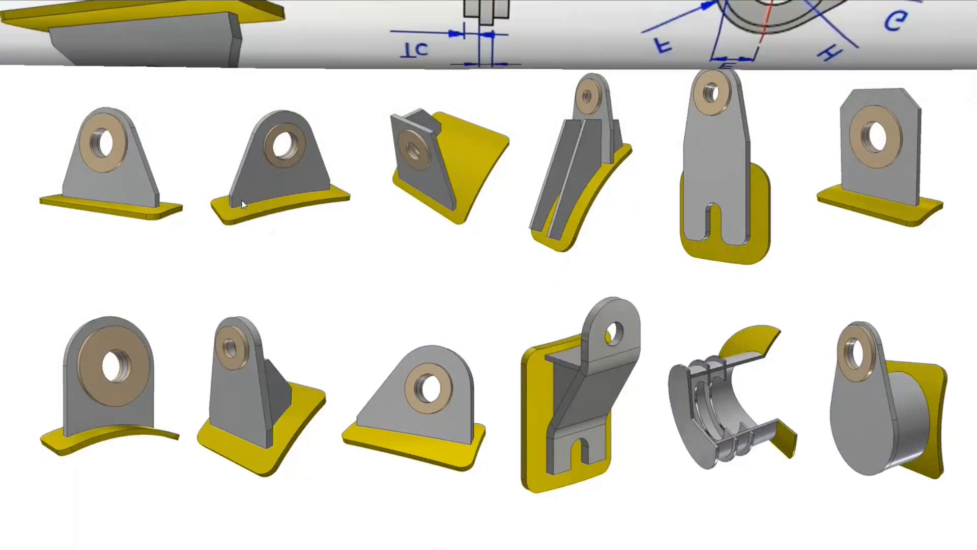
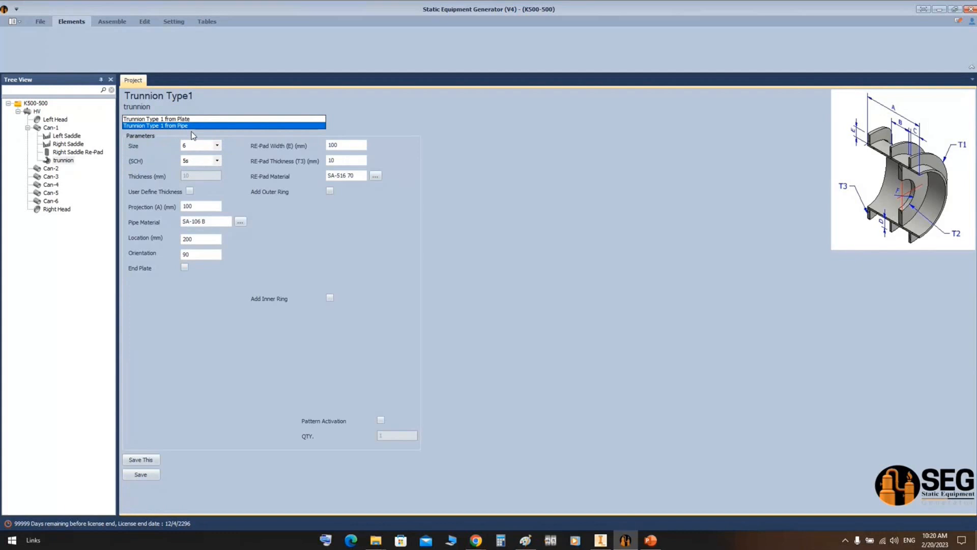
Set the pipe trunnion's size to 24 and its schedule to 40.
left_click(218, 146)
left_click(198, 208)
left_click(204, 161)
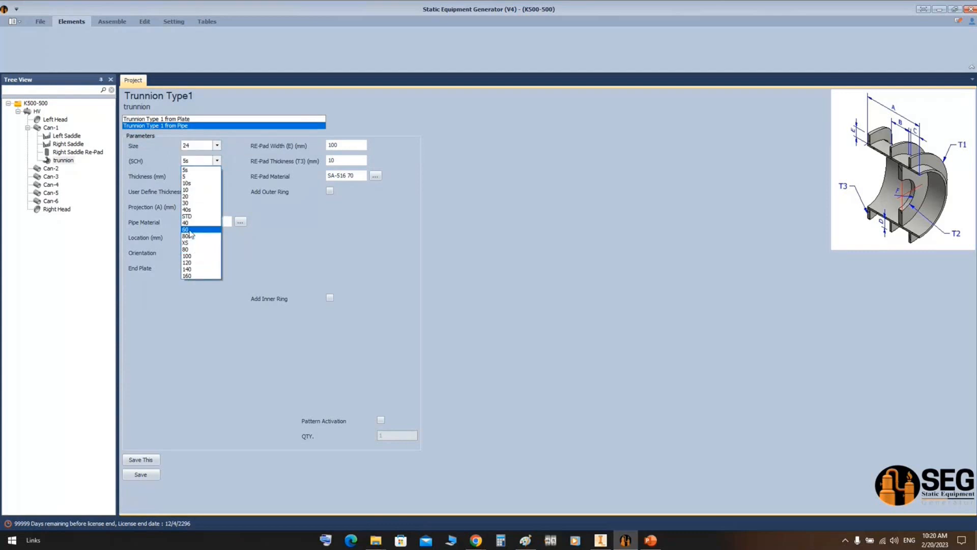
left_click(187, 223)
Set the trunnion's projection to 300 mm and its location to 942 mm.
left_click(206, 207)
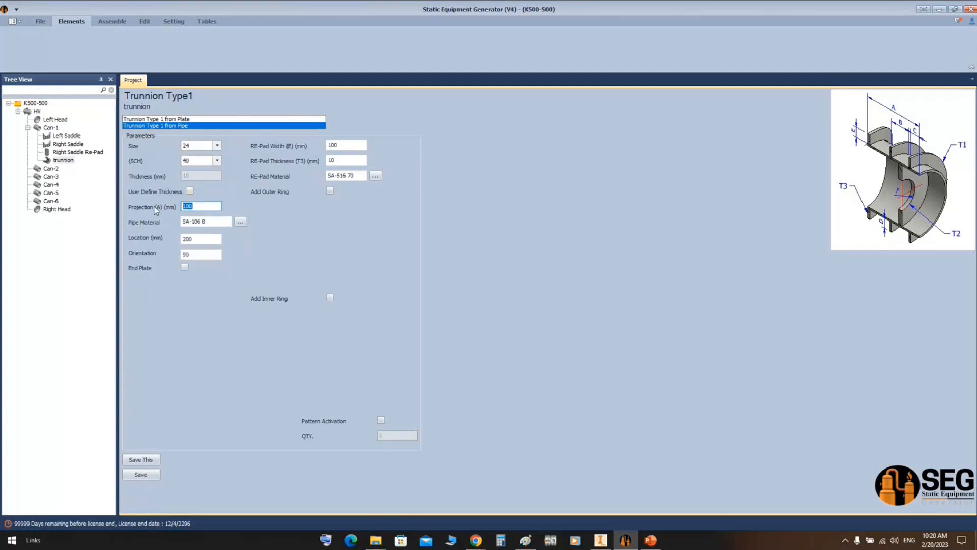
type("300")
left_click(203, 241)
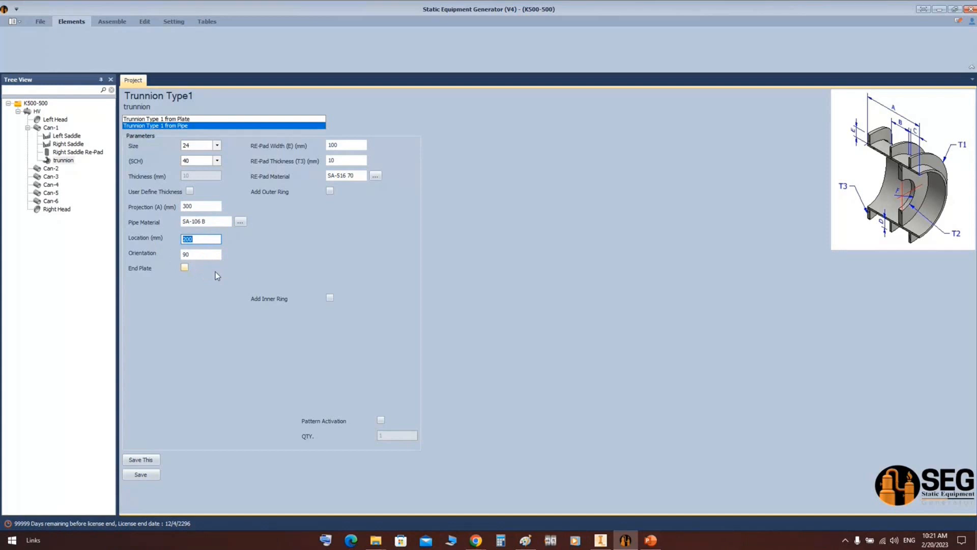
type("942")
key("Tab")
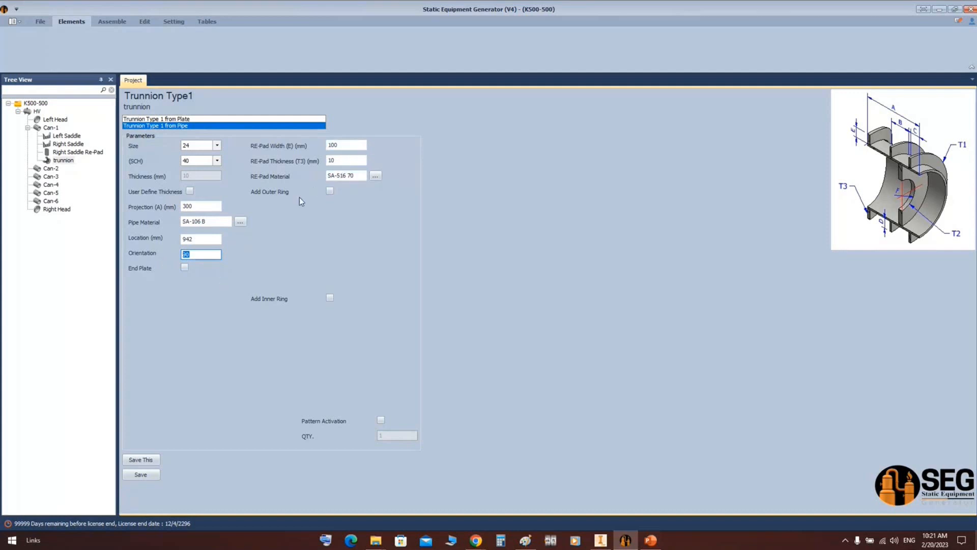
Set the trunnion's RE-Pad width to 155 mm and its thickness to 20 mm.
left_click(340, 146)
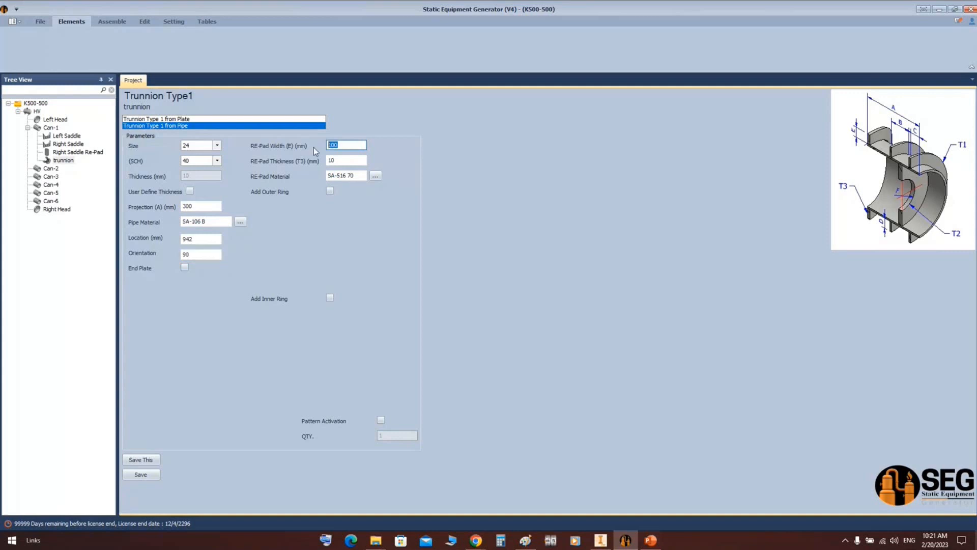
type("155")
left_click(351, 160)
left_click_drag(362, 175, 340, 175)
Add an outer ring with 800 mm outside diameter, 20 mm thickness and 0 mm offset, spacing its second ring 80 mm.
left_click(329, 191)
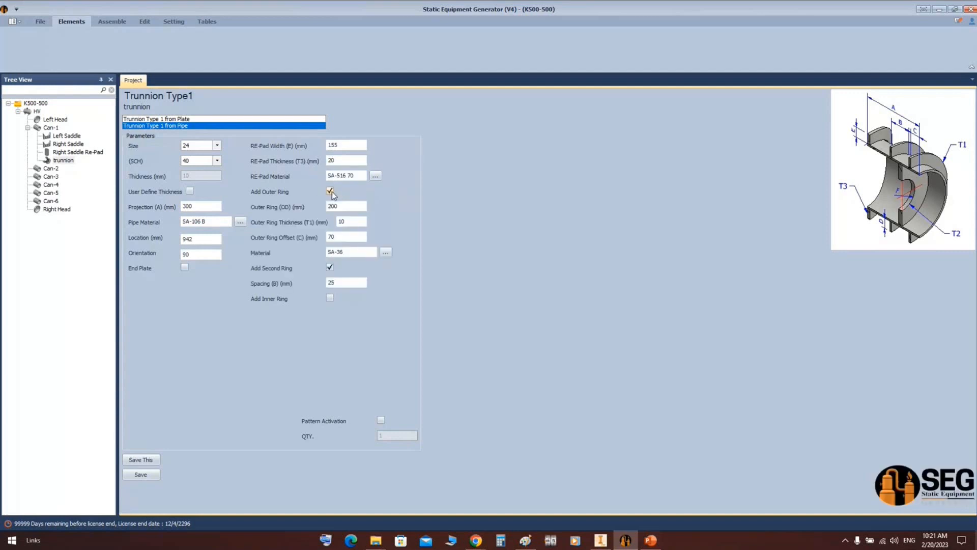
key("Tab")
type("800")
key("Tab")
type("20")
left_click(340, 236)
double_click(340, 236)
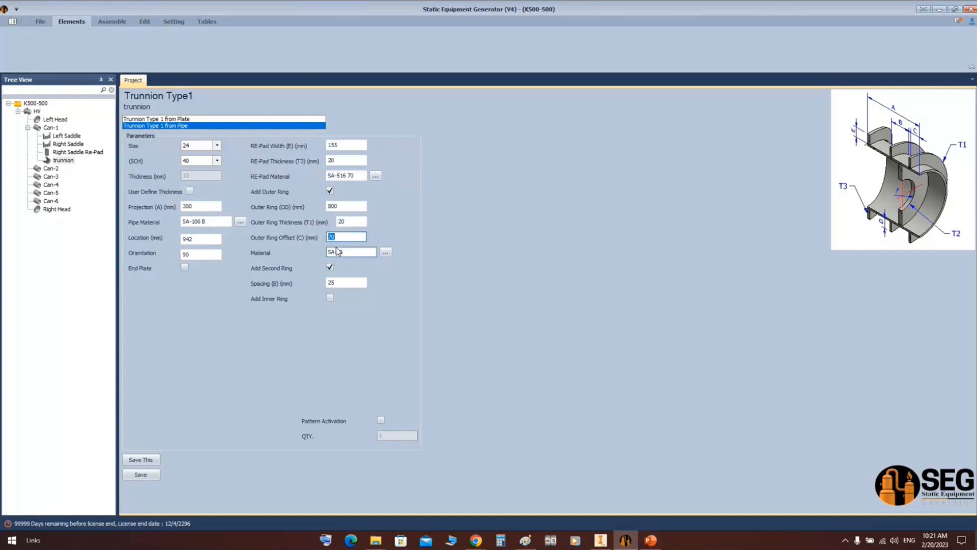
type("0")
left_click(339, 284)
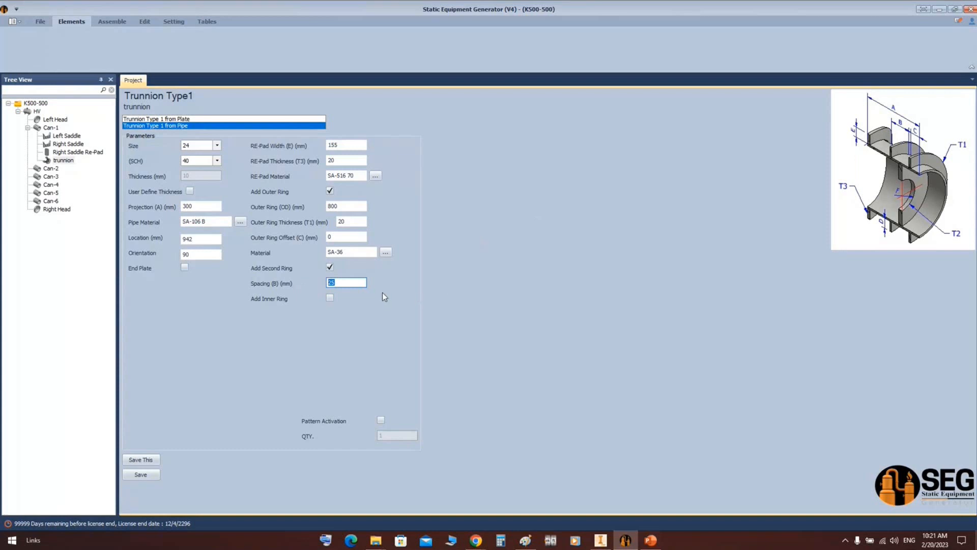
type("80")
Add a single inner ring of 160 mm, 20 mm thick with a 50 mm offset, leaving out the second inner ring.
left_click(330, 298)
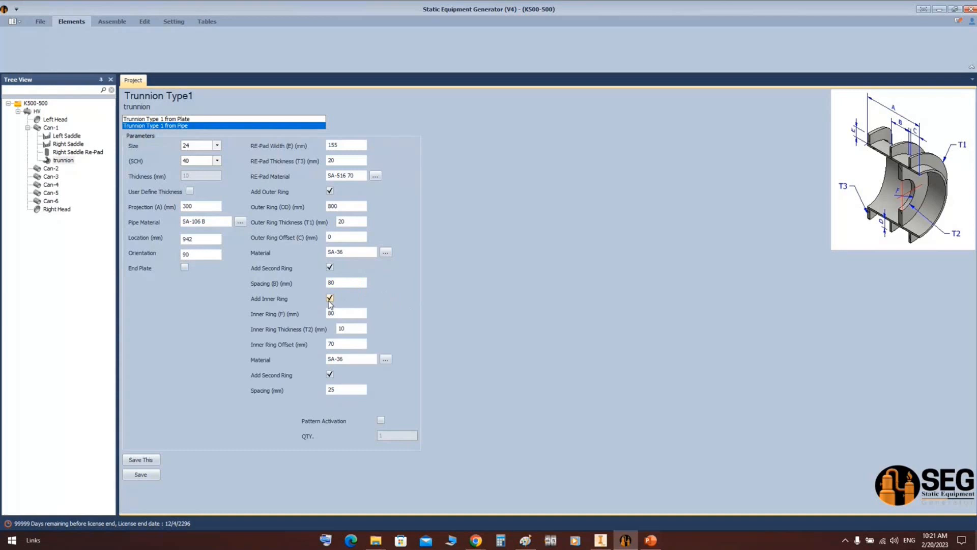
double_click(341, 314)
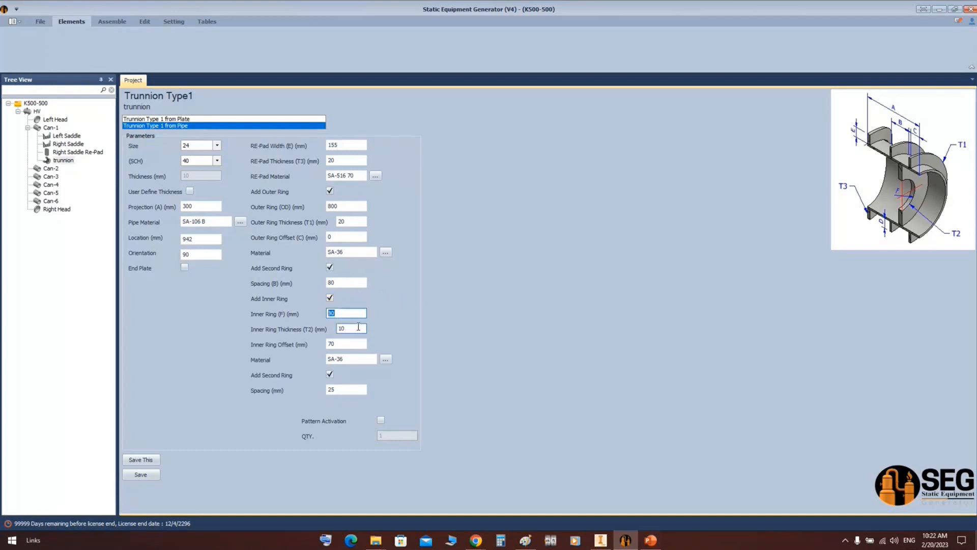
type("160")
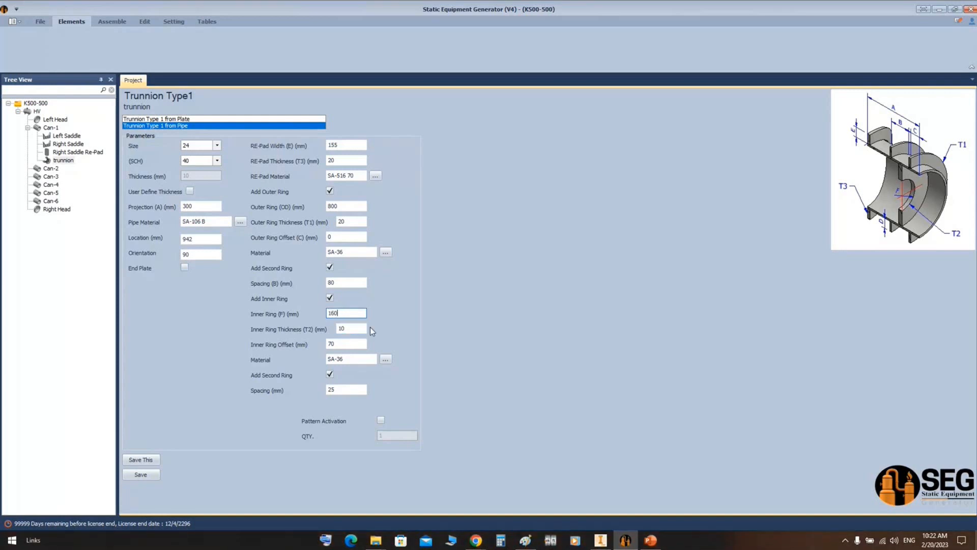
double_click(359, 329)
type("20")
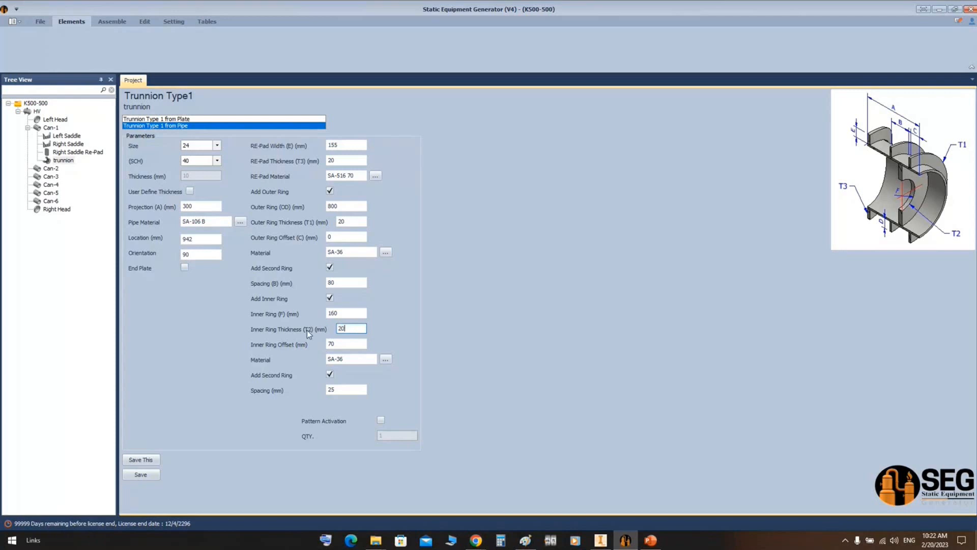
key("Tab")
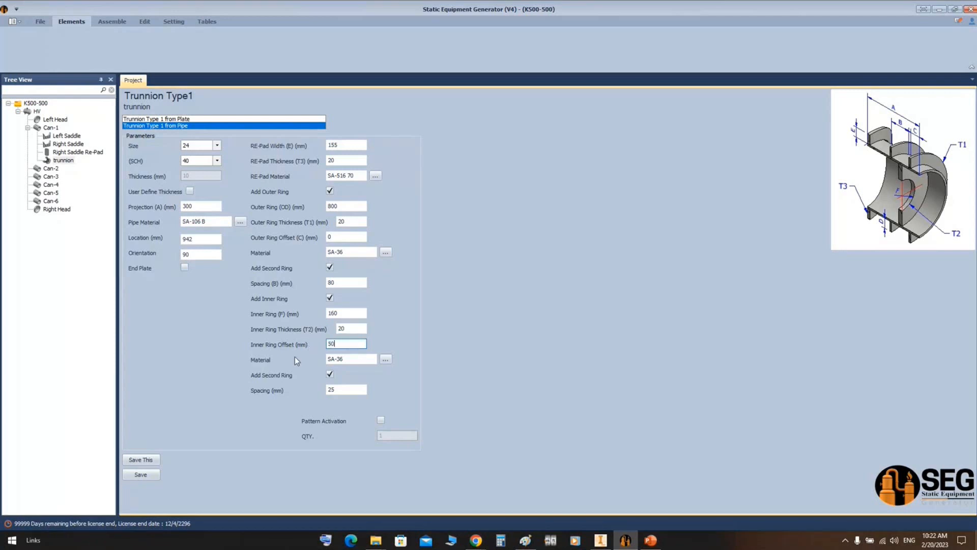
left_click(330, 375)
Activate the trunnion pattern with a quantity of 2 and save the trunnion's parameters.
left_click(381, 420)
key("Tab")
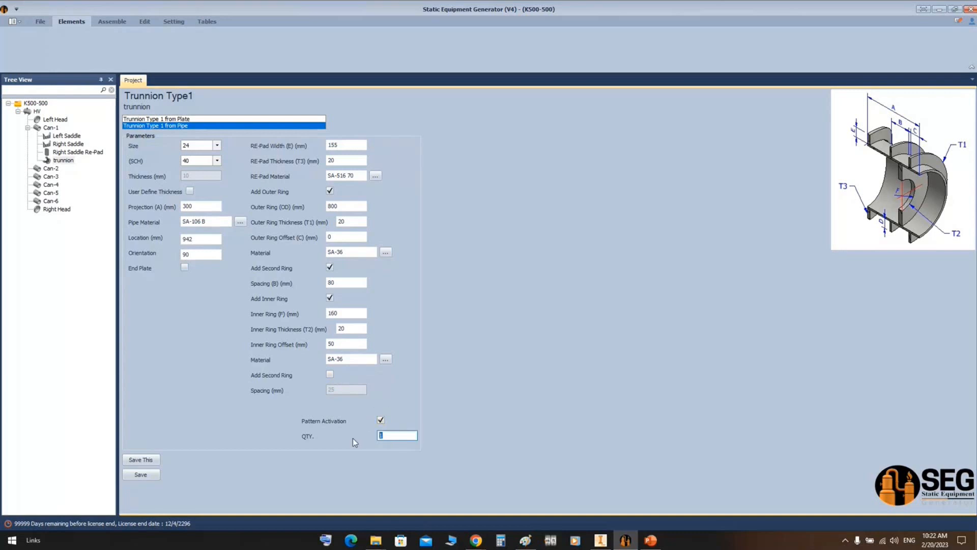
left_click(137, 478)
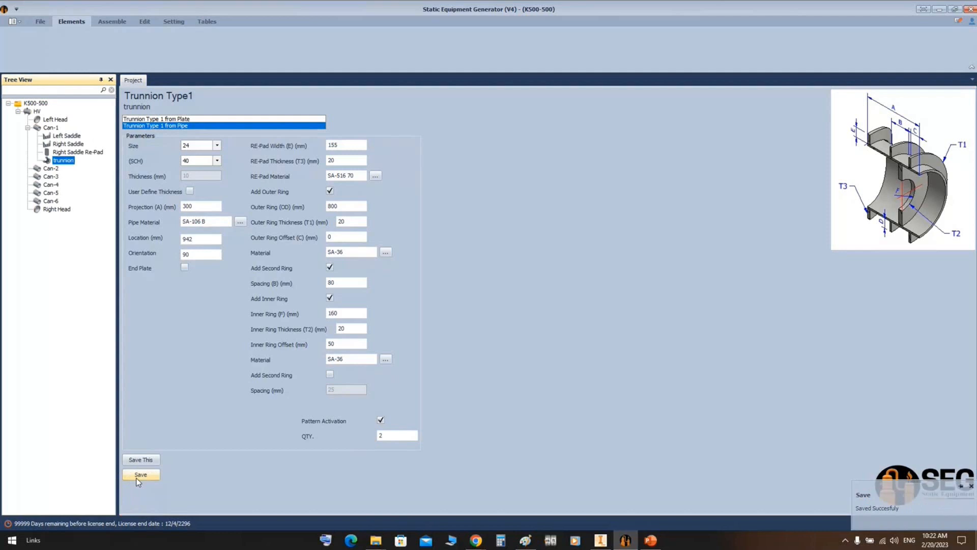
Assemble the patterned trunnions onto the vessel and switch to Inventor to inspect them on both sides of the shell.
left_click(111, 23)
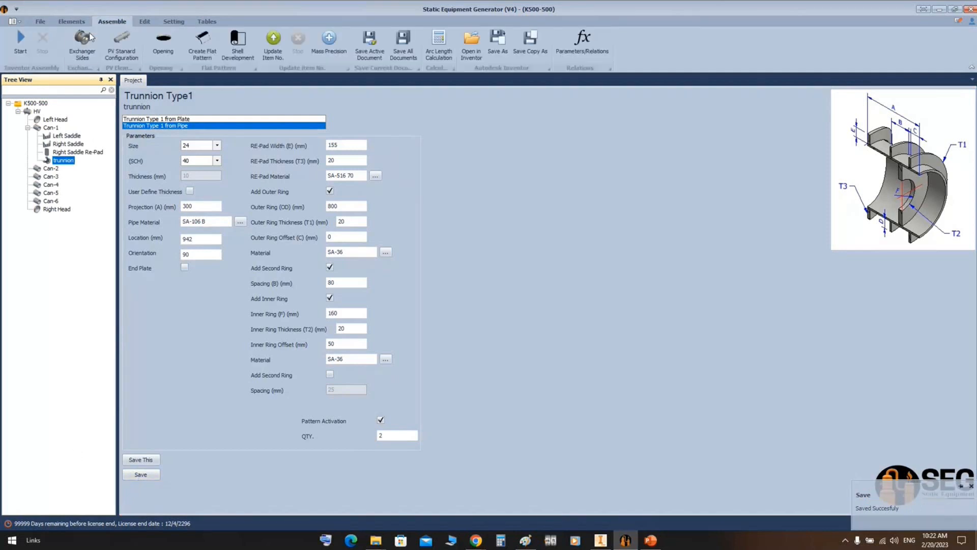
left_click(602, 542)
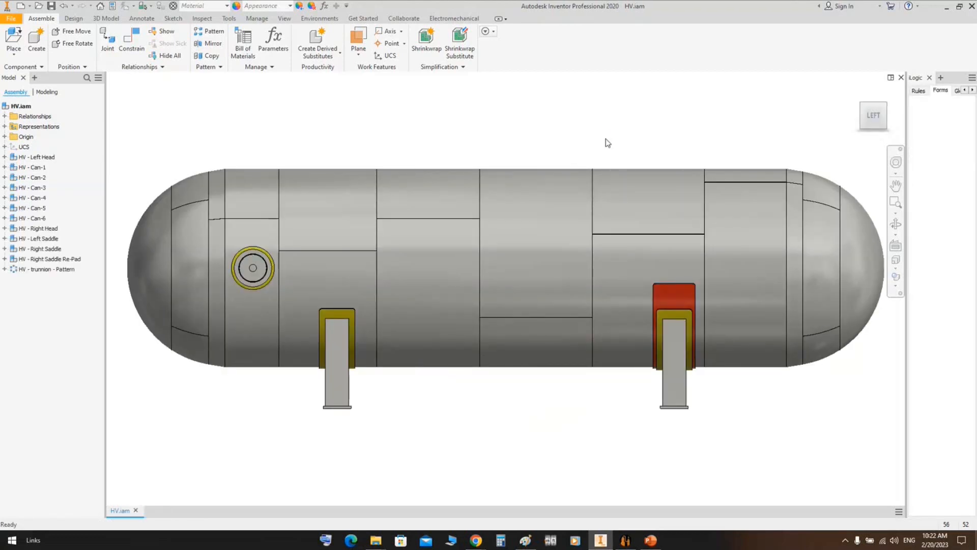
left_click(896, 224)
left_click_drag(445, 273, 571, 290)
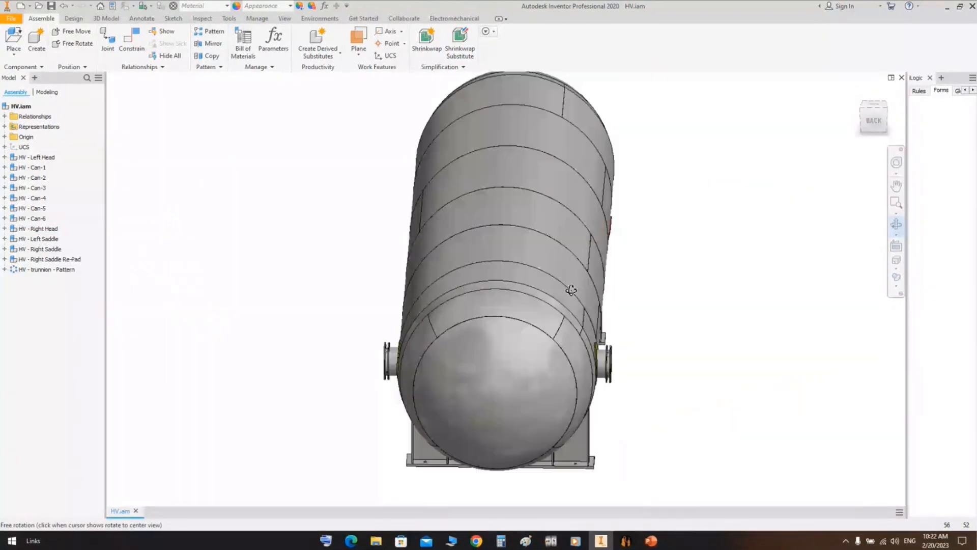
middle_click_drag(571, 290, 441, 281, "shift")
left_click(872, 118)
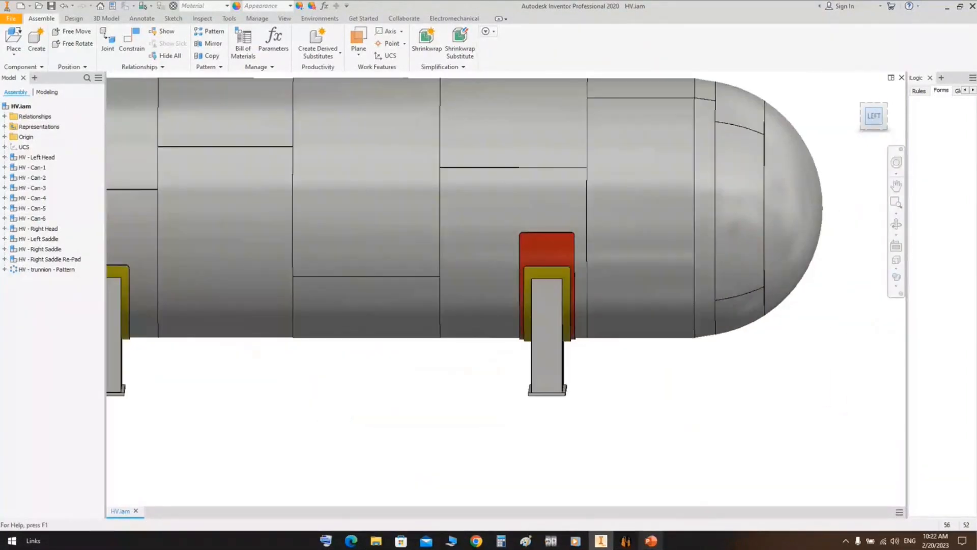
In Static Equipment Generator, add a Trunnion Type1 named Trunnion-2 to Can-1, based on the existing trunnion, and open its parameters.
left_click(626, 541)
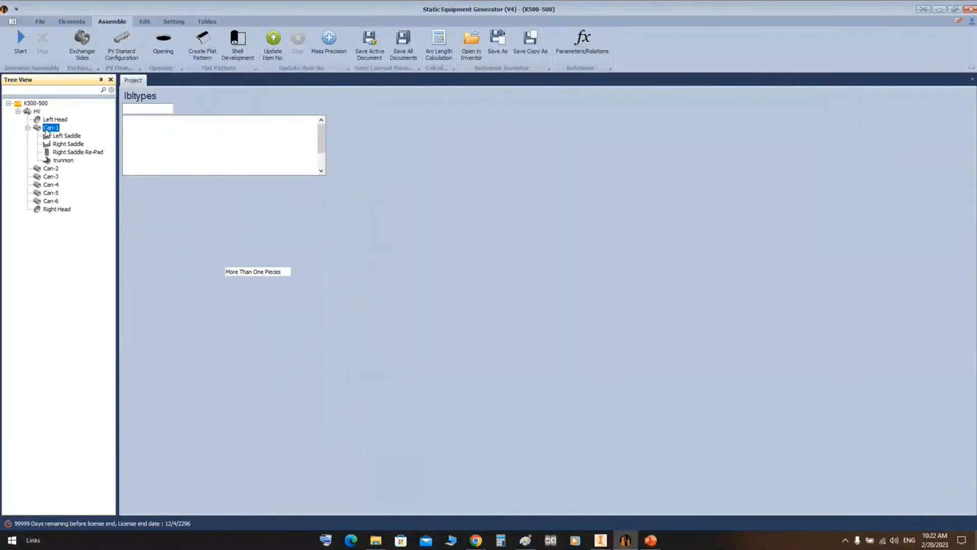
left_click(77, 22)
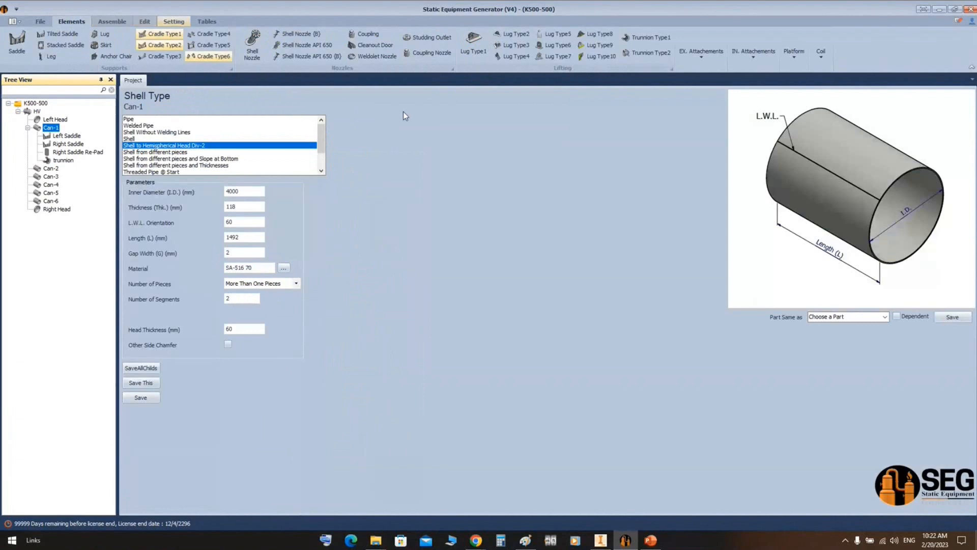
left_click(645, 37)
type("Trunnion-2")
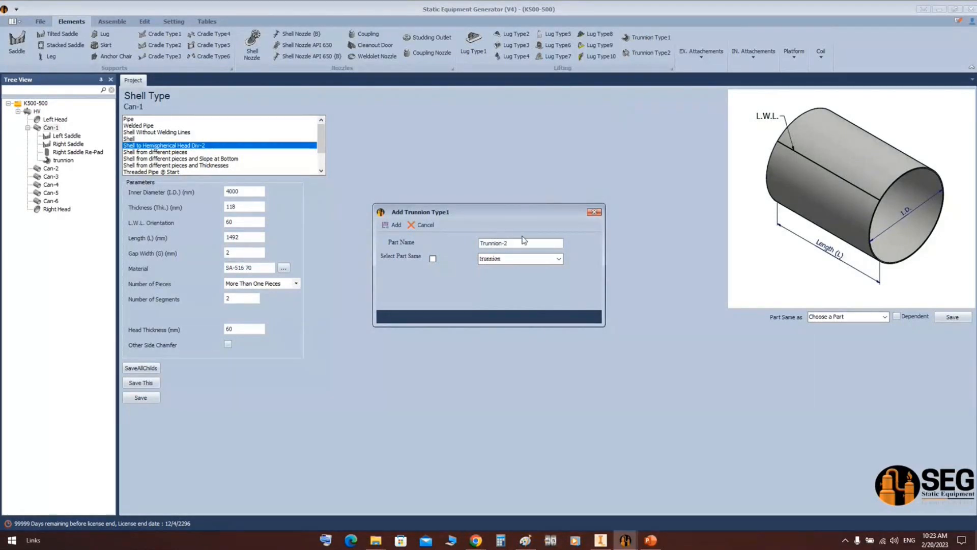
left_click(432, 258)
left_click(392, 228)
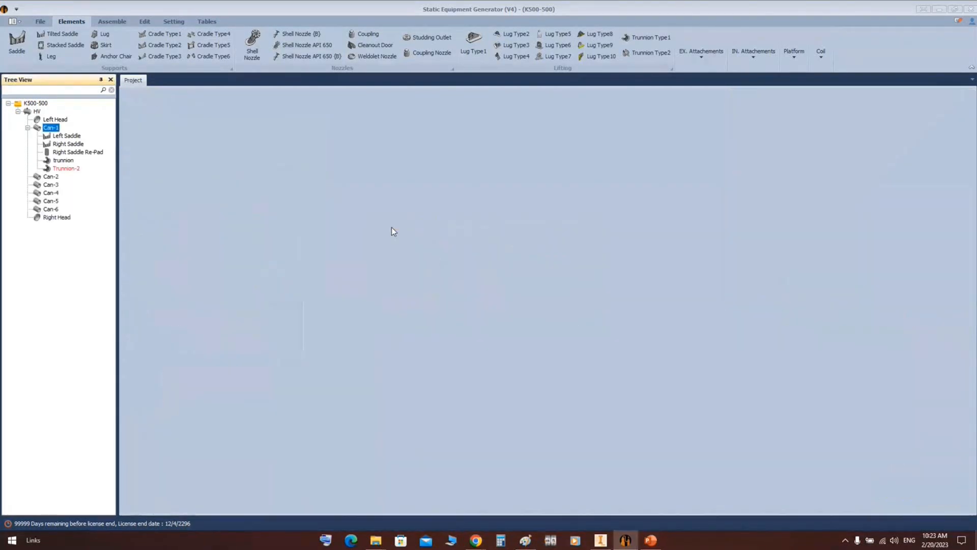
left_click(75, 171)
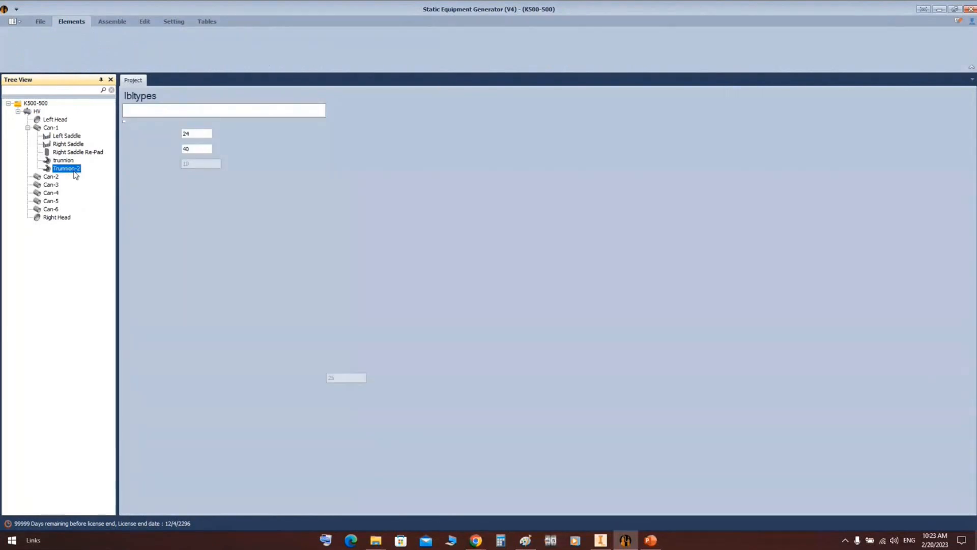
Set Trunnion-2's location to 11742 mm, save its parameters and assemble it onto the vessel.
left_click_drag(211, 241, 178, 242)
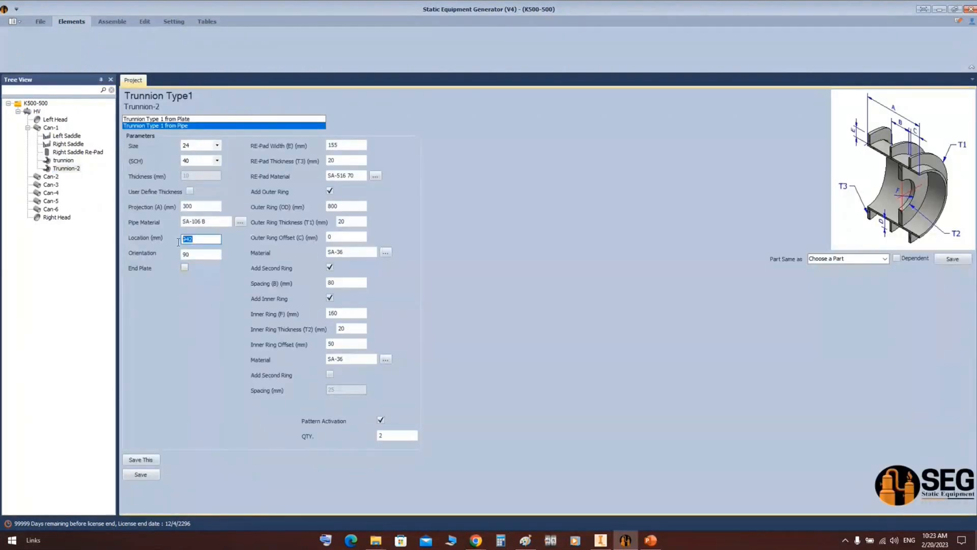
type("11742")
left_click(142, 475)
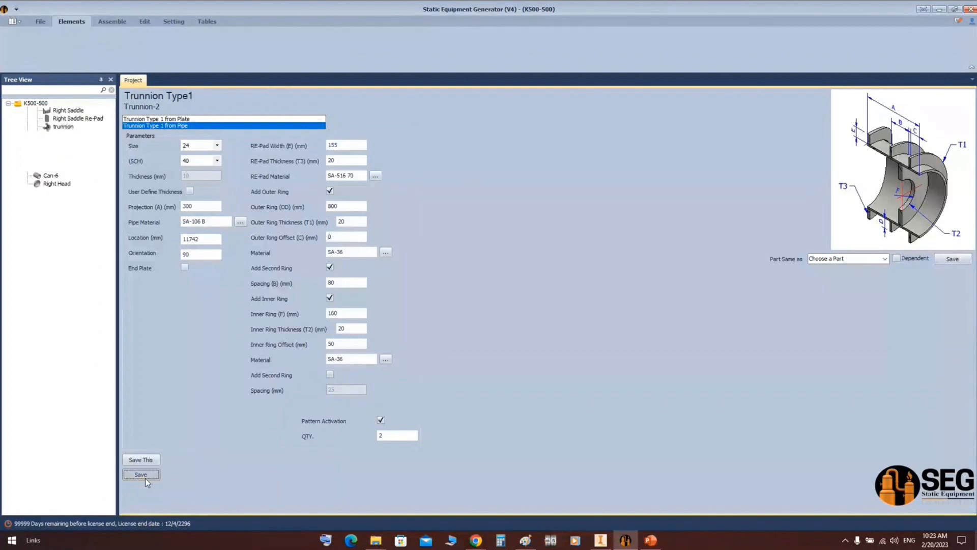
left_click(112, 21)
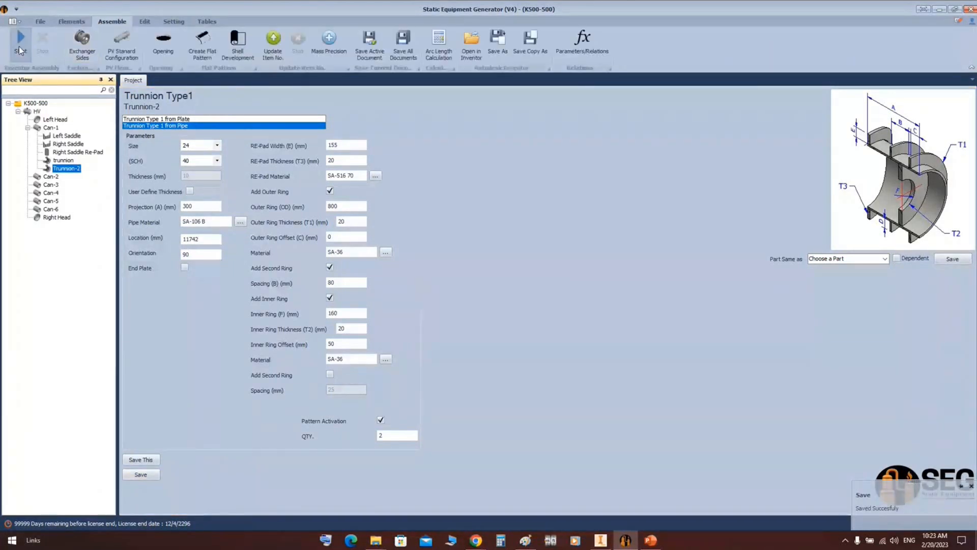
Switch to Inventor and inspect the patterned trunnions at both ends of the vessel from several angles.
left_click(600, 540)
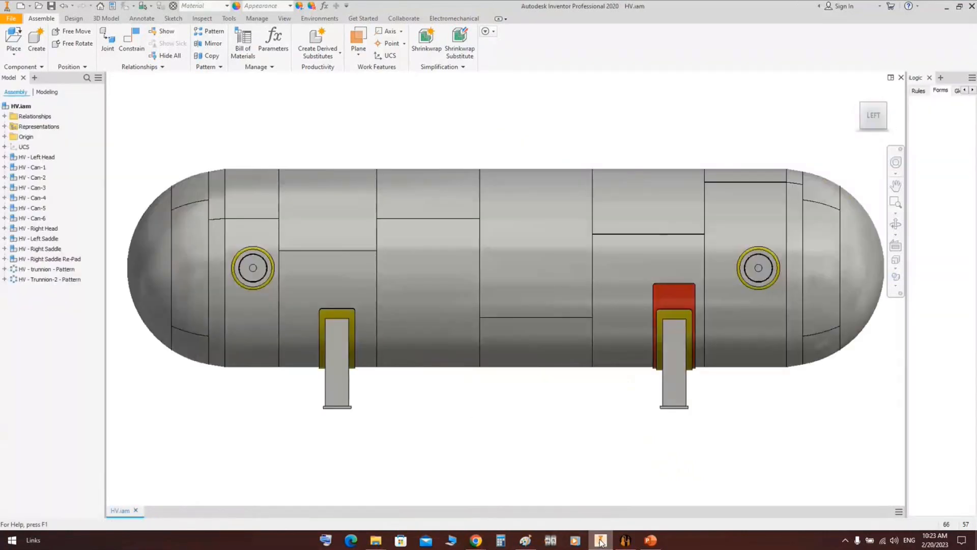
left_click(891, 226)
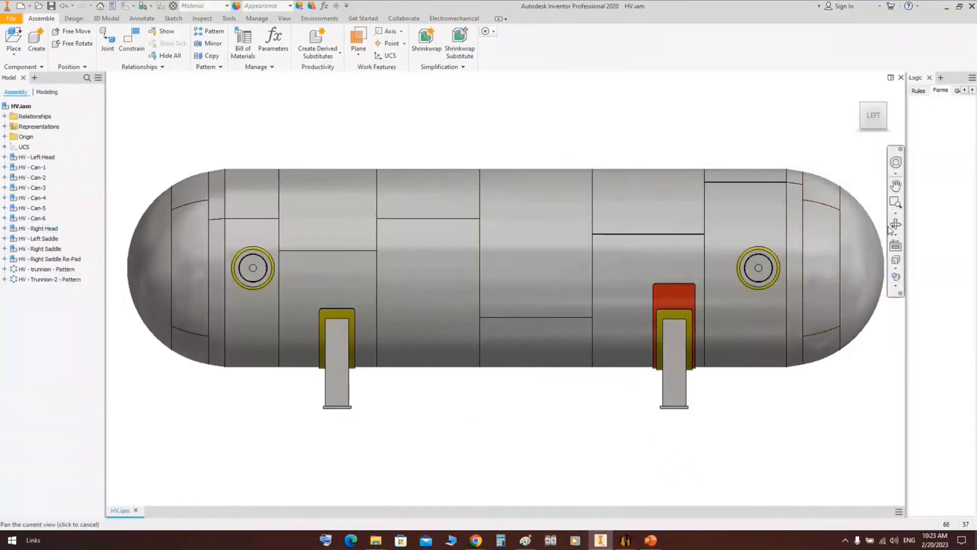
left_click(896, 224)
left_click_drag(461, 290, 434, 292)
scroll(490, 265, "up", 5)
left_click_drag(412, 294, 447, 297)
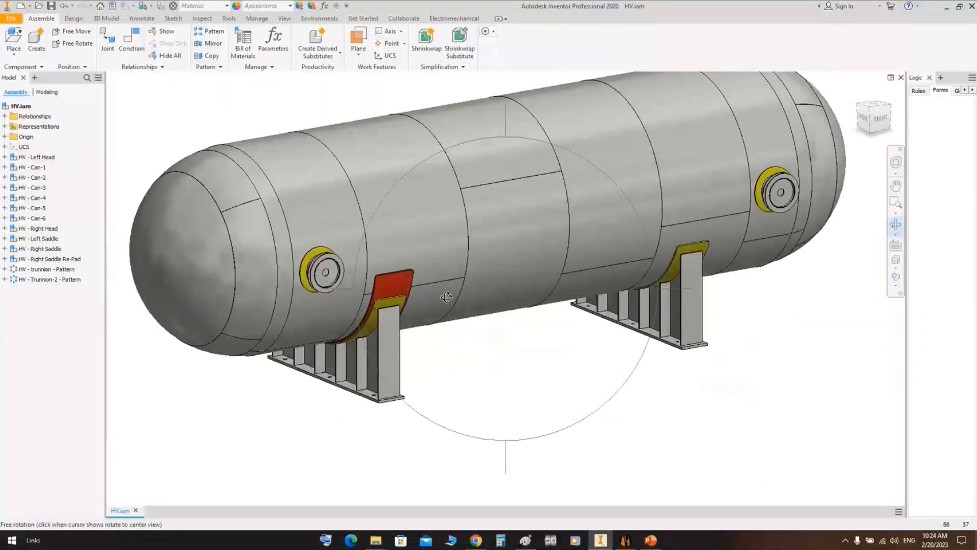
scroll(483, 327, "up", 4)
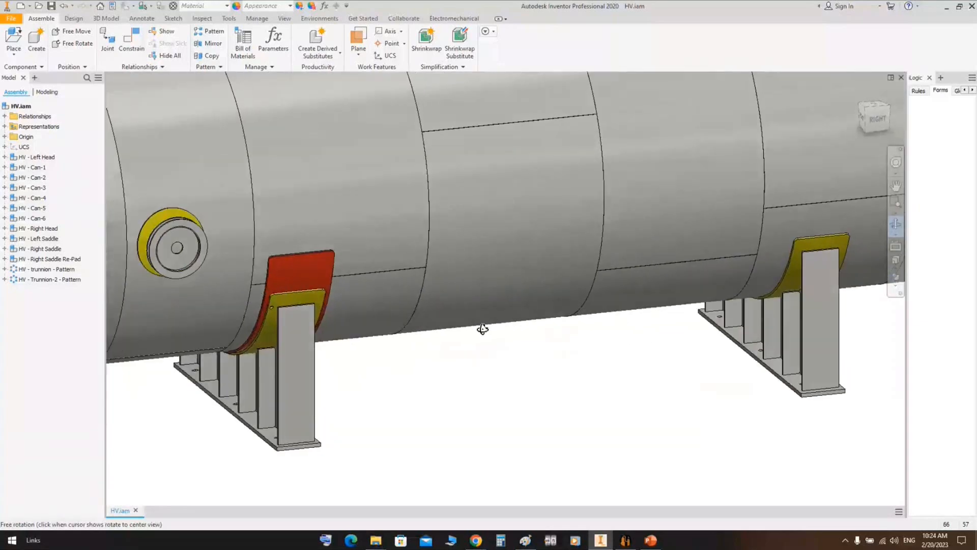
scroll(472, 326, "down", 4)
left_click_drag(441, 316, 627, 303)
right_click(605, 268)
left_click(560, 266)
left_click(870, 118)
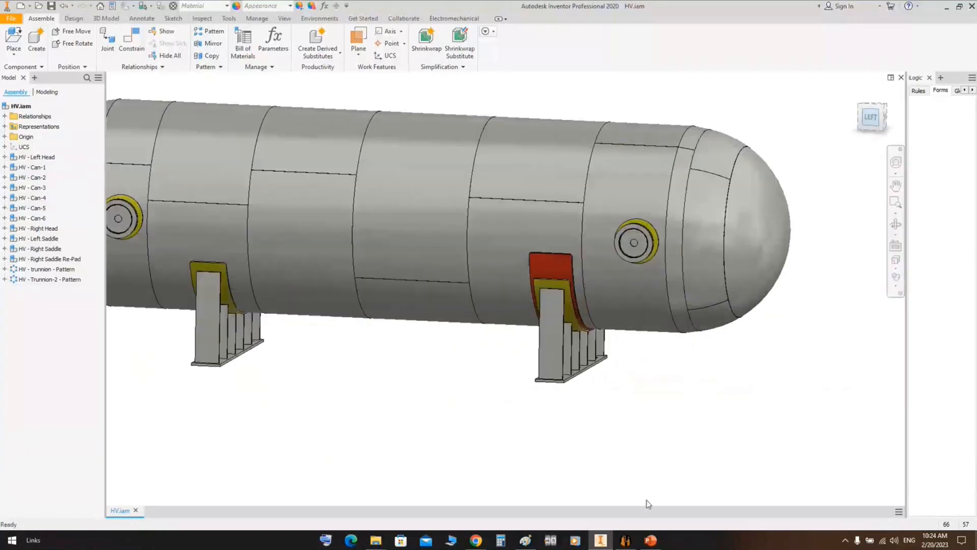
In Static Equipment Generator, add a head nozzle named N5B to the Left Head and open its parameters.
left_click(627, 542)
left_click(52, 121)
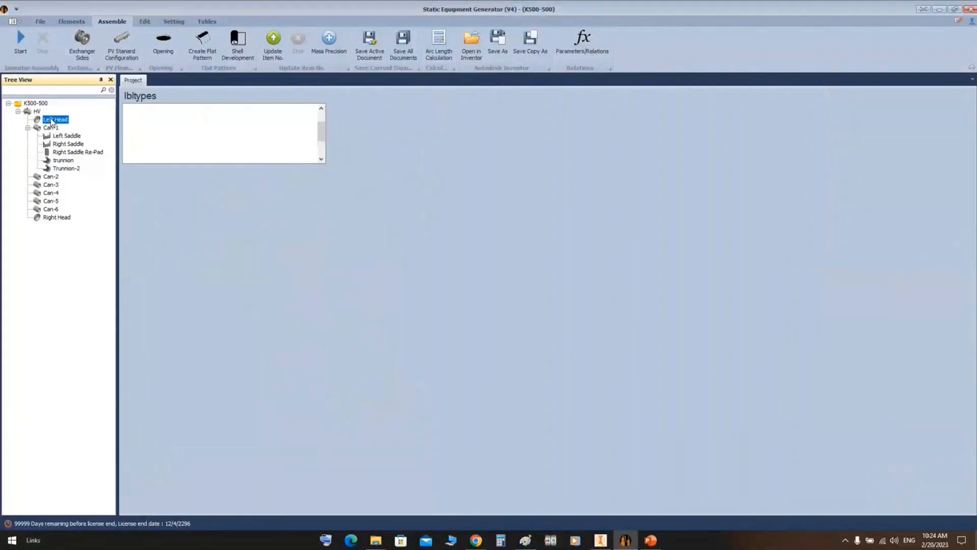
left_click(70, 22)
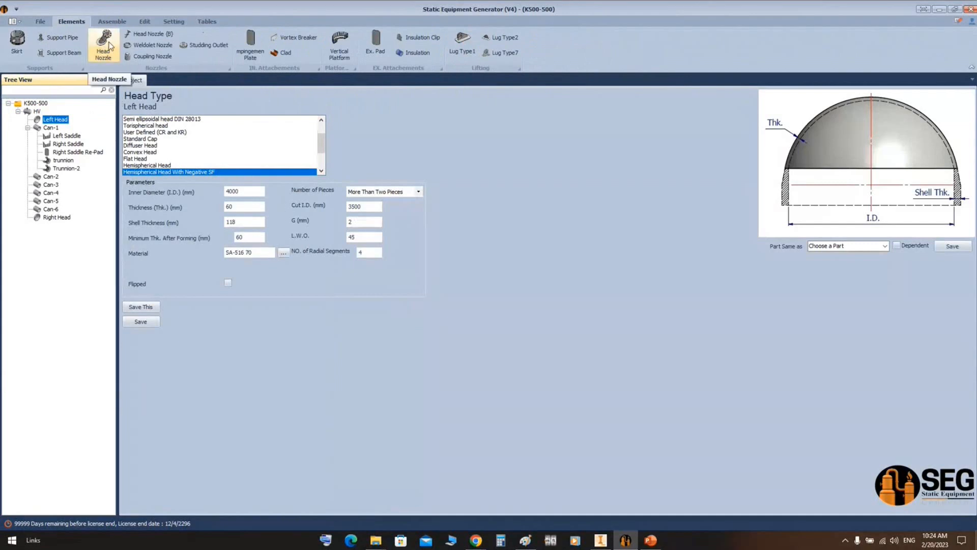
left_click(144, 34)
left_click(109, 50)
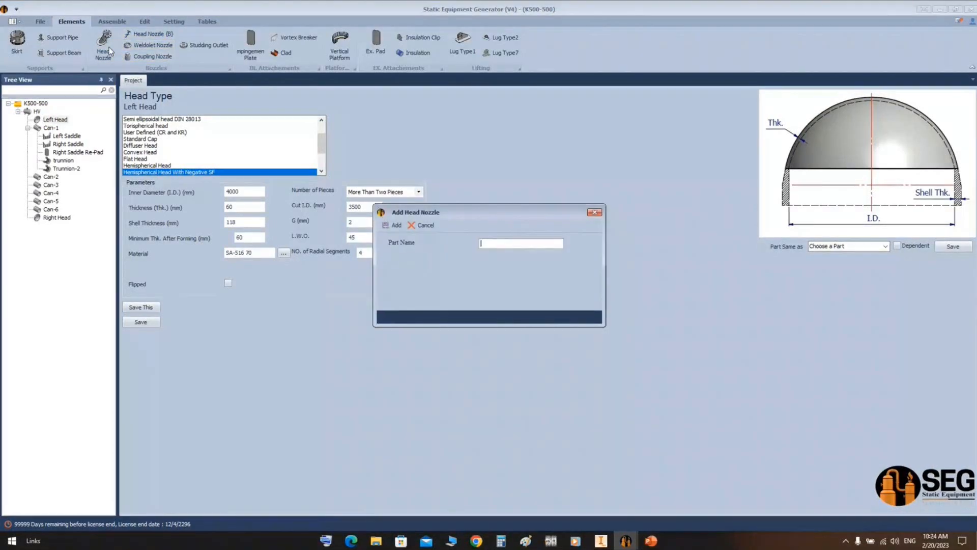
type("NS")
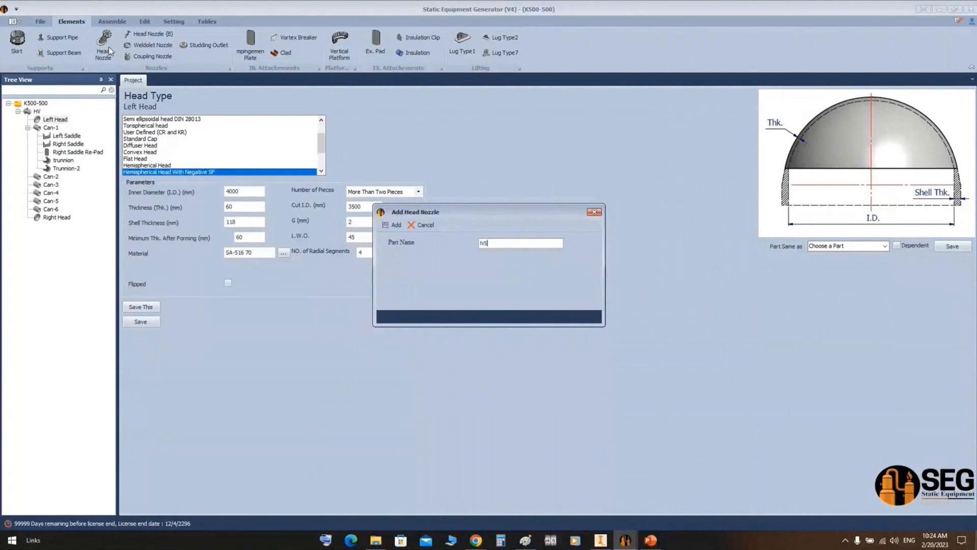
type("B")
left_click(394, 225)
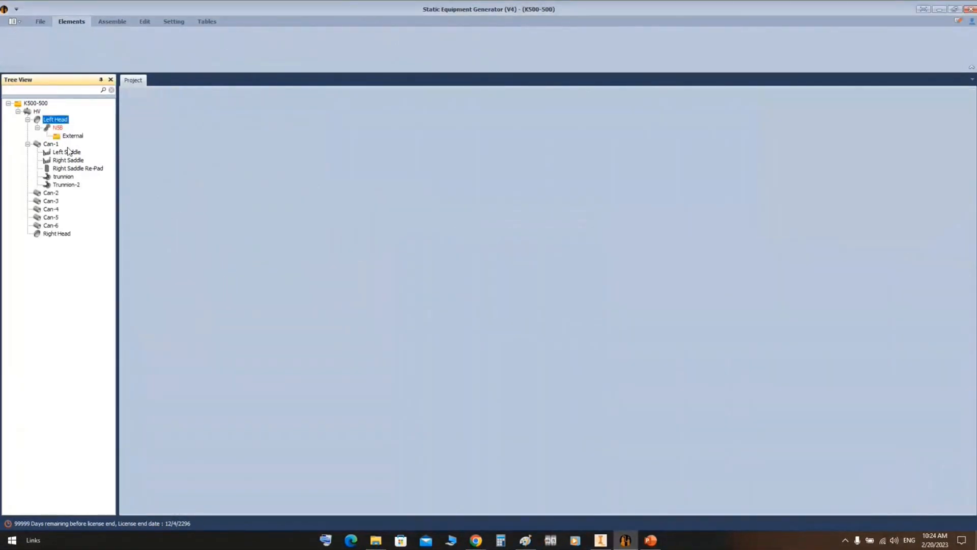
left_click(58, 128)
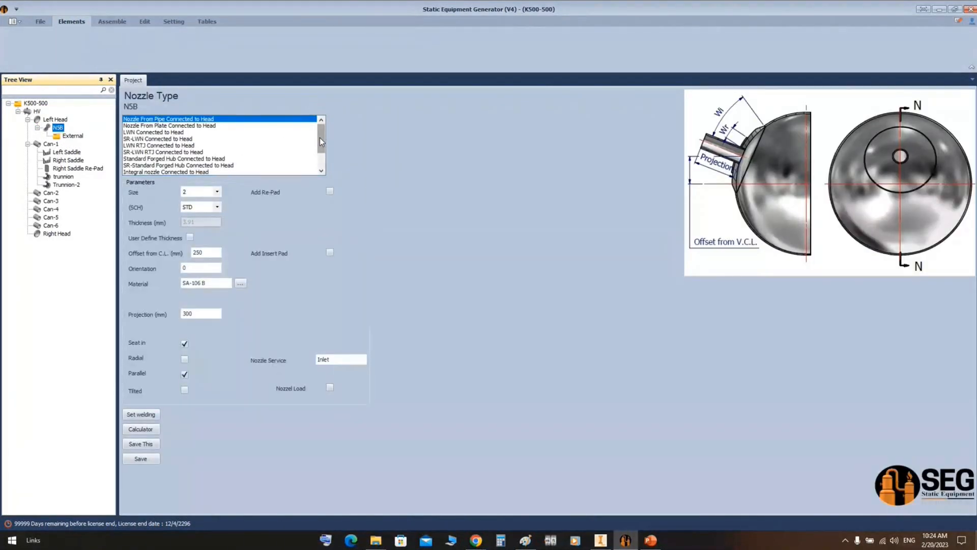
Preview the plate and LWN nozzle types available for connecting N5B to the head.
mouse_move(320, 138)
left_mouse_down()
mouse_move(322, 169)
mouse_move(321, 133)
left_mouse_up()
left_click(165, 126)
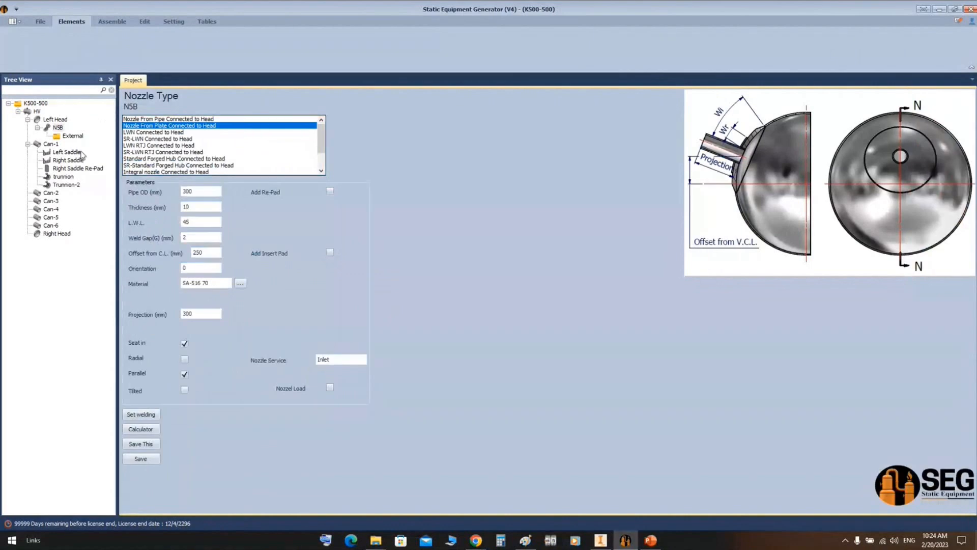
left_click(136, 132)
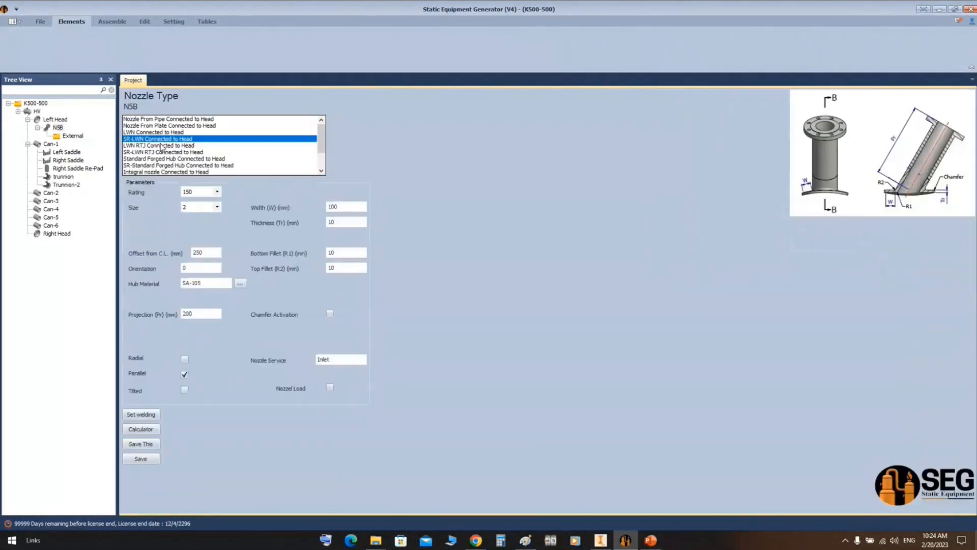
Switch to PowerPoint and present slide 52, the overview of the available nozzle types.
left_click(651, 540)
scroll(54, 359, "up", 10)
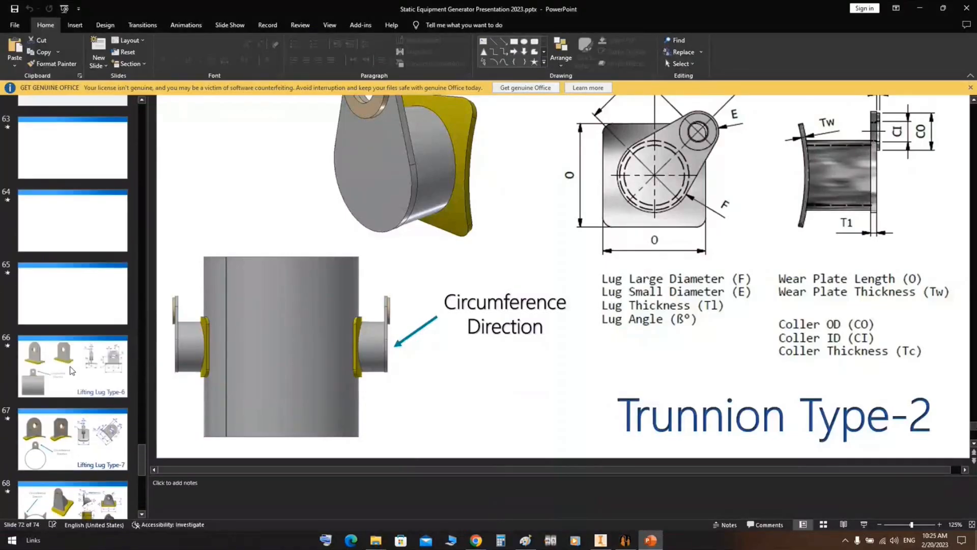
scroll(74, 370, "up", 8)
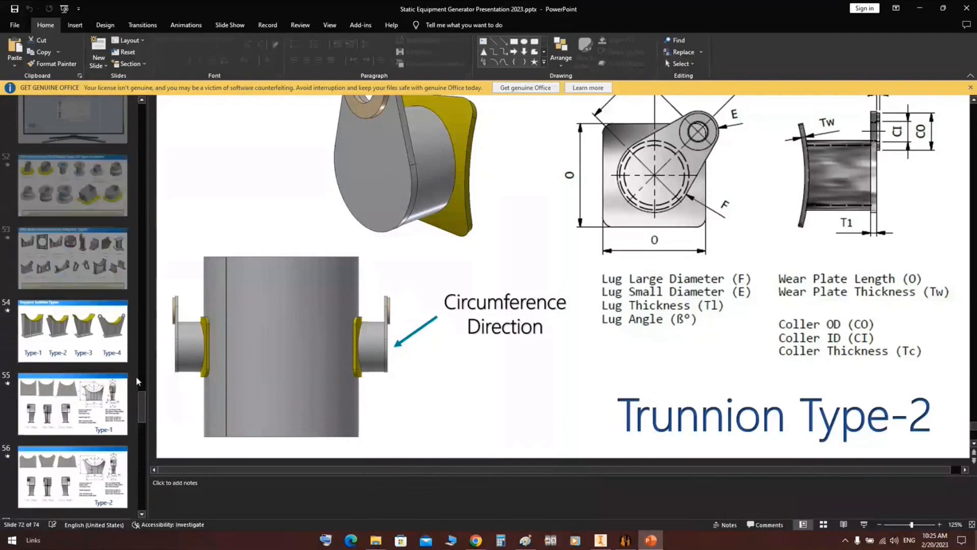
left_click(73, 408)
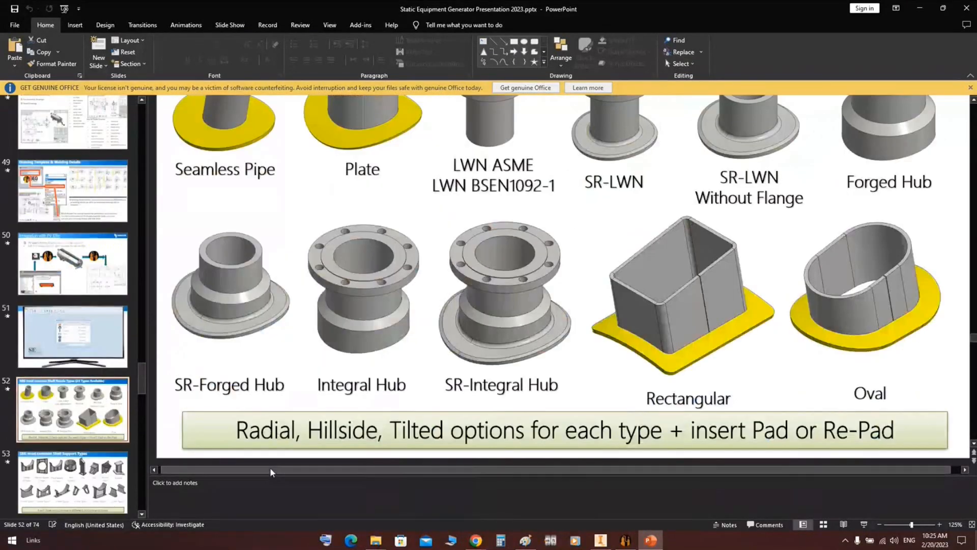
key("shift+F5")
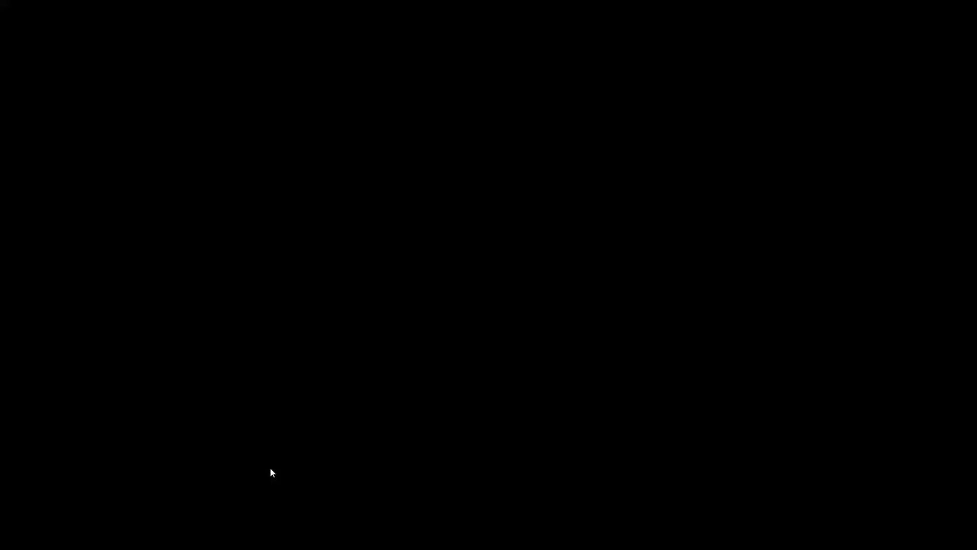
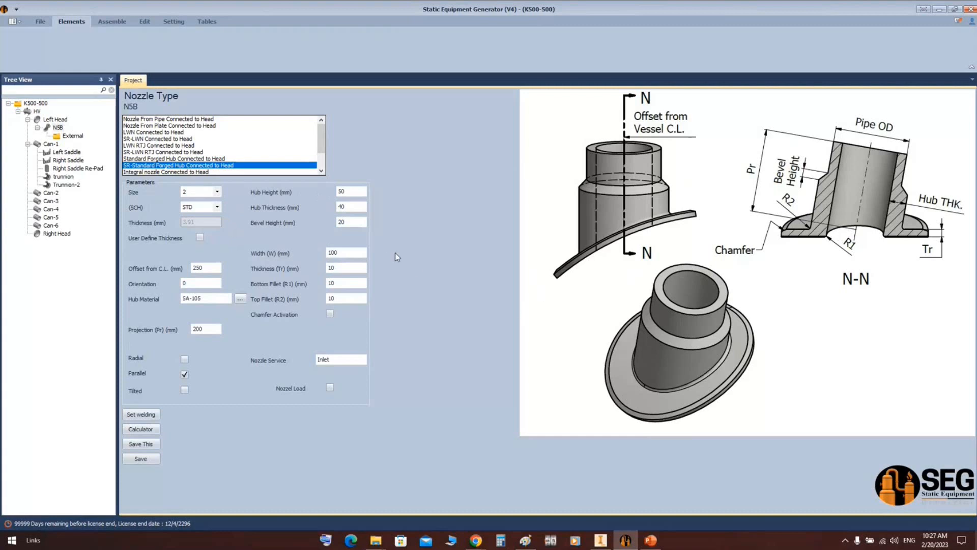
left_click(340, 191)
key("Tab")
key("Tab")
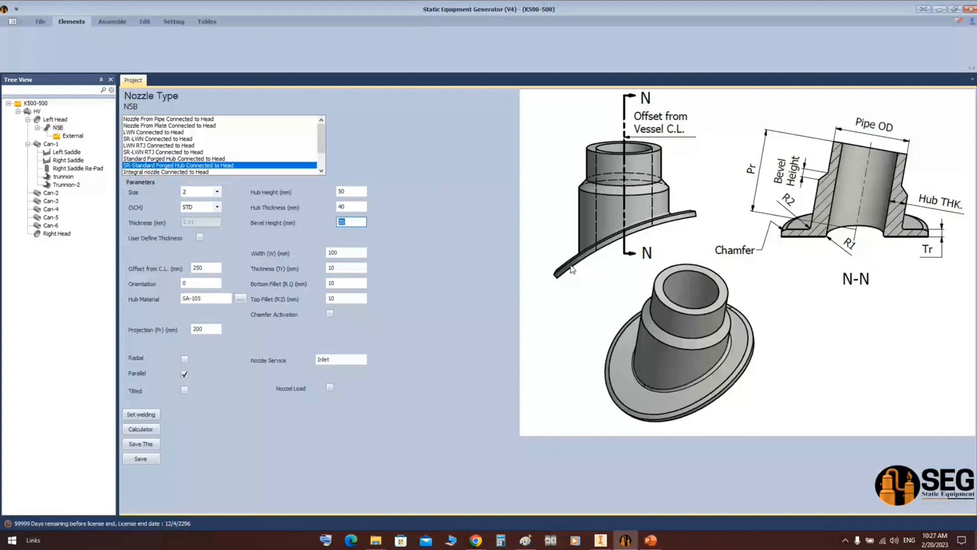
Set the SR-Standard Forged Hub nozzle's size to 6 and its schedule to 40.
left_click(217, 192)
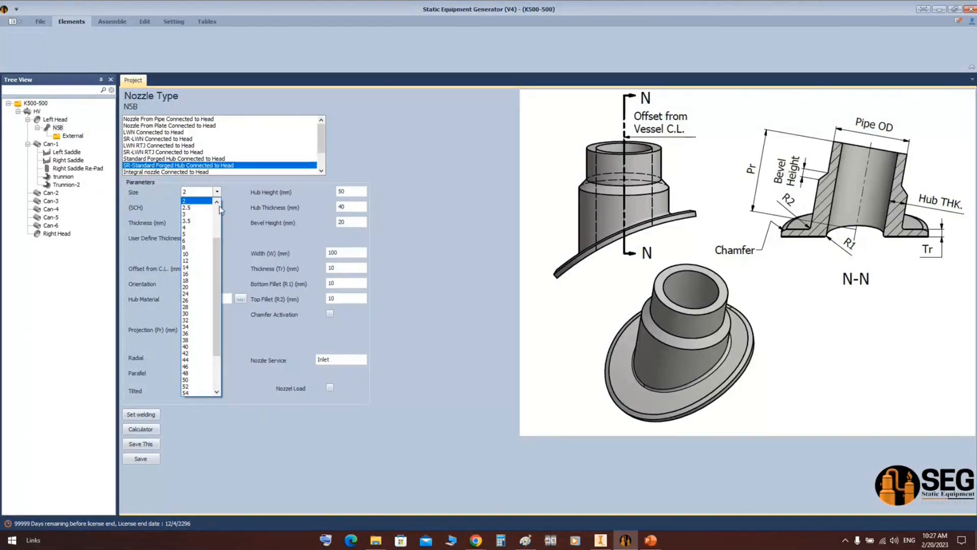
left_click(199, 241)
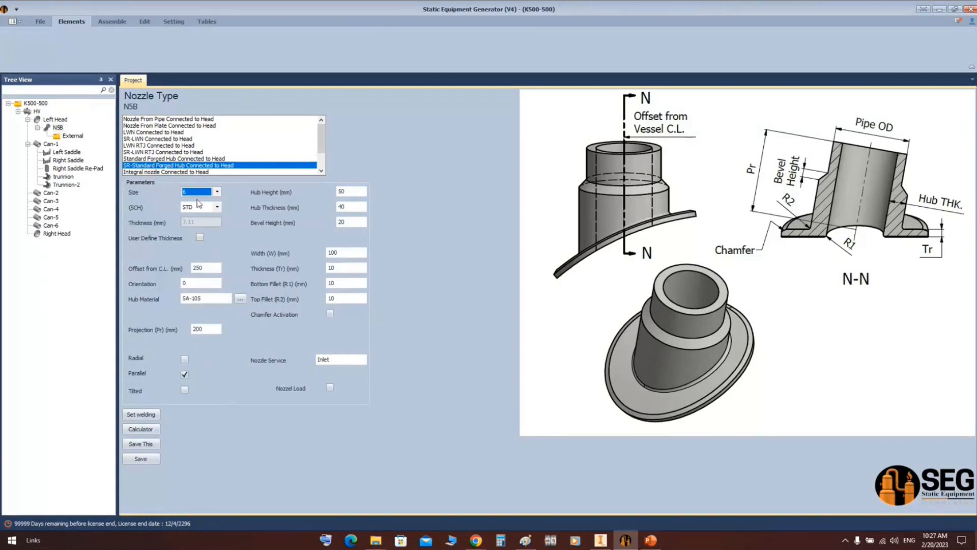
left_click(218, 207)
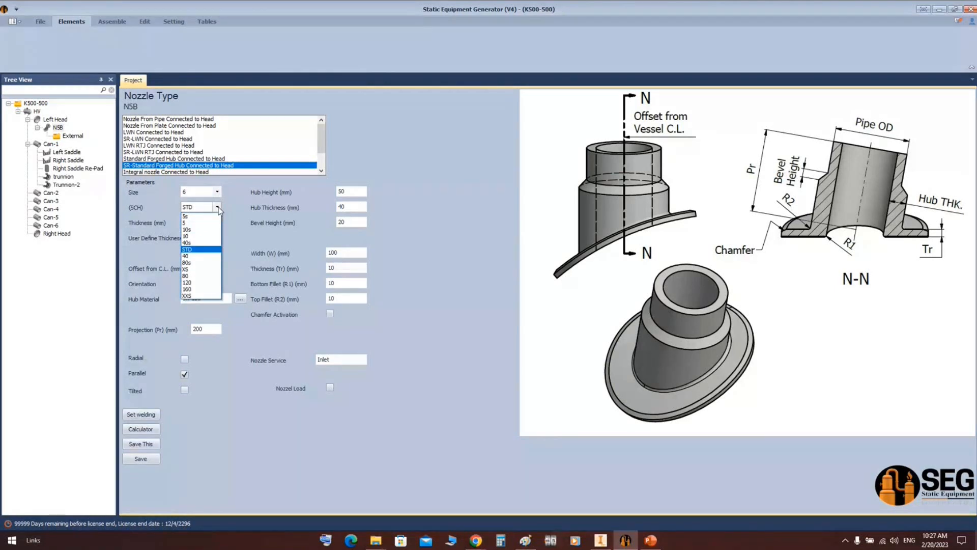
left_click(194, 256)
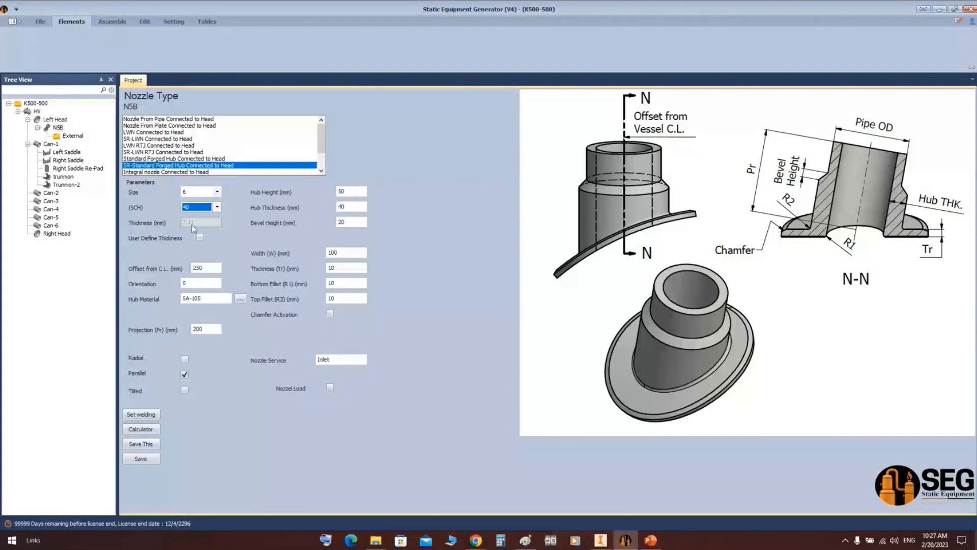
Set the nozzle's hub height to 100 mm and hub thickness to 50 mm.
left_click(350, 191)
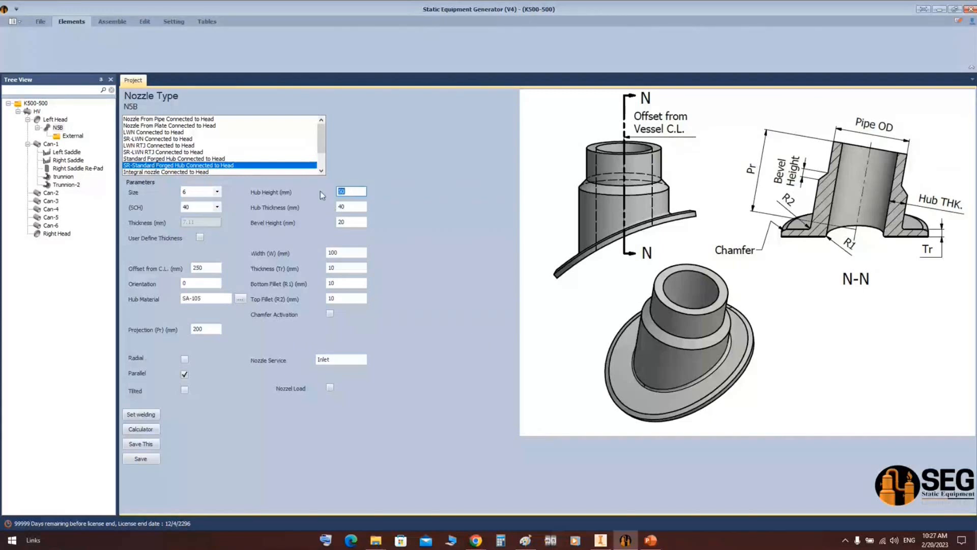
type("100")
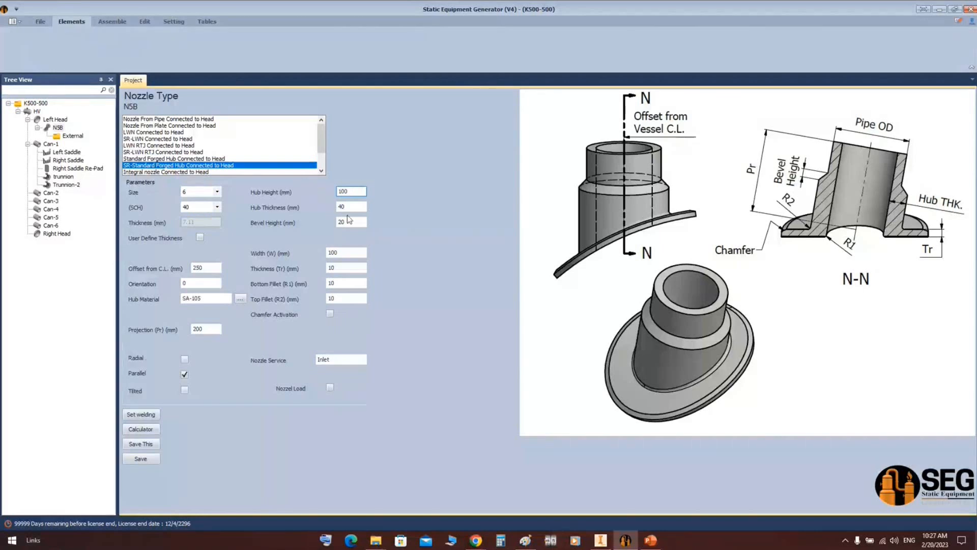
key("Tab")
type("50")
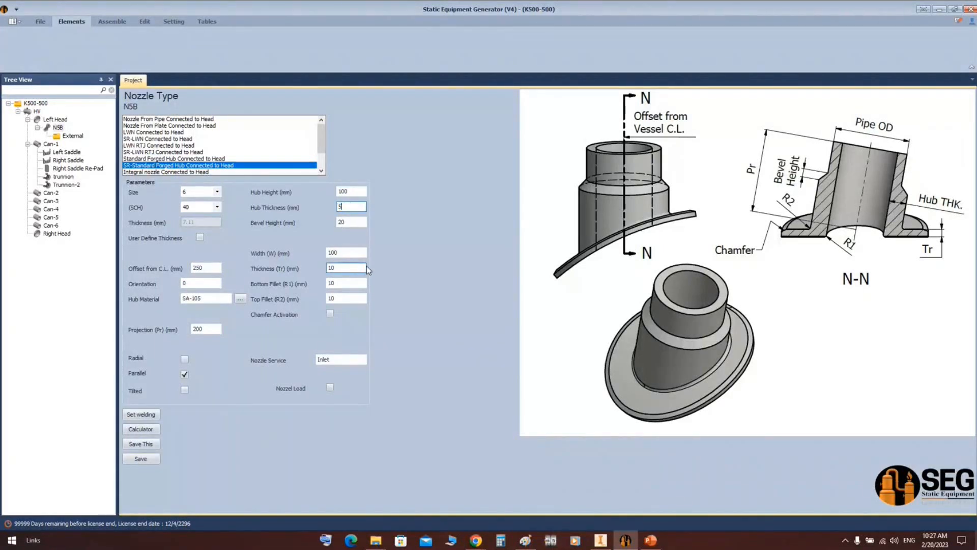
Compute 50 - 7.11 in Calculator and set the forged hub nozzle's bevel height to the result, 42.89 mm.
left_click(352, 223)
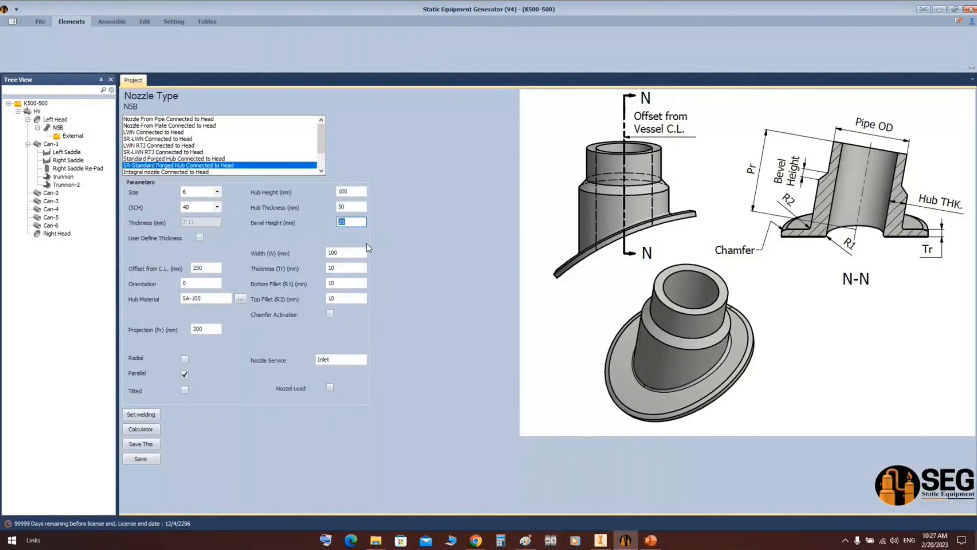
left_click(503, 541)
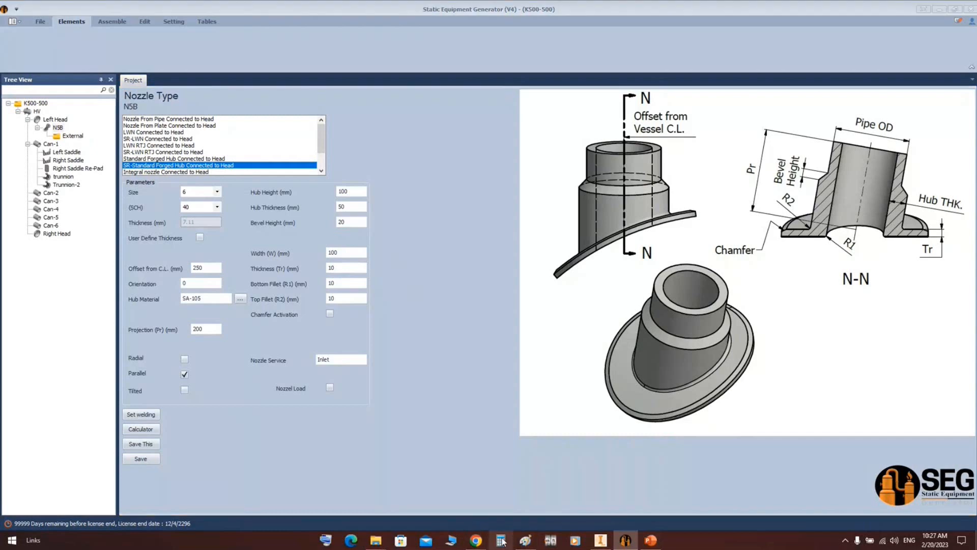
left_click_drag(300, 126, 501, 140)
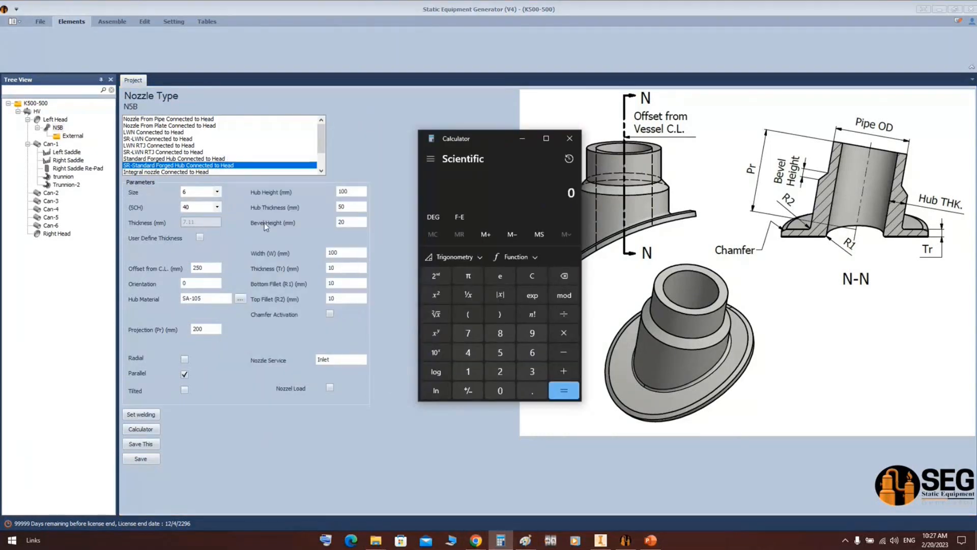
type("50 - 7.11")
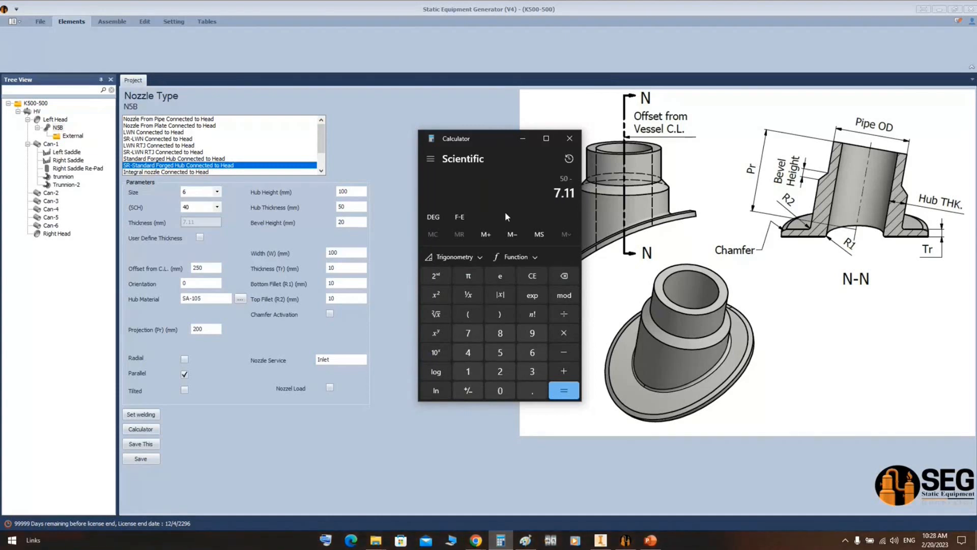
key("Return")
left_click_drag(543, 196, 572, 194)
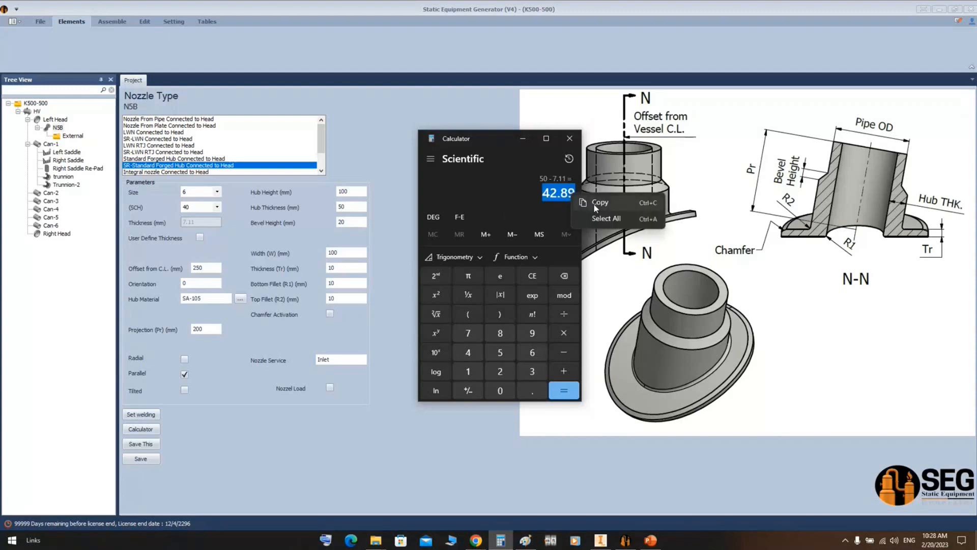
left_click(570, 138)
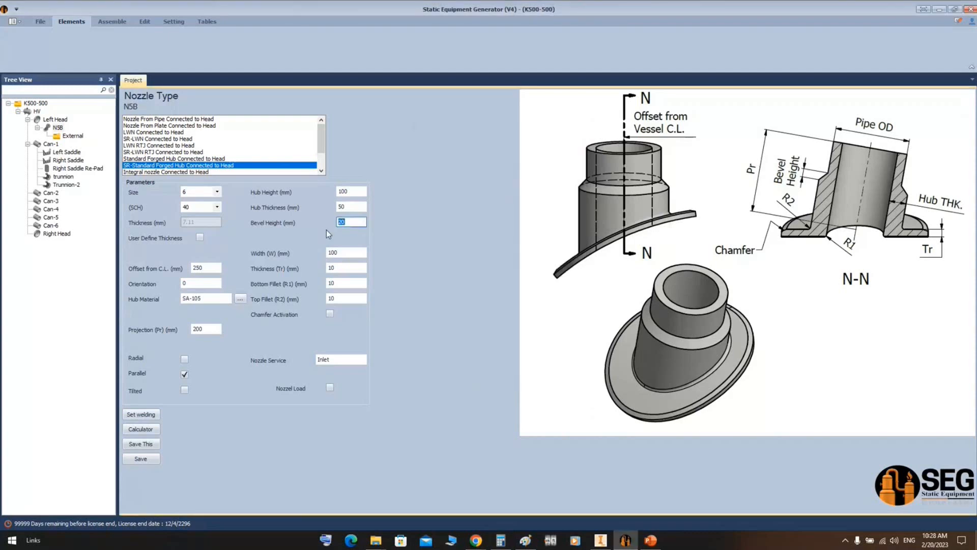
left_click_drag(347, 222, 334, 221)
left_click(356, 253)
Set nozzle N5B's offset from the centerline to 1200 mm and its orientation to 180.
left_click_drag(221, 267, 154, 269)
type("1200")
left_click_drag(214, 283, 176, 284)
type("180")
key("Tab")
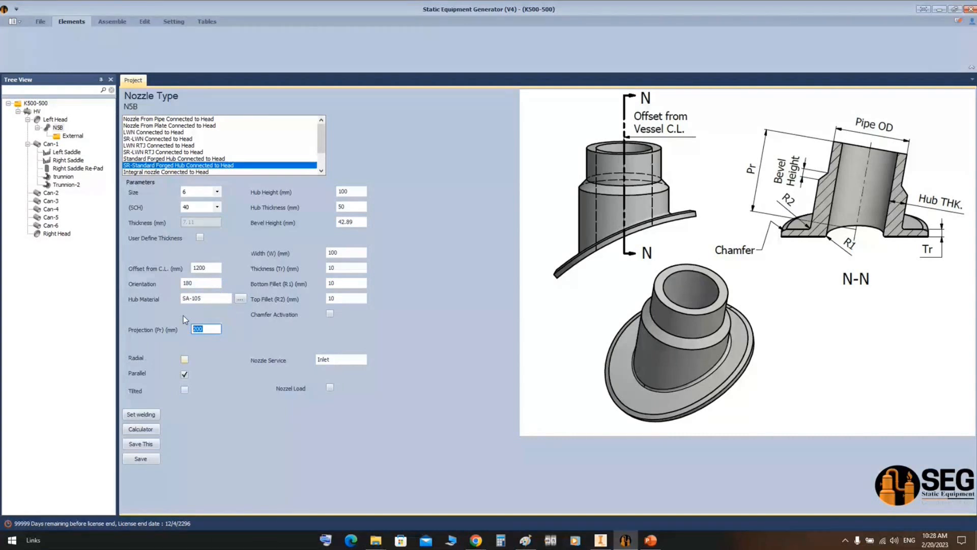
Set the nozzle's reinforcement width (W) to 150 mm and thickness (Tr) to 60 mm.
key("Tab")
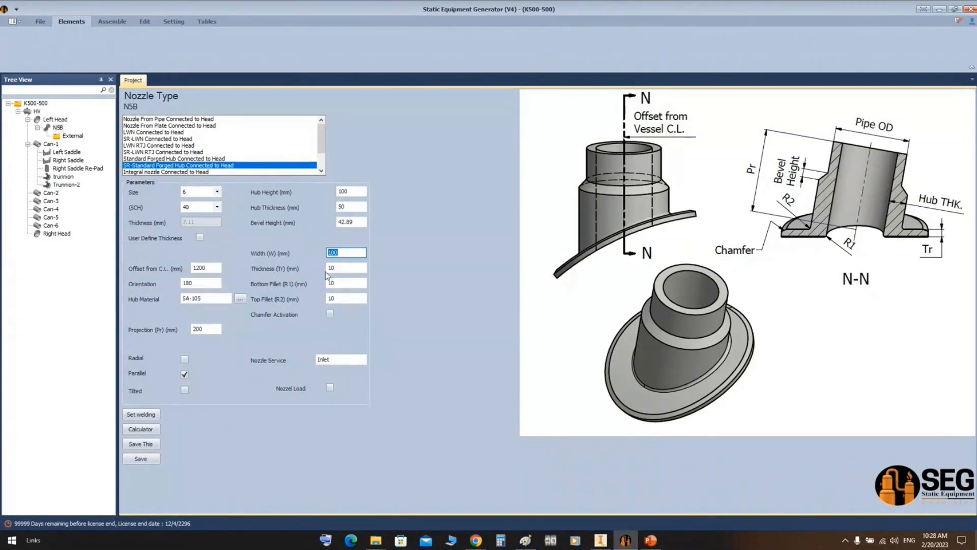
type("15")
key("Tab")
left_click(358, 282)
left_click(328, 268)
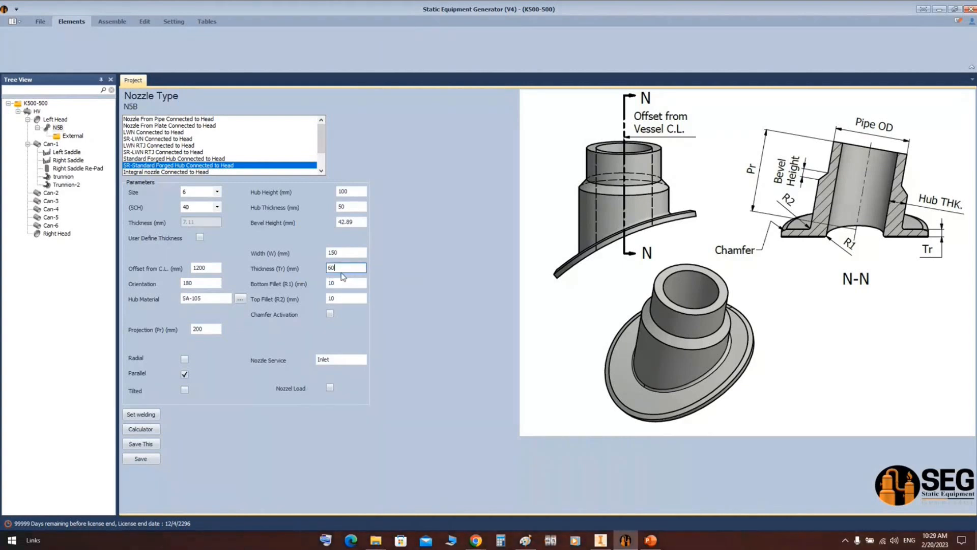
double_click(337, 268)
Change nozzle N5B's offset from the centerline to 1000 mm.
left_click(198, 268)
key("BackSpace")
type("0")
Set the nozzle service to Gas Outlet and save nozzle N5B.
left_click(346, 299)
double_click(346, 359)
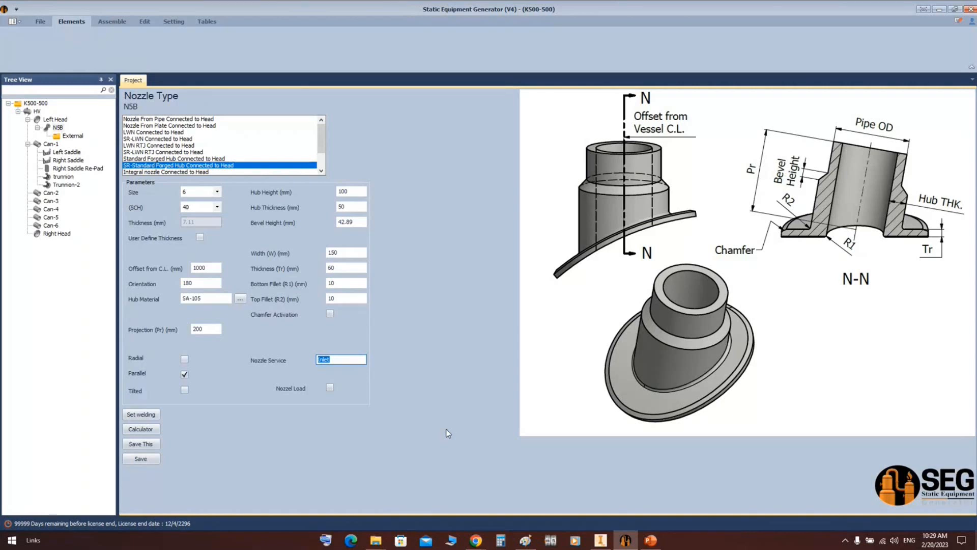
type("Gas Outlet")
left_click(151, 460)
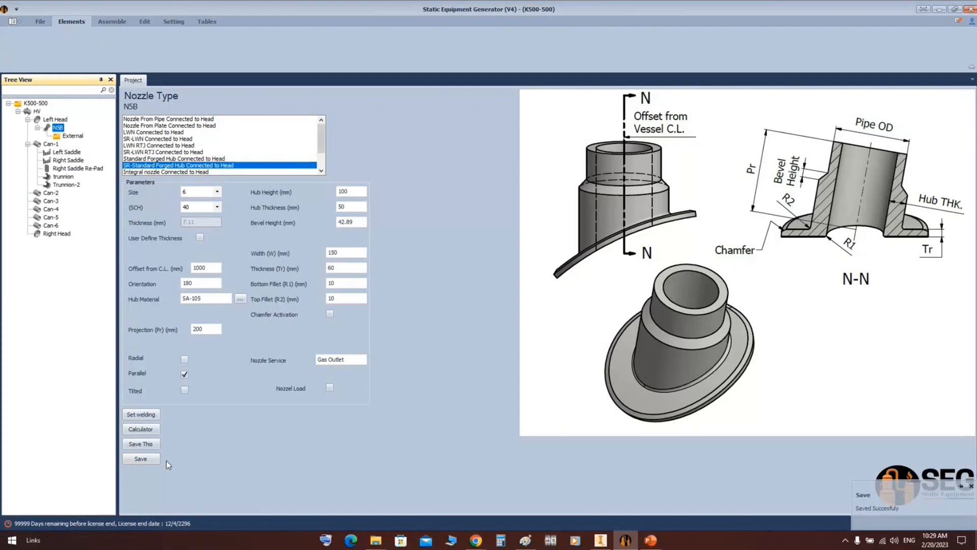
Add a flange named N5B-Flange to N5B's External node and open its parameters.
left_click(72, 136)
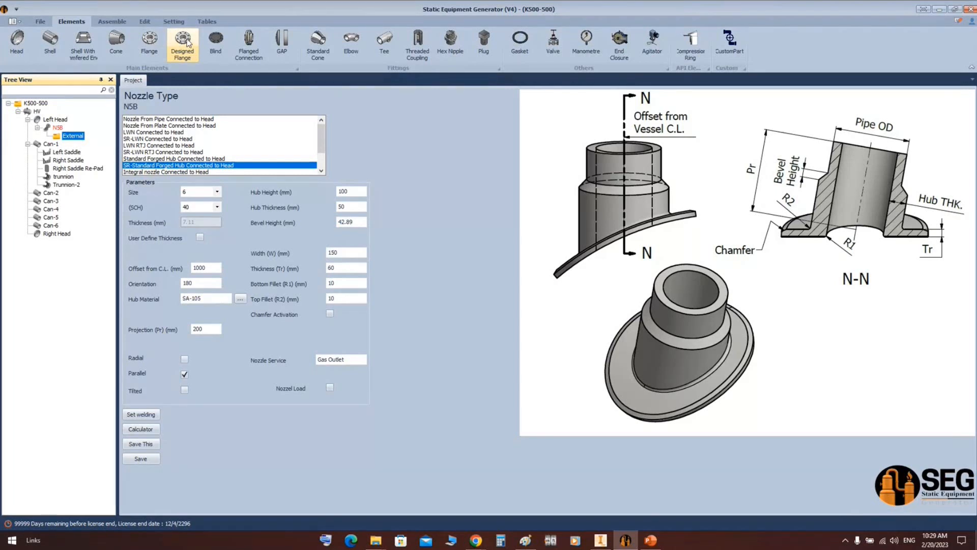
left_click(151, 42)
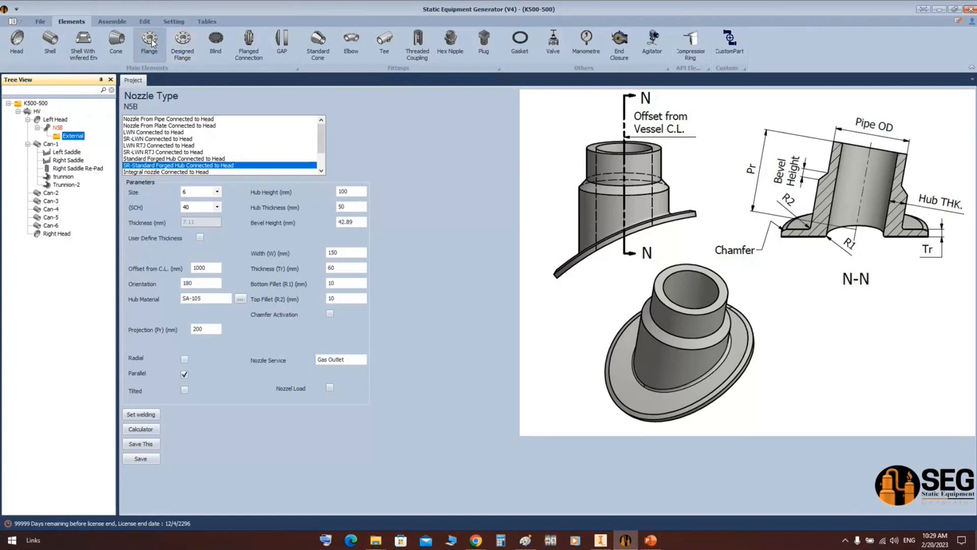
type("N")
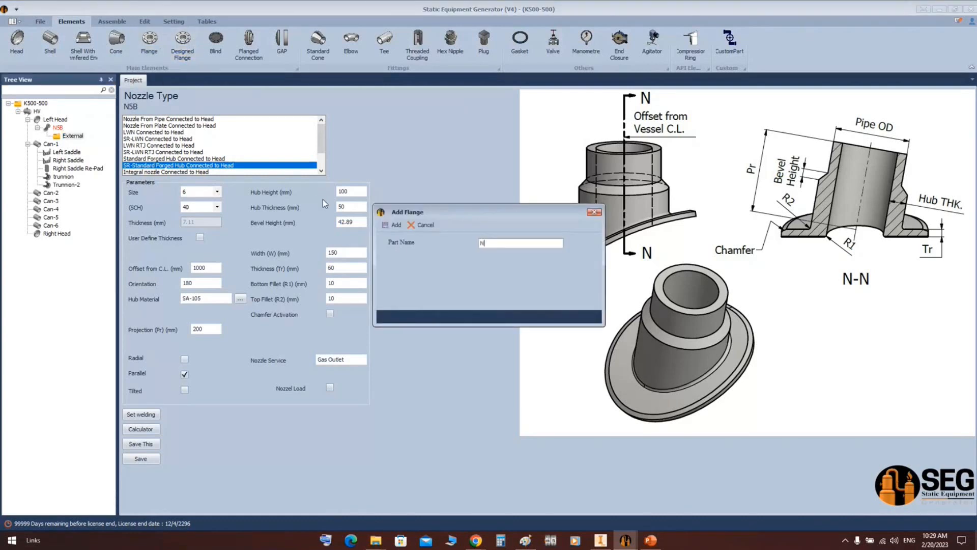
type("5B-Flange")
key("Return")
left_click(91, 145)
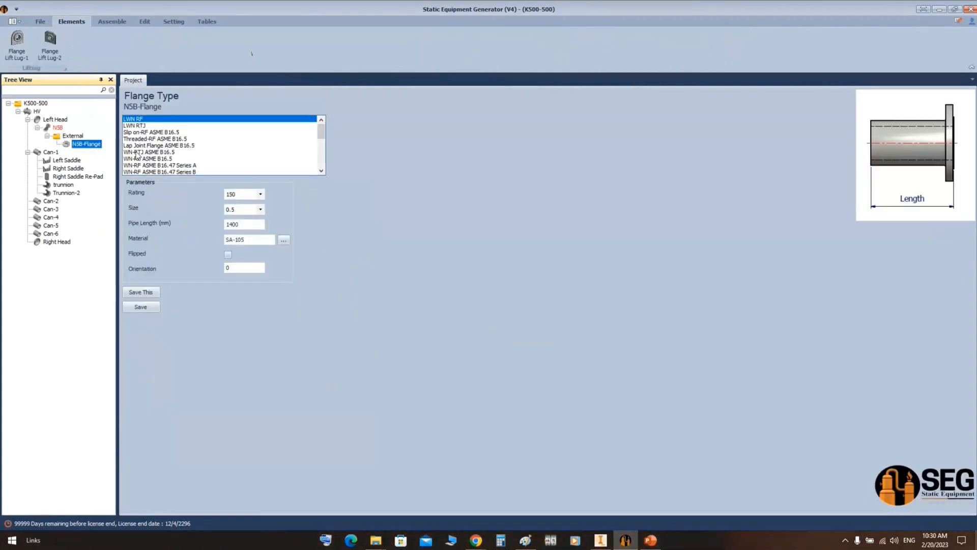
Set N5B-Flange's type to WN-RTJ ASME B16.5 with a rating of 900.
left_click(147, 152)
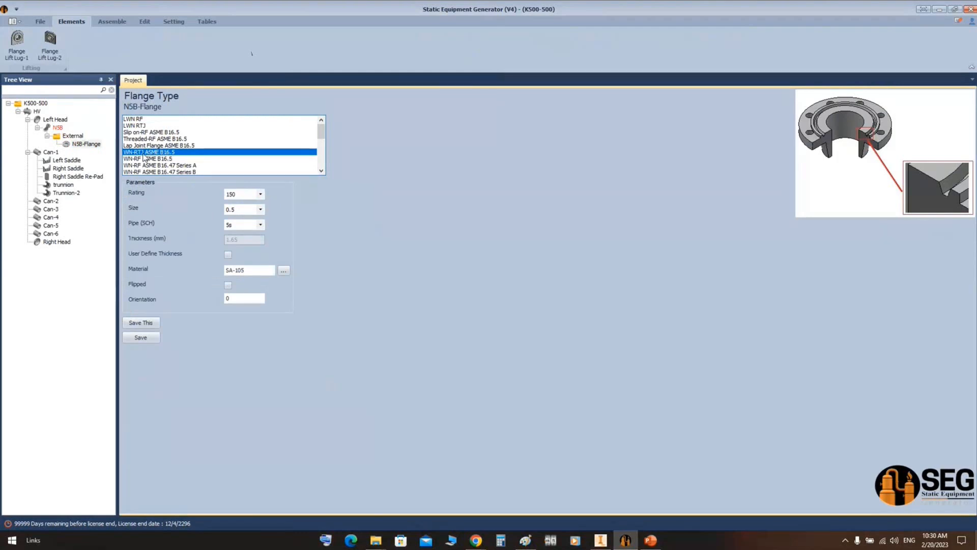
left_click(260, 195)
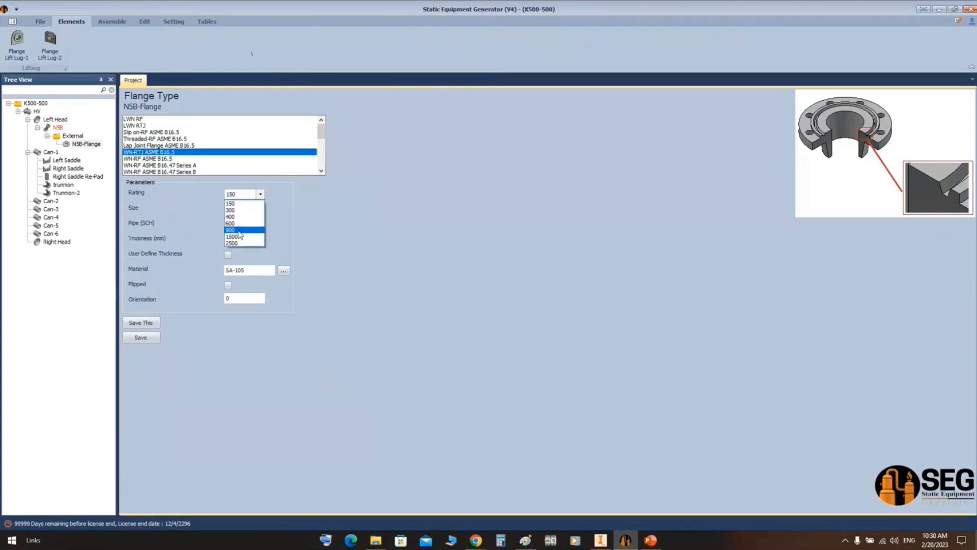
left_click(239, 230)
Set the flange's size to 6 and pipe schedule to 40, and save the flange.
left_click(261, 209)
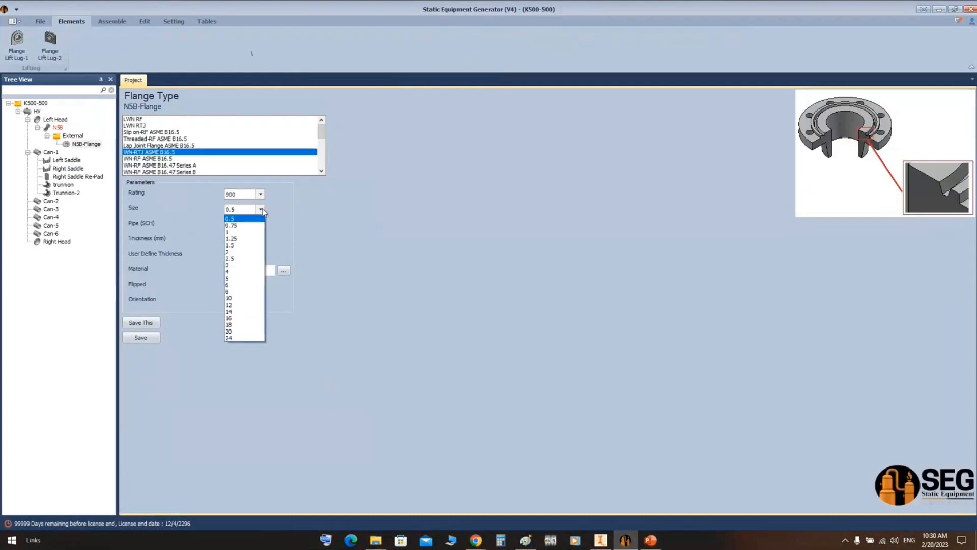
left_click(249, 285)
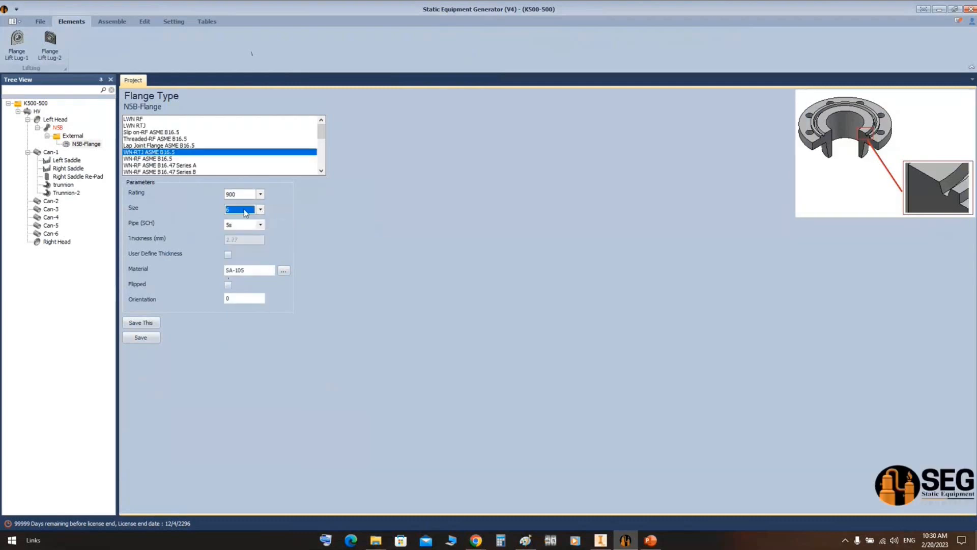
left_click(261, 224)
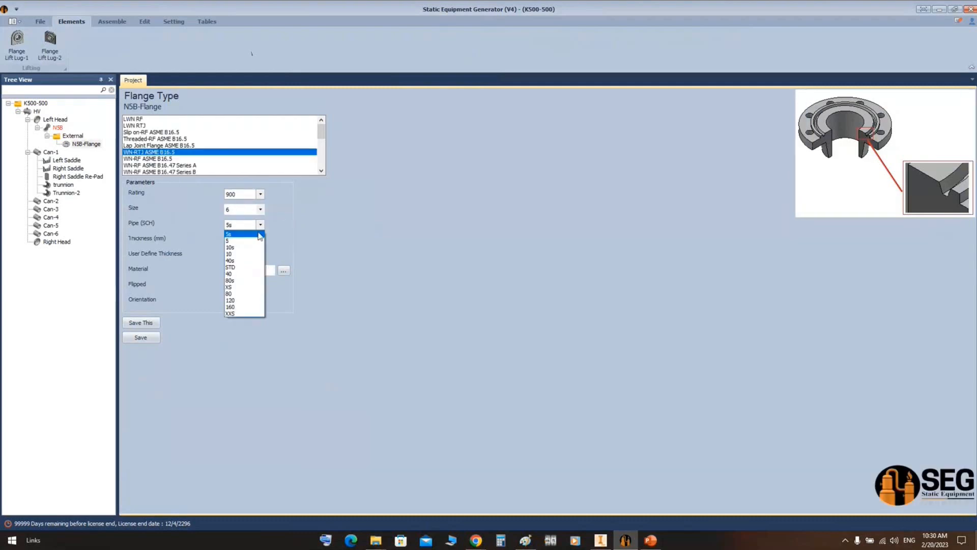
left_click(237, 274)
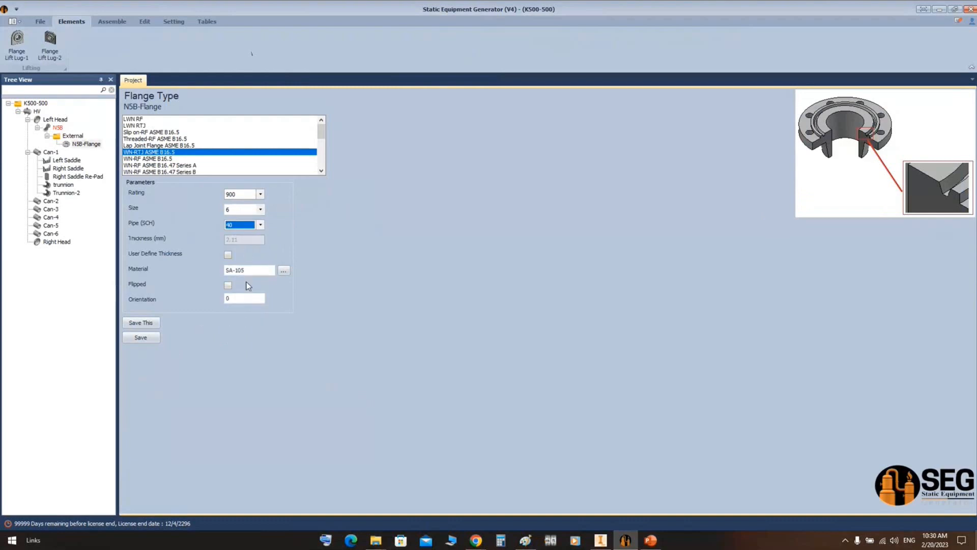
left_click(134, 339)
left_click(232, 300)
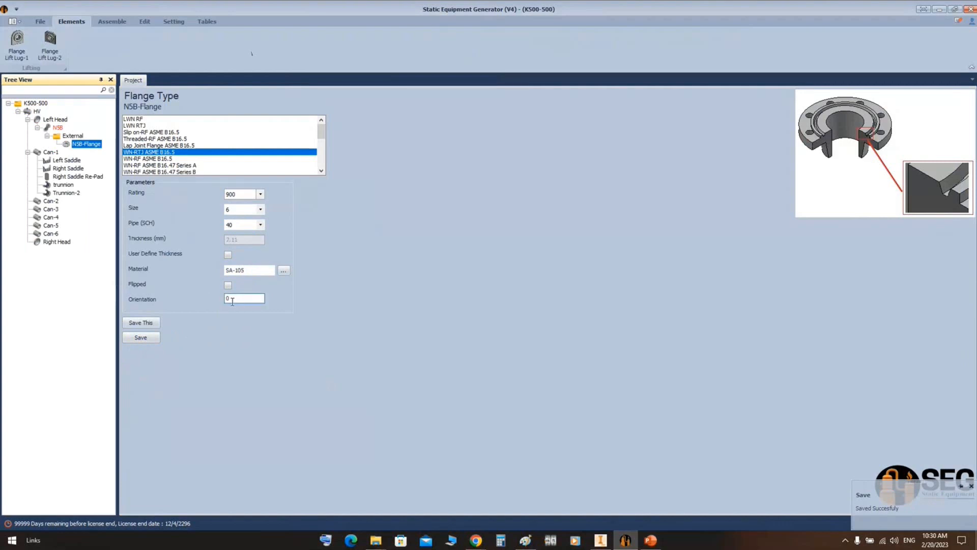
double_click(251, 299)
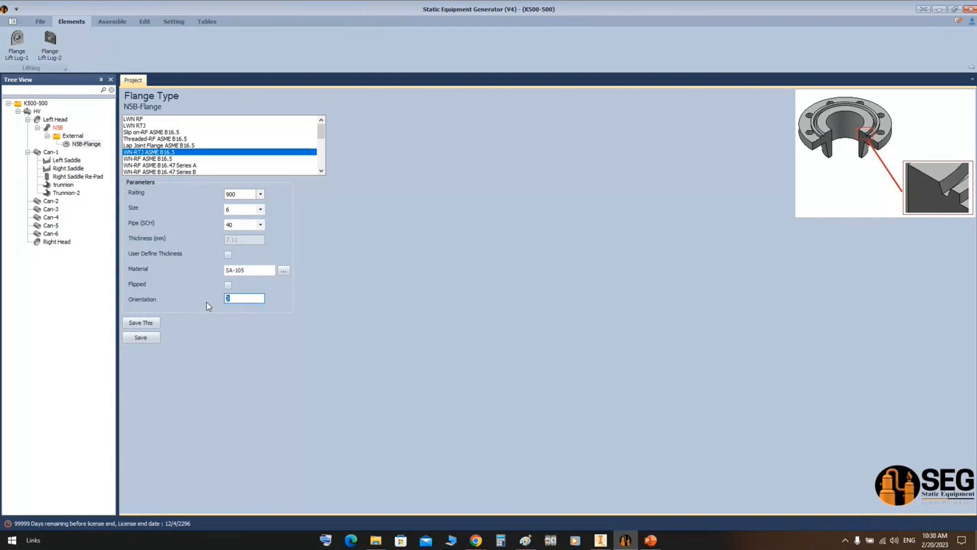
Calculate nozzle N5B's projection with the projection calculator, using a 2200 mm projection from V.C.L.
left_click(55, 128)
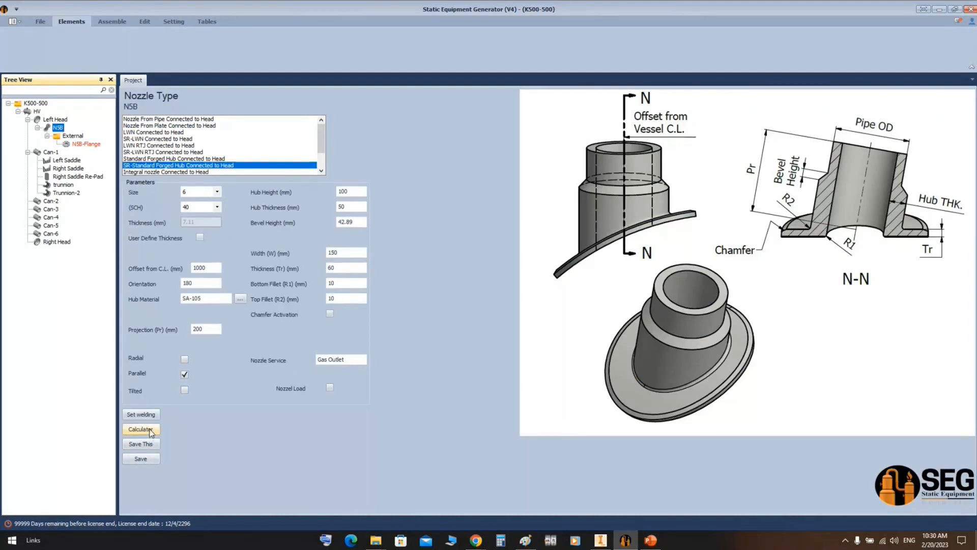
left_click(151, 431)
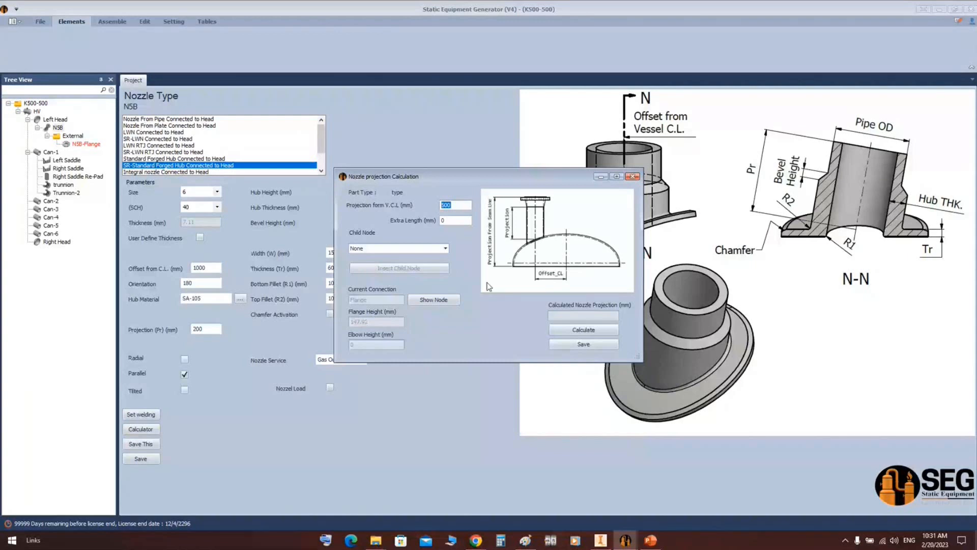
type("2200")
double_click(458, 205)
left_click(602, 330)
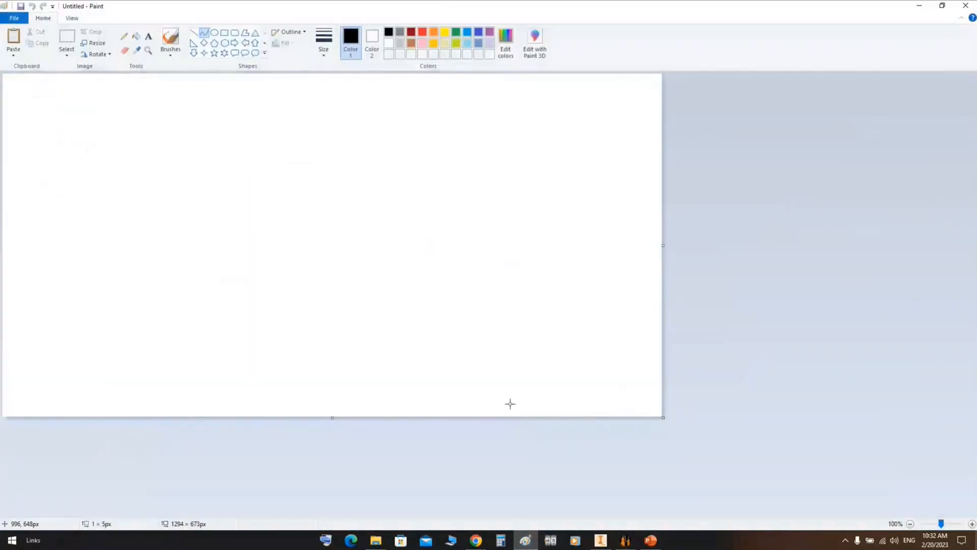
Switch to Paint, paste the captured screenshot of the projection calculator and frame its head diagram.
key("ctrl+v")
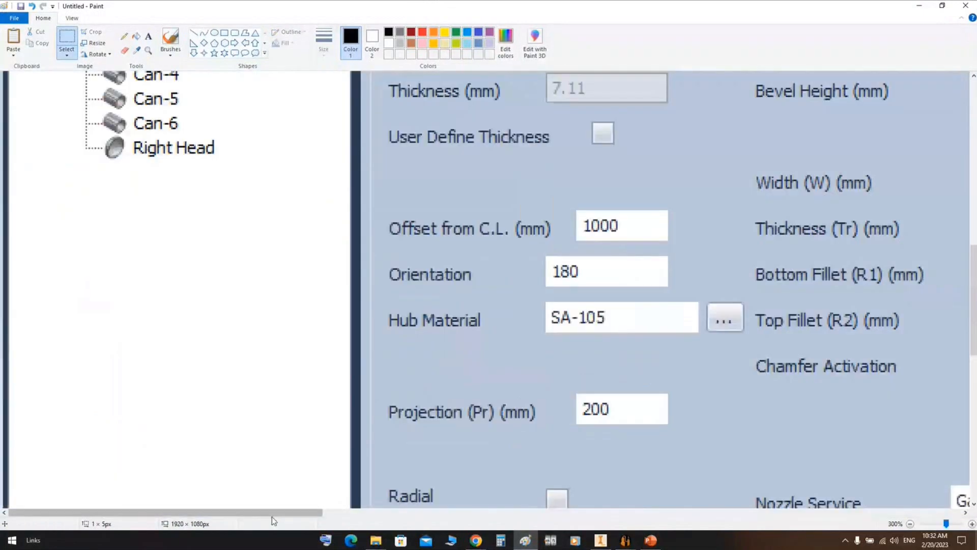
left_click_drag(272, 515, 638, 516)
scroll(605, 445, "up", 2)
scroll(435, 302, "down", 1)
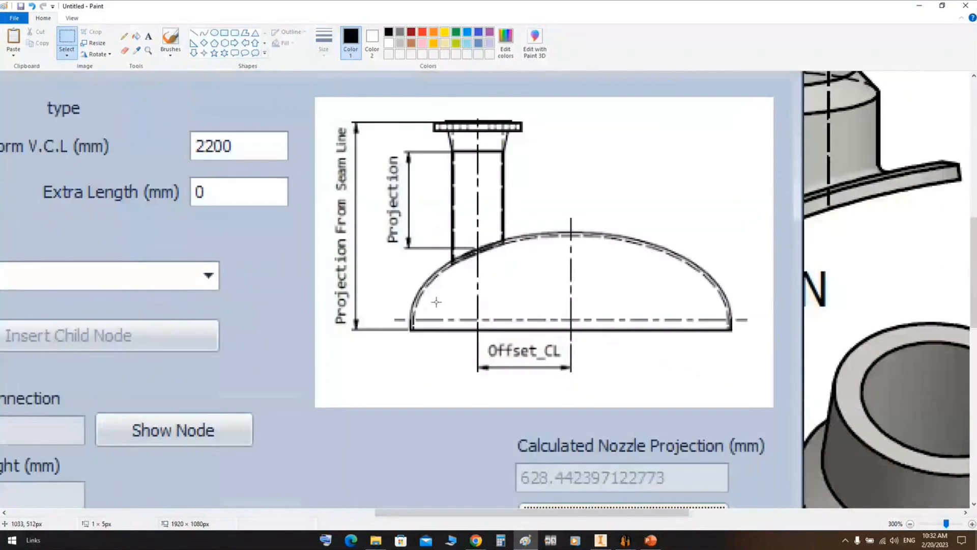
Draw a red rectangle about 30 × 149 px around the Projection From Seam Line dimension in the diagram.
left_click(224, 32)
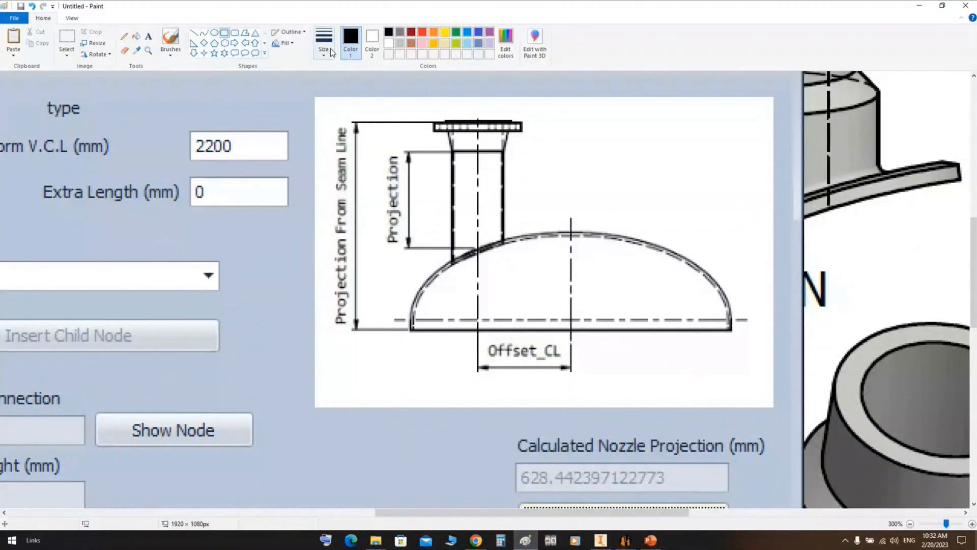
left_click(323, 40)
left_click(346, 91)
left_click_drag(322, 123, 365, 334)
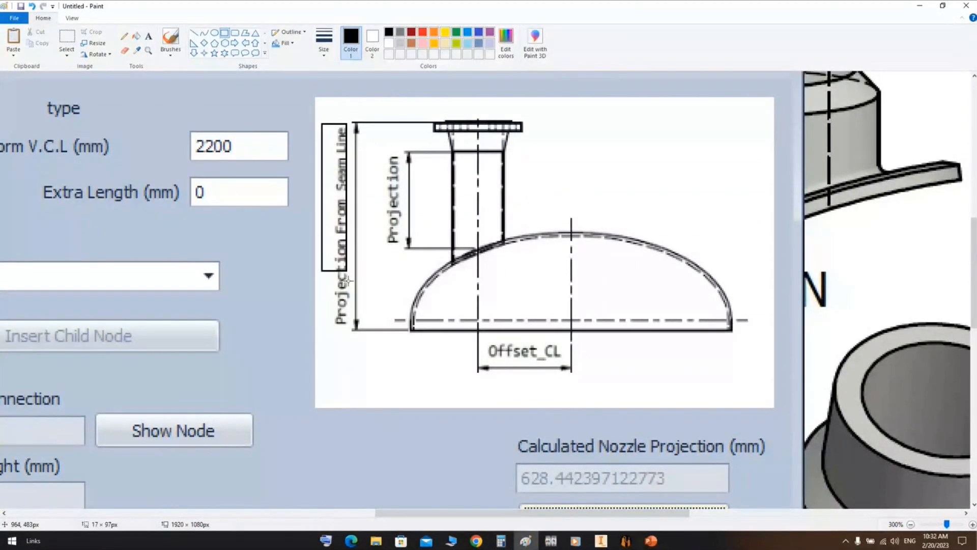
left_click(422, 32)
left_click_drag(342, 121, 343, 108)
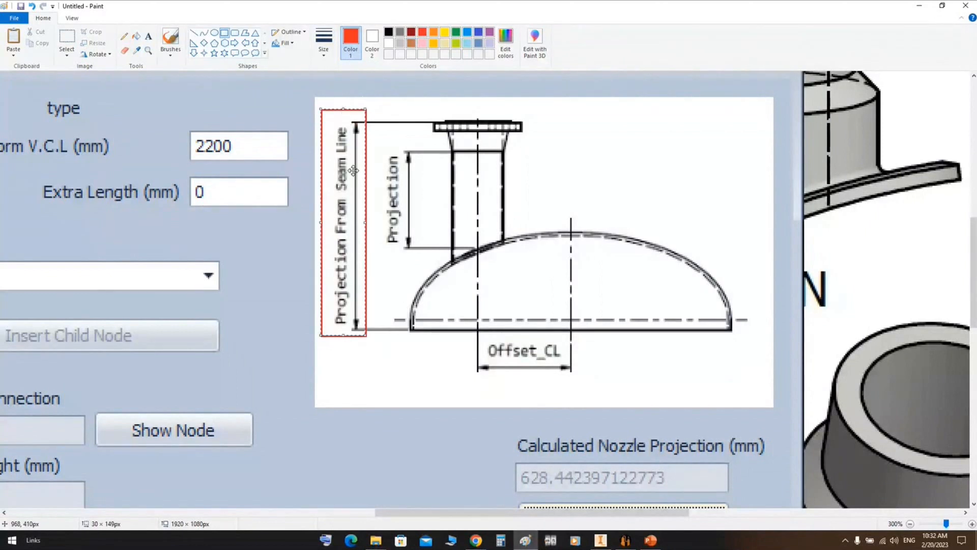
left_click(528, 175)
Outline the calculated nozzle projection and the diagram's Projection dimension in red, and return to the projection calculator in Static Equipment Generator.
left_click_drag(509, 456, 733, 499)
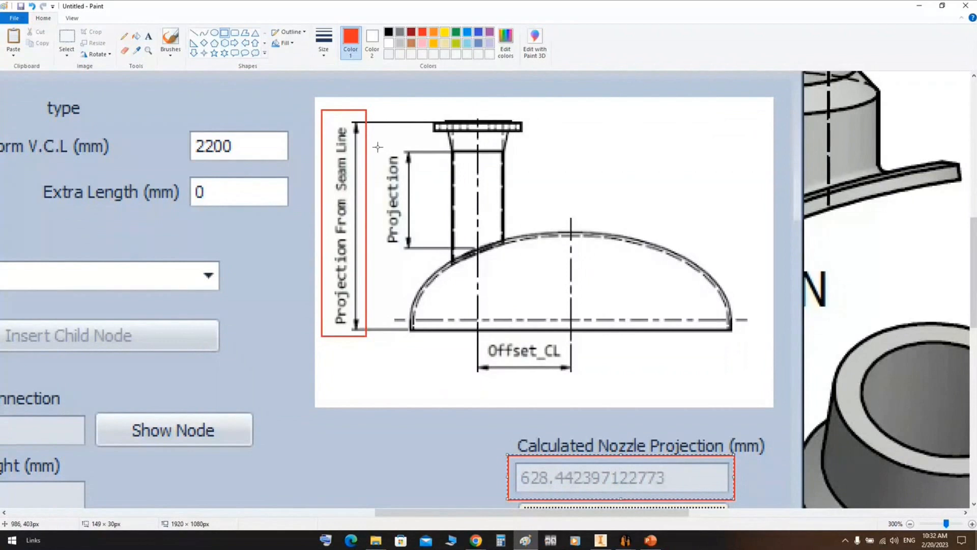
left_click_drag(372, 146, 418, 258)
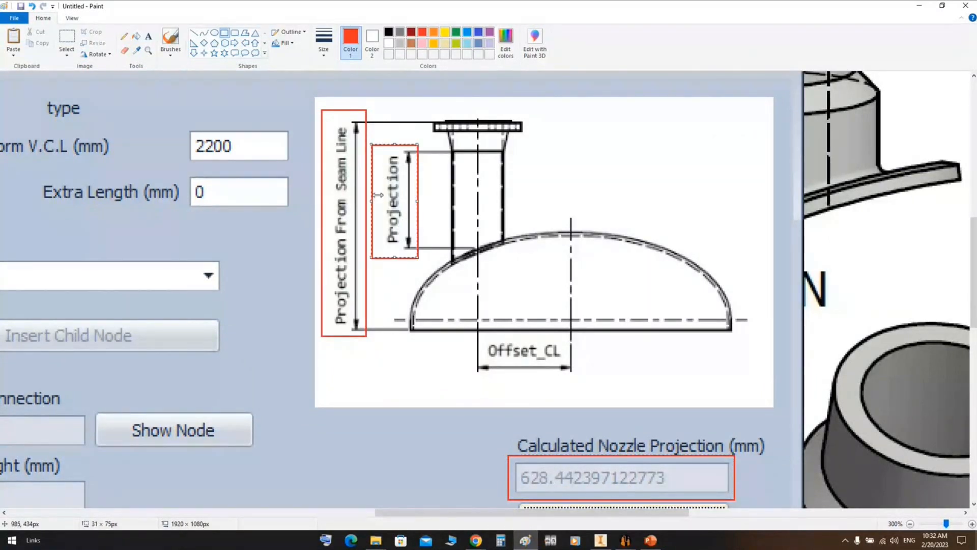
left_click(625, 540)
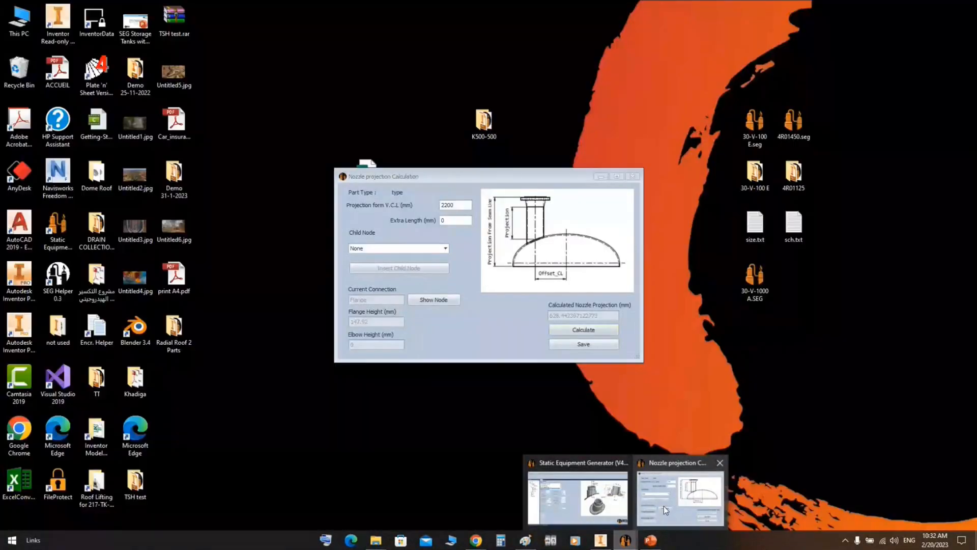
left_click(664, 506)
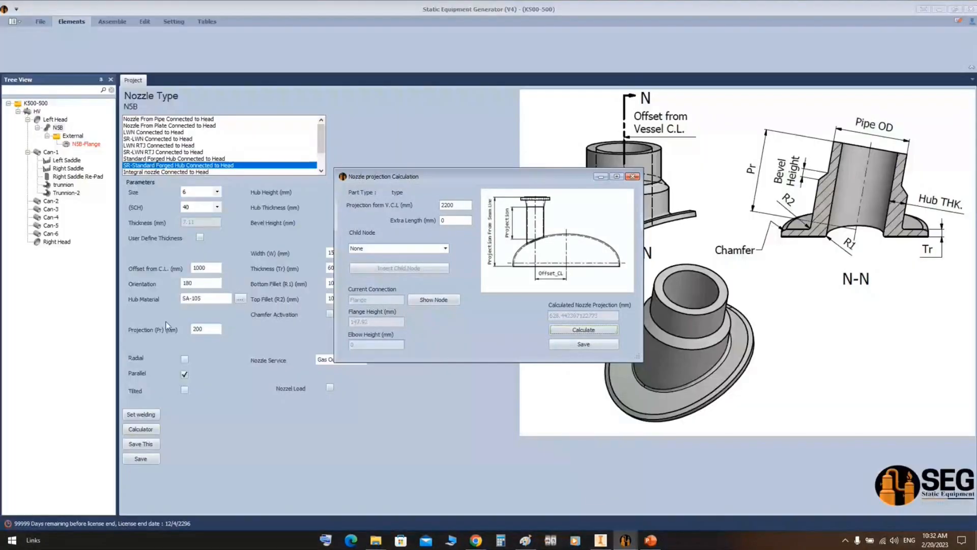
Switch to Paint and draw a red rectangle about 203 × 47 px around the Projection (Pr) field in the screenshot.
left_click(626, 541)
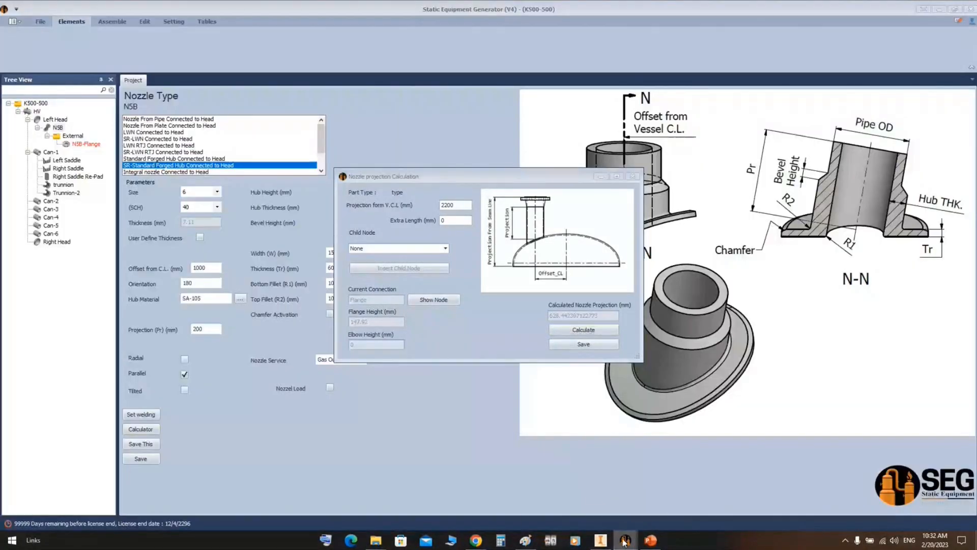
left_click(625, 542)
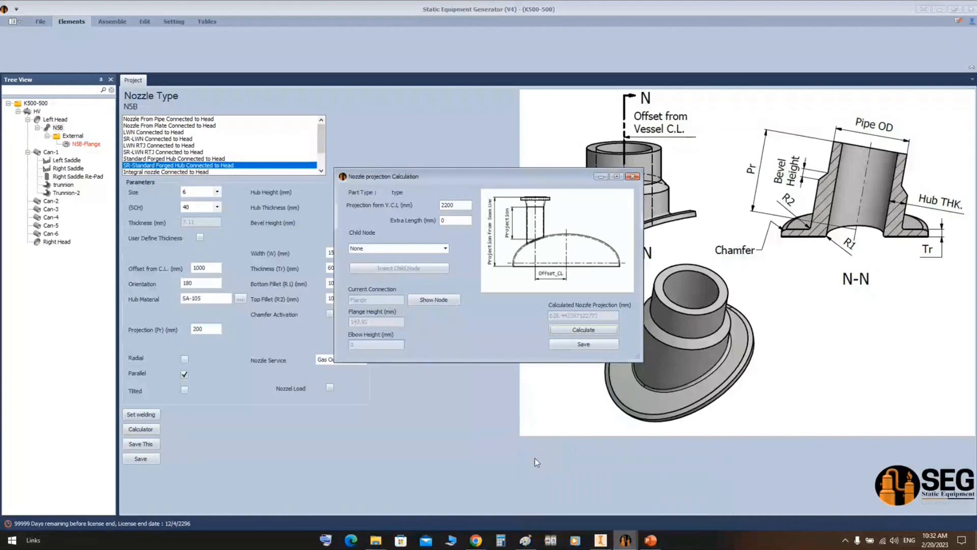
left_click(526, 541)
left_click_drag(381, 515, 324, 514)
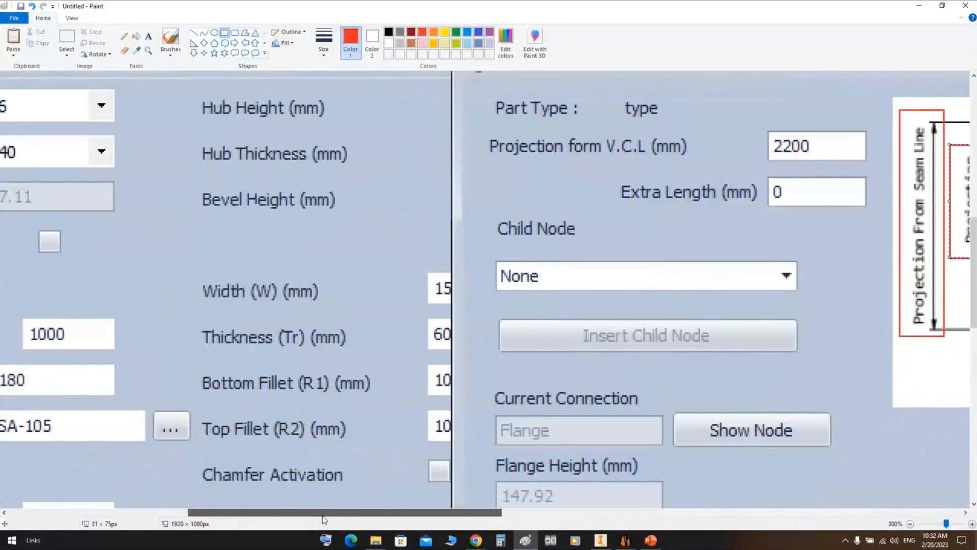
scroll(326, 483, "down", 3)
left_click_drag(264, 514, 174, 515)
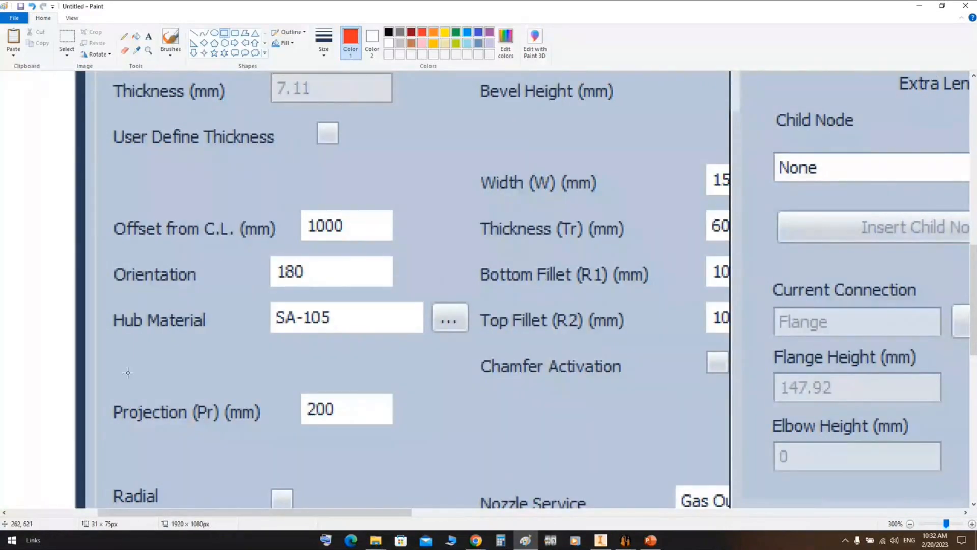
mouse_move(106, 373)
left_mouse_down()
mouse_move(377, 445)
mouse_move(417, 445)
left_mouse_up()
Draw a red line linking the outlined calculated nozzle projection to the outlined Projection (Pr) field.
scroll(420, 407, "down", 1, "ctrl")
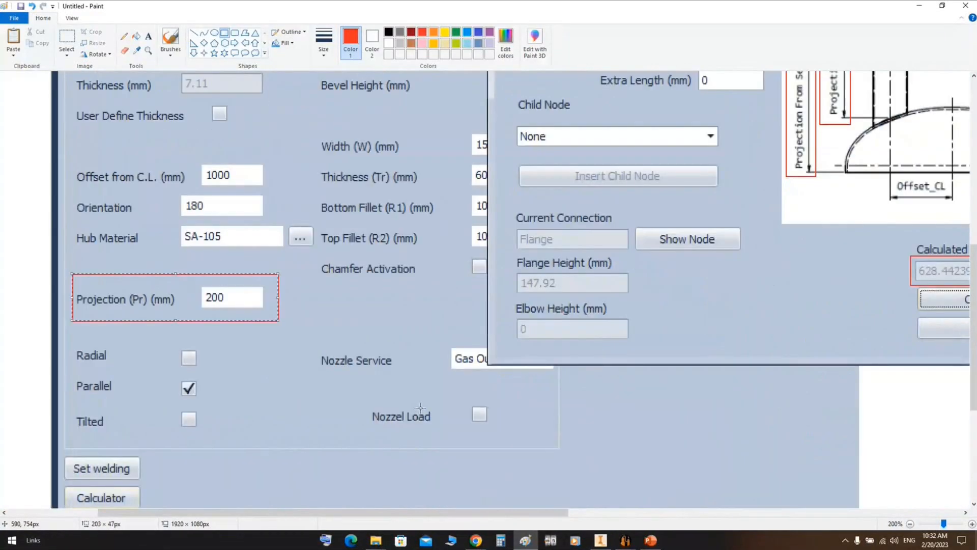
scroll(421, 407, "down", 1, "ctrl")
scroll(280, 322, "up", 1, "ctrl")
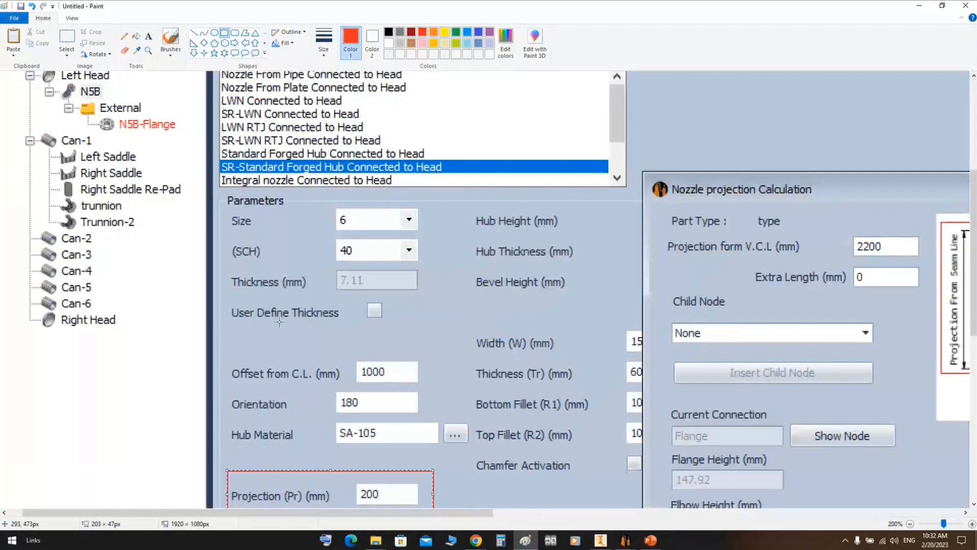
scroll(280, 321, "down", 1, "ctrl")
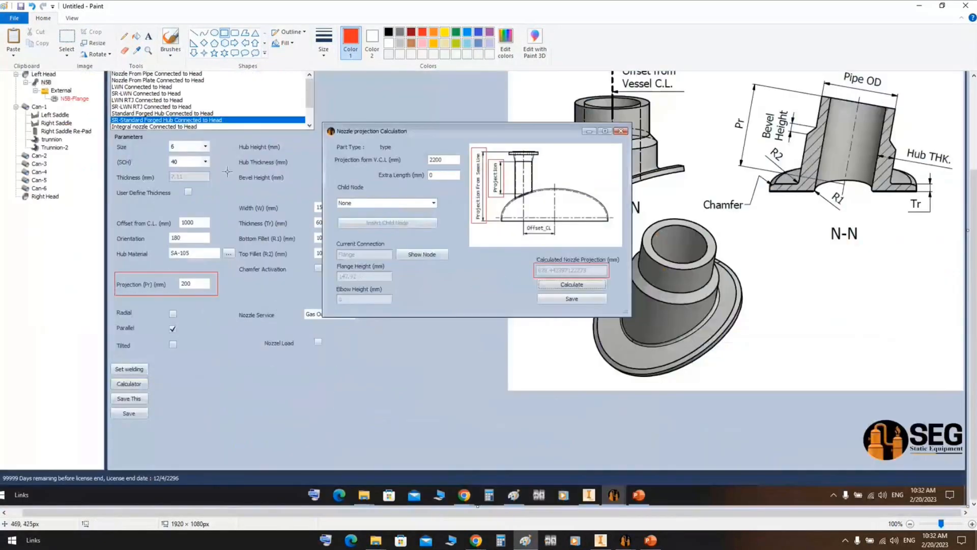
left_click(193, 33)
left_click_drag(534, 270, 219, 284)
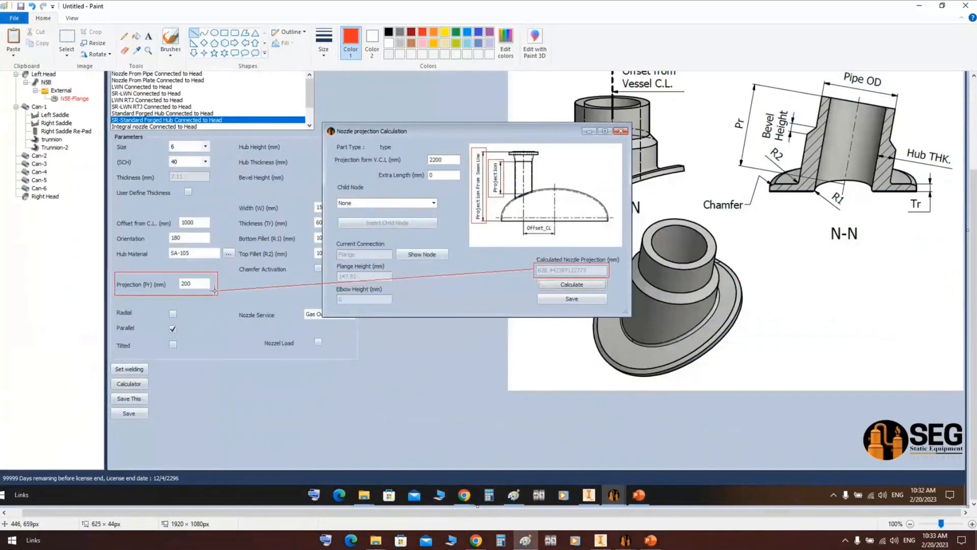
left_click(591, 303)
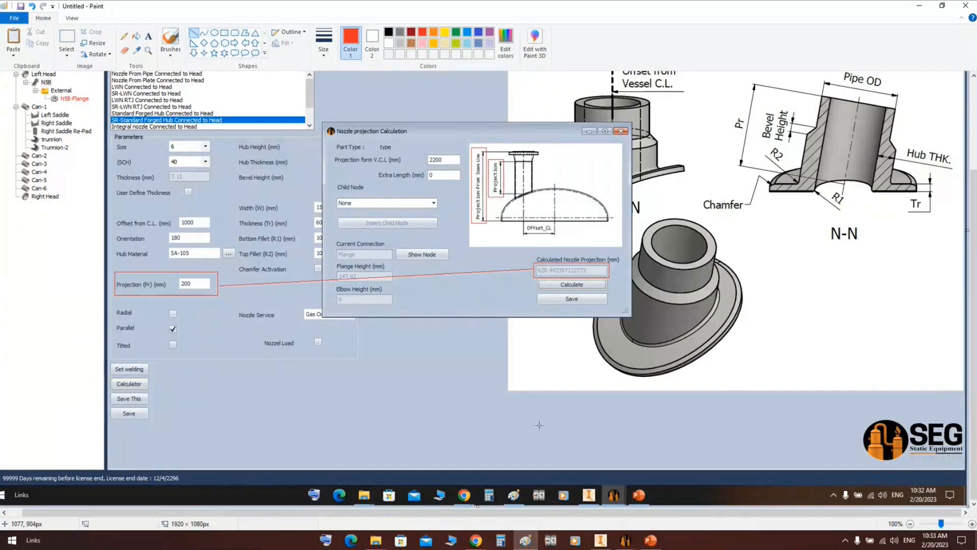
Return to Static Equipment Generator's projection calculator, recalculate with a 2000 mm projection from V.C.L. and save the result to nozzle N5B.
left_click(625, 541)
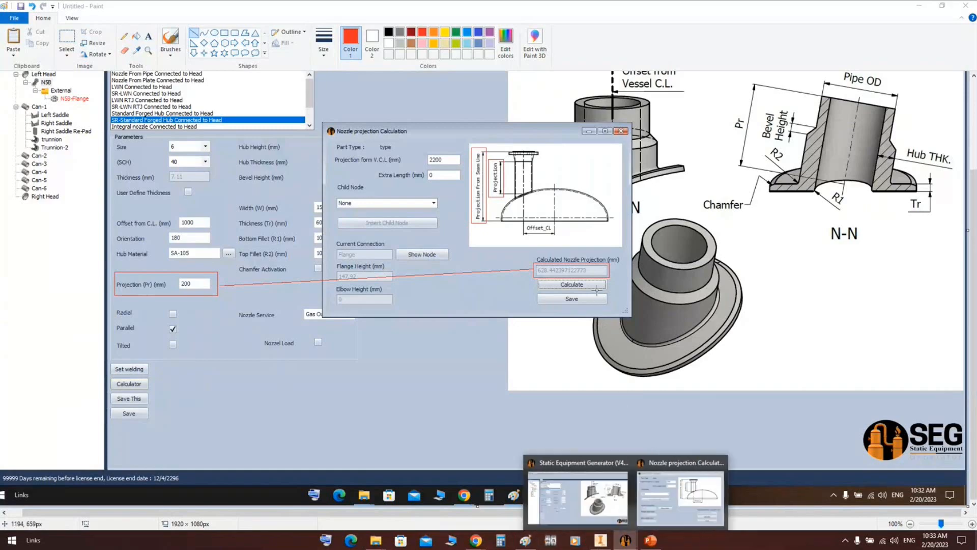
left_click(676, 488)
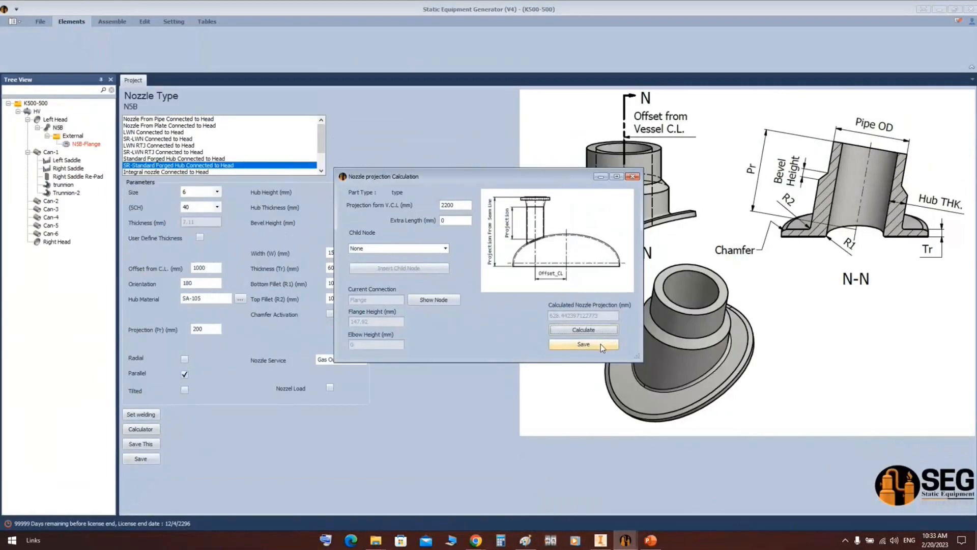
left_click(447, 205)
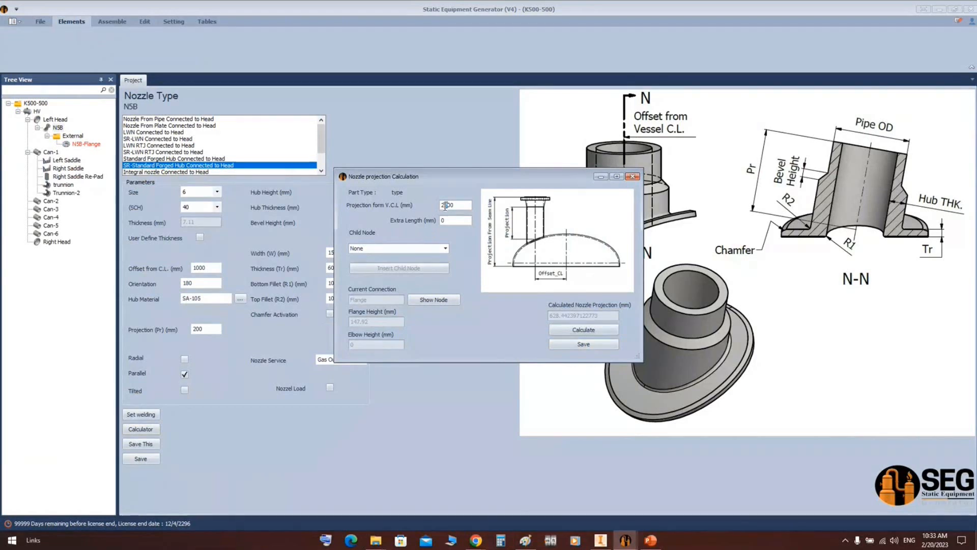
key("BackSpace")
type("0")
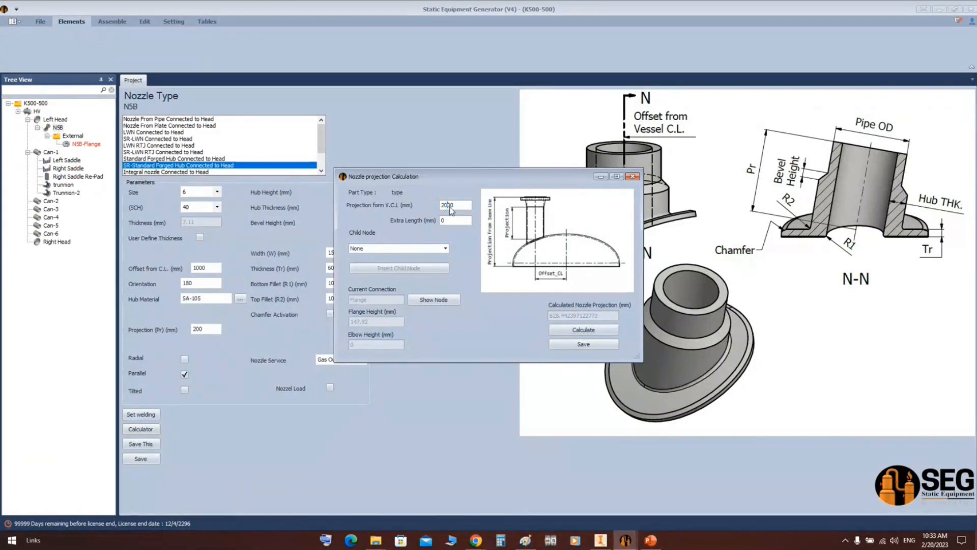
left_click(583, 330)
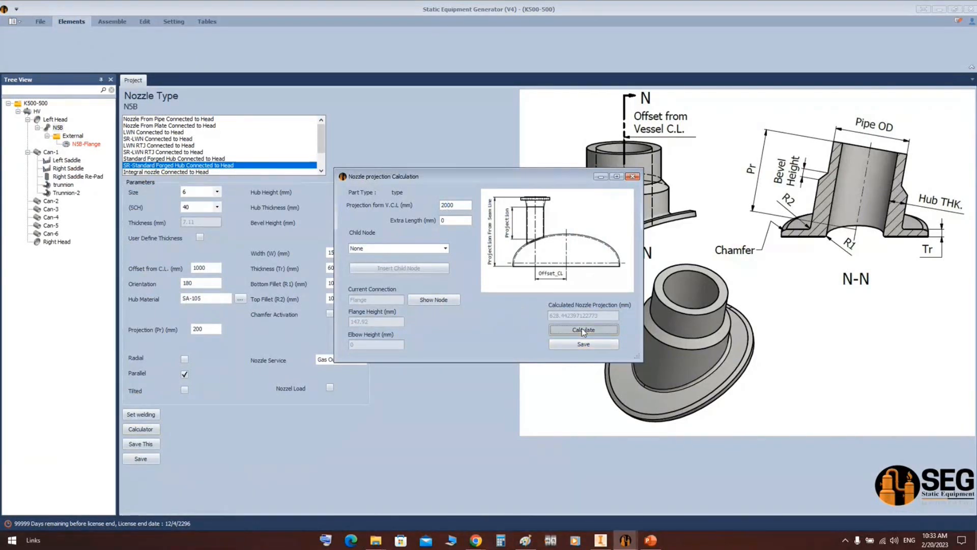
left_click(583, 330)
left_click(583, 344)
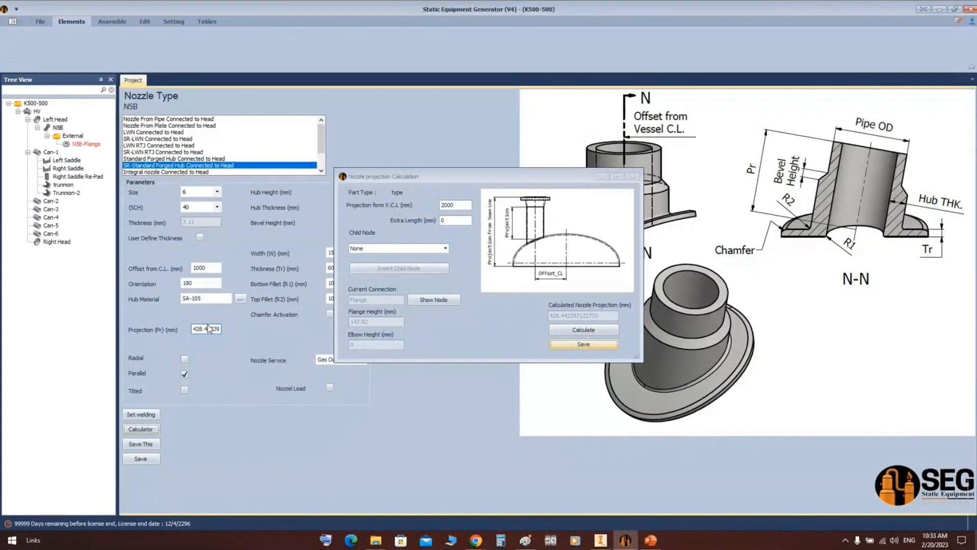
left_click(203, 328)
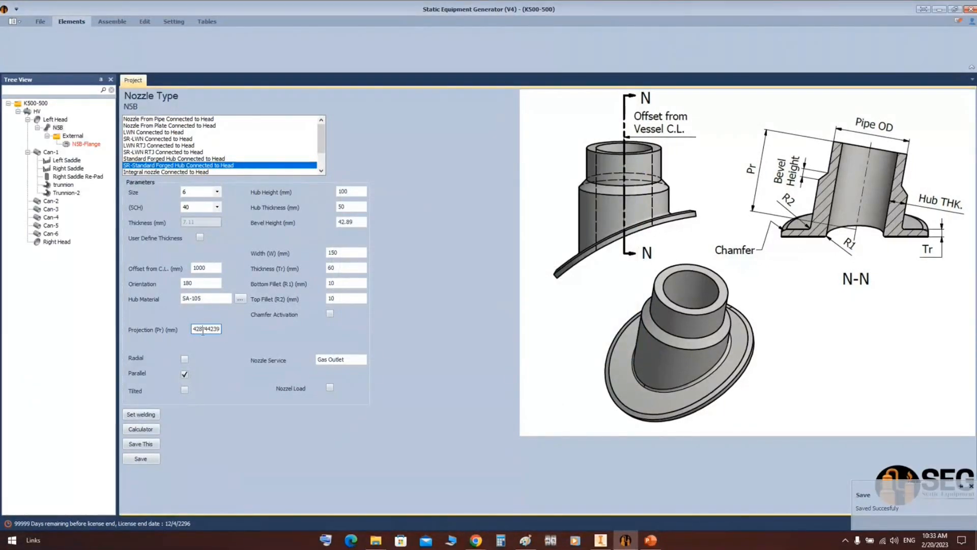
Assemble the updated nozzle N5B, switch to Inventor and inspect its hub and flange on the left head.
left_click(112, 21)
left_click(610, 543)
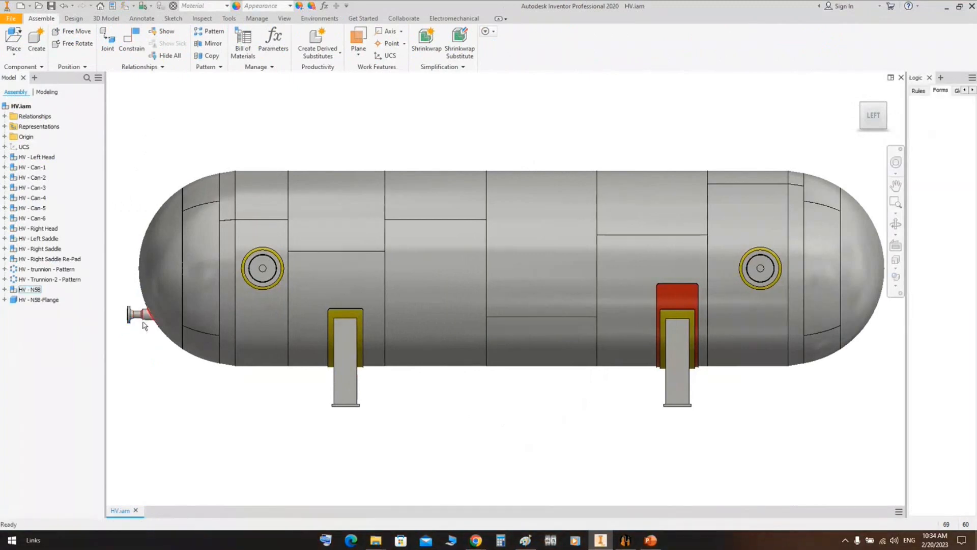
scroll(375, 316, "down", 5)
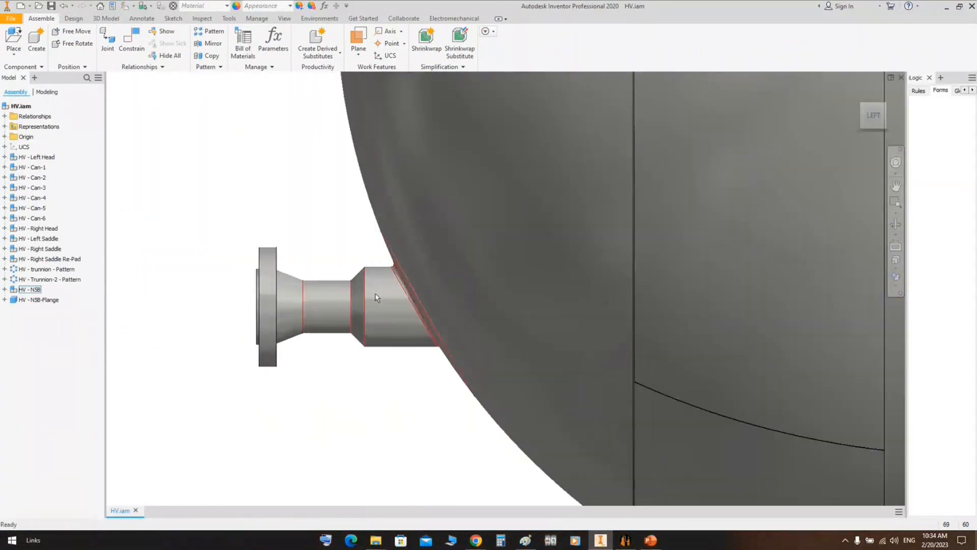
left_click(898, 225)
scroll(560, 255, "up", 3)
left_click_drag(518, 281, 572, 288)
middle_click_drag(748, 381, 498, 257)
scroll(497, 257, "down", 3)
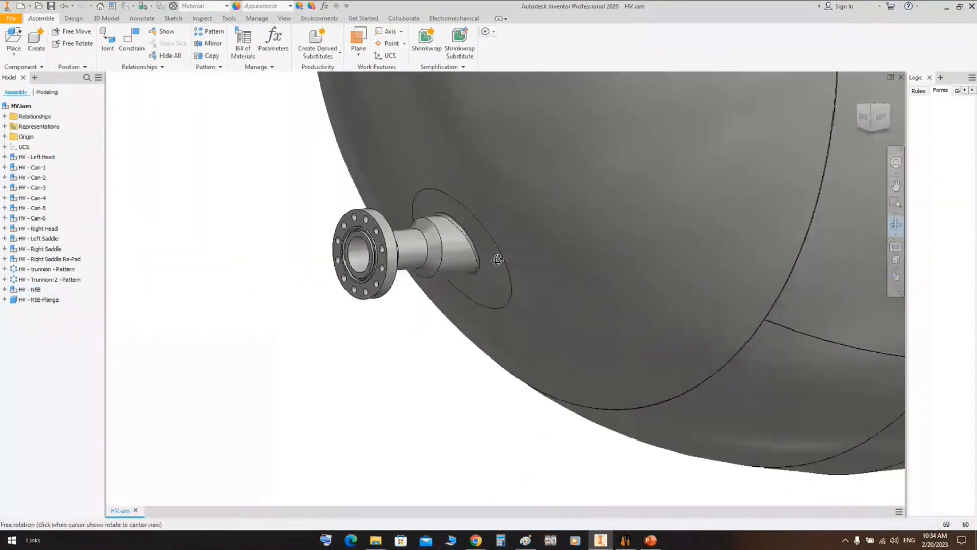
scroll(381, 286, "up", 3)
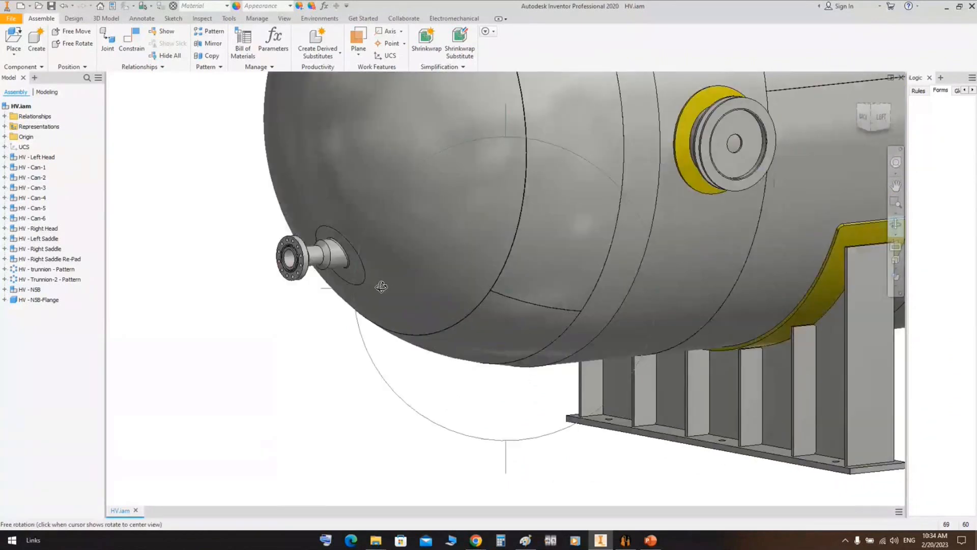
scroll(381, 286, "up", 3)
Examine the projection of nozzle N5B and its flange from the left head in the vessel's left view.
left_click(882, 119)
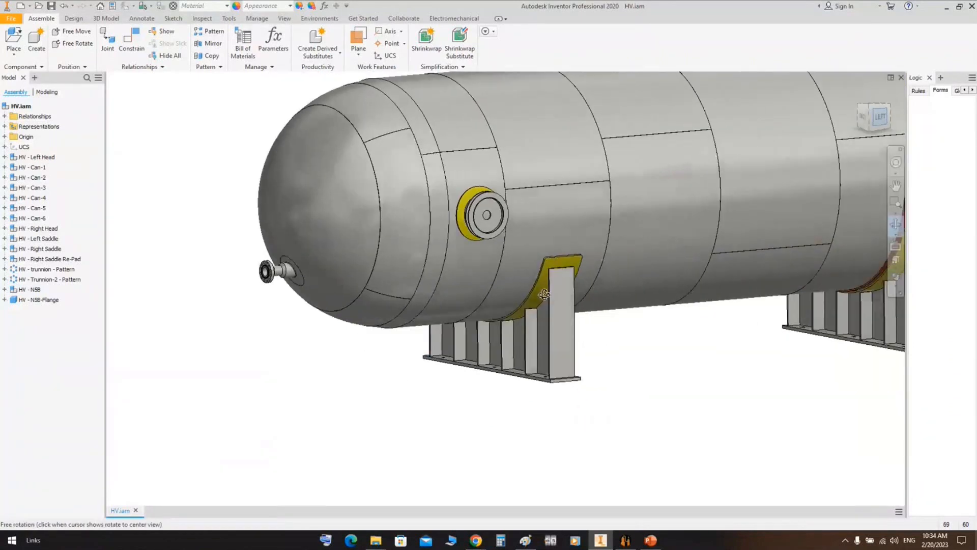
middle_click_drag(364, 273, 715, 261)
middle_click_drag(255, 286, 558, 293)
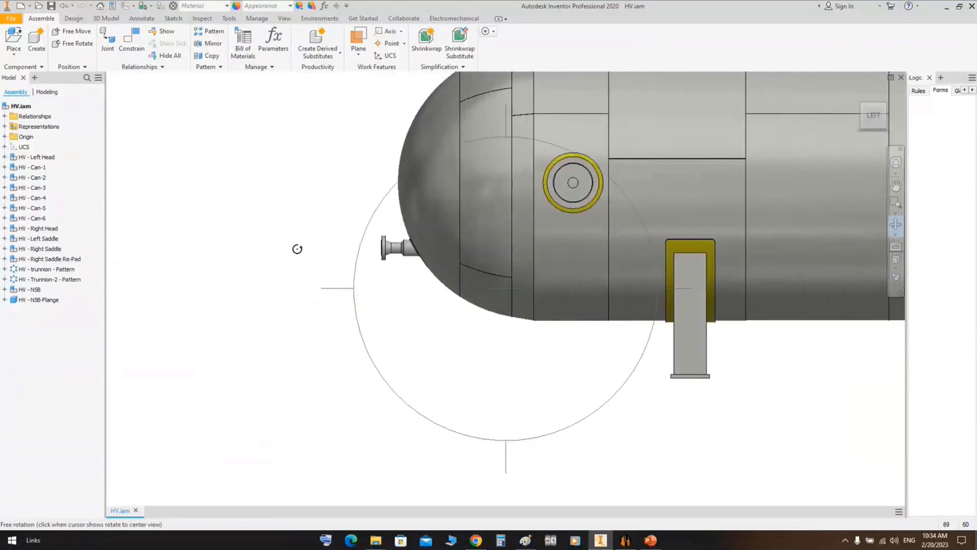
scroll(394, 238, "down", 3)
scroll(397, 267, "down", 4)
right_click(381, 152)
left_click(416, 154)
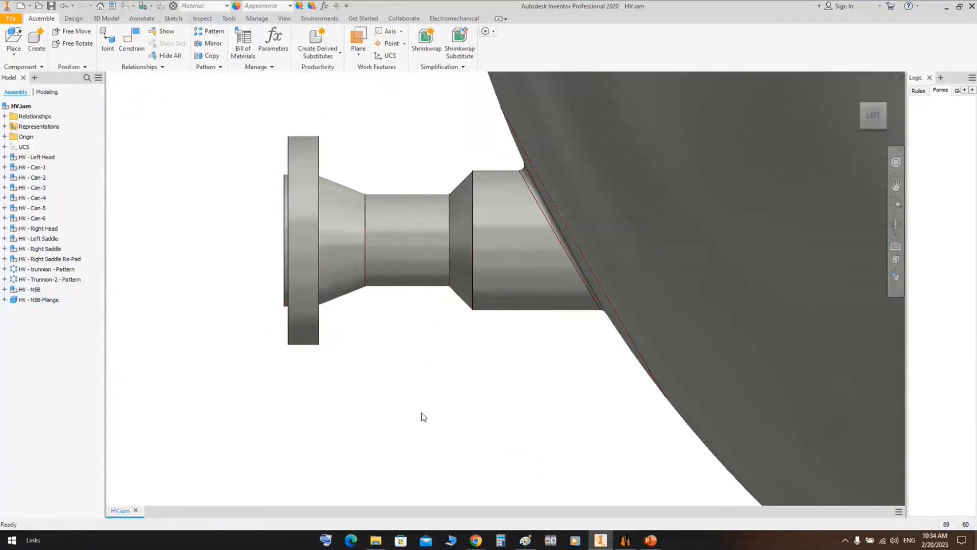
scroll(331, 269, "up", 4)
middle_click_drag(332, 270, 385, 292)
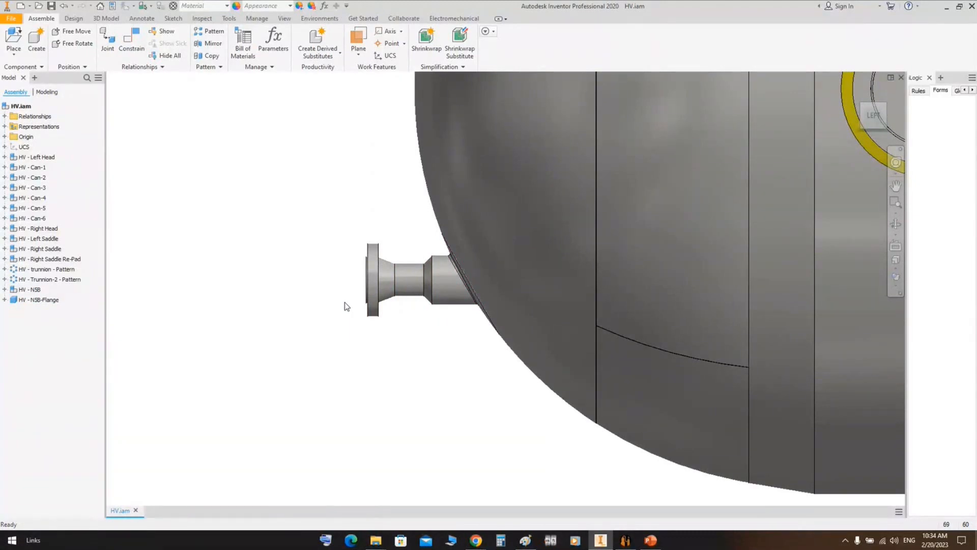
Switch to Static Equipment Generator and add a shell named N5B-Pipe to nozzle N5B's External elements.
left_click(626, 539)
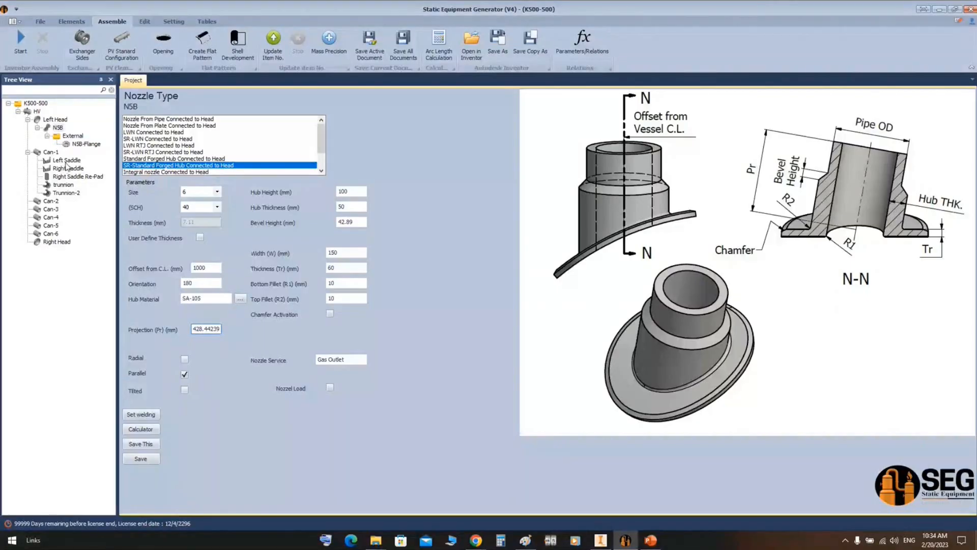
left_click(76, 136)
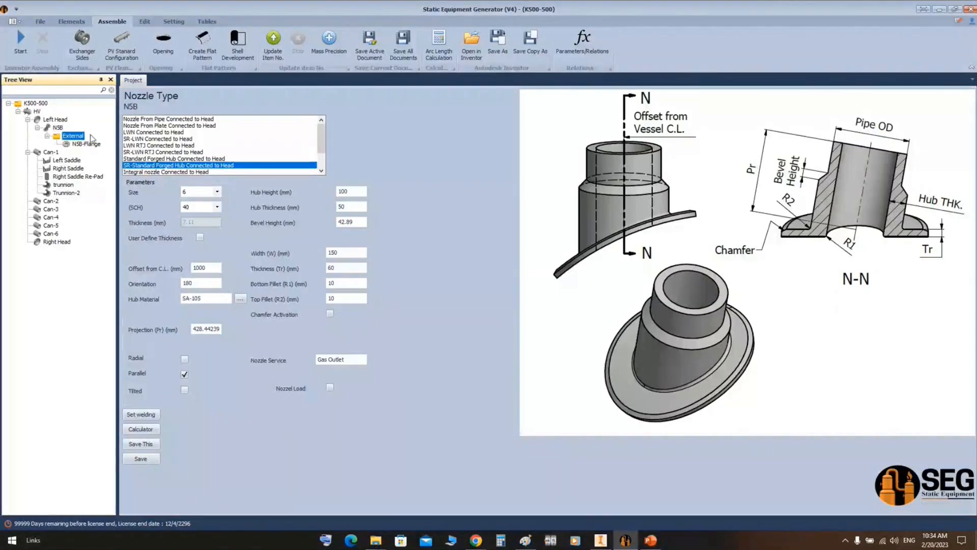
left_click(72, 22)
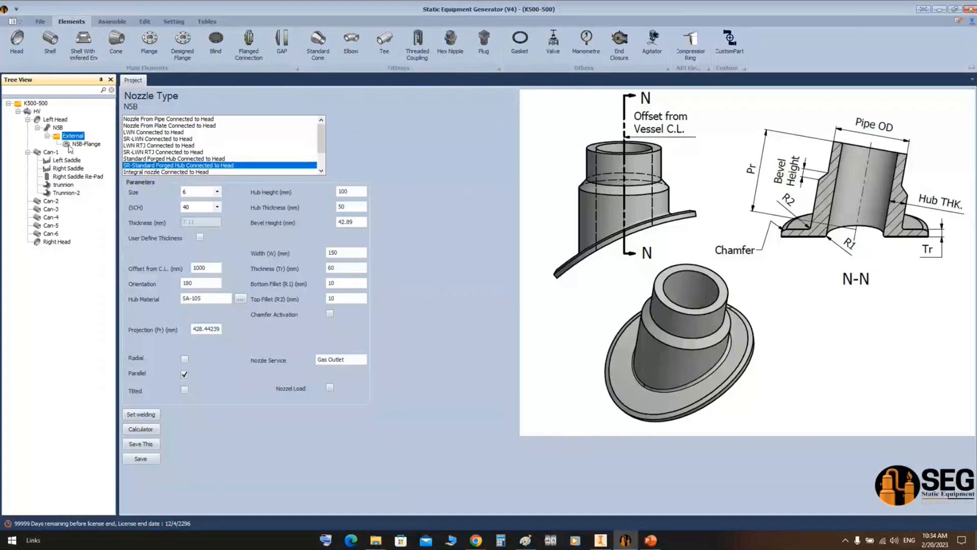
left_click(51, 43)
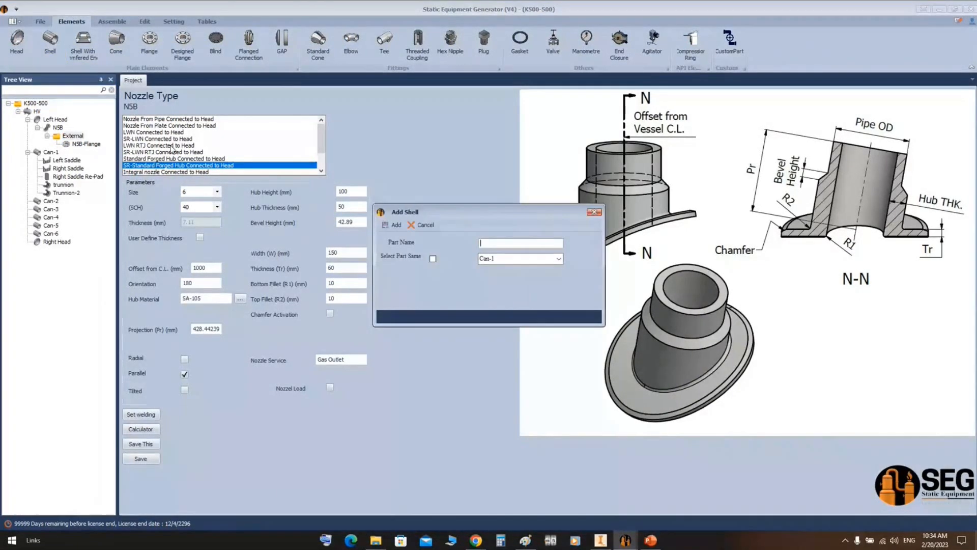
type("N5B-Pipe")
left_click(391, 226)
left_click(81, 152)
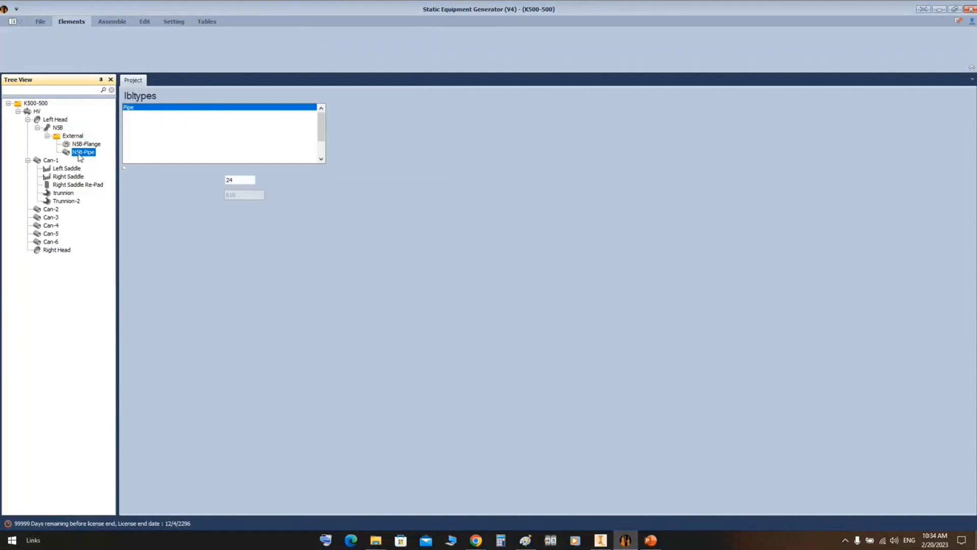
Set N5B-Pipe's outer diameter size to 6 and its pipe schedule to 40.
left_click(242, 191)
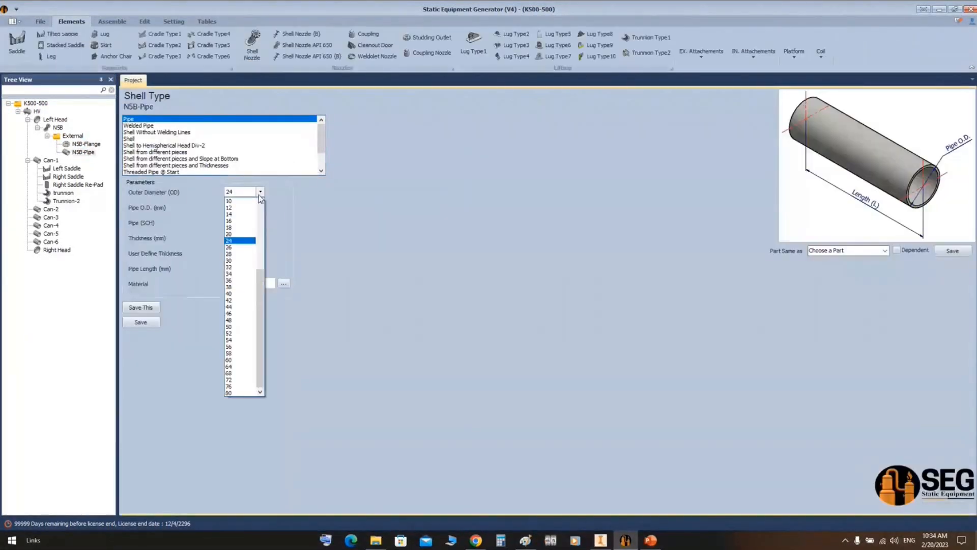
scroll(236, 218, "up", 3)
left_click(230, 227)
left_click(248, 223)
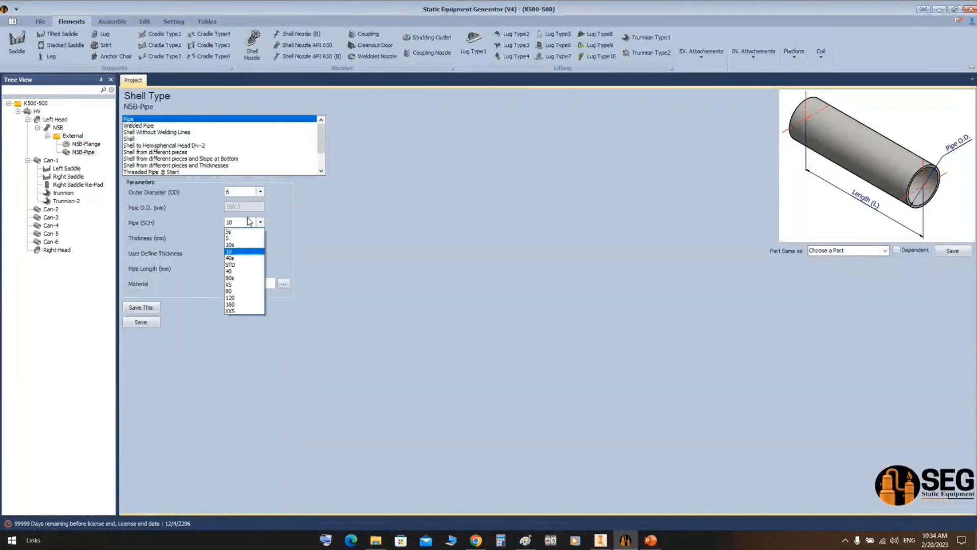
left_click(235, 272)
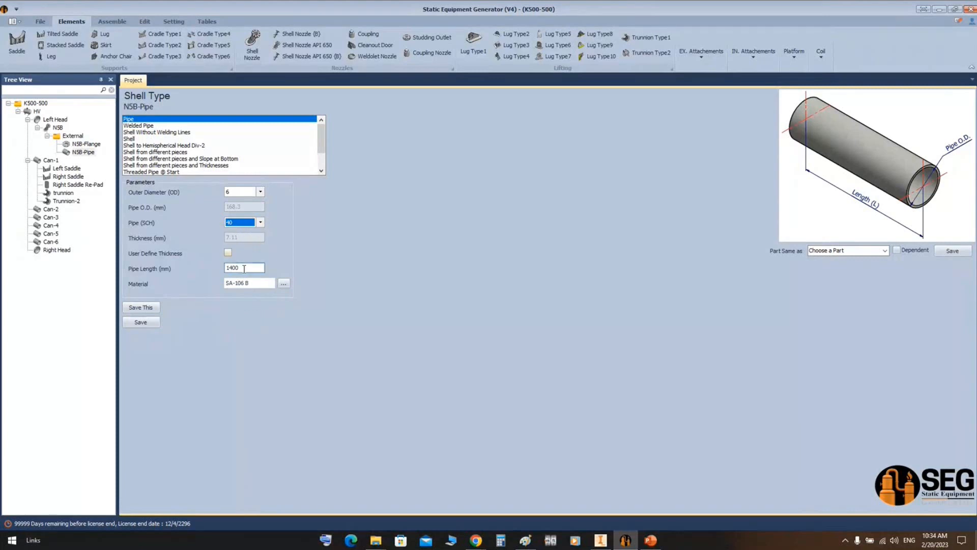
Set N5B-Pipe's length to 200 mm, save the pipe and start assembling it.
left_click_drag(245, 269, 194, 269)
type("2")
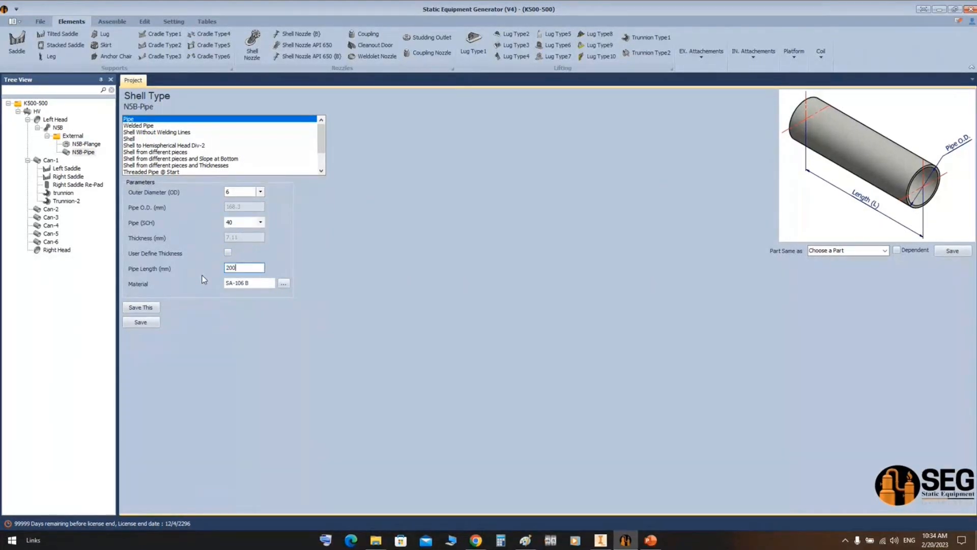
type("00")
left_click(149, 325)
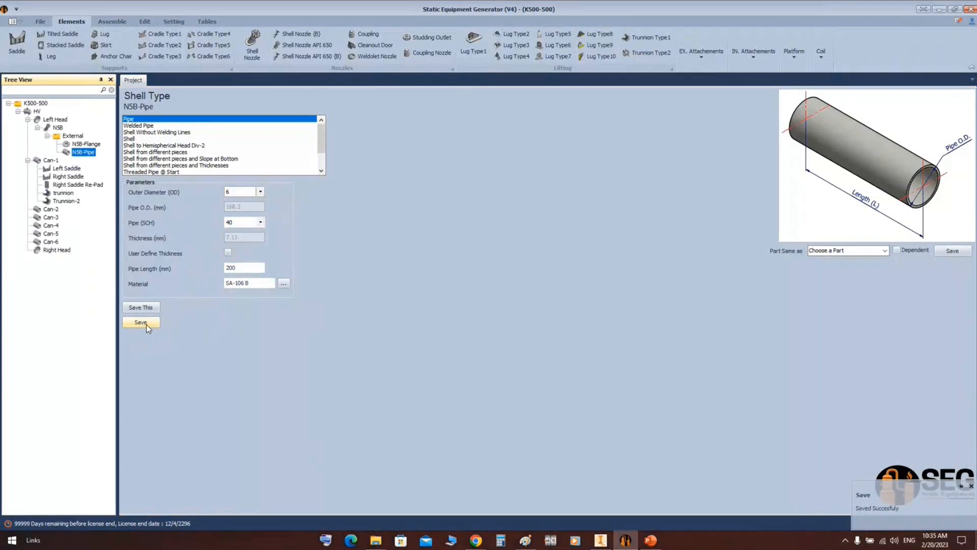
left_click(114, 25)
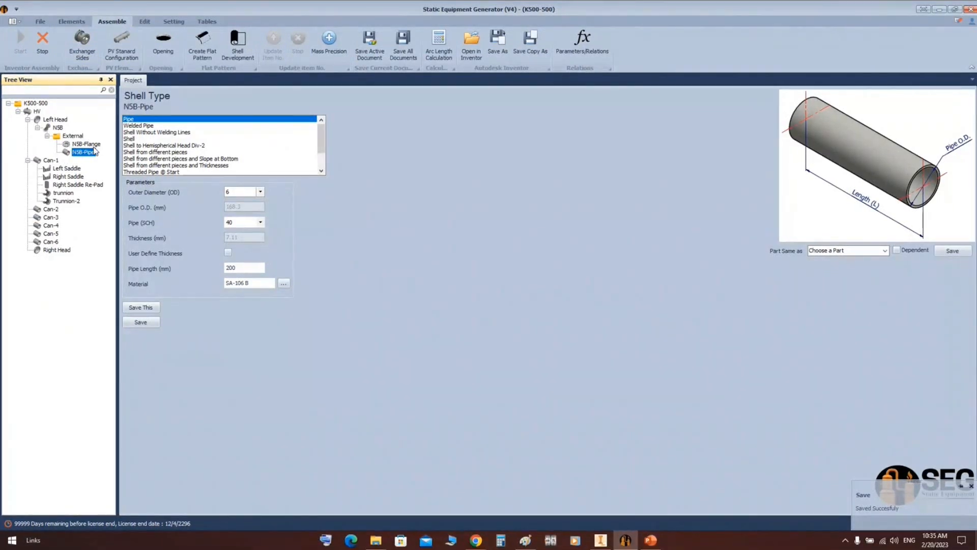
Switch to Inventor and examine how N5B-Pipe sits relative to the flange and nozzle N5B on the left head.
left_click(601, 540)
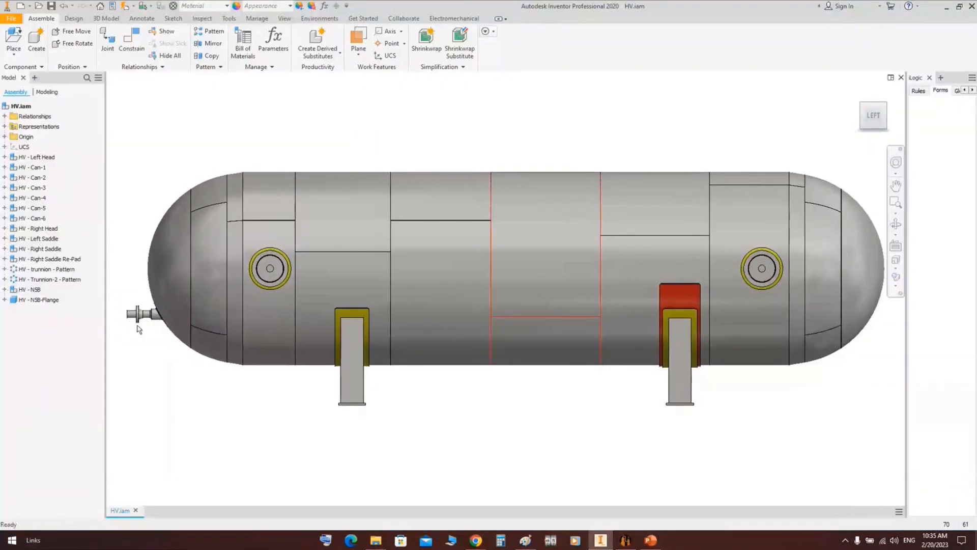
scroll(136, 319, "down", 4)
middle_click_drag(137, 304, 284, 327)
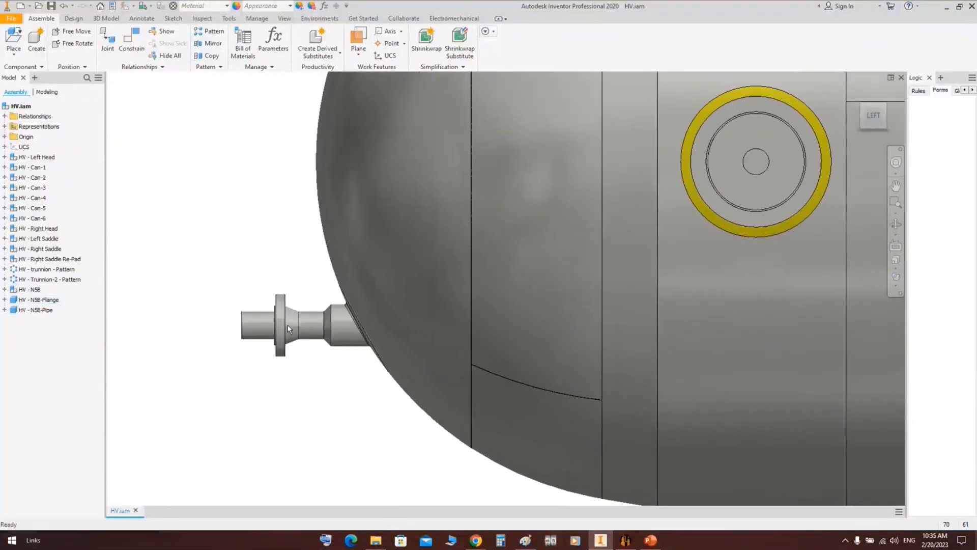
scroll(285, 324, "down", 2)
left_click(897, 226)
left_click_drag(471, 299, 525, 331)
scroll(524, 331, "up", 3)
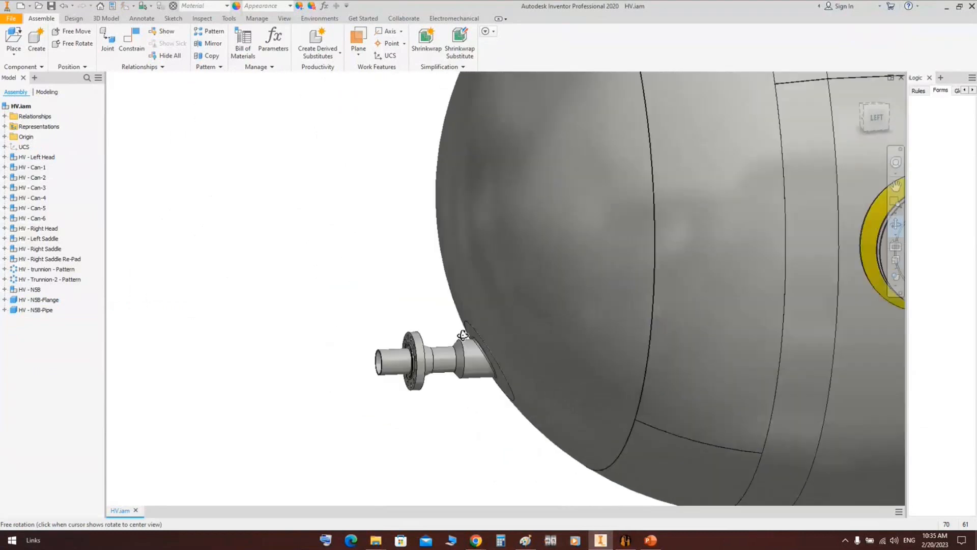
scroll(450, 402, "down", 3)
middle_click_drag(454, 408, 435, 290)
right_click(376, 199)
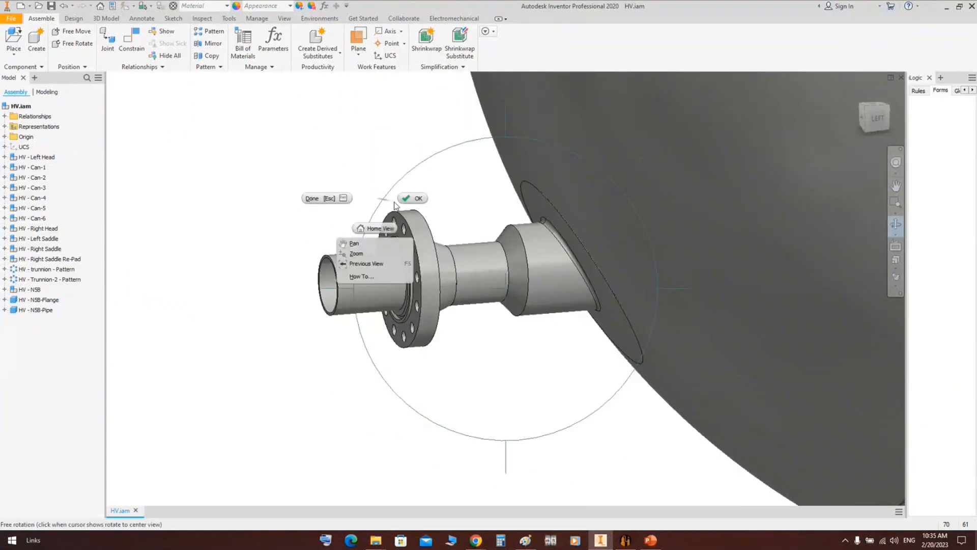
left_click(412, 204)
key("Escape")
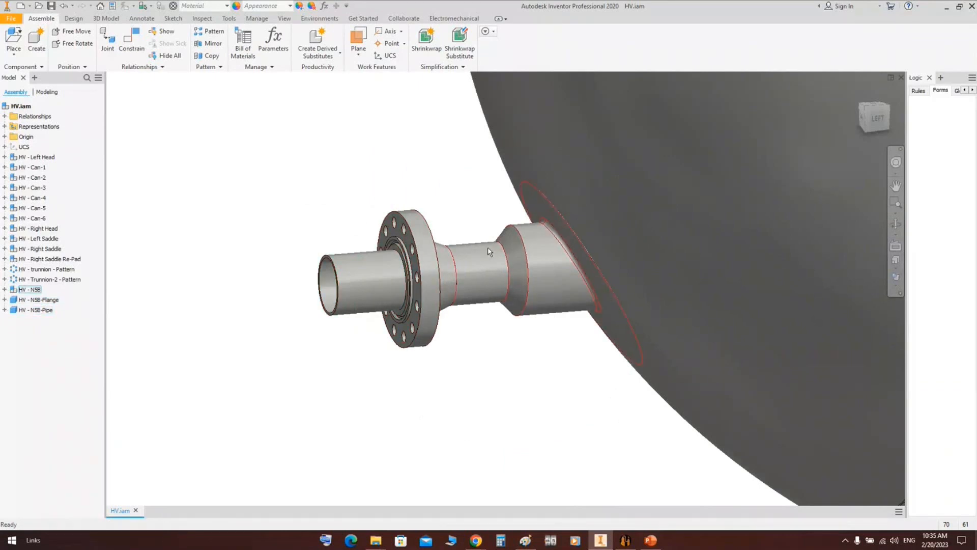
Switch to Static Equipment Generator and move N5B-Pipe before N5B-Flange in nozzle N5B's External elements.
left_click(625, 540)
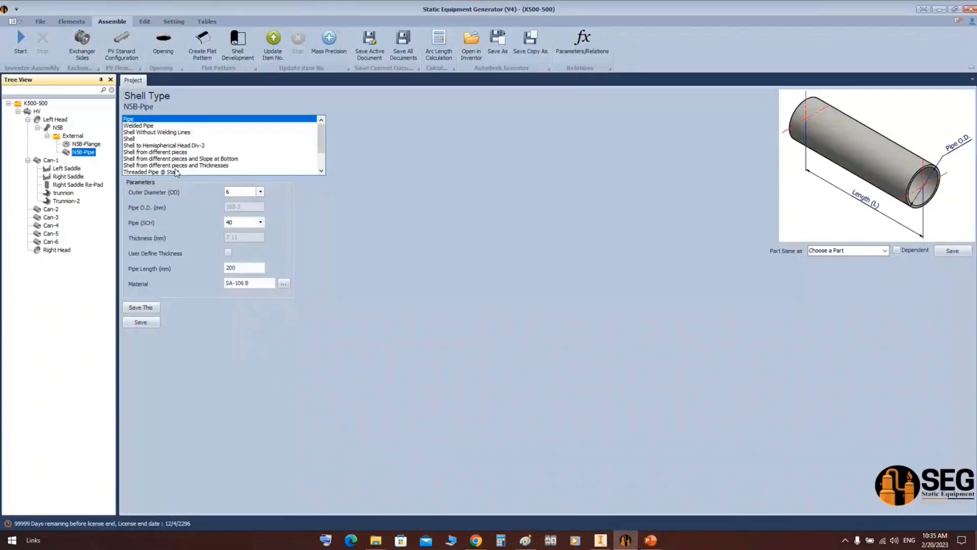
right_click(69, 155)
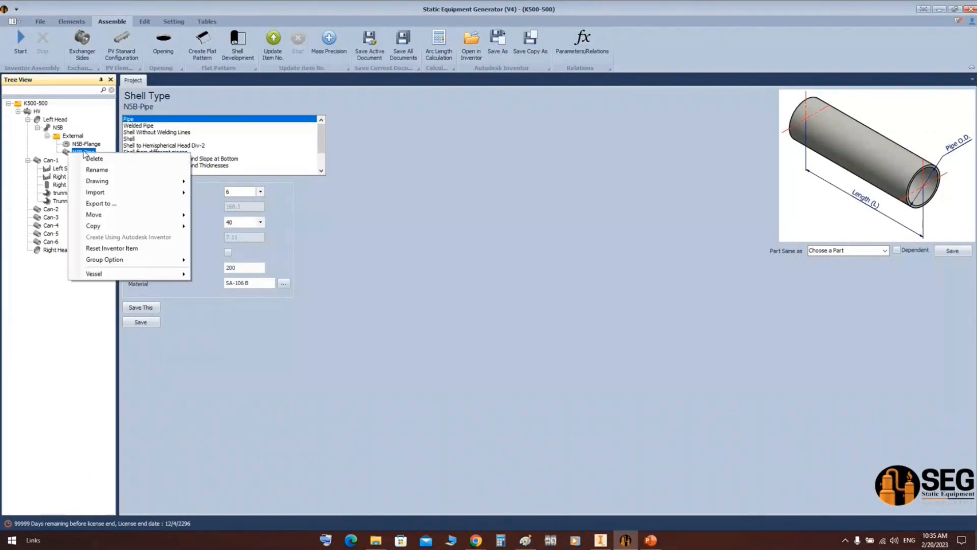
mouse_move(116, 218)
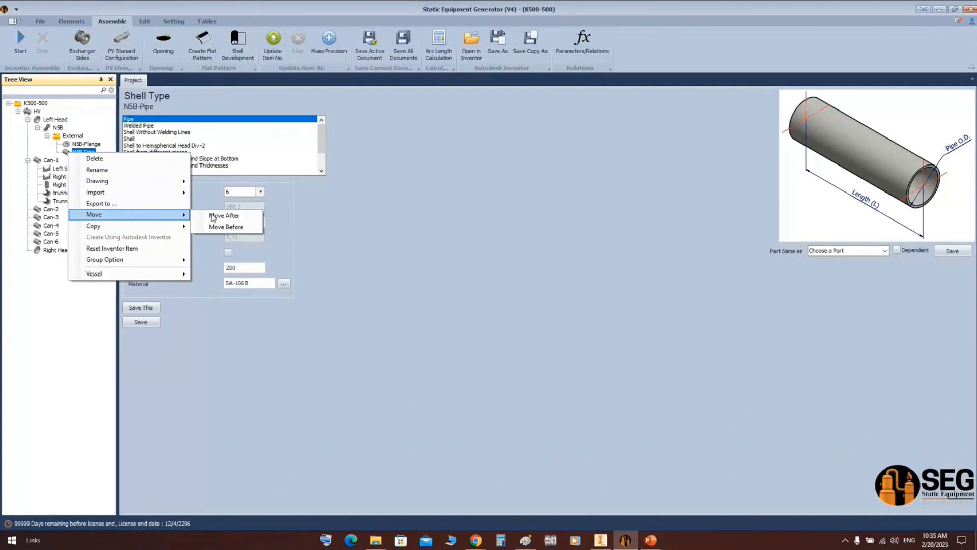
left_click(242, 228)
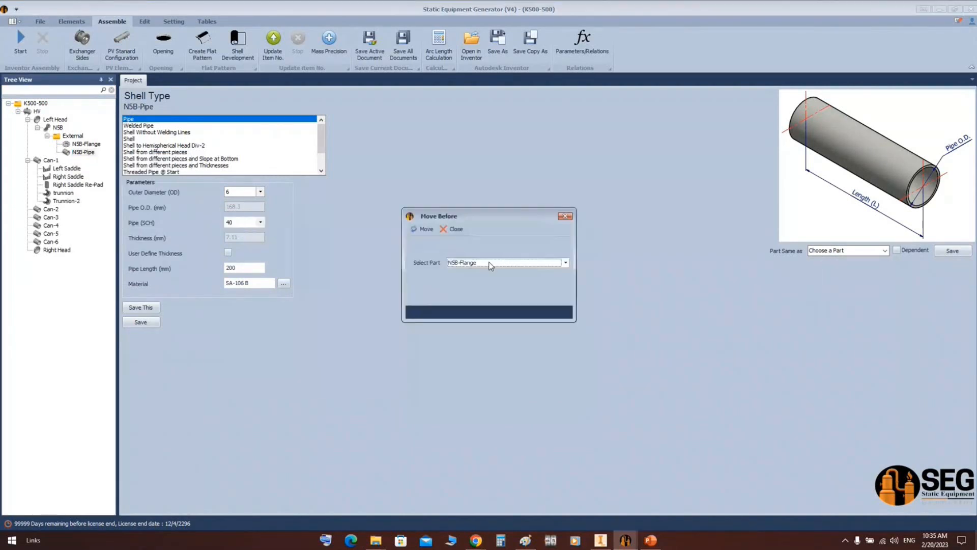
left_click(491, 265)
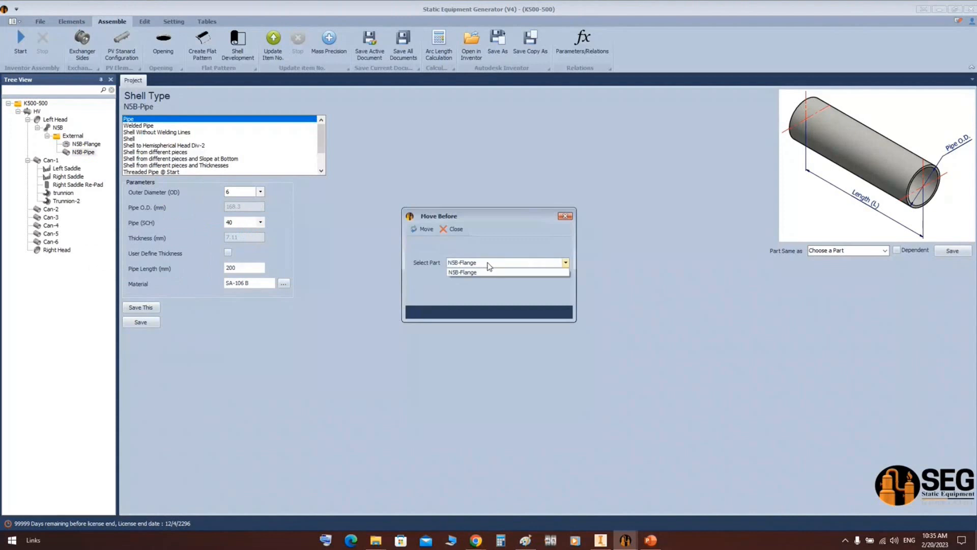
left_click(462, 273)
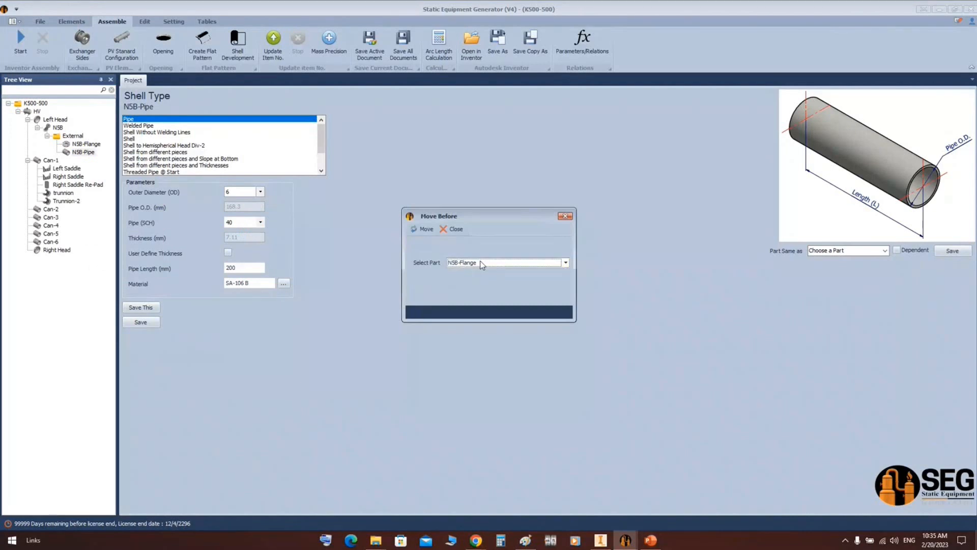
left_click(426, 229)
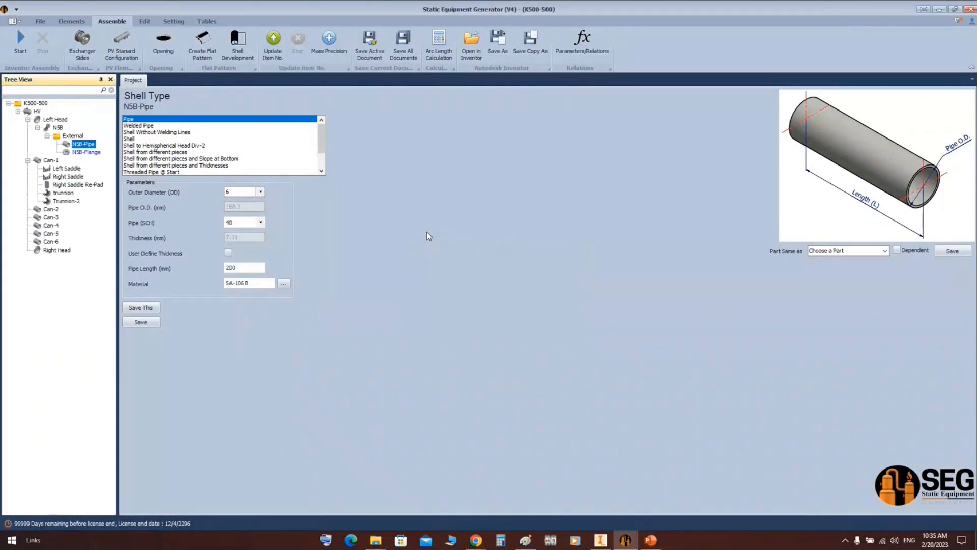
Run the Inventor assembly again to update the vessel, and inspect the reordered pipe and flange on nozzle N5B.
left_click(68, 169)
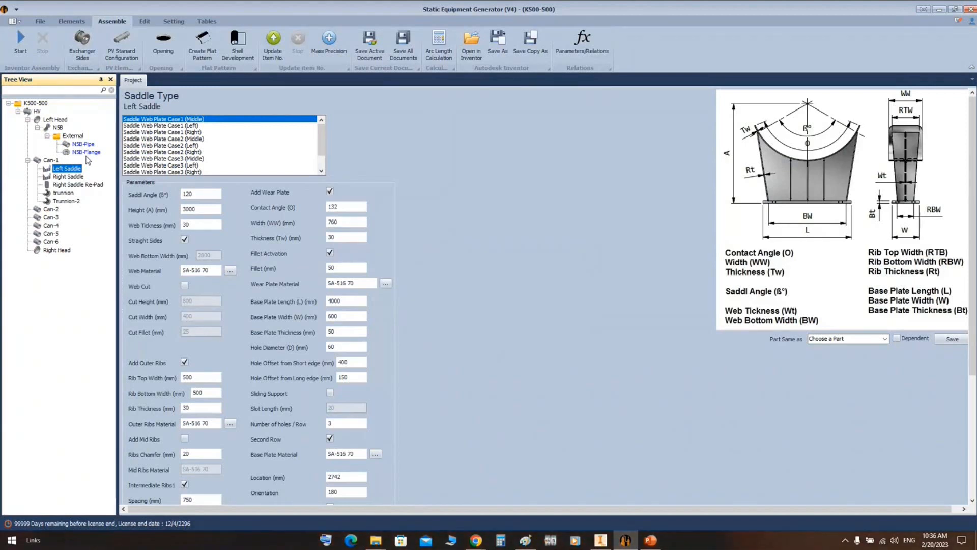
left_click(20, 40)
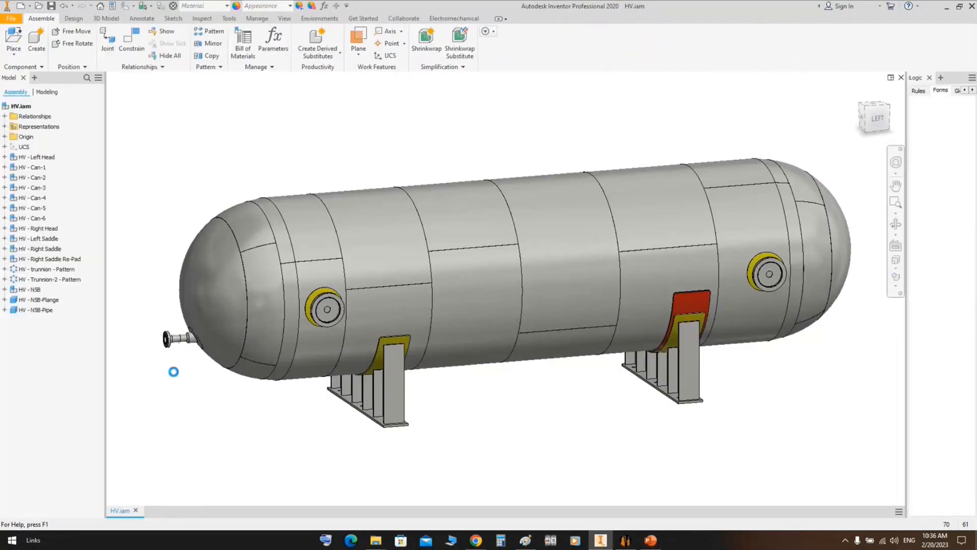
scroll(173, 342, "up", 10)
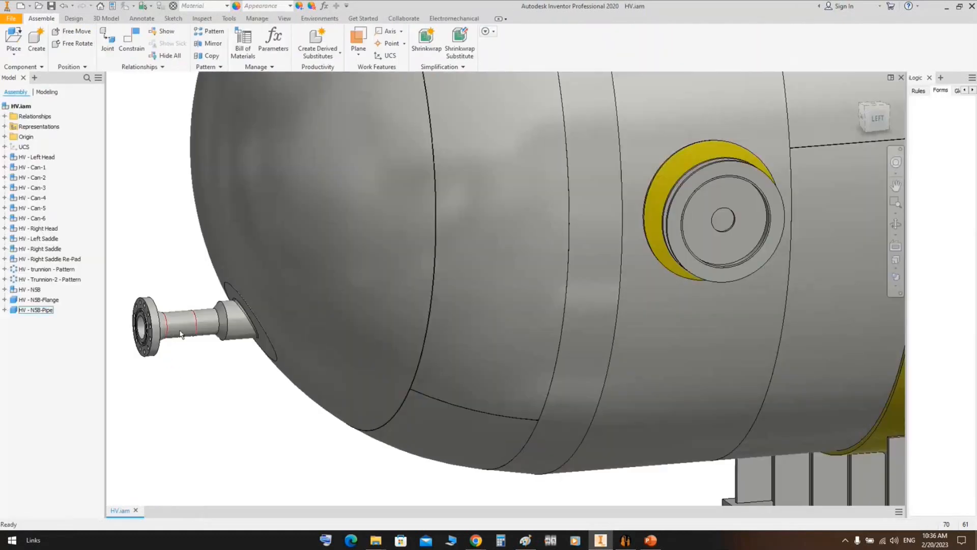
scroll(197, 280, "up", 5)
scroll(321, 280, "down", 3)
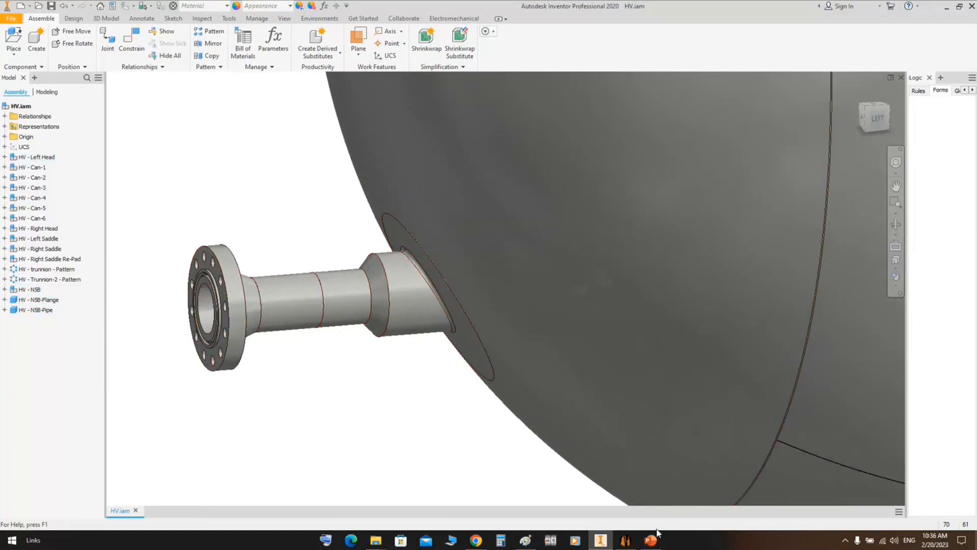
Switch to Static Equipment Generator, open nozzle N5B's parameters and check its projection value.
left_click(625, 541)
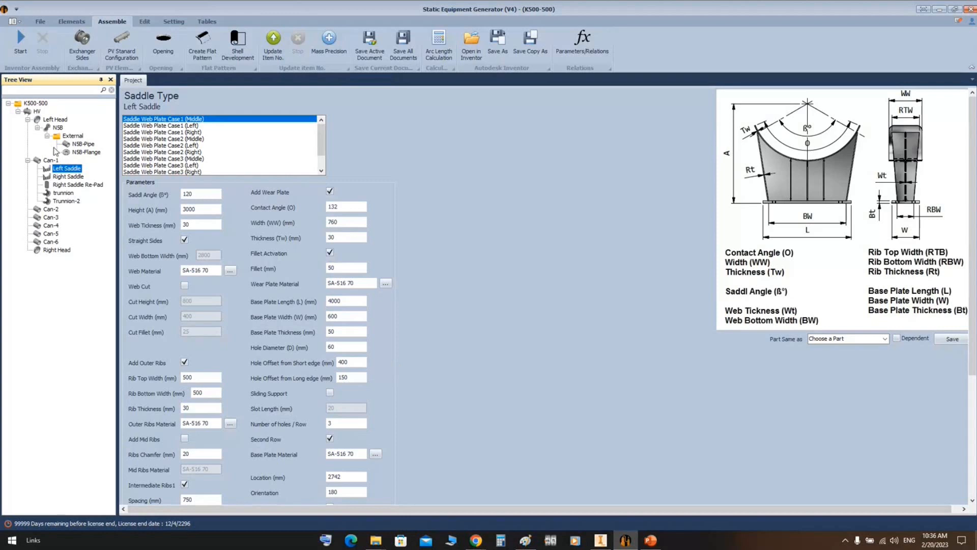
left_click(55, 129)
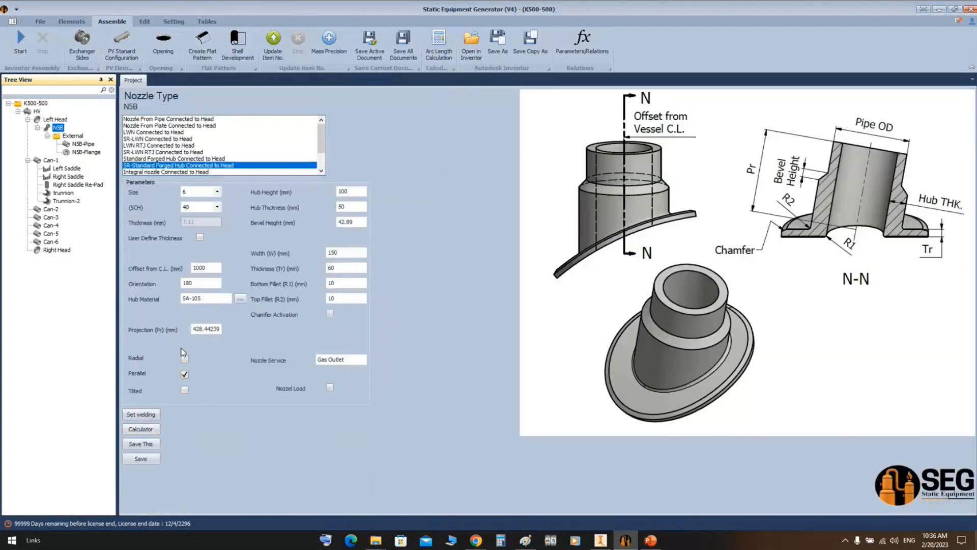
left_click(198, 329)
left_click_drag(194, 329, 173, 334)
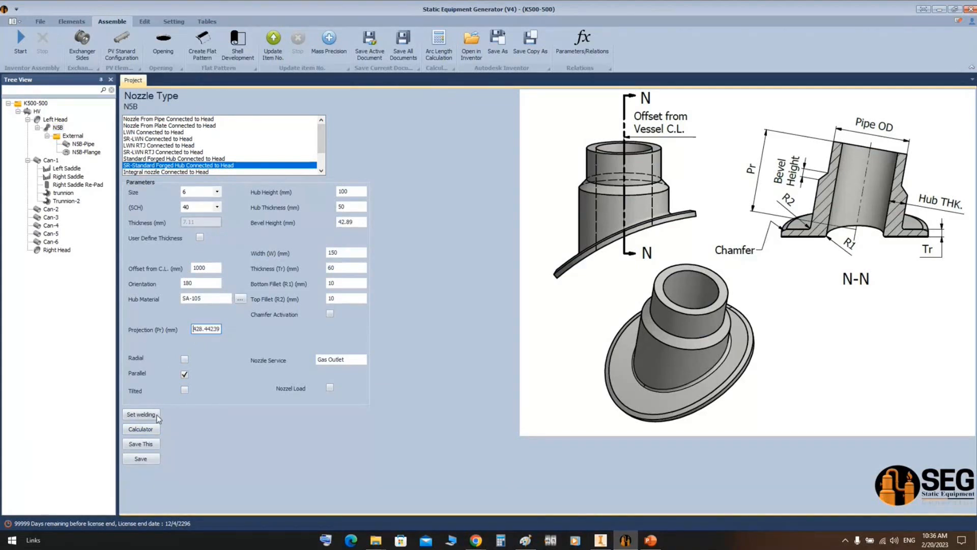
Check nozzle N5B's external projection in the nozzle table, then close the table.
left_click(205, 21)
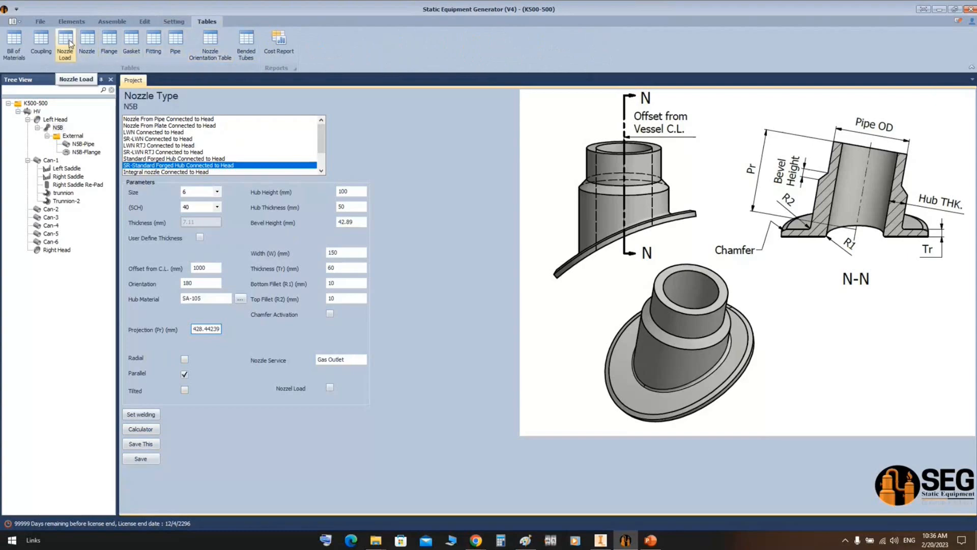
left_click(88, 42)
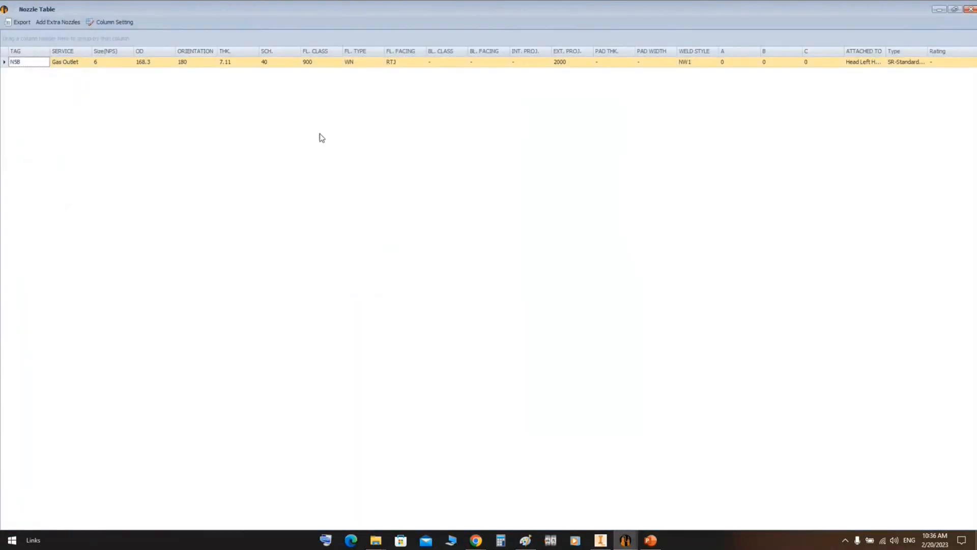
left_click(573, 62)
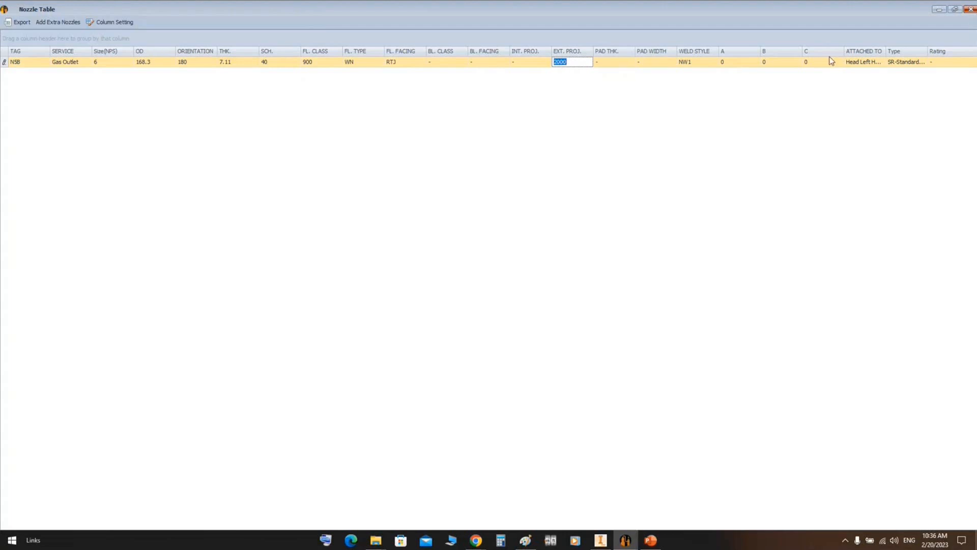
left_click(971, 9)
Switch to Inventor and create a new drawing from the en-US templates with a base view of HV.iam.
left_click(601, 541)
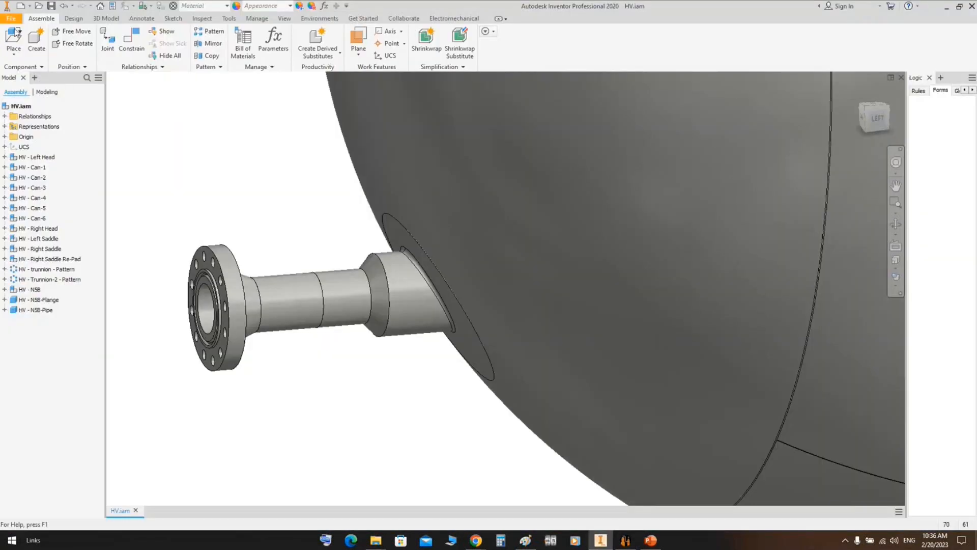
left_click(20, 5)
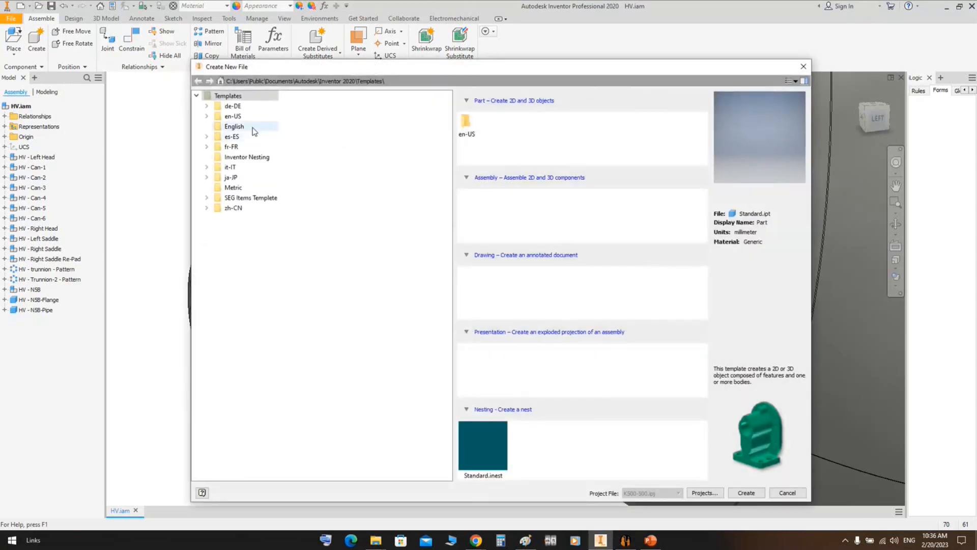
left_click(232, 116)
double_click(532, 314)
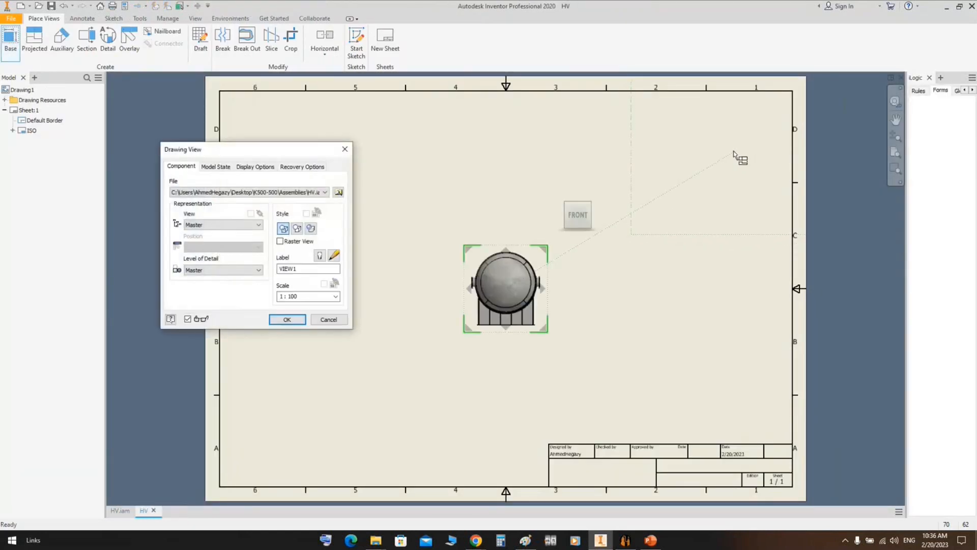
Place the vessel's left view at a scale of 1/40 and reposition it so nozzle N5B lies inside the sheet border.
left_click(309, 297)
type("1/40")
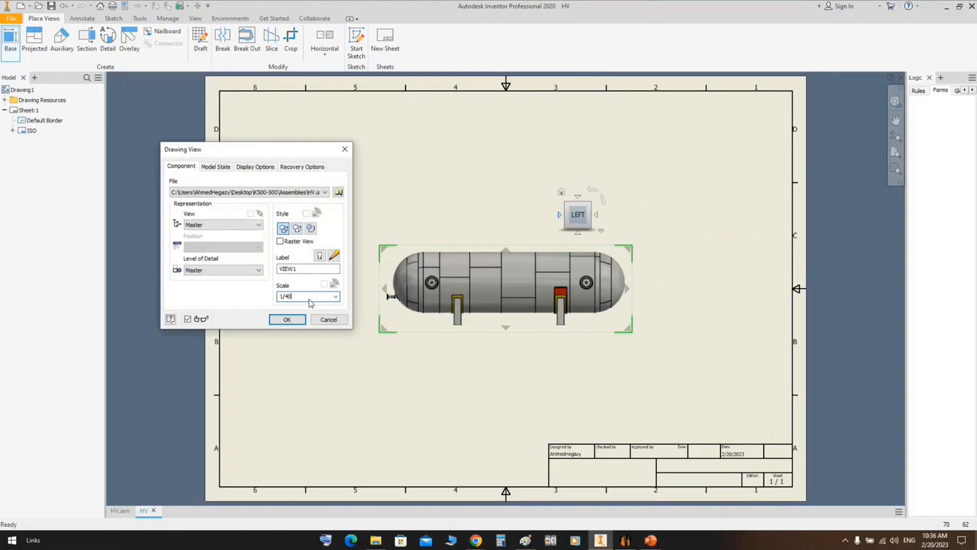
key("Return")
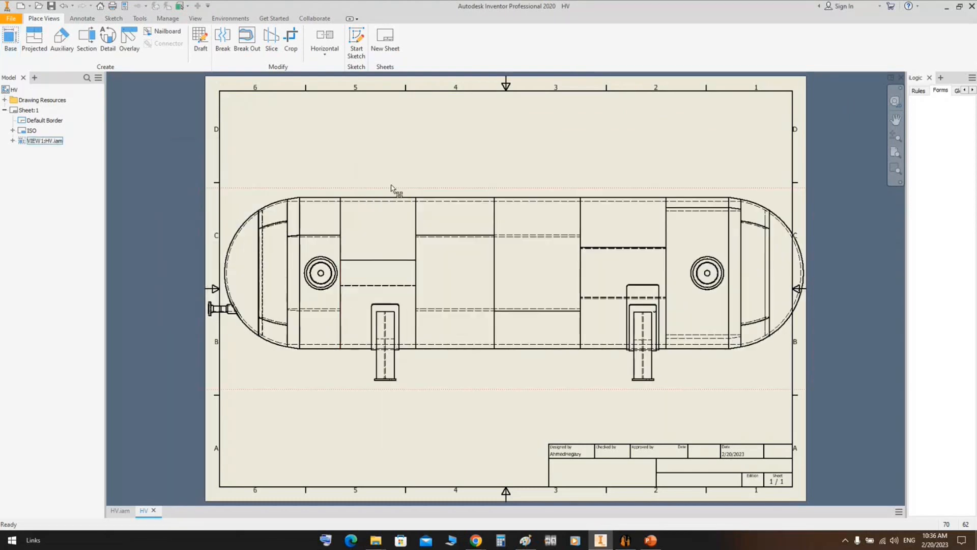
left_click_drag(395, 188, 476, 180)
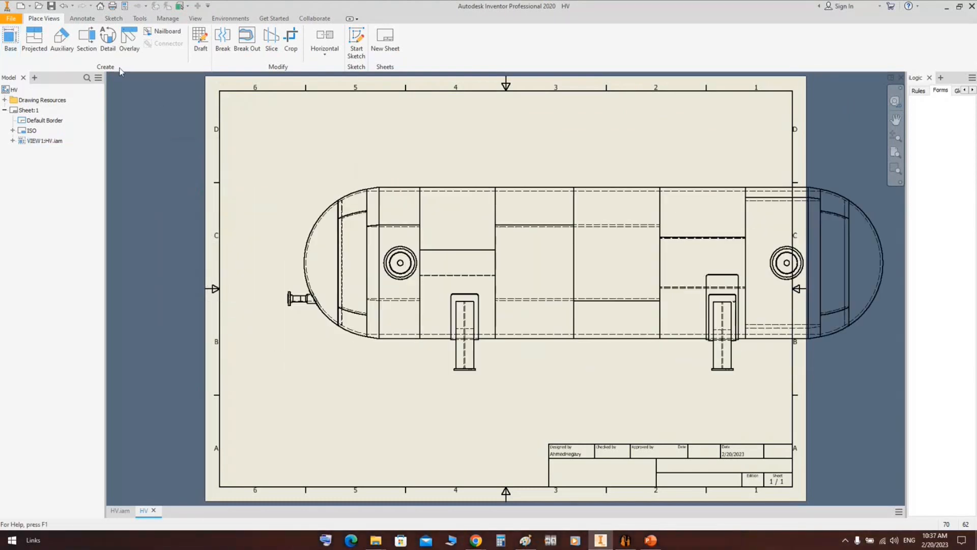
Dimension the horizontal distance from nozzle N5B's flange face to the left head's tangent line and end the Dimension command.
left_click(82, 18)
left_click(28, 39)
scroll(382, 357, "up", 6)
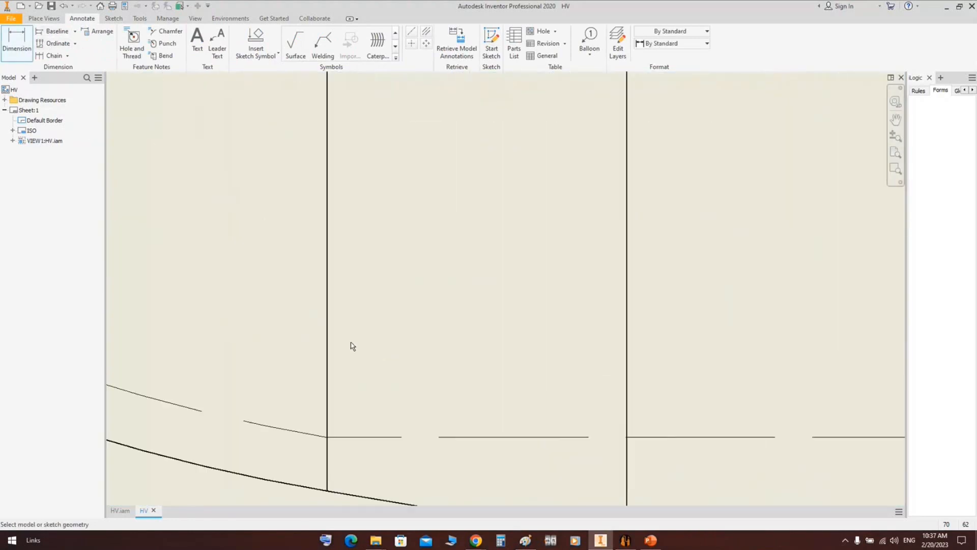
left_click(326, 342)
scroll(329, 344, "down", 6)
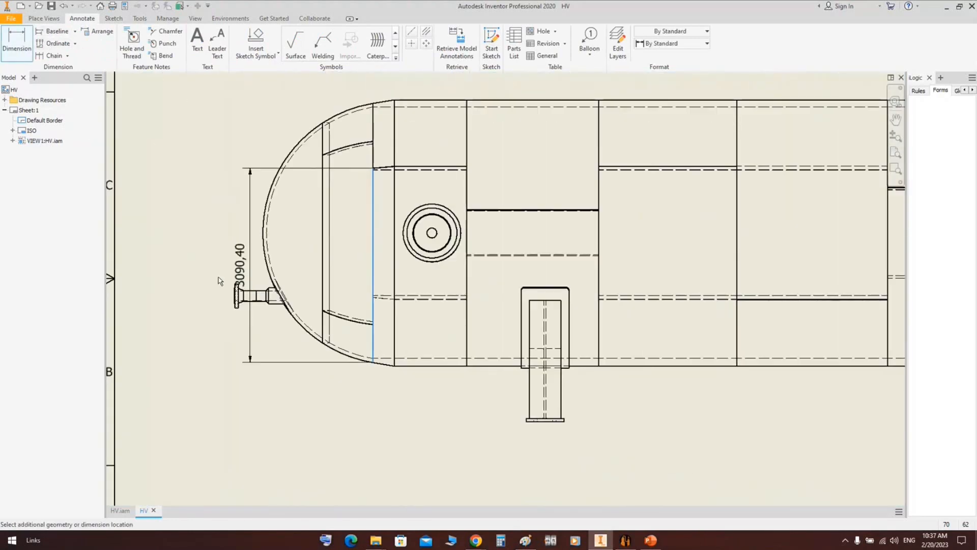
scroll(316, 365, "up", 6)
left_click(328, 364)
scroll(328, 364, "down", 6)
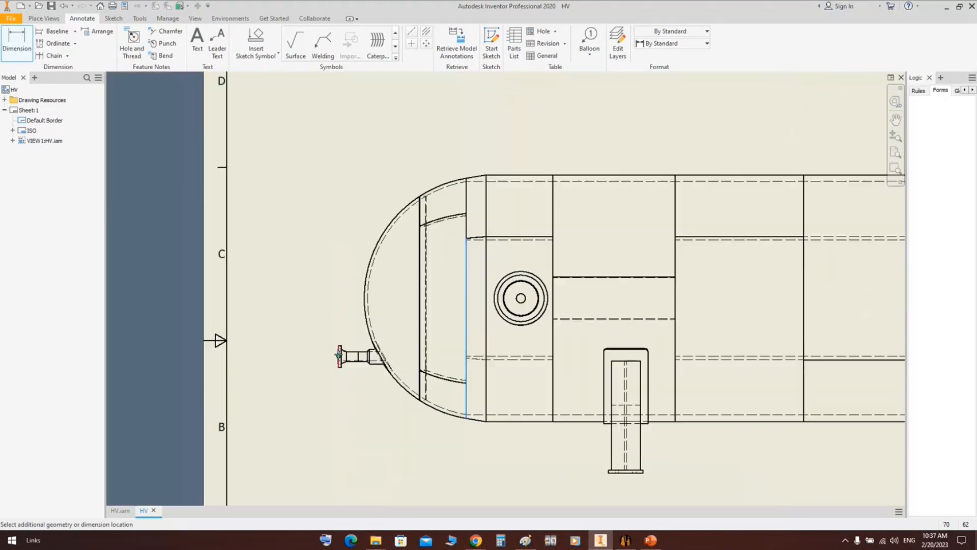
left_click(392, 363)
scroll(392, 362, "up", 2)
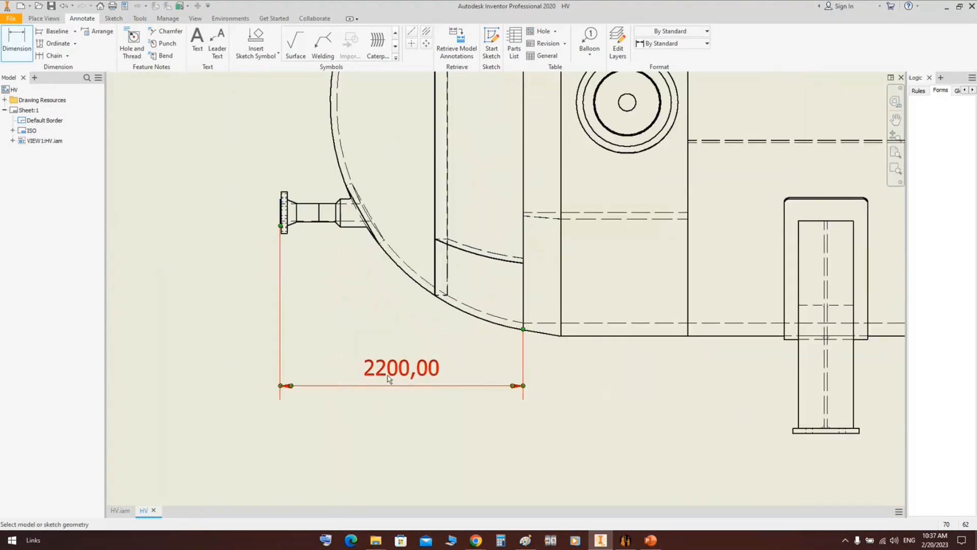
scroll(365, 337, "up", 4)
right_click(372, 313)
left_click(410, 304)
scroll(368, 258, "down", 4)
middle_click_drag(366, 231, 382, 311)
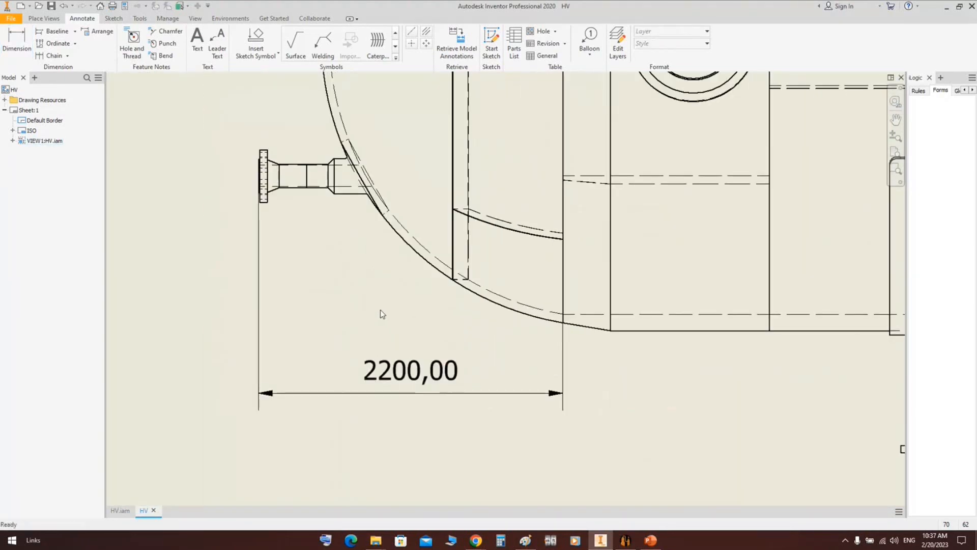
Dimension the length of N5B-Pipe above the nozzle in the drawing view.
key("d")
scroll(305, 171, "up", 4)
left_click(302, 151)
scroll(288, 116, "down", 3)
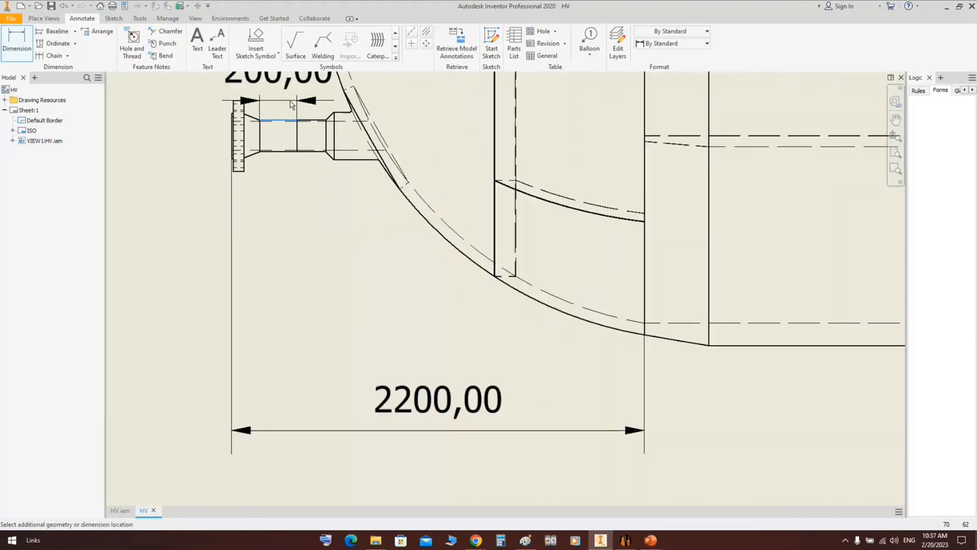
mouse_move(288, 106)
middle_mouse_down()
mouse_move(312, 232)
mouse_move(290, 224)
middle_mouse_up()
scroll(291, 224, "down", 2)
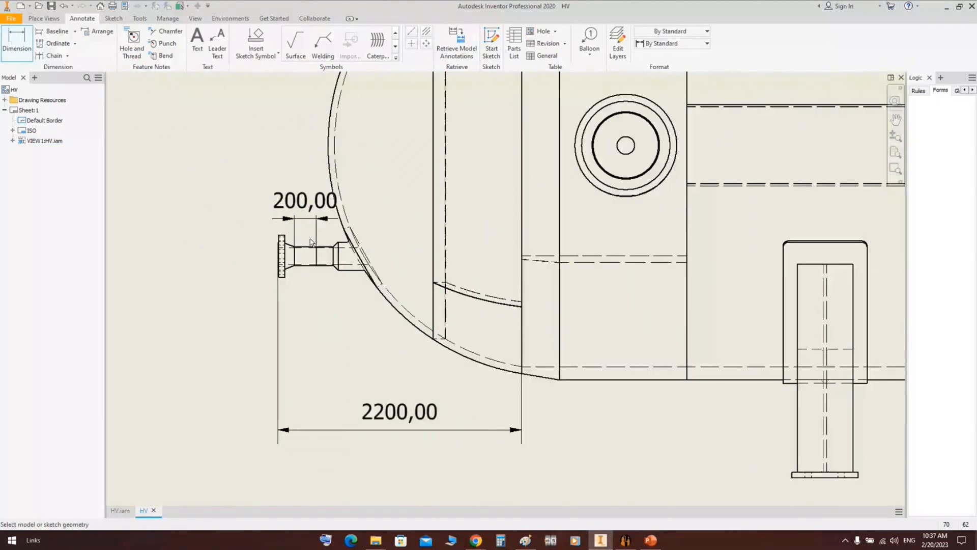
Switch to Static Equipment Generator and view nozzle N5B's projection calculator, closing it without saving.
key("alt+Tab")
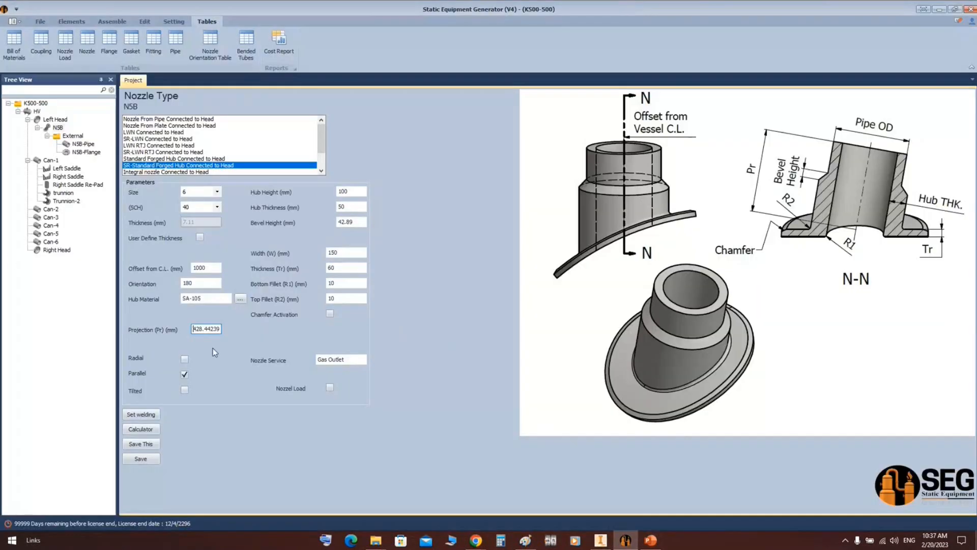
left_click(150, 430)
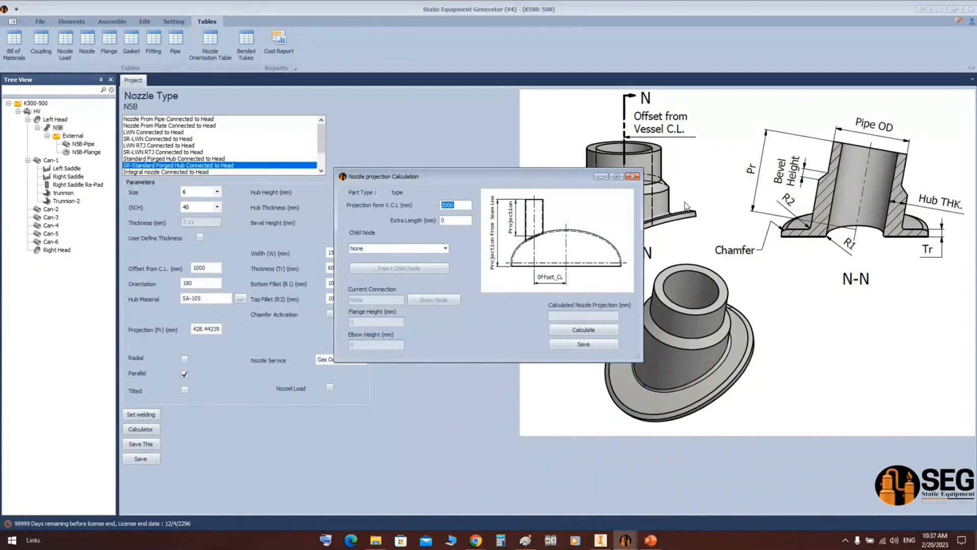
left_click(633, 176)
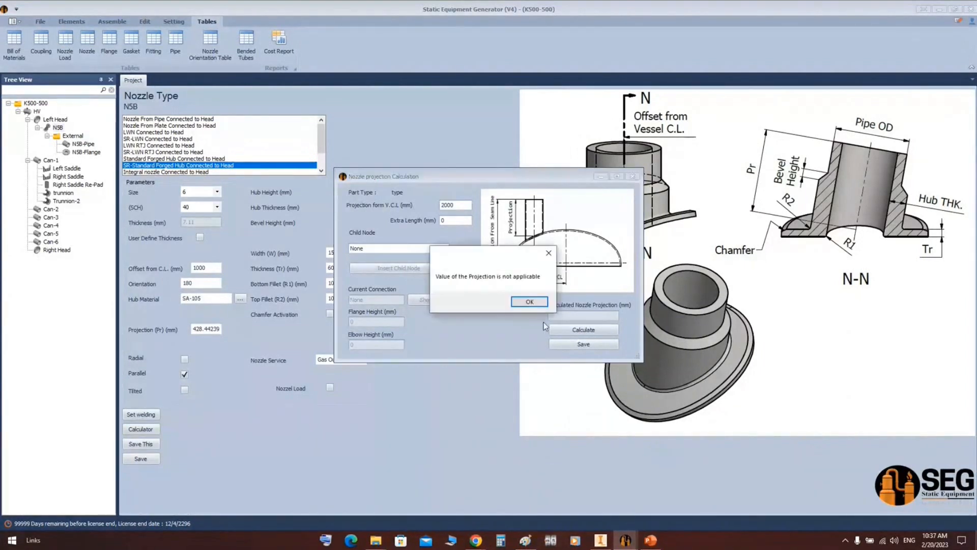
left_click(528, 304)
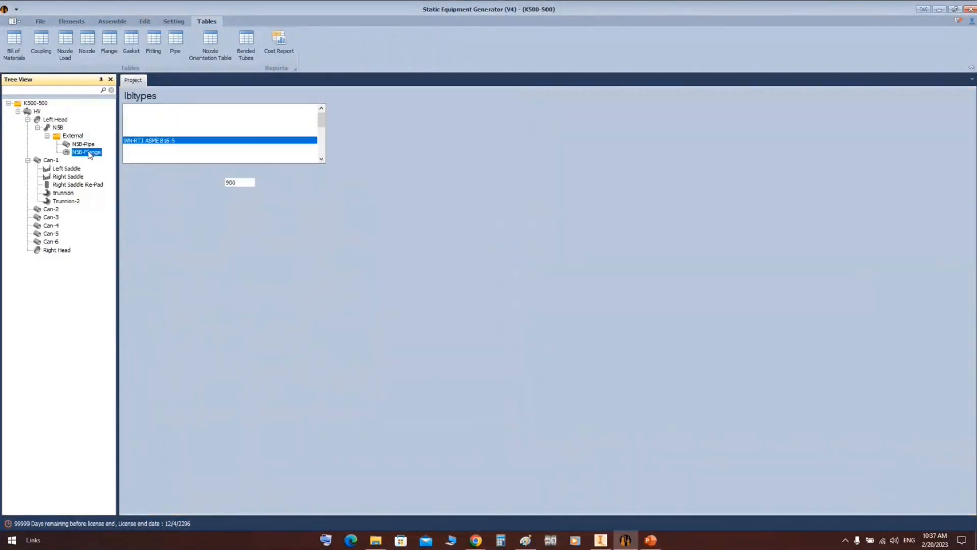
Move N5B-Flange before N5B-Pipe in the nozzle's external parts.
left_click(92, 152)
right_click(88, 152)
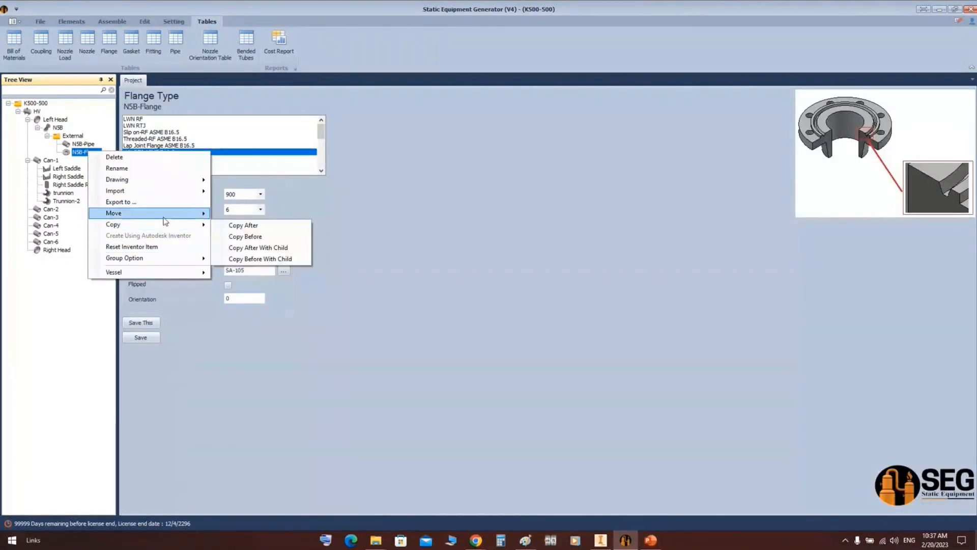
mouse_move(163, 214)
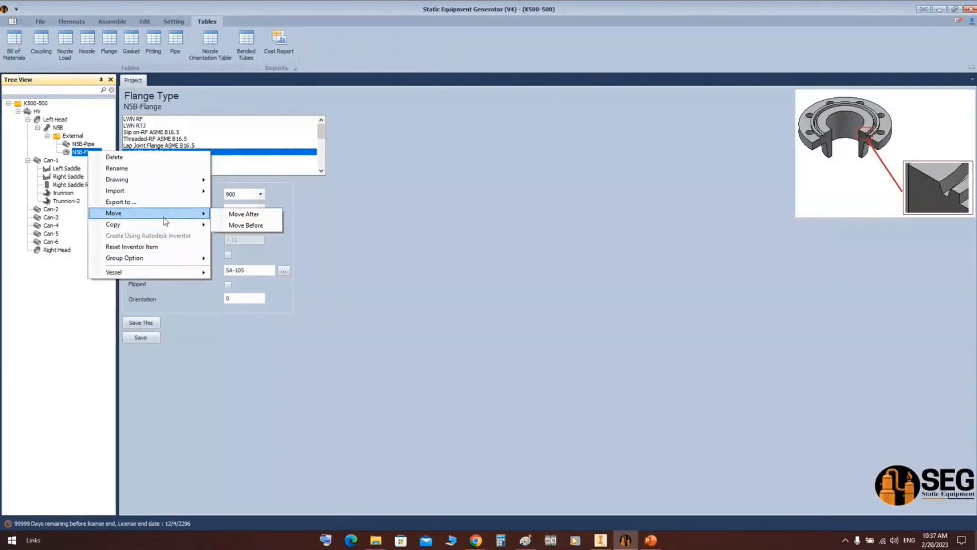
left_click(263, 227)
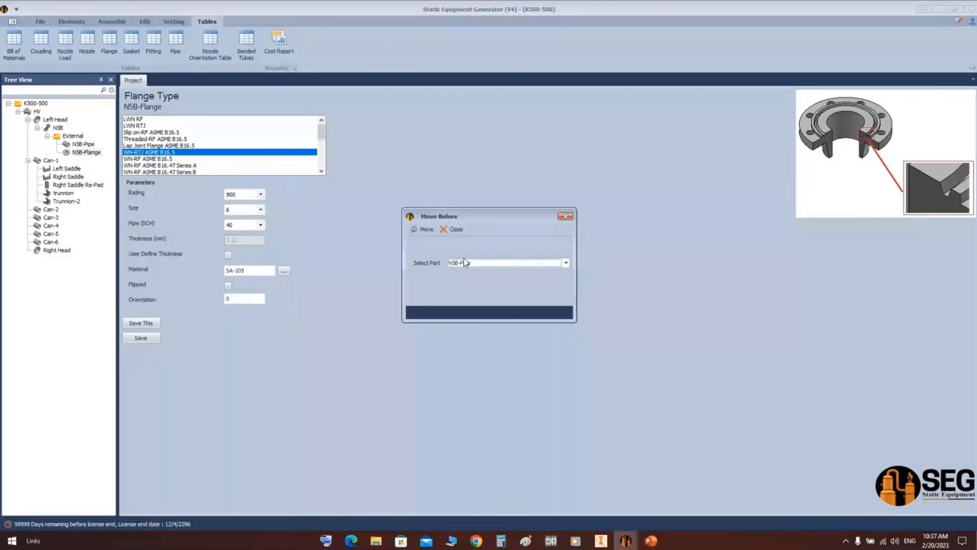
left_click(417, 230)
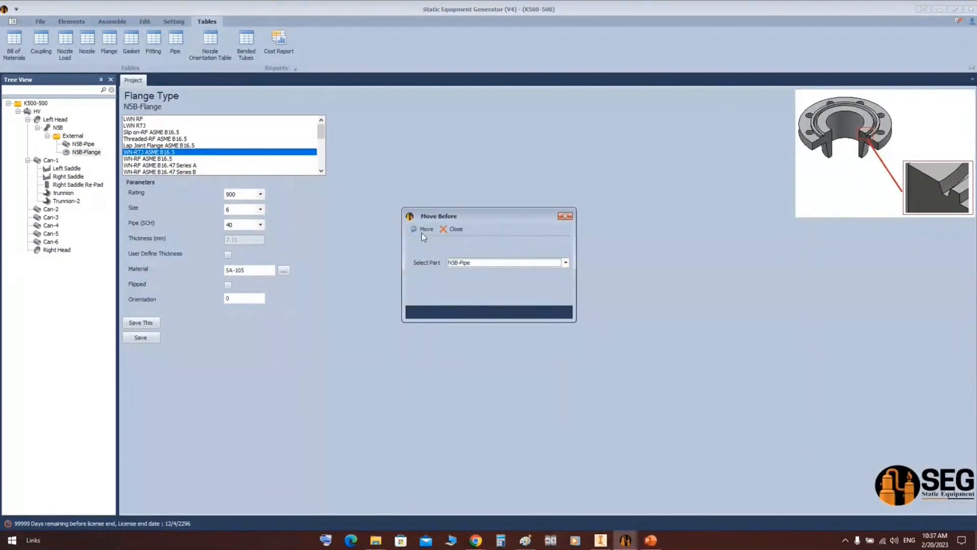
In nozzle N5B's projection calculator, set the projection to 2200 mm and the extra length to 200 mm.
left_click(53, 127)
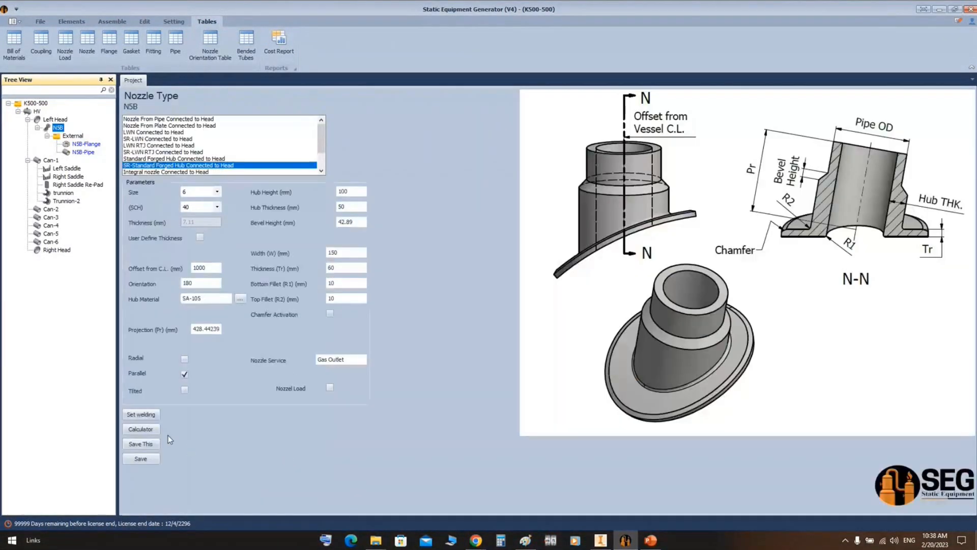
left_click(155, 431)
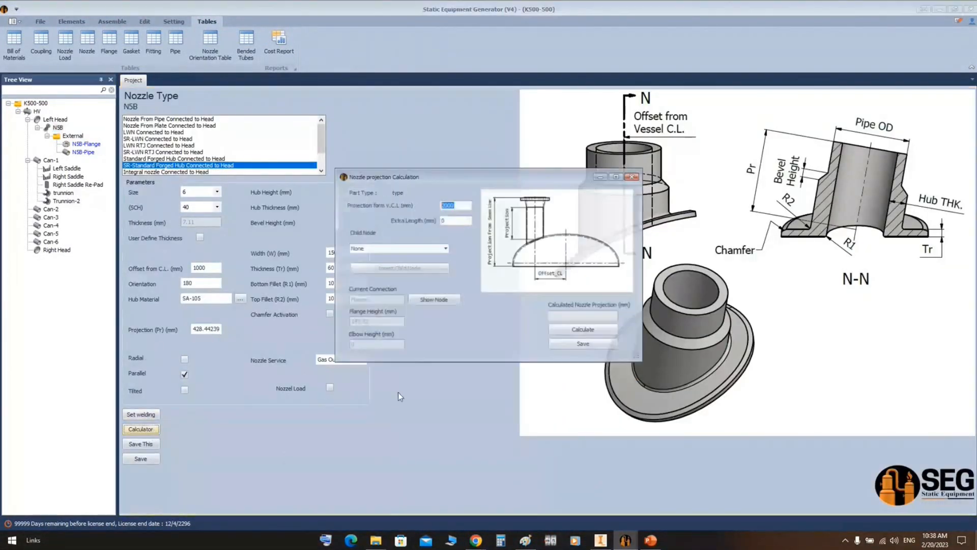
double_click(463, 206)
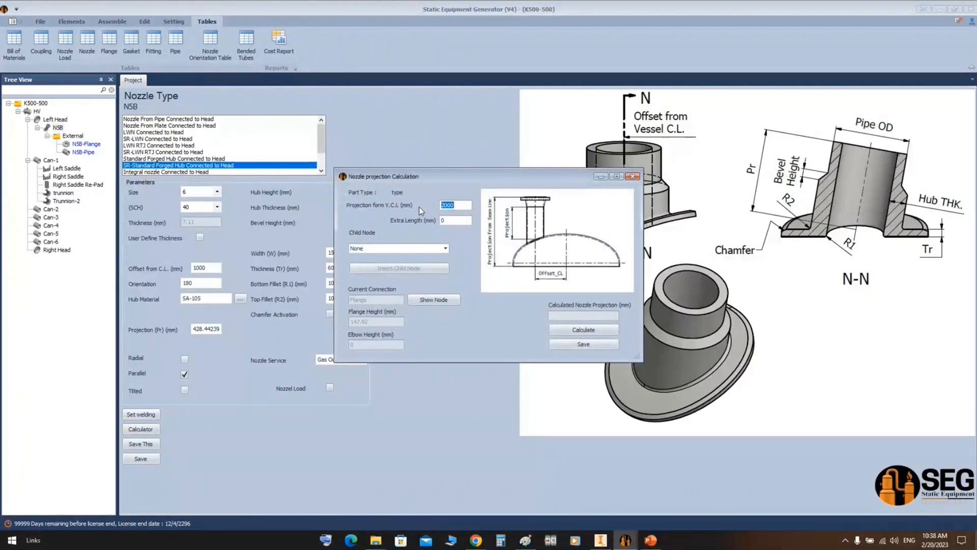
type("2200")
key("Tab")
type("200")
Compare the entries with the dimensions in the Inventor drawing, and calculate and save N5B's nozzle projection in Static Equipment Generator.
left_click(601, 540)
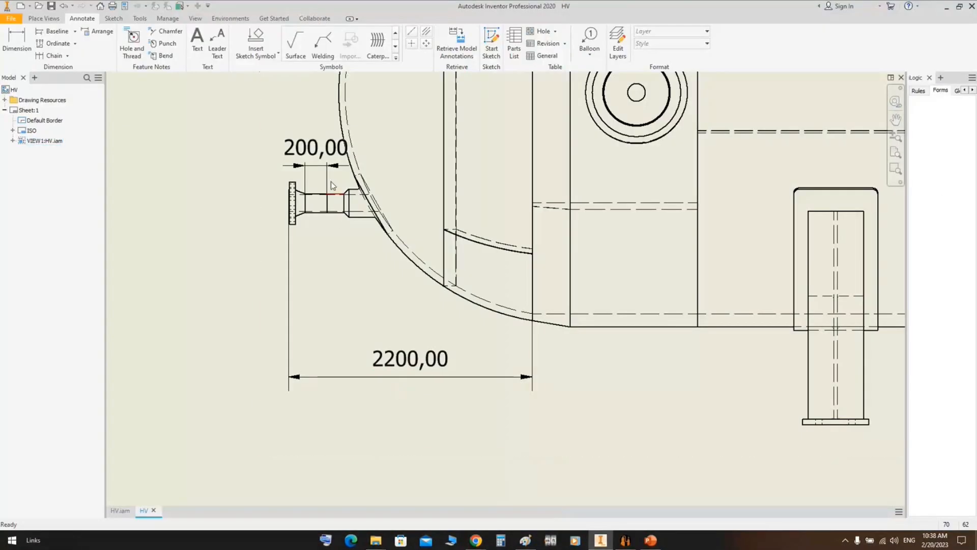
mouse_move(625, 540)
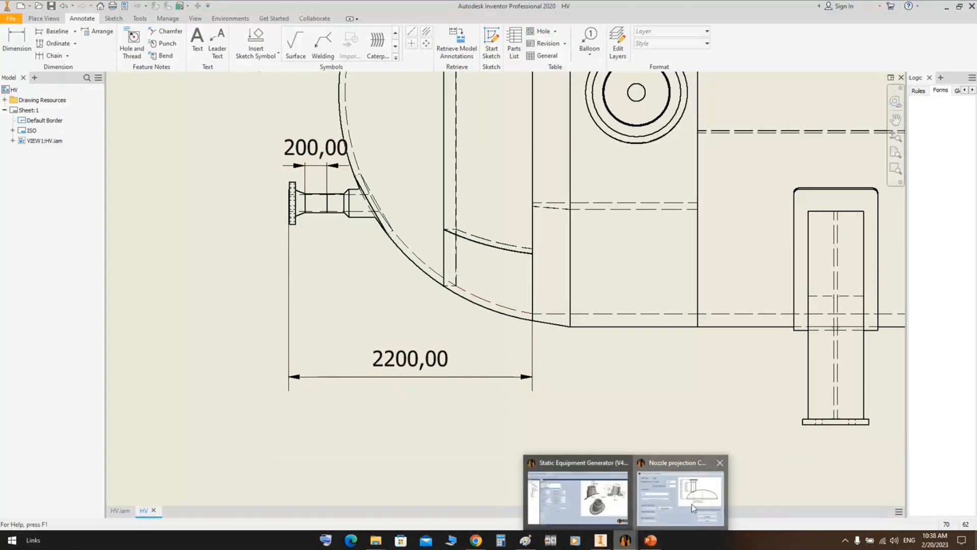
left_click(692, 504)
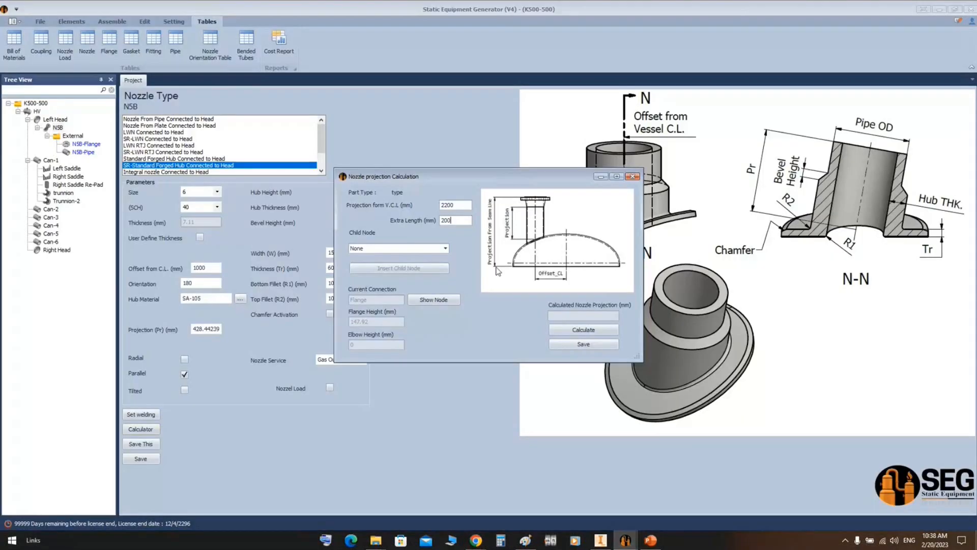
left_click(589, 331)
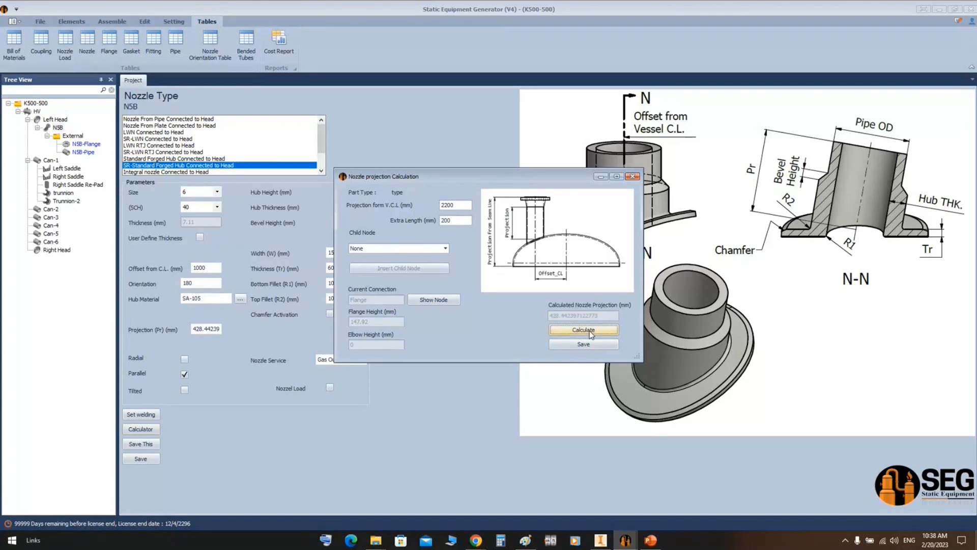
left_click(566, 345)
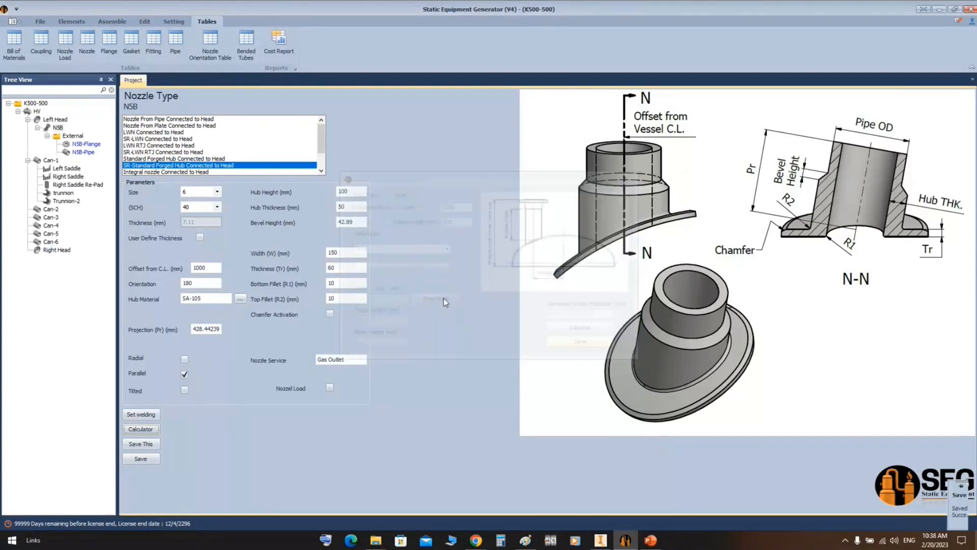
Check nozzle N5B's external projection in the nozzle table and close the table.
left_click(86, 41)
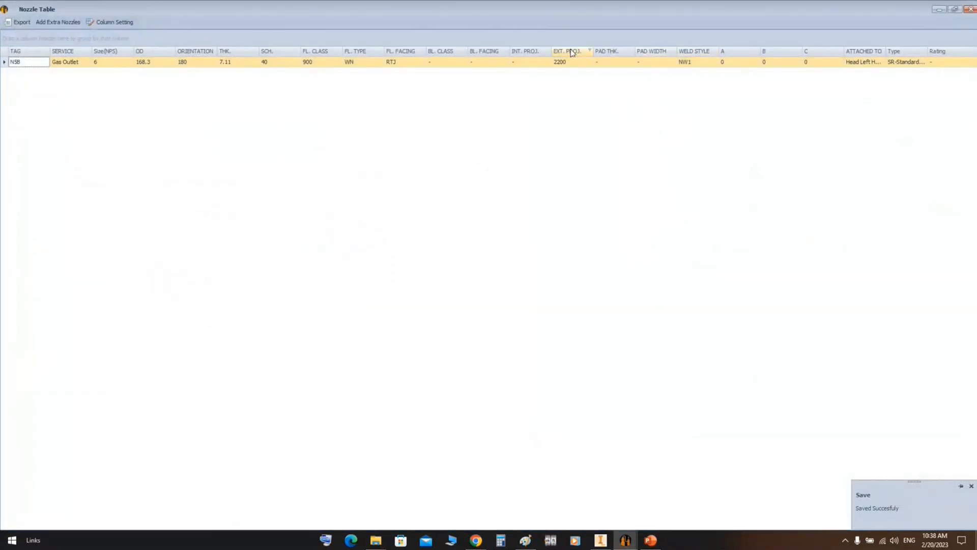
left_click(566, 62)
double_click(566, 63)
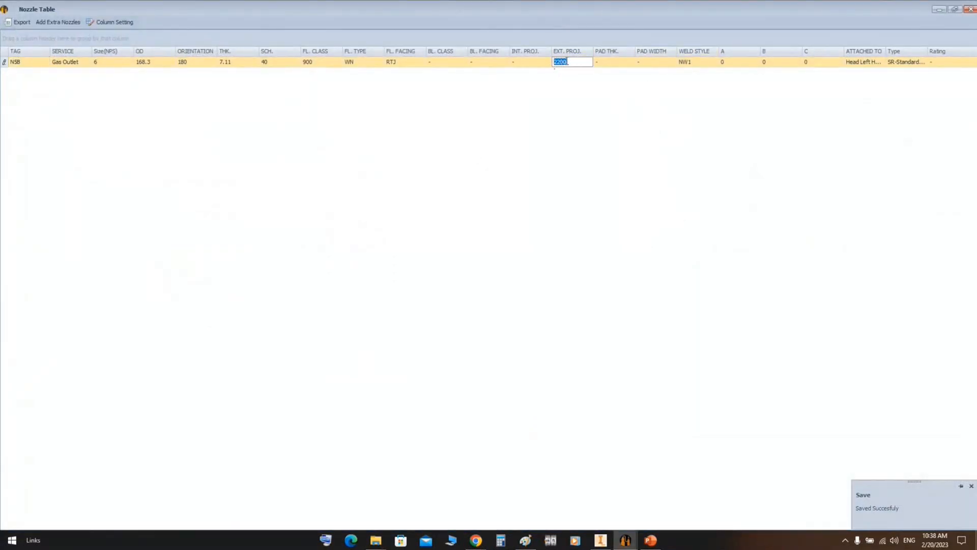
left_click(971, 9)
Move N5B-Pipe back before N5B-Flange in the nozzle's external parts.
left_click(85, 152)
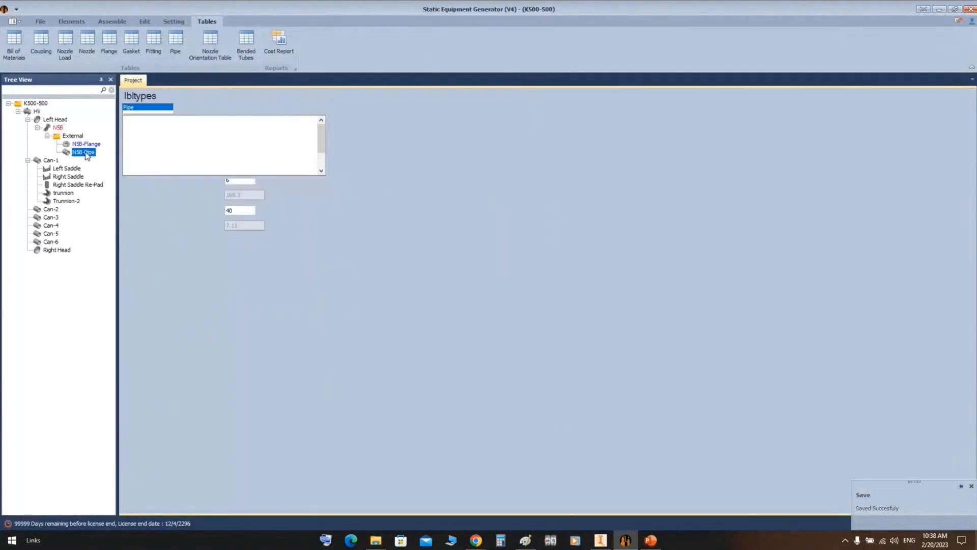
right_click(87, 154)
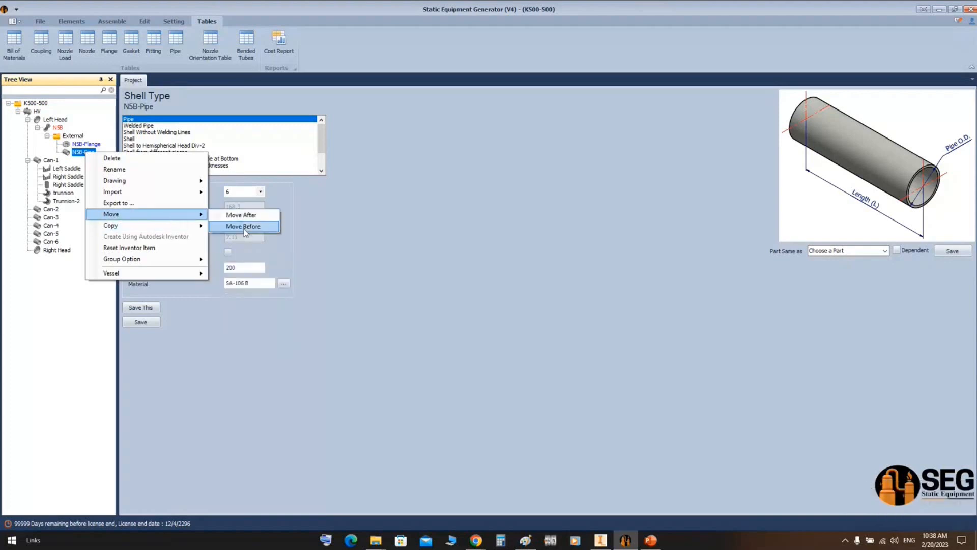
left_click(244, 228)
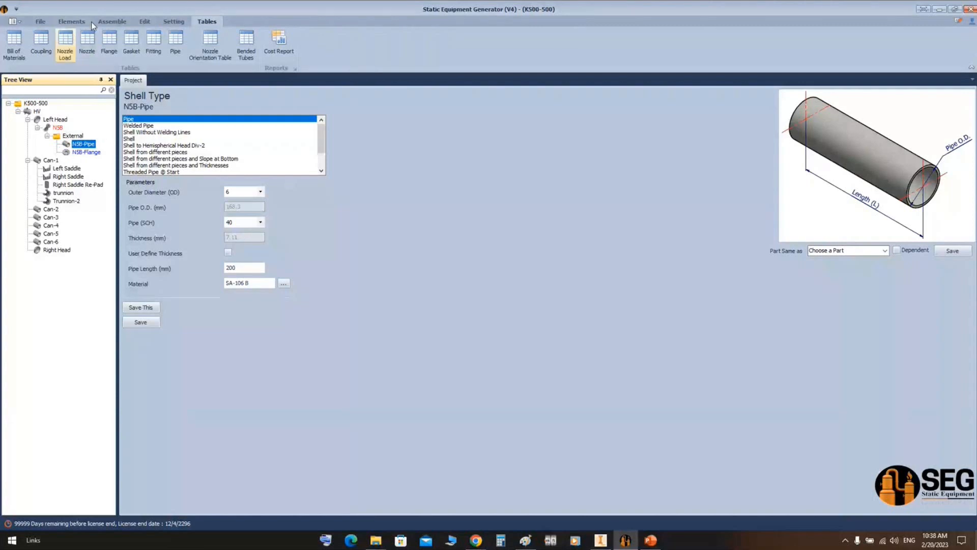
Start the Inventor assembly update for the HV vessel and inspect nozzle N5B on the left head in Inventor.
left_click(105, 22)
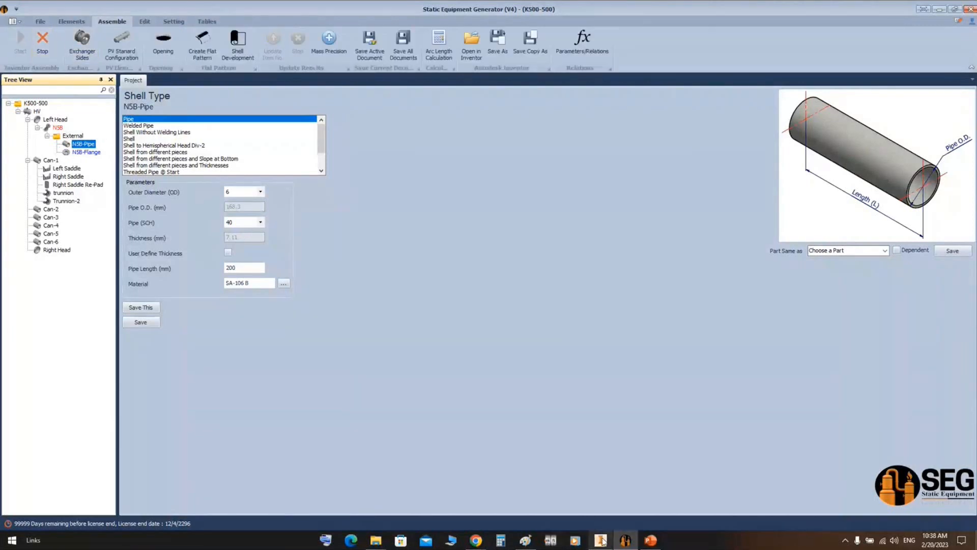
mouse_move(602, 541)
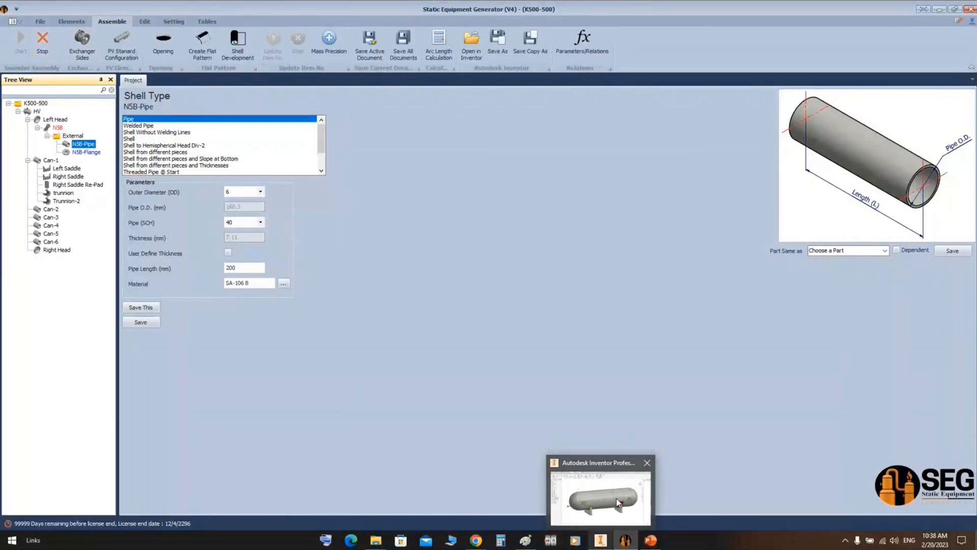
left_click(617, 502)
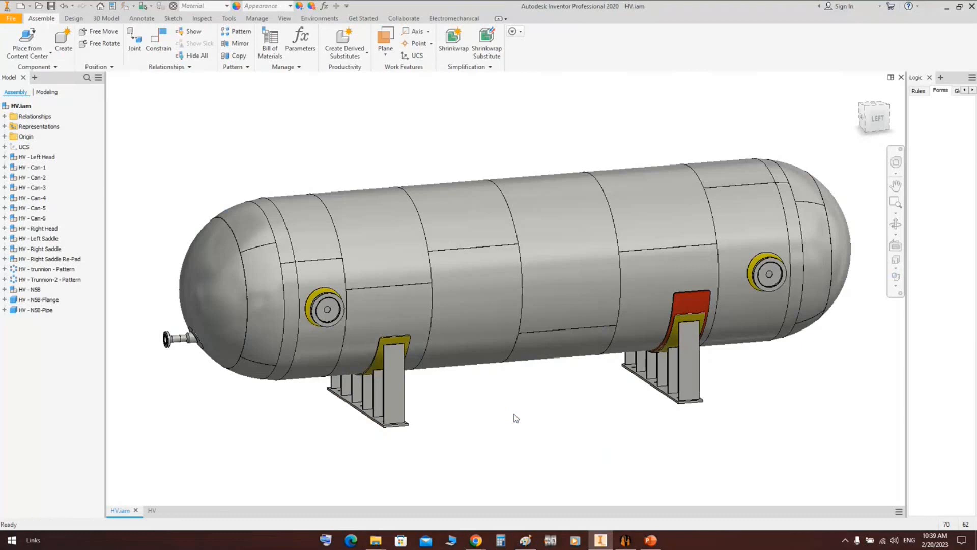
scroll(312, 323, "up", 3)
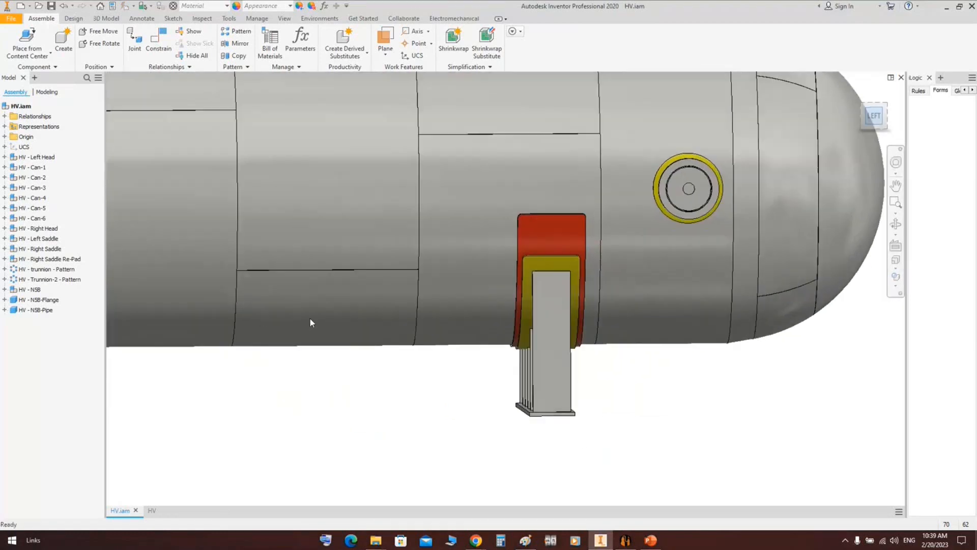
middle_click_drag(310, 319, 687, 321)
scroll(376, 289, "down", 5)
middle_click_drag(377, 288, 470, 316)
scroll(296, 279, "up", 3)
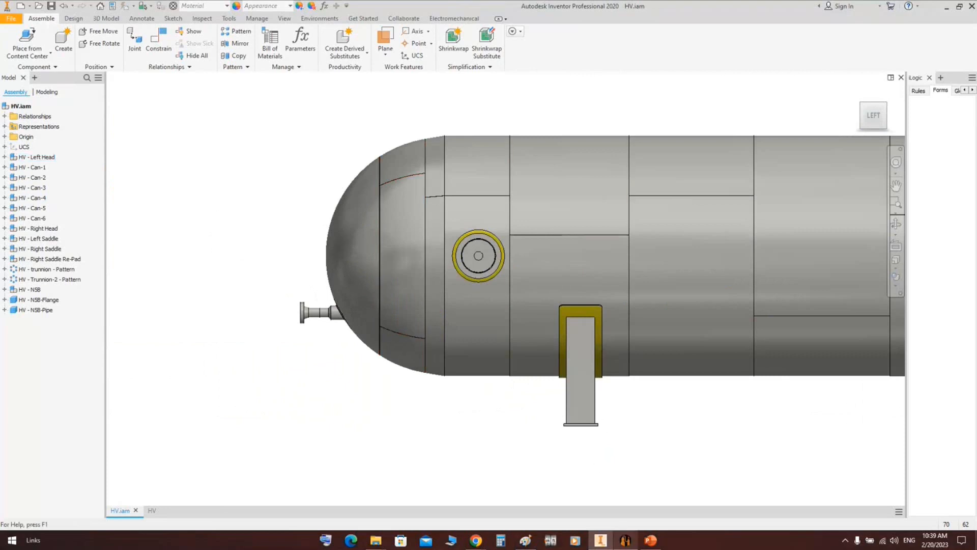
In Static Equipment Generator, add a support pipe named Support to the Left Head and open its parameters.
left_click(625, 540)
left_click(56, 120)
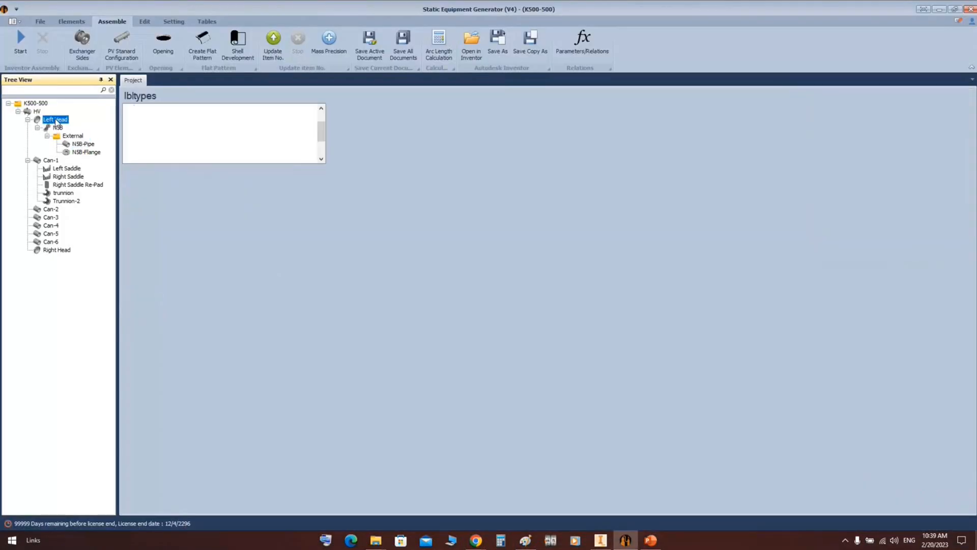
left_click(74, 20)
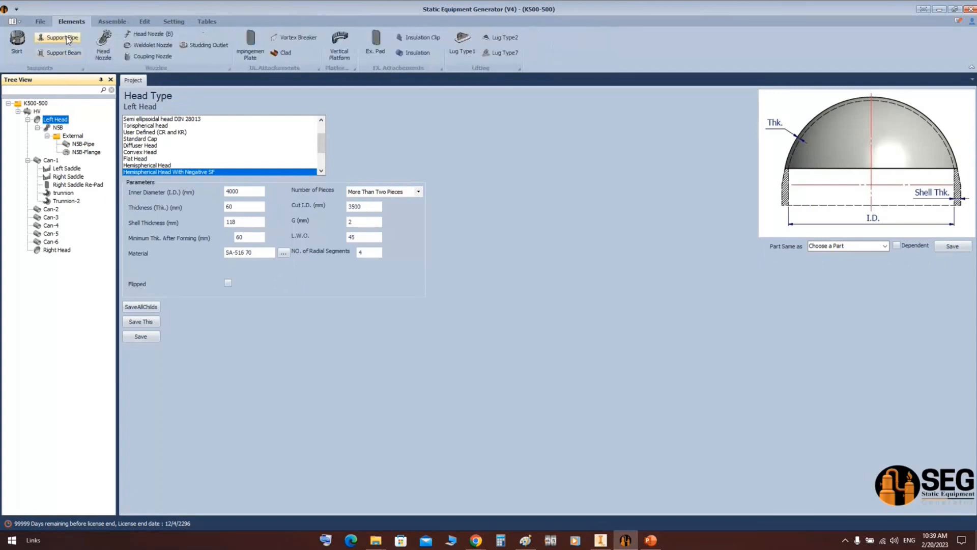
left_click(67, 38)
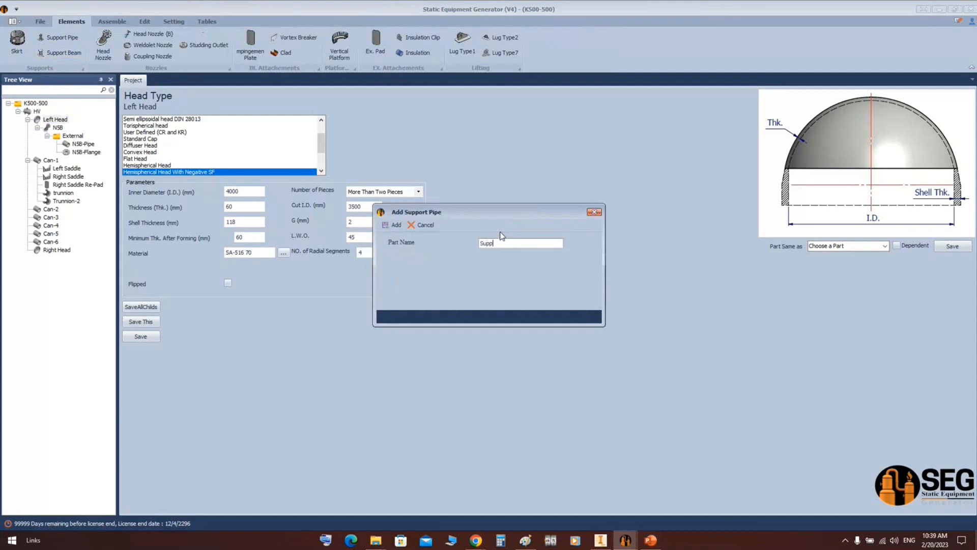
key("Return")
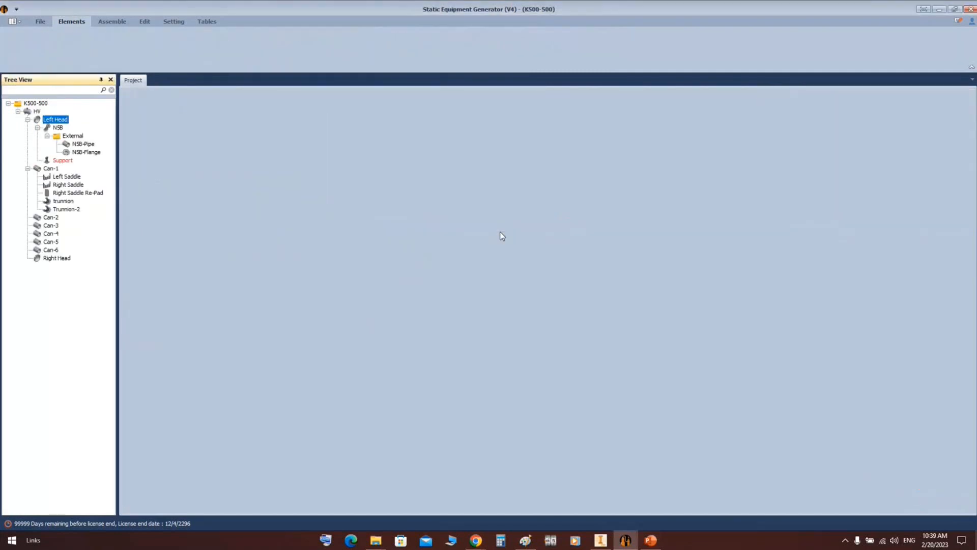
left_click(63, 160)
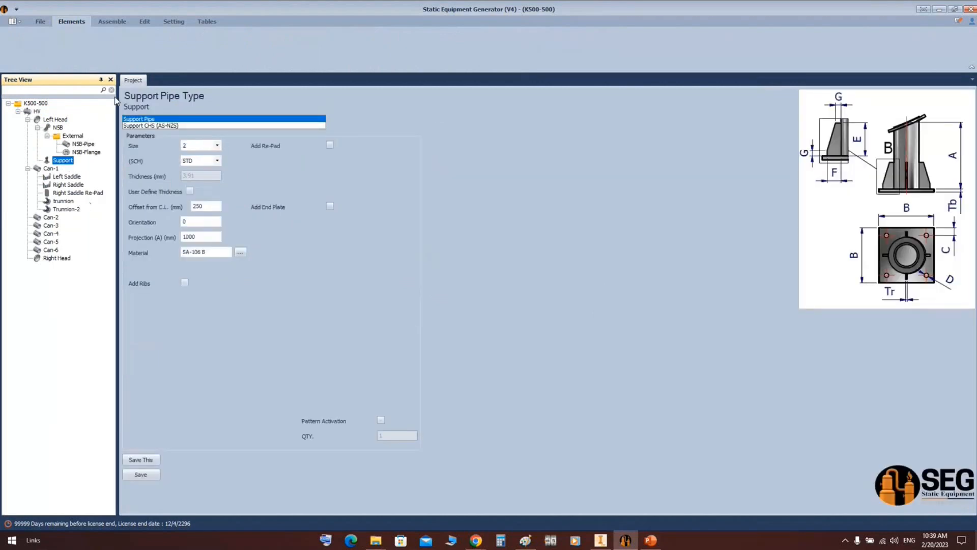
Try the Support CHS (AS-NZS) type, look through its size list and return to the Support Pipe type.
left_click(145, 125)
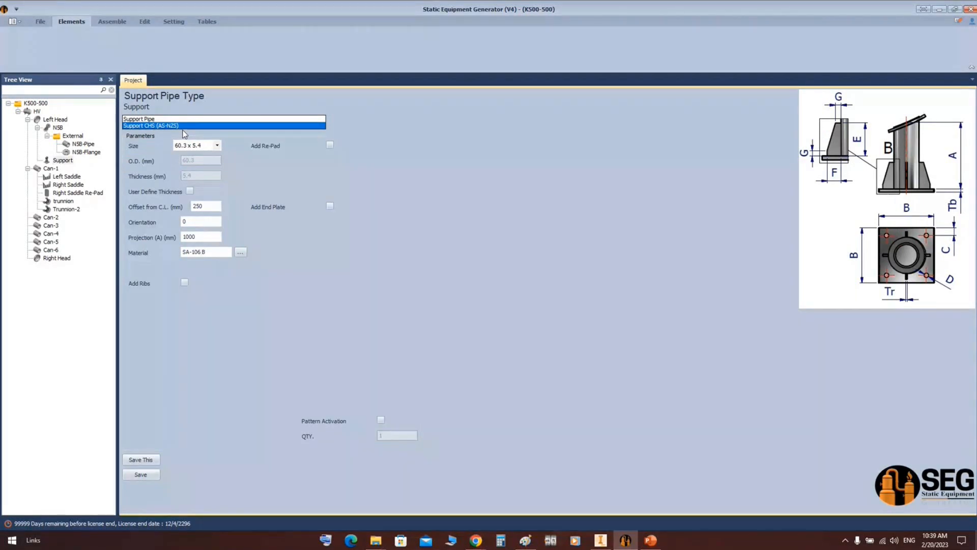
left_click(217, 146)
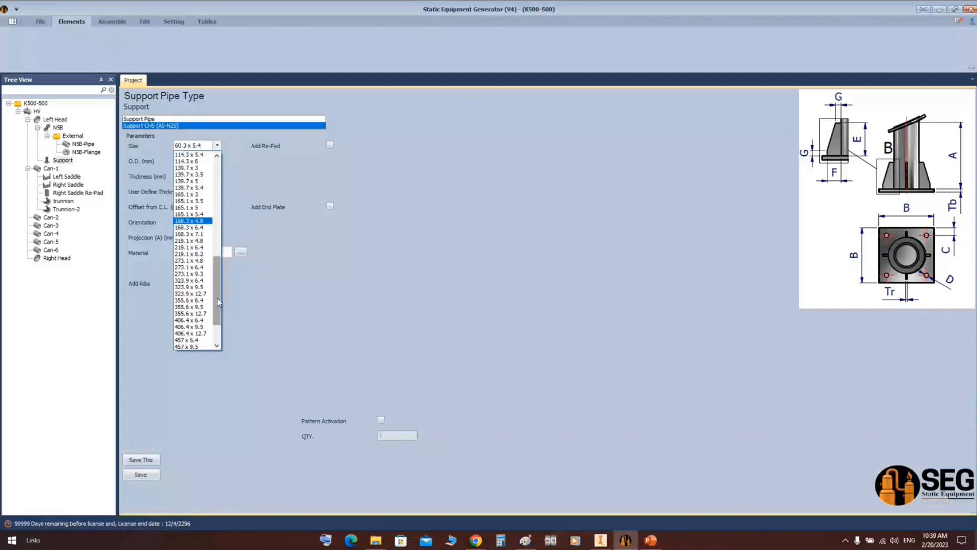
left_click_drag(217, 303, 231, 194)
left_click(104, 112)
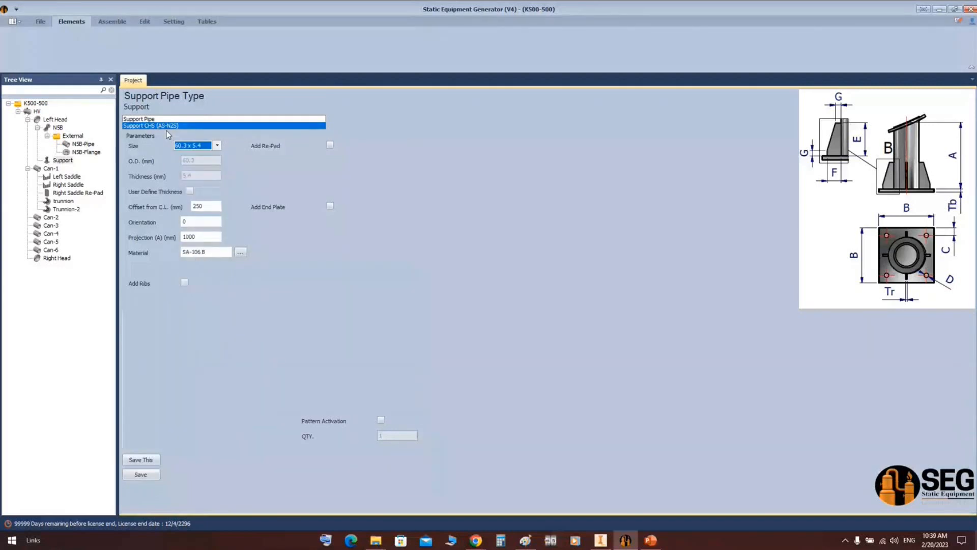
left_click(160, 126)
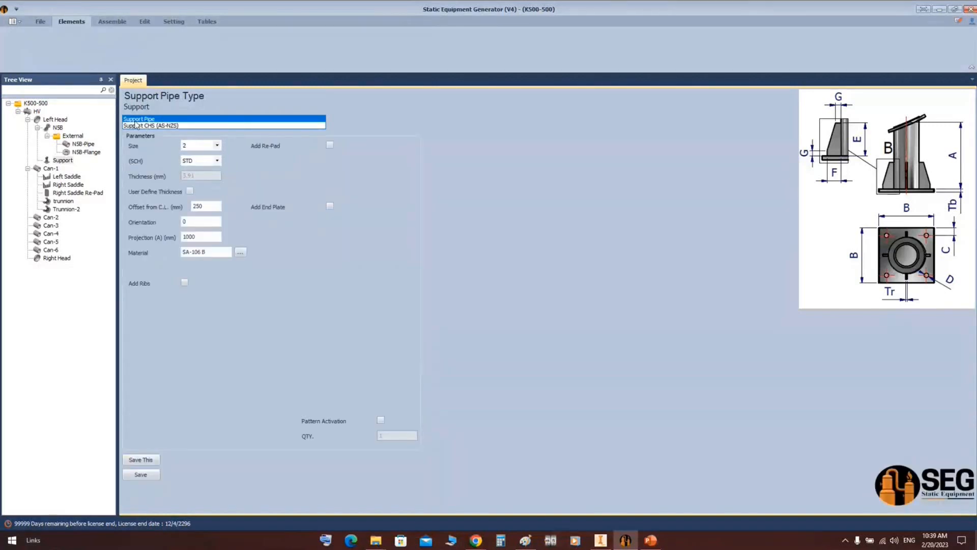
Set the support pipe's size to 10 and its schedule to 60.
left_click(217, 146)
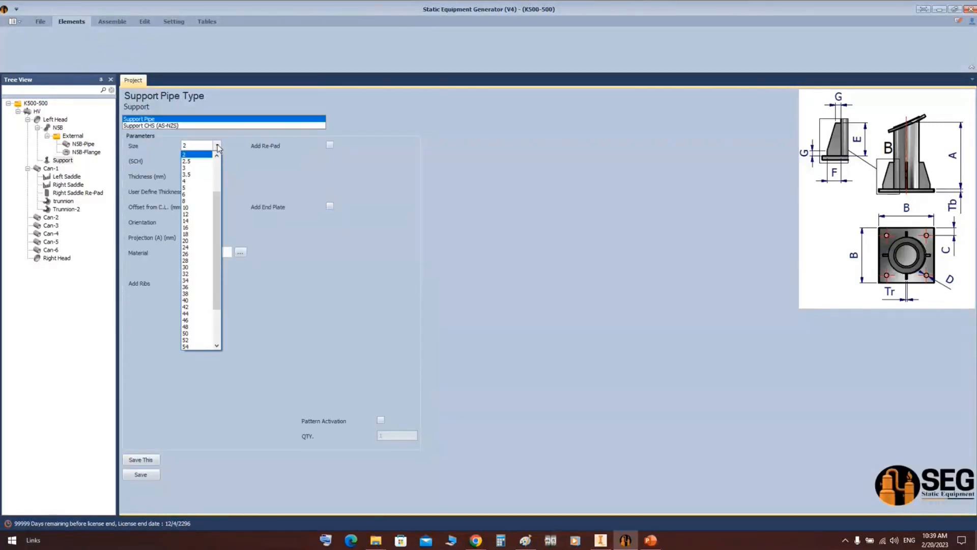
left_click(196, 208)
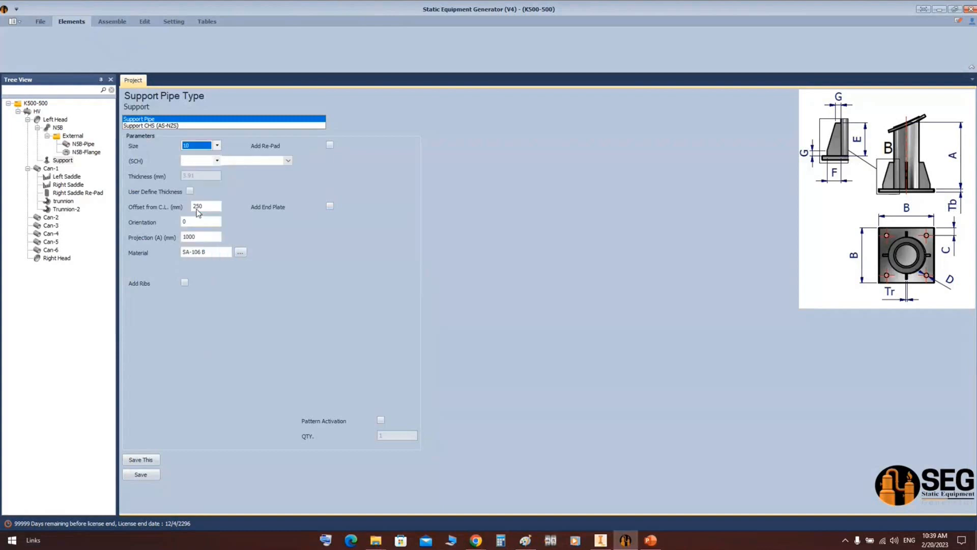
left_click(217, 161)
left_click(198, 182)
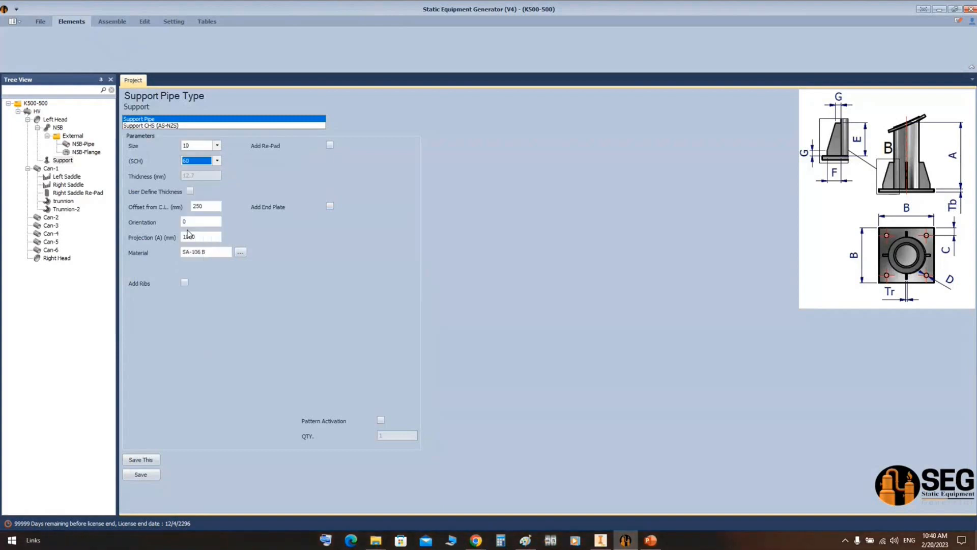
Set the support pipe's offset from the centreline to 200 mm and its projection to 250 mm.
double_click(200, 208)
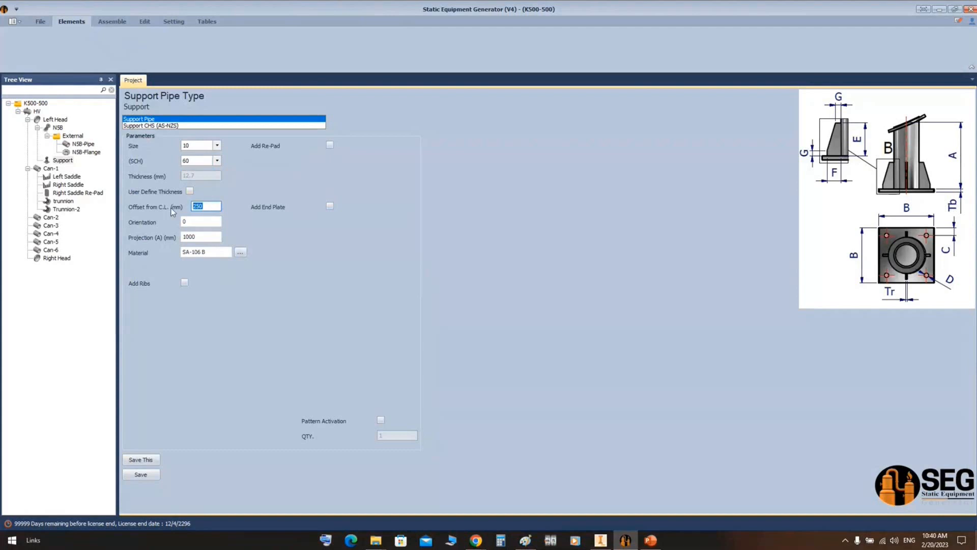
type("200")
left_click(185, 222)
double_click(186, 222)
key("Tab")
type("250")
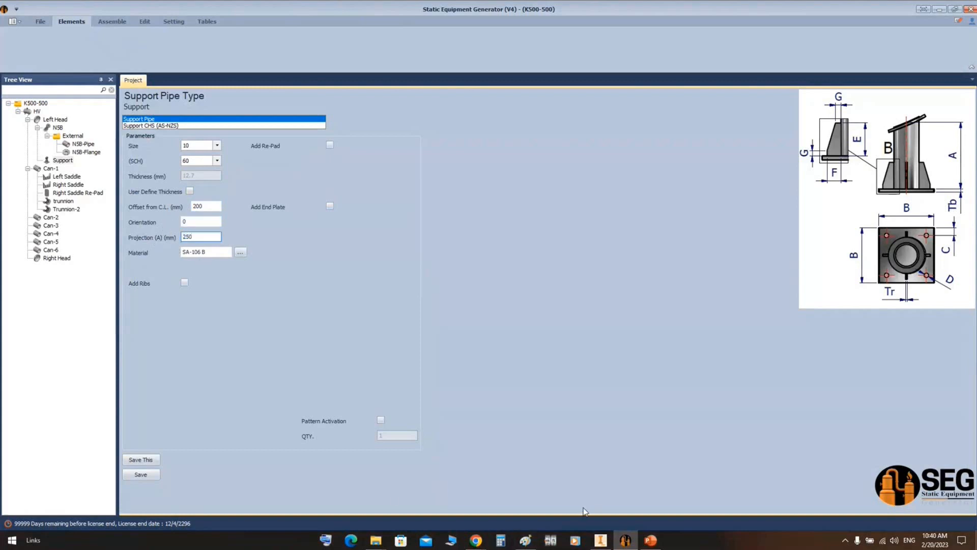
Add a reinforcing pad to the support pipe and set the pad thickness to 20 mm.
left_click(330, 145)
left_click(329, 176)
left_click_drag(342, 160, 313, 174)
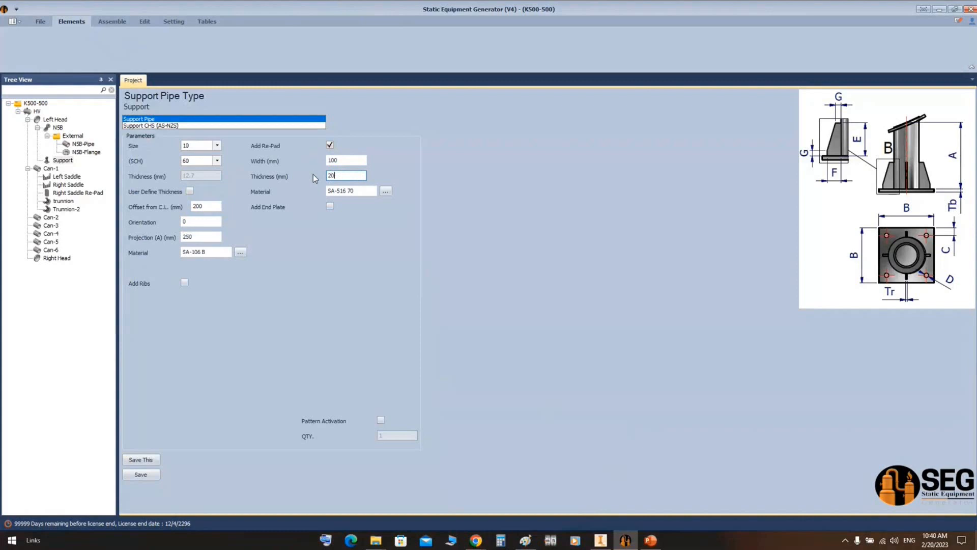
type("20")
Add an end plate to the support with a width of 300 mm and a thickness of 20 mm.
left_click(330, 206)
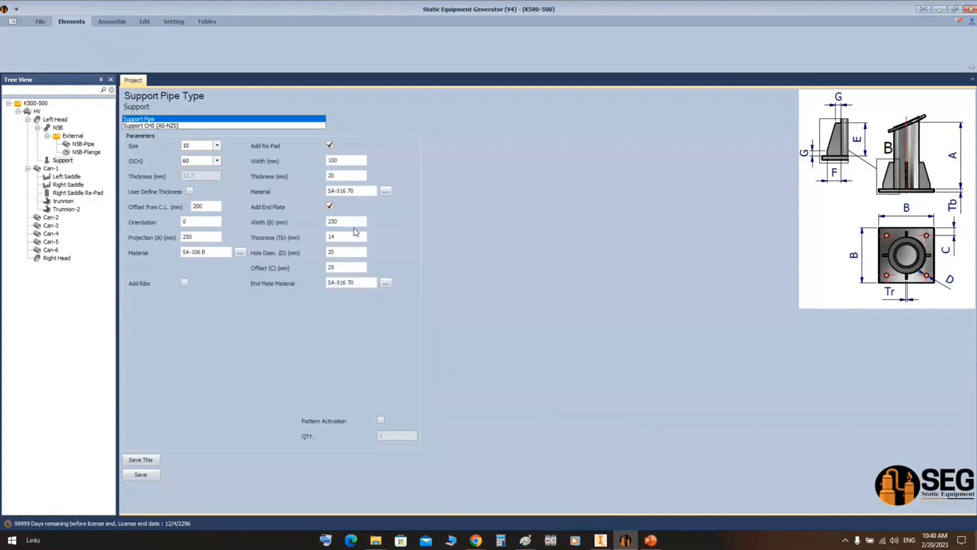
left_click_drag(352, 222, 301, 216)
type("300")
left_click_drag(357, 237, 297, 236)
type("20")
left_click_drag(356, 253, 327, 269)
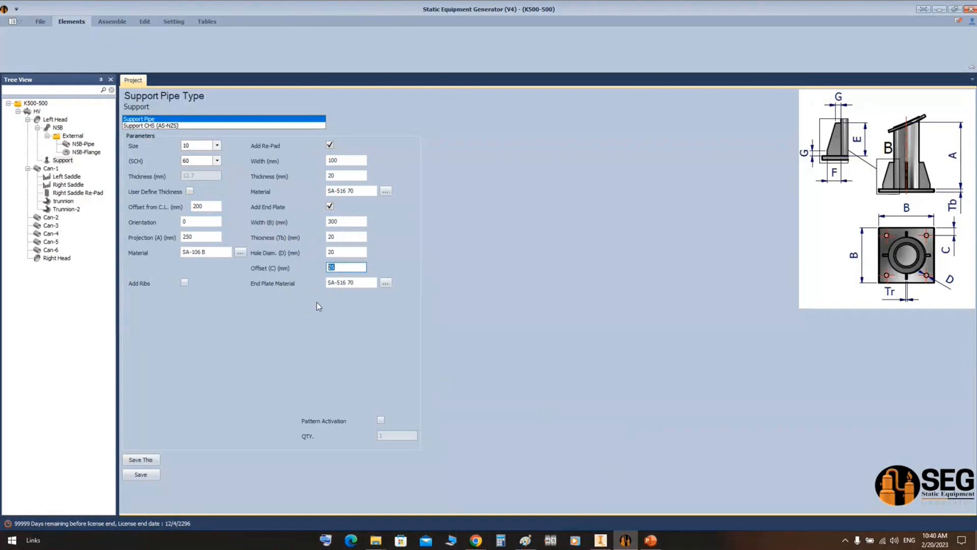
left_click(359, 284)
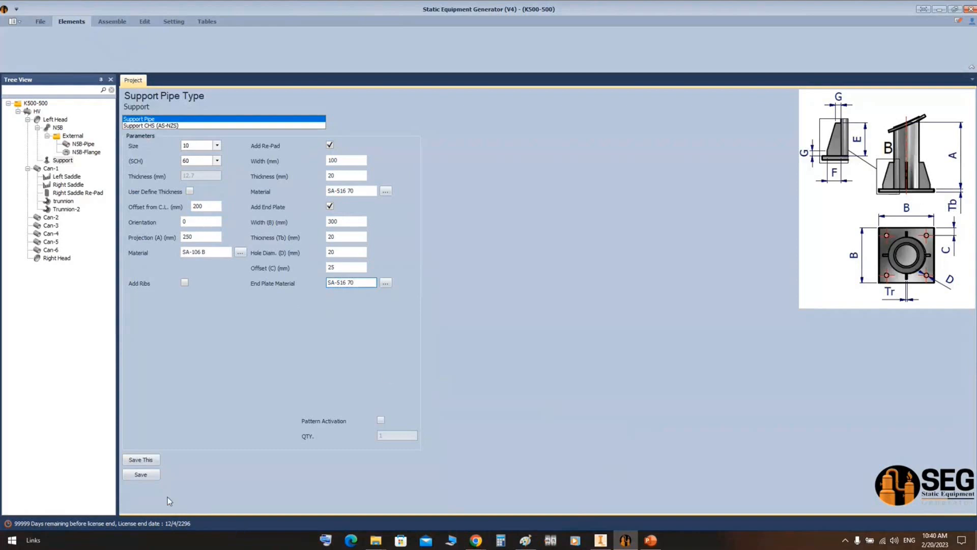
Save the support parameters and start the Inventor assembly update.
left_click(145, 476)
left_click(112, 21)
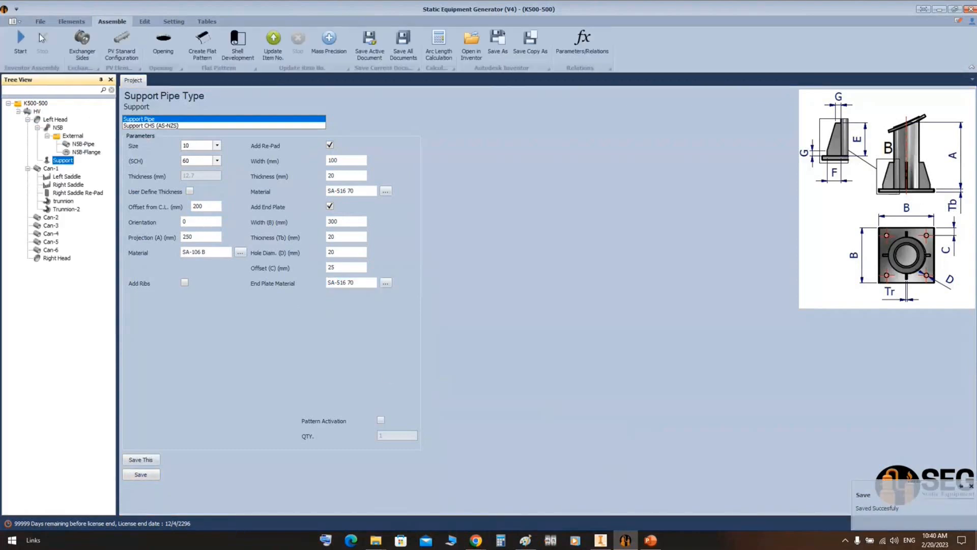
left_click(21, 45)
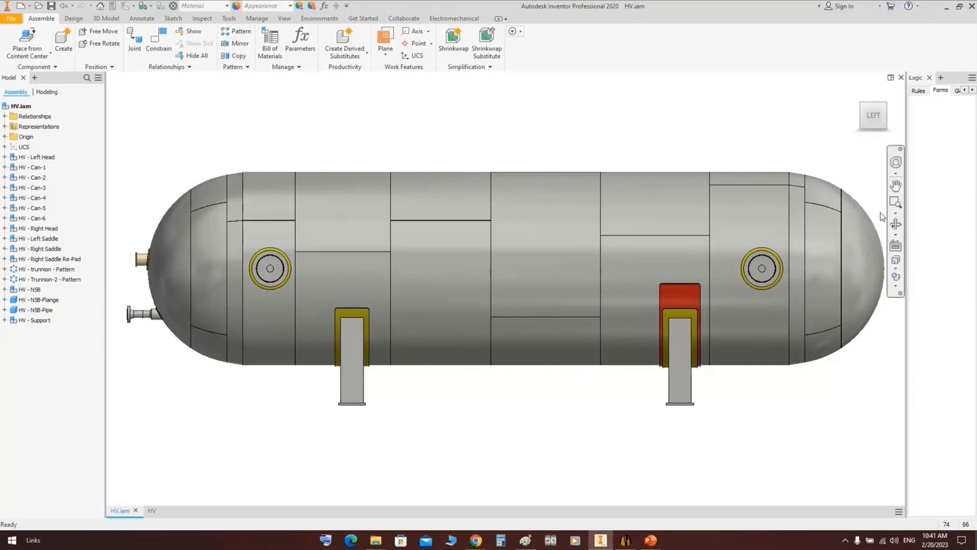
Inspect the support pipe, its reinforcing pad and end plate on the left head in Inventor.
left_click(895, 224)
left_click_drag(485, 242, 545, 269)
scroll(206, 321, "up", 6)
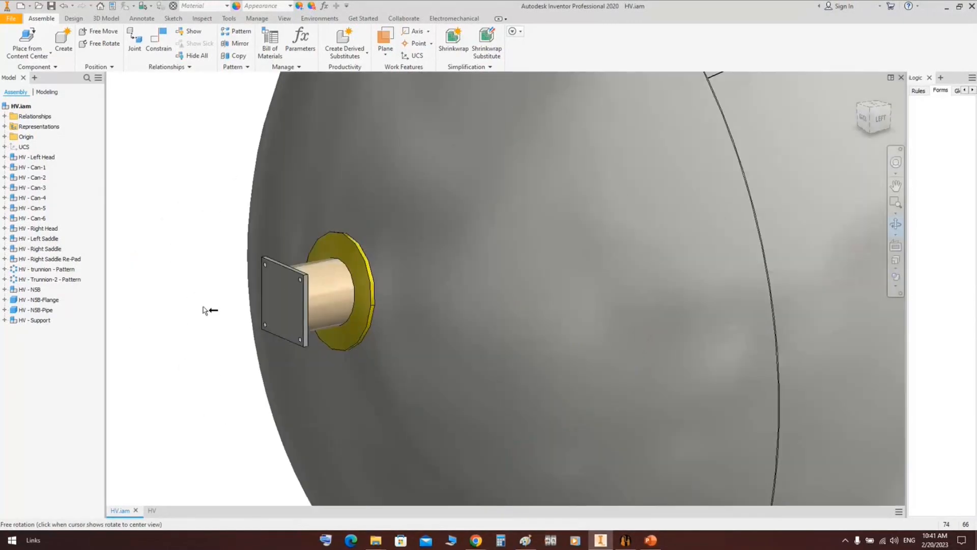
scroll(289, 284, "up", 3)
middle_click_drag(312, 288, 318, 212)
scroll(309, 214, "down", 3)
scroll(349, 220, "down", 3)
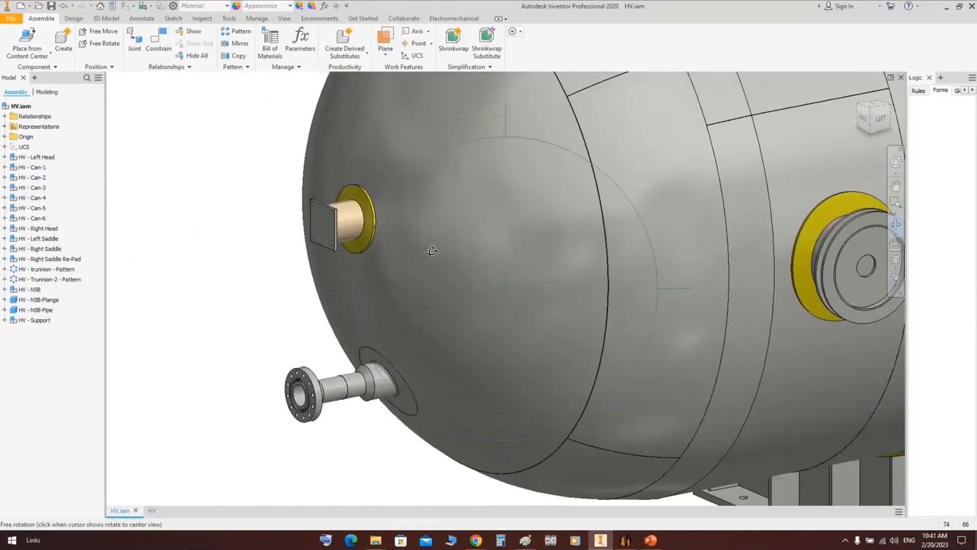
left_click_drag(431, 250, 388, 261)
middle_click_drag(389, 262, 558, 391)
scroll(315, 130, "up", 4)
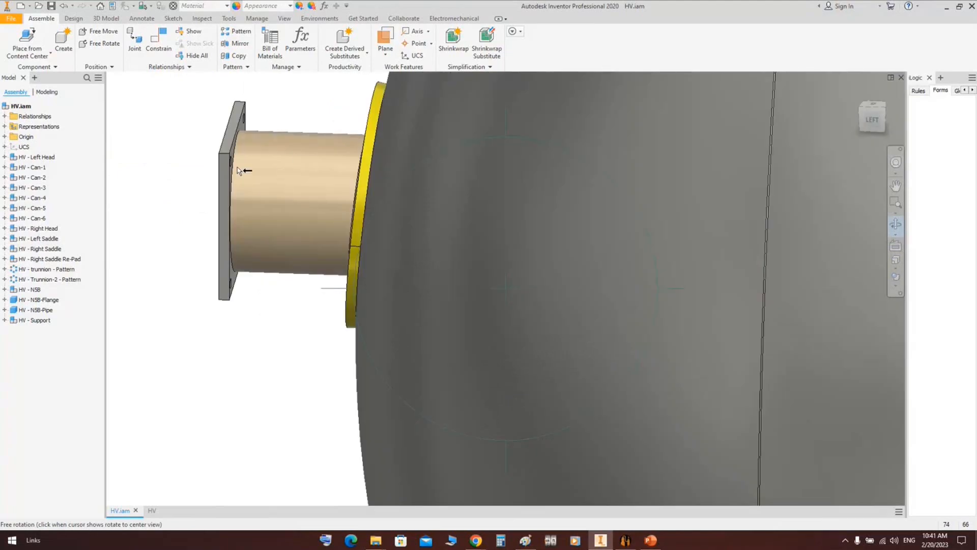
Examine the vessel's right end and its bare right head in the Inventor assembly.
scroll(242, 170, "down", 4)
scroll(298, 188, "down", 2)
middle_click_drag(418, 229, 255, 203)
scroll(347, 229, "down", 4)
scroll(443, 269, "down", 2)
middle_click_drag(700, 335, 463, 297)
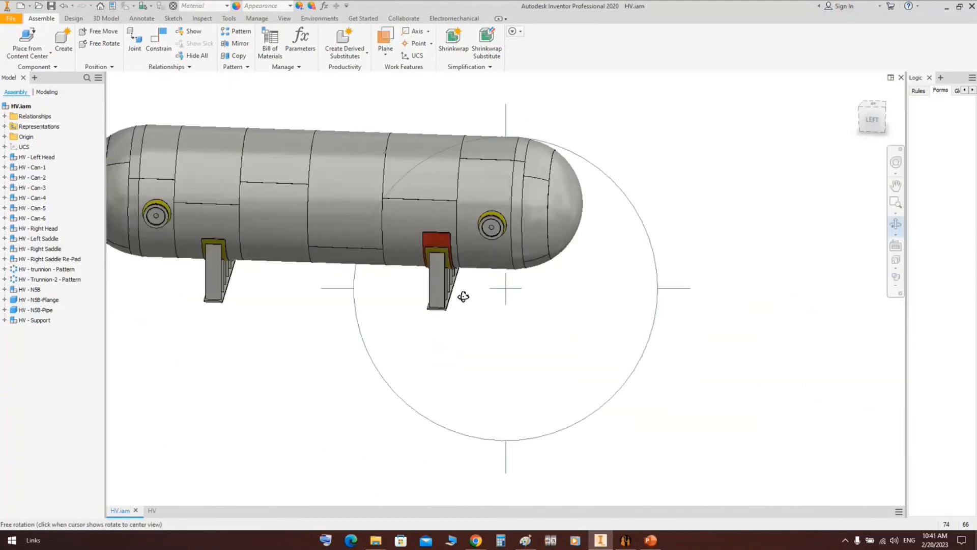
left_click_drag(464, 297, 444, 290)
scroll(526, 258, "up", 4)
middle_click_drag(527, 258, 577, 316)
right_click(633, 249)
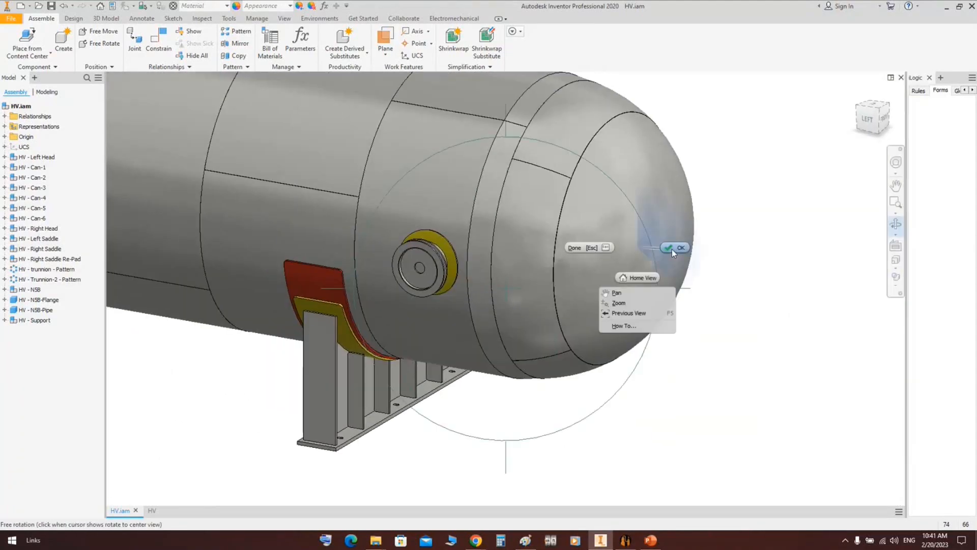
left_click(672, 249)
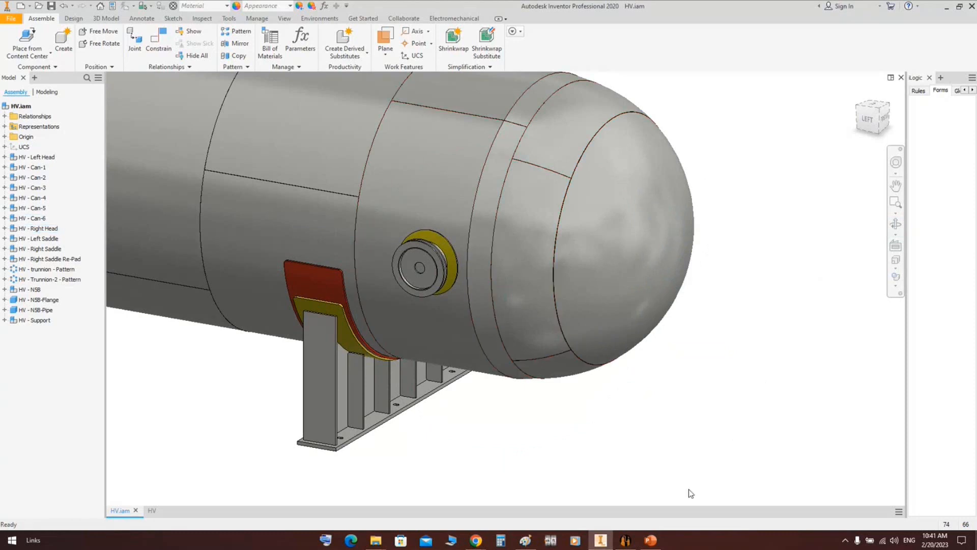
In Static Equipment Generator, add a head nozzle named M2 to the Right Head.
left_click(626, 541)
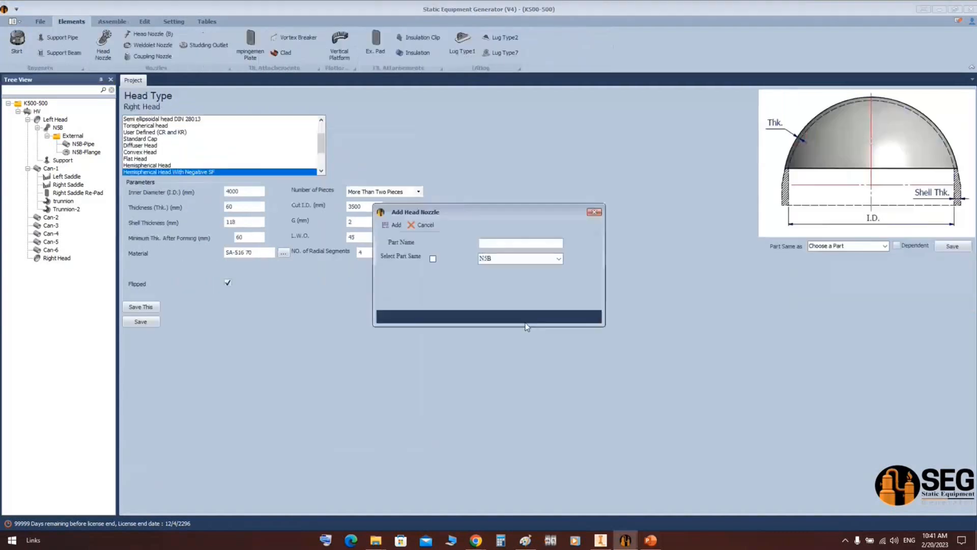
type("M2")
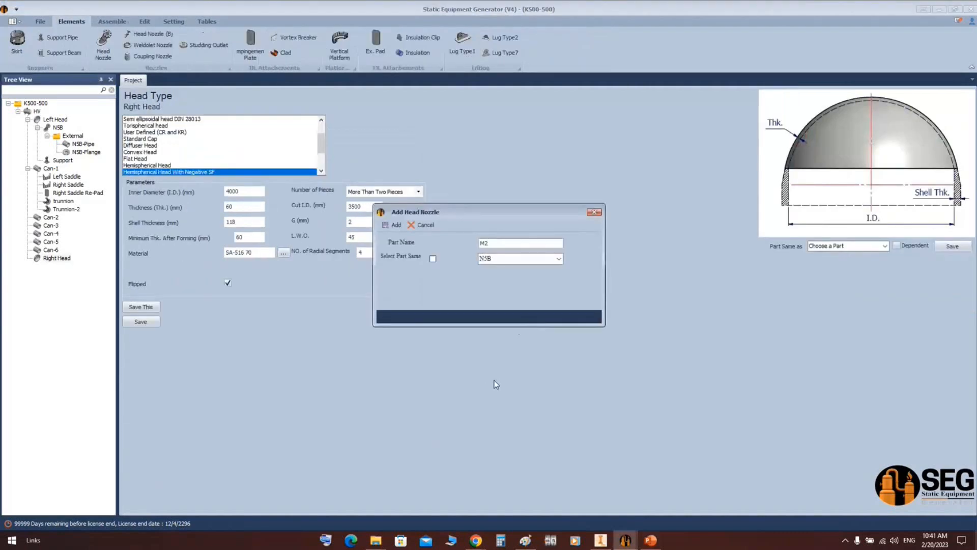
left_click(393, 225)
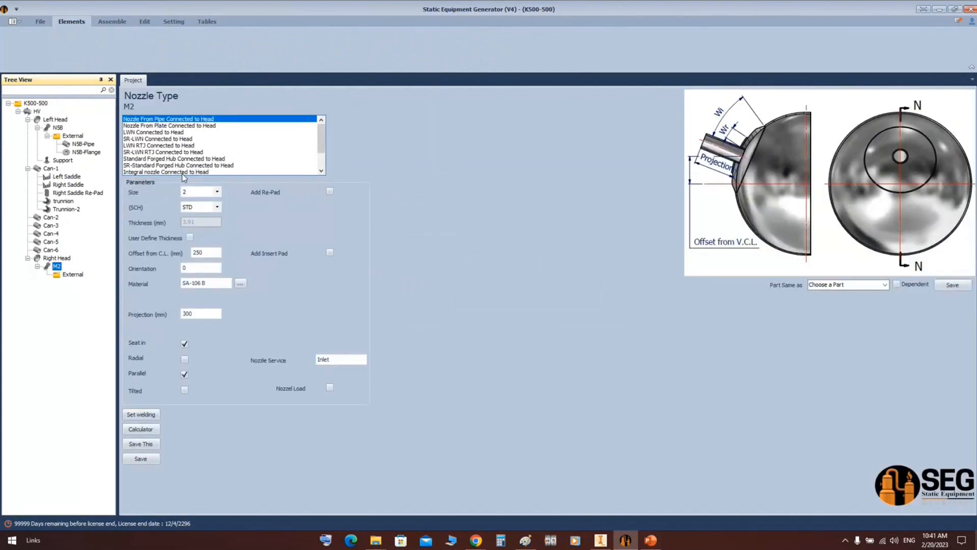
Make nozzle M2 an SR-Standard Forged Hub Connected to Head with size 24 and schedule 80.
left_click(139, 166)
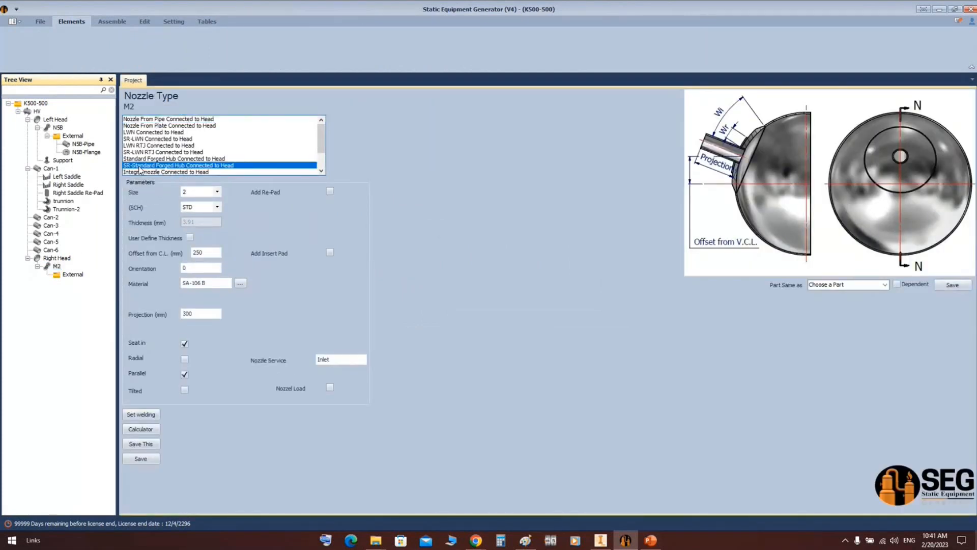
left_click(196, 192)
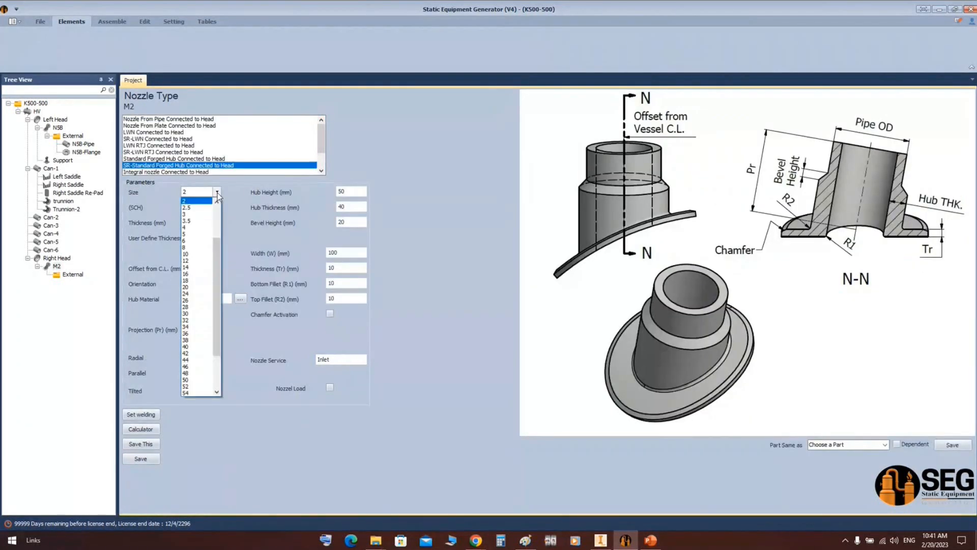
left_click(196, 294)
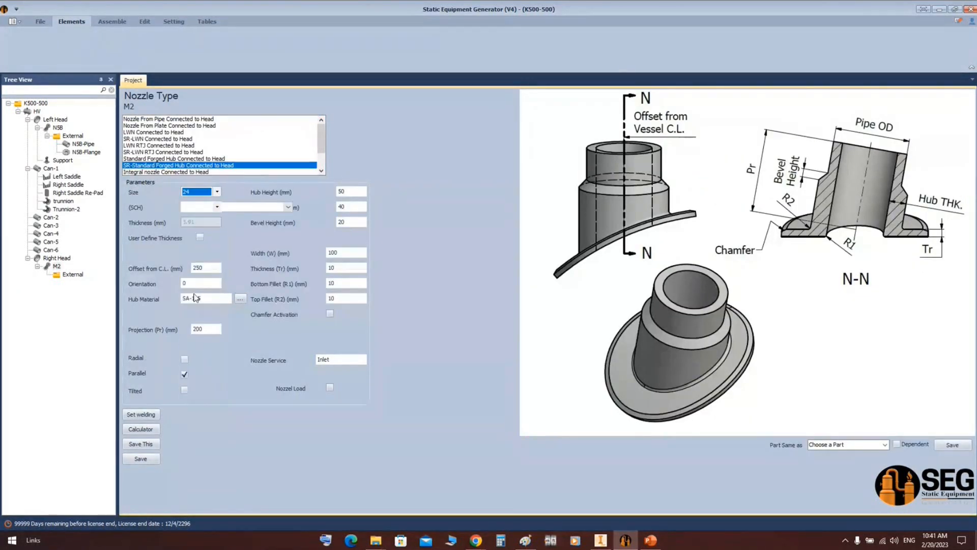
left_click(216, 207)
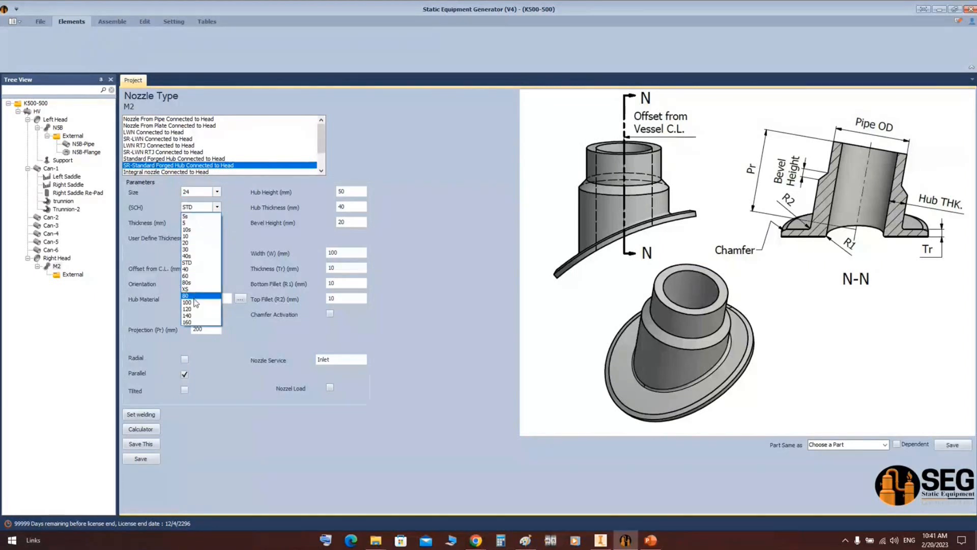
left_click(196, 300)
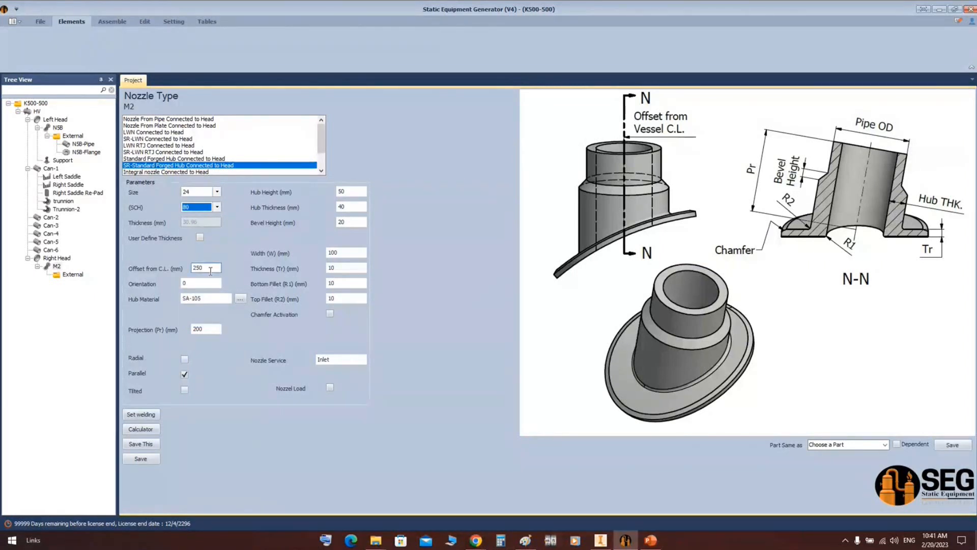
Set nozzle M2's offset from the centreline to 500 mm and its orientation to 180.
left_click_drag(207, 268, 184, 271)
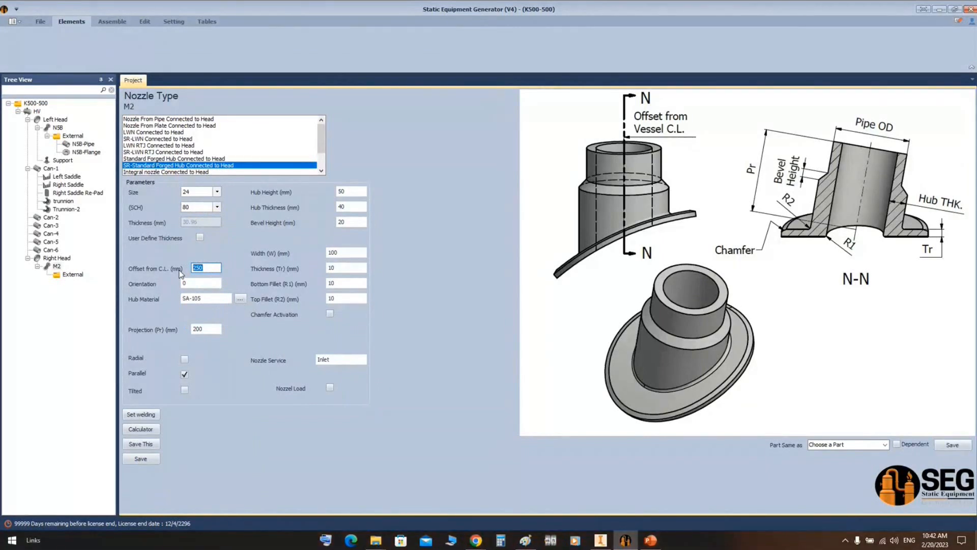
type("50")
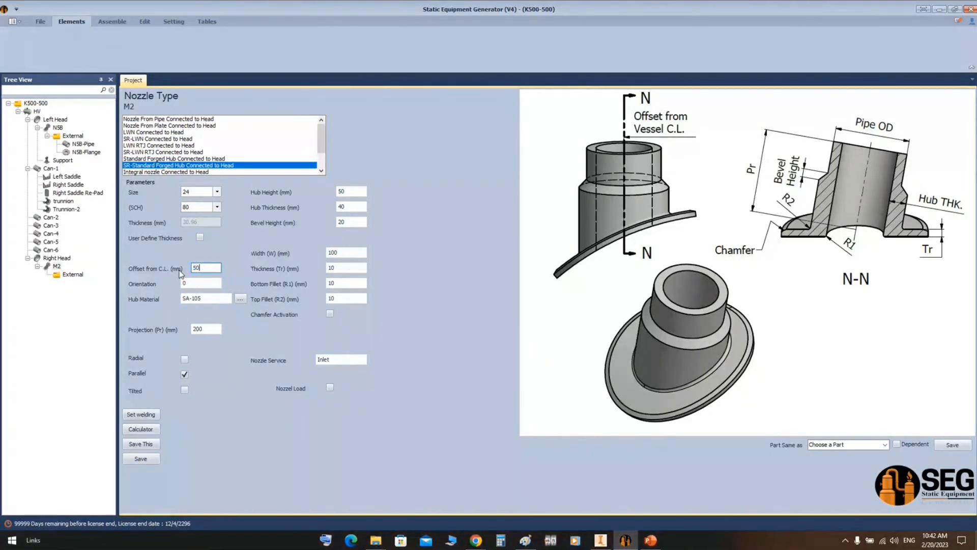
type("0")
key("Tab")
type("180")
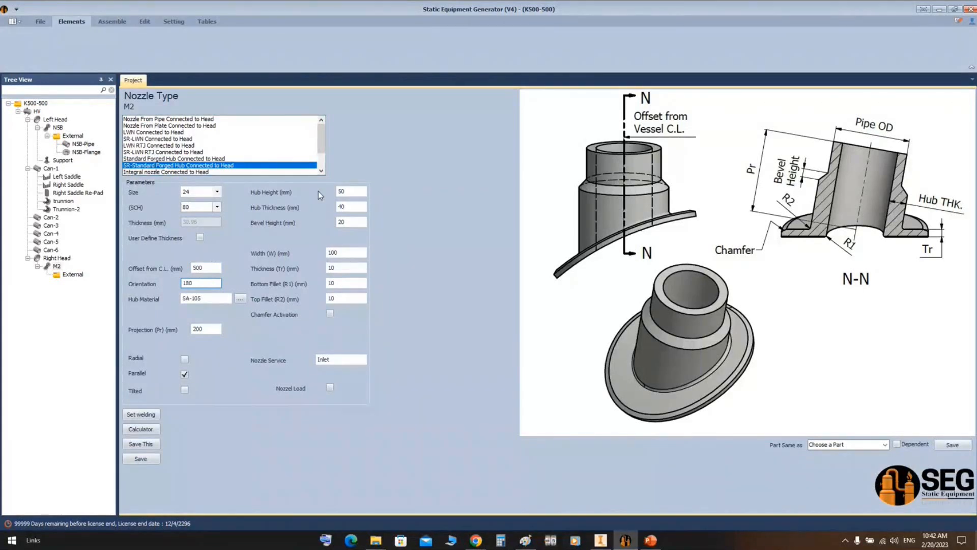
Set nozzle M2's hub height to 120 mm, hub thickness to 140 mm and bevel height to 109.05 mm.
double_click(350, 191)
key("Tab")
key("Tab")
key("shift+Tab")
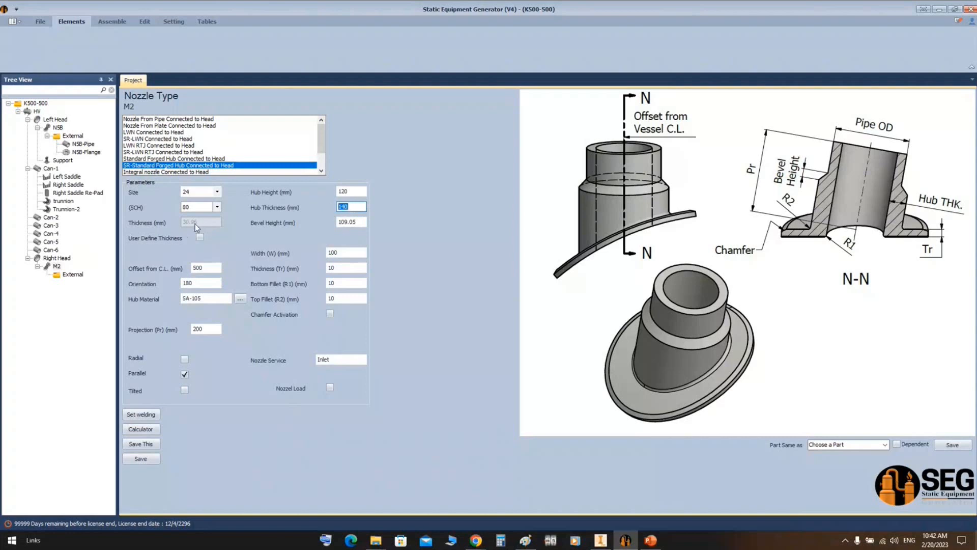
double_click(362, 224)
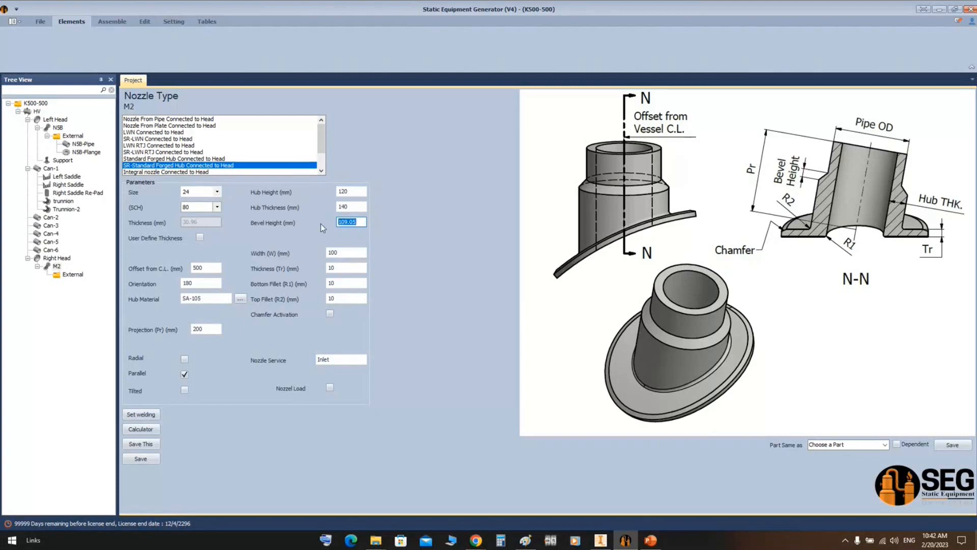
Set nozzle M2's reinforcement width (W) to 150 mm and its thickness (Tr) to 60 mm.
double_click(346, 252)
type("150")
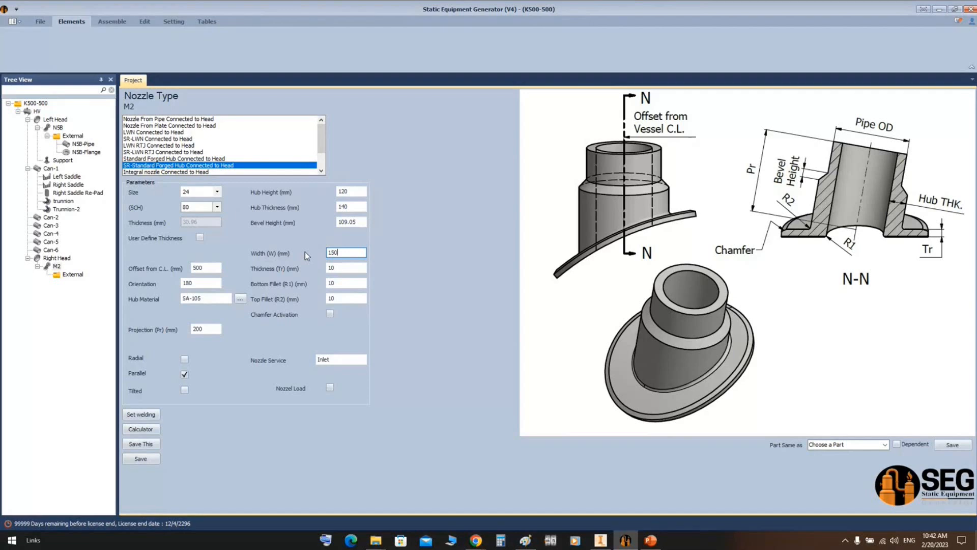
key("Tab")
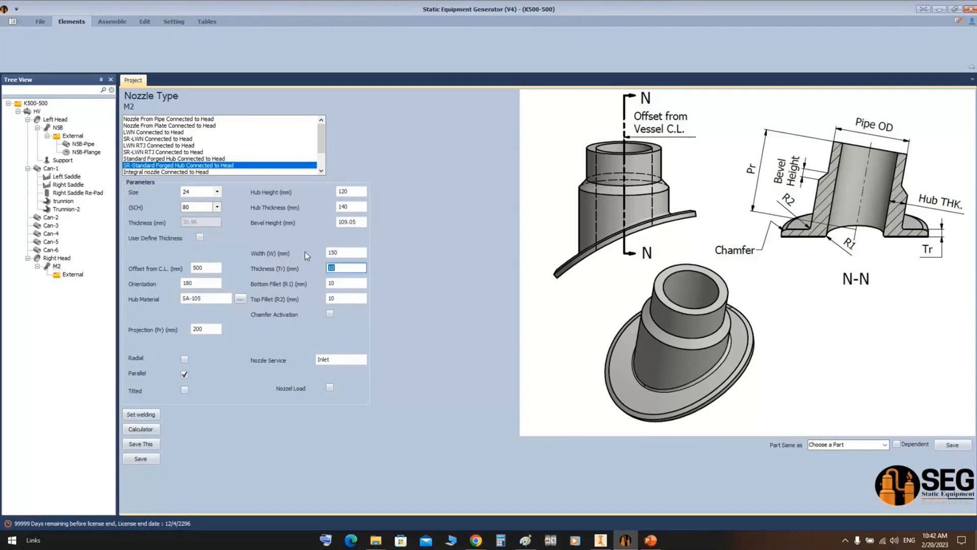
left_click(338, 284)
left_click(332, 301)
Set nozzle M2's service to ManWay and save its parameters.
left_click(332, 361)
double_click(331, 360)
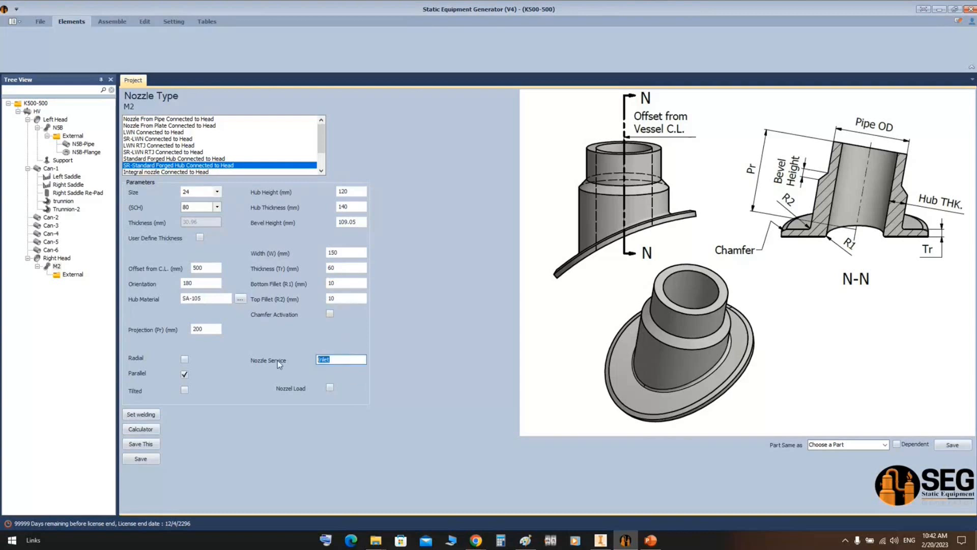
type("ManWay")
left_click(146, 458)
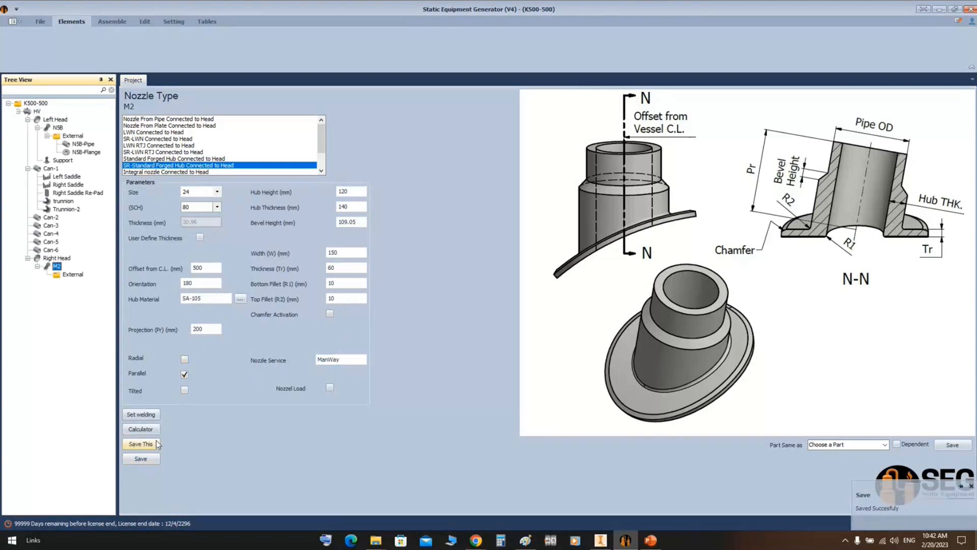
Add a flange named M2-Flange to the external parts of nozzle M2.
left_click(76, 275)
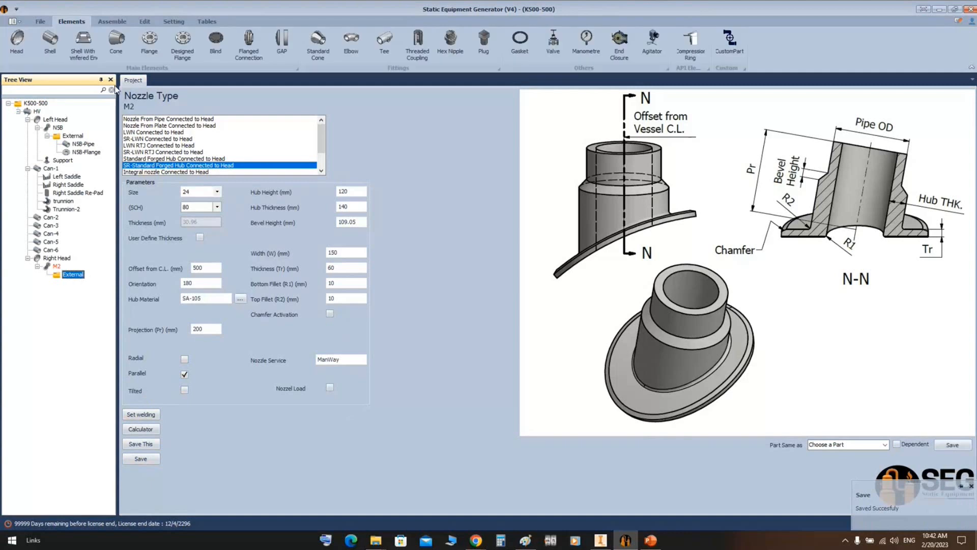
left_click(156, 40)
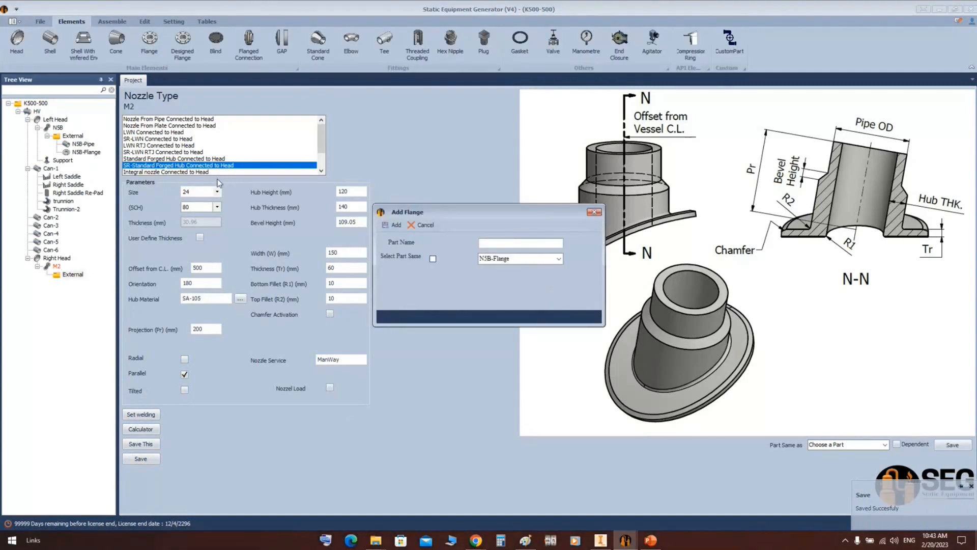
type("M2-Flange")
key("Return")
Define M2-Flange as WN-RTJ ASME B16.5 with rating 900, size 24 and pipe schedule 80, and save it.
left_click(81, 283)
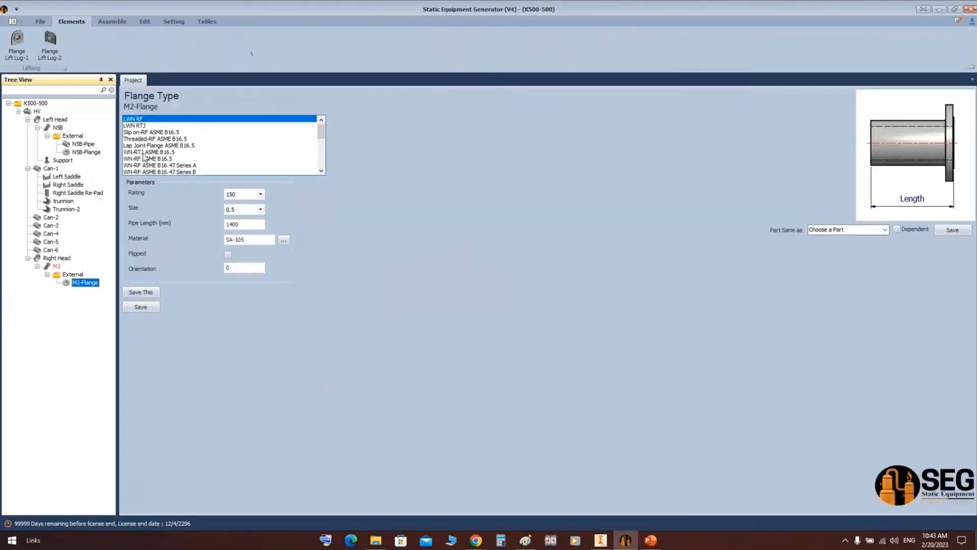
left_click(145, 153)
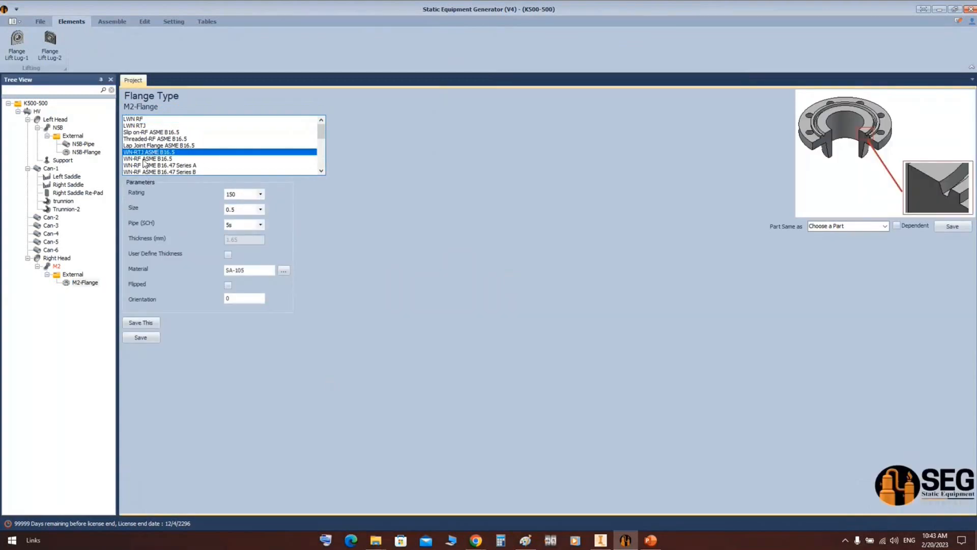
left_click(260, 193)
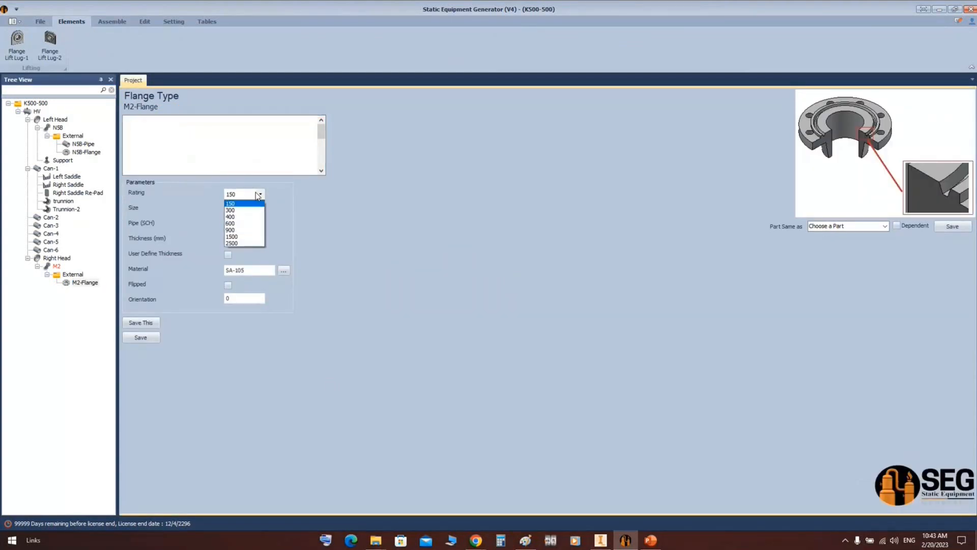
left_click(236, 230)
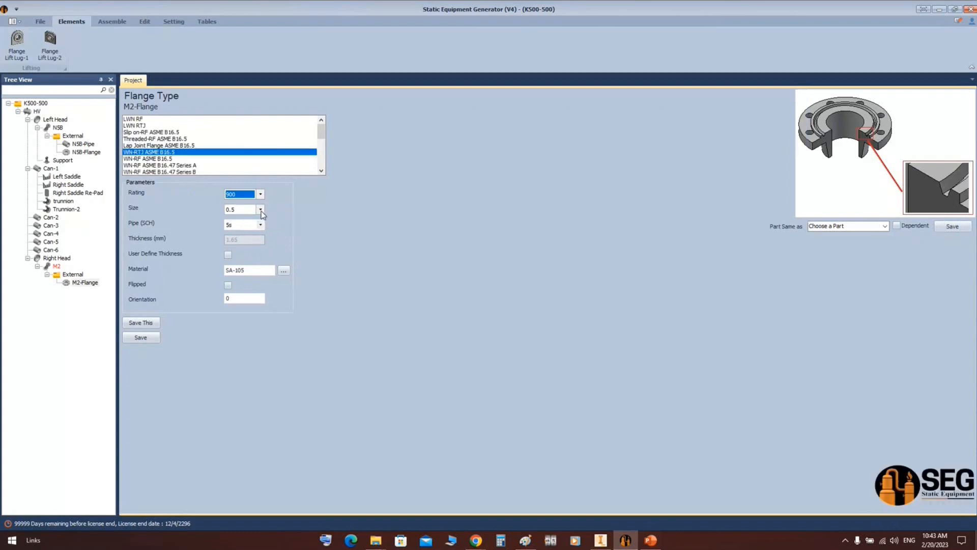
left_click(260, 210)
left_click(237, 338)
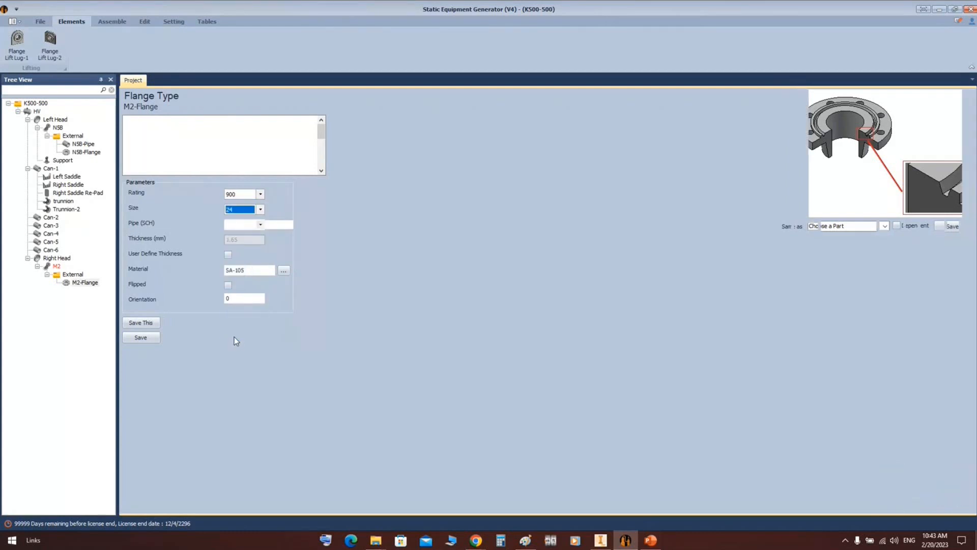
left_click(263, 223)
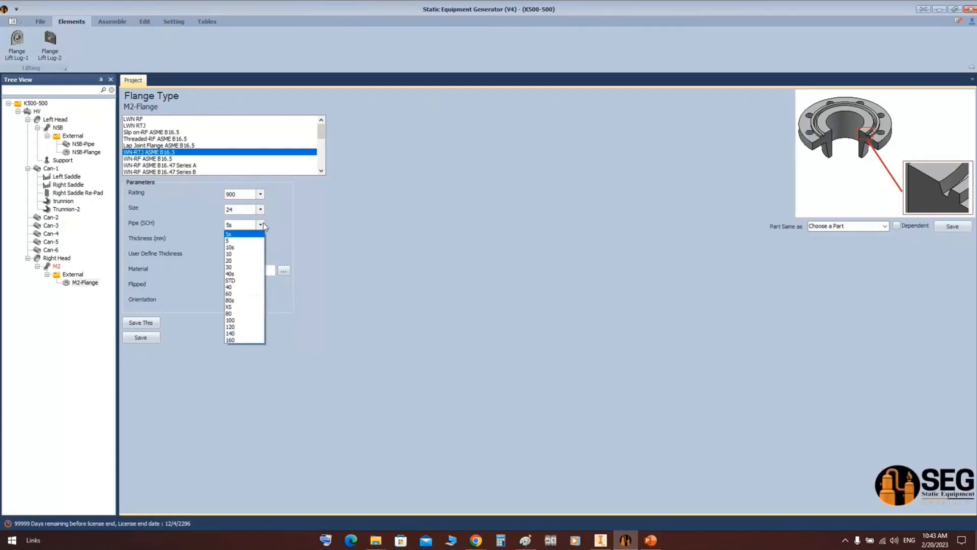
left_click(240, 314)
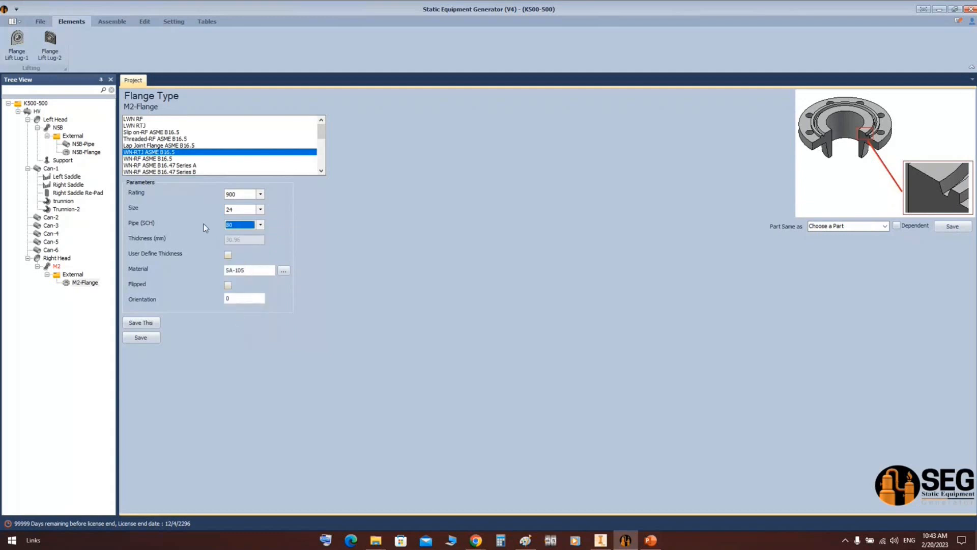
left_click(154, 342)
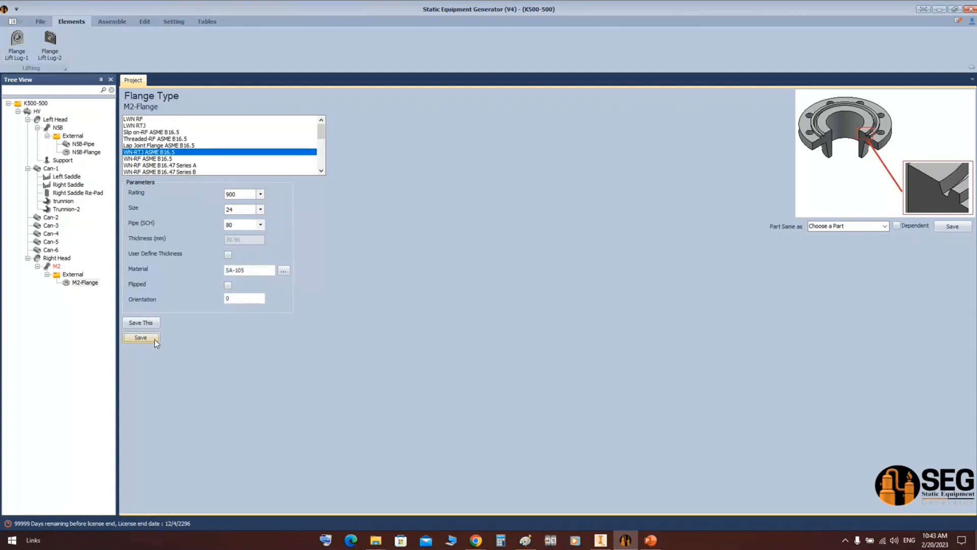
Calculate nozzle M2's projection from a 2508 mm projection value and save the result to the nozzle.
left_click(57, 266)
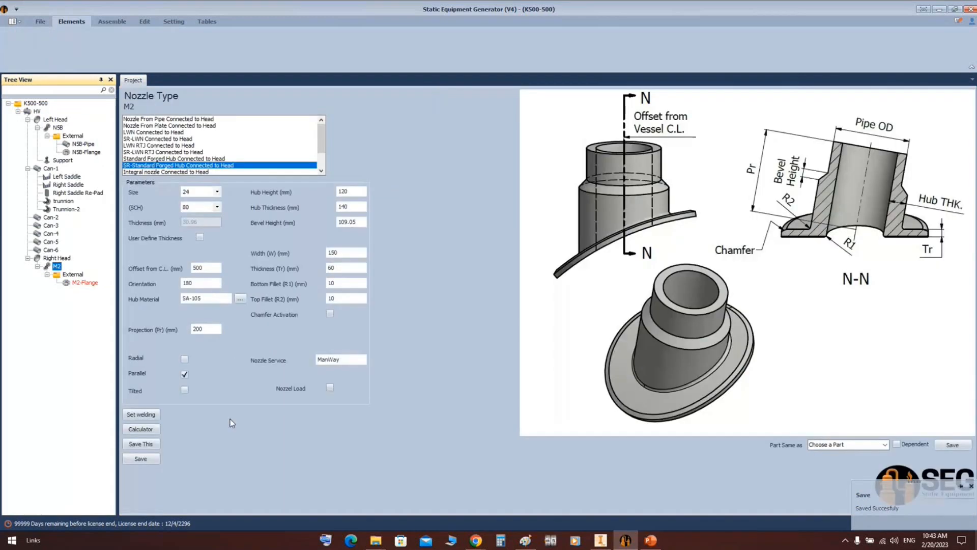
left_click(153, 429)
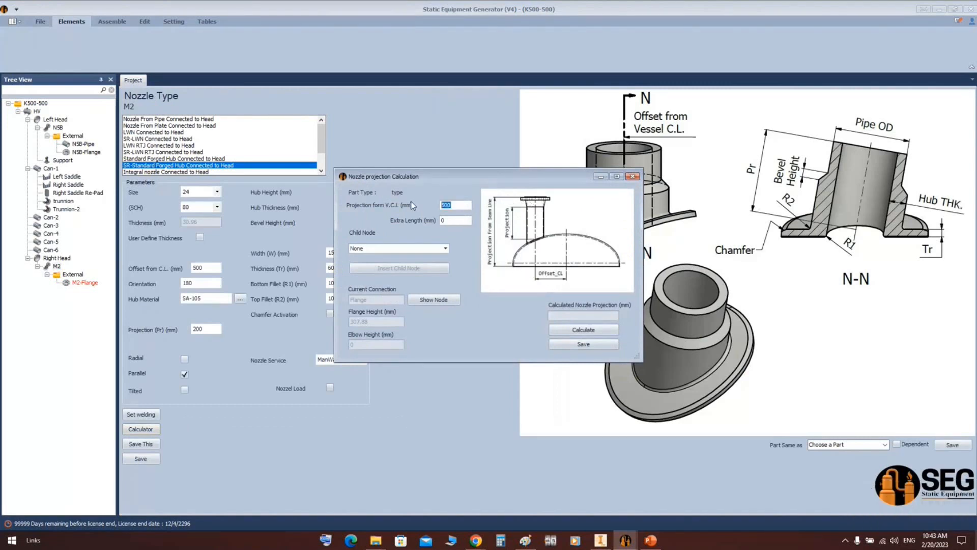
type("2508")
left_click(590, 330)
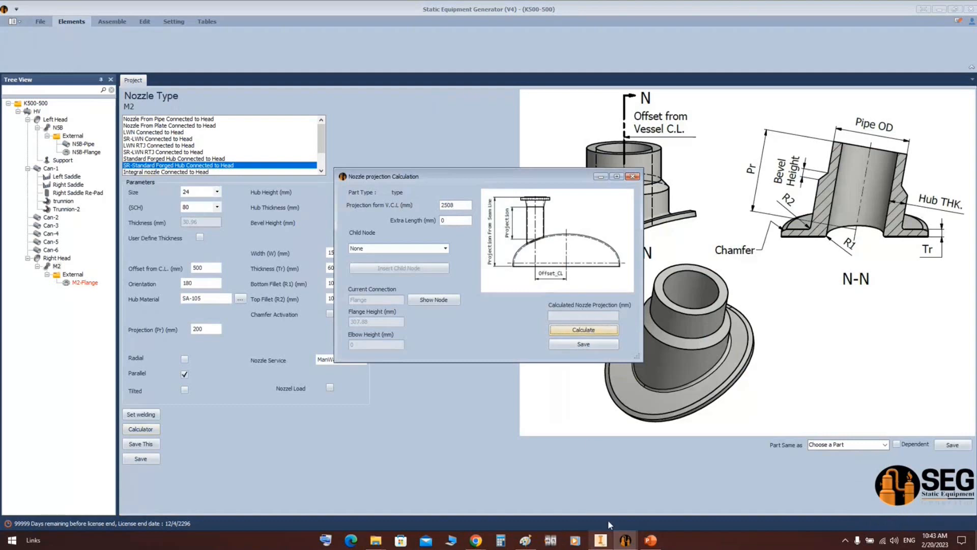
mouse_move(601, 538)
mouse_move(603, 509)
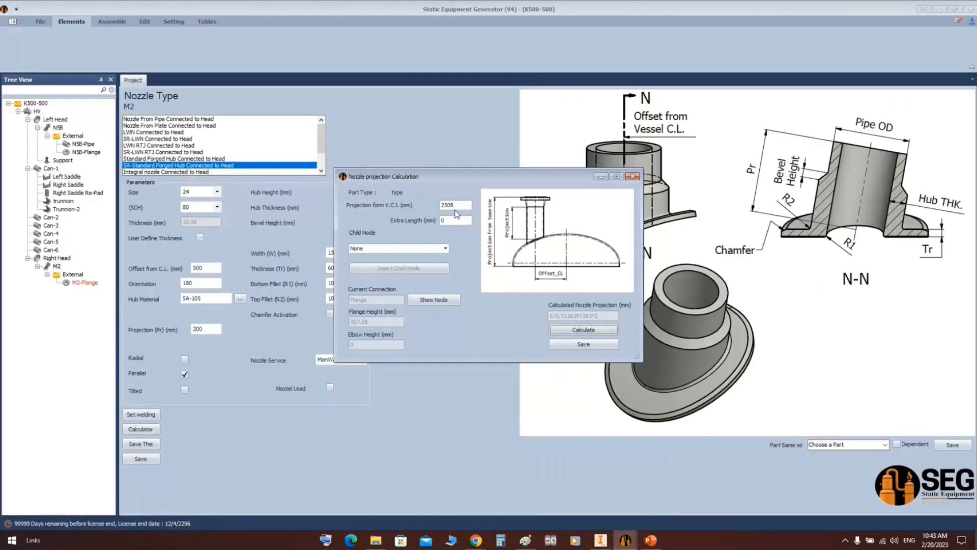
left_click(584, 345)
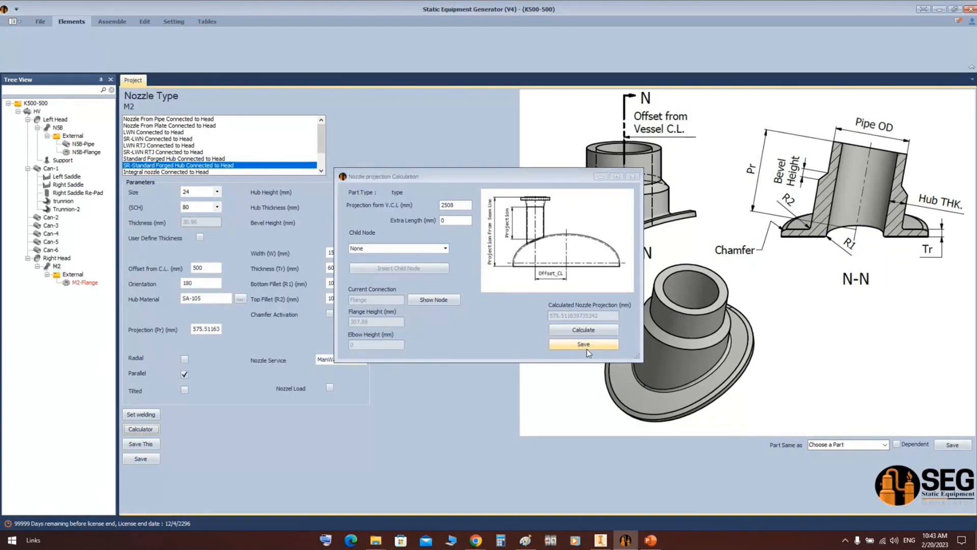
Generate the updated vessel assembly in Autodesk Inventor and return to Static Equipment Generator.
left_click(112, 21)
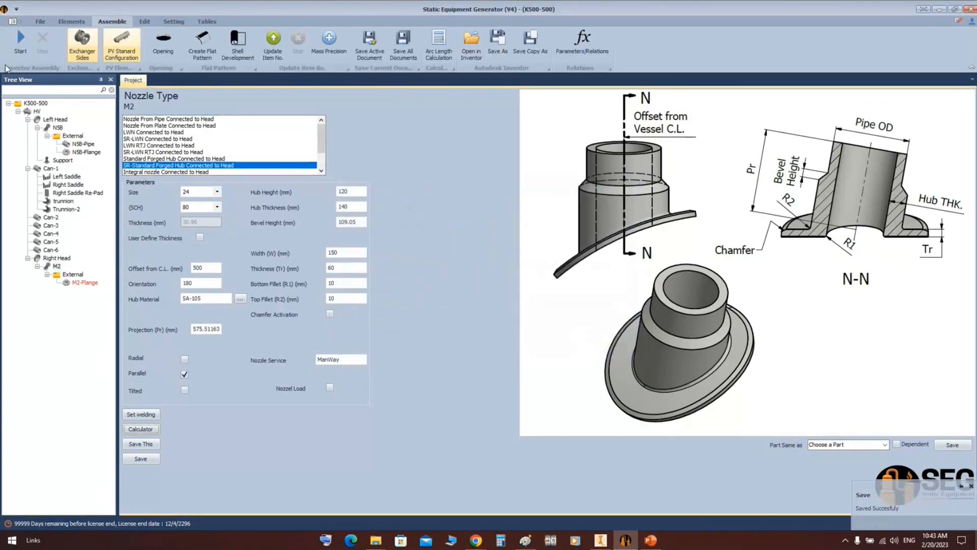
left_click(21, 46)
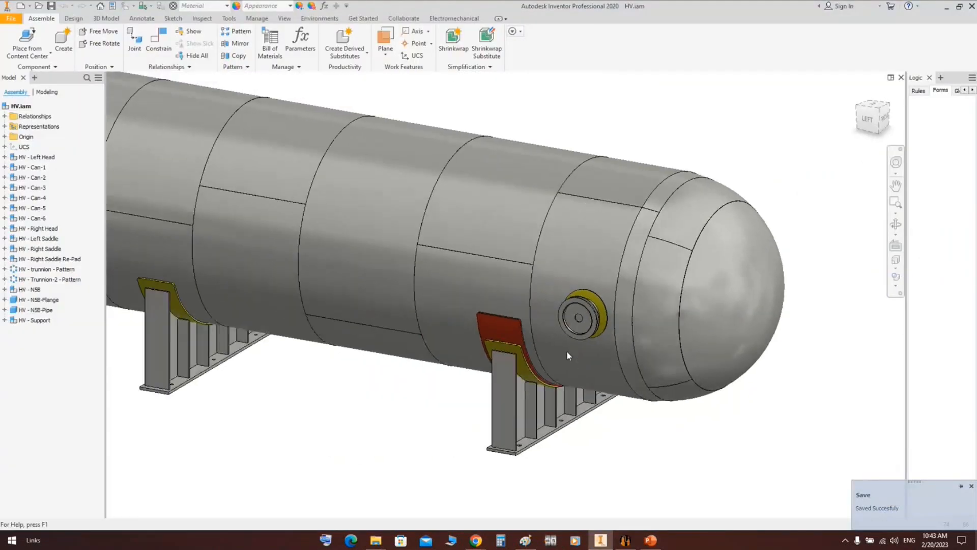
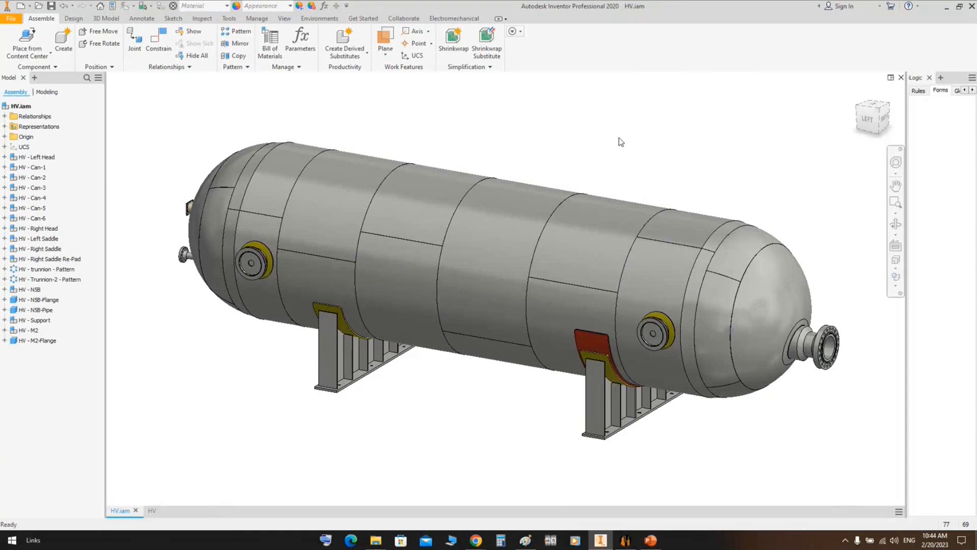
left_click(625, 541)
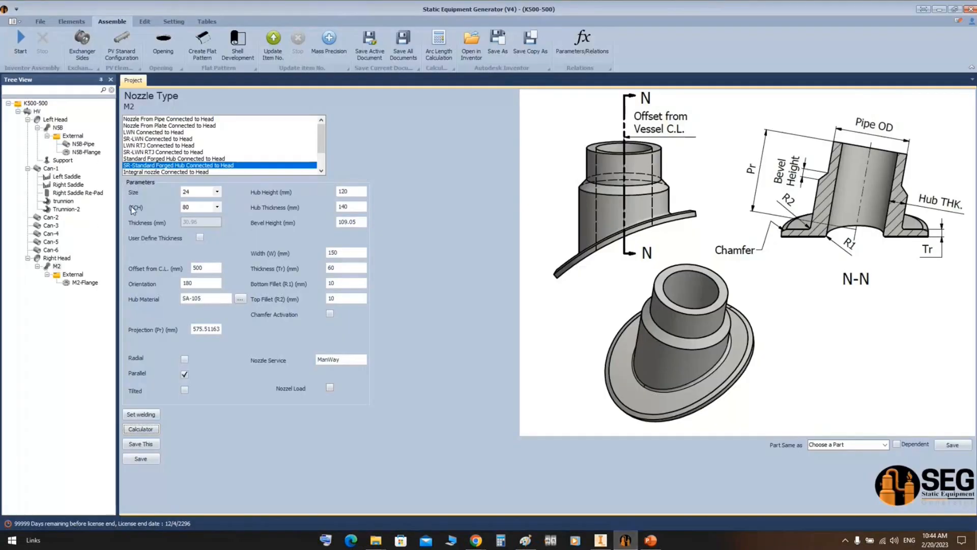
Look at the N5B-Flange definition and the main elements that can be added to the HV vessel.
left_click(90, 154)
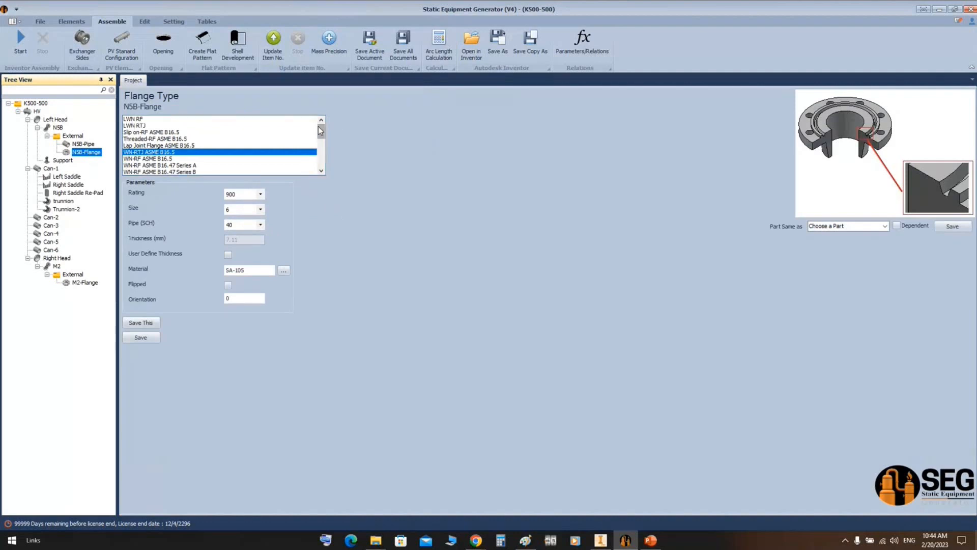
left_click(71, 21)
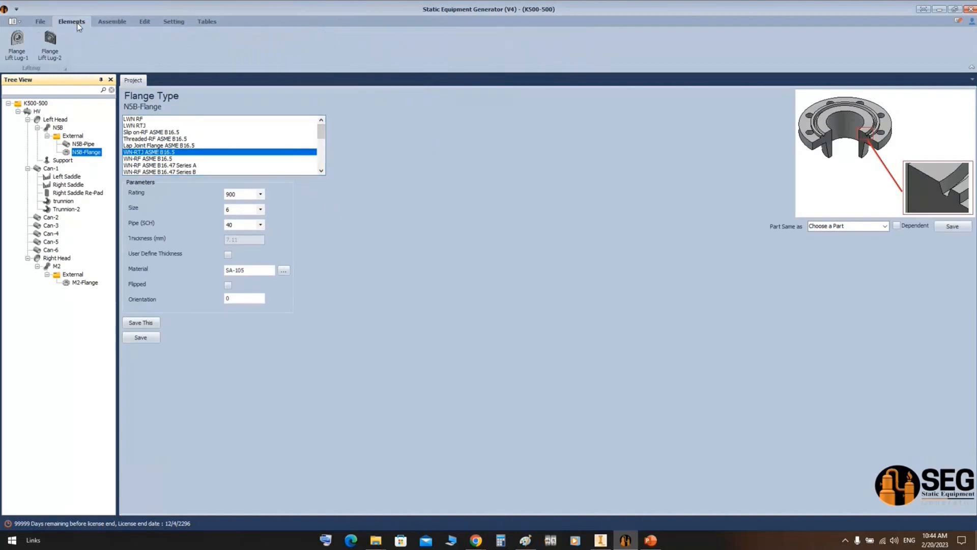
left_click(37, 111)
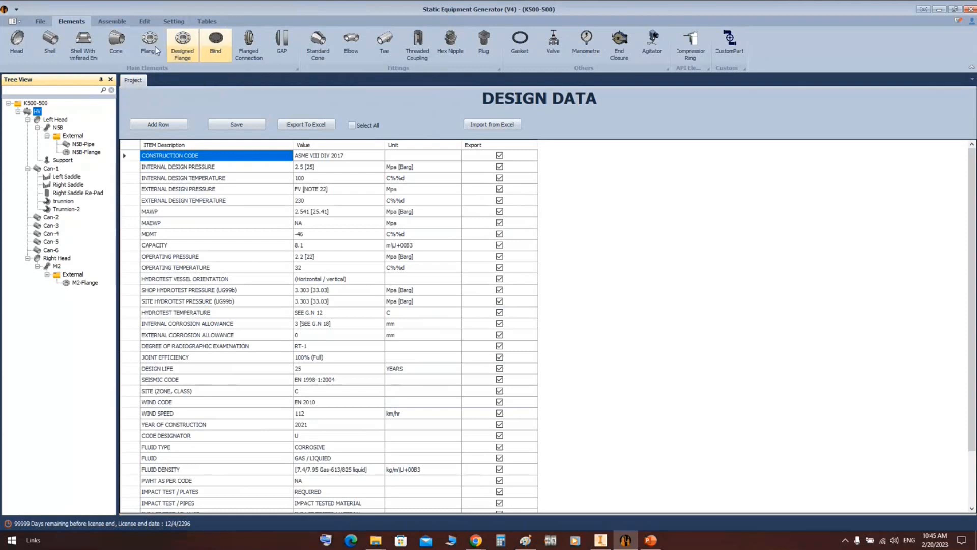
Examine the LWN and ASME flange types for N5B-Flange, including slip-on, threaded, lap joint and WN-RF ASME B16.47 Series A.
left_click(70, 152)
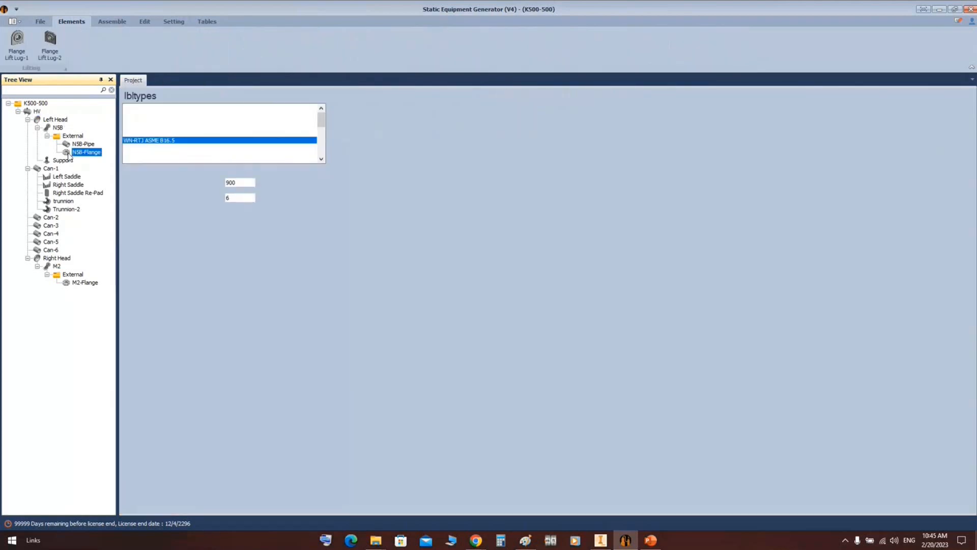
left_click(137, 120)
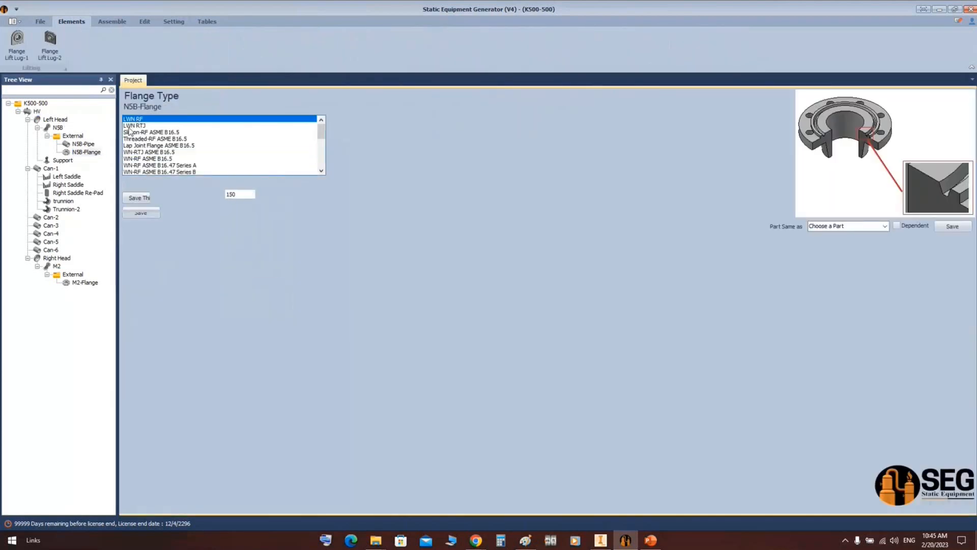
left_click(141, 127)
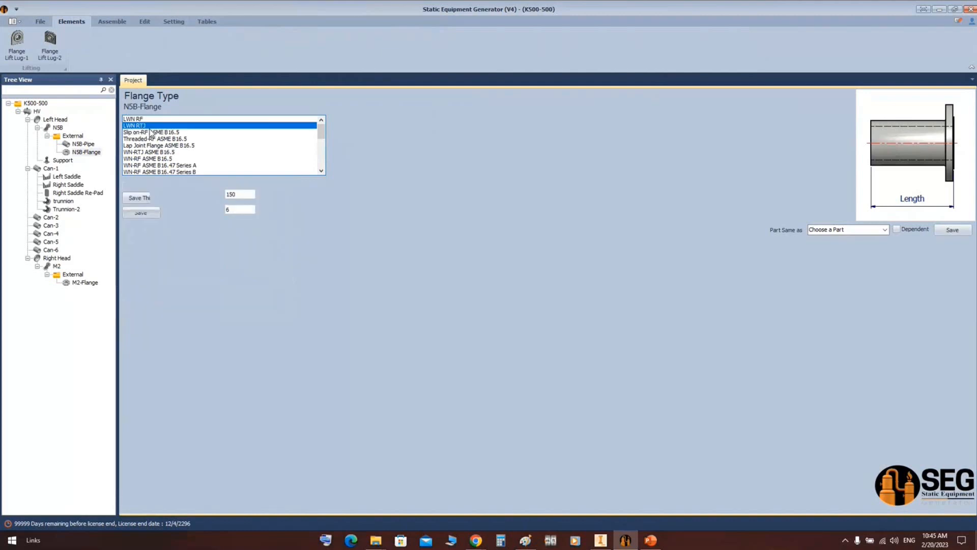
left_click(145, 133)
left_click(153, 139)
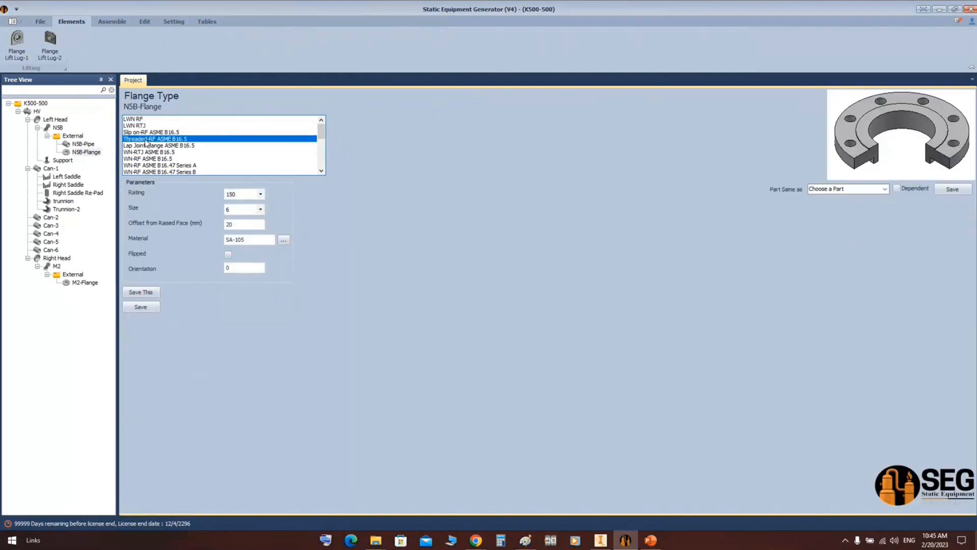
left_click(155, 146)
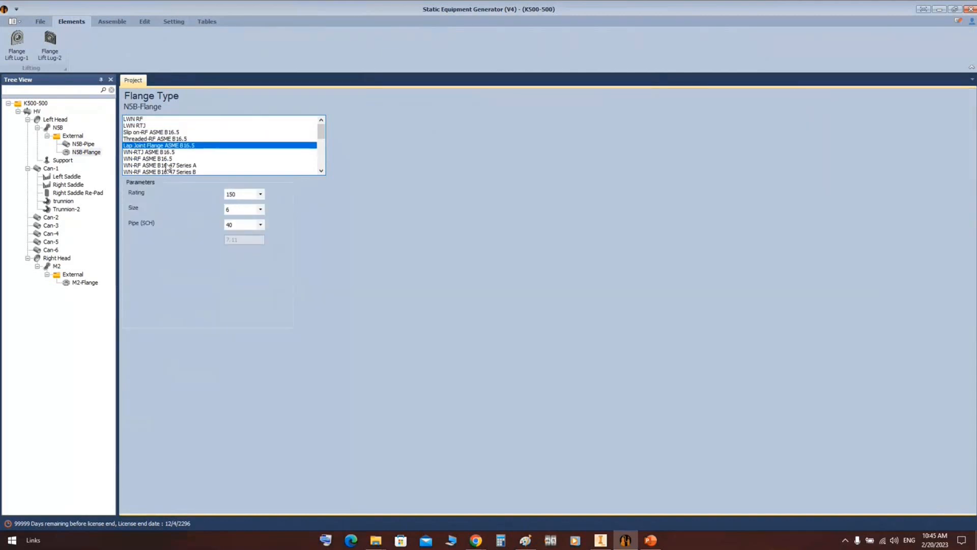
scroll(162, 146, "down", 1)
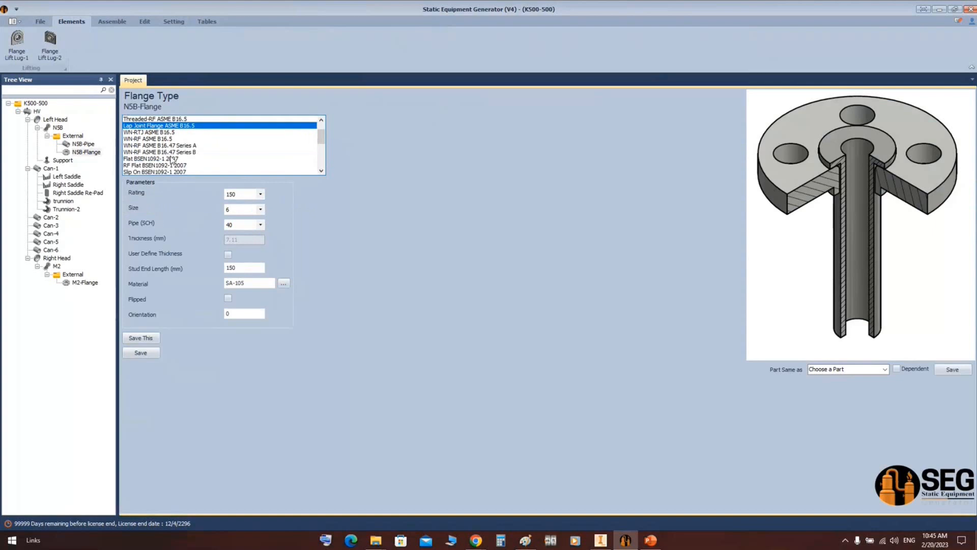
left_click(146, 146)
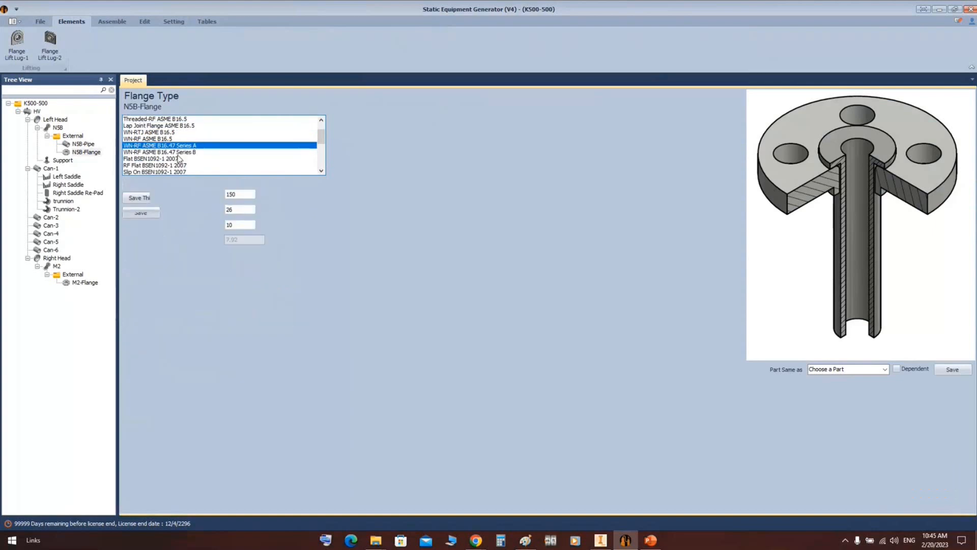
Examine the BSEN1092-1 2007 flange types for N5B-Flange: Flat, RF Flat, Threaded RF and WN RF.
left_click(150, 159)
scroll(157, 163, "down", 1)
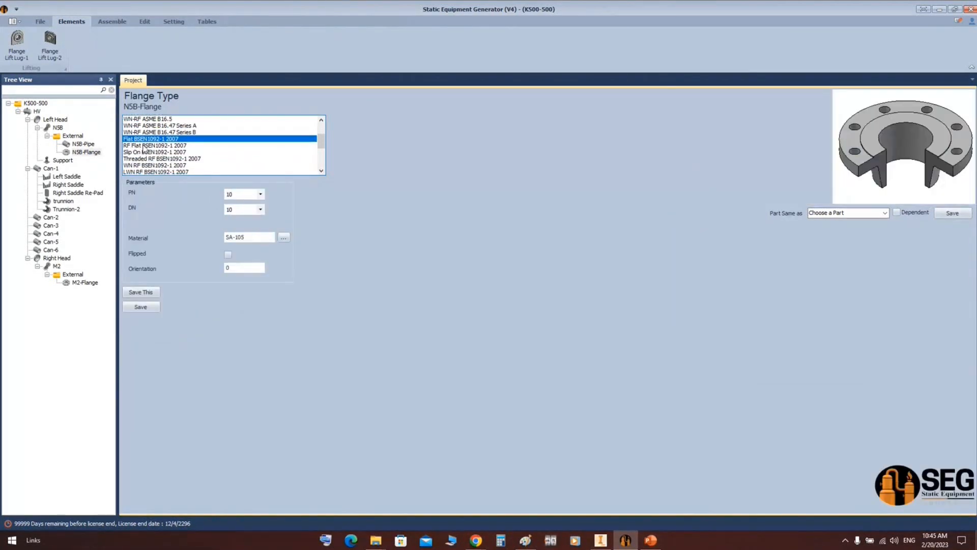
left_click(144, 147)
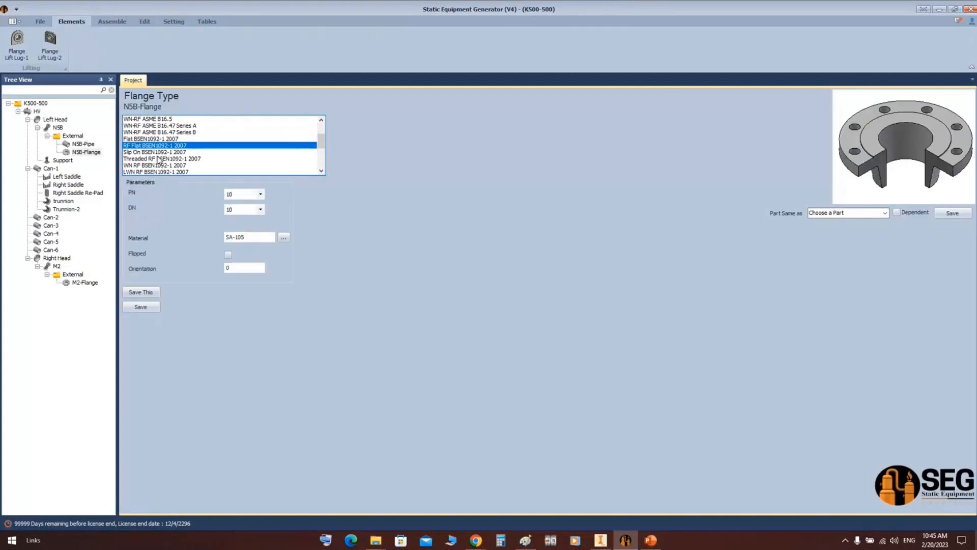
left_click(156, 159)
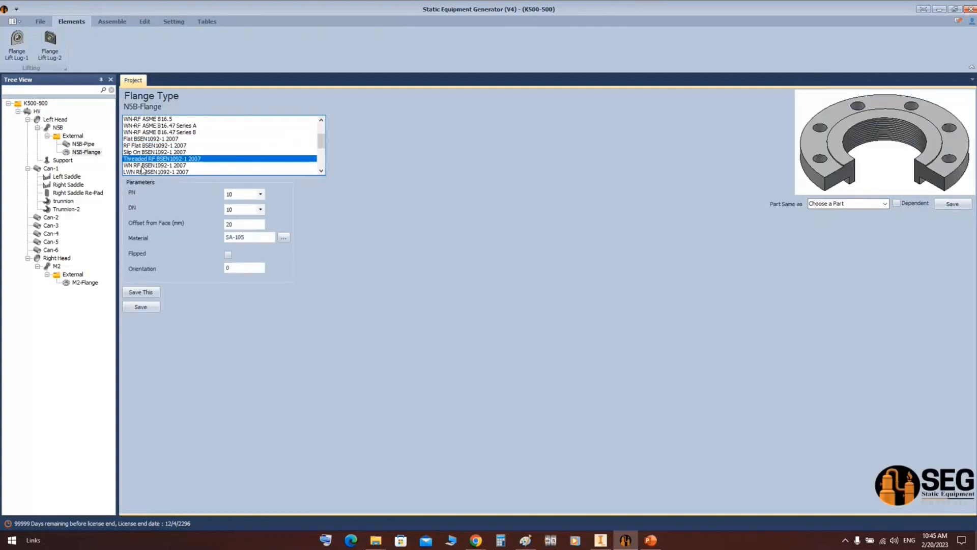
left_click(142, 165)
scroll(168, 167, "down", 1)
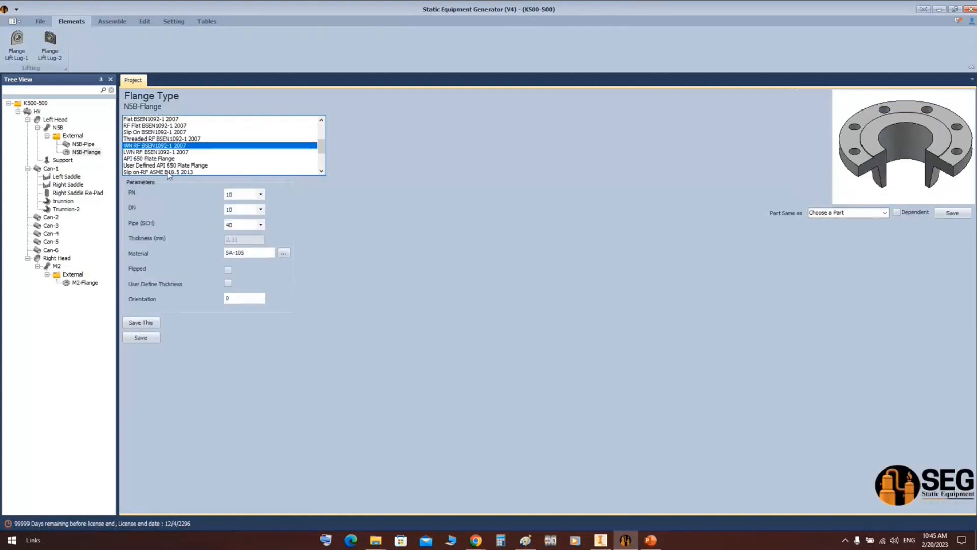
Examine the API 650 Plate Flange and Loose Slip On types for N5B-Flange, and return to LWN RTJ.
scroll(156, 163, "down", 1)
left_click(148, 139)
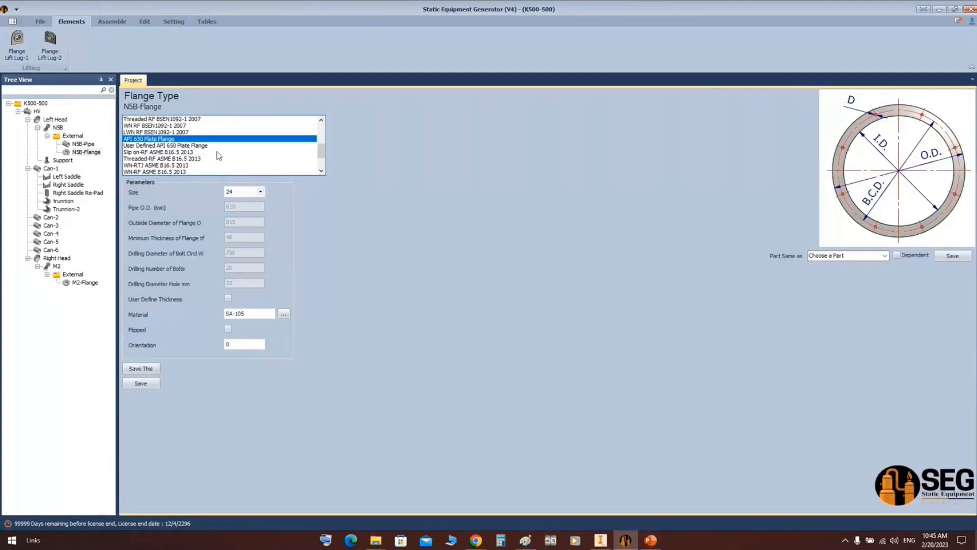
scroll(217, 155, "down", 2)
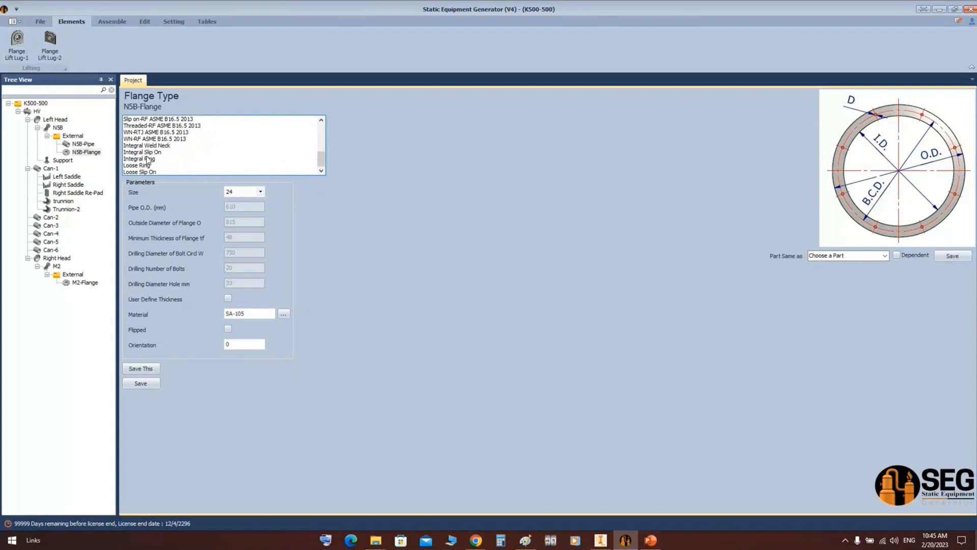
left_click(149, 165)
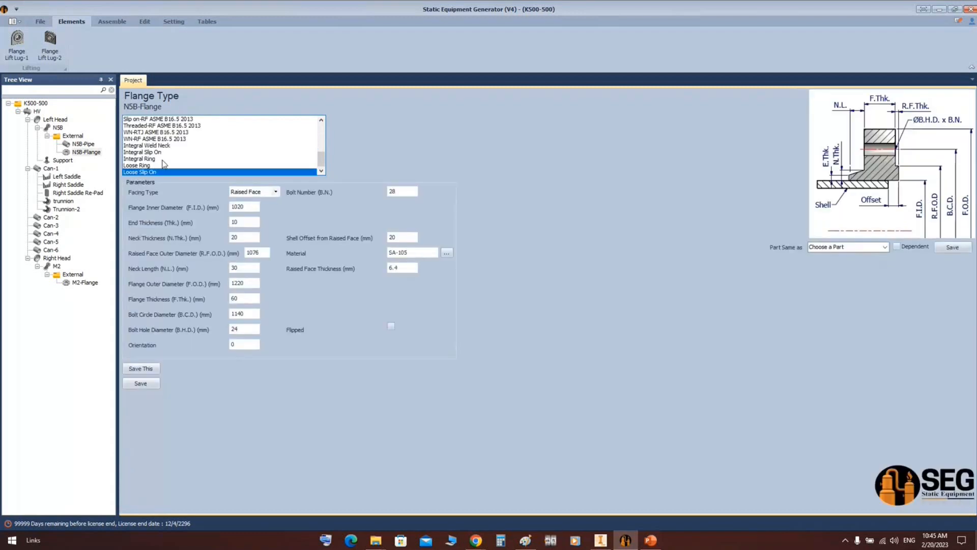
scroll(163, 164, "up", 6)
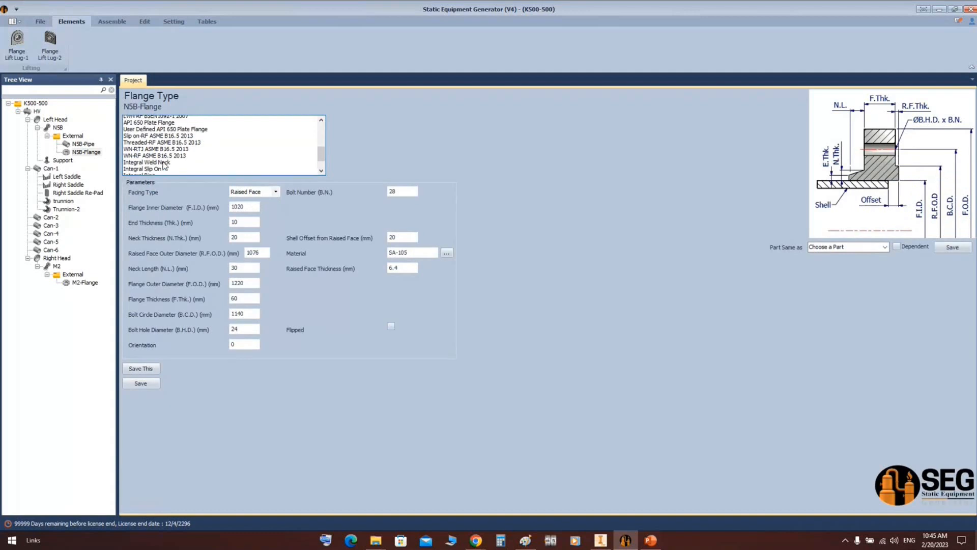
left_click(153, 126)
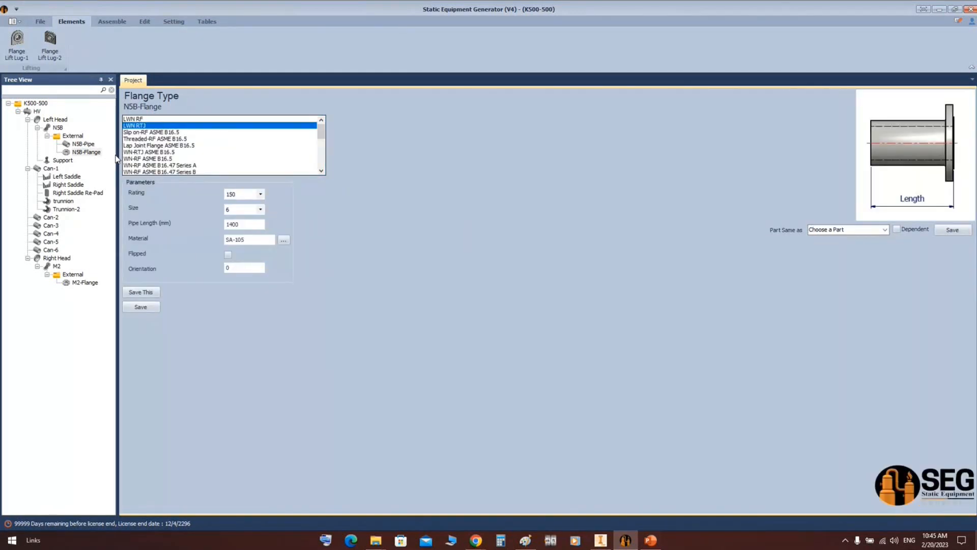
Add a designed flange named fgfgfg to the HV vessel and open its parameters.
left_click(55, 120)
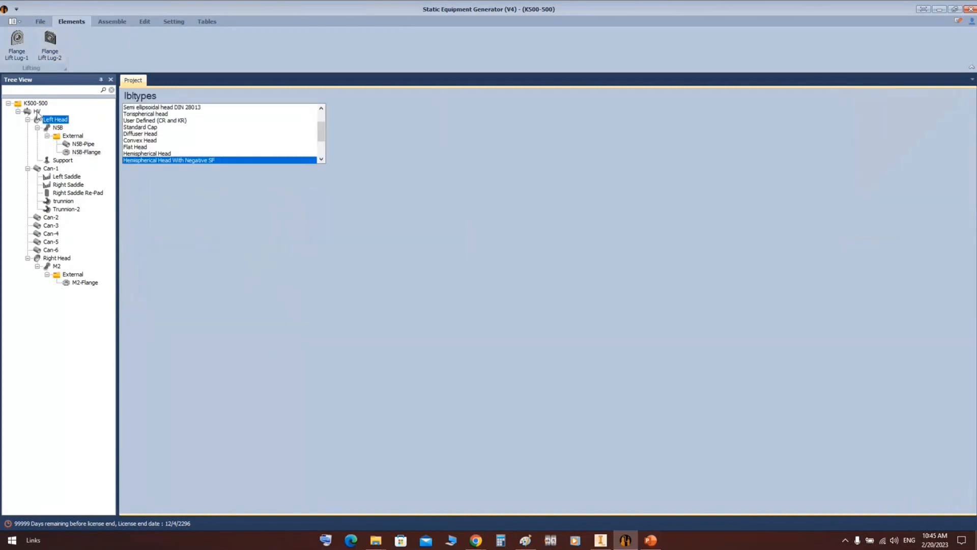
left_click(37, 111)
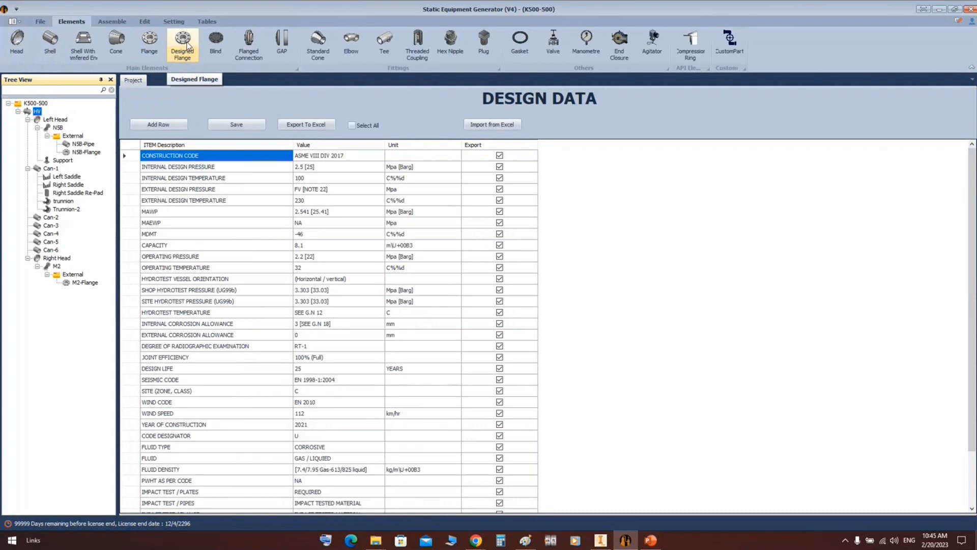
left_click(183, 44)
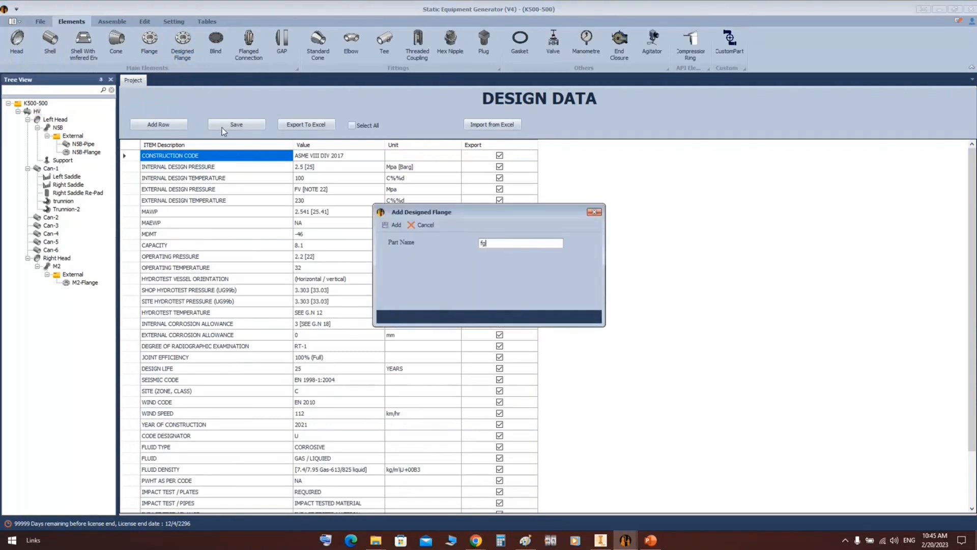
left_click(394, 224)
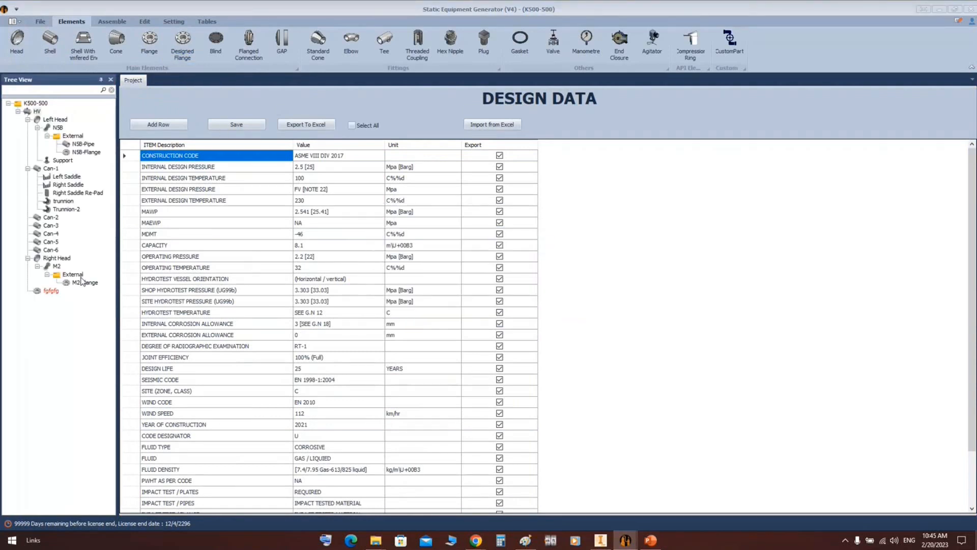
left_click(49, 291)
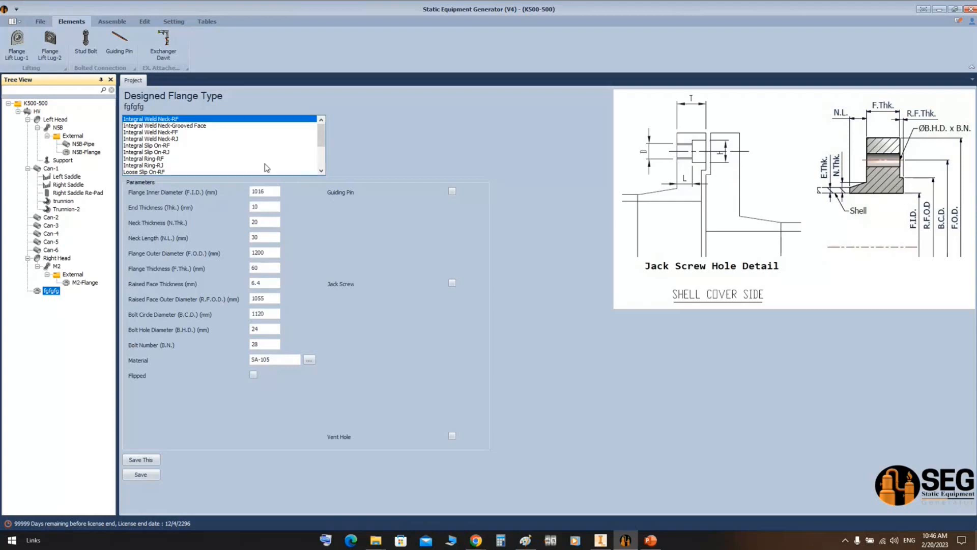
Review the designed flange types, including Integral Weld Neck-Grooved Face, Liner for Body Flange, Loose Ring-FF and Loose Ring-Grooved Face.
left_click(174, 128)
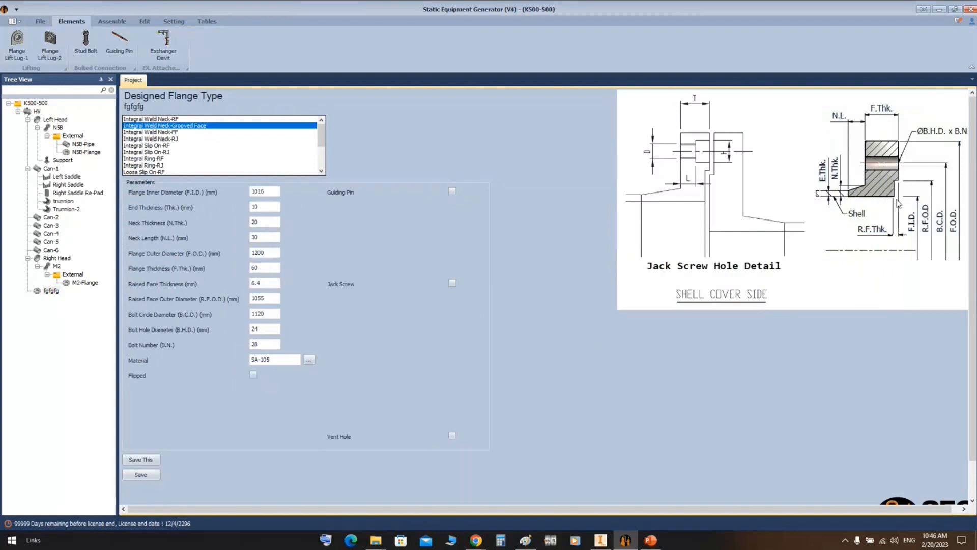
left_click(164, 138)
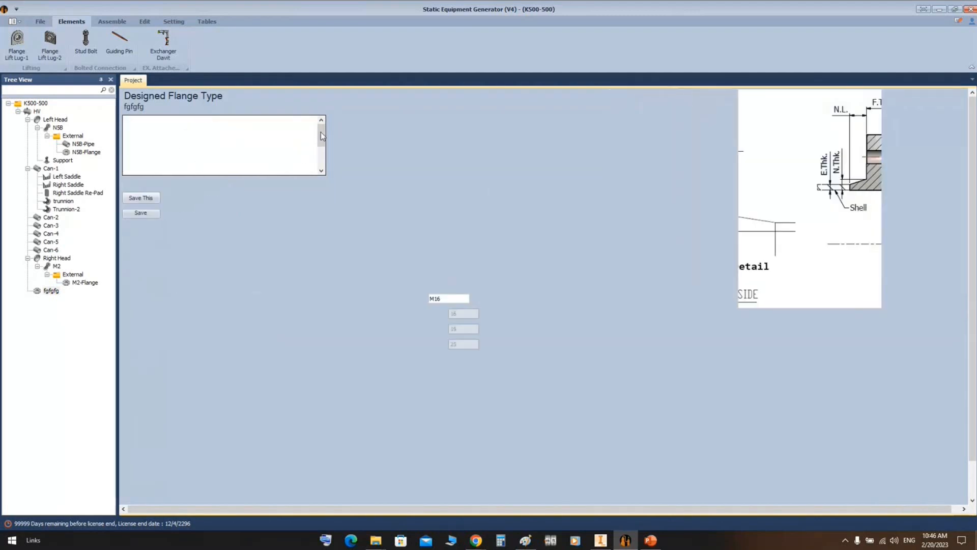
left_click_drag(323, 133, 327, 159)
left_click(159, 172)
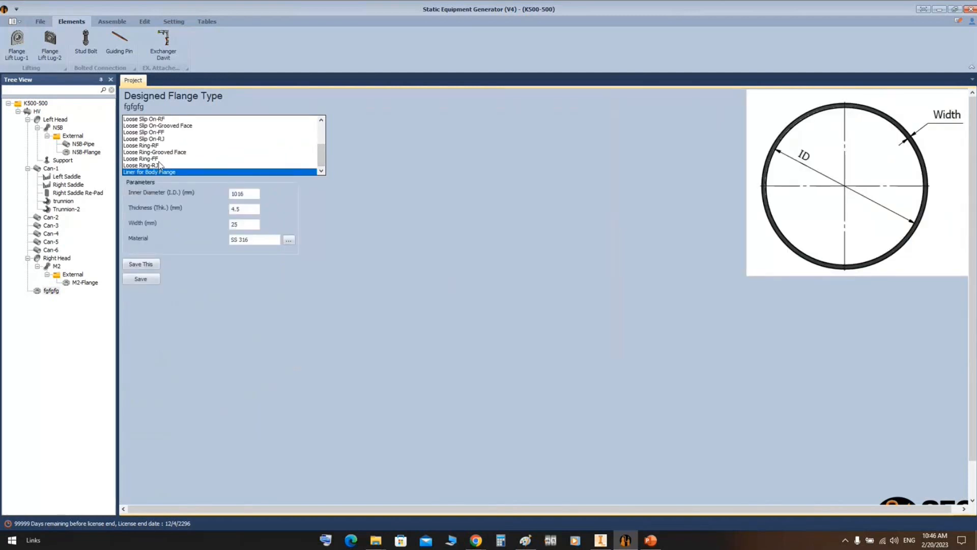
left_click(158, 159)
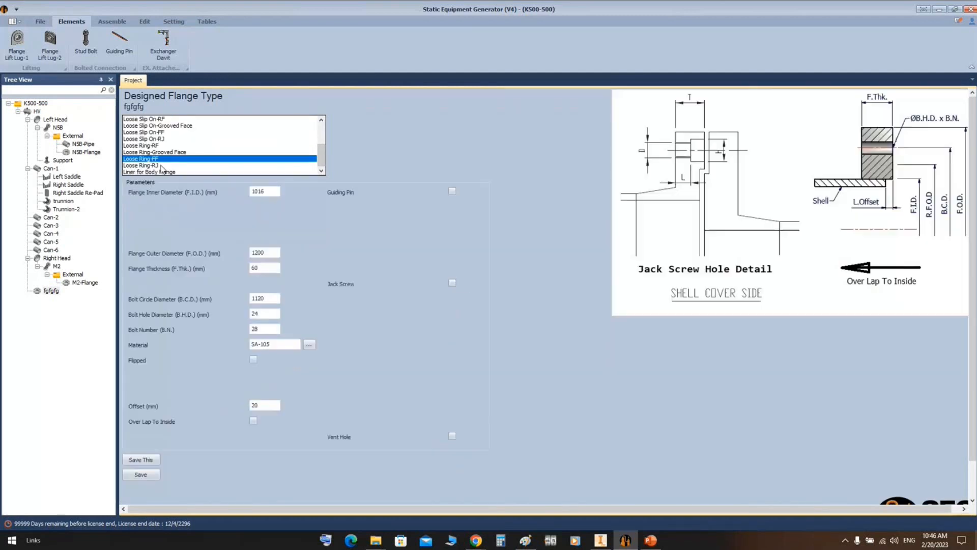
left_click(165, 152)
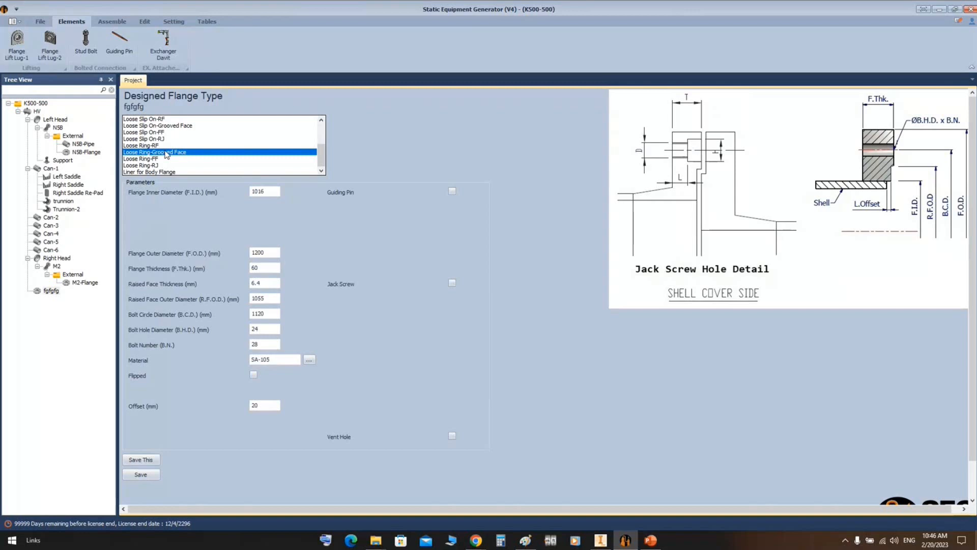
Delete the designed flange fgfgfg from the HV vessel.
left_click(52, 290)
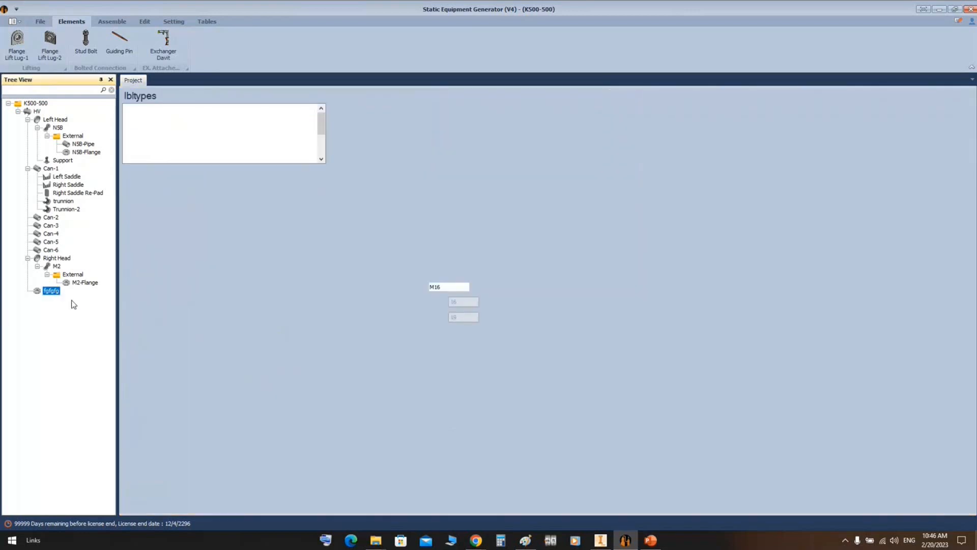
left_click(74, 297)
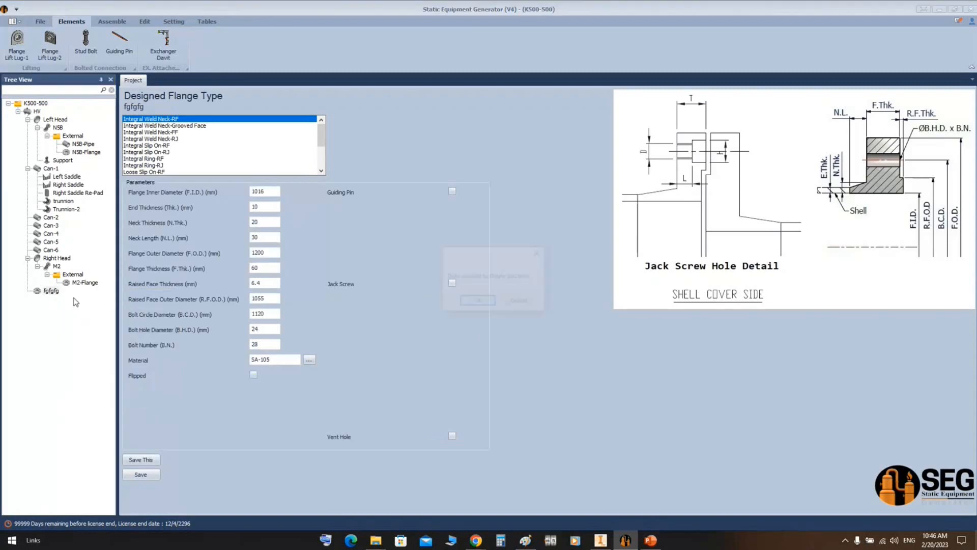
left_click(469, 304)
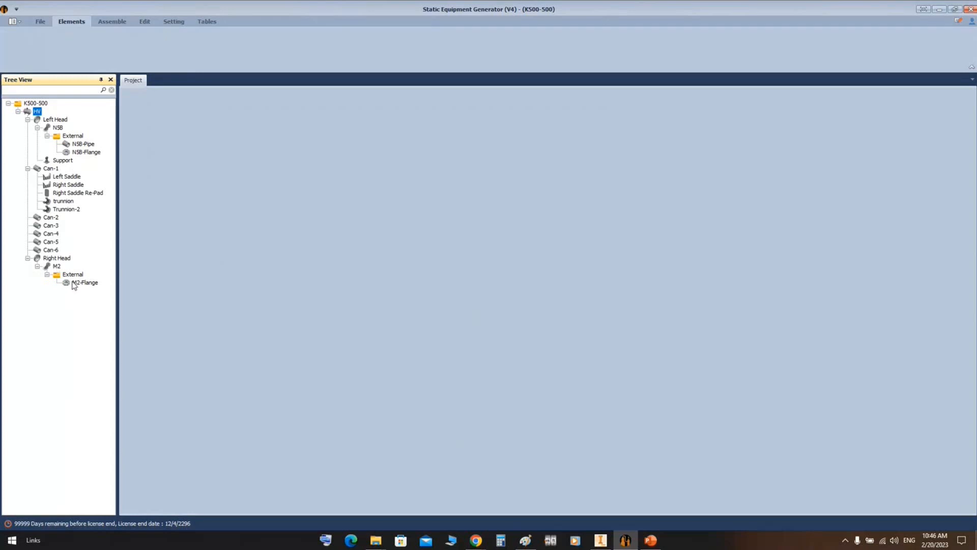
Select nozzle M2, then switch to Inventor and examine its forged hub and flange on the right head from several angles.
left_click(57, 267)
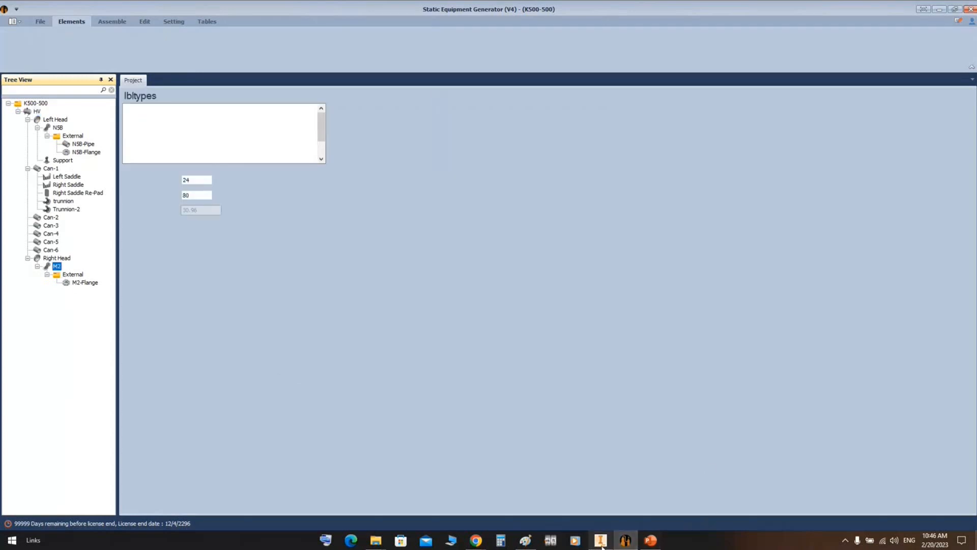
left_click(602, 540)
left_click(896, 224)
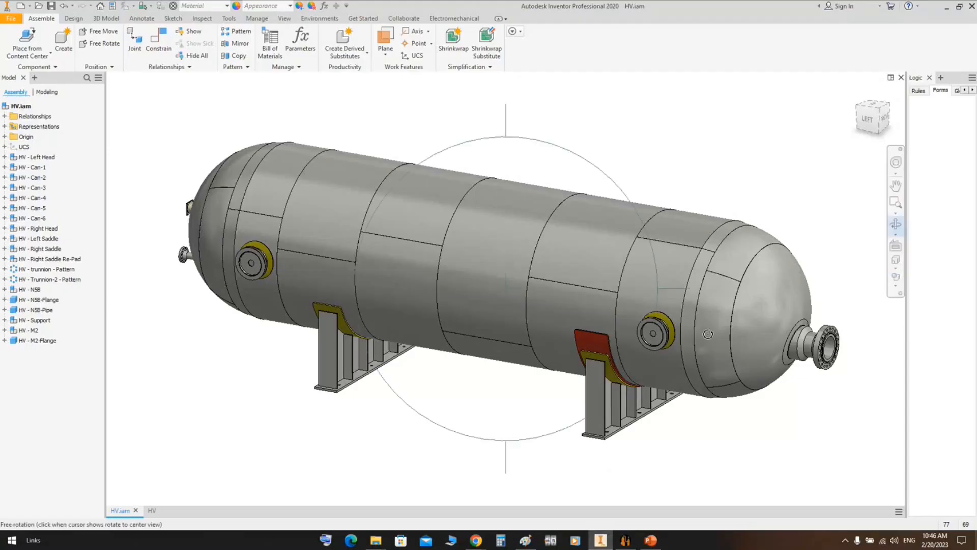
scroll(708, 334, "down", 8)
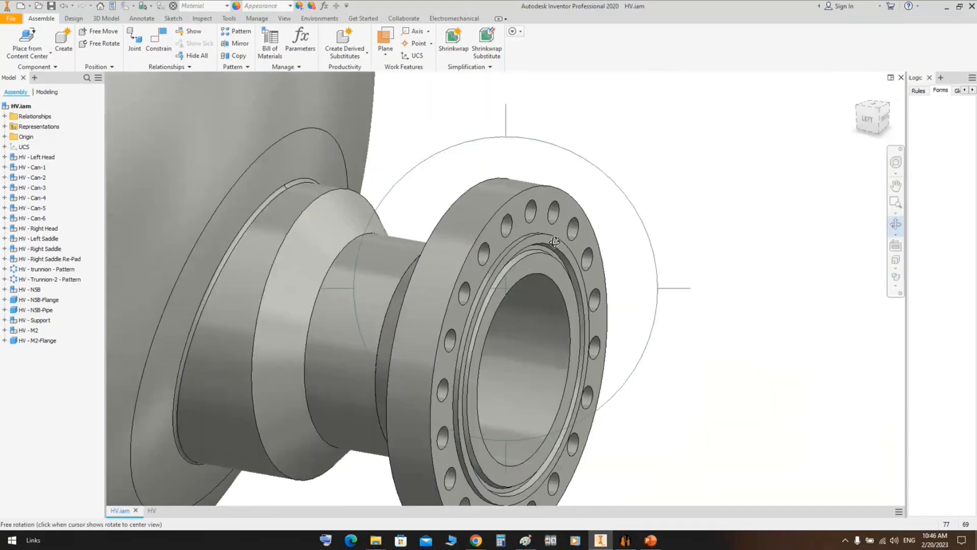
left_click_drag(564, 319, 584, 215)
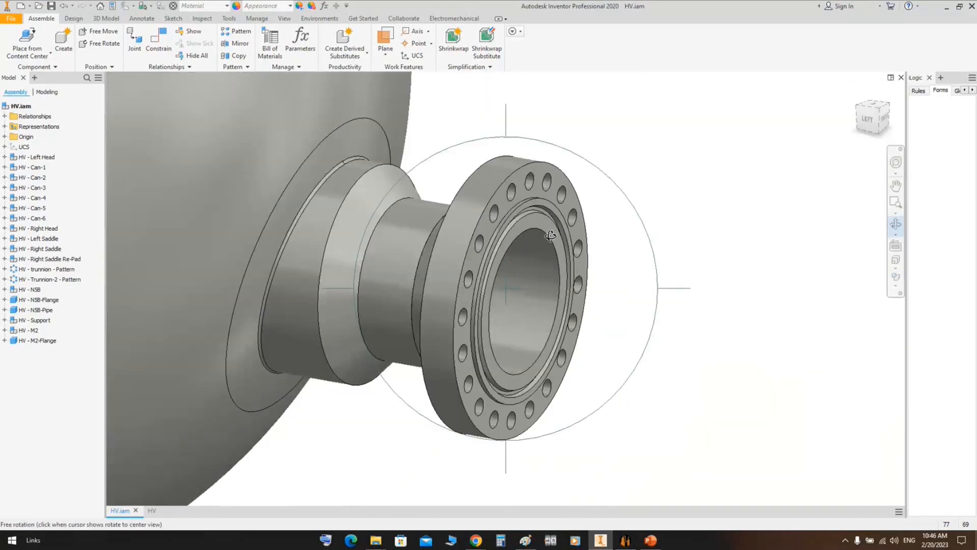
scroll(551, 236, "up", 4)
middle_click_drag(509, 244, 566, 275, "shift")
middle_click_drag(662, 161, 538, 196)
scroll(555, 160, "down", 5)
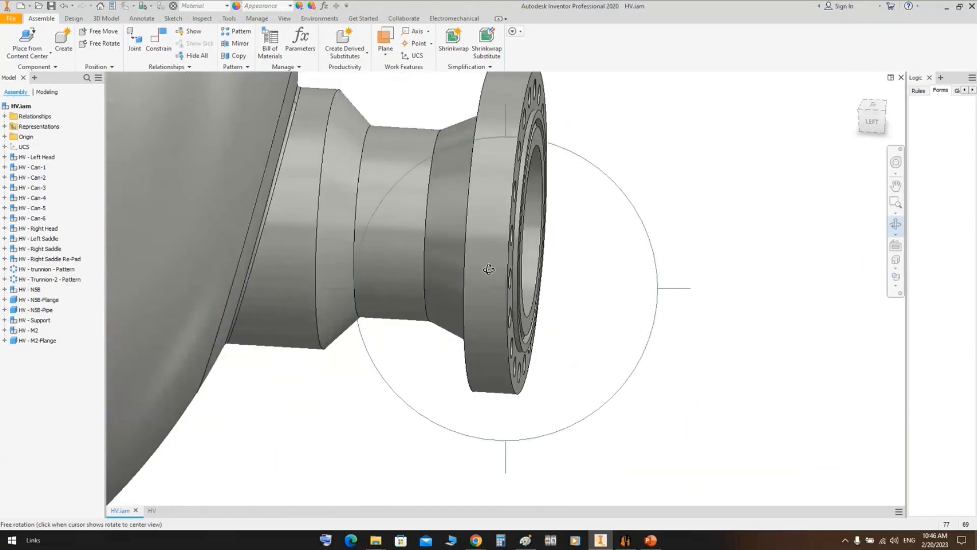
scroll(489, 269, "up", 4)
middle_click_drag(499, 289, 448, 118, "shift")
right_click(456, 120)
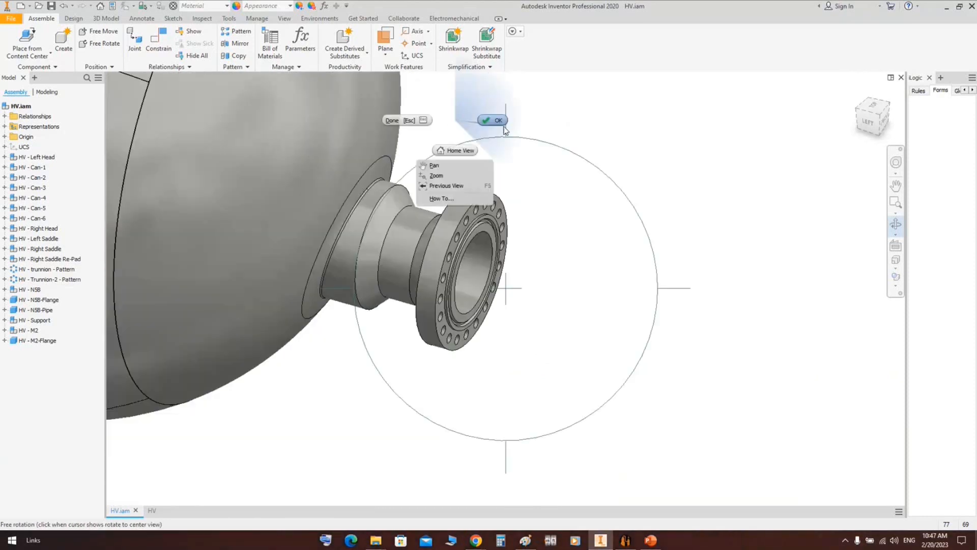
left_click(503, 126)
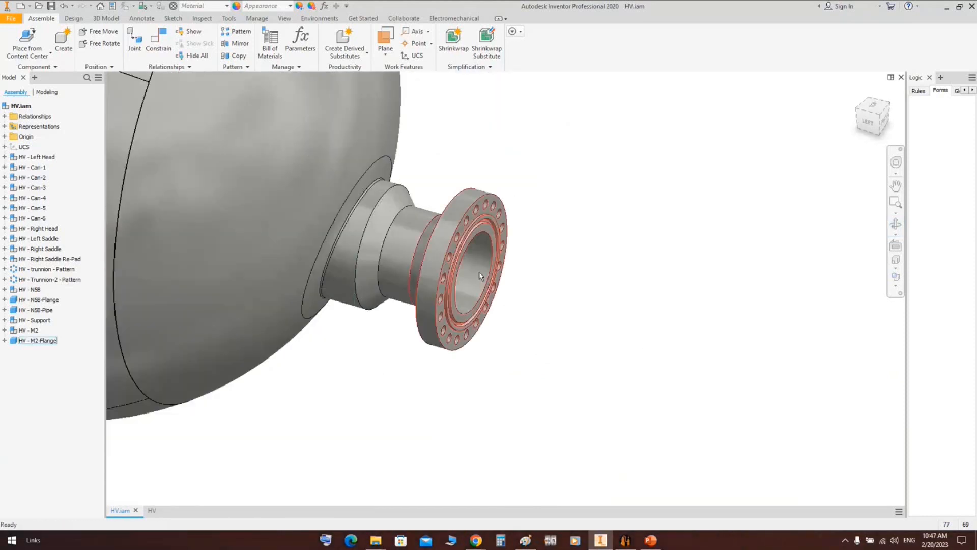
Return to Static Equipment Generator, select M2's External folder, and paste a screenshot of the window into Paint.
left_click(625, 540)
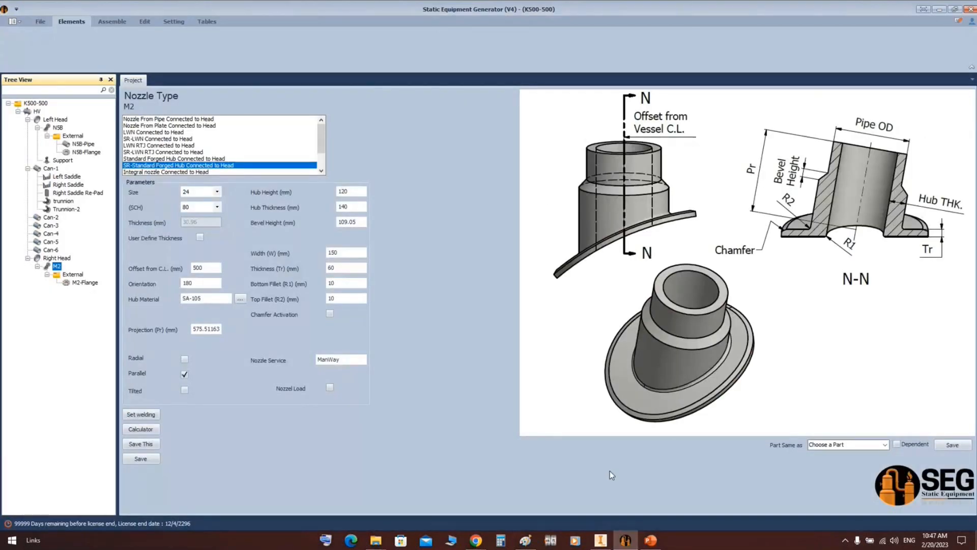
left_click(65, 275)
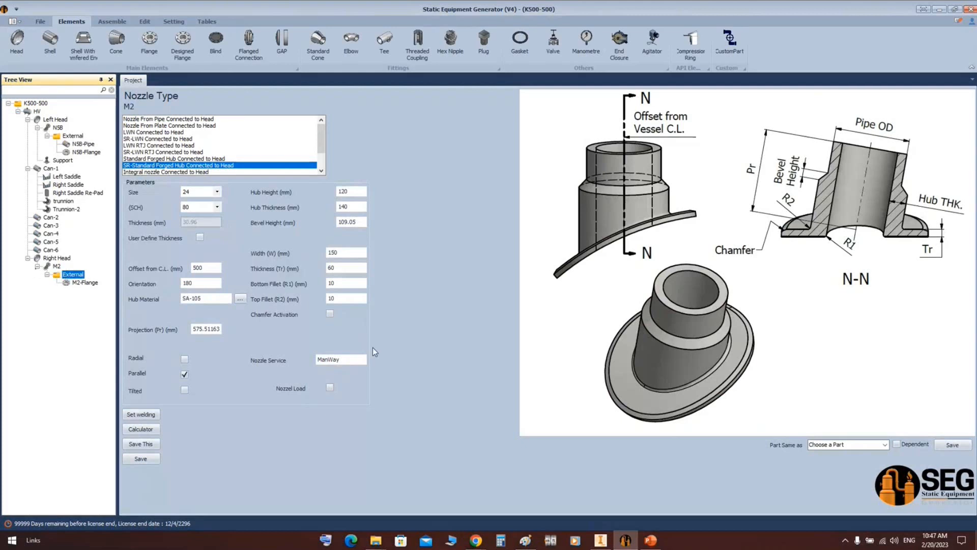
left_click(527, 538)
key("ctrl+v")
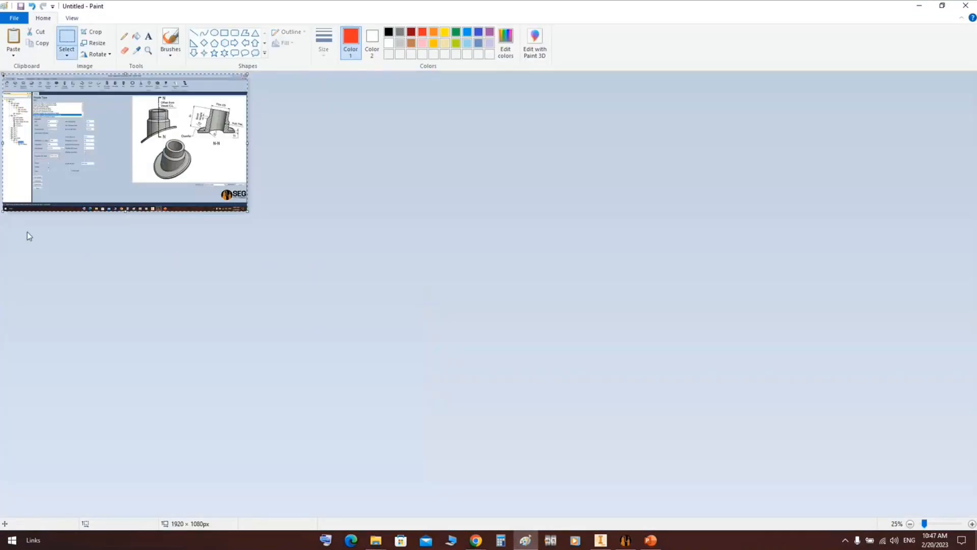
Outline the M2 and External entries with red rectangles in the pasted screenshot and underline M2-Flange with a flat rectangle.
scroll(28, 234, "up", 3, "ctrl")
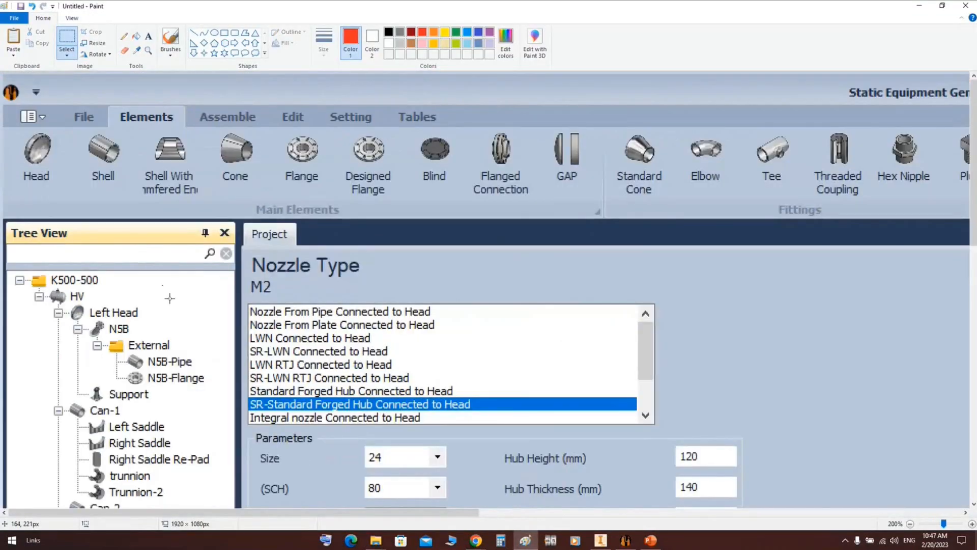
scroll(169, 299, "down", 3)
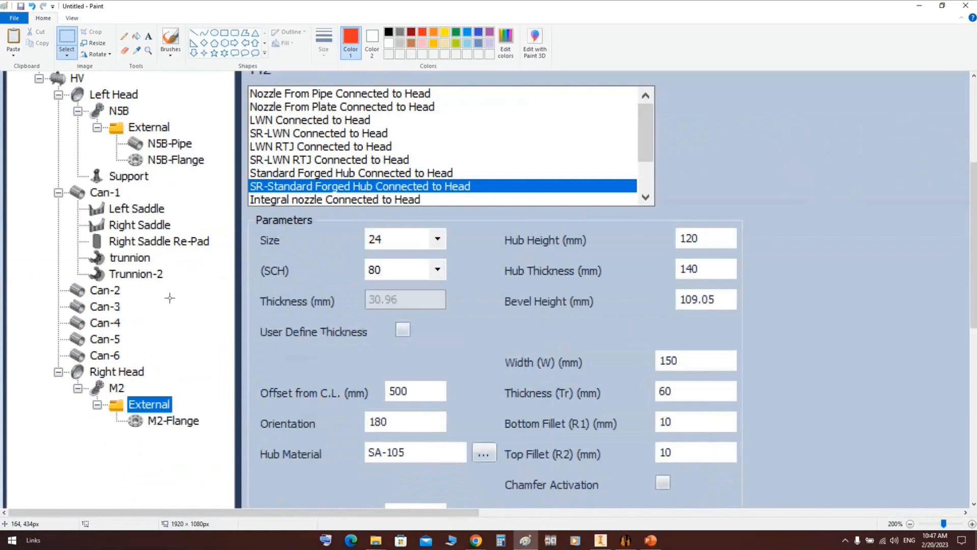
scroll(170, 298, "down", 3)
scroll(162, 286, "up", 1, "ctrl")
left_click(224, 32)
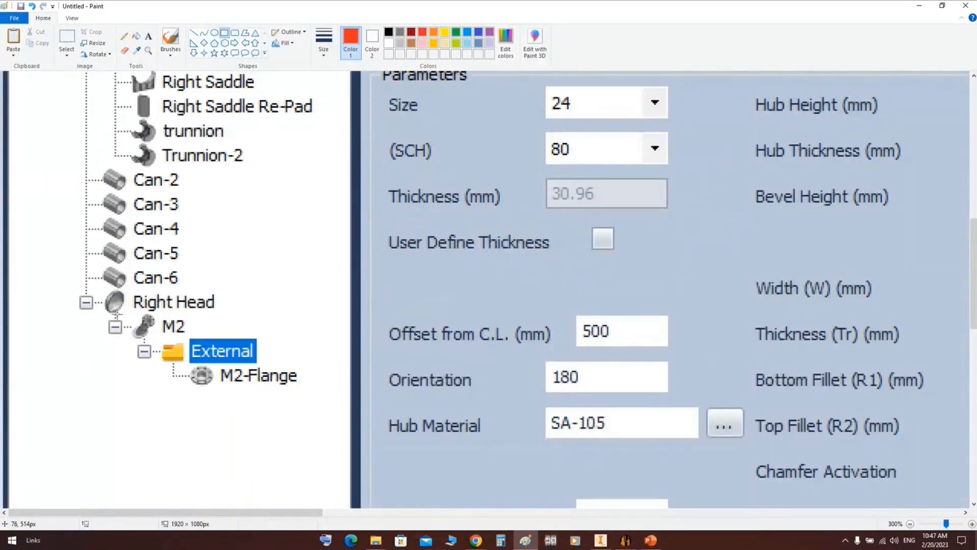
left_click_drag(96, 315, 192, 338)
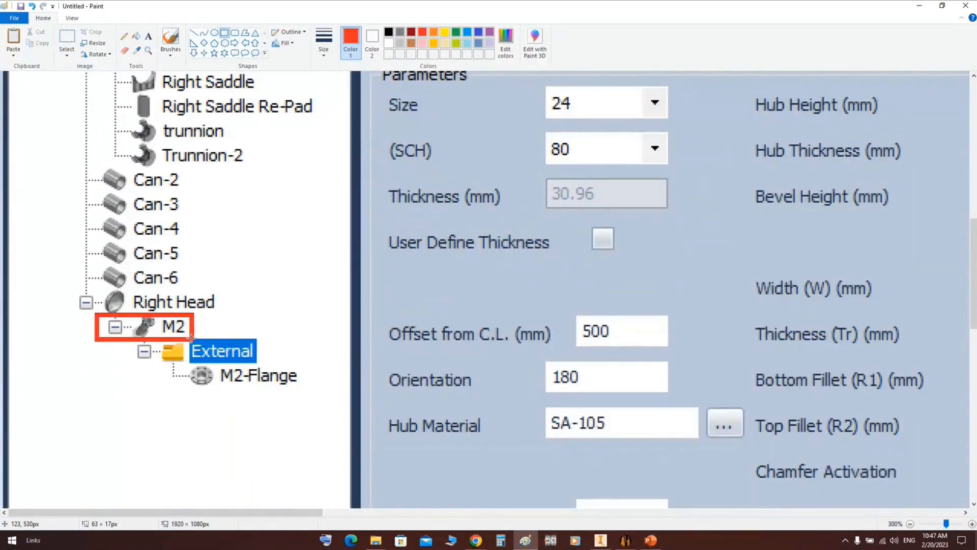
left_click_drag(131, 371, 260, 335)
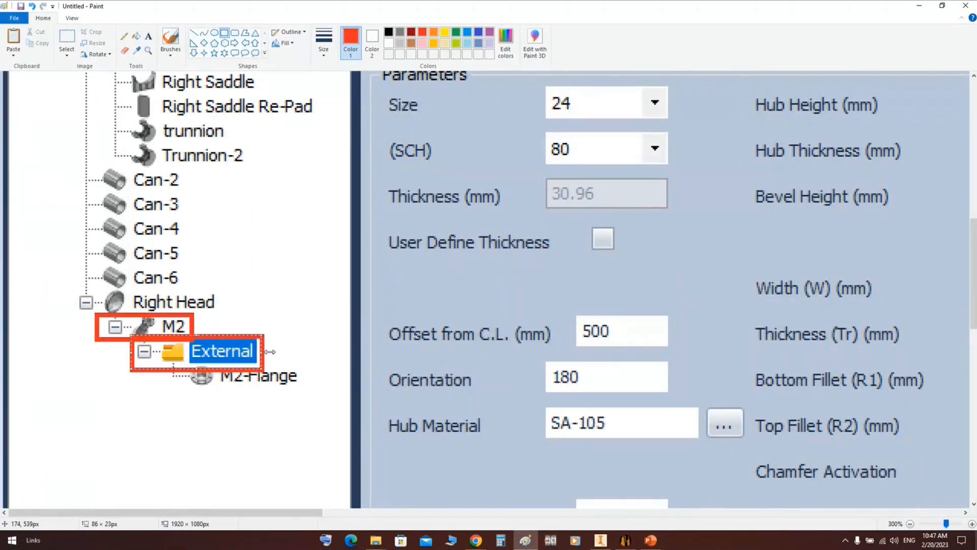
left_click_drag(197, 334, 197, 338)
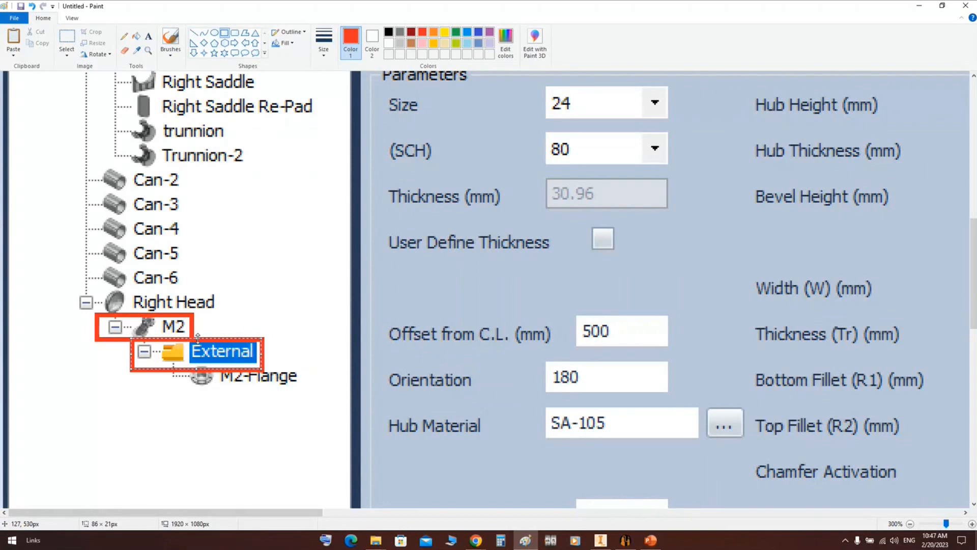
left_click(249, 289)
left_click_drag(188, 394, 301, 389)
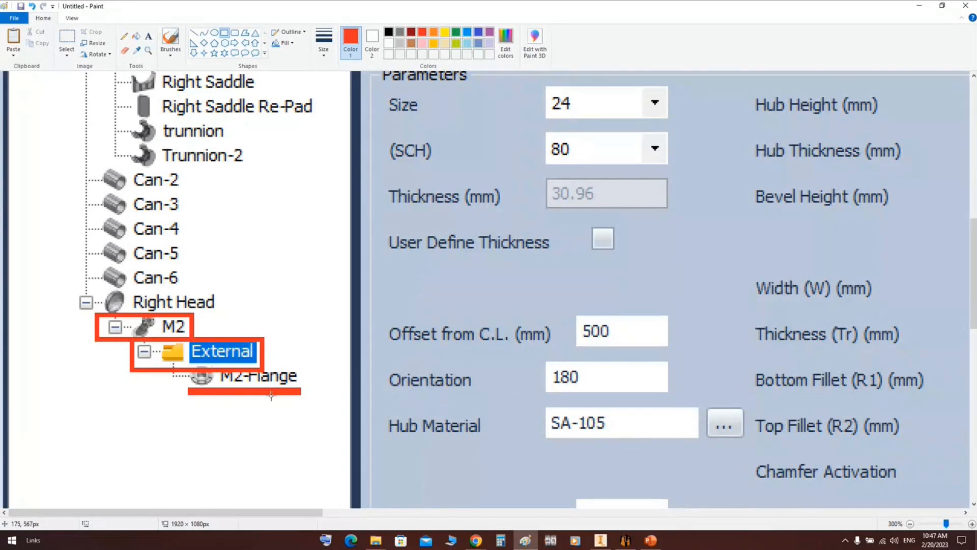
Draw a red rectangle around the whole N5B branch, plus separate ones around its External, N5B-Pipe and N5B-Flange entries.
scroll(219, 353, "up", 8)
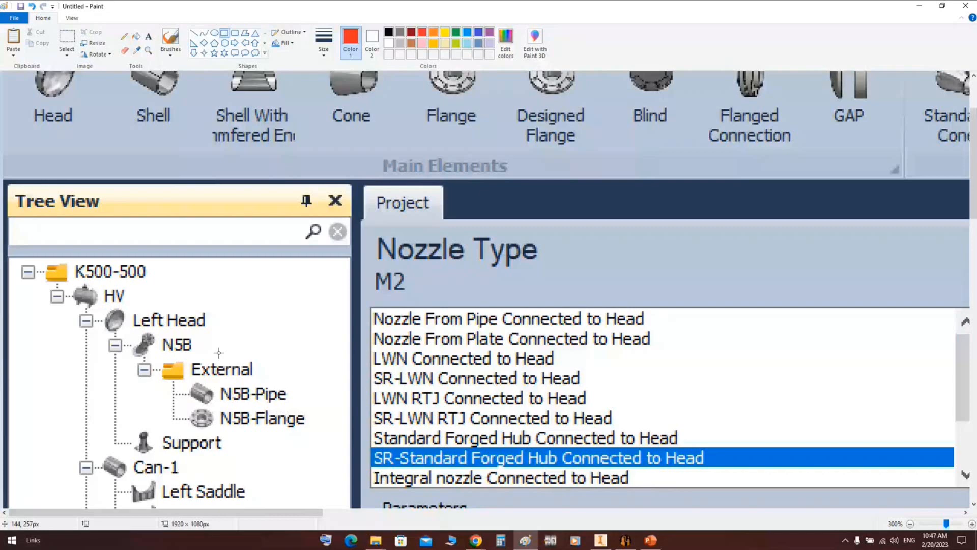
scroll(218, 353, "down", 2)
left_click_drag(95, 223, 329, 325)
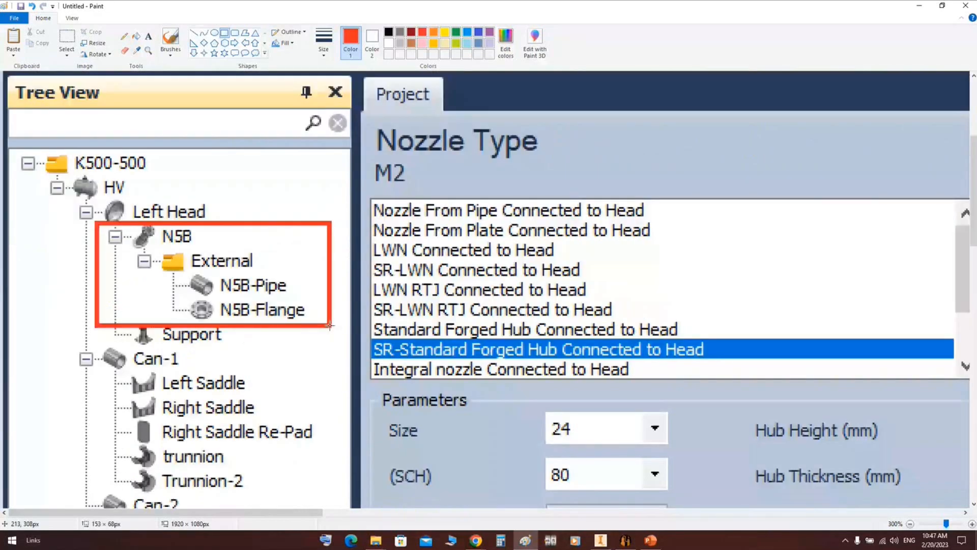
left_click_drag(166, 273, 302, 296)
left_click_drag(165, 298, 317, 318)
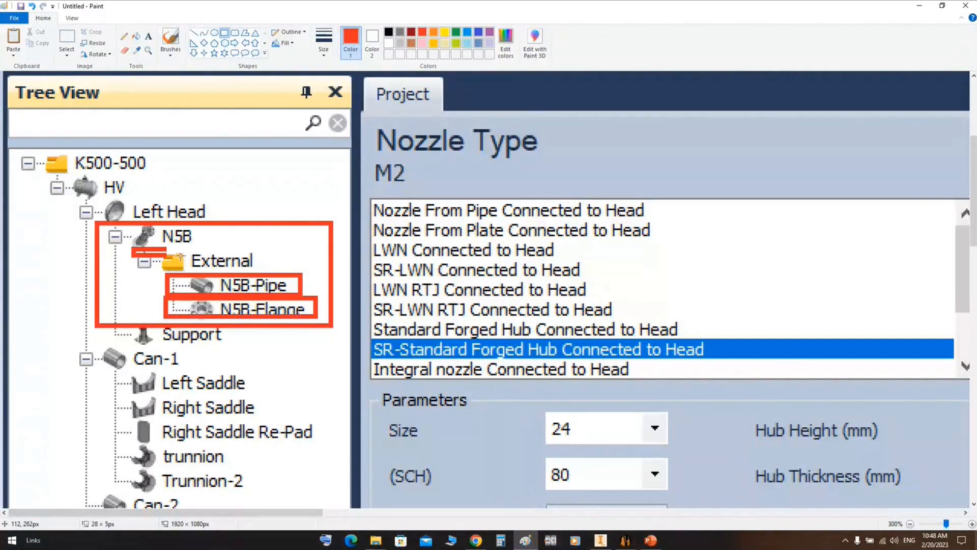
left_click_drag(132, 248, 263, 271)
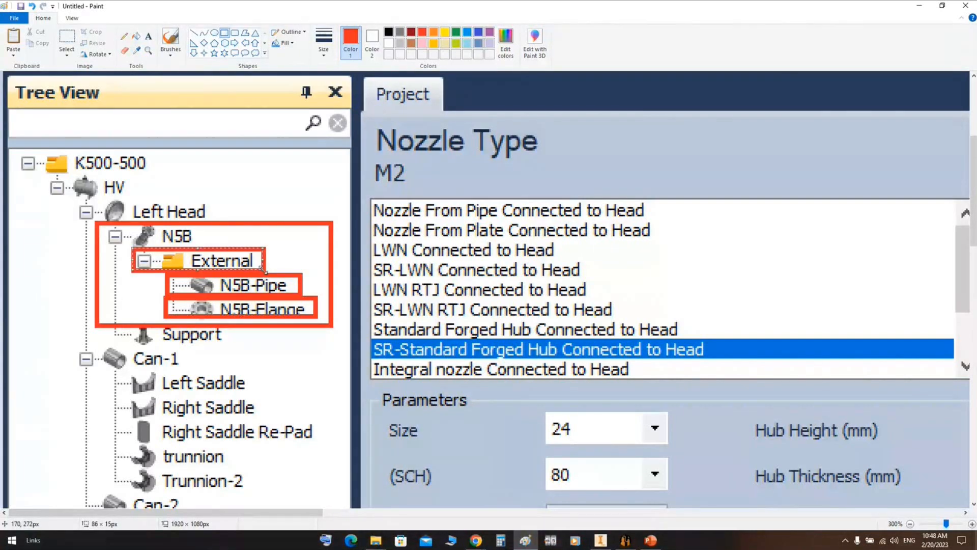
left_click(268, 202)
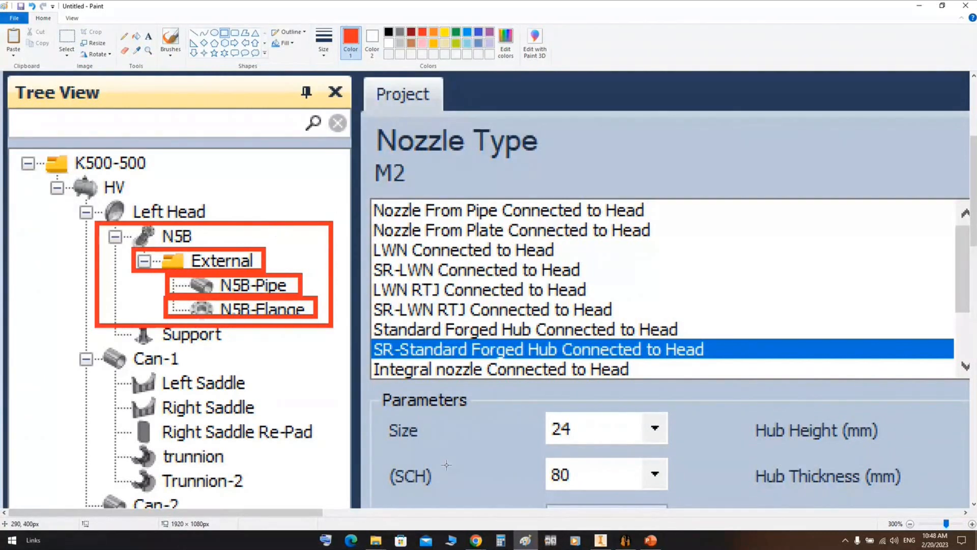
Return to Static Equipment Generator and add a gasket named M2-Gasket to M2's External folder.
left_click(625, 540)
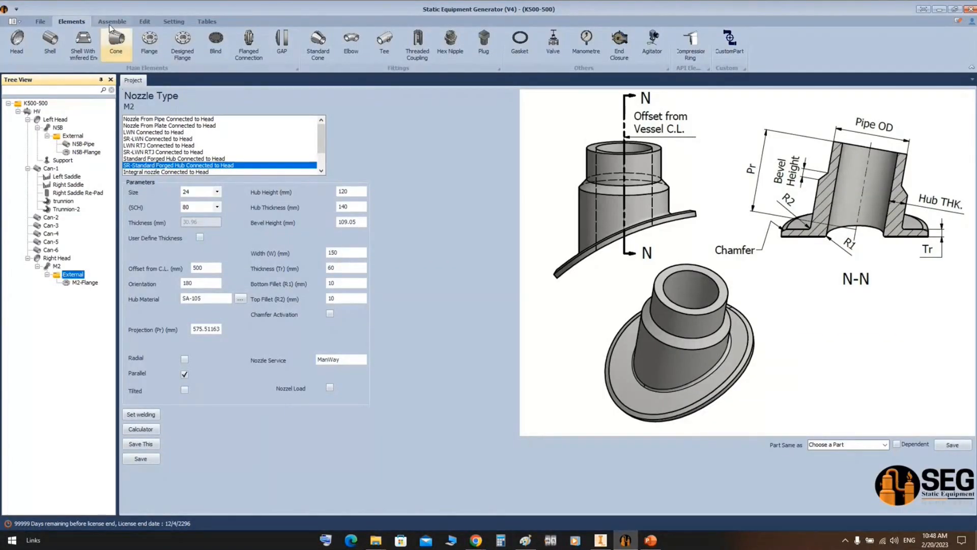
left_click(520, 44)
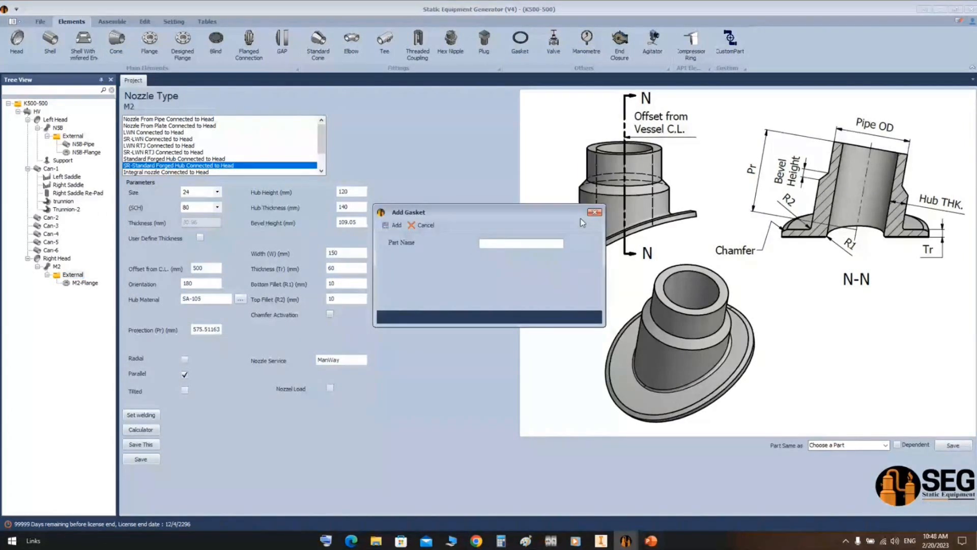
type("M2-Gasket")
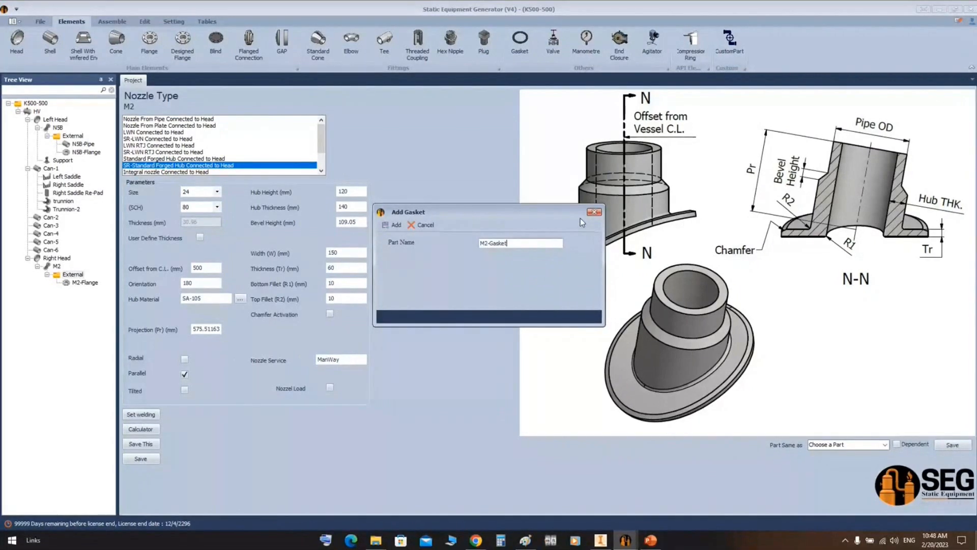
key("Return")
Define M2-Gasket as an RTJ Gasket For ASME B16.5 RTJ Flanges with rating 900 and size 24, and save it.
left_click(85, 290)
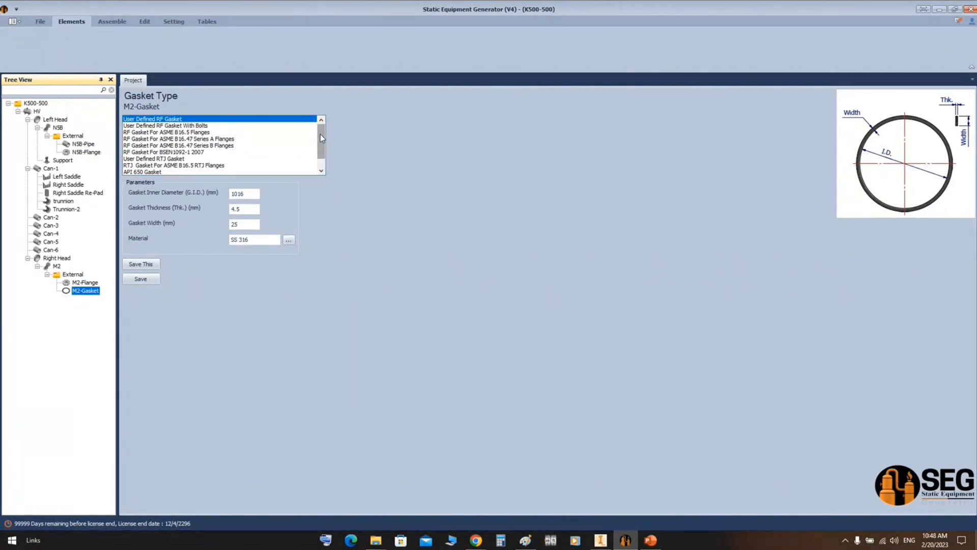
left_click(178, 166)
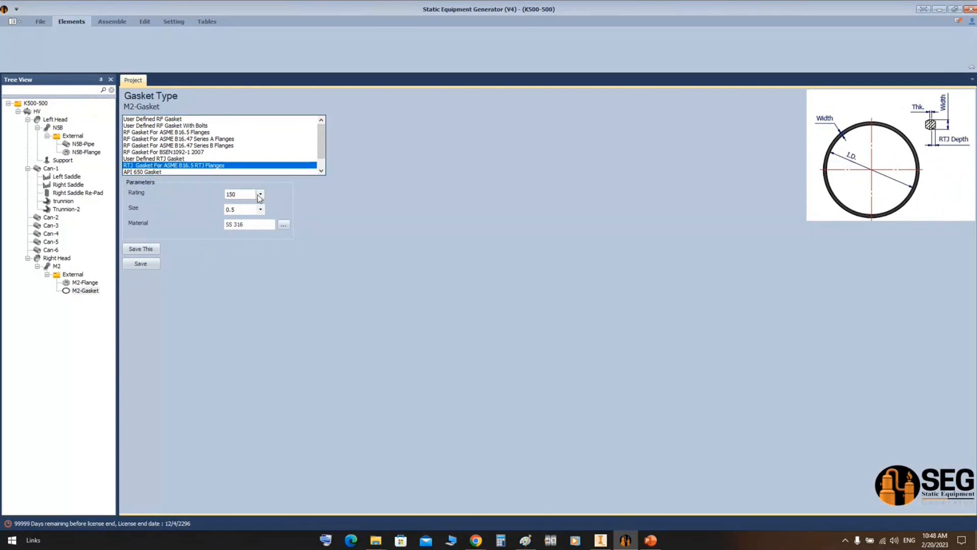
left_click(260, 195)
left_click(248, 230)
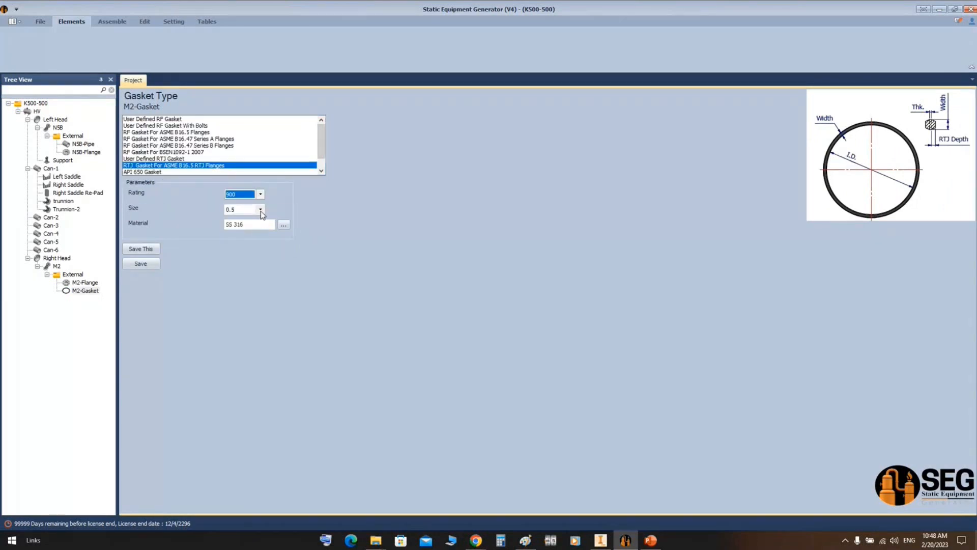
left_click(260, 210)
left_click(236, 338)
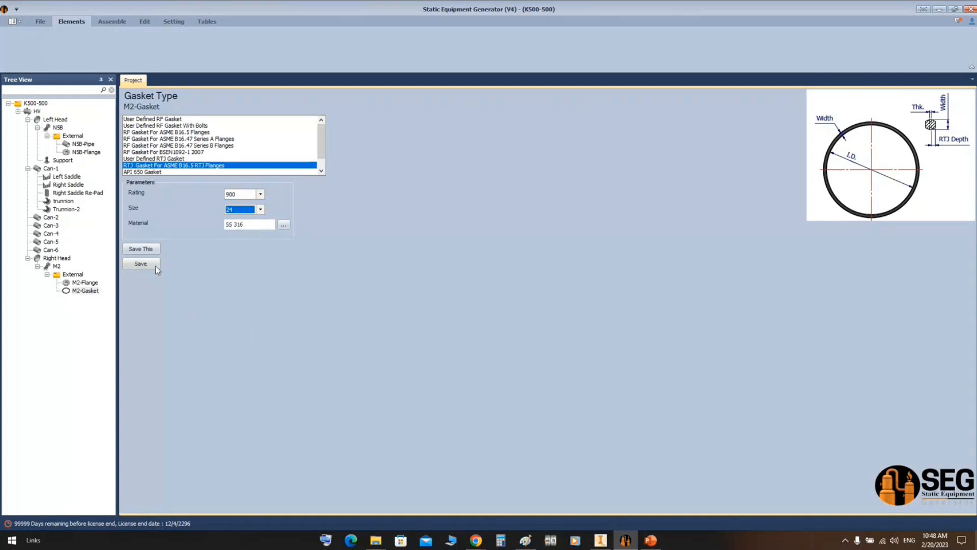
left_click(141, 263)
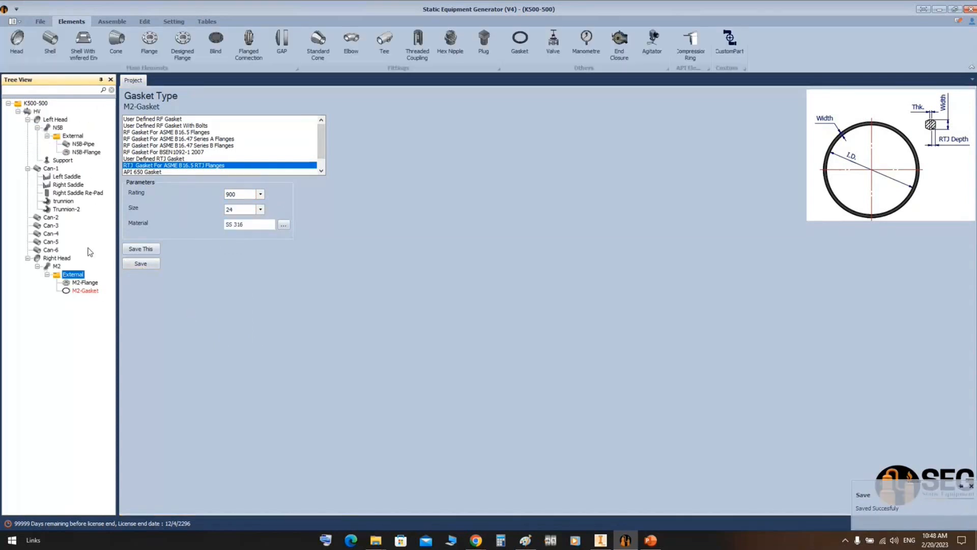
Add a blind named M2-Blind to M2's External folder and open its parameters.
left_click(215, 46)
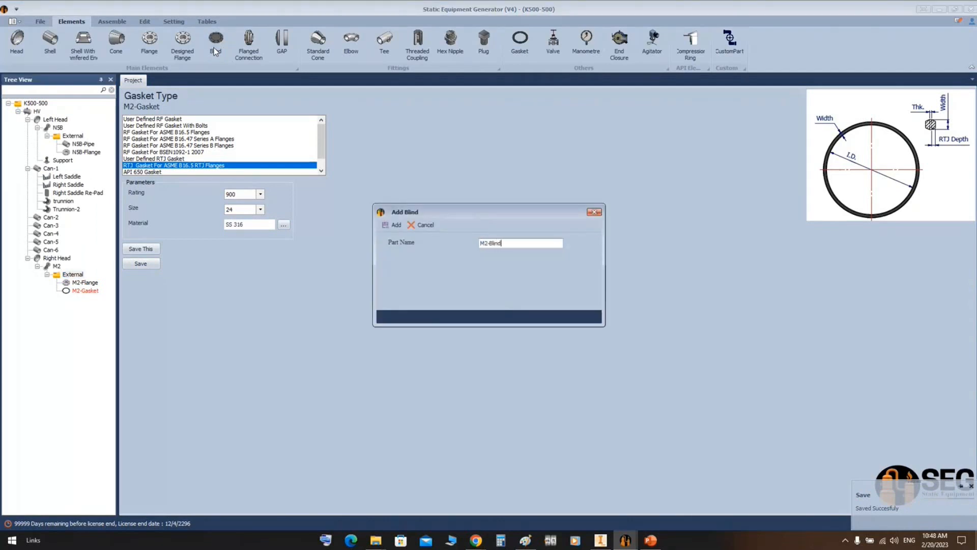
key("Return")
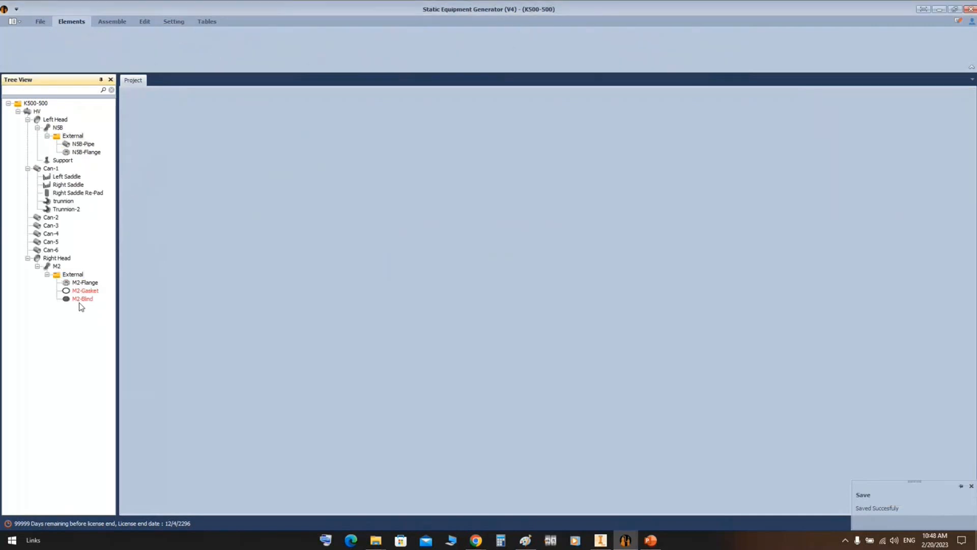
left_click(81, 299)
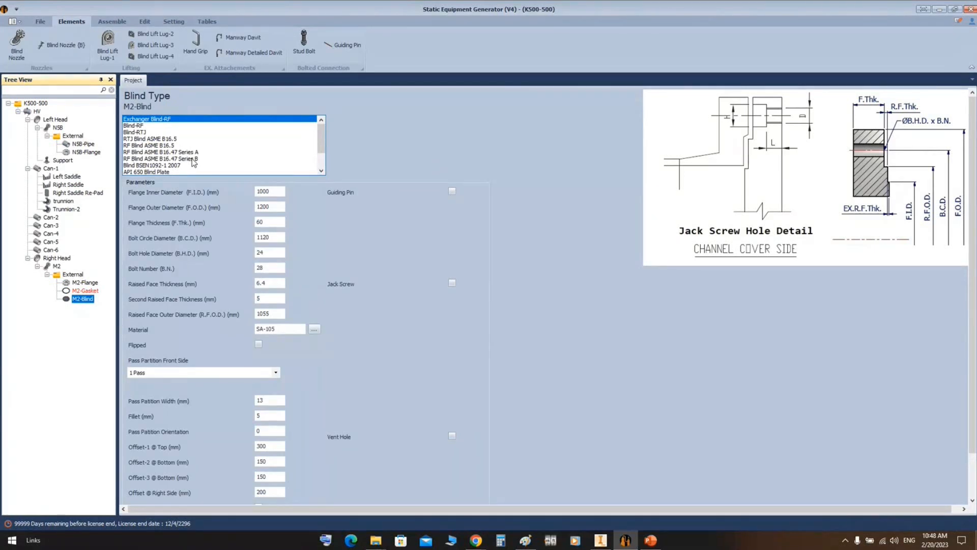
Define M2-Blind as an RTJ Blind ASME B16.5 with rating 900 and size 24, and save it.
left_click(146, 146)
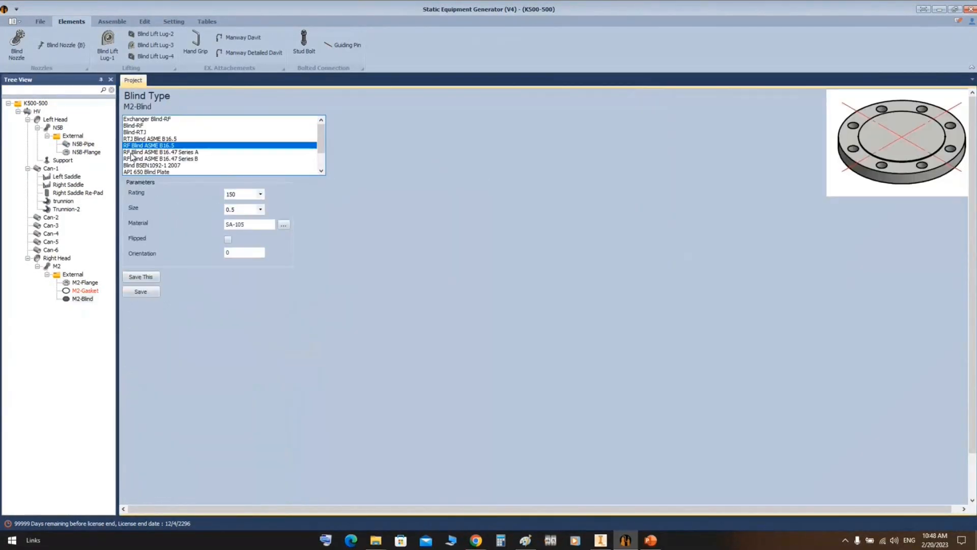
left_click(145, 139)
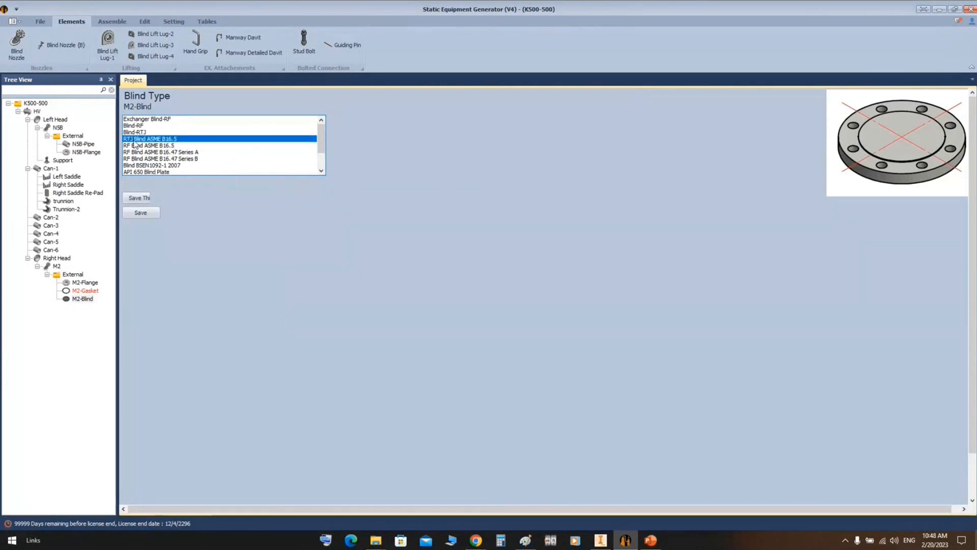
left_click(262, 198)
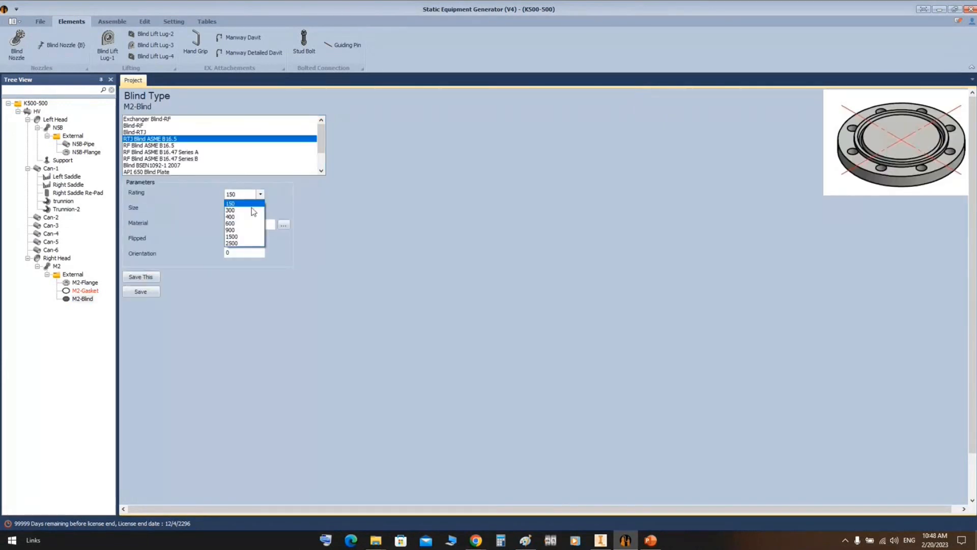
left_click(250, 229)
left_click(260, 210)
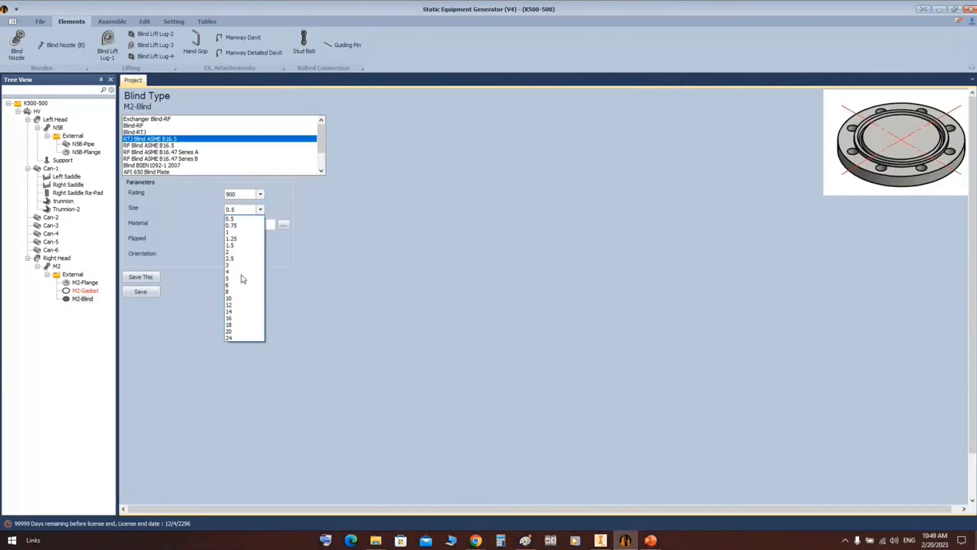
left_click(245, 338)
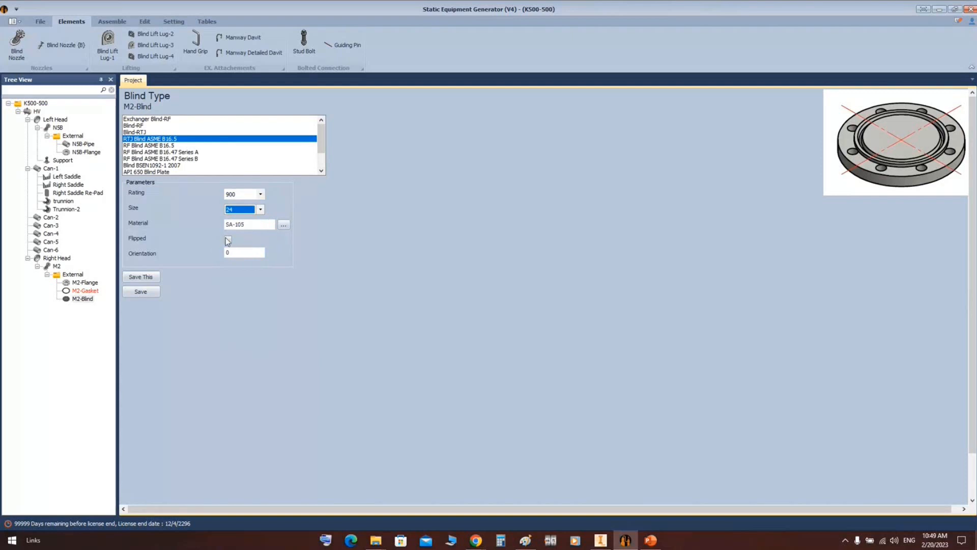
left_click(142, 292)
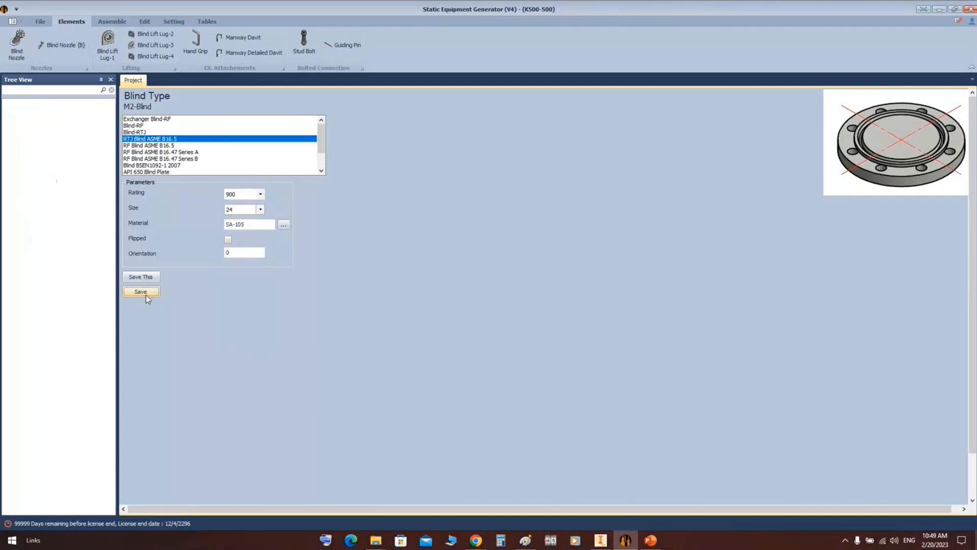
Start the assembly of the new parts, then switch to Inventor and examine the blind and flange on nozzle M2, including from the side.
left_click(112, 21)
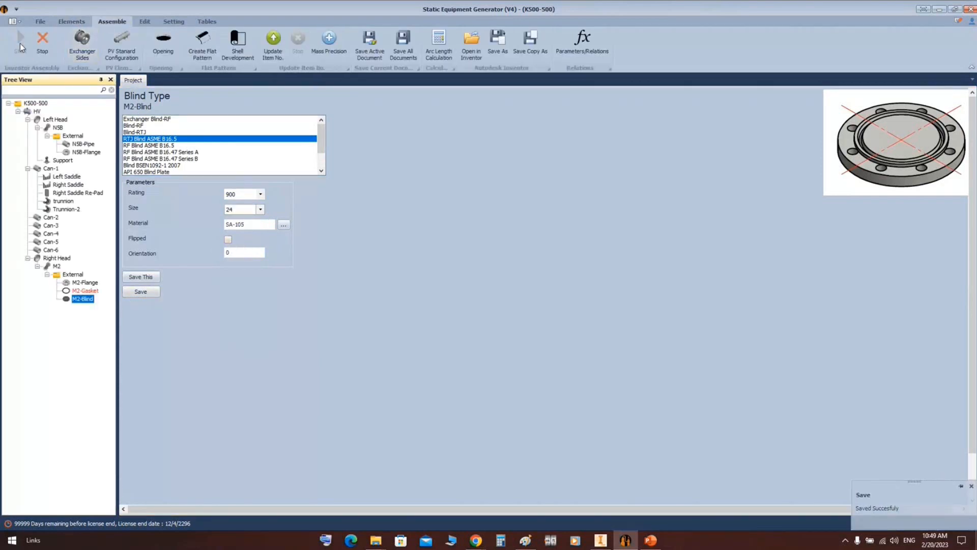
left_click(600, 540)
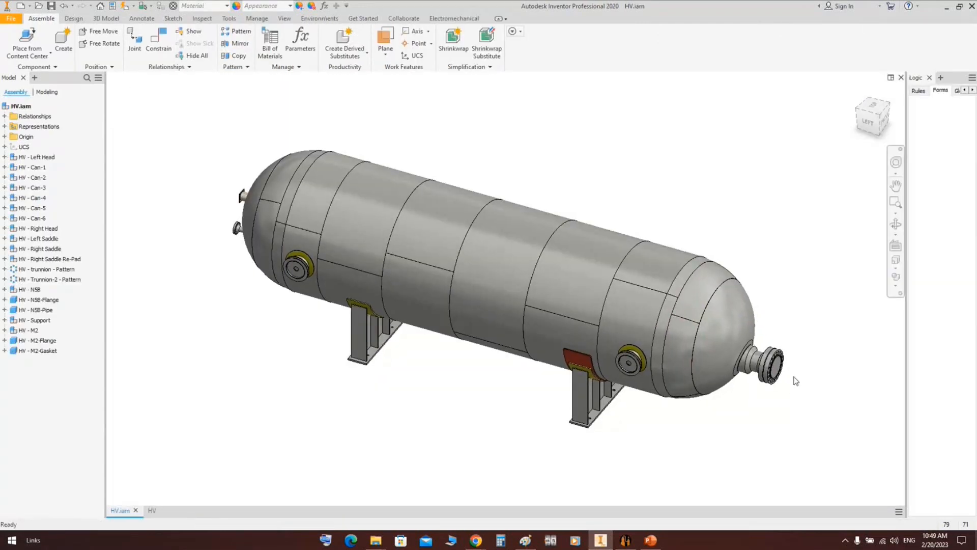
scroll(794, 382, "up", 5)
scroll(795, 381, "up", 6)
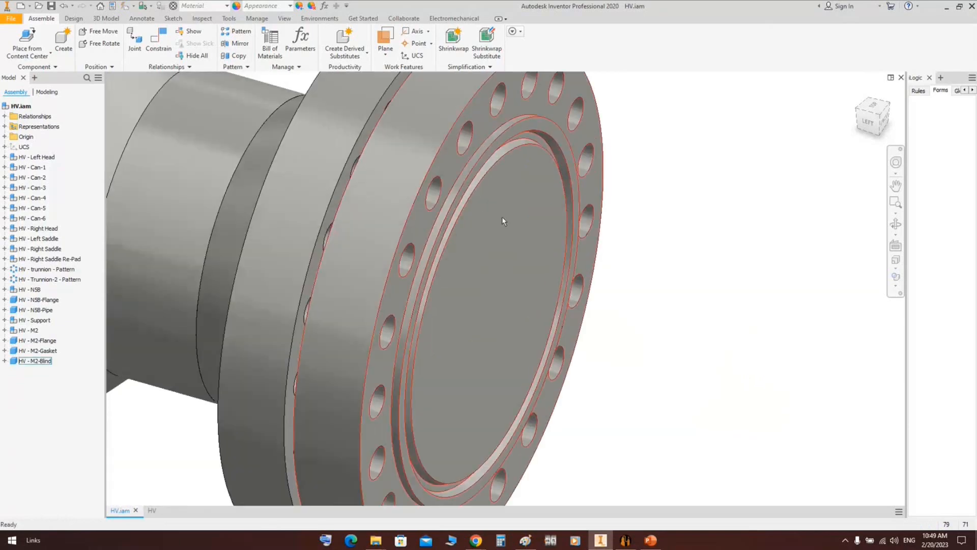
scroll(585, 114, "down", 3)
left_click(866, 122)
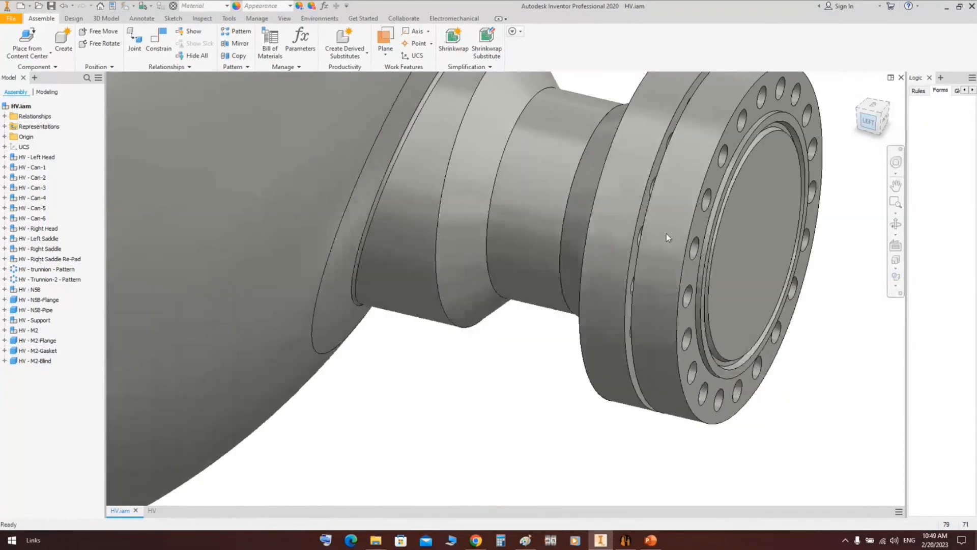
scroll(334, 201, "down", 5)
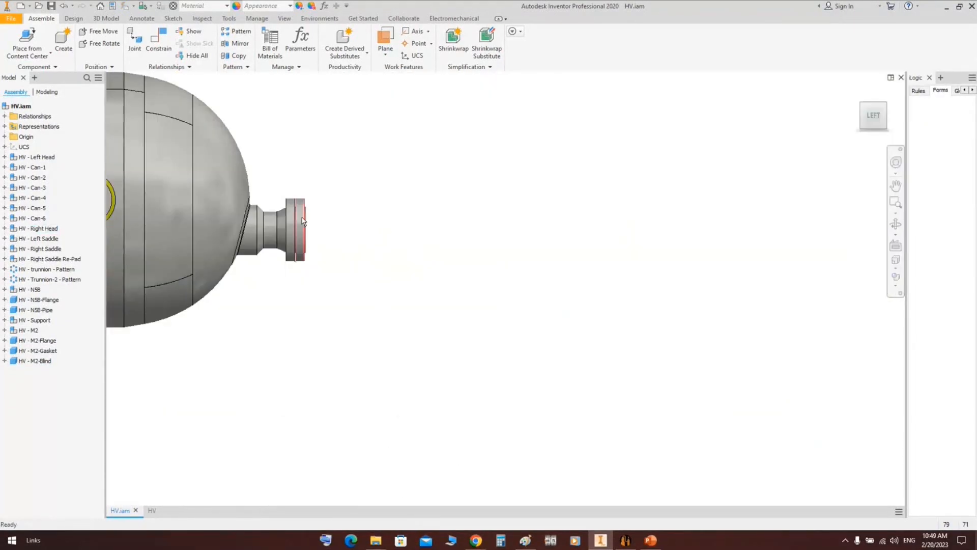
scroll(300, 220, "up", 5)
Check M2-Blind in Static Equipment Generator, then view the whole vessel from the side in Inventor and compare its two heads.
left_click(626, 540)
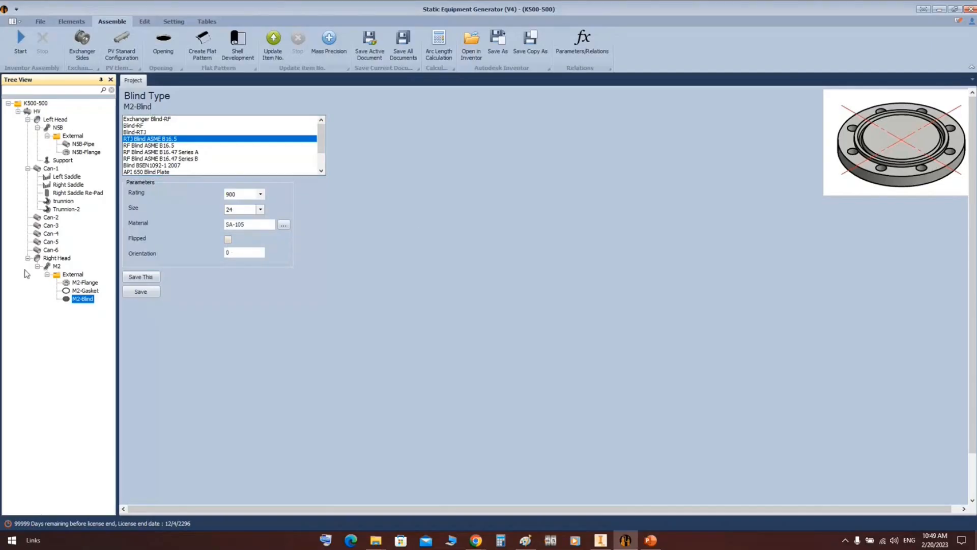
left_click(600, 540)
scroll(502, 288, "down", 6)
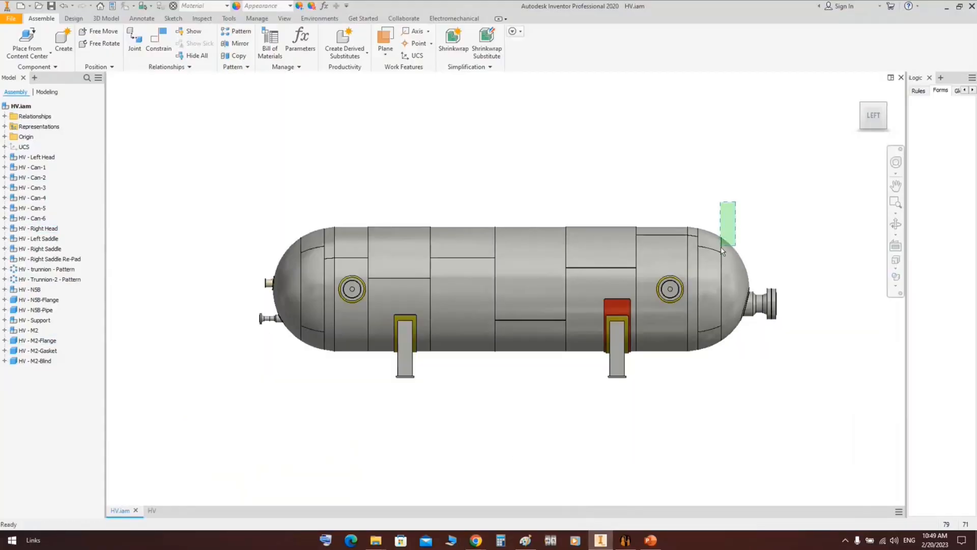
left_click(729, 244)
left_click_drag(303, 208, 280, 273)
left_click(590, 185)
Return to Static Equipment Generator and compare the Flipped setting of the Left Head and the Right Head.
left_click(627, 543)
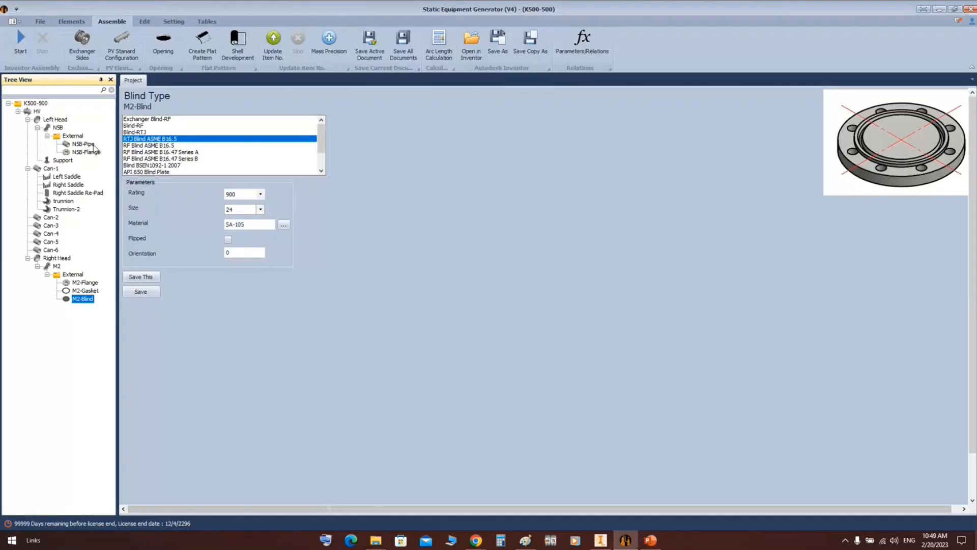
left_click(46, 120)
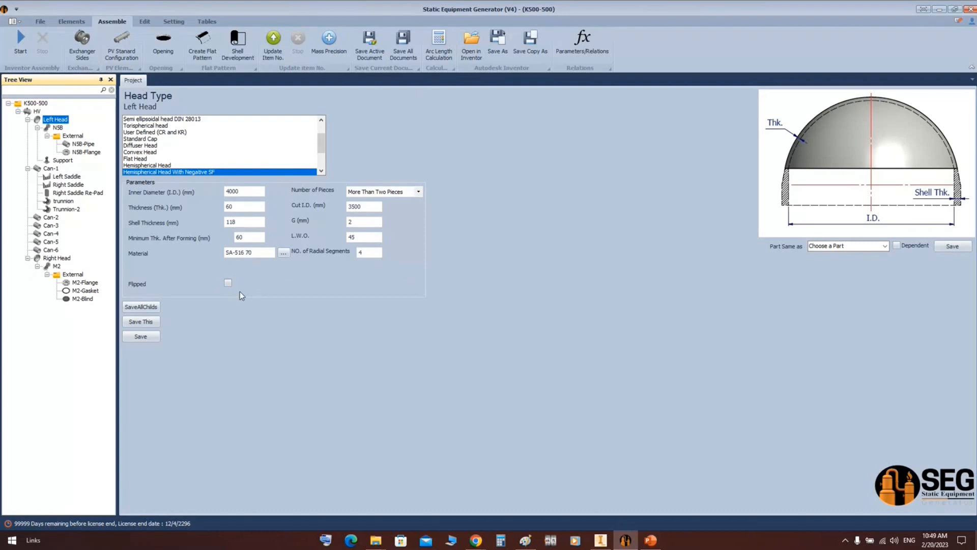
left_click(42, 258)
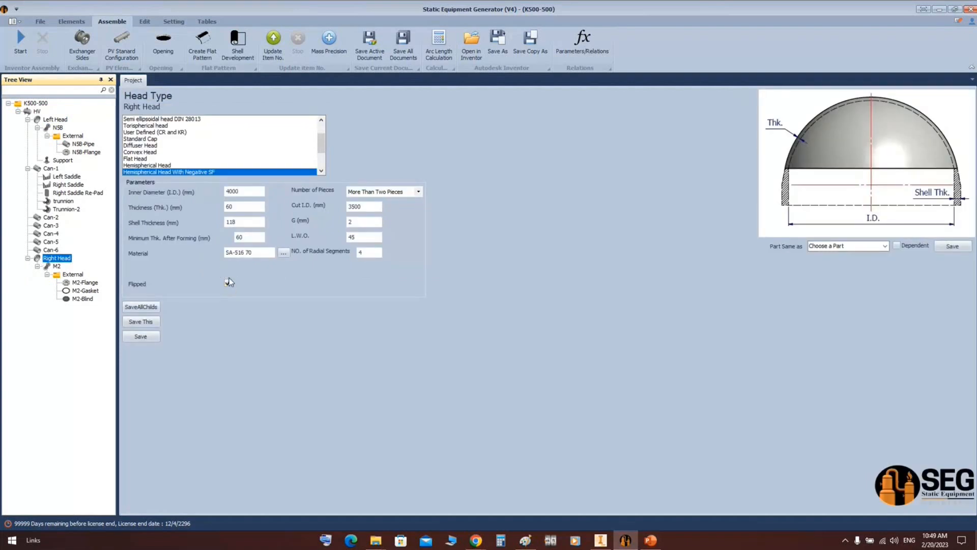
Turn on the Flipped option for M2-Blind and save it.
left_click(82, 299)
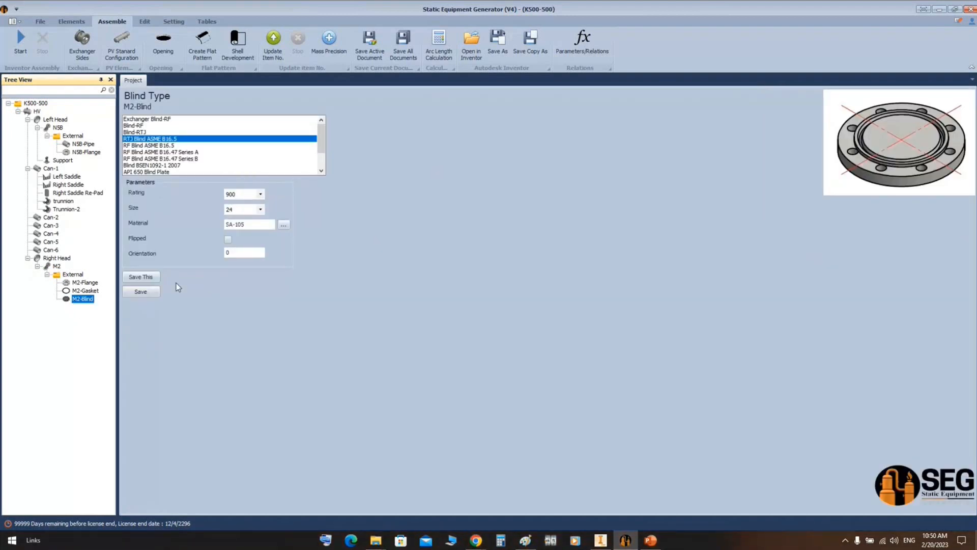
left_click(229, 239)
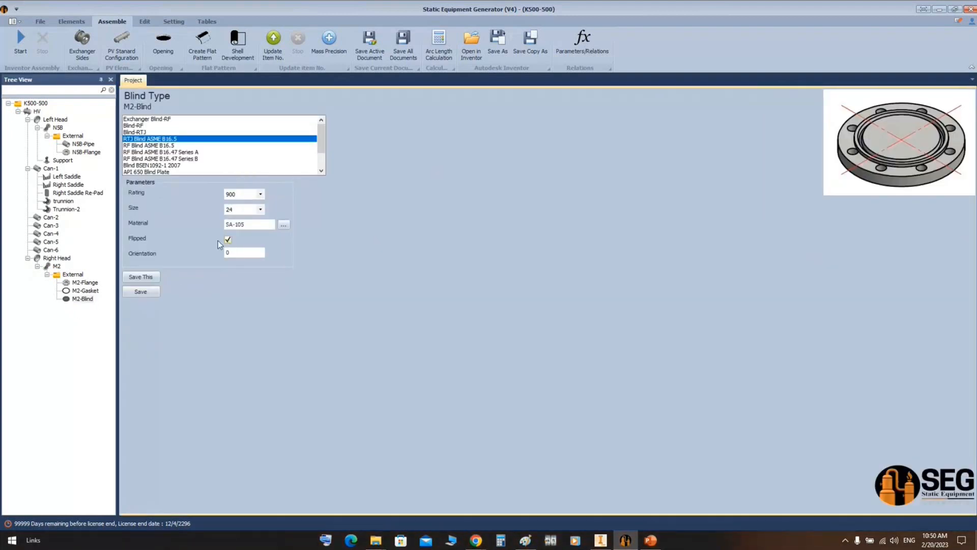
left_click(149, 292)
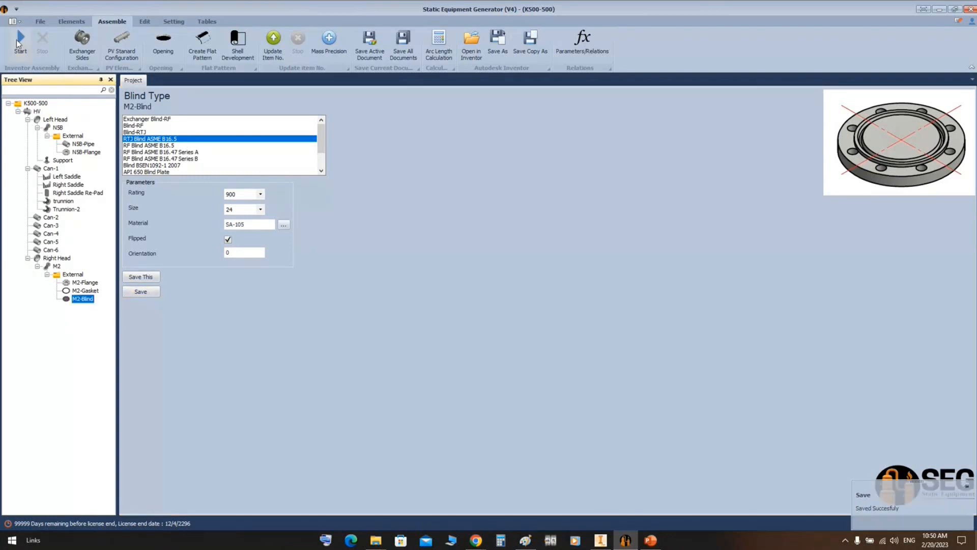
Switch to Inventor and examine the orientation of the blind and the gasket joint against the flange on nozzle M2.
left_click(600, 540)
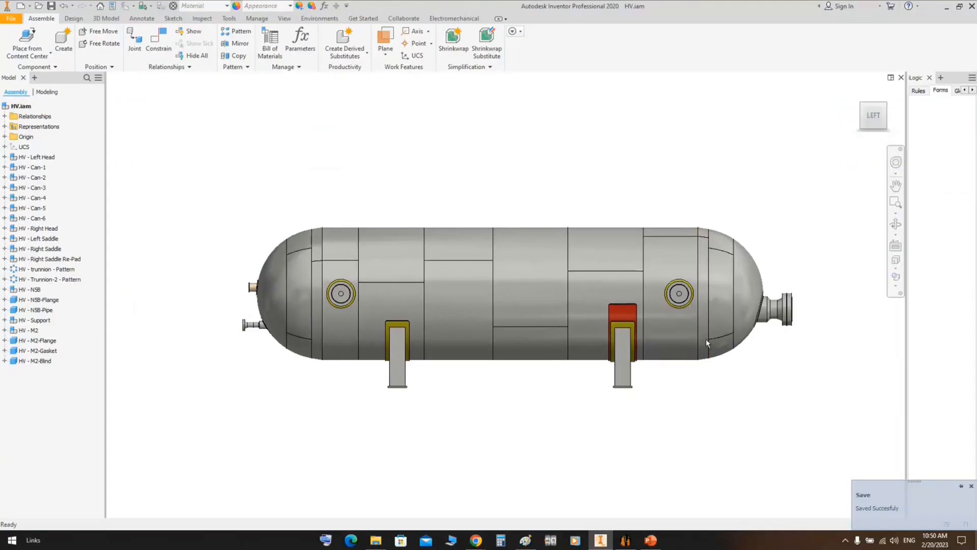
double_click(875, 316)
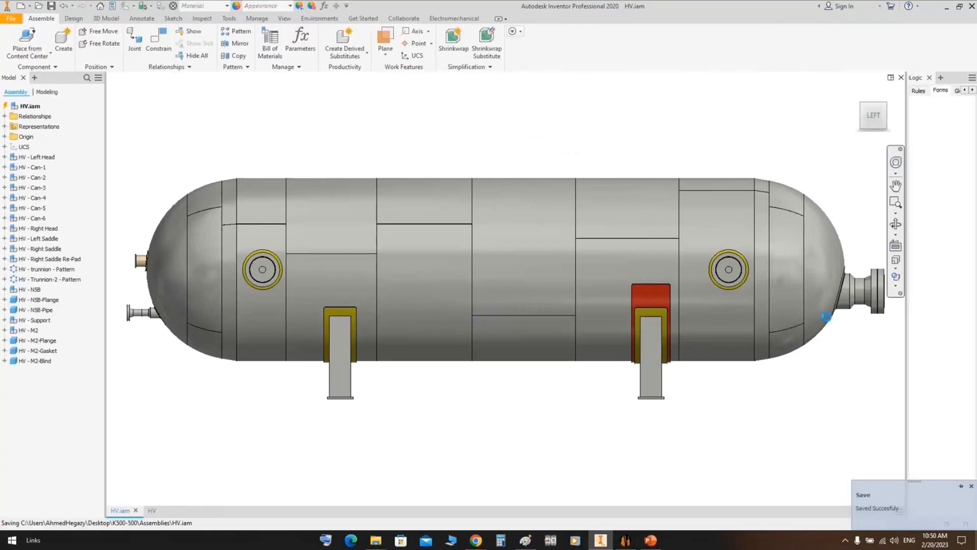
left_click(896, 224)
mouse_move(565, 312)
left_mouse_down()
mouse_move(515, 329)
mouse_move(561, 304)
left_mouse_up()
left_click(814, 329)
scroll(550, 295, "down", 8)
scroll(575, 294, "up", 3)
left_click(733, 178)
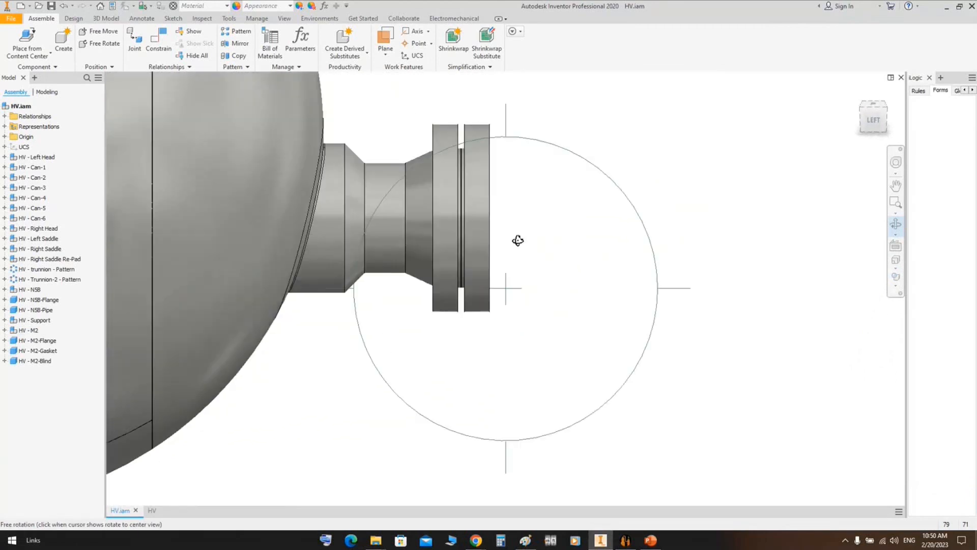
scroll(478, 147, "down", 4)
scroll(436, 184, "down", 2)
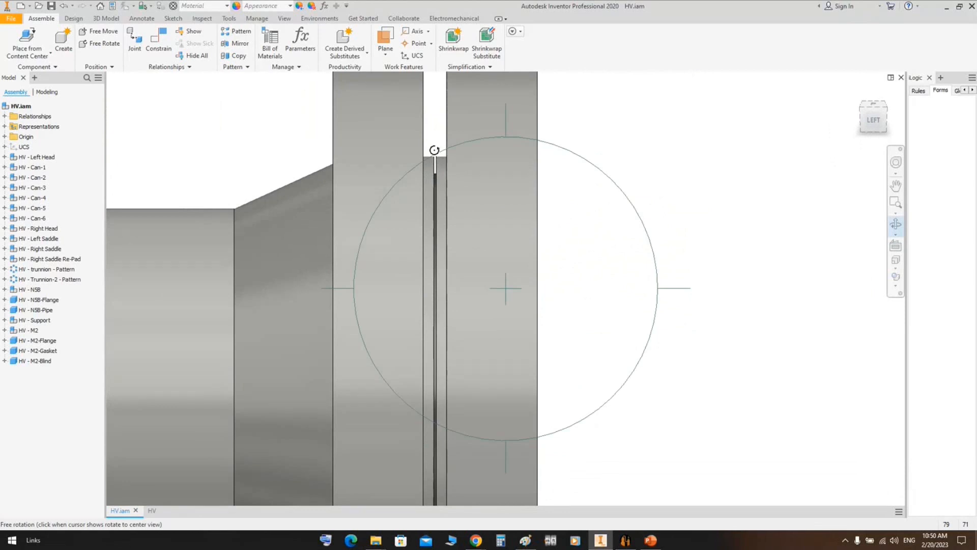
scroll(455, 203, "up", 2)
middle_click_drag(478, 250, 500, 217)
key("Escape")
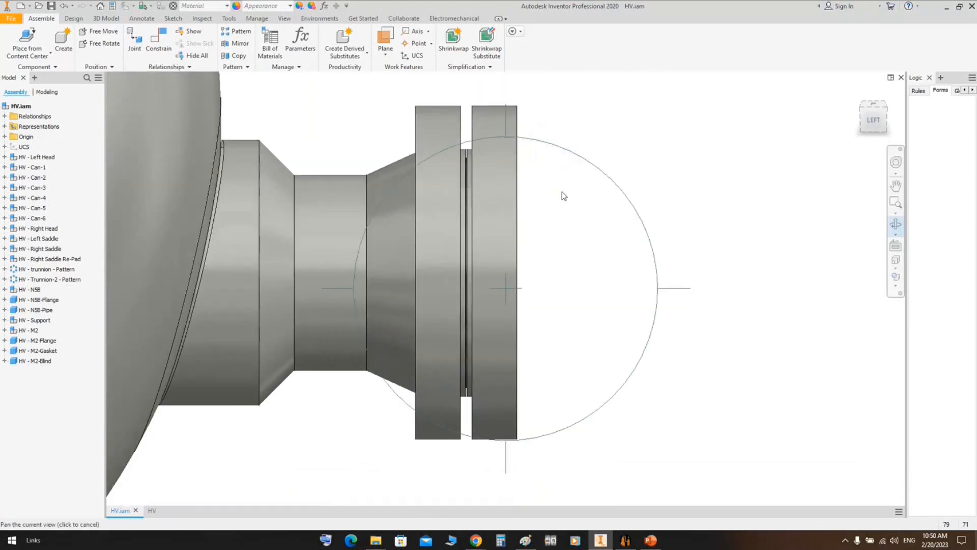
Switch to Static Equipment Generator and add a hand grip named M2-Grip to M2-Blind.
left_click(626, 542)
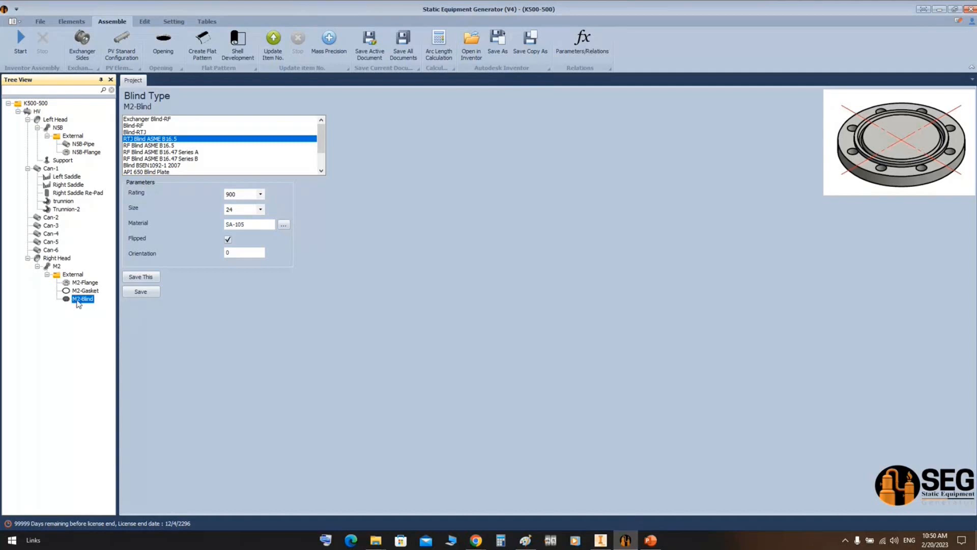
left_click(71, 21)
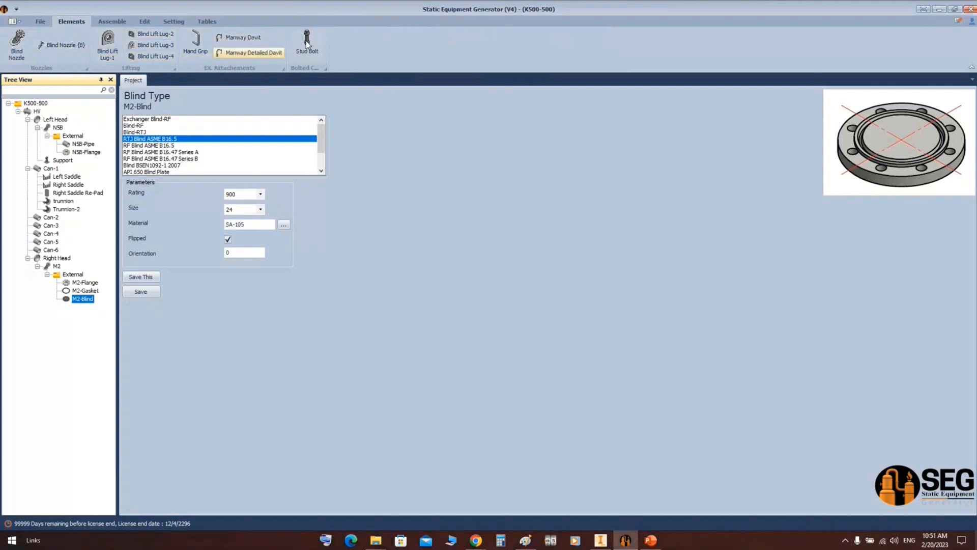
left_click(196, 41)
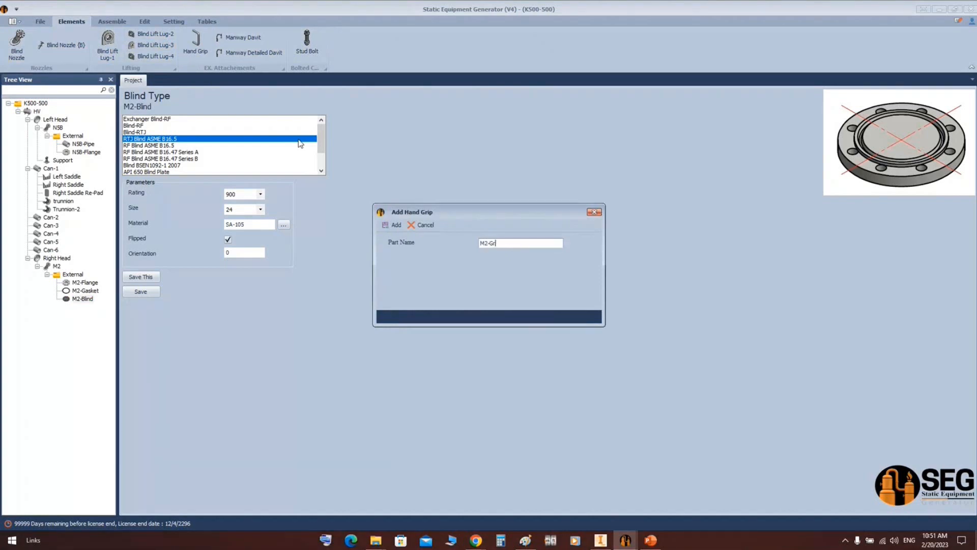
key("Return")
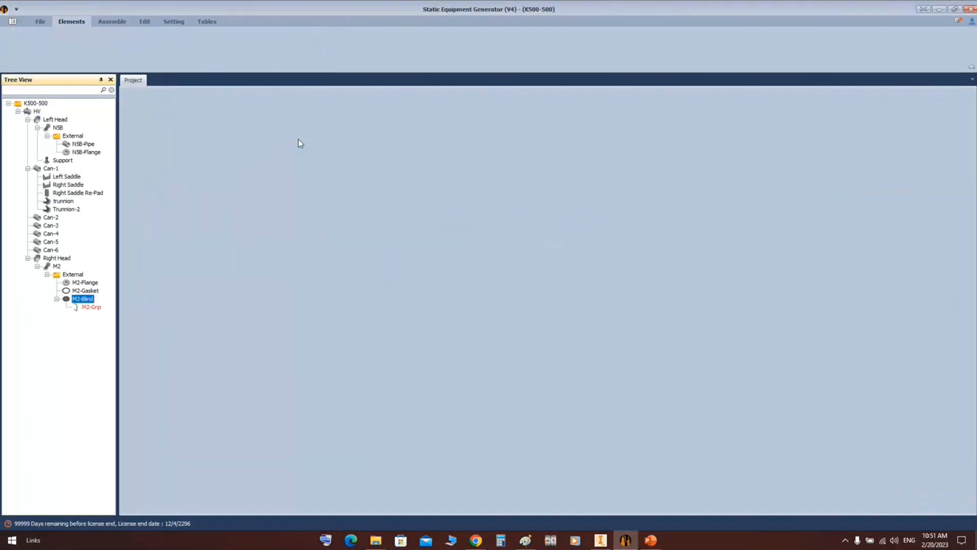
Open M2-Grip and review the Hand Grip, Hand Grip Flushed Type-1 and Hand Grip Flushed Type-2 options.
left_click(91, 309)
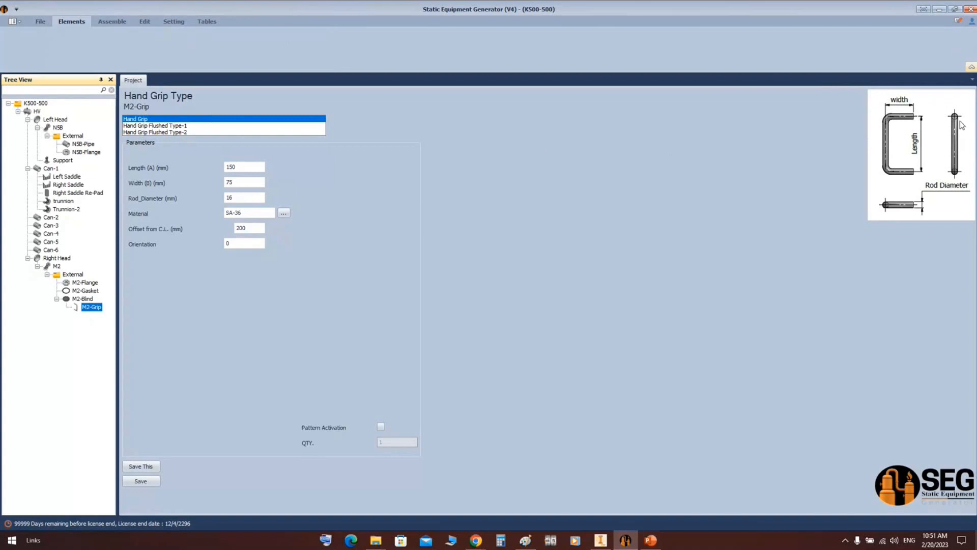
left_click(138, 127)
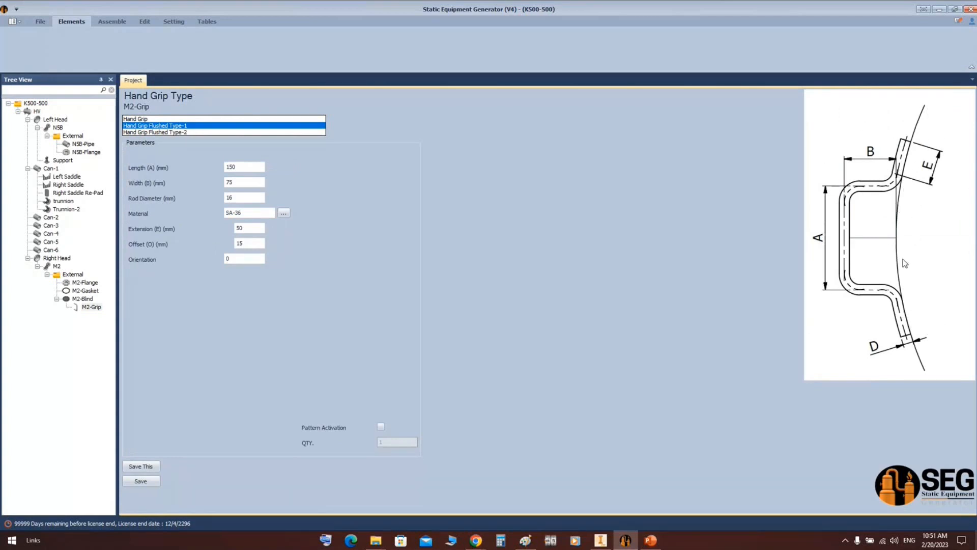
left_click(156, 131)
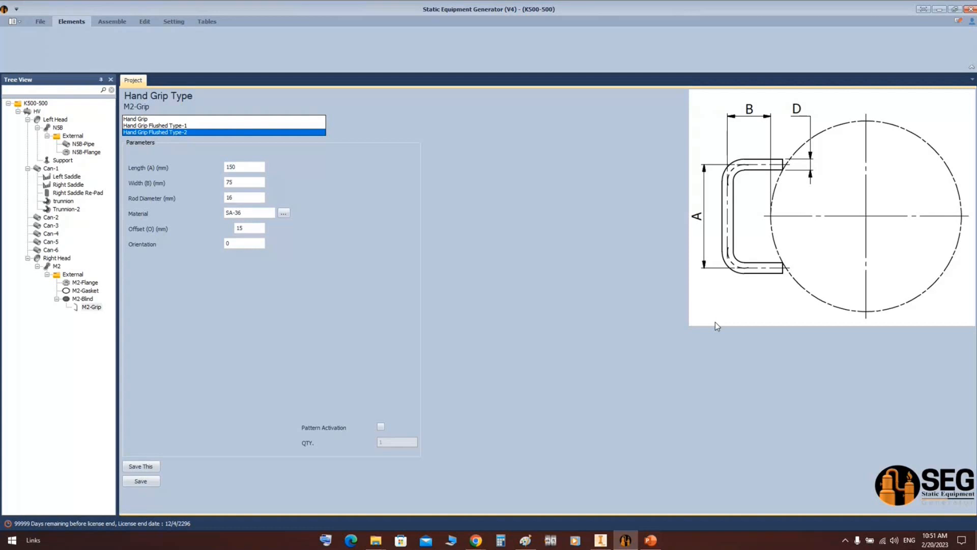
Switch to Inventor and examine the bolt hole layout of the M2 blind flange from the front.
left_click(601, 540)
left_click(870, 119)
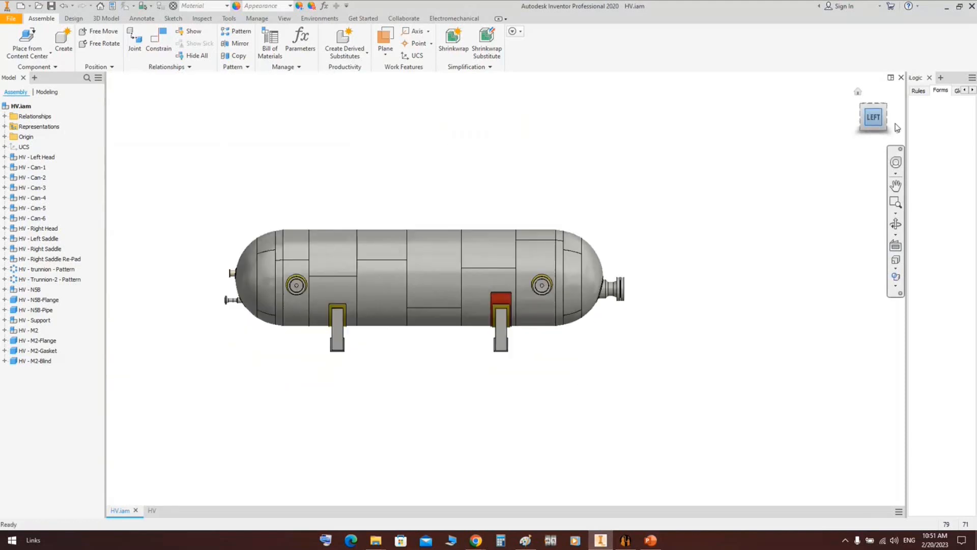
left_click(892, 120)
scroll(565, 259, "up", 5)
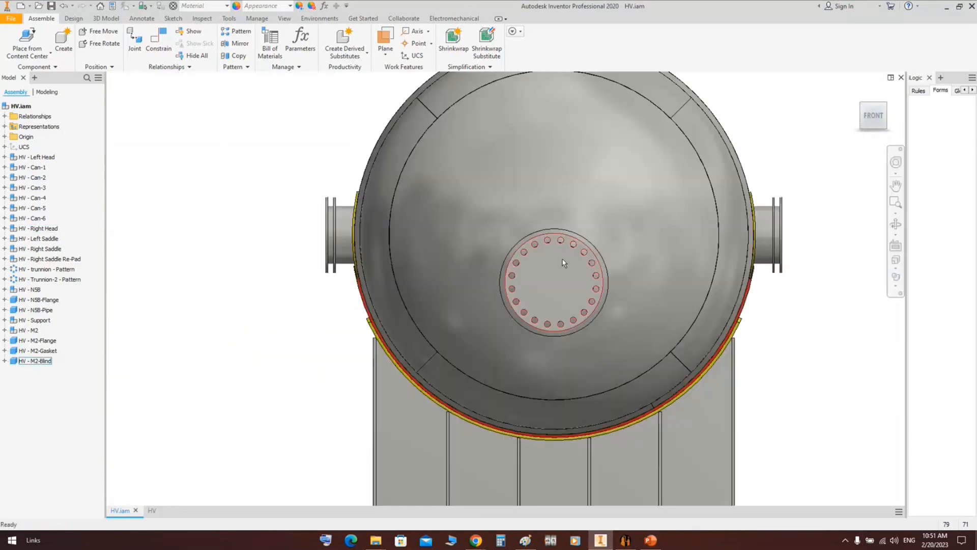
middle_click_drag(566, 251, 504, 176)
scroll(491, 159, "up", 3)
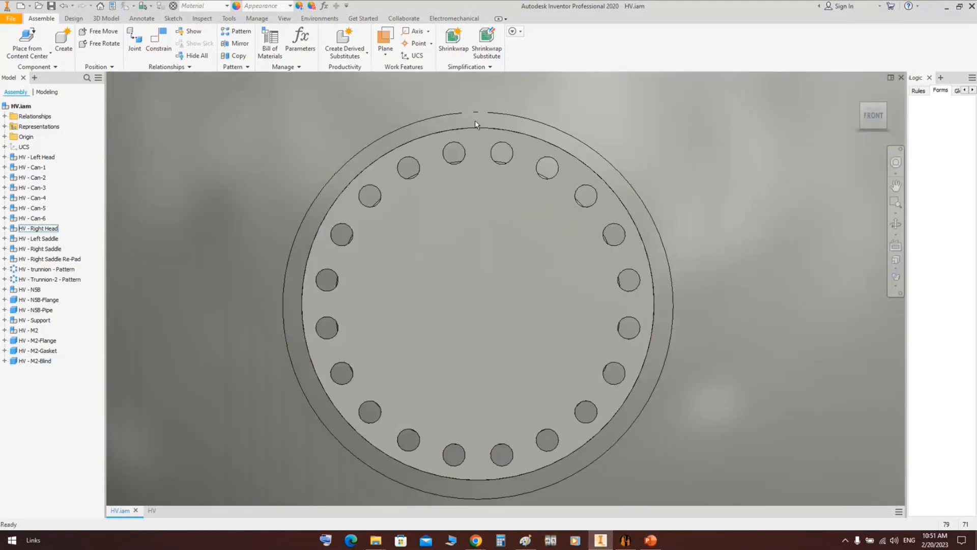
middle_click_drag(677, 217, 676, 211)
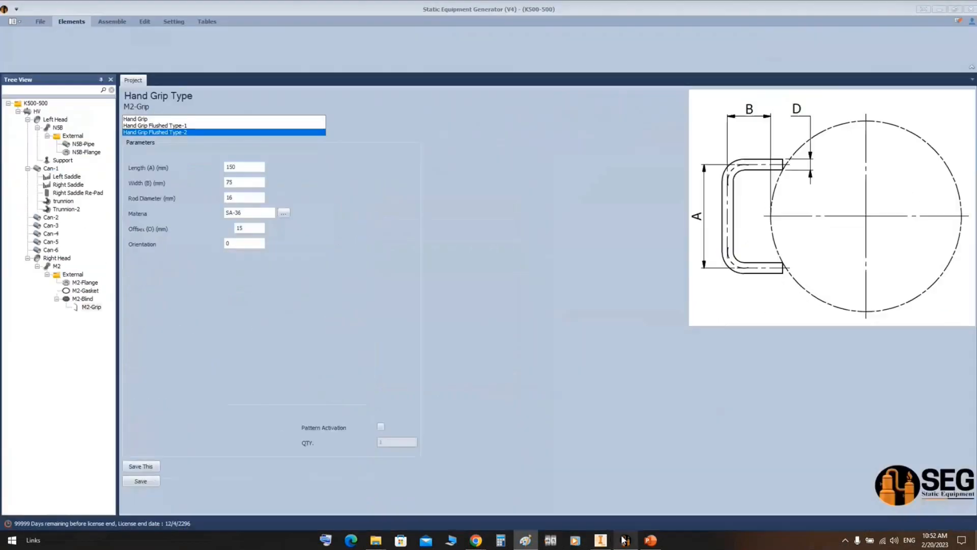
Compare the Orientation setting of M2-Grip in Static Equipment Generator with the blind's bolt holes in Inventor.
left_click(602, 540)
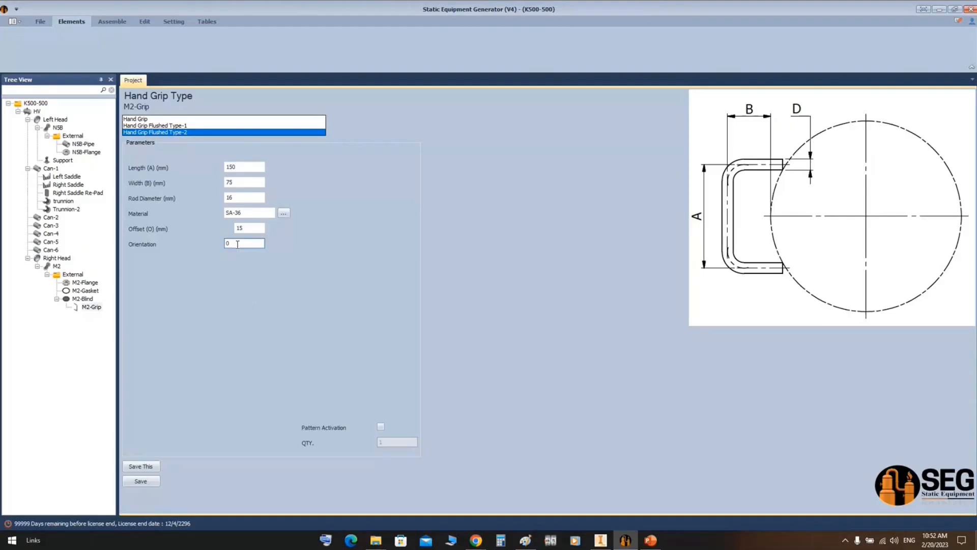
double_click(228, 243)
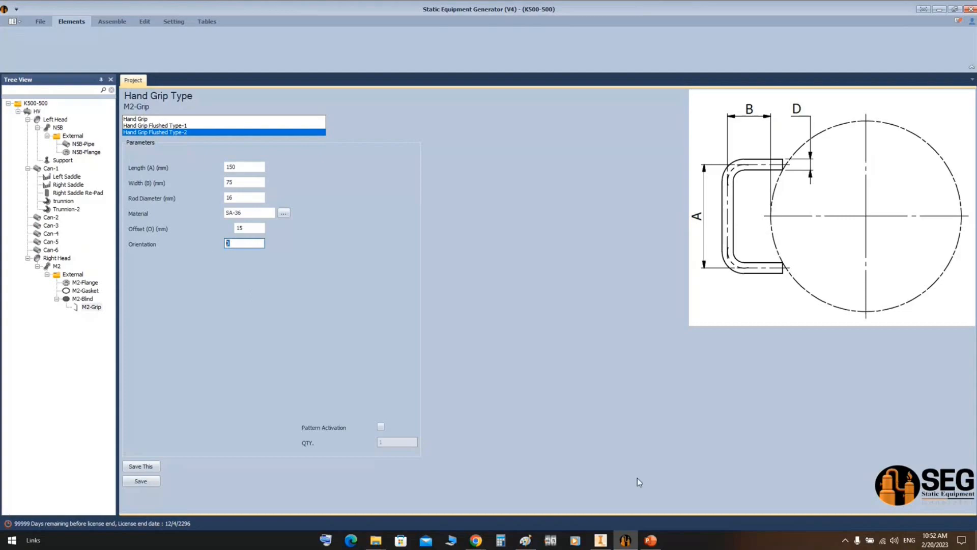
left_click(601, 540)
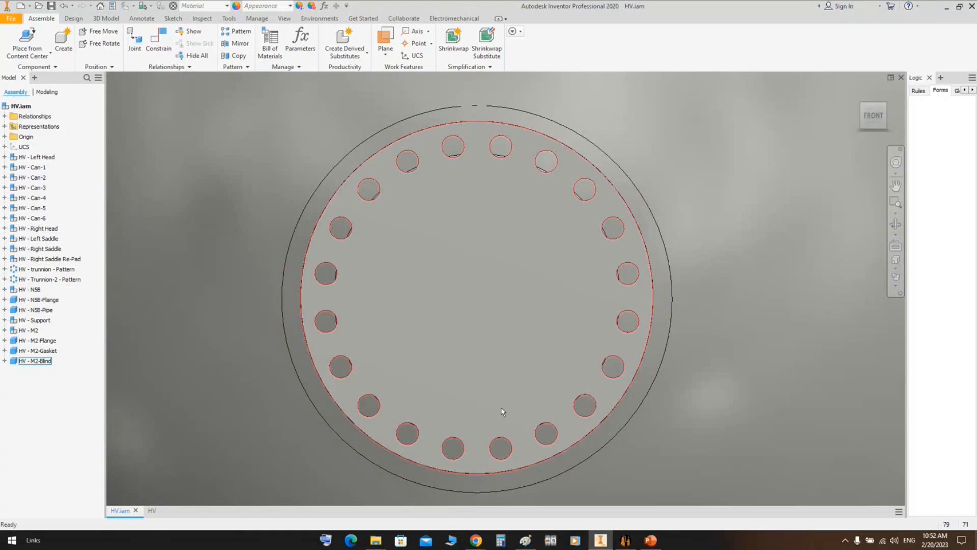
left_click(626, 540)
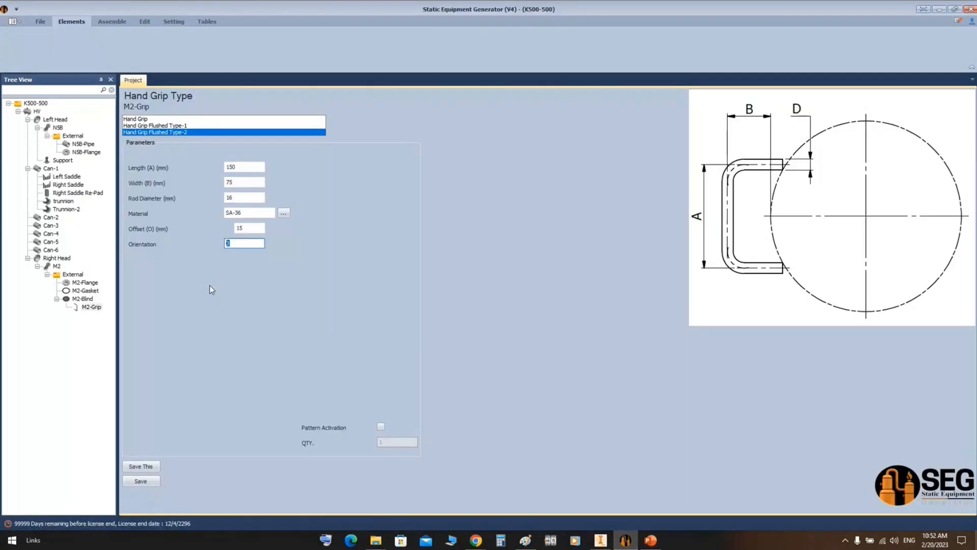
double_click(232, 244)
Switch to Paint and start a new blank picture, discarding the old one.
left_click(526, 540)
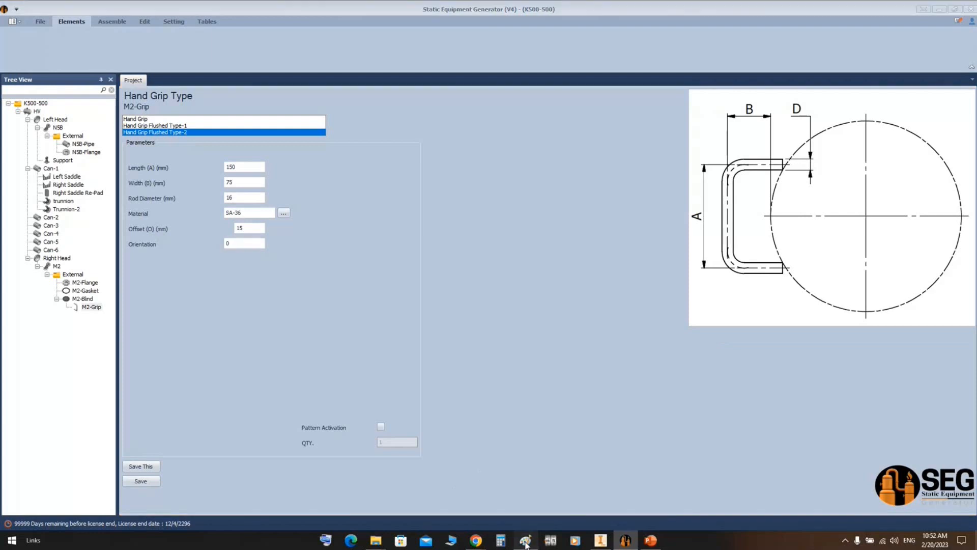
scroll(307, 215, "down", 1, "ctrl")
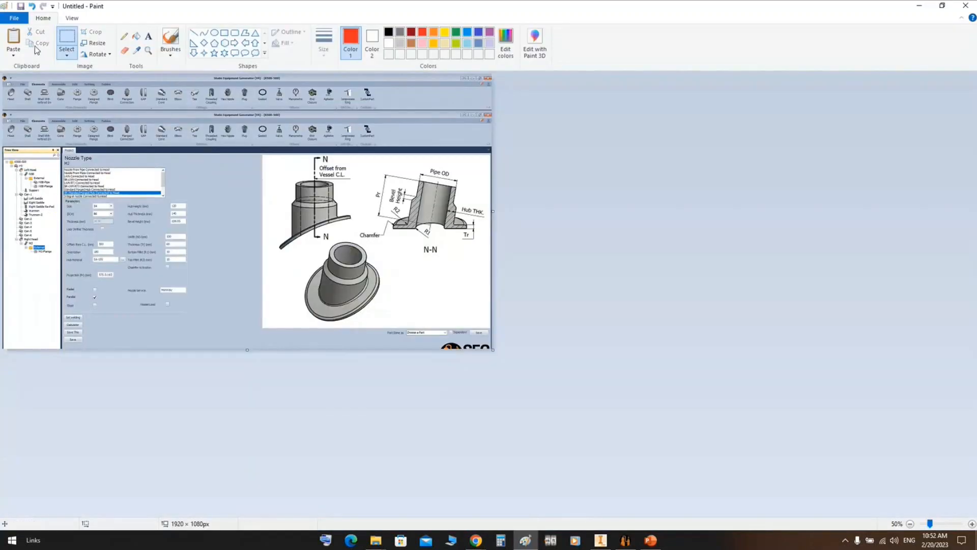
left_click(19, 19)
left_click(22, 34)
left_click(506, 270)
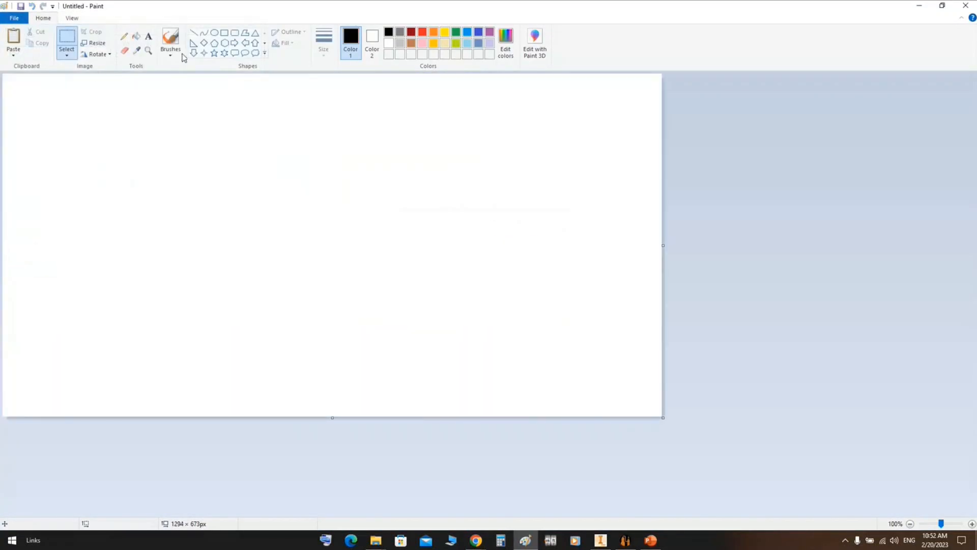
Draw a black circle about 451 px wide with a circle about 109 px wide inside its upper-right part.
left_click(214, 33)
left_click_drag(223, 151, 543, 380, "shift")
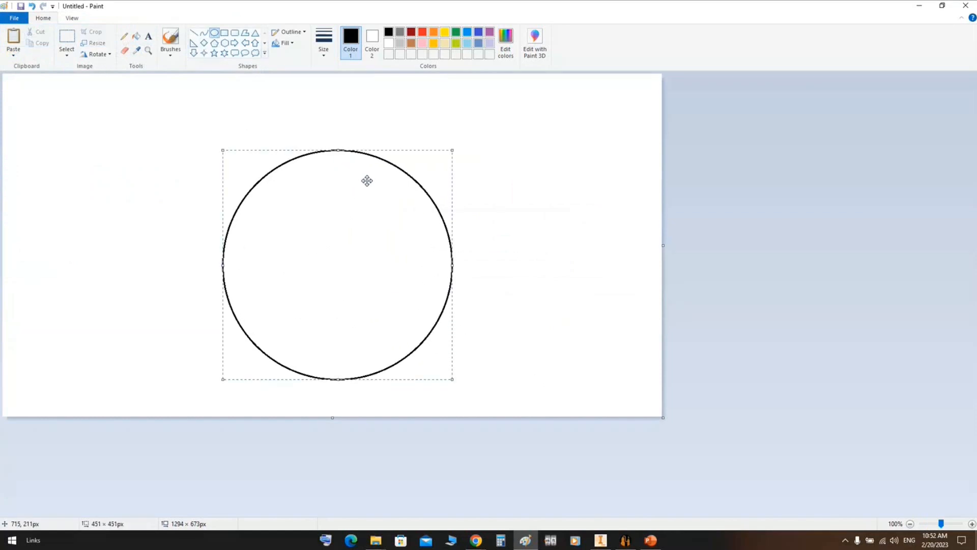
left_click(501, 176)
left_click_drag(395, 193, 427, 225, "shift")
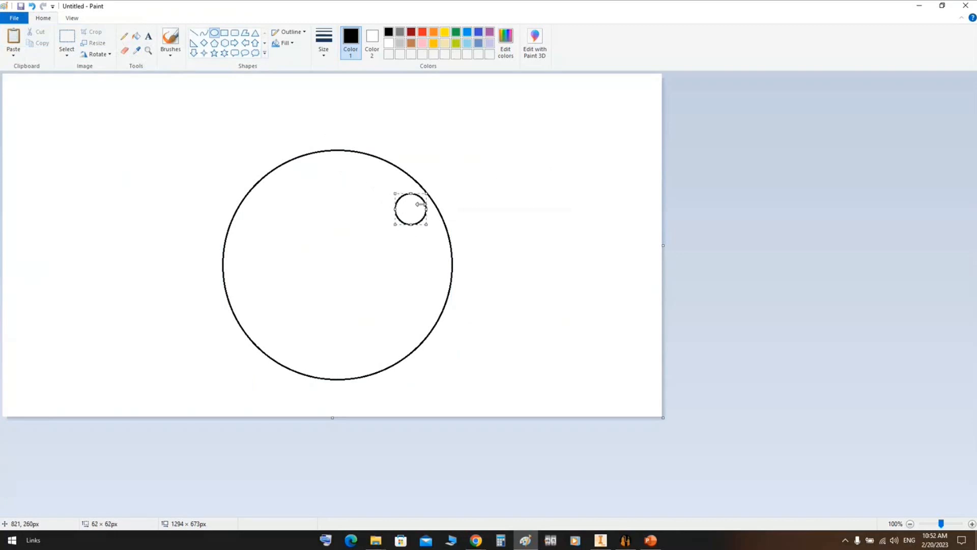
key("Delete")
left_click_drag(380, 193, 435, 248, "shift")
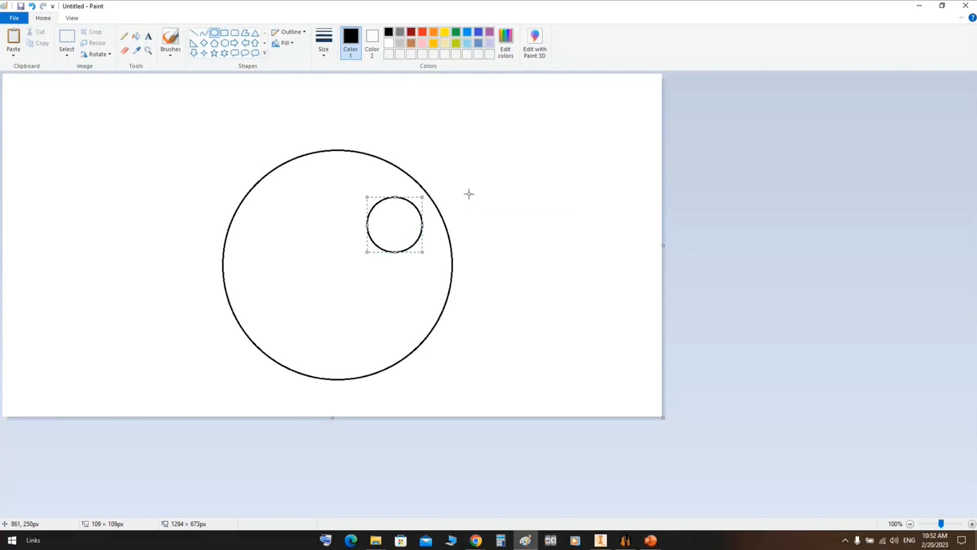
left_click(469, 194)
scroll(404, 217, "up", 1, "ctrl")
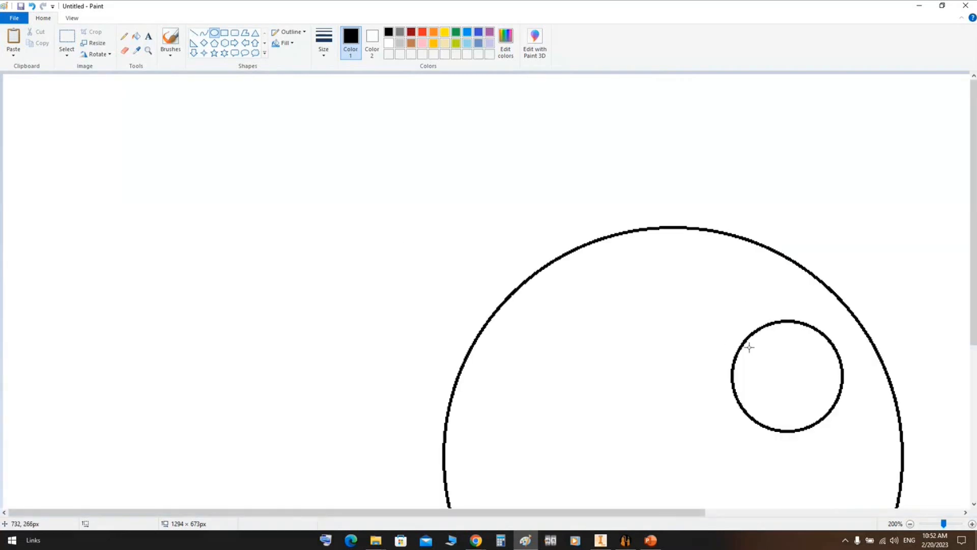
Draw two black diagonal lines crossing at the centre of the small circle.
left_click(193, 33)
mouse_move(878, 300)
left_mouse_down()
mouse_move(727, 422)
mouse_move(715, 442)
left_mouse_up()
mouse_move(714, 289)
left_mouse_down()
mouse_move(831, 371)
mouse_move(851, 458)
mouse_move(862, 459)
left_mouse_up()
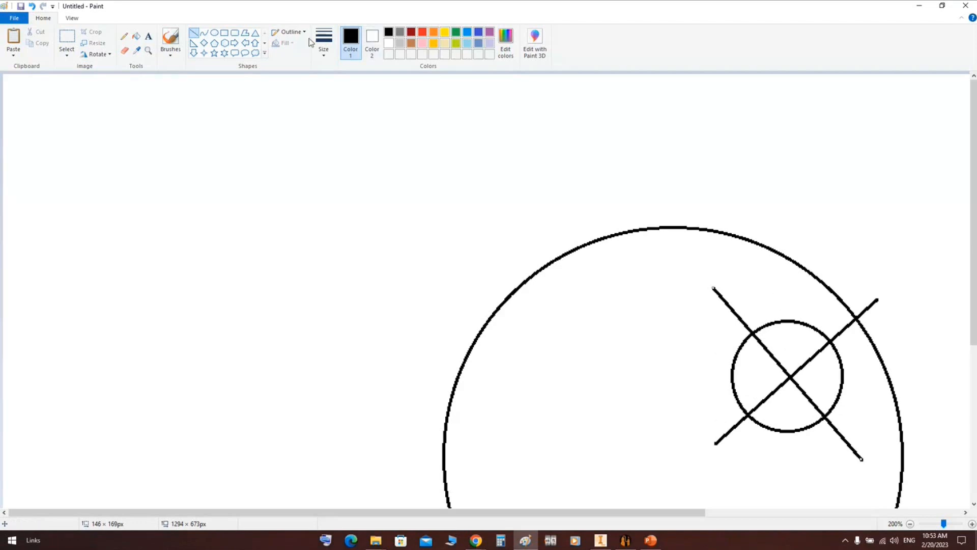
Draw a red vertical line about 292 px long and a red horizontal line about 201 px long through the small circle's centre.
left_click(423, 32)
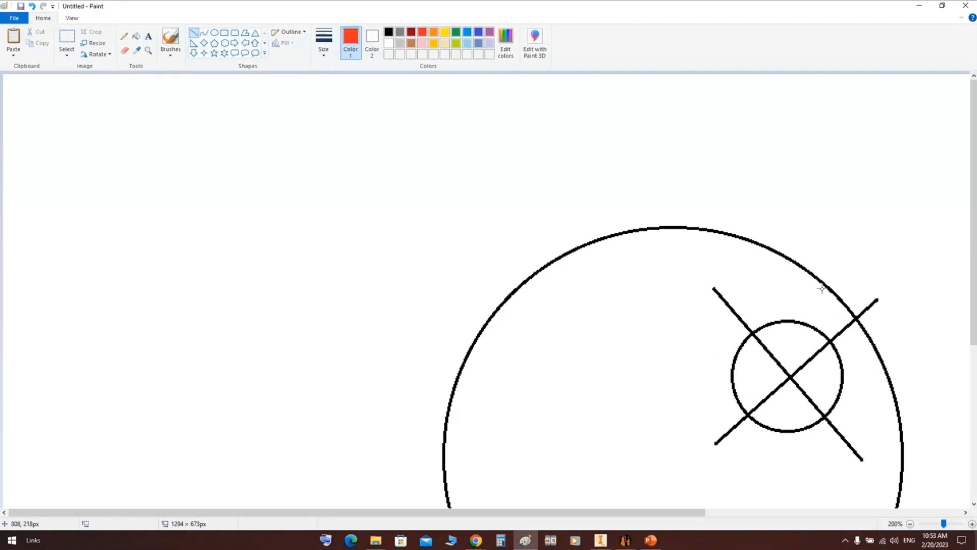
mouse_move(779, 202)
left_mouse_down()
mouse_move(805, 484)
mouse_move(778, 499)
left_mouse_up()
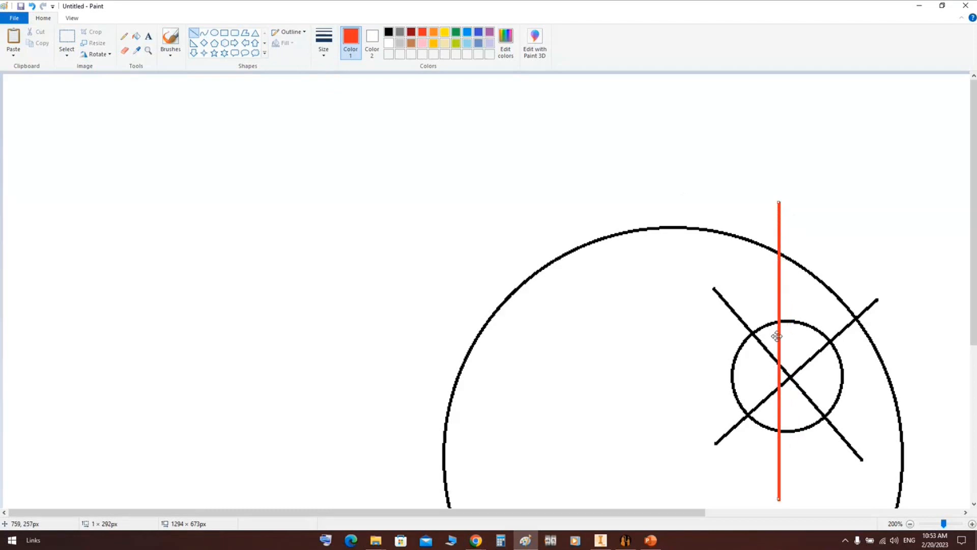
left_click_drag(777, 336, 788, 368)
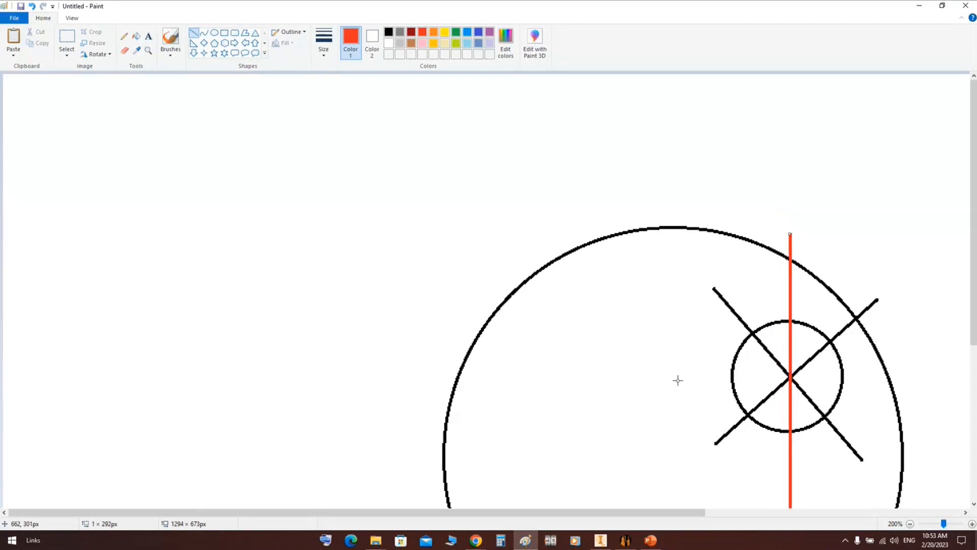
left_click_drag(678, 381, 883, 380)
scroll(758, 290, "down", 3)
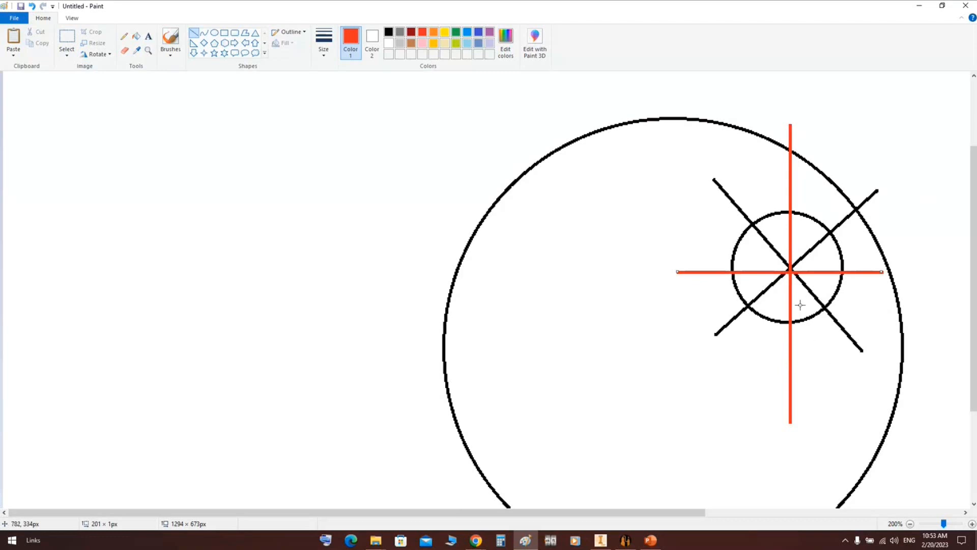
left_click(833, 368)
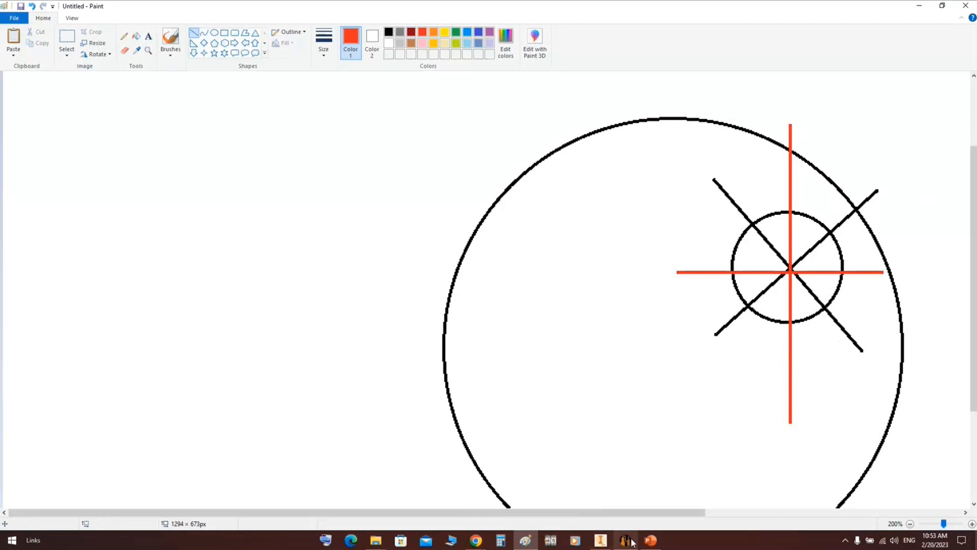
Draw bolt holes about 6 to 7 px wide inside the small circle, one in red and three in green.
mouse_move(632, 541)
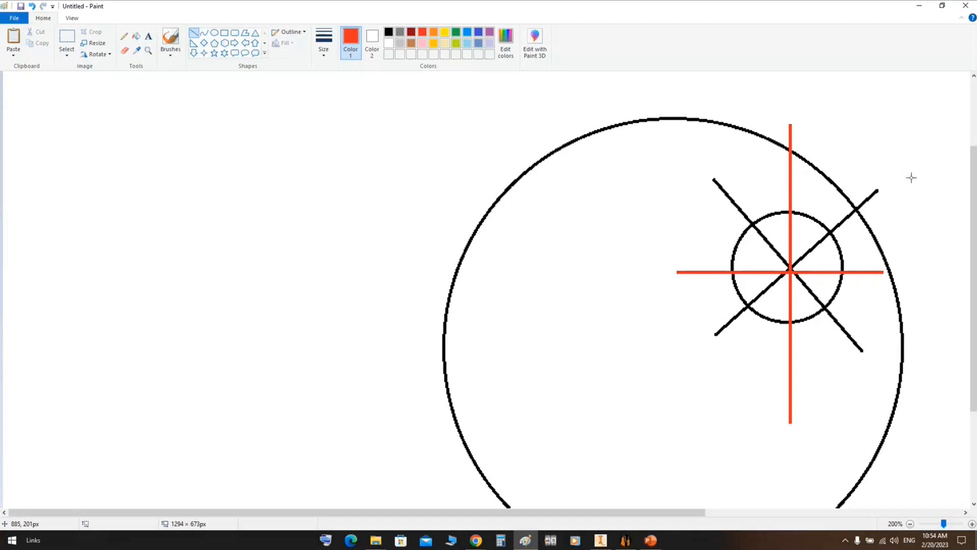
left_click(214, 33)
left_click_drag(810, 227, 836, 253)
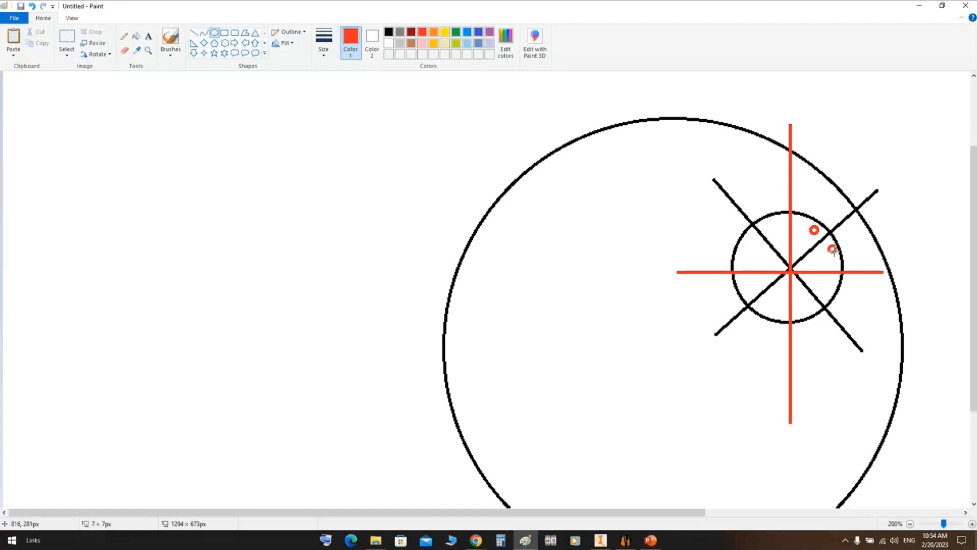
left_click(456, 32)
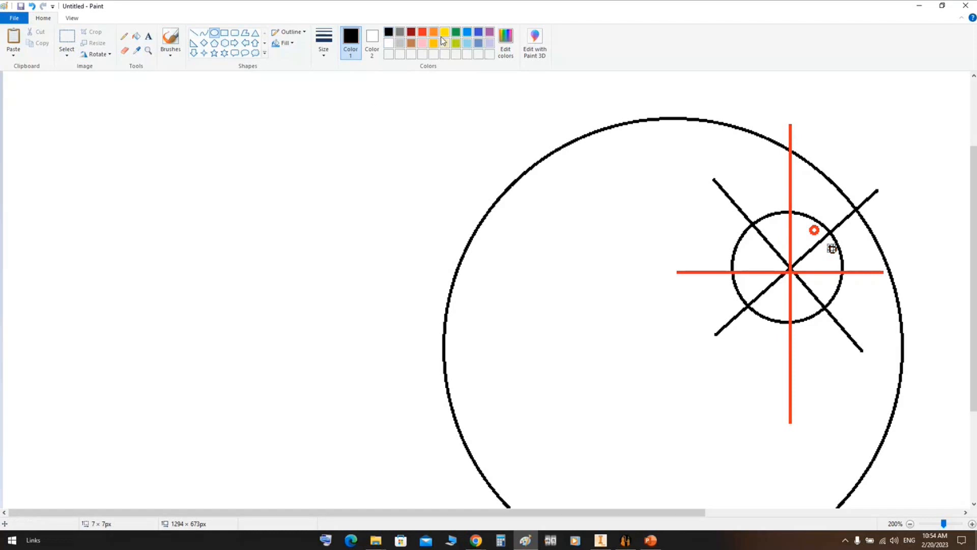
left_click_drag(782, 218, 802, 224)
left_click(797, 221)
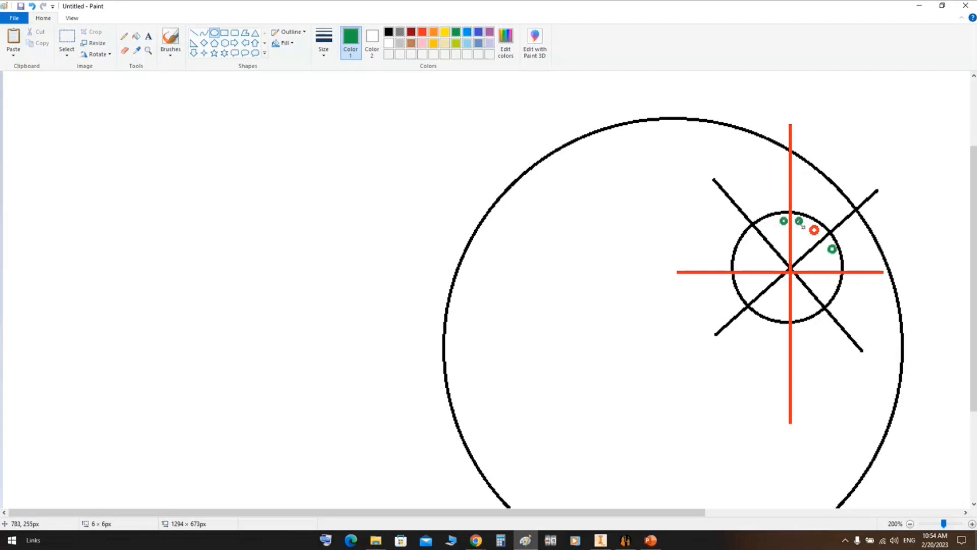
left_click(869, 243)
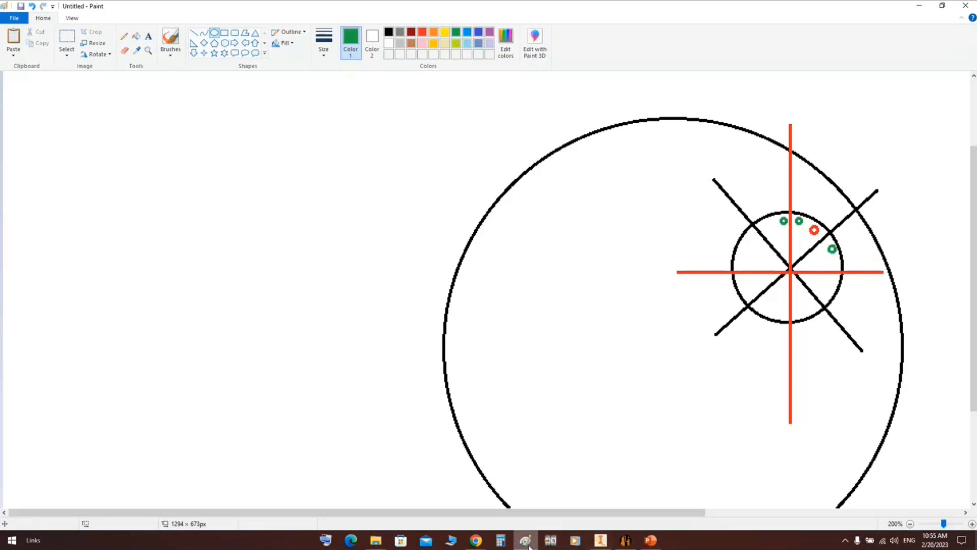
Return to Static Equipment Generator and review the N5B nozzle's parameters on the Left Head.
left_click(625, 540)
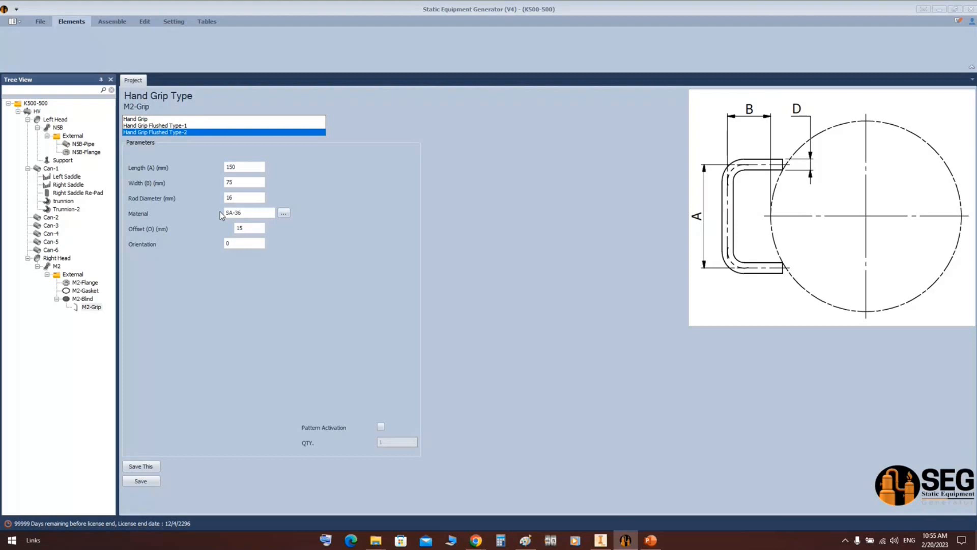
key("Tab")
left_click(49, 120)
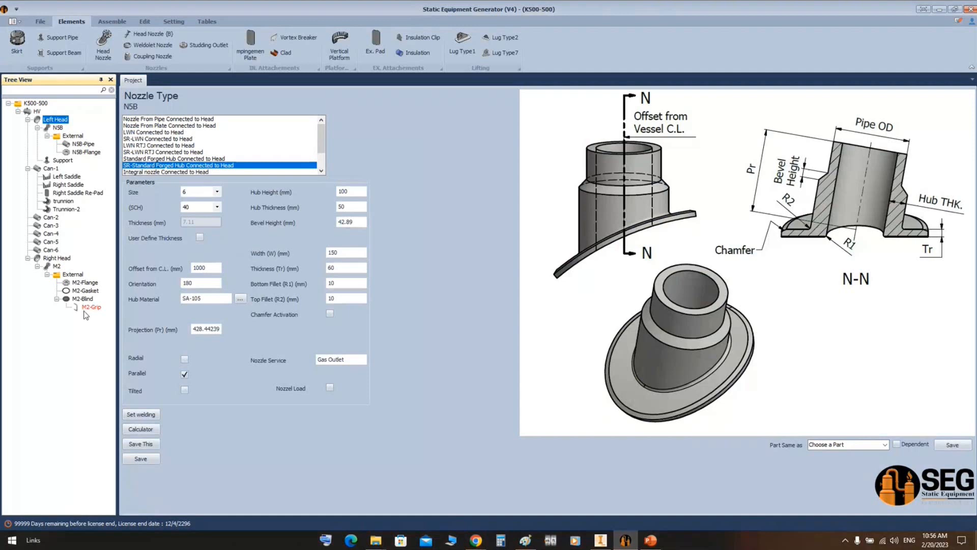
Set the M2-Grip hand grip to 200 mm length, 100 mm width and 20 mm rod diameter.
left_click(84, 310)
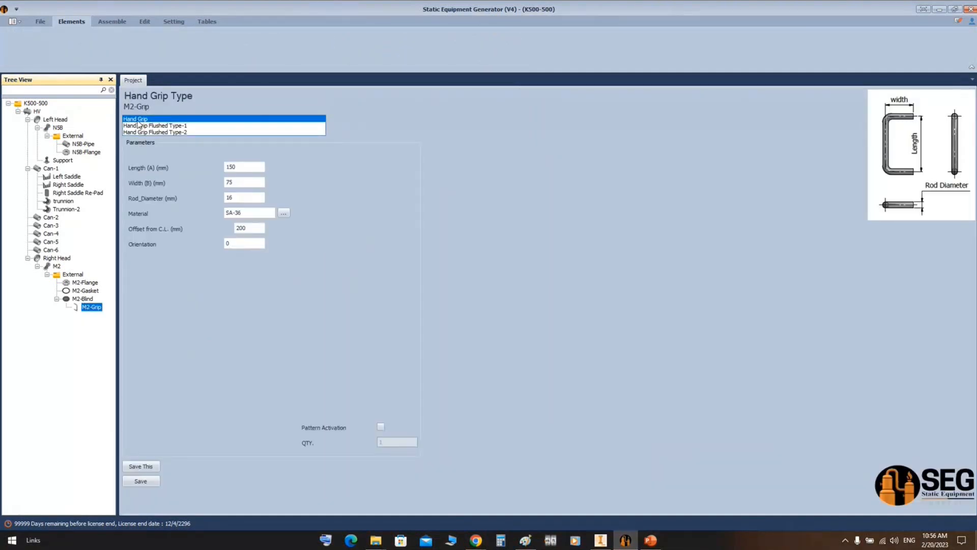
left_click(246, 168)
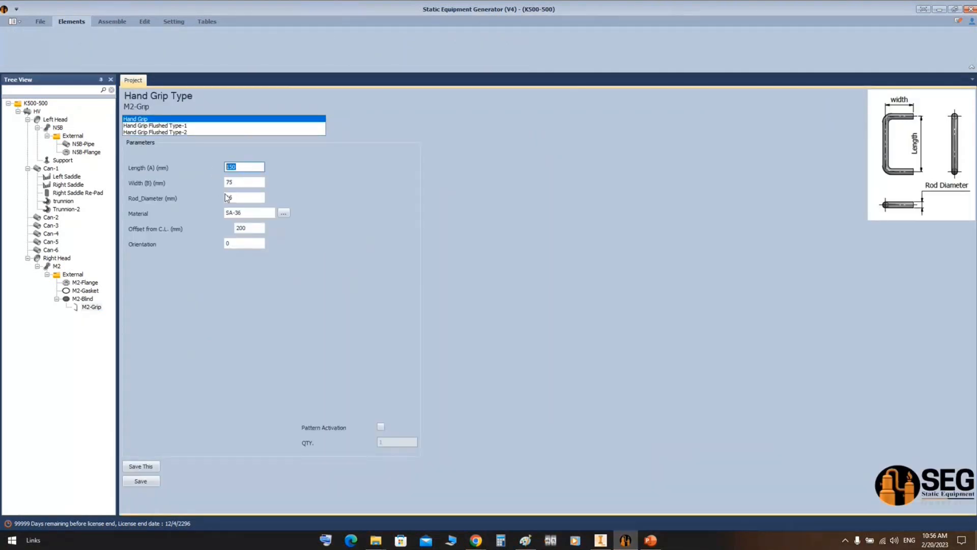
type("200")
left_click(226, 183)
left_click(239, 197)
key("Tab")
key("Tab")
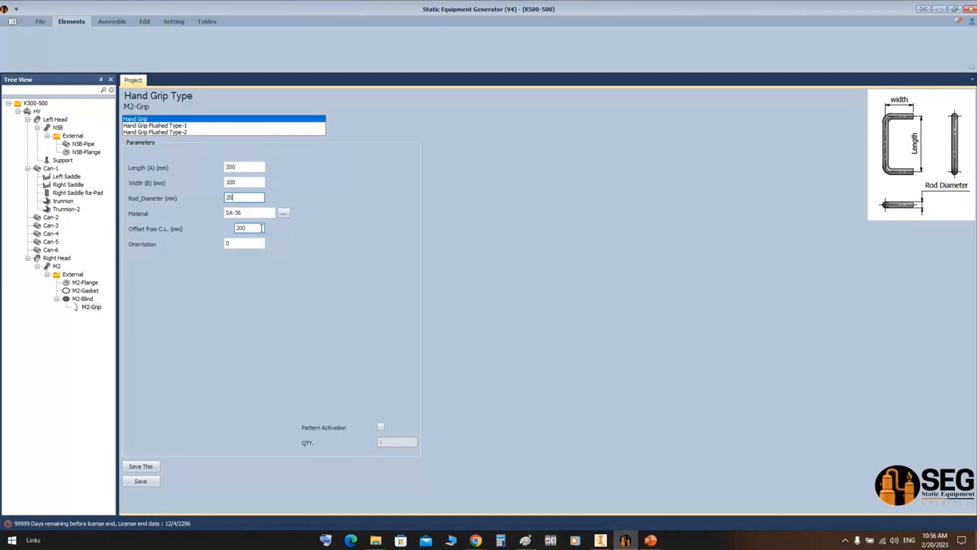
Save M2-Grip with its pattern activated at quantity 2 and start the assembly build.
left_click(381, 427)
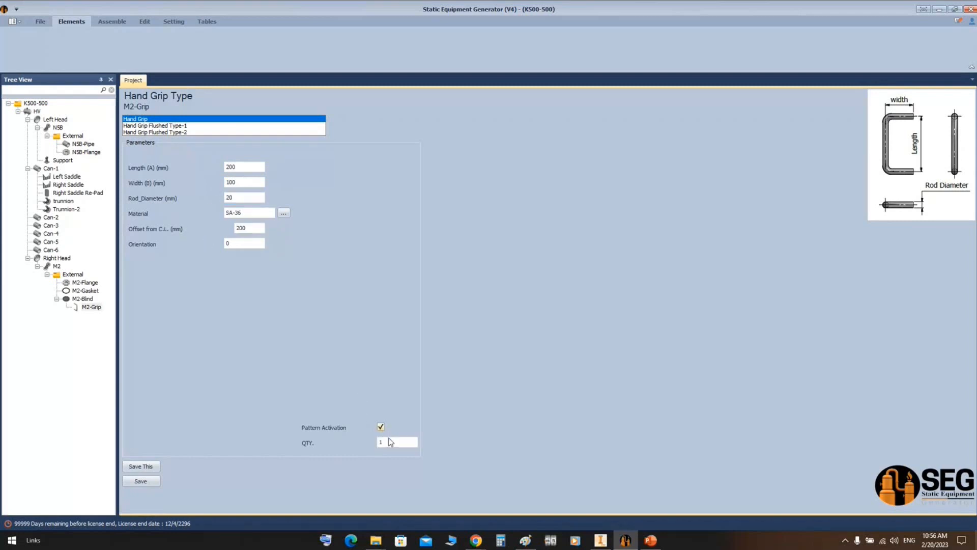
key("Tab")
type("2")
left_click(140, 481)
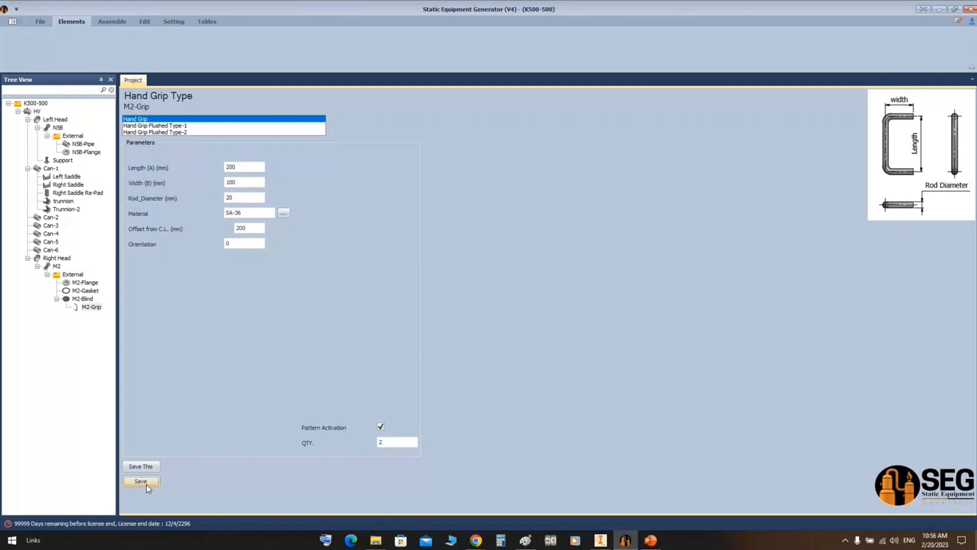
left_click(113, 23)
left_click(21, 43)
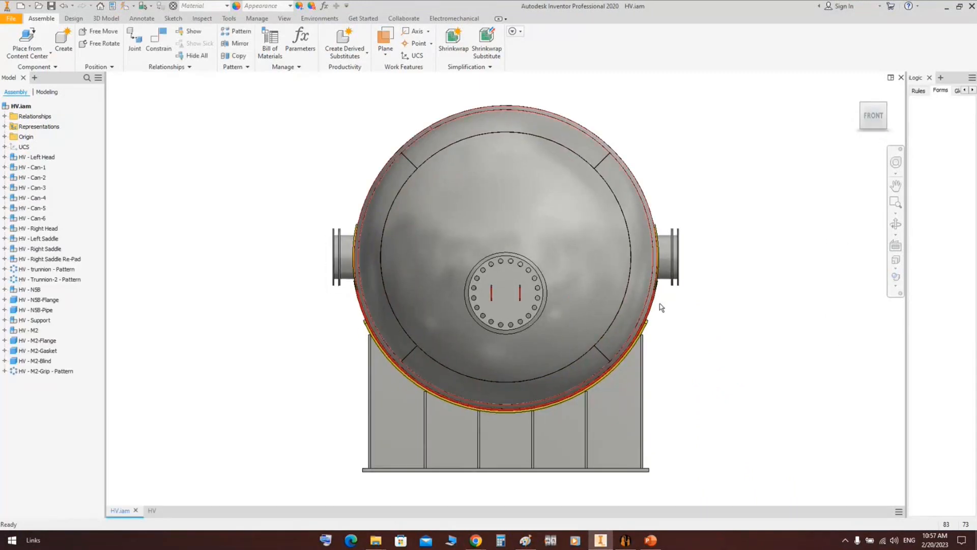
Examine the patterned hand grips on the M2 blind in the Inventor assembly.
left_click(896, 224)
left_click_drag(588, 276, 631, 284)
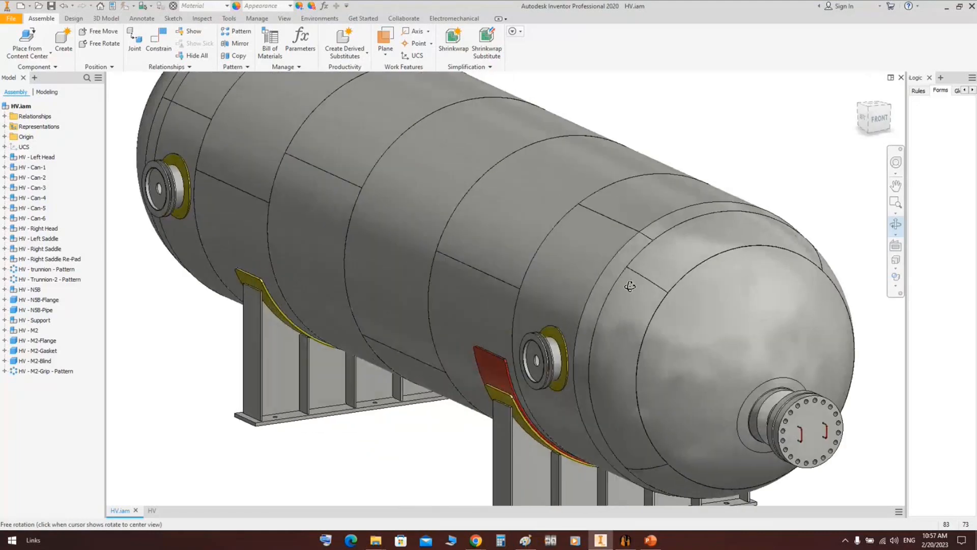
middle_click_drag(694, 343, 574, 227)
scroll(574, 227, "down", 2)
scroll(757, 355, "down", 5)
middle_click_drag(756, 354, 580, 249)
right_click(580, 249)
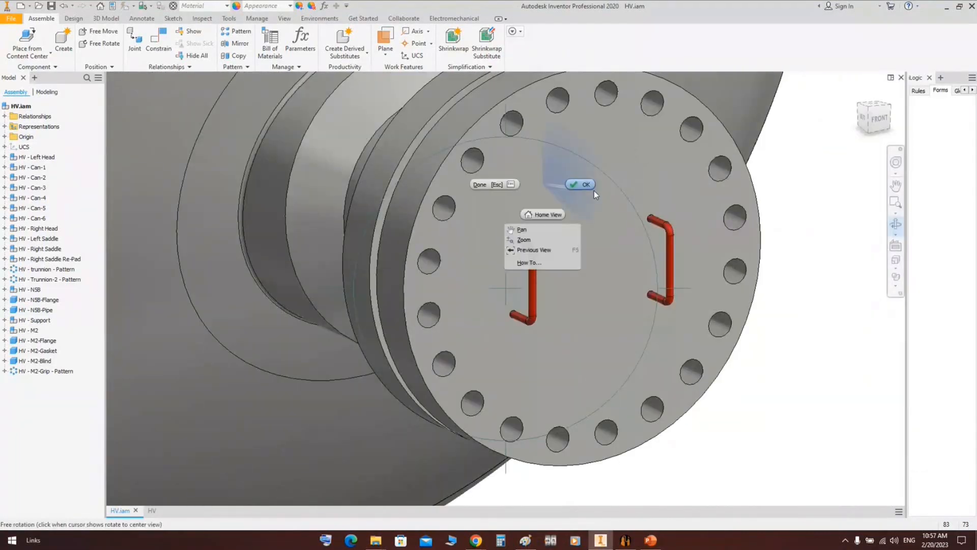
left_click(589, 186)
scroll(575, 293, "up", 3)
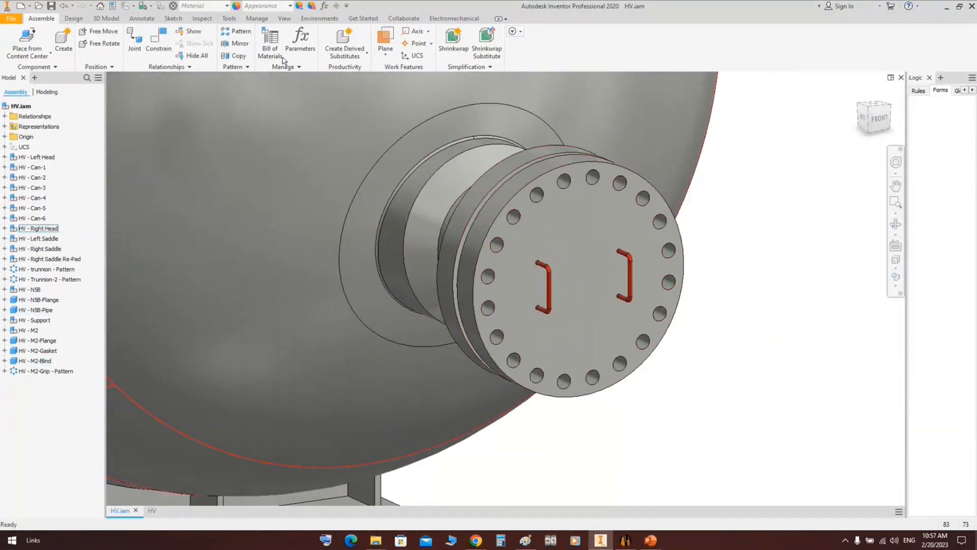
Return to Static Equipment Generator and add a stud bolt named M2-Stud to M2-Blind.
left_click(626, 540)
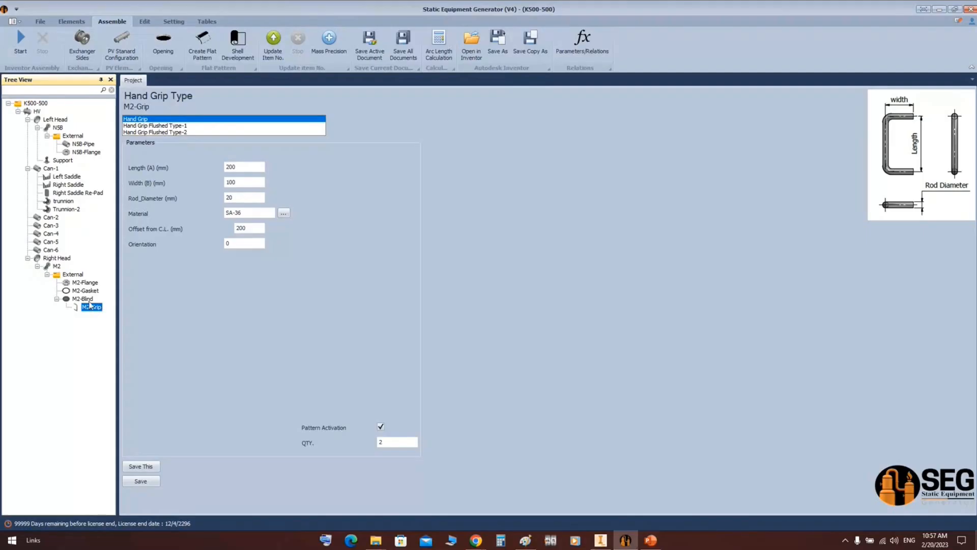
left_click(82, 299)
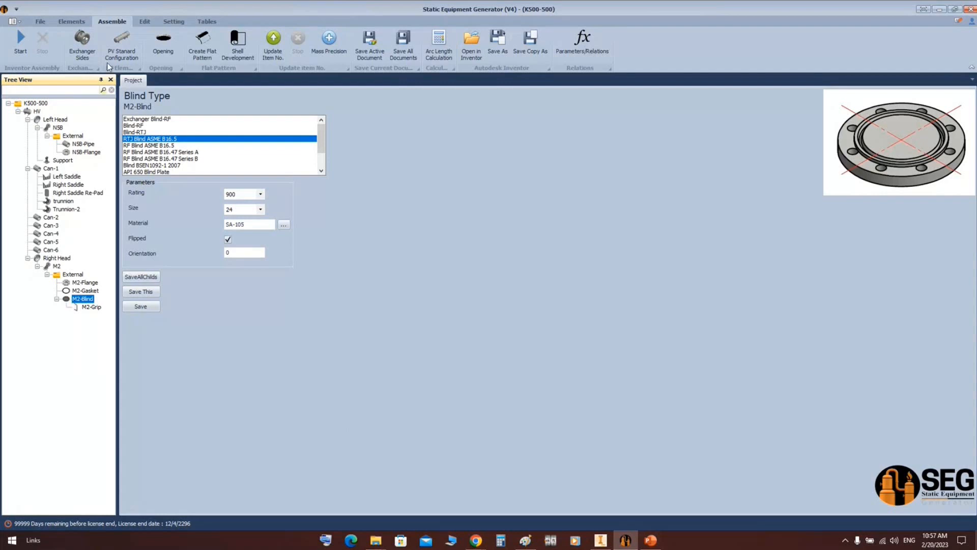
left_click(71, 21)
left_click(37, 112)
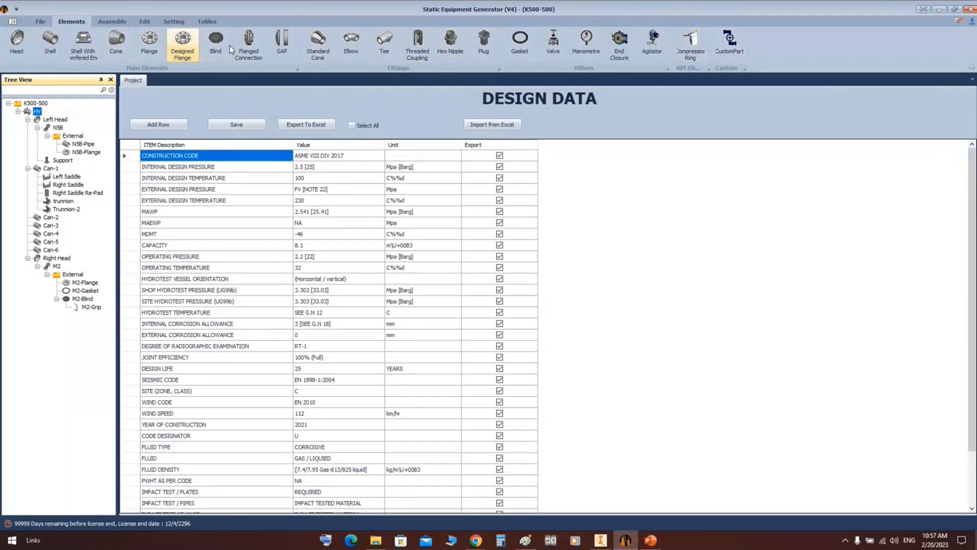
left_click(81, 299)
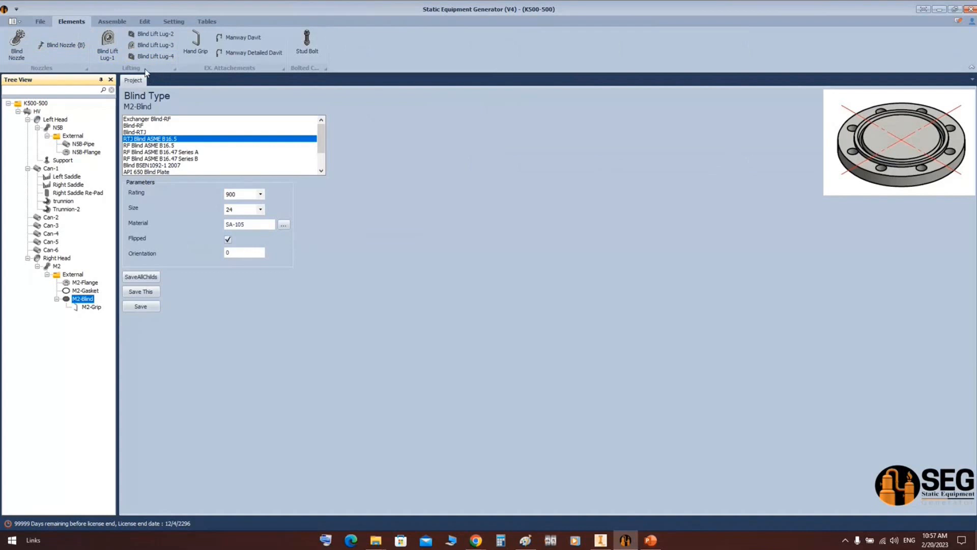
left_click(307, 43)
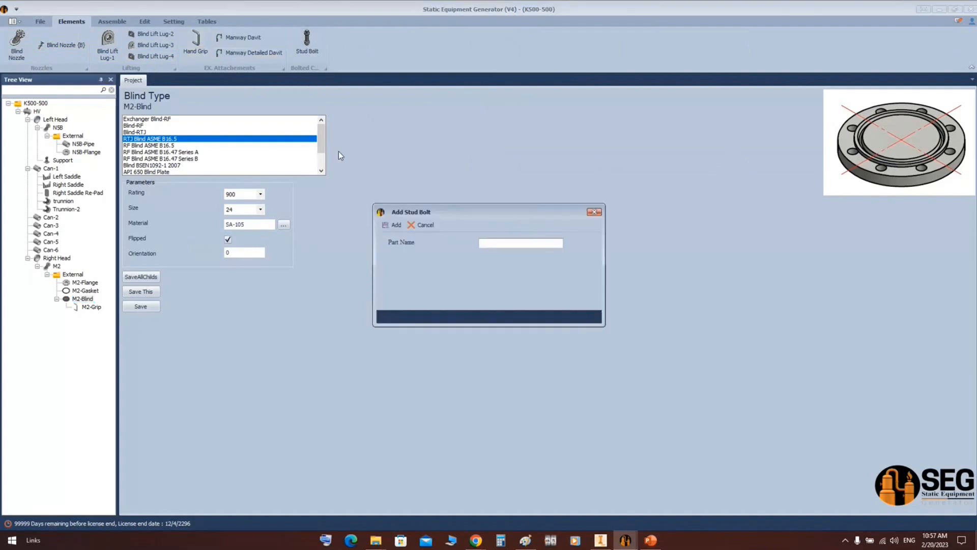
type("M2-Stud")
key("Return")
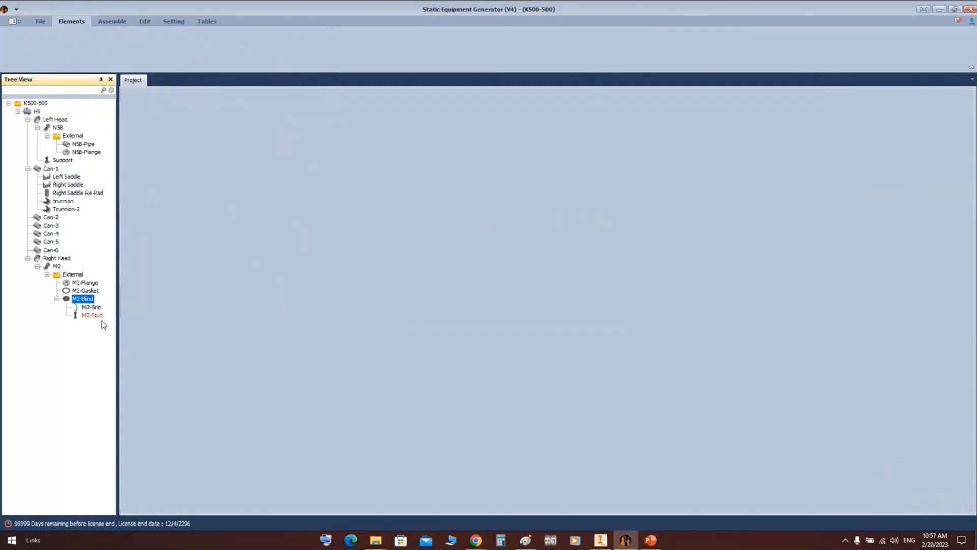
Set the M2-Stud stud bolt to the UNC Nut type with size 2 1/2.
left_click(94, 315)
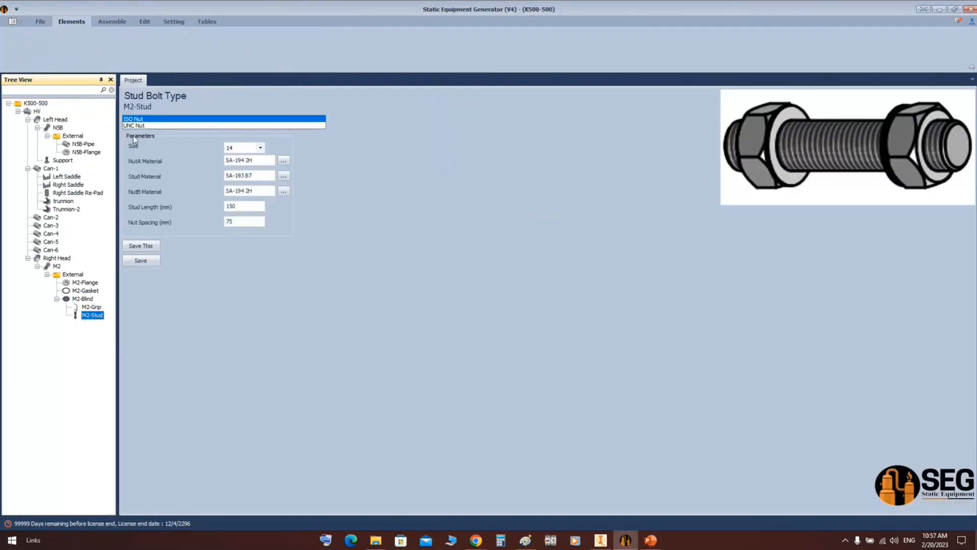
left_click(145, 126)
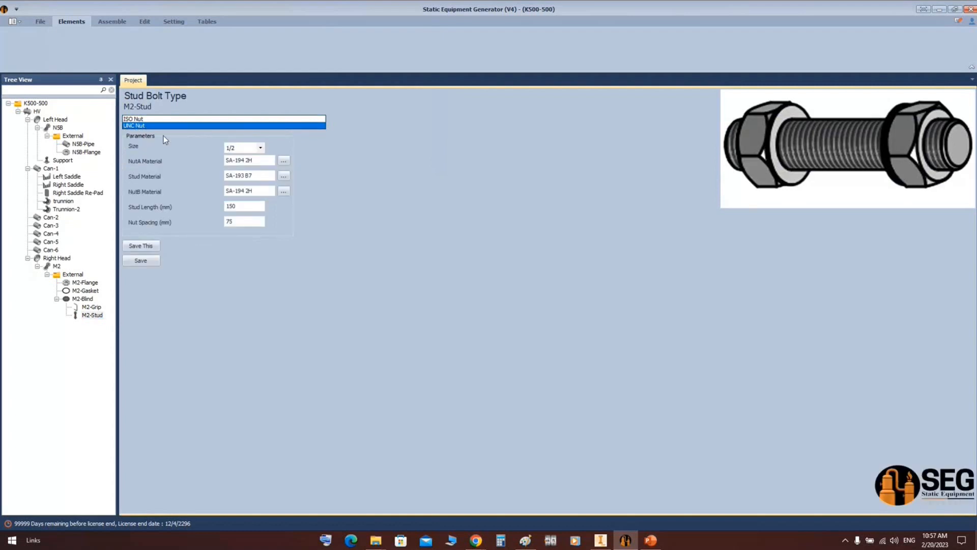
left_click(260, 148)
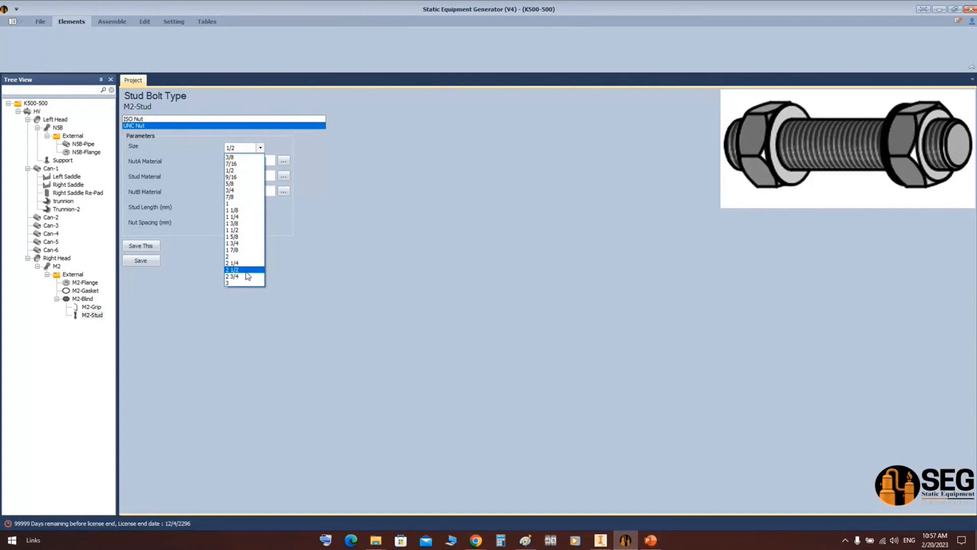
left_click(245, 269)
key("Tab")
key("Tab")
key("Tab")
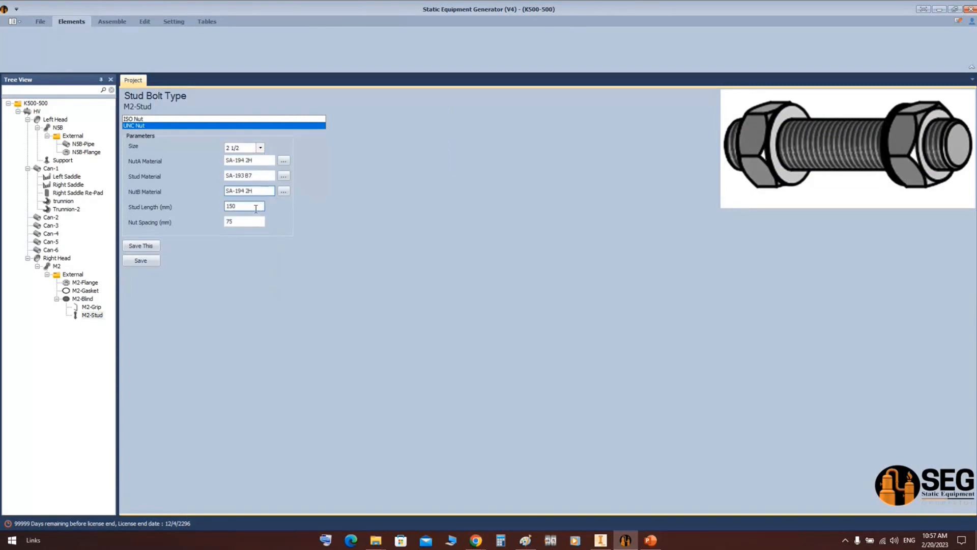
Set the M2-Stud stud length to 455 mm.
key("Tab")
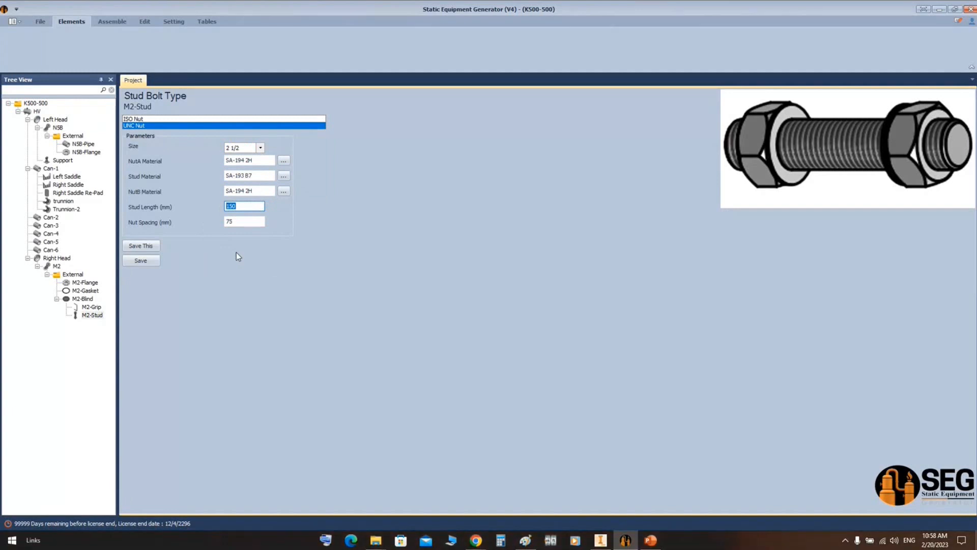
type("455")
double_click(255, 223)
left_click(246, 207)
left_click(239, 224)
double_click(240, 224)
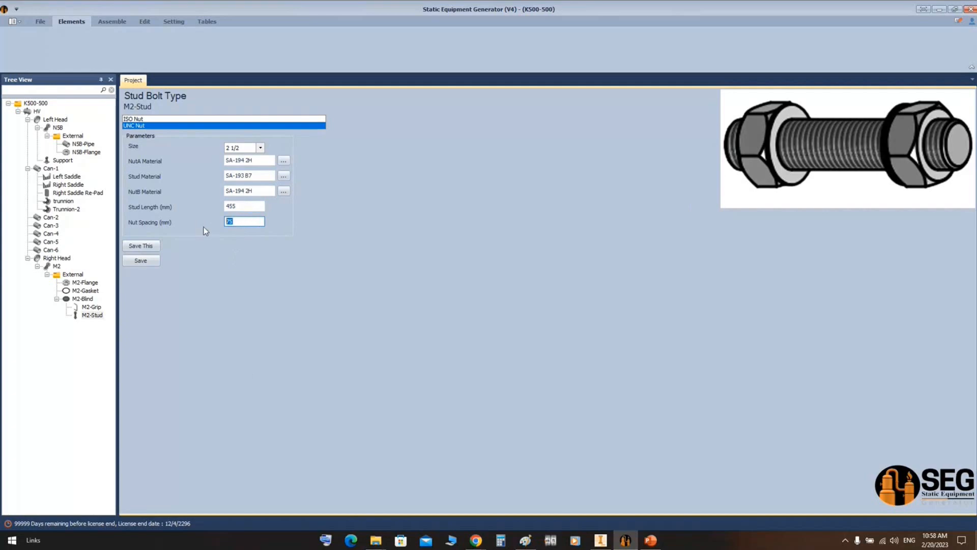
In Inventor, measure the distance from the M2 blind's outer face to the back face of the M2 flange.
left_click(601, 539)
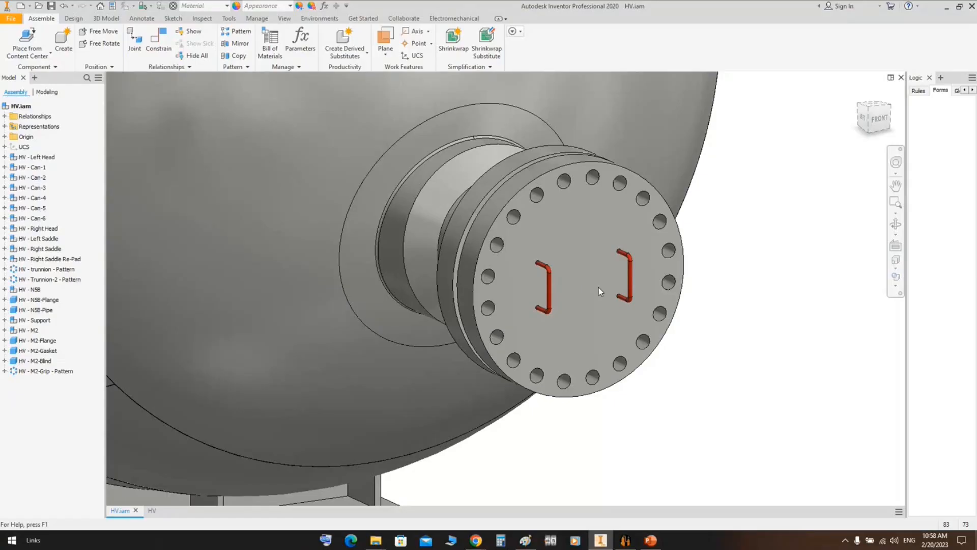
left_click(229, 18)
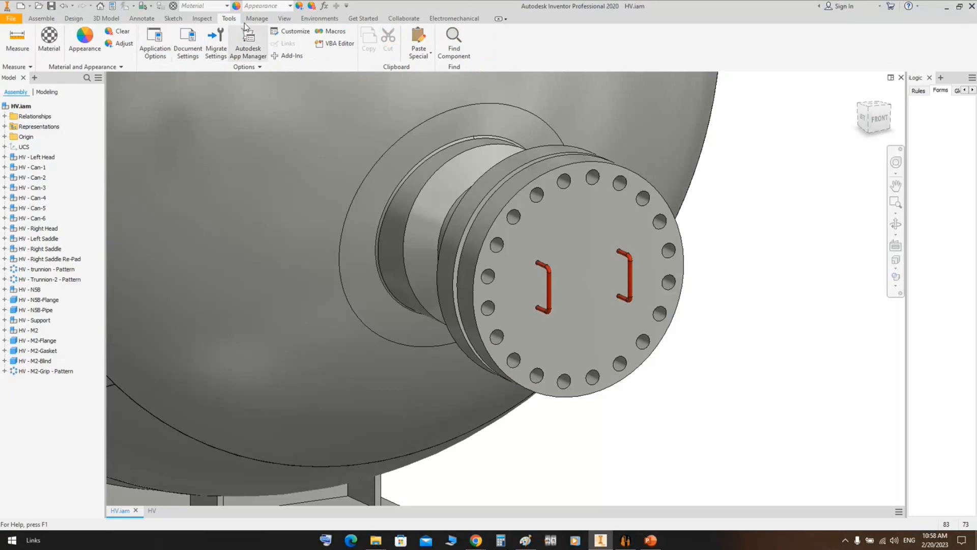
left_click(17, 39)
scroll(519, 203, "down", 3)
left_click(527, 199)
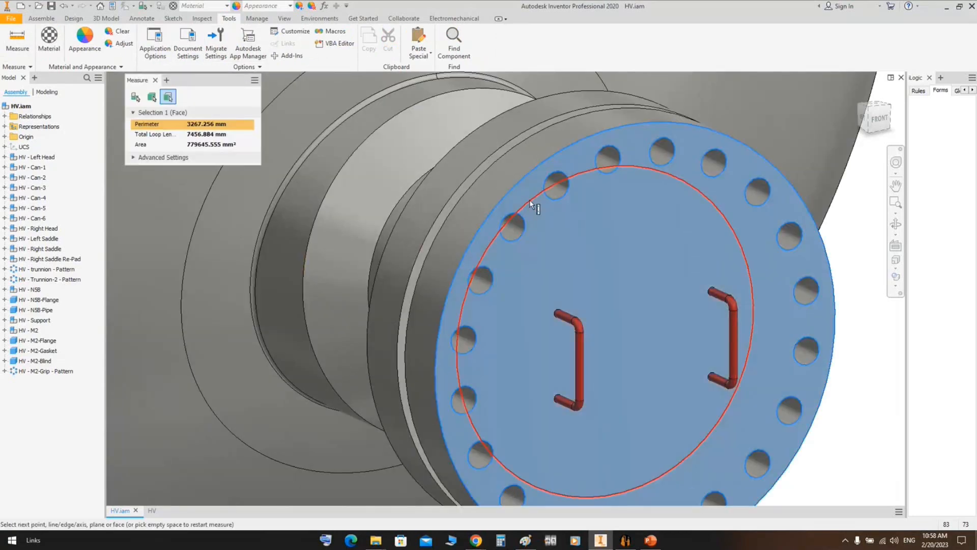
scroll(530, 200, "up", 4)
left_click(896, 224)
scroll(573, 232, "up", 3)
left_click_drag(573, 232, 675, 236)
middle_click_drag(689, 229, 388, 343)
left_click_drag(458, 254, 517, 190)
scroll(596, 80, "down", 5)
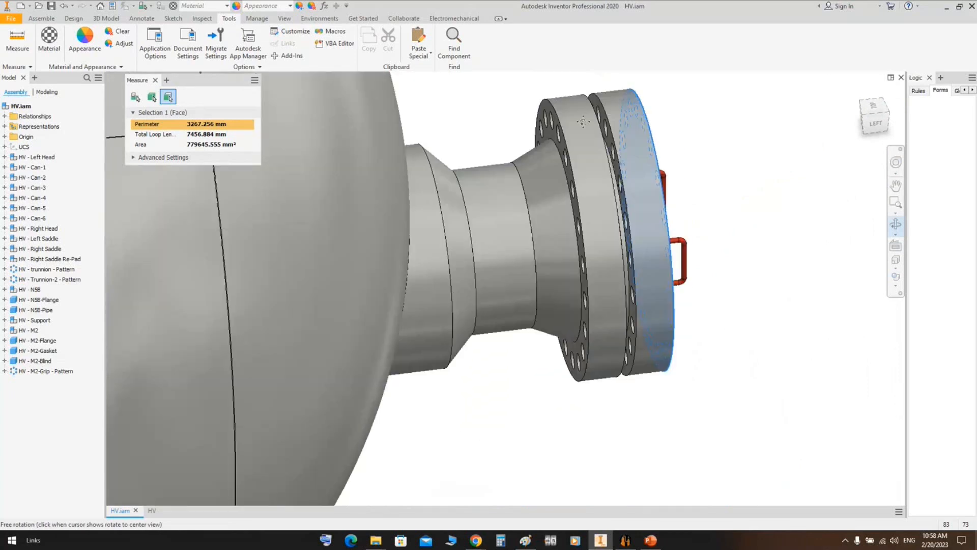
middle_click_drag(597, 79, 526, 175)
right_click(493, 158)
left_click(529, 159)
scroll(488, 243, "down", 5)
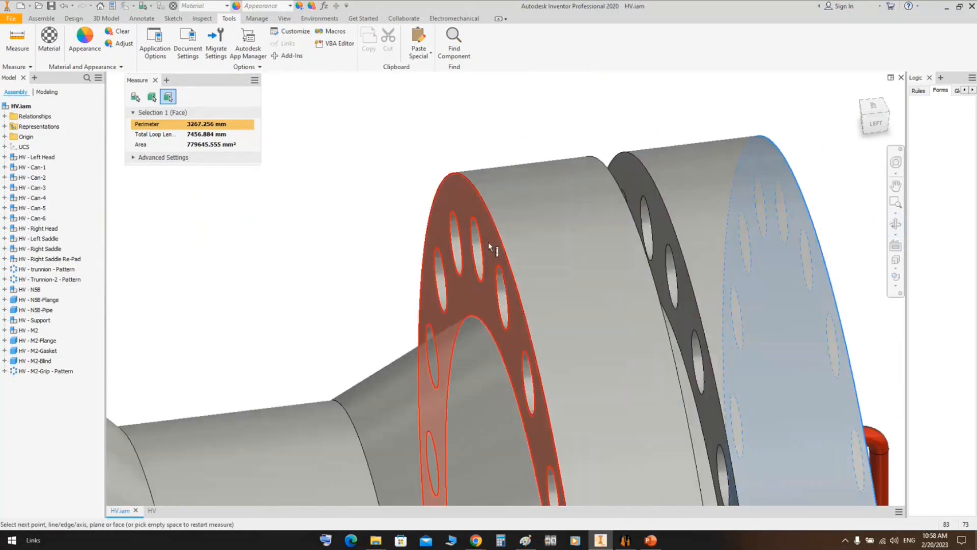
left_click(488, 242)
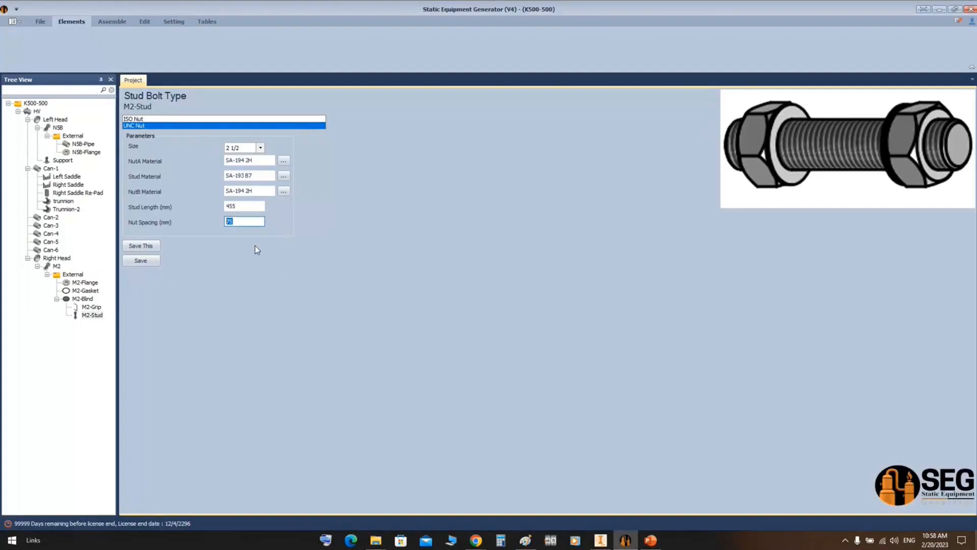
In Static Equipment Generator, save M2-Stud with a nut spacing of 315.66 mm and start the assembly build.
type("315.66")
left_click(156, 264)
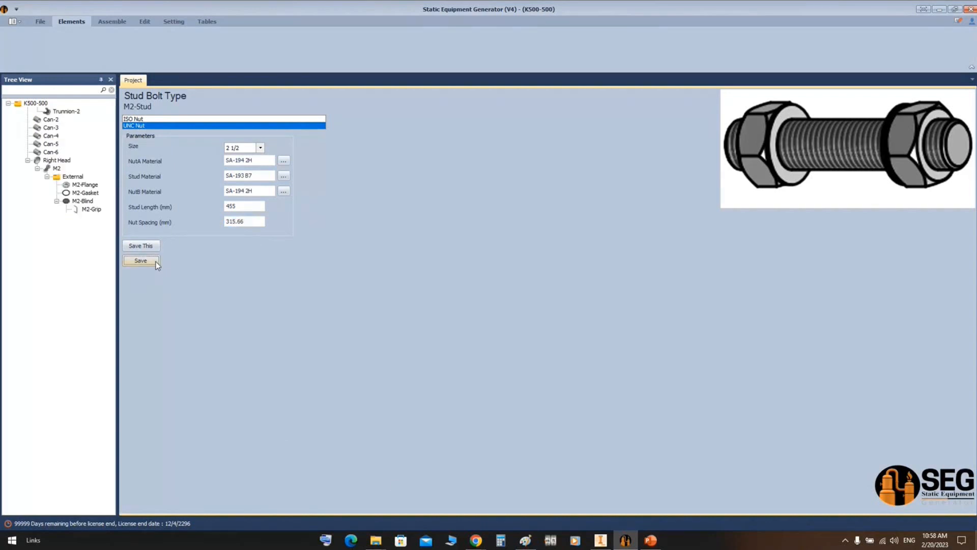
left_click(112, 22)
left_click(20, 40)
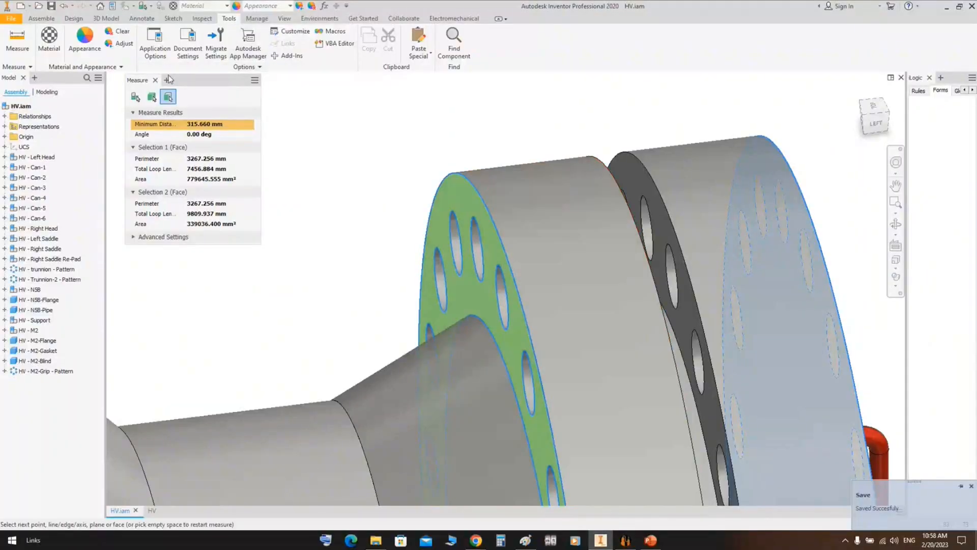
Close the measurement in Inventor and examine the stud bolts around the M2 blind.
left_click(155, 80)
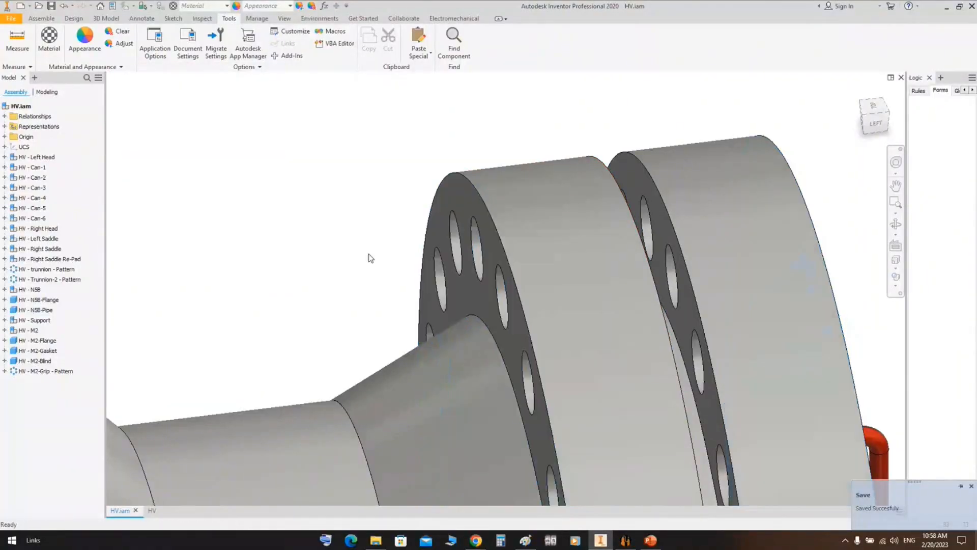
left_click(626, 540)
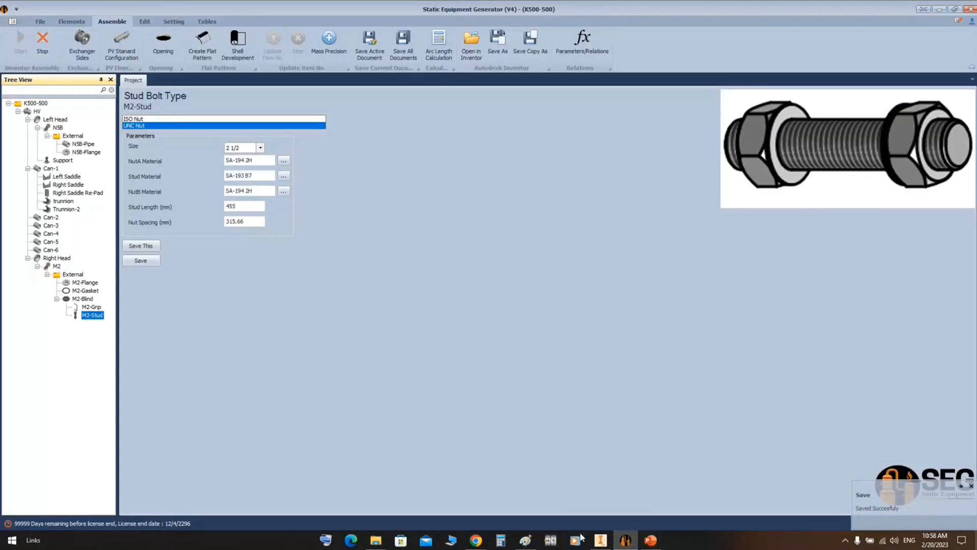
left_click(600, 540)
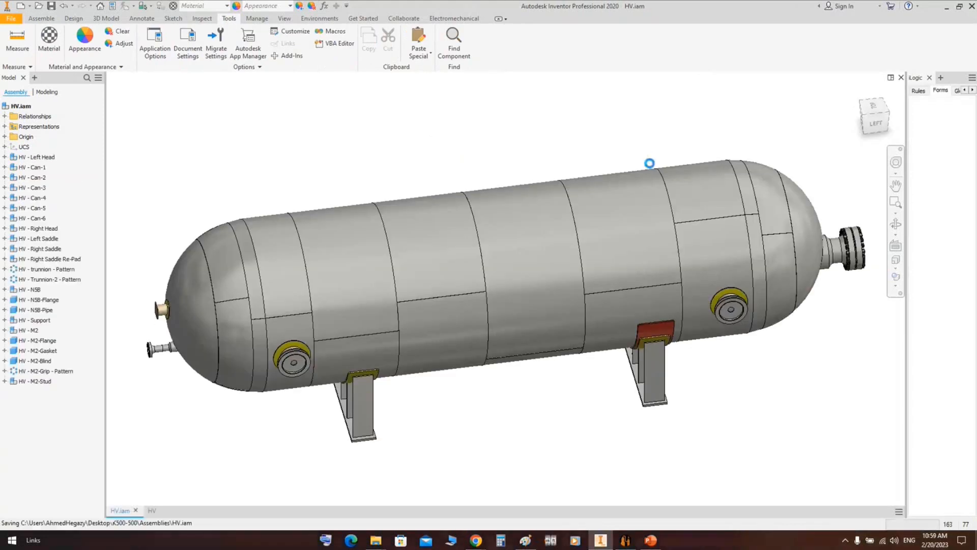
left_click(896, 224)
left_click_drag(594, 299, 482, 286)
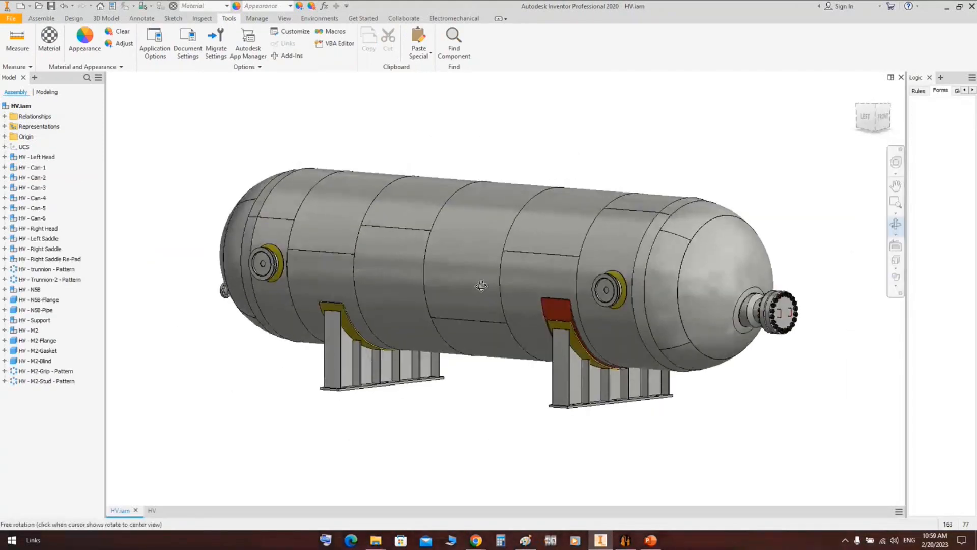
scroll(716, 291, "down", 4)
middle_click_drag(840, 326, 563, 206)
scroll(565, 211, "down", 3)
left_click_drag(567, 214, 537, 223)
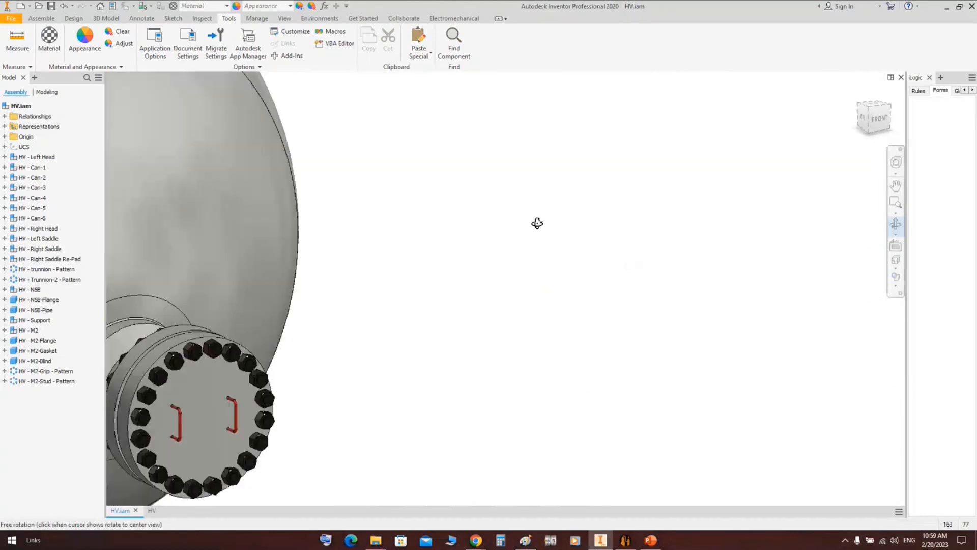
middle_click_drag(357, 237, 594, 159)
scroll(411, 328, "down", 4)
middle_click_drag(463, 271, 561, 209)
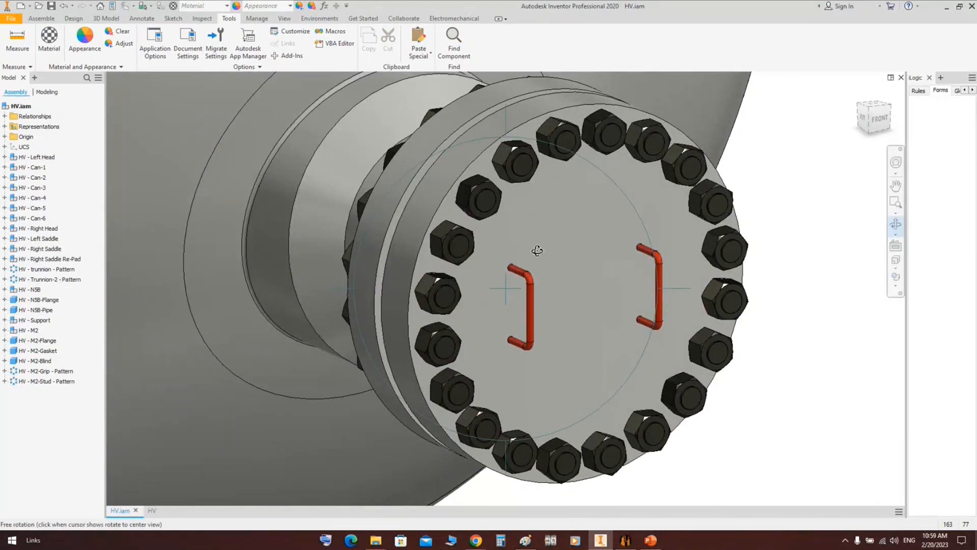
Examine the M2 manway blind, hand grips and stud bolts around the head, finishing with the left view of the whole vessel.
scroll(537, 251, "up", 5)
left_click_drag(537, 250, 394, 237)
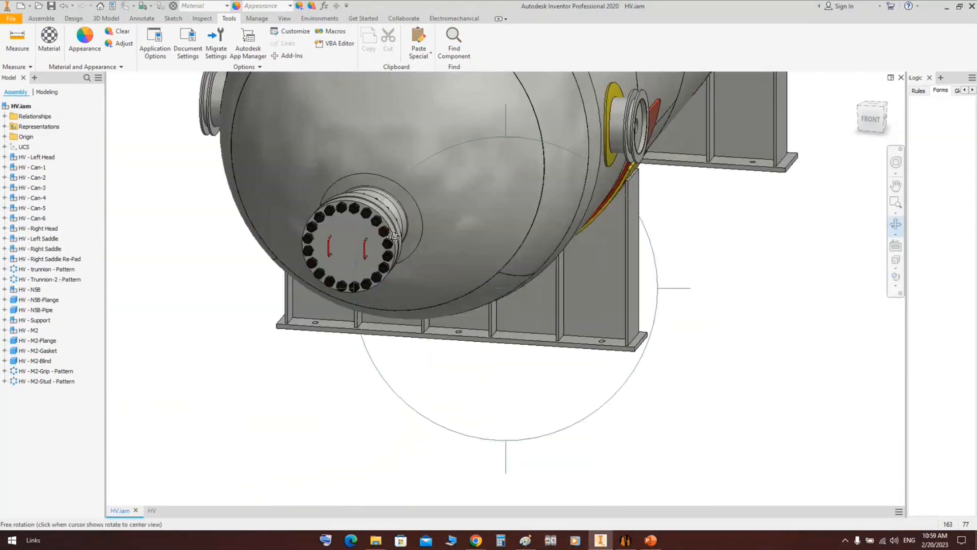
scroll(393, 236, "down", 4)
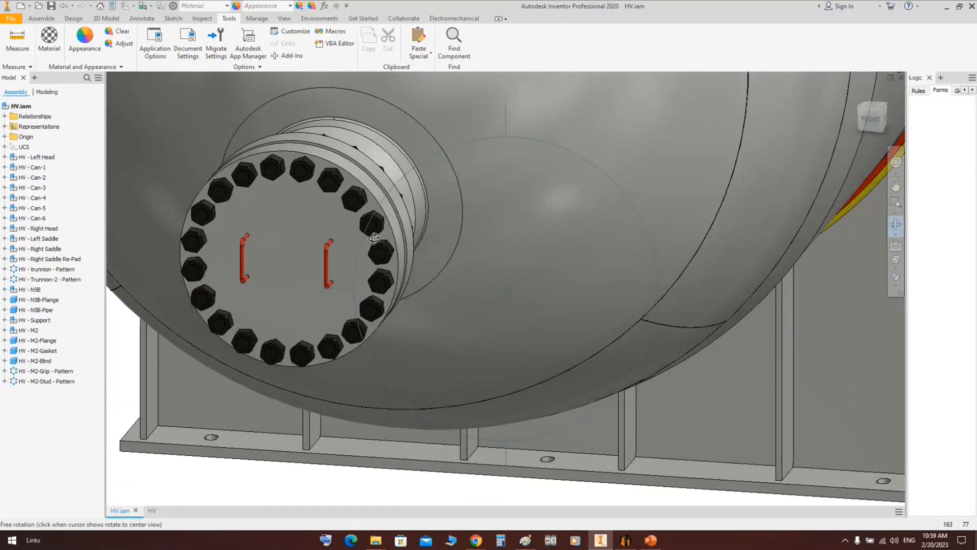
scroll(375, 239, "up", 5)
left_click_drag(375, 238, 473, 270)
scroll(649, 259, "down", 5)
right_click(649, 259)
left_click(709, 258)
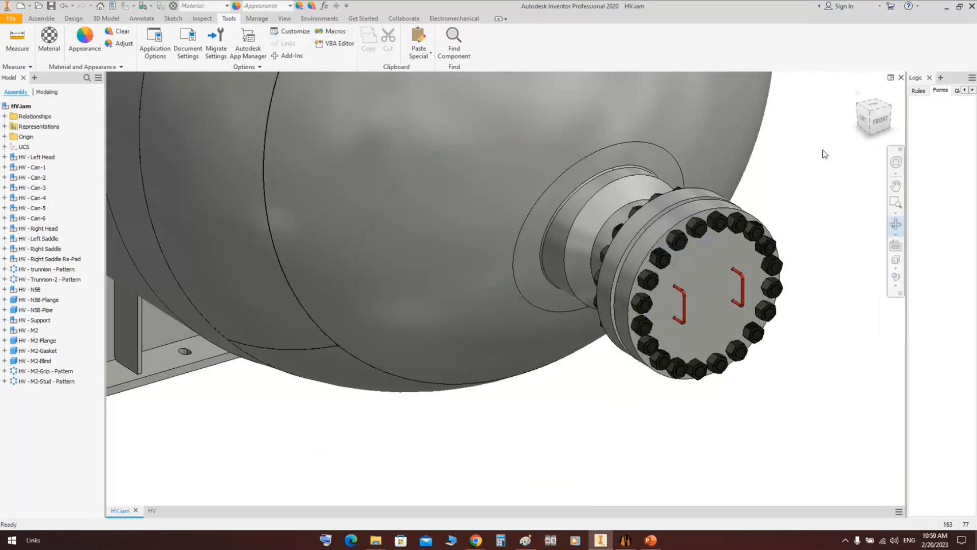
left_click(867, 121)
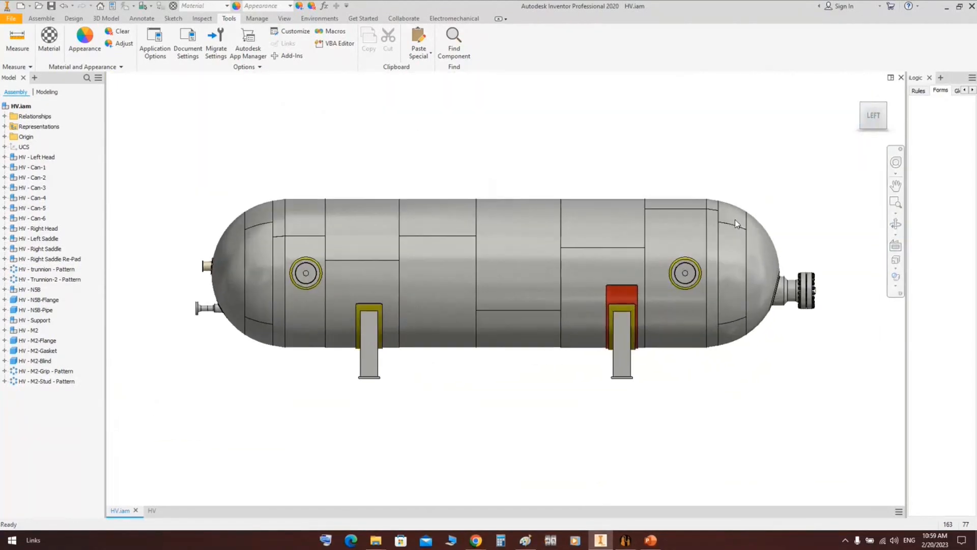
In Static Equipment Generator, add a manway davit named M2-Davit1 to M2-Blind.
left_click(626, 540)
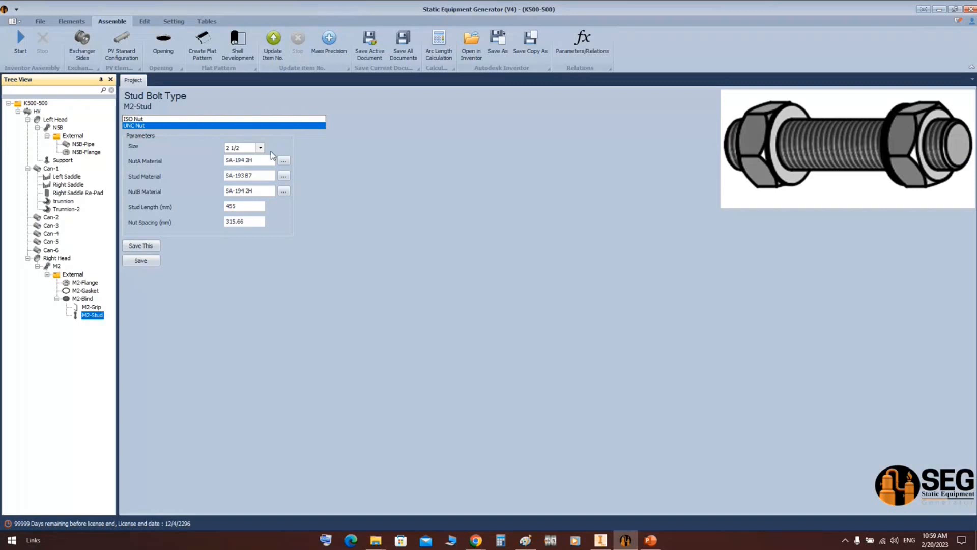
left_click(89, 299)
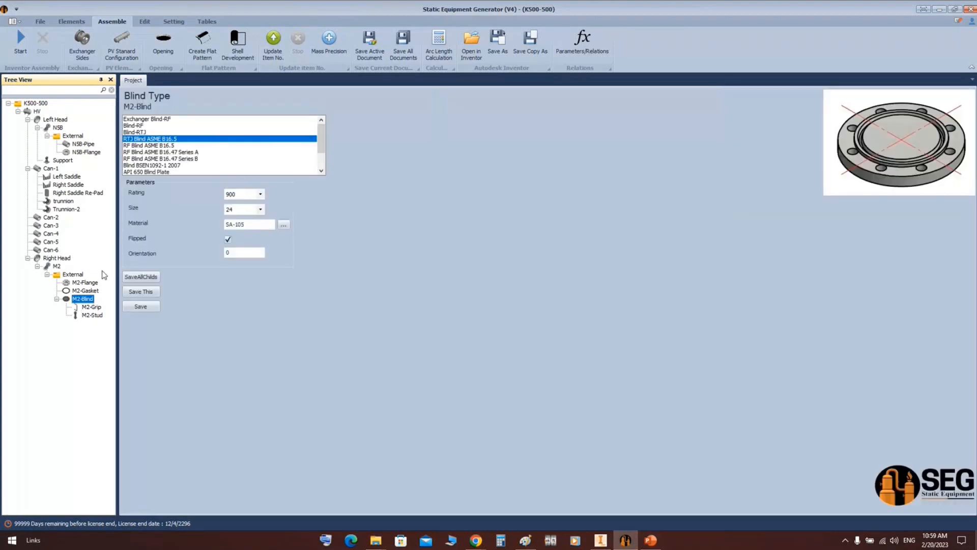
left_click(74, 23)
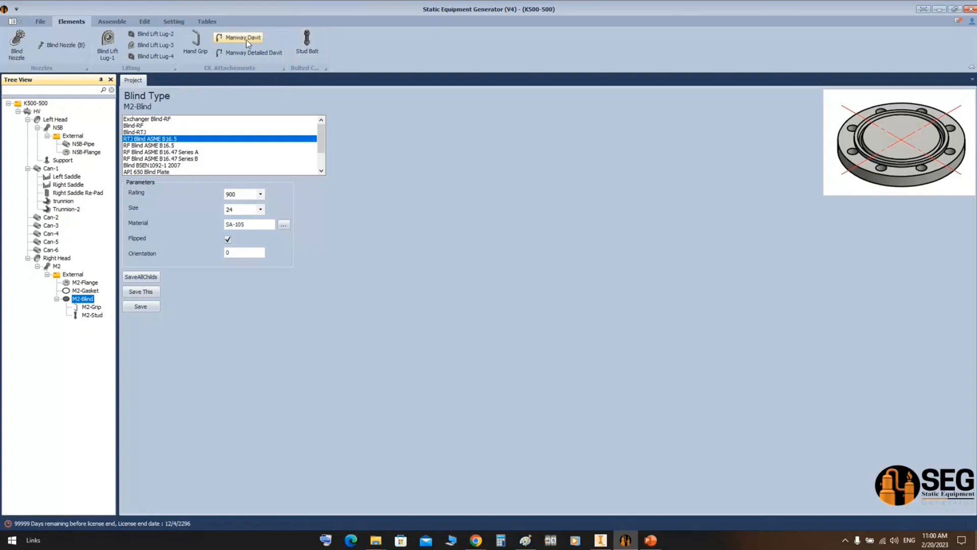
left_click(246, 39)
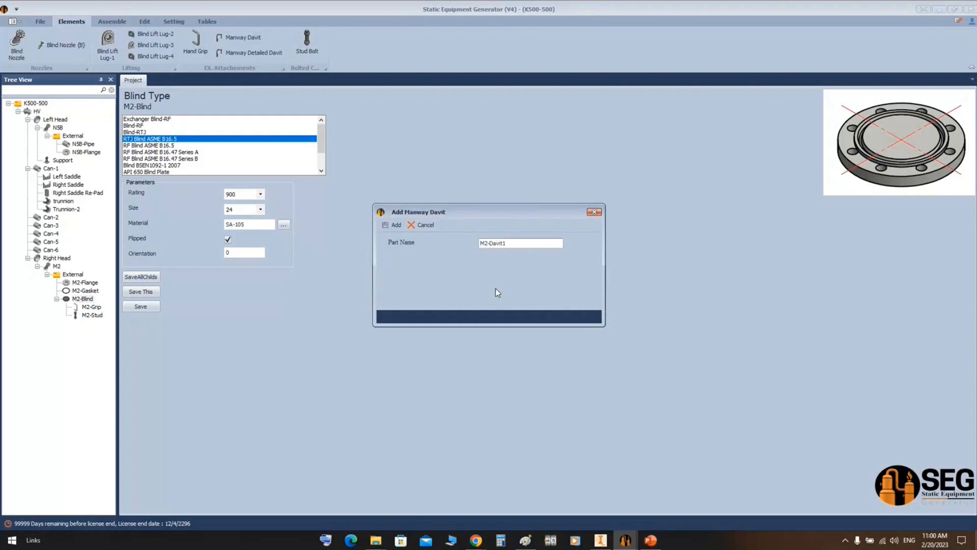
type("M2-Davit1")
key("Return")
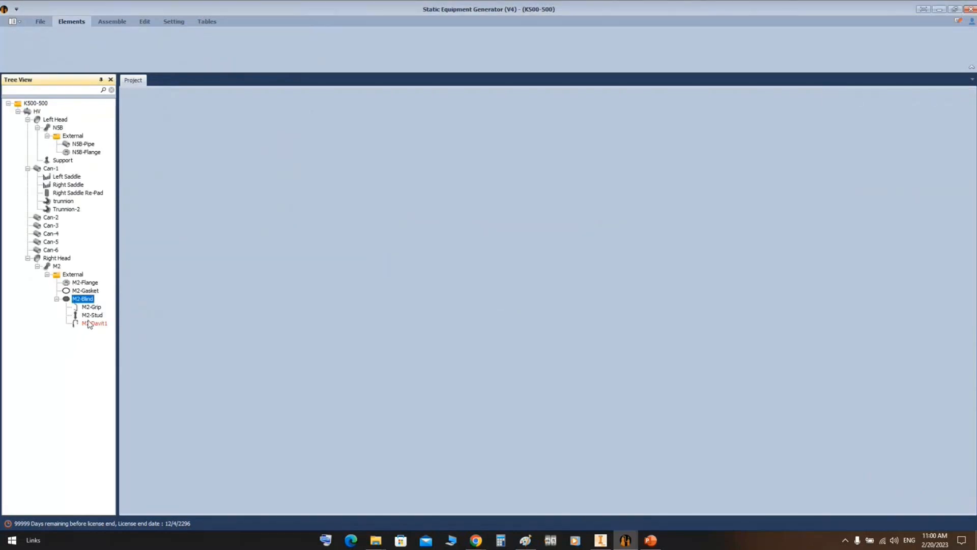
Compare the estimated davit types and Manway Hinge Type A available for M2-Davit1.
left_click(91, 324)
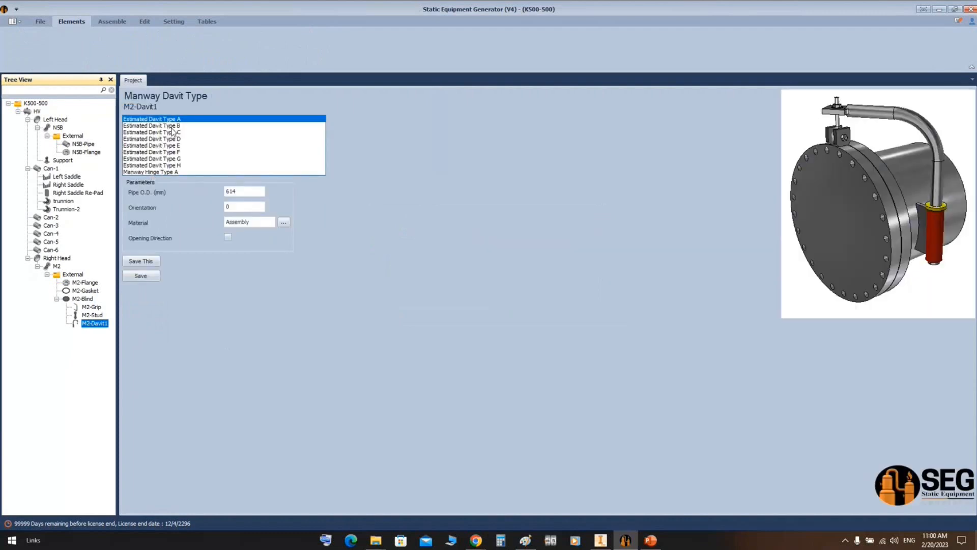
left_click(172, 127)
left_click(173, 133)
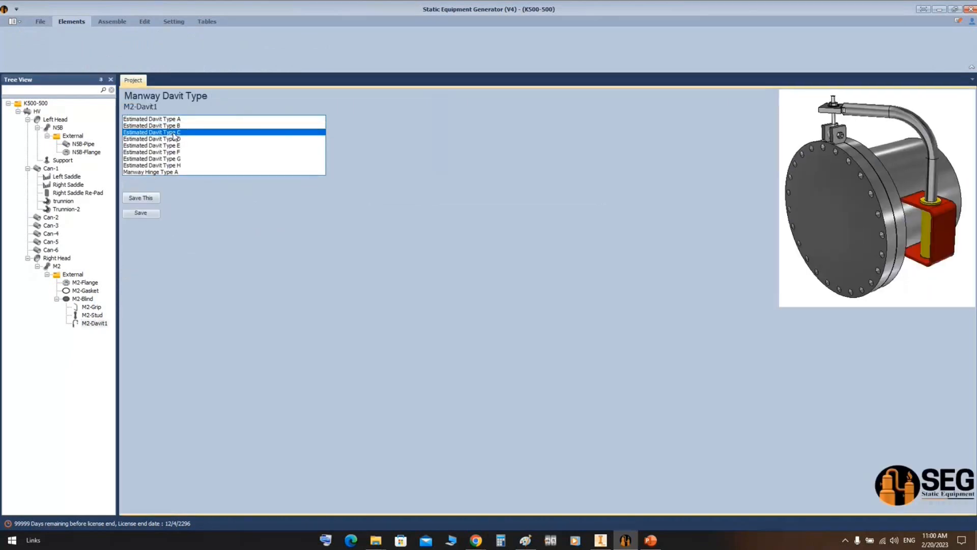
left_click(177, 140)
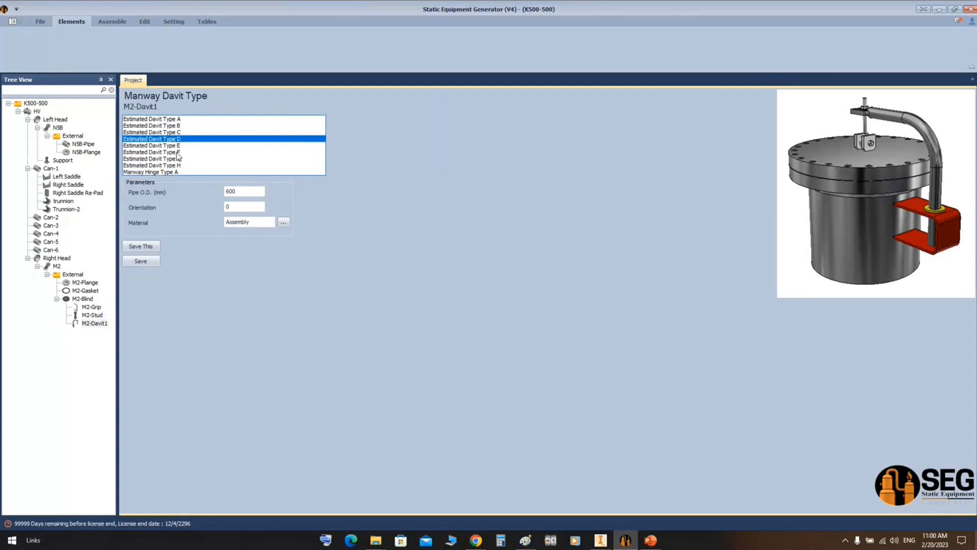
left_click(174, 153)
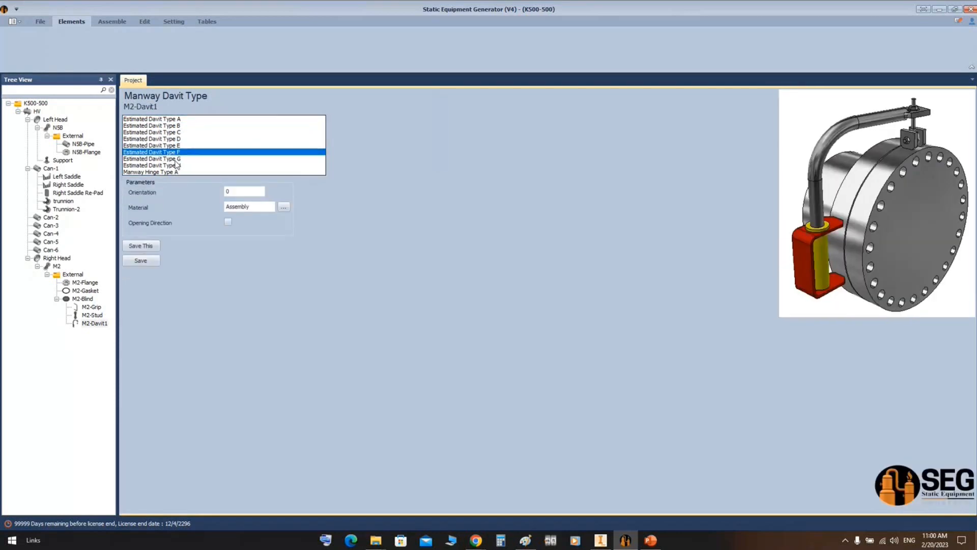
left_click(176, 160)
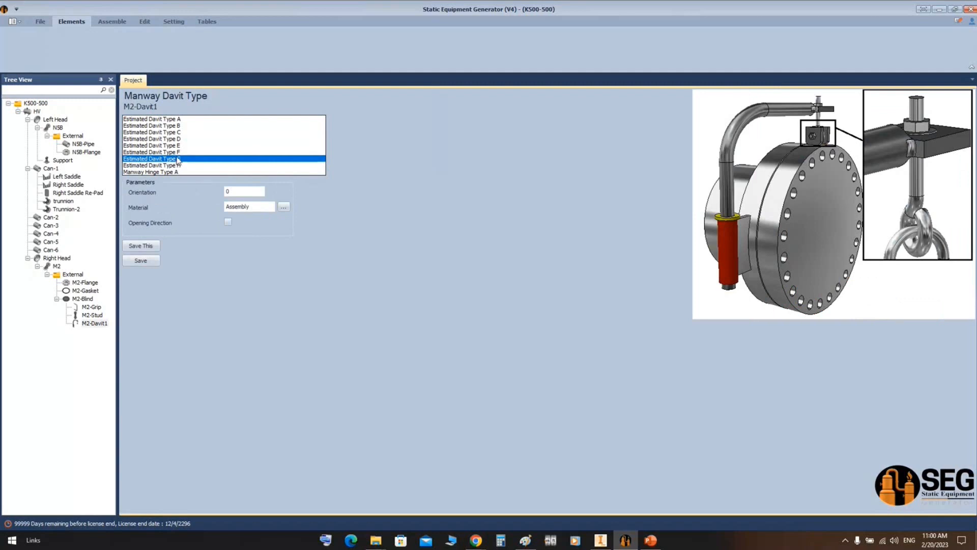
left_click(177, 166)
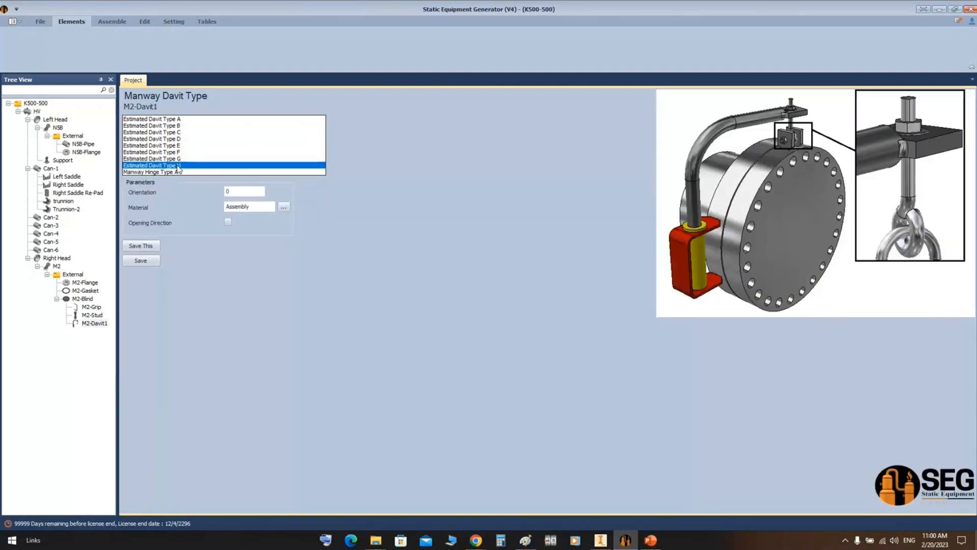
left_click(178, 171)
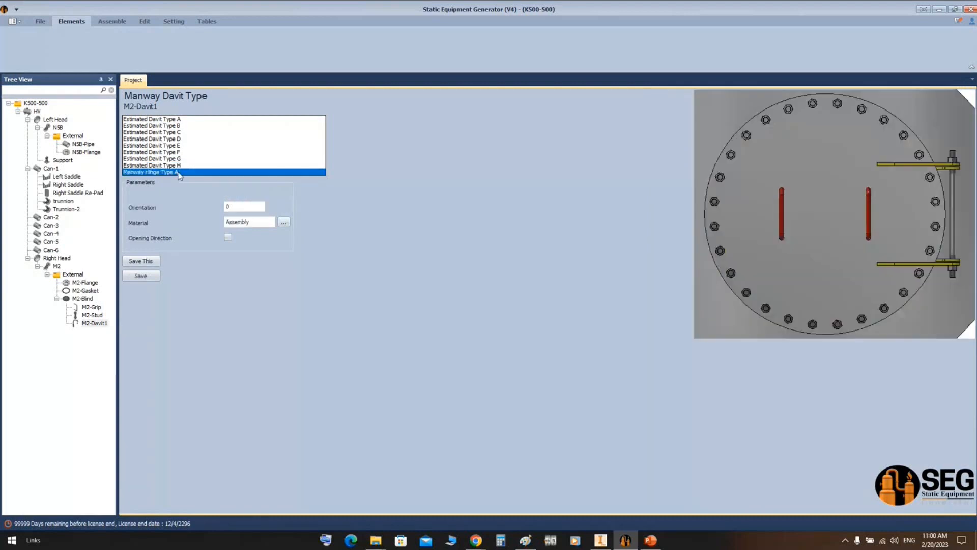
Assign Estimated Davit Type H to M2-Davit1, save it and start the assembly build.
left_click(181, 166)
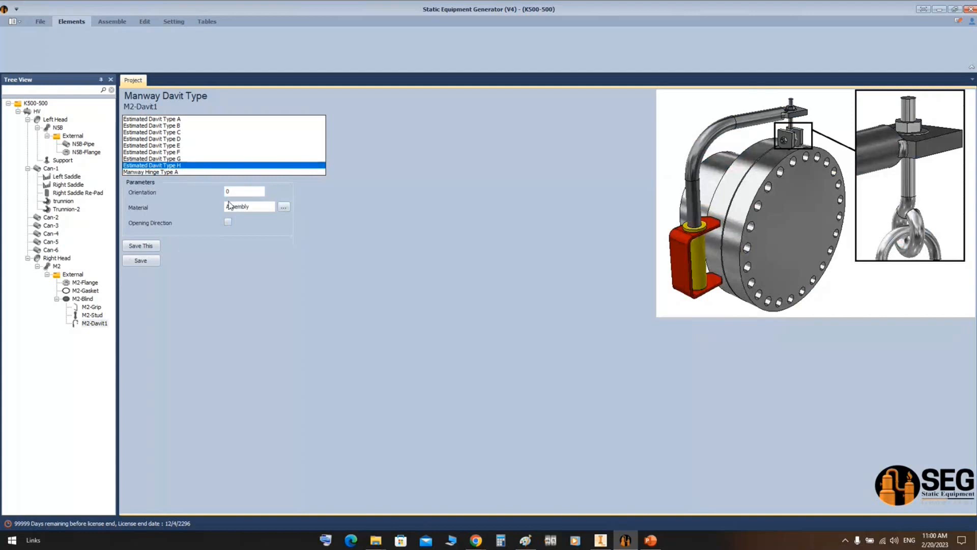
left_click(152, 262)
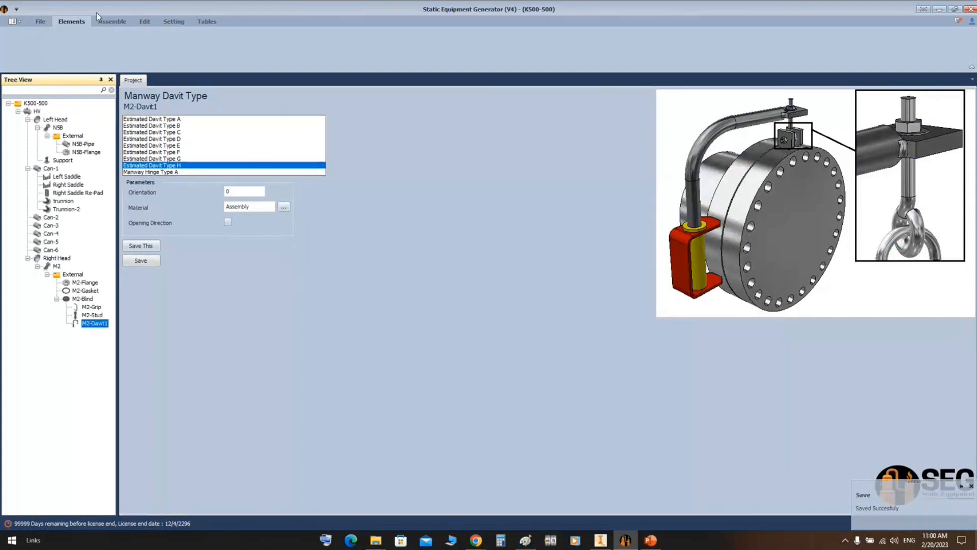
left_click(113, 22)
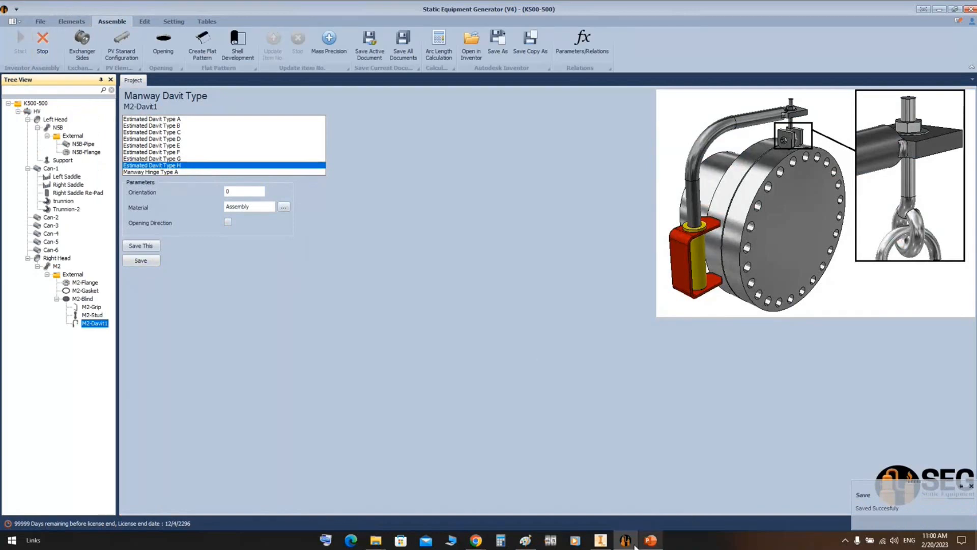
Switch to Inventor and inspect the davit's orientation on the M2 manway from the front of the vessel.
left_click(602, 541)
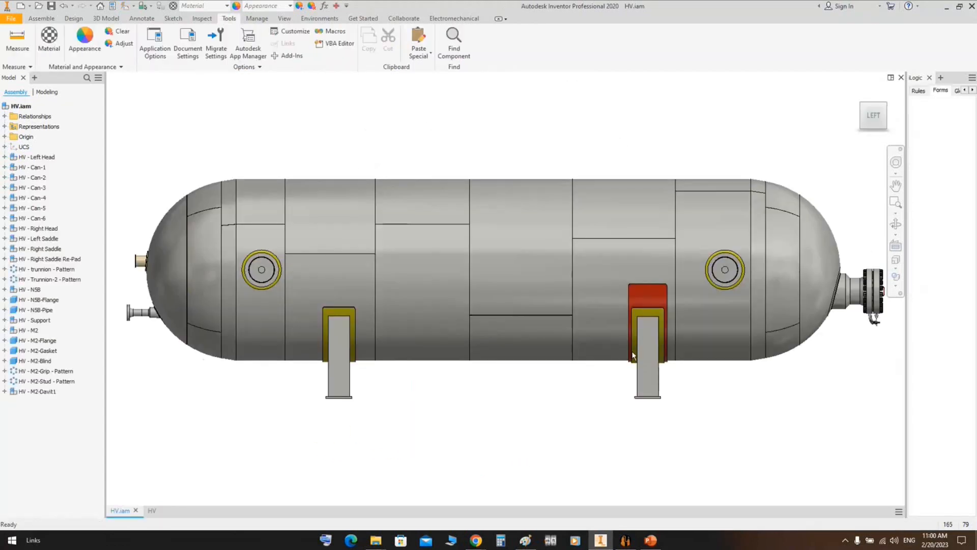
left_click(896, 224)
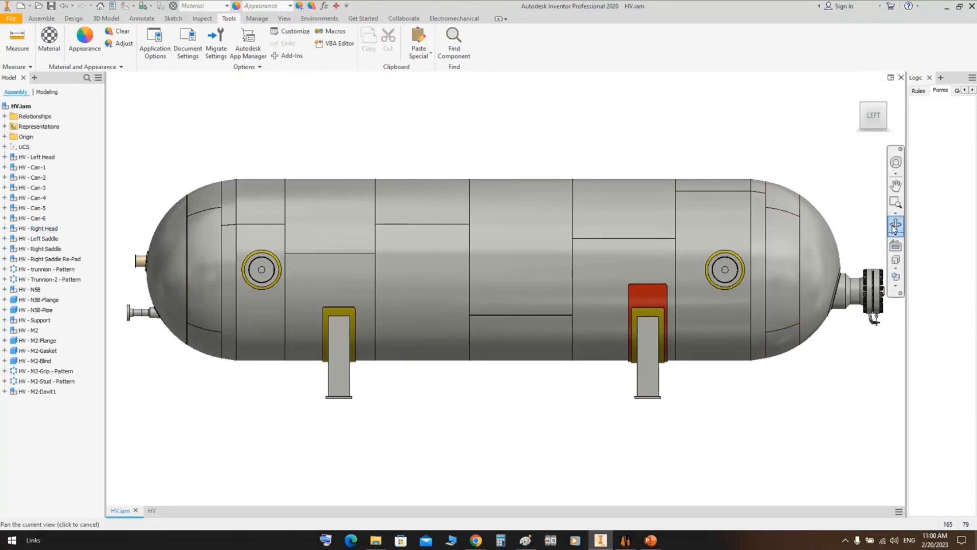
scroll(570, 299, "down", 3)
left_click_drag(570, 299, 460, 306)
scroll(604, 343, "up", 4)
middle_click_drag(636, 352, 581, 280)
scroll(537, 257, "up", 1)
left_click_drag(581, 281, 569, 298)
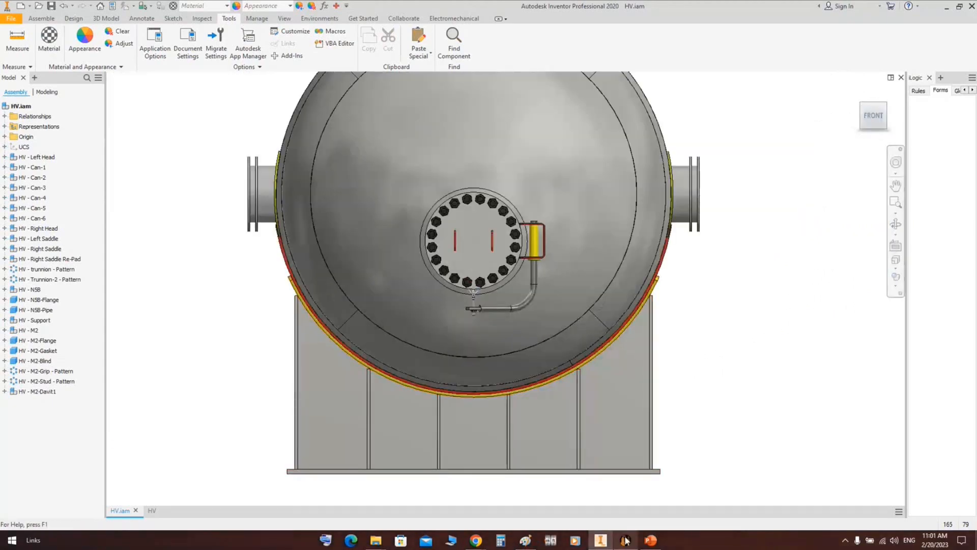
In Static Equipment Generator, set the M2-Davit1 orientation to 180 and save the davit.
left_click(626, 540)
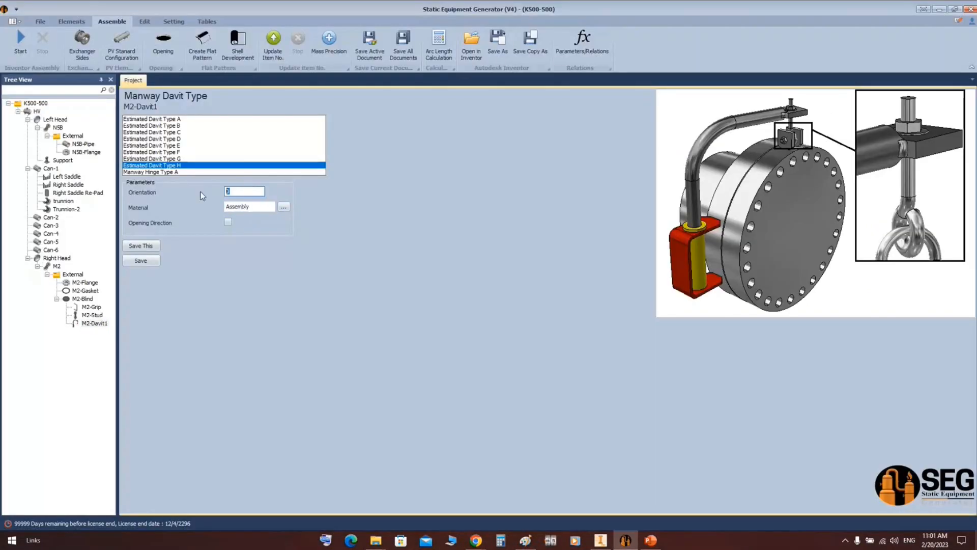
type("180")
left_click(137, 260)
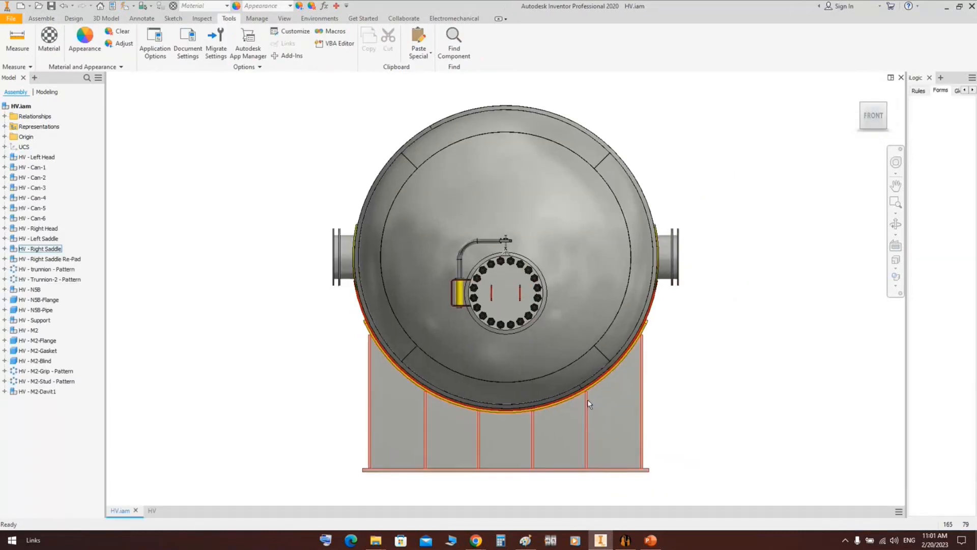
In Inventor, open the HV - M2-Davit1 subassembly from the vessel and the davit part inside it.
left_click(485, 238)
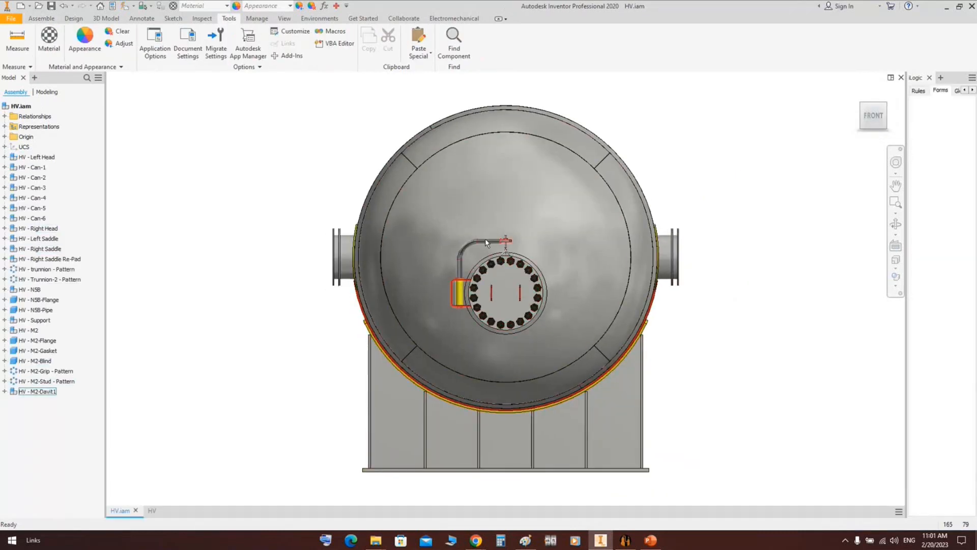
right_click(485, 238)
left_click(487, 176)
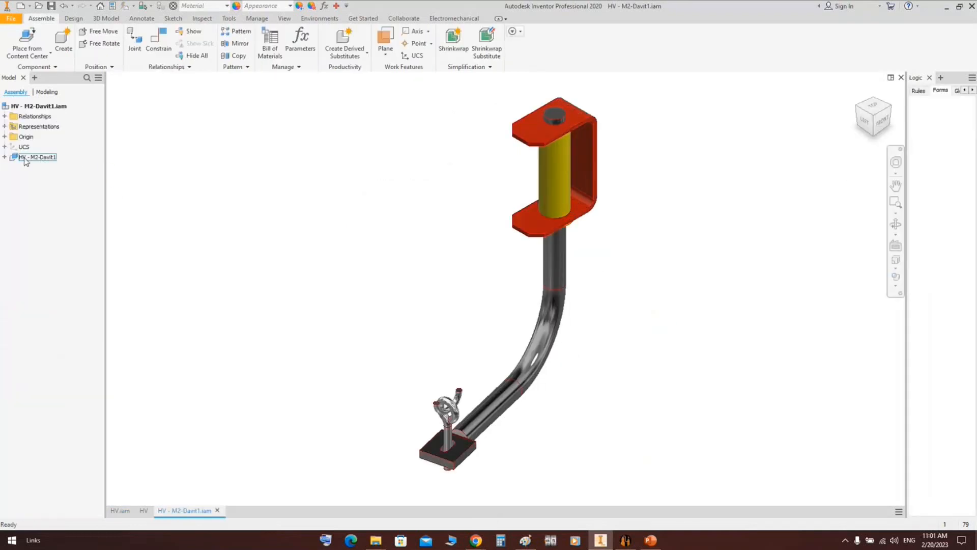
left_click(23, 158)
right_click(23, 157)
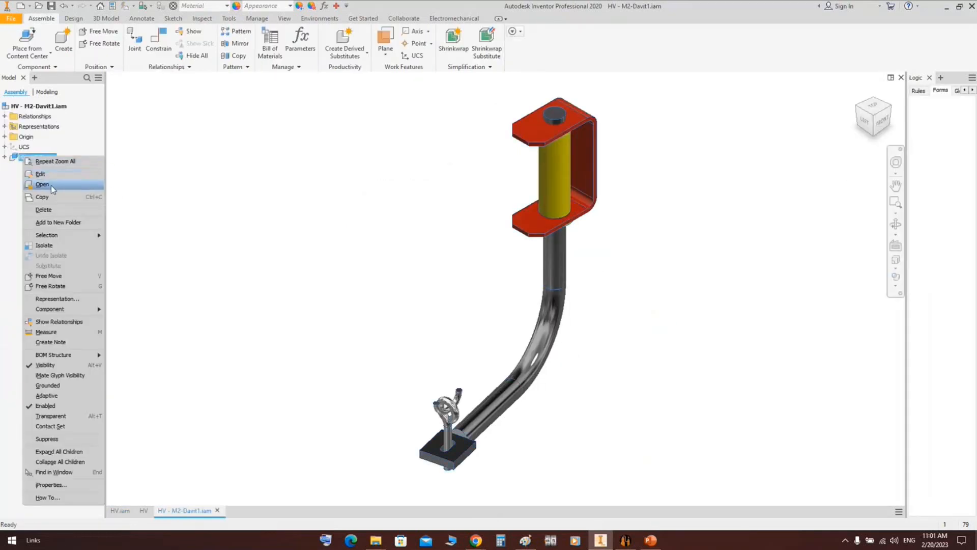
left_click(51, 185)
Inspect the davit part's bracket, bent arm and lifting hook from the front, and close the part.
left_click(896, 224)
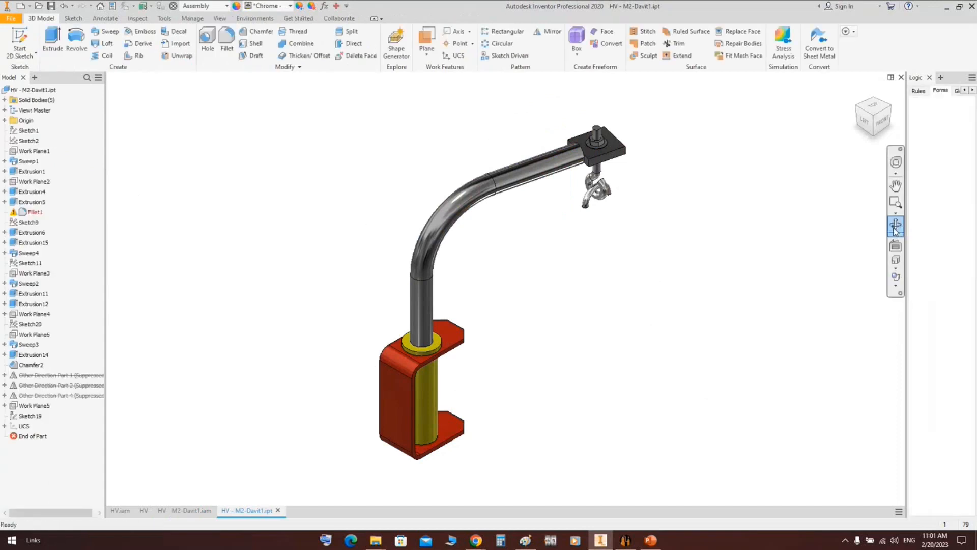
left_click_drag(507, 319, 432, 275)
right_click(433, 271)
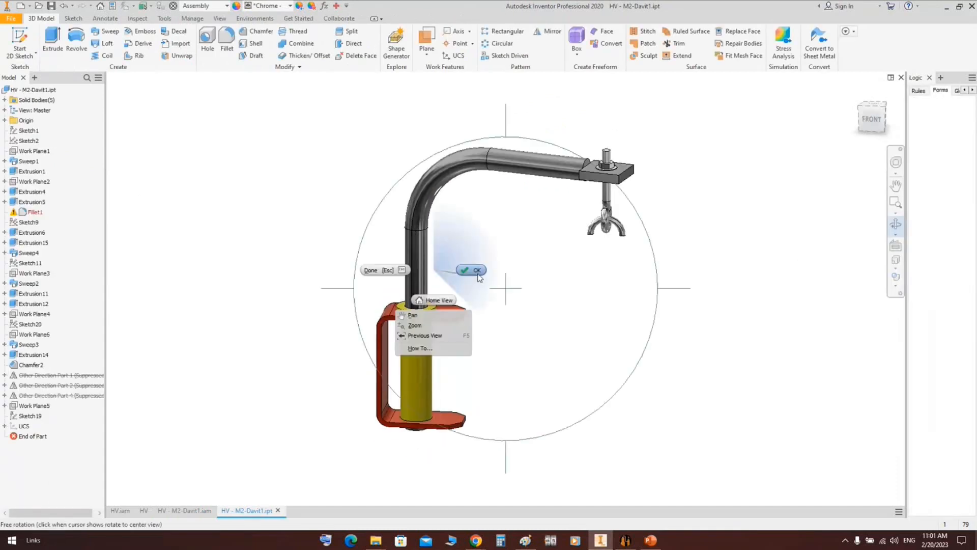
left_click(478, 275)
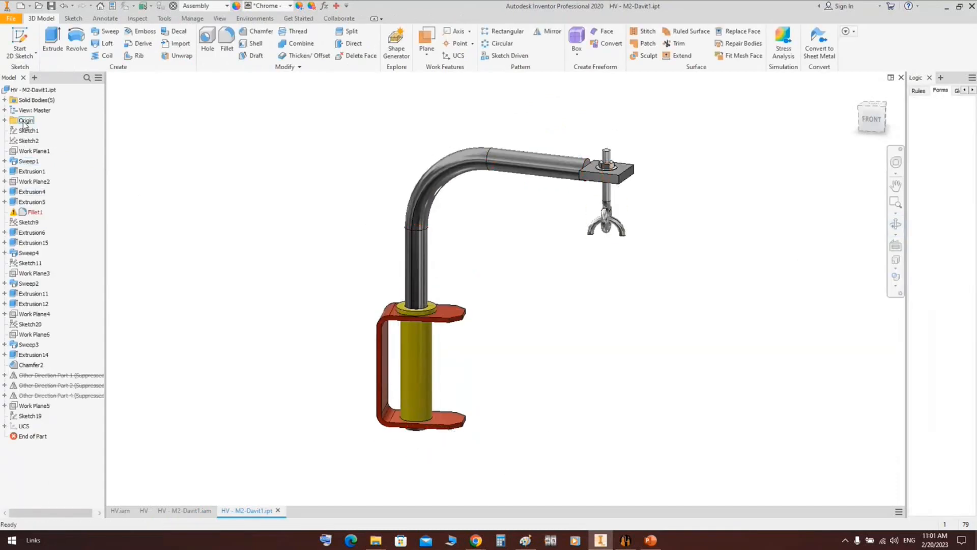
left_click(902, 77)
In Static Equipment Generator's bill of material, fit the Description and Technical Characteristics columns and examine the davit entry, item 37.
left_click(629, 543)
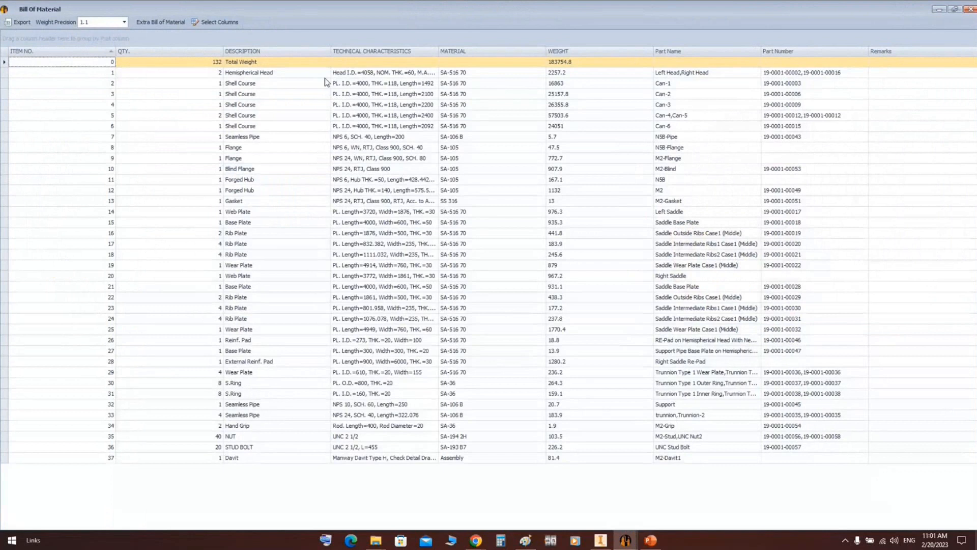
double_click(331, 52)
left_click(5, 459)
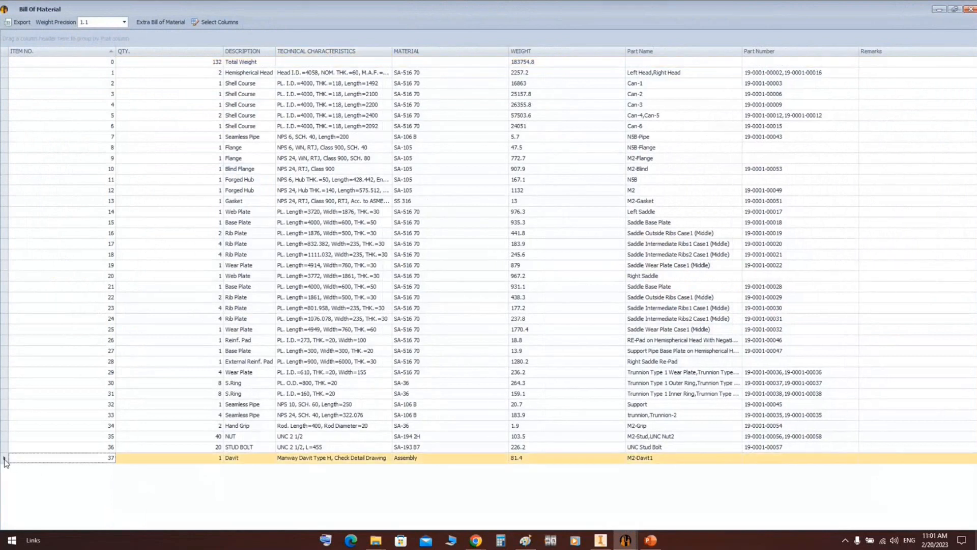
left_click(255, 458)
left_click_drag(254, 459, 216, 465)
left_click(327, 460)
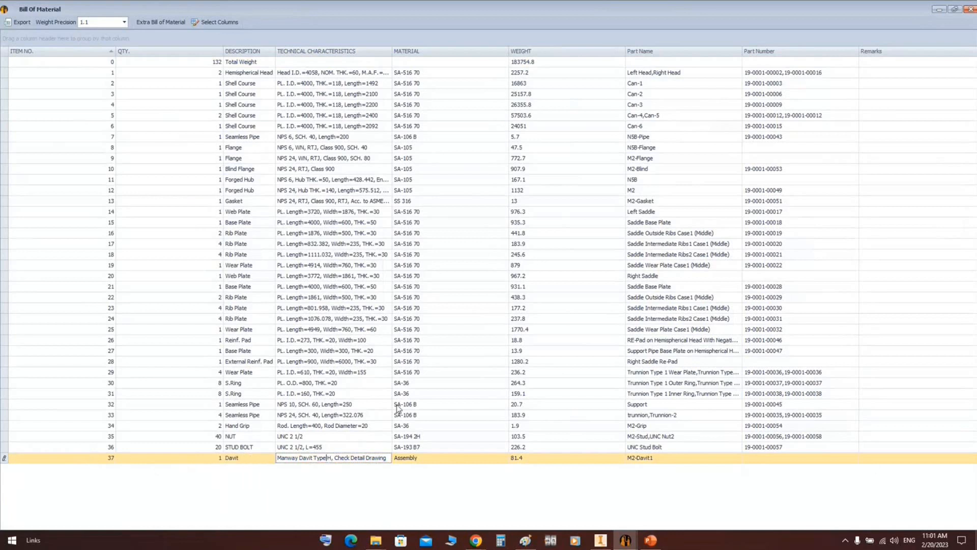
double_click(392, 51)
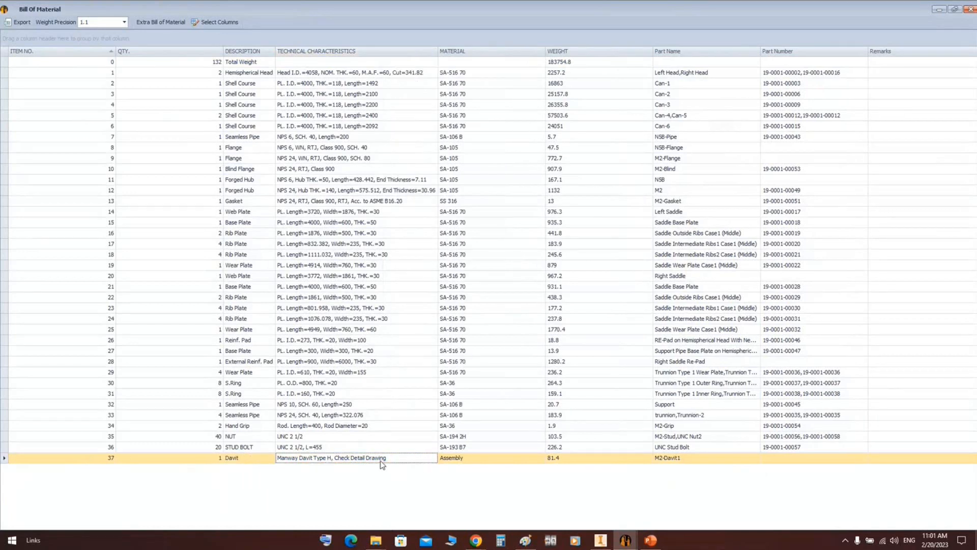
left_click_drag(386, 459, 268, 461)
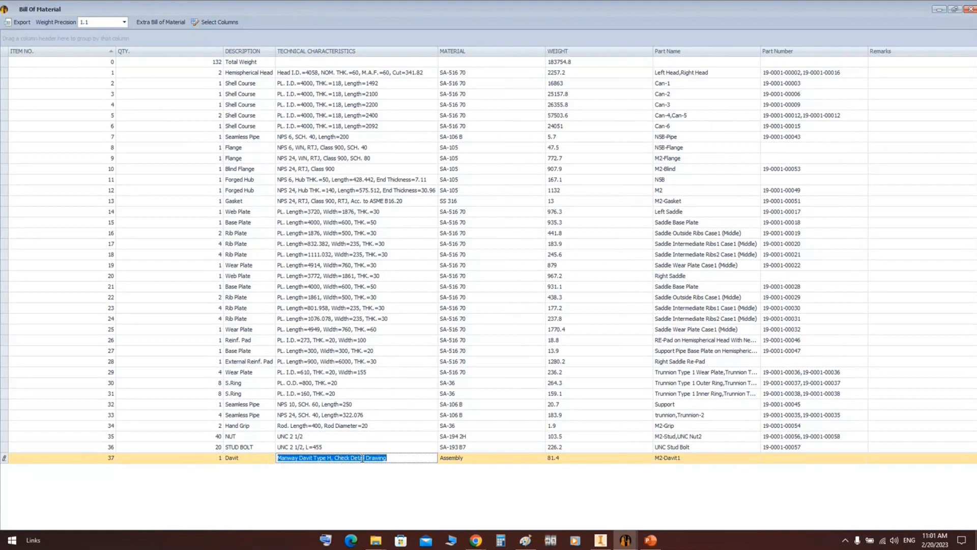
Examine the technical characteristics and material of the davit entry, item 37, and close the bill of material.
left_click(393, 460)
left_click_drag(400, 460, 336, 462)
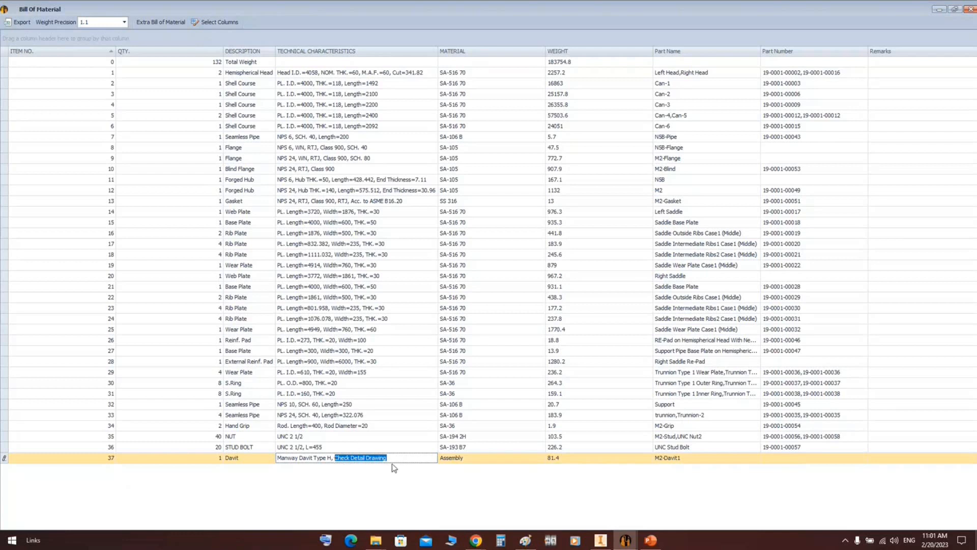
left_click_drag(399, 460, 273, 464)
left_click(399, 462)
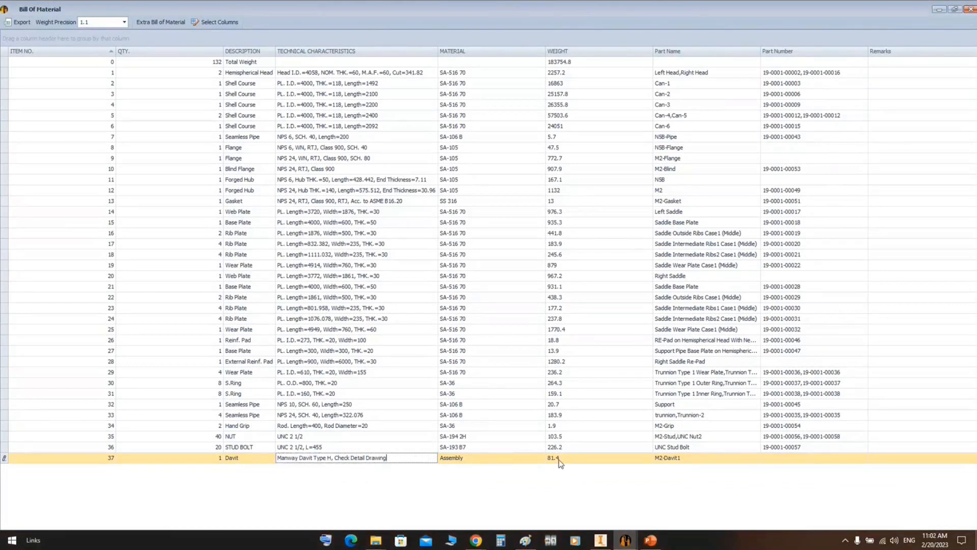
left_click_drag(494, 460, 439, 458)
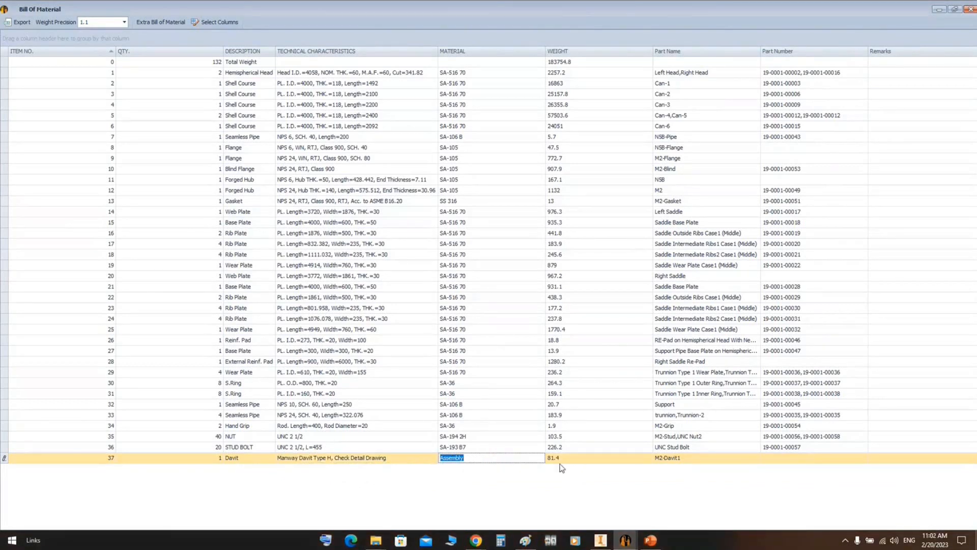
key("Tab")
left_click(333, 458)
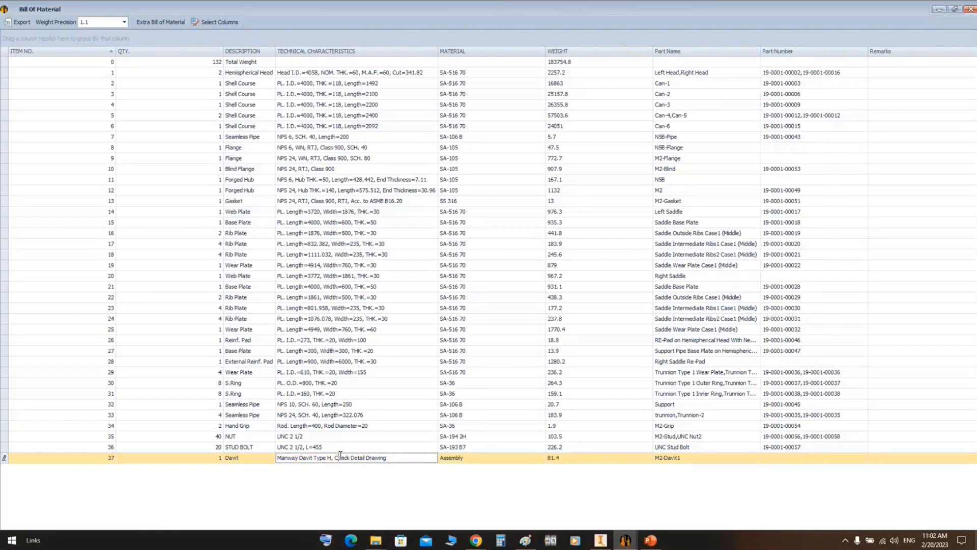
left_click_drag(388, 458, 238, 459)
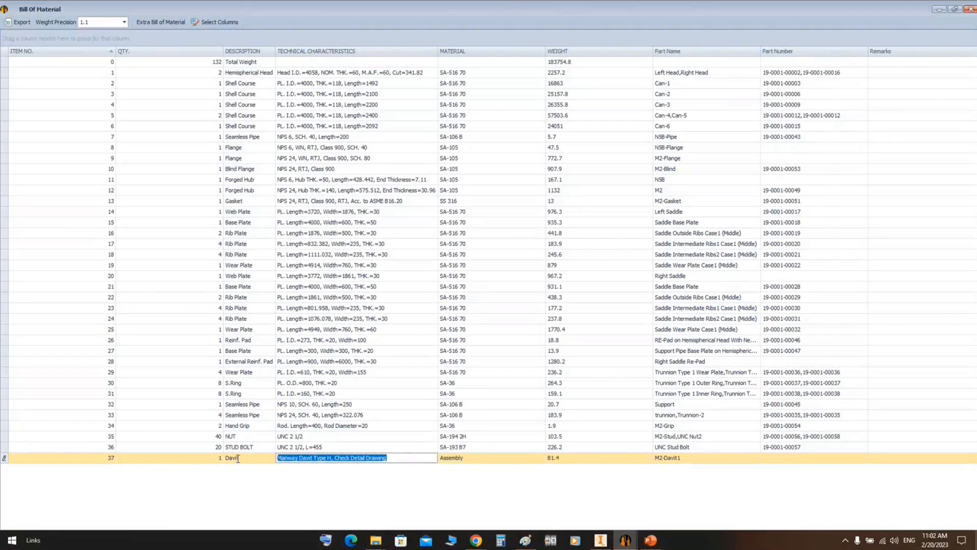
left_click(970, 10)
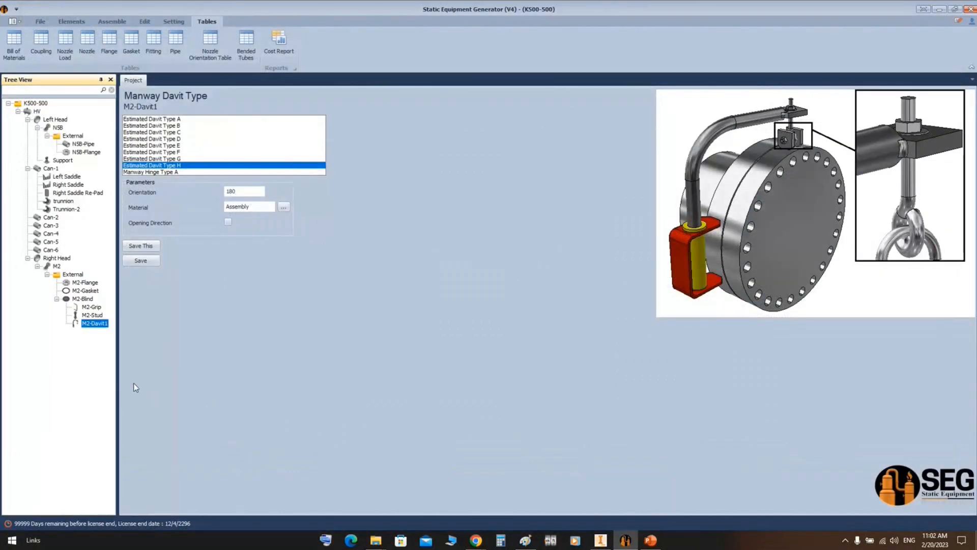
Add a manway detailed davit named M2-Davit2 to M2-Blind and open its settings.
left_click(91, 299)
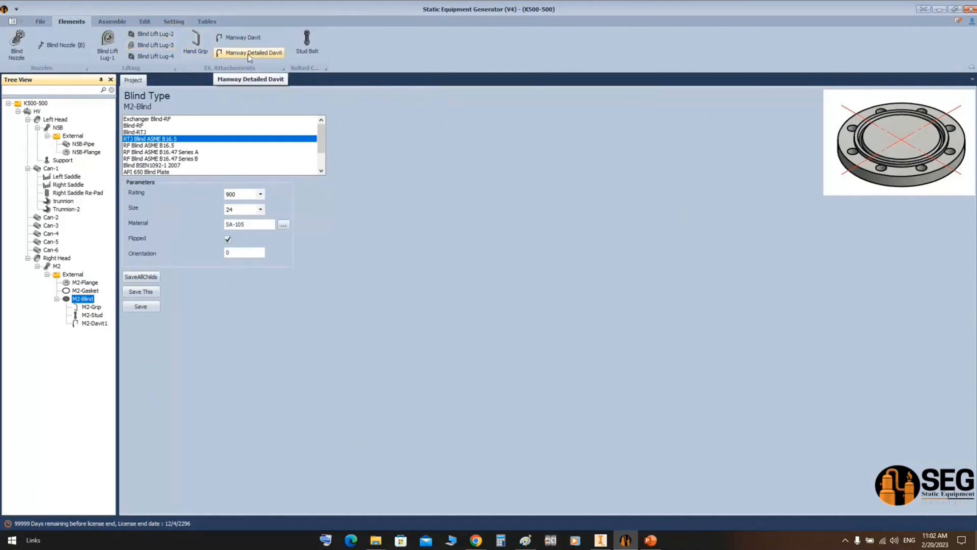
left_click(248, 53)
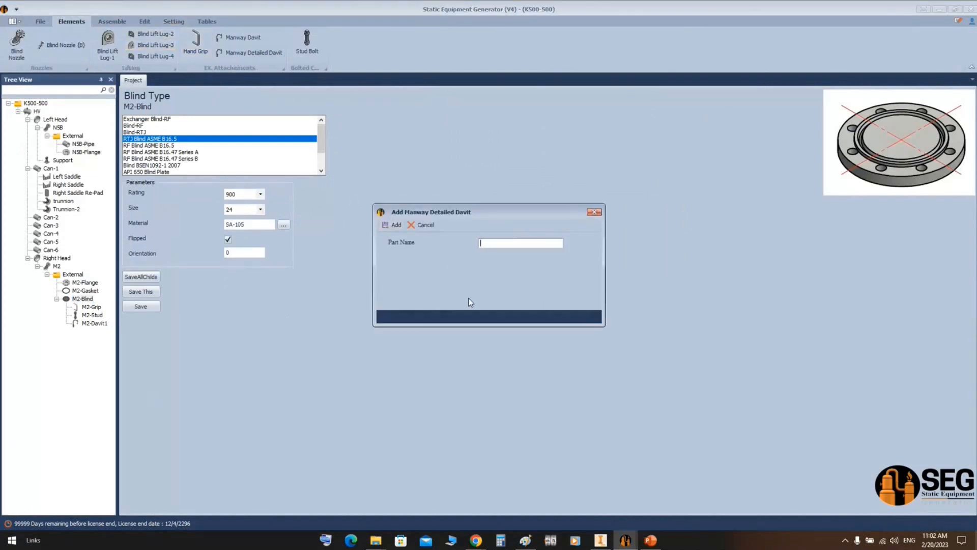
type("M2-Davit2")
left_click(390, 225)
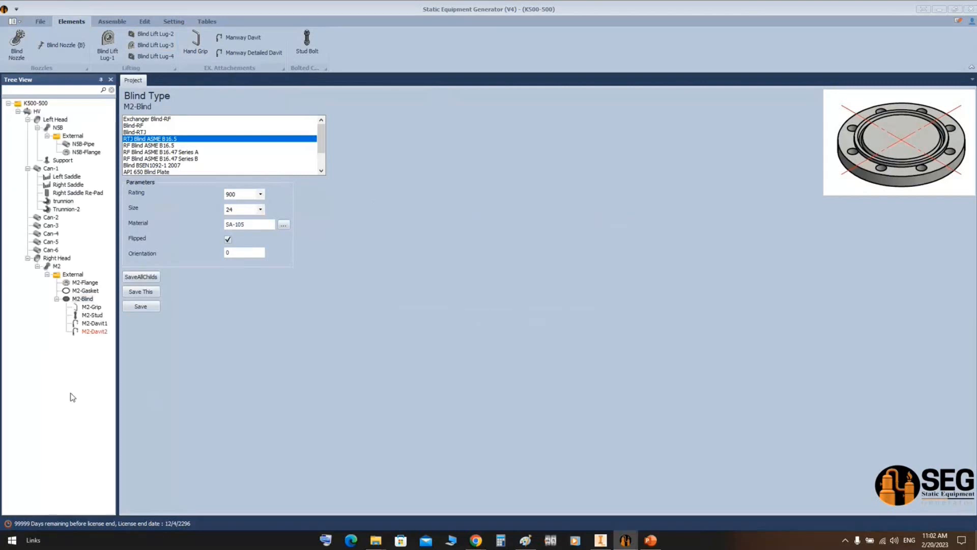
left_click(95, 332)
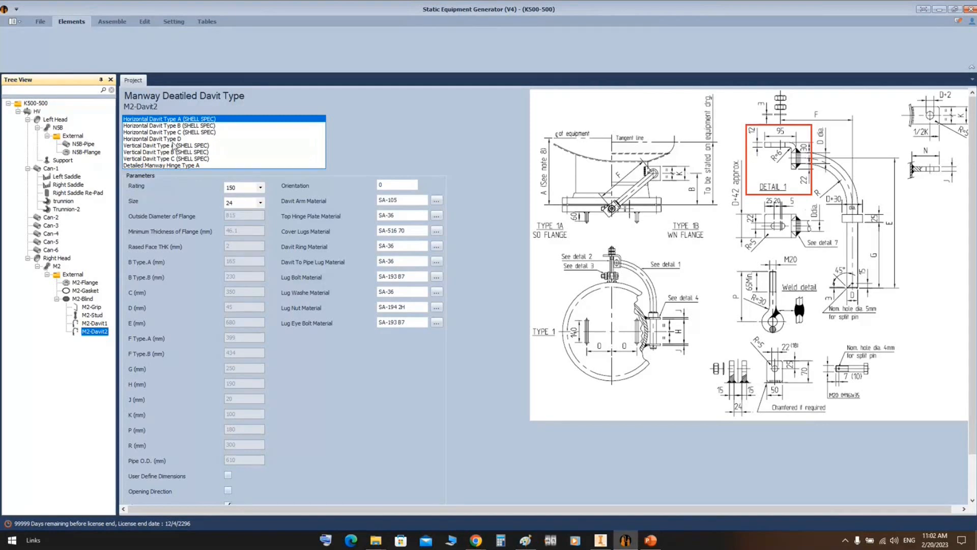
Try Horizontal Davit Type D for M2-Davit2 with rating 900 and size 20, checking which sizes are offered.
left_click(173, 145)
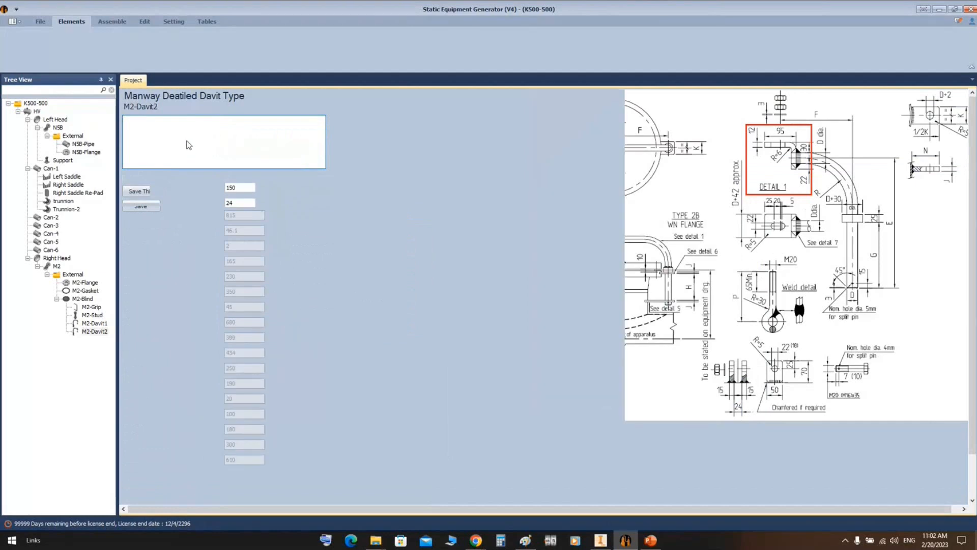
left_click(187, 144)
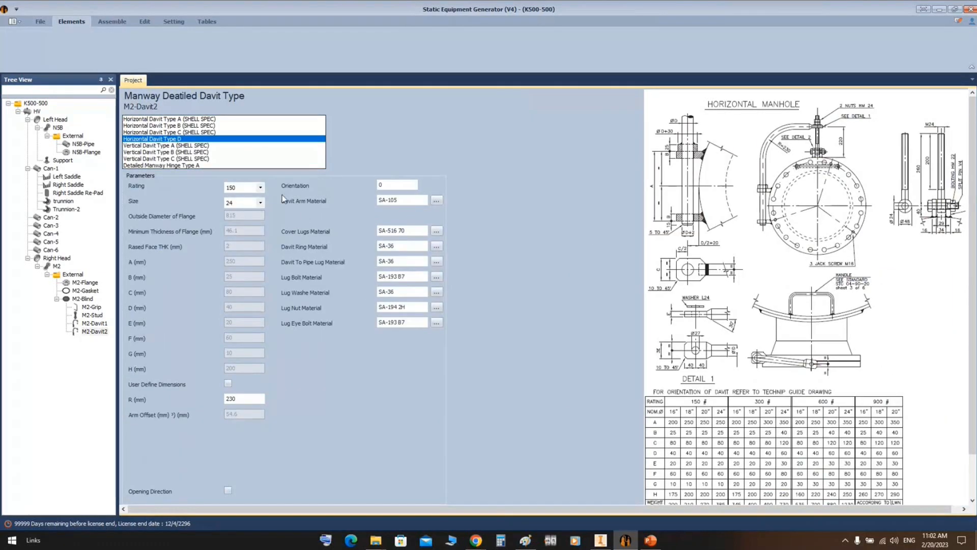
left_click(260, 187)
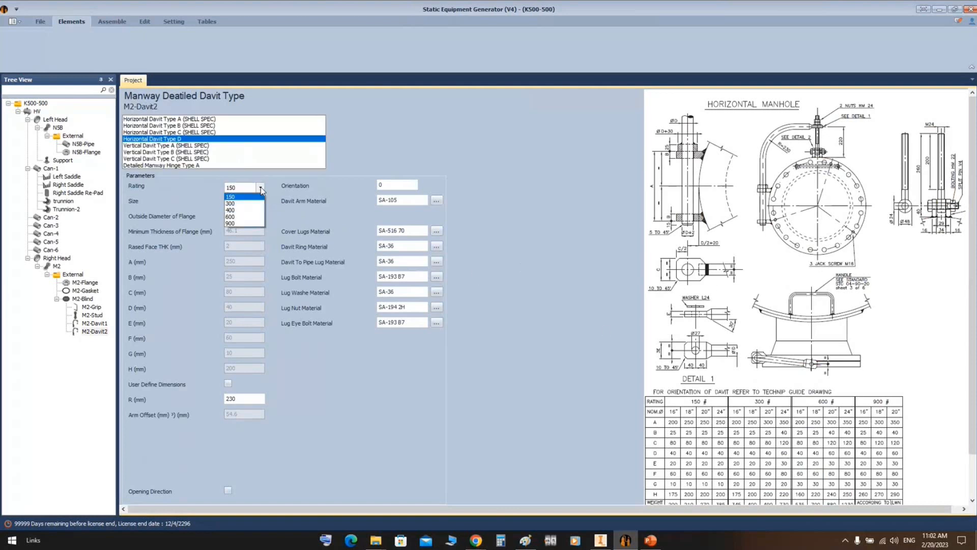
left_click(247, 224)
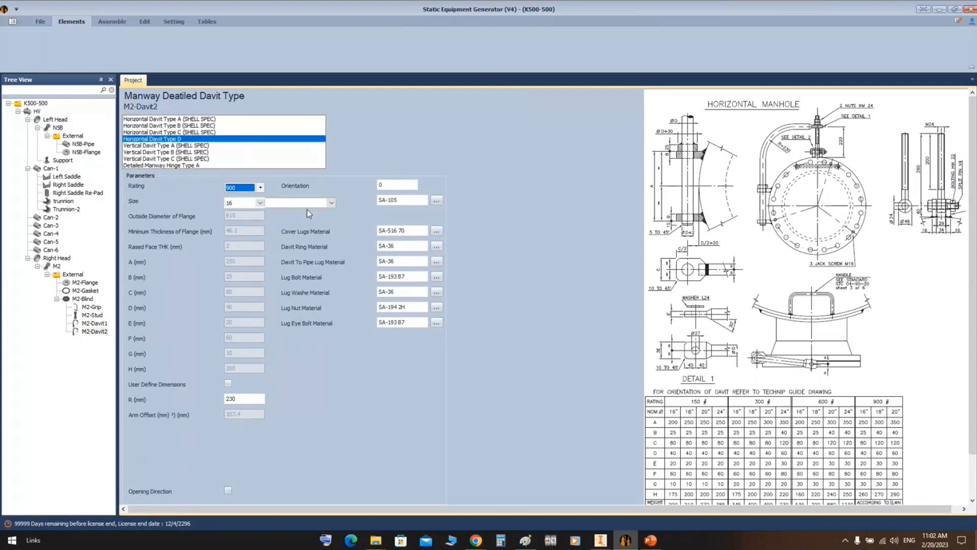
left_click(260, 202)
left_click(263, 227)
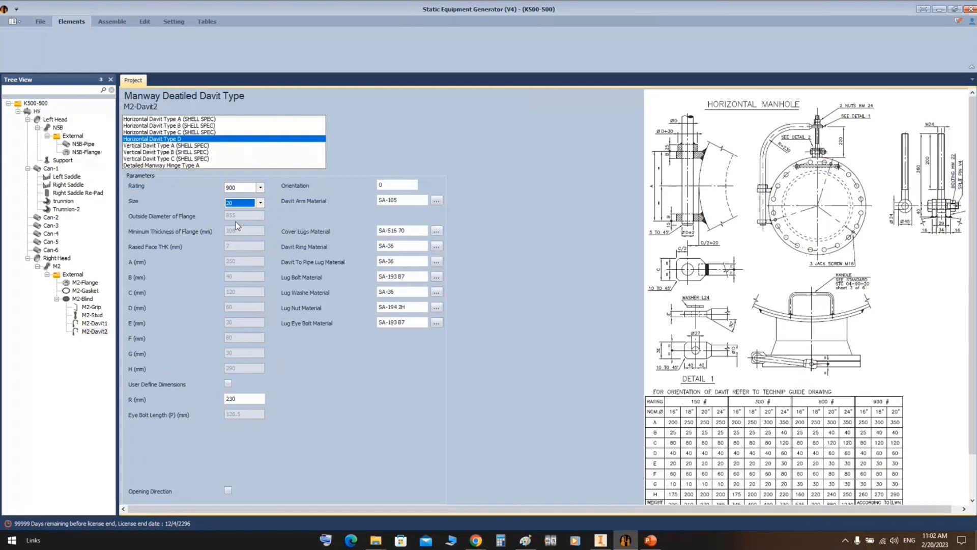
left_click(260, 202)
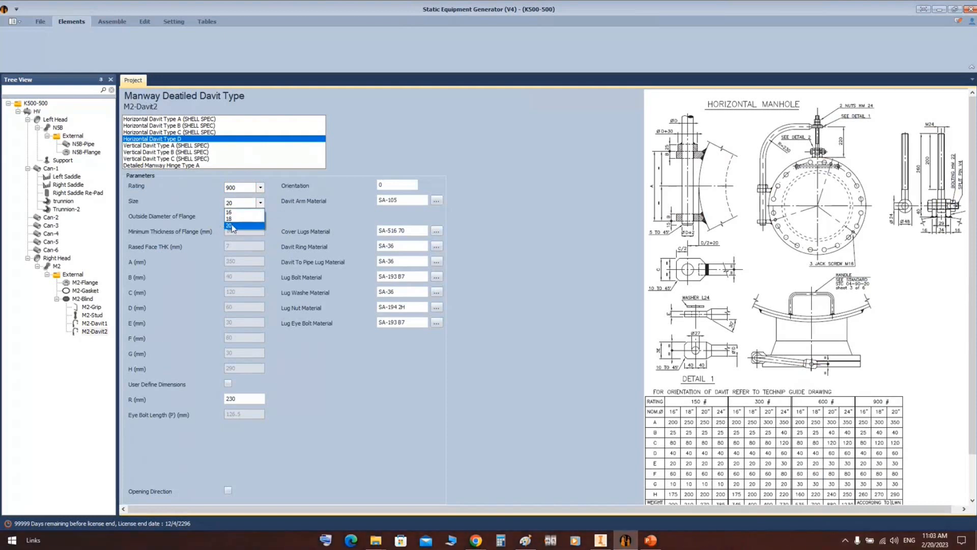
left_click(250, 226)
left_click(261, 204)
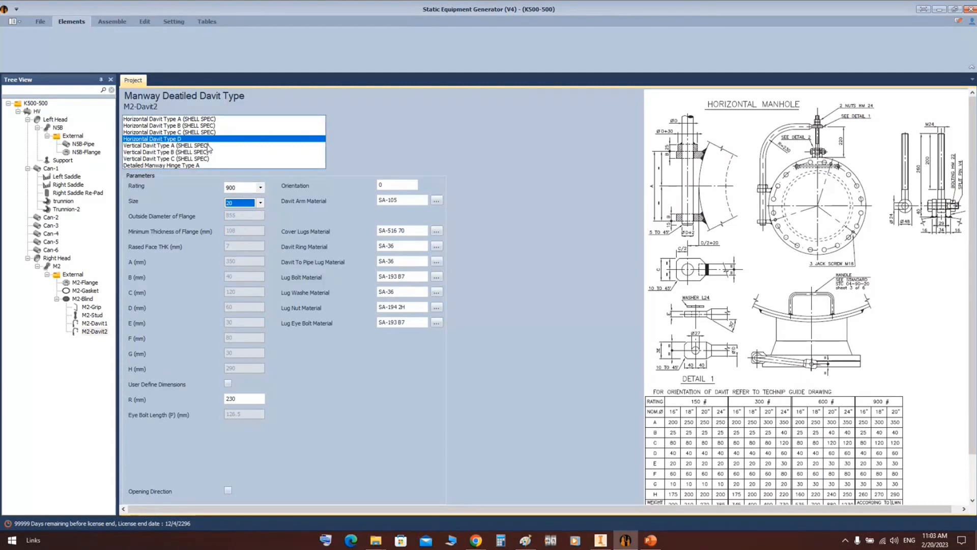
Try Horizontal Davit Type A (SHELL SPEC) for M2-Davit2 with rating 600 and size 24.
left_click(207, 119)
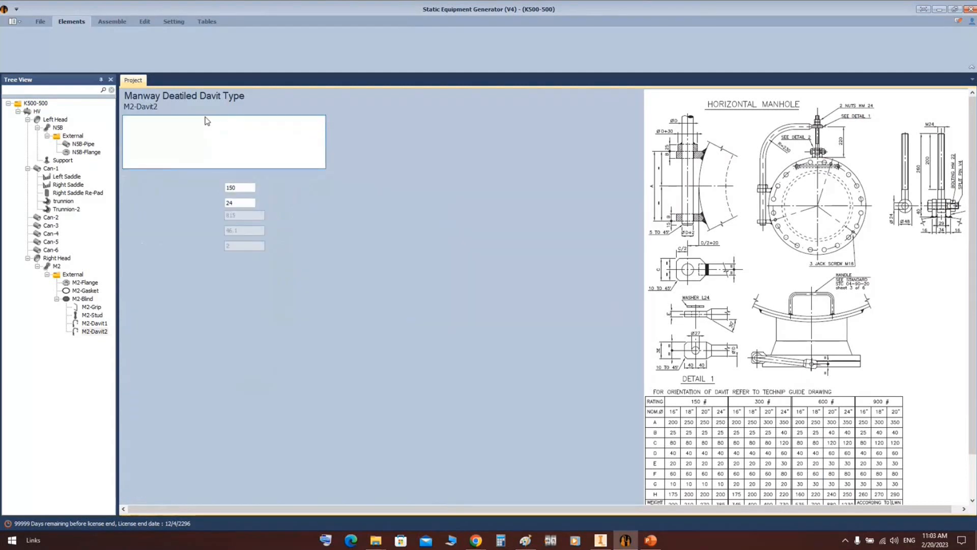
left_click(258, 187)
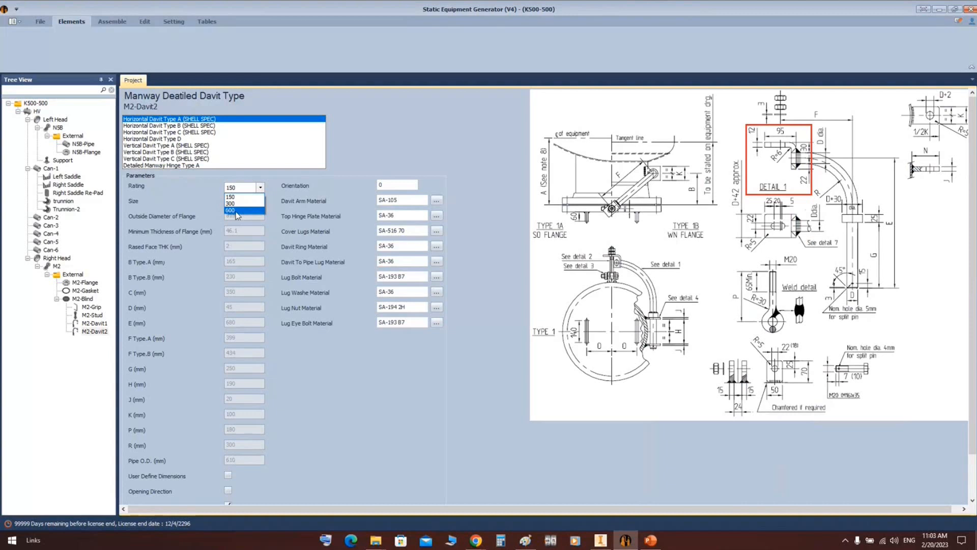
left_click(237, 210)
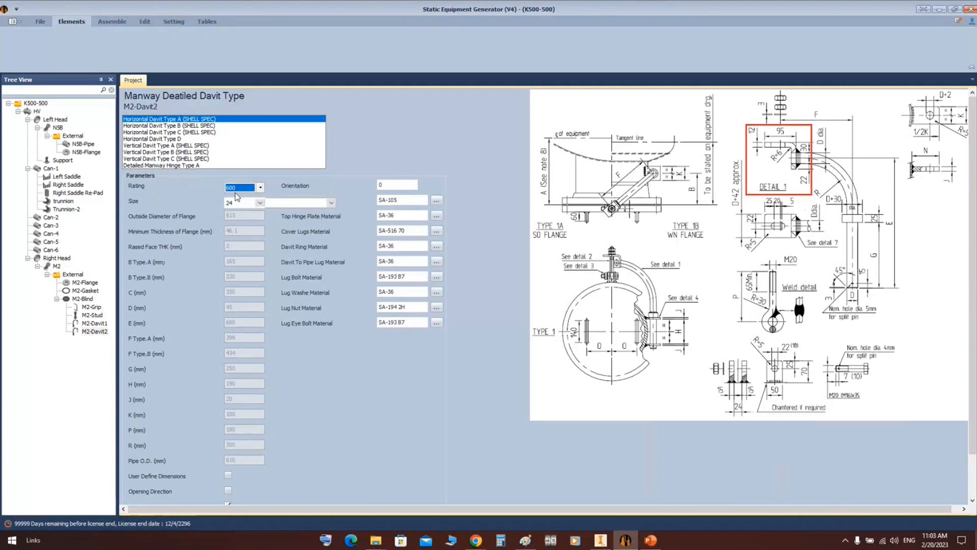
left_click(261, 202)
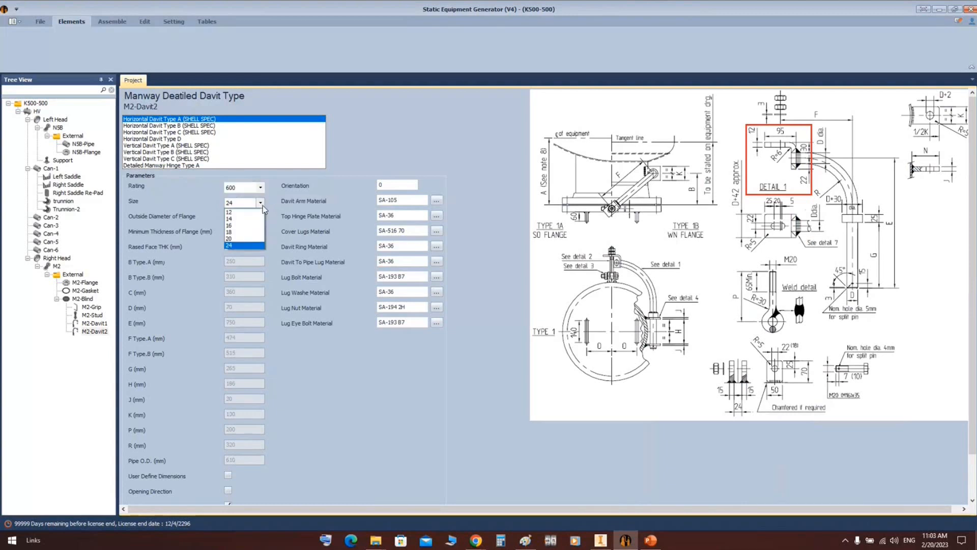
left_click(239, 245)
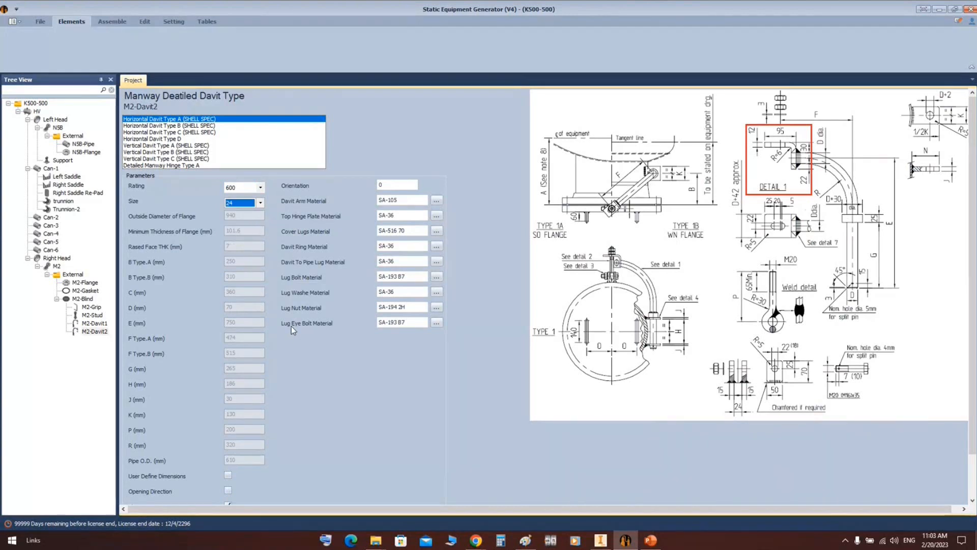
Enable user-defined dimensions for the Type A davit, look over the editable B, C and D fields, and disable the option again.
scroll(240, 239, "down", 1)
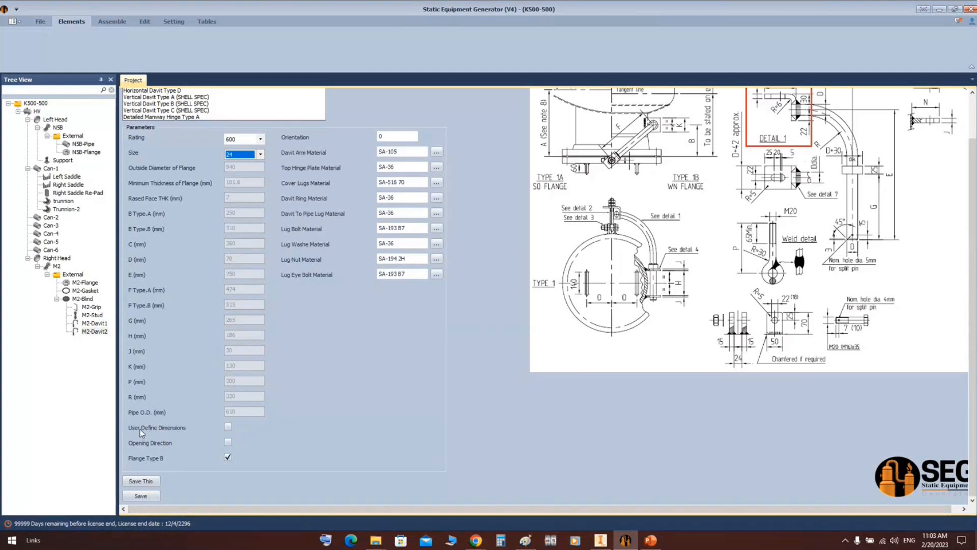
left_click(228, 427)
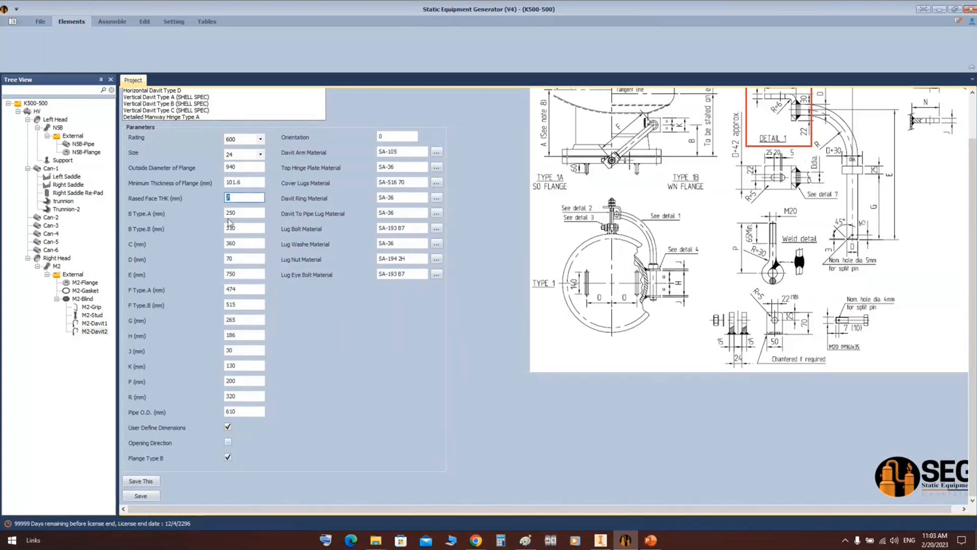
double_click(240, 228)
double_click(235, 243)
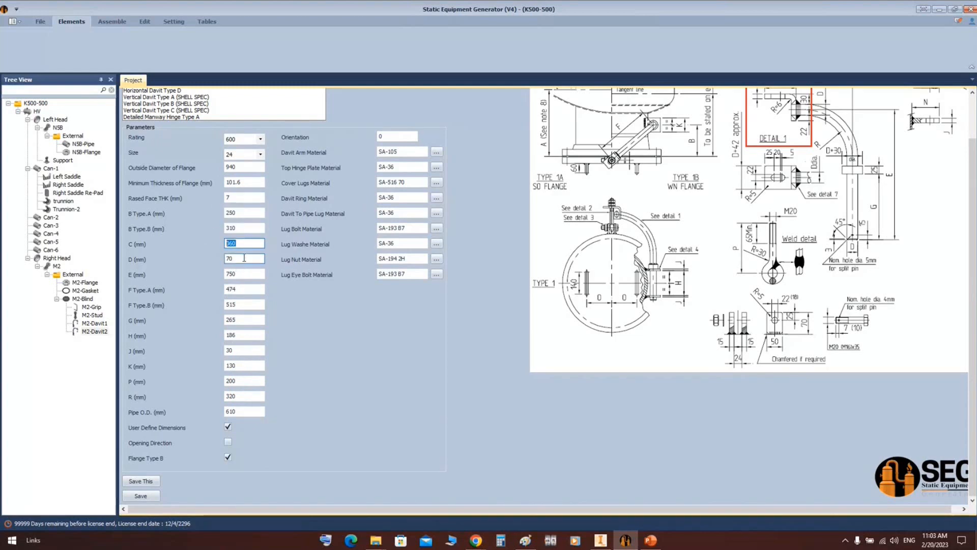
double_click(243, 259)
left_click(228, 427)
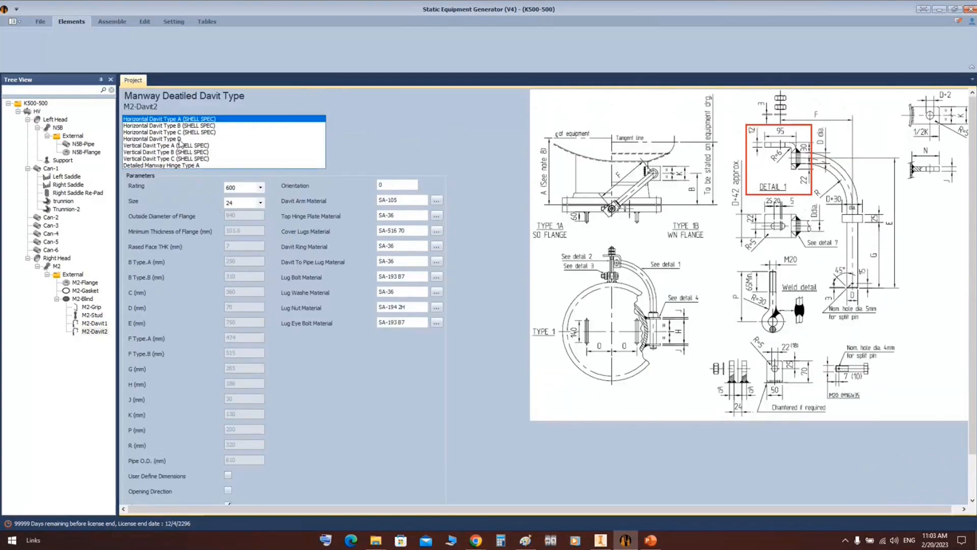
Set M2-Davit2 to Horizontal Davit Type D with rating 900 and size 20.
left_click(178, 141)
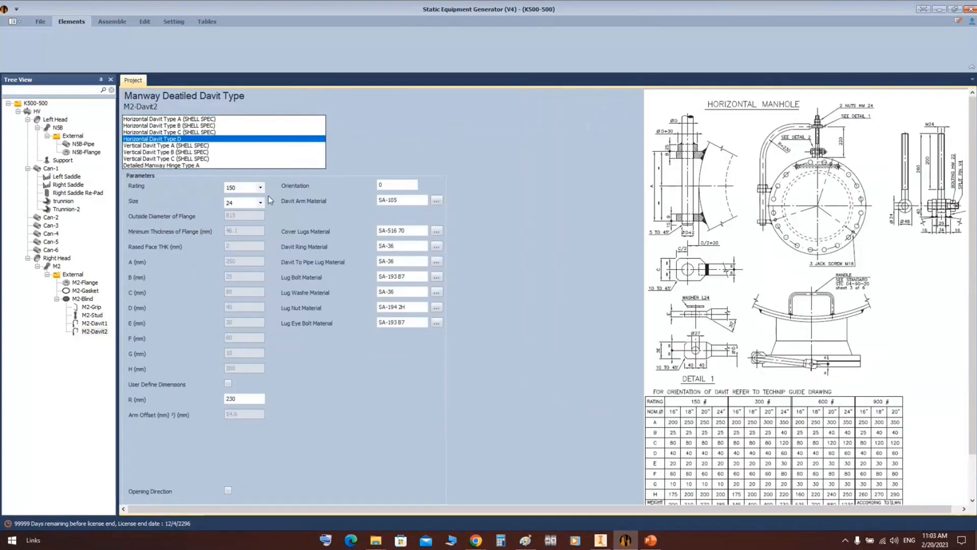
left_click(260, 187)
left_click(238, 224)
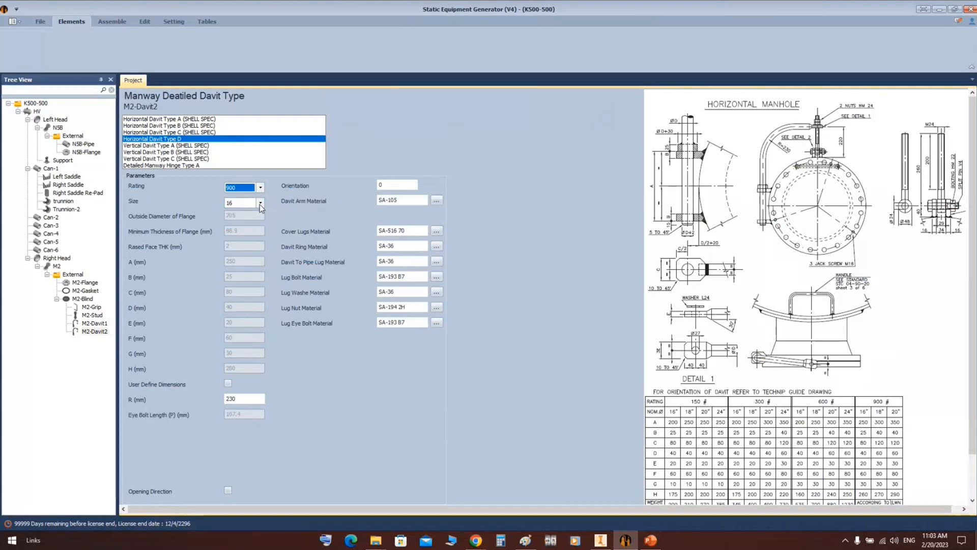
left_click(260, 202)
left_click(234, 227)
Enable user-defined dimensions for the Type D davit, look over its editable dimensions, and save M2-Davit2.
left_click(228, 383)
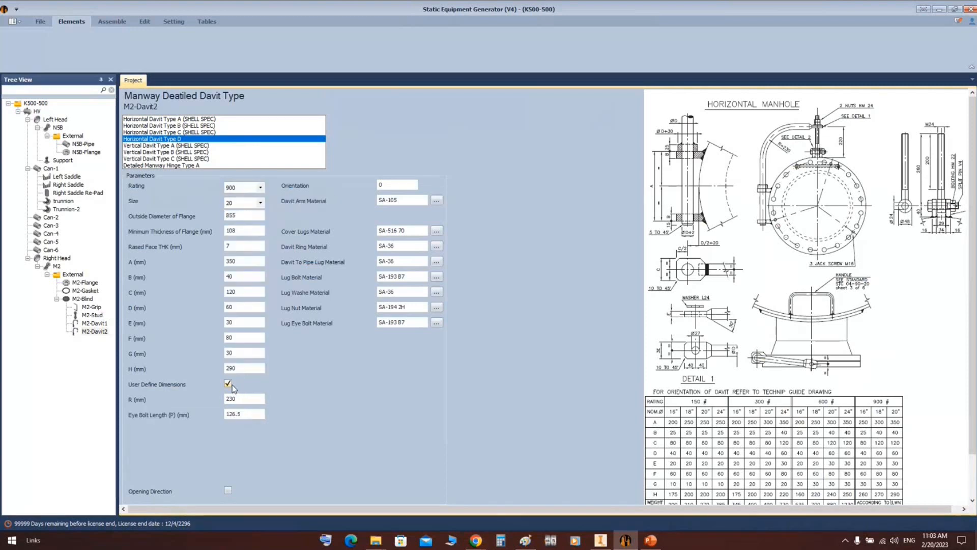
left_click_drag(247, 230, 174, 259)
mouse_move(245, 247)
left_mouse_down()
mouse_move(199, 254)
mouse_move(223, 263)
left_mouse_up()
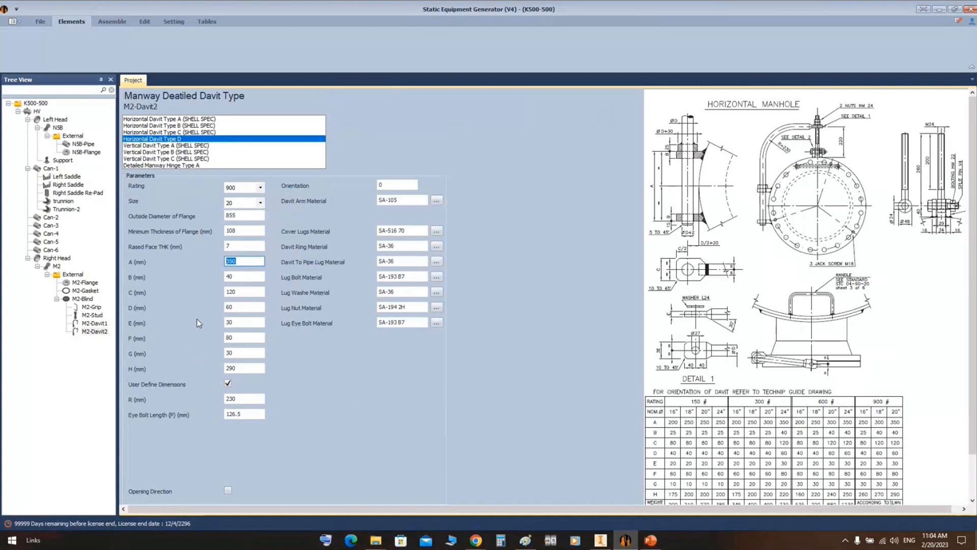
scroll(206, 362, "down", 1)
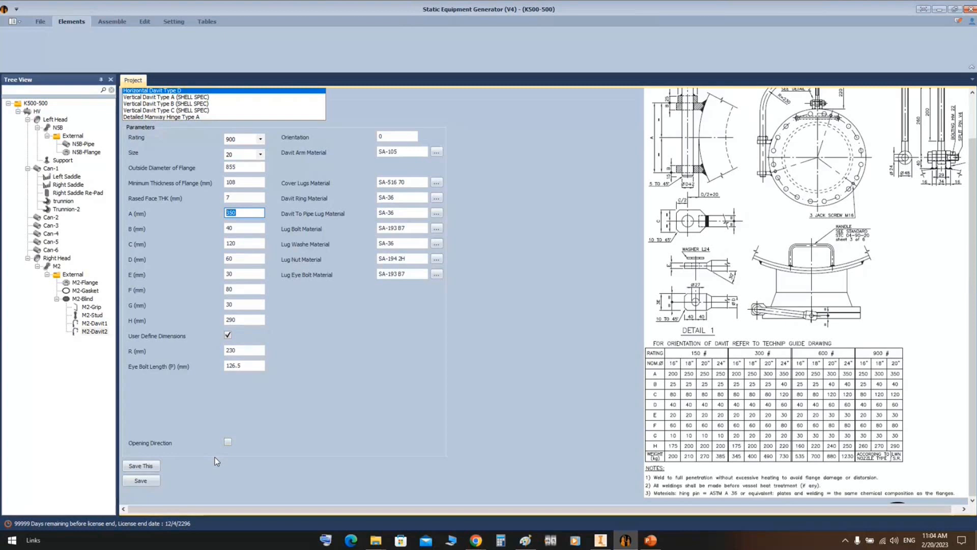
left_click(141, 481)
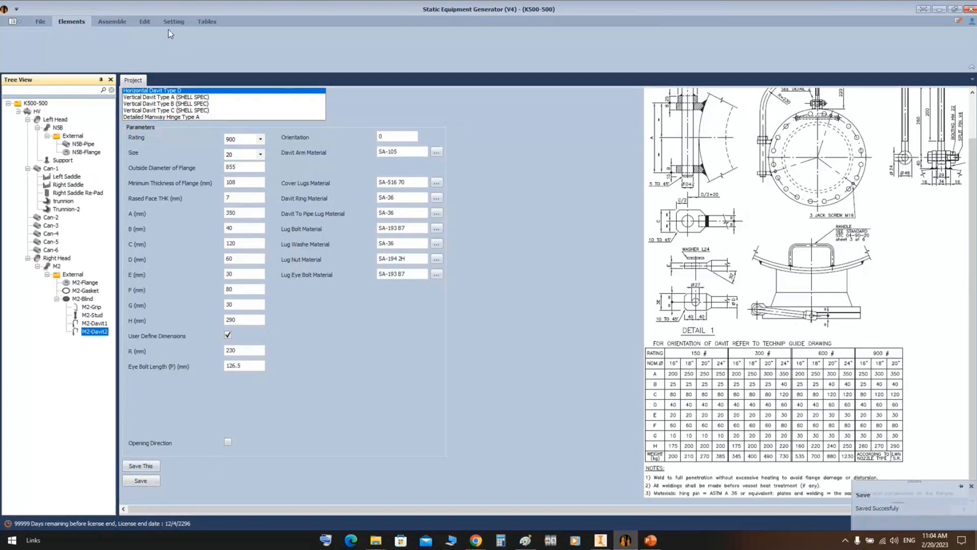
Open the bill of material and examine the detailed davit's component entries, from the lug washer down to the davit support lugs.
left_click(206, 21)
left_click(13, 41)
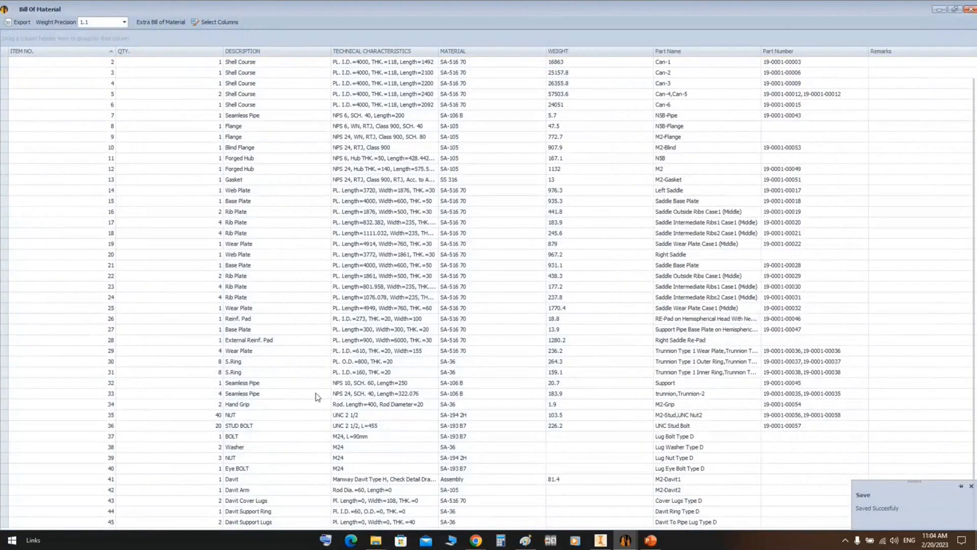
left_click(234, 448)
key("Down")
key("Down")
key("Down")
key("Down")
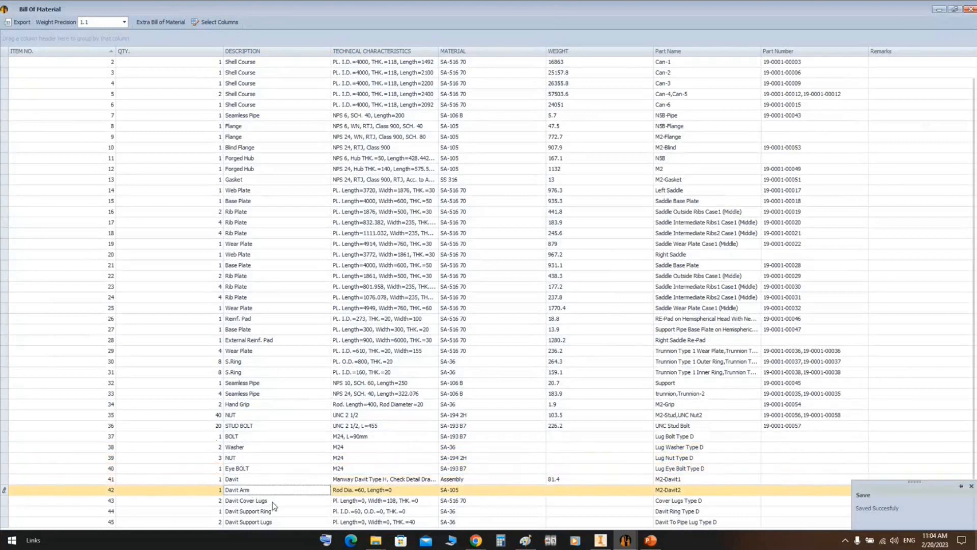
key("Down")
key("Down")
key("Down")
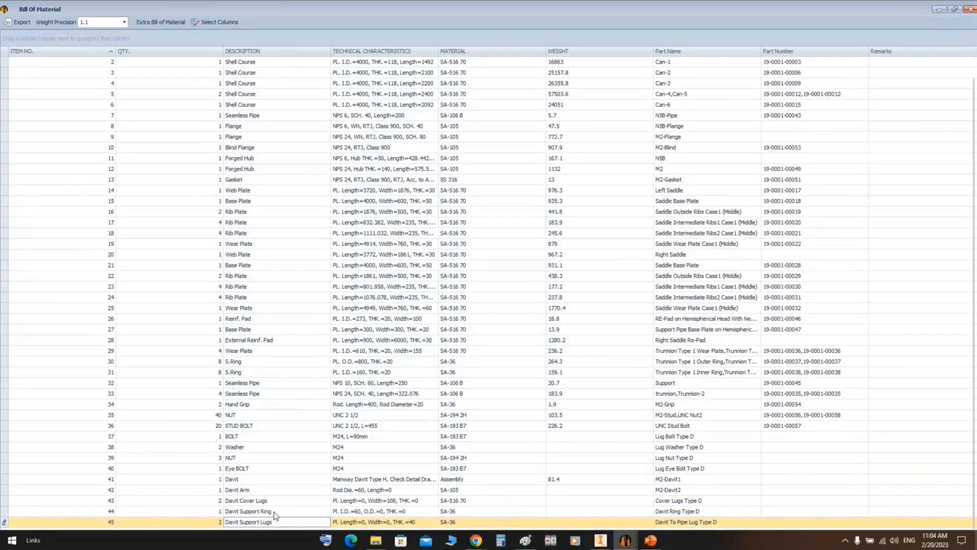
Close the bill of material and delete the M2-Davit2 davit from M2-Blind.
left_click(275, 512)
left_click(280, 520)
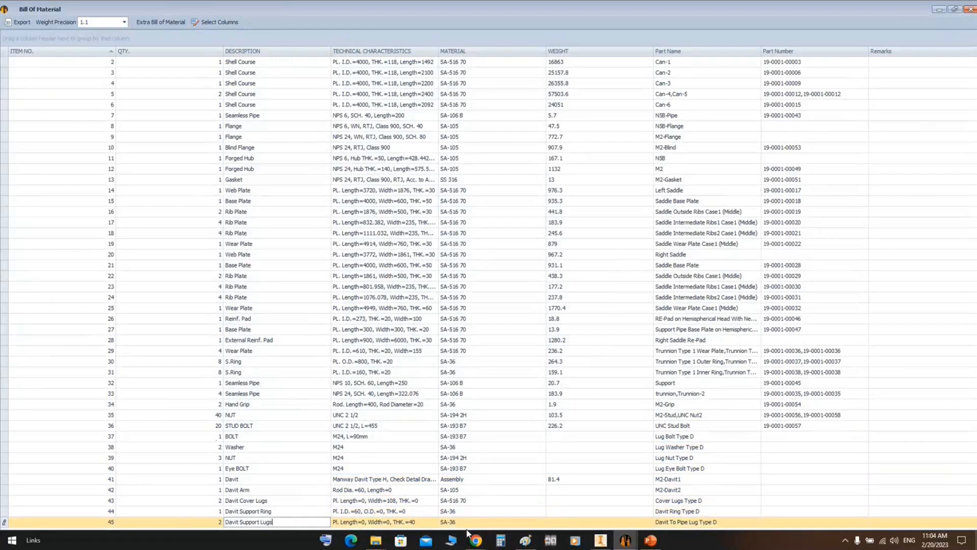
left_click(970, 12)
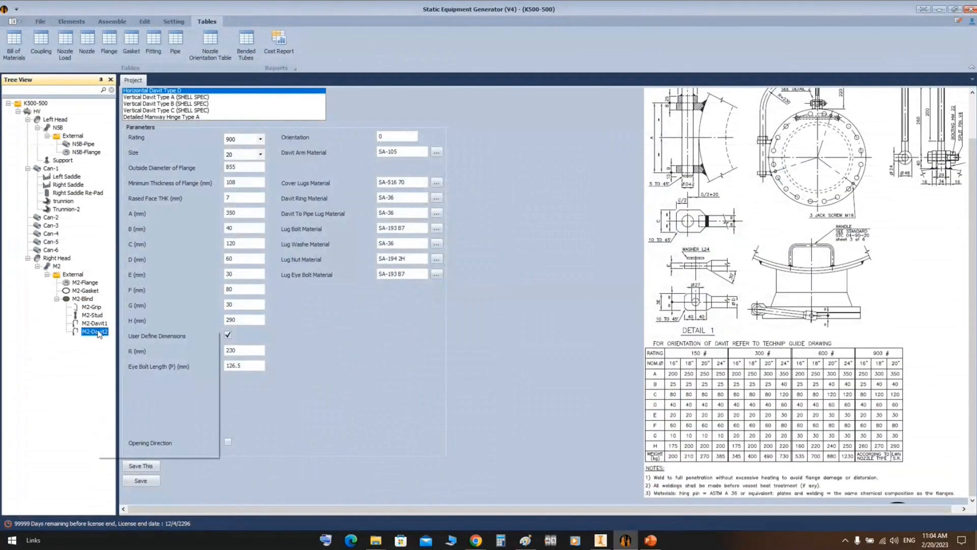
right_click(96, 332)
left_click(125, 343)
left_click(469, 301)
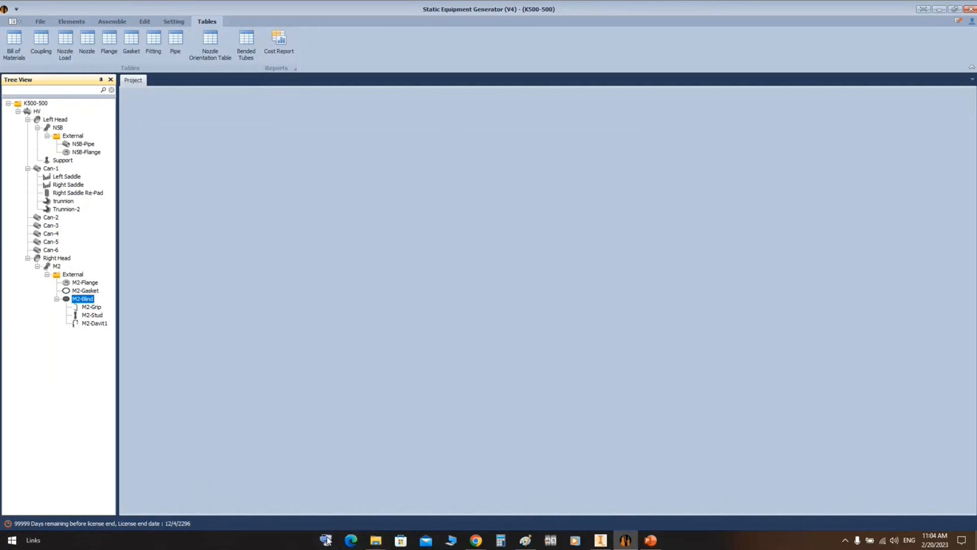
Switch to Inventor and examine the M2 manway with its Type H davit from an angled view and the front.
left_click(623, 540)
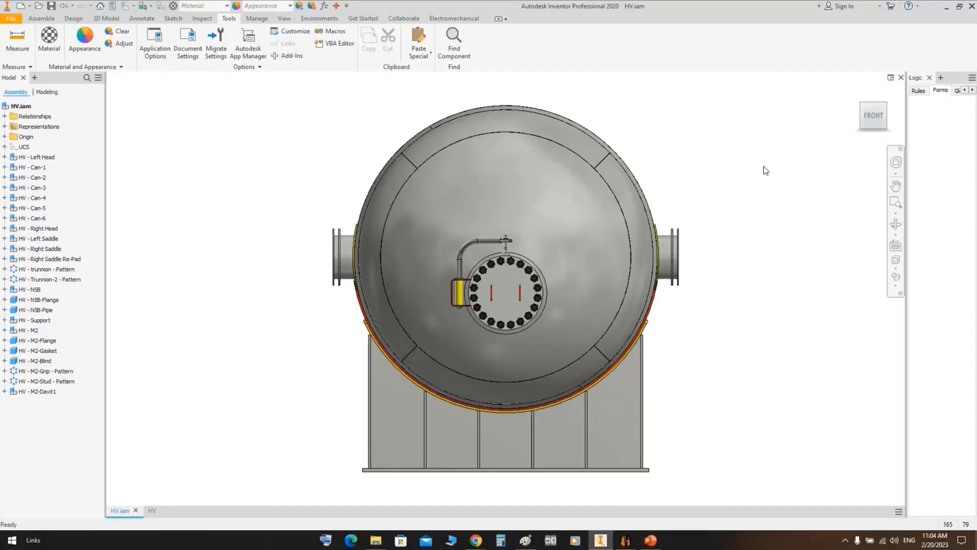
left_click(864, 123)
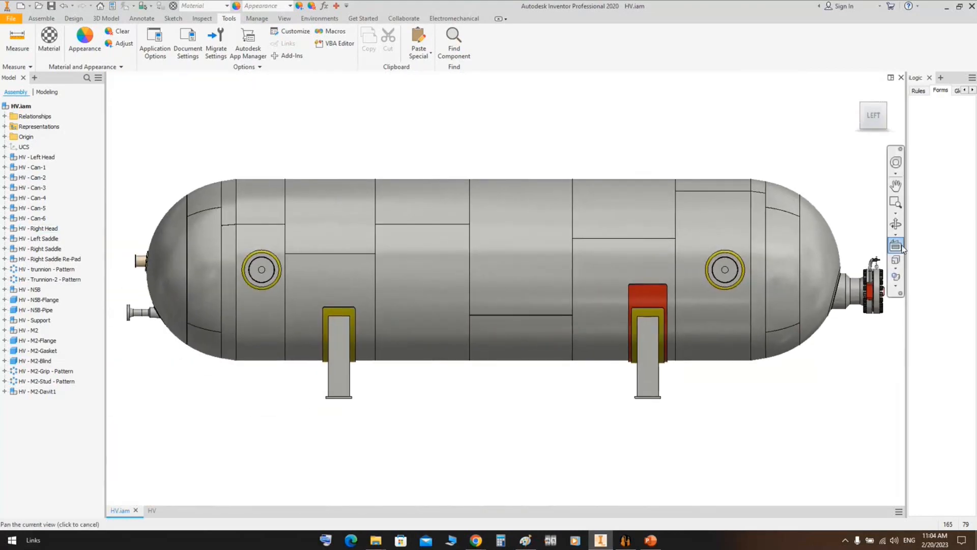
left_click(896, 224)
left_click_drag(500, 295, 448, 308)
scroll(788, 363, "down", 4)
scroll(788, 365, "down", 5)
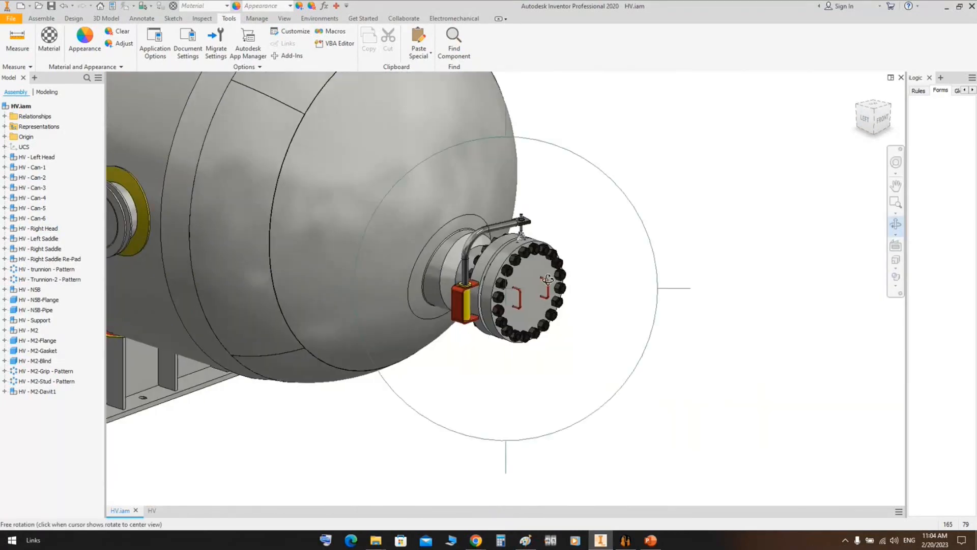
right_click(636, 244)
left_click(670, 240)
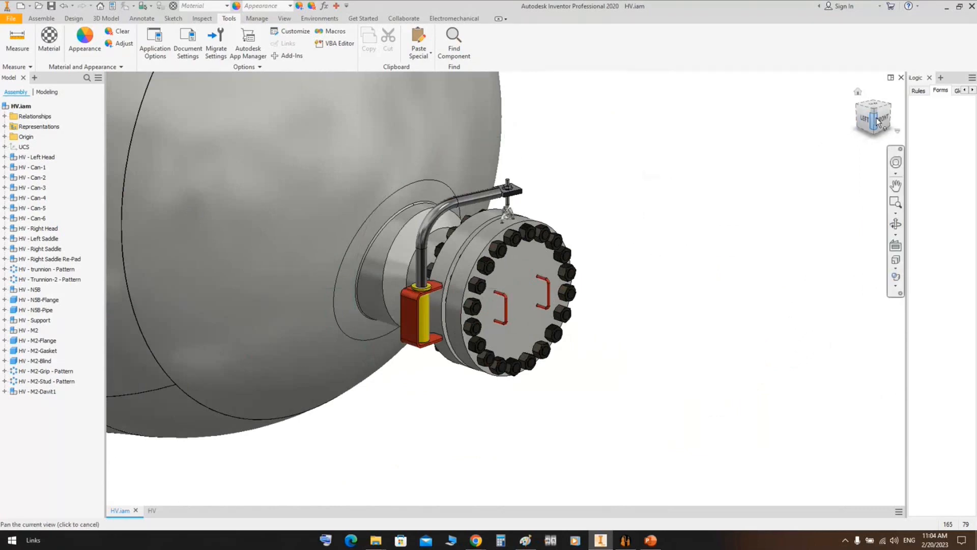
left_click(881, 120)
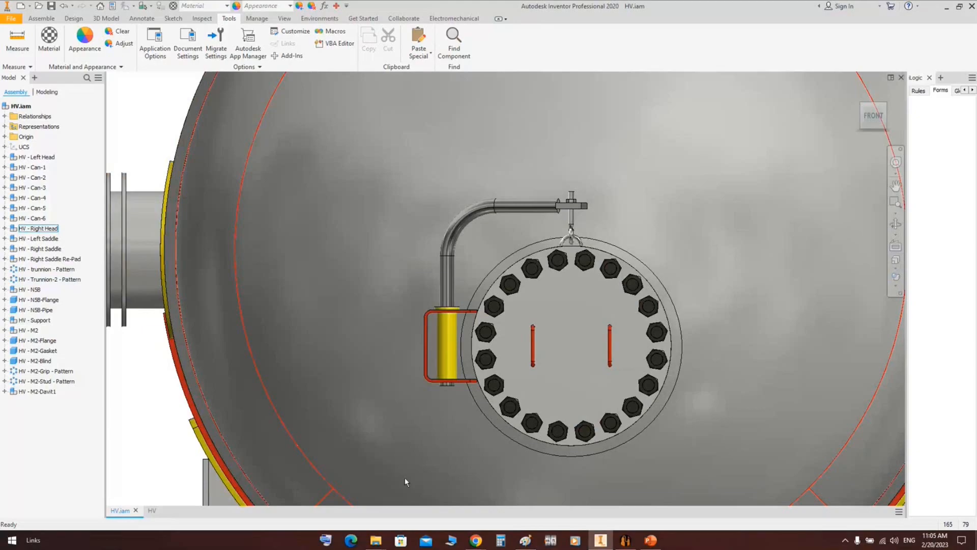
Return to Static Equipment Generator and add a blind nozzle named N1 to M2-Blind.
left_click(625, 540)
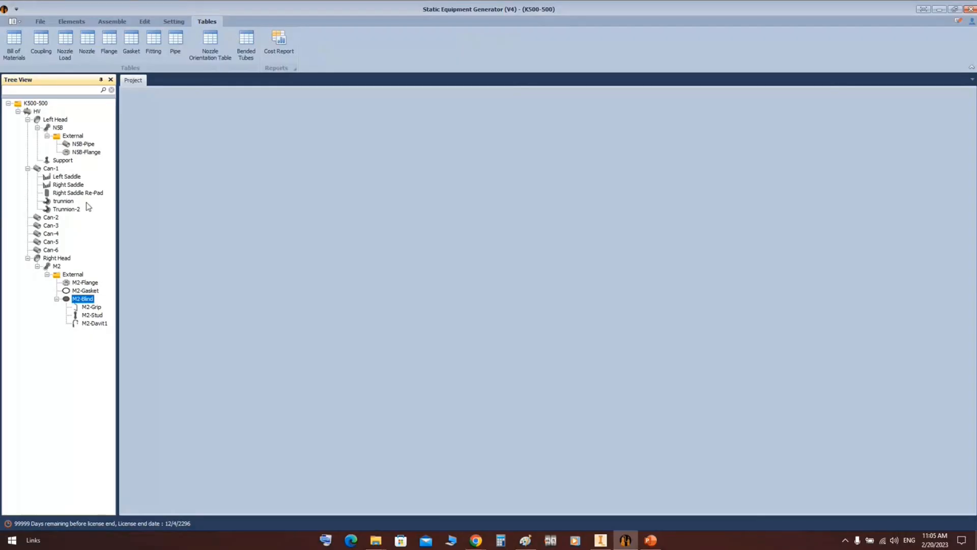
left_click(70, 302)
left_click(71, 22)
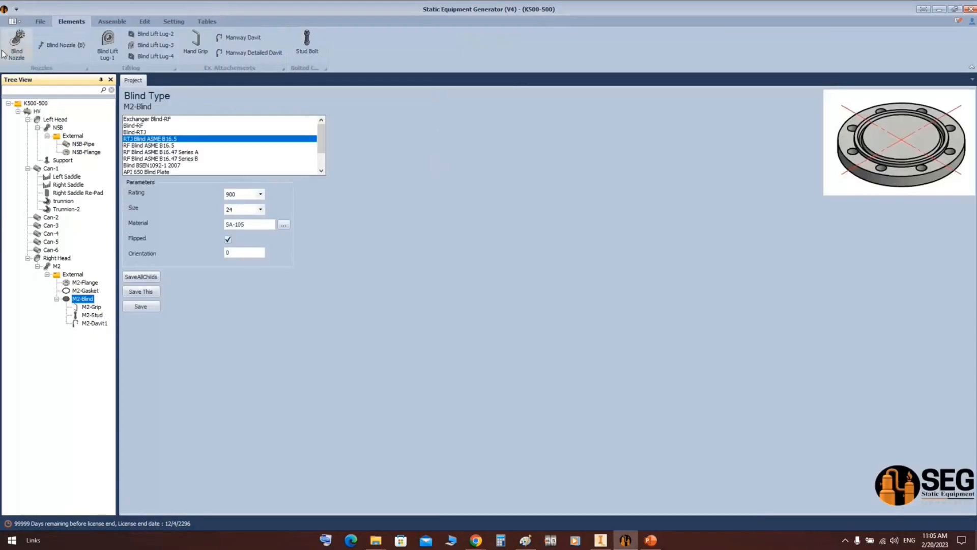
left_click(17, 45)
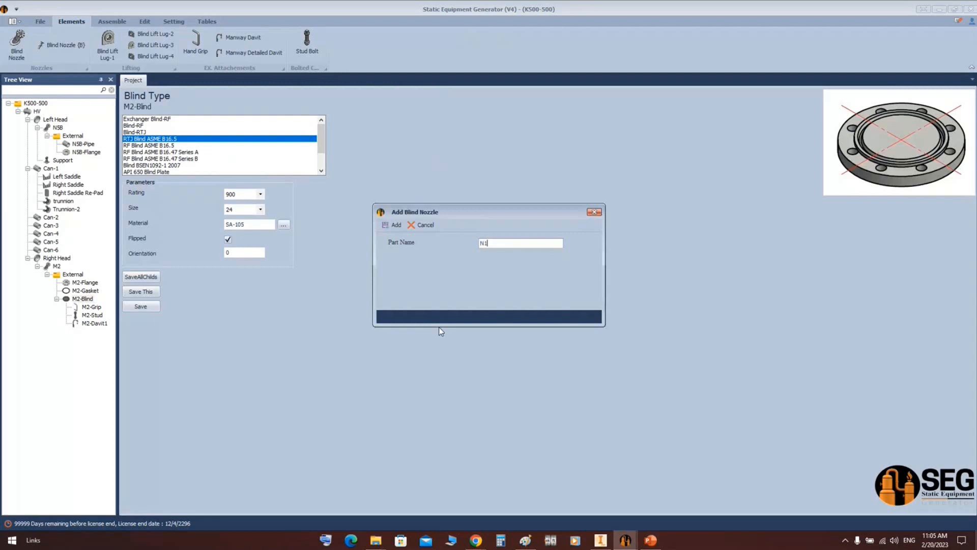
left_click(392, 225)
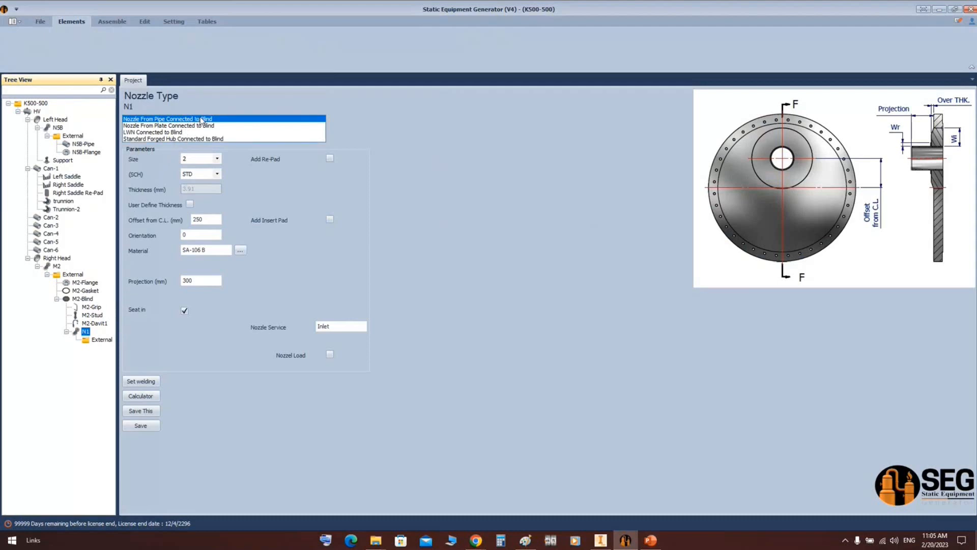
Set N1 to Nozzle From Pipe Connected to Blind with size 2 and schedule 80.
left_click(185, 132)
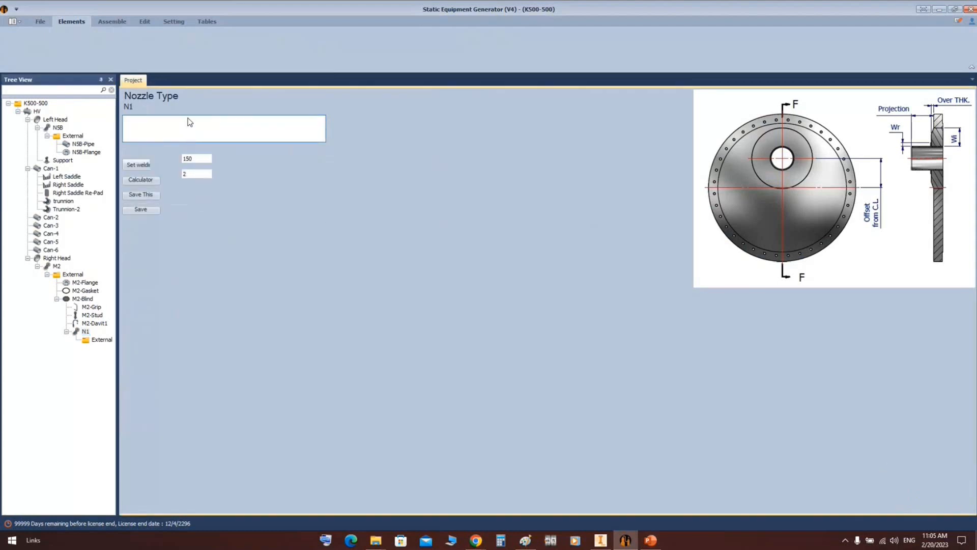
left_click(192, 119)
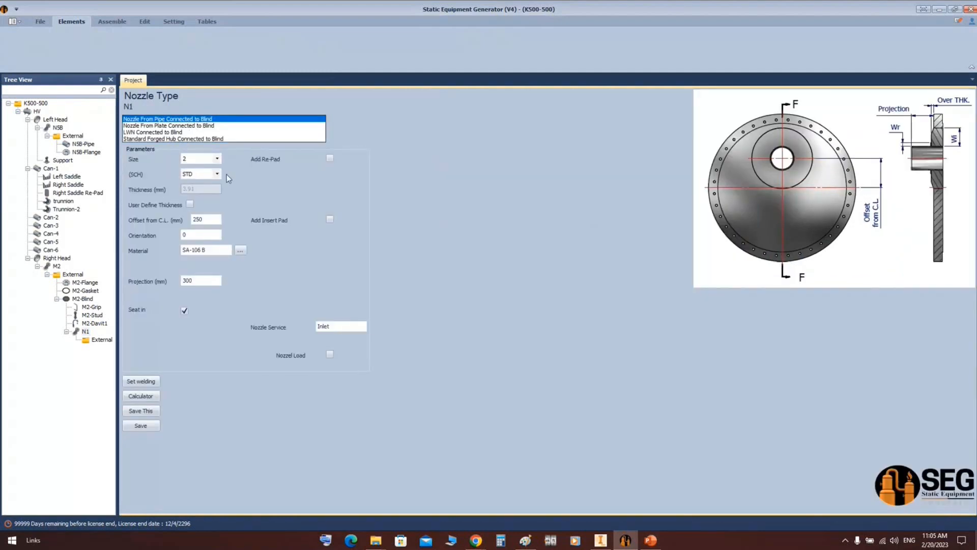
left_click(217, 159)
left_click(191, 167)
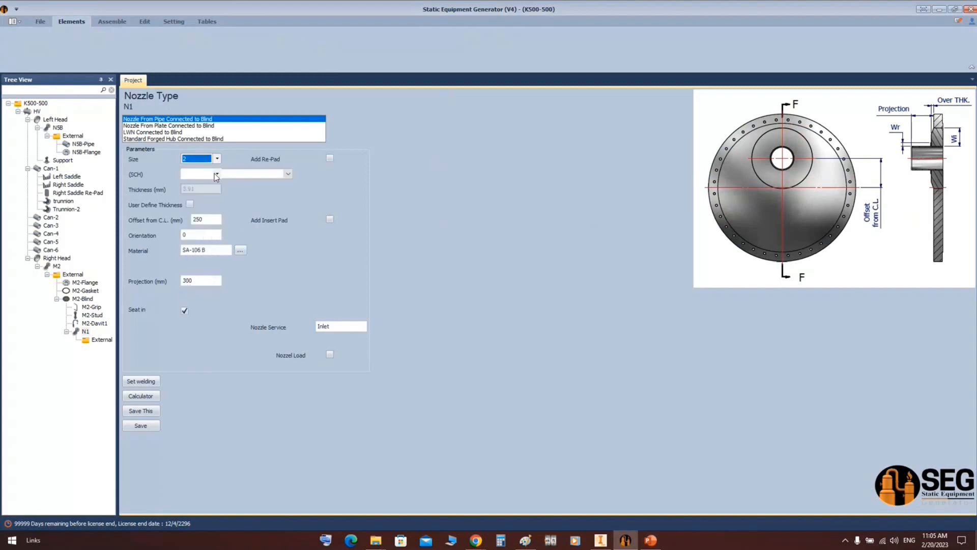
left_click(217, 174)
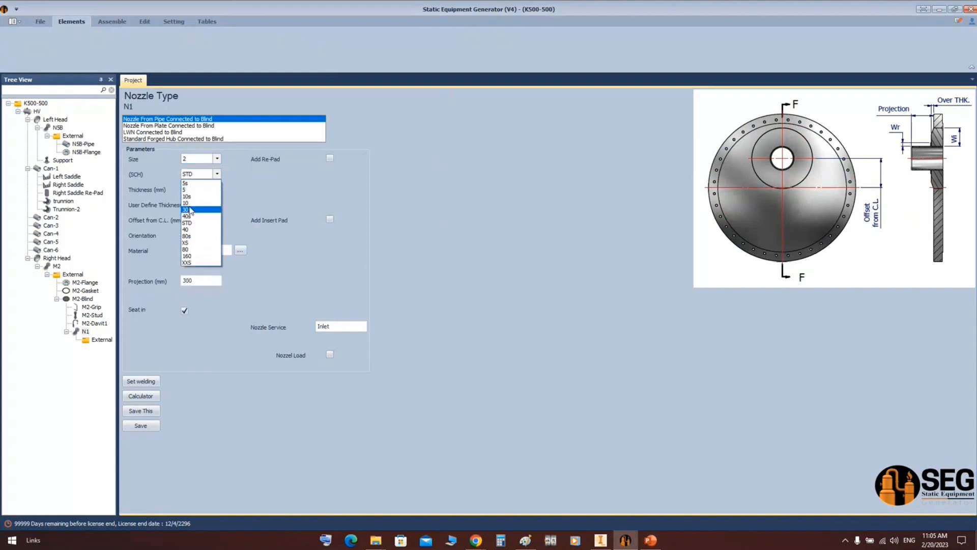
left_click(186, 229)
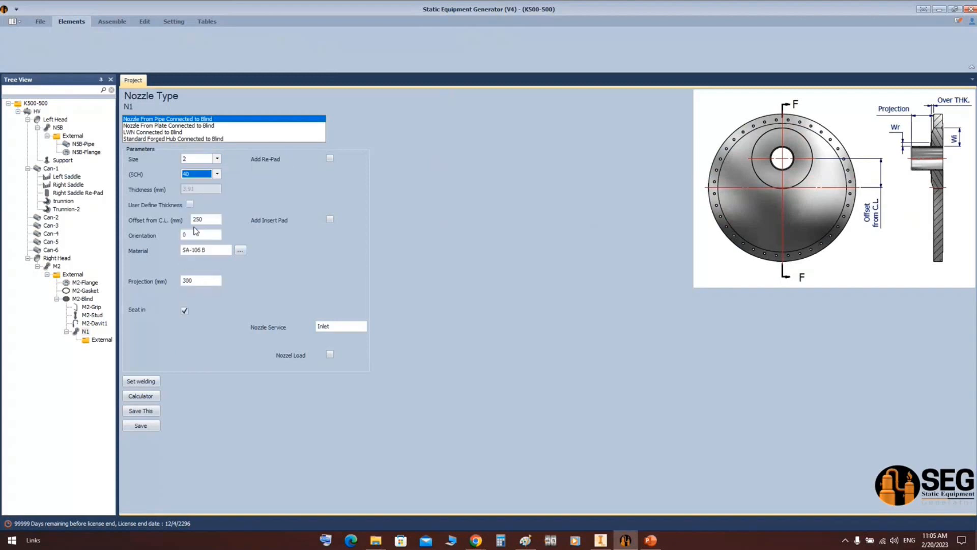
left_click(208, 175)
left_click(206, 228)
Set N1's offset from the centre line to 200 mm and its projection to 150 mm, and save the nozzle.
left_click(212, 220)
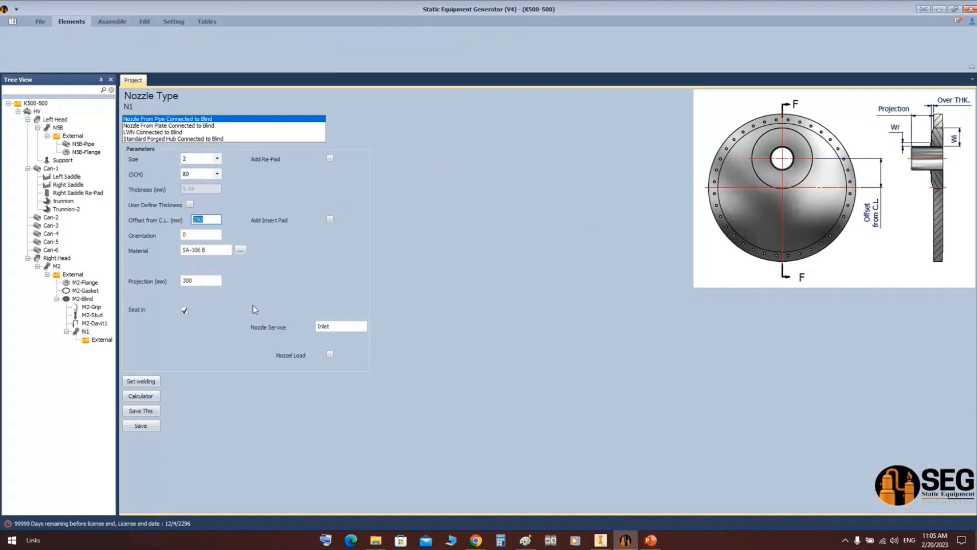
type("200")
key("Tab")
key("Tab")
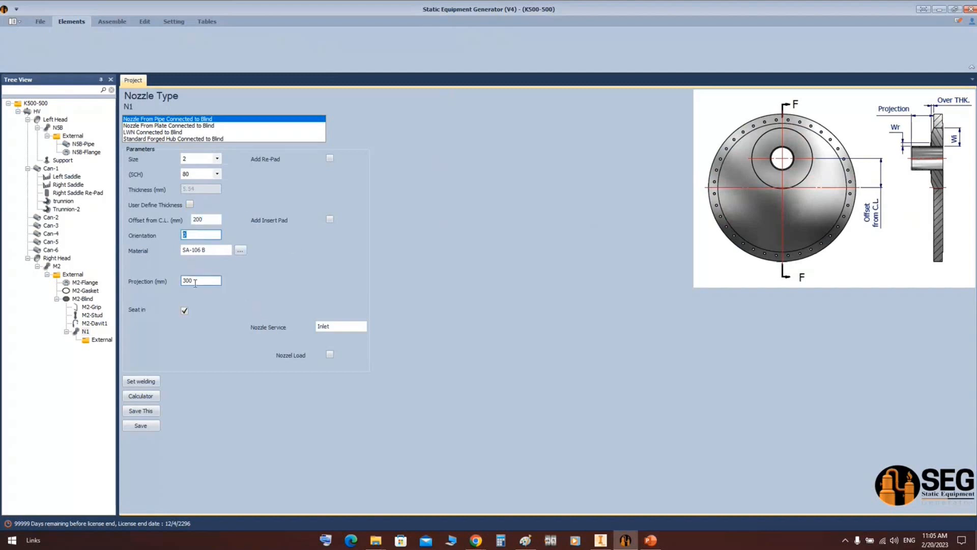
type("150")
left_click(151, 426)
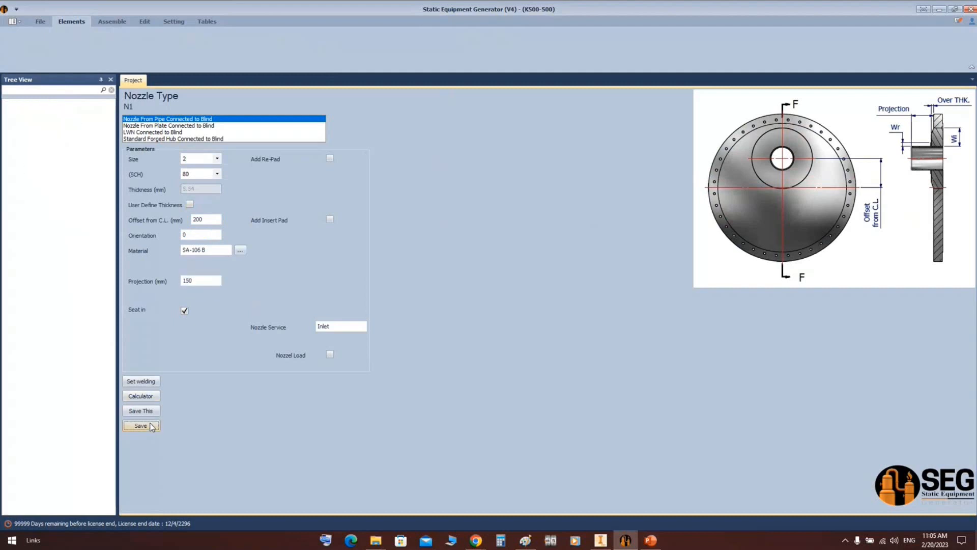
Add a flange named N1-Flange to the external elements of nozzle N1.
left_click(96, 340)
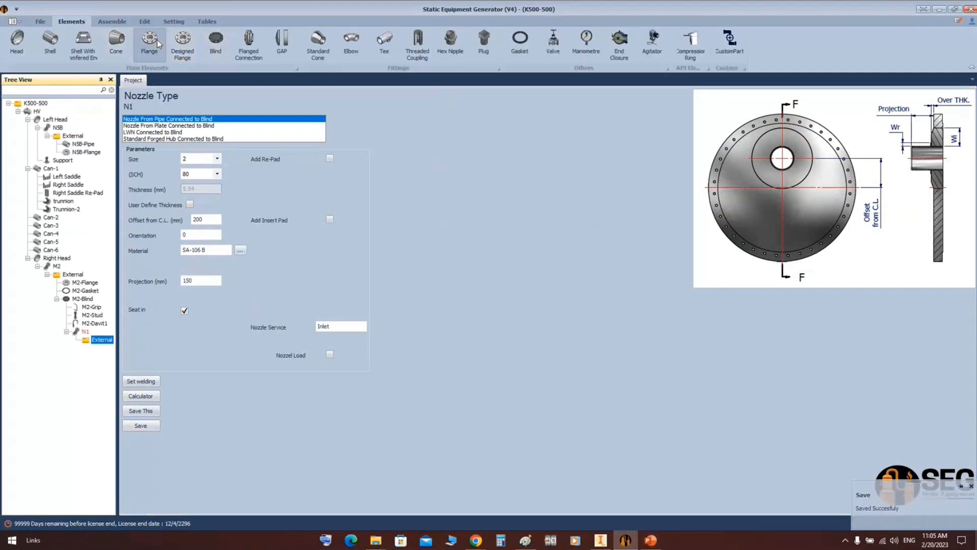
left_click(157, 41)
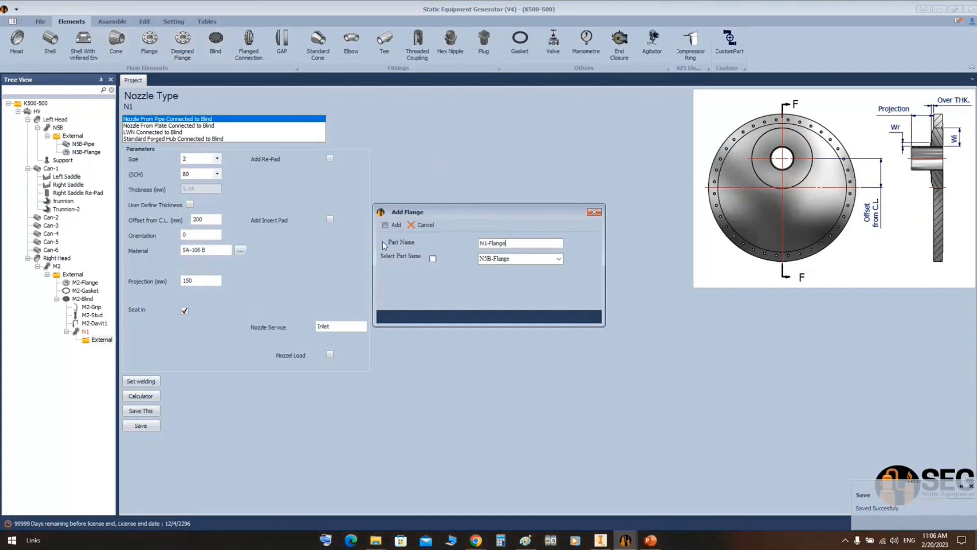
left_click(393, 225)
Set N1-Flange to WN-RF ASME B16.5 with size 2 and pipe schedule 80, and save it.
left_click(111, 348)
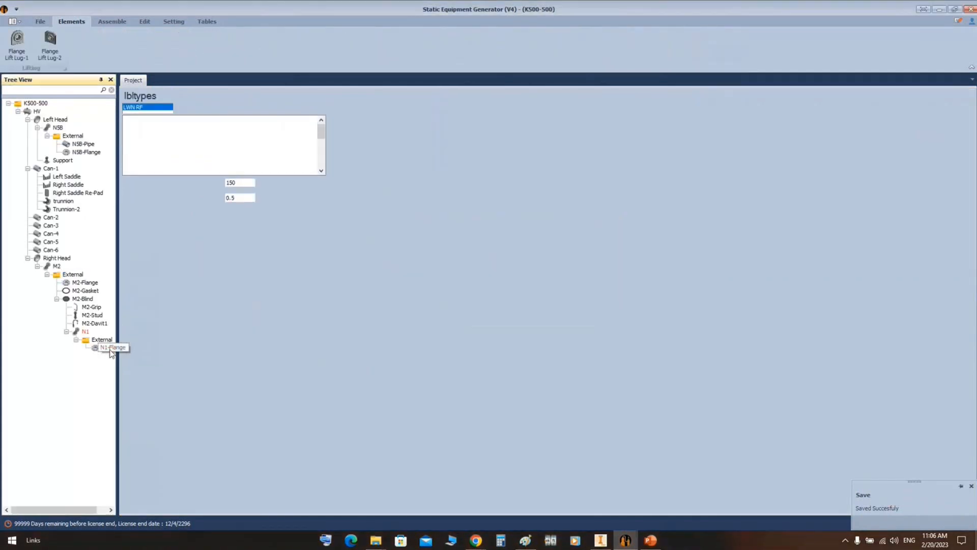
left_click(259, 195)
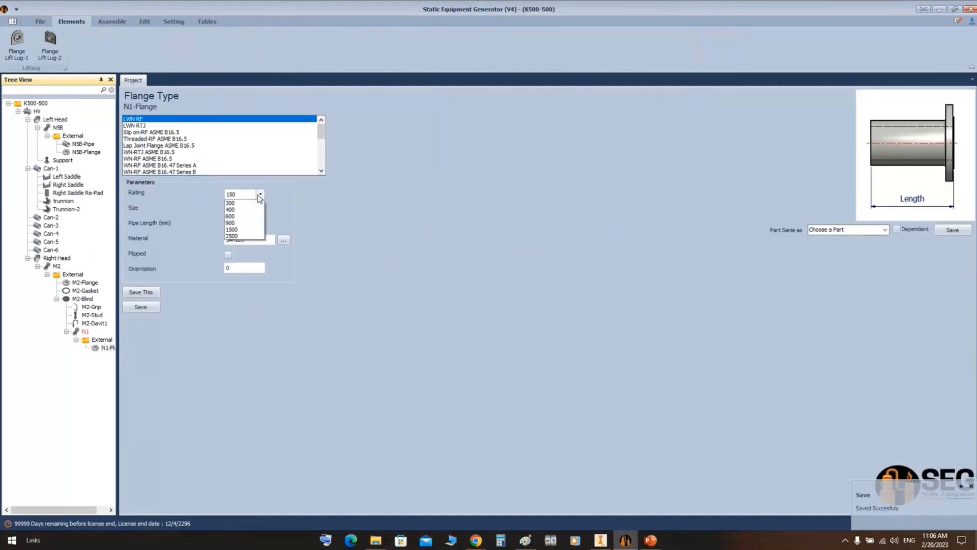
left_click(259, 196)
left_click(162, 159)
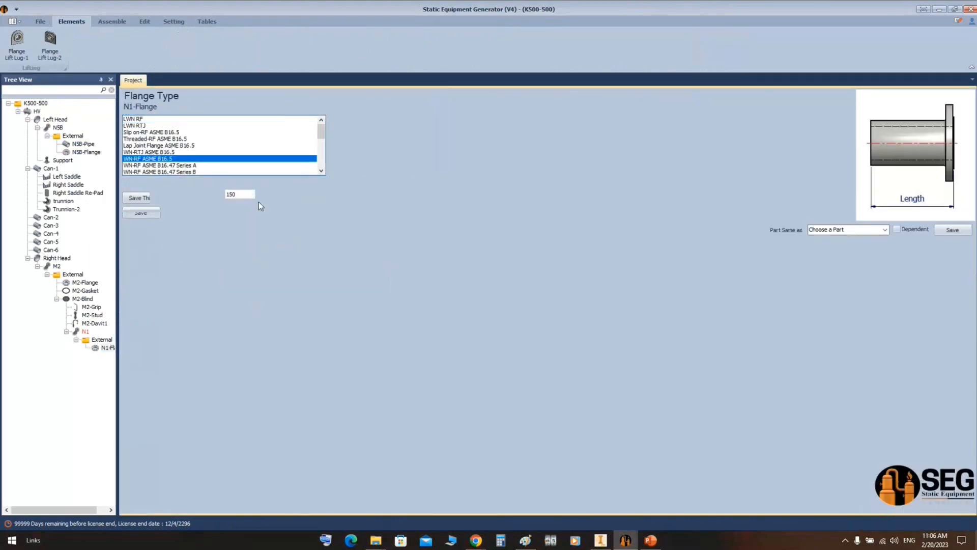
left_click(260, 209)
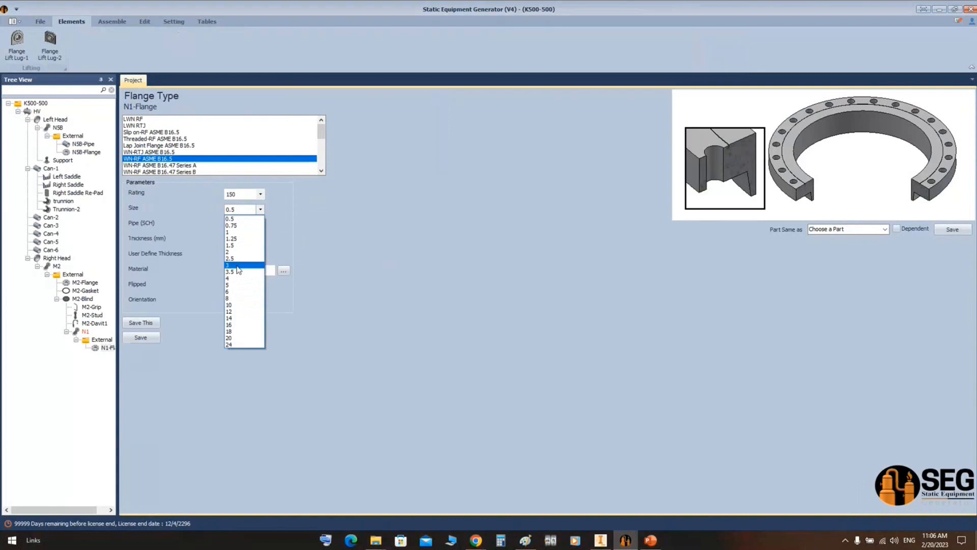
left_click(233, 252)
left_click(260, 225)
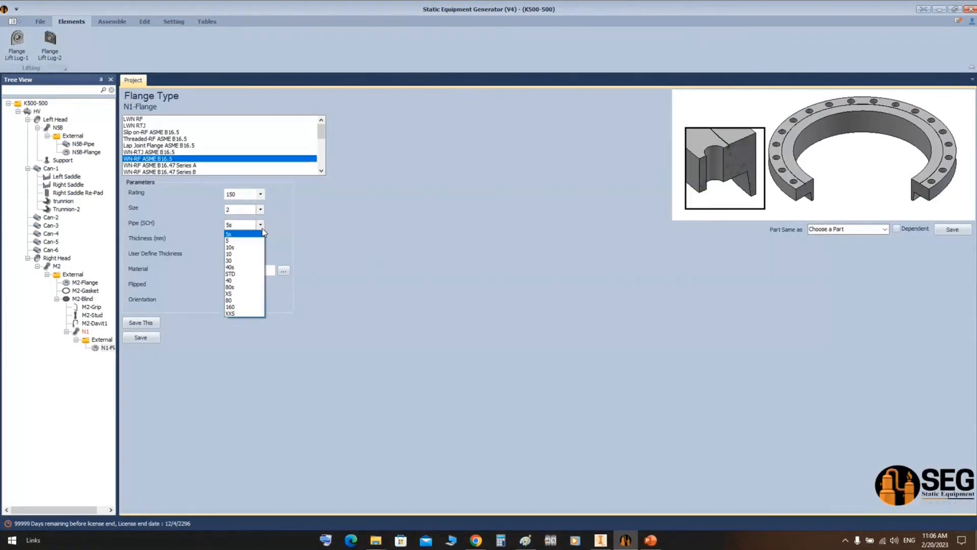
left_click(236, 300)
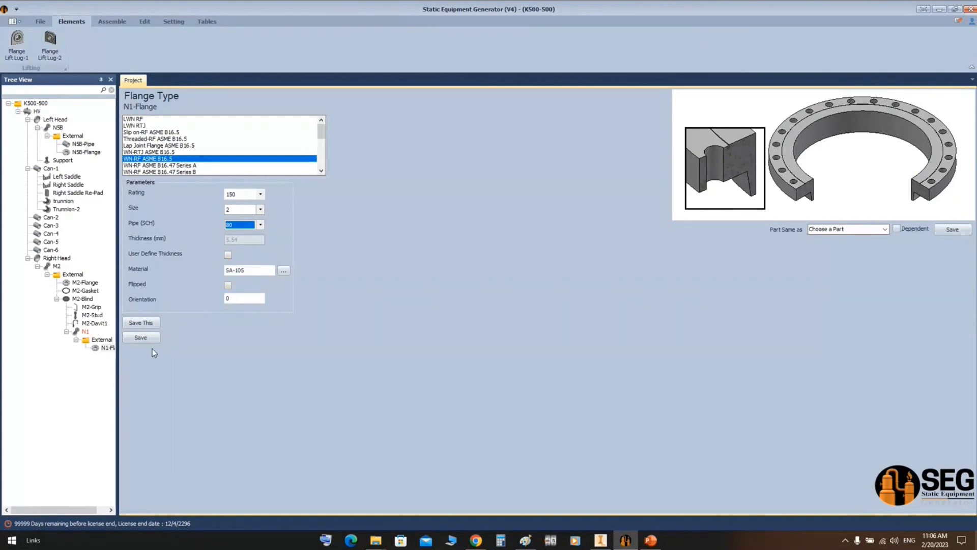
left_click(145, 340)
Set the orientation of nozzle N1 to 45 and save it.
left_click(85, 331)
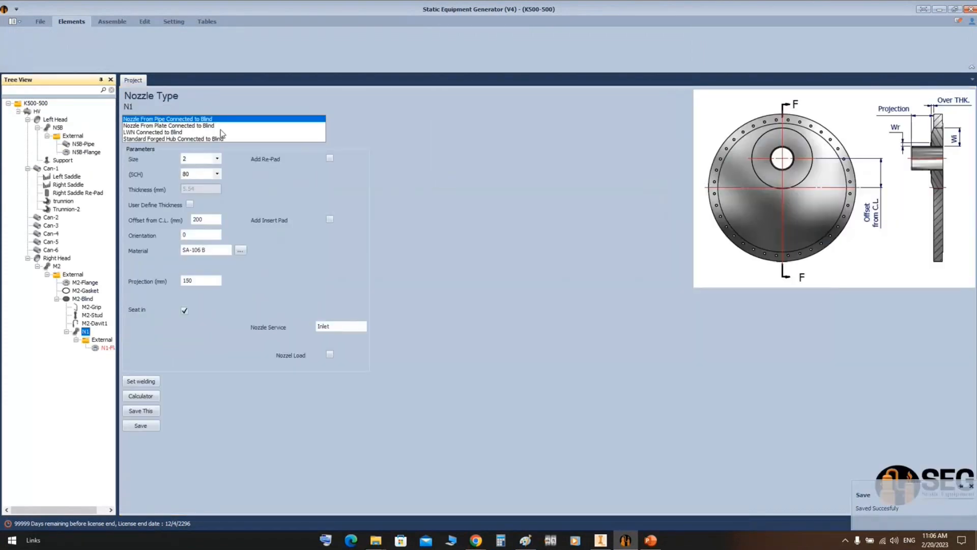
left_click(193, 236)
double_click(192, 235)
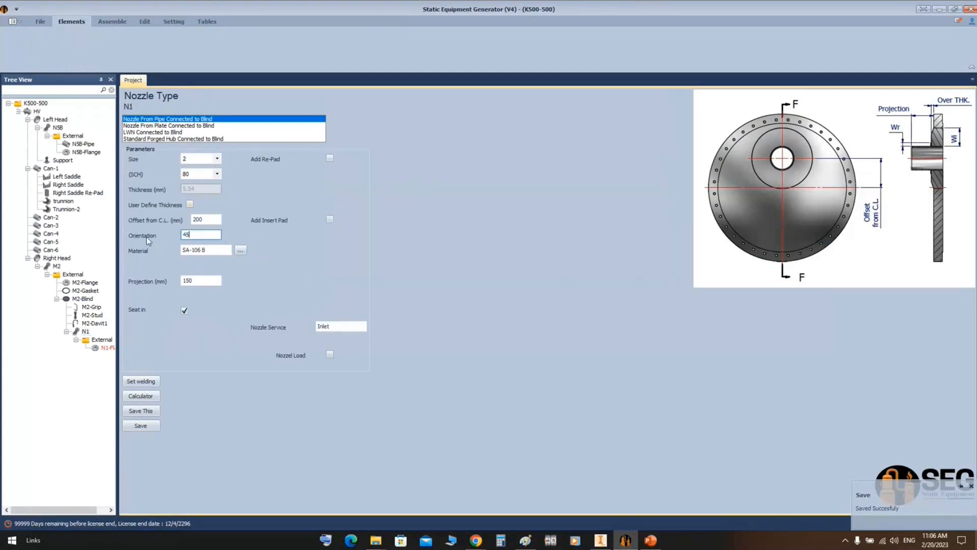
left_click(148, 426)
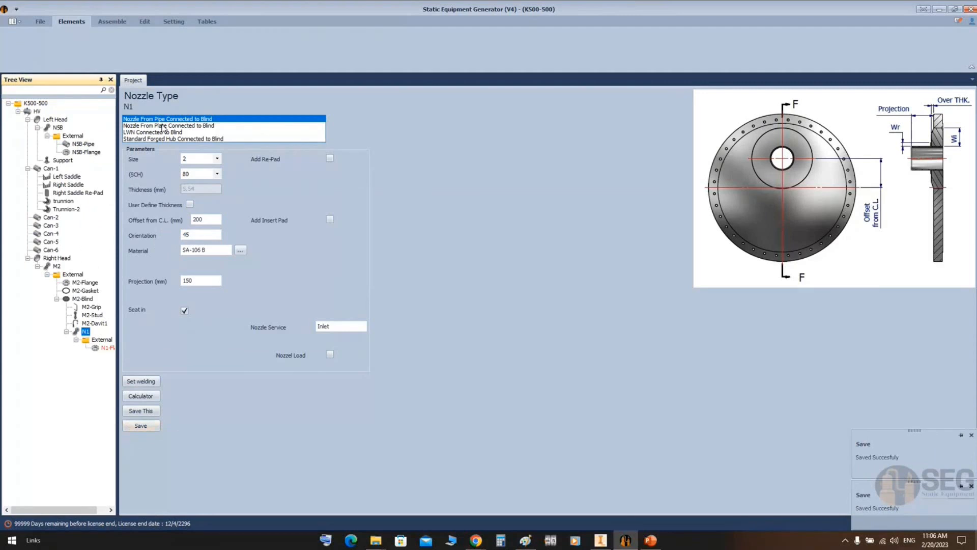
Start the Inventor assembly build to generate N1 and its flange, and inspect them on the M2 blind.
left_click(112, 22)
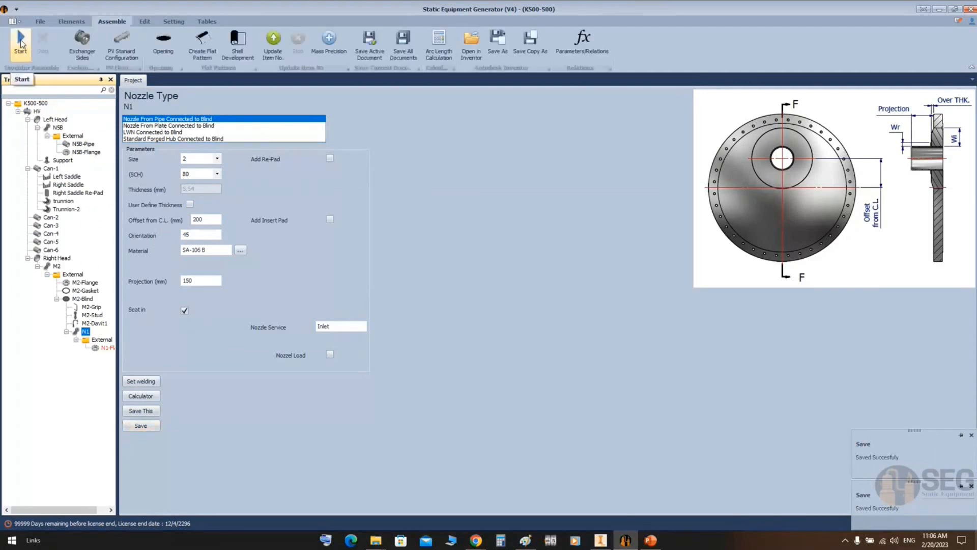
left_click(22, 44)
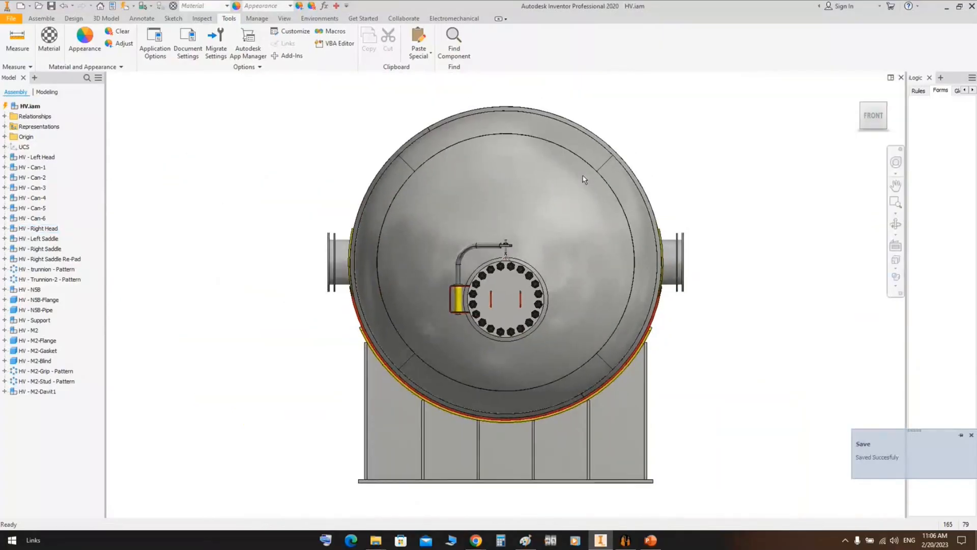
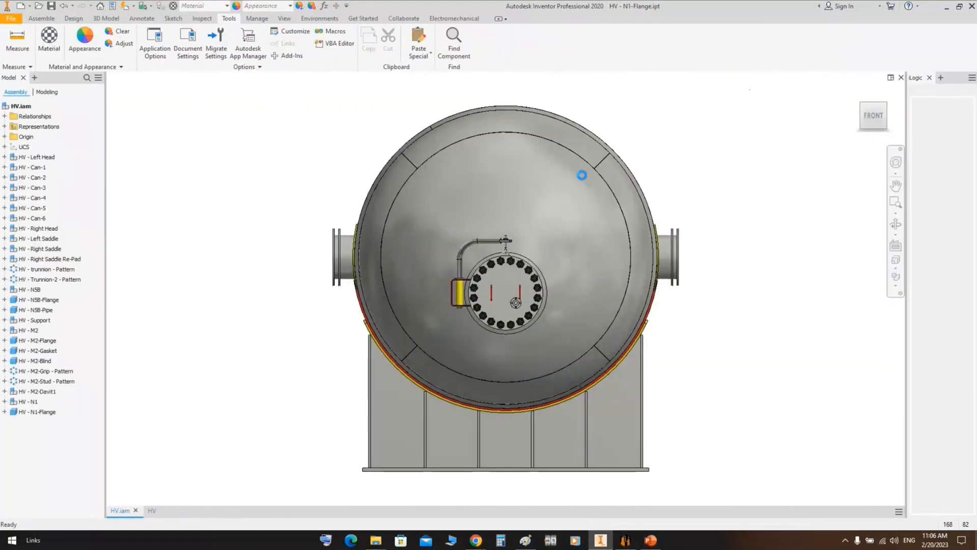
scroll(528, 304, "down", 5)
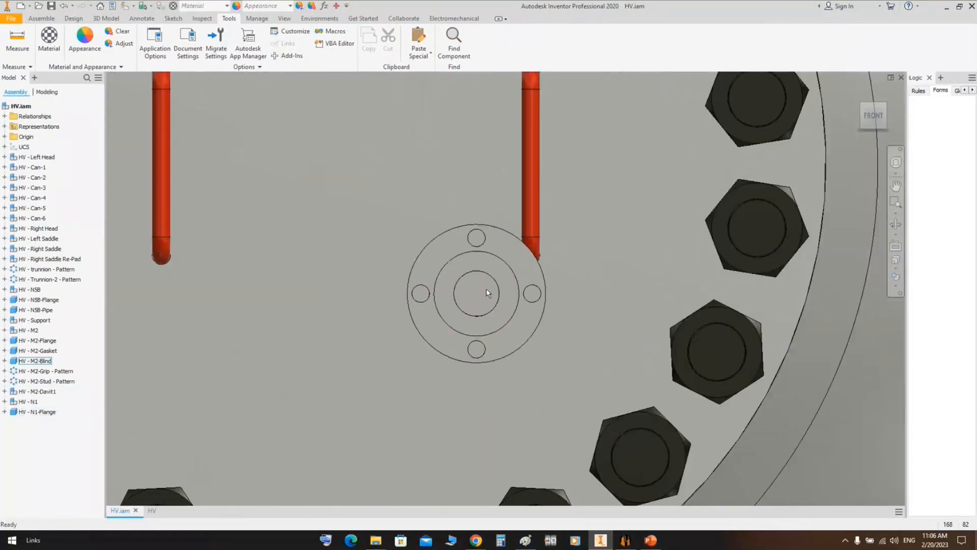
Switch to the HV drawing and create a projected end view of the vessel, showing the M2 manway, beside the existing side view.
scroll(489, 245, "up", 5)
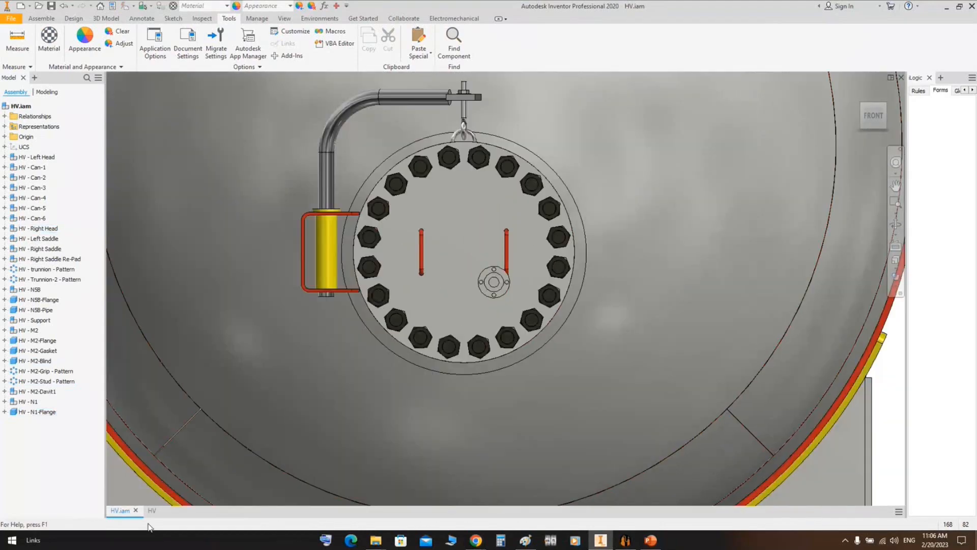
left_click(151, 510)
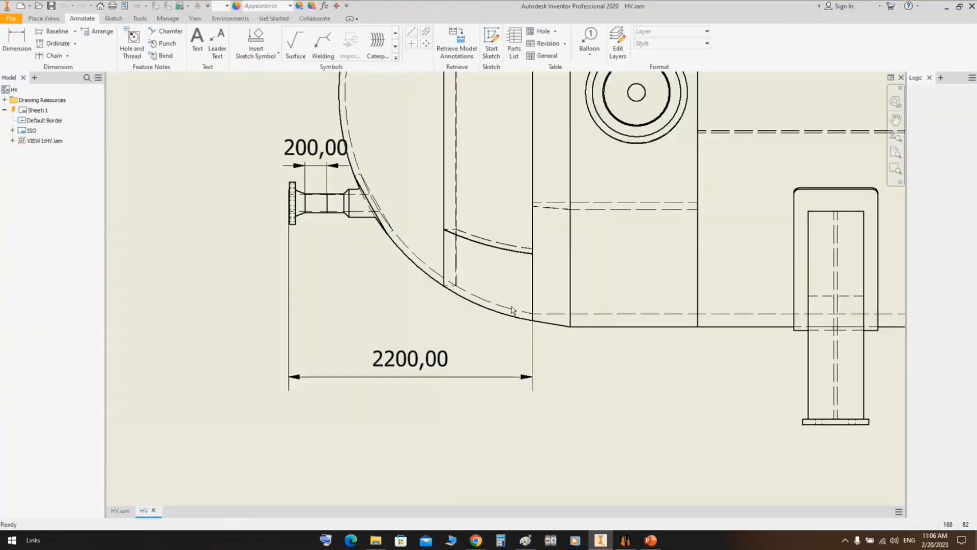
scroll(600, 314, "up", 5)
scroll(603, 310, "down", 3)
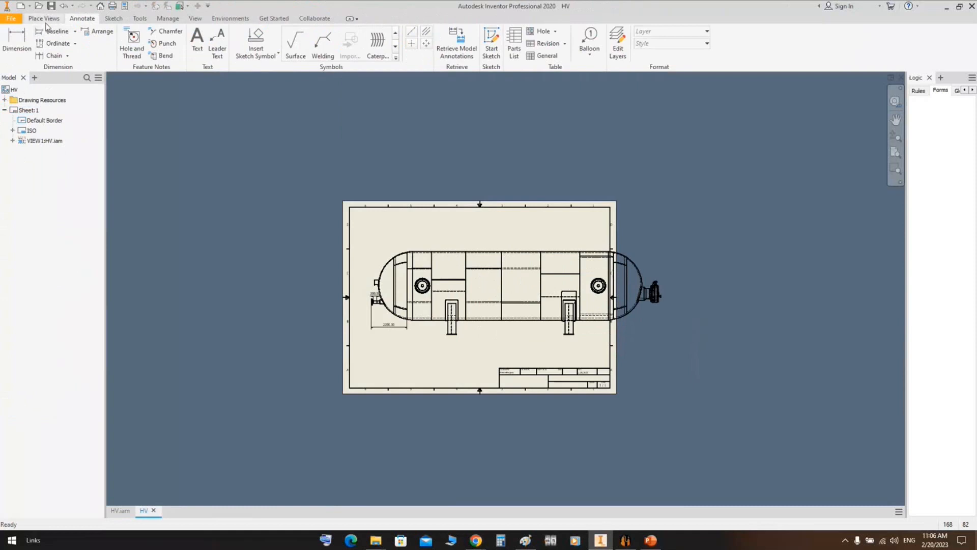
left_click(44, 18)
left_click(538, 283)
left_click(268, 288)
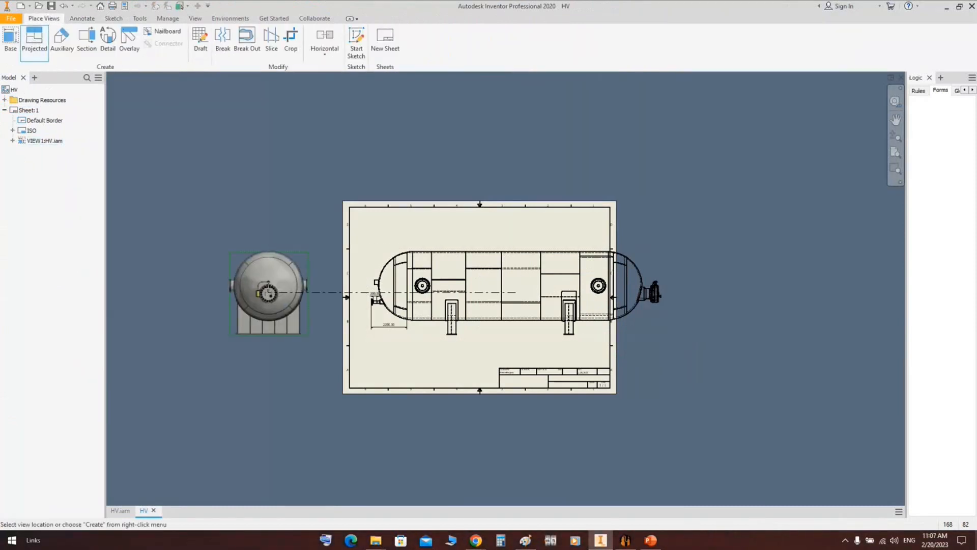
right_click(269, 288)
left_click(302, 288)
Set the projected end view to its own hidden-line-removed style instead of inheriting it from the base view.
scroll(272, 301, "down", 10)
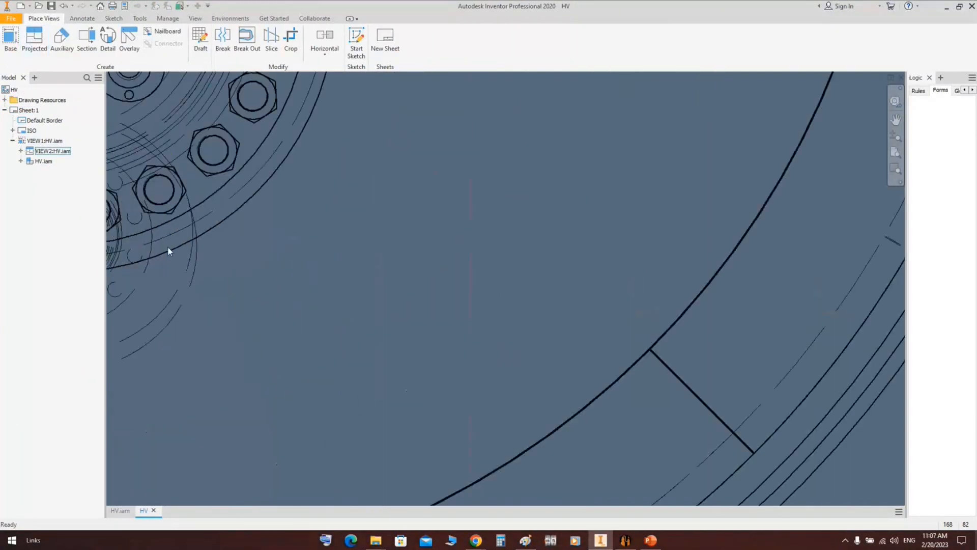
scroll(633, 204, "up", 10)
double_click(676, 148)
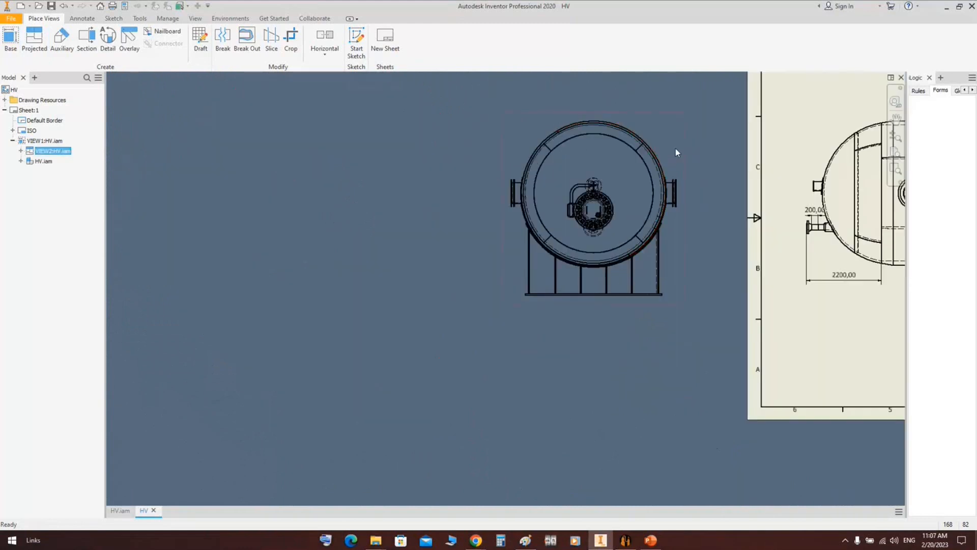
left_click(306, 214)
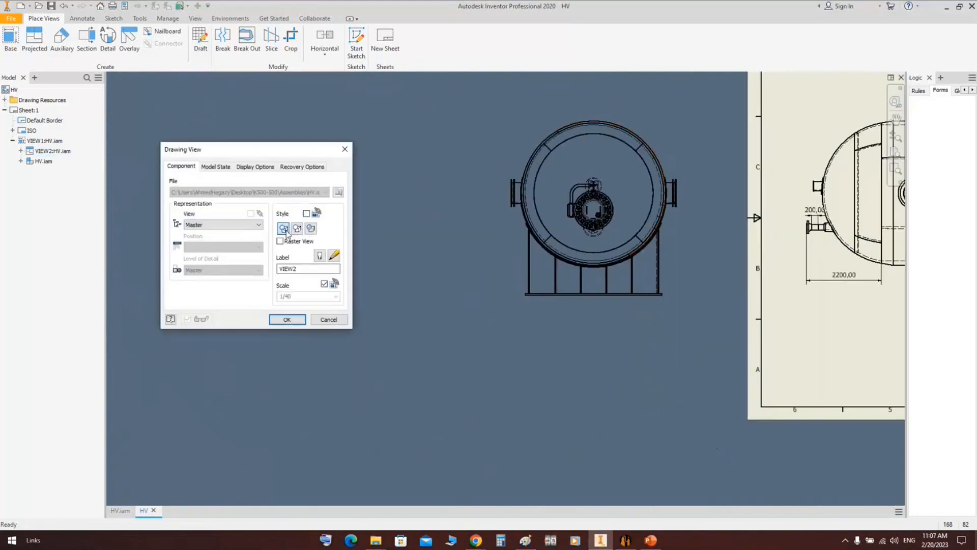
left_click(297, 228)
left_click(298, 319)
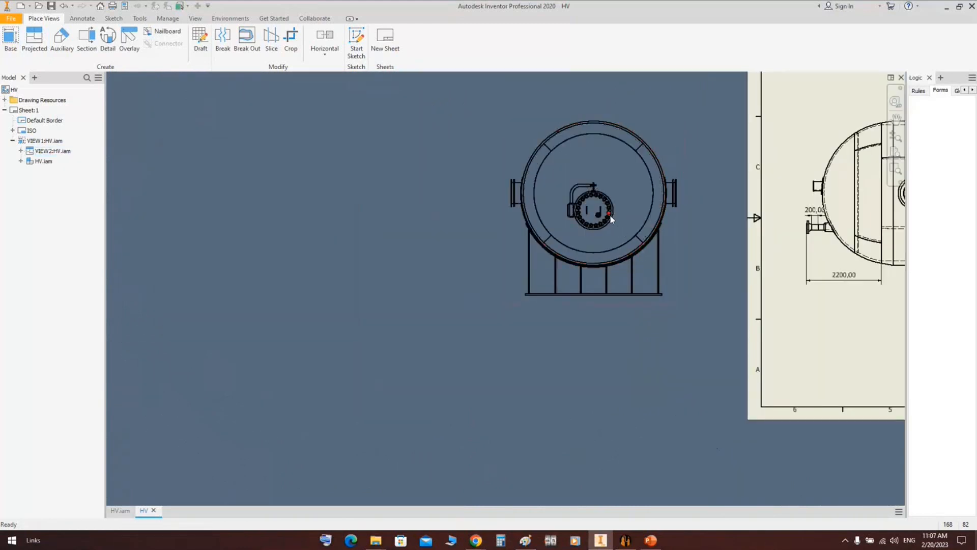
Add a center mark to the outer circle of the M2 blind in the end view.
scroll(610, 215, "down", 8)
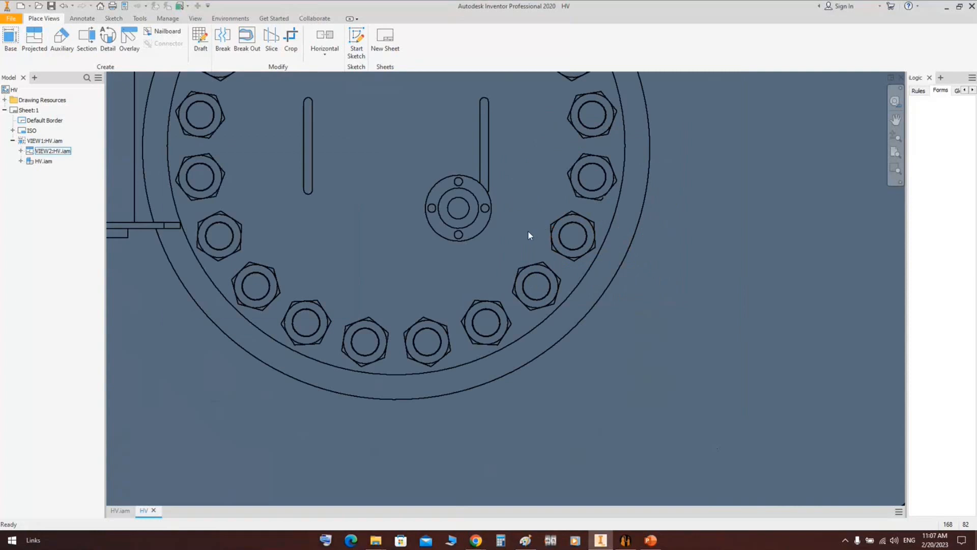
left_click(82, 18)
left_click(411, 43)
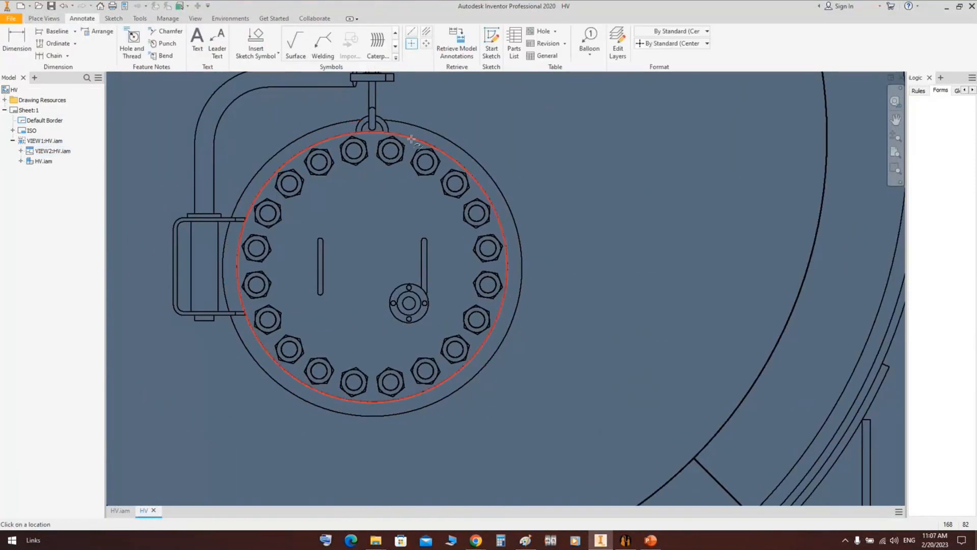
left_click(413, 138)
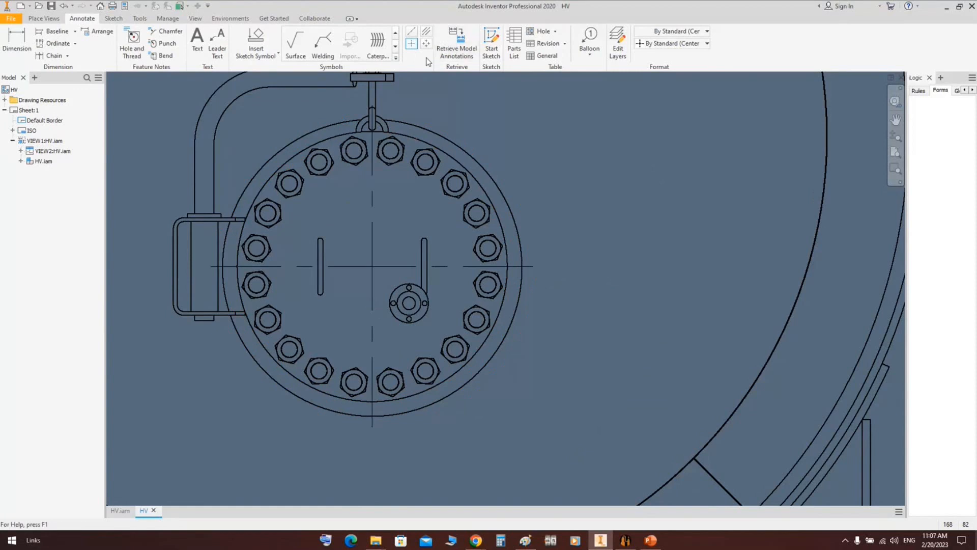
scroll(434, 348, "up", 3)
scroll(404, 315, "down", 1)
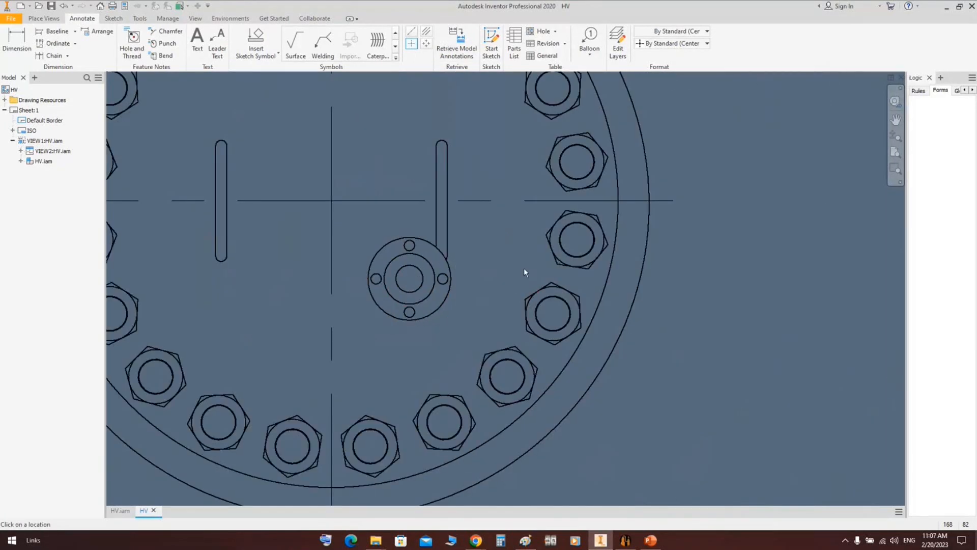
key("Escape")
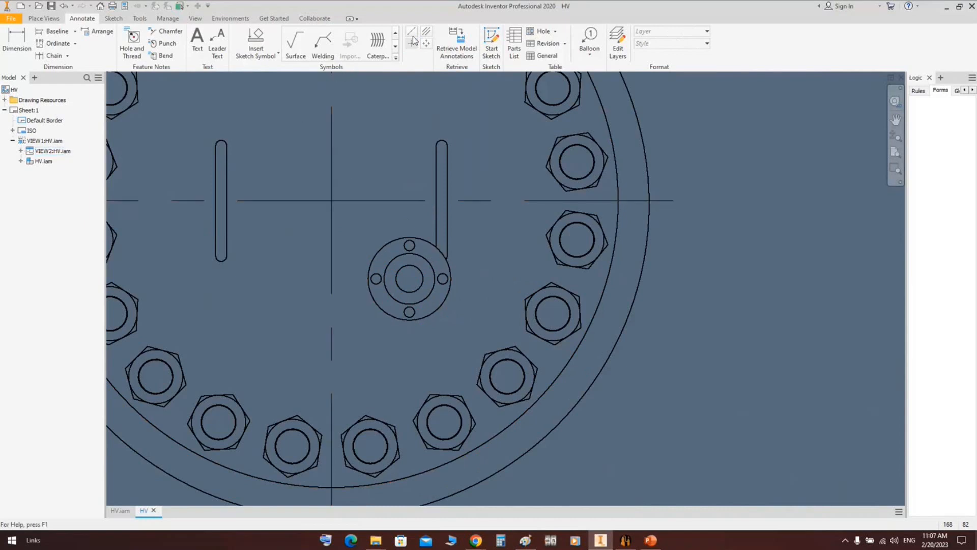
Draw a centerline between the N1 flange circle and the M2 blind circle in the end view.
left_click(412, 32)
left_click(446, 301)
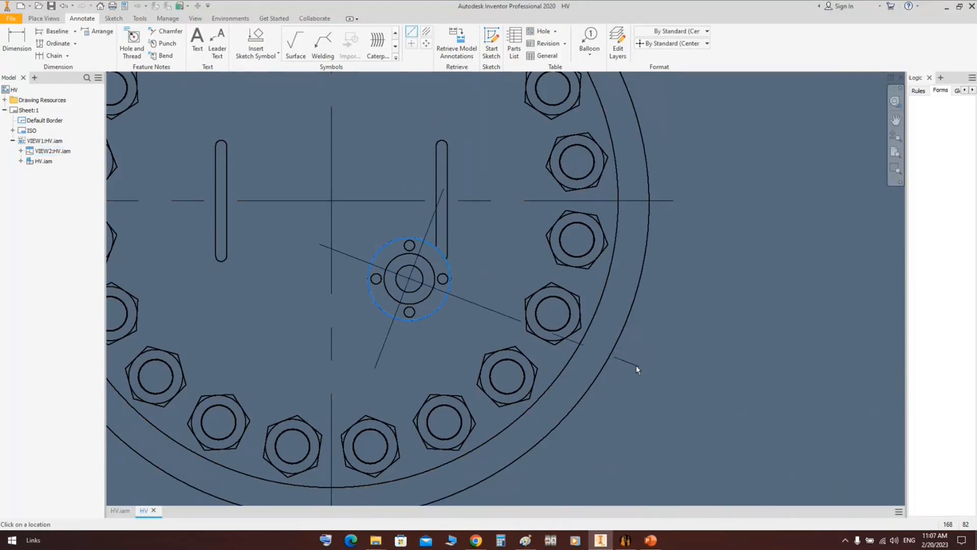
left_click(570, 355)
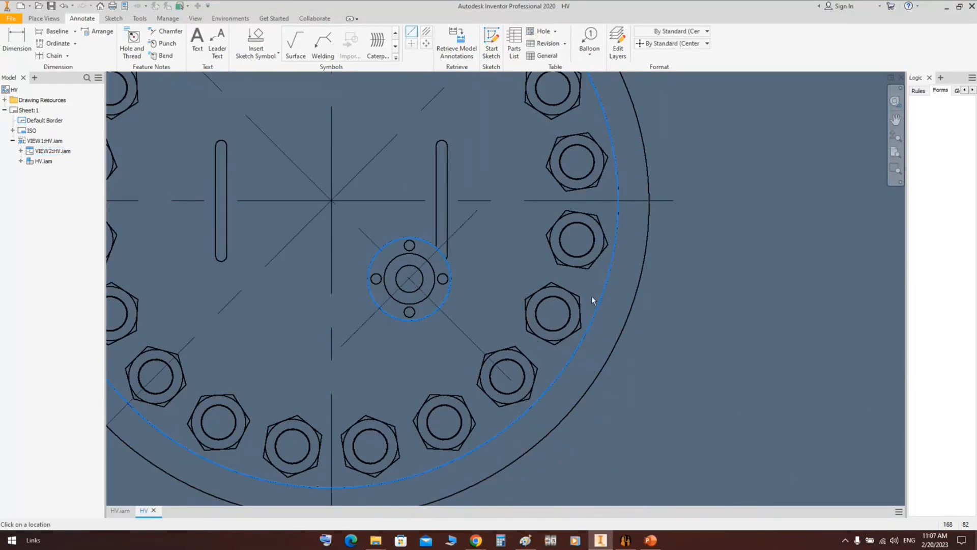
right_click(569, 285)
left_click(618, 288)
scroll(467, 278, "up", 3)
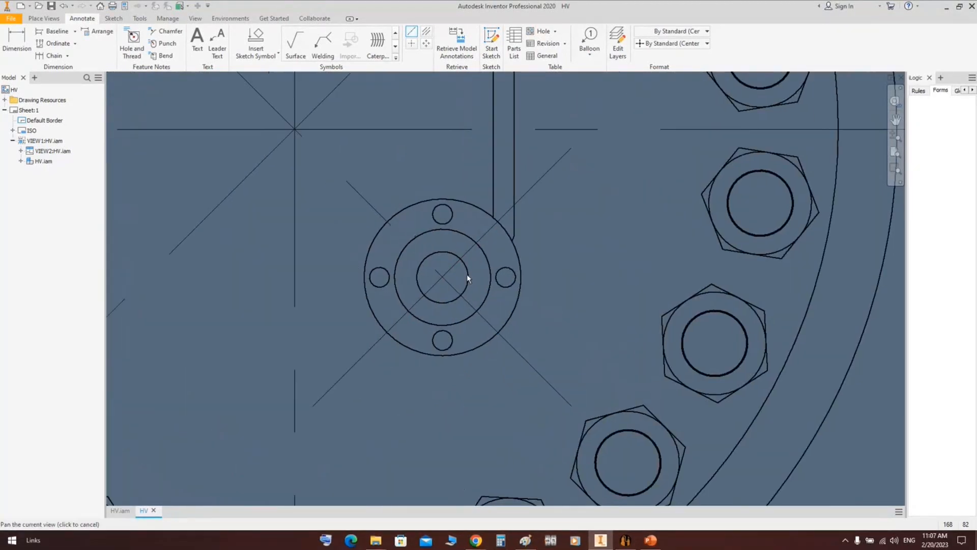
key("Escape")
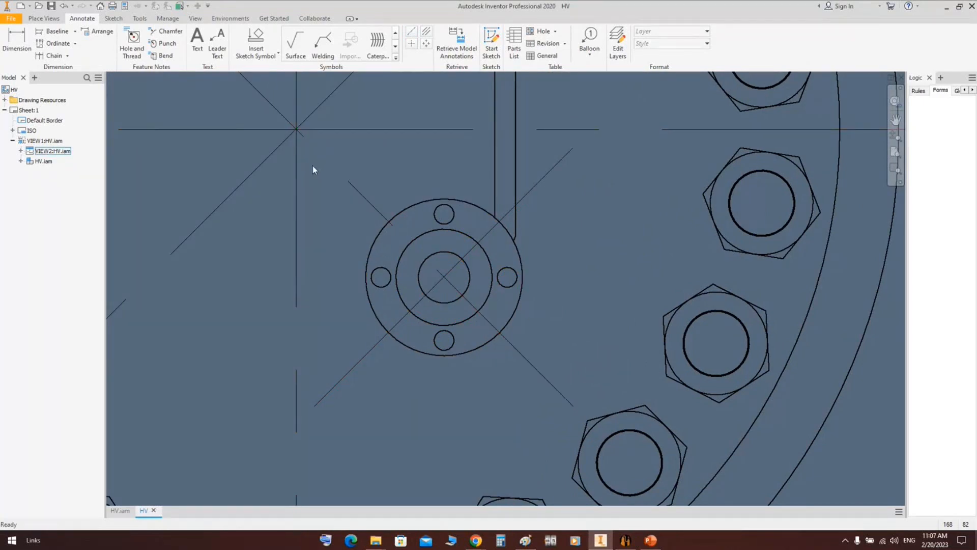
Add a center mark to the outer circle of the N1 flange.
scroll(313, 170, "down", 4)
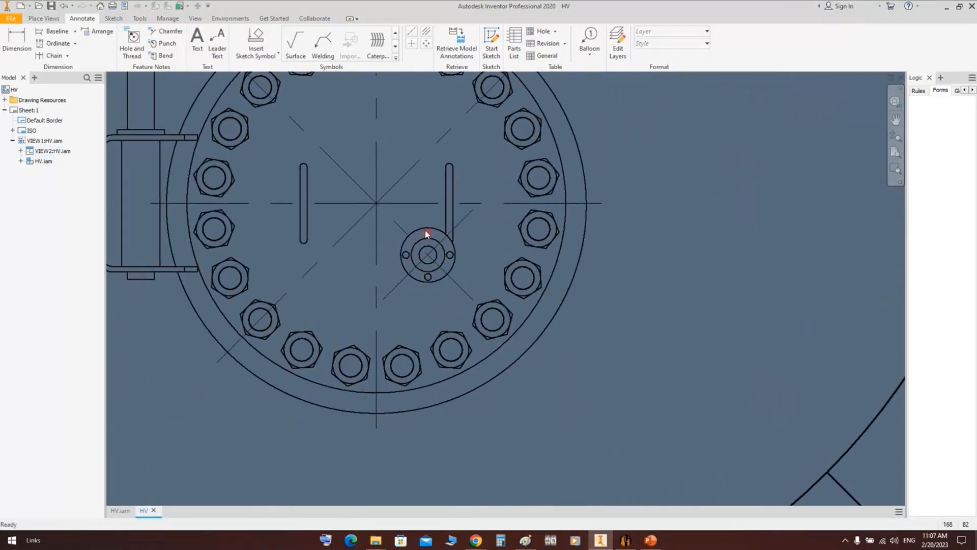
scroll(425, 230, "up", 2)
scroll(459, 280, "up", 1)
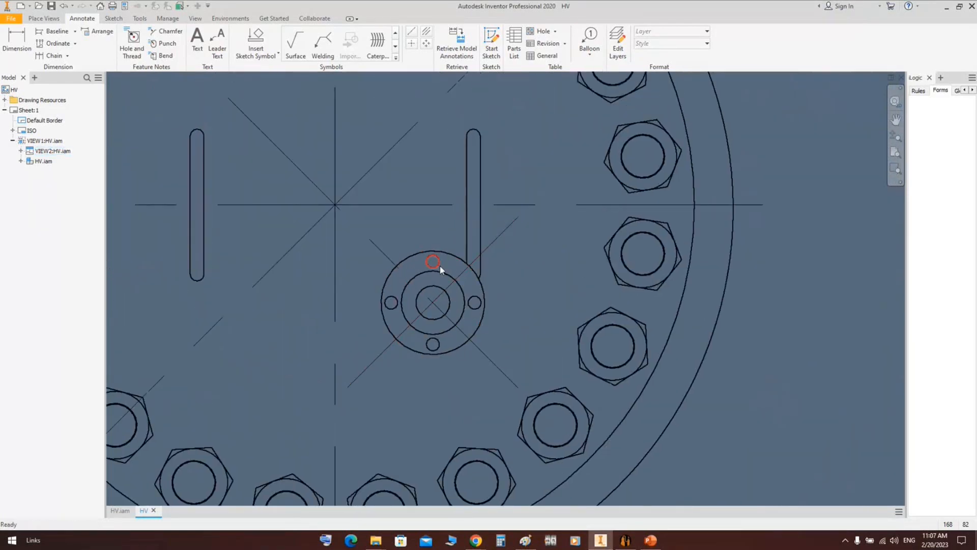
left_click(412, 43)
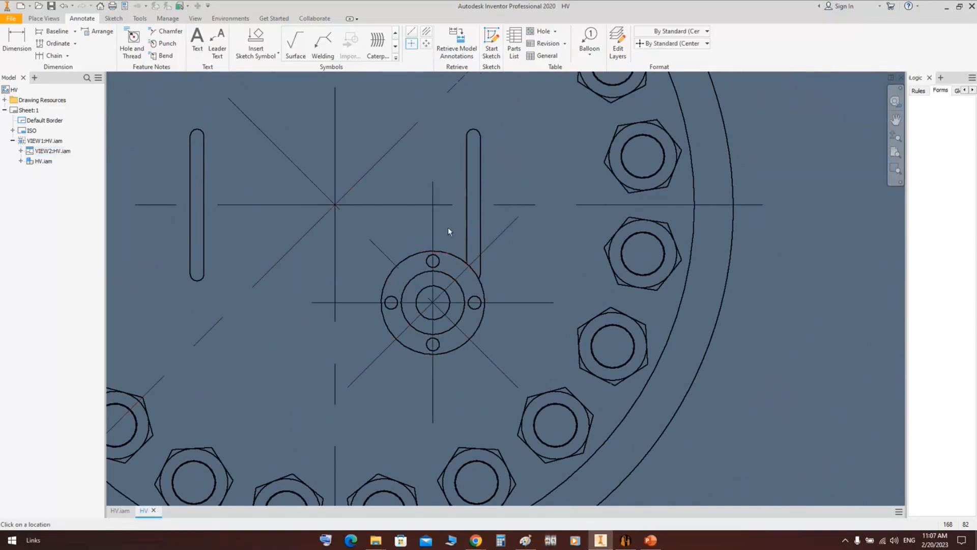
scroll(449, 214, "up", 2)
right_click(456, 213)
left_click(482, 211)
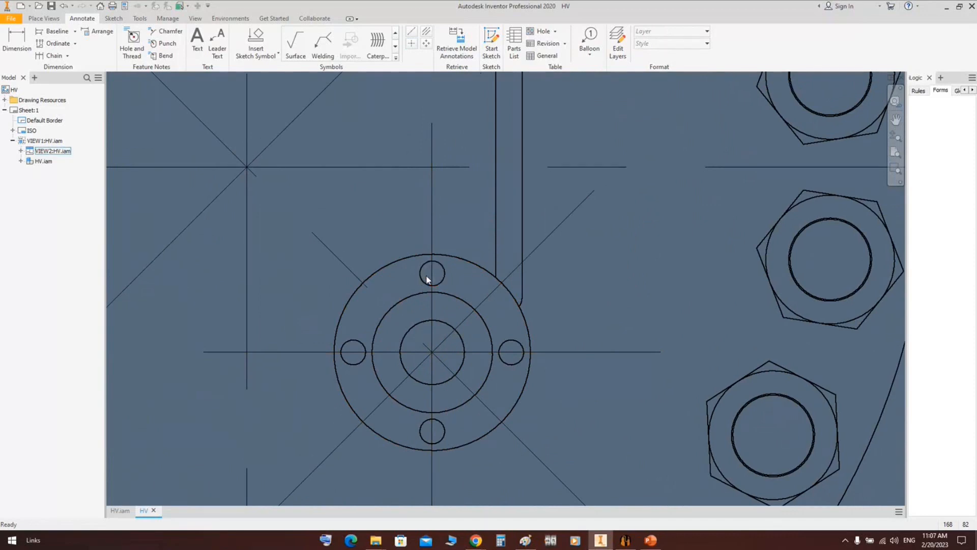
In Static Equipment Generator, set and save N1-Flange's orientation as 45, and rebuild the assembly in Inventor.
left_click(630, 543)
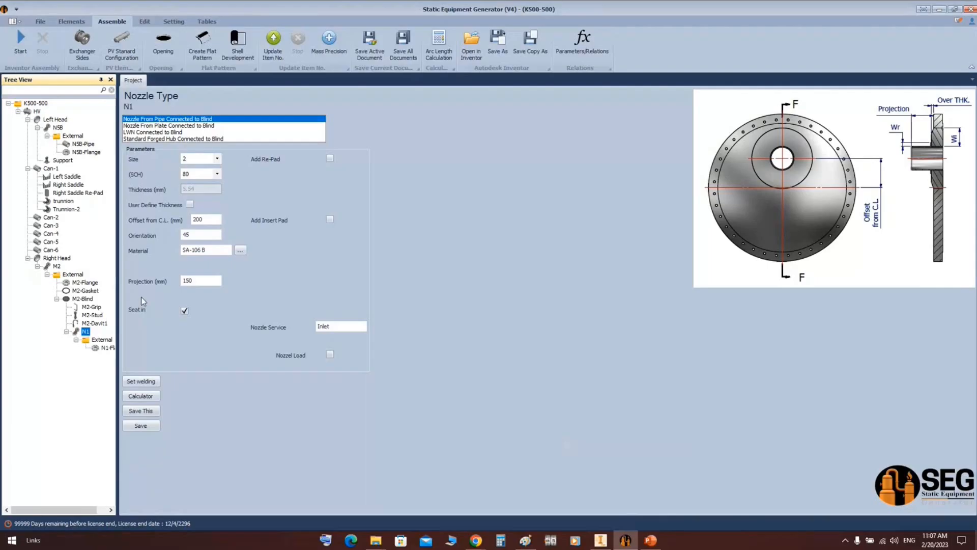
left_click(108, 348)
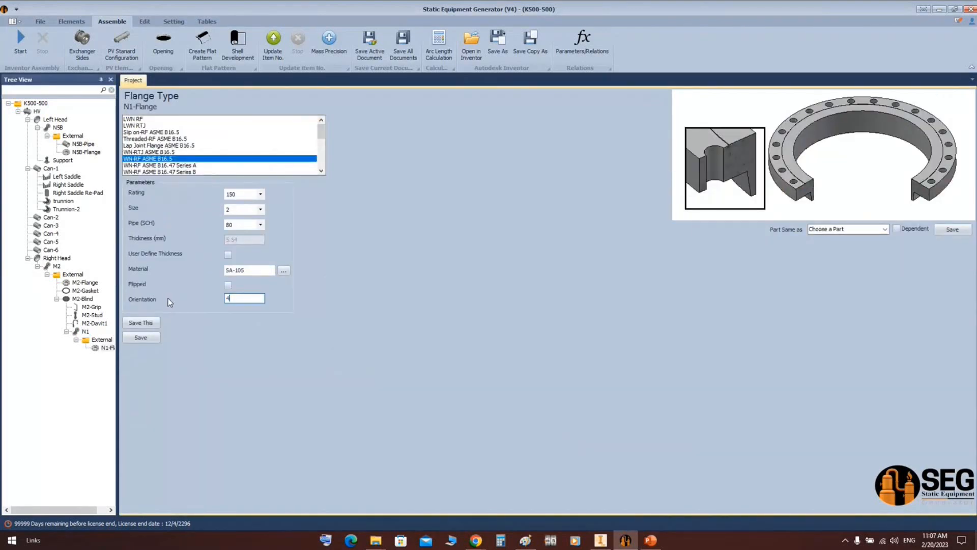
left_click(141, 337)
left_click(20, 41)
left_click(601, 540)
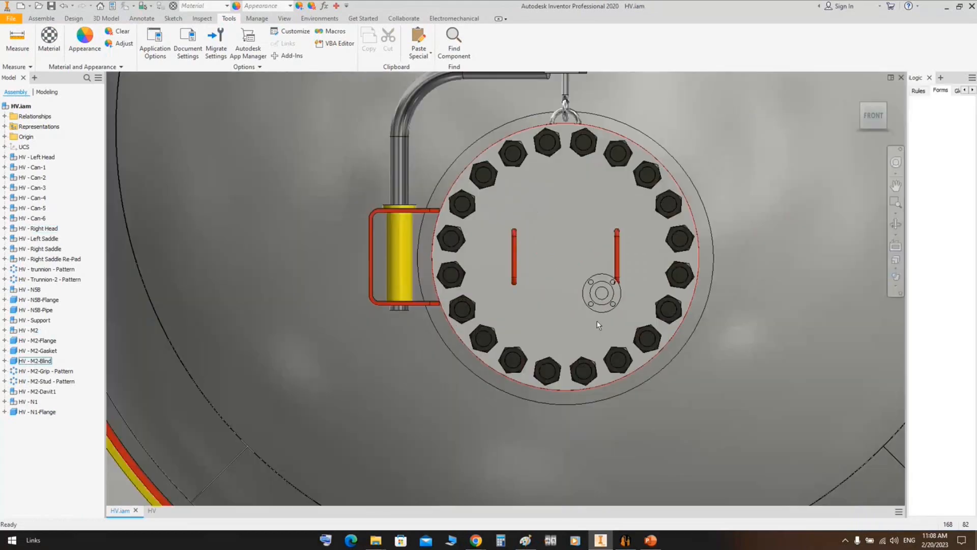
In the HV drawing, dimension the angle between the N1 flange's vertical center mark line and its diagonal centerline.
left_click(152, 510)
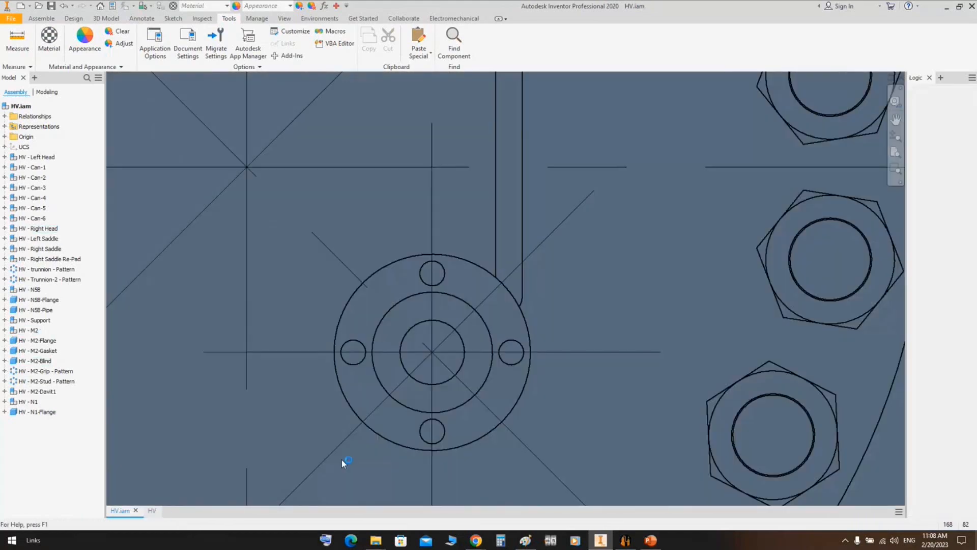
scroll(500, 294, "down", 4)
mouse_move(503, 276)
middle_mouse_down()
mouse_move(530, 203)
mouse_move(527, 178)
middle_mouse_up()
scroll(527, 183, "up", 3)
middle_click_drag(525, 244, 486, 322)
middle_click_drag(472, 252, 450, 341)
key("d")
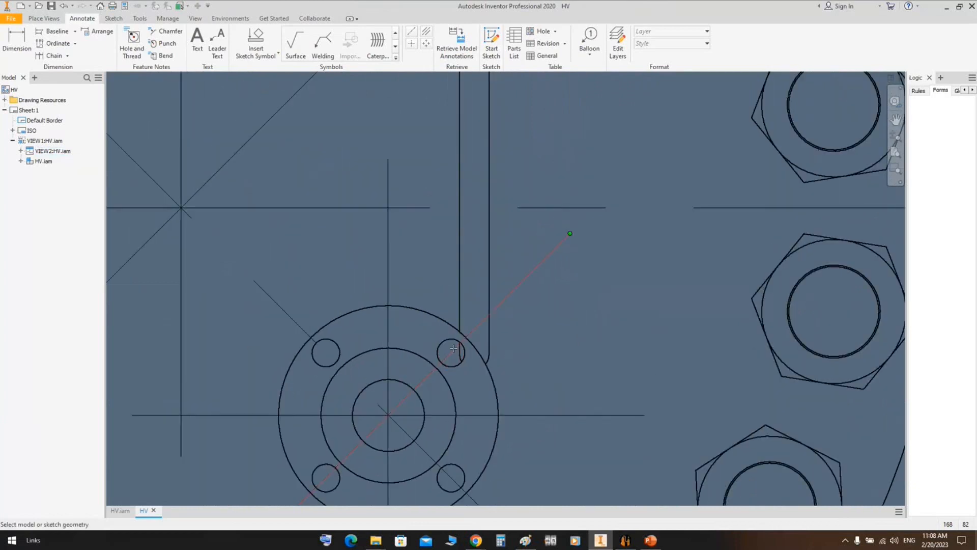
scroll(436, 254, "up", 5)
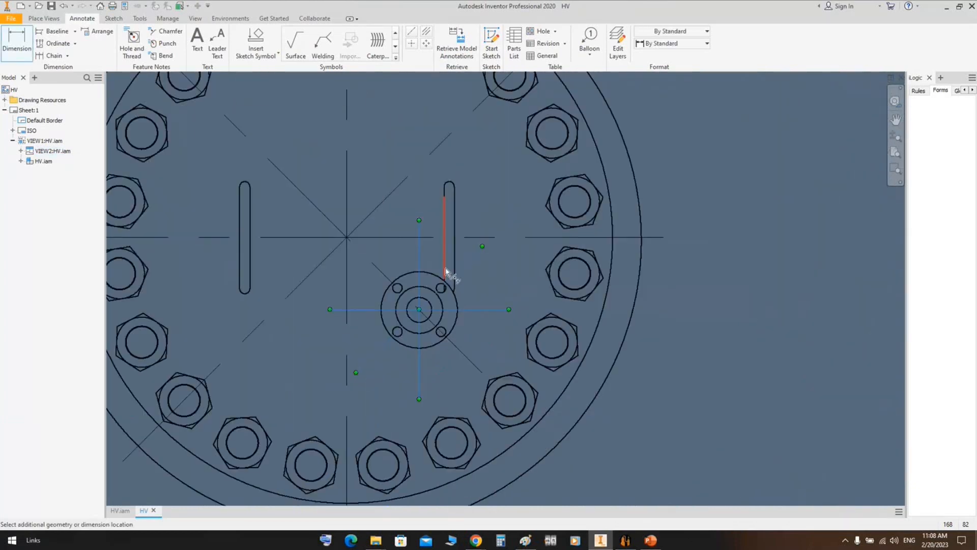
left_click(466, 263)
left_click(420, 251)
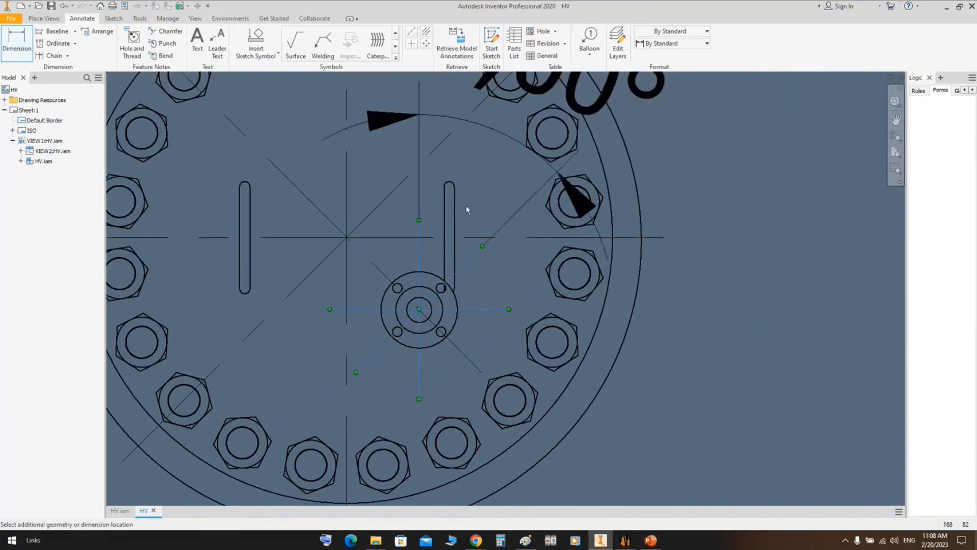
scroll(491, 187, "up", 3)
scroll(490, 187, "up", 3)
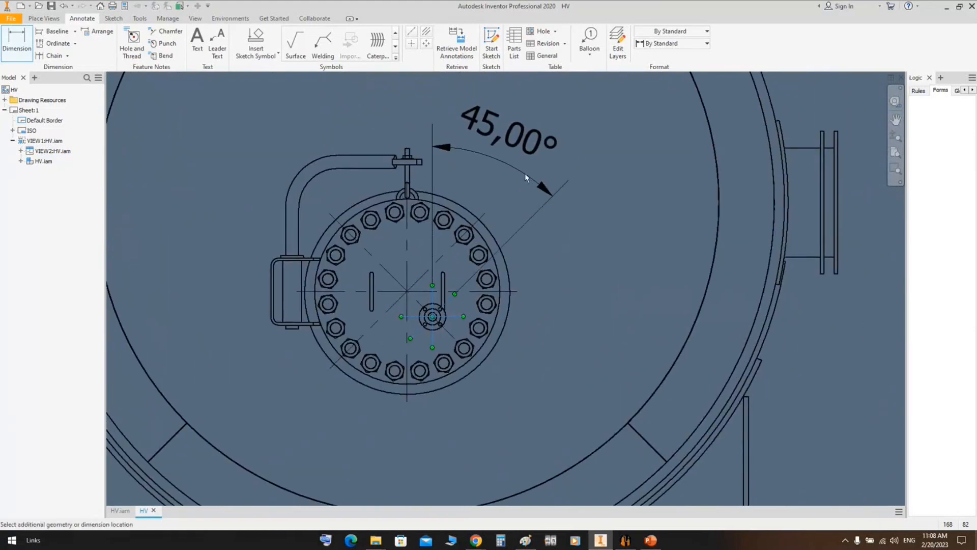
left_click(526, 177)
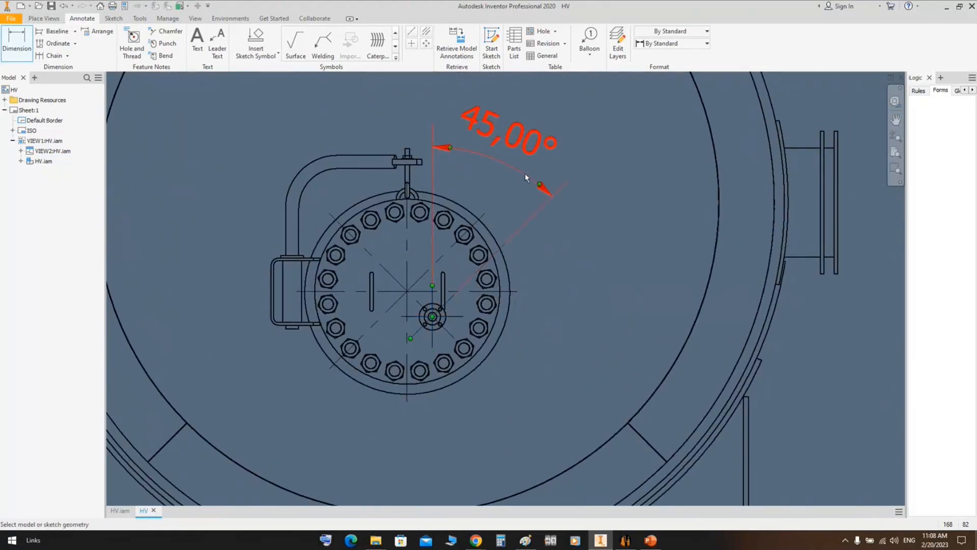
scroll(448, 316, "down", 4)
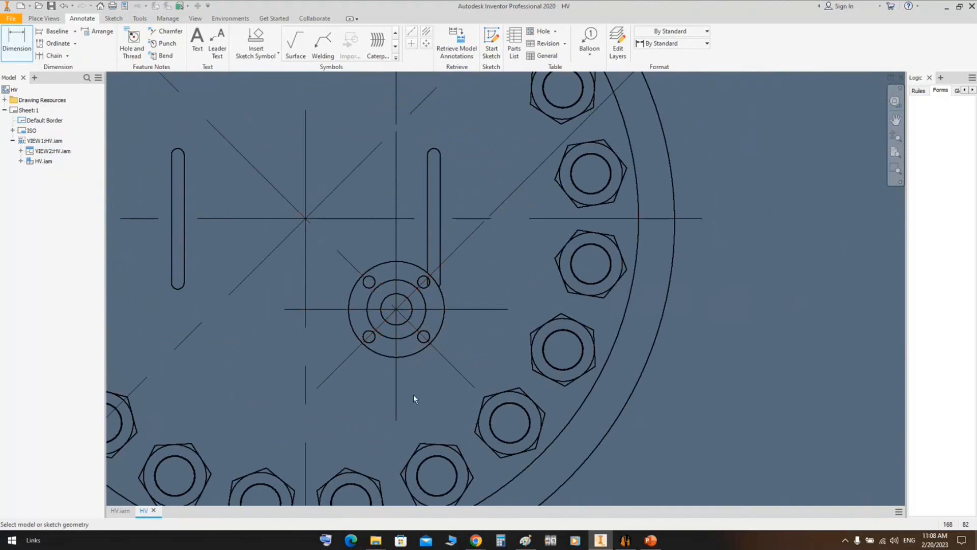
key("Escape")
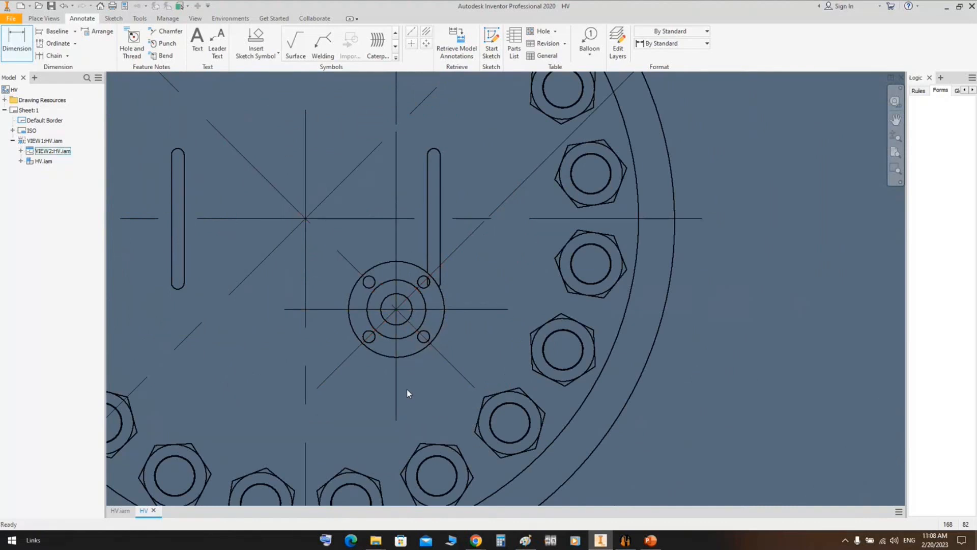
Look over the drawing views and return to the HV.iam assembly model.
scroll(407, 394, "up", 2)
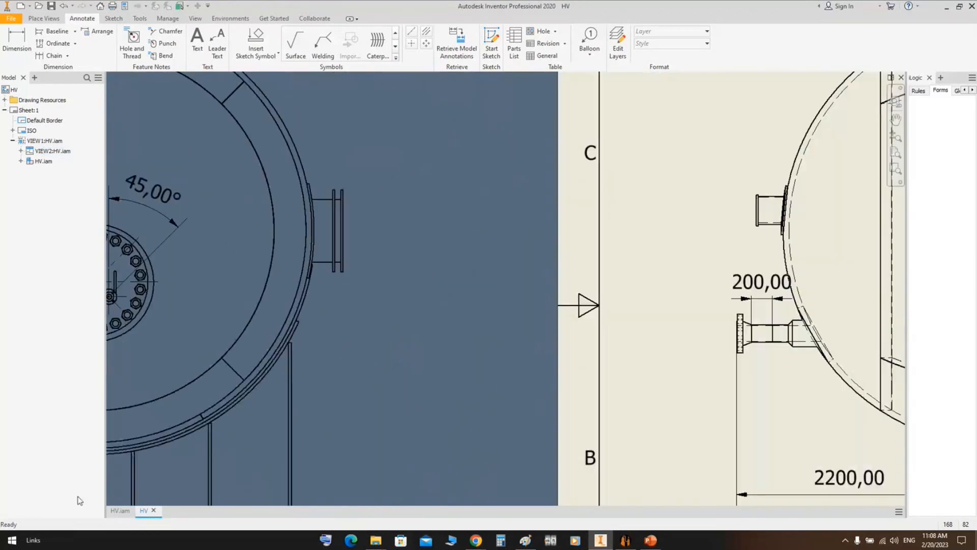
scroll(82, 502, "up", 3)
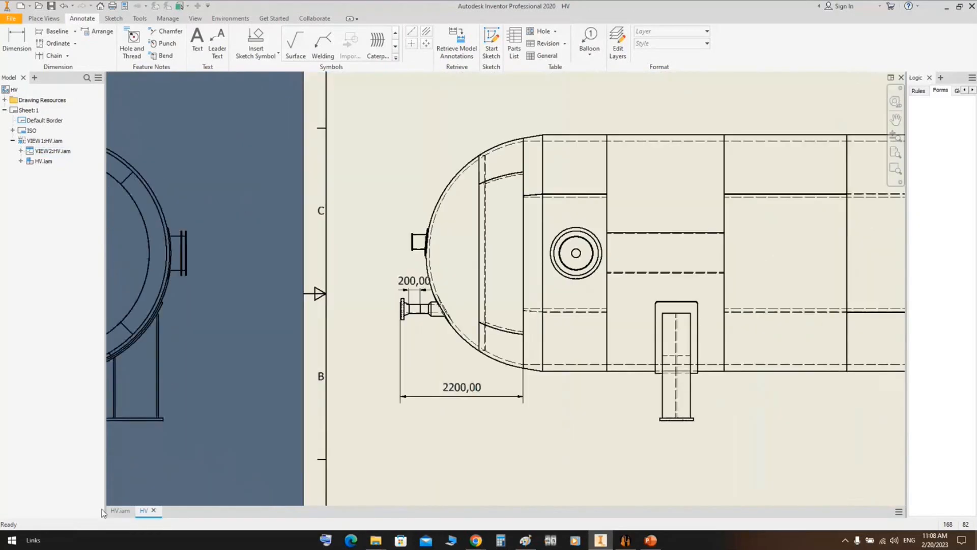
left_click(120, 513)
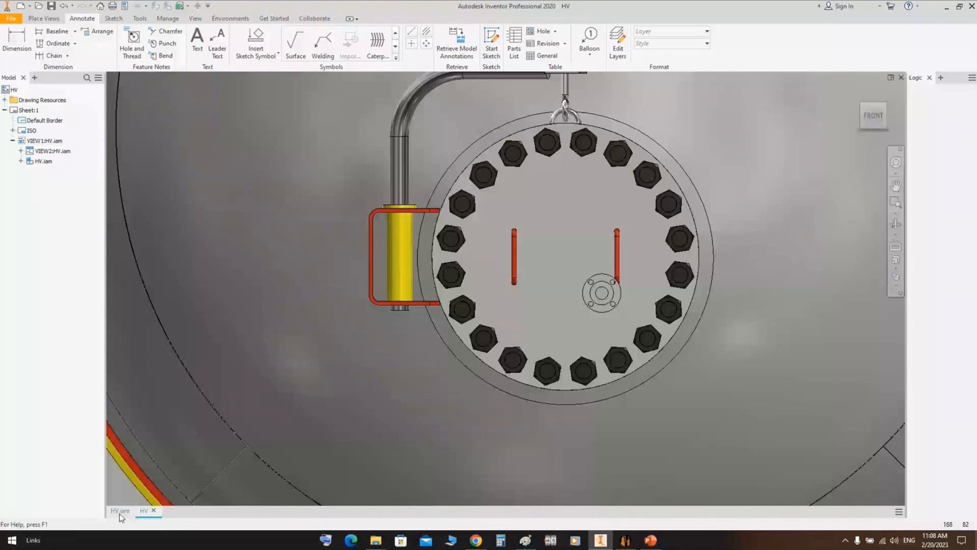
Switch to the HV.iam assembly and view the whole vessel.
left_click(120, 513)
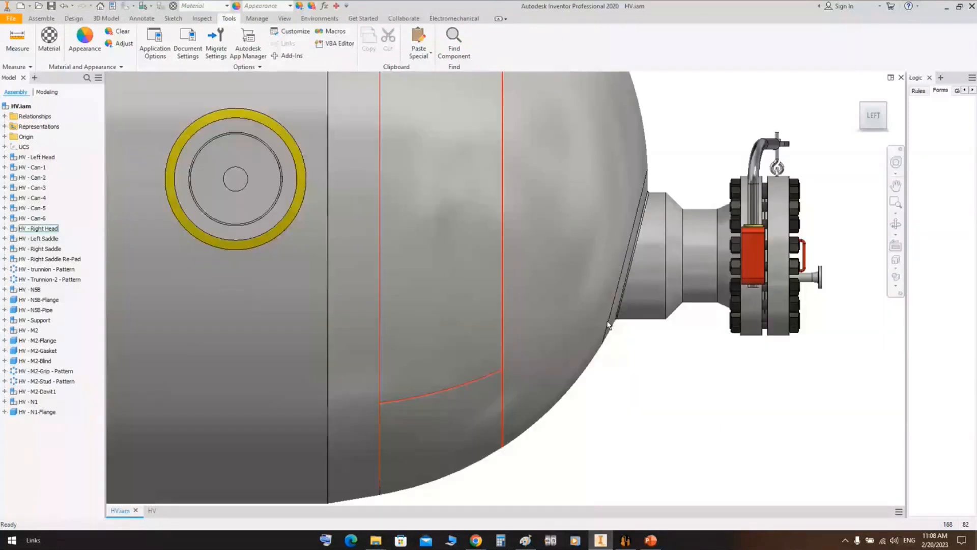
mouse_move(623, 342)
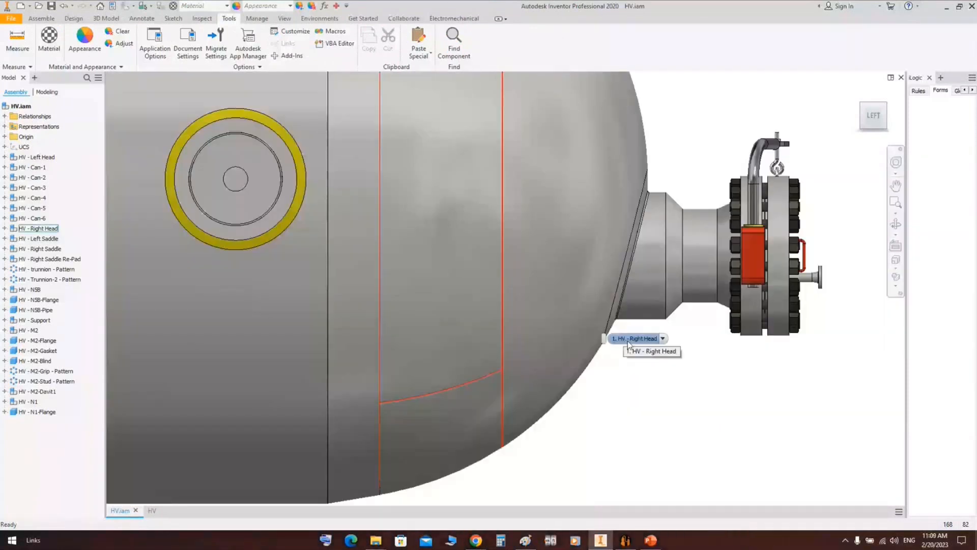
scroll(792, 458, "up", 5)
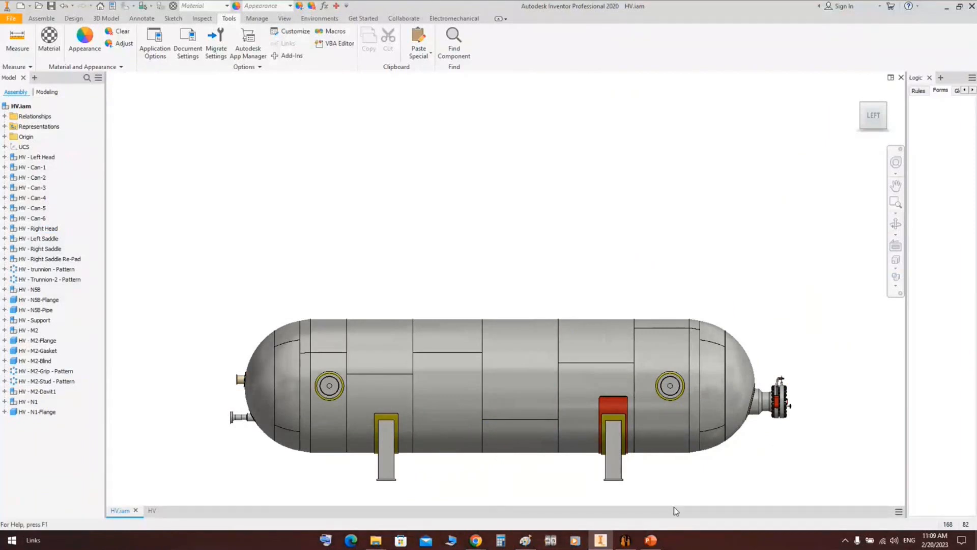
In Static Equipment Generator, add a shell nozzle named N3 to Can-1.
left_click(626, 539)
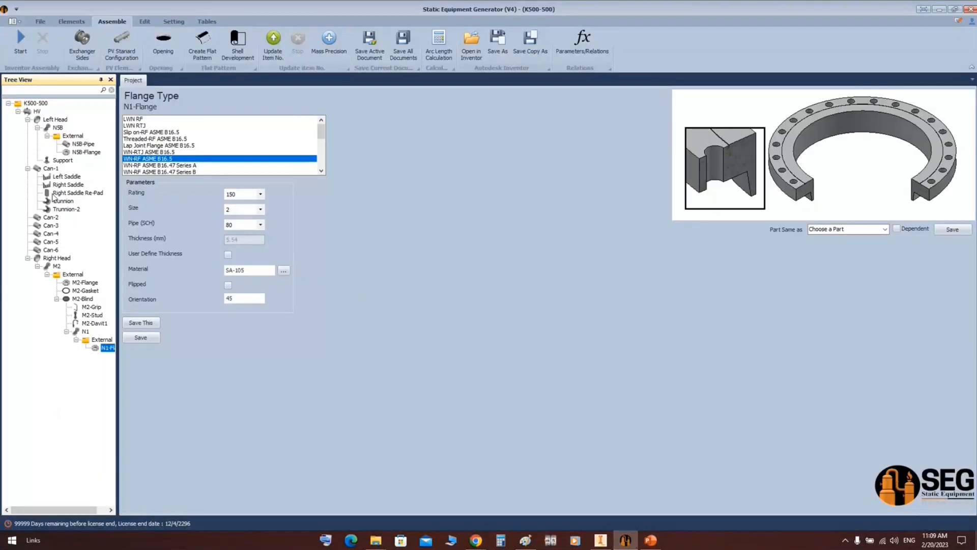
left_click(51, 168)
left_click(71, 22)
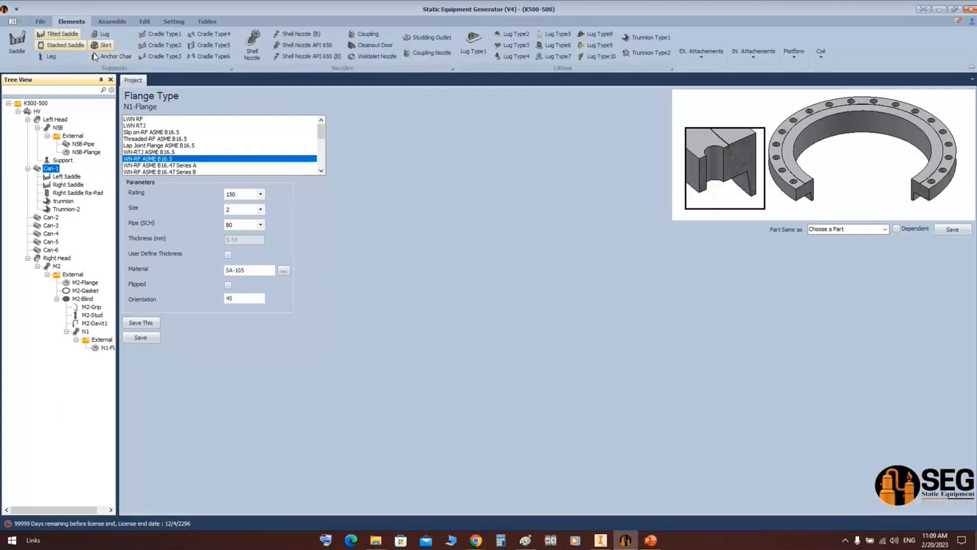
left_click(252, 45)
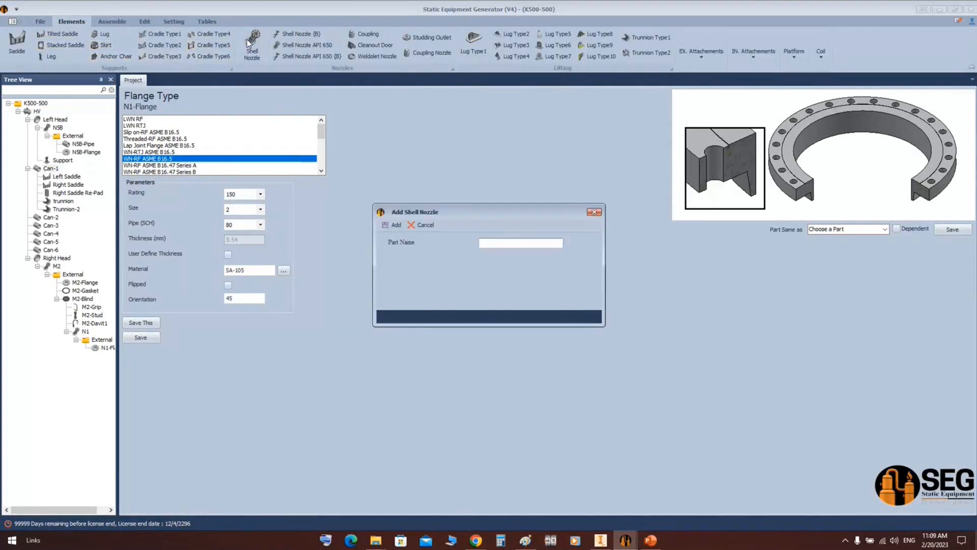
type("N3")
left_click(384, 226)
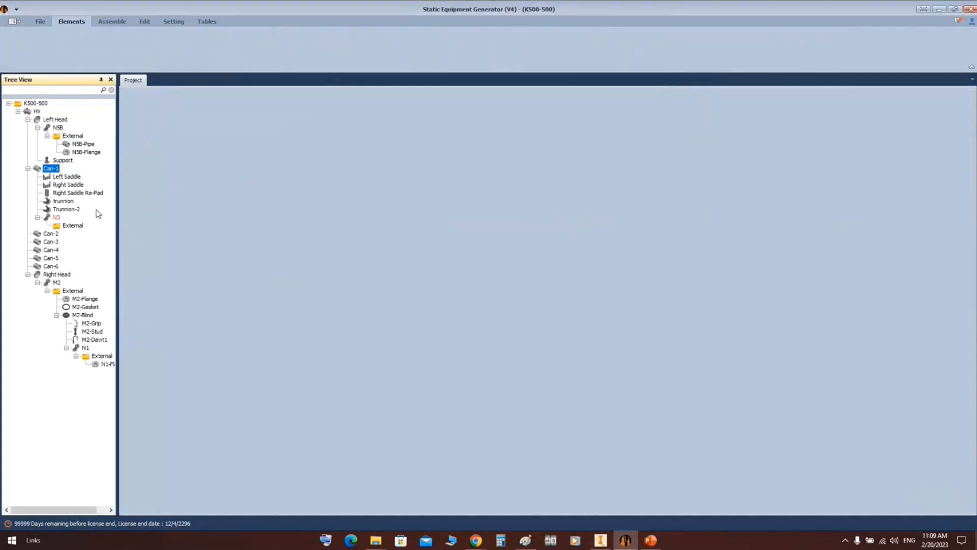
Set nozzle N3's type to SR-Standard Forged Hub Connected to Shell, with size 10 and schedule 120.
left_click(55, 218)
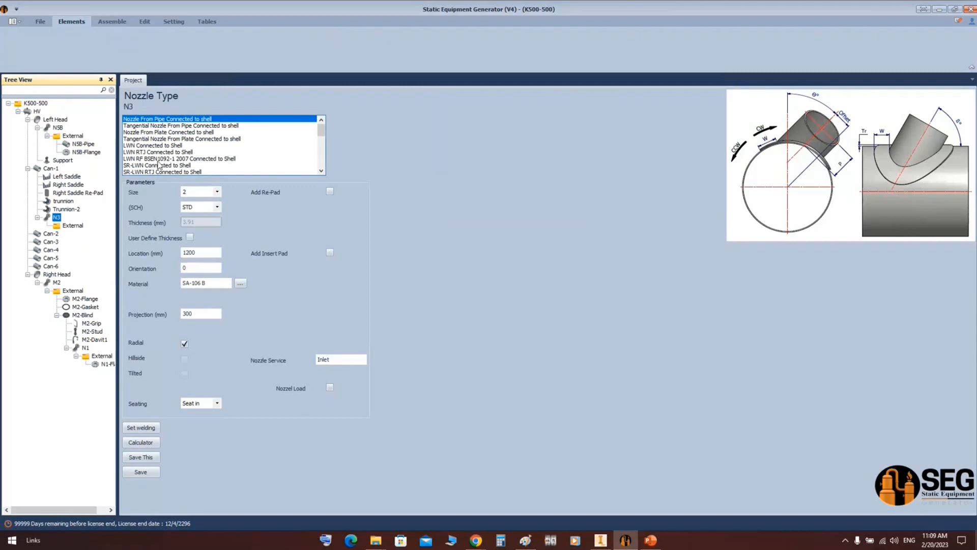
scroll(159, 161, "down", 1)
left_click(160, 172)
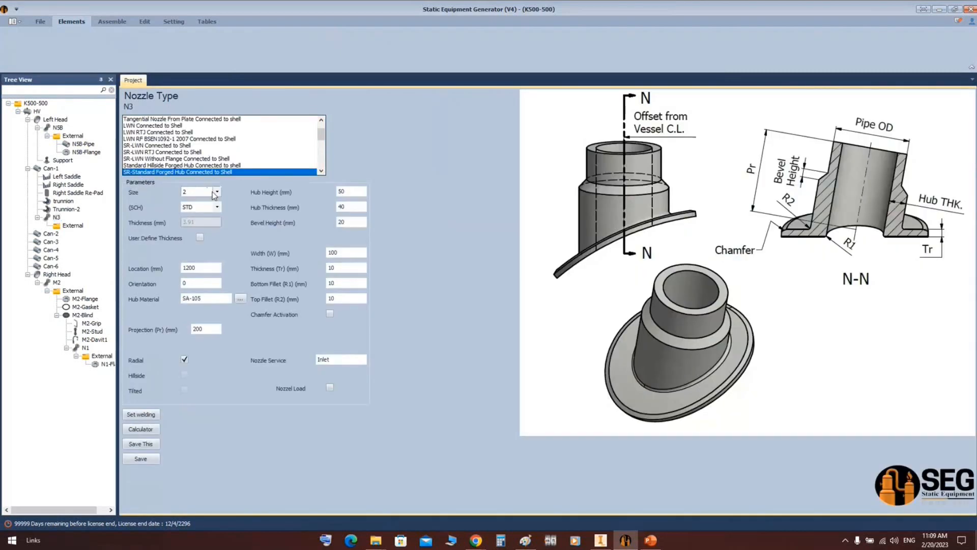
left_click(216, 192)
left_click(202, 254)
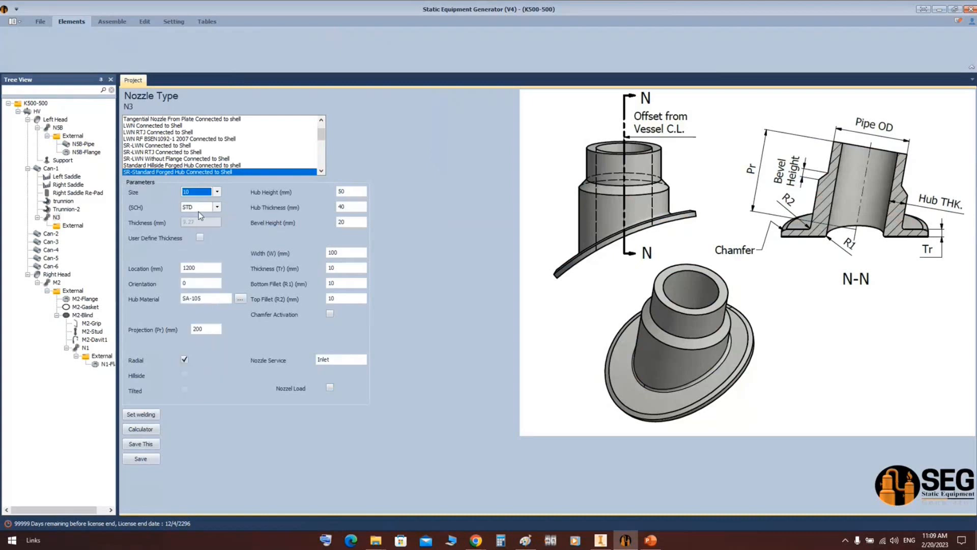
left_click(201, 207)
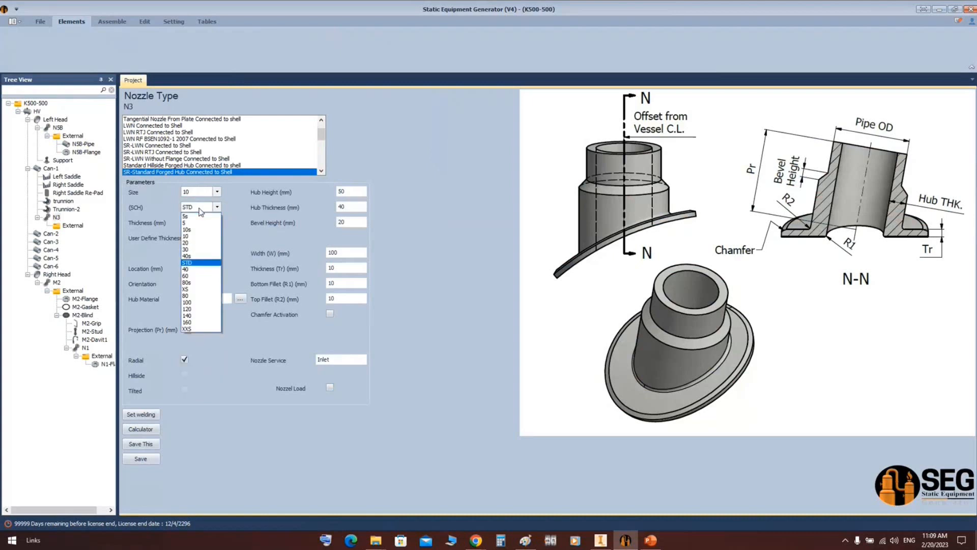
left_click(196, 309)
Set N3's location to 942 mm and its orientation to 180.
double_click(206, 270)
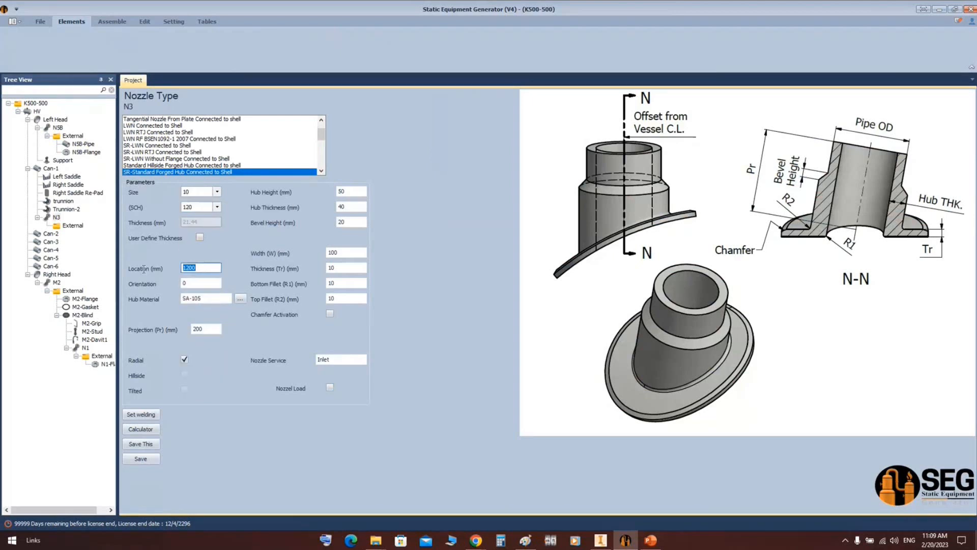
type("942")
key("Tab")
type("180")
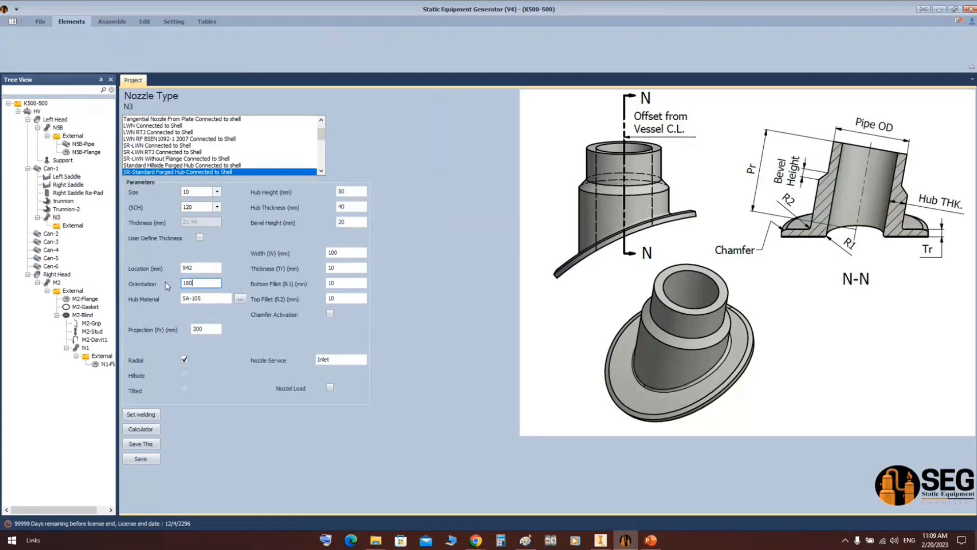
Set N3's hub height and hub thickness to 110 mm each and its bevel height to 88.57 mm.
key("Tab")
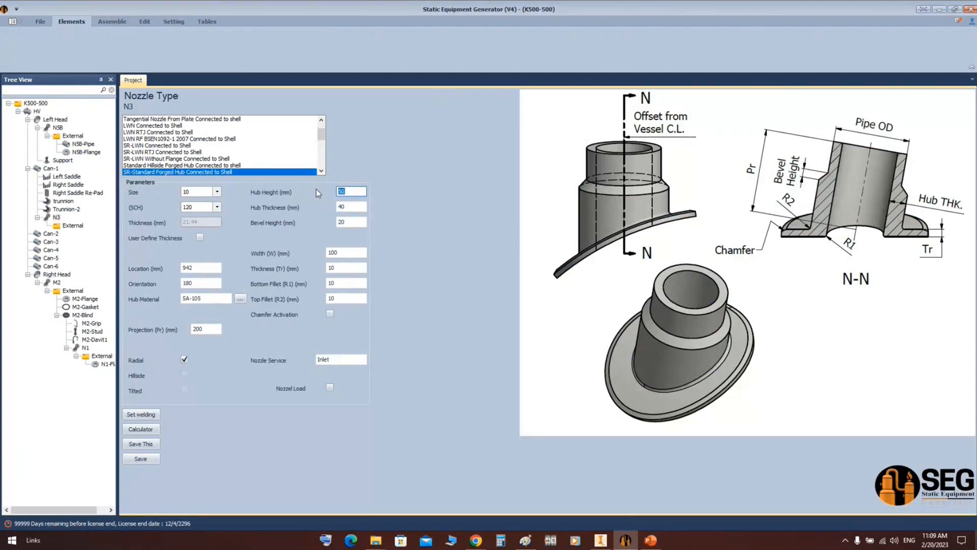
key("Tab")
type("110")
key("Tab")
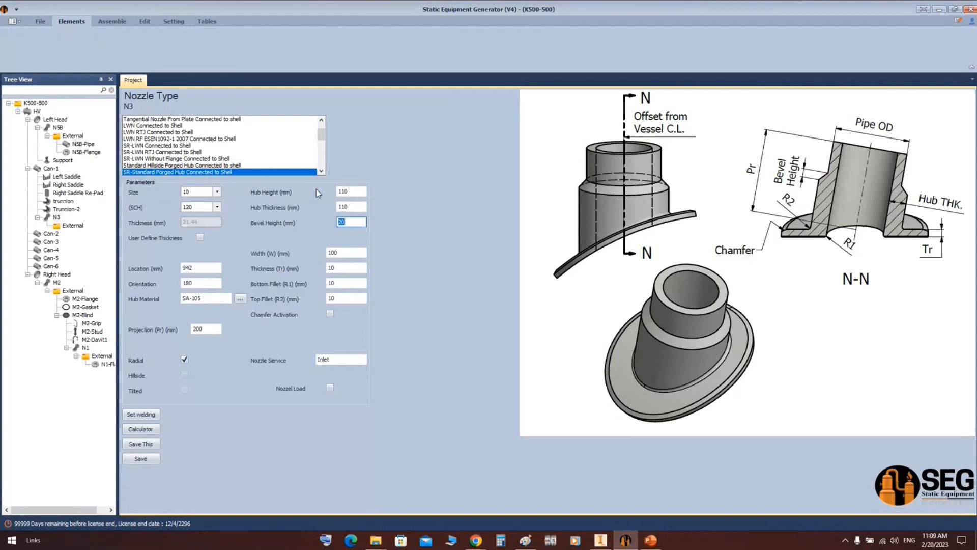
type("88.57")
key("Tab")
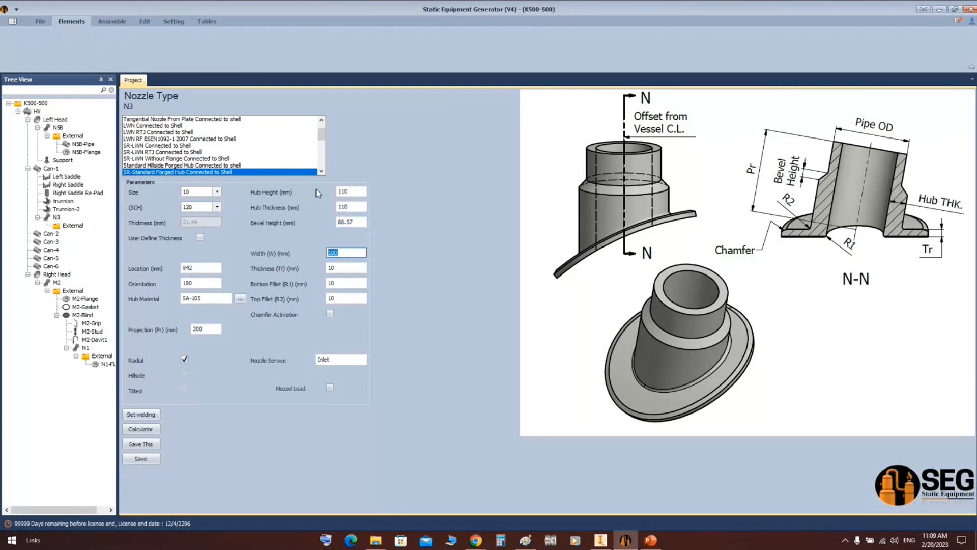
Set N3's width (W) to 150 mm and its thickness (Tr) to 118 mm.
type("150")
key("Tab")
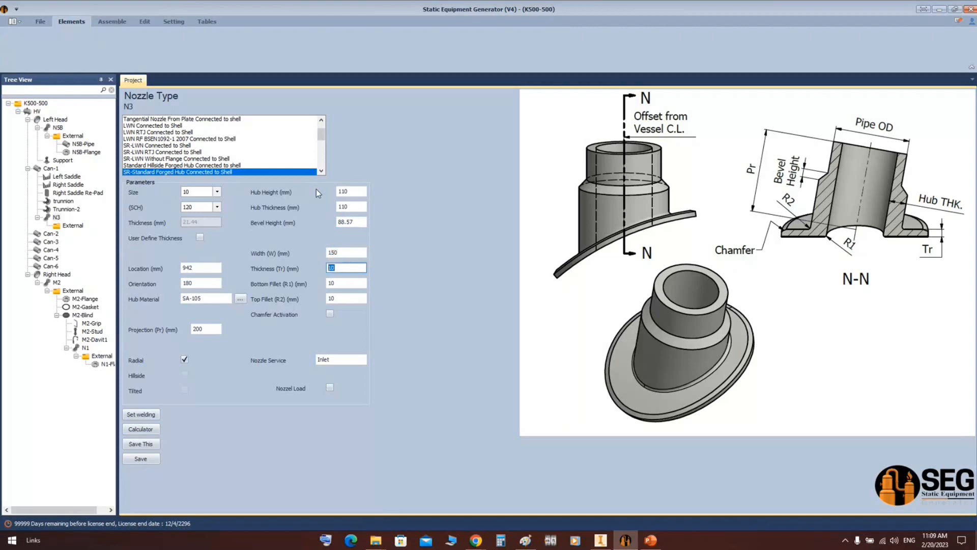
type("118")
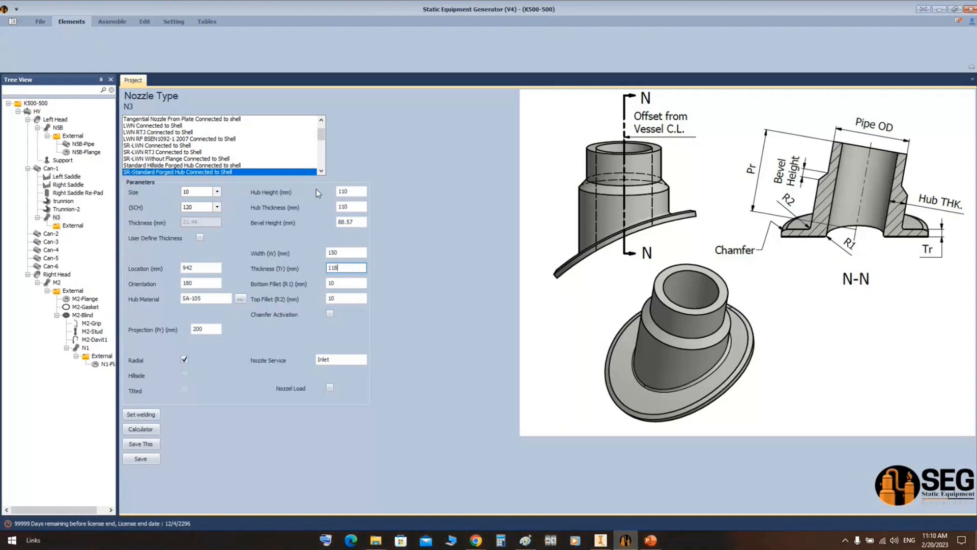
key("Tab")
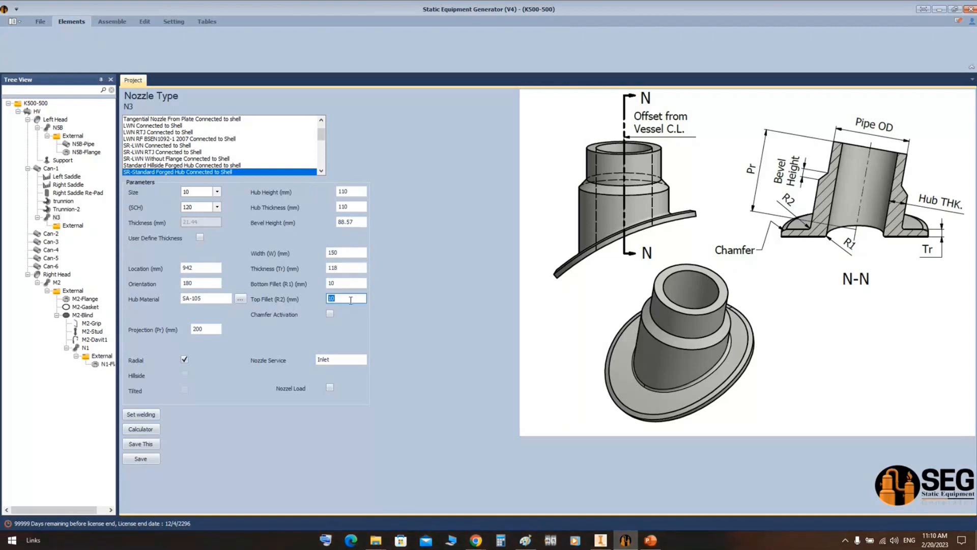
Enter Water Inlet as N3's nozzle service and save the nozzle.
key("Tab")
type("Wa")
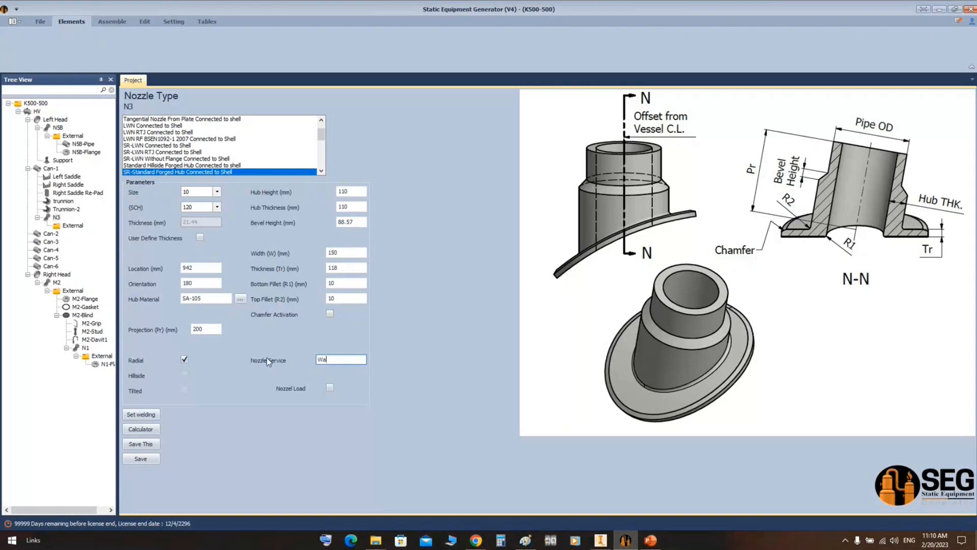
type("ter Inlet")
left_click(134, 462)
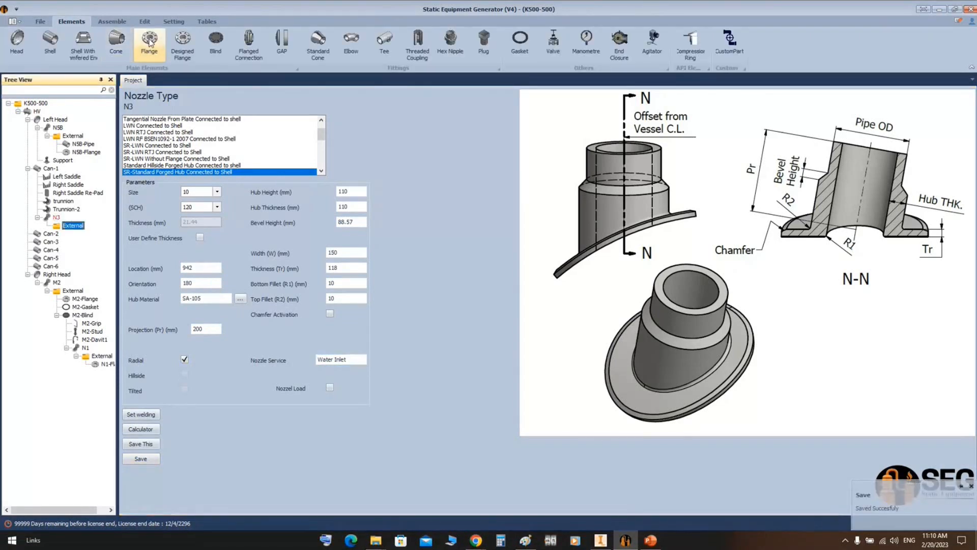
Add a flange named N3-Flange to the external side of nozzle N3.
left_click(149, 41)
type("N3-")
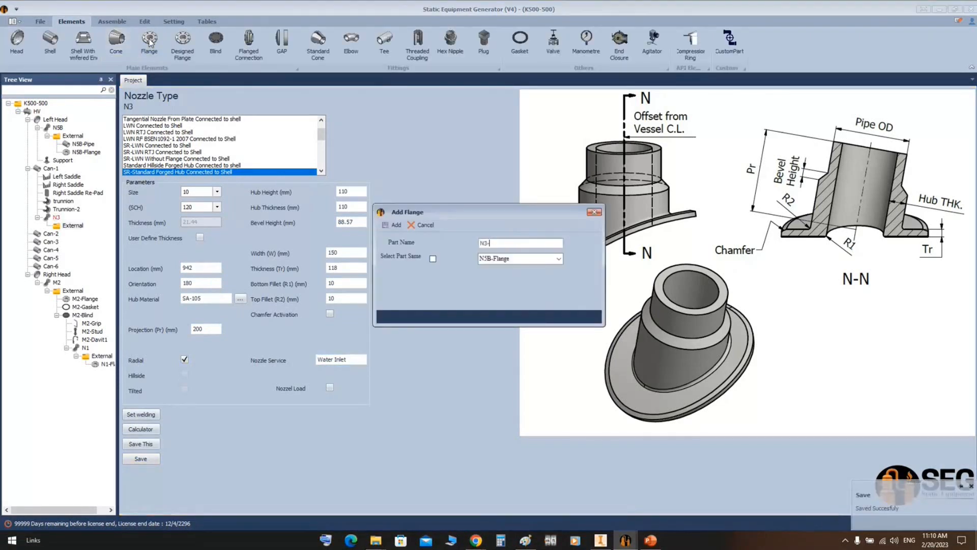
type("Flange")
key("Return")
Define N3-Flange as WN-RTJ ASME B16.5 with rating 900, size 10 and pipe schedule 120, and save it.
left_click(81, 234)
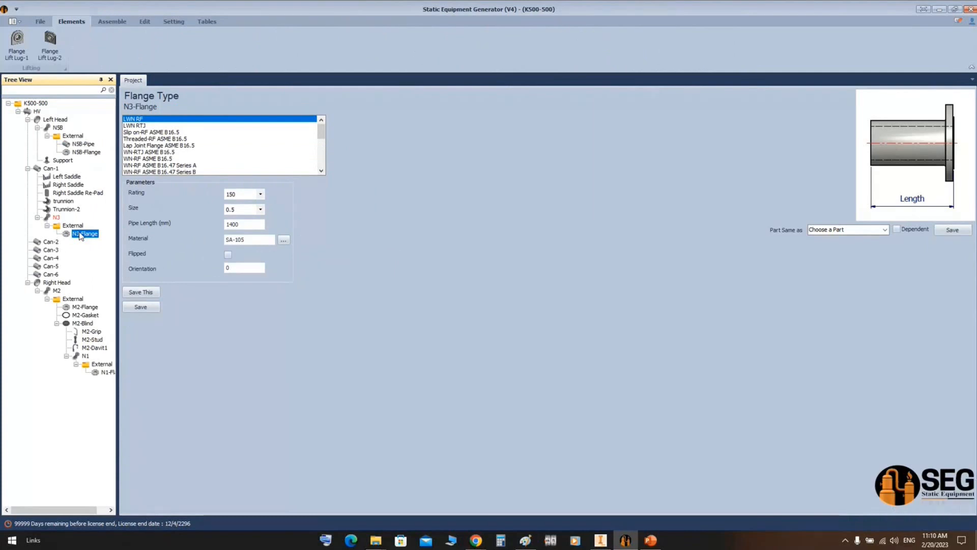
left_click(150, 153)
left_click(252, 194)
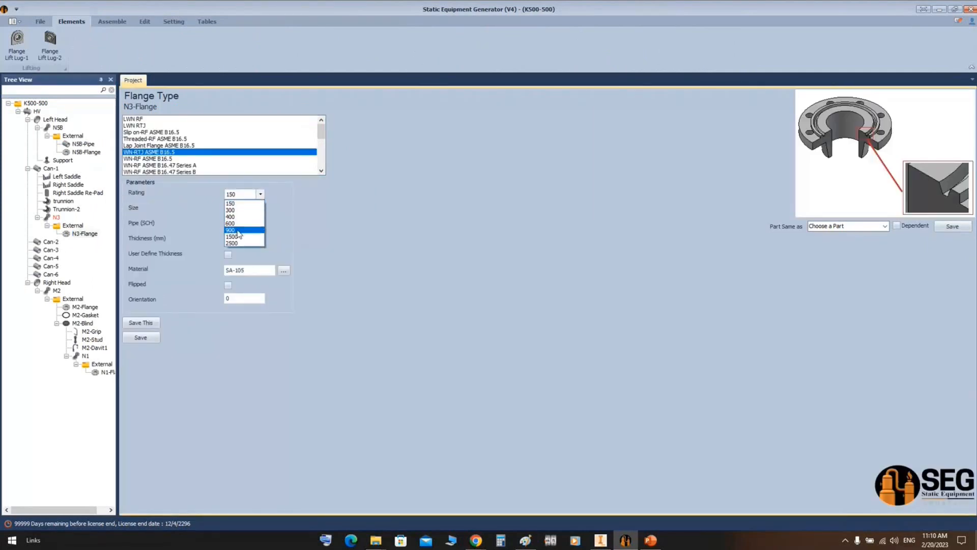
left_click(243, 211)
left_click(244, 210)
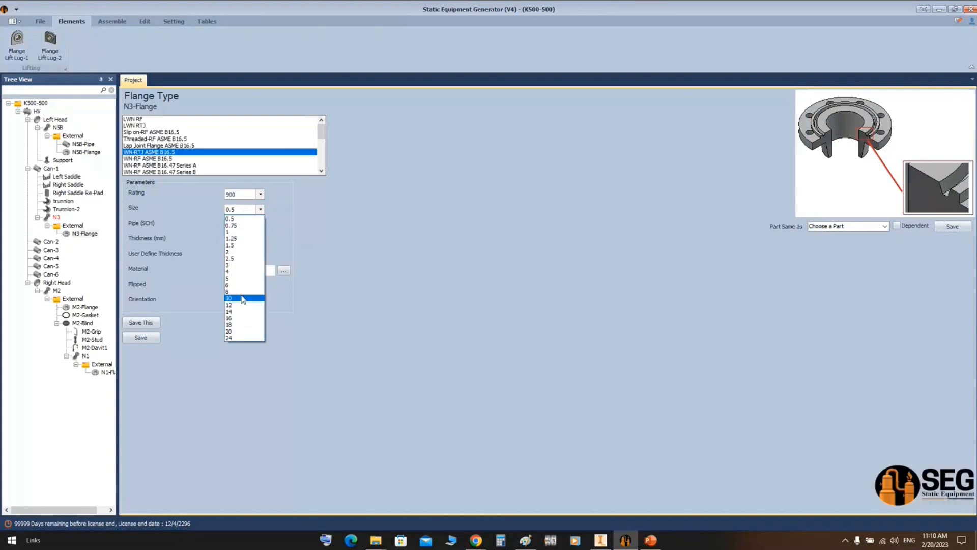
left_click(244, 299)
left_click(242, 226)
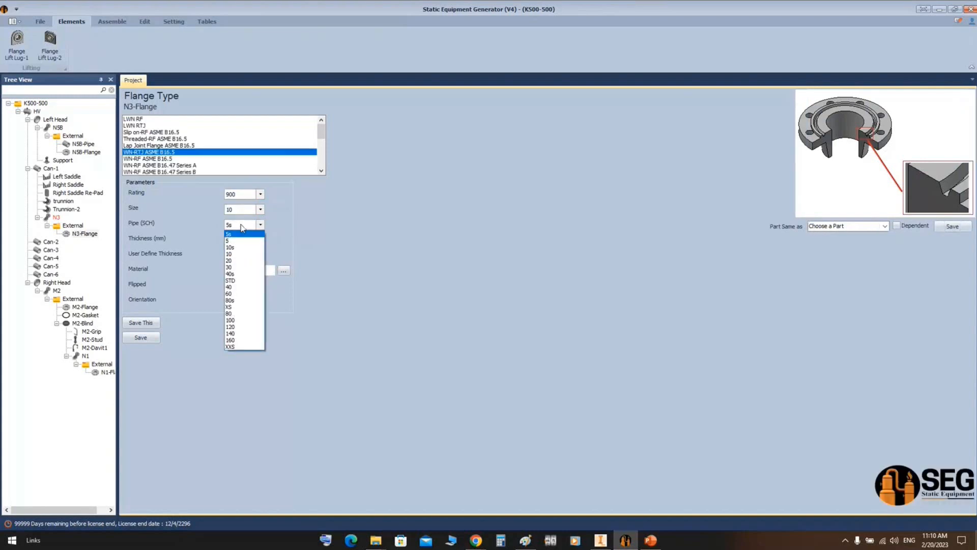
left_click(239, 326)
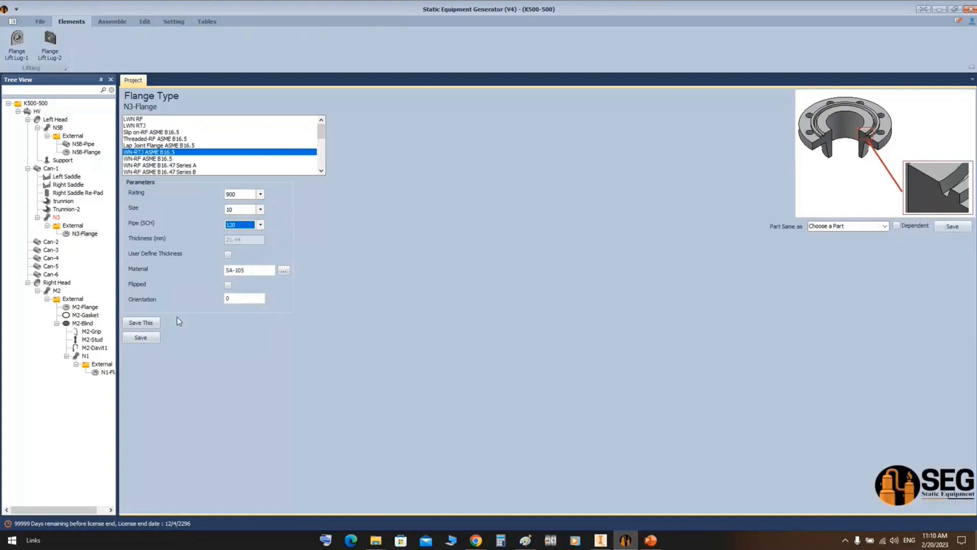
left_click(144, 339)
left_click(85, 356)
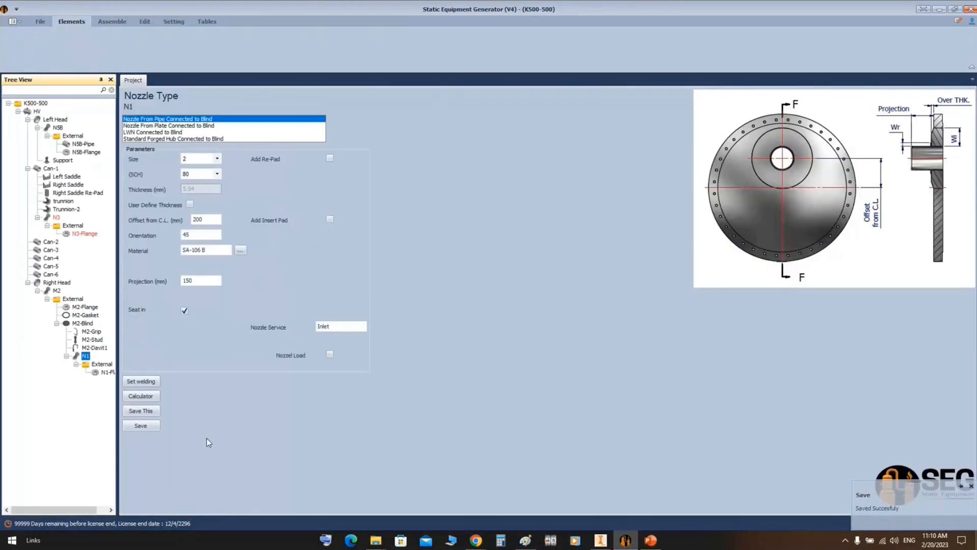
left_click(141, 396)
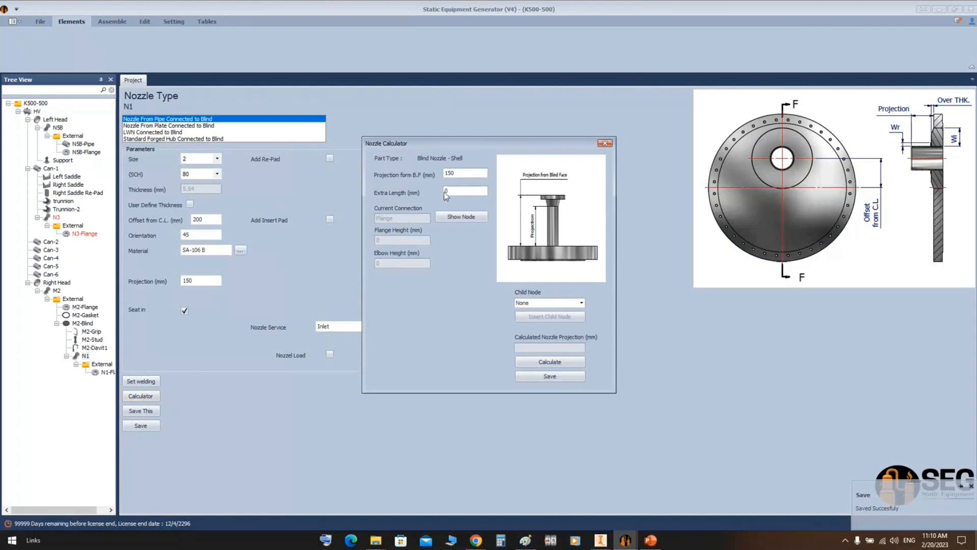
left_click_drag(464, 173, 415, 177)
type("2250")
left_click(605, 143)
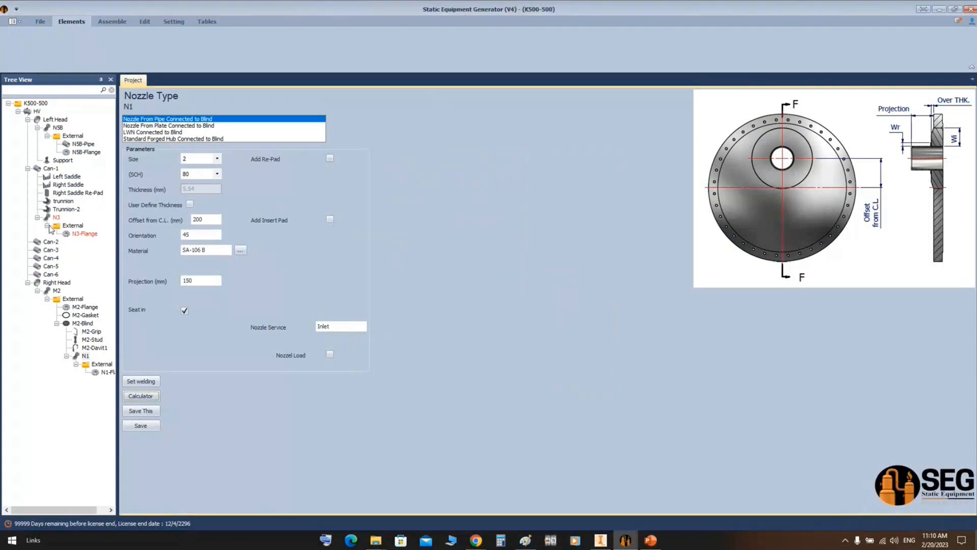
With the Nozzle Calculator, set N3's projection from the vessel centerline to give a nozzle projection of 240.08 mm, and save it.
left_click(53, 218)
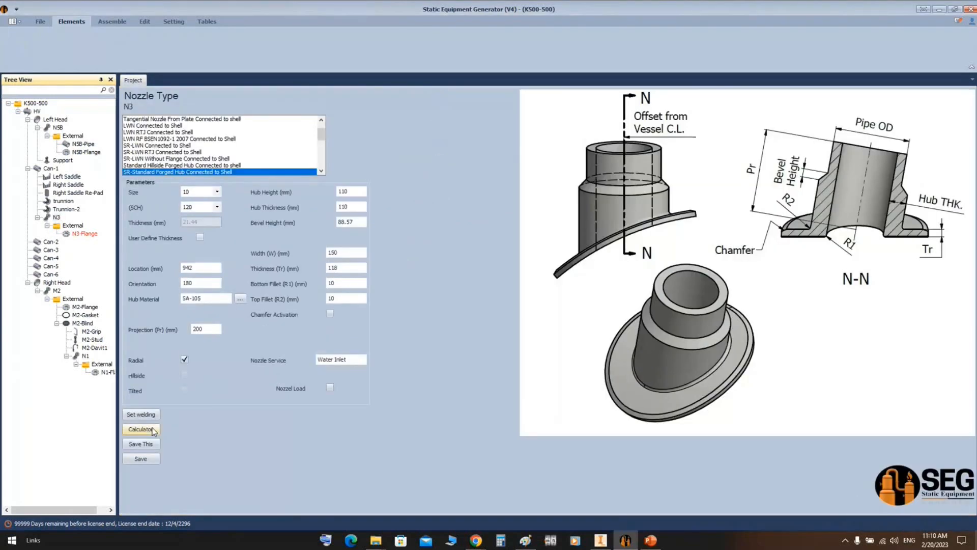
left_click(153, 430)
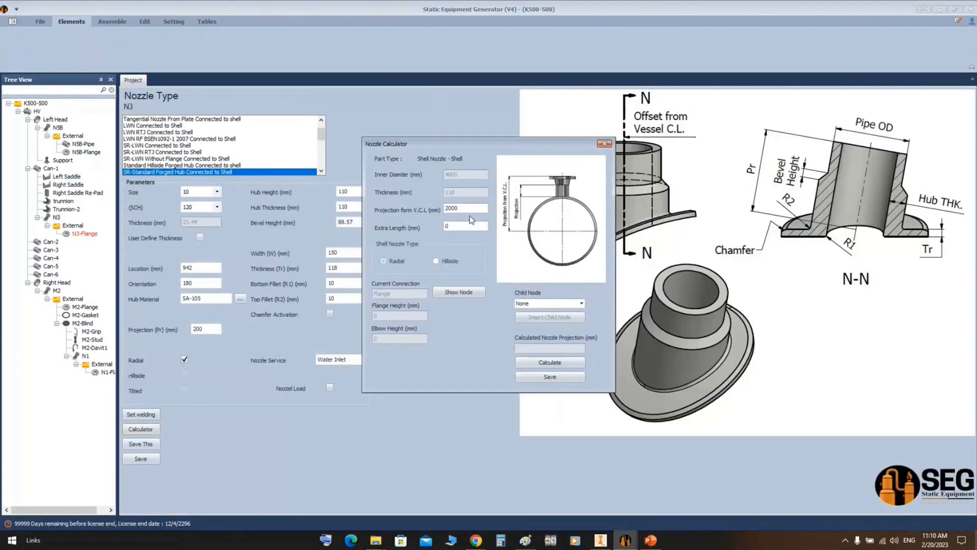
left_click_drag(473, 208, 400, 206)
type("2250")
left_click(524, 361)
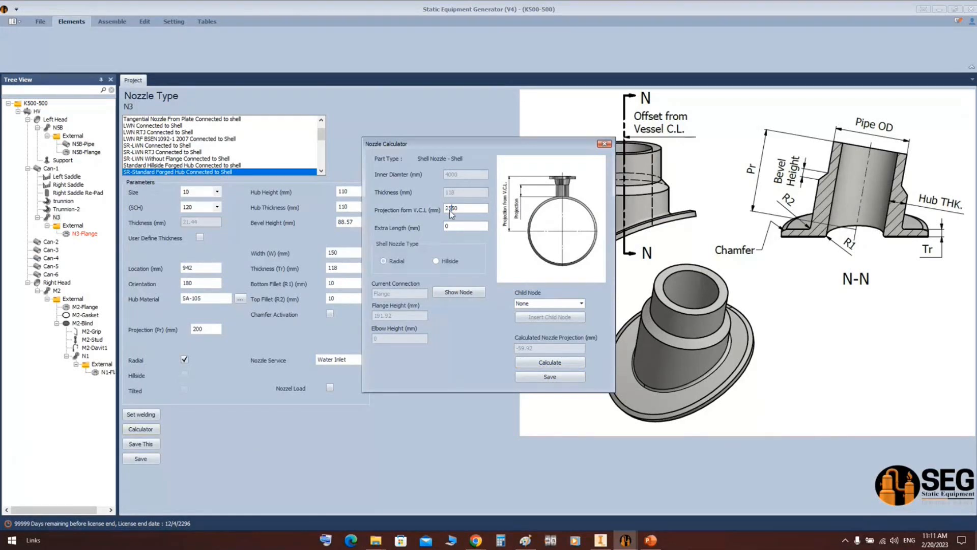
left_click(548, 365)
left_click(548, 377)
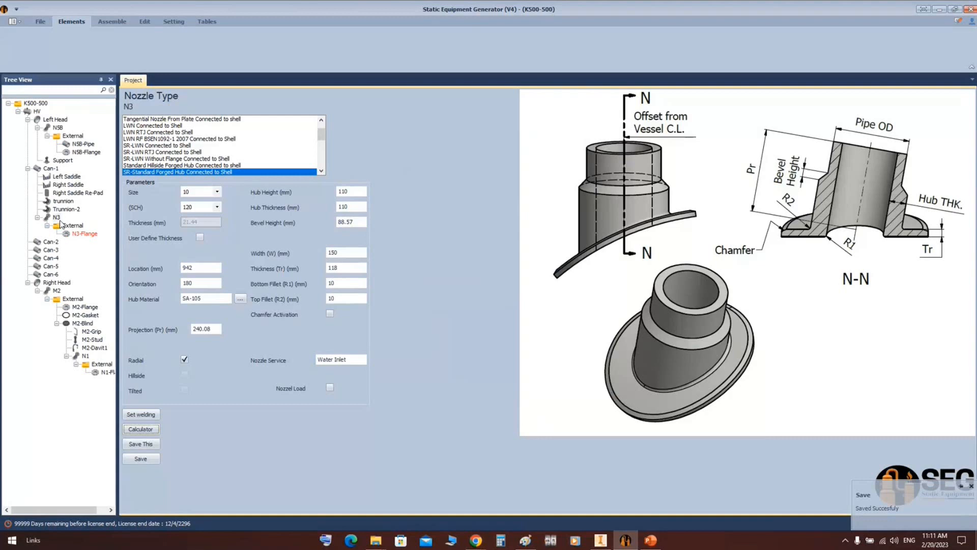
Add a shell nozzle named K1B to Can-1.
left_click(51, 168)
left_click(72, 21)
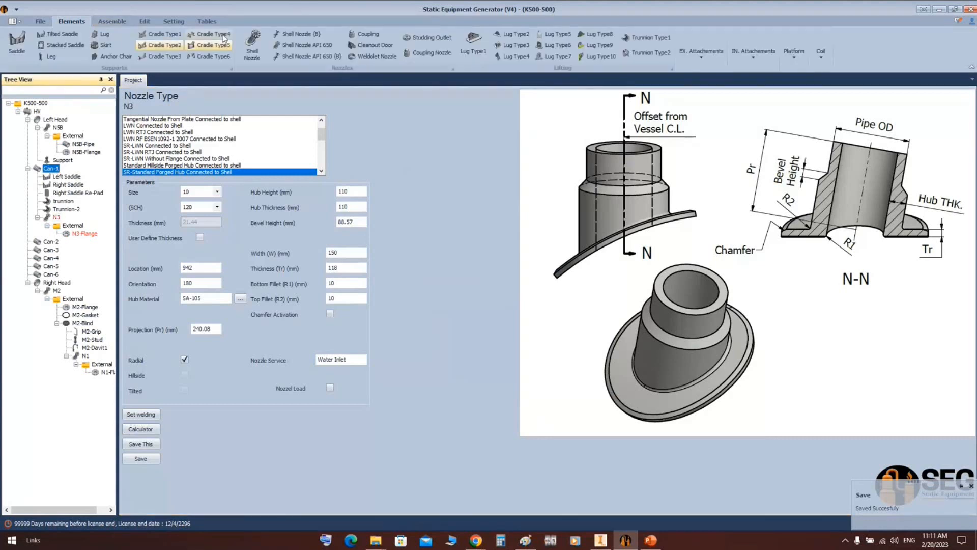
left_click(253, 49)
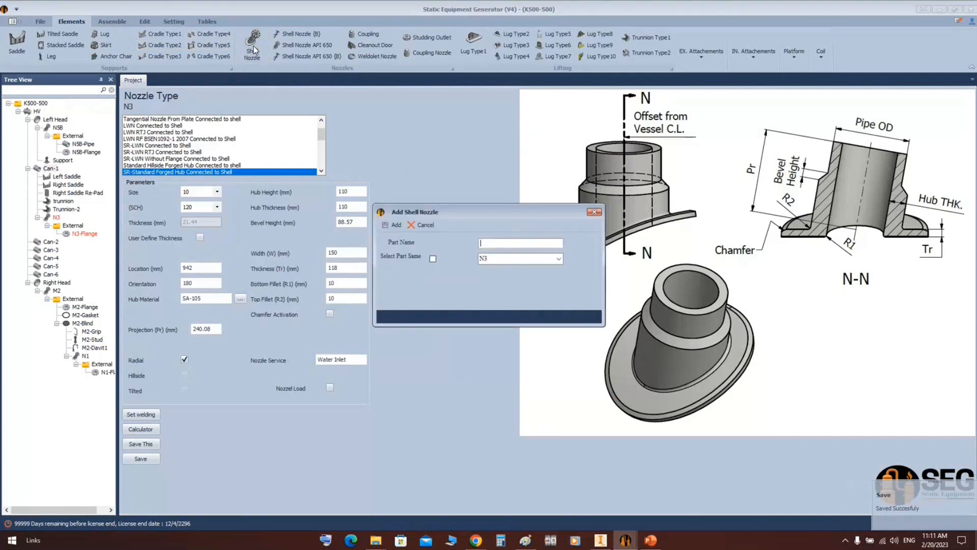
type("K1B")
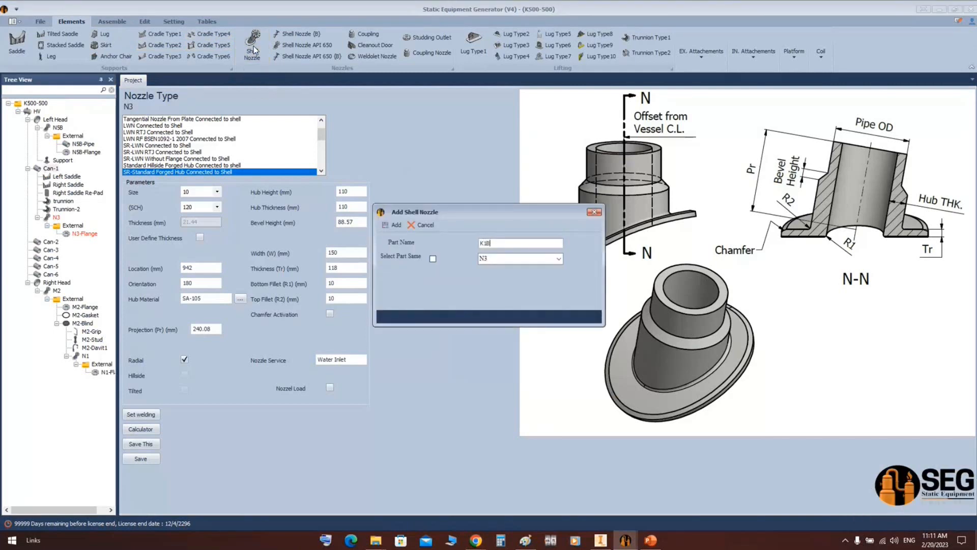
left_click(393, 225)
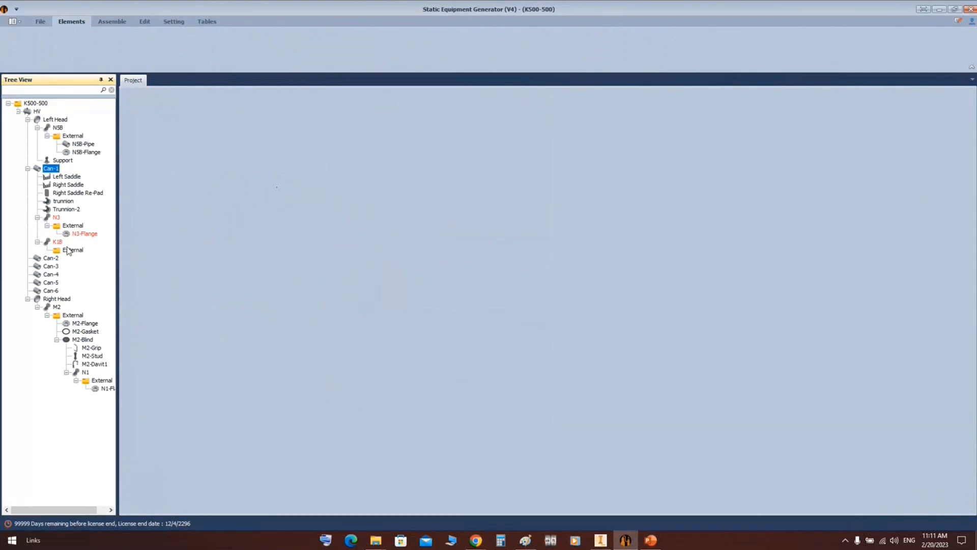
Define K1B as SR-Standard Forged Hub Connected to Shell with schedule 80, location 6342 mm and orientation 180.
left_click(58, 243)
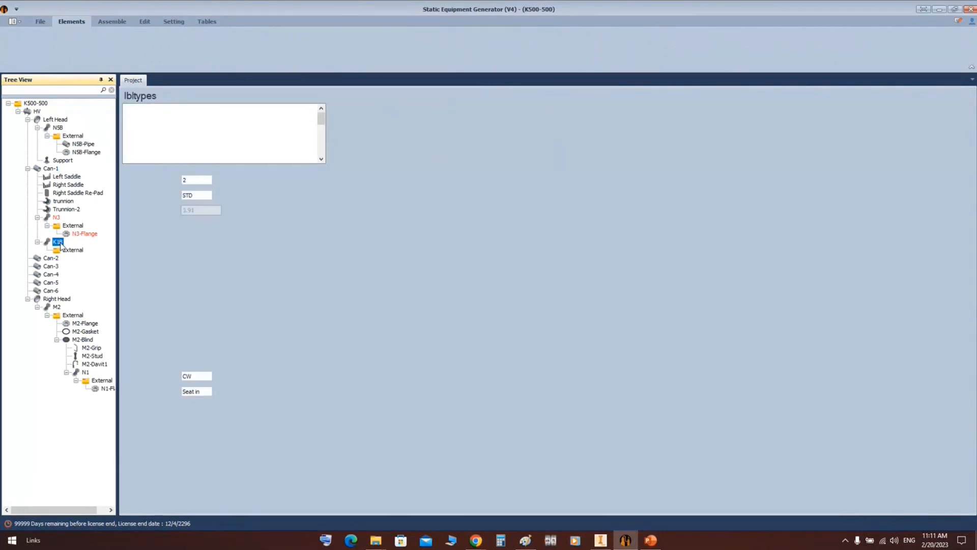
scroll(145, 168, "down", 3)
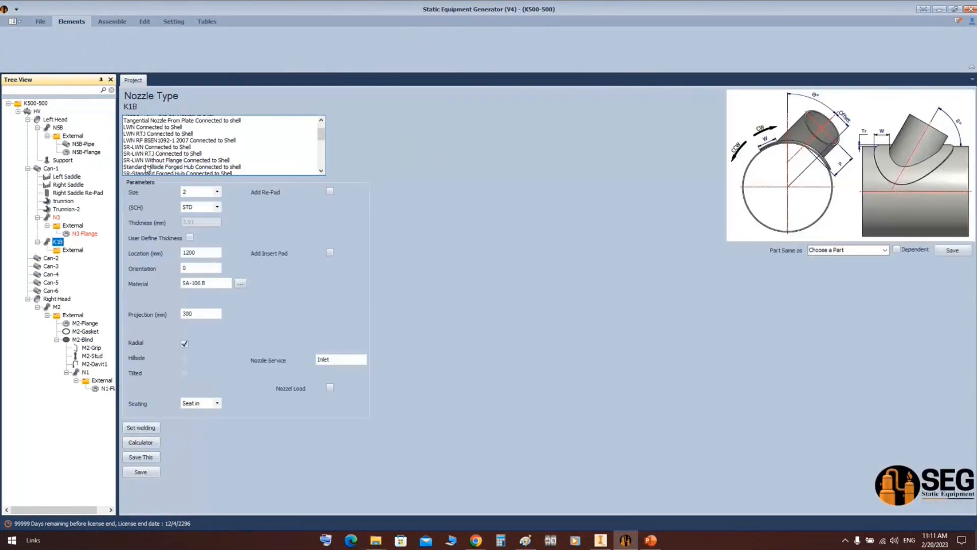
left_click(152, 152)
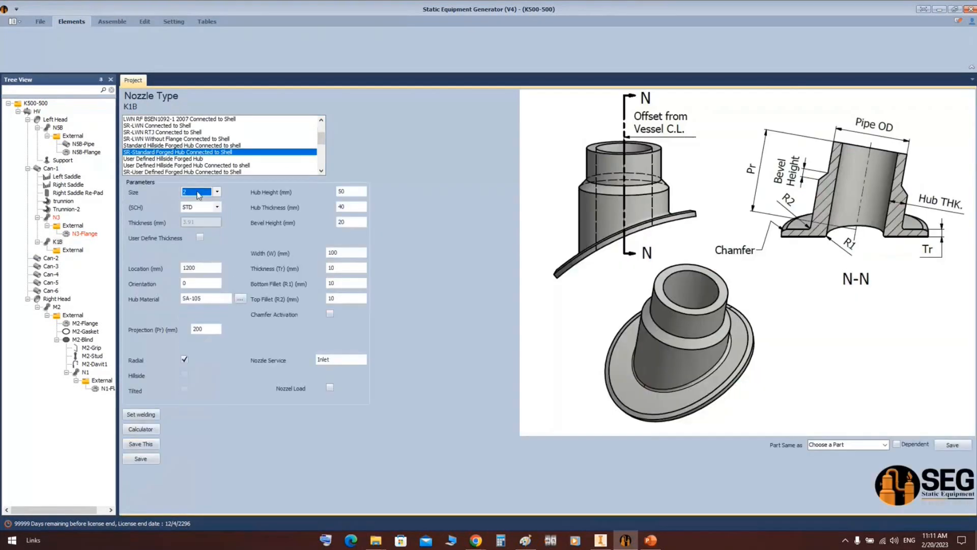
left_click(209, 209)
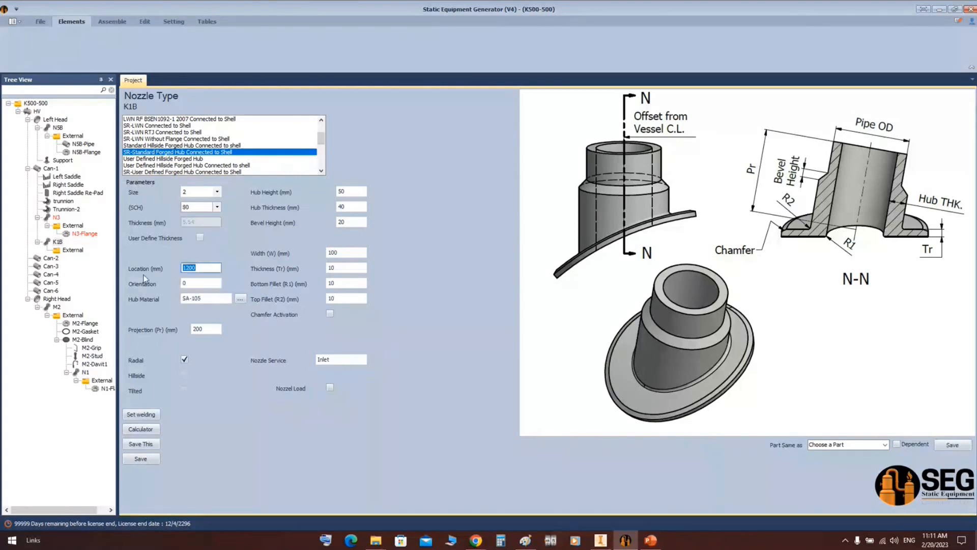
type("6342")
key("Tab")
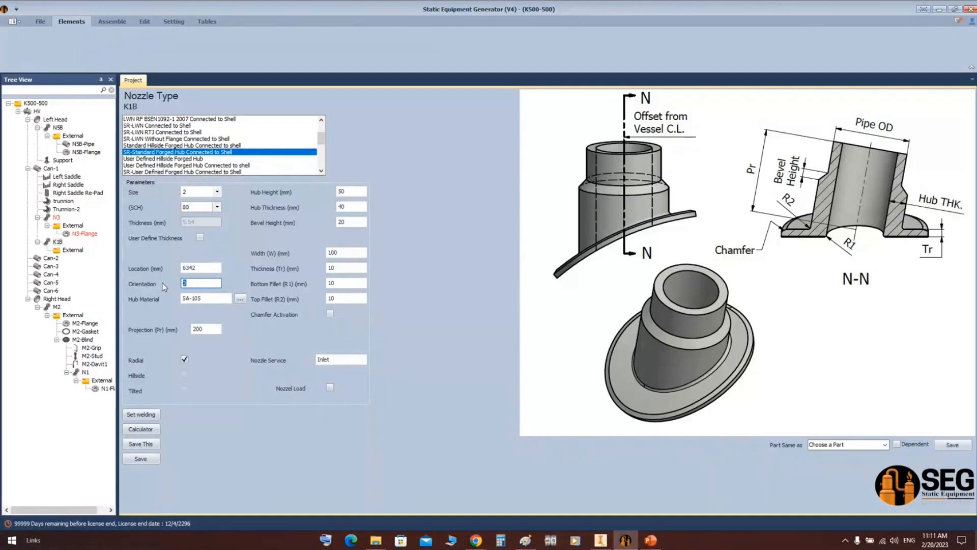
type("180")
key("Tab")
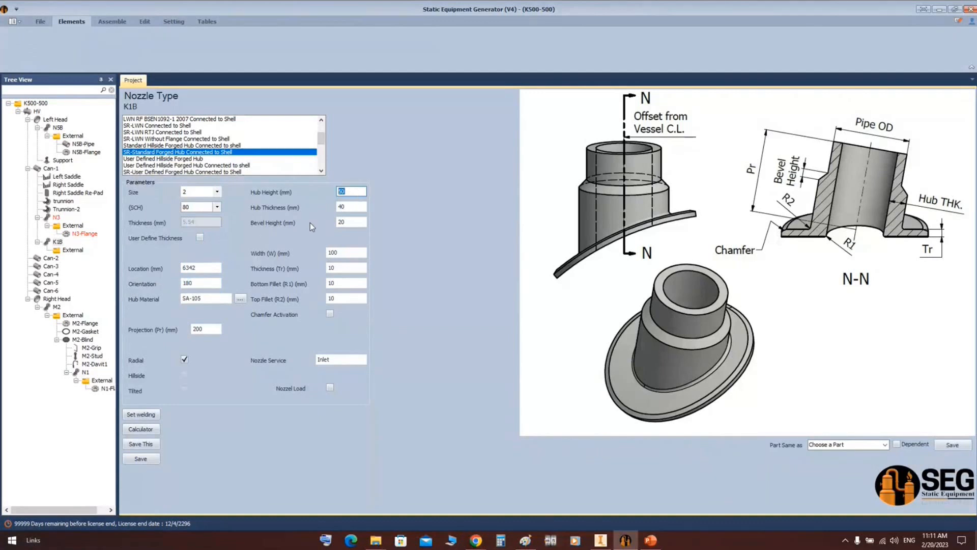
Set K1B's hub thickness to 55 mm, bevel height to 49.48 mm and thickness Tr to 118 mm, and save the nozzle.
key("Tab")
type("55")
key("Tab")
type("49.48")
key("Tab")
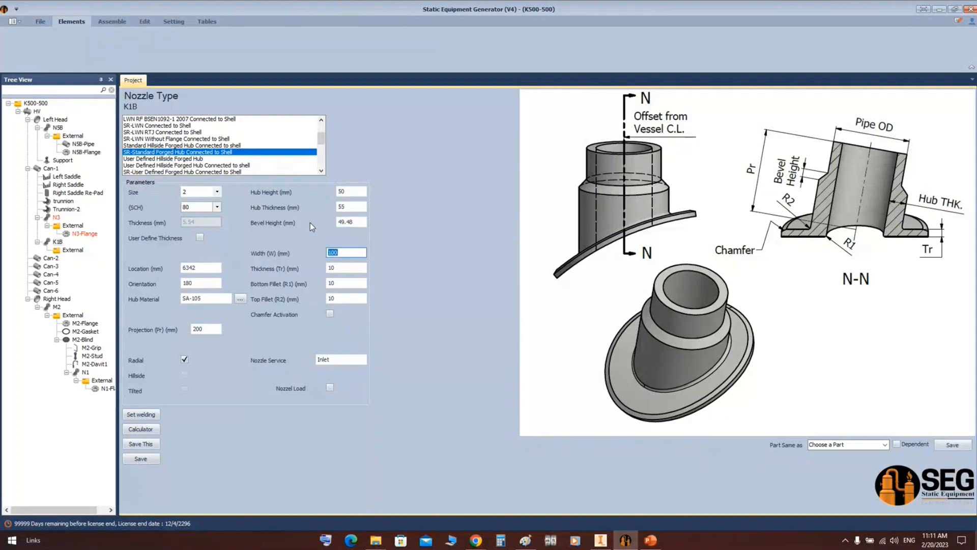
key("Tab")
type("118")
key("Tab")
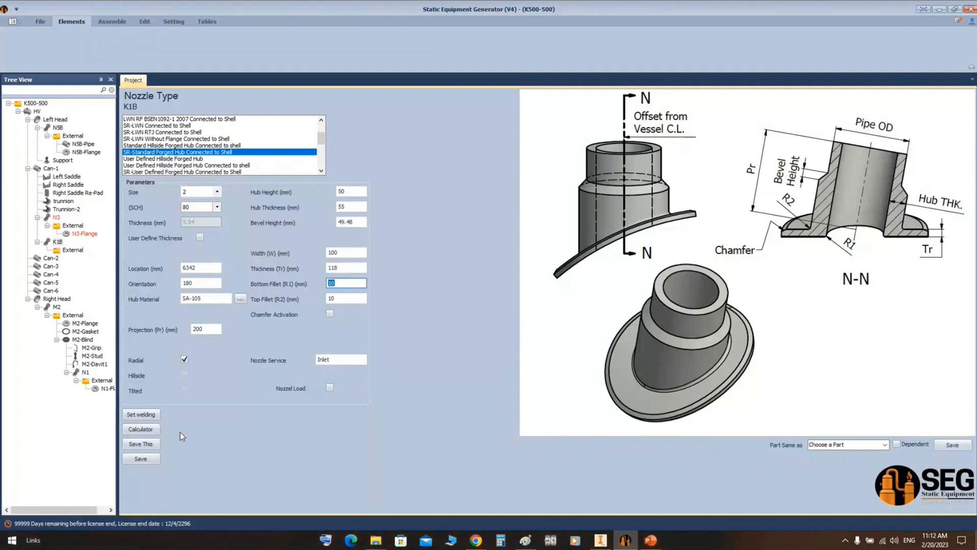
left_click(141, 459)
Add a flange named K1B-Flange to the external side of nozzle K1B.
left_click(74, 250)
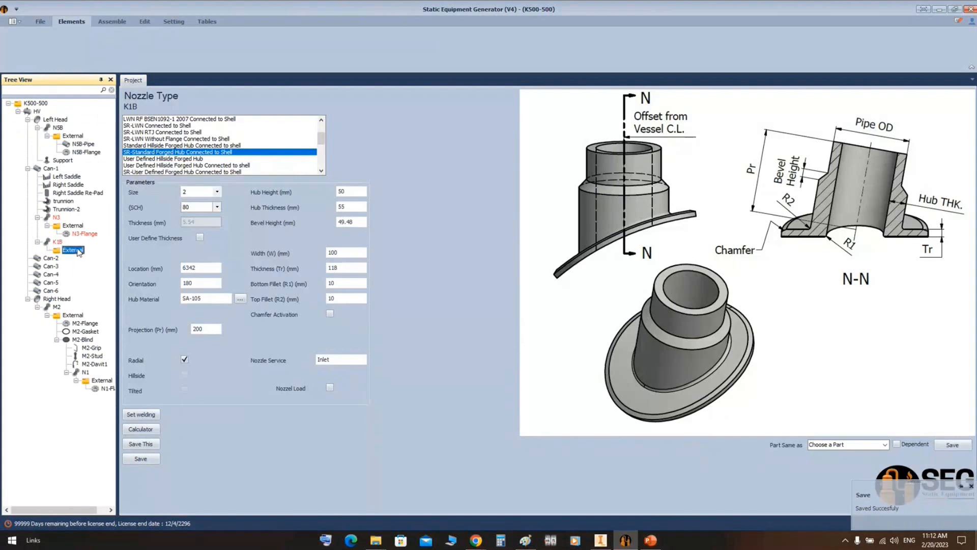
left_click(149, 42)
type("K")
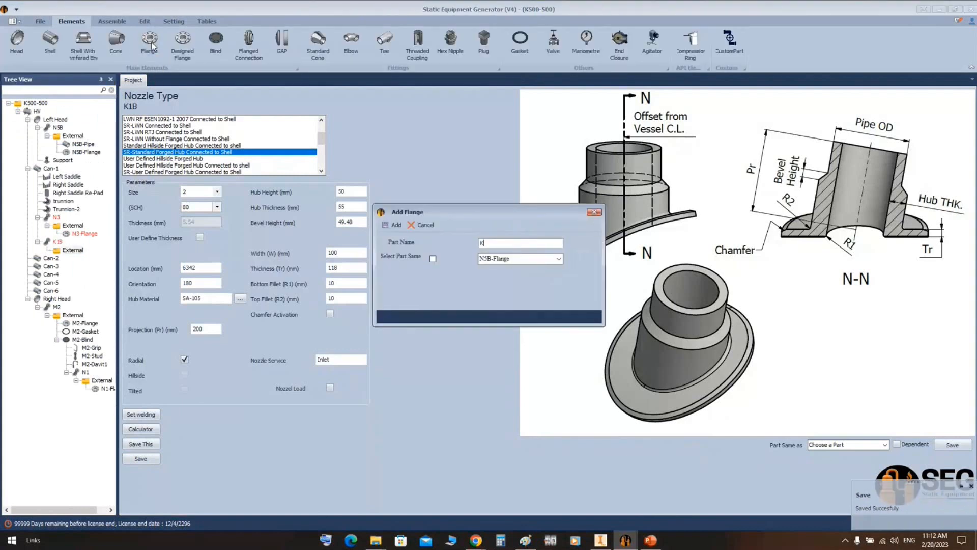
type("1B-Flange")
key("Return")
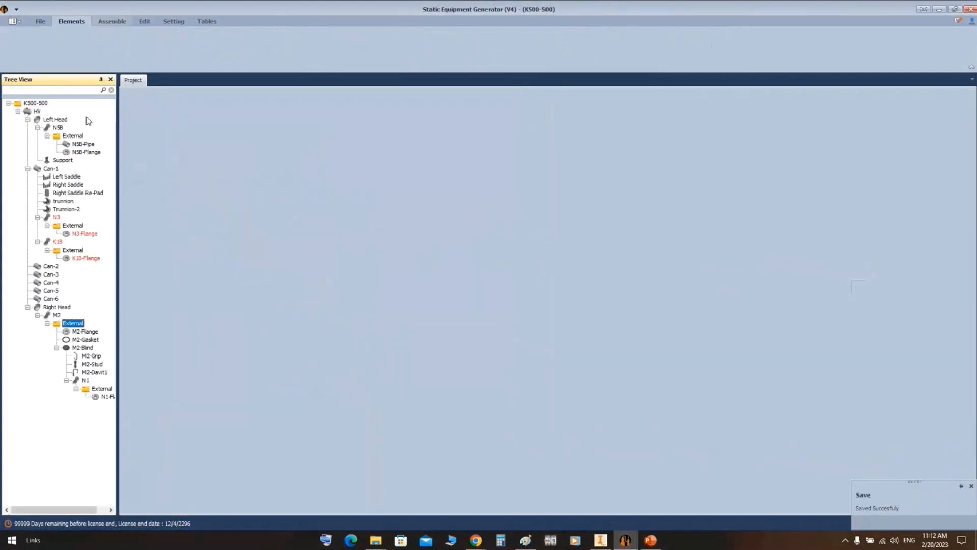
Define K1B-Flange as WN-RTJ ASME B16.5 with rating 900, size 2 and pipe schedule 80, and save it.
left_click(86, 258)
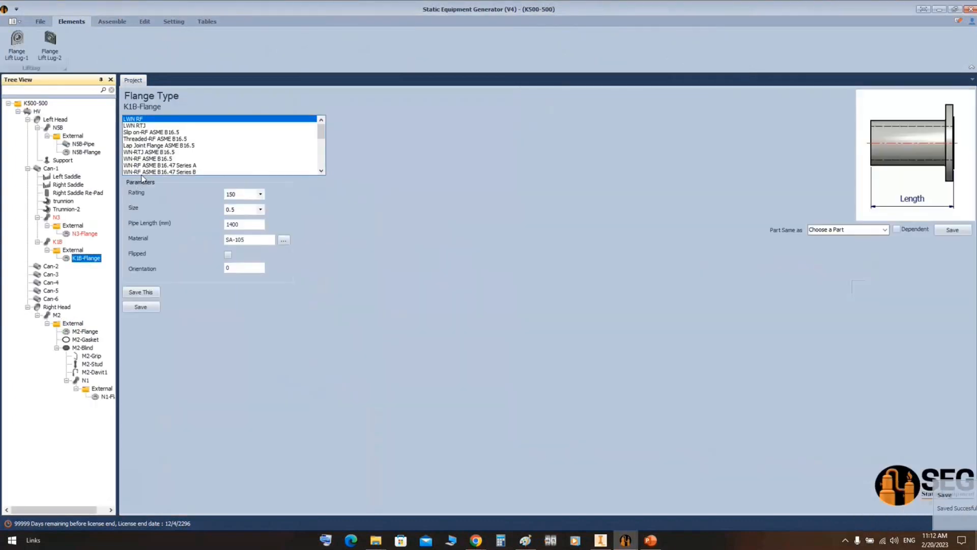
left_click(252, 195)
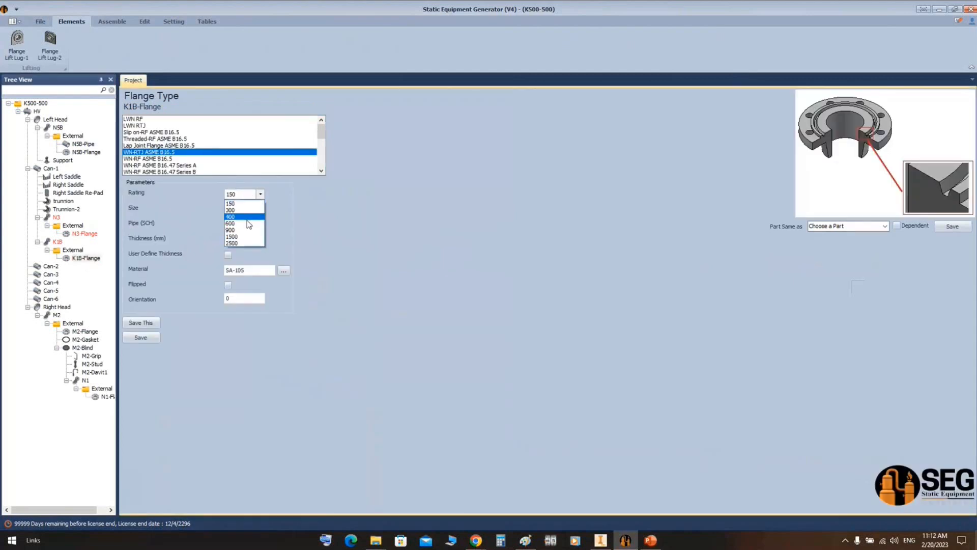
left_click(243, 229)
left_click(243, 212)
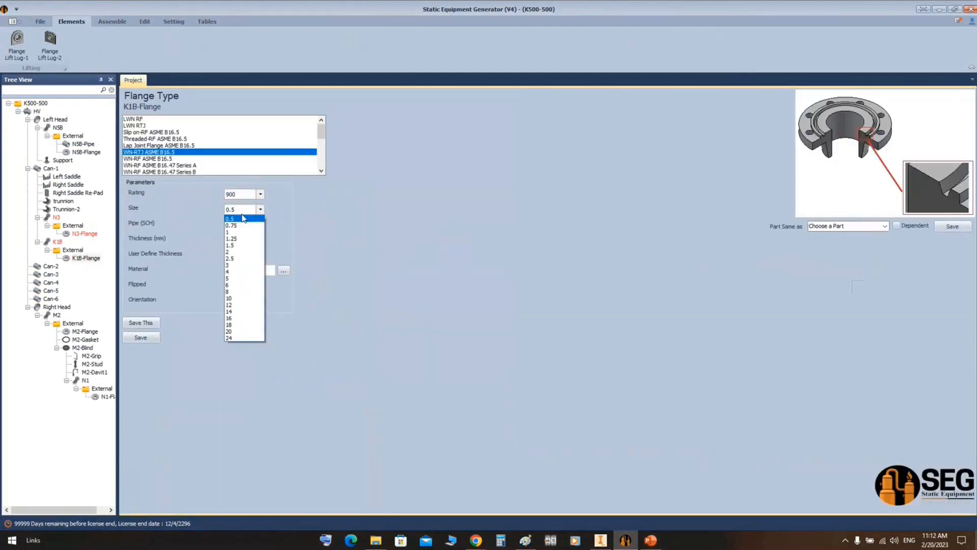
left_click(235, 250)
left_click(242, 227)
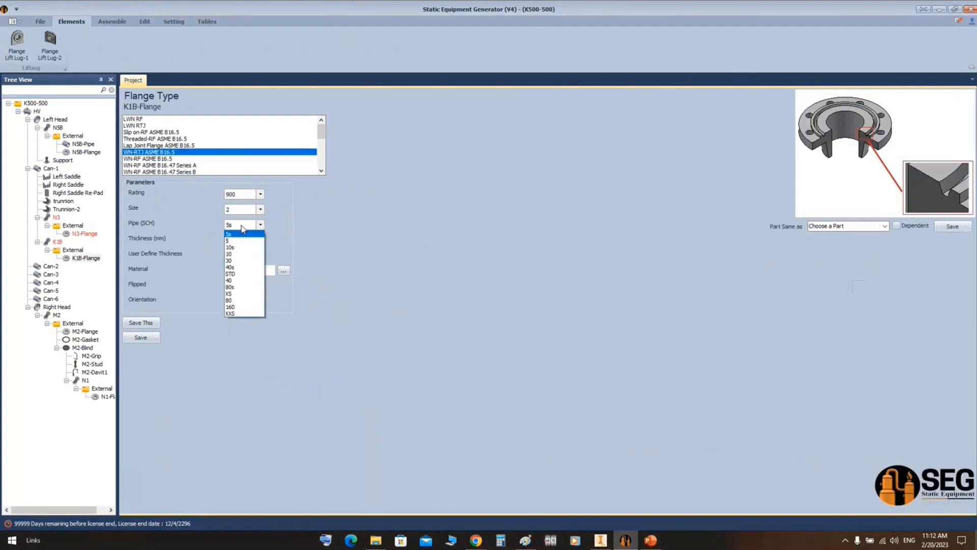
left_click(236, 300)
left_click(142, 338)
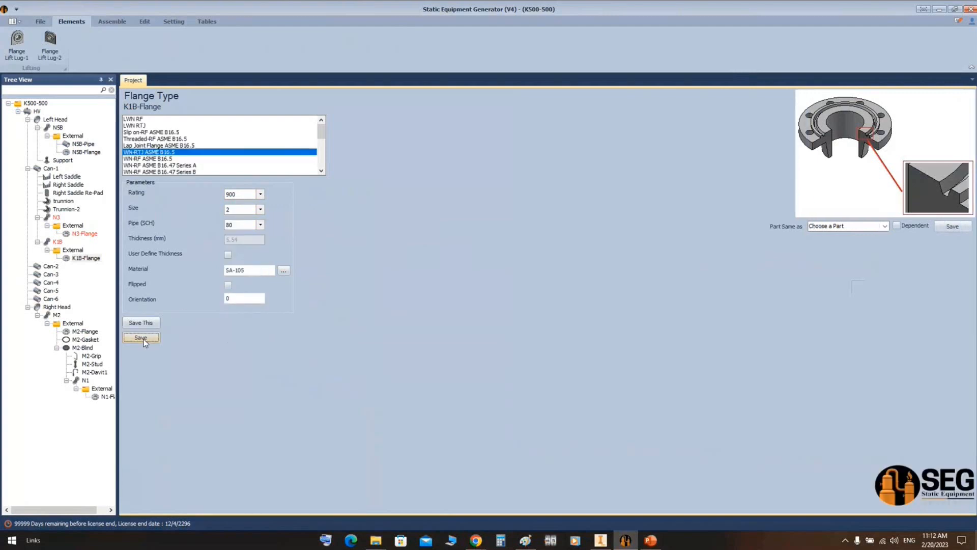
With the Nozzle Calculator, set K1B's projection from the vessel centerline to give a nozzle projection of 272.08 mm, and save it.
left_click(57, 242)
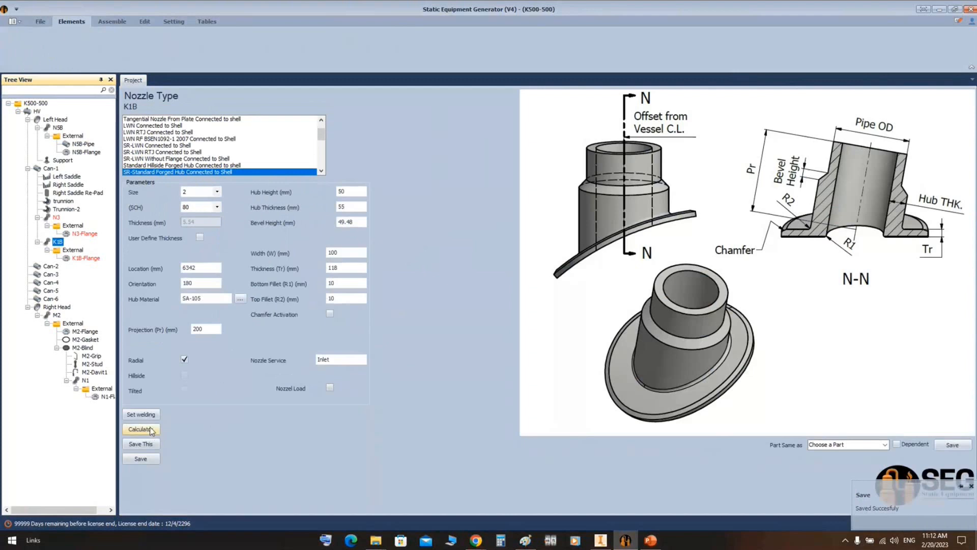
left_click(150, 429)
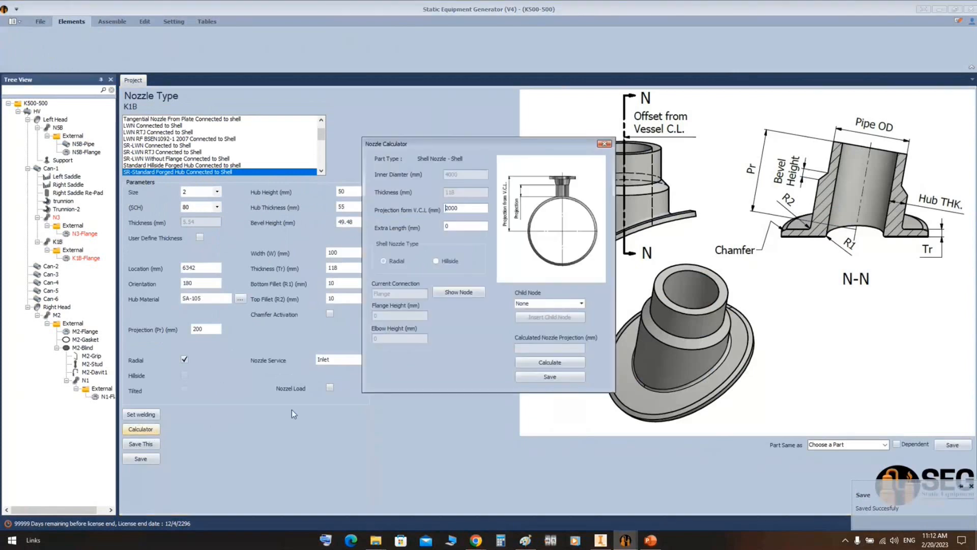
left_click(539, 377)
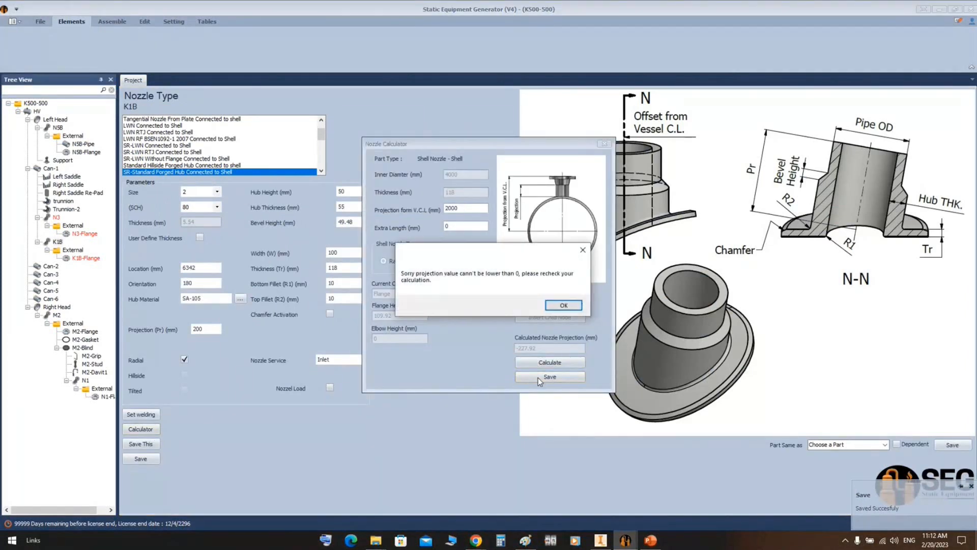
left_click(573, 308)
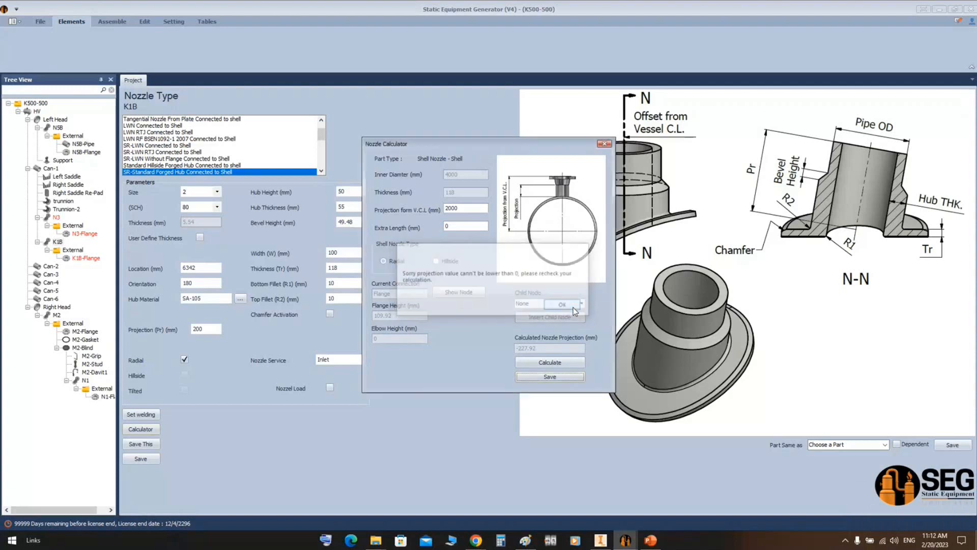
left_click(475, 211)
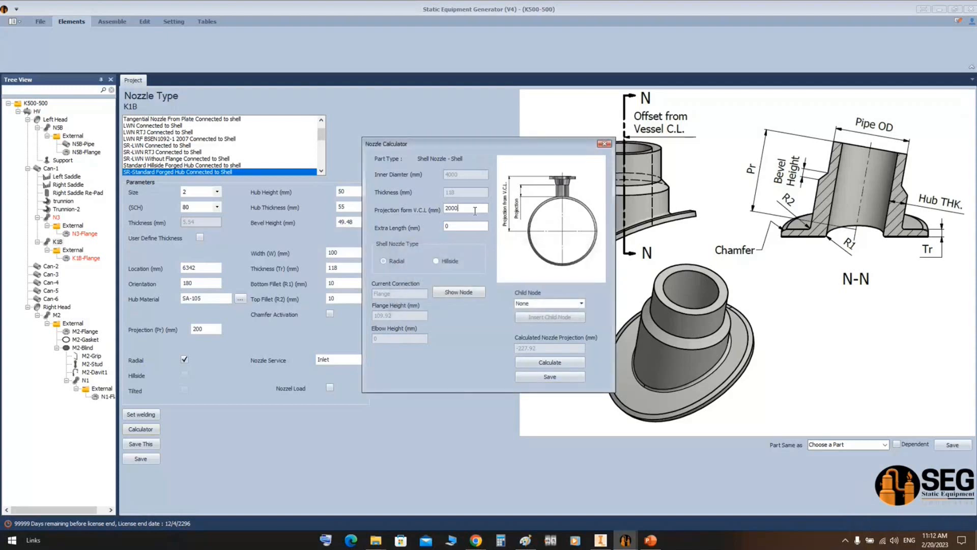
left_click_drag(449, 208, 453, 208)
type("4")
left_click(560, 362)
left_click_drag(448, 209, 454, 208)
type("50")
left_click(542, 362)
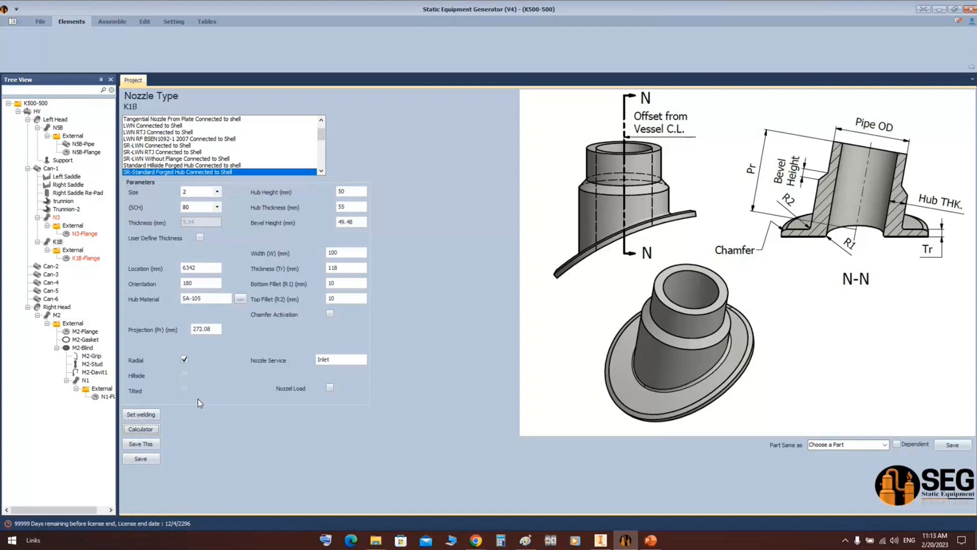
Add a shell nozzle named M1 to Can-1.
left_click(50, 169)
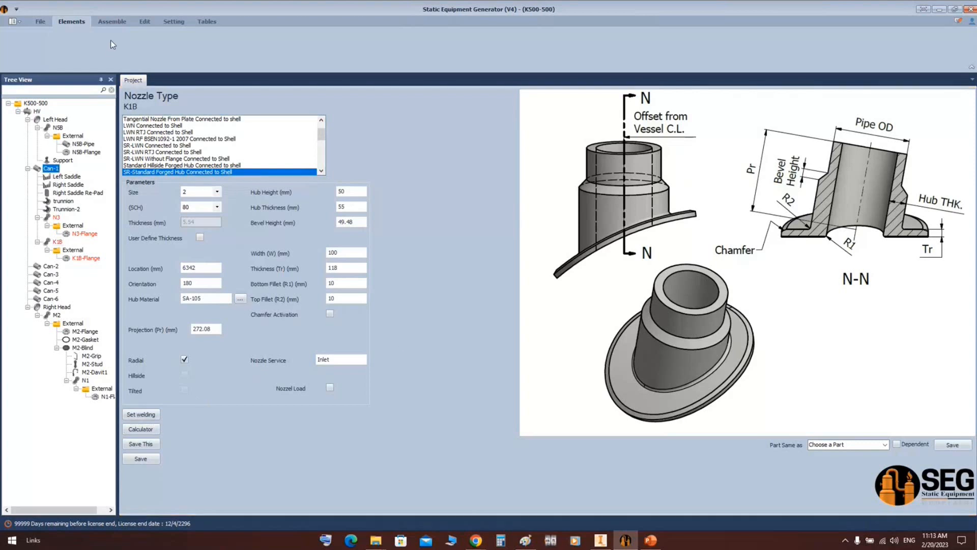
left_click(258, 47)
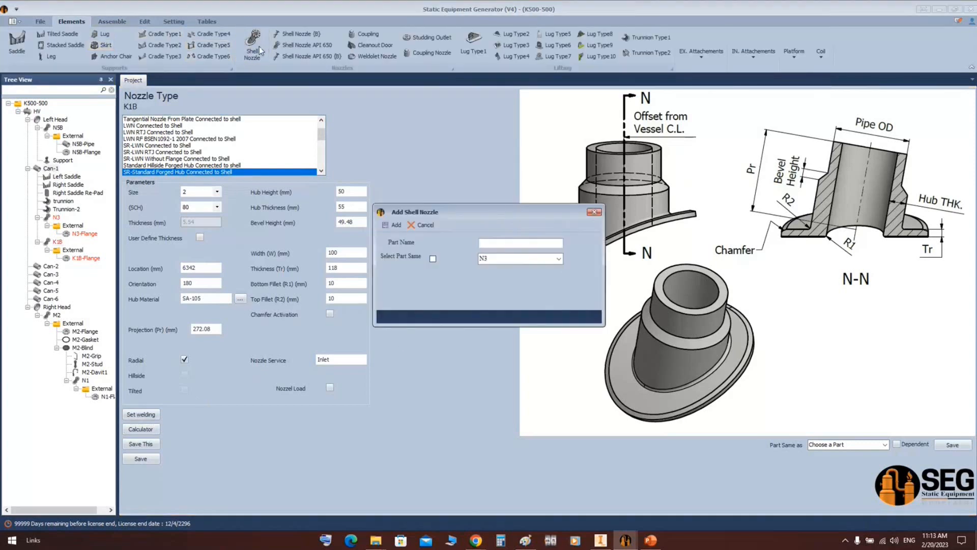
type("M")
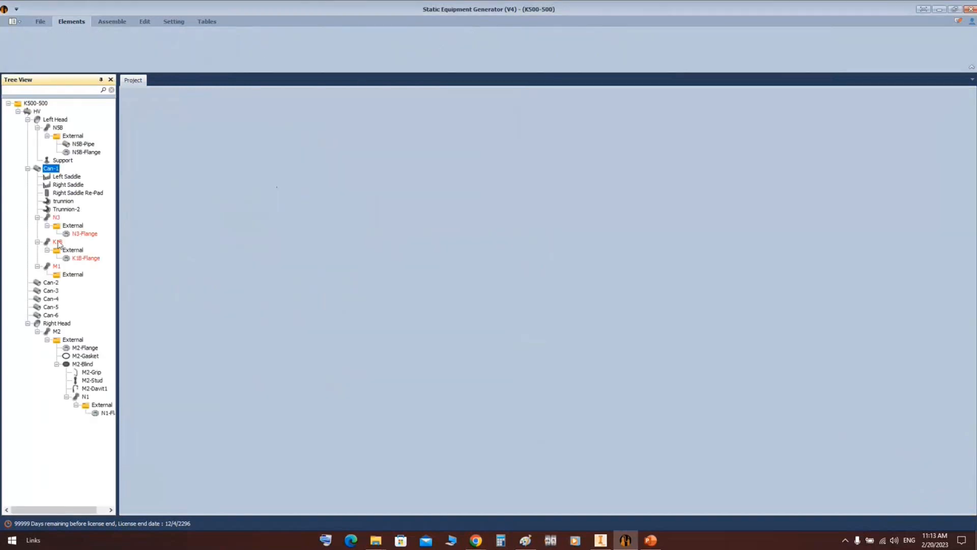
Define M1 as SR-Standard Forged Hub Connected to Shell with size 24 and schedule 80.
left_click(56, 266)
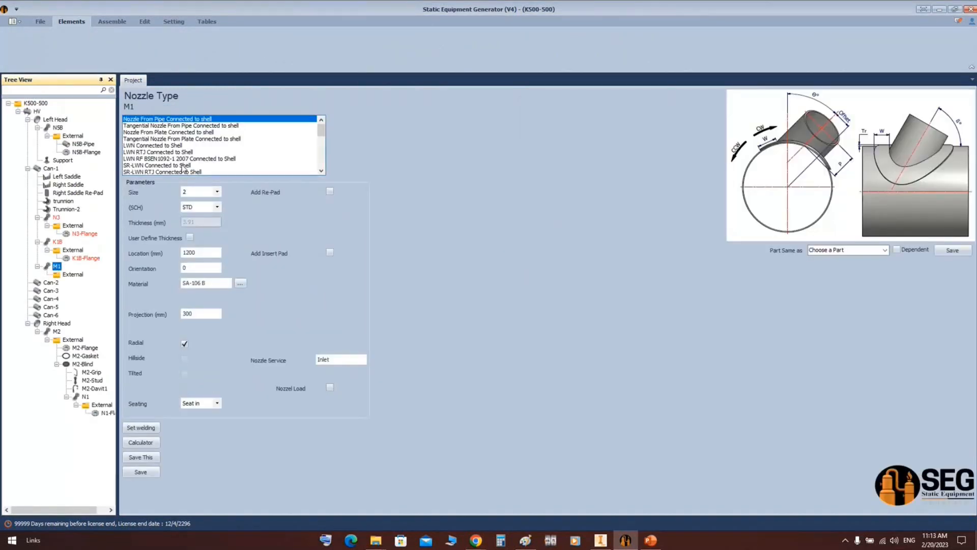
scroll(184, 168, "down", 2)
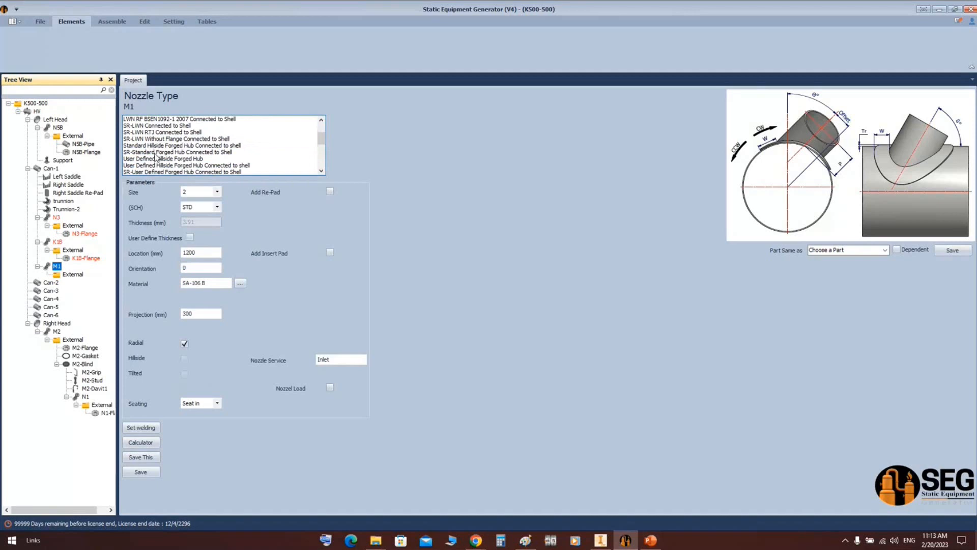
left_click(155, 153)
left_click(206, 194)
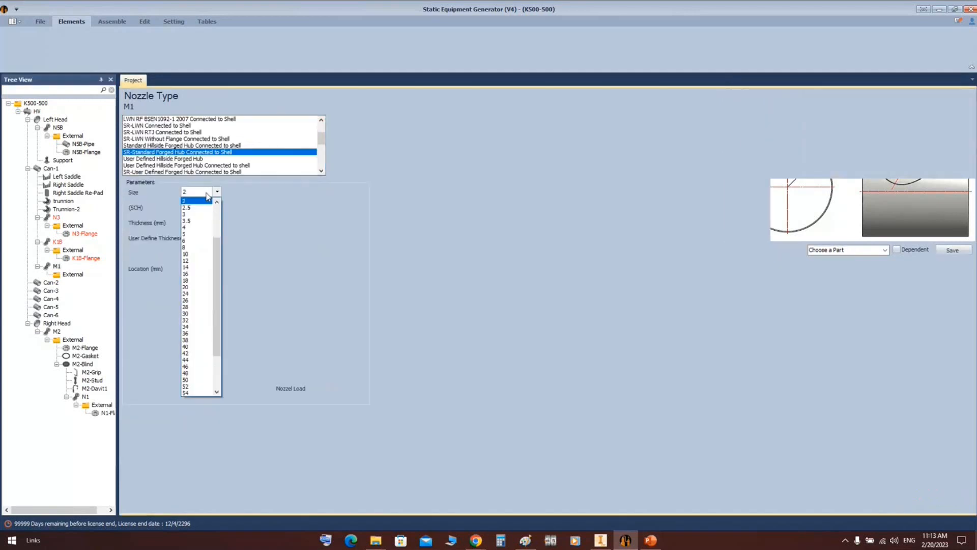
left_click(196, 293)
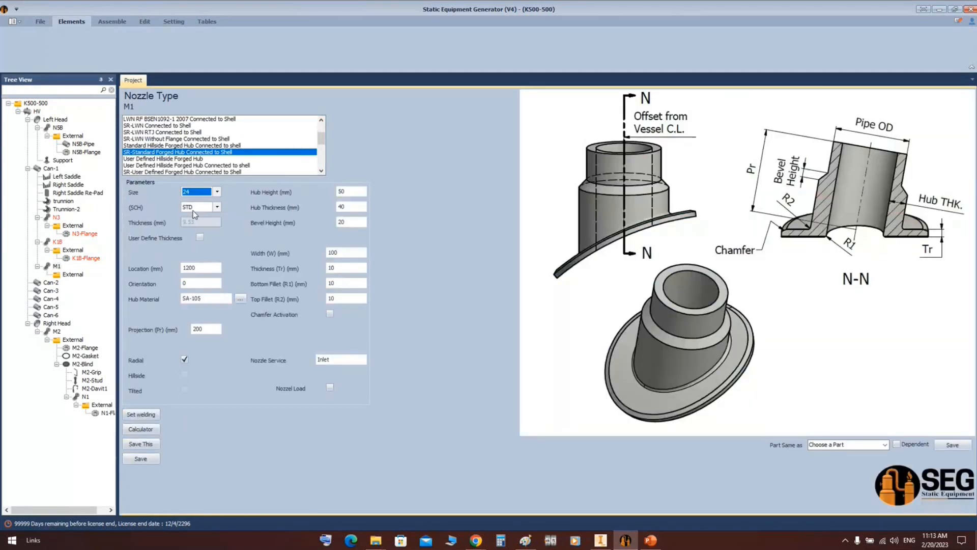
left_click(195, 209)
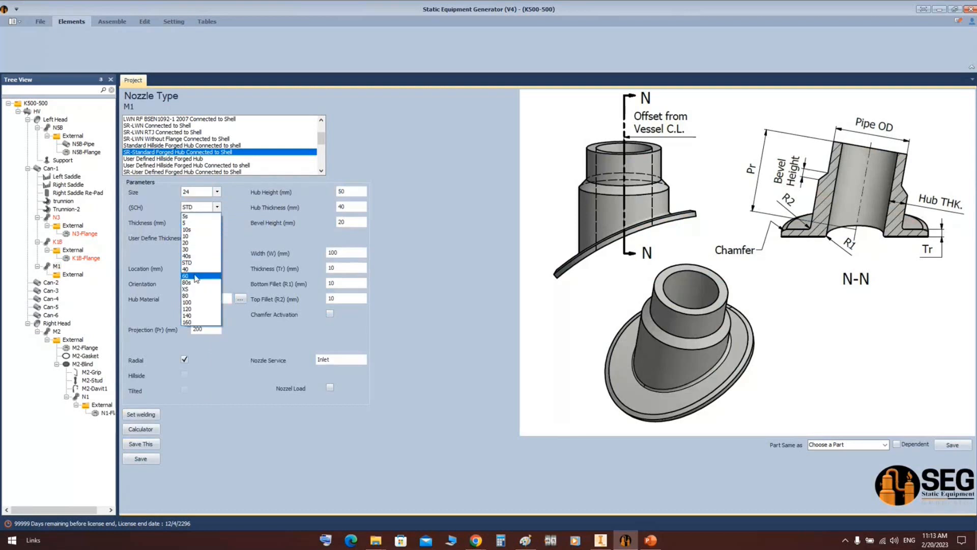
left_click(195, 297)
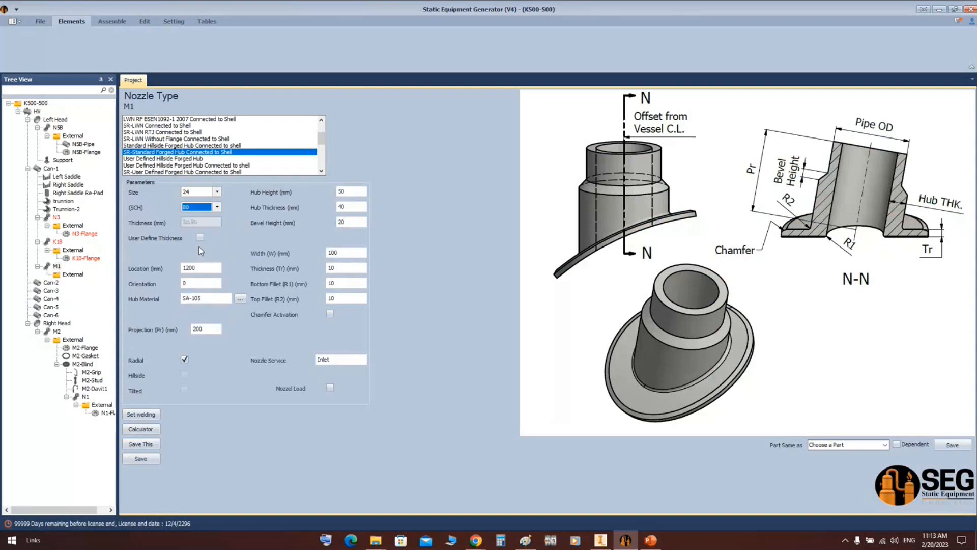
Set M1's location to 4342 mm, hub height to 200 mm, hub thickness to 160 mm and bevel height to 129.05 mm.
double_click(191, 268)
type("4342")
key("Tab")
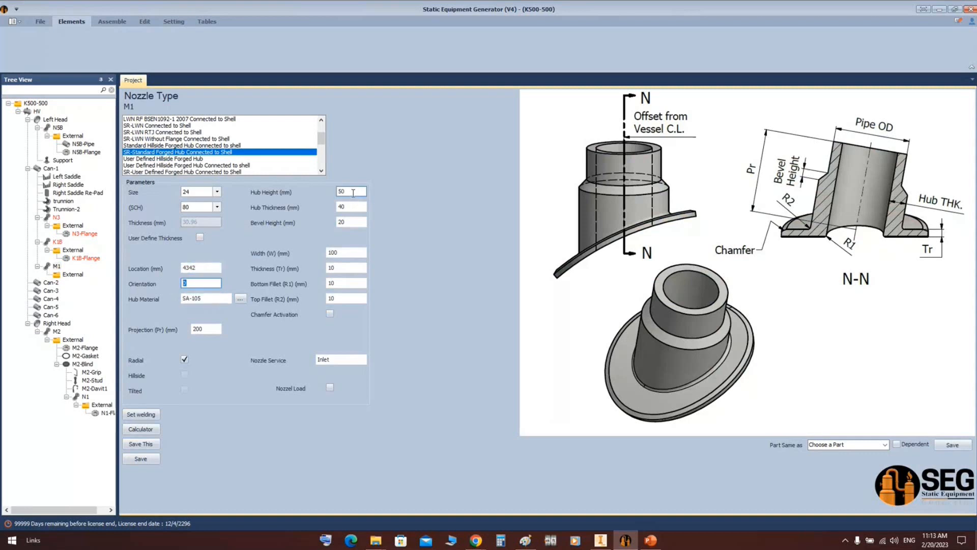
double_click(337, 192)
type("200")
key("Tab")
type("160")
key("Tab")
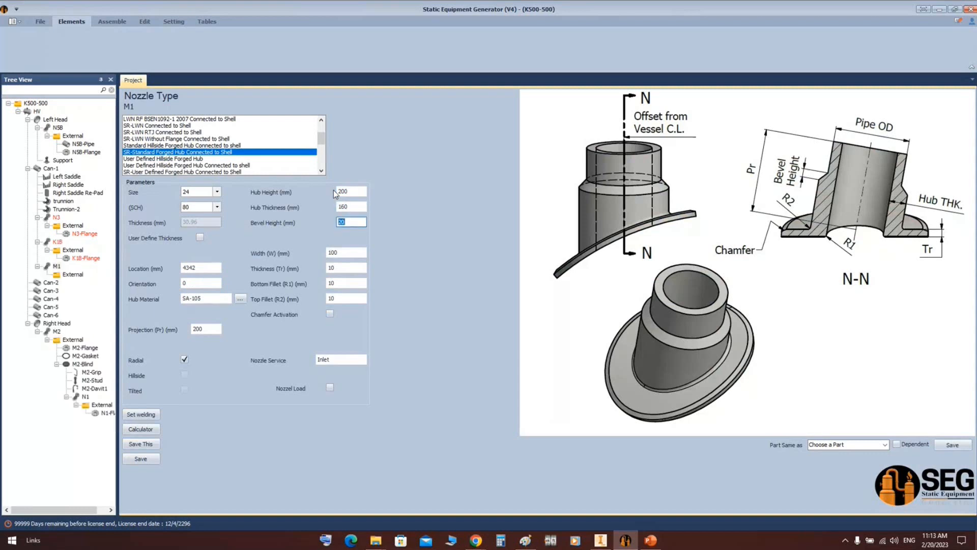
type("124.05")
left_click_drag(348, 224, 346, 225)
type("9")
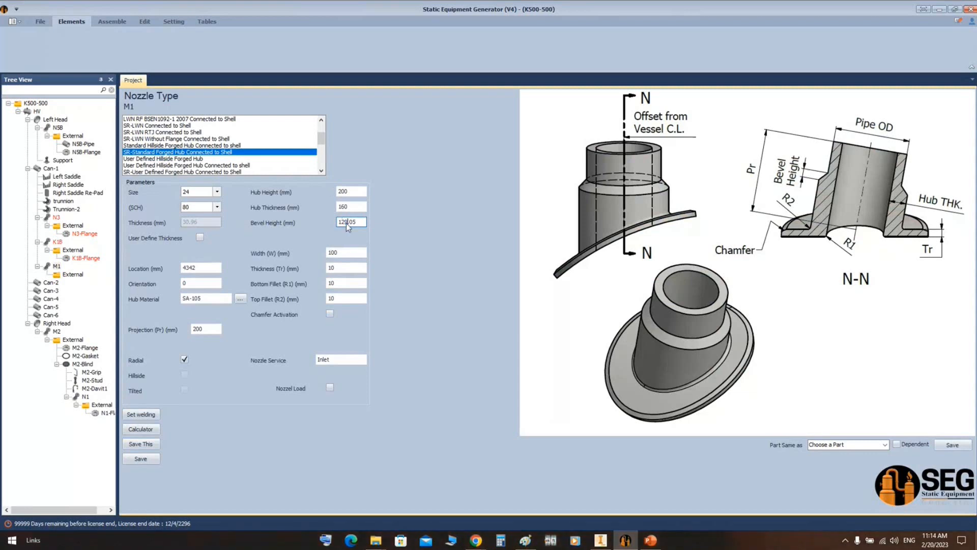
Set M1's width to 150 mm, thickness (Tr) to 118 mm and nozzle service to Manway, and save the nozzle.
key("Tab")
type("150")
key("Tab")
type("118")
key("Tab")
left_click(329, 360)
type("Manway")
left_click(153, 459)
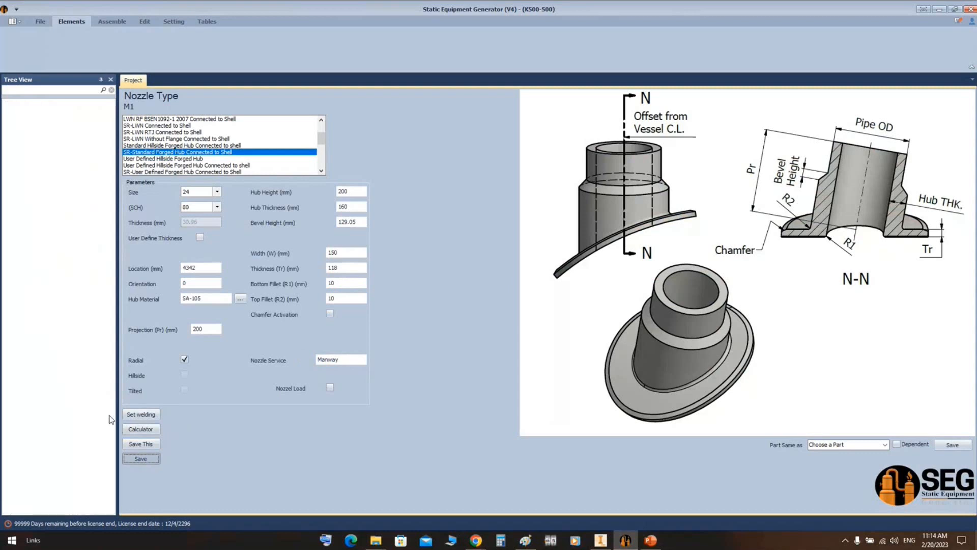
Add a flange named M1-Flange to the external side of nozzle M1.
left_click(74, 275)
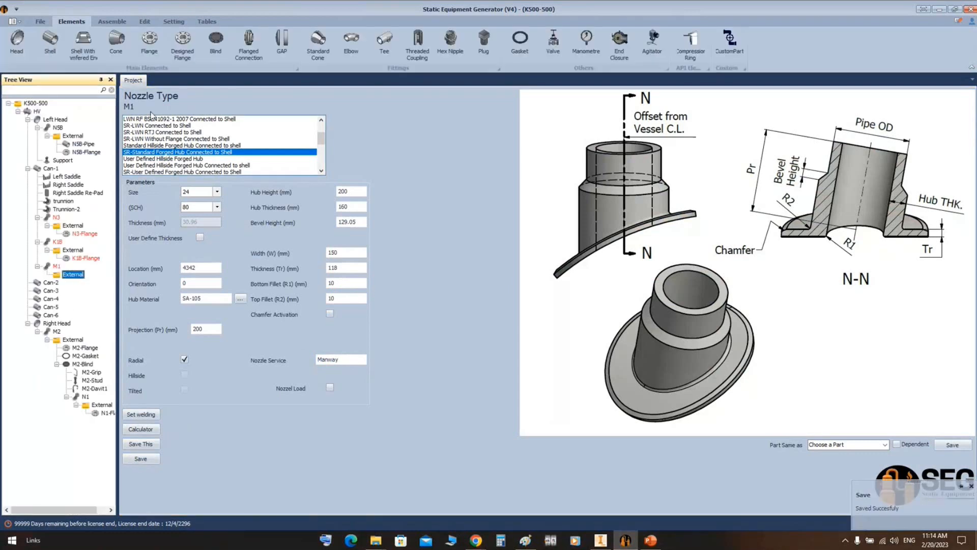
left_click(150, 44)
type("M1-Flang")
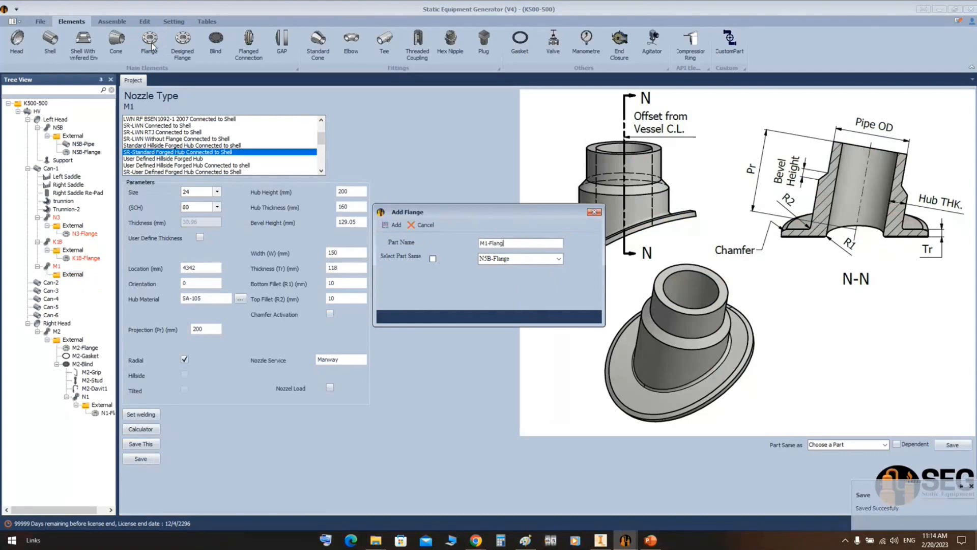
type("e")
key("Return")
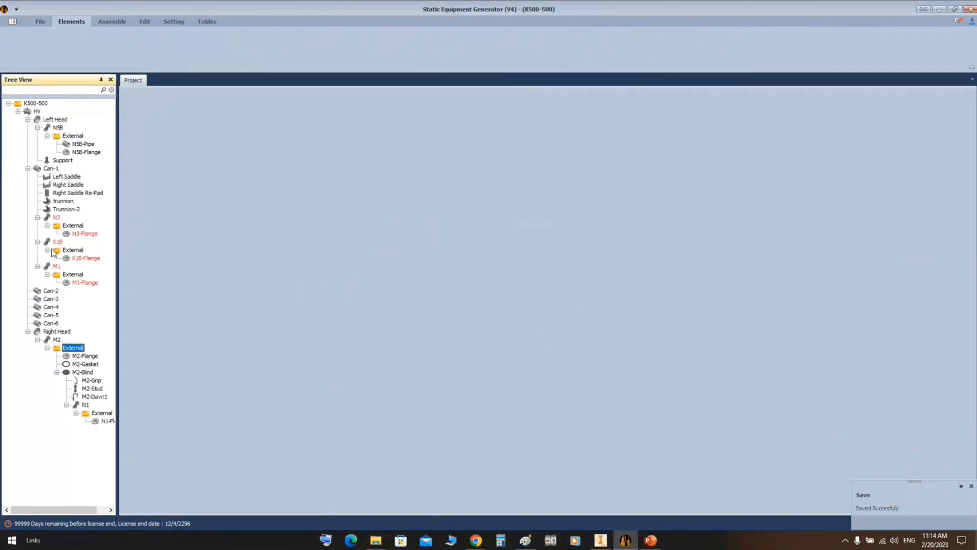
Define M1-Flange as the same part as M2-Flange and save it.
left_click(81, 284)
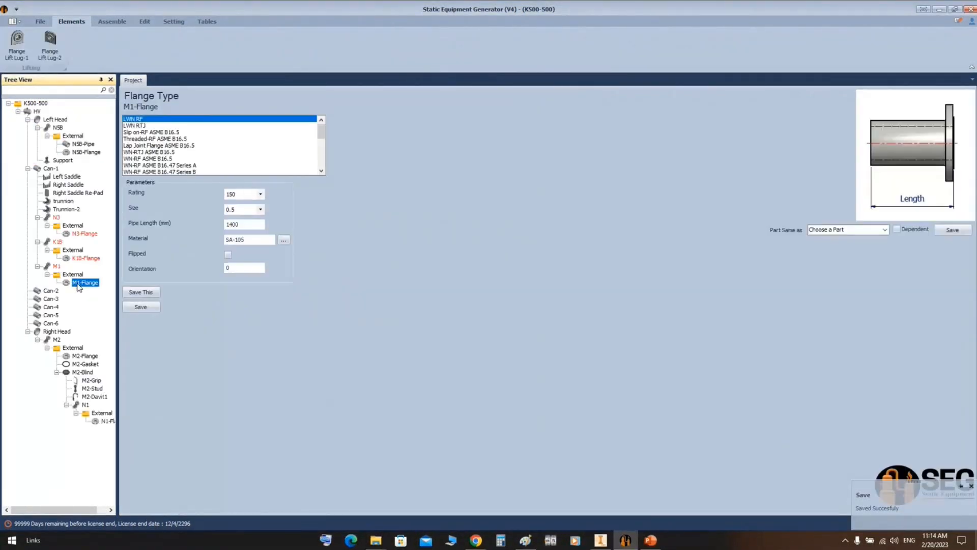
left_click(886, 230)
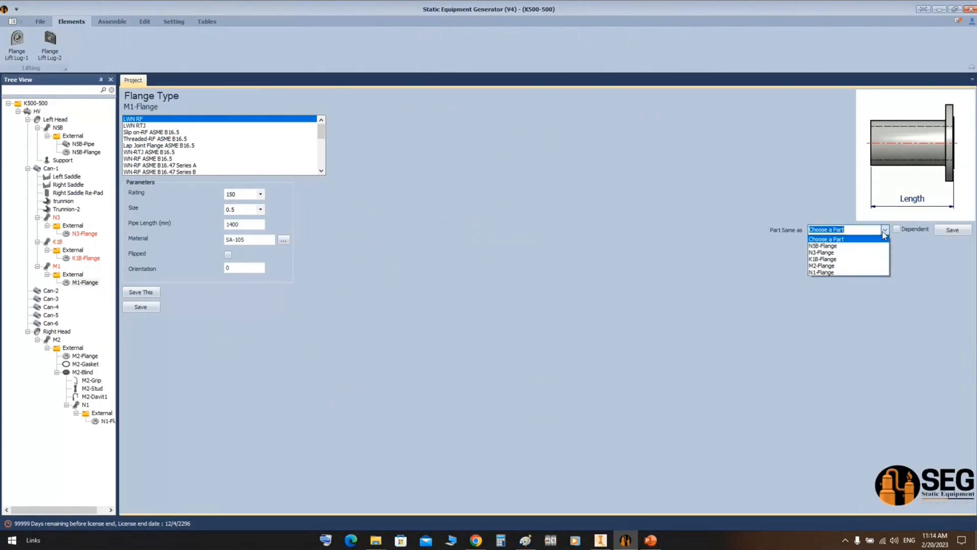
left_click(89, 284)
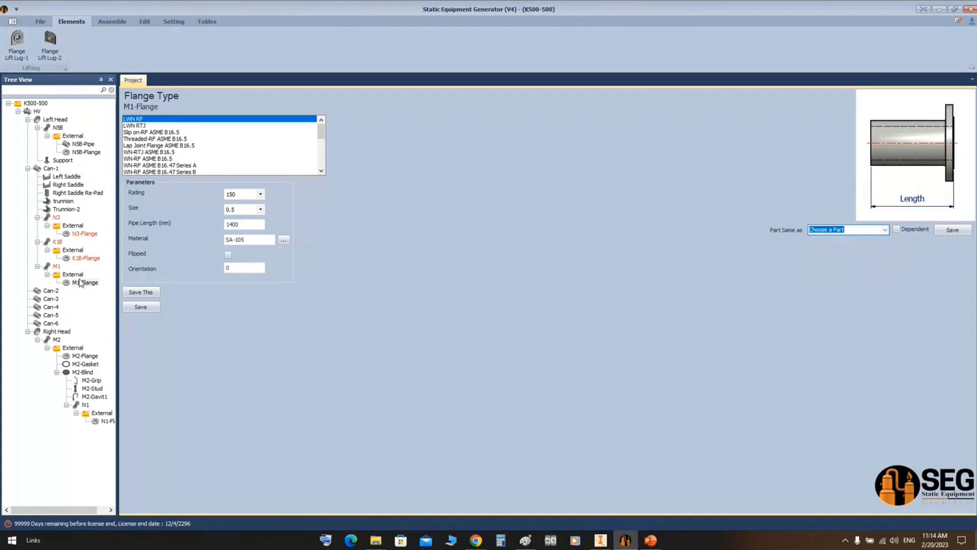
left_click(71, 283)
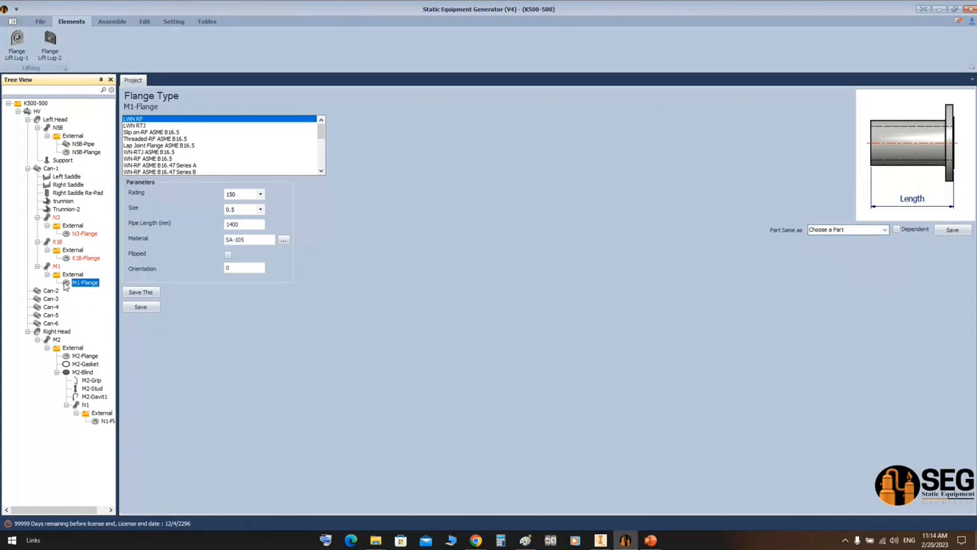
left_click(886, 229)
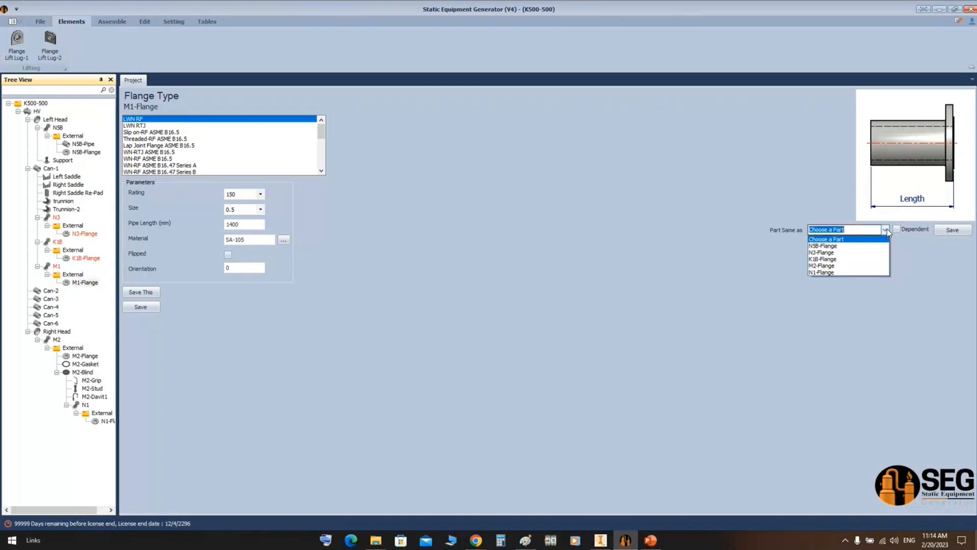
left_click(823, 266)
left_click(953, 230)
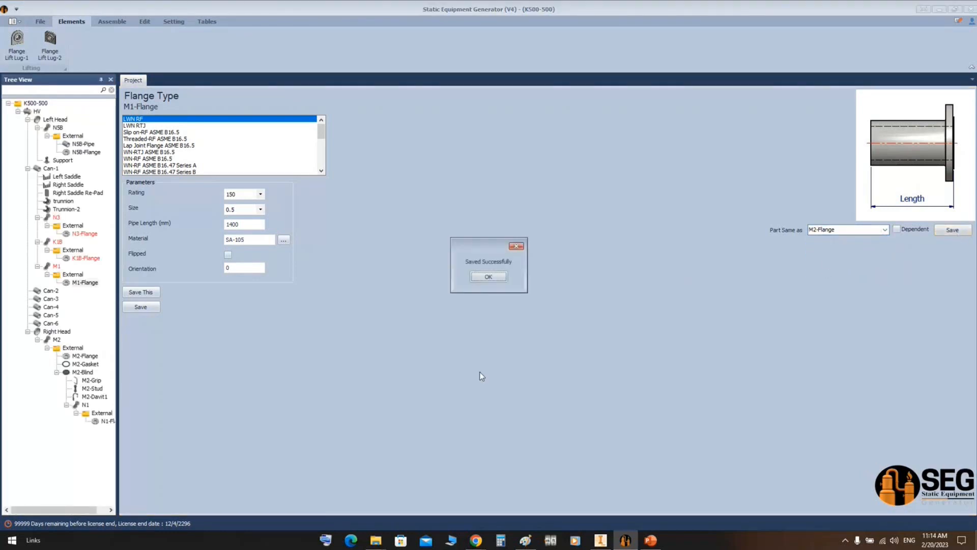
left_click(489, 276)
Add a gasket named M1-Gasket to the external side of nozzle M1, without the same-part option.
left_click(73, 274)
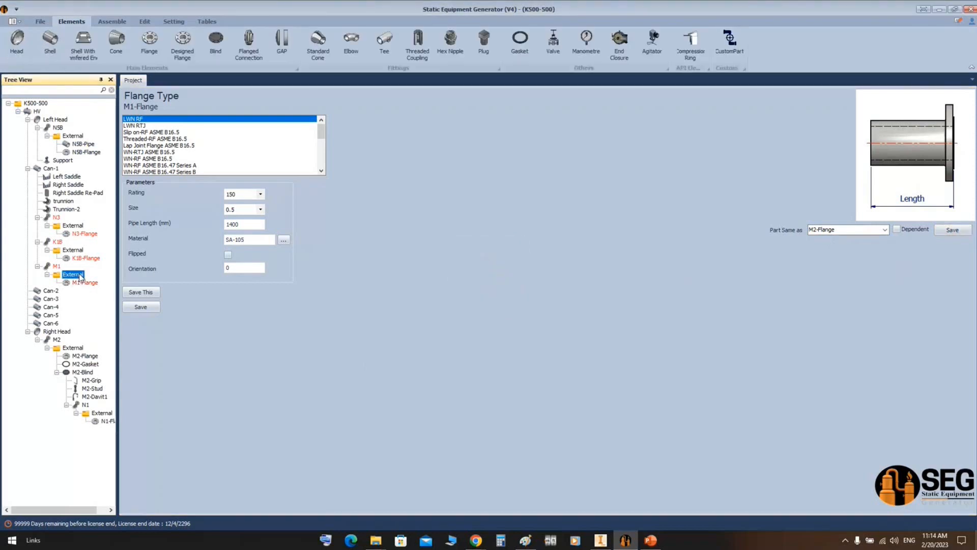
left_click(525, 44)
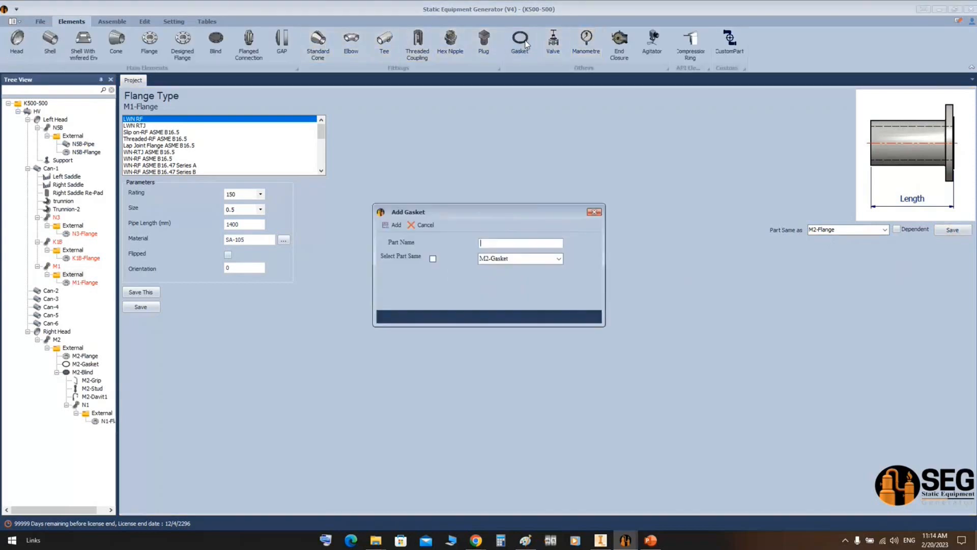
type("M1-Gasket")
left_click(432, 259)
left_click(433, 259)
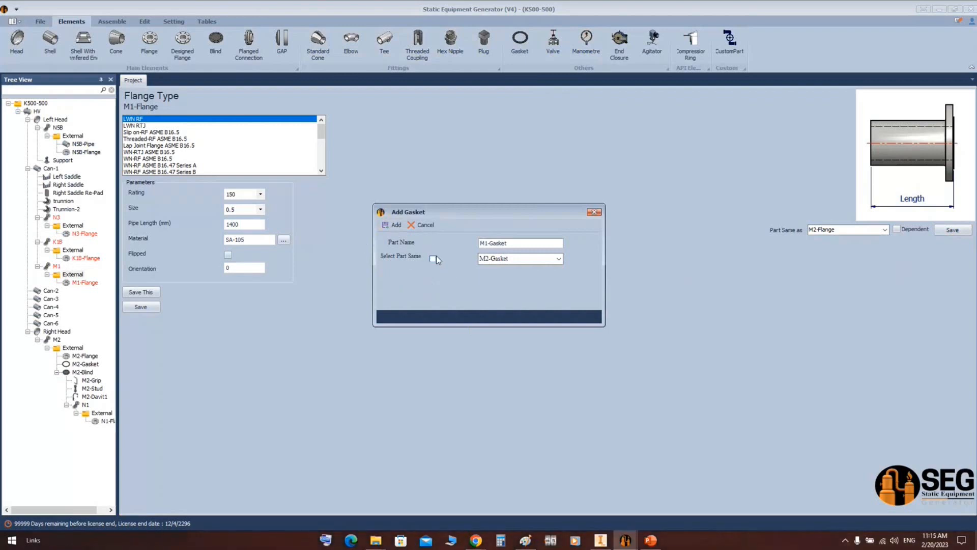
left_click(389, 227)
Define M1-Gasket as the same part as M2-Gasket and save it.
left_click(75, 291)
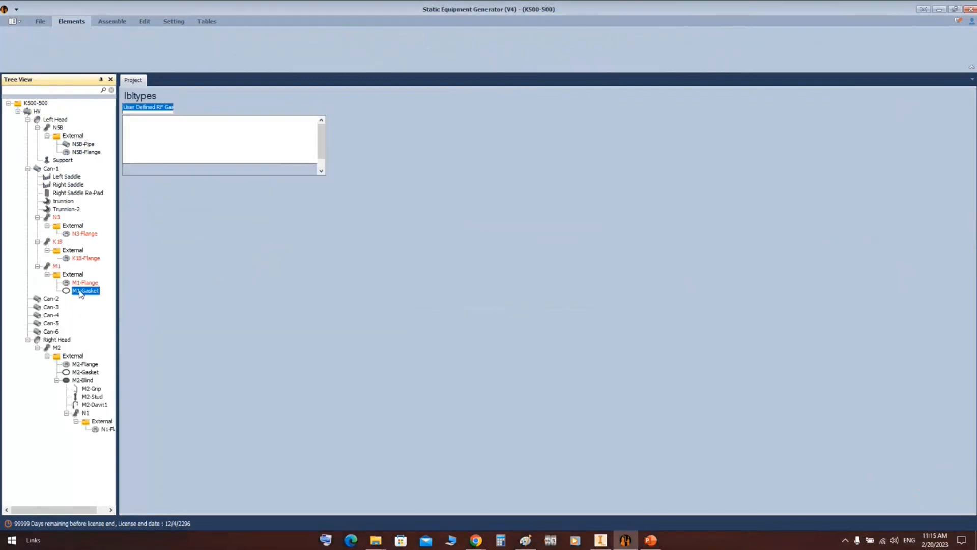
left_click(885, 227)
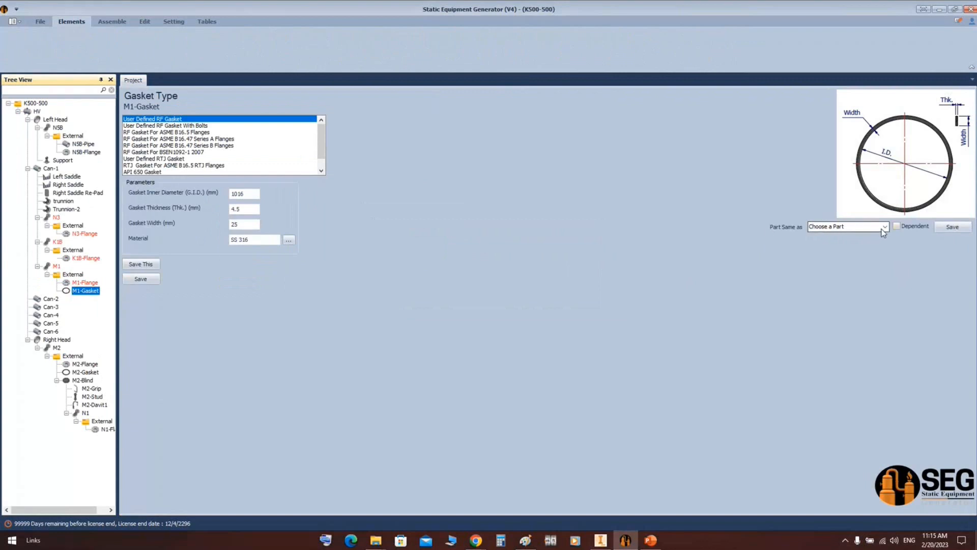
left_click(821, 243)
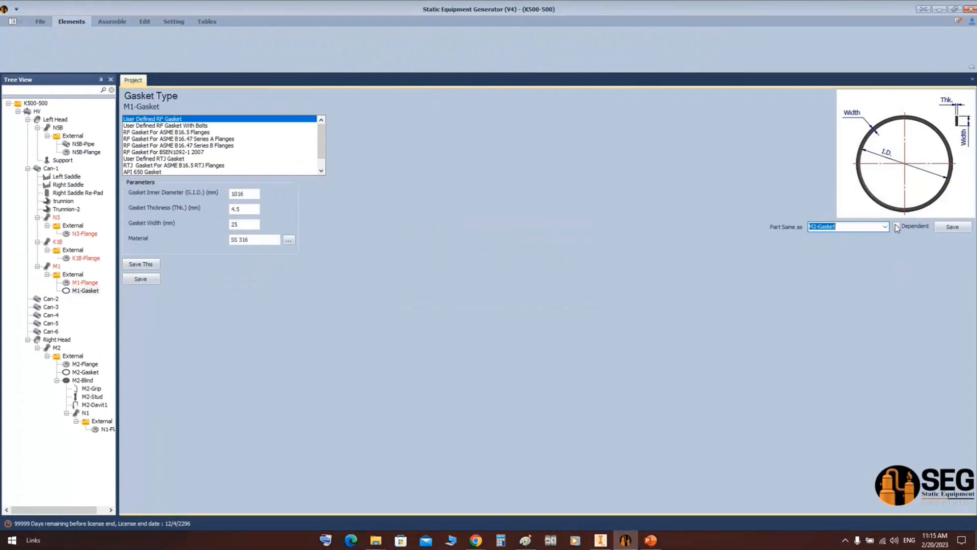
left_click(953, 227)
left_click(496, 276)
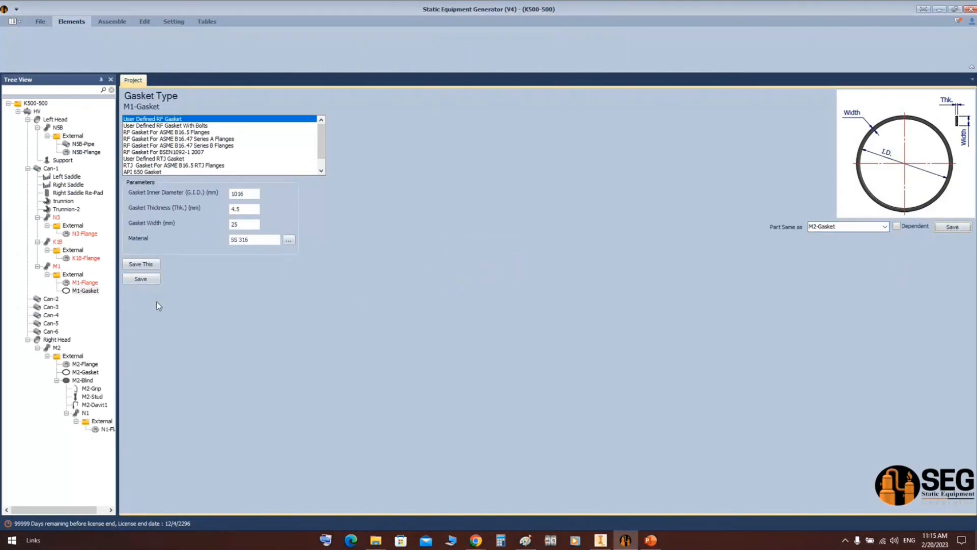
Add a blind named M1-Cover to the external side of nozzle M1.
left_click(73, 274)
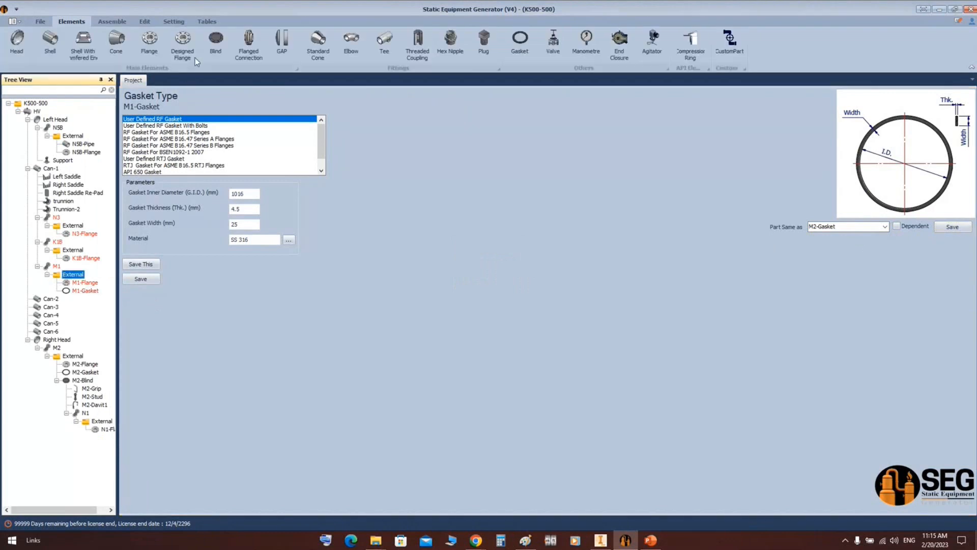
left_click(217, 46)
type("M1")
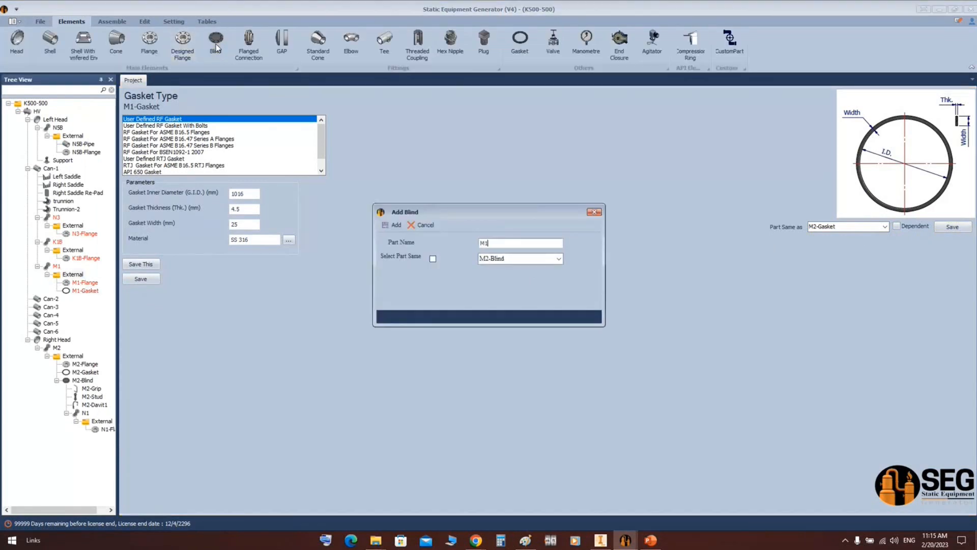
type("-Cover")
key("Return")
Define M1-Cover as the same part as M2-Blind and save it.
left_click(79, 299)
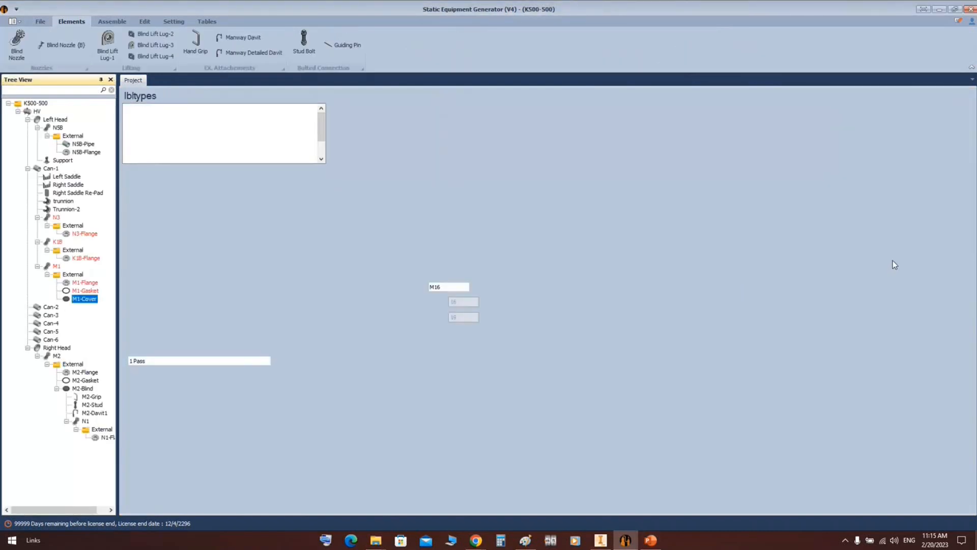
left_click(886, 275)
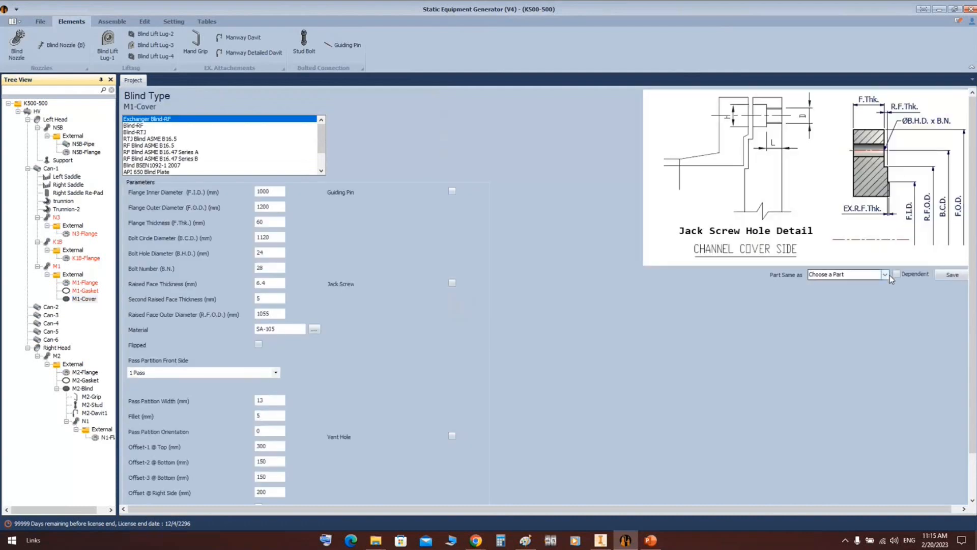
left_click(841, 285)
left_click(950, 274)
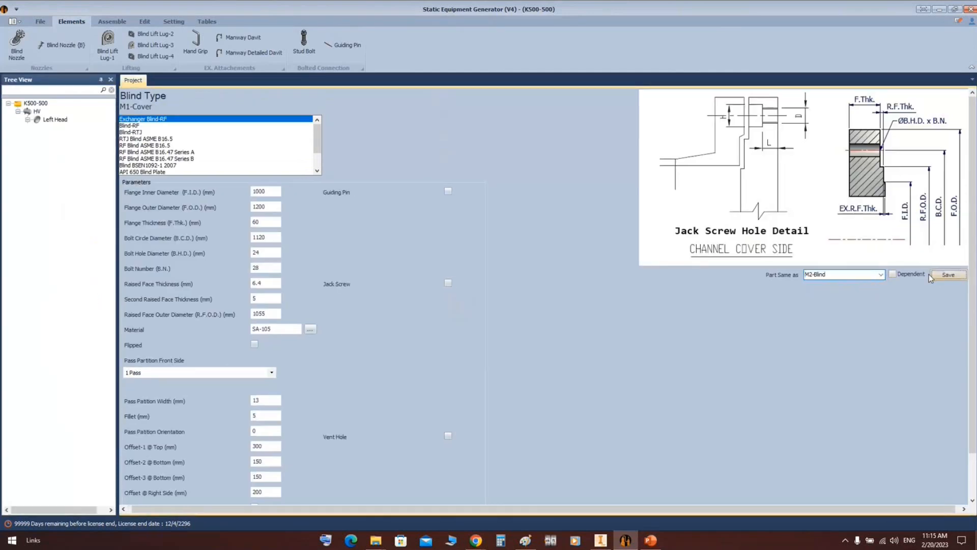
left_click(499, 278)
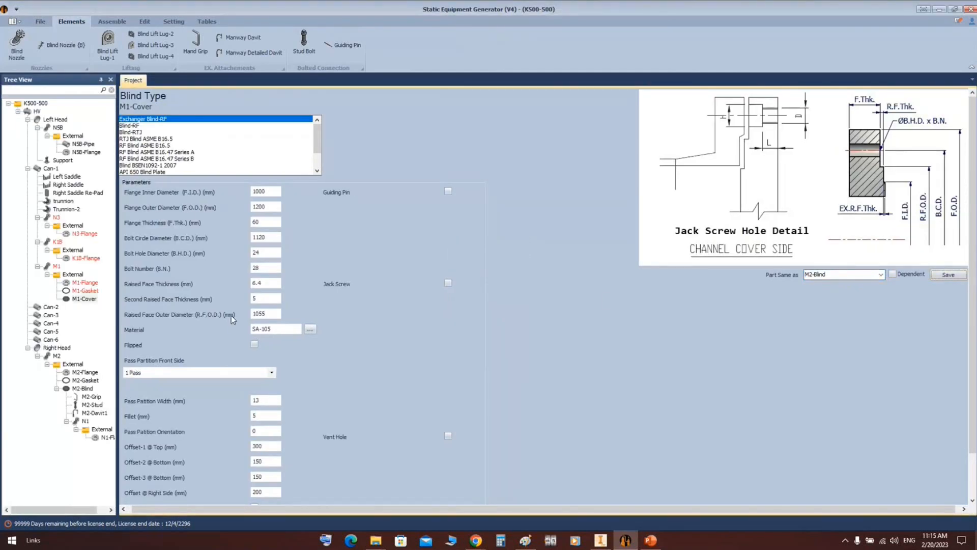
Start generating the Inventor assembly with the new Can-1 nozzle parts and switch to Autodesk Inventor to view the model.
left_click(105, 22)
left_click(20, 46)
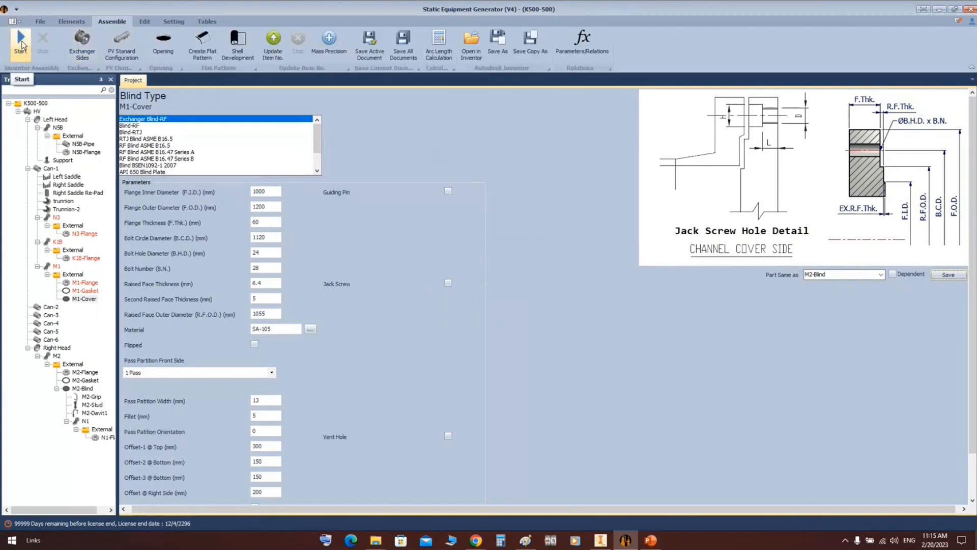
left_click(601, 534)
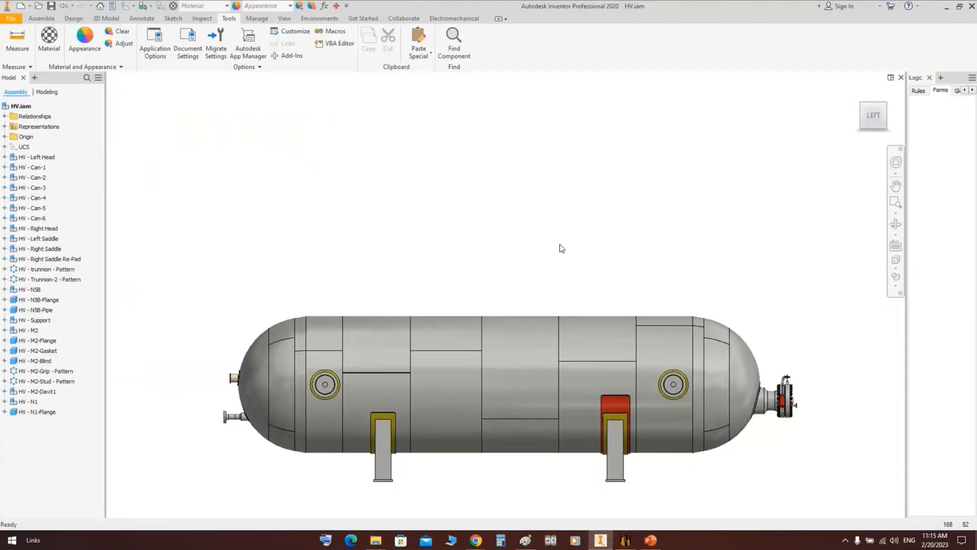
middle_click(560, 244)
middle_click(560, 244)
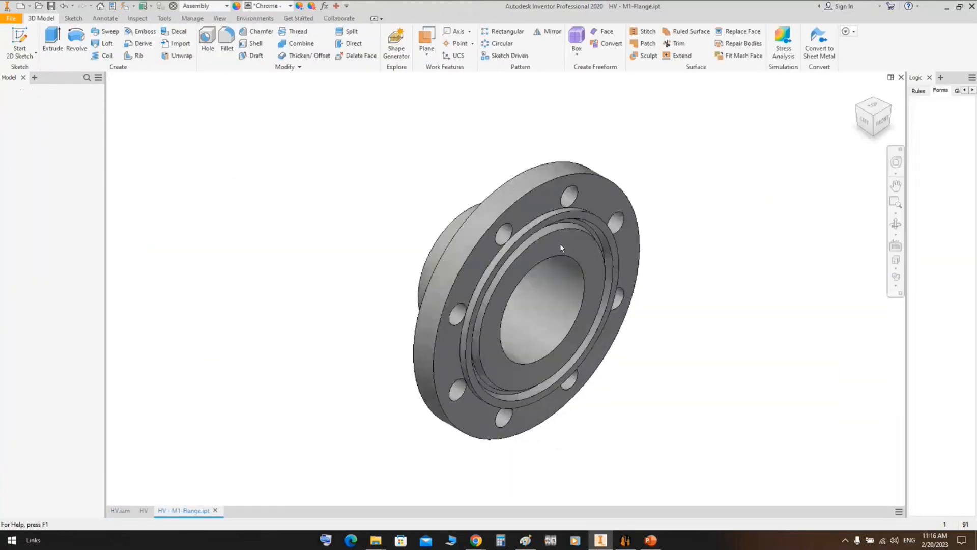
In Static Equipment Generator, calculate and save the M1 nozzle projection for 2720 mm from the vessel centreline, and run the Inventor assembly update.
left_click(560, 244)
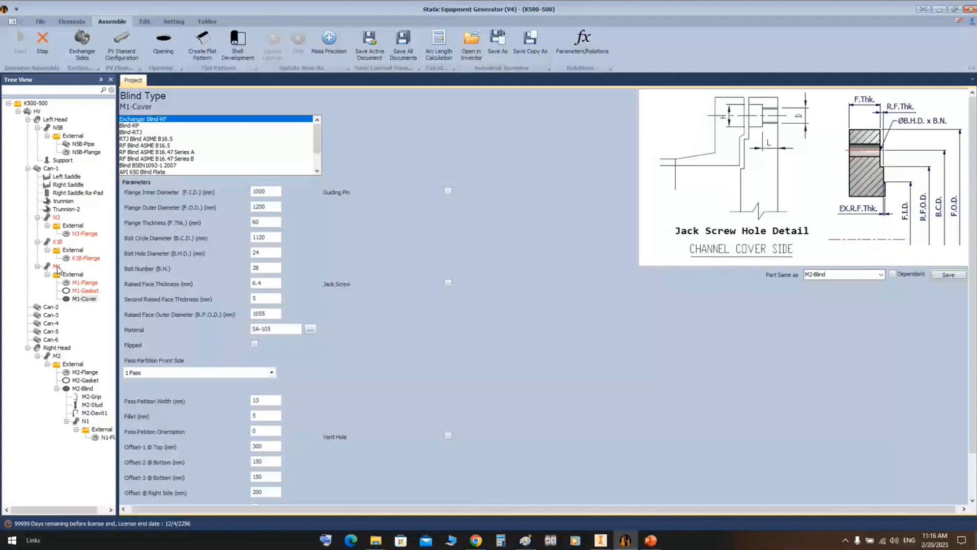
left_click(57, 266)
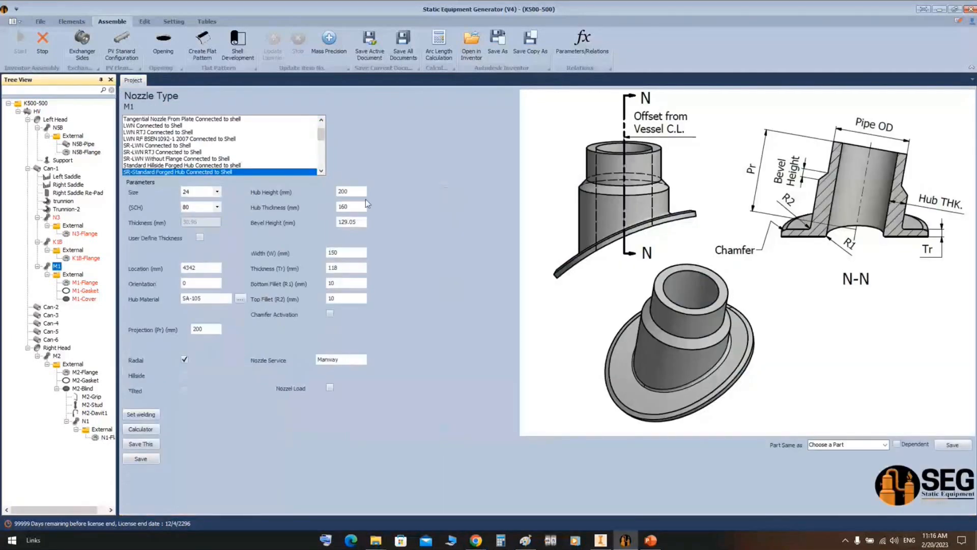
left_click(356, 208)
left_click(152, 430)
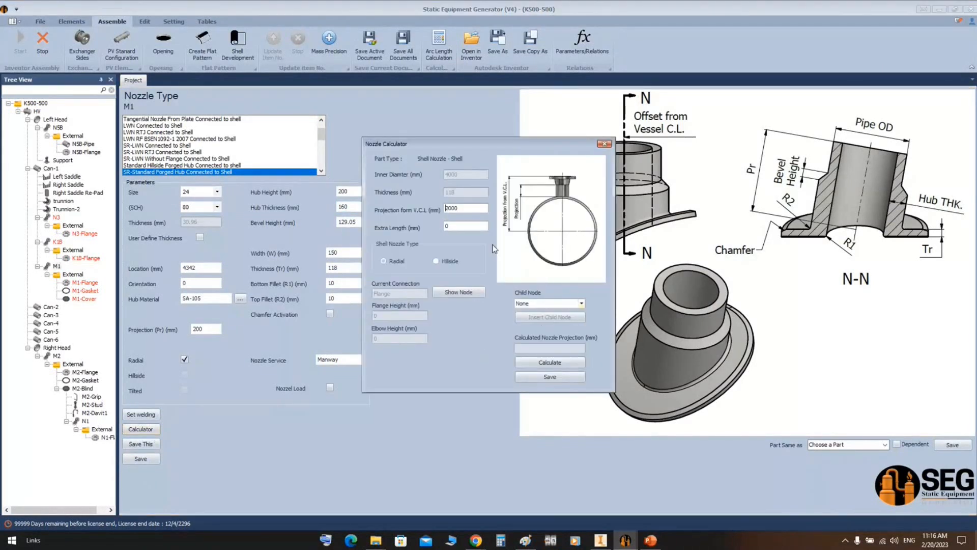
double_click(478, 209)
left_click(42, 39)
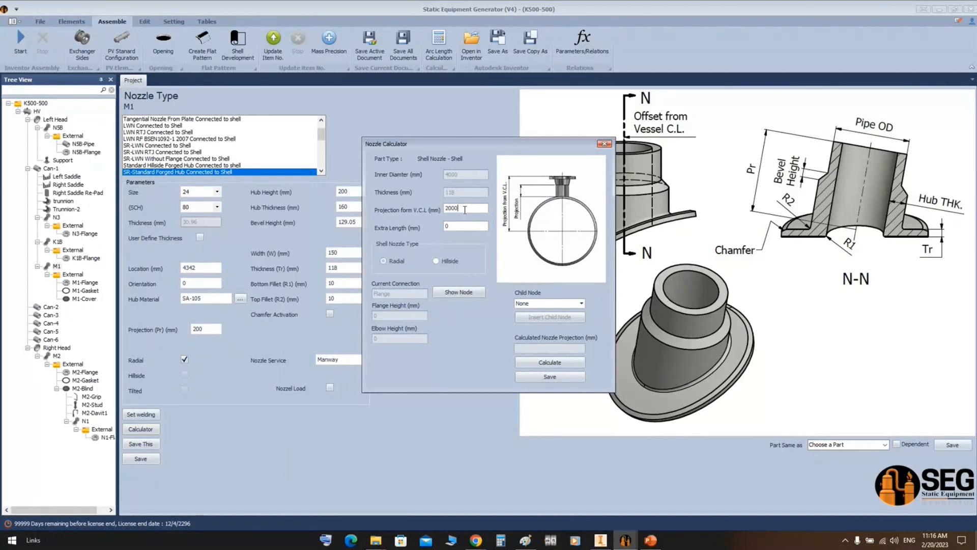
type("2720")
left_click(549, 361)
left_click(549, 378)
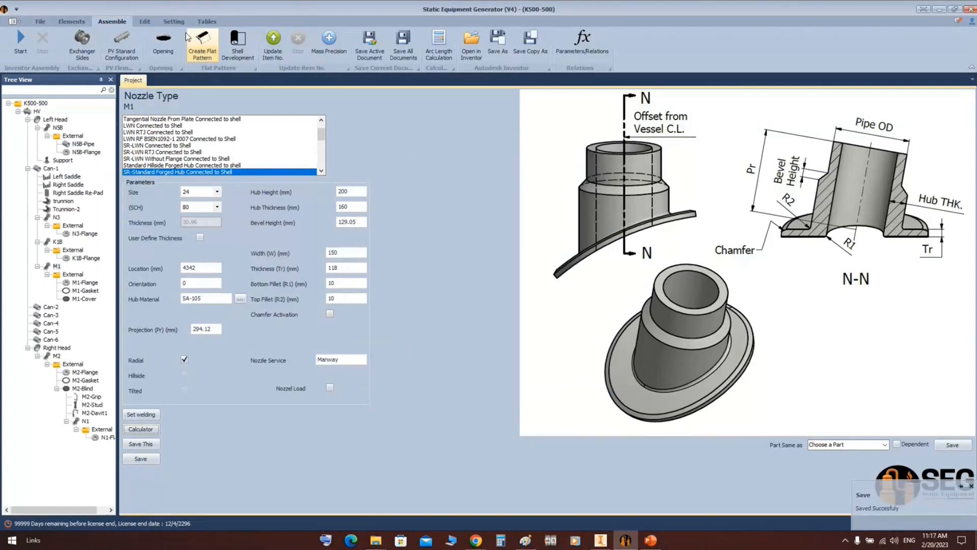
left_click(20, 42)
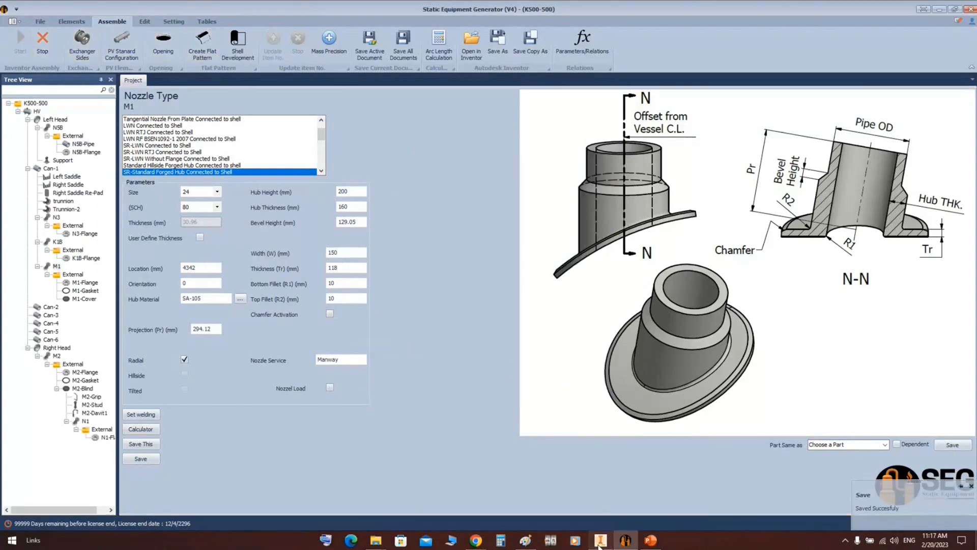
left_click(600, 541)
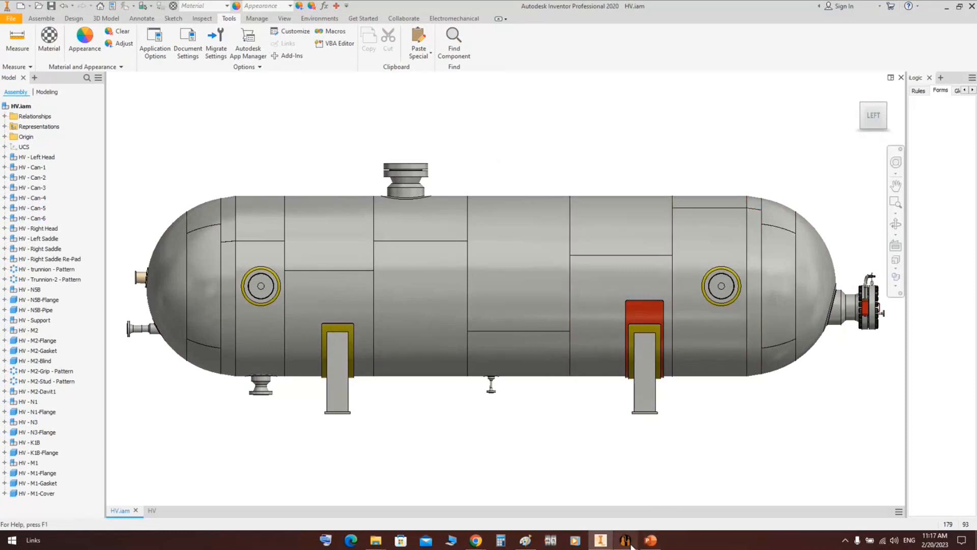
Recalculate and save the M1 nozzle projection in Static Equipment Generator, keeping 2720 mm from the vessel centreline.
left_click(631, 546)
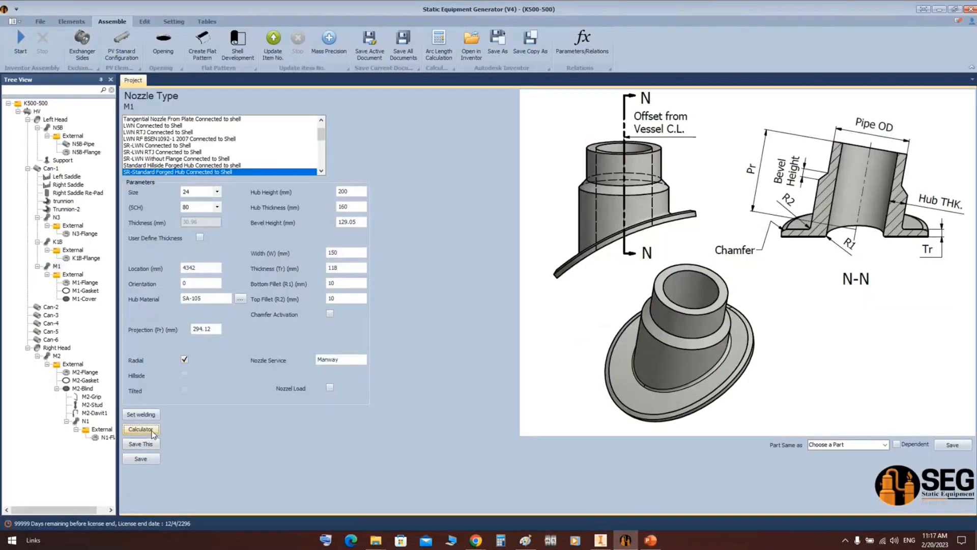
left_click(149, 431)
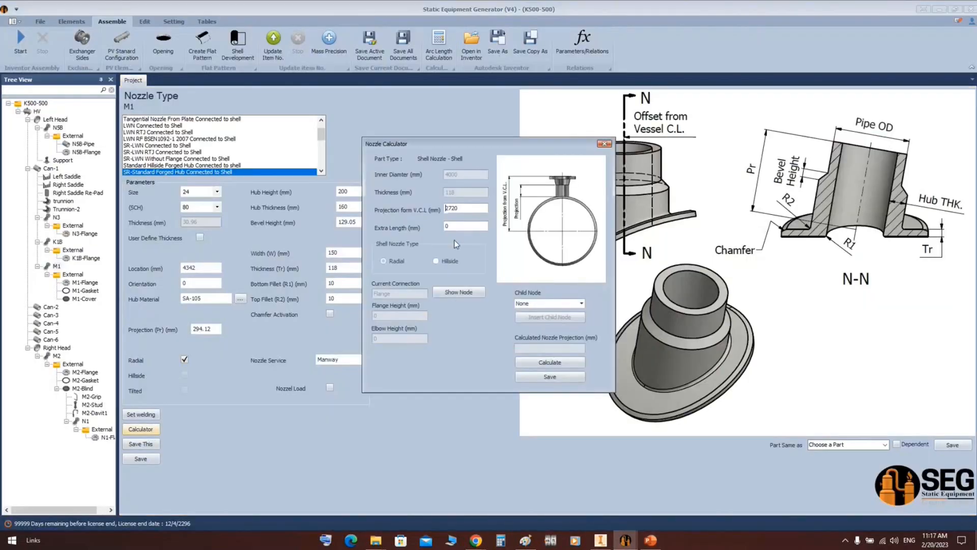
left_click_drag(449, 208, 451, 211)
left_click(451, 211)
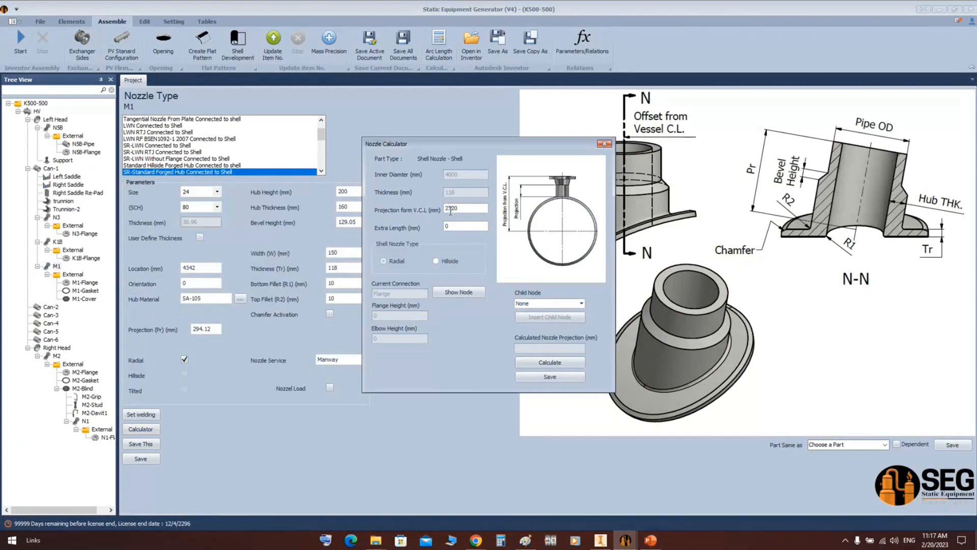
left_click(543, 364)
left_click(549, 366)
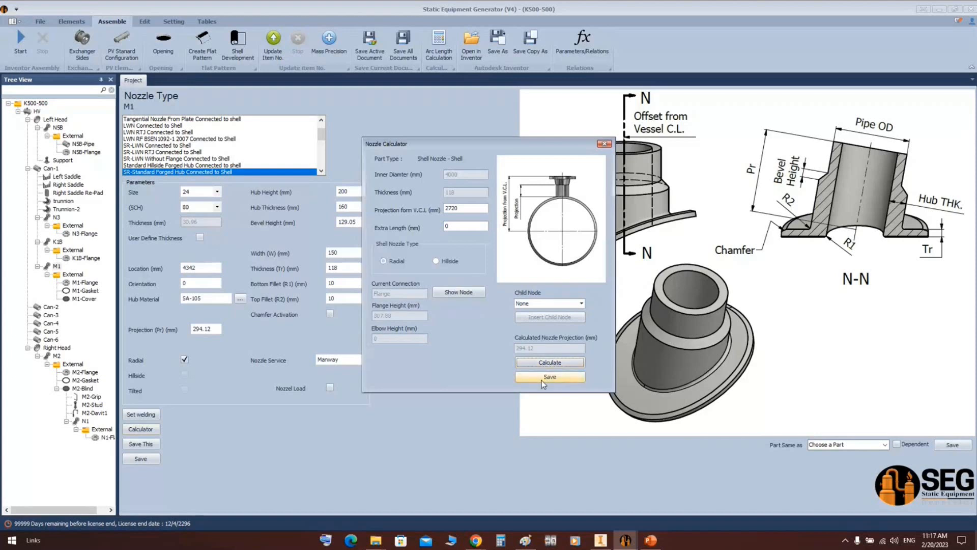
left_click(541, 378)
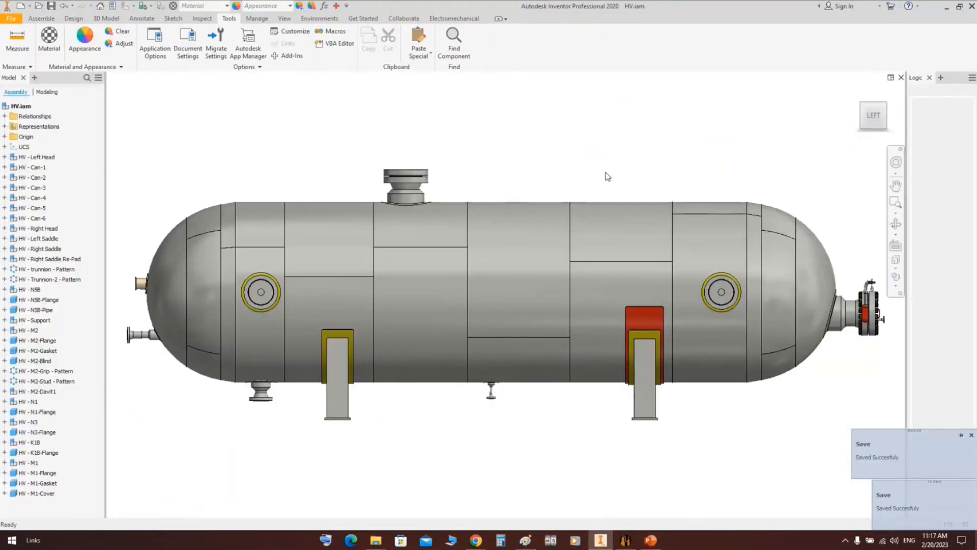
Back in Static Equipment Generator, set M1's projection from V.C.L. to 2920 mm, then calculate and save the nozzle projection.
left_click(626, 541)
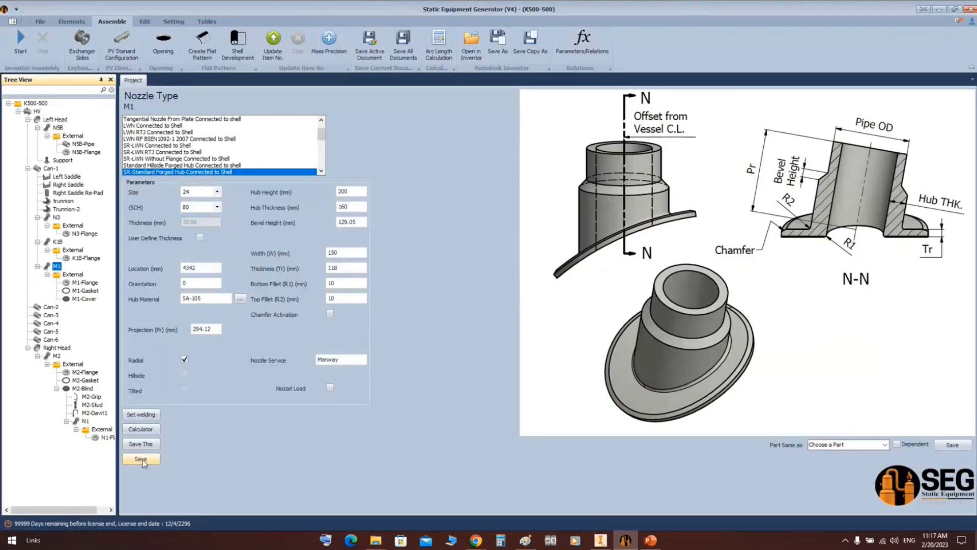
left_click(141, 430)
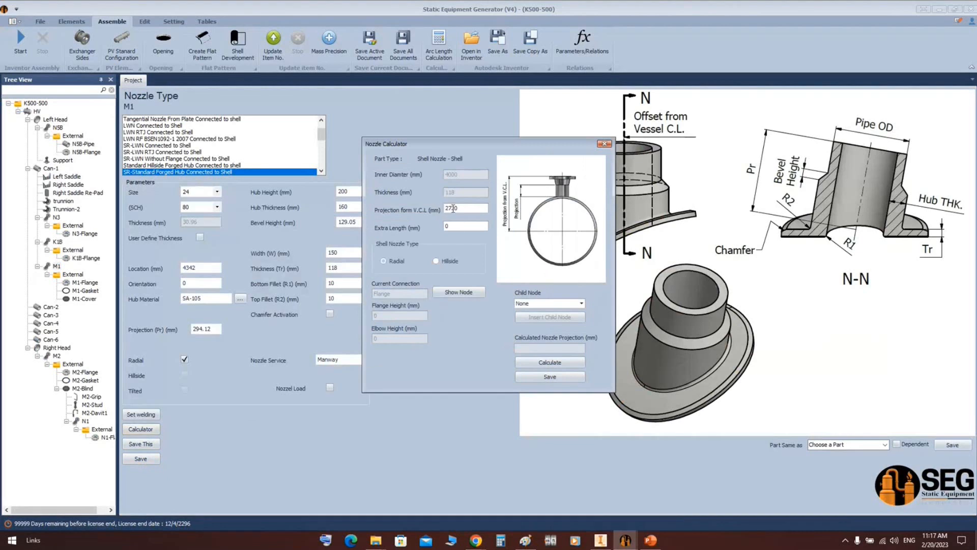
left_click_drag(448, 208, 455, 208)
type("92")
left_click(565, 364)
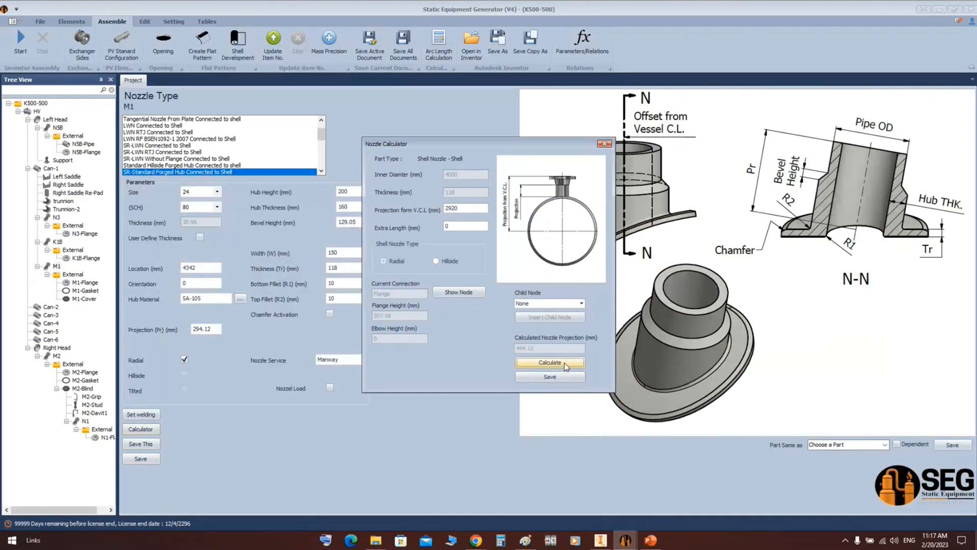
left_click(560, 378)
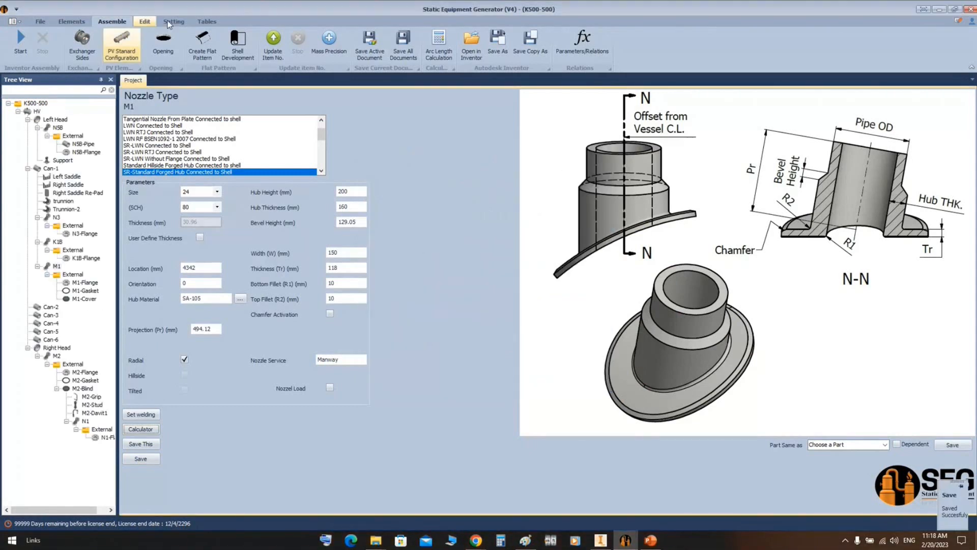
Reset the Inventor item for the M1 nozzle.
left_click(146, 23)
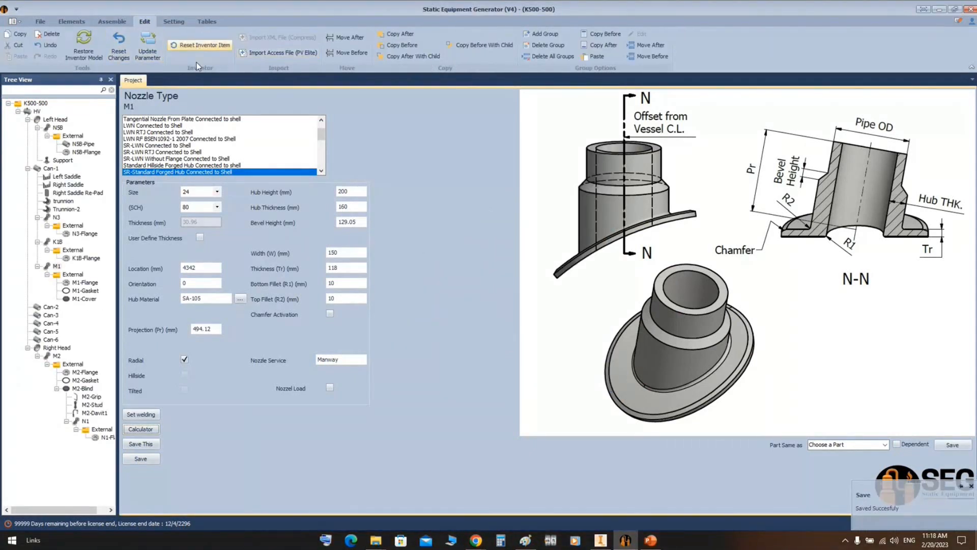
left_click(203, 46)
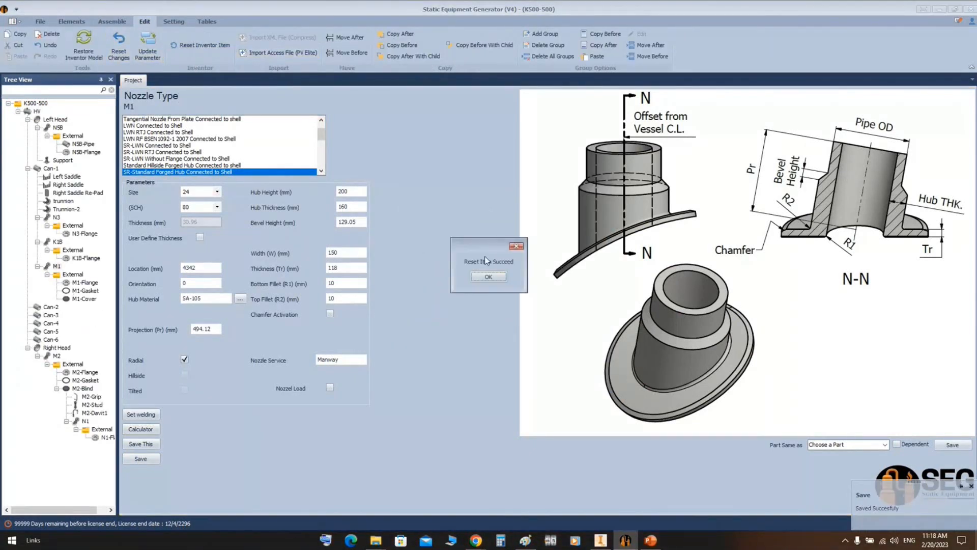
left_click(485, 278)
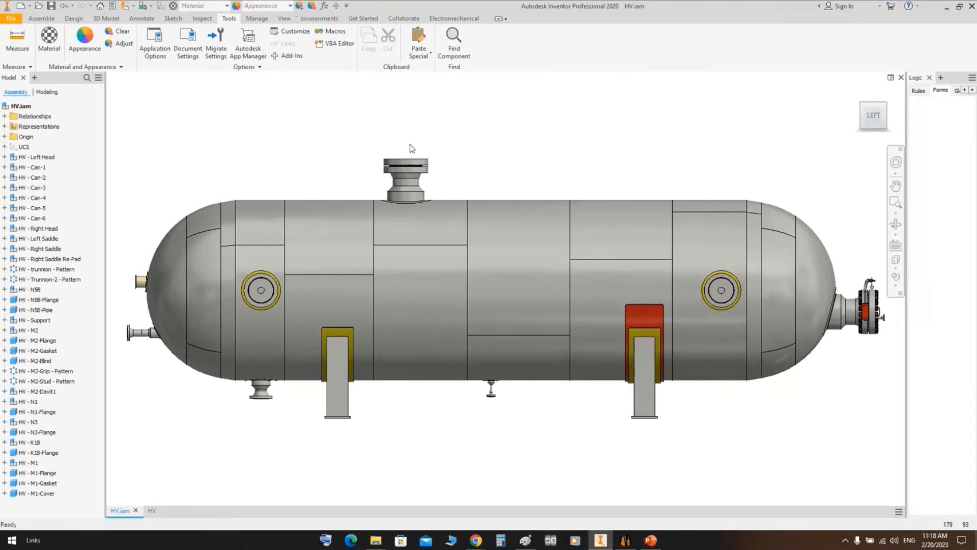
Inspect the M1 manway nozzle and its cover on the vessel assembly in Inventor, up close and from an angle.
scroll(412, 164, "up", 5)
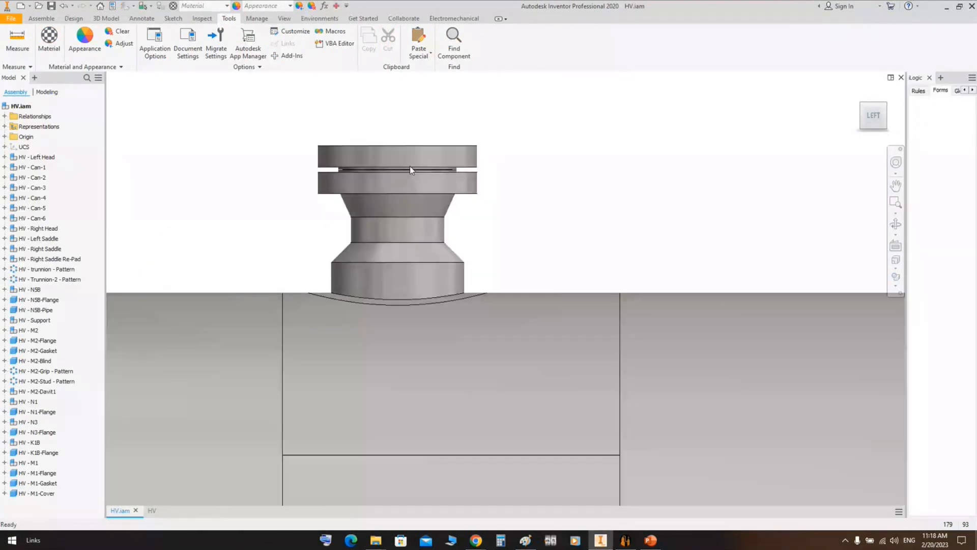
scroll(410, 166, "down", 3)
middle_click_drag(410, 166, 545, 273, "shift")
right_click(630, 103)
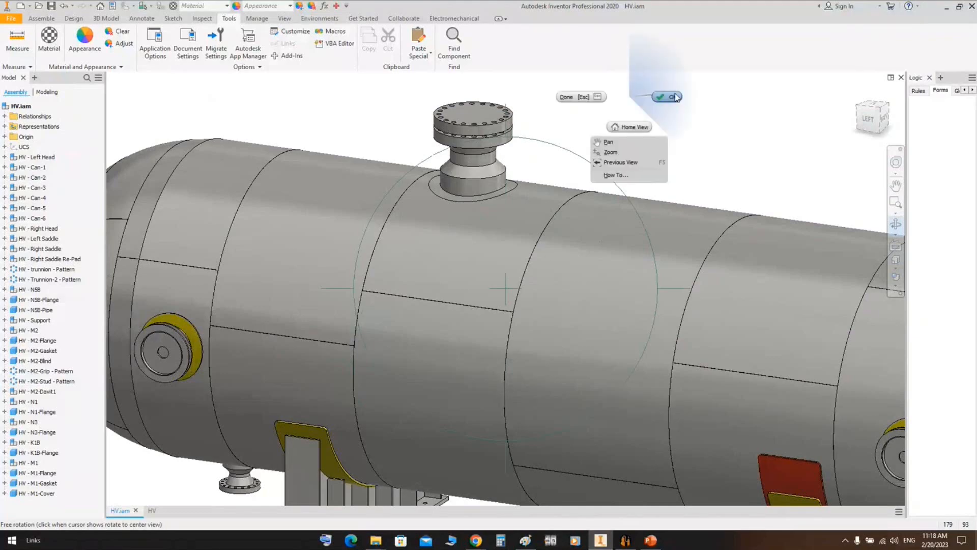
left_click(665, 96)
In Static Equipment Generator, add a Blind Nozzle (B) named N2 to M1-Cover.
left_click(626, 541)
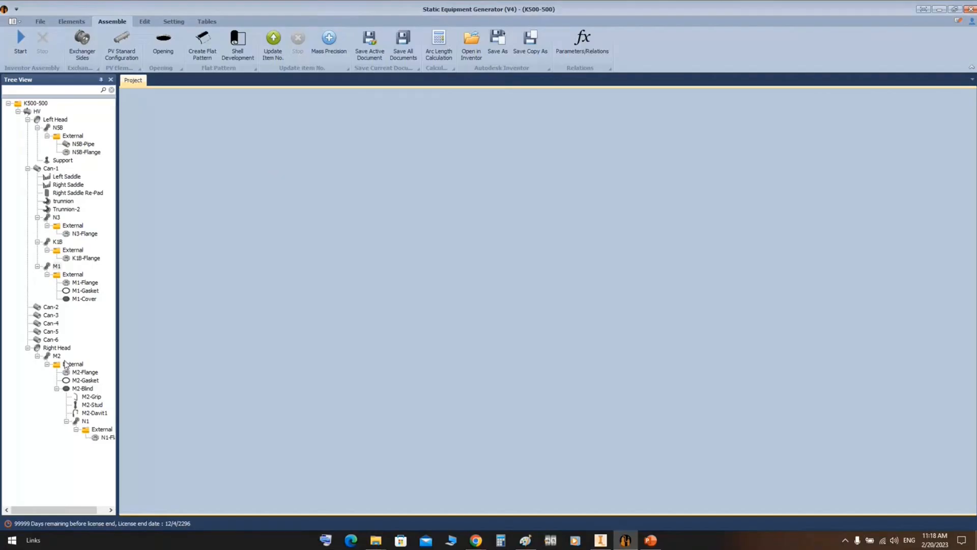
left_click(70, 300)
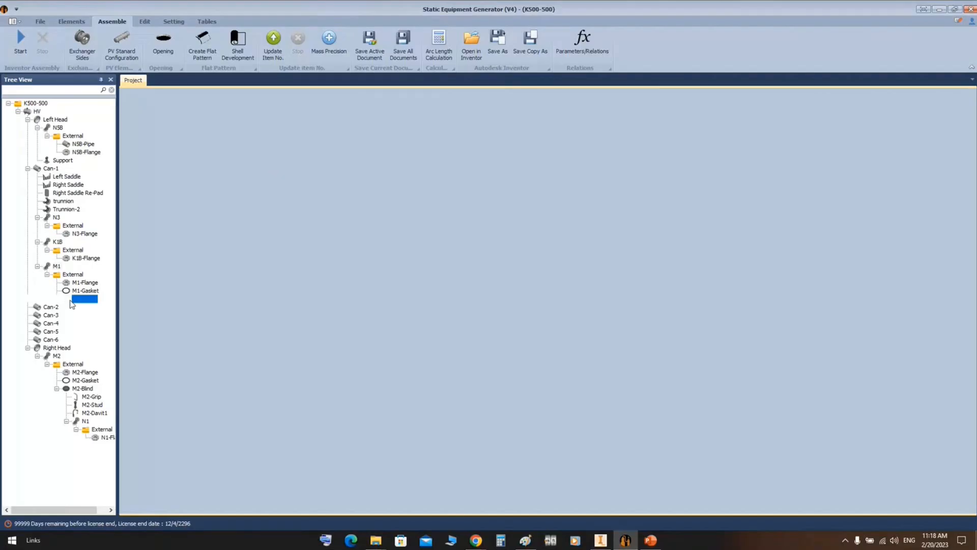
left_click(71, 21)
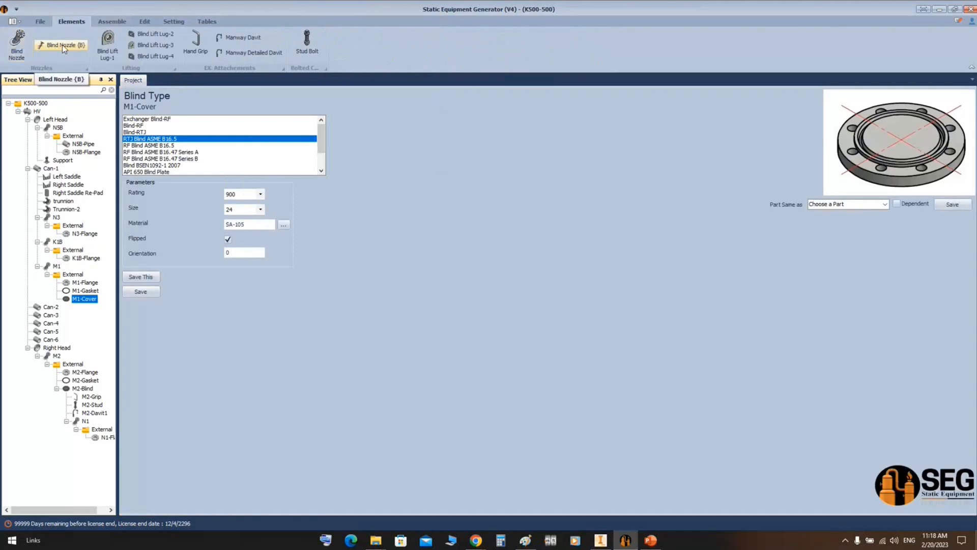
left_click(53, 45)
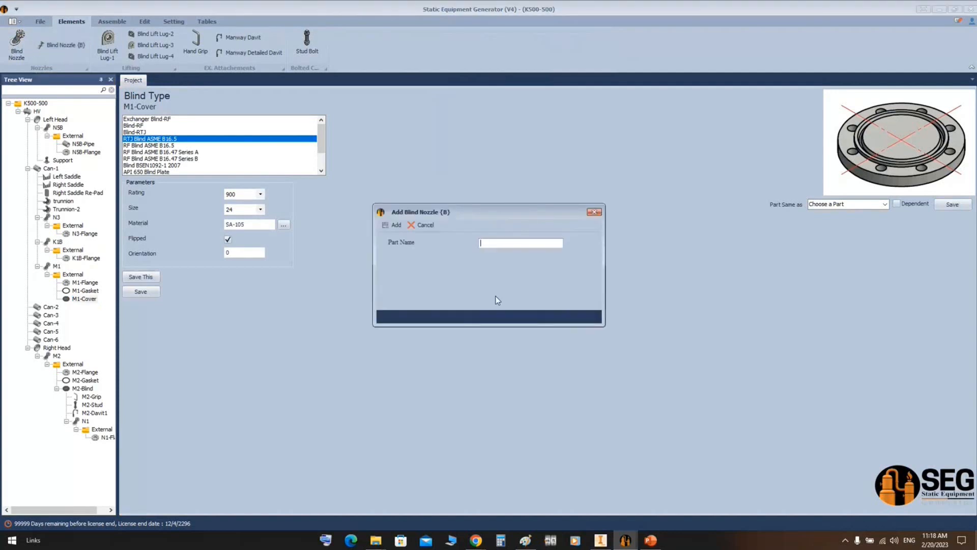
type("N2")
left_click(393, 224)
Set nozzle N2 to size 4, schedule 80, and add a re-pad 100 mm wide and 10 mm thick.
left_click(85, 307)
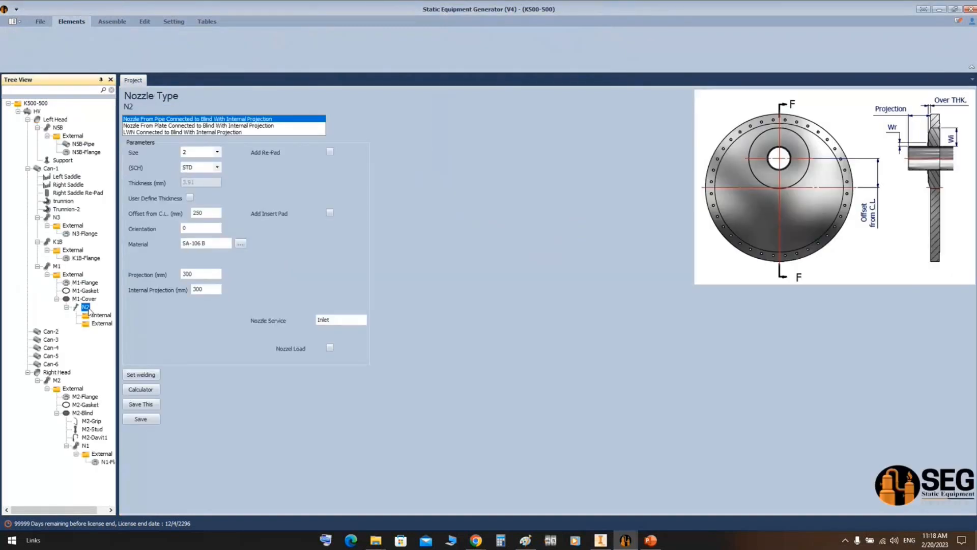
left_click(217, 152)
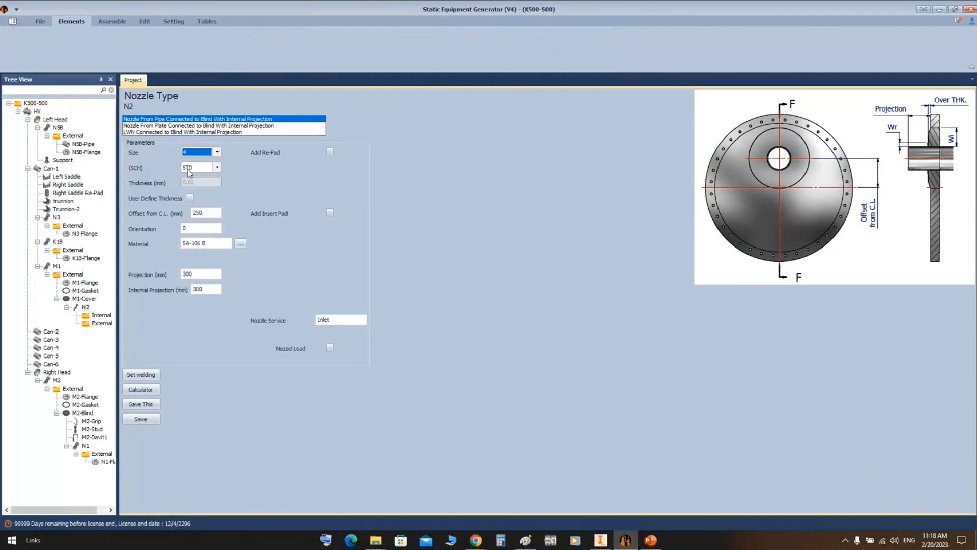
left_click(190, 188)
left_click(219, 170)
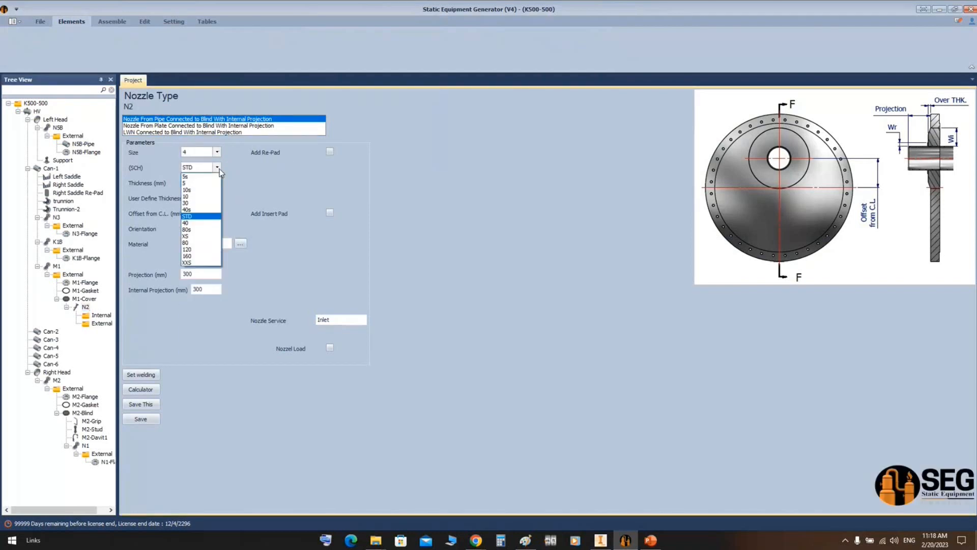
left_click(193, 242)
left_click(330, 152)
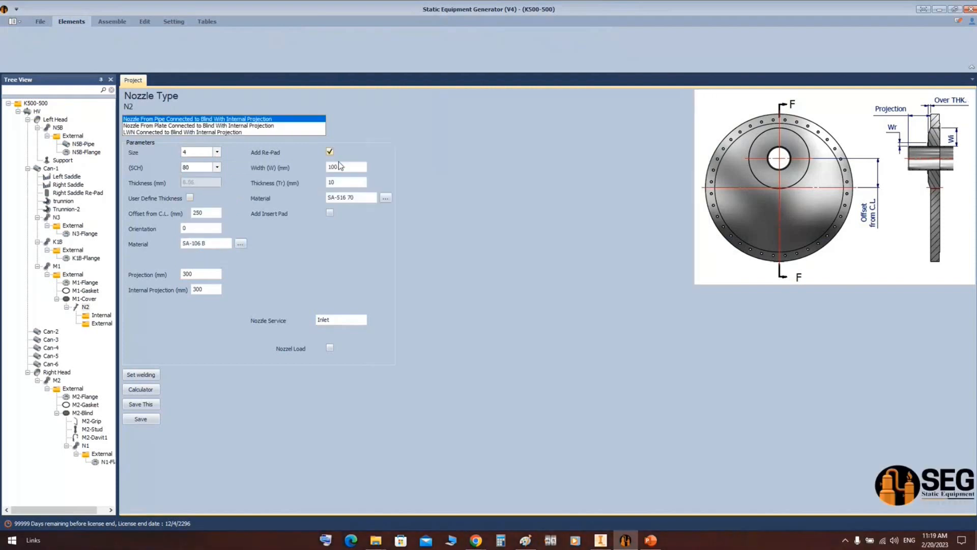
double_click(346, 168)
double_click(348, 184)
Set N2's centreline offset to 0, projection to 150 mm and internal projection to 1000 mm, and save the nozzle.
double_click(195, 213)
type("0")
double_click(197, 273)
type("150")
double_click(210, 289)
type("1000")
left_click(142, 420)
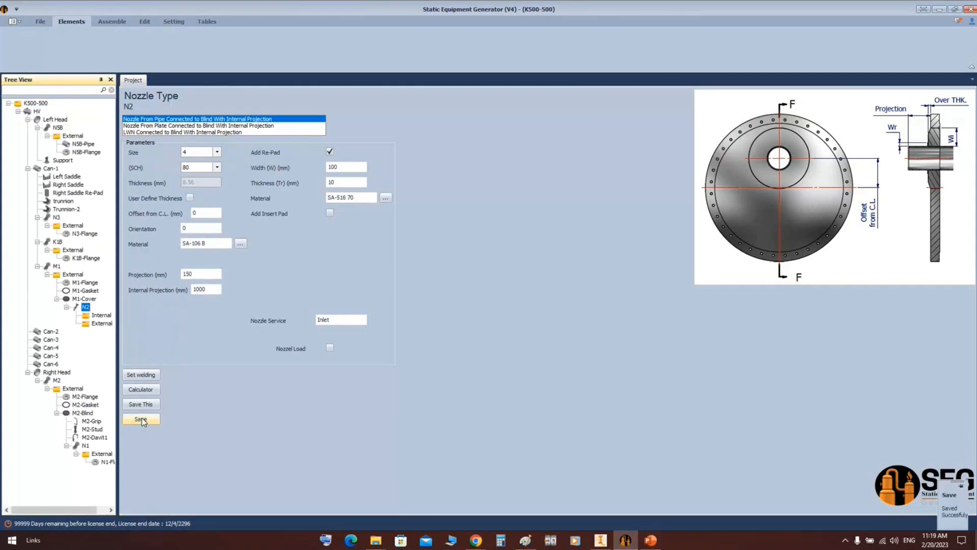
Add an elbow named N2-Elbow1 to the External group of nozzle N2.
left_click(100, 324)
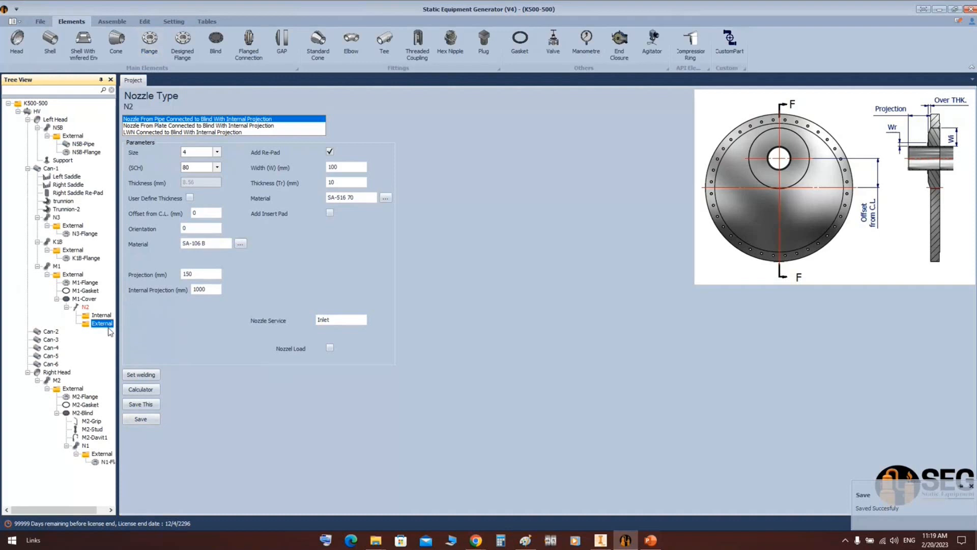
left_click(359, 43)
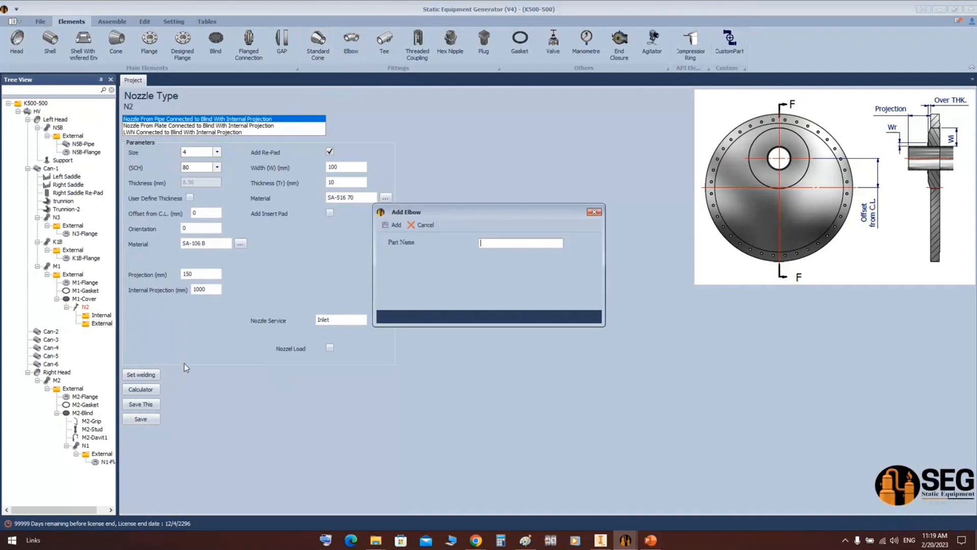
type("N2-Elbow1")
key("Return")
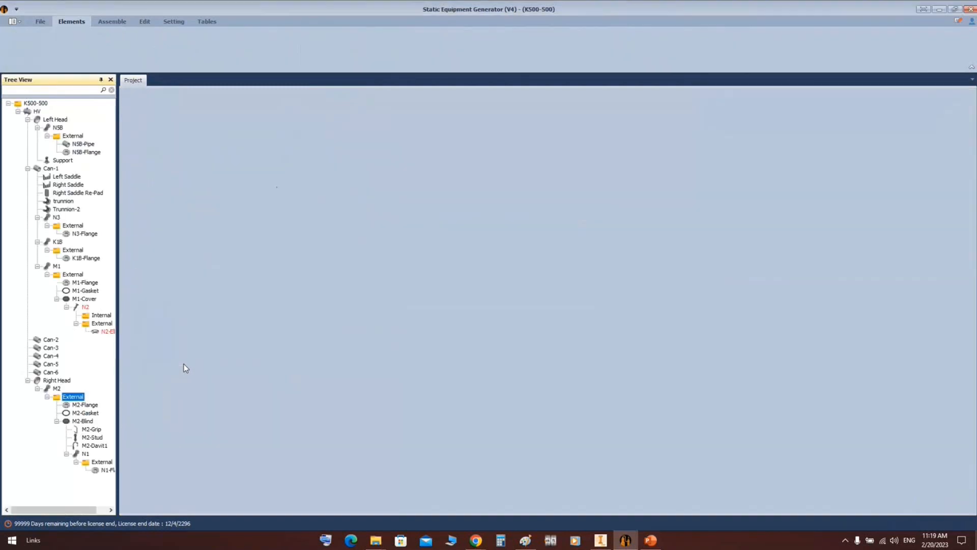
Define N2-Elbow1 as an Elbow 90 LR with size 4 and schedule 80, and save it.
left_click(106, 331)
left_click_drag(118, 347, 147, 348)
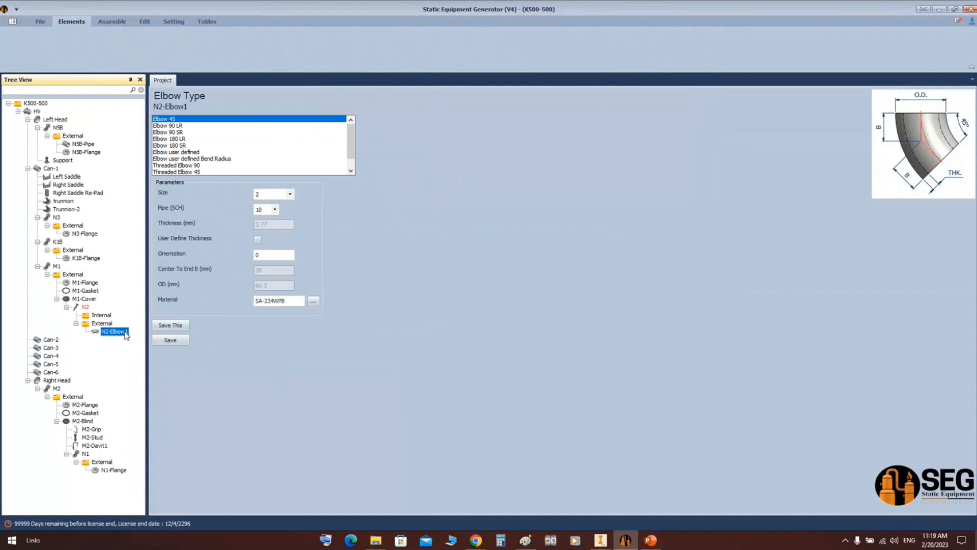
left_click(182, 126)
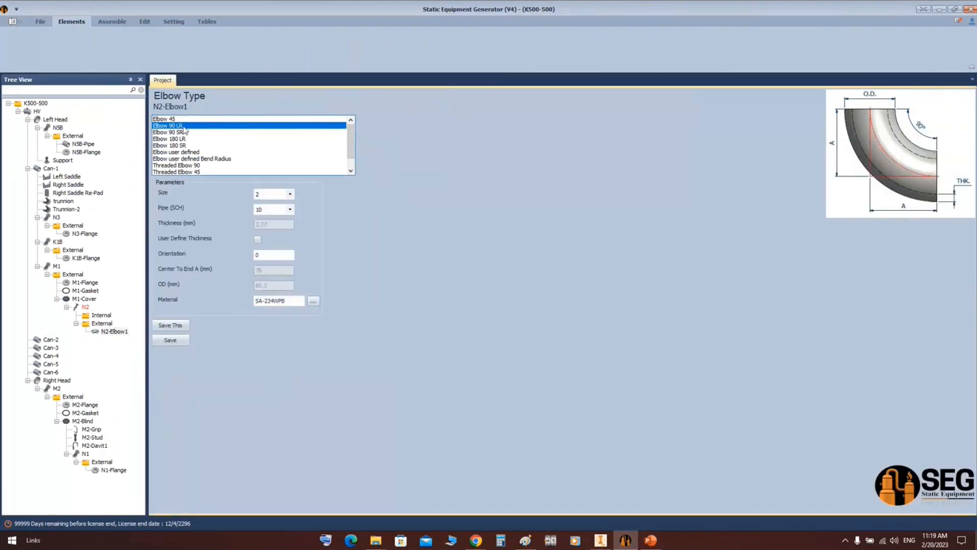
left_click(290, 195)
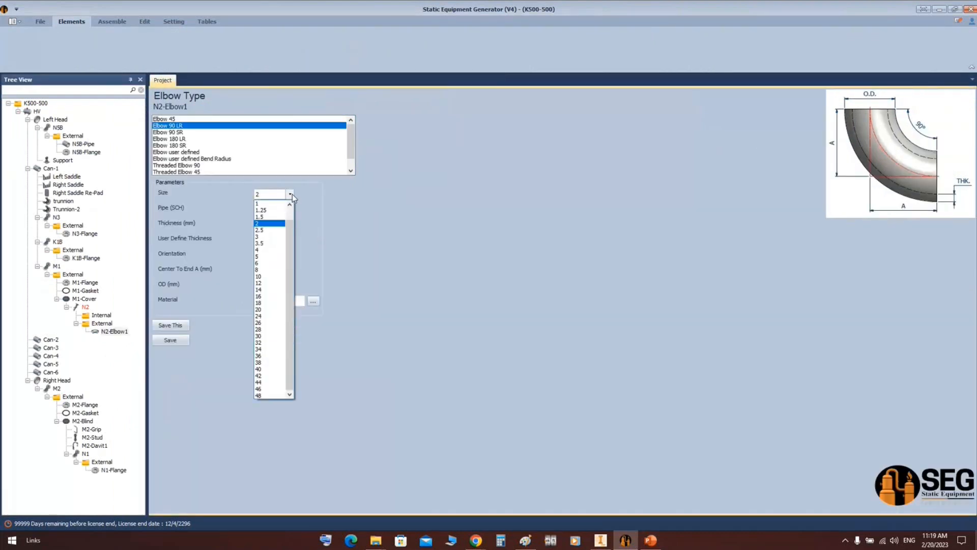
left_click(265, 250)
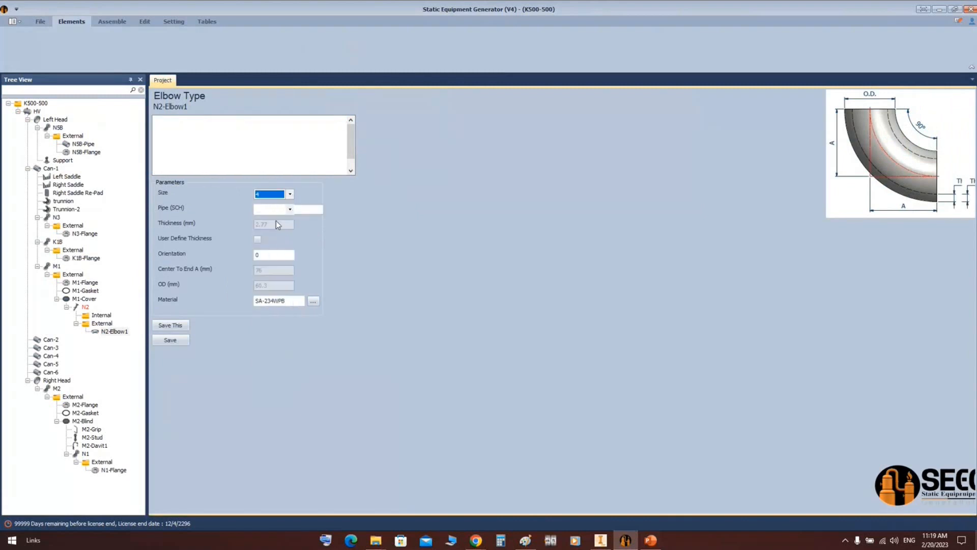
left_click(278, 209)
left_click(265, 279)
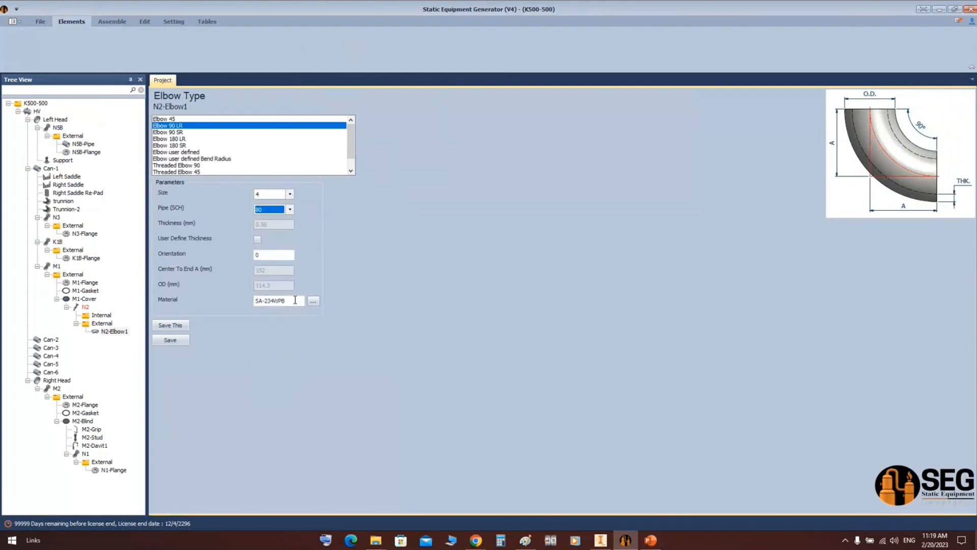
left_click(175, 341)
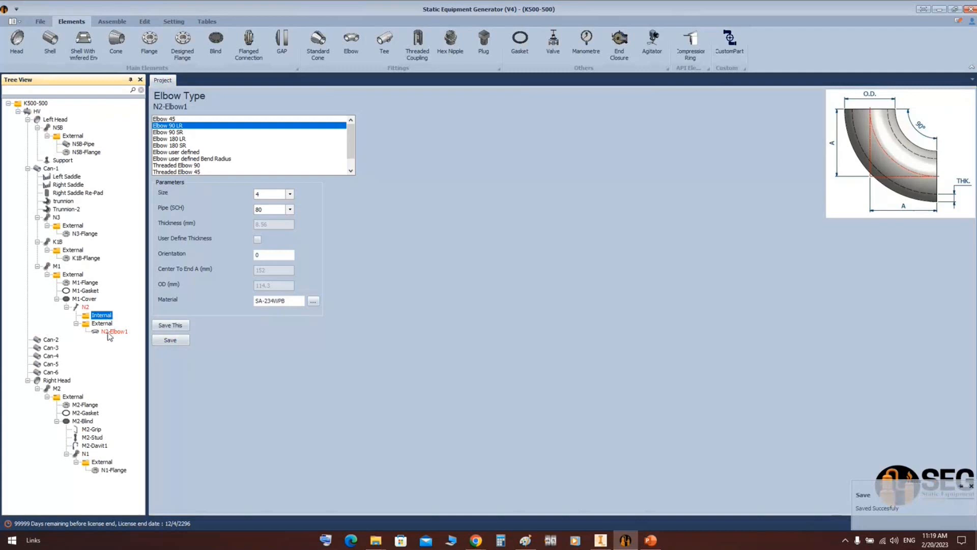
Add a tee named N2-Tee1 to the Internal group of nozzle N2.
left_click(385, 46)
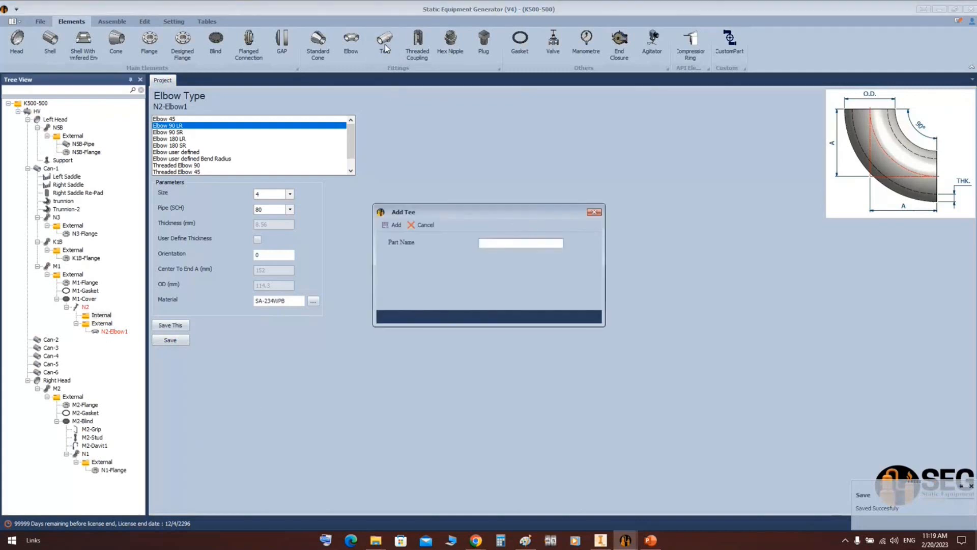
type("N2")
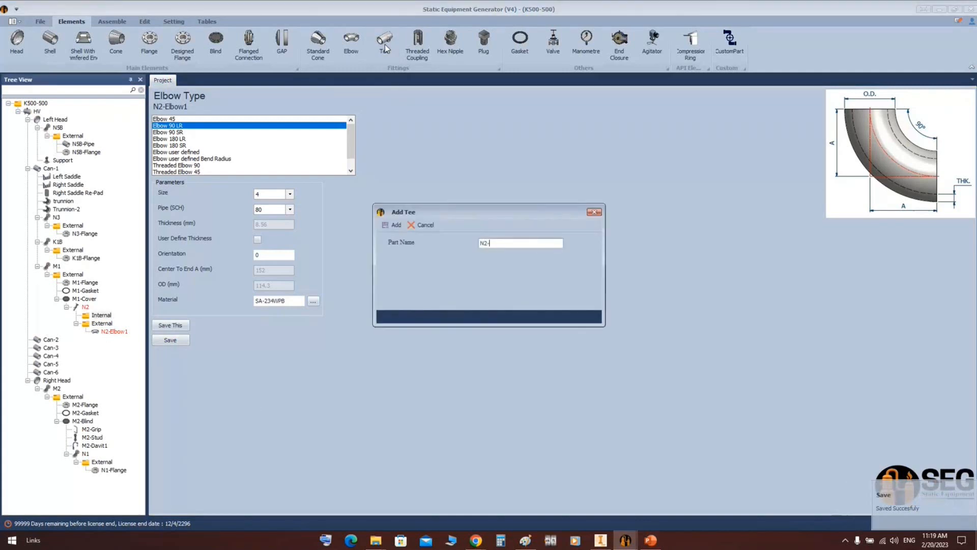
type("-Tee1")
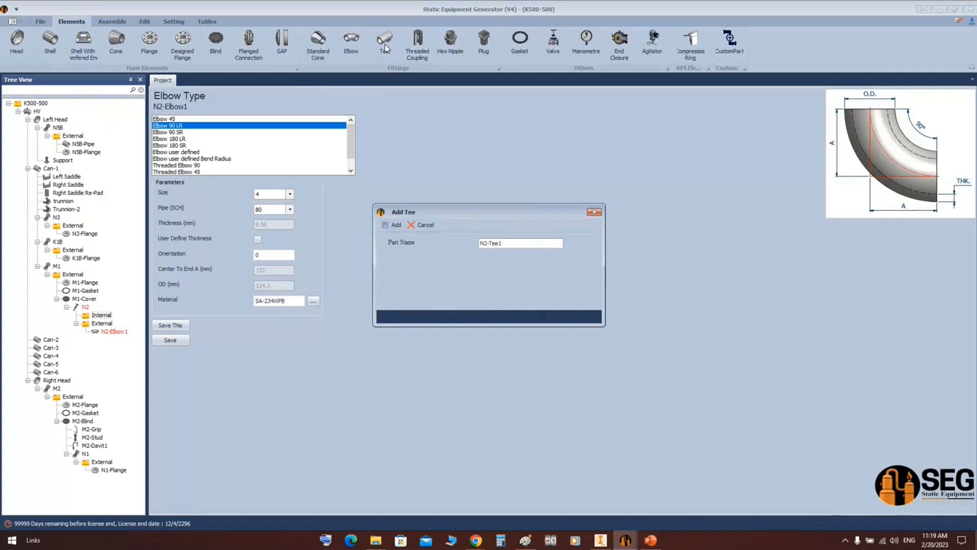
key("Return")
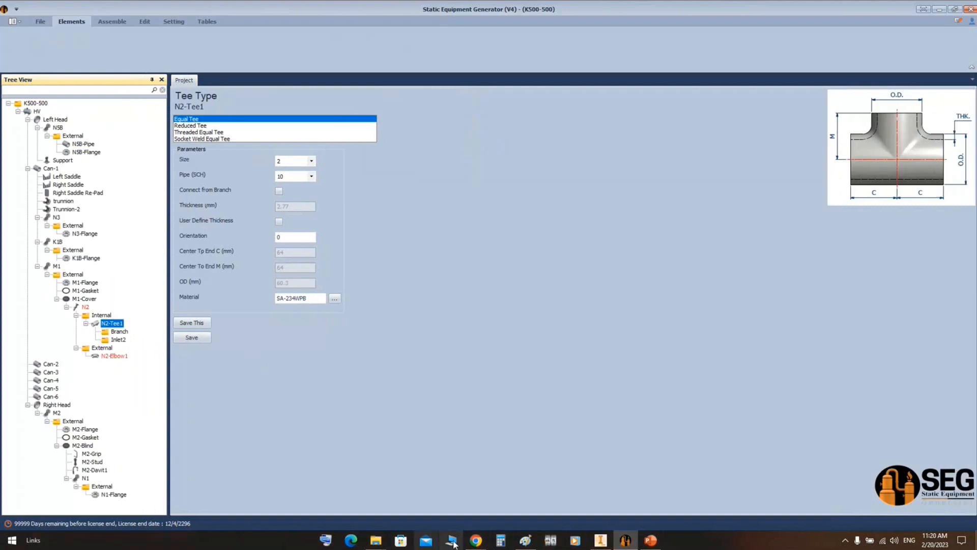
Switch to Paint, paste the screenshot of the model tree, and outline the N2 entry with a green rectangle in the thinnest line.
left_click(526, 539)
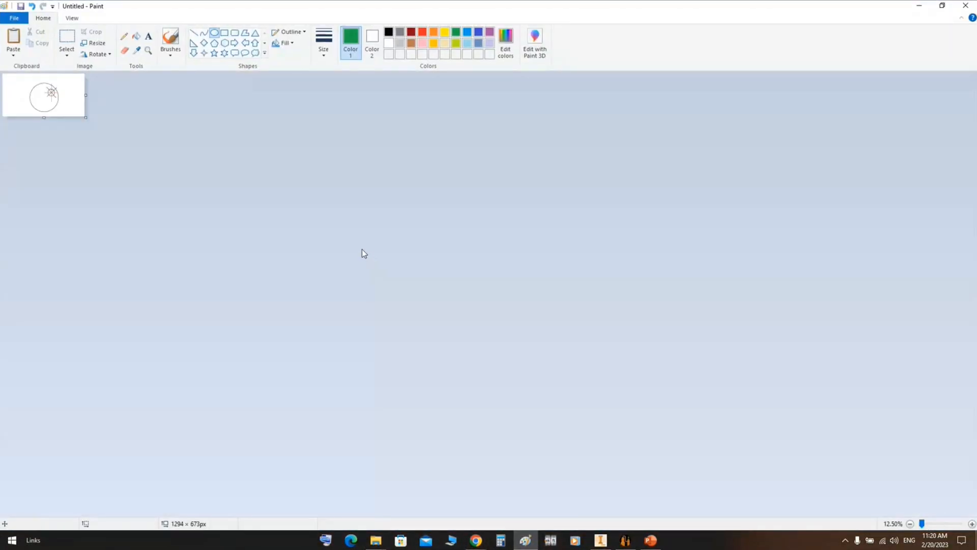
key("ctrl+v")
scroll(88, 173, "up", 5, "ctrl")
scroll(203, 311, "down", 10)
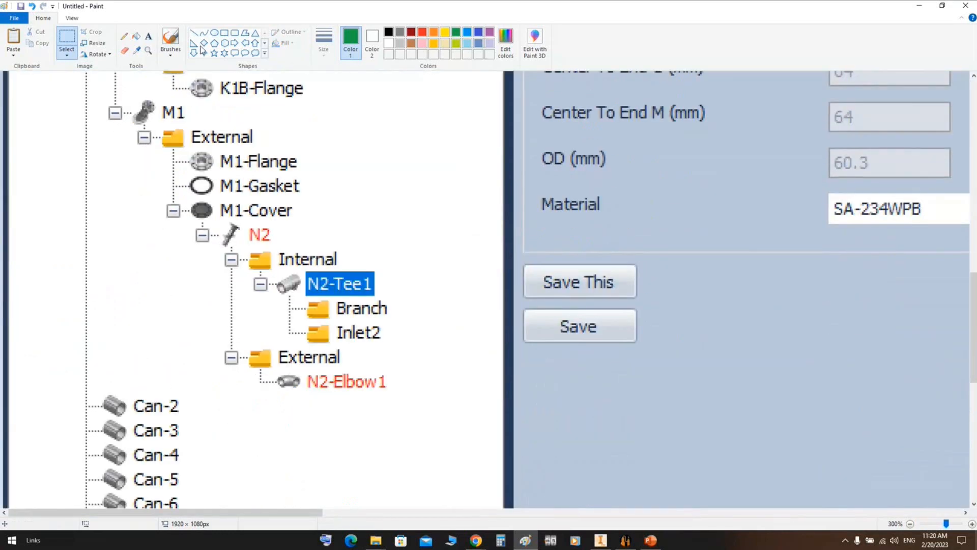
left_click(224, 32)
left_click_drag(190, 225, 277, 248)
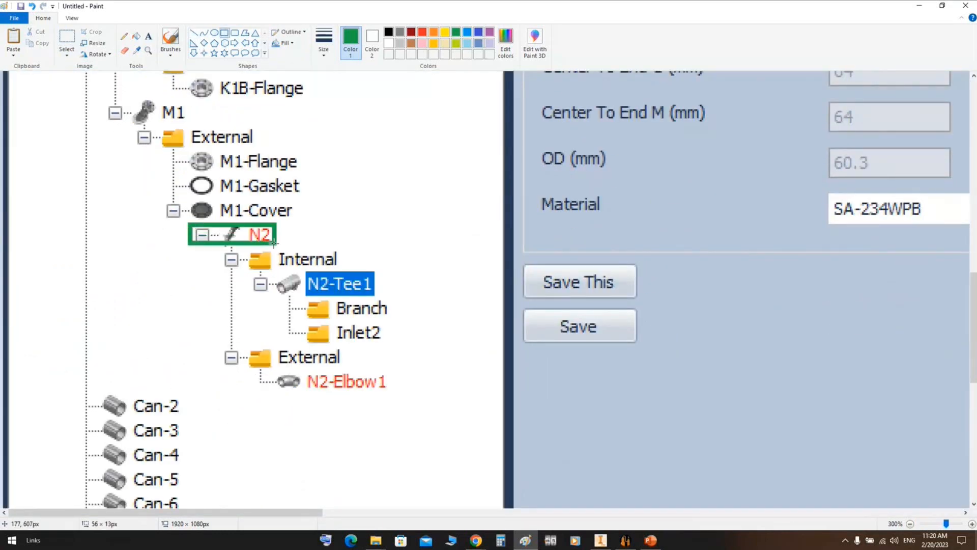
left_click(320, 51)
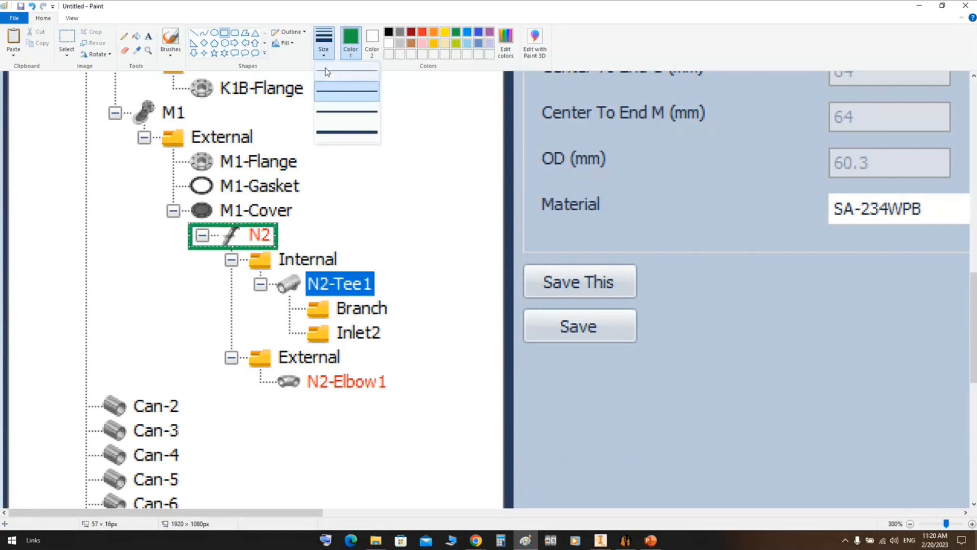
left_click(337, 71)
left_click_drag(234, 221, 234, 217)
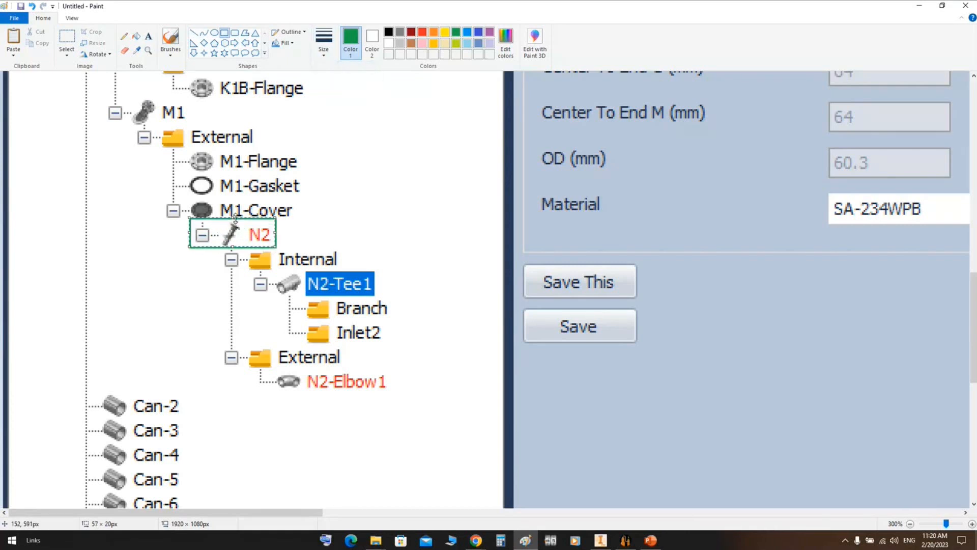
Outline the Internal and External folders of N2 with green rectangles.
left_click(216, 258)
left_click_drag(214, 273, 347, 246)
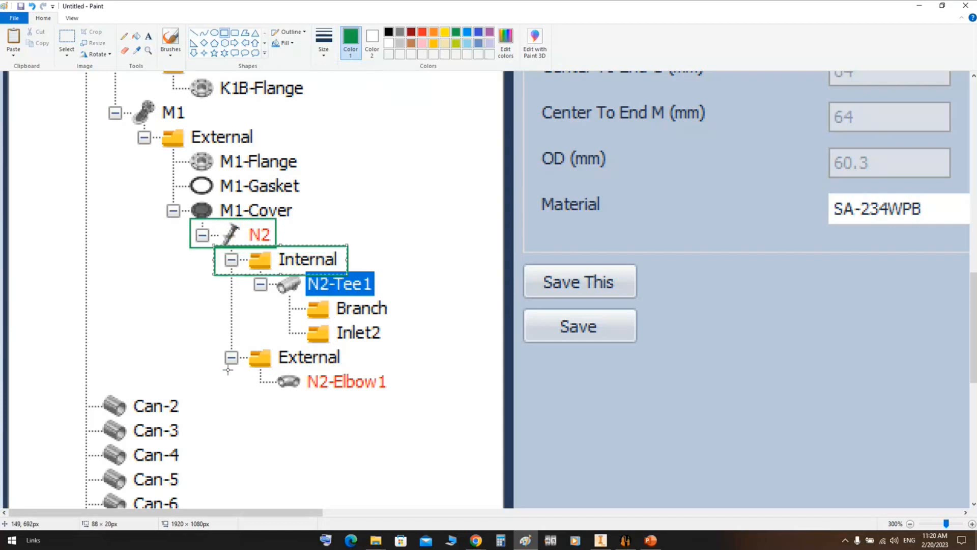
left_click_drag(216, 346, 349, 370)
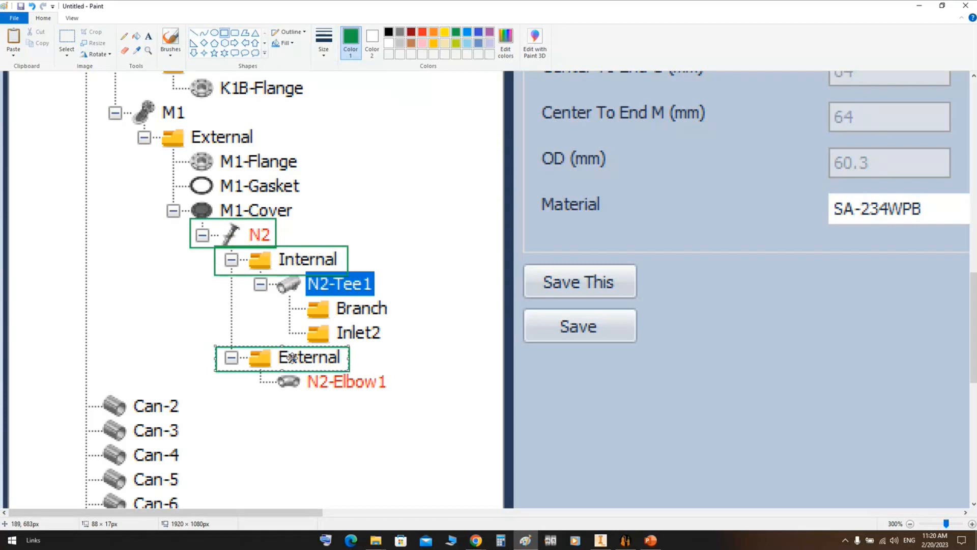
left_click(313, 337)
Outline the whole N2-Tee1 group in red, and its Branch and Inlet2 folders with separate red rectangles.
left_click(432, 33)
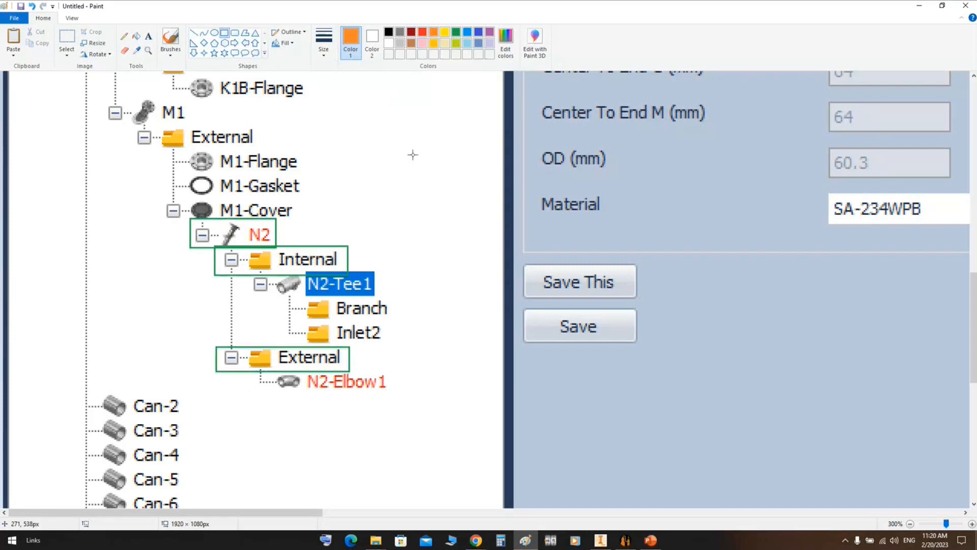
left_click_drag(250, 270, 395, 344)
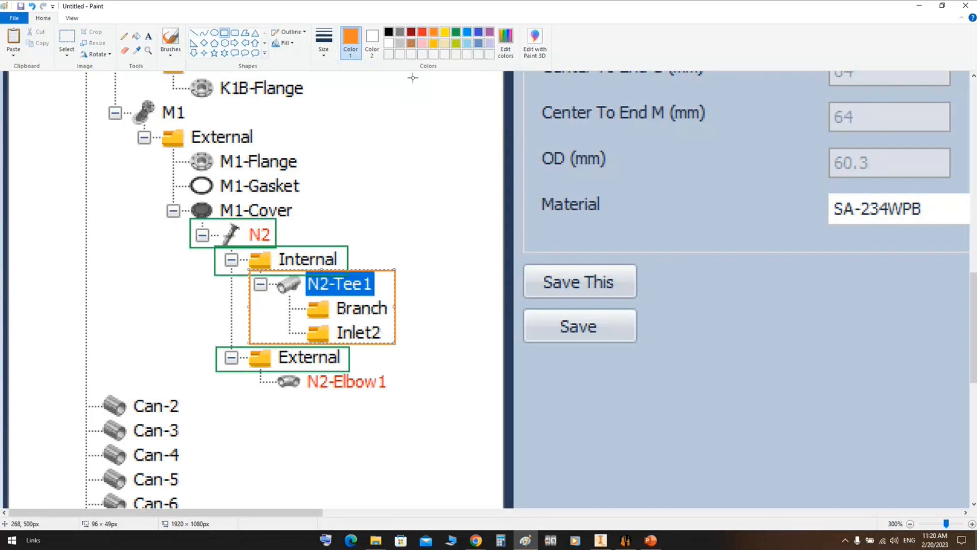
left_click(423, 33)
left_click(410, 304)
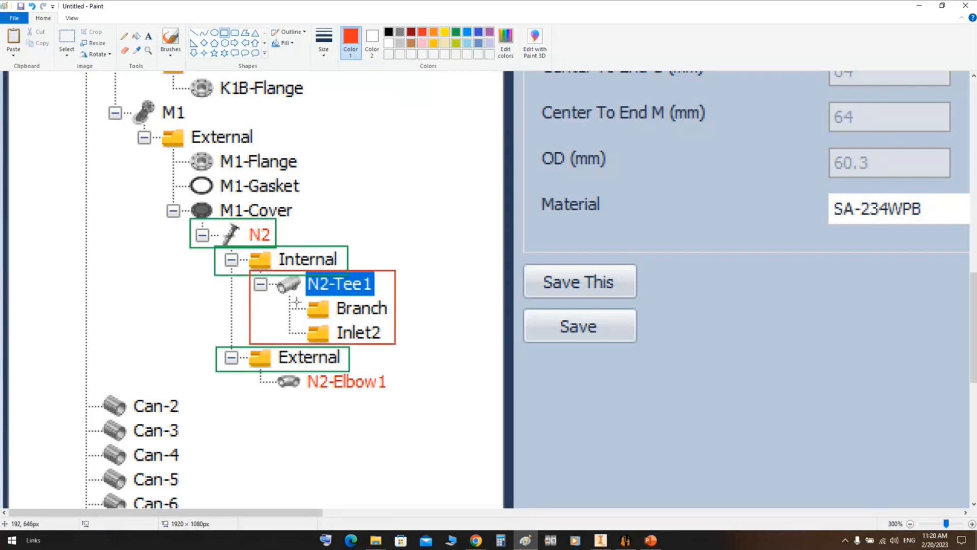
left_click_drag(281, 298, 391, 321)
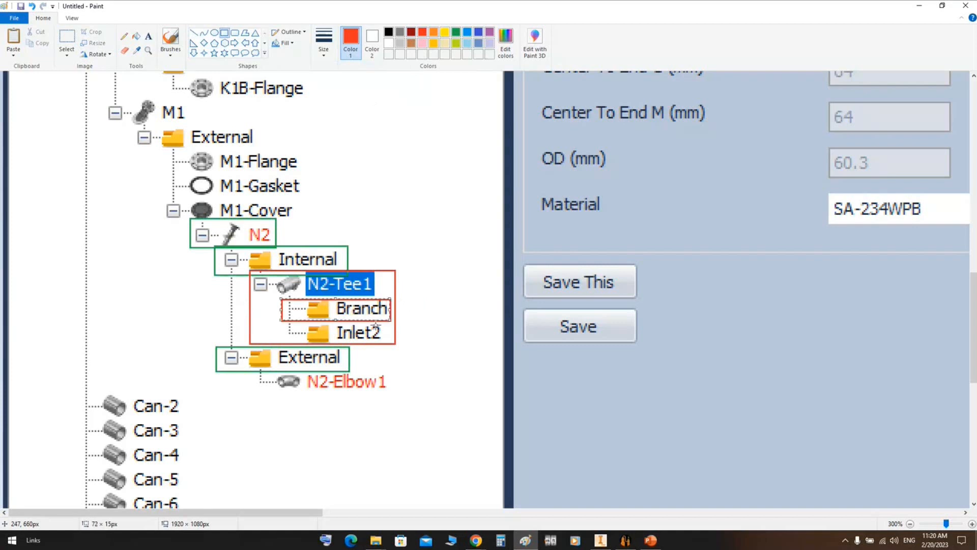
left_click_drag(283, 342, 384, 323)
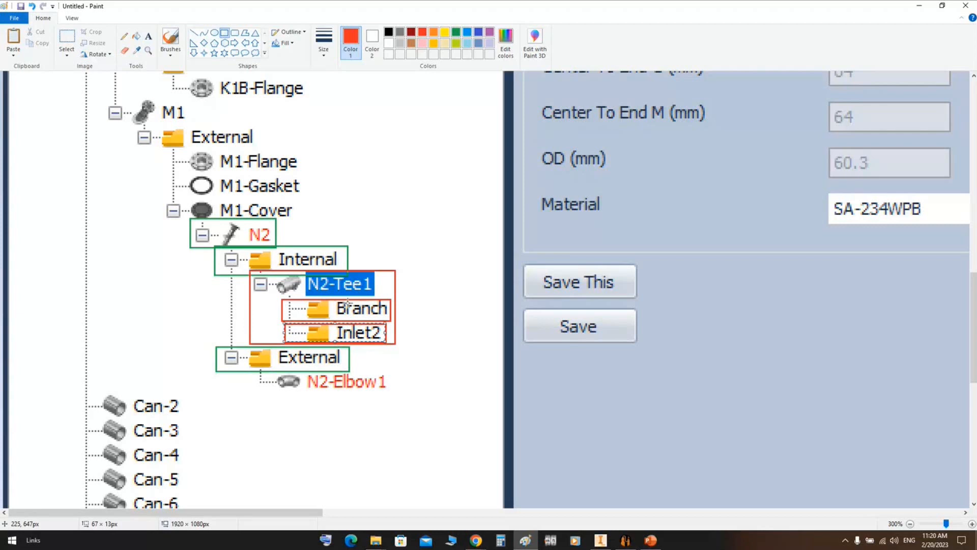
Switch back to Static Equipment Generator, set the equal tee N2-Tee1 to size 4 and schedule 80, and save it.
left_click(626, 539)
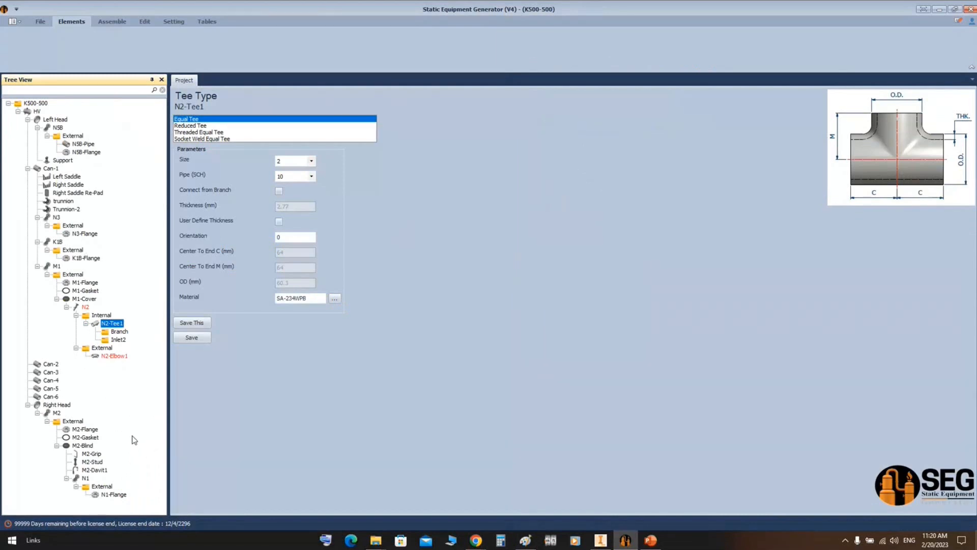
left_click(311, 162)
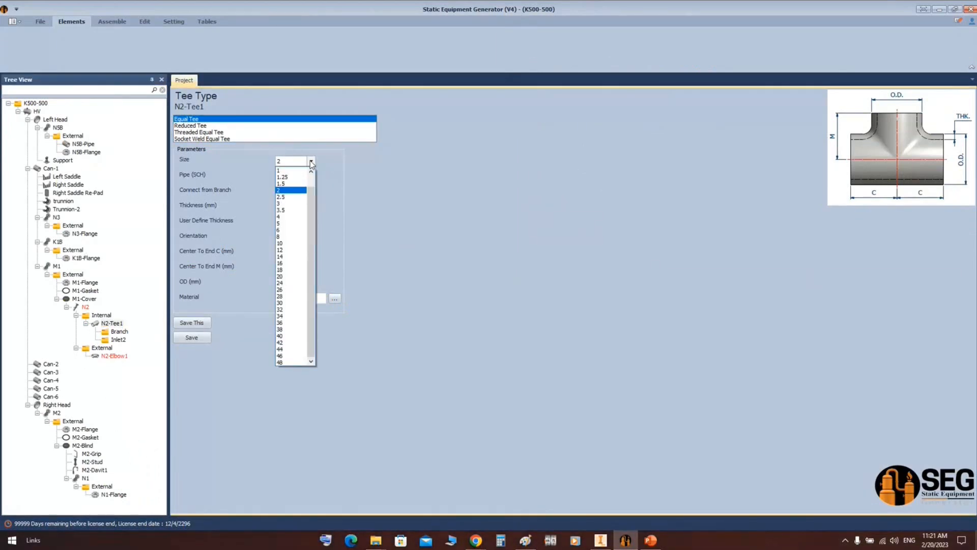
left_click(290, 216)
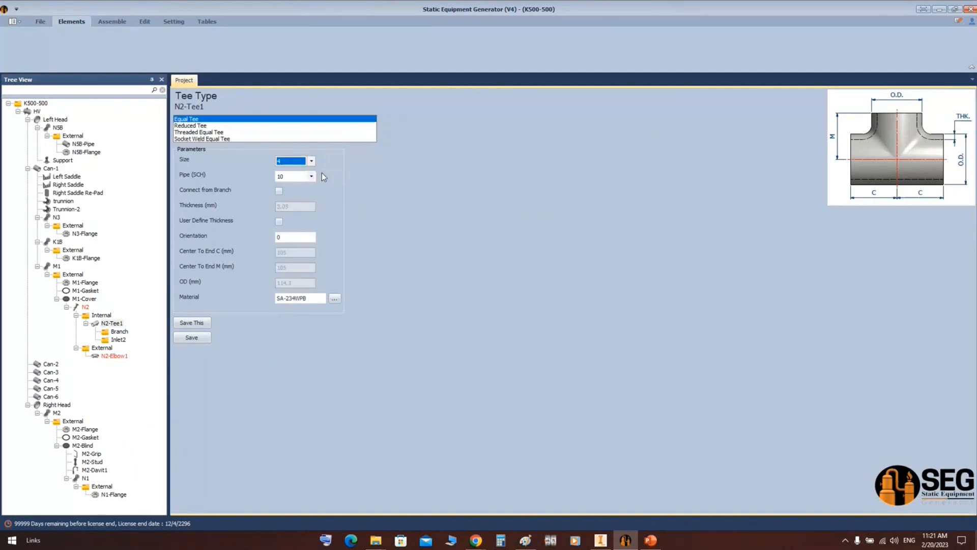
left_click(311, 177)
left_click(293, 248)
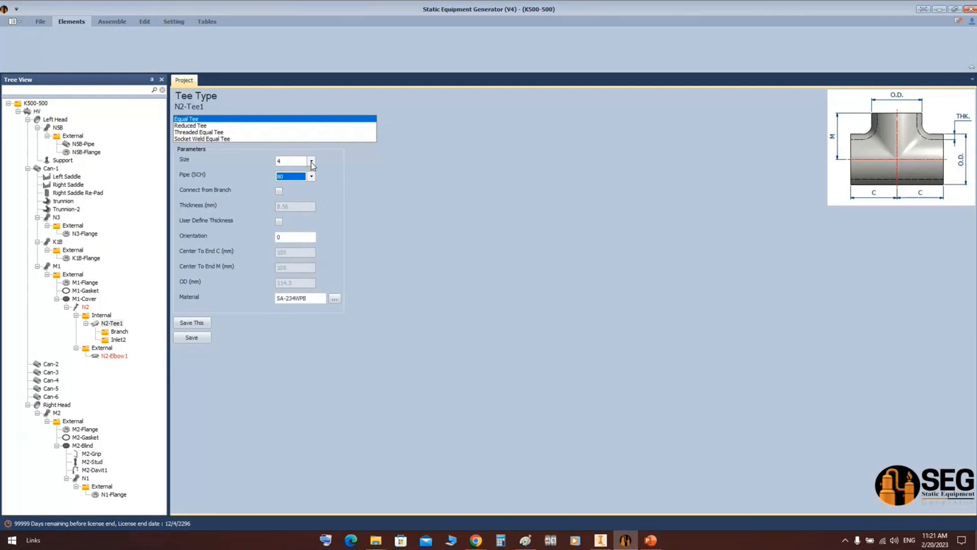
left_click(193, 339)
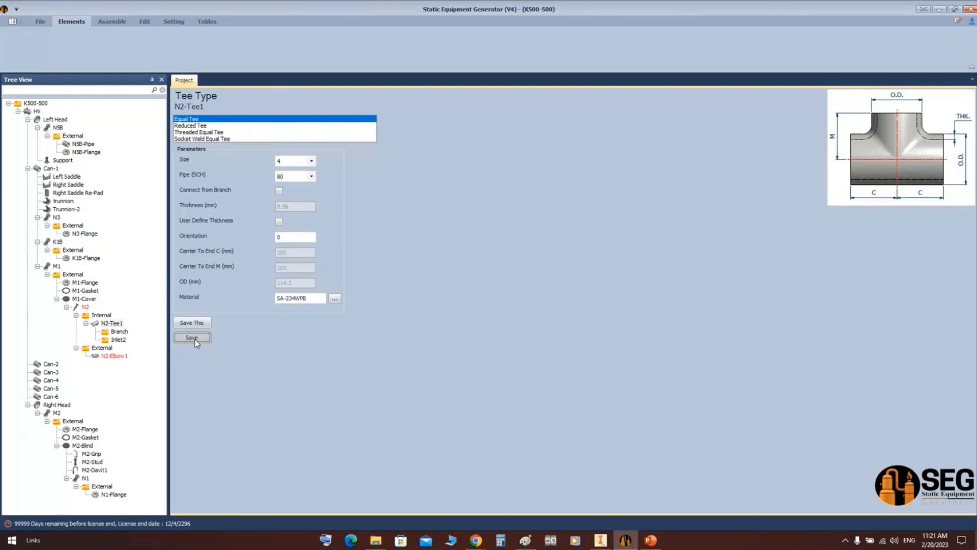
Start the Inventor assembly generation and switch to Autodesk Inventor to view the whole vessel.
left_click(116, 22)
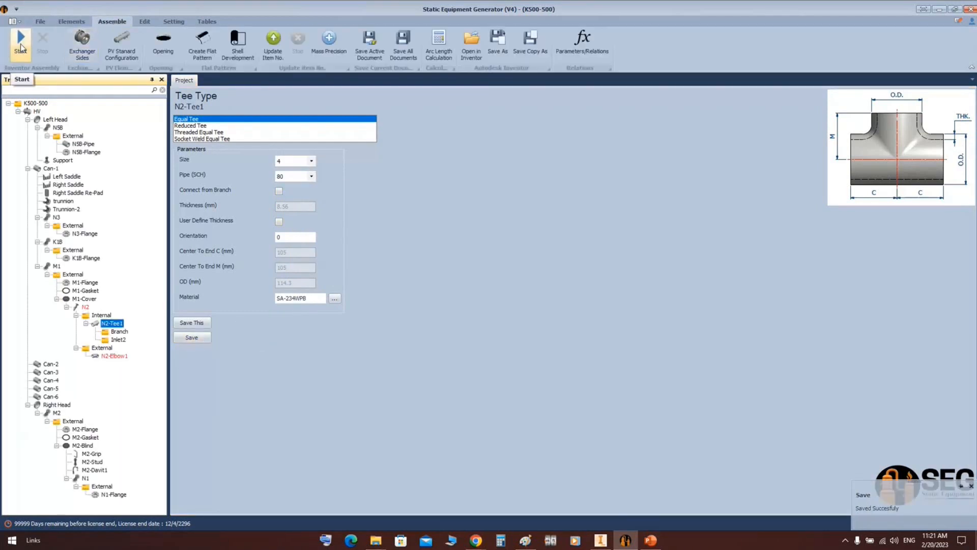
left_click(20, 48)
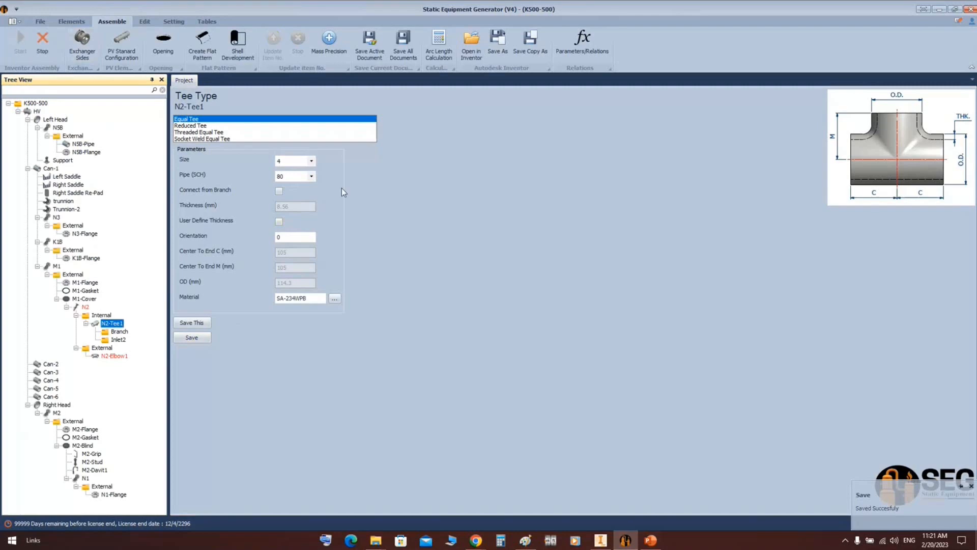
left_click(600, 540)
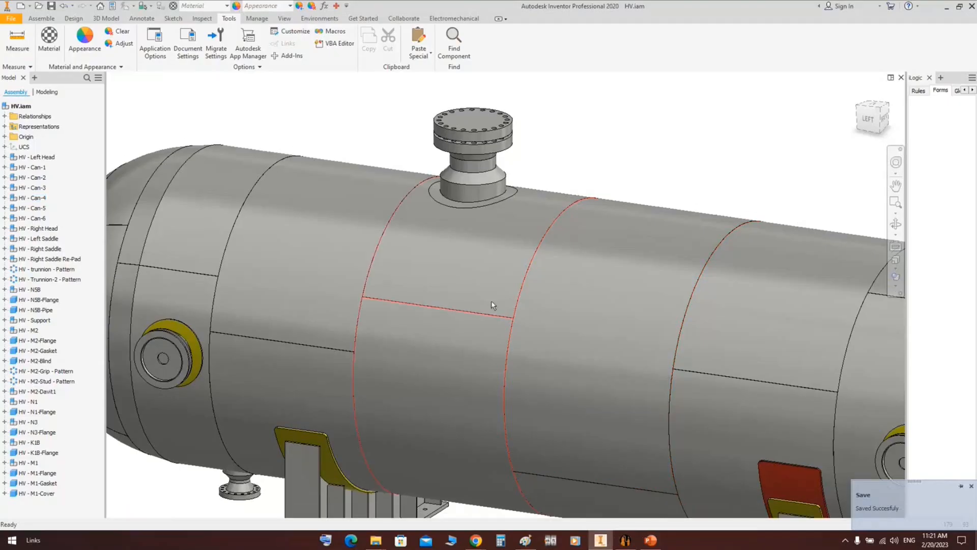
scroll(492, 302, "up", 1)
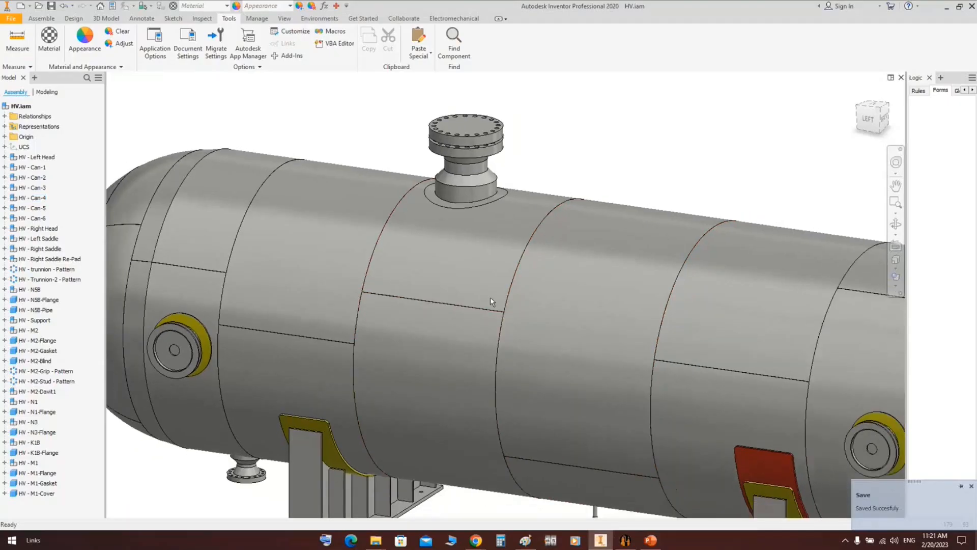
middle_click(492, 302)
middle_click(491, 302)
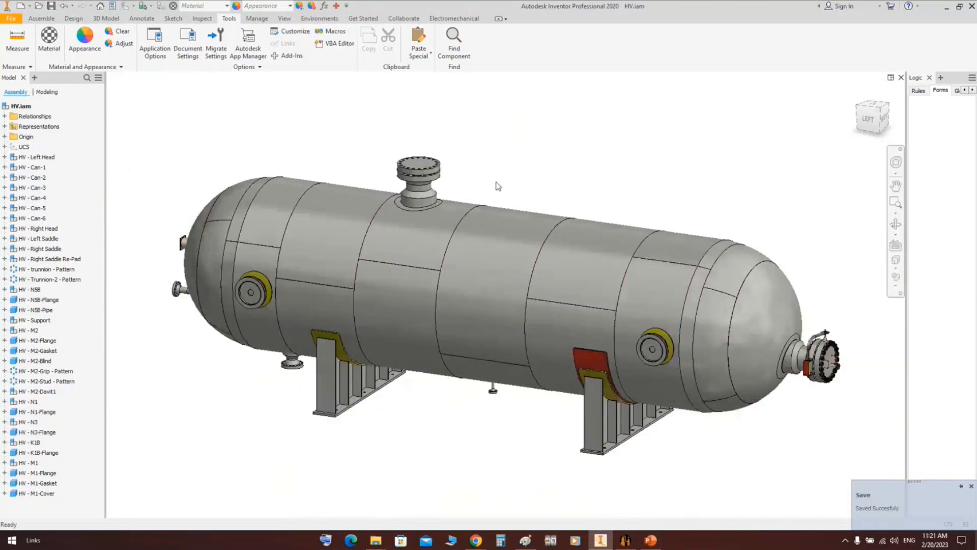
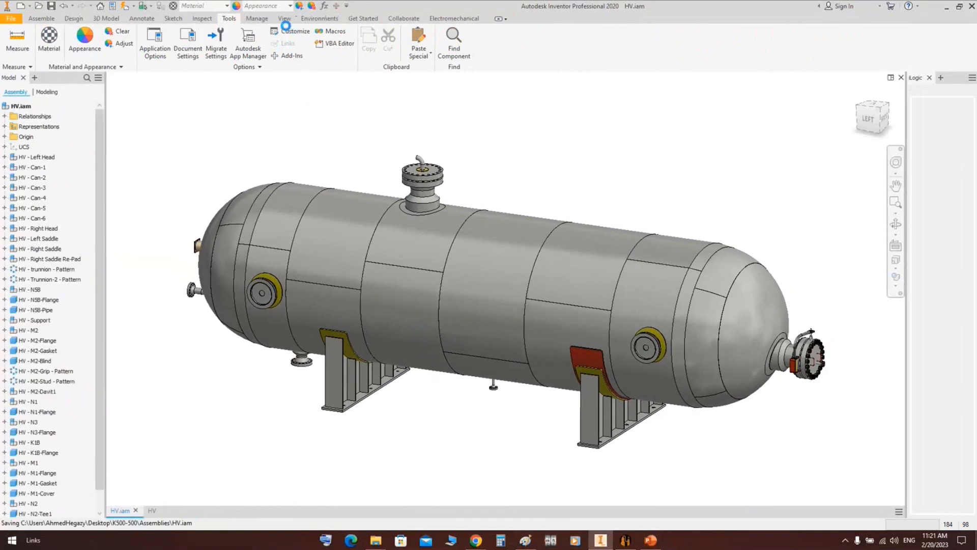
Cut the vessel open with a half section view parallel to the left saddle's end face, offset about -1225 mm.
left_click(284, 18)
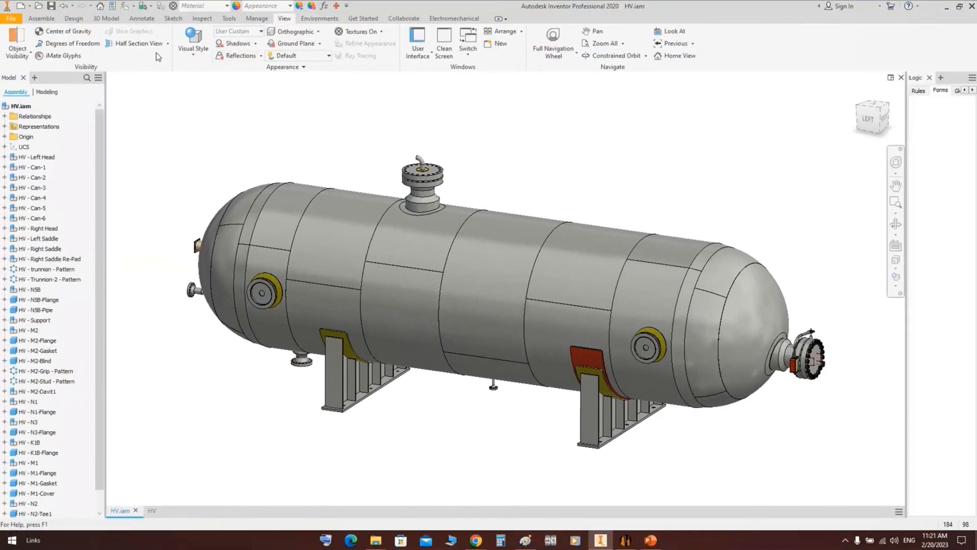
left_click(137, 44)
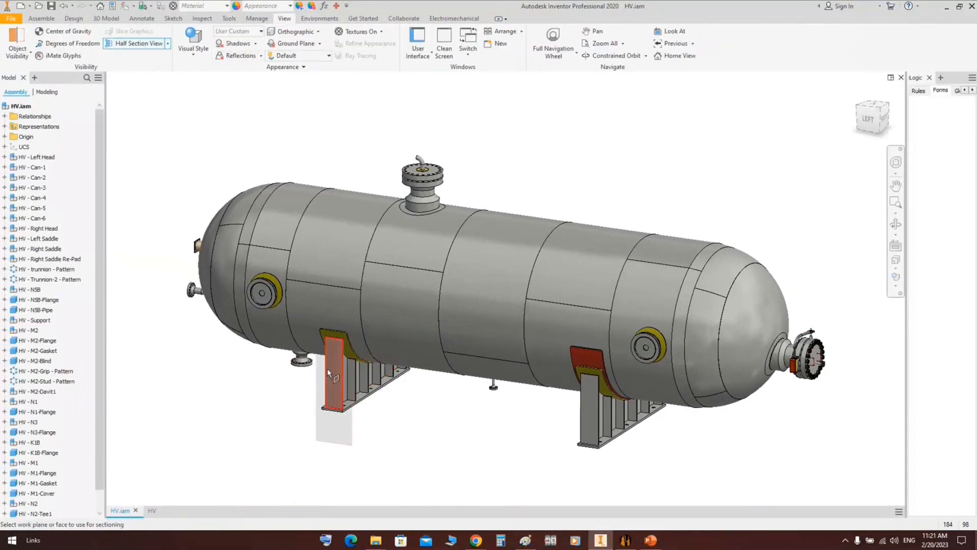
left_click(327, 370)
left_click_drag(351, 441, 374, 436)
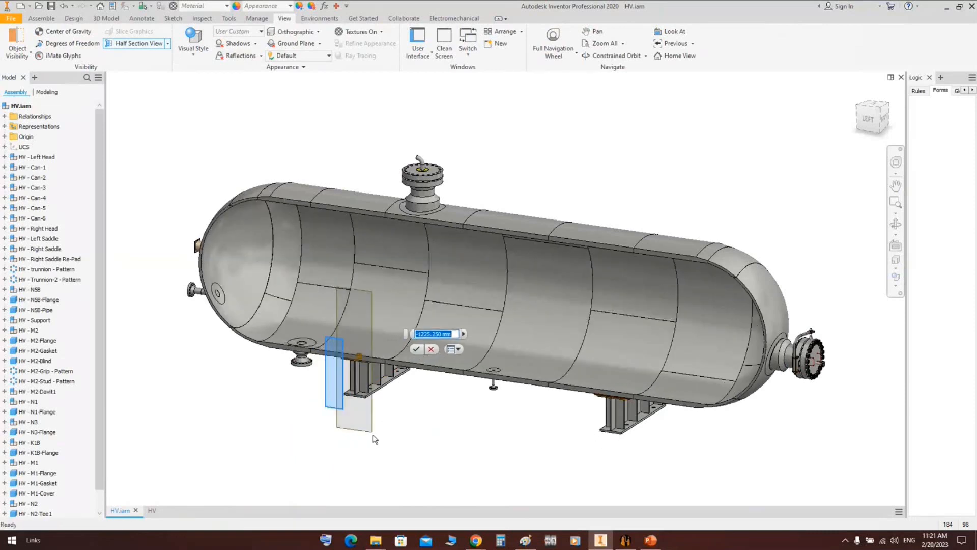
left_click(418, 349)
Examine the M1 nozzle and the N2 elbow on its cover, from the left view and from above.
left_click(872, 118)
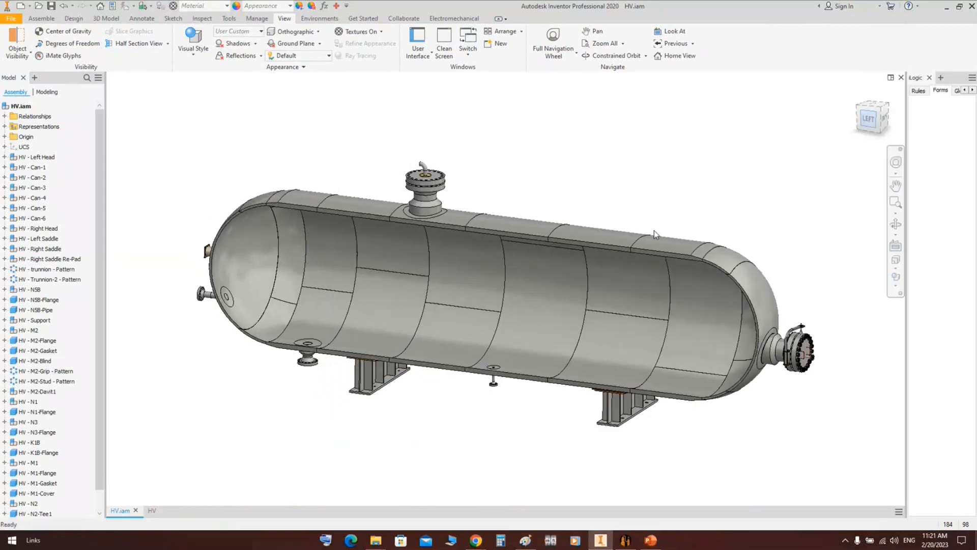
scroll(455, 250, "up", 10)
scroll(430, 168, "down", 3)
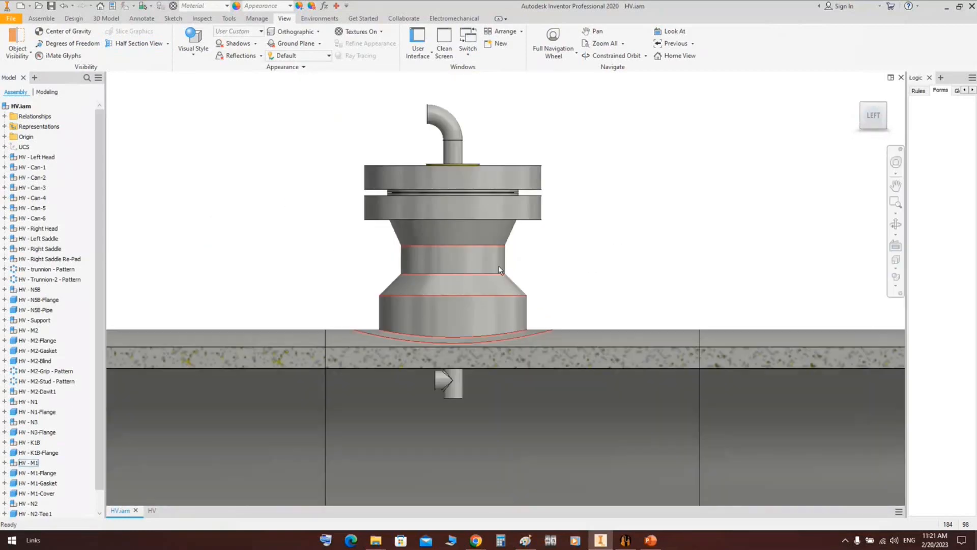
left_click(896, 224)
left_click_drag(499, 285, 518, 275)
scroll(517, 272, "up", 4)
middle_click_drag(460, 215, 474, 119)
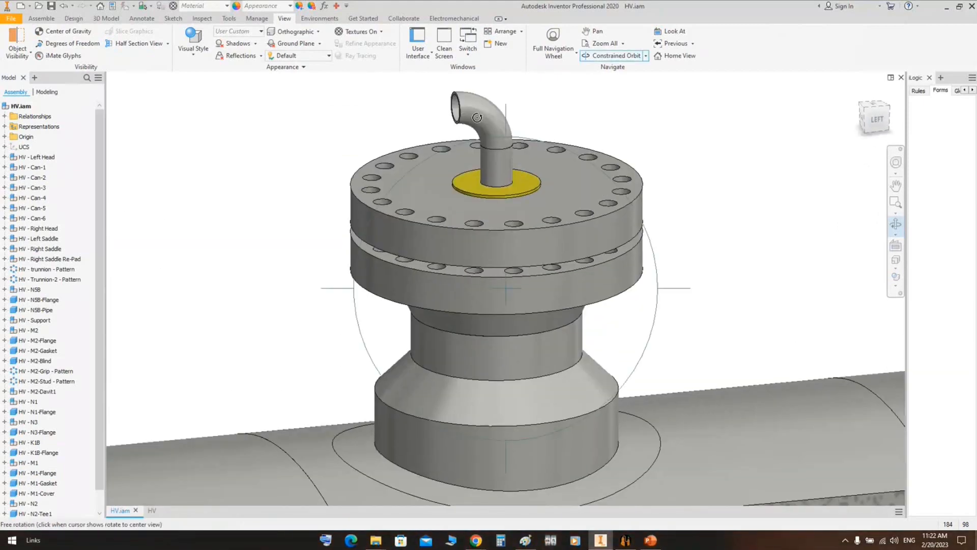
Examine the N2 tee hanging inside the sectioned shell below M1, from underneath and in the left view.
scroll(473, 121, "down", 4)
left_click_drag(518, 305, 485, 280)
scroll(496, 291, "down", 1)
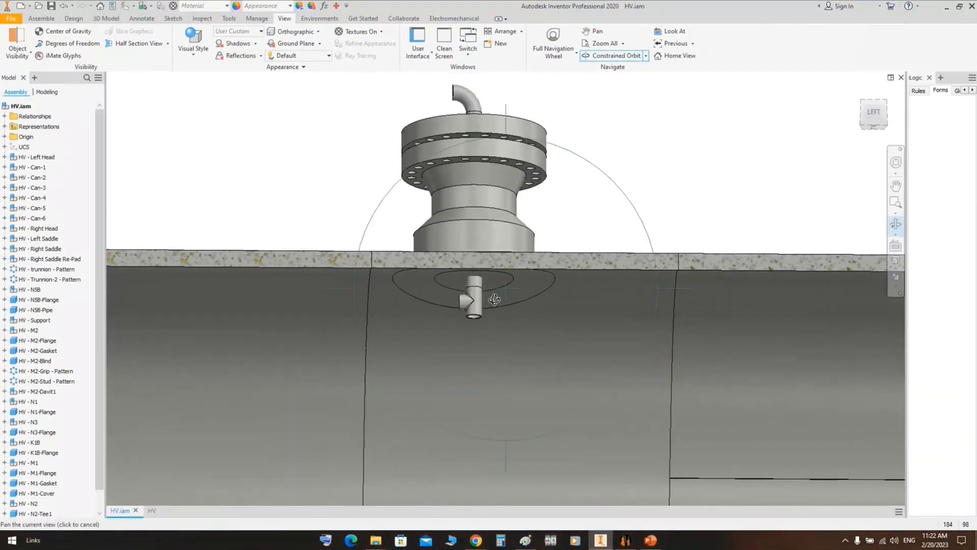
scroll(497, 287, "up", 3)
scroll(497, 287, "down", 4)
scroll(582, 181, "down", 1)
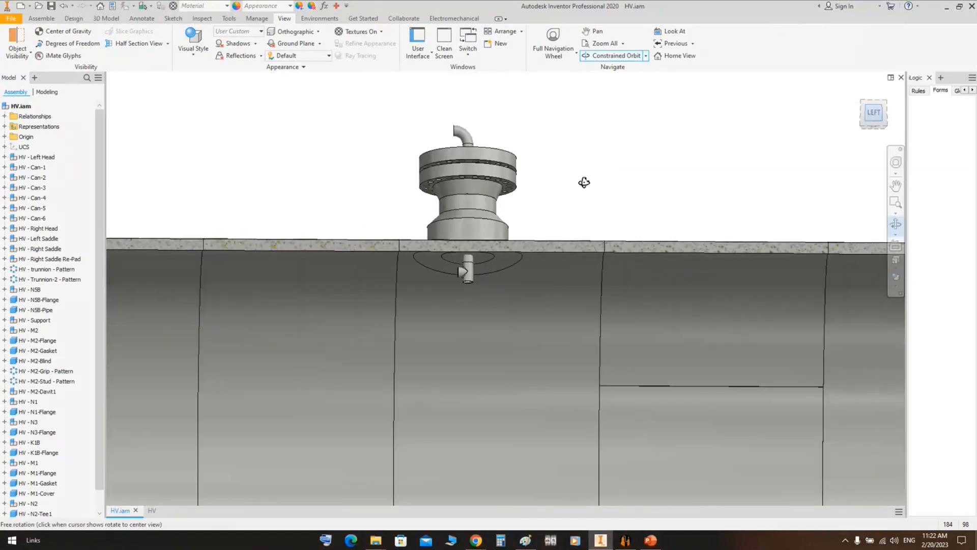
scroll(463, 235, "down", 3)
scroll(463, 217, "up", 4)
middle_click_drag(464, 207, 500, 164)
right_click(514, 142)
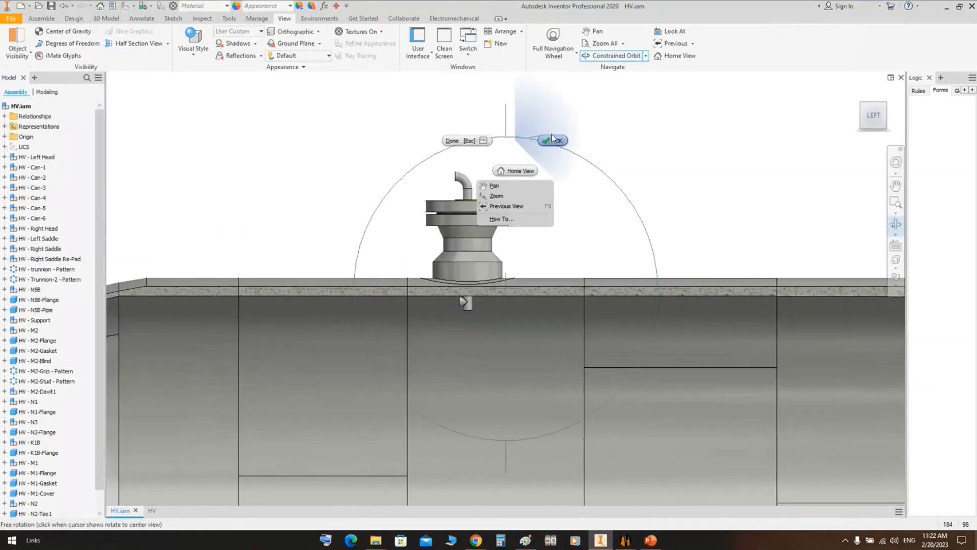
left_click(550, 138)
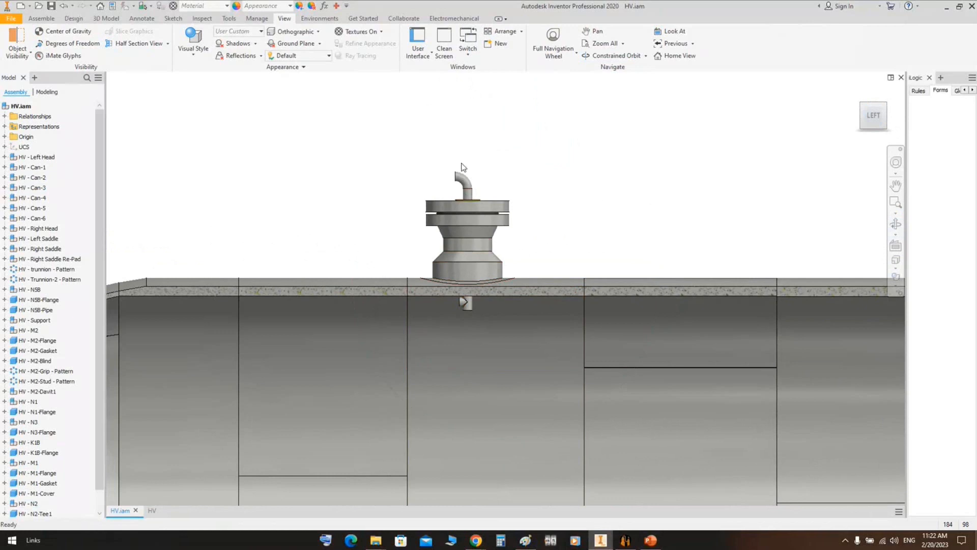
Compare N2-Tee1's orientation setting in Static Equipment Generator with the modelled tee in Autodesk Inventor, ending in Static Equipment Generator.
left_click(626, 540)
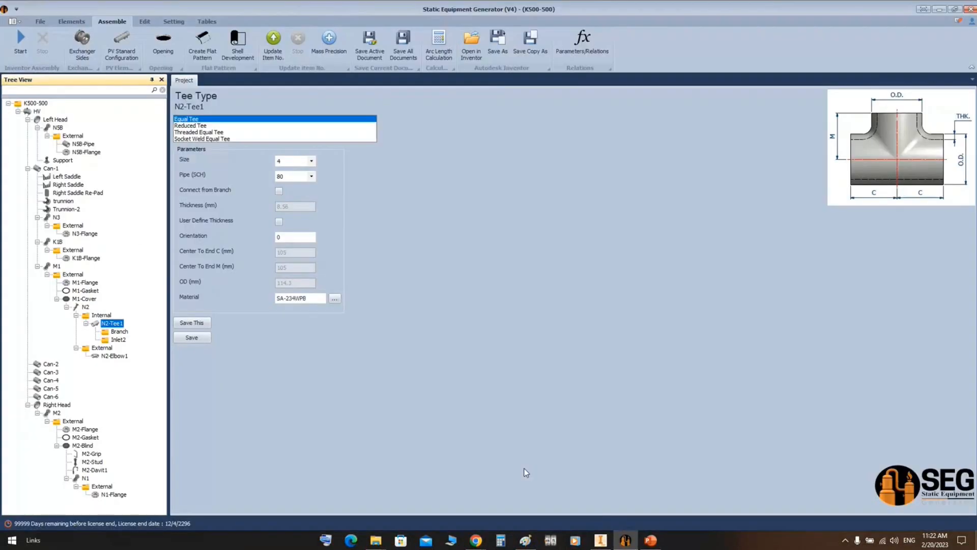
double_click(280, 237)
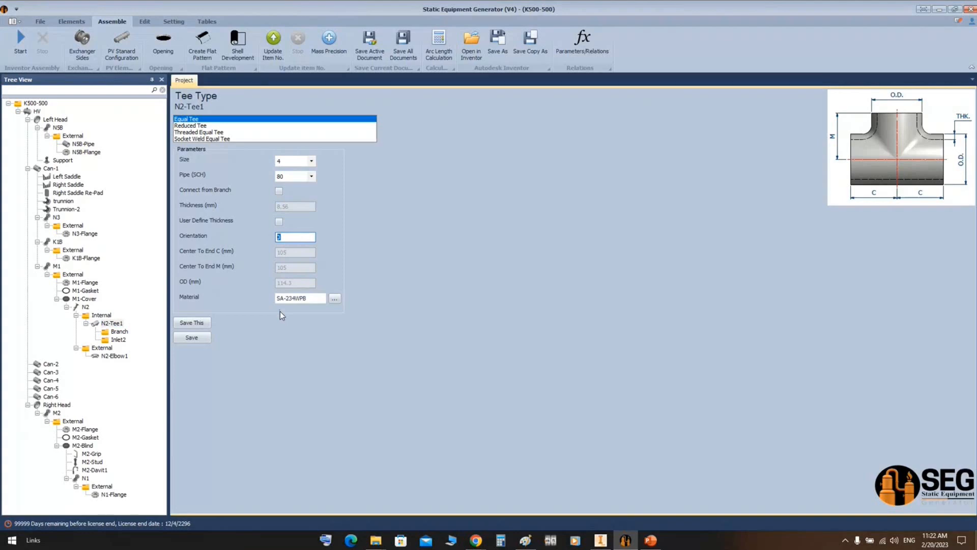
left_click(601, 540)
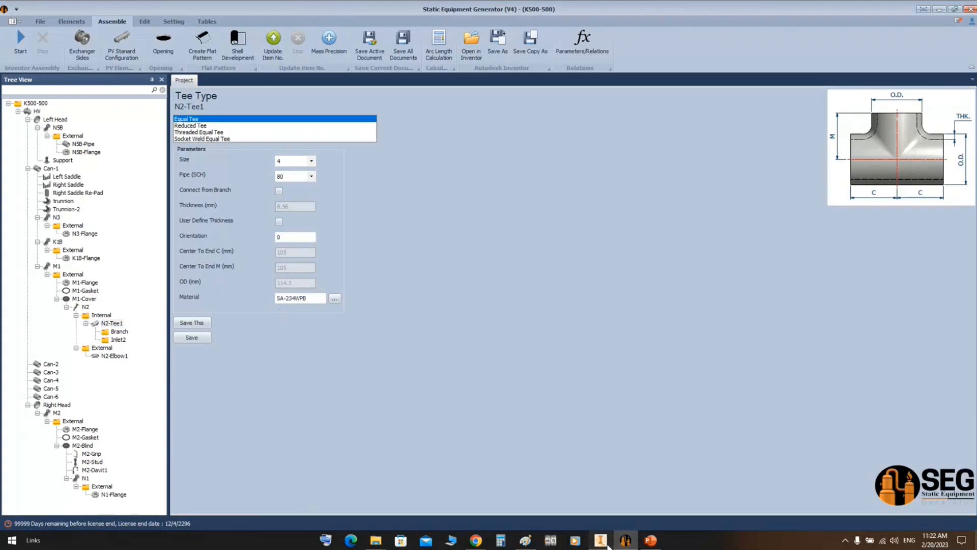
scroll(450, 280, "up", 3)
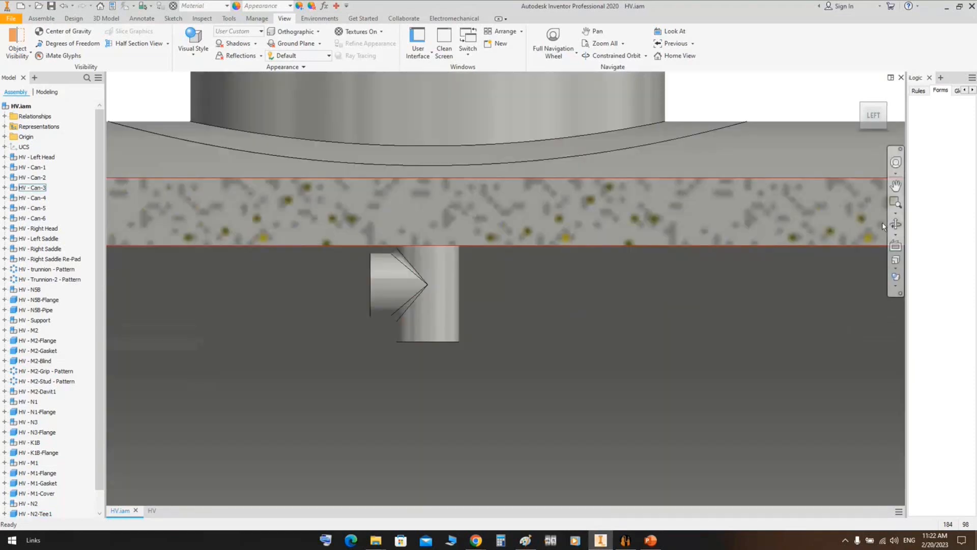
left_click(896, 224)
left_click_drag(539, 274, 535, 263)
key("Escape")
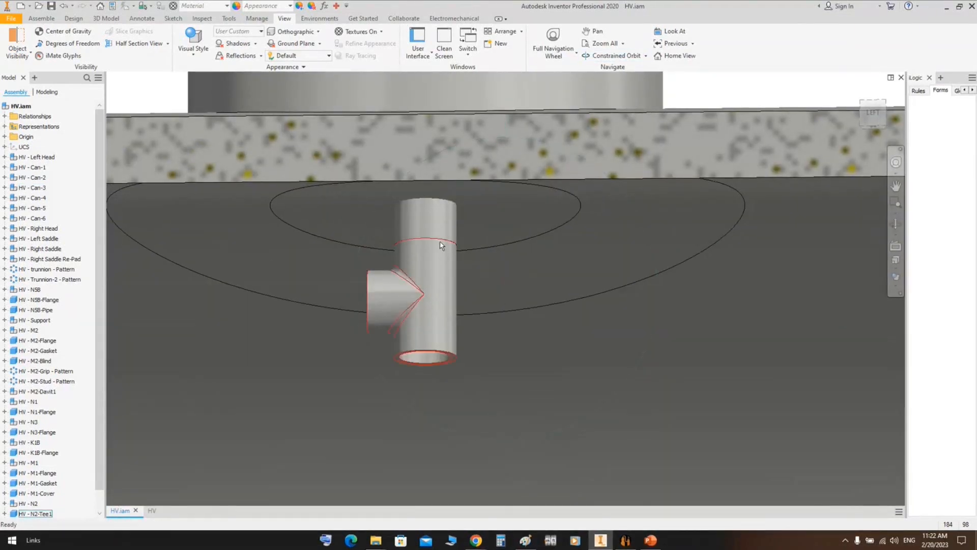
left_click(626, 540)
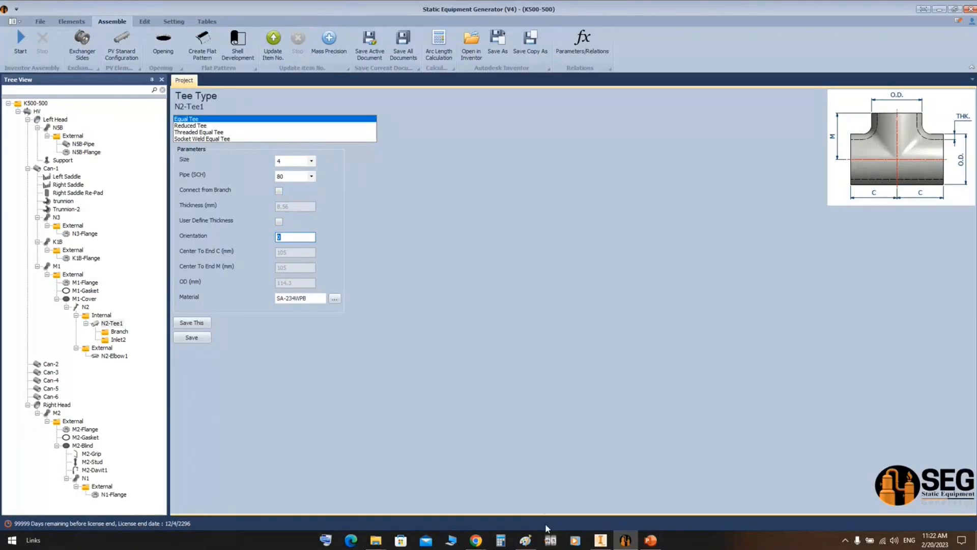
left_click(279, 192)
left_click(312, 161)
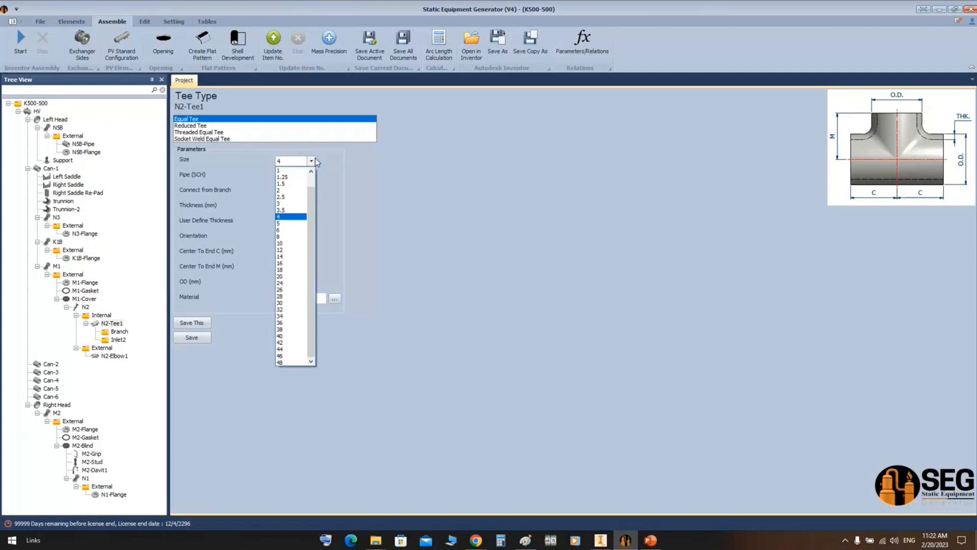
left_click(292, 236)
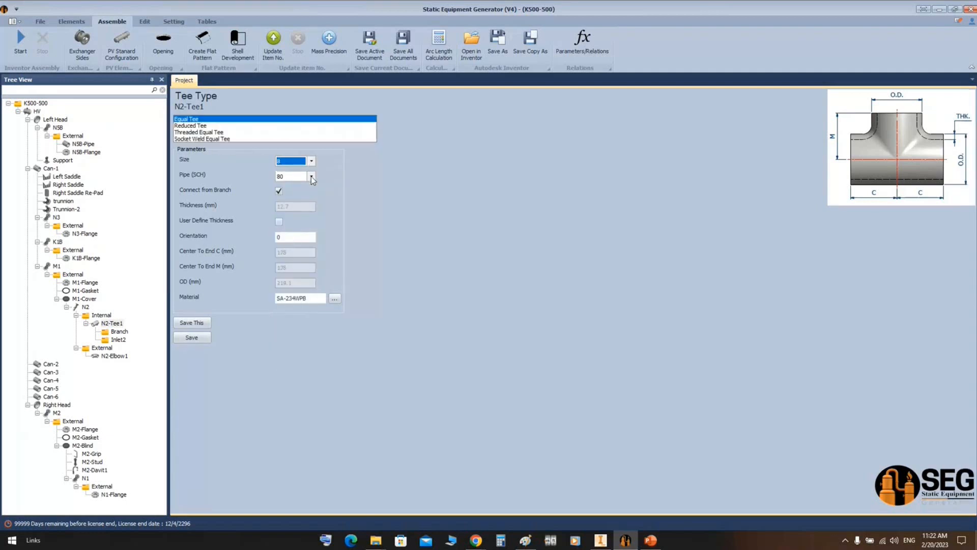
Change N2-Tee1 to a reduced tee with main size 8, main schedule 80, branch size 4 and branch schedule 80.
left_click(213, 125)
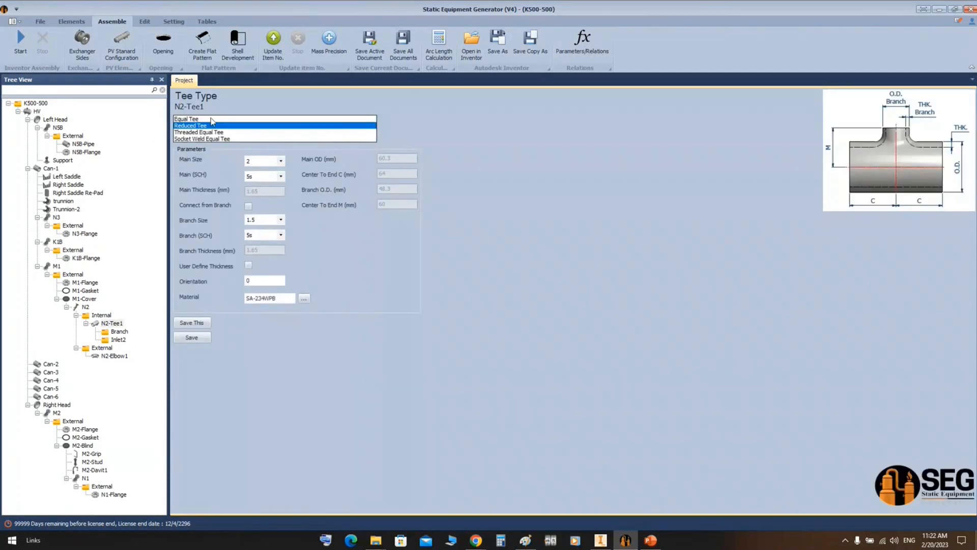
left_click(281, 160)
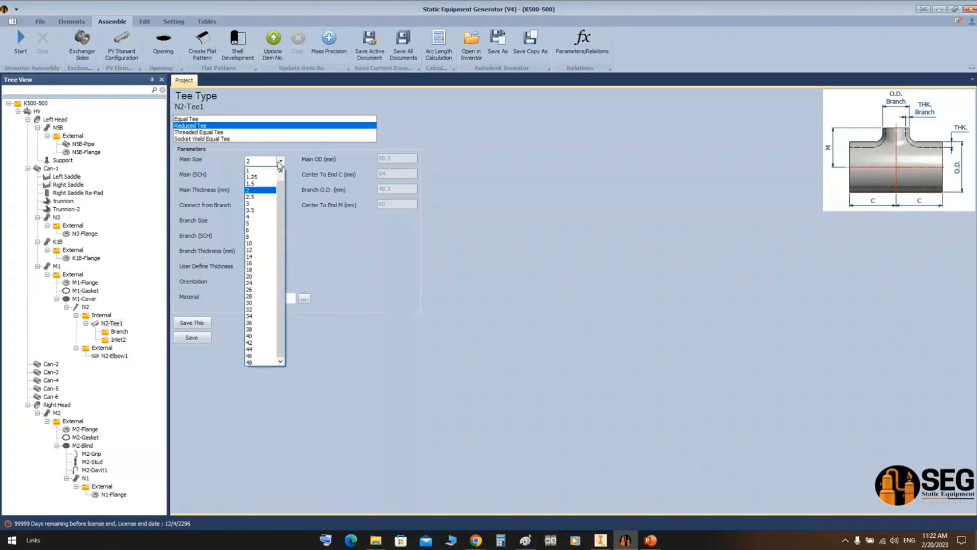
left_click(257, 236)
left_click(271, 176)
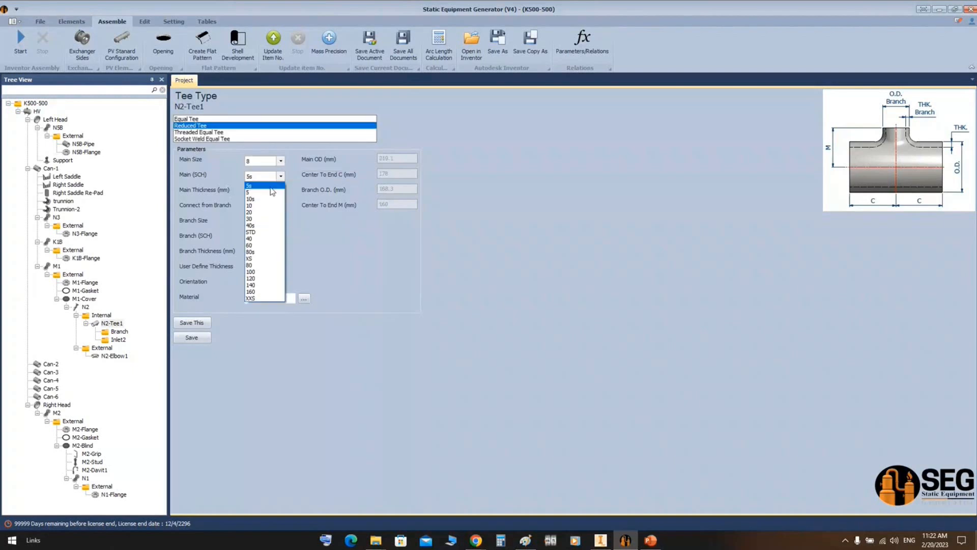
left_click(252, 266)
left_click(269, 220)
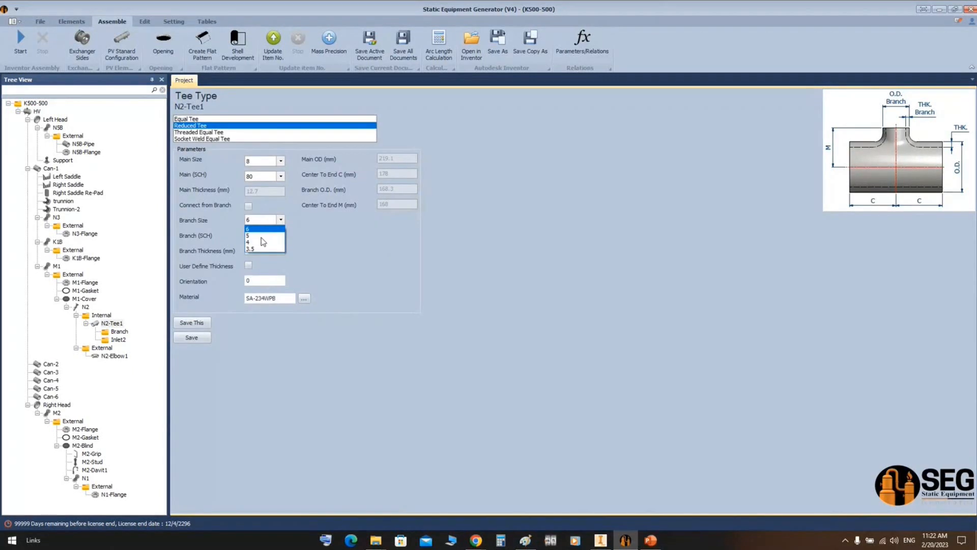
left_click(266, 236)
left_click(267, 236)
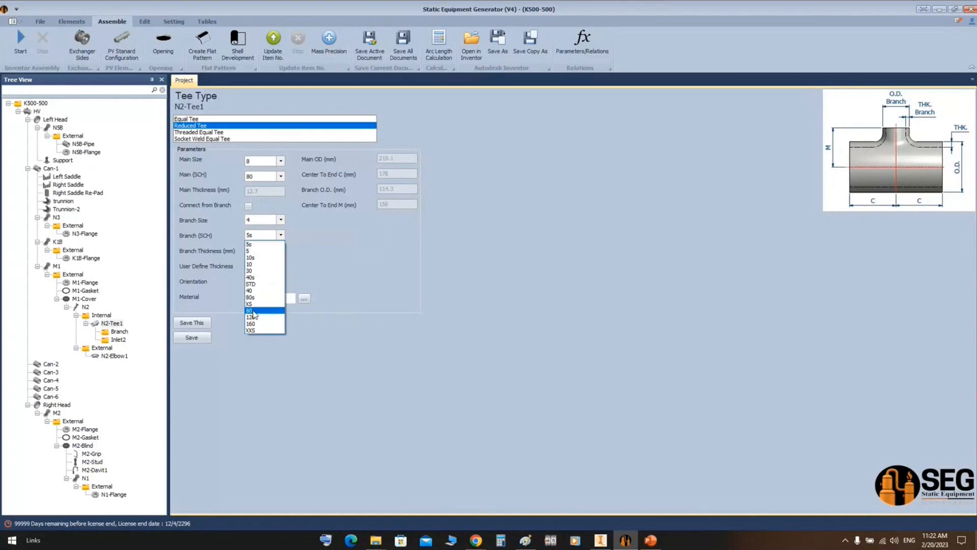
left_click(261, 313)
Set the reduced tee to connect from its branch, save it, and start the Inventor assembly generation.
left_click(249, 206)
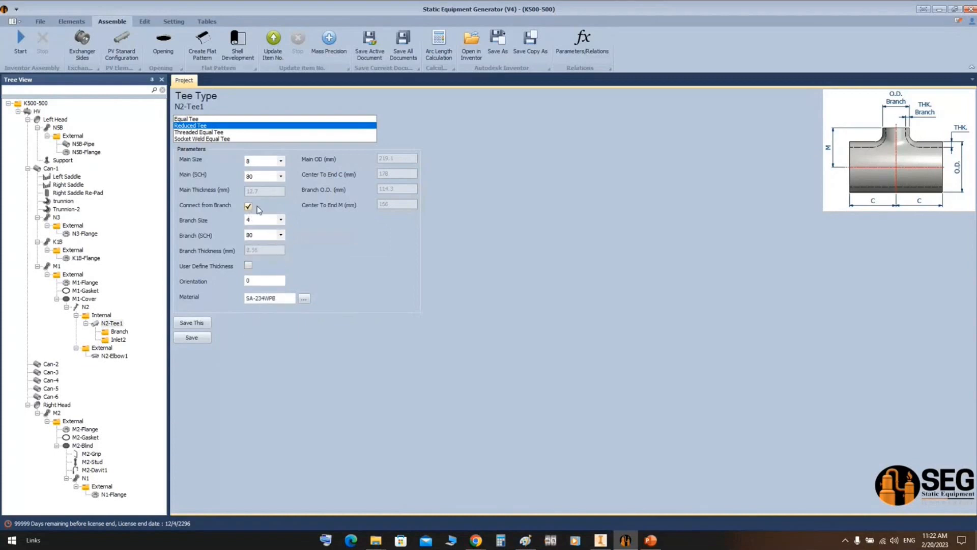
left_click(246, 220)
left_click(208, 342)
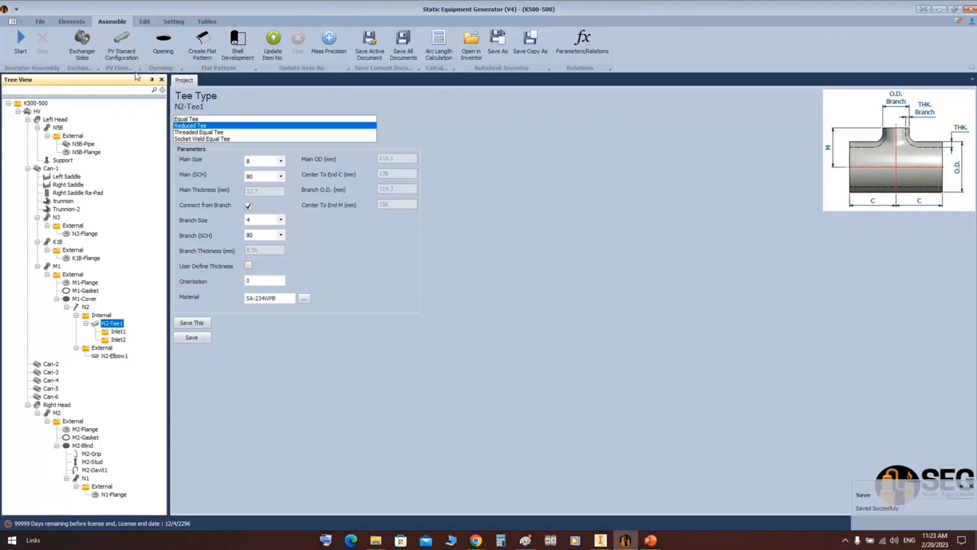
left_click(21, 41)
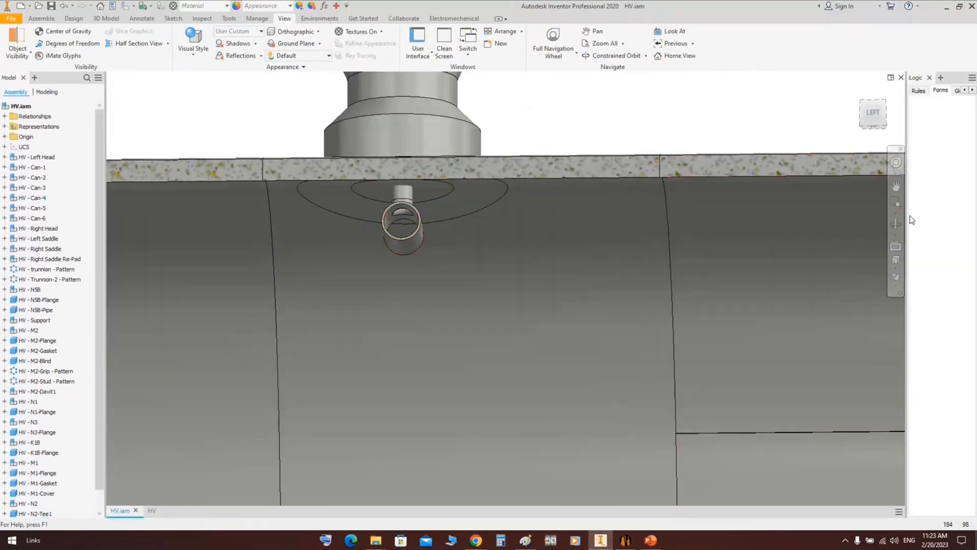
Examine the reduced tee and its branch connection to N2 inside the sectioned vessel from several angles.
left_click(897, 225)
scroll(478, 258, "up", 2)
left_click_drag(474, 259, 426, 258)
scroll(542, 259, "down", 4)
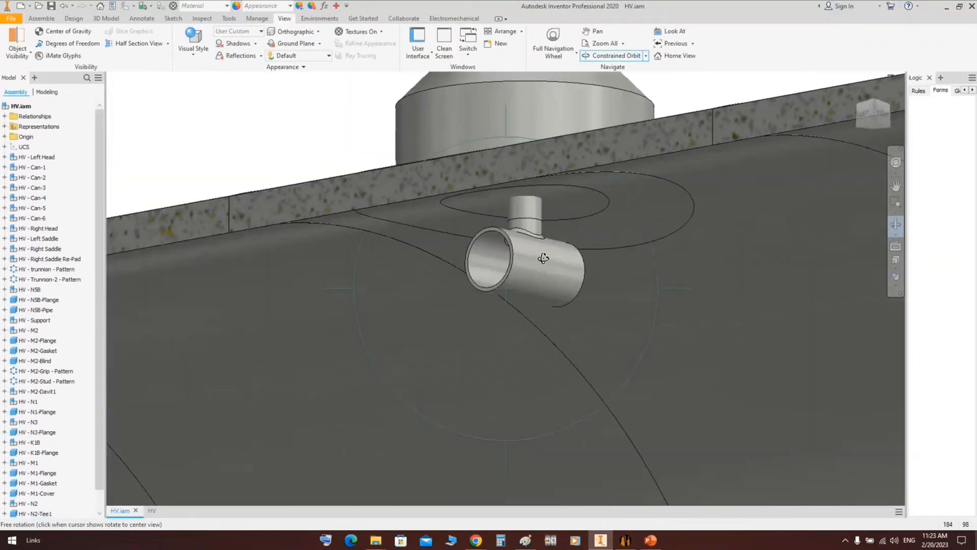
left_click_drag(544, 259, 537, 251)
scroll(611, 188, "down", 4)
middle_click_drag(679, 179, 421, 193)
scroll(405, 195, "up", 3)
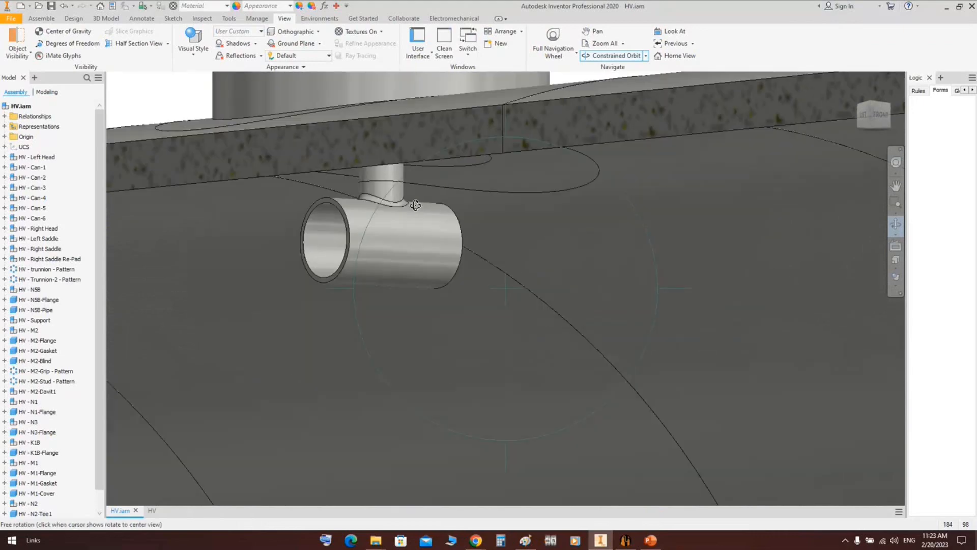
right_click(415, 205)
left_click(384, 205)
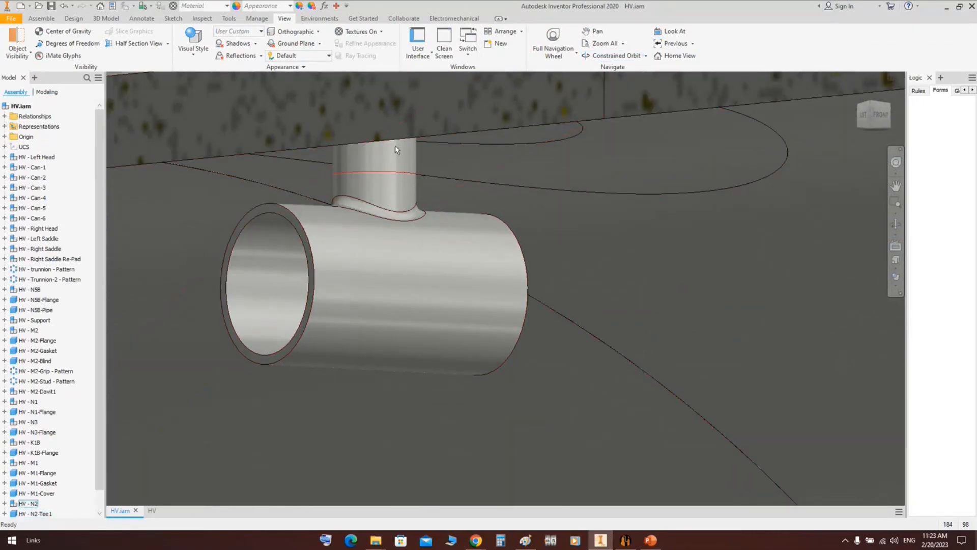
Switch to Static Equipment Generator, set N2-Tee1's orientation to 90, and save it.
left_click(626, 540)
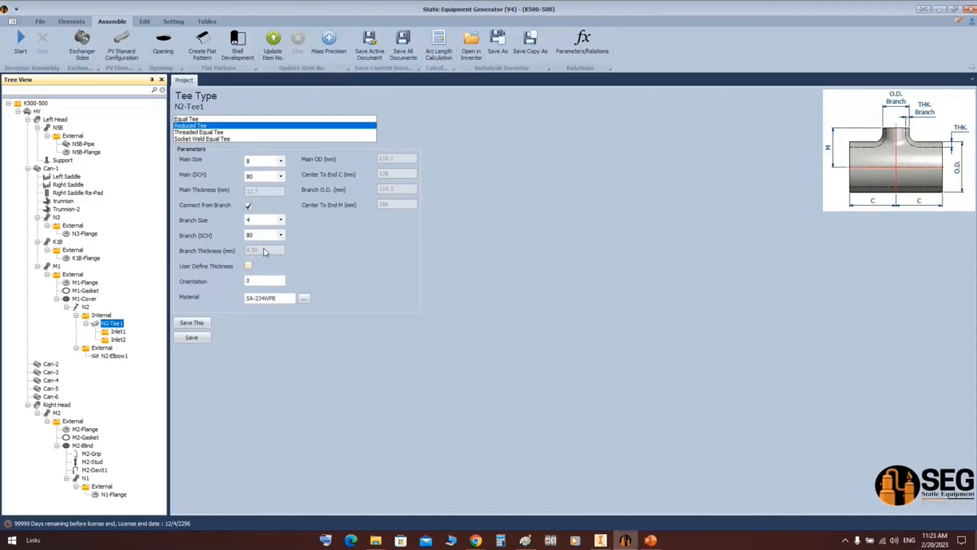
double_click(272, 282)
type("9")
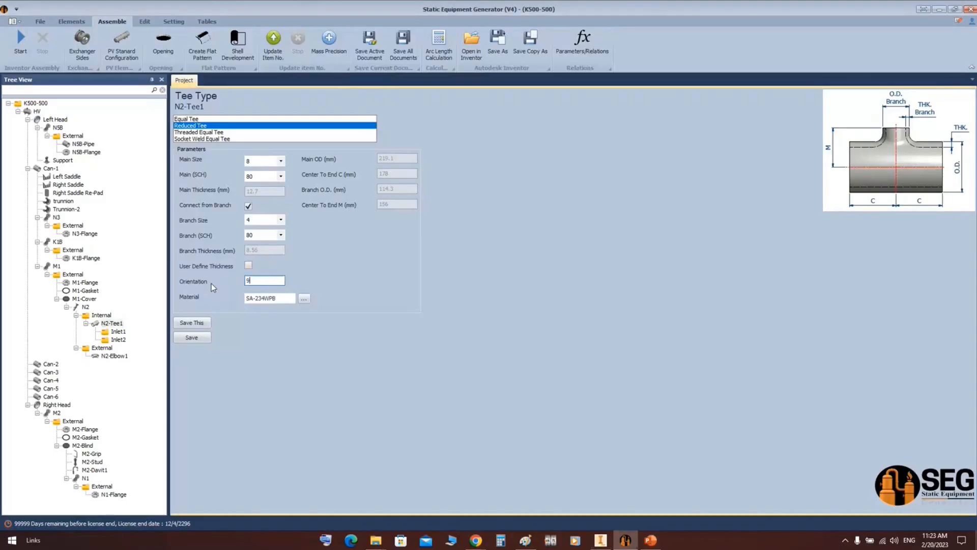
type("0")
left_click(192, 337)
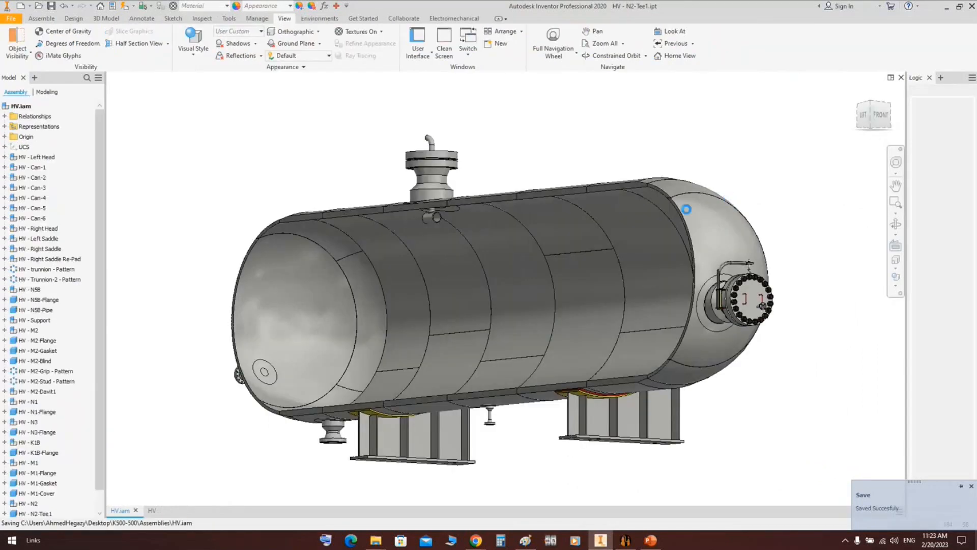
Inspect the reoriented N2 tee inside the vessel in Autodesk Inventor, close up and in the left view.
scroll(432, 228, "up", 6)
scroll(443, 196, "down", 2)
middle_click_drag(443, 197, 393, 206)
scroll(603, 192, "down", 3)
middle_click_drag(604, 191, 580, 180, "shift")
scroll(602, 193, "down", 2)
right_click(573, 131)
left_click(608, 134)
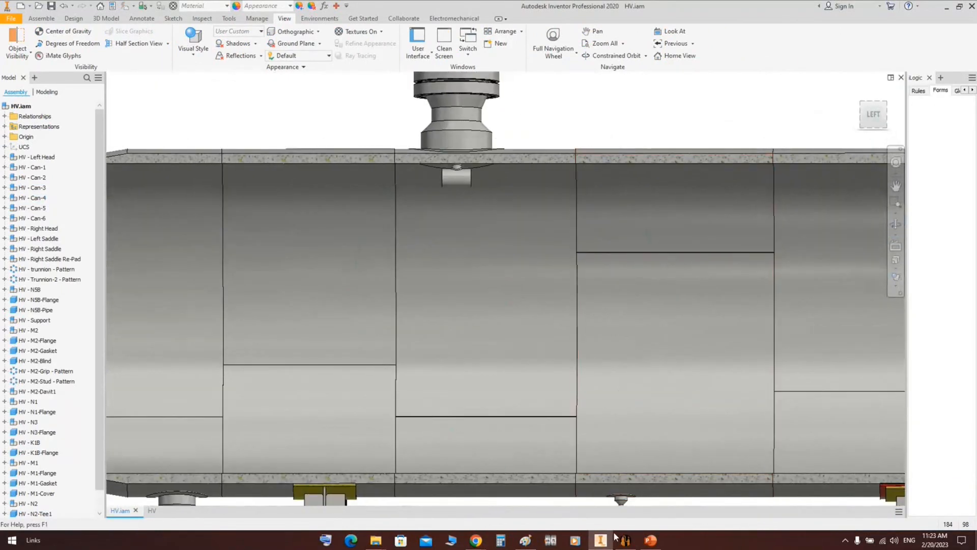
Review the outlined N2 tree folders in Paint, and return to Static Equipment Generator.
left_click(526, 541)
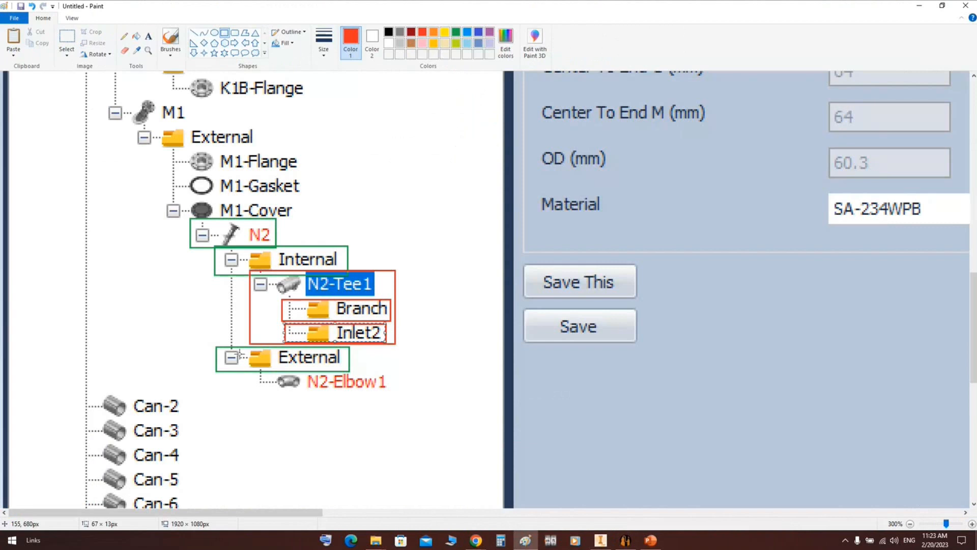
left_click(417, 336)
left_click(625, 540)
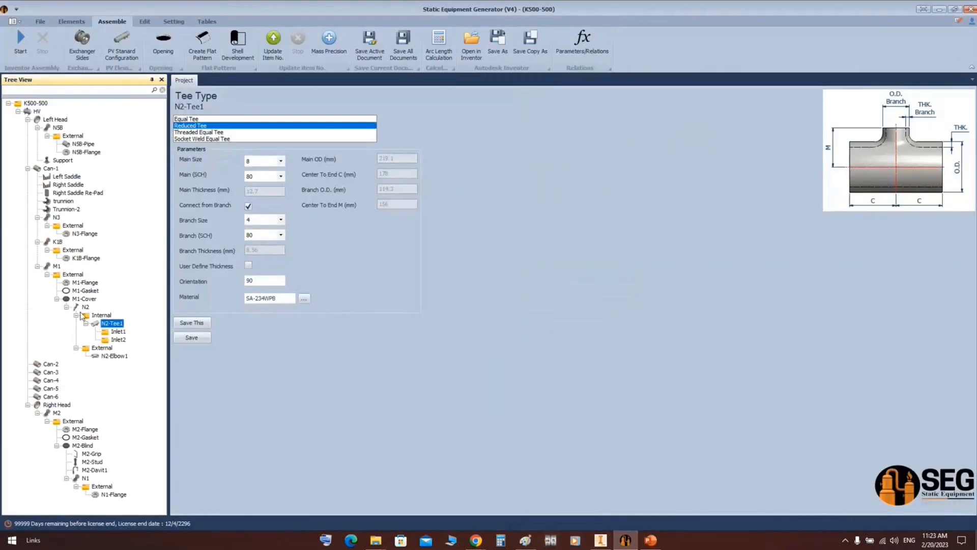
Review N2-Tee1's Inlet1 and Inlet2 folders, and inspect the tee's two open ends inside the vessel in Autodesk Inventor.
left_click(120, 333)
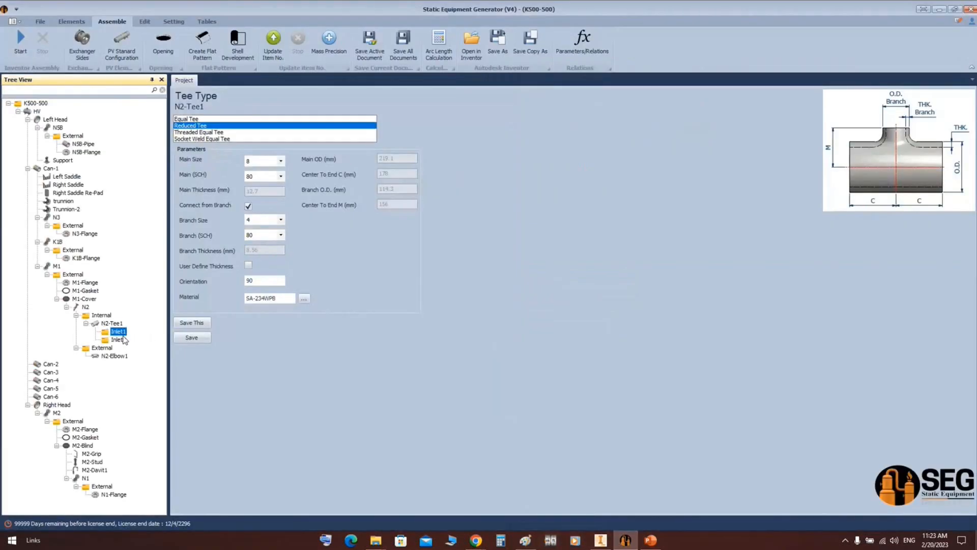
left_click(120, 340)
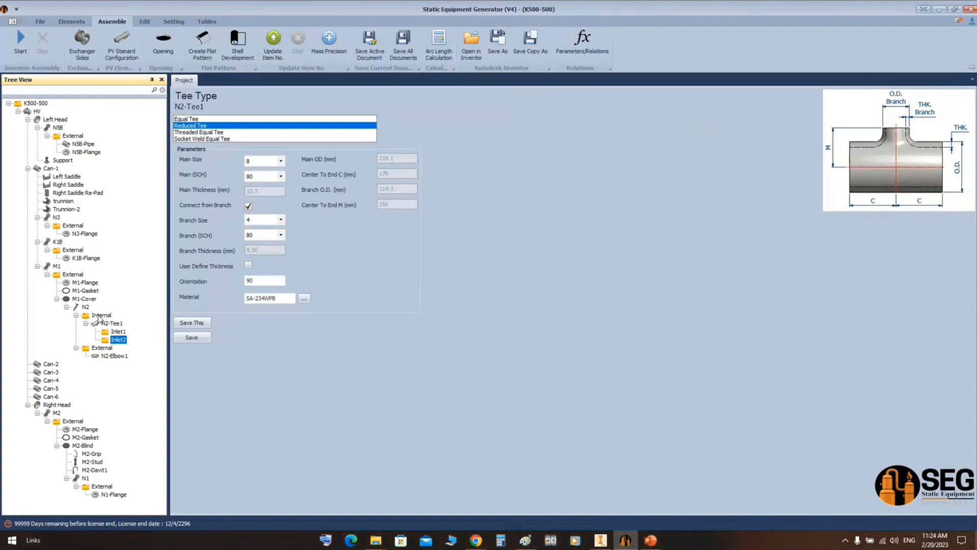
left_click(606, 539)
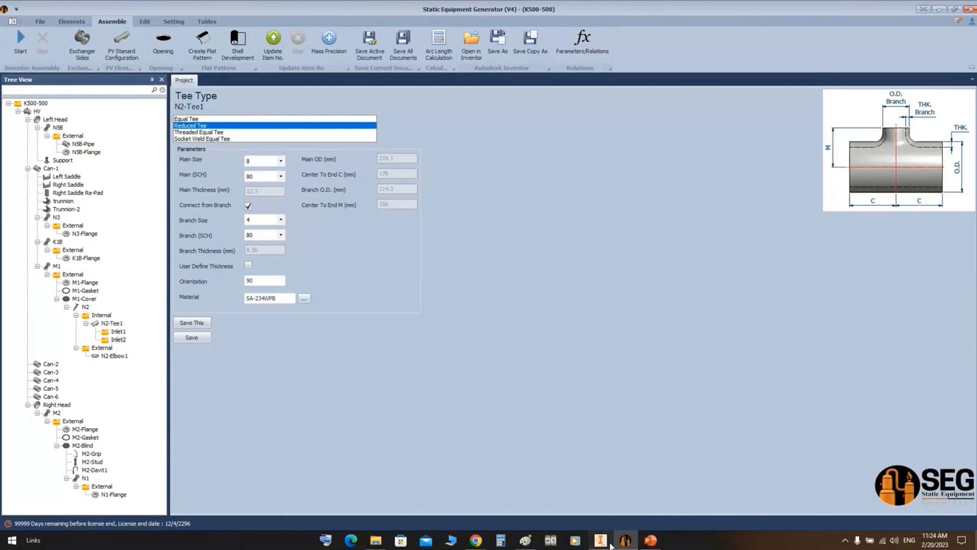
scroll(476, 174, "down", 5)
scroll(505, 273, "up", 3)
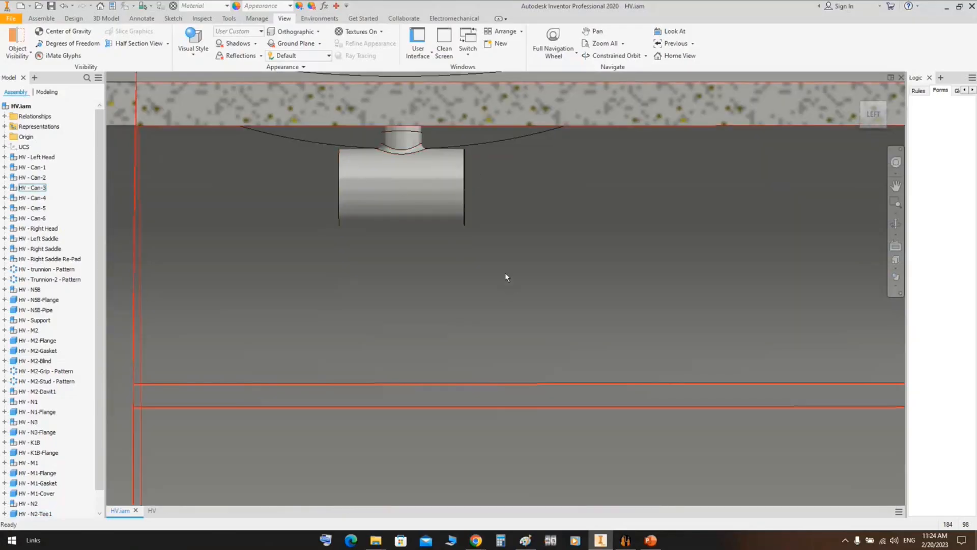
scroll(466, 167, "down", 5)
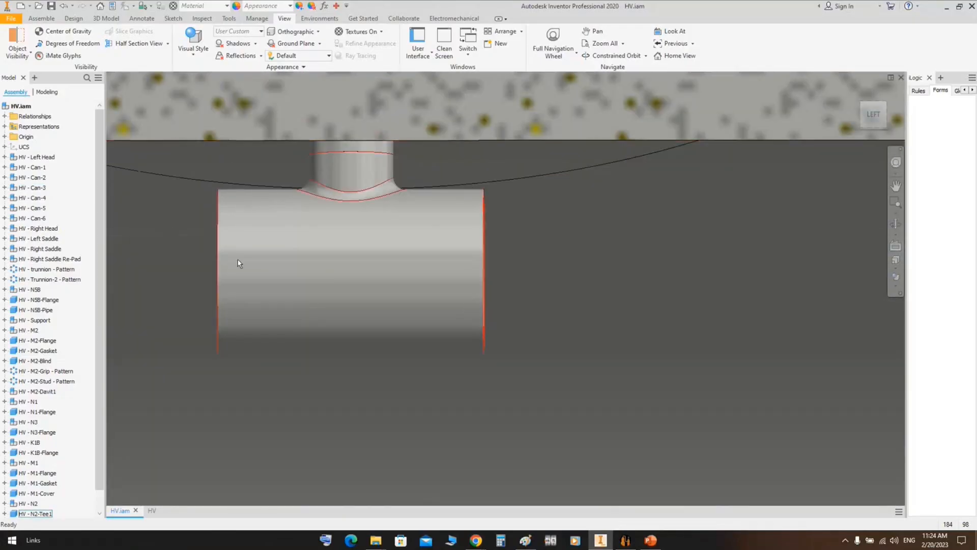
left_click(896, 224)
left_click_drag(742, 227, 621, 257)
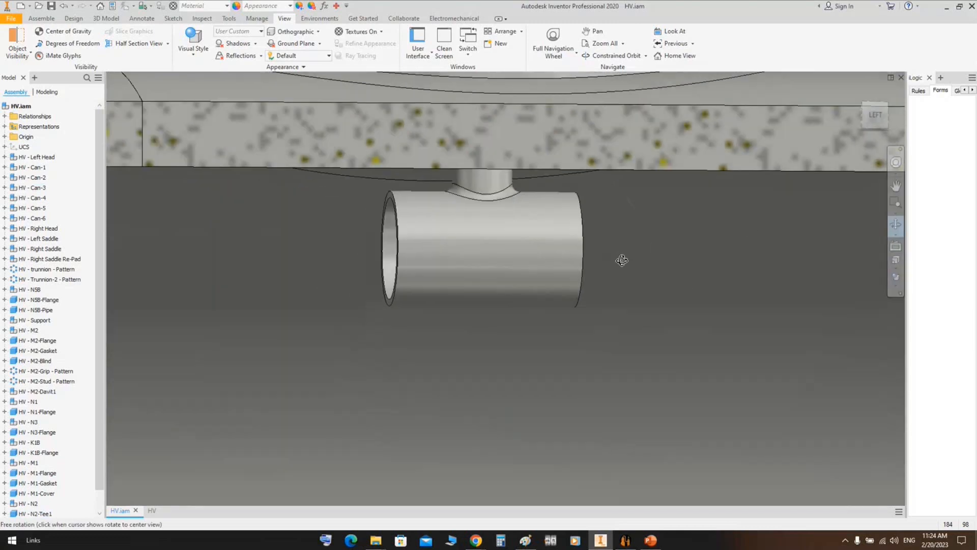
middle_click_drag(497, 125, 506, 183)
key("Escape")
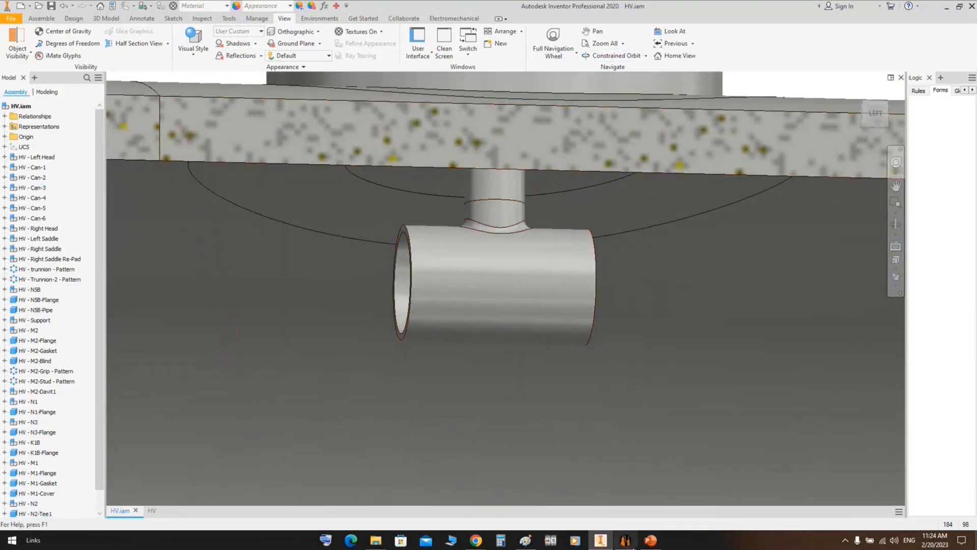
Return to Static Equipment Generator and add a standard cone named N2-Red1 under N2-Tee1's Inlet1.
left_click(625, 541)
left_click(119, 333)
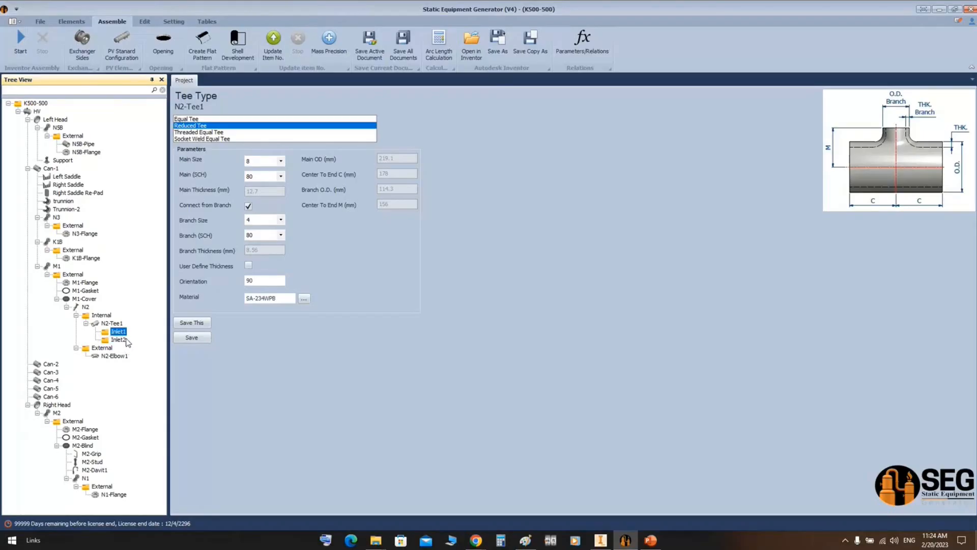
left_click(125, 341)
left_click(118, 331)
left_click(72, 21)
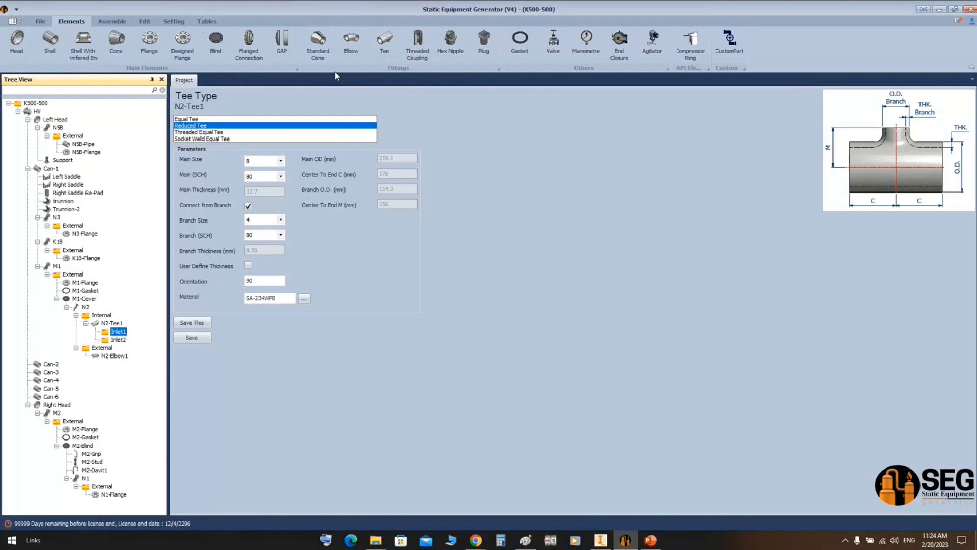
left_click(318, 44)
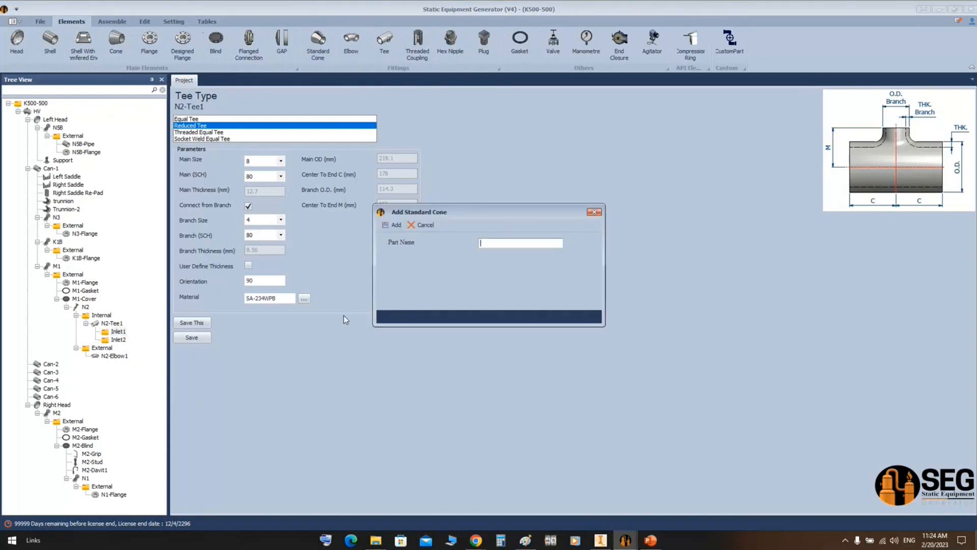
type("N2-Red1")
key("Return")
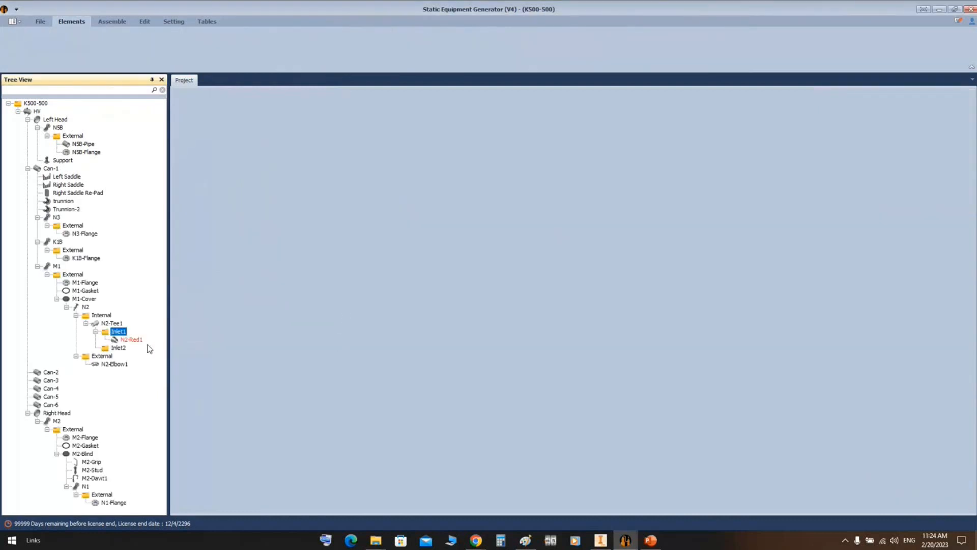
Set N2-Red1's start diameter to 8 and end diameter to 4, both schedule 80, and save it.
left_click(133, 340)
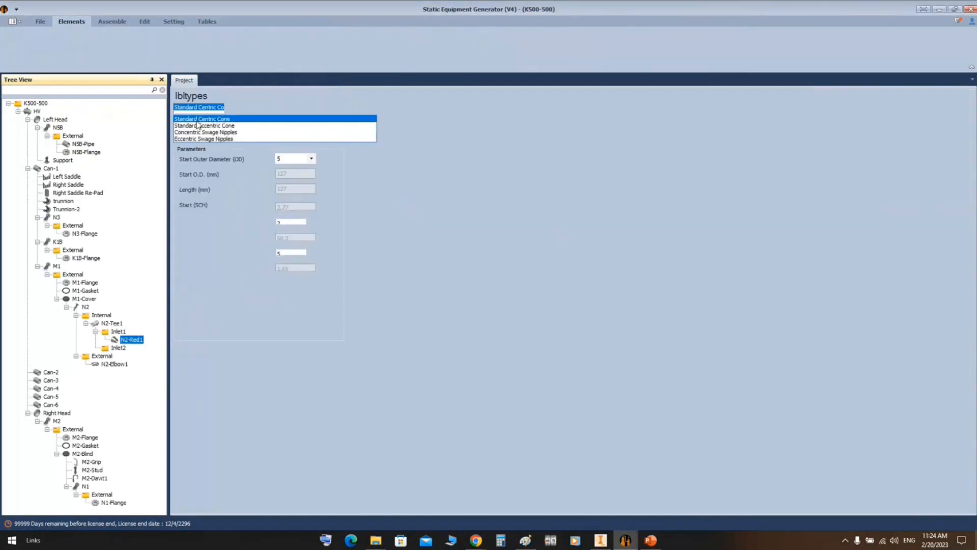
left_click(312, 158)
left_click(287, 235)
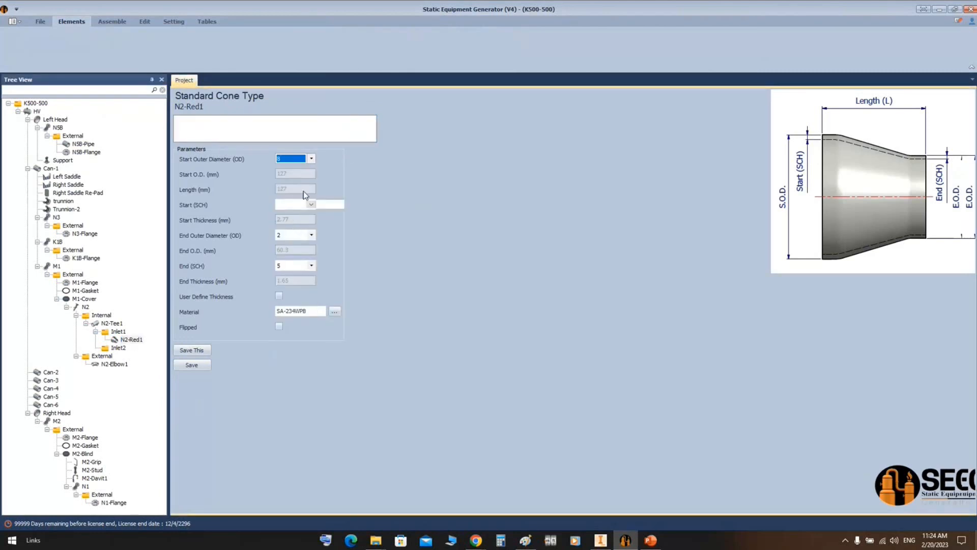
left_click(312, 204)
left_click(288, 293)
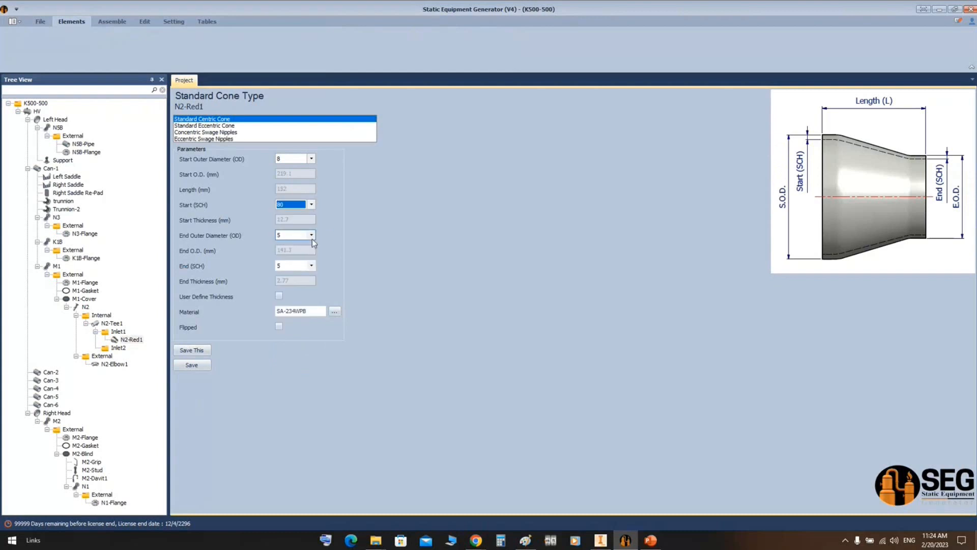
left_click(311, 234)
left_click(304, 250)
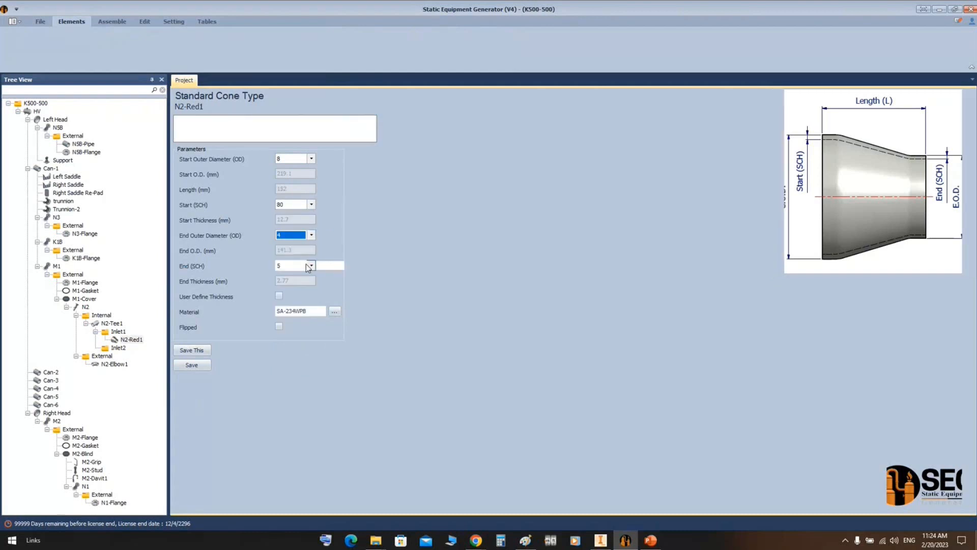
left_click(308, 264)
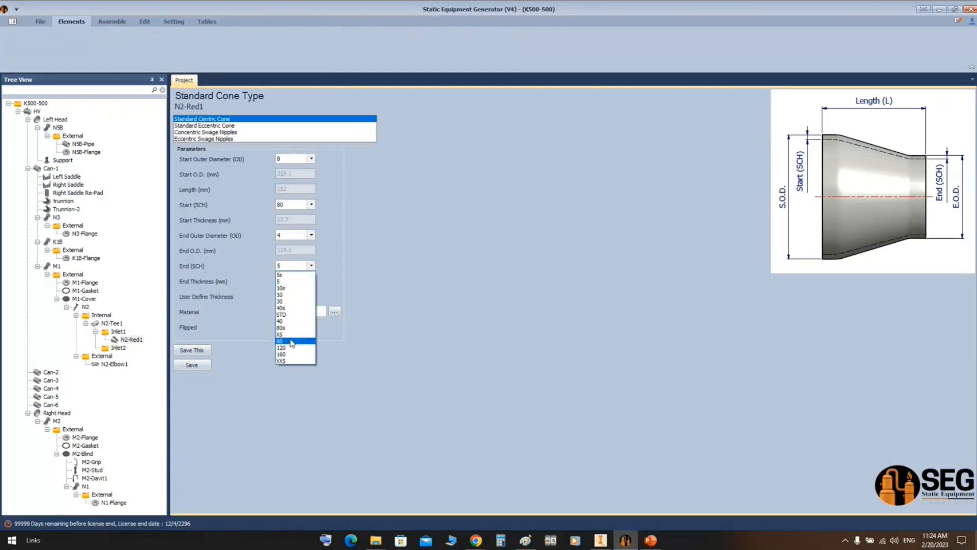
left_click(291, 341)
left_click(191, 365)
Add an elbow named N2-Elbow2 under N2-Tee1's Inlet2.
left_click(119, 347)
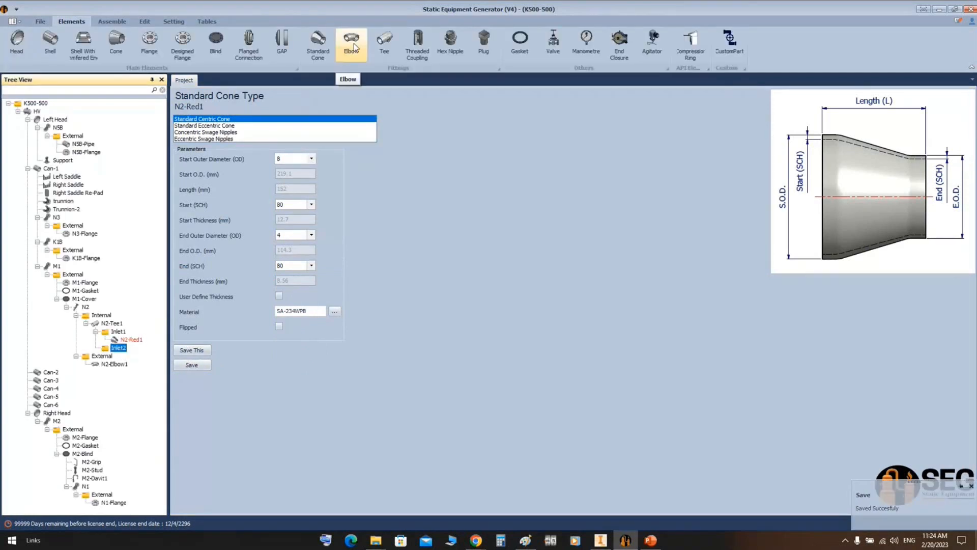
left_click(355, 47)
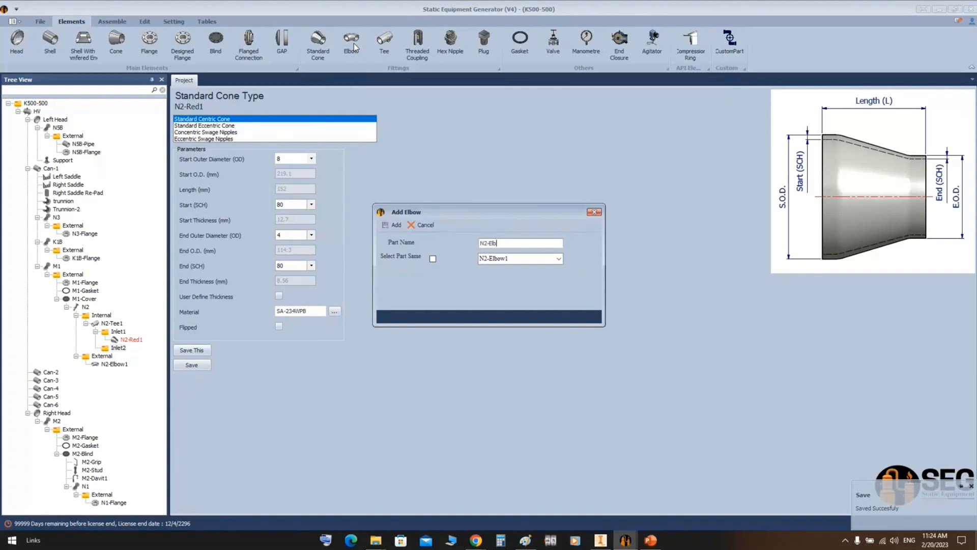
left_click(393, 224)
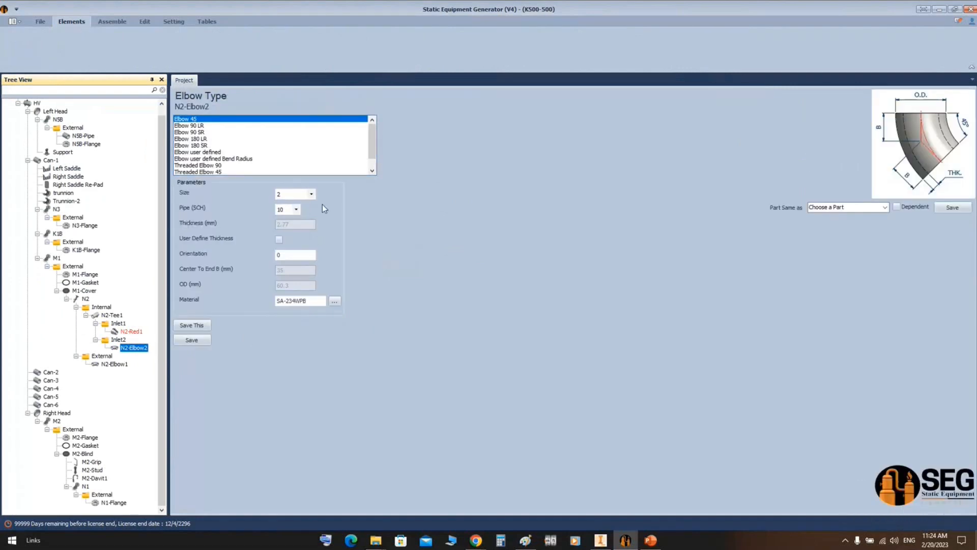
Set N2-Elbow2 to size 8 and schedule 80, save it, and view the updated vessel in Autodesk Inventor.
left_click(311, 194)
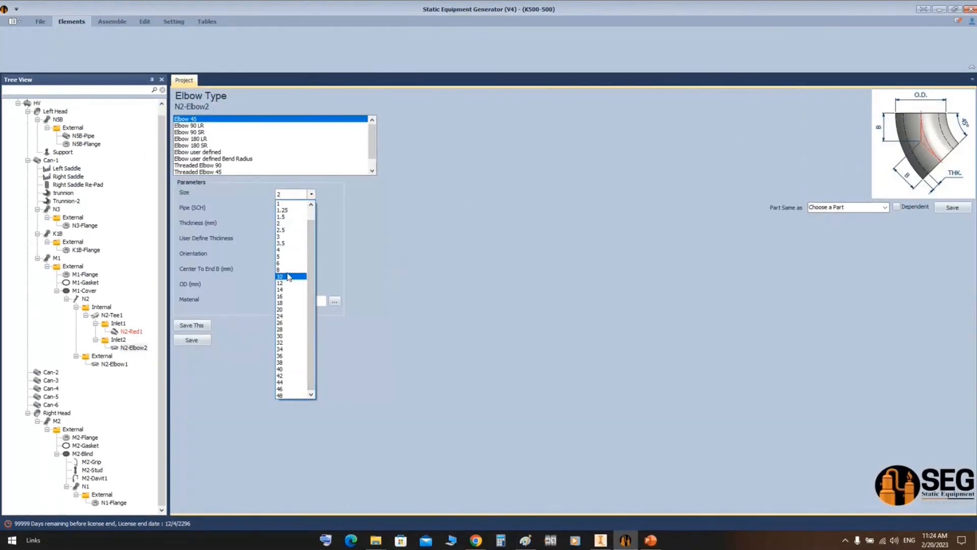
left_click(283, 270)
left_click(296, 209)
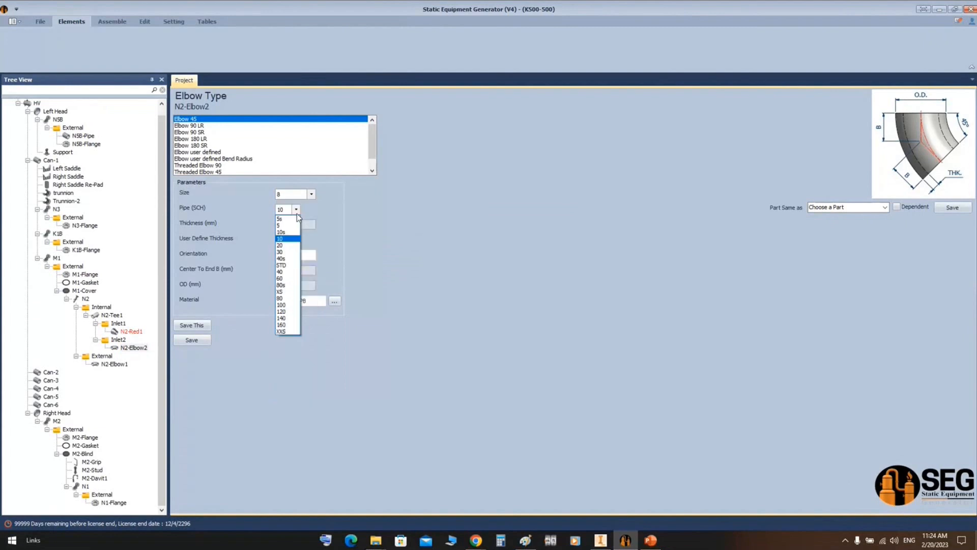
left_click(285, 298)
left_click(204, 340)
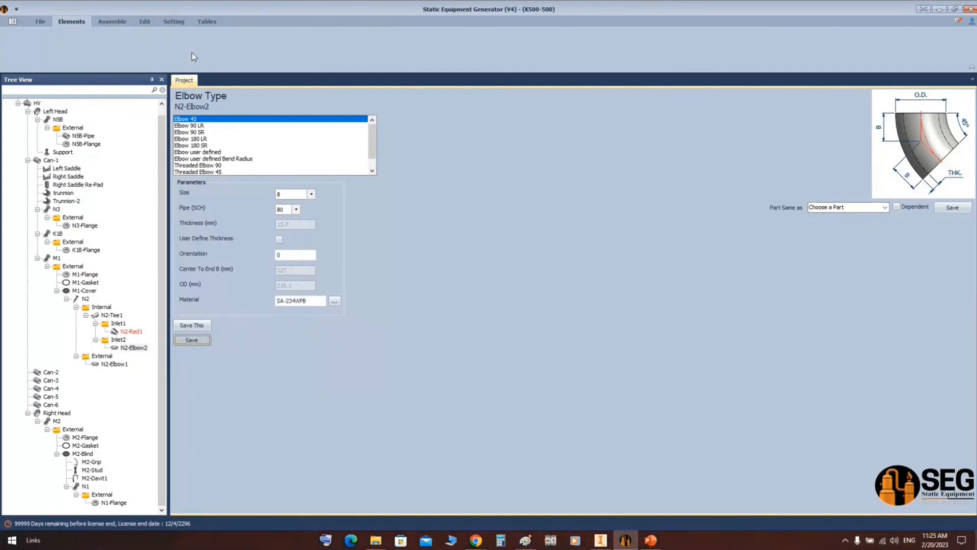
left_click(113, 22)
left_click(598, 541)
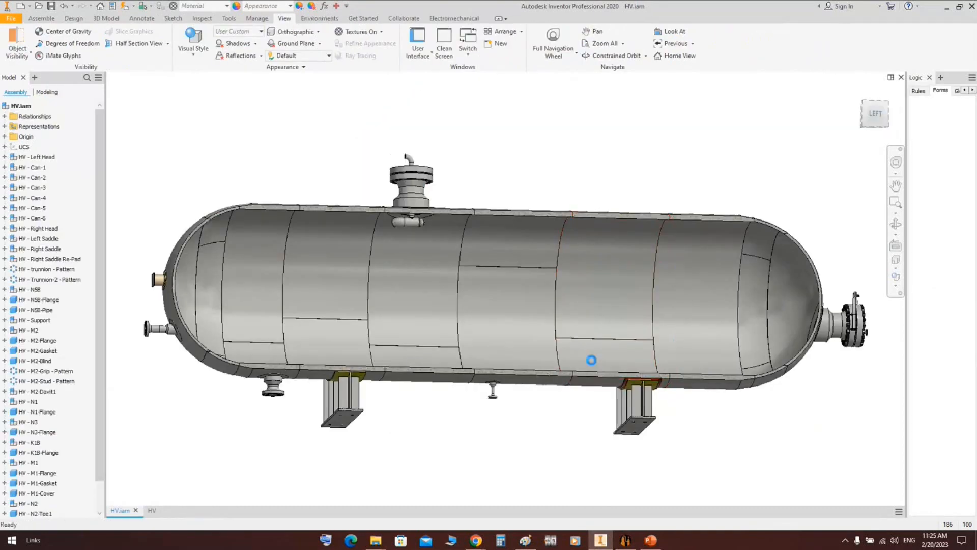
Switch back to Static Equipment Generator and save the application settings with Zoom Extend set to Normal.
left_click(626, 540)
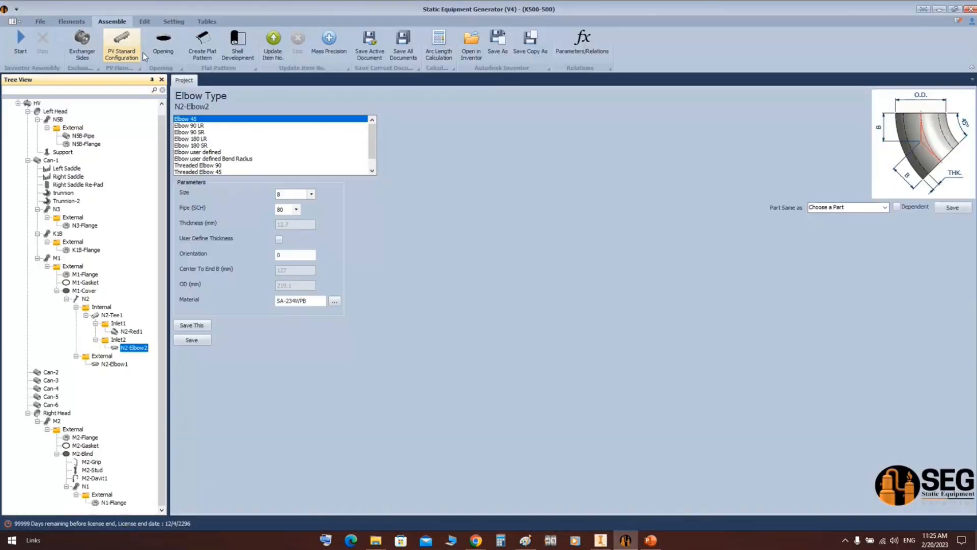
left_click(173, 22)
left_click(153, 40)
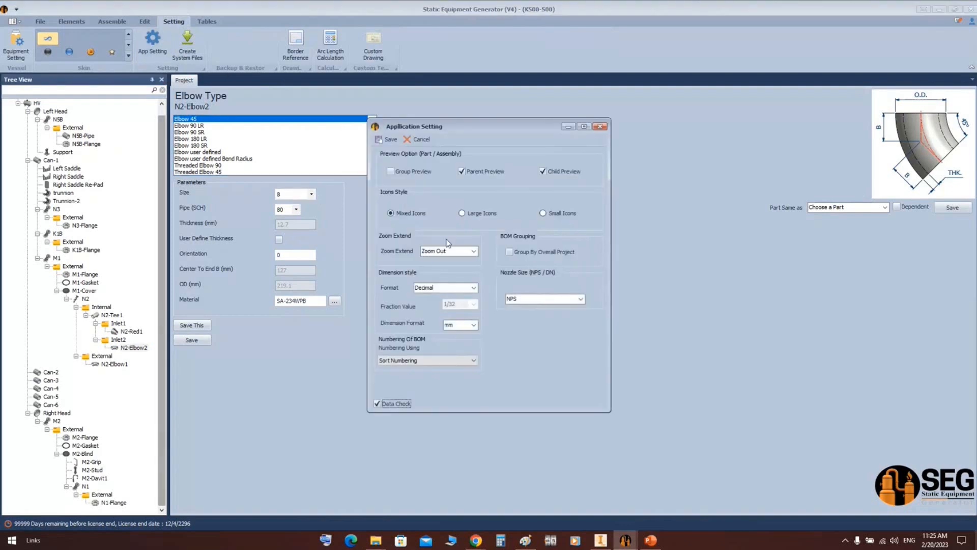
left_click(475, 251)
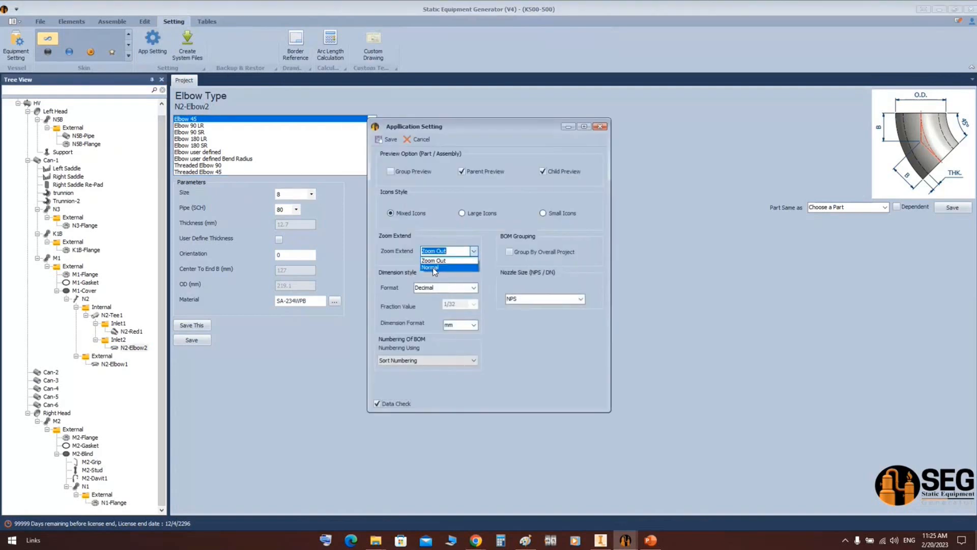
left_click(443, 267)
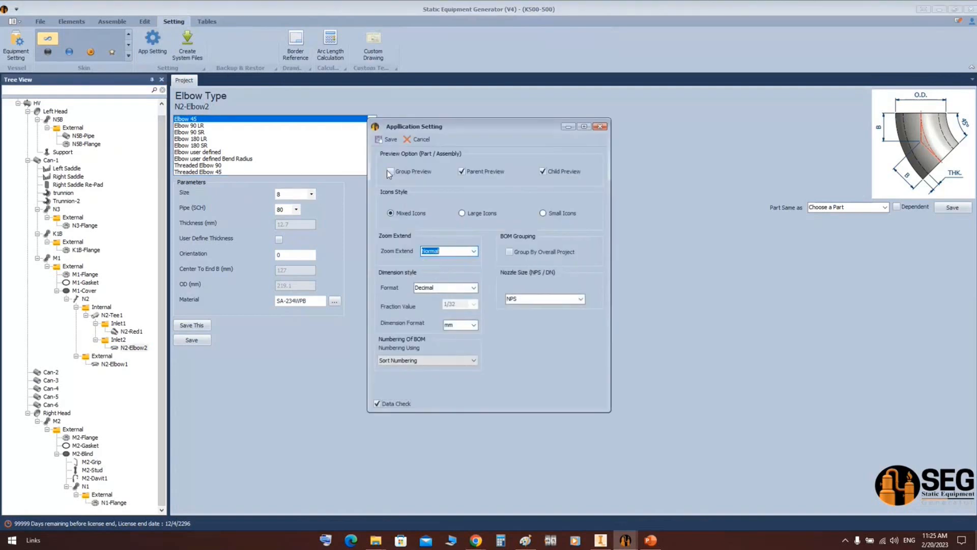
left_click(389, 139)
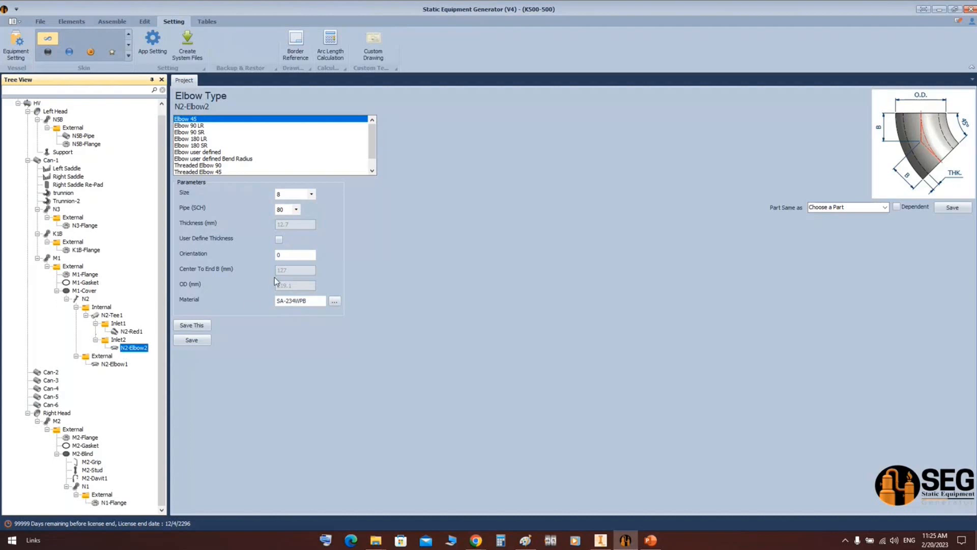
Set N2-Elbow2's orientation to 270, save it, and inspect the elbow inside the vessel in Autodesk Inventor.
left_click(260, 254)
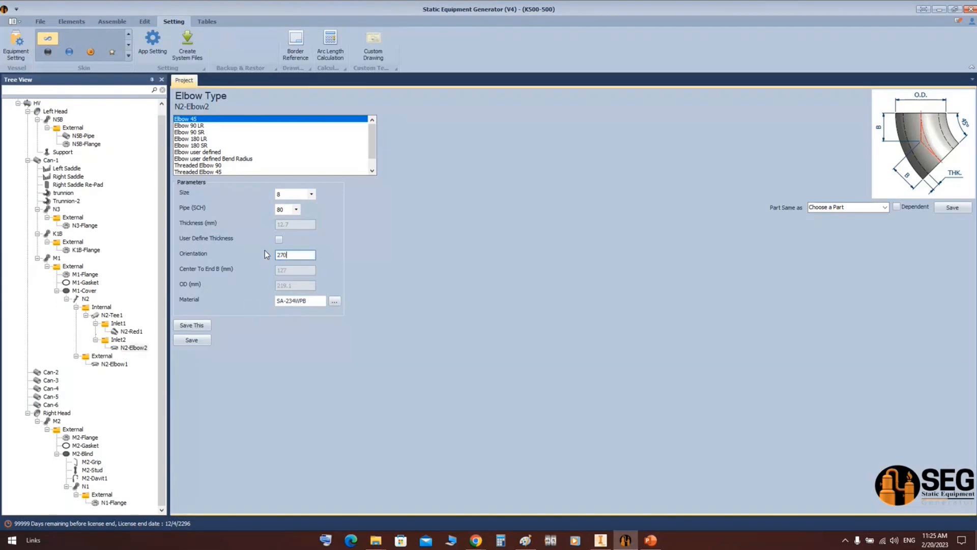
left_click(192, 340)
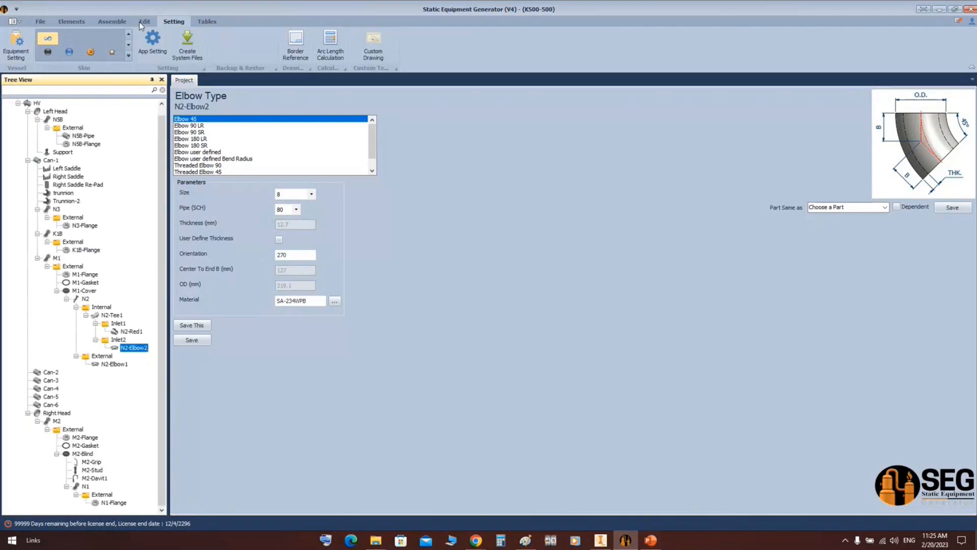
left_click(112, 22)
left_click(599, 541)
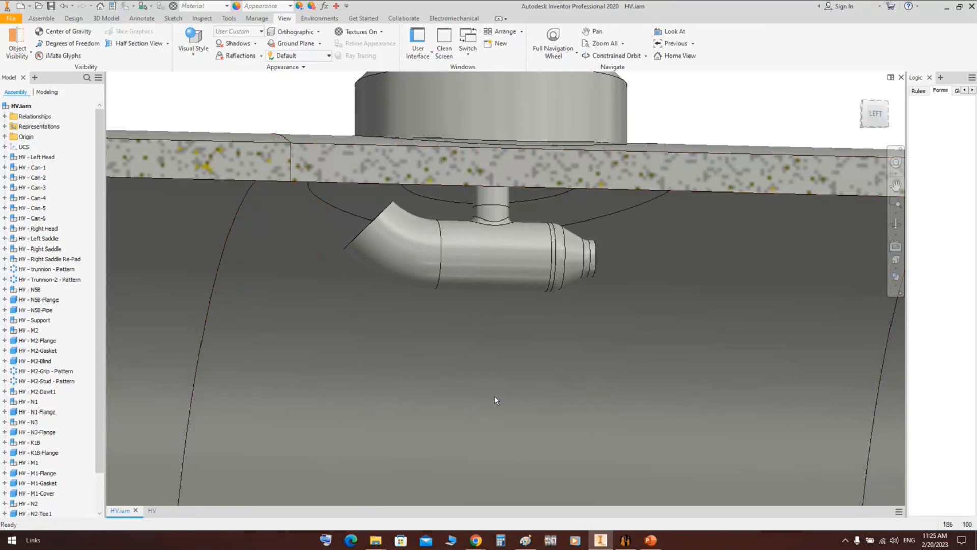
scroll(619, 411, "down", 3)
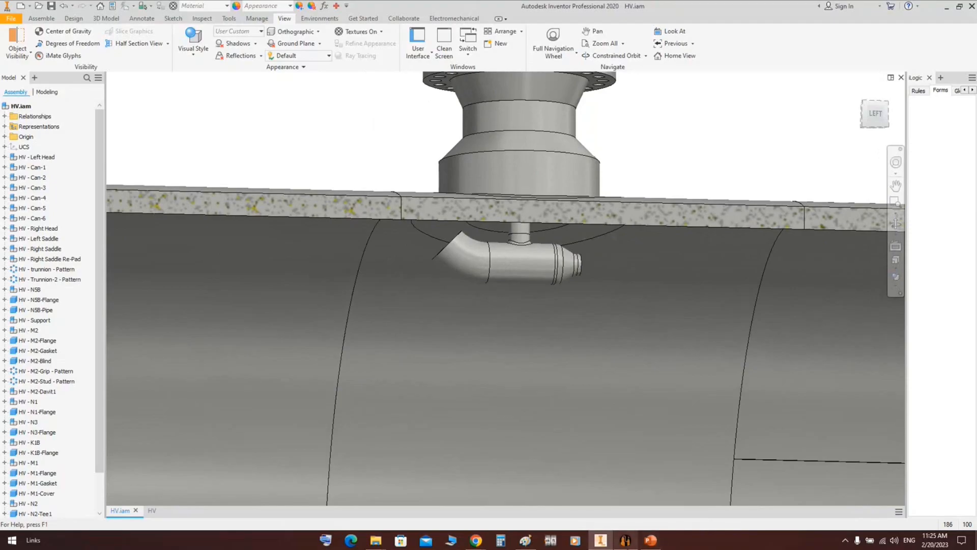
Return to Static Equipment Generator, set N2-Elbow2's orientation to 90, and save it.
left_click(625, 540)
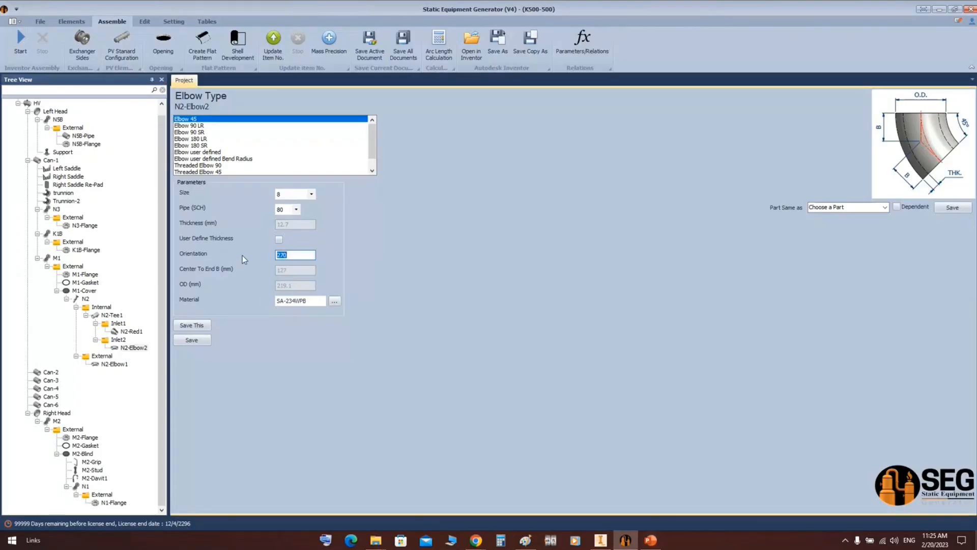
left_click(198, 339)
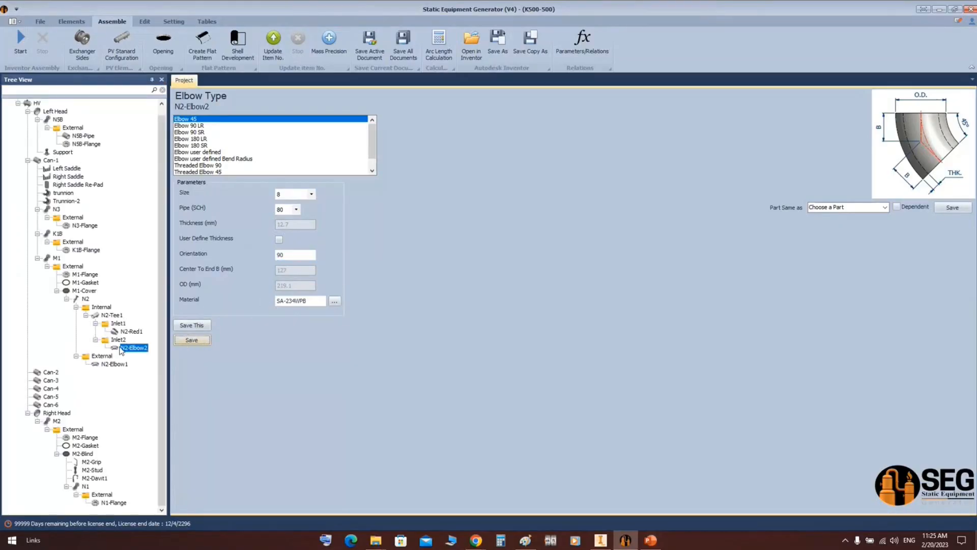
Add a shell named N2-Pipe1 to Inlet2 of N2-Tee1 and open its parameters.
left_click(71, 21)
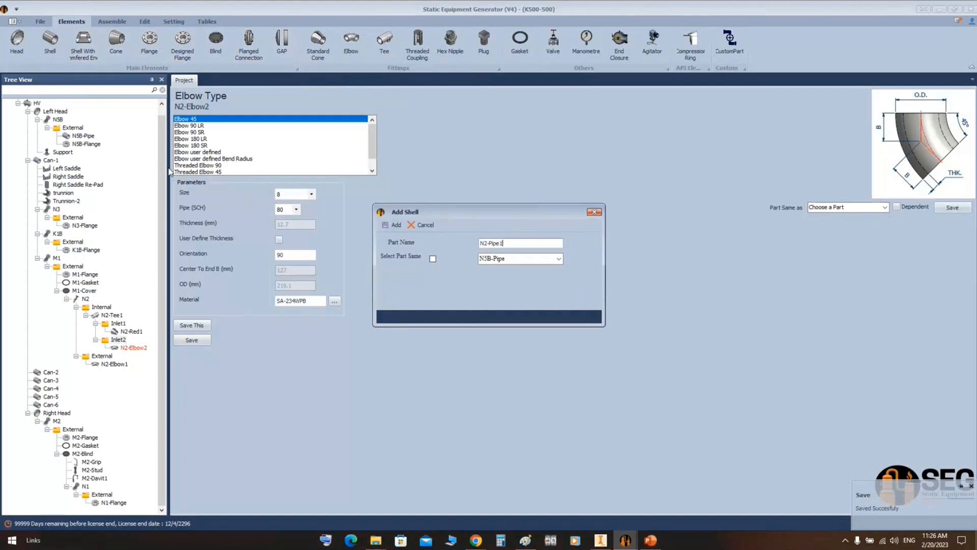
key("Return")
left_click(133, 347)
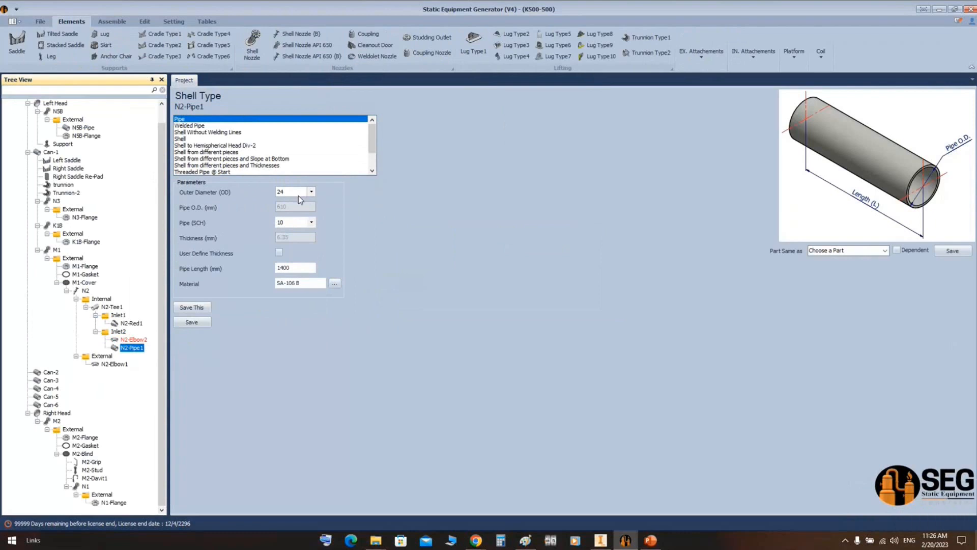
Set N2-Pipe1 to outer diameter 8, schedule 80 and length 400 mm, and save it.
left_click(299, 195)
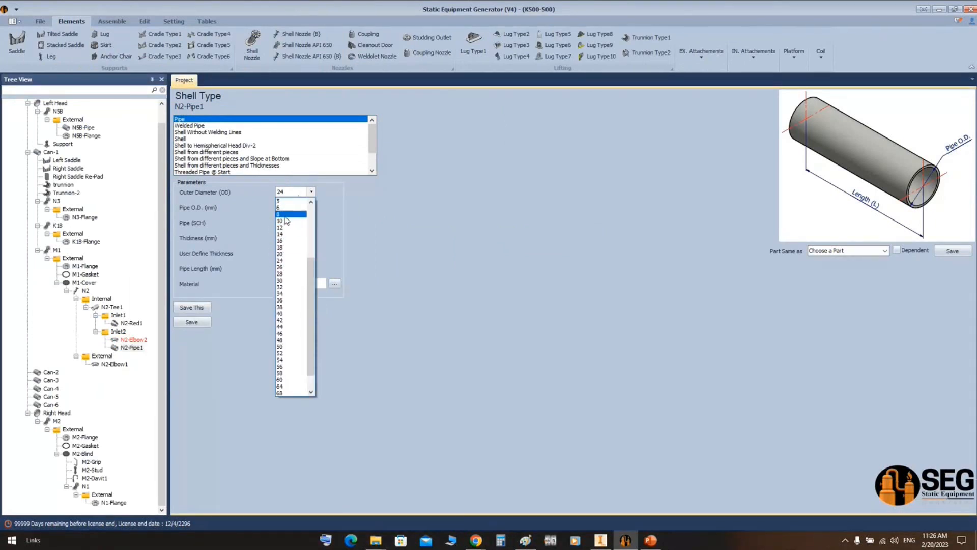
left_click(285, 215)
left_click(295, 222)
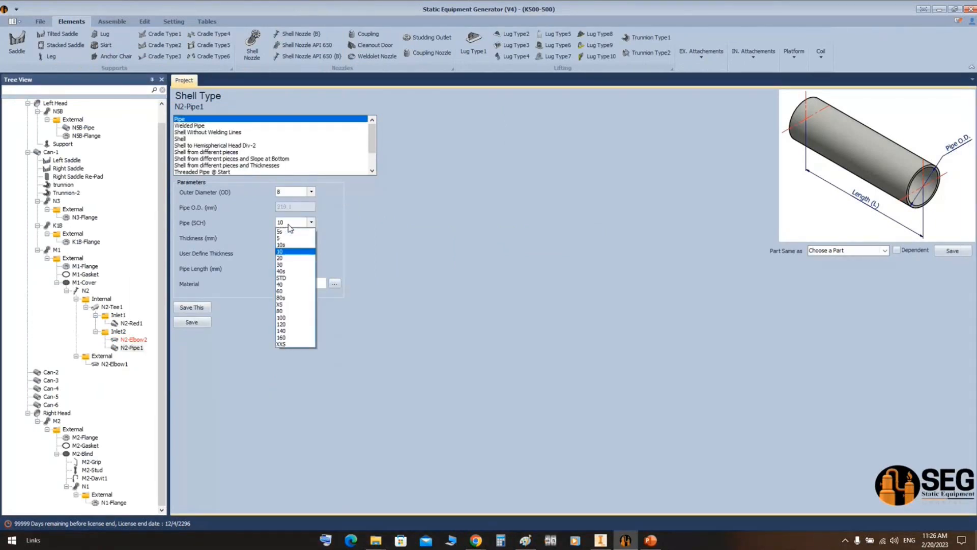
left_click(289, 310)
key("Tab")
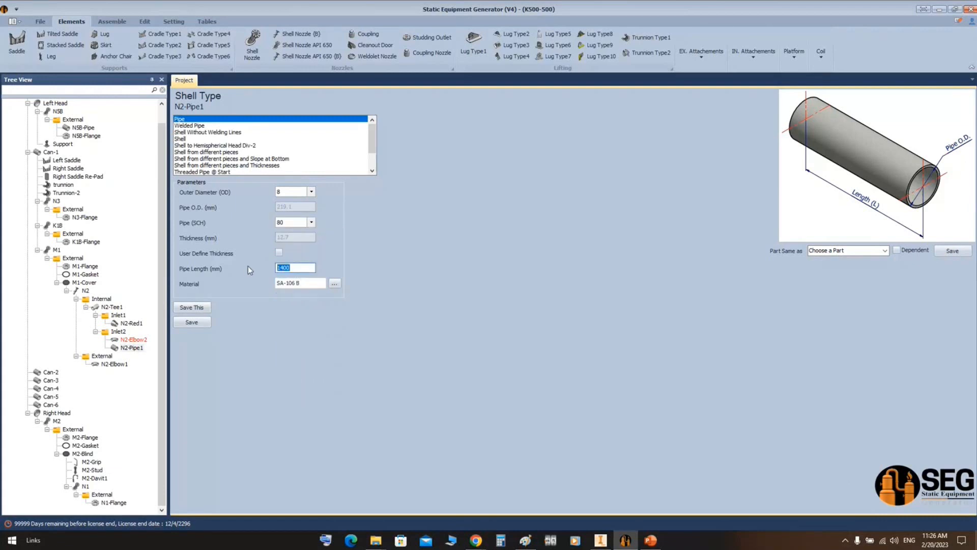
type("400")
left_click(202, 328)
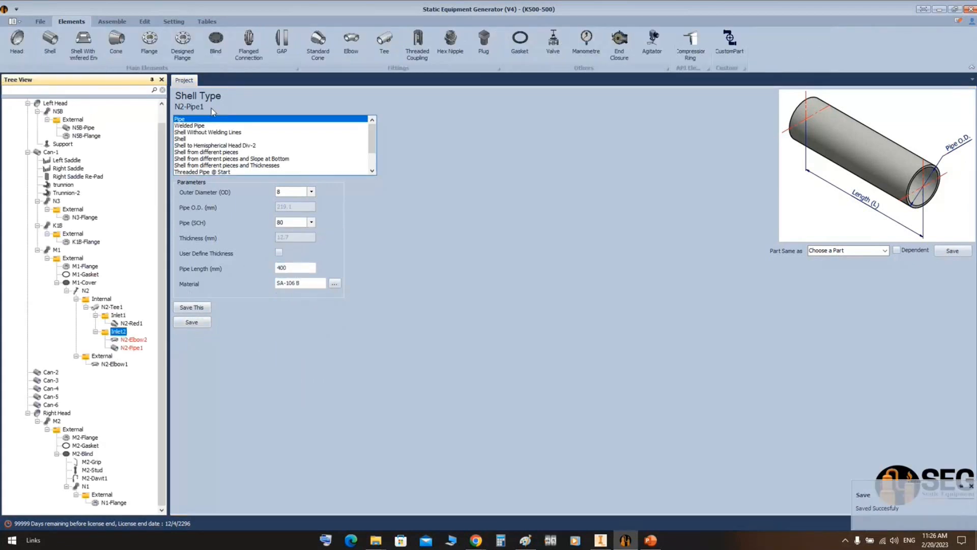
Add a flange named N2-Flange1 to Inlet2 and open its parameters.
left_click(160, 39)
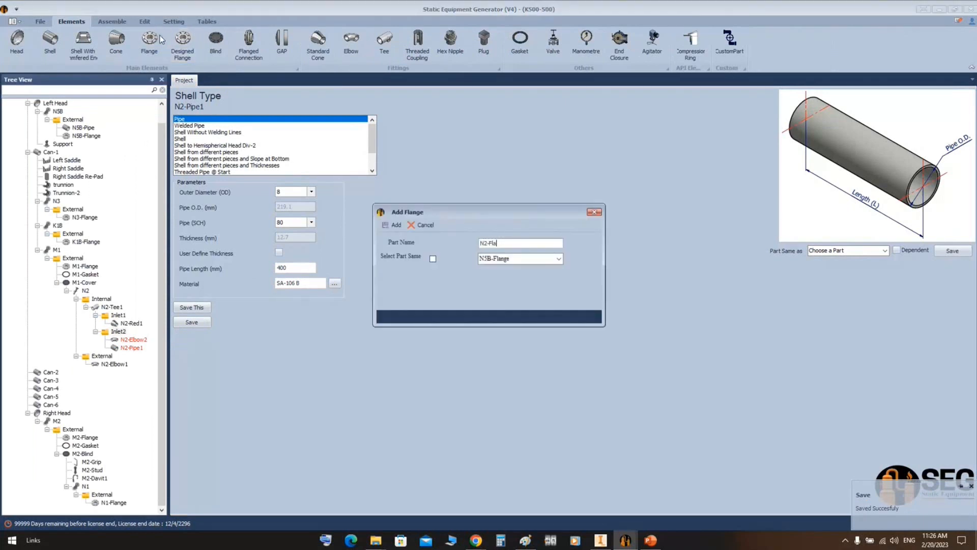
key("Return")
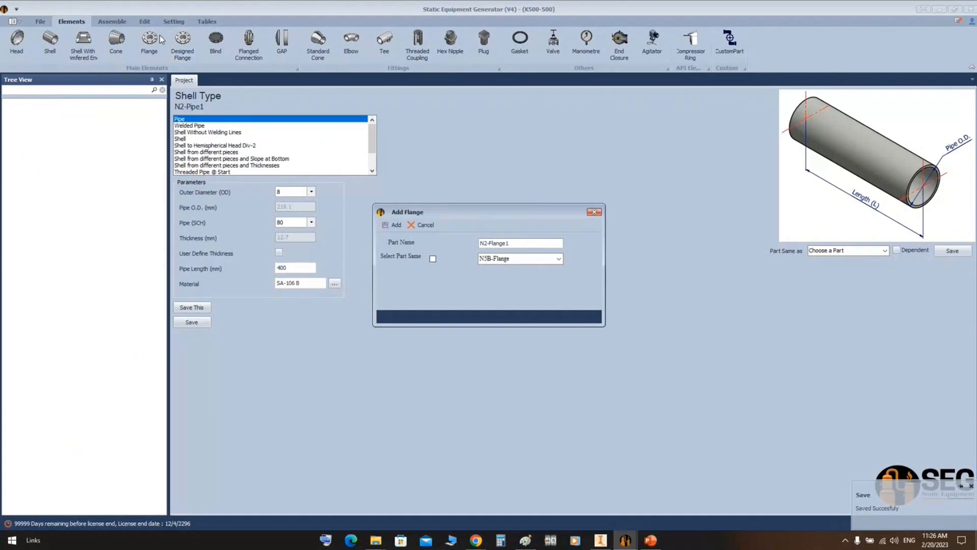
left_click(133, 348)
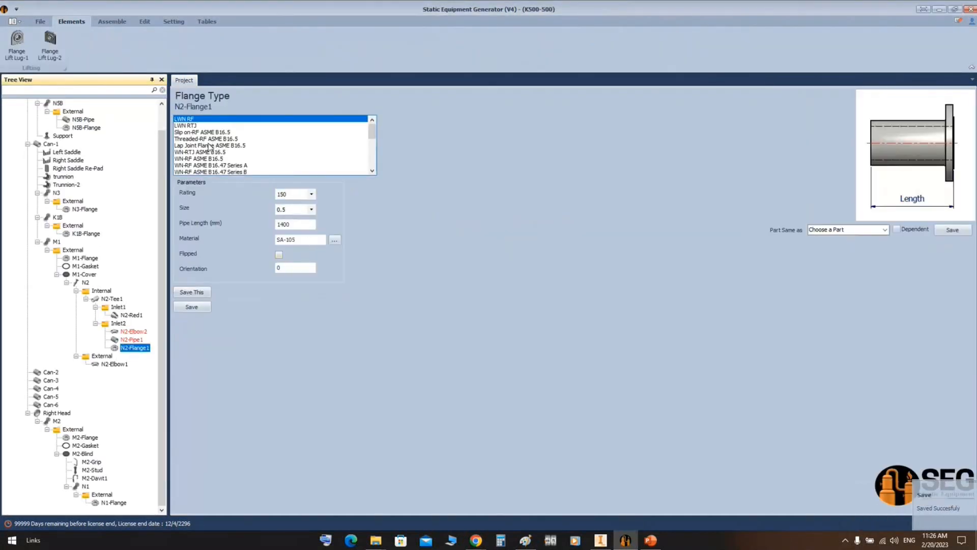
Make N2-Flange1 a Slip on-RF ASME B16.5 flange with rating 300, size 8 and raised face offset 15 mm, and save it.
left_click(208, 132)
left_click(285, 194)
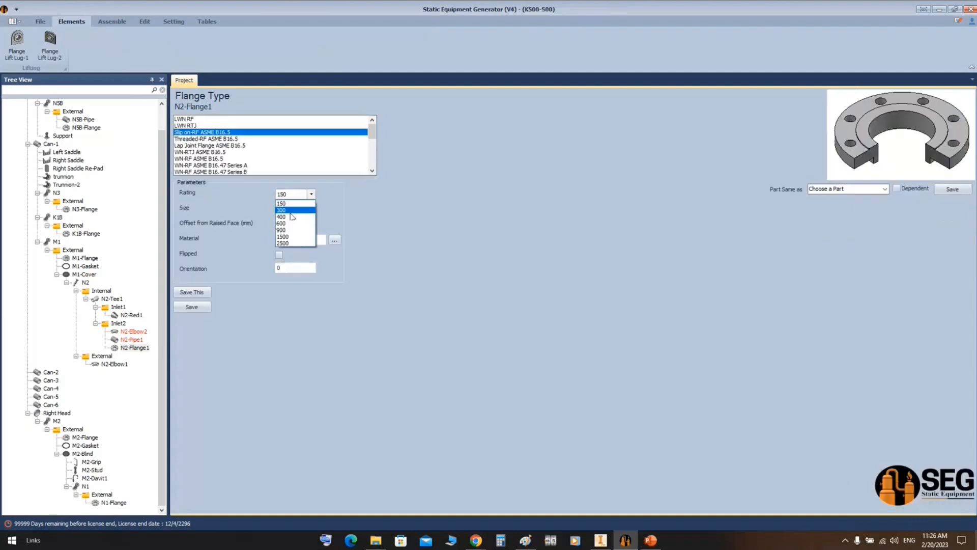
left_click(293, 212)
left_click(293, 213)
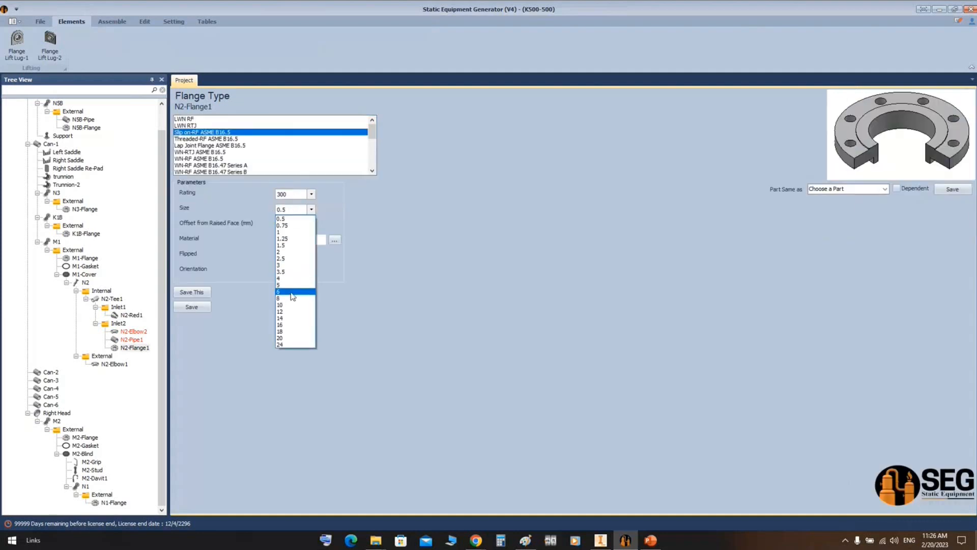
left_click(294, 297)
double_click(300, 224)
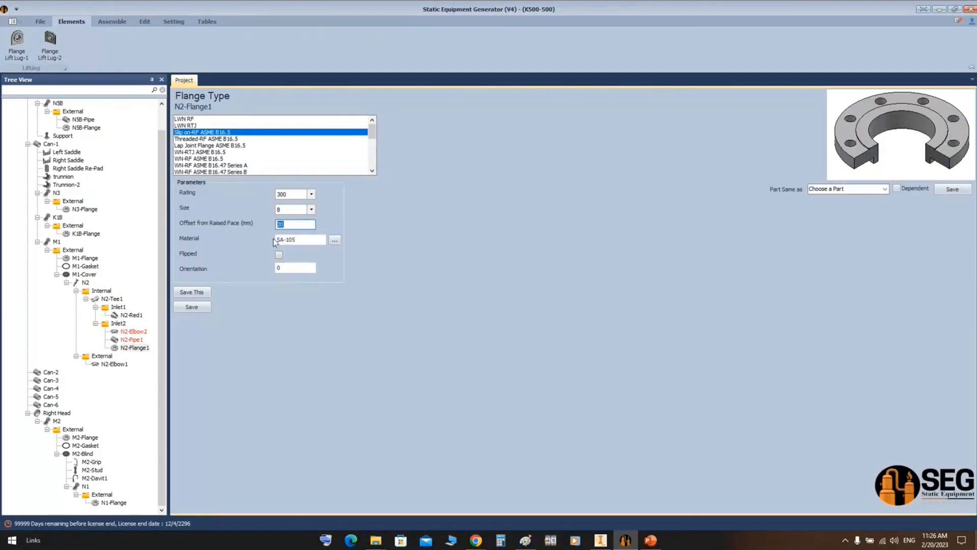
left_click(200, 308)
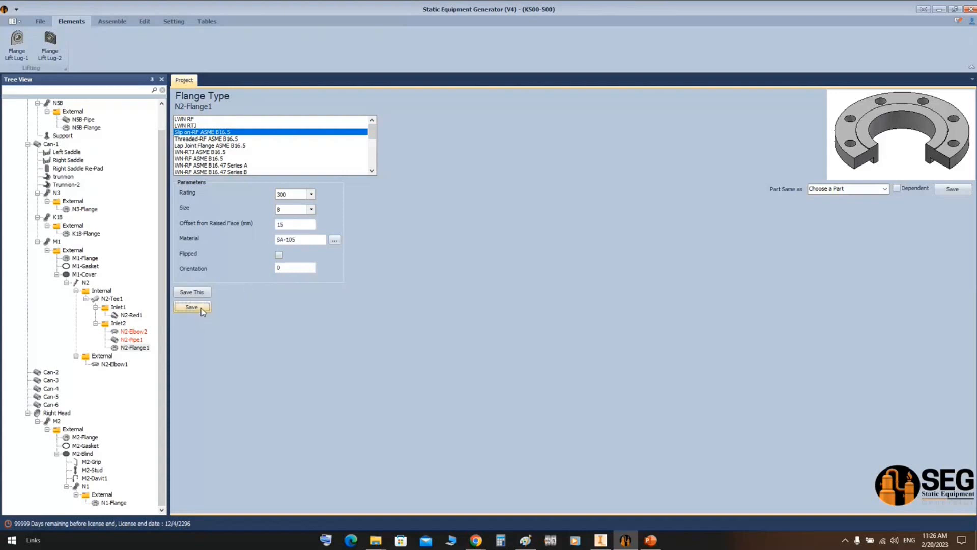
Add a gasket named N2-Gasket1 to Inlet2 and open its parameters.
left_click(119, 323)
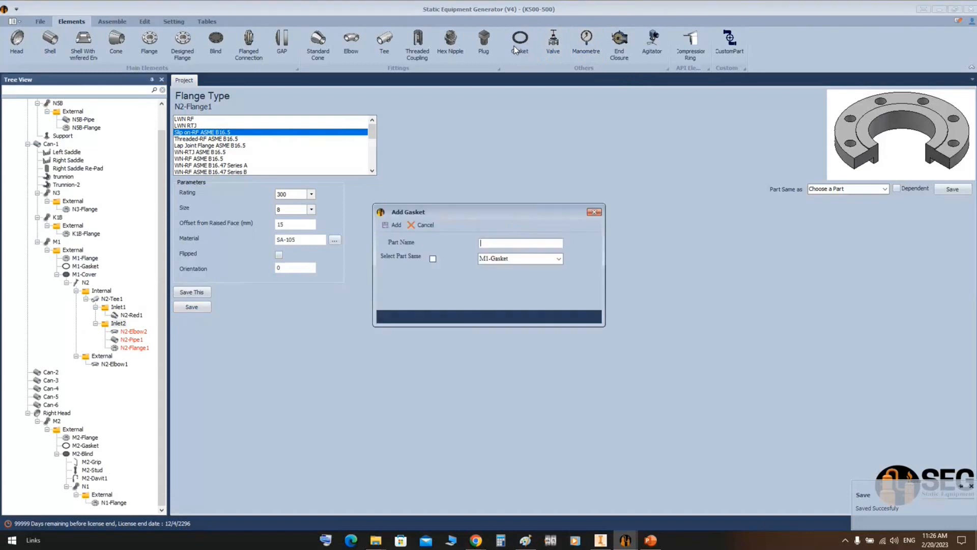
type("Gasket1")
key("Return")
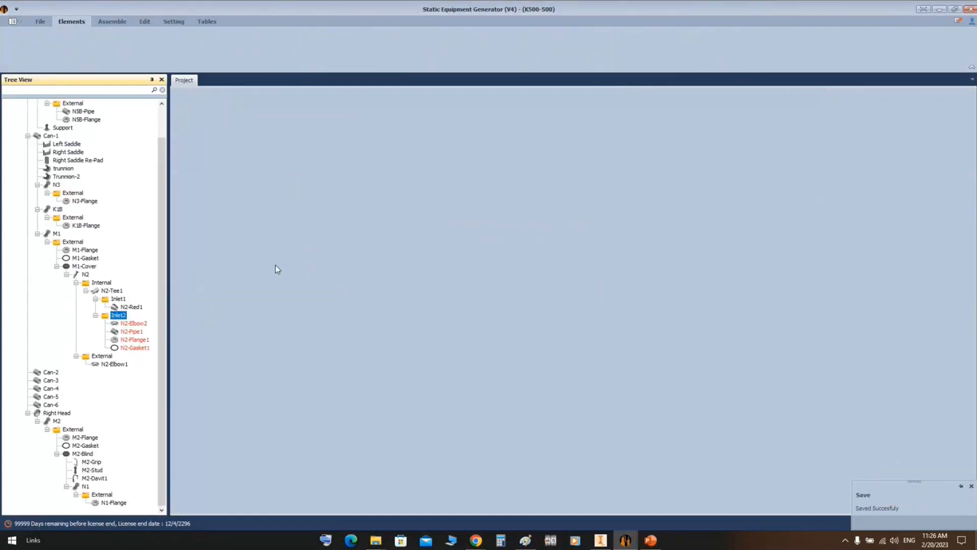
left_click(135, 348)
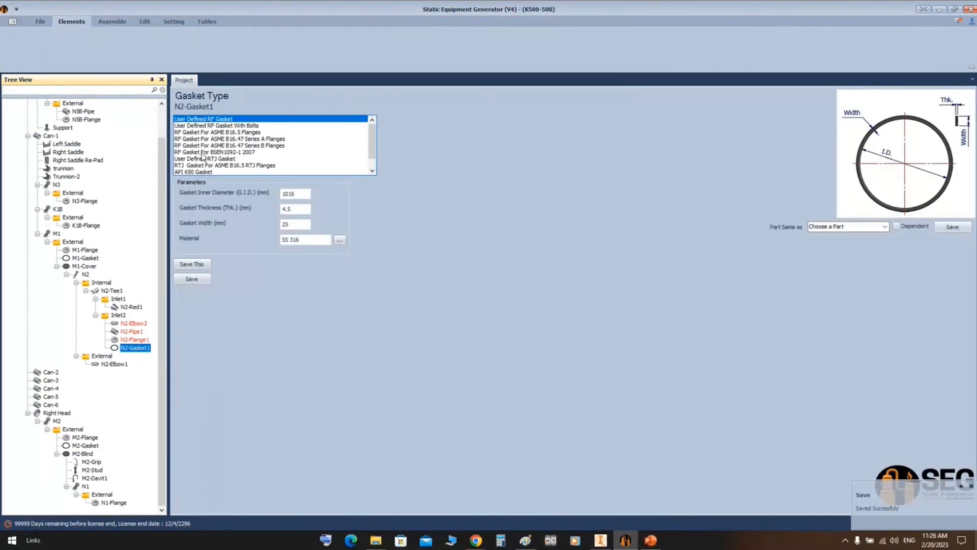
Make N2-Gasket1 an RF Gasket For ASME B16.5 Flanges with rating 300 and size 8, and save it.
left_click(202, 152)
left_click(203, 132)
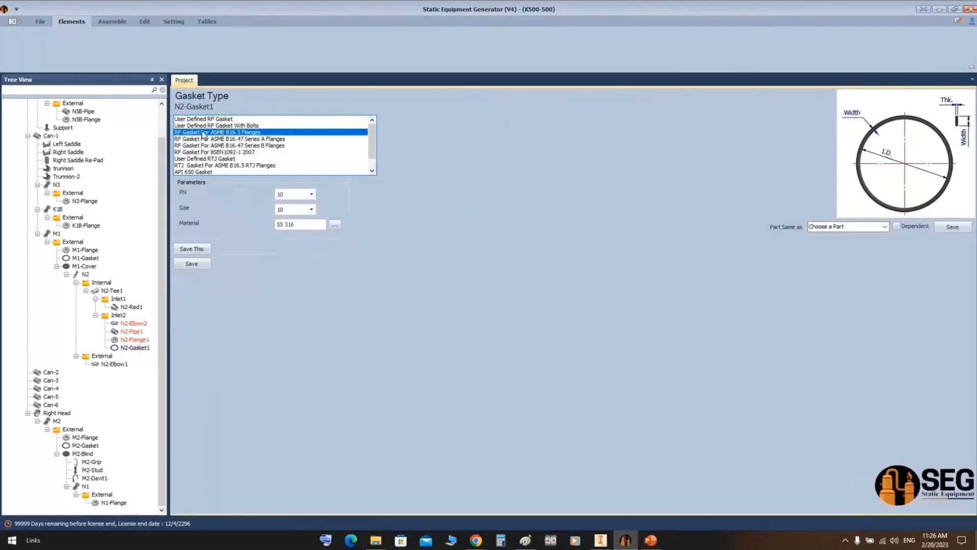
left_click(311, 209)
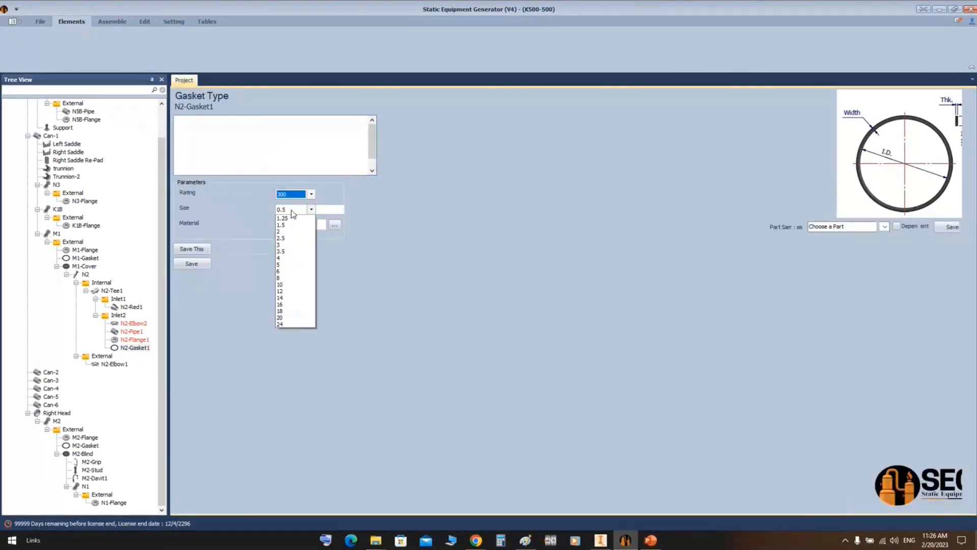
left_click(281, 299)
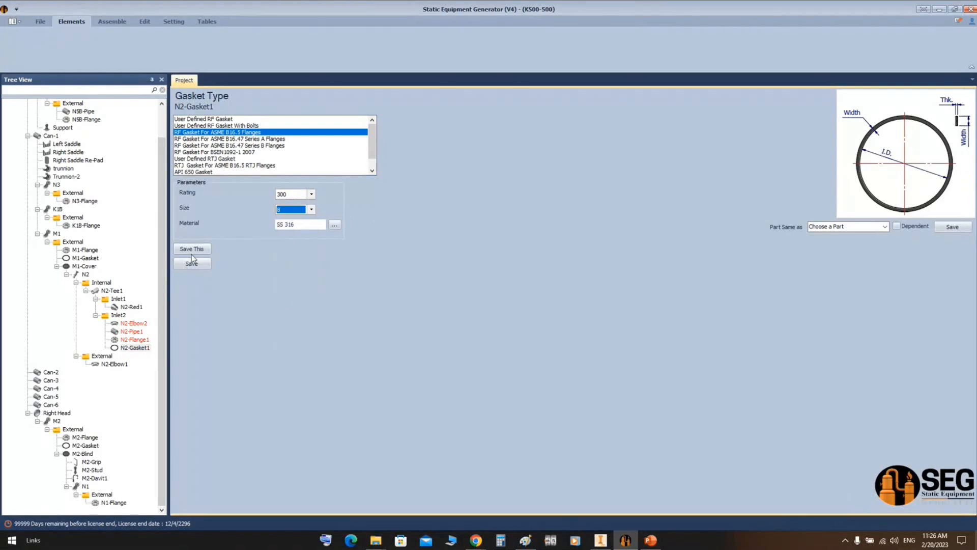
left_click(192, 264)
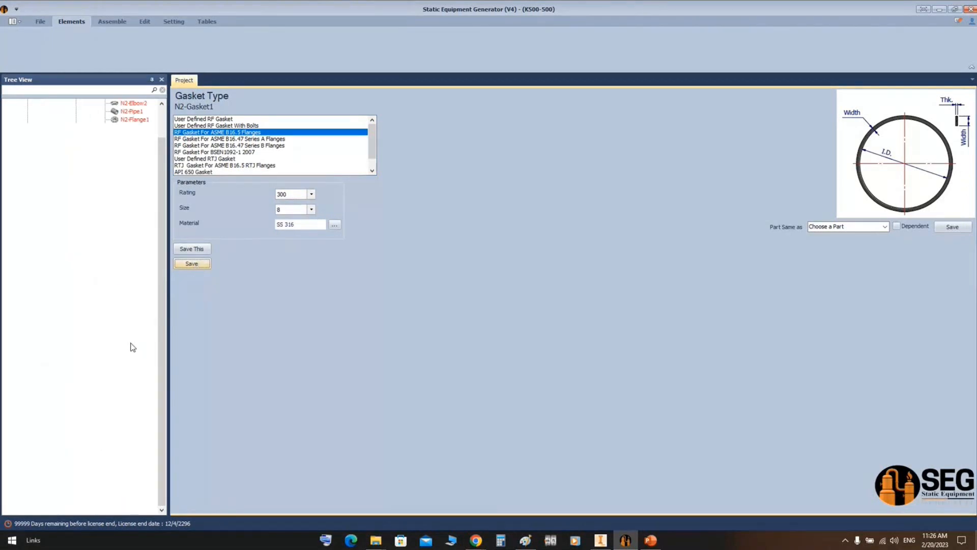
Add a second flange named N2-Flange2 to Inlet2 and open its parameters.
left_click(135, 341)
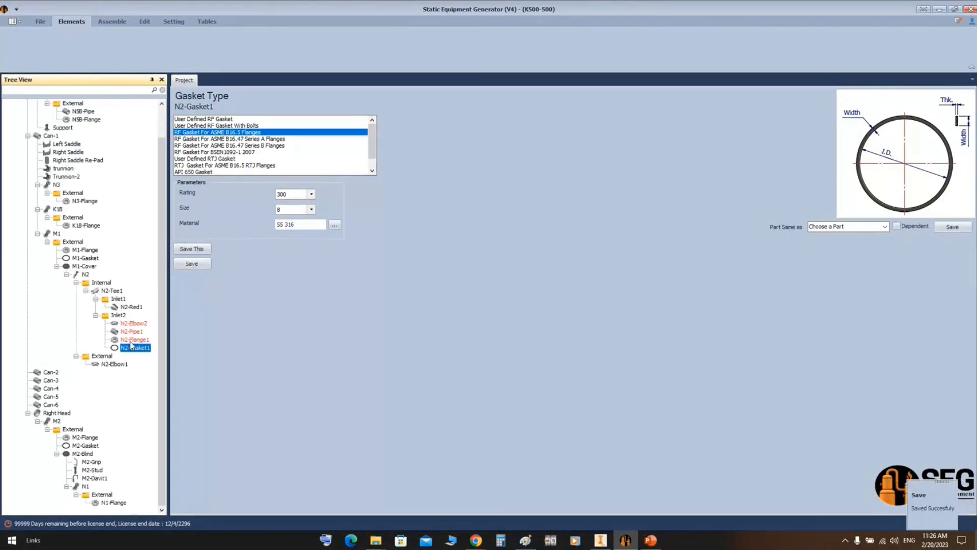
left_click(119, 315)
left_click(156, 38)
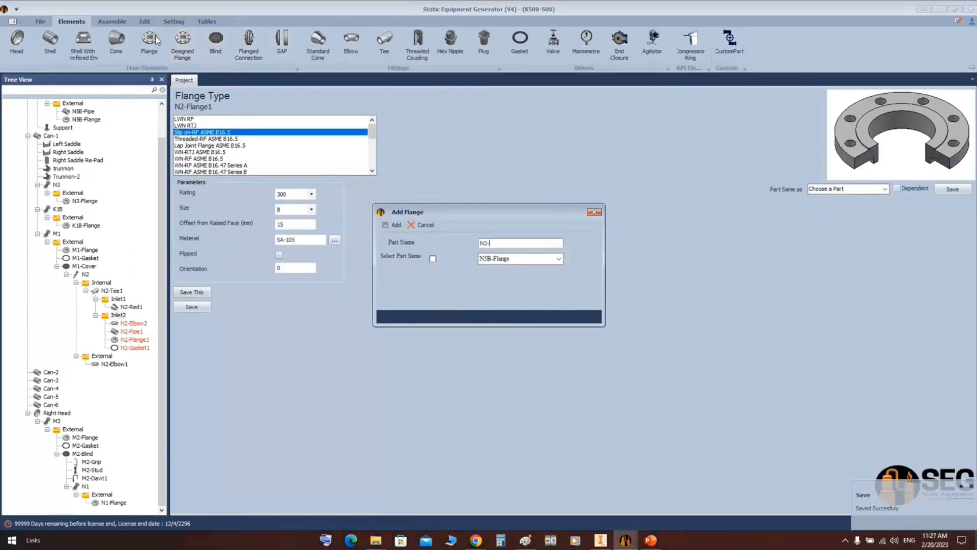
type("N2-Flange2")
key("Return")
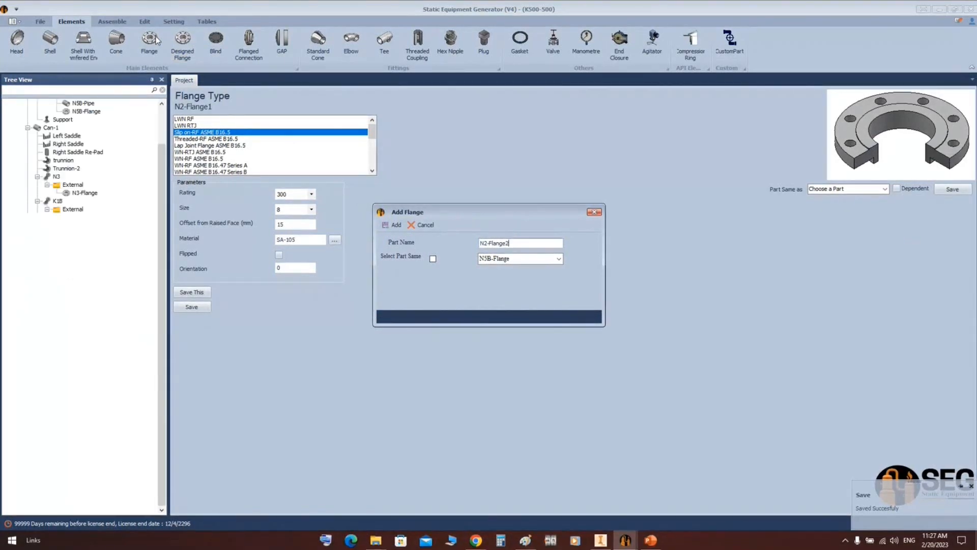
left_click(135, 348)
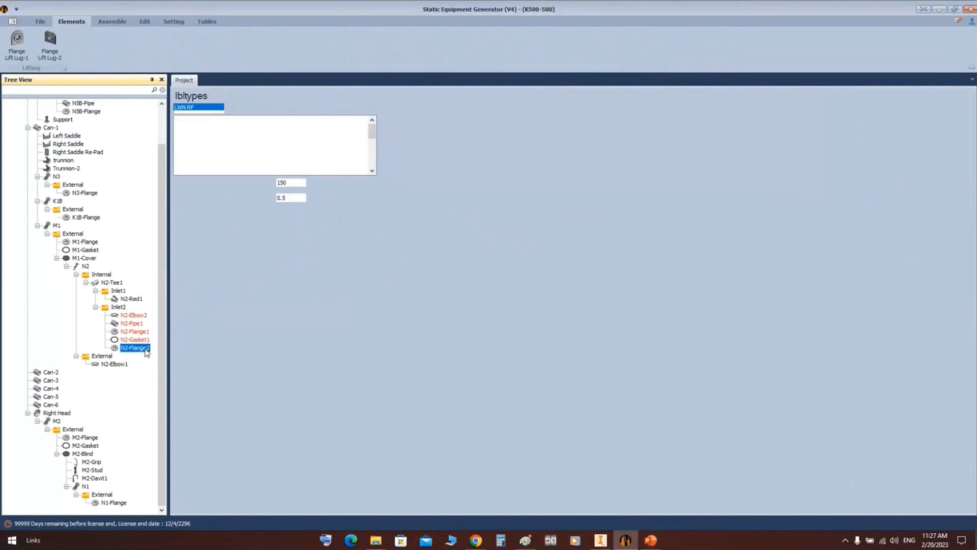
Make N2-Flange2 the same as N2-Flange1, set it as flipped, and save it.
left_click(886, 230)
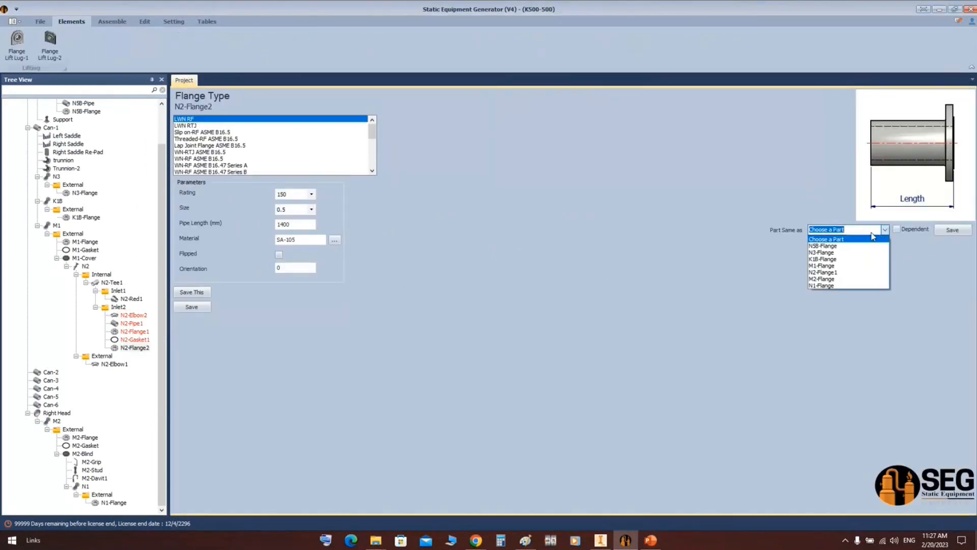
left_click(836, 272)
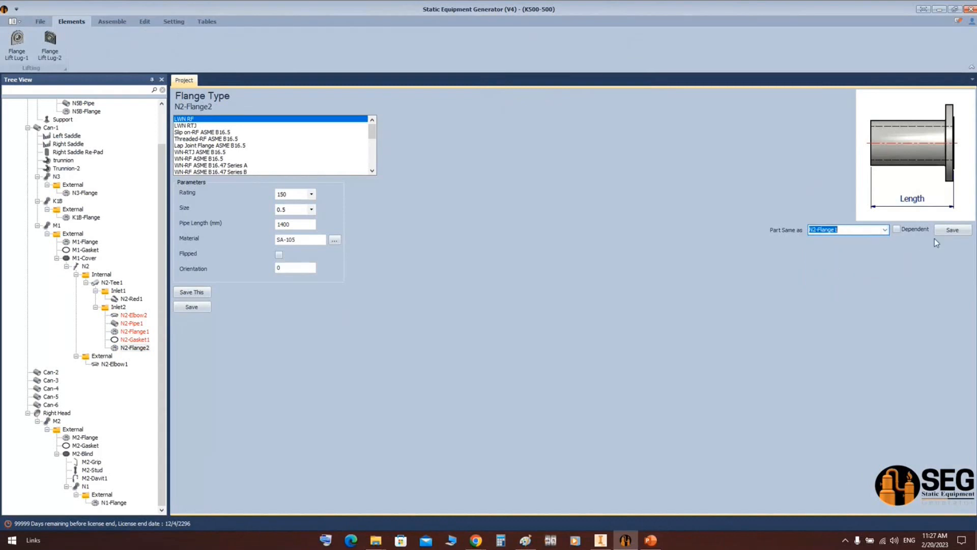
left_click(950, 230)
left_click(488, 278)
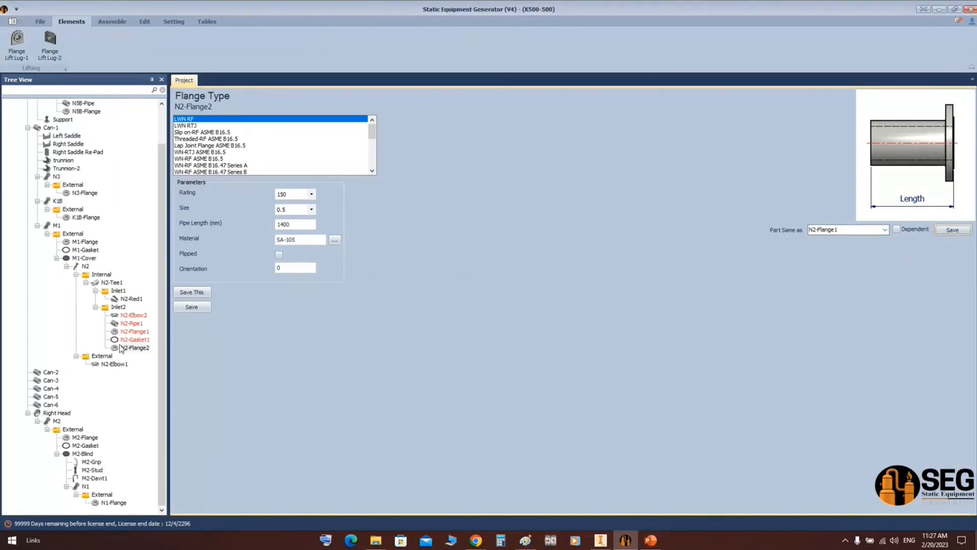
left_click(130, 349)
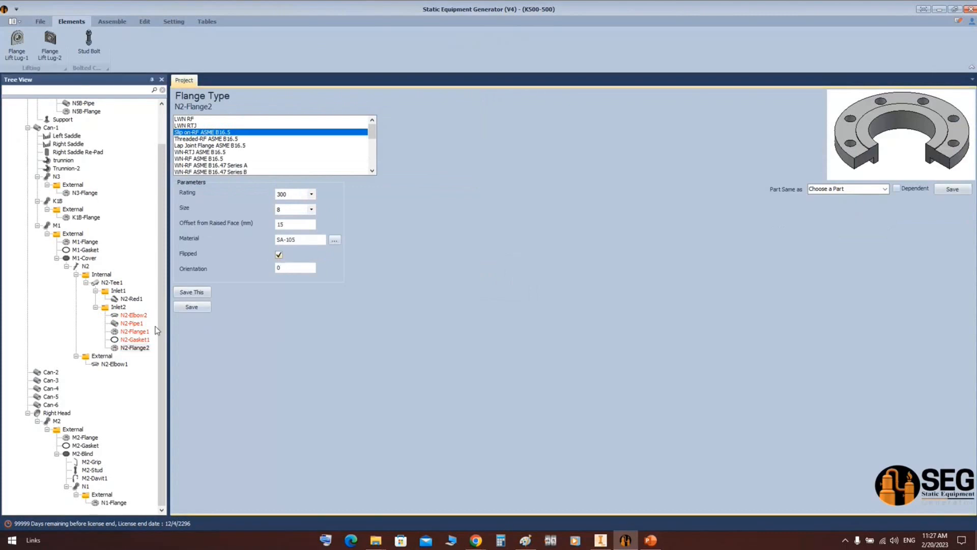
left_click(196, 307)
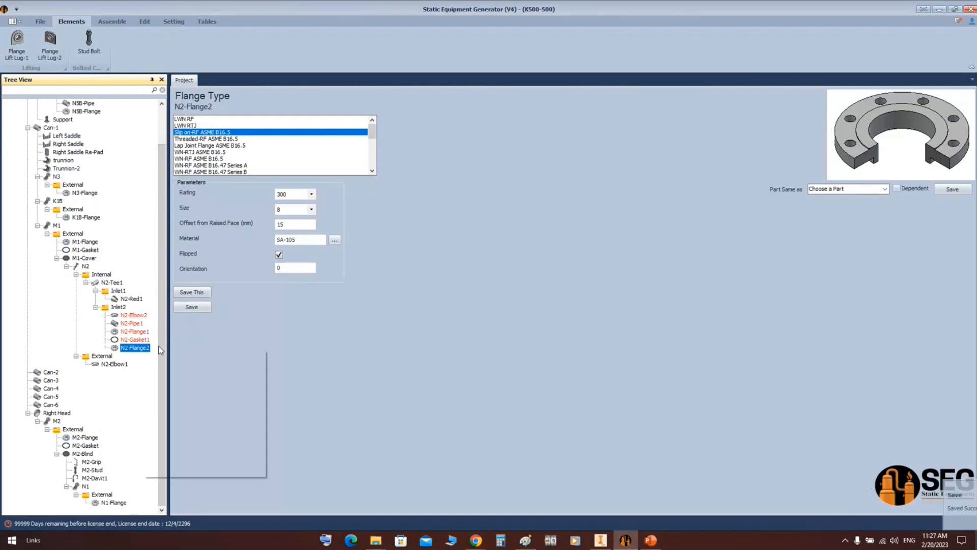
Delete N2-Flange2 from Inlet2.
right_click(144, 350)
left_click(157, 354)
left_click(482, 303)
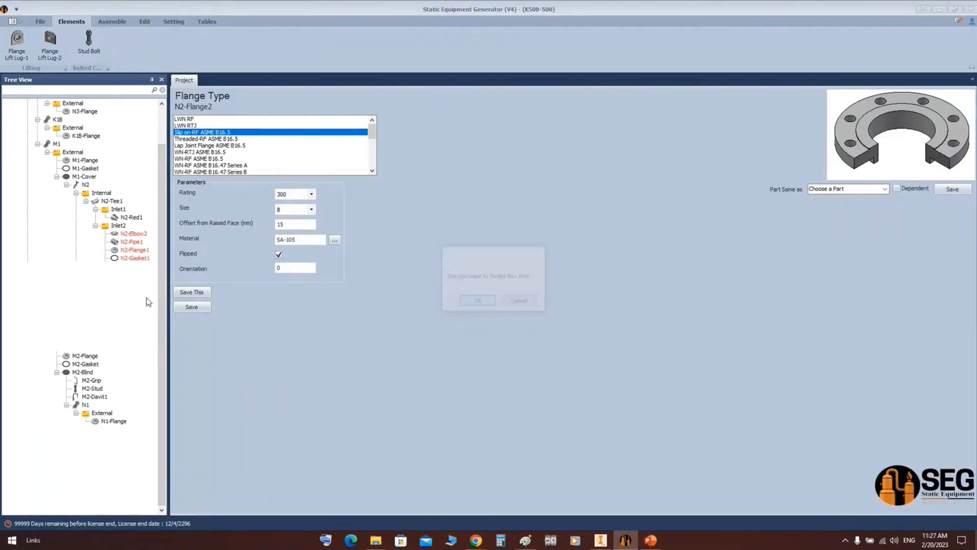
Add a valve named N2-Valve to Inlet2 of the N2 tee and open its parameters.
left_click(127, 307)
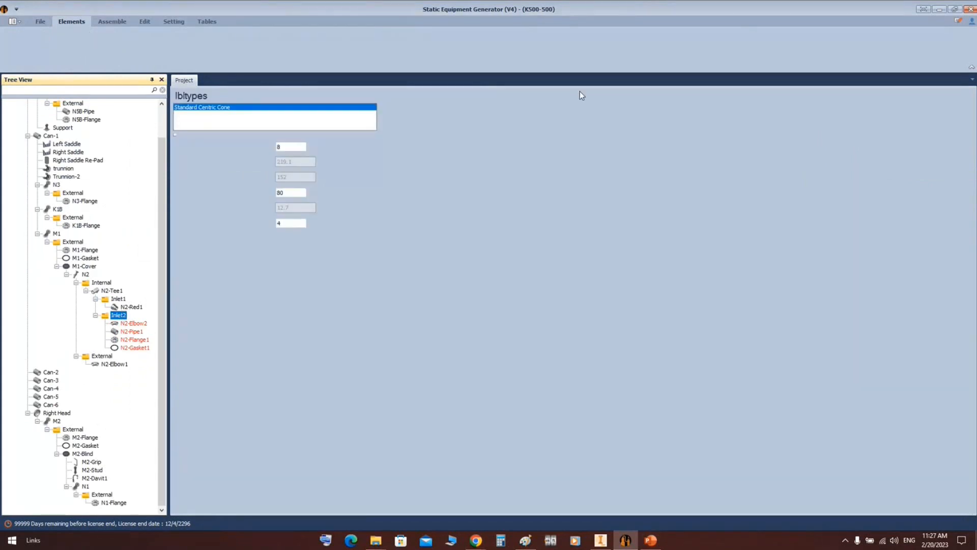
left_click(553, 42)
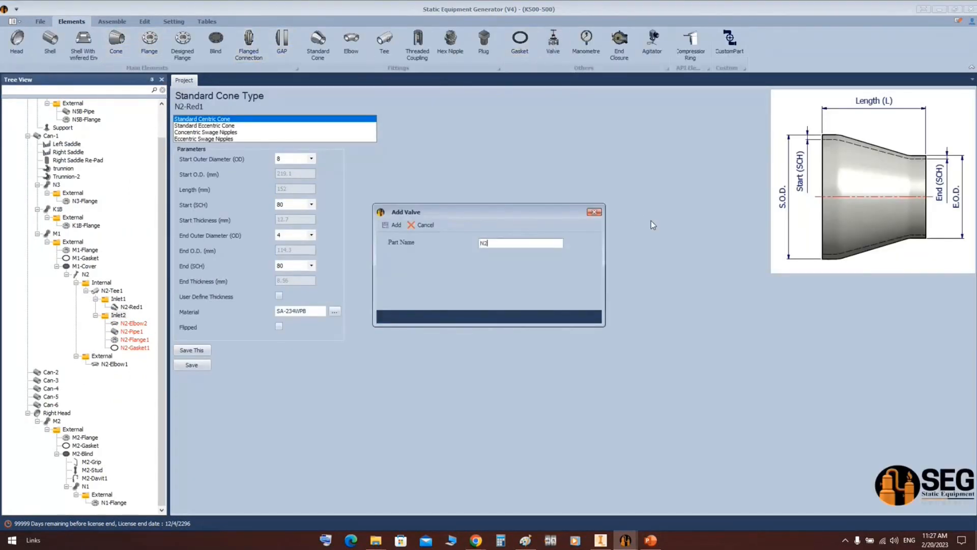
type("N2-Valve")
key("Return")
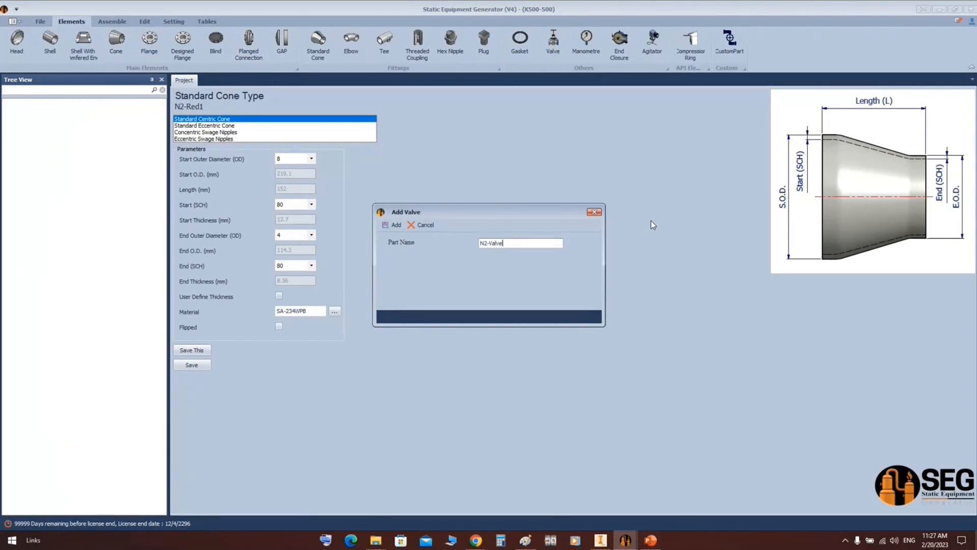
left_click(134, 350)
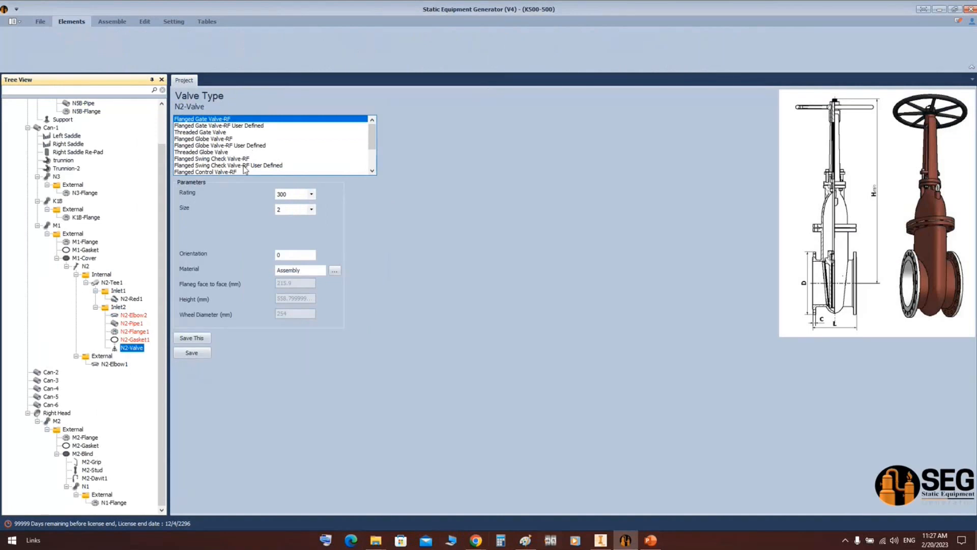
Make N2-Valve a Flanged Swing Check Valve-RF with rating 300 and size 8, and save it.
left_click(222, 160)
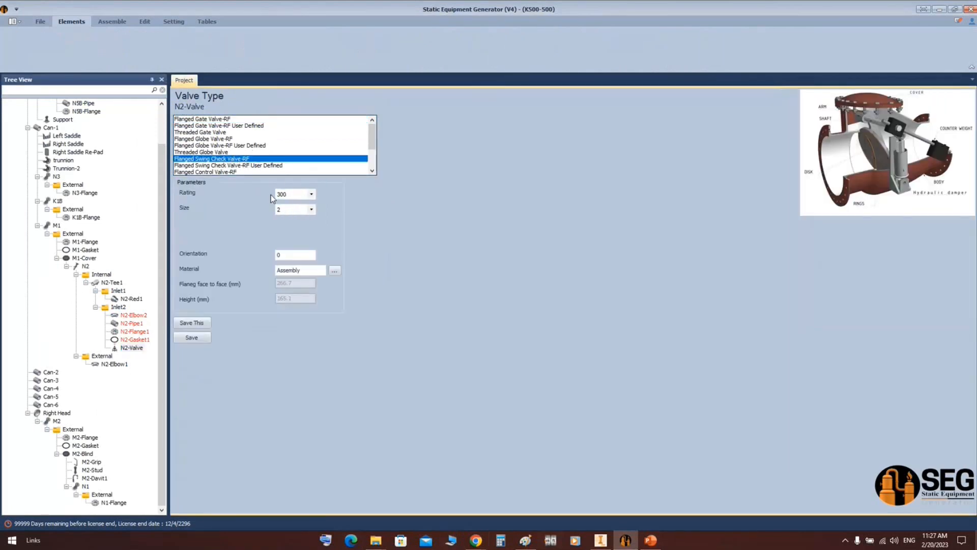
left_click(312, 211)
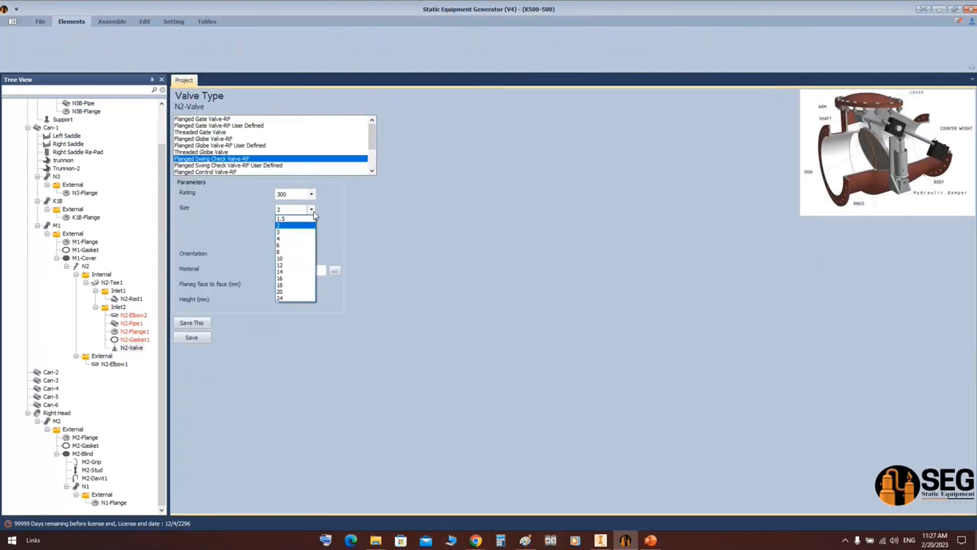
left_click(292, 253)
left_click(198, 339)
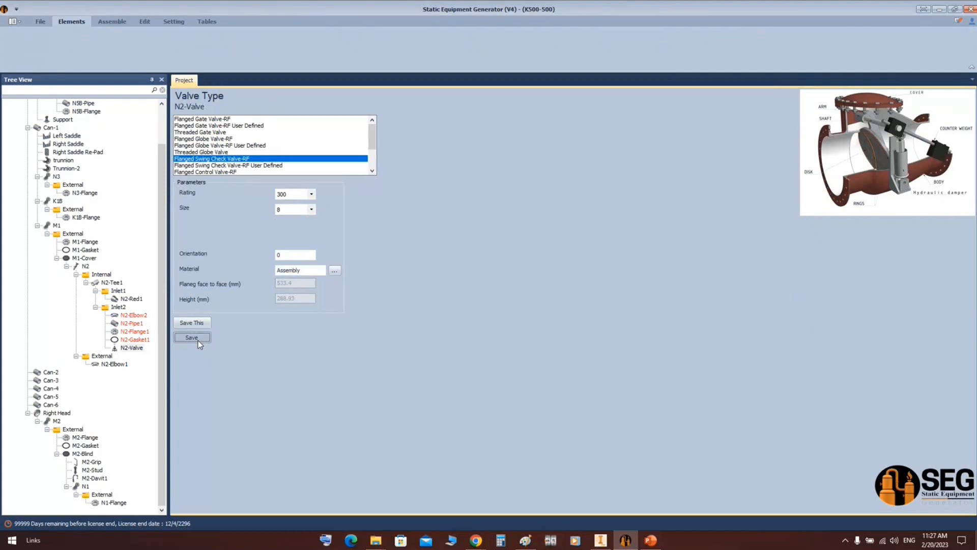
Generate N2-Valve in the Inventor assembly and close its part document.
left_click(121, 23)
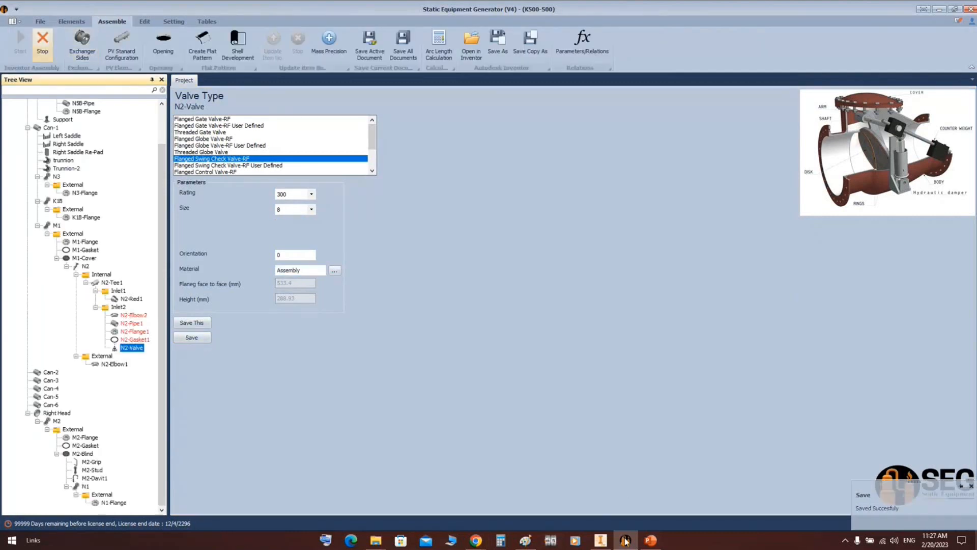
left_click(608, 542)
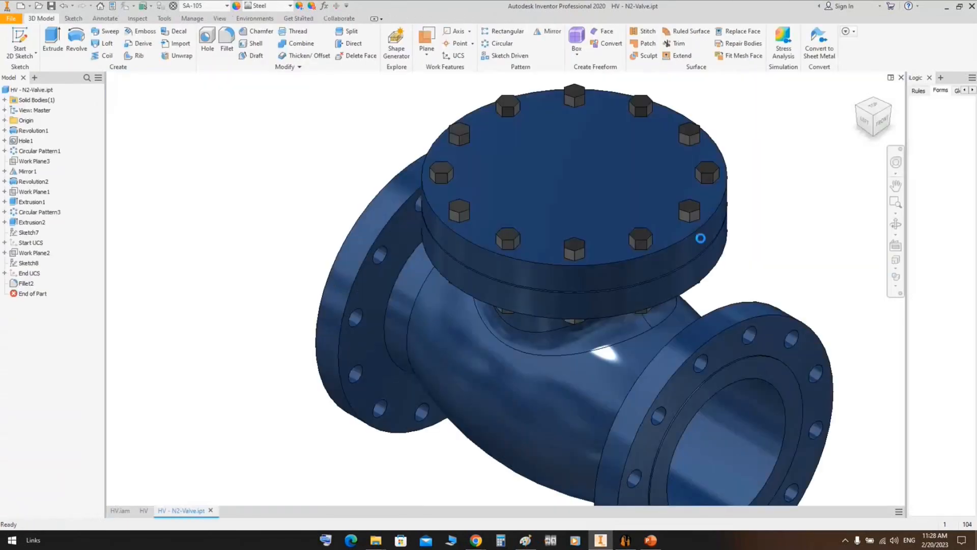
key("ctrl+F4")
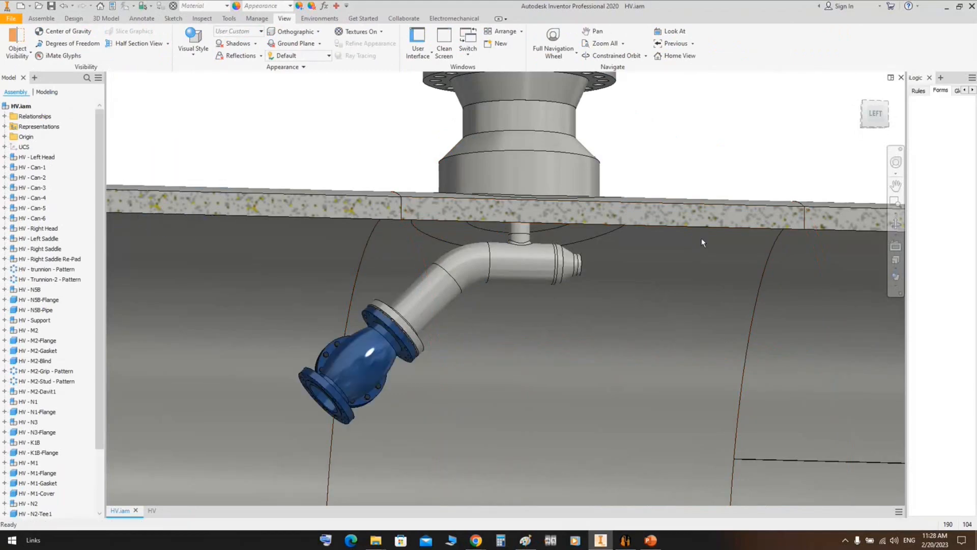
Back in Static Equipment Generator, set N2-Valve's orientation to 90, save it, and update the Inventor assembly.
left_click(625, 539)
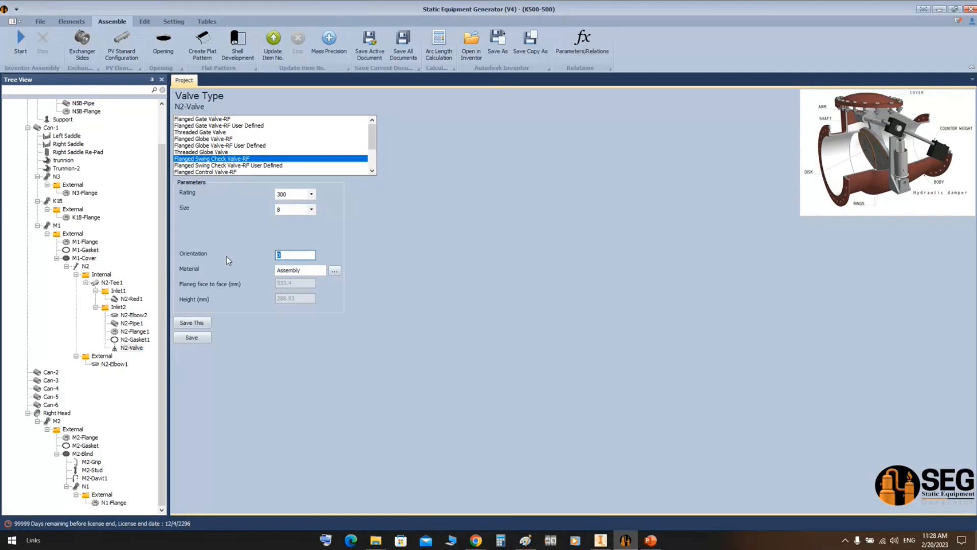
type("90")
left_click(193, 337)
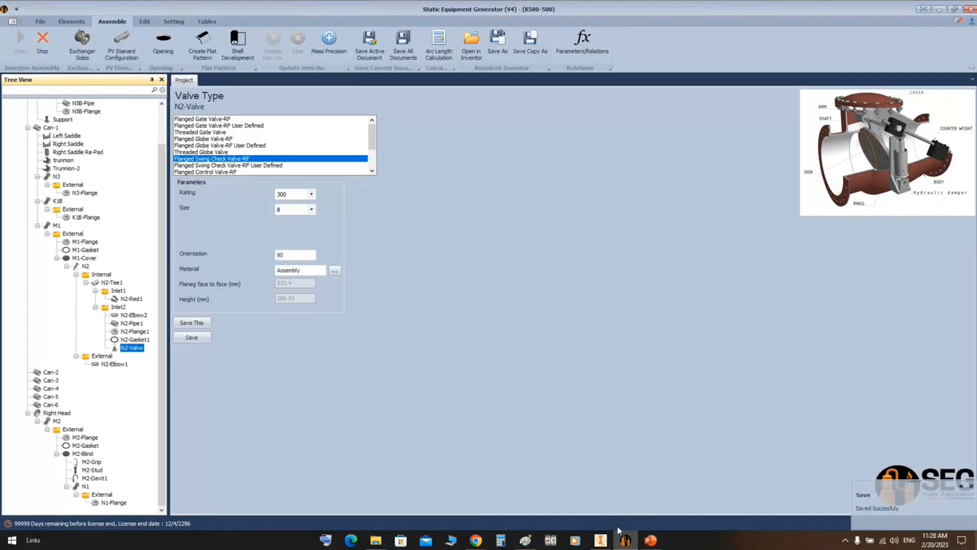
left_click(601, 540)
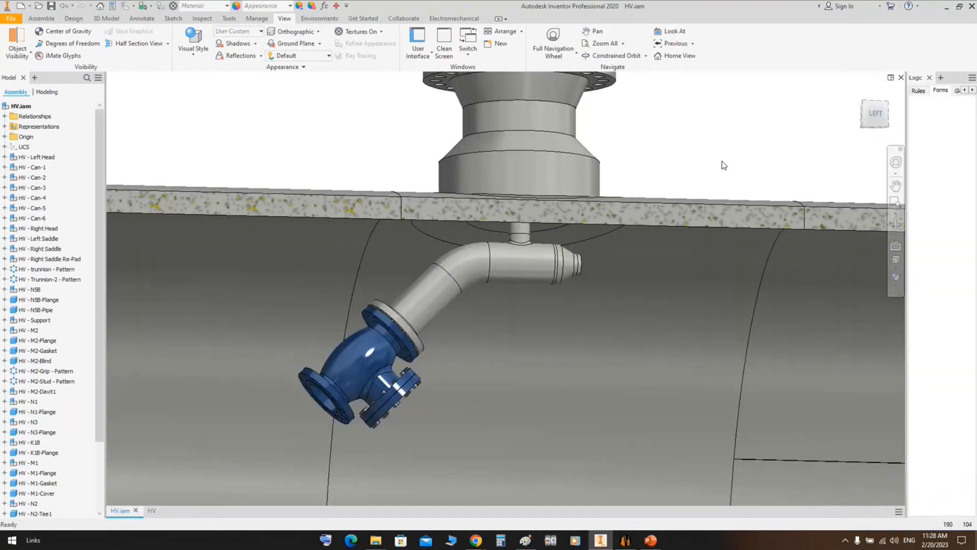
Examine the check valve's orientation and the N2 internal piping inside the sectioned vessel.
left_click(873, 116)
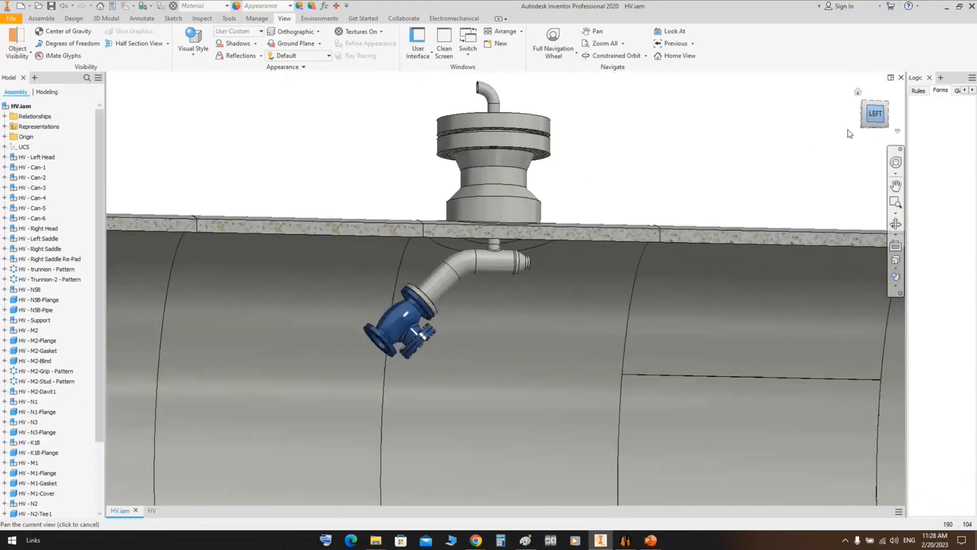
scroll(454, 287, "up", 5)
middle_click_drag(535, 224, 534, 283)
scroll(527, 216, "down", 2)
middle_click_drag(555, 231, 481, 140, "shift")
scroll(513, 180, "up", 5)
scroll(491, 179, "down", 2)
scroll(490, 178, "down", 2)
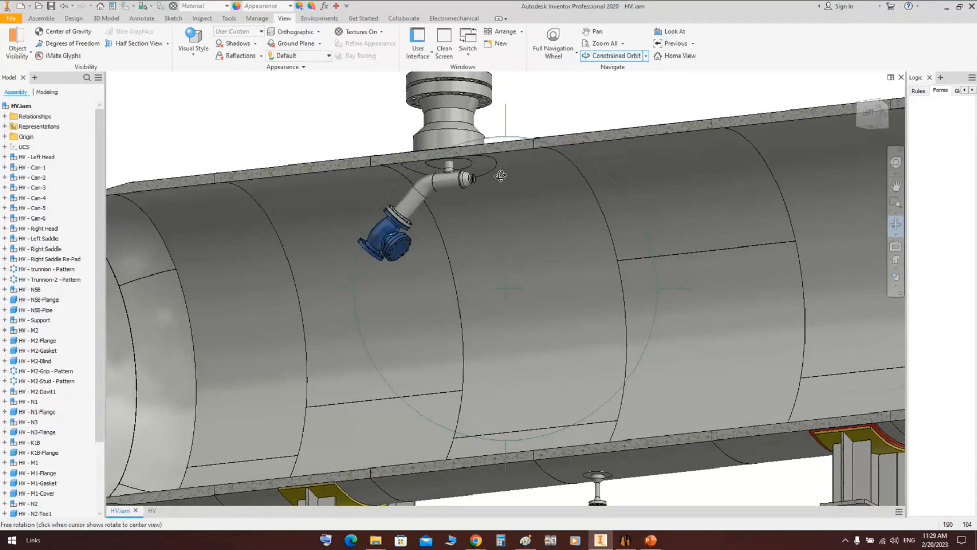
scroll(501, 176, "down", 5)
key("Escape")
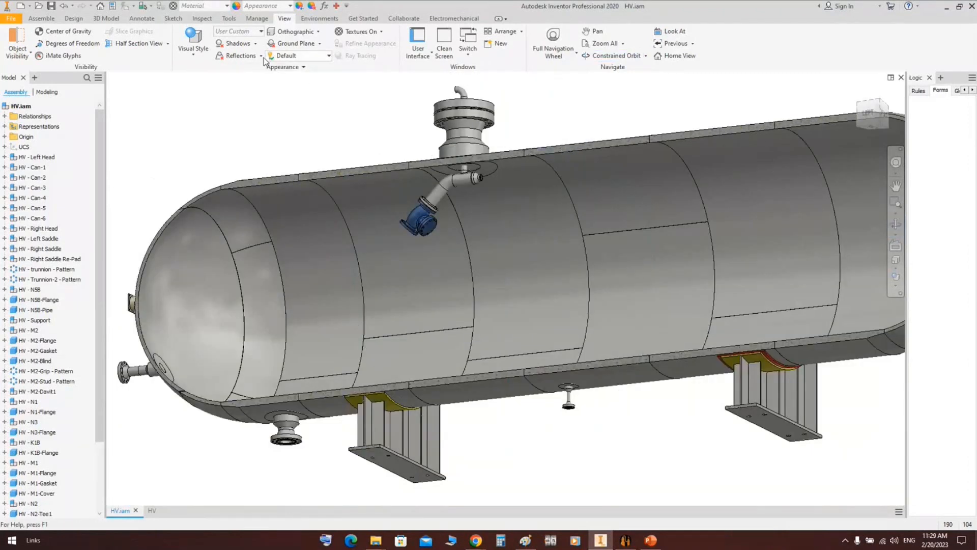
End the half section view and show the whole vessel from the left side.
left_click(168, 44)
left_click(146, 121)
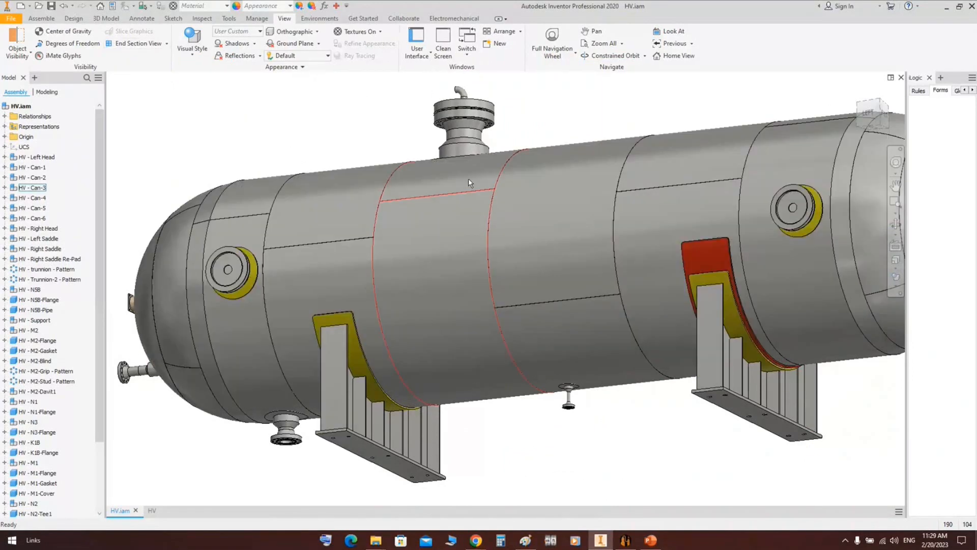
left_click(868, 112)
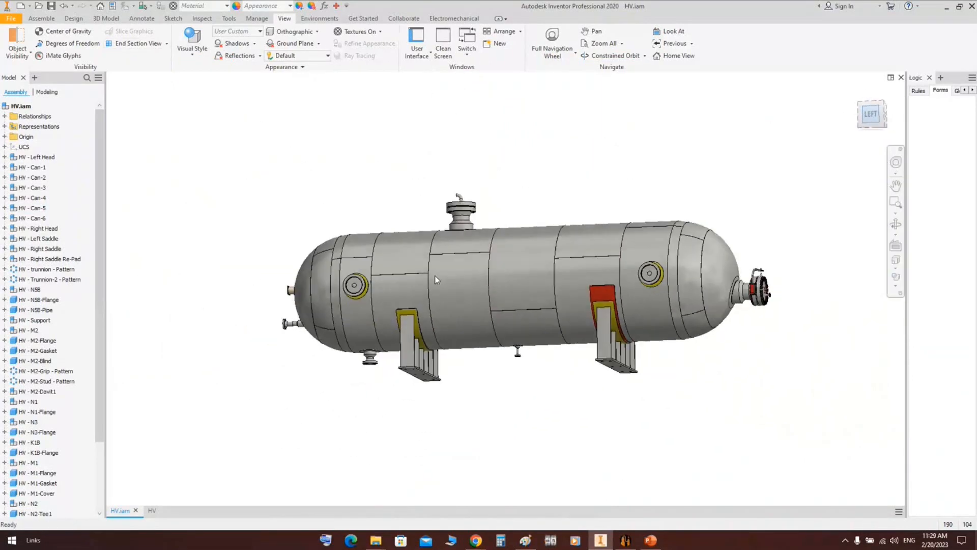
scroll(436, 276, "down", 3)
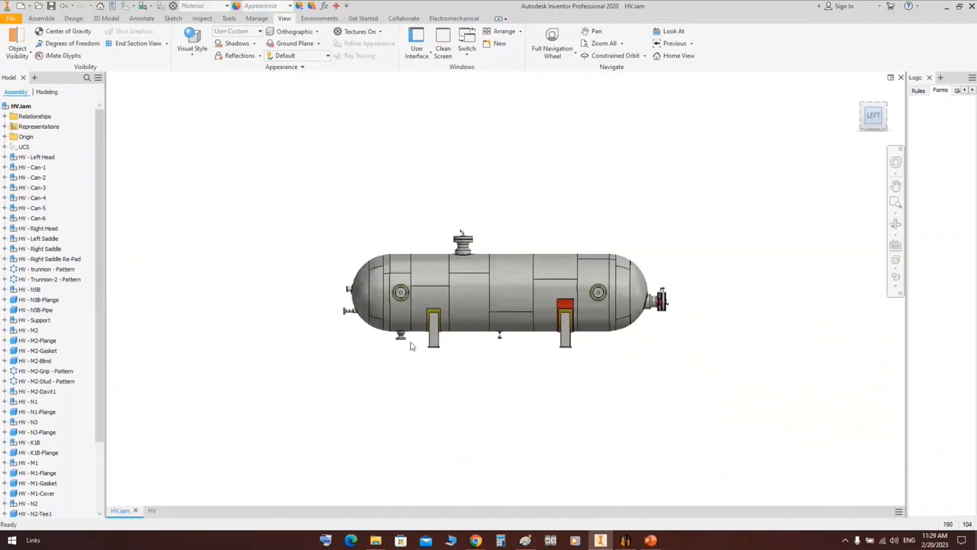
Switch to Static Equipment Generator, add a shell nozzle named K2A to Can-1, and open its parameters.
left_click(626, 540)
scroll(116, 185, "up", 2)
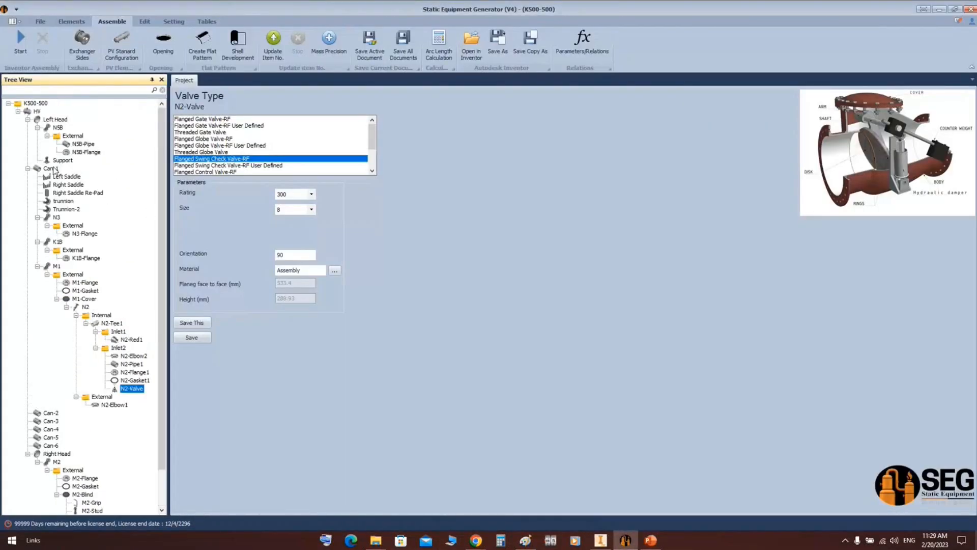
left_click(51, 169)
left_click(72, 21)
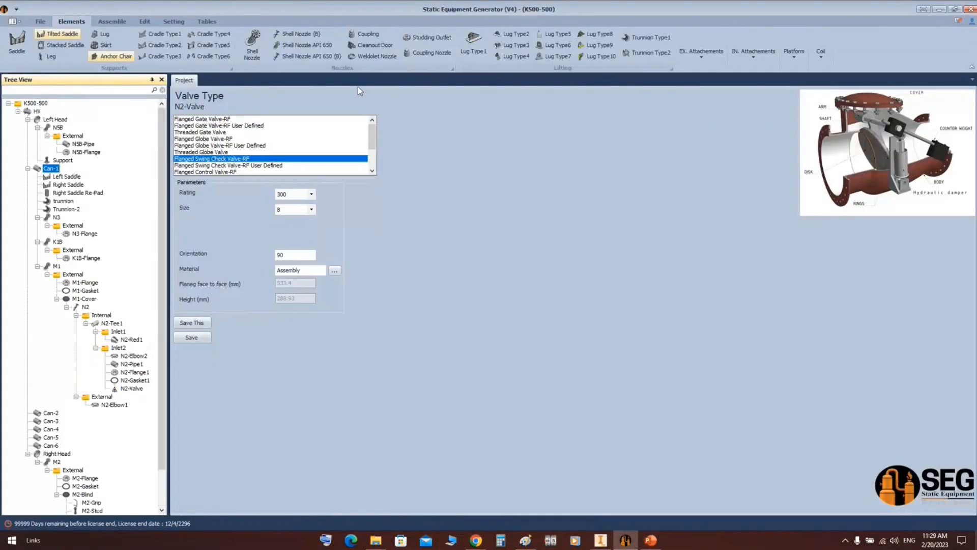
left_click(253, 44)
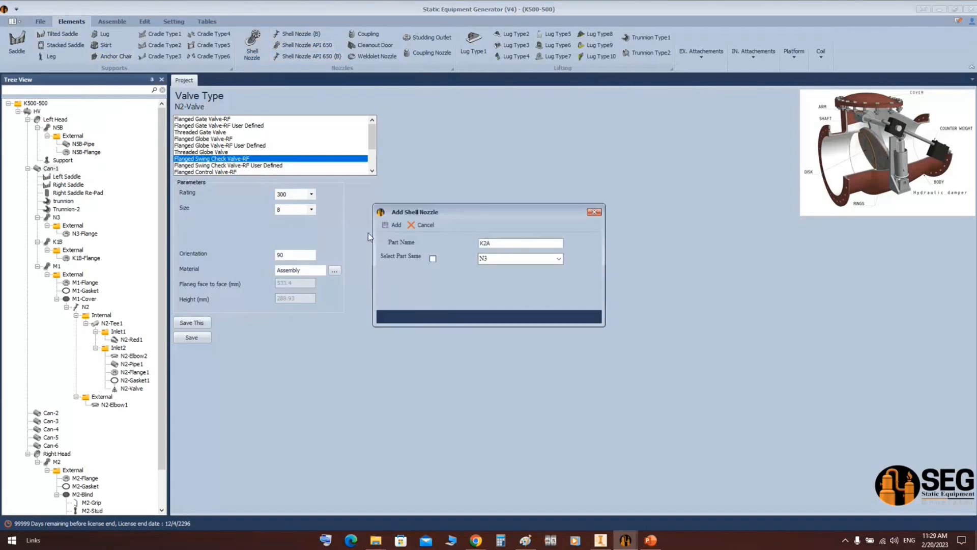
left_click(385, 224)
left_click(58, 356)
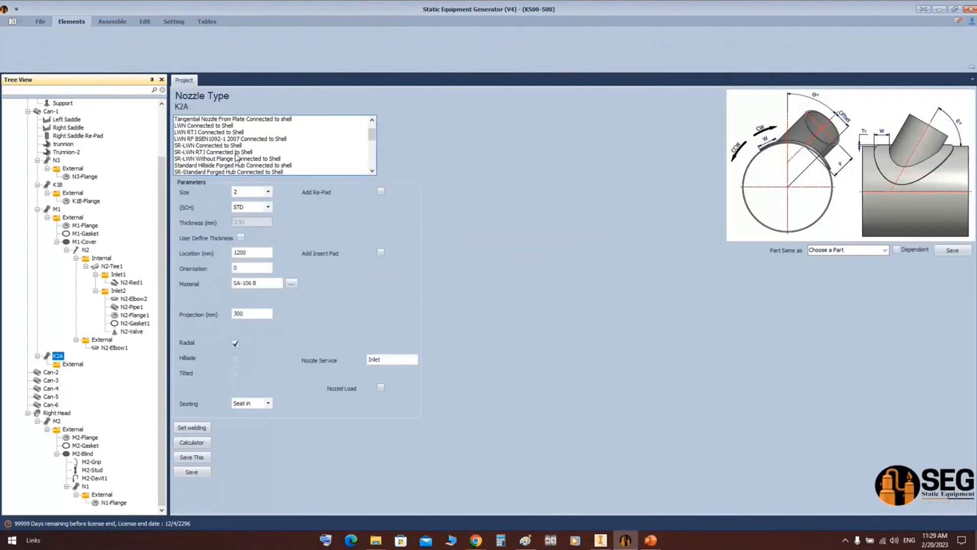
Set K2A's nozzle type to SR-Standard Forged Hub Connected to Shell.
scroll(236, 157, "down", 5)
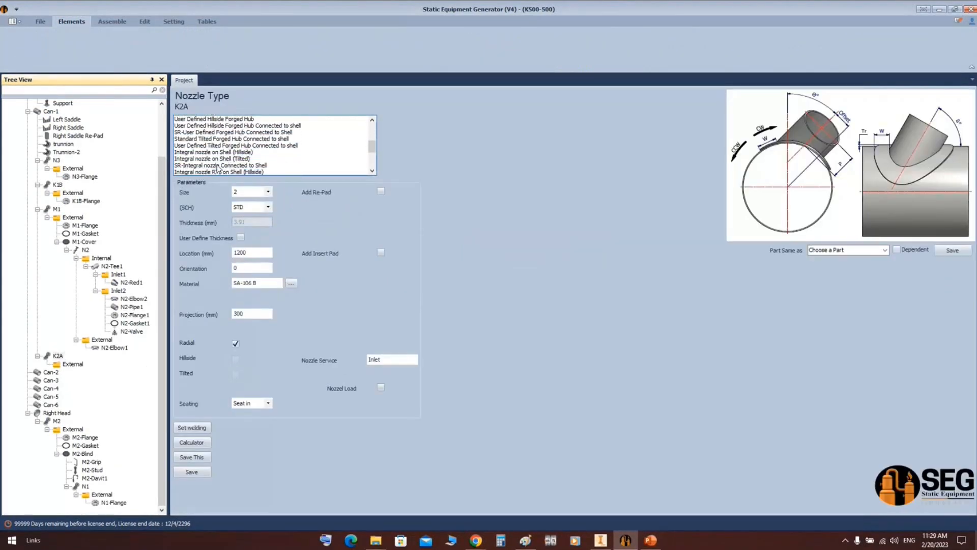
left_click(218, 166)
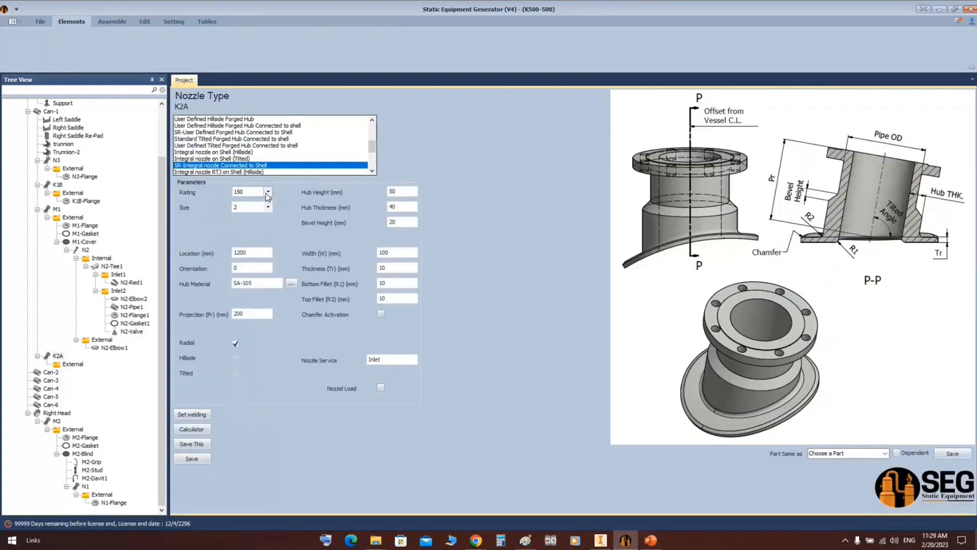
left_click(210, 132)
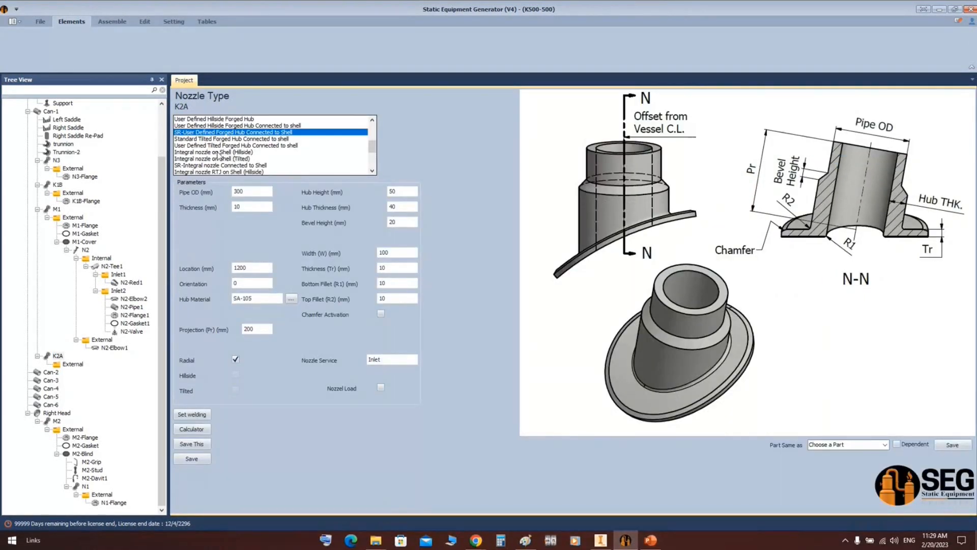
scroll(218, 156, "up", 1)
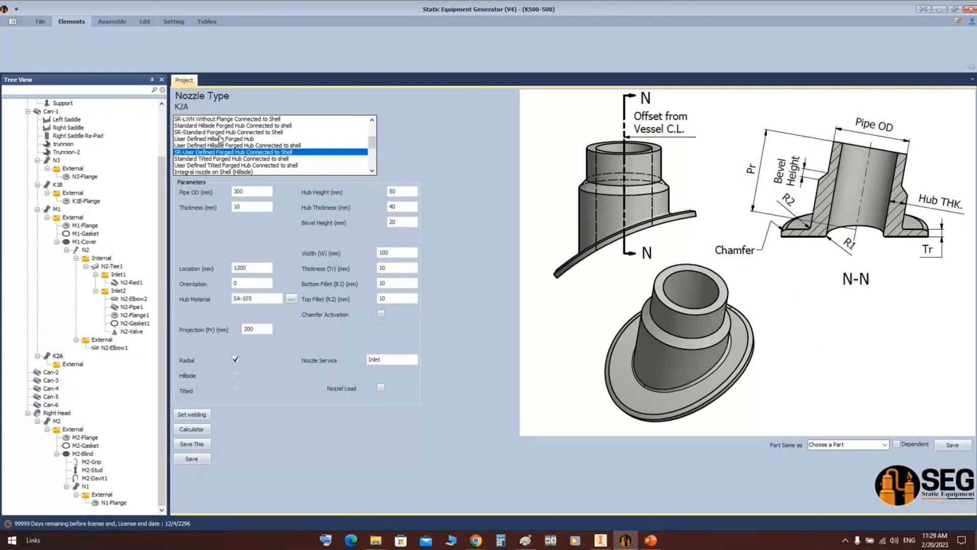
left_click(220, 132)
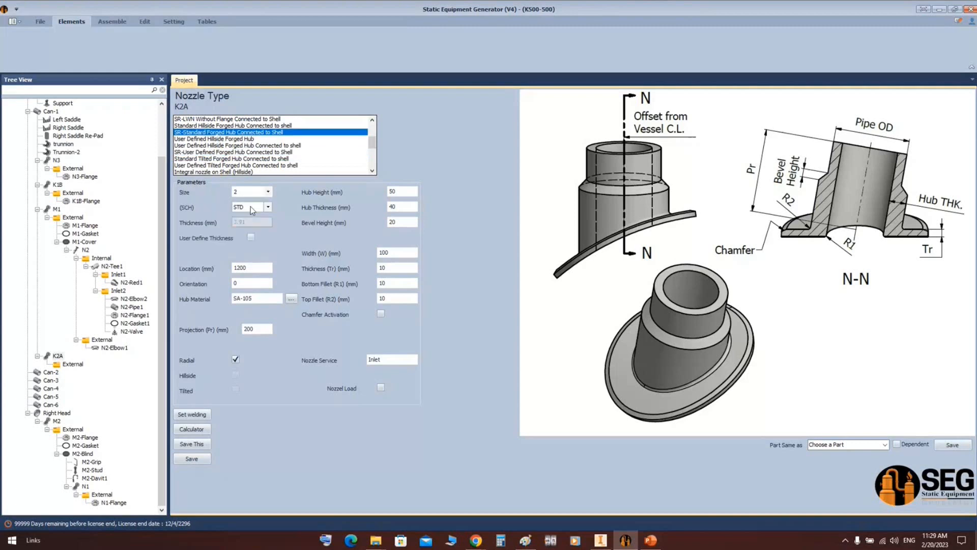
Set K2A's schedule to 80, its location to 8842 mm and its orientation to 90.
left_click(251, 206)
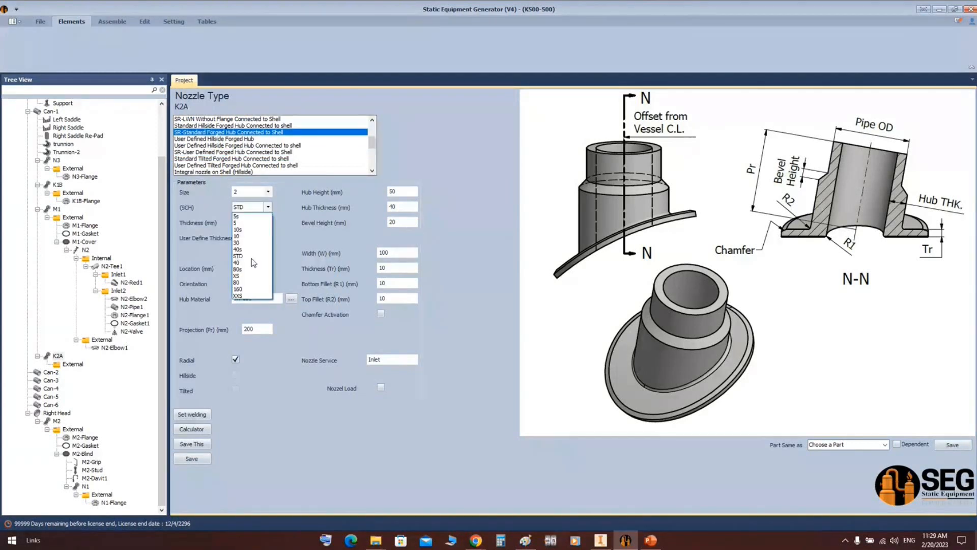
left_click(238, 282)
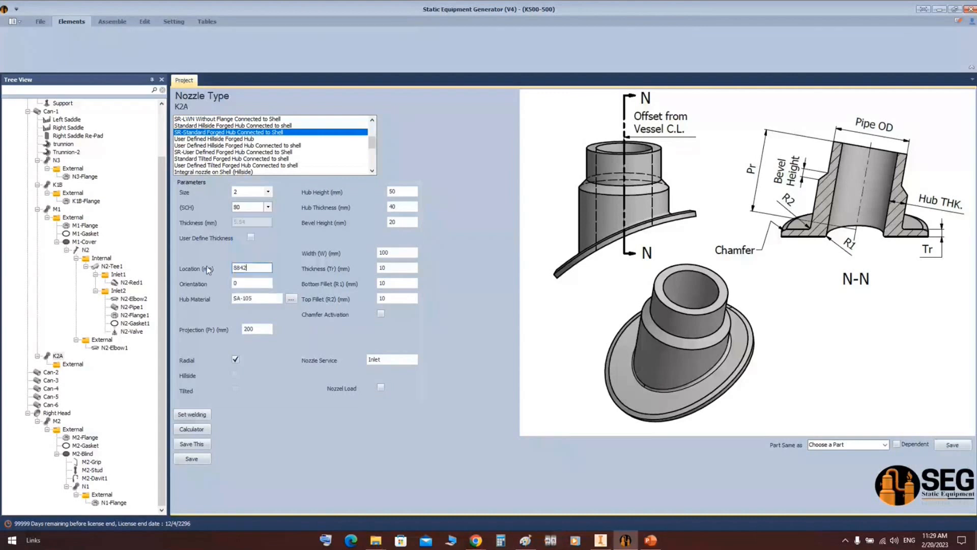
key("Tab")
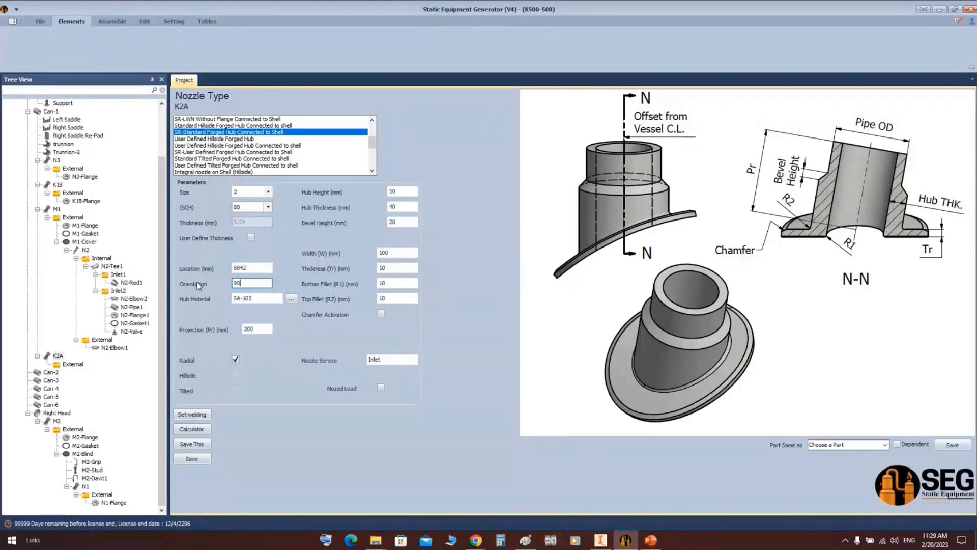
Make K2A a hillside nozzle with a 300 mm offset in the CCW direction.
left_click(235, 375)
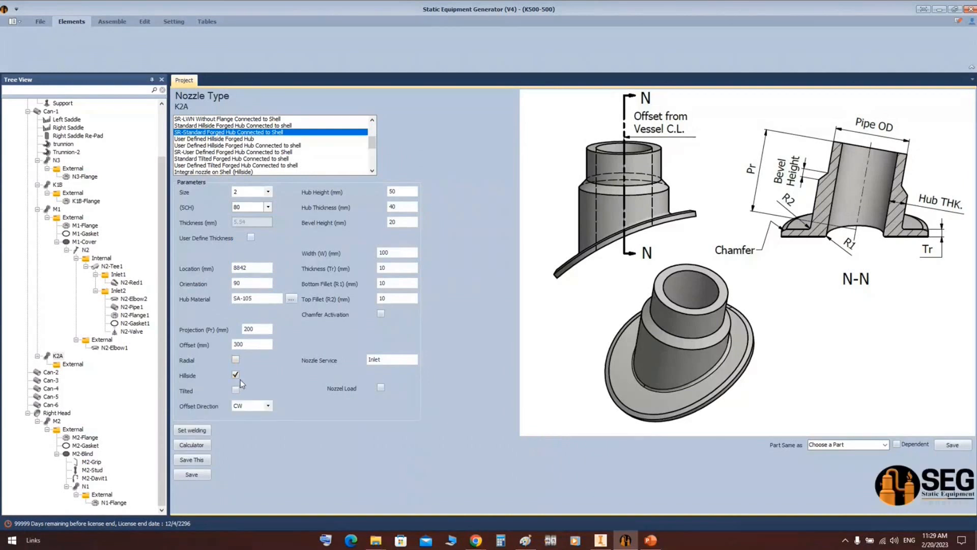
double_click(255, 346)
left_click(269, 406)
left_click(250, 422)
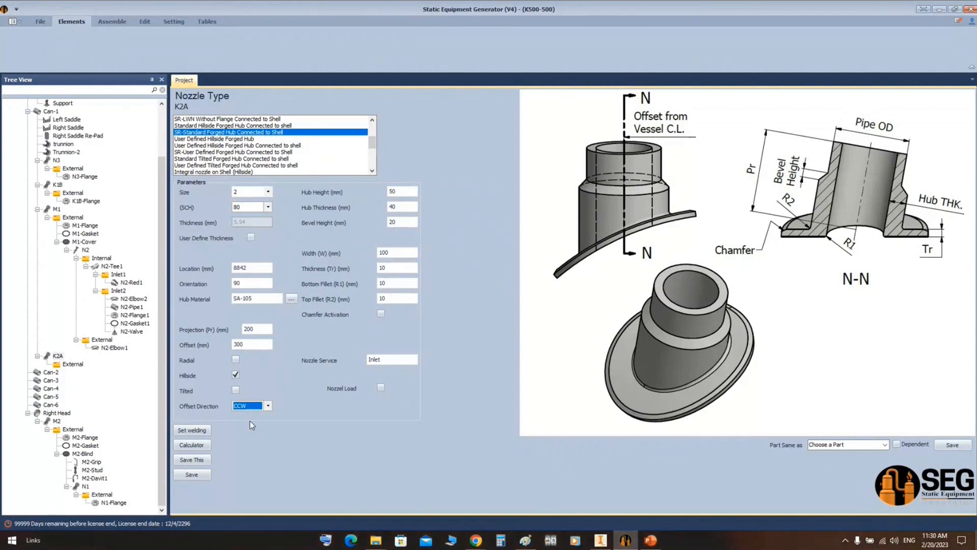
Set K2A's hub thickness to 55 mm, bevel height to 49.48 mm and thickness Tr to 118 mm, and save the nozzle.
key("Tab")
key("Tab")
key("Tab")
type("49.48")
key("Tab")
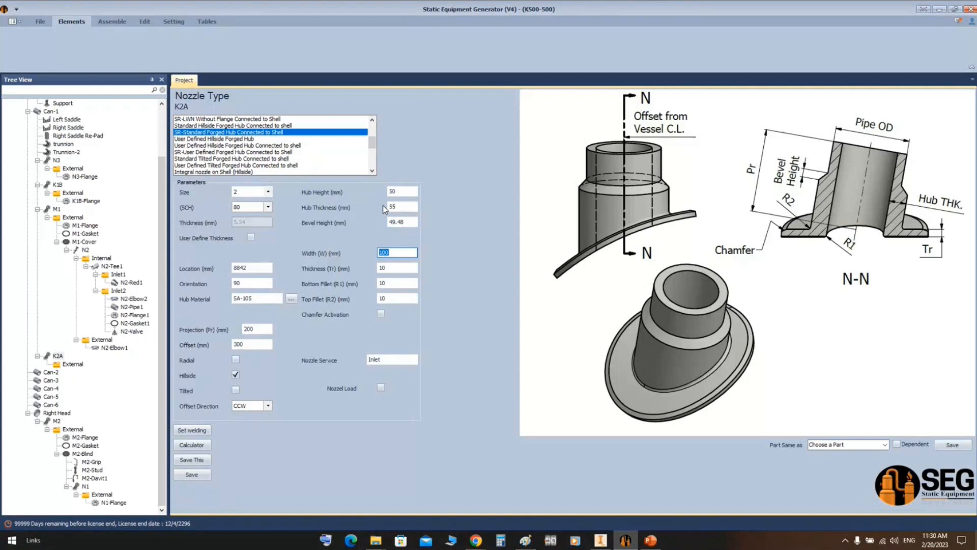
key("Tab")
type("118")
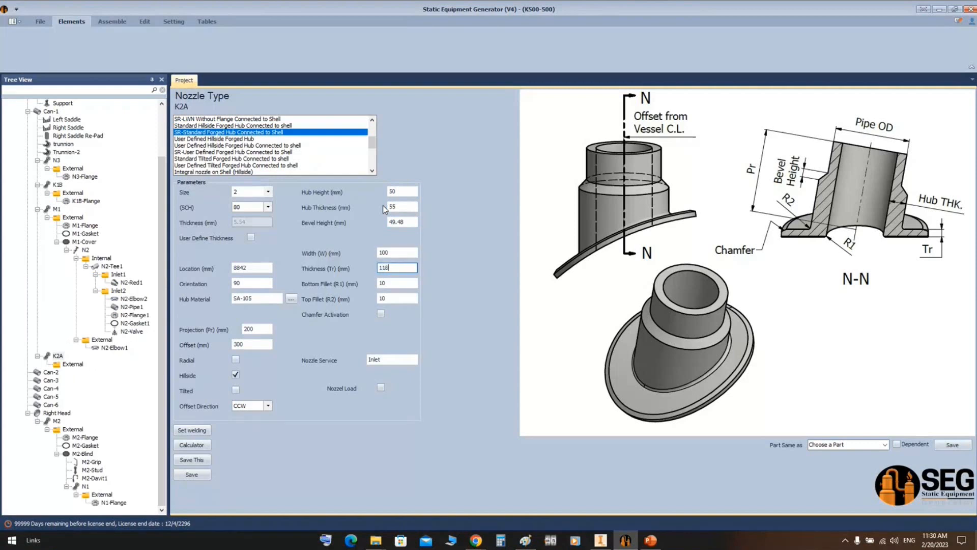
key("Tab")
key("Tab")
key("Tab")
left_click(196, 475)
Add a flange named K2A-Flange to K2A's external parts and open its parameters.
left_click(73, 364)
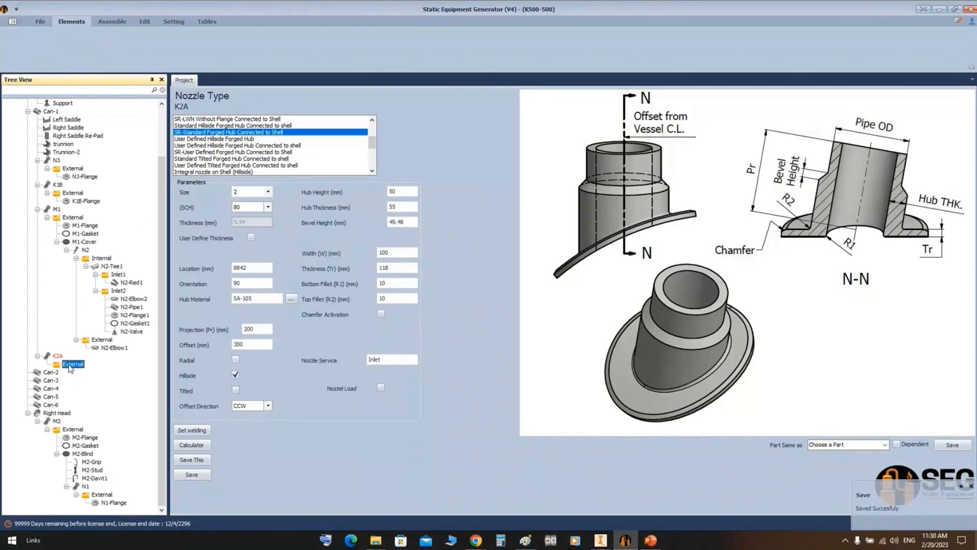
left_click(150, 44)
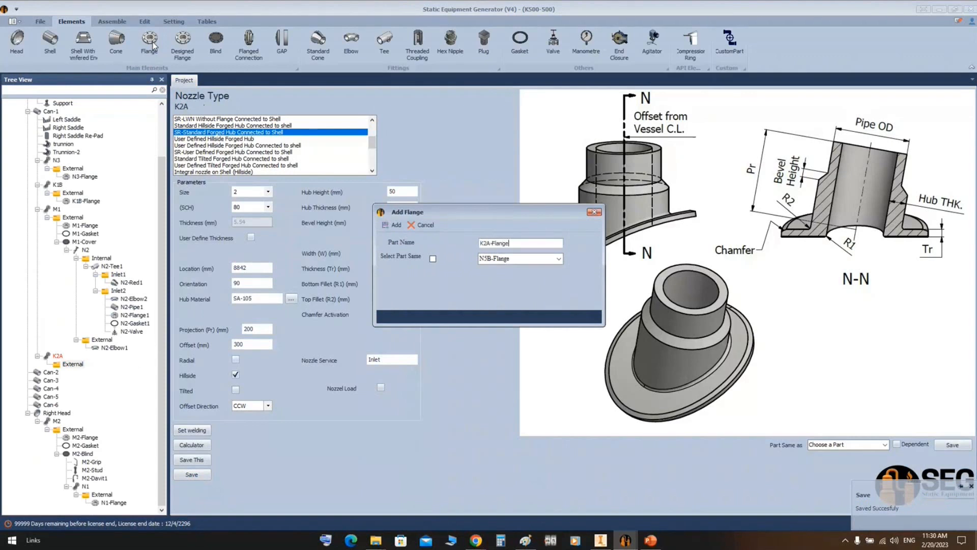
key("Return")
left_click(85, 398)
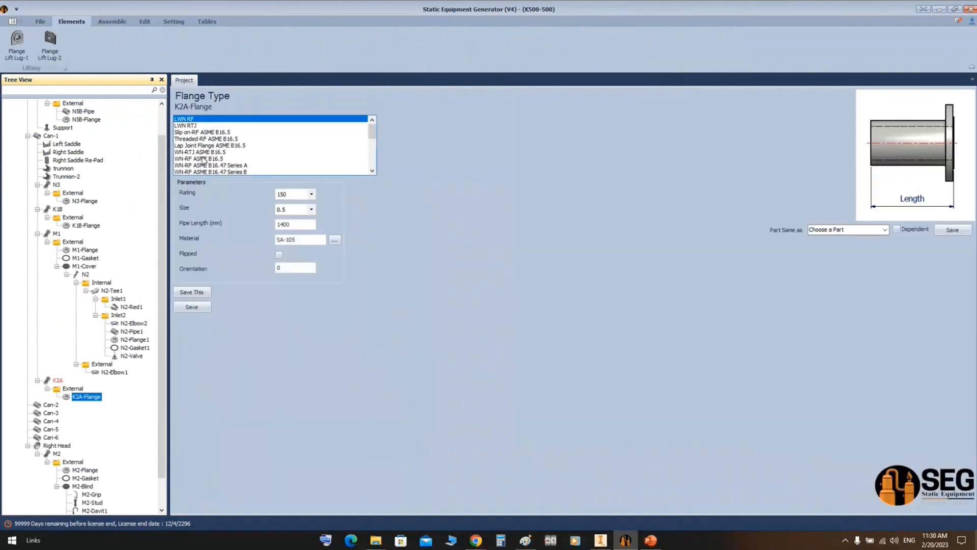
Define K2A-Flange as WN-RTJ ASME B16.5 with rating 900, size 2 and pipe schedule 80, and save it.
left_click(202, 158)
left_click(204, 153)
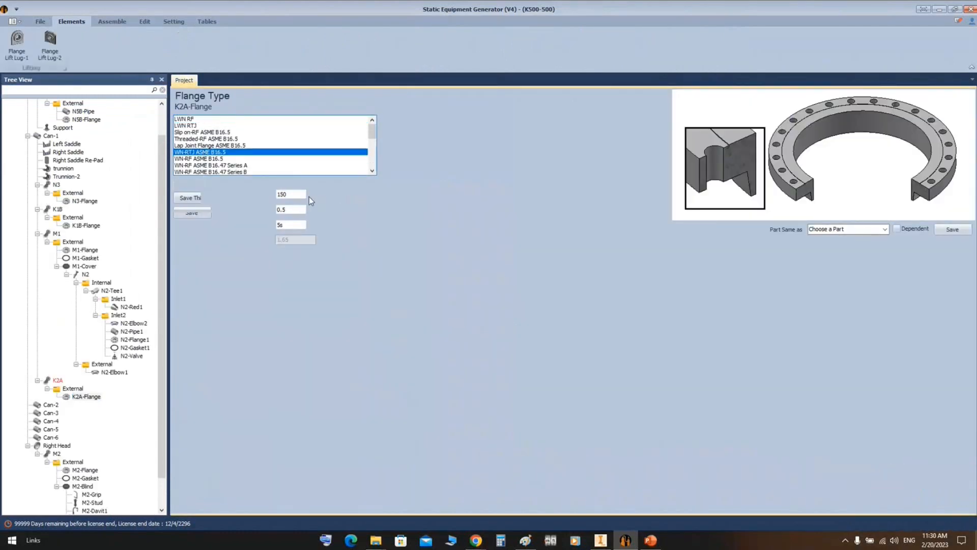
left_click(310, 196)
left_click(295, 227)
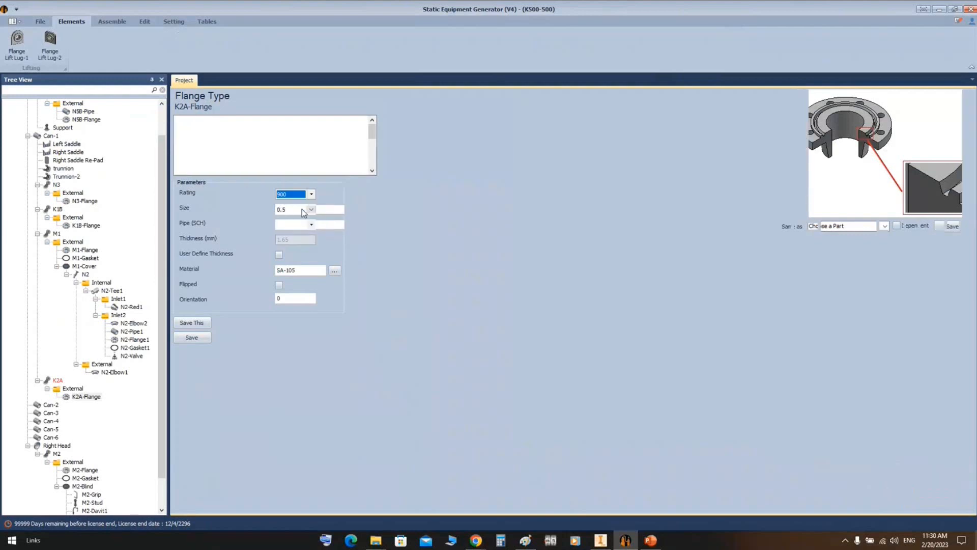
left_click(301, 208)
left_click(290, 249)
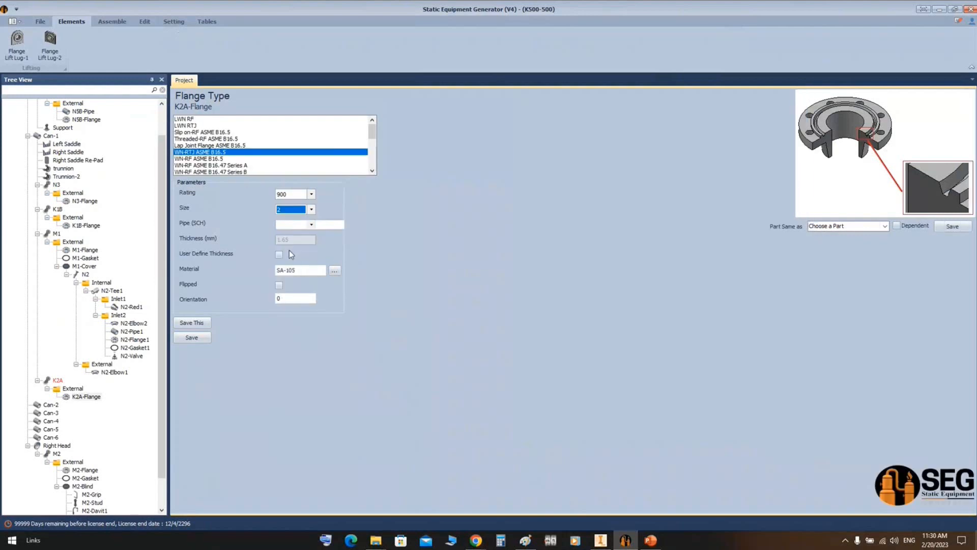
left_click(298, 225)
left_click(288, 299)
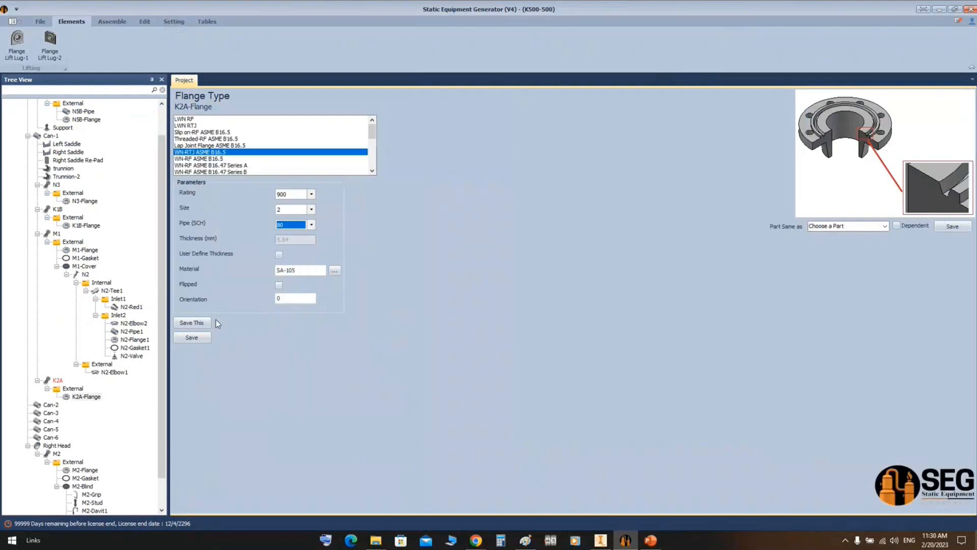
left_click(200, 338)
Calculate and save K2A's nozzle projection for a projection of 2500 mm from the vessel centre line.
left_click(58, 348)
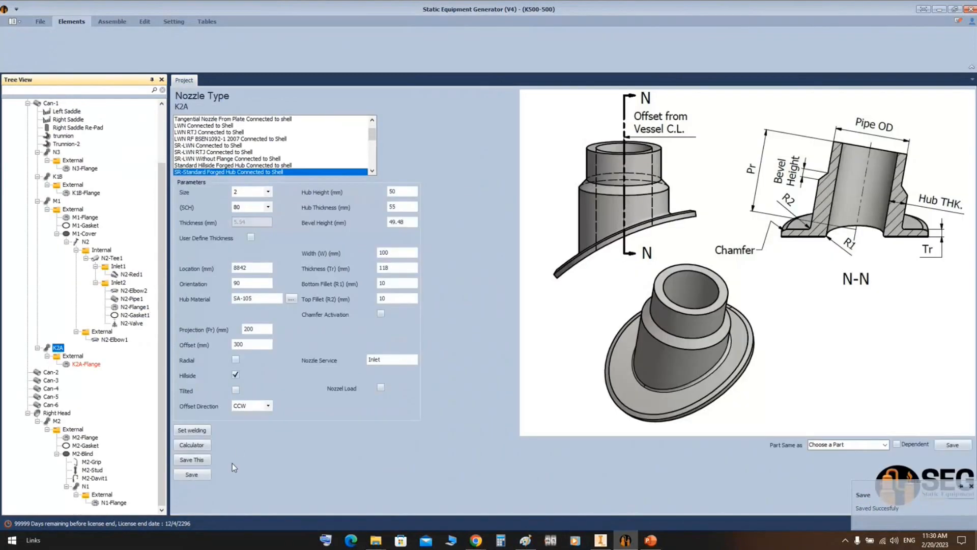
left_click(206, 450)
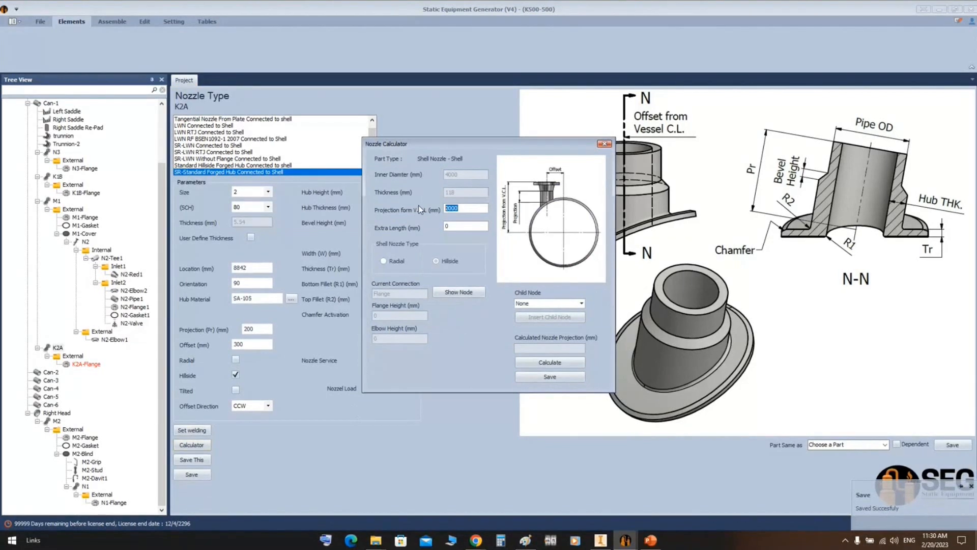
type("2500")
left_click(559, 361)
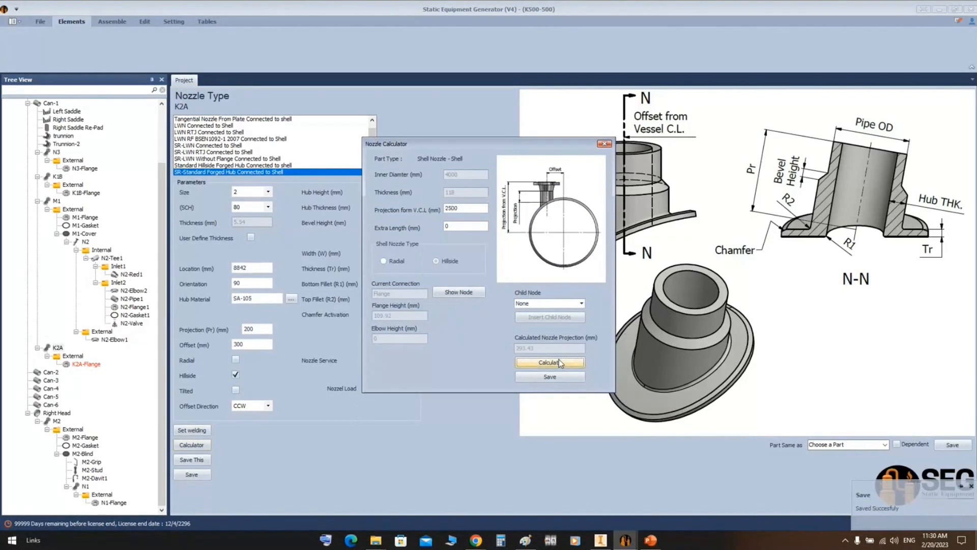
left_click(529, 379)
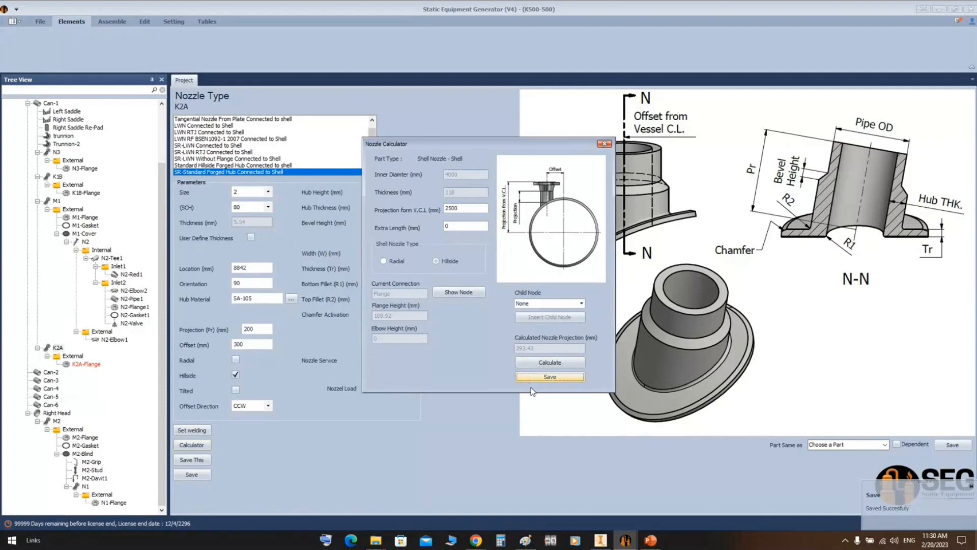
Start the Inventor assembly build for K2A and its flange, and switch to Autodesk Inventor to view the vessel.
left_click(112, 21)
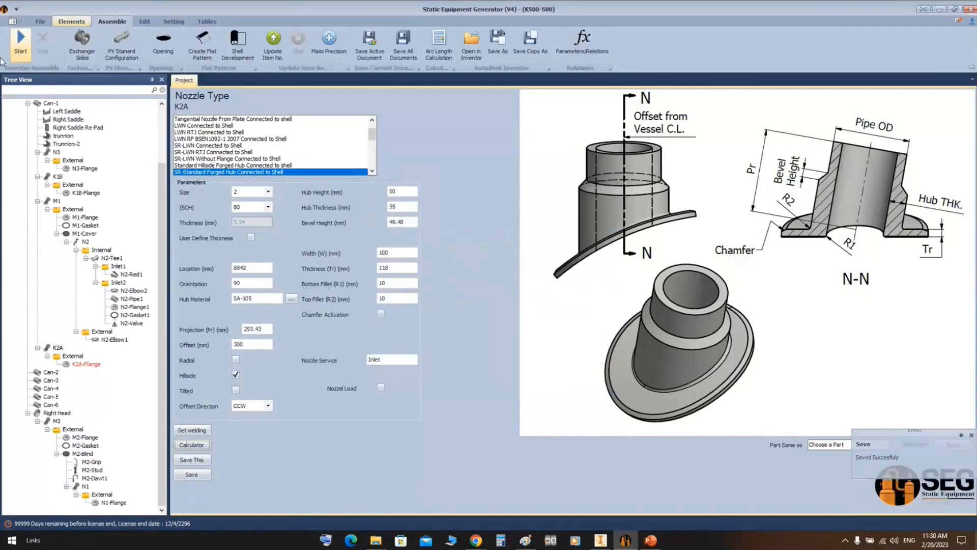
left_click(601, 540)
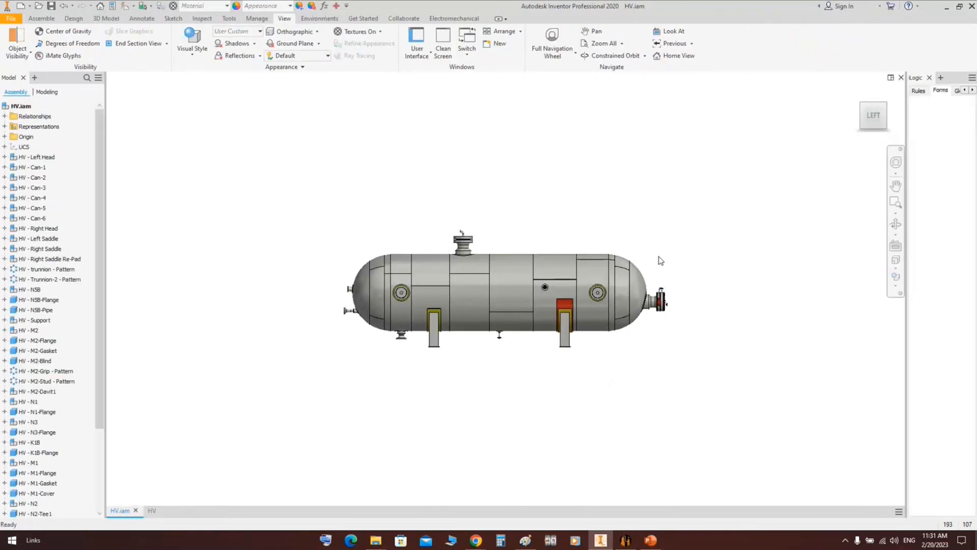
scroll(588, 287, "up", 6)
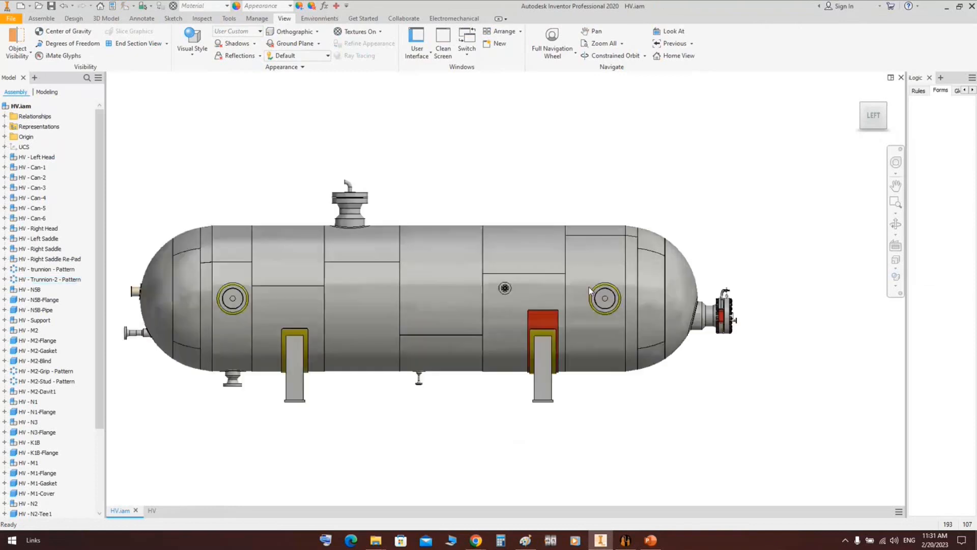
scroll(589, 284, "down", 4)
middle_click_drag(589, 284, 764, 290, "shift")
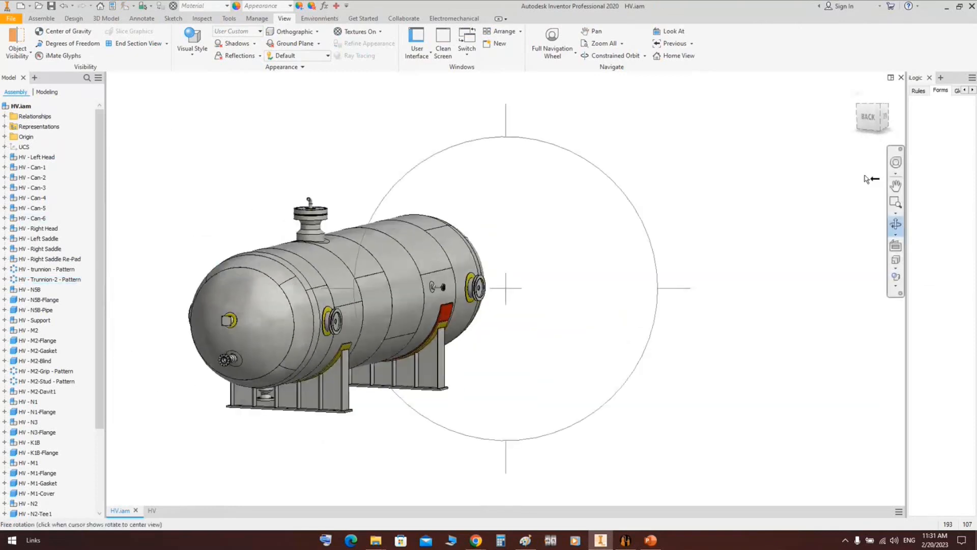
Examine K2A's hillside offset and projection in the back view of the vessel, and return to Static Equipment Generator.
left_click(872, 126)
scroll(559, 235, "up", 6)
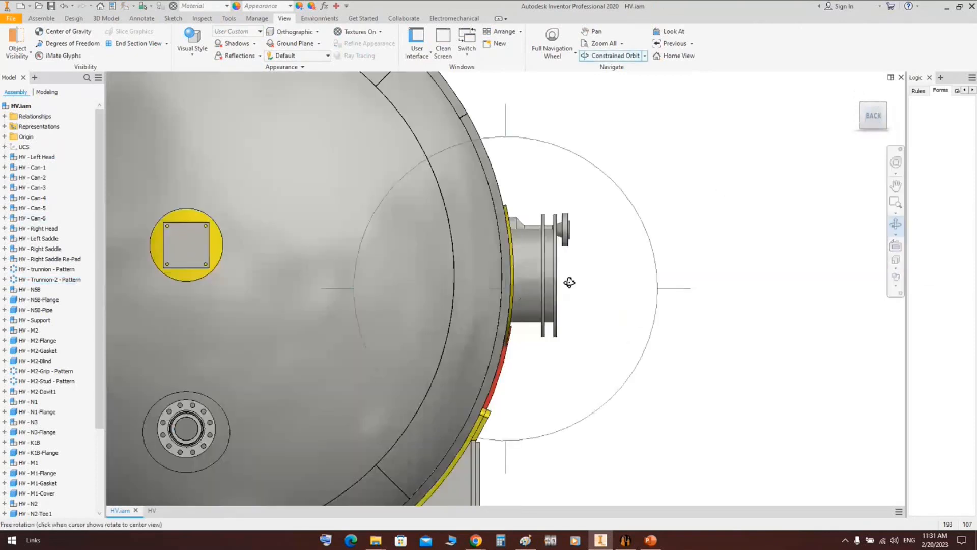
middle_click_drag(596, 235, 599, 267)
middle_click_drag(594, 202, 645, 280)
right_click(656, 240)
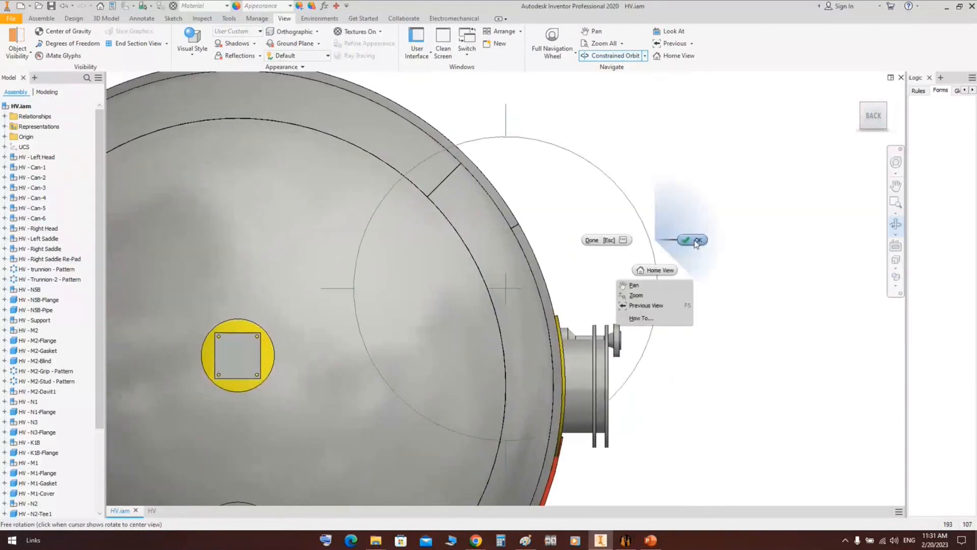
left_click(694, 240)
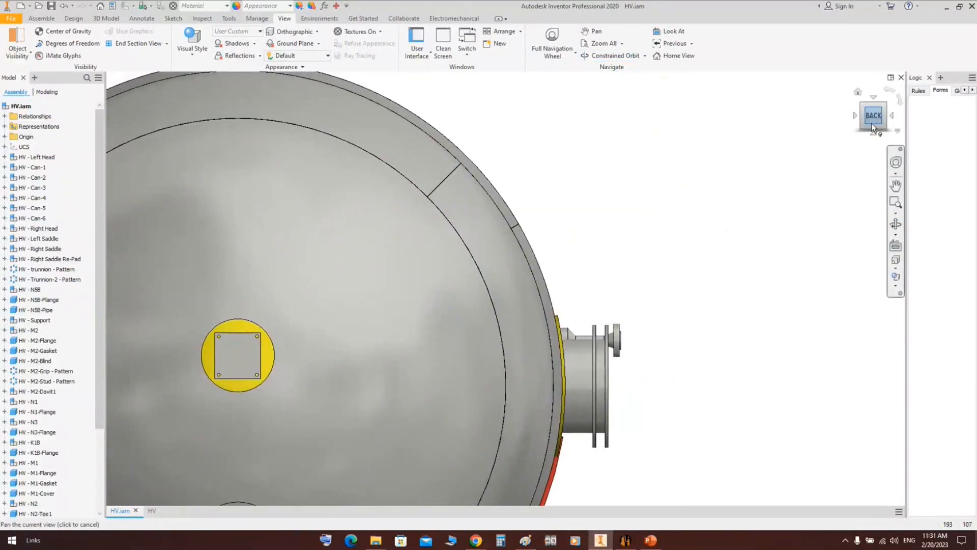
left_click(872, 123)
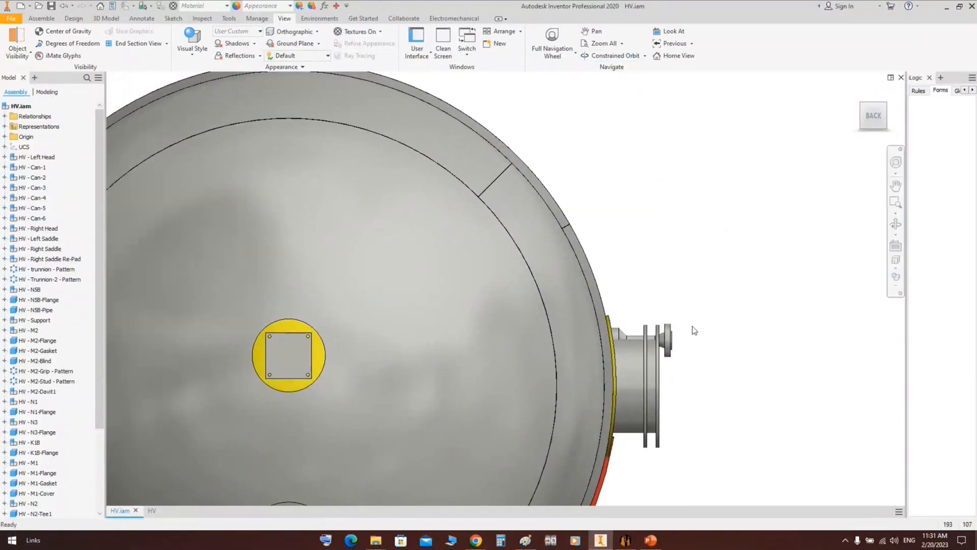
left_click(626, 540)
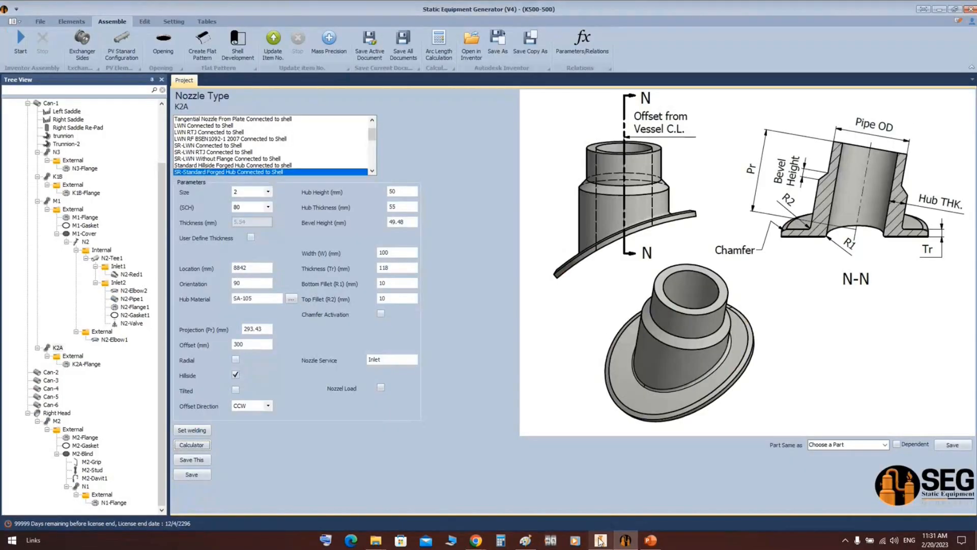
left_click(601, 541)
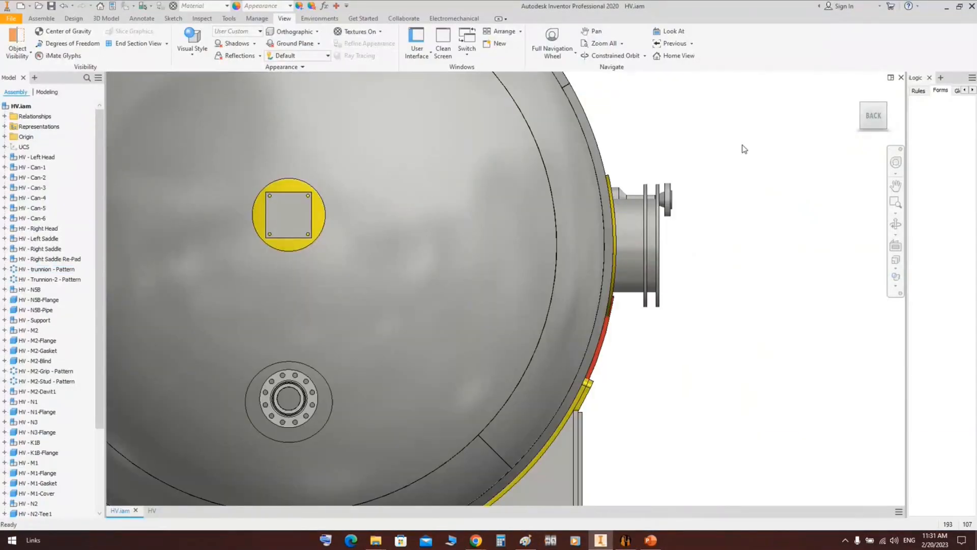
middle_click_drag(726, 196, 740, 301)
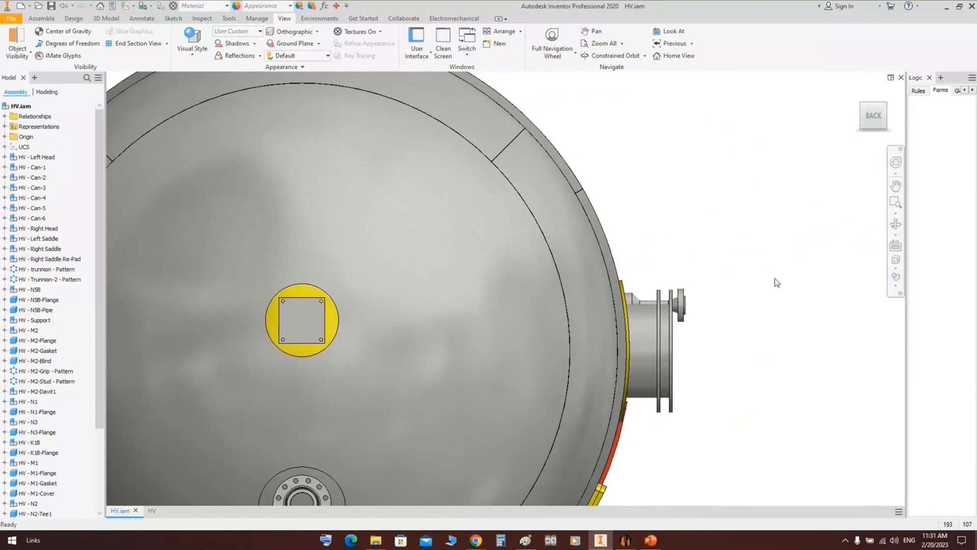
left_click(626, 540)
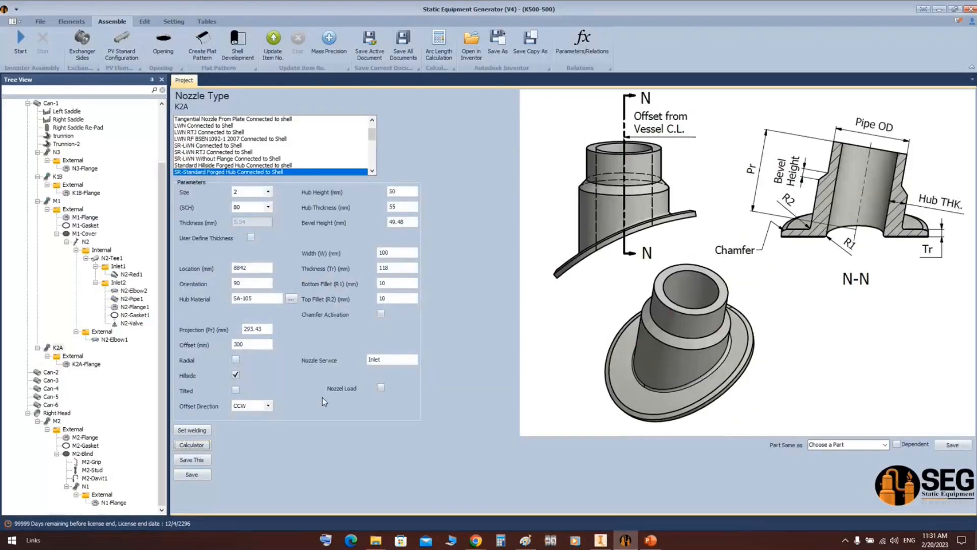
Add a shell nozzle named K2B to Can-1 and open its parameters.
scroll(57, 163, "up", 2)
left_click(51, 151)
left_click(72, 21)
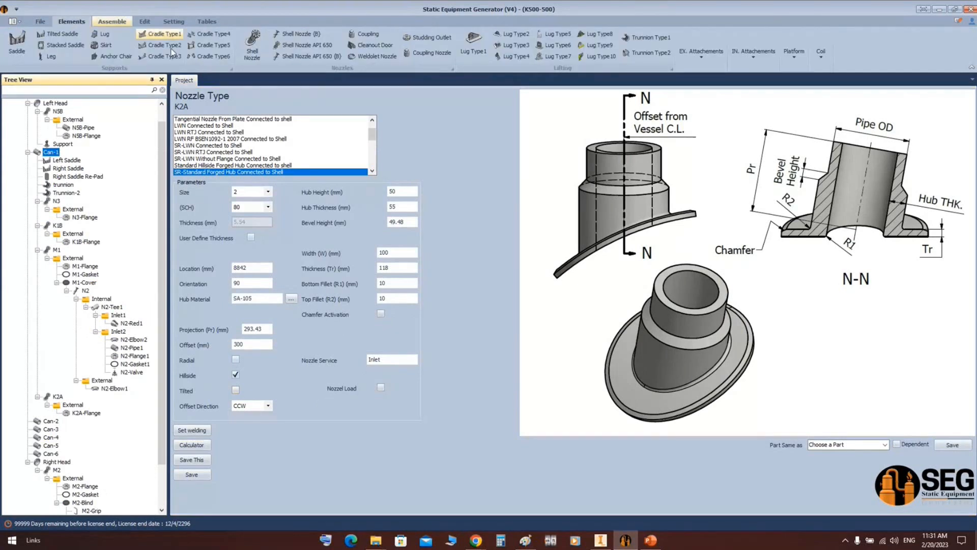
left_click(258, 42)
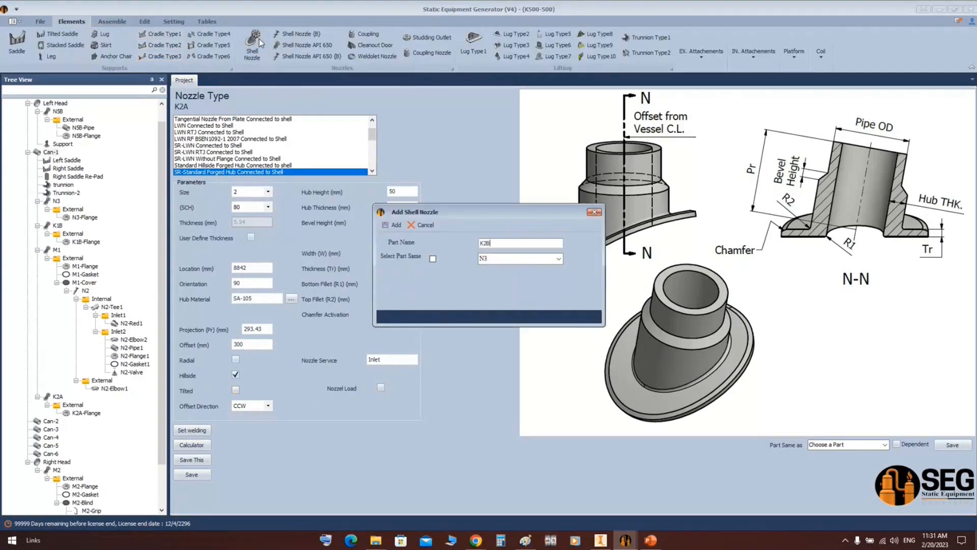
key("Return")
left_click(57, 372)
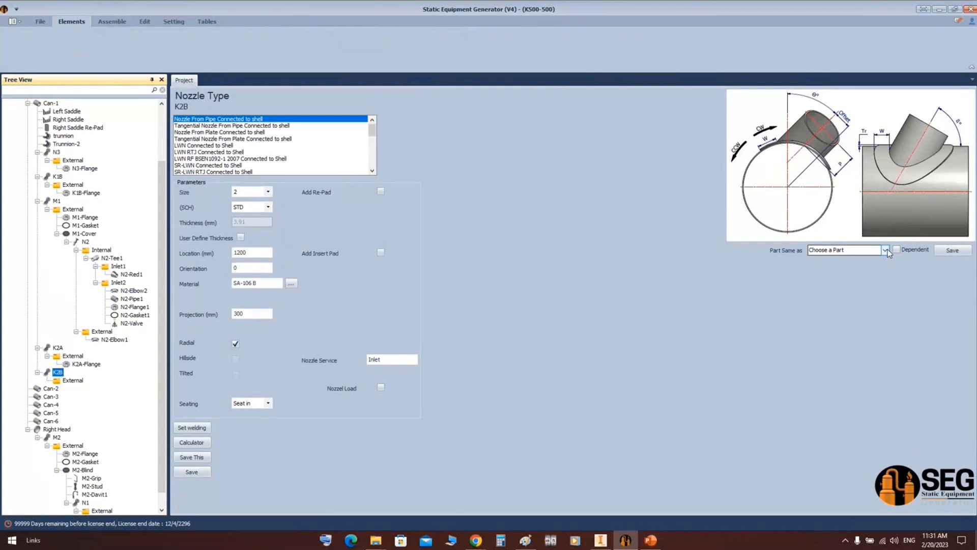
Delete the newly added nozzle K2B from Can-1.
right_click(61, 372)
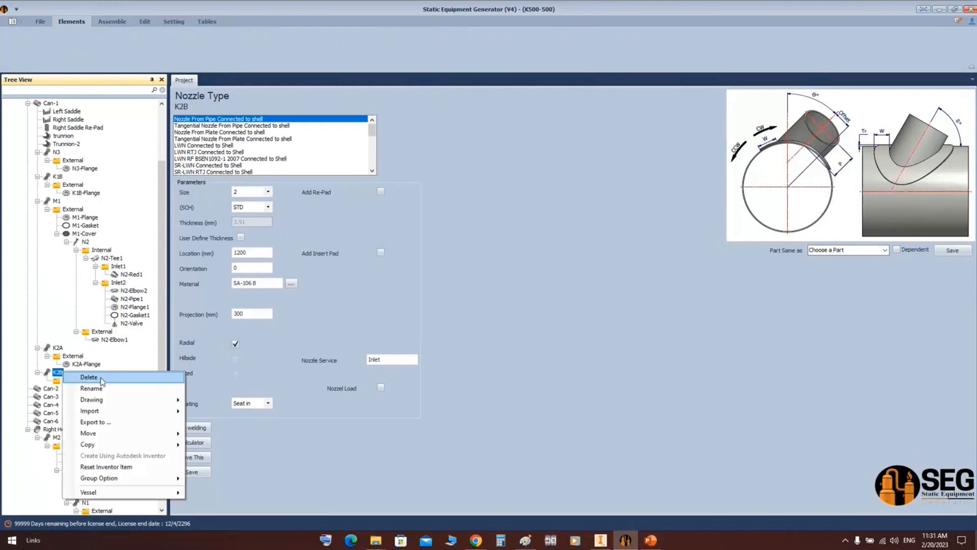
left_click(487, 291)
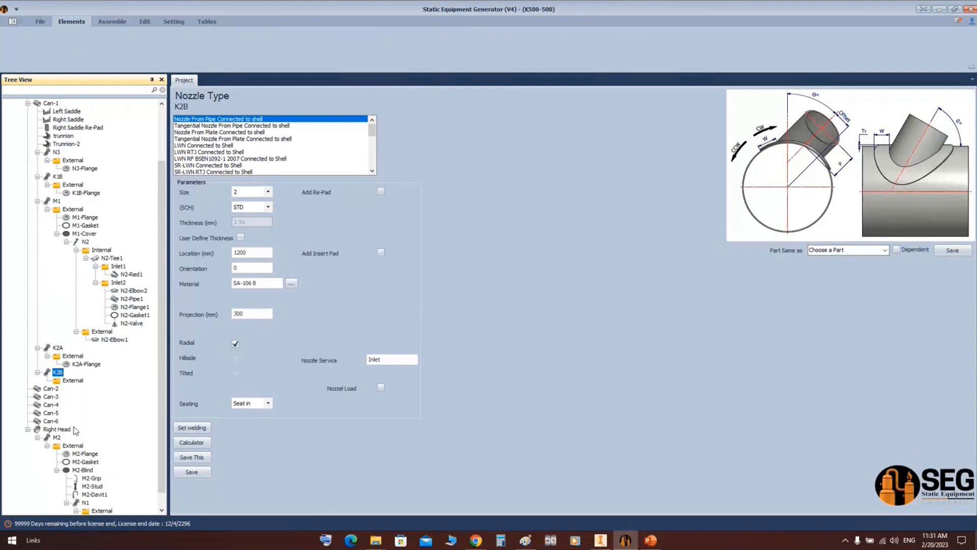
left_click(55, 382)
right_click(104, 377)
left_click(111, 379)
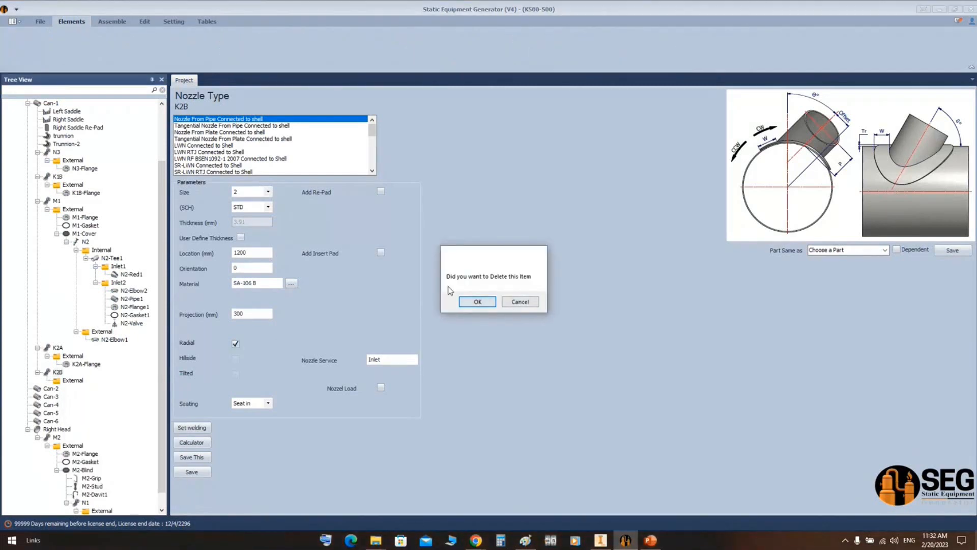
left_click(478, 300)
Add a shell nozzle named K2B to Can-1 as a copy of K1B and open its parameters.
left_click(45, 103)
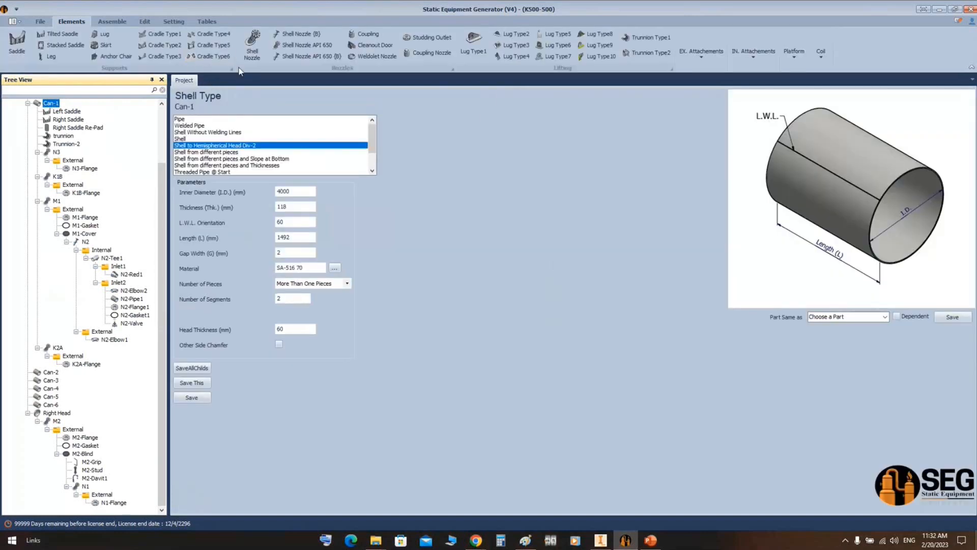
left_click(253, 43)
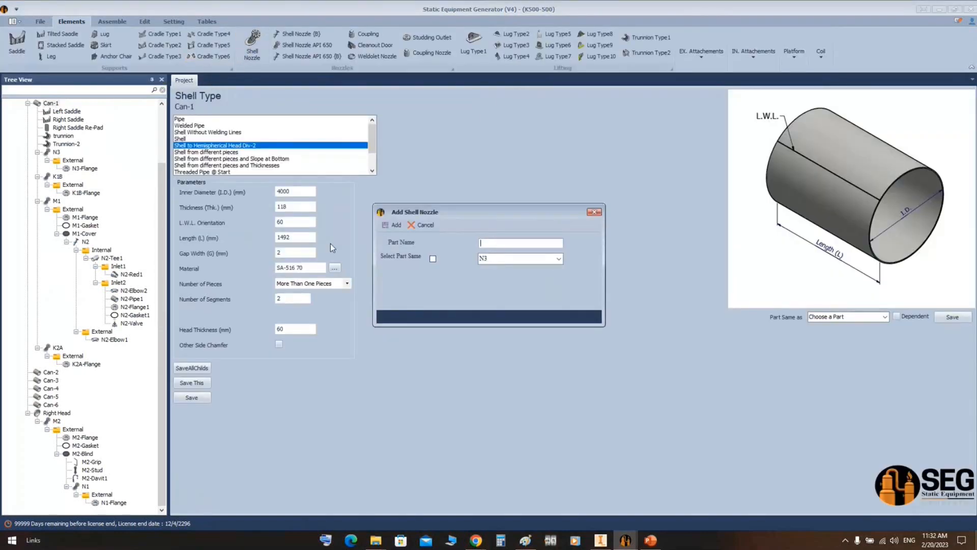
type("K2B")
left_click(433, 258)
left_click(559, 259)
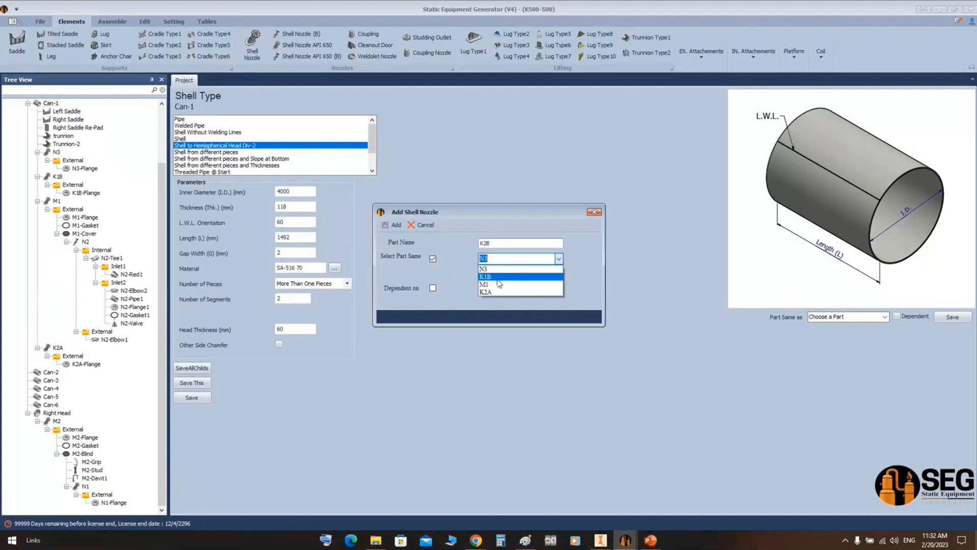
left_click(513, 277)
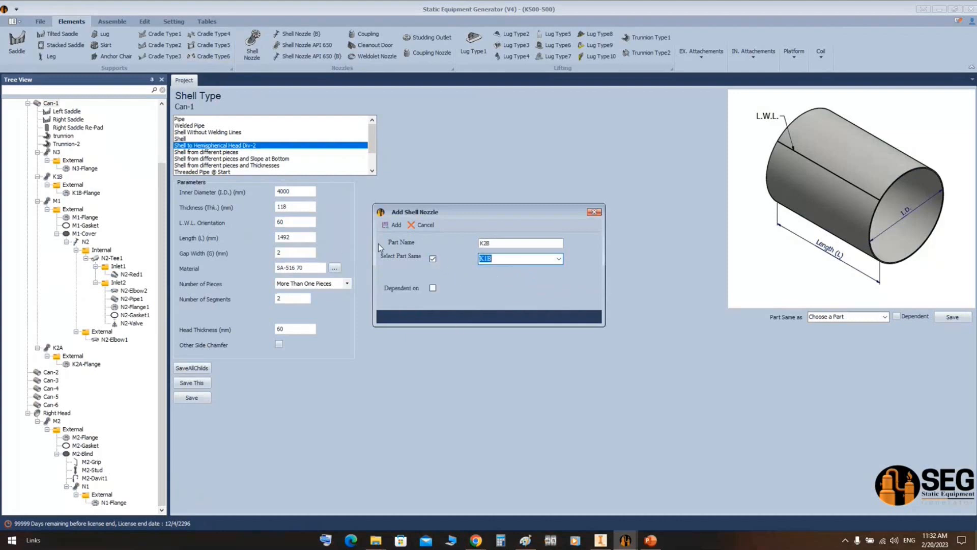
left_click(393, 225)
left_click(58, 373)
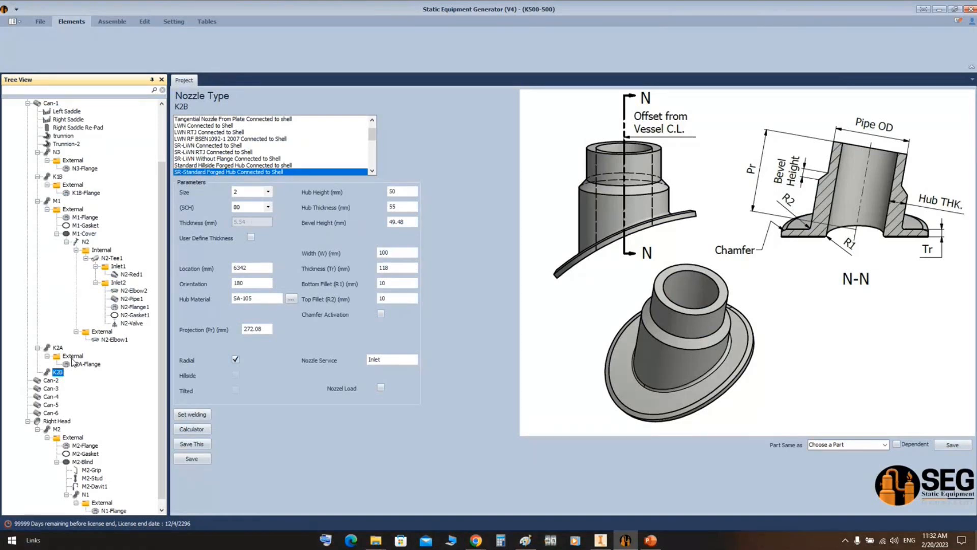
Delete the K2B nozzle copied from K1B.
right_click(58, 372)
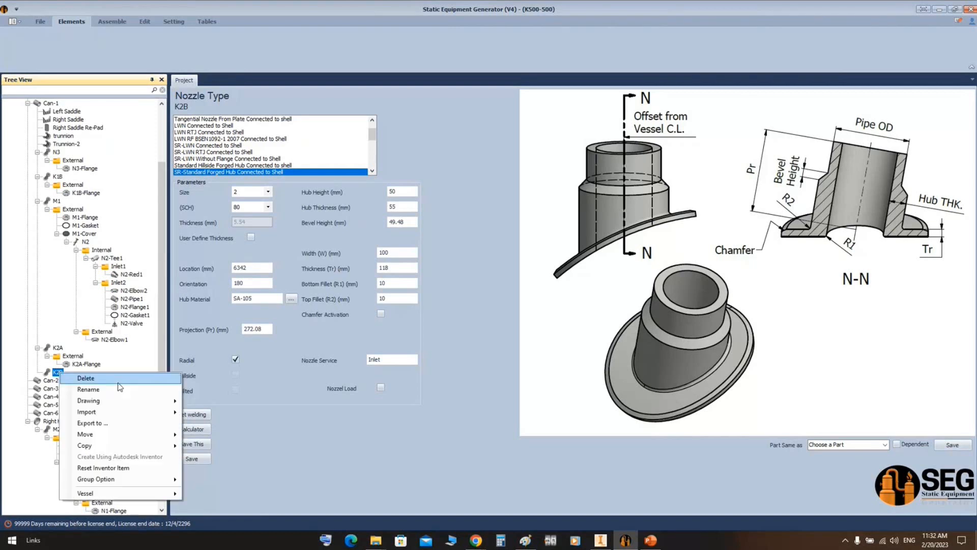
left_click(106, 383)
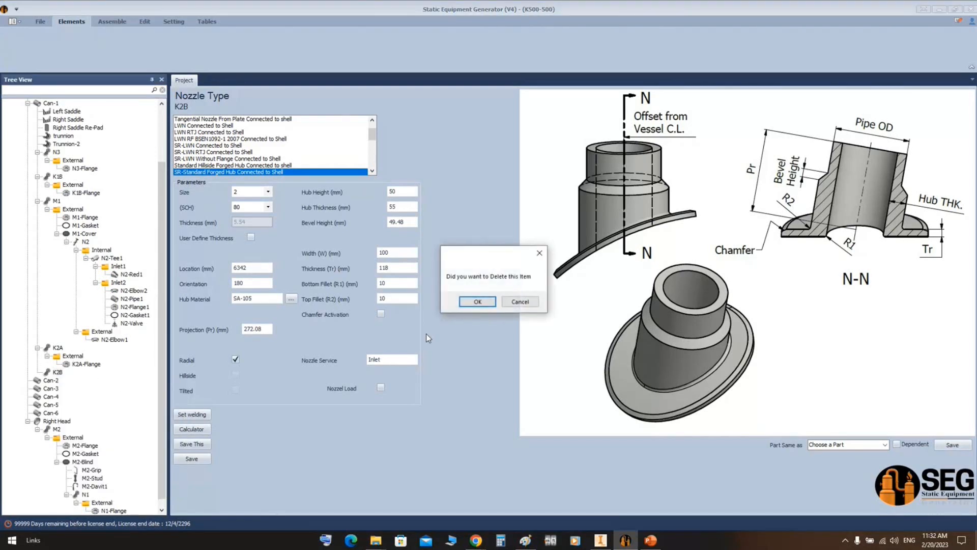
left_click(477, 300)
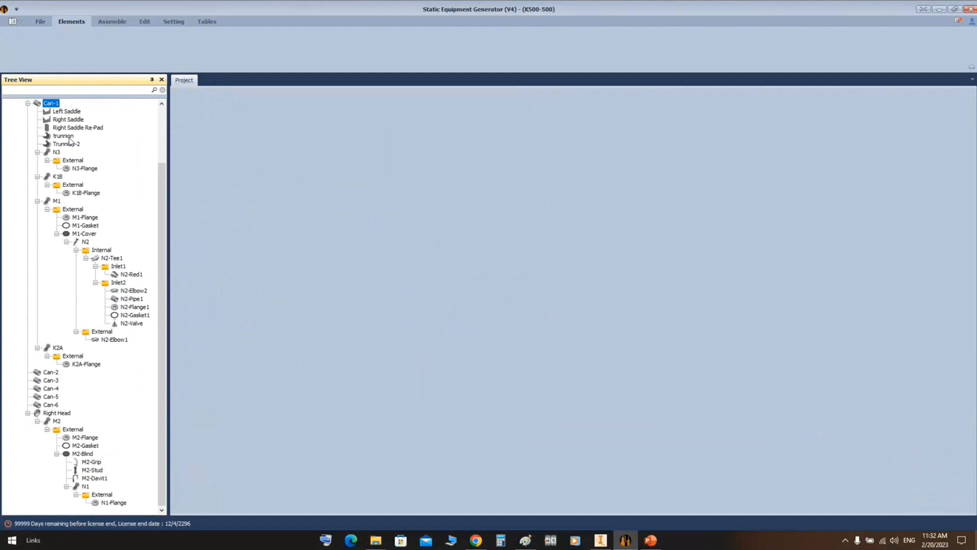
Add a shell nozzle named K2B to Can-1 and copy its parameters from K2A.
left_click(51, 104)
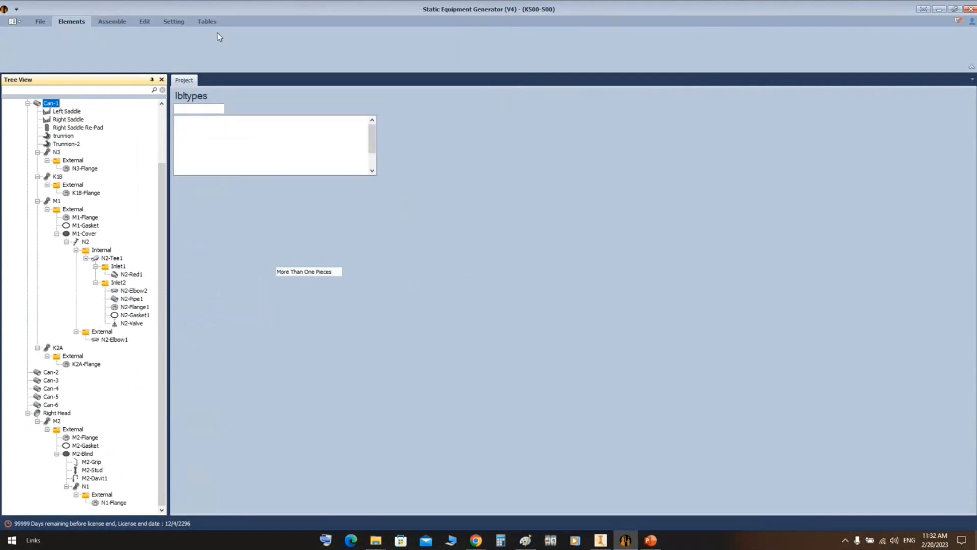
left_click(254, 44)
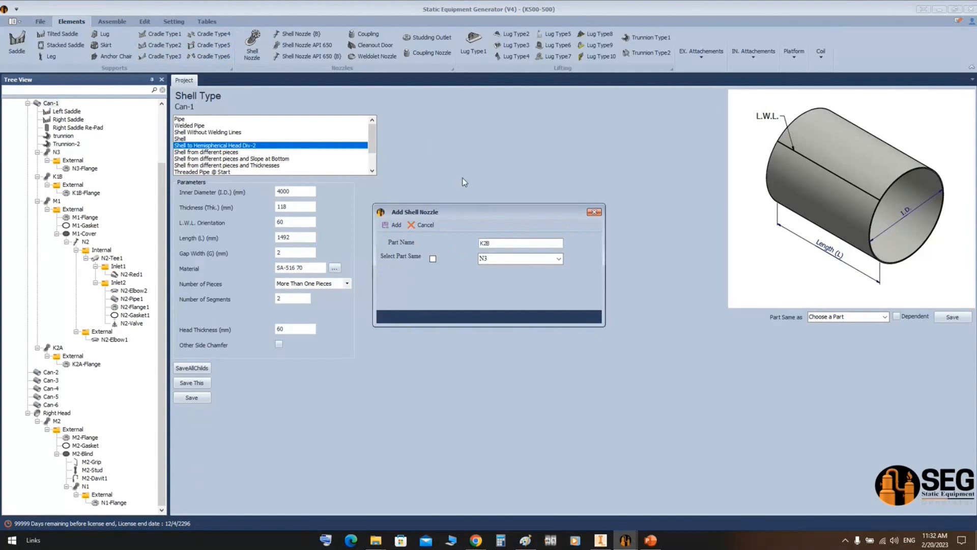
left_click(396, 225)
left_click(58, 373)
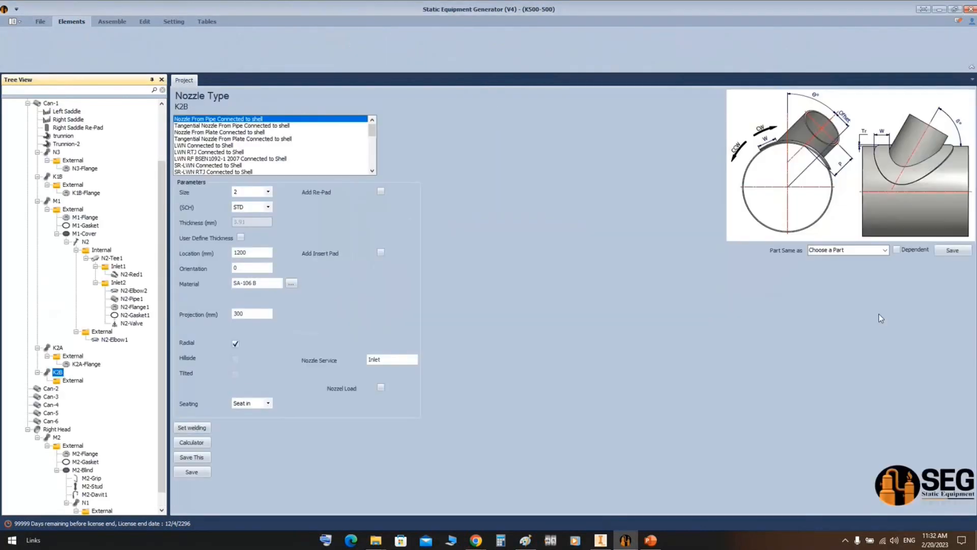
left_click(886, 250)
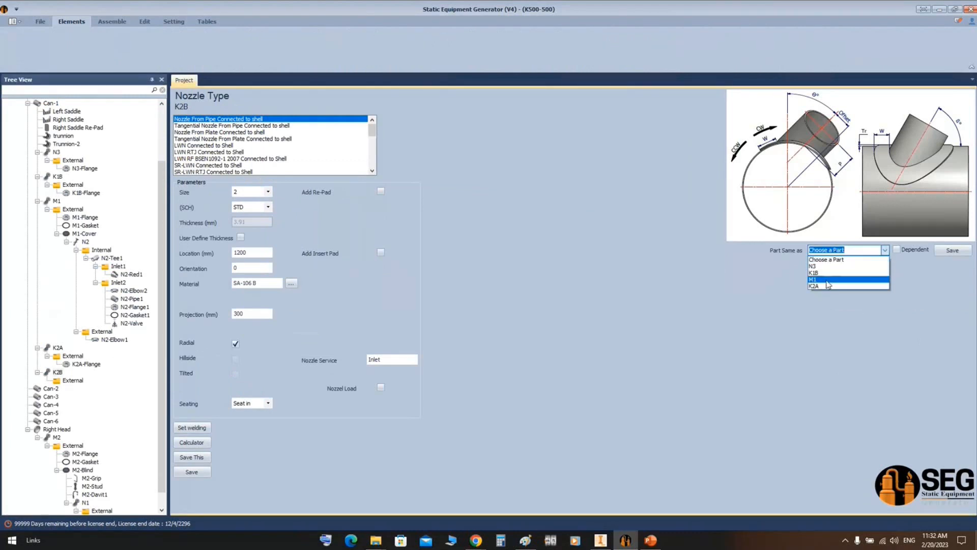
left_click(827, 287)
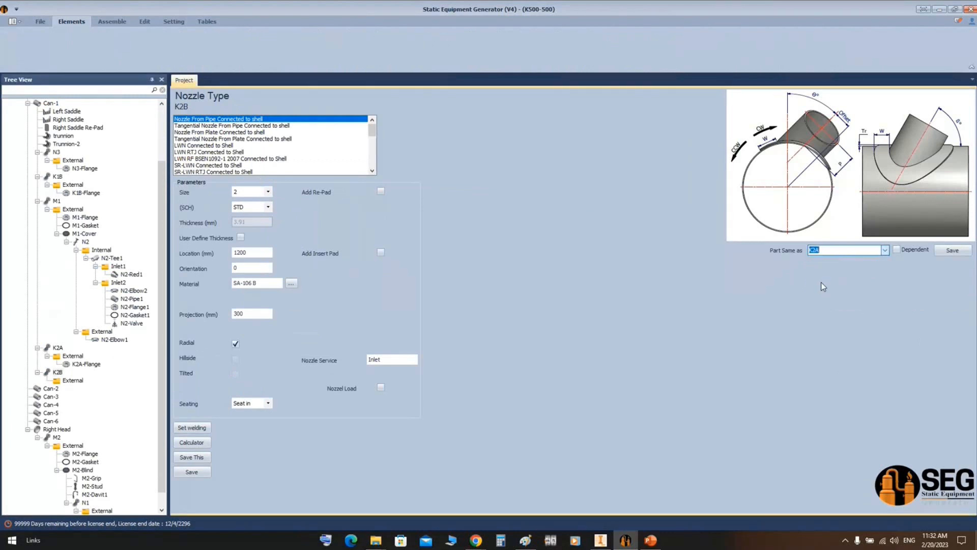
left_click(953, 251)
left_click(489, 279)
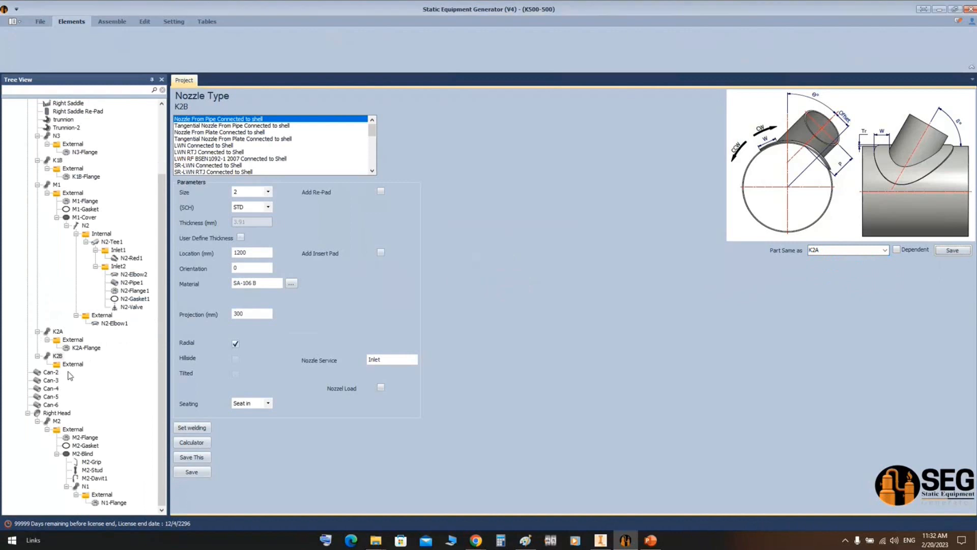
Add a flange named K2B-Flange externally on nozzle K2B and copy its parameters from K2A-Flange.
left_click(73, 364)
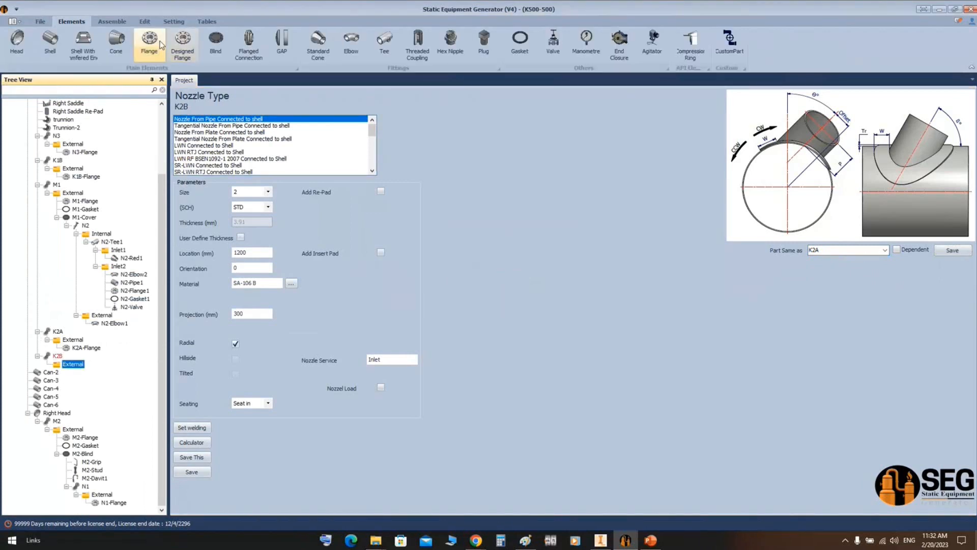
left_click(161, 44)
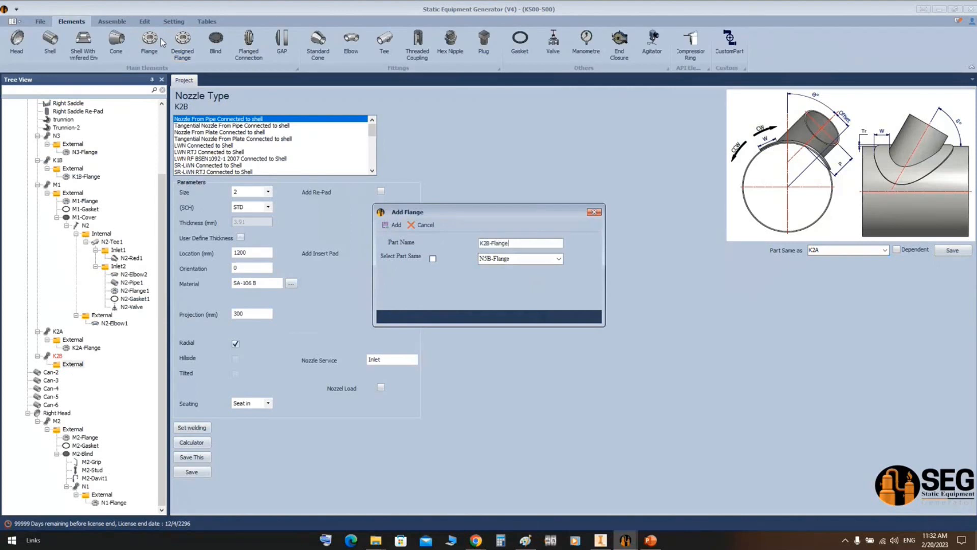
key("Return")
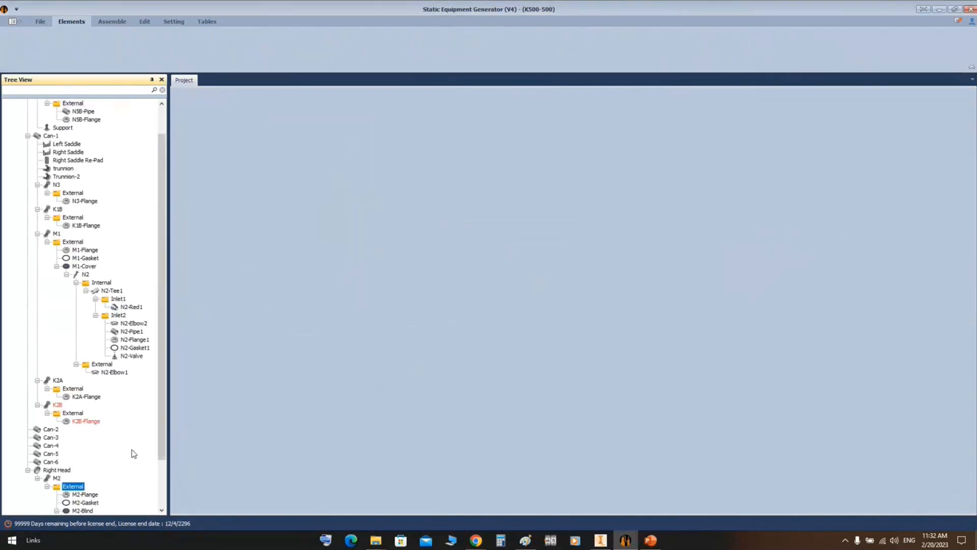
left_click(83, 422)
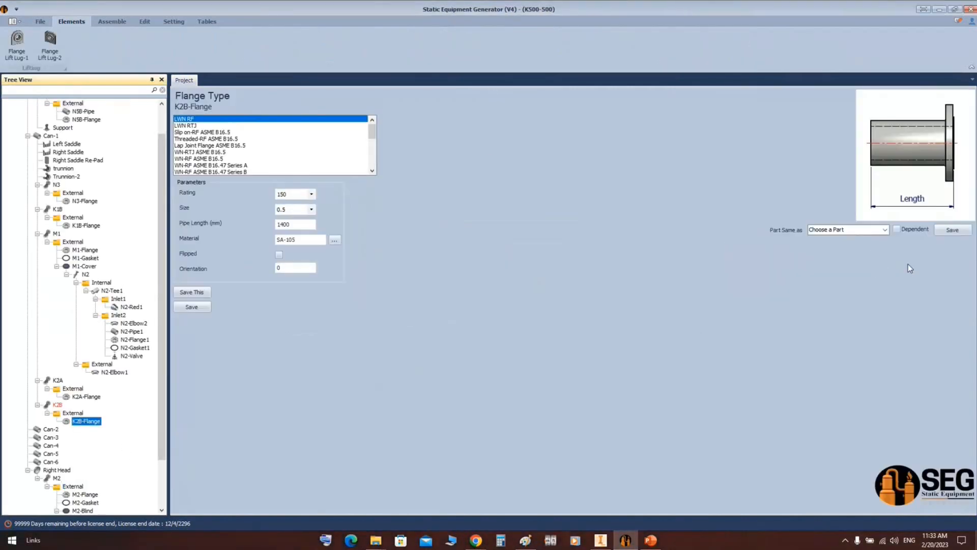
left_click(887, 231)
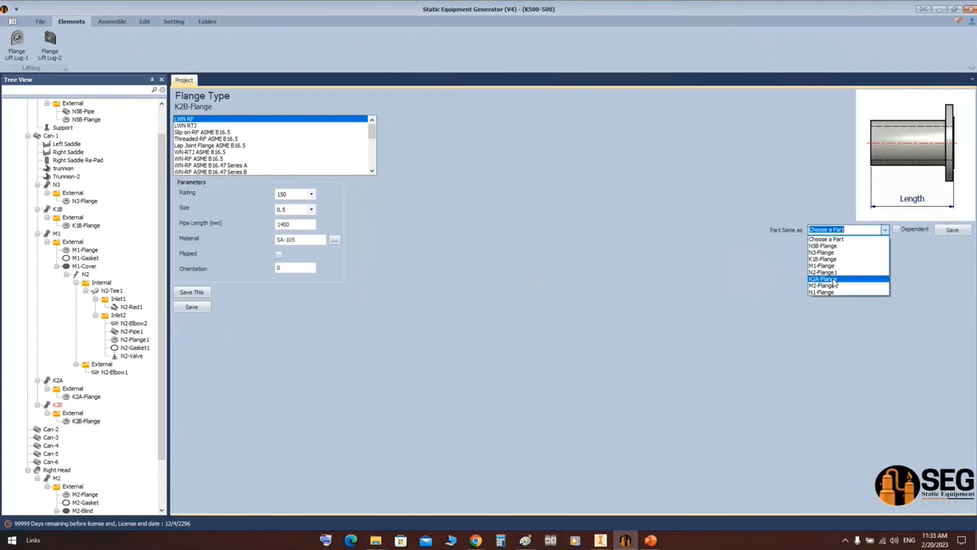
left_click(835, 279)
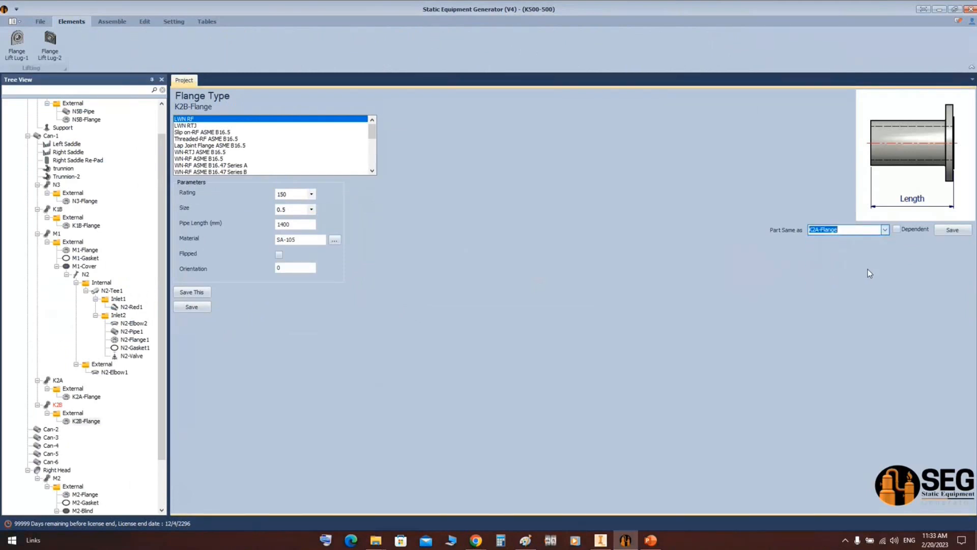
left_click(952, 230)
left_click(488, 277)
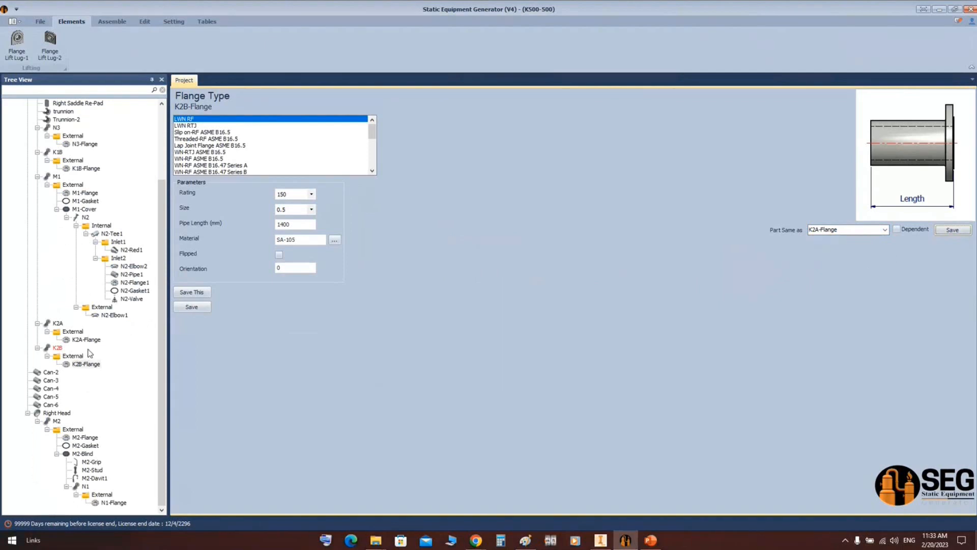
Set nozzle K2B's hillside offset to 400 mm and save its parameters.
left_click(57, 348)
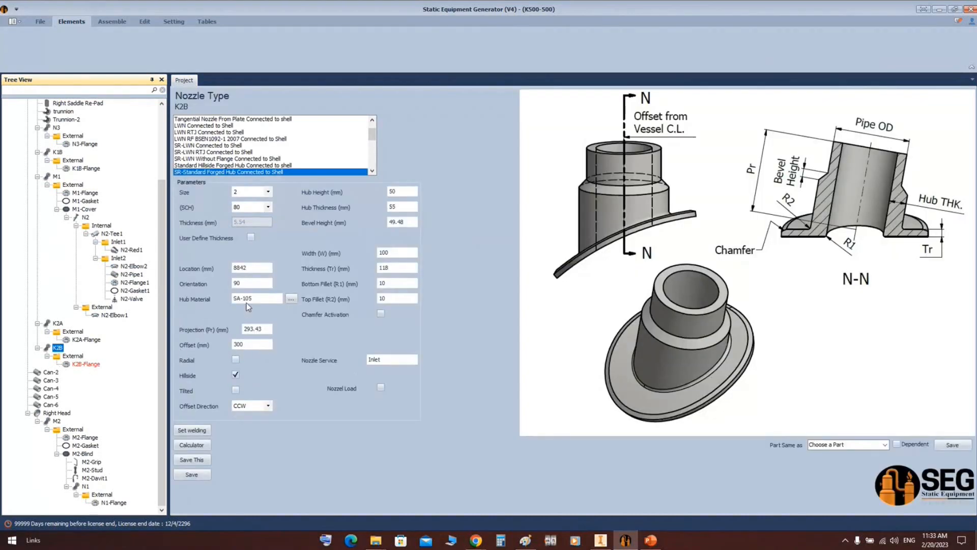
left_click(263, 267)
double_click(264, 267)
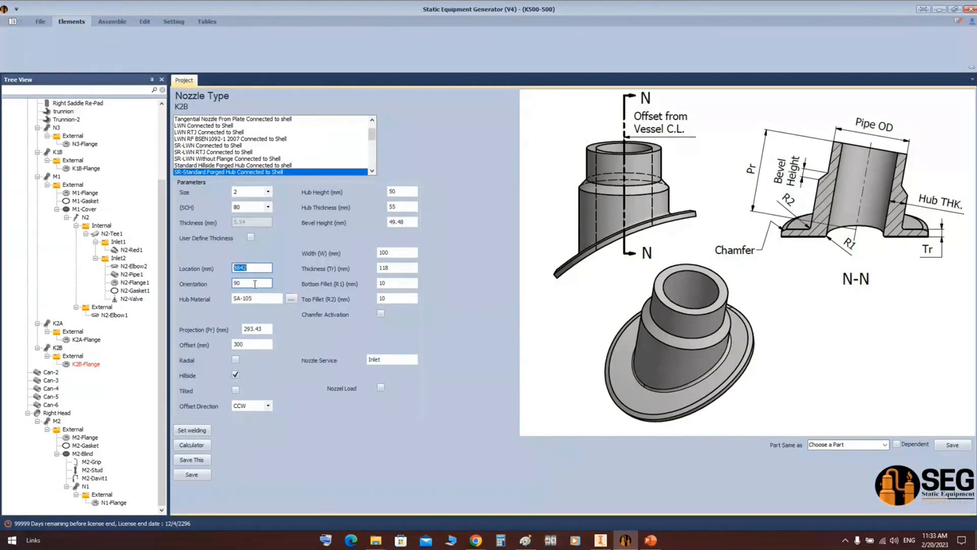
double_click(254, 345)
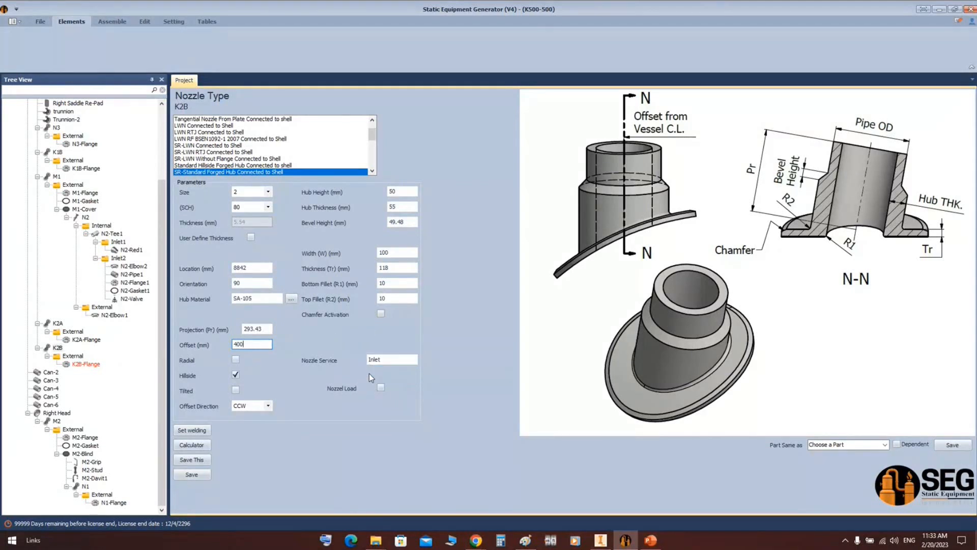
left_click(193, 475)
Calculate K2B's nozzle projection for 2500 mm from the vessel centreline and save the calculated value.
left_click(198, 446)
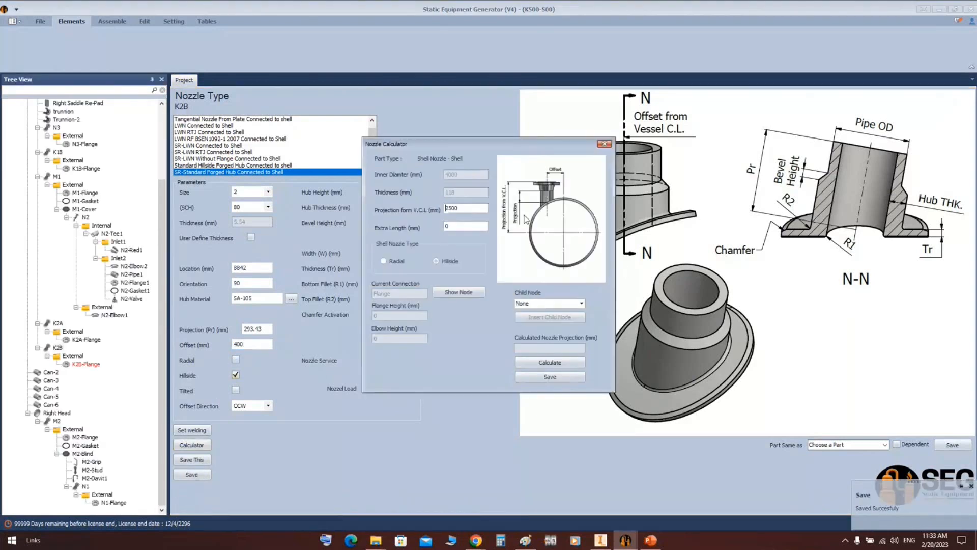
left_click(548, 366)
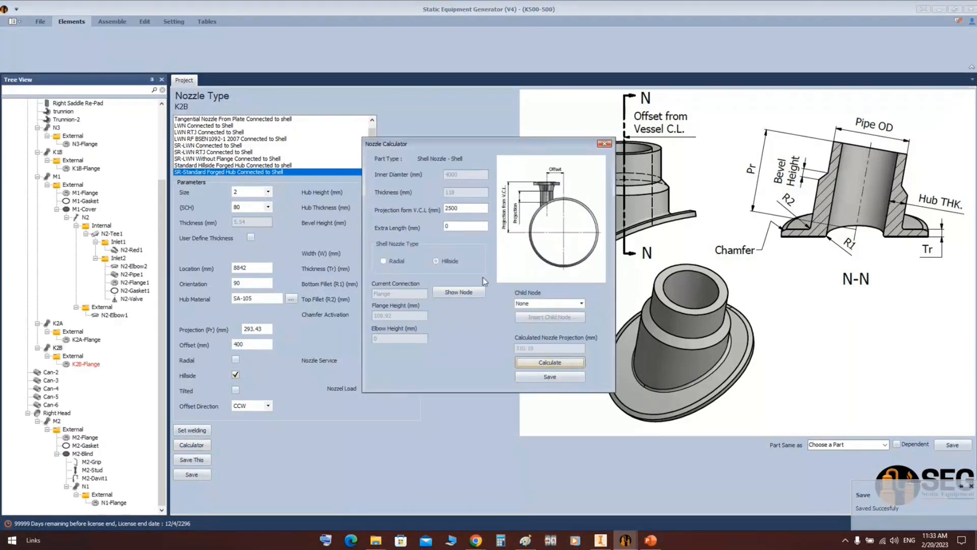
left_click(539, 378)
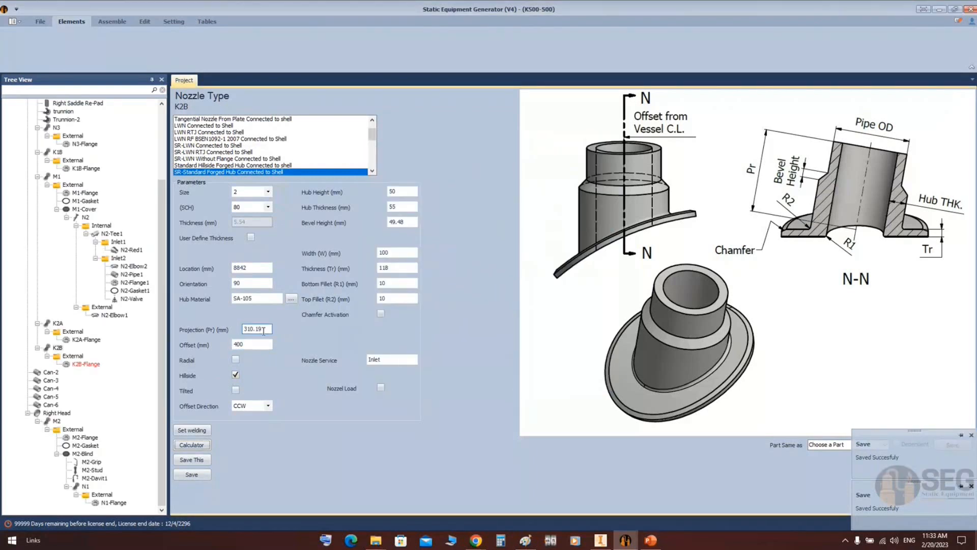
left_click(264, 329)
Start the Inventor assembly build for K2B and its flange, and switch to Autodesk Inventor.
left_click(121, 22)
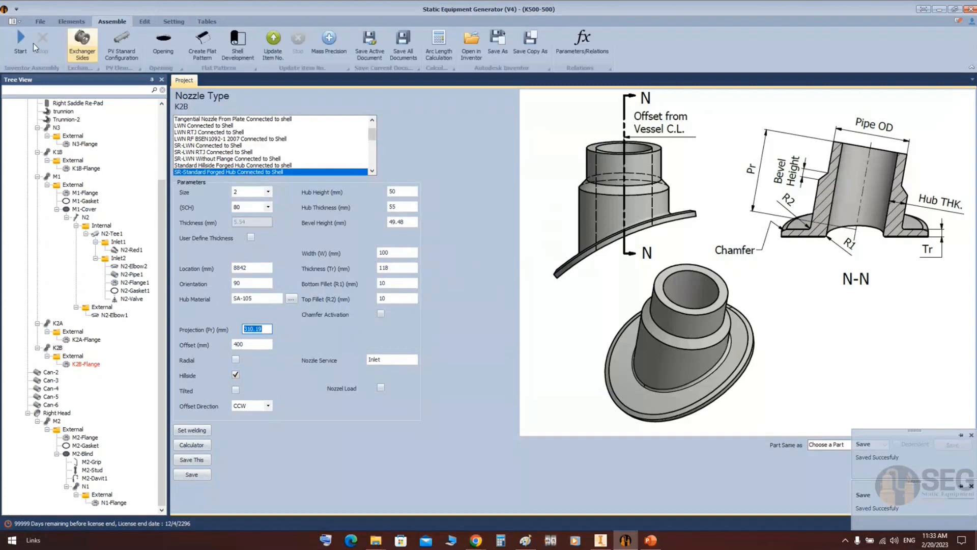
key("alt+Tab")
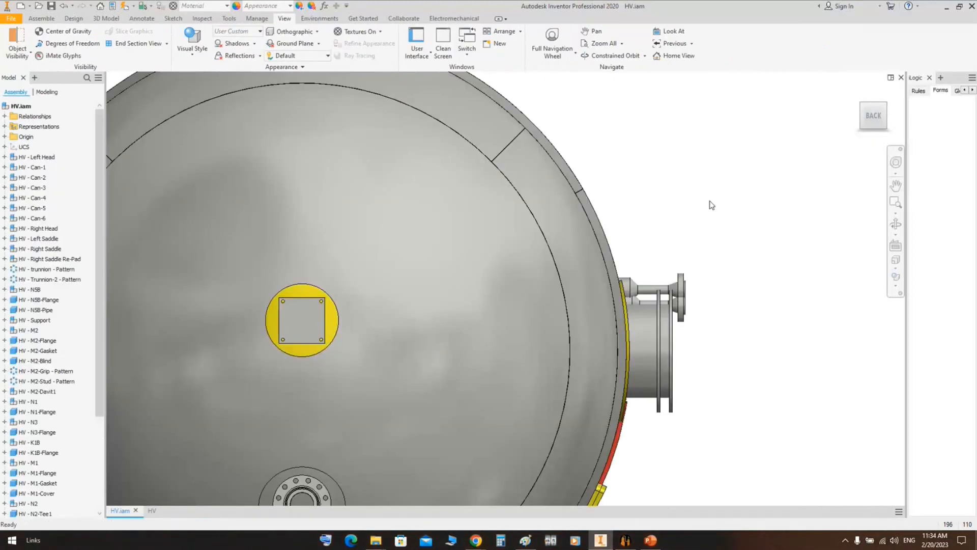
Examine the placement of the K2A and K2B nozzles relative to each other on the vessel shell.
left_click(896, 224)
scroll(619, 275, "down", 2)
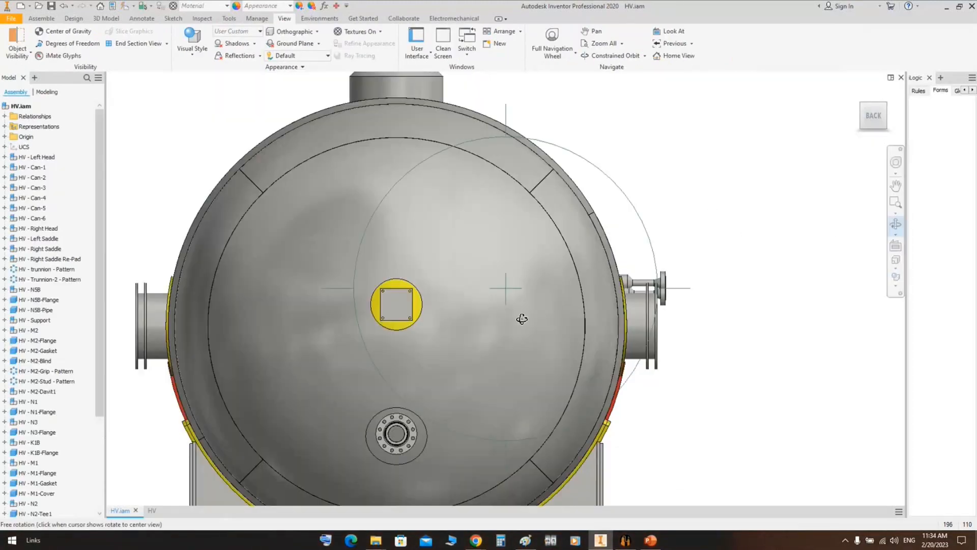
left_click_drag(522, 318, 453, 319)
left_click_drag(679, 260, 614, 189)
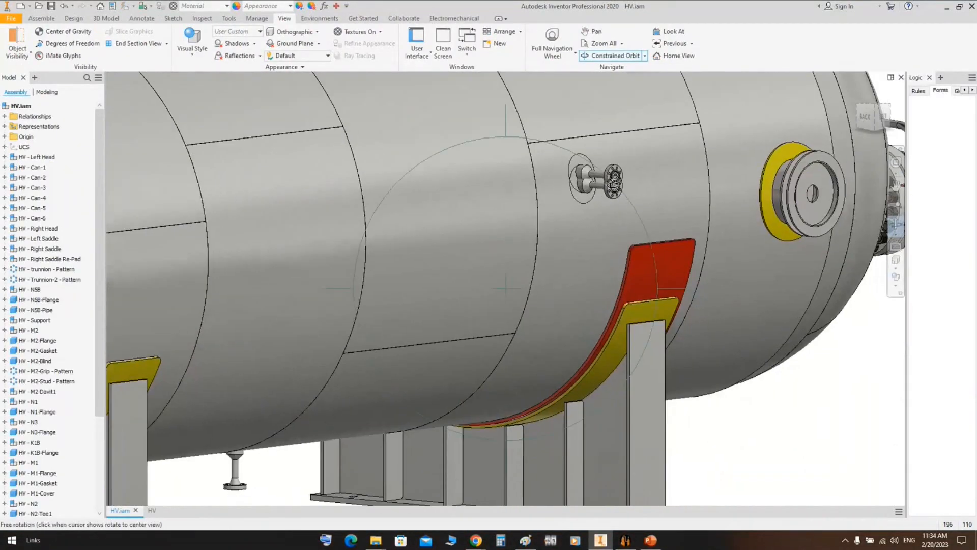
scroll(617, 182, "up", 2)
scroll(617, 183, "up", 2)
middle_click_drag(617, 182, 614, 226)
right_click(613, 186)
left_click(644, 172)
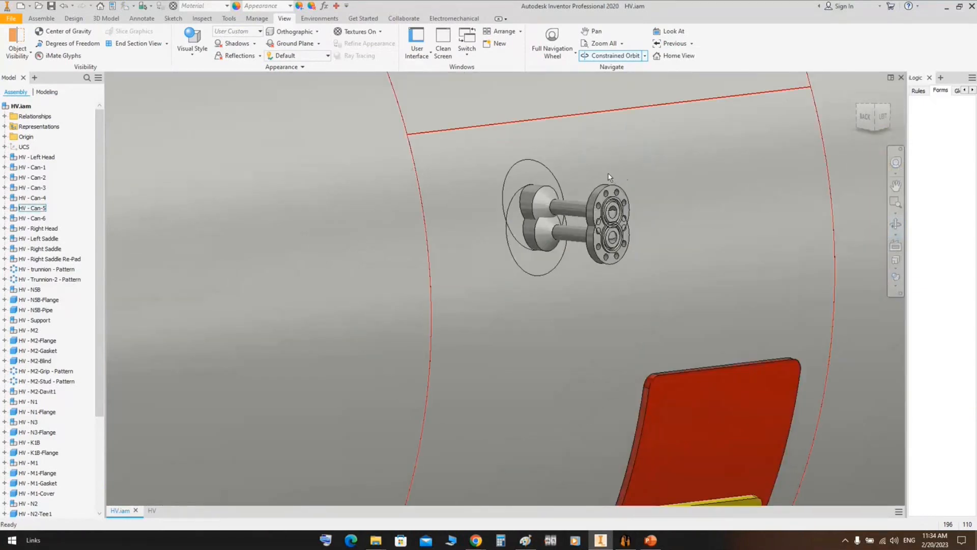
Return to Static Equipment Generator, set K2B's offset direction to CW and save the nozzle.
left_click(626, 539)
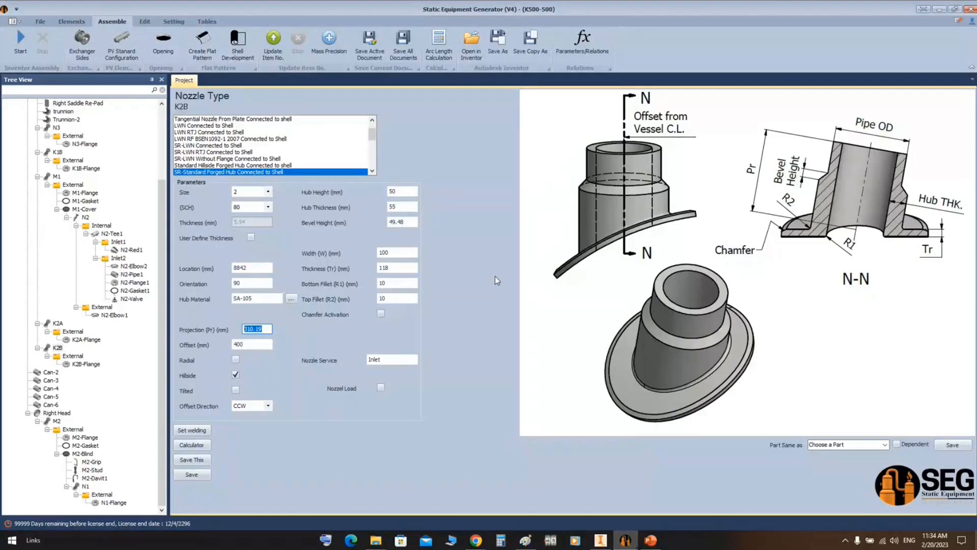
left_click(253, 406)
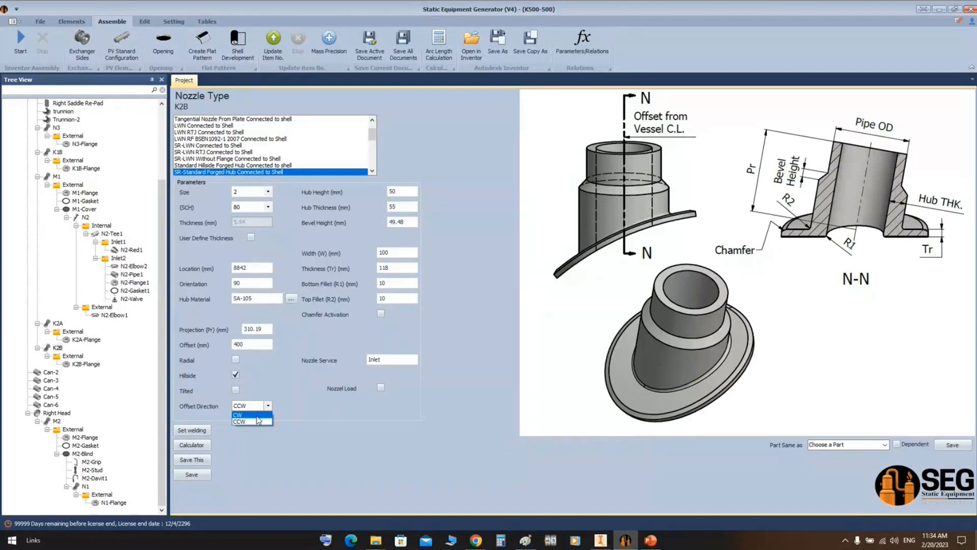
left_click(208, 475)
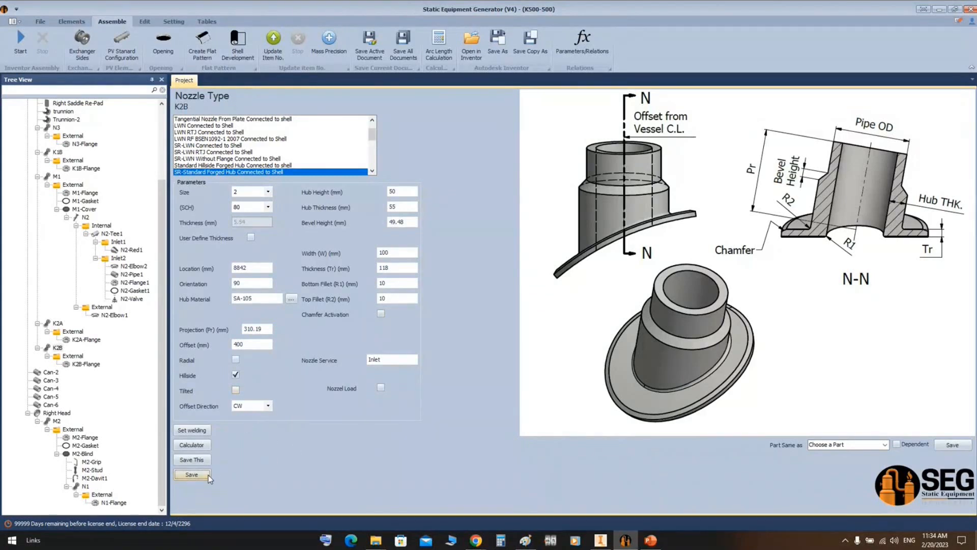
Start the Inventor assembly build for the updated K2B and inspect the K2A and K2B nozzles on the shell in Autodesk Inventor.
left_click(21, 41)
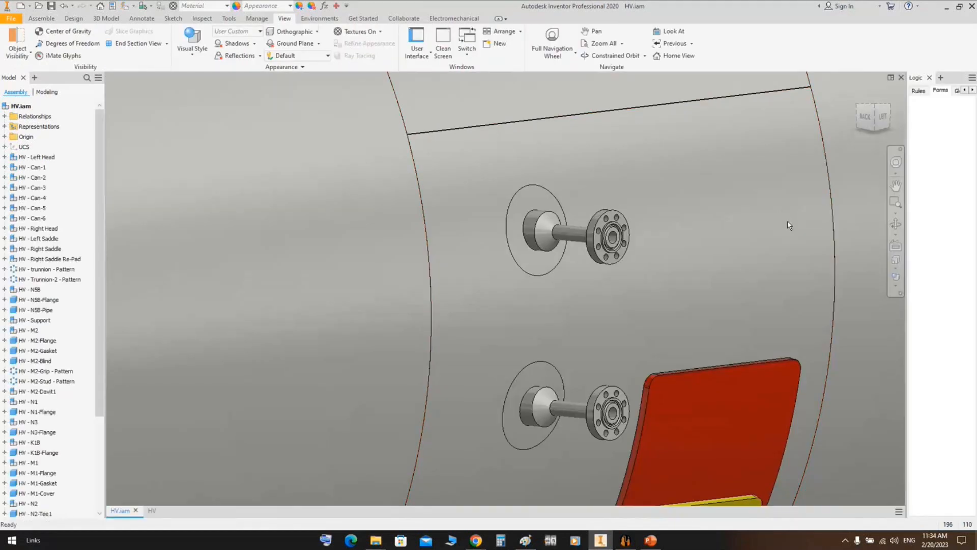
scroll(692, 249, "up", 4)
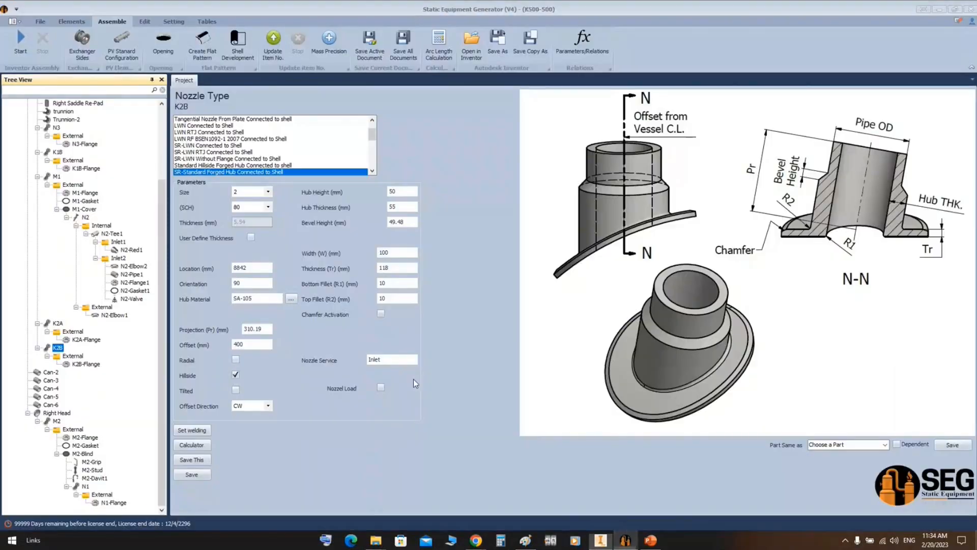
Return to Static Equipment Generator and add a shell nozzle named K3A to Can-1.
left_click(626, 540)
left_click(51, 128)
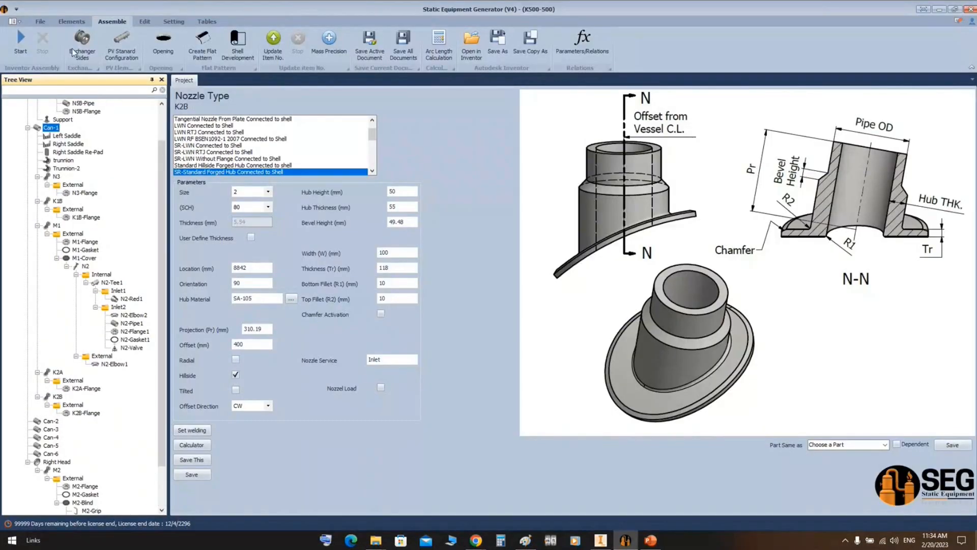
left_click(71, 21)
left_click(252, 44)
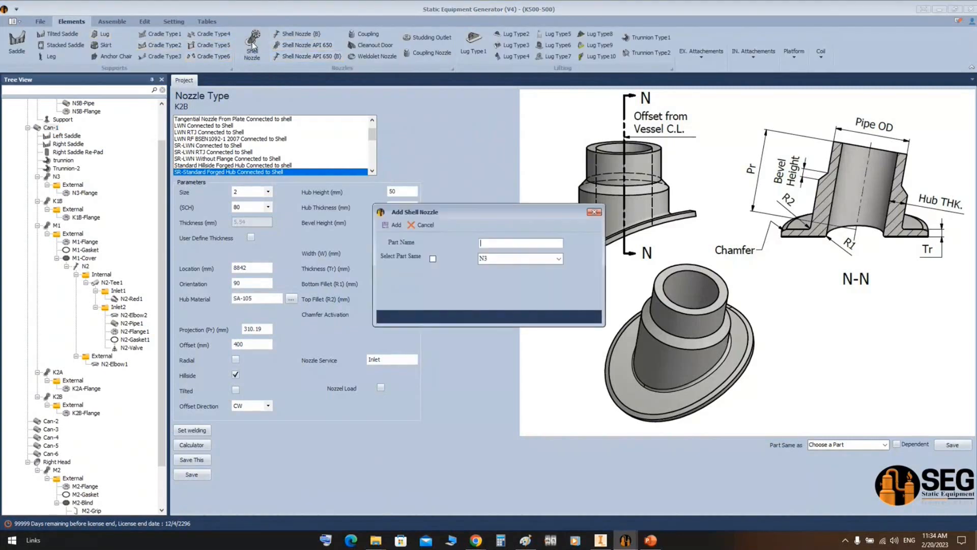
type("K3A")
left_click(393, 225)
Set nozzle K3A to be the same as K2B and save it.
left_click(57, 397)
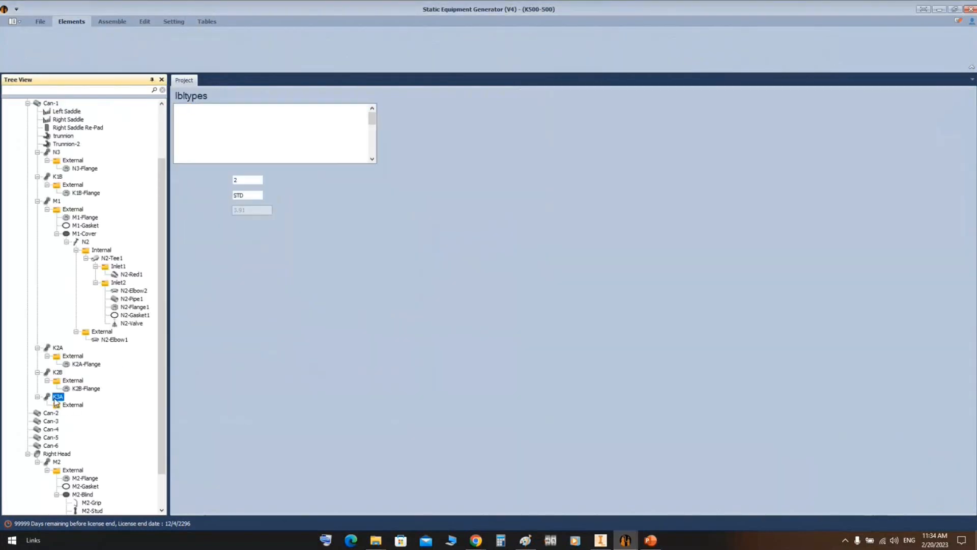
left_click(888, 250)
left_click(887, 250)
left_click(825, 295)
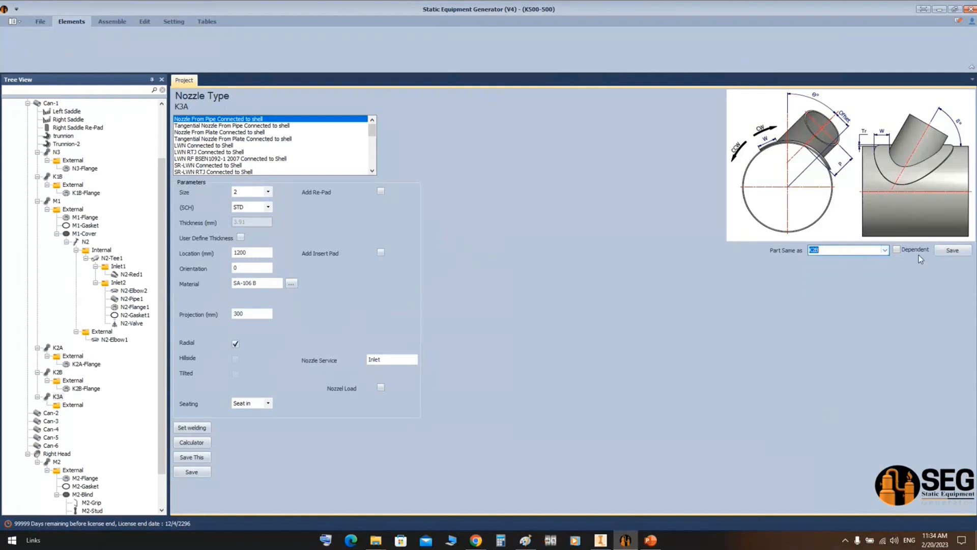
left_click(952, 250)
left_click(490, 274)
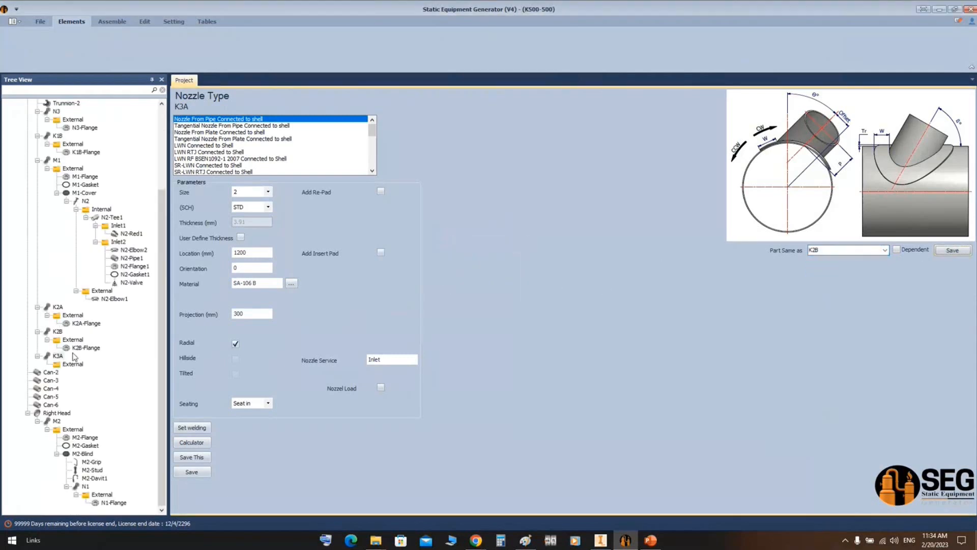
Add a flange named K3A-Flange to K3A's external elements.
left_click(74, 364)
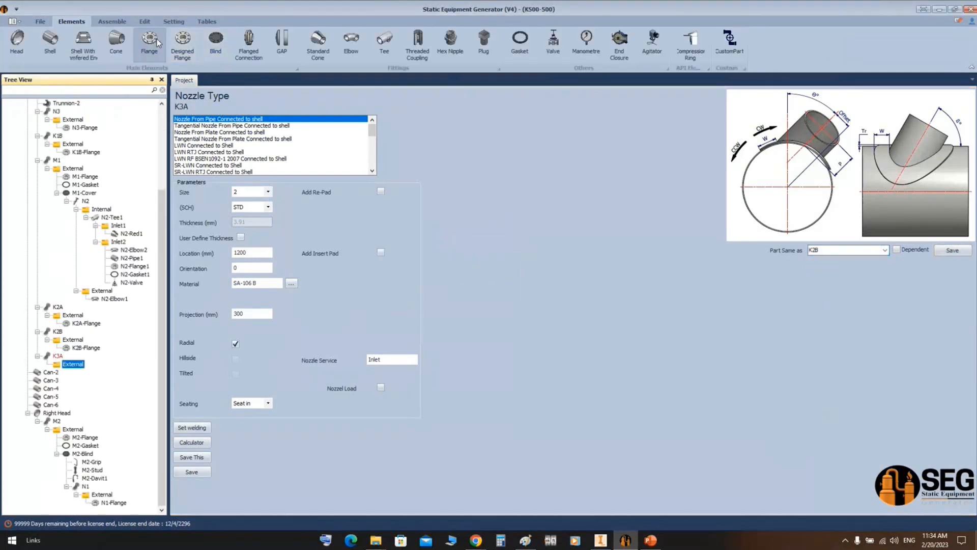
left_click(156, 39)
type("K3A")
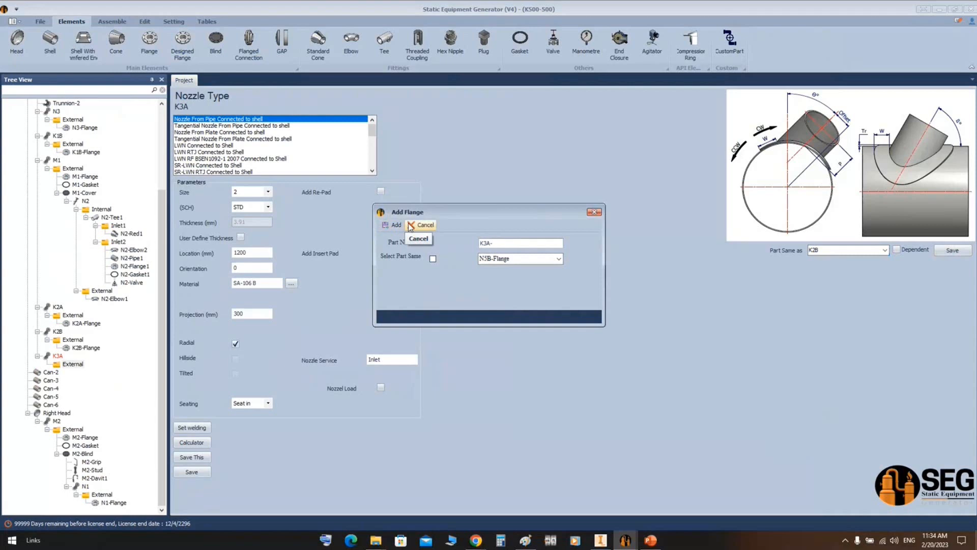
type("-Flange")
left_click(393, 225)
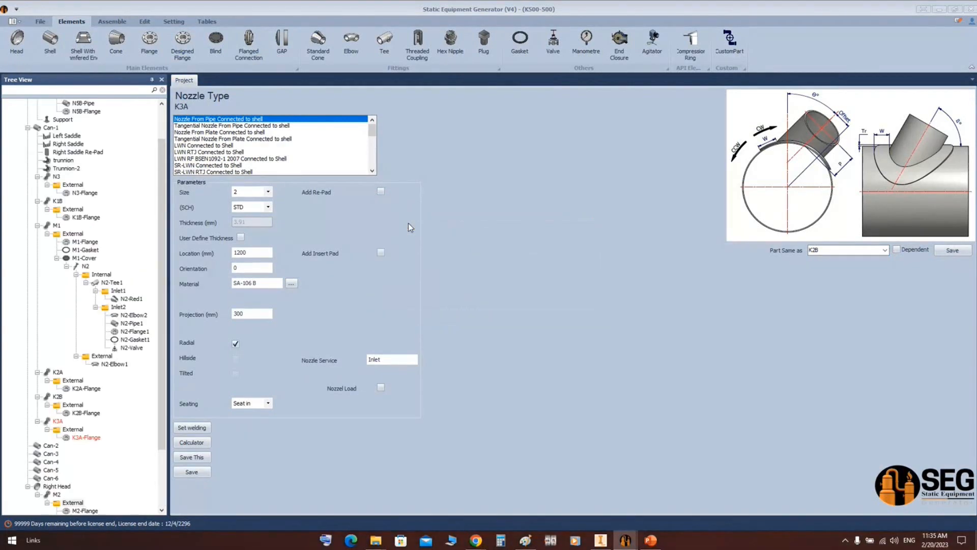
Set K3A-Flange to be the same as K2B-Flange and save it.
left_click(87, 437)
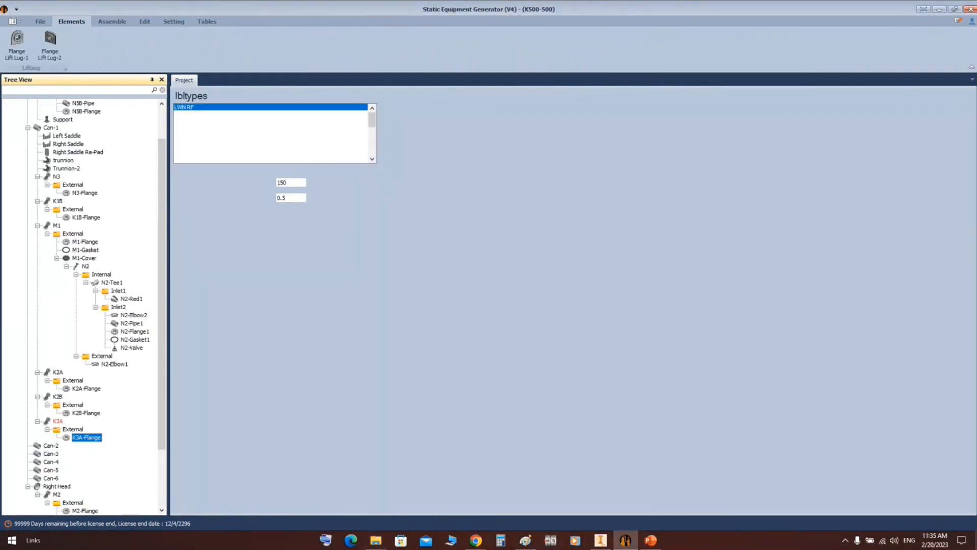
left_click(886, 230)
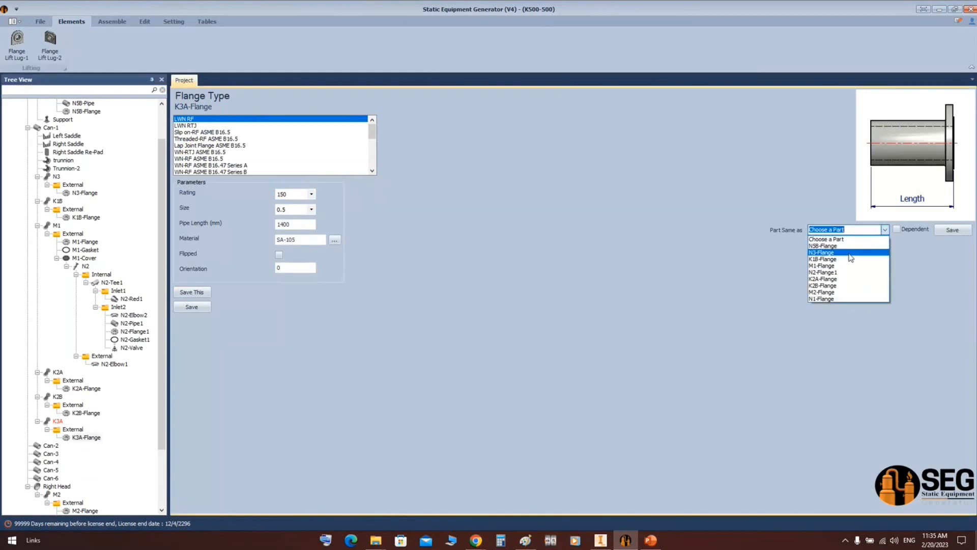
left_click(844, 286)
left_click(952, 230)
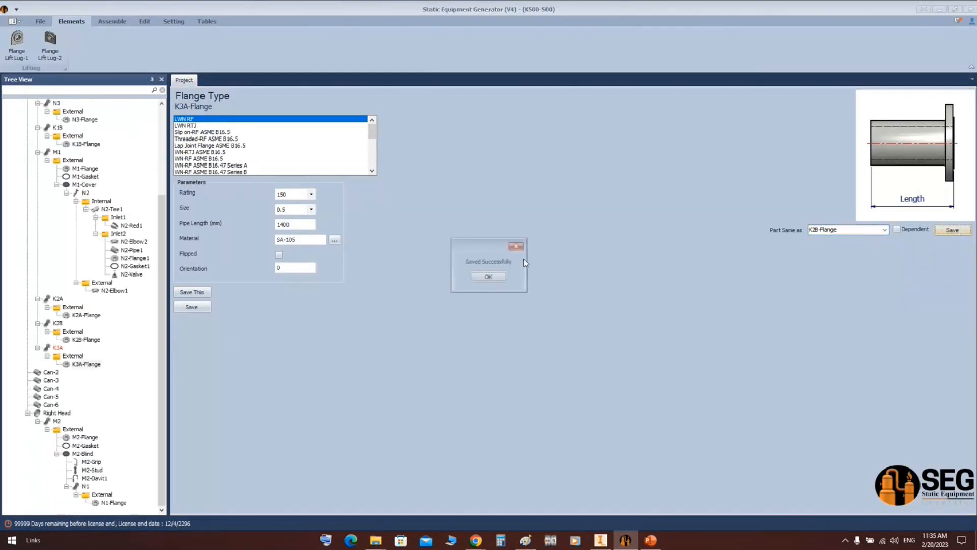
left_click(490, 277)
Set nozzle K3A's offset to 1200 mm and save the nozzle.
left_click(57, 348)
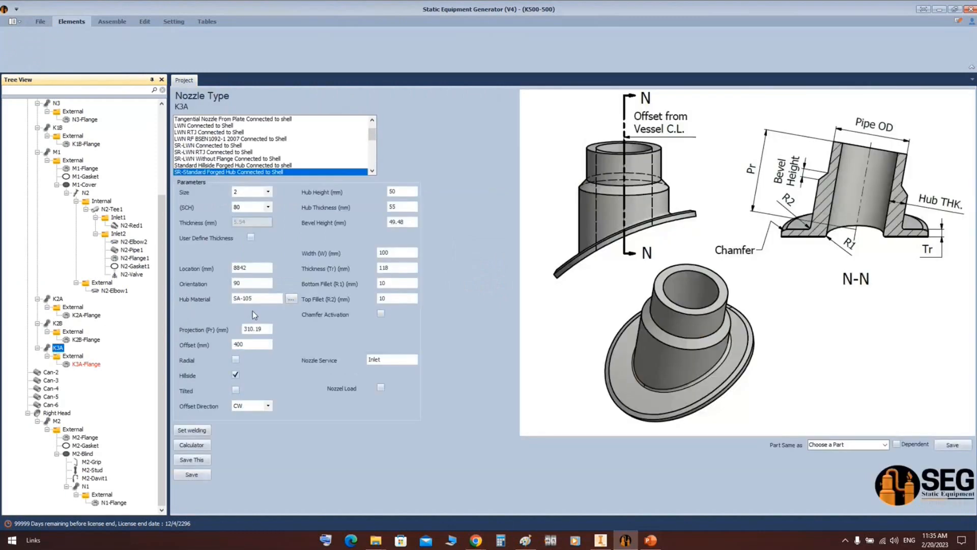
left_click(254, 281)
left_click(247, 344)
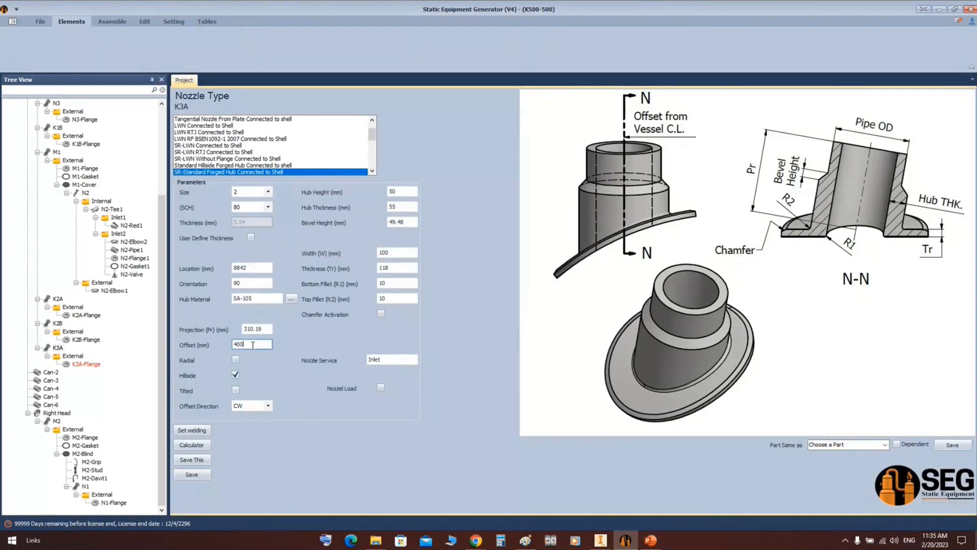
left_click_drag(248, 268, 207, 282)
left_click_drag(258, 345, 191, 347)
type("1200")
left_click(193, 474)
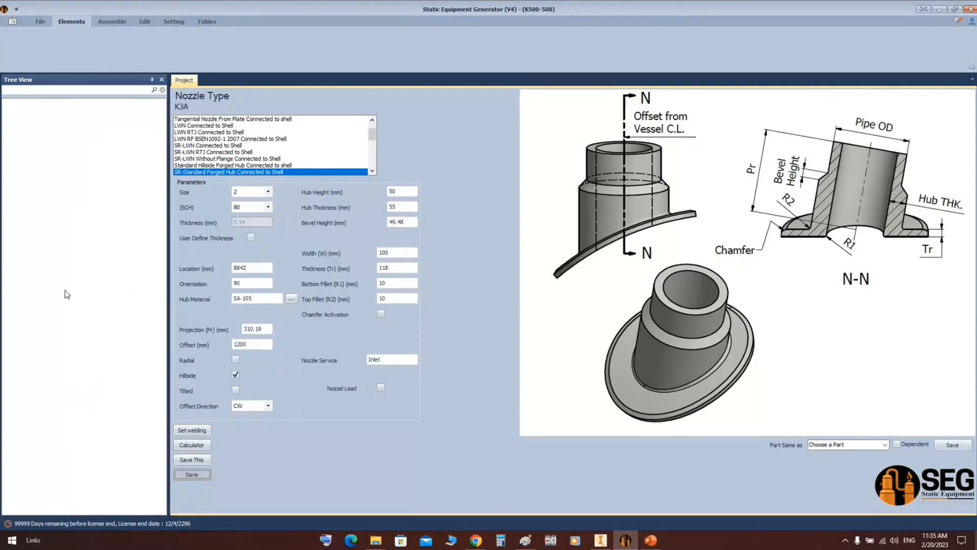
Build K3A in the Inventor assembly and open its nozzle subassembly separately to see the hub from the front.
left_click(116, 22)
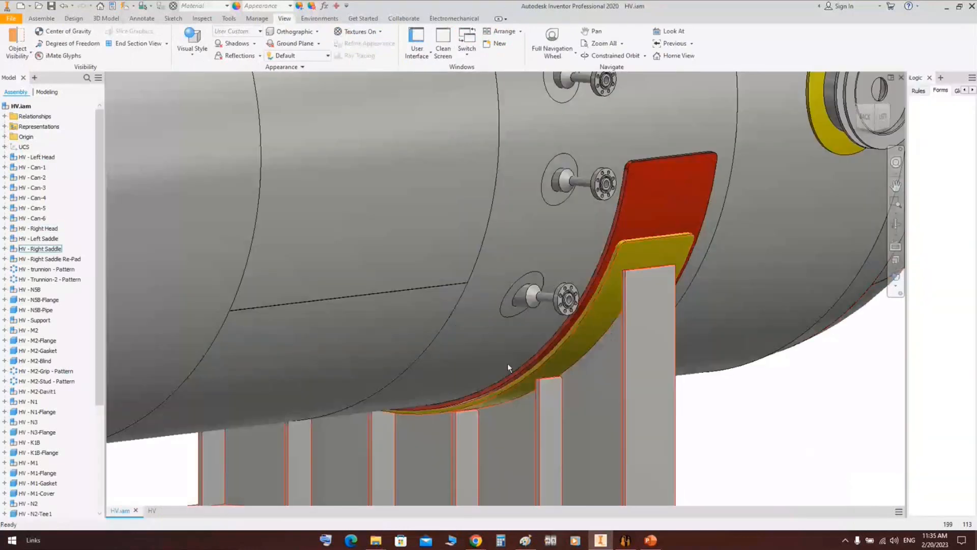
right_click(523, 298)
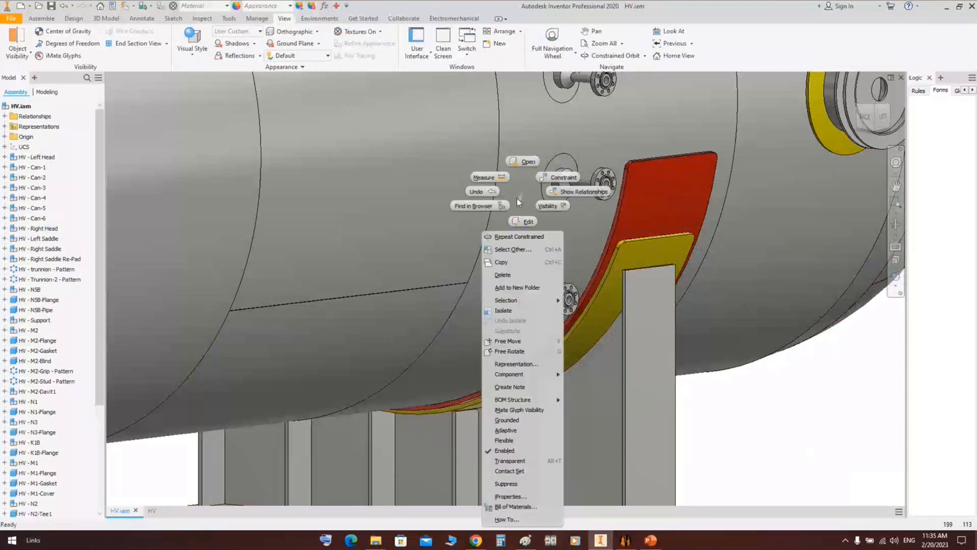
left_click(524, 162)
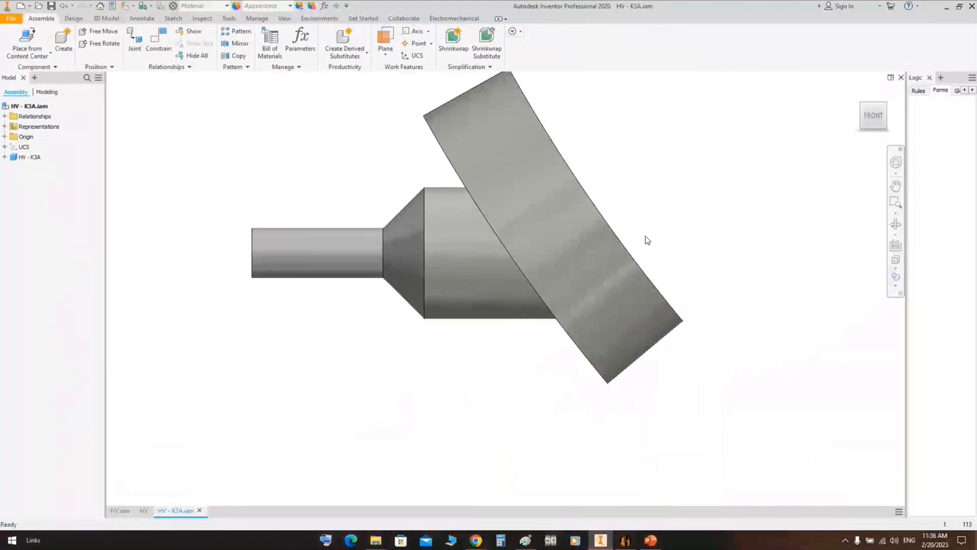
middle_click_drag(689, 254, 654, 291)
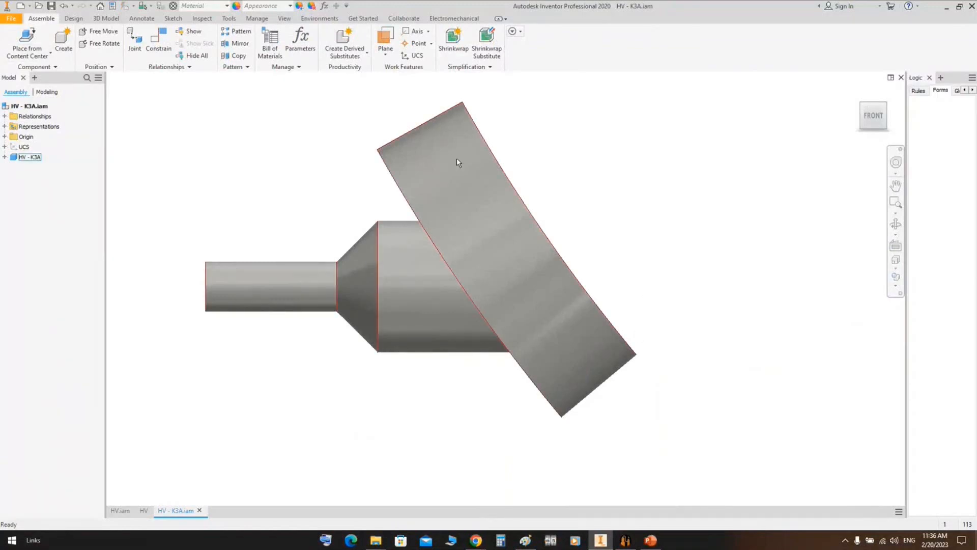
Switch to Paint and paste the screenshot of the K3A front view at full size for annotation.
left_click(528, 543)
scroll(360, 315, "down", 5, "ctrl")
key("ctrl+v")
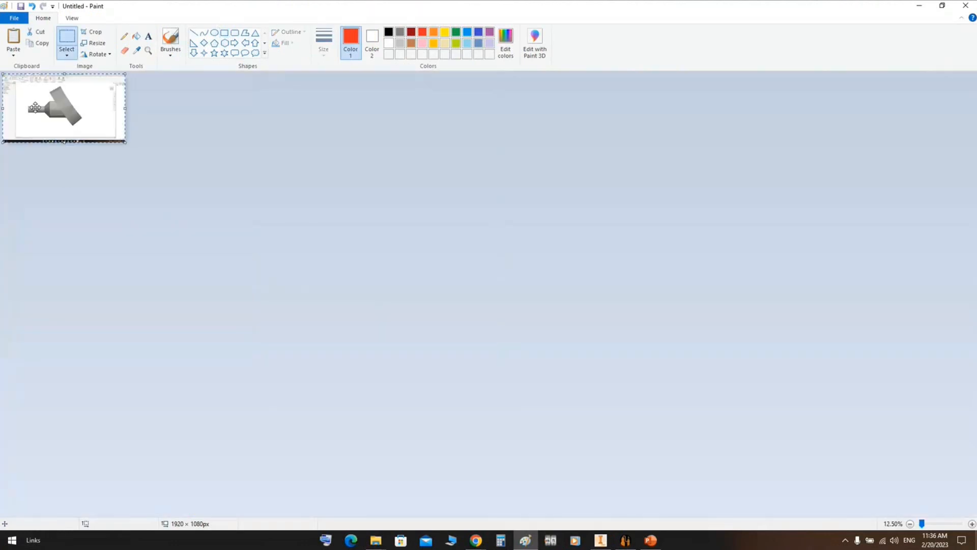
scroll(35, 106, "up", 3, "ctrl")
scroll(271, 165, "down", 3)
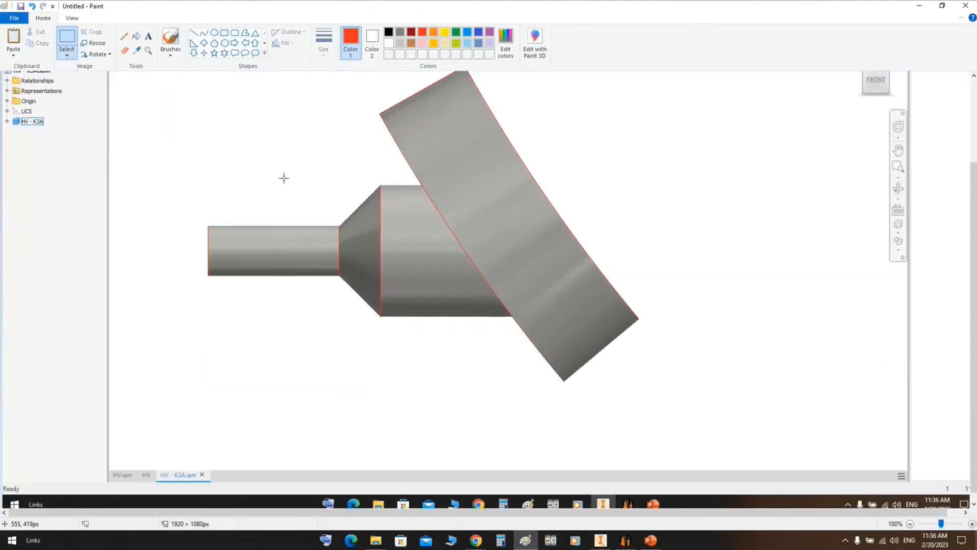
Draw two horizontal red lines through the nozzle and pad to mark the bore edges.
left_click(193, 33)
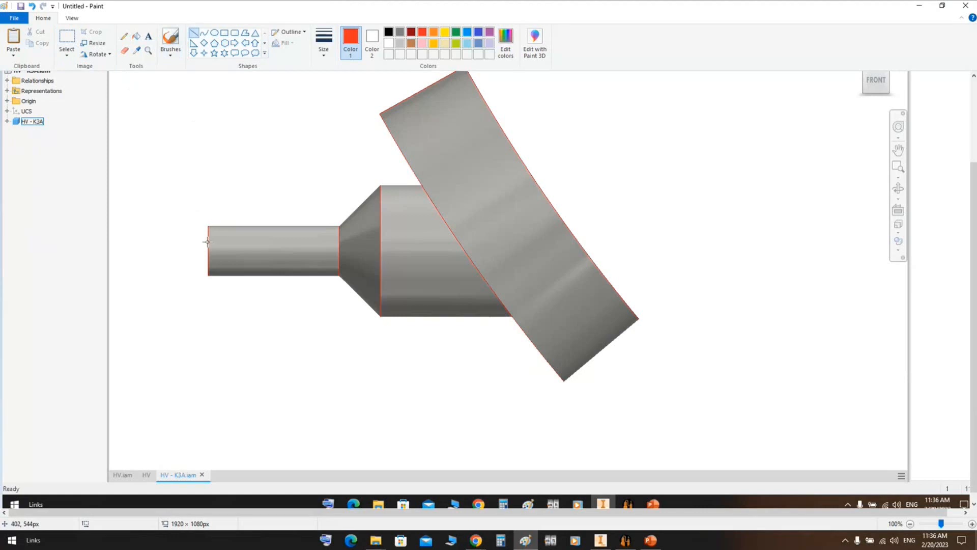
left_click_drag(208, 237, 576, 240, "shift")
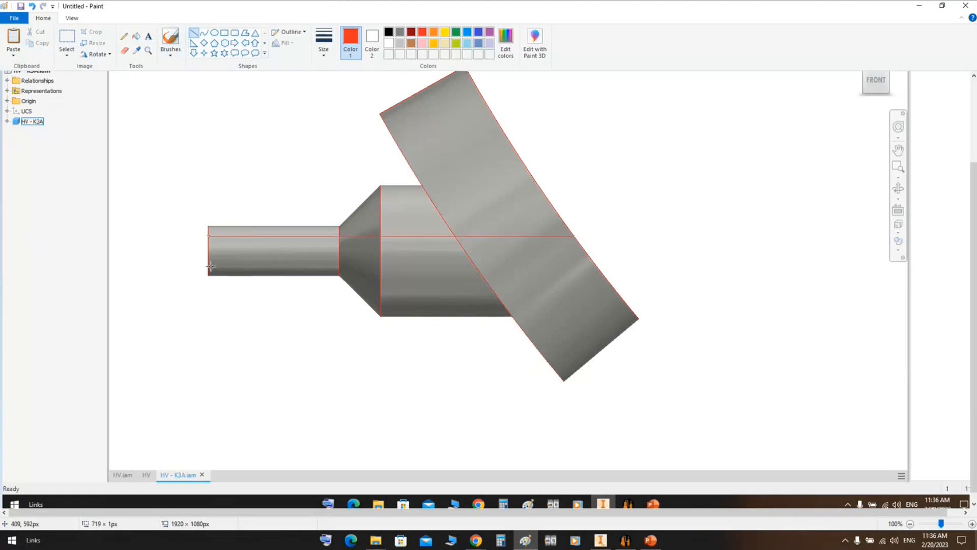
left_click_drag(209, 266, 596, 258, "shift")
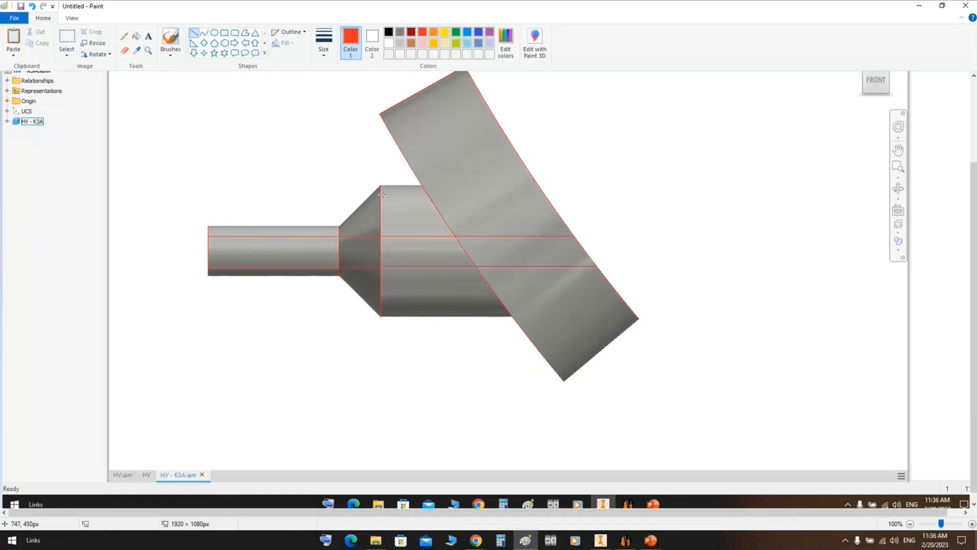
Trace the pad's outer face above the hub with a curve in the thickest line size, coloured black.
left_click(205, 33)
left_click_drag(379, 113, 422, 184)
left_click(332, 56)
left_click(347, 131)
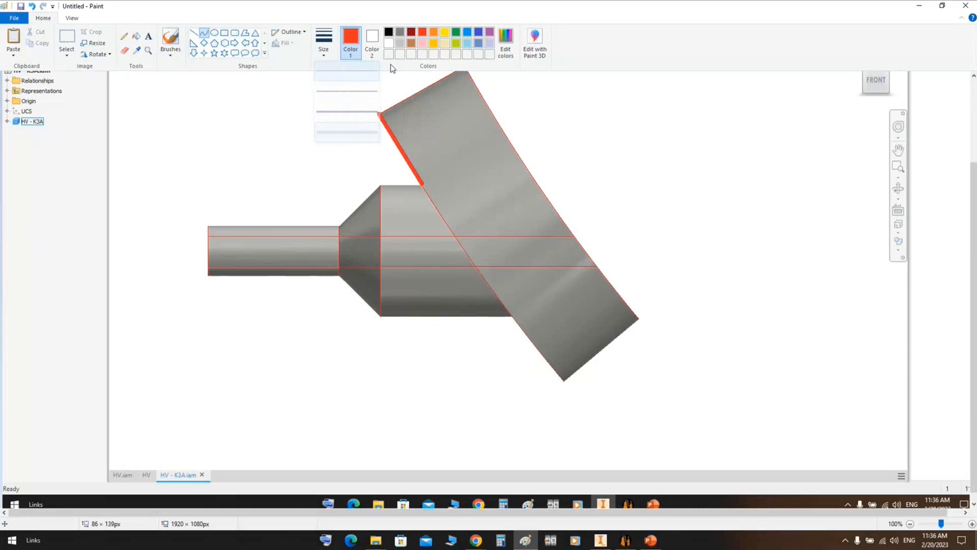
left_click(389, 32)
left_click_drag(400, 144, 393, 145)
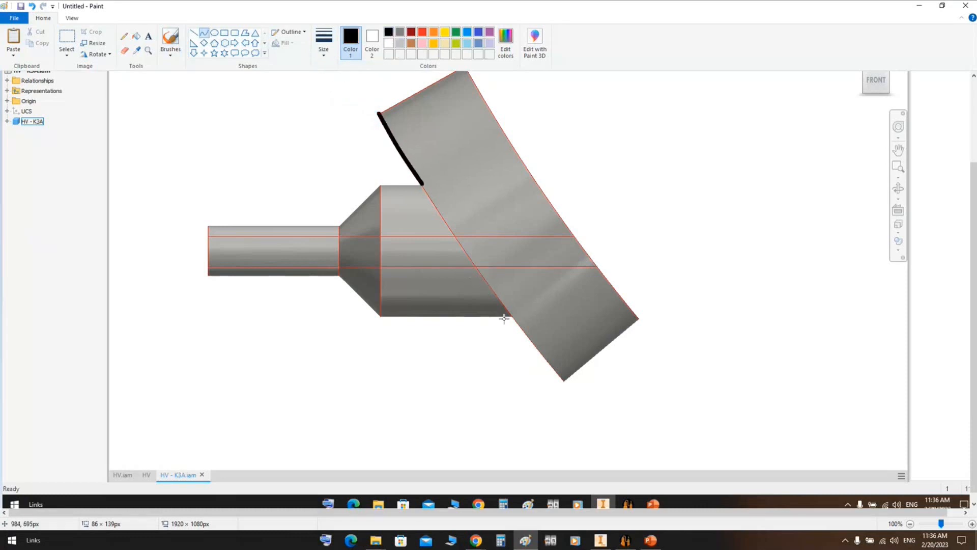
Trace the pad's outer face below the hub with a thick black curve.
left_click_drag(513, 317, 413, 170)
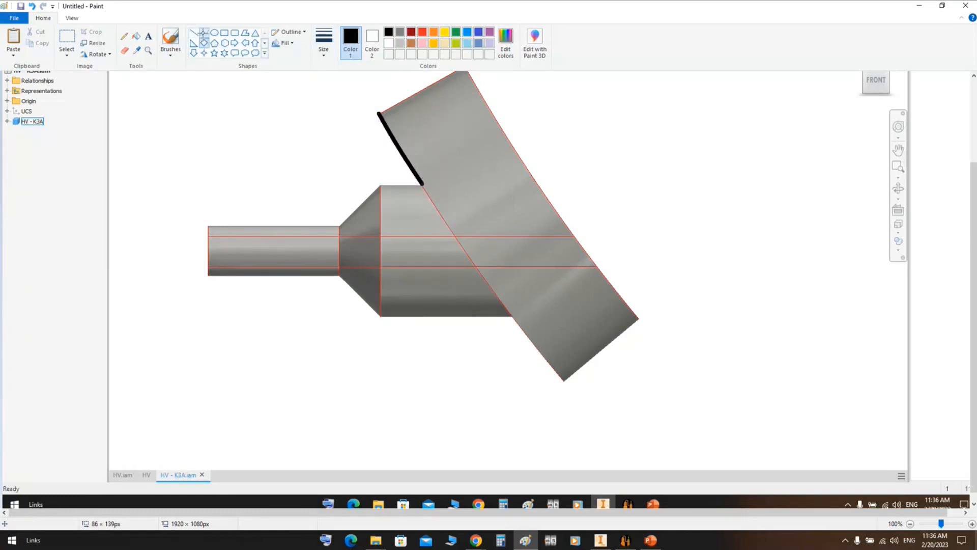
left_click(204, 32)
left_click_drag(512, 316, 537, 350)
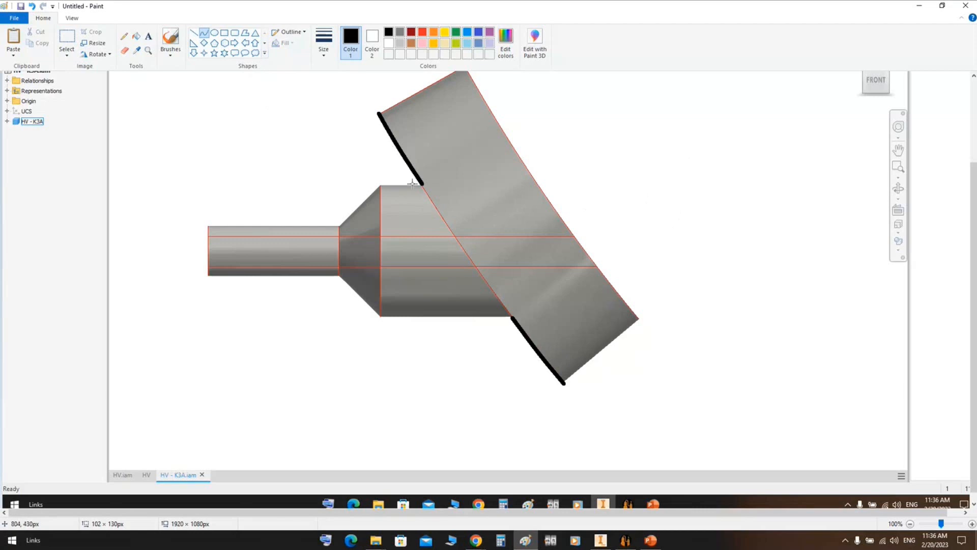
Check K3A's Width (W) parameter in Static Equipment Generator against the pad in Inventor, and return to Paint.
left_click(626, 540)
double_click(399, 253)
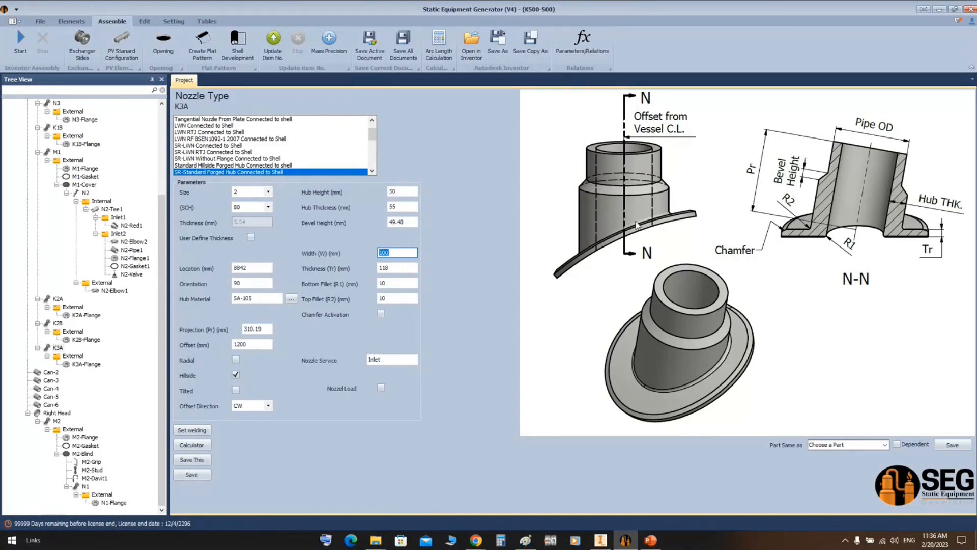
left_click(605, 542)
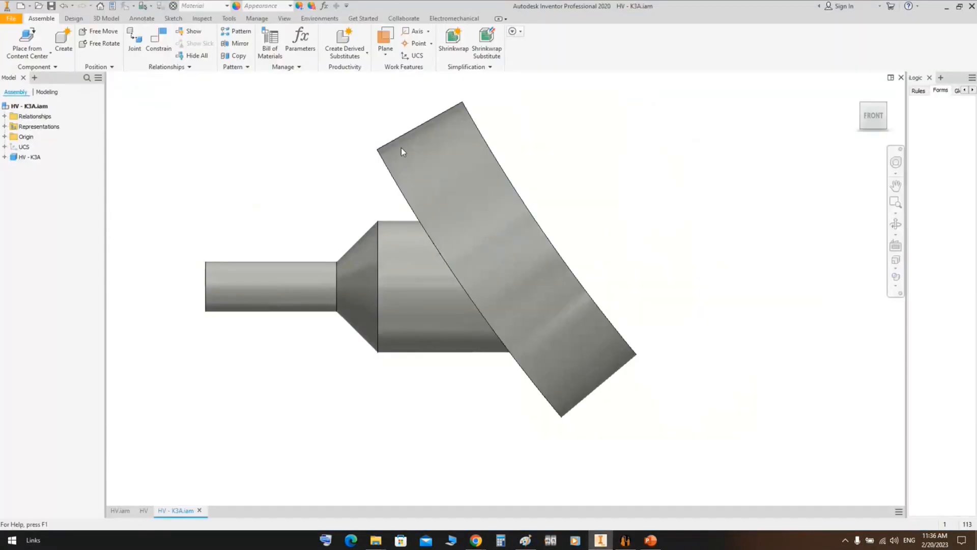
left_click(530, 541)
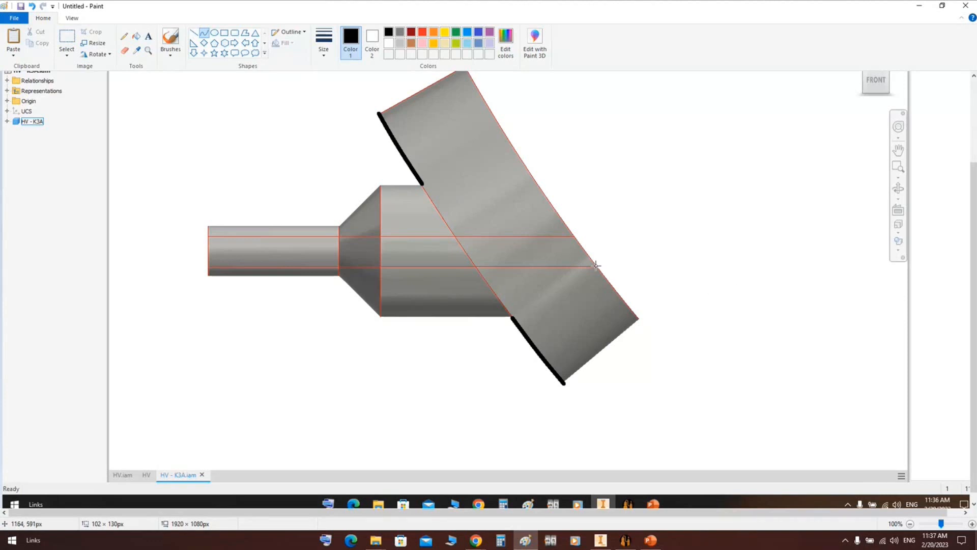
Trace the pad's inner face below and above the bore with thick black curves, bending the upper one to follow the edge.
left_click_drag(599, 266, 638, 316)
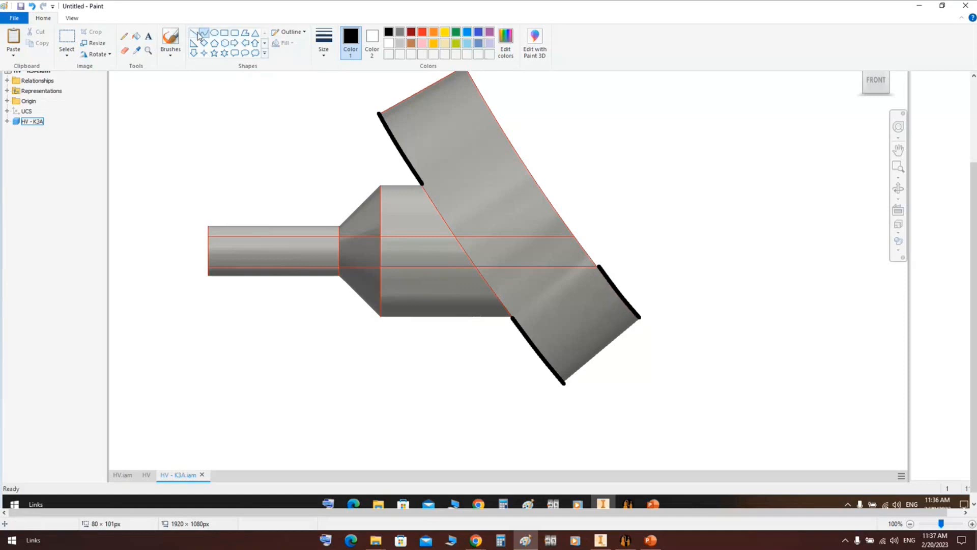
scroll(504, 118, "up", 3)
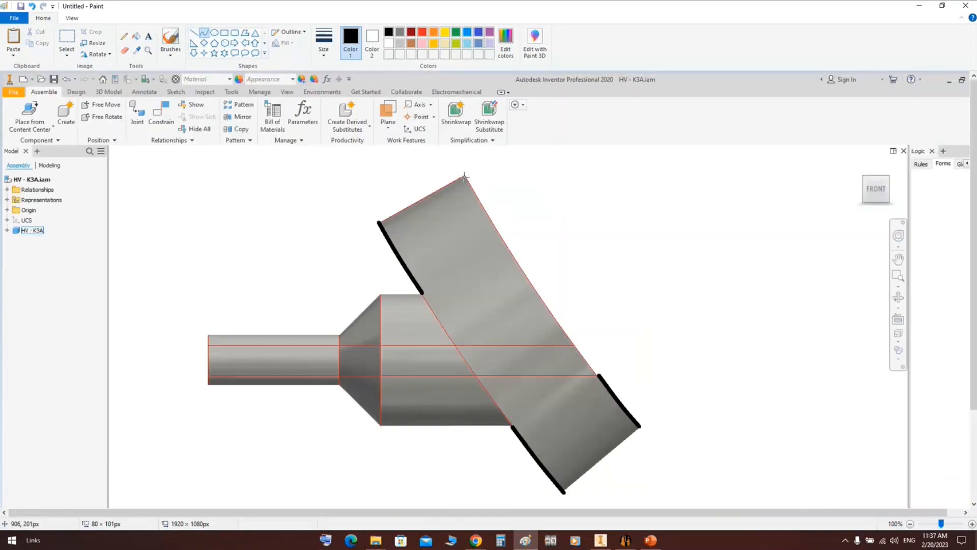
left_click_drag(467, 175, 574, 346)
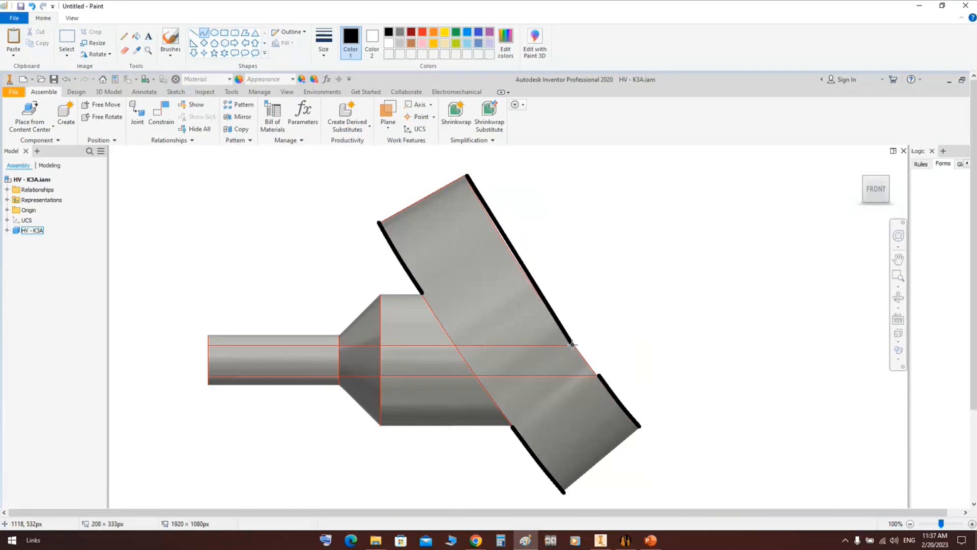
left_click_drag(518, 267, 518, 265)
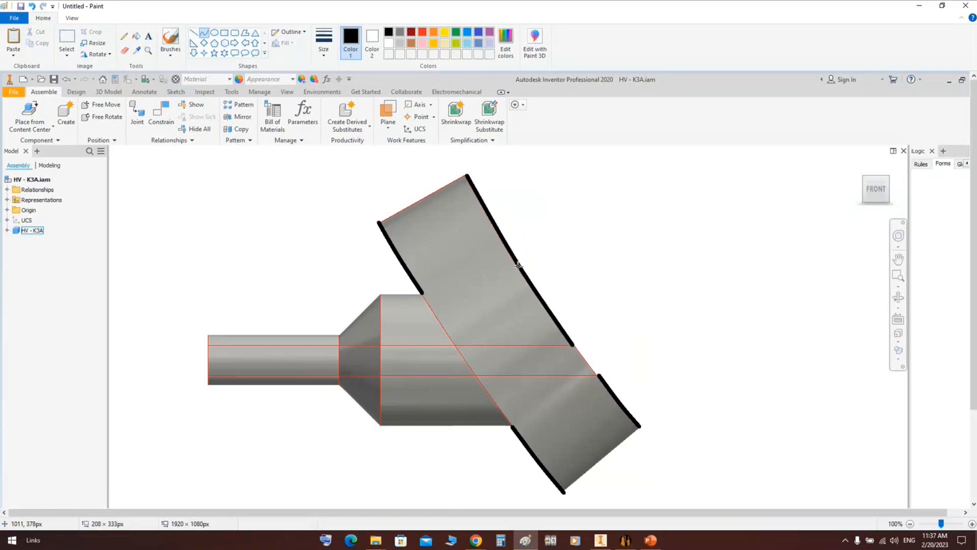
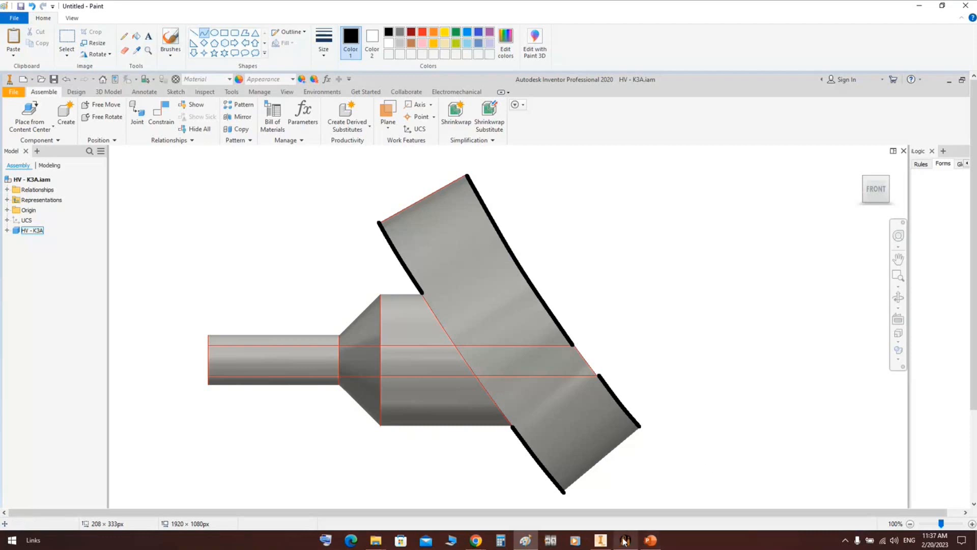
Display K3A from the left in Inventor and paste a screenshot of that view into a blank Paint canvas.
left_click(601, 539)
left_click(869, 124)
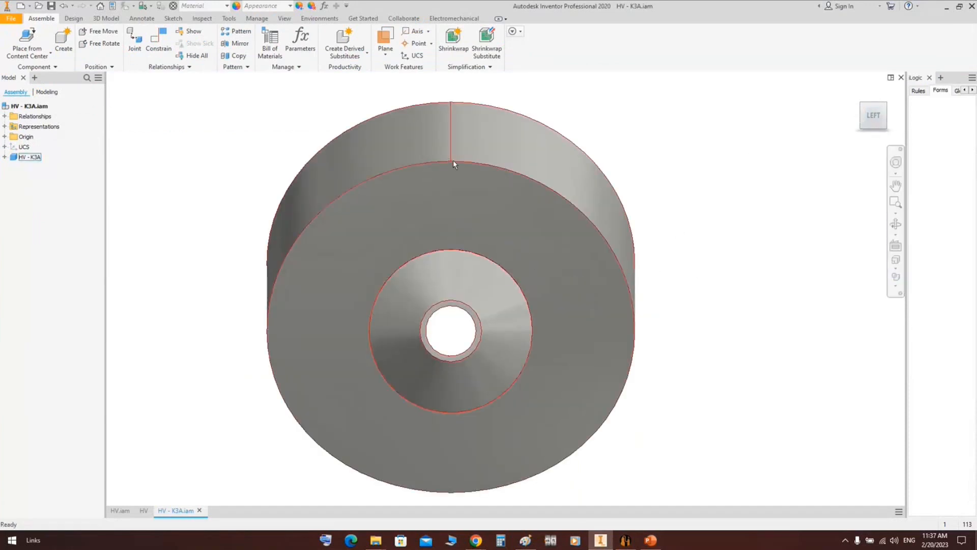
middle_click_drag(690, 270, 691, 234)
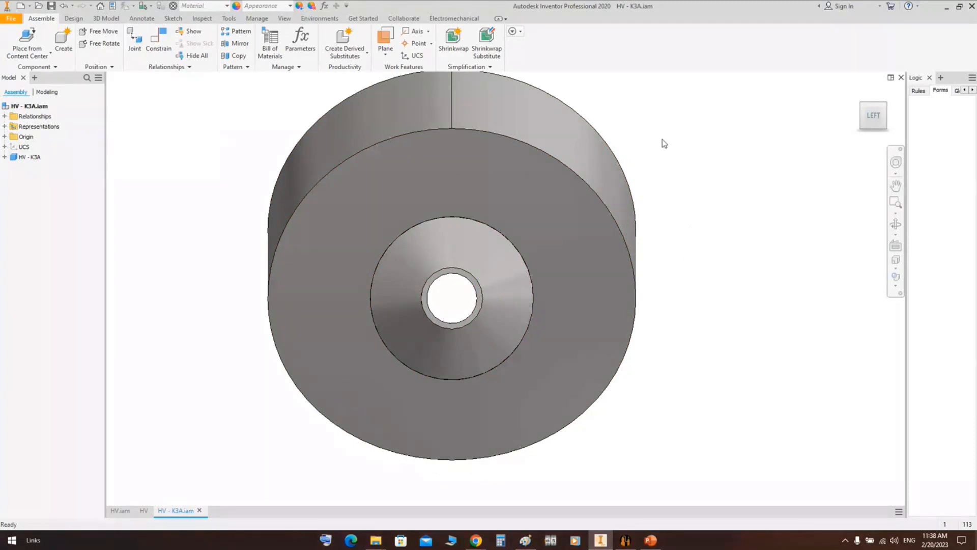
left_click(519, 542)
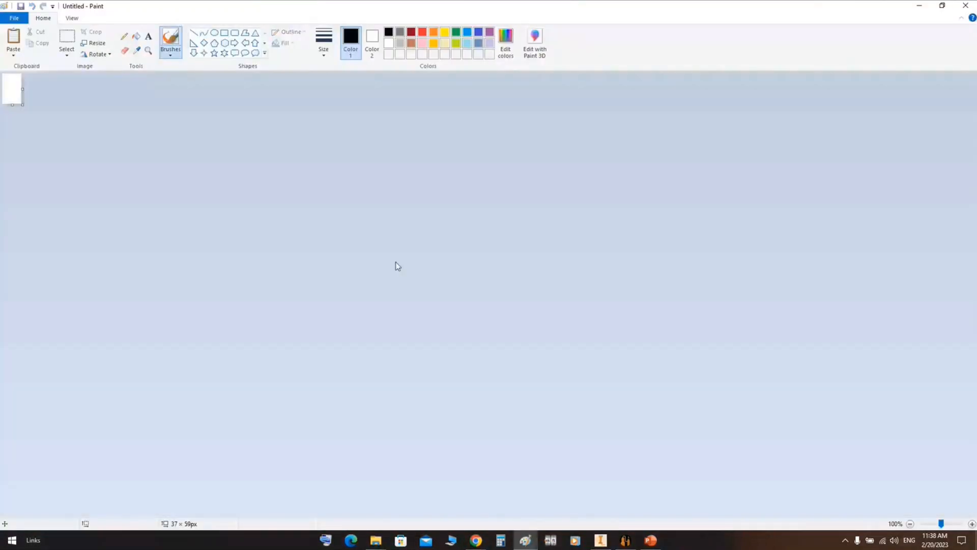
key("ctrl+v")
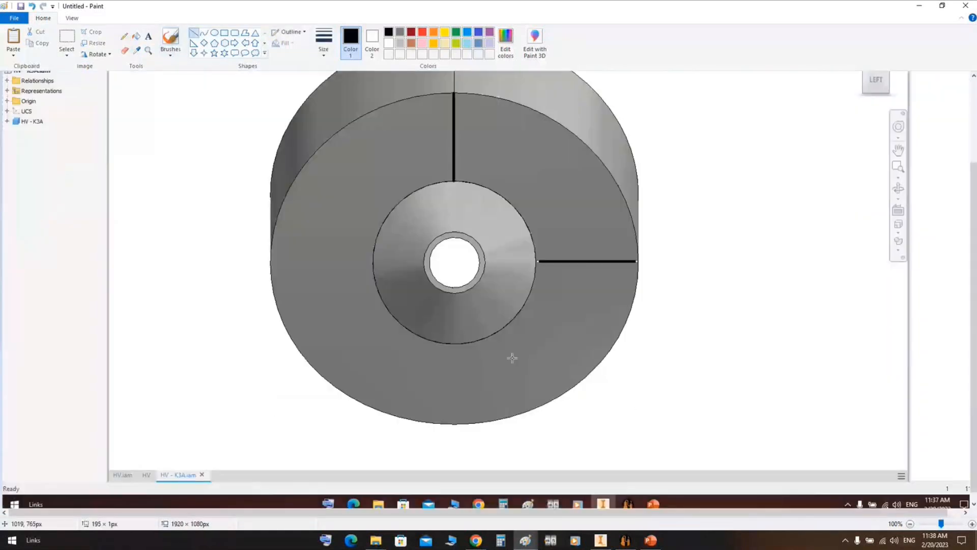
Mark the pad width around the hub with thick black radial lines above, below, on both sides and along the upper-right diagonal.
left_click_drag(455, 344, 455, 427)
left_click_drag(373, 261, 273, 261)
left_click_drag(511, 203, 577, 137)
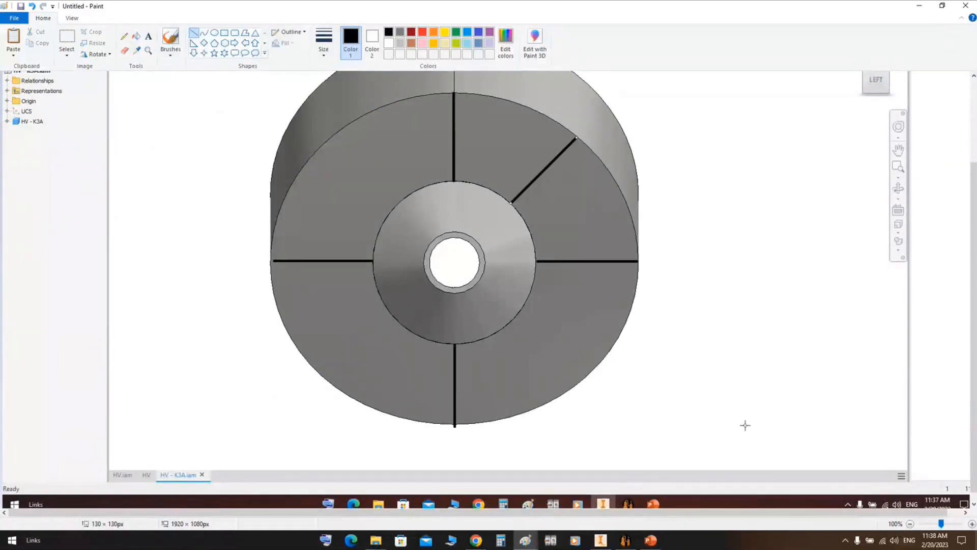
left_click(747, 373)
Orbit K3A in Inventor to examine the pad's inner face and bore opening from the front.
left_click(603, 542)
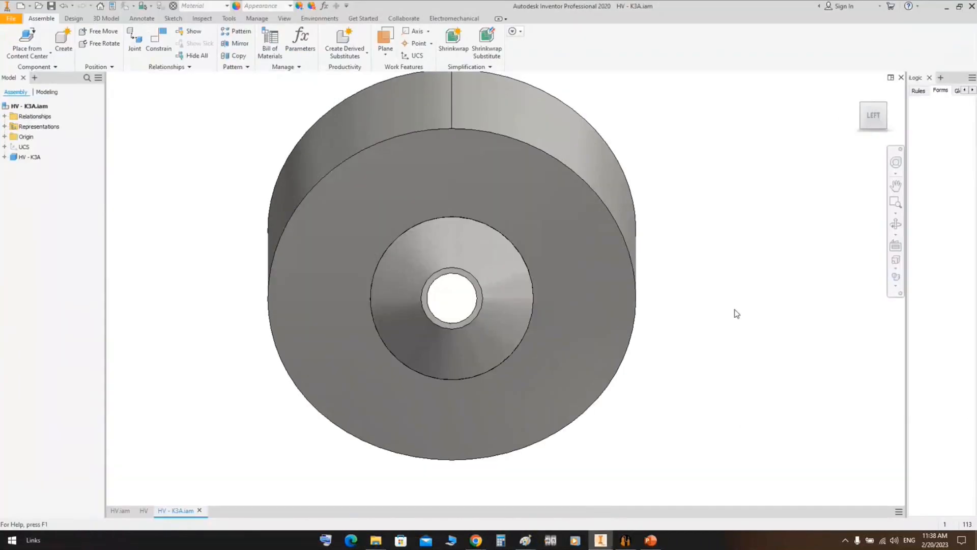
left_click(896, 224)
left_click_drag(585, 254, 601, 275)
right_click(610, 223)
left_click(649, 224)
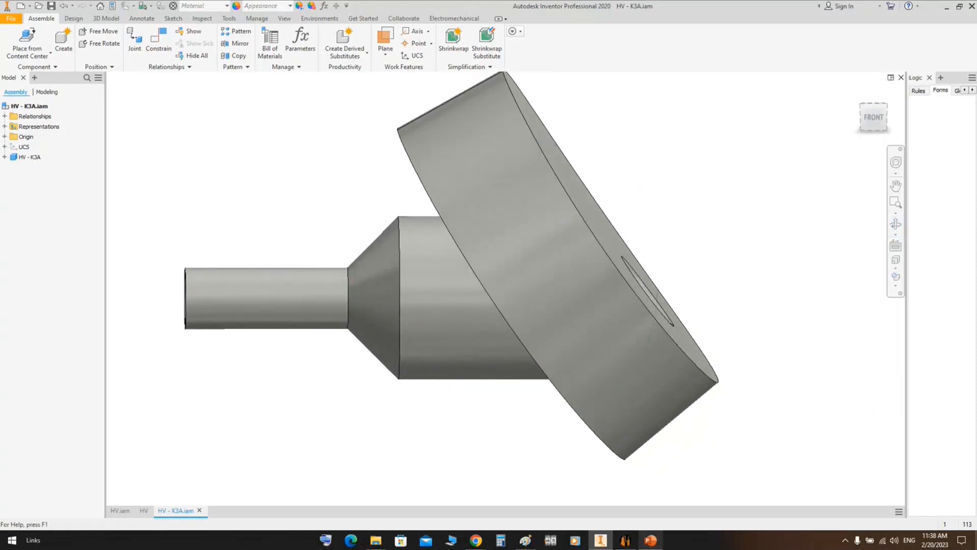
mouse_move(525, 540)
Extend the pad's two side edges inward with thick red lines on the annotated front view in Paint.
left_click(472, 492)
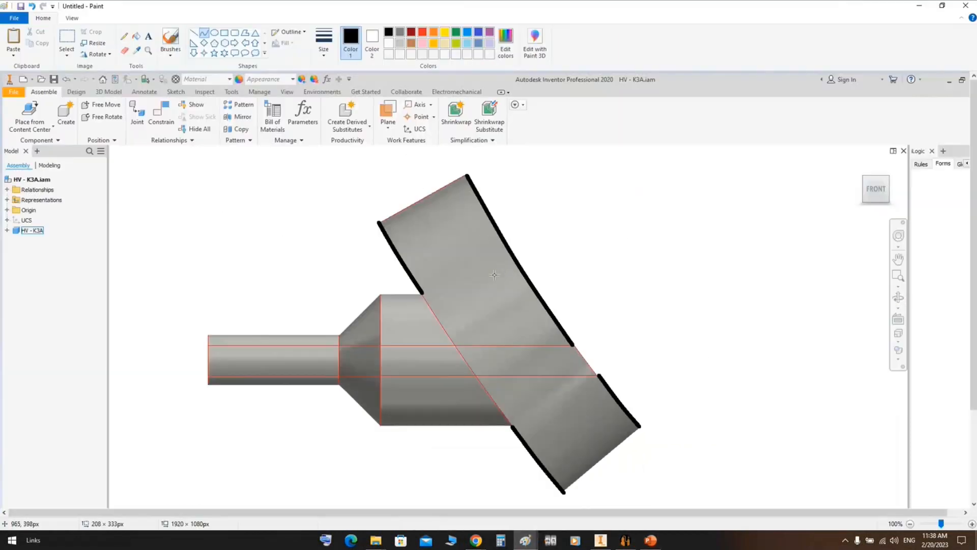
scroll(338, 181, "down", 1, "ctrl")
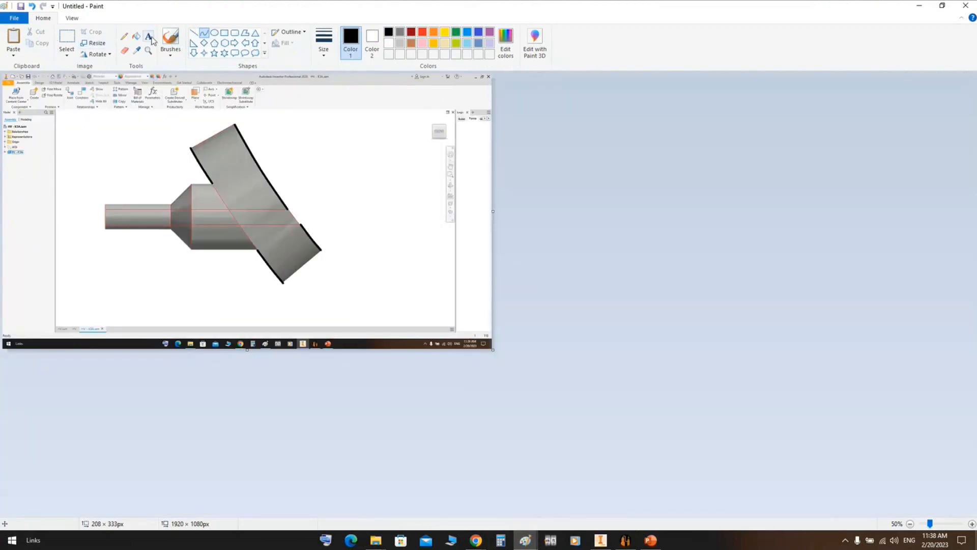
left_click(194, 32)
left_click(423, 32)
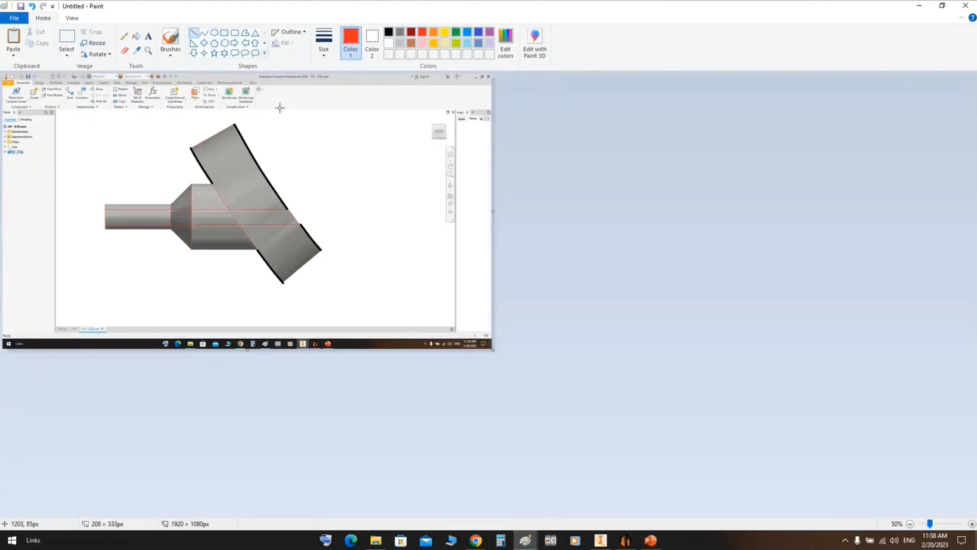
left_click_drag(189, 147, 326, 77)
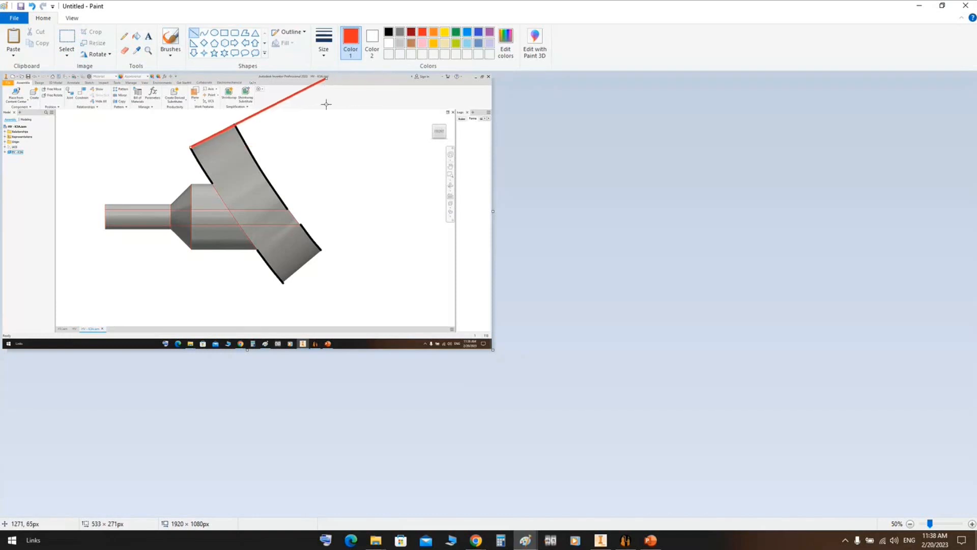
mouse_move(284, 282)
left_mouse_down()
mouse_move(429, 126)
mouse_move(456, 121)
left_mouse_up()
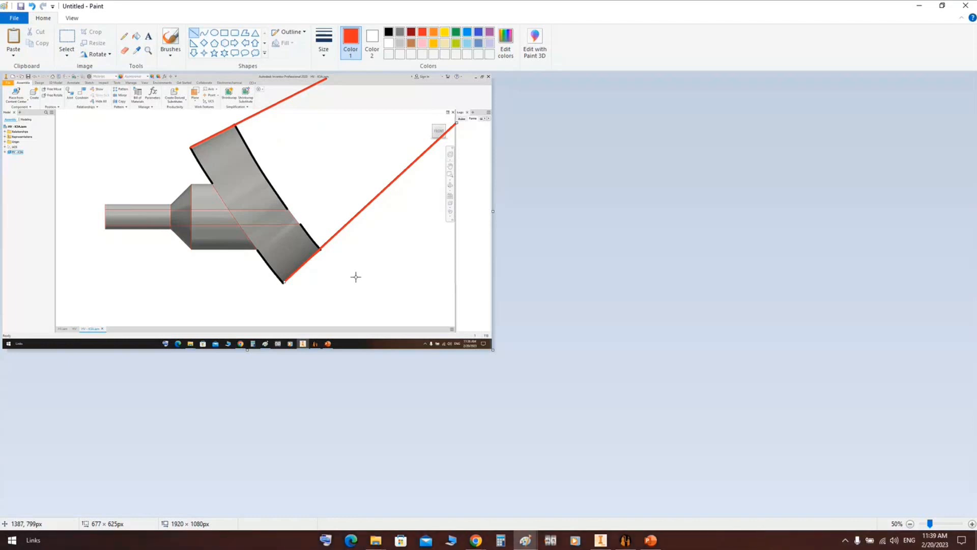
Switch to Static Equipment Generator and add a shell nozzle named K5 to Can-1.
left_click(626, 539)
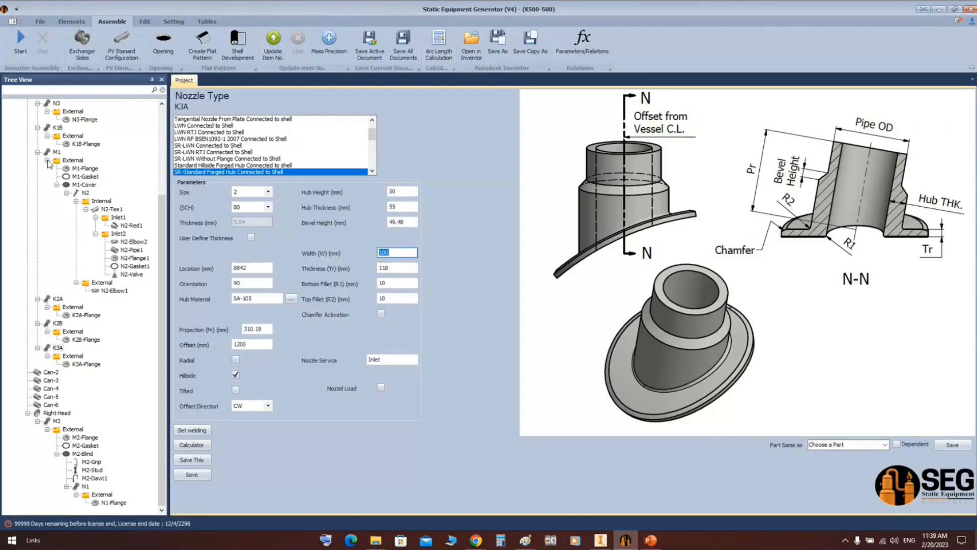
scroll(60, 179, "up", 2)
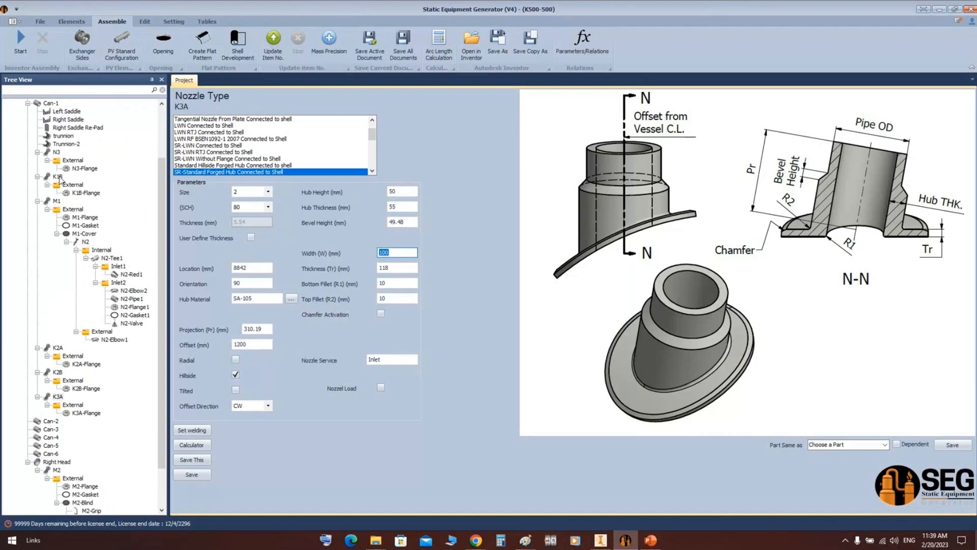
left_click(51, 103)
left_click(70, 21)
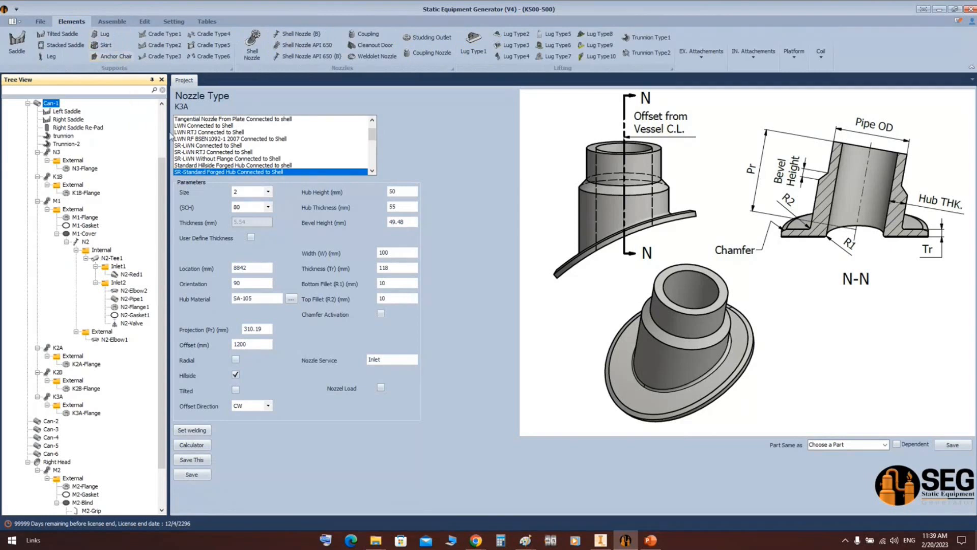
left_click(253, 47)
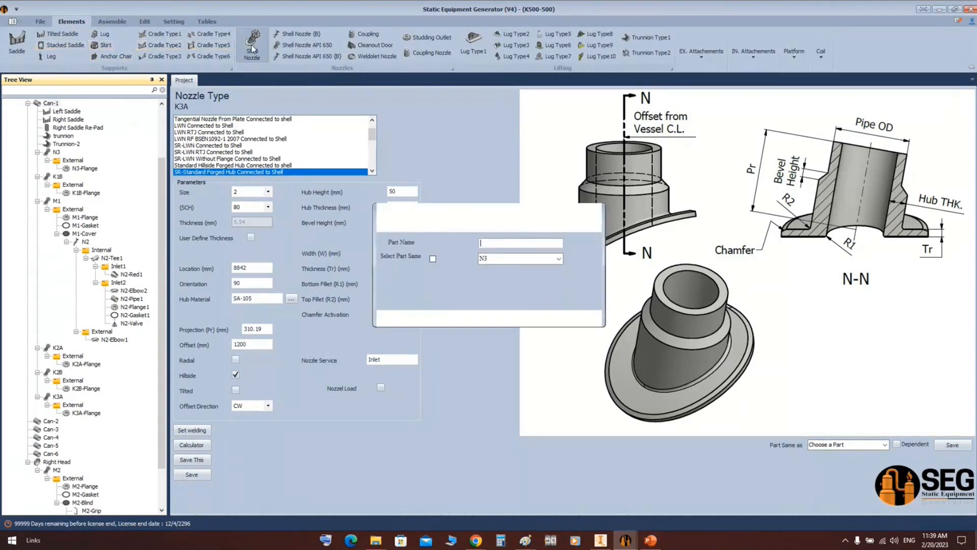
type("K5")
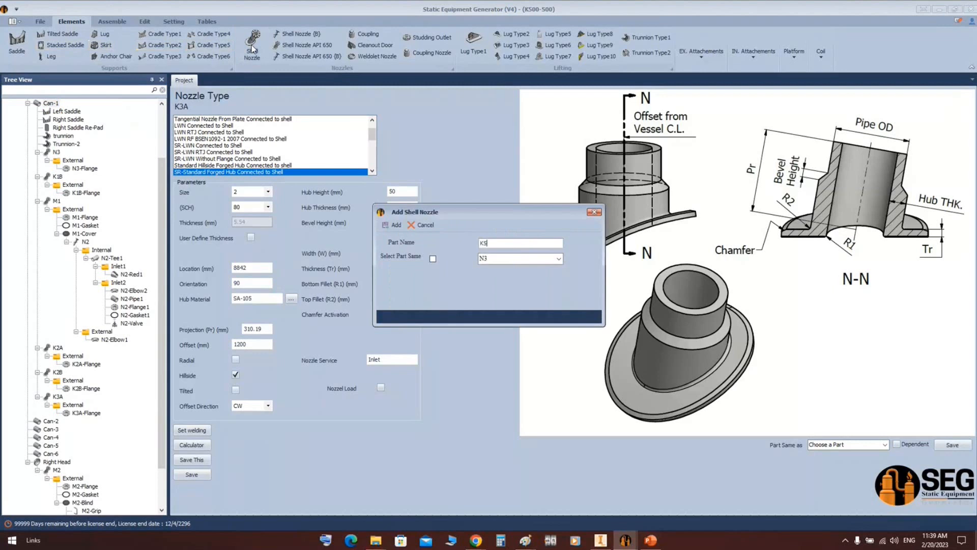
left_click(391, 225)
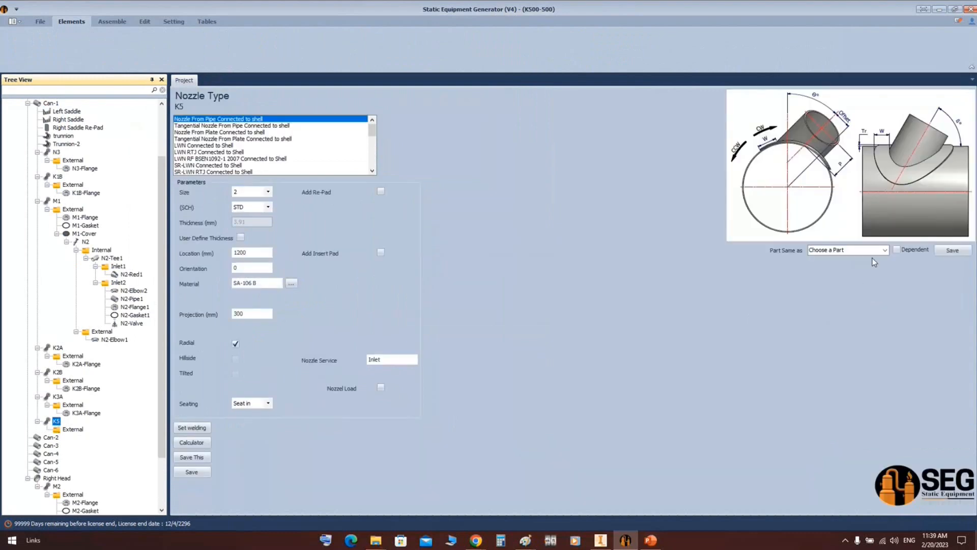
Copy nozzle K3A's type and parameters to K5 and save.
left_click(886, 250)
left_click(813, 296)
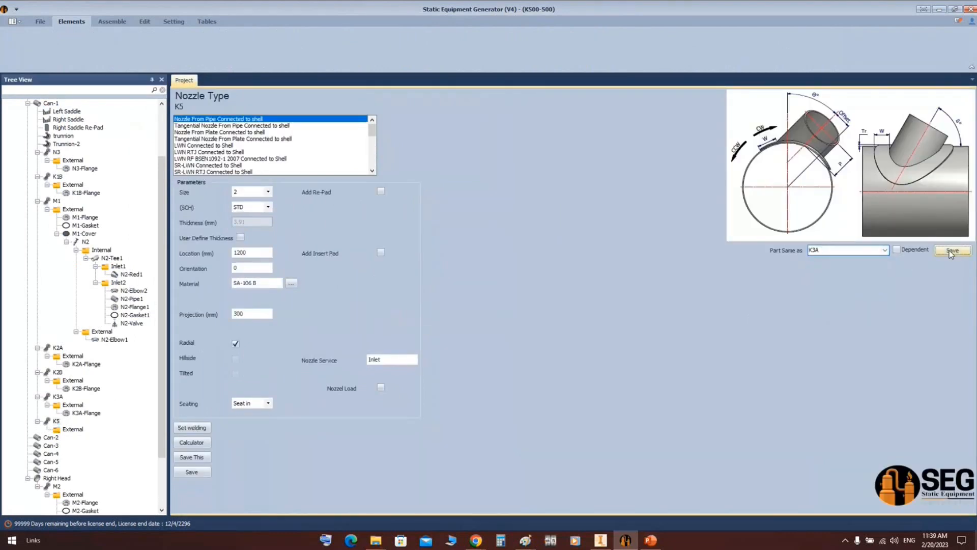
left_click(952, 250)
left_click(476, 278)
Add a flange named K5-Flange to the external side of nozzle K5.
left_click(73, 364)
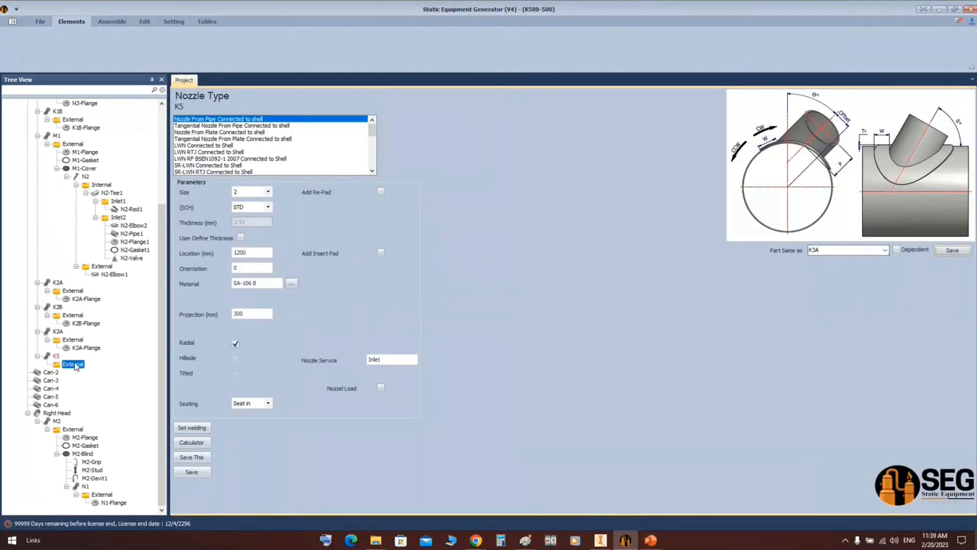
left_click(155, 40)
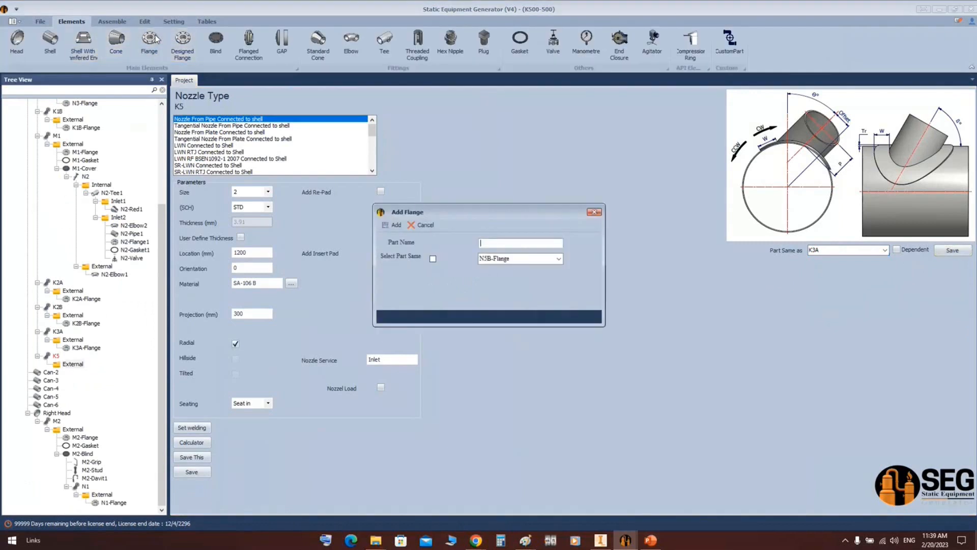
type("K5-Flange")
key("Return")
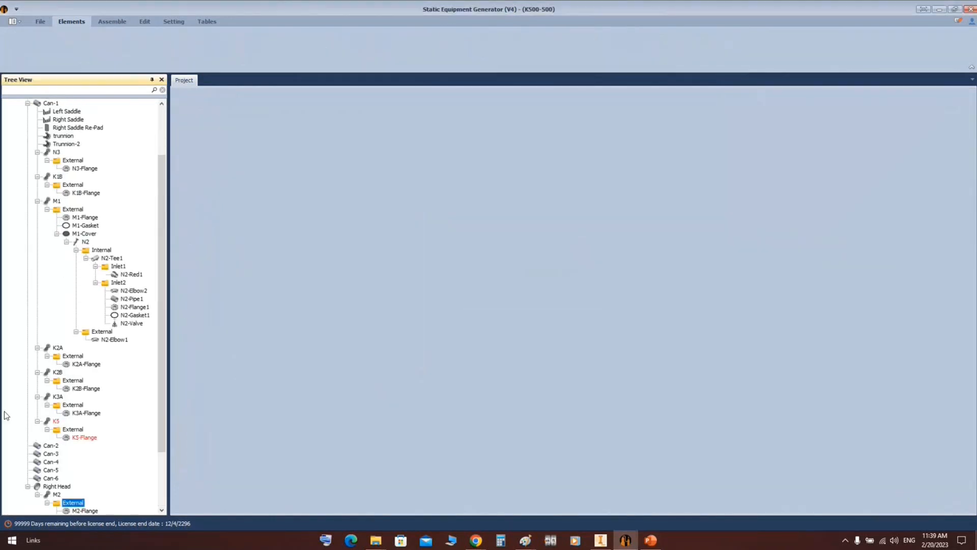
Define K5-Flange as the same part as K3A-Flange and save it.
left_click(94, 439)
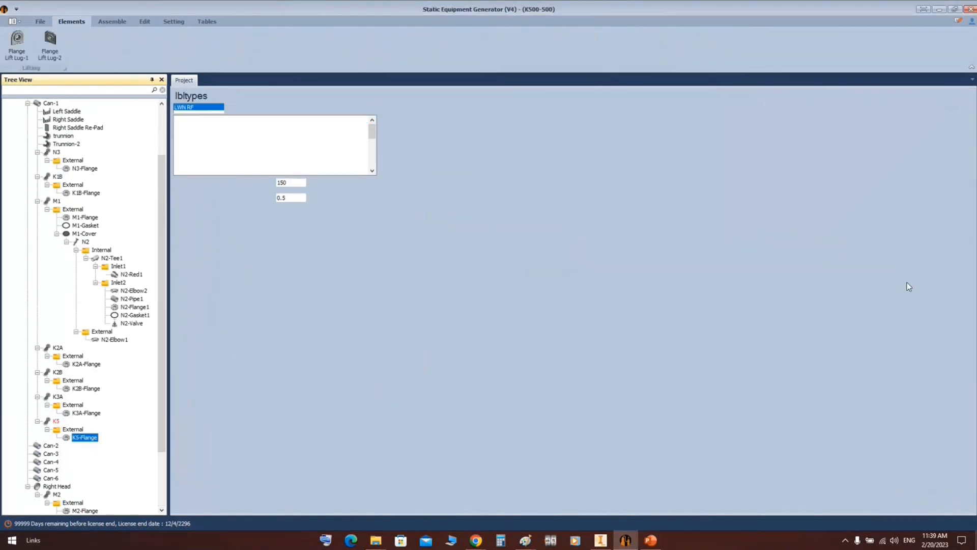
left_click(886, 230)
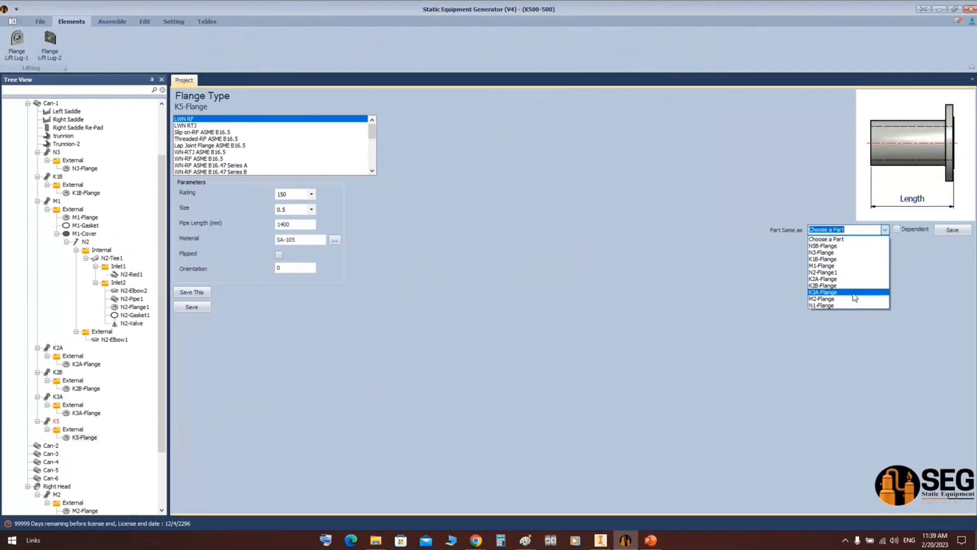
left_click(855, 292)
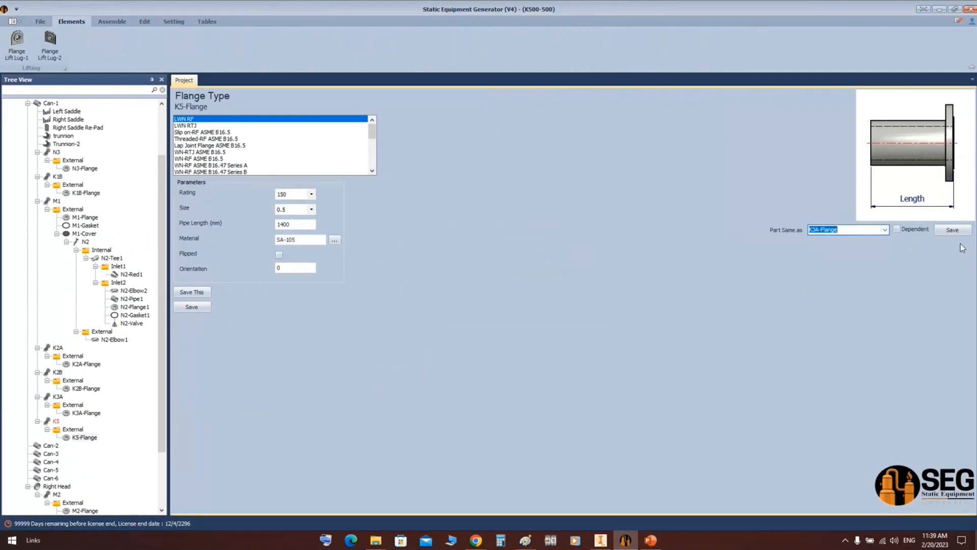
left_click(953, 230)
left_click(501, 278)
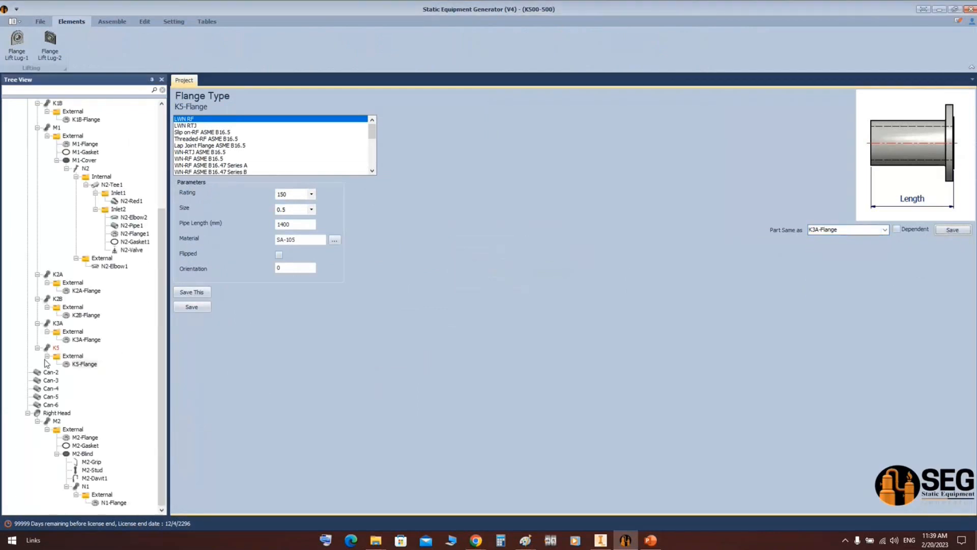
Set nozzle K5's offset to 1800 mm, its orientation to 270 and its offset direction to CCW.
left_click(55, 348)
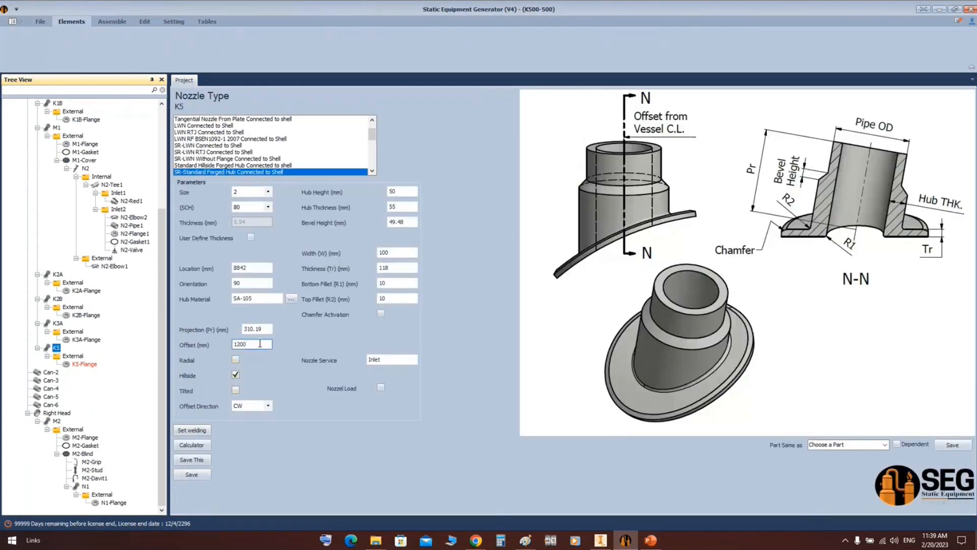
left_click_drag(259, 344, 218, 349)
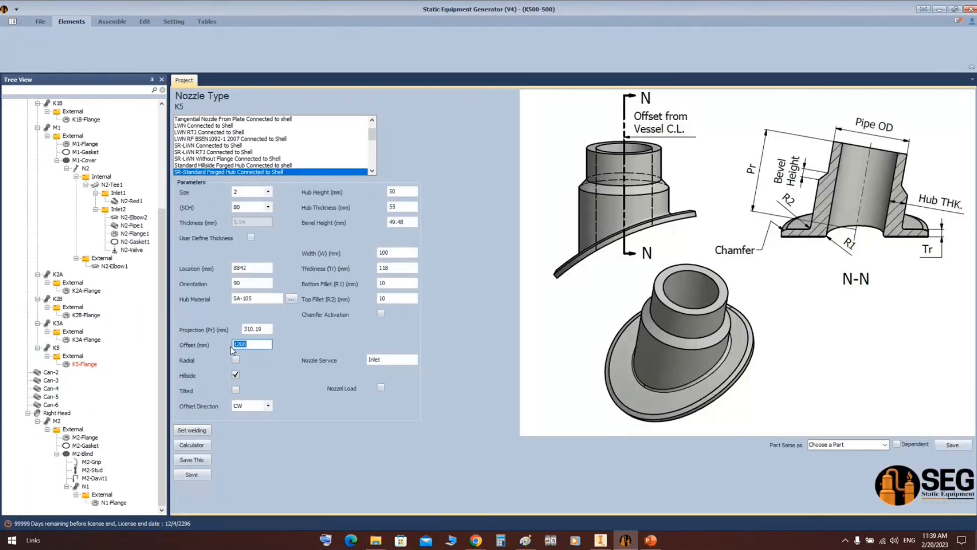
type("1800")
left_click_drag(260, 283, 204, 283)
type("270")
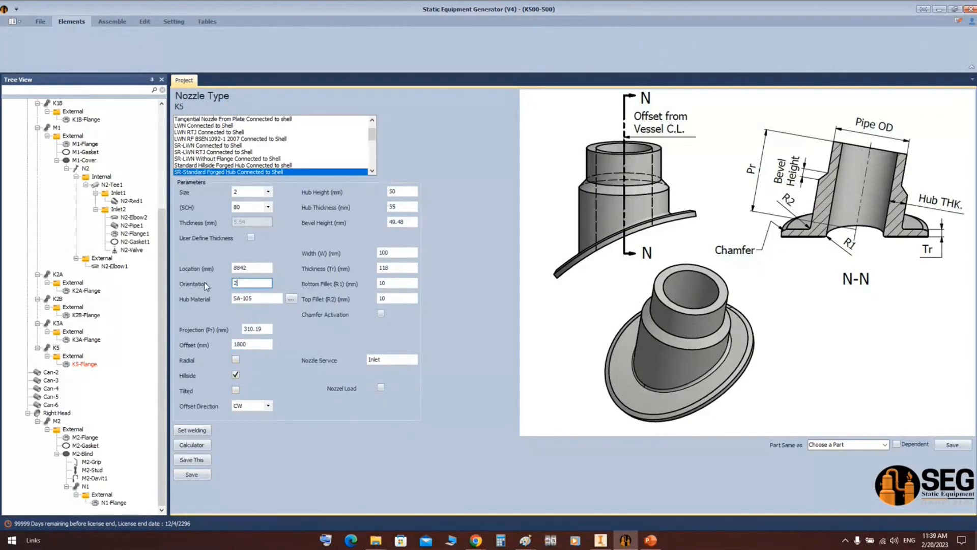
left_click(268, 406)
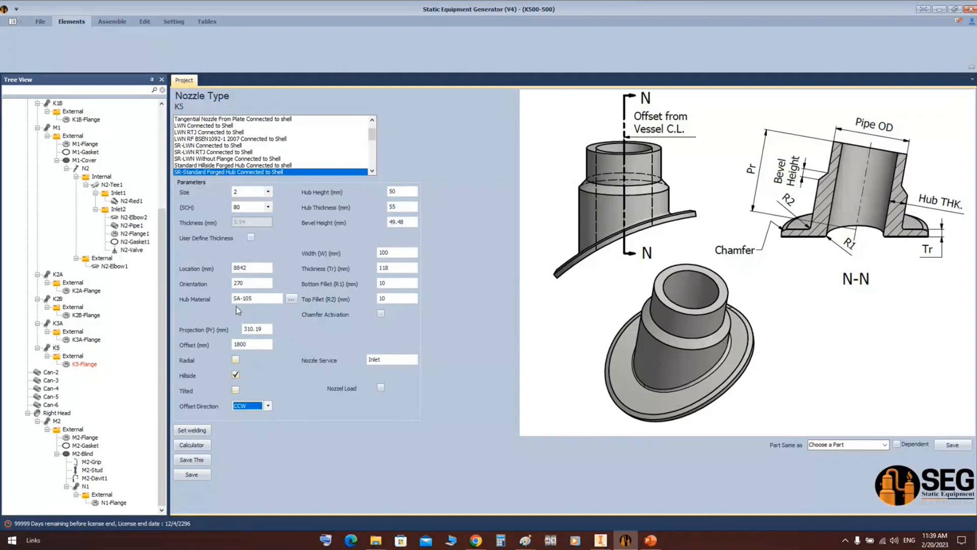
Save nozzle K5, then calculate and save its projection using 2250 mm from the vessel centreline.
double_click(246, 284)
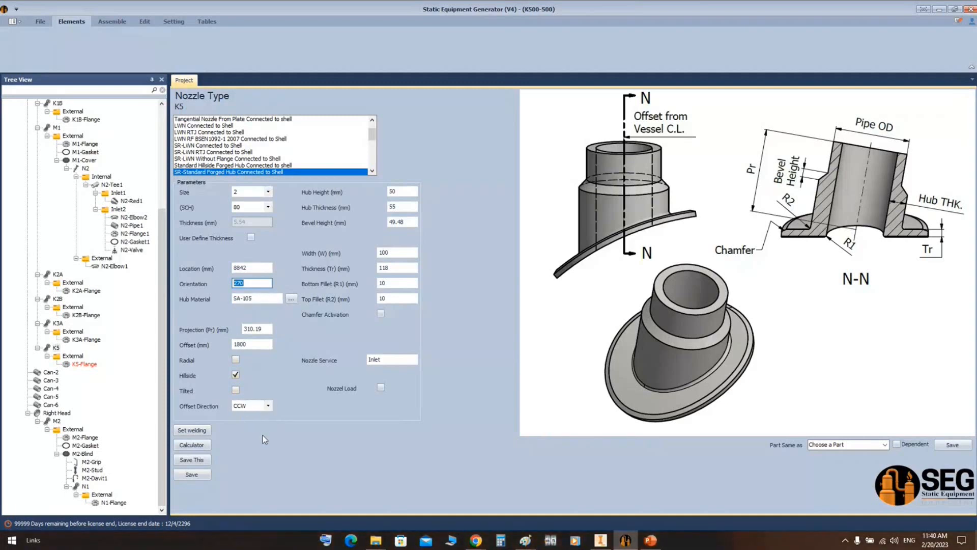
left_click(192, 475)
left_click(197, 446)
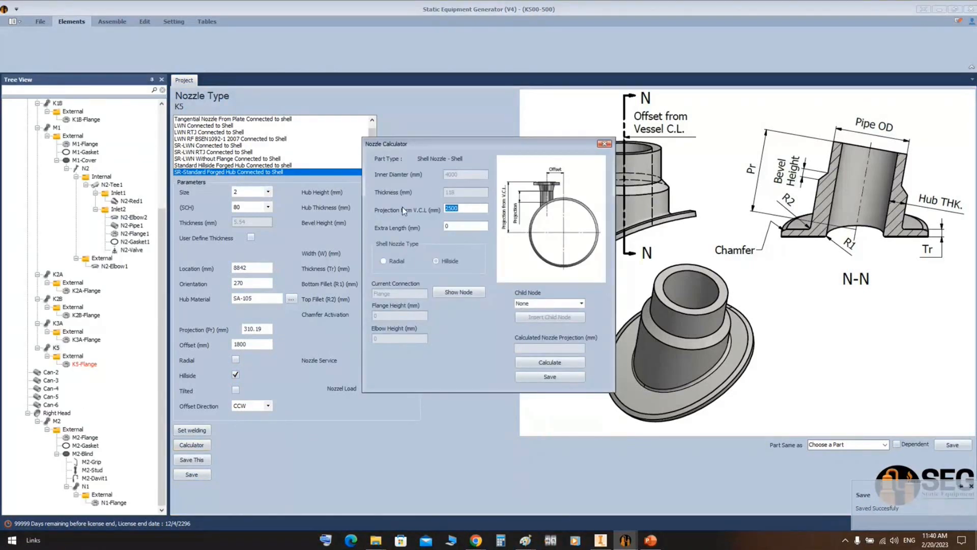
type("2250")
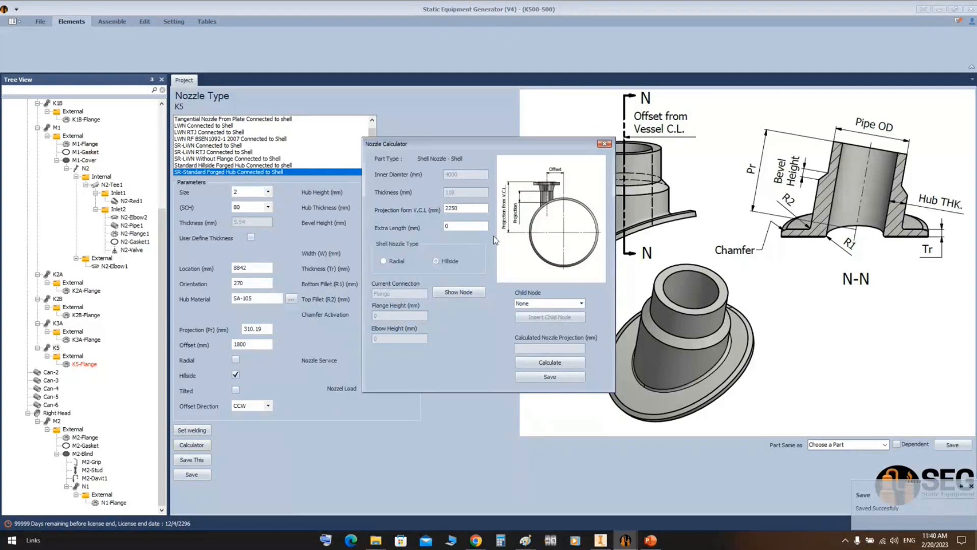
left_click(569, 363)
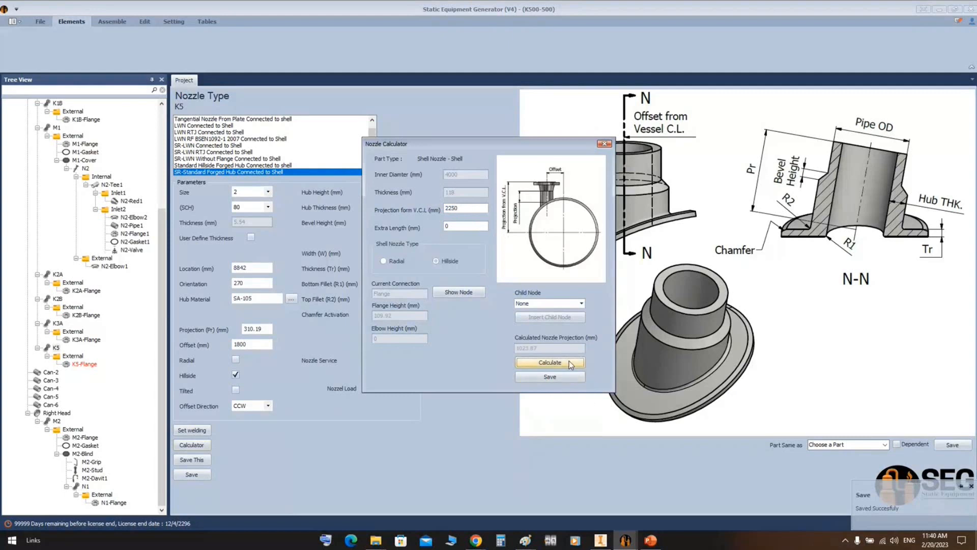
left_click(540, 377)
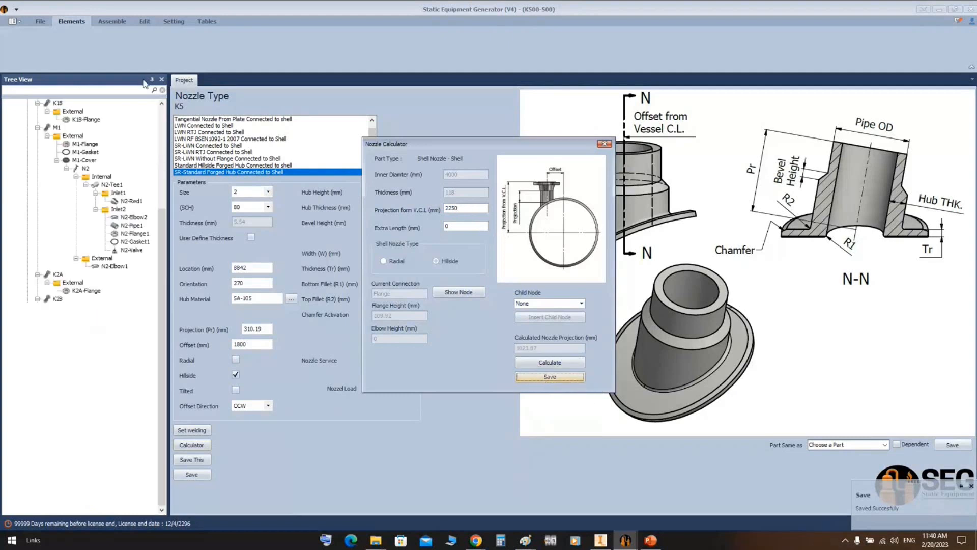
Start the assembly run that builds nozzle K5 and its flange, and switch to Inventor.
left_click(106, 23)
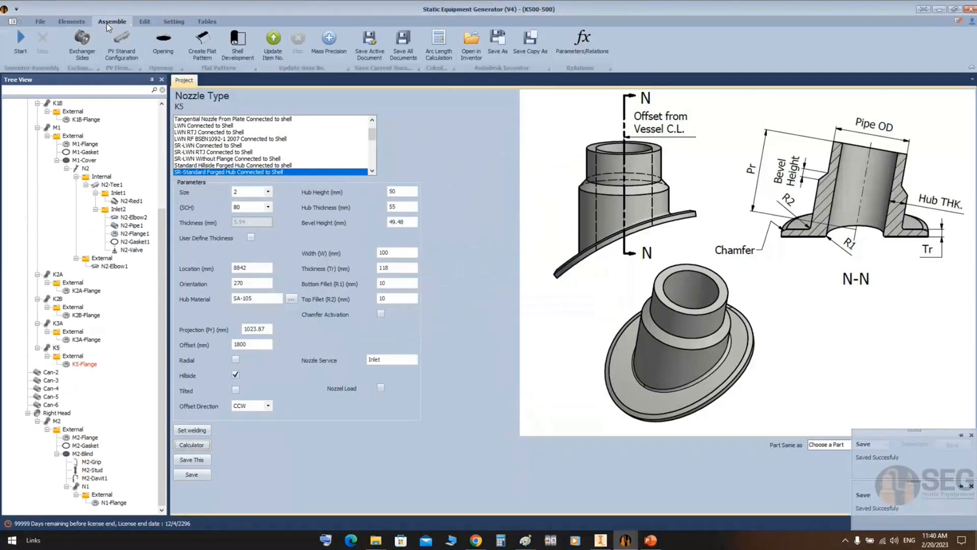
left_click(24, 38)
left_click(604, 541)
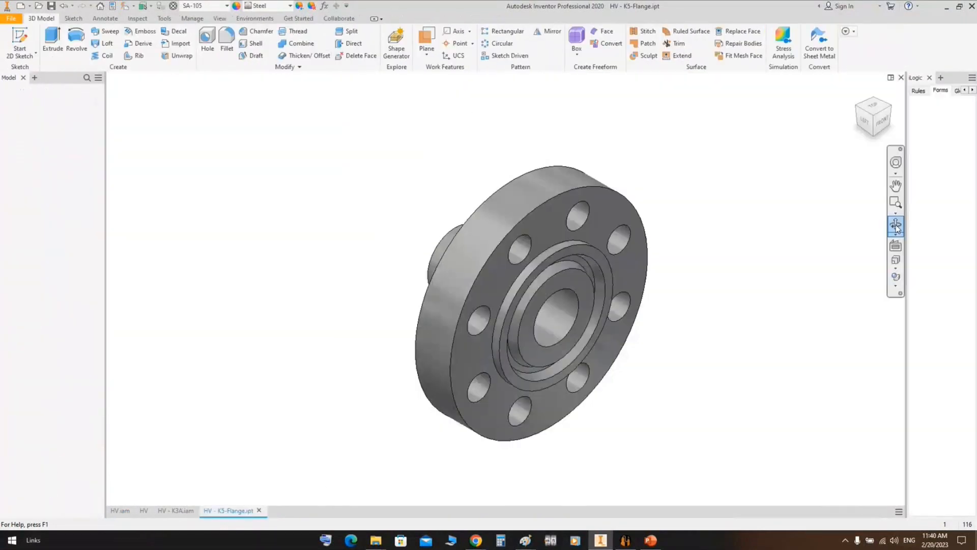
Examine nozzle K5 on the vessel shell near the saddle and open its own assembly.
left_click(897, 225)
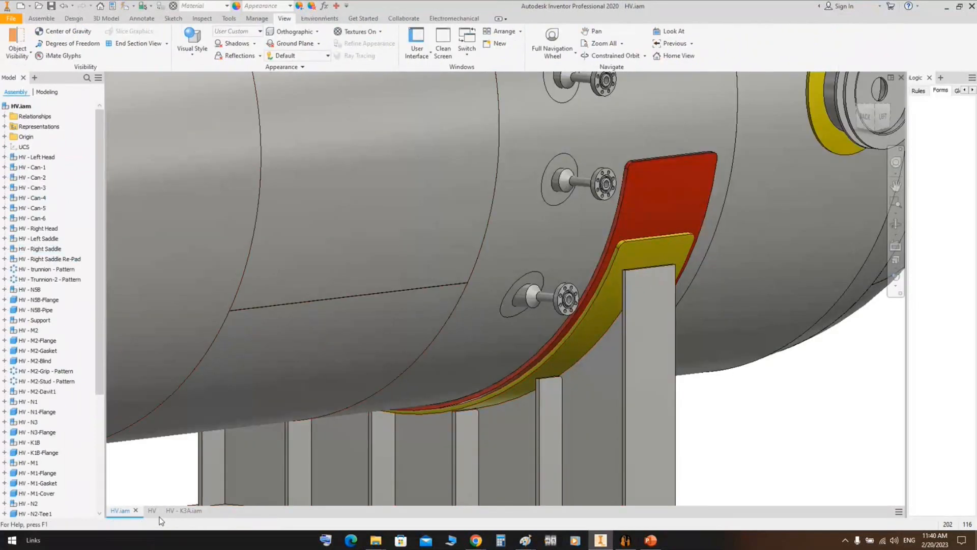
left_click(896, 224)
scroll(648, 245, "down", 3)
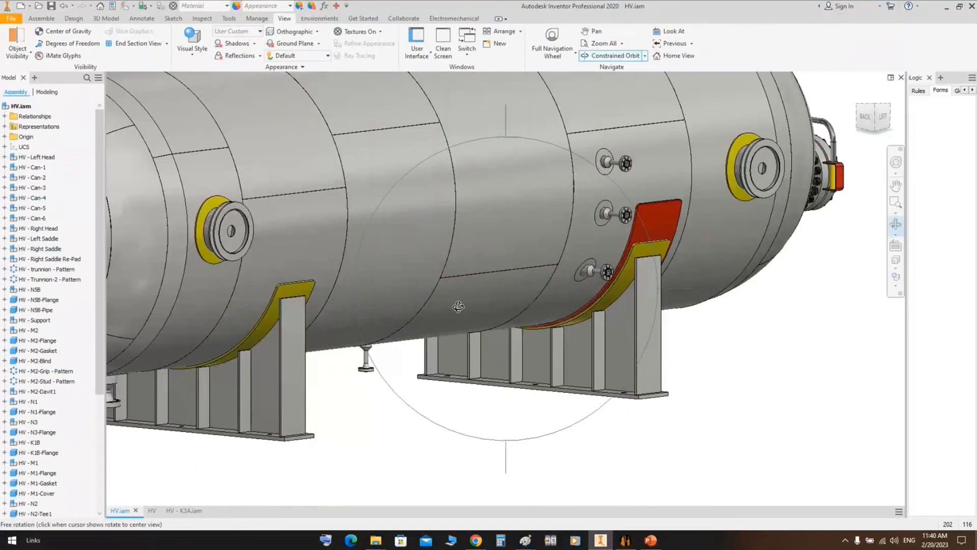
left_click_drag(458, 307, 570, 301)
scroll(493, 318, "up", 3)
scroll(453, 301, "up", 3)
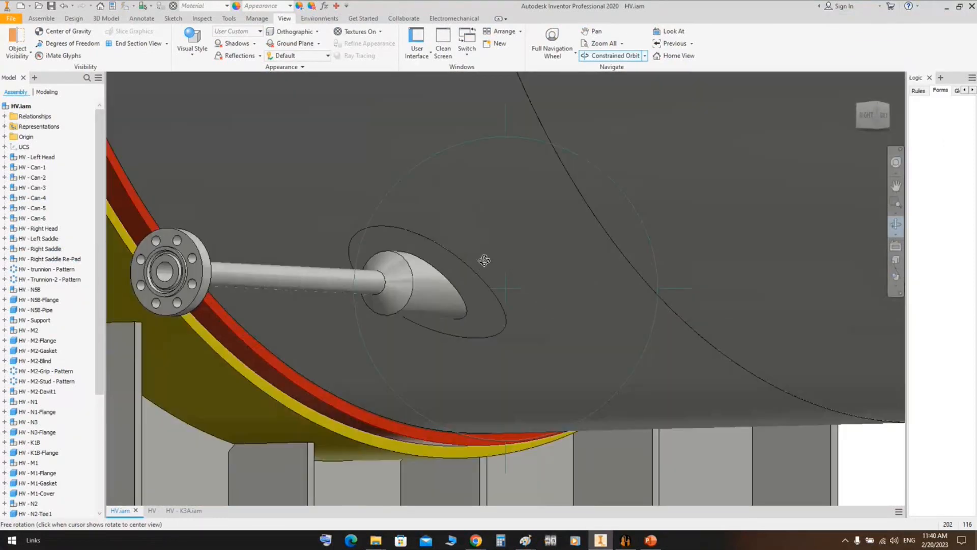
right_click(484, 259)
left_click(521, 261)
right_click(436, 196)
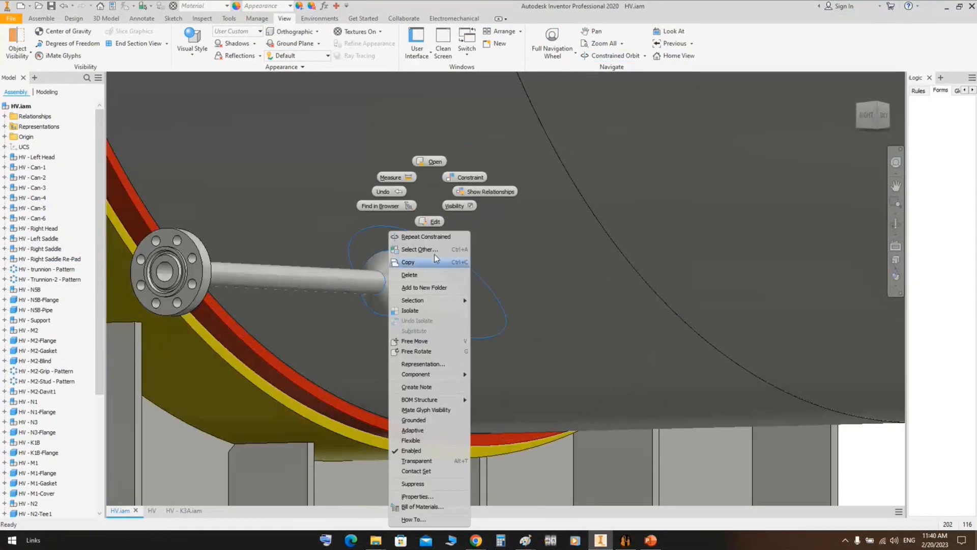
left_click(430, 161)
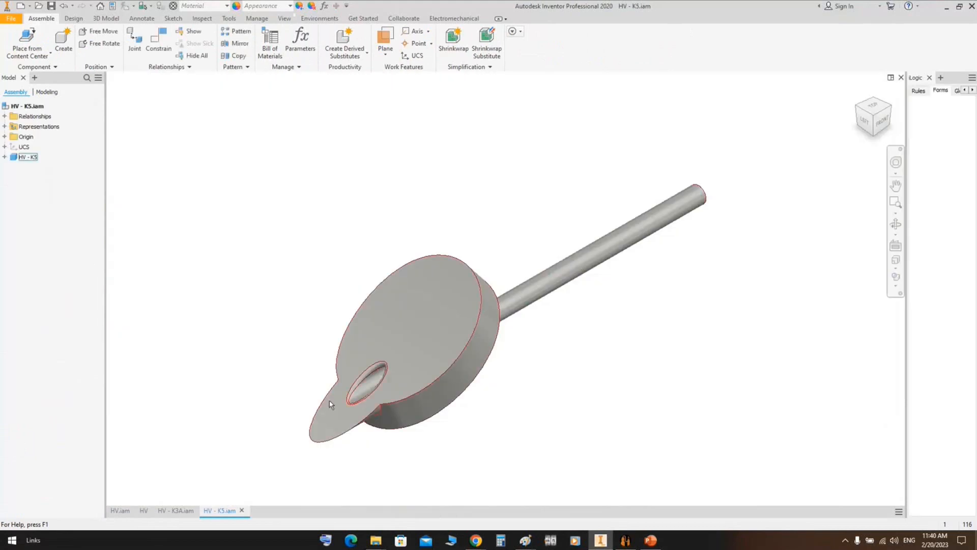
Examine the K5 pad and forged hub from the front, including where the hub extends past the pad's edge.
left_click(895, 225)
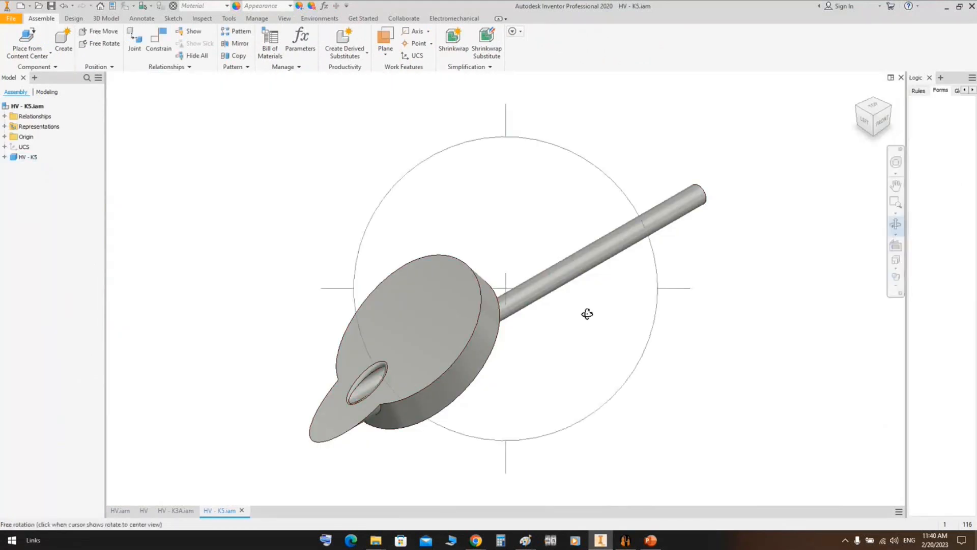
left_click_drag(587, 313, 461, 251)
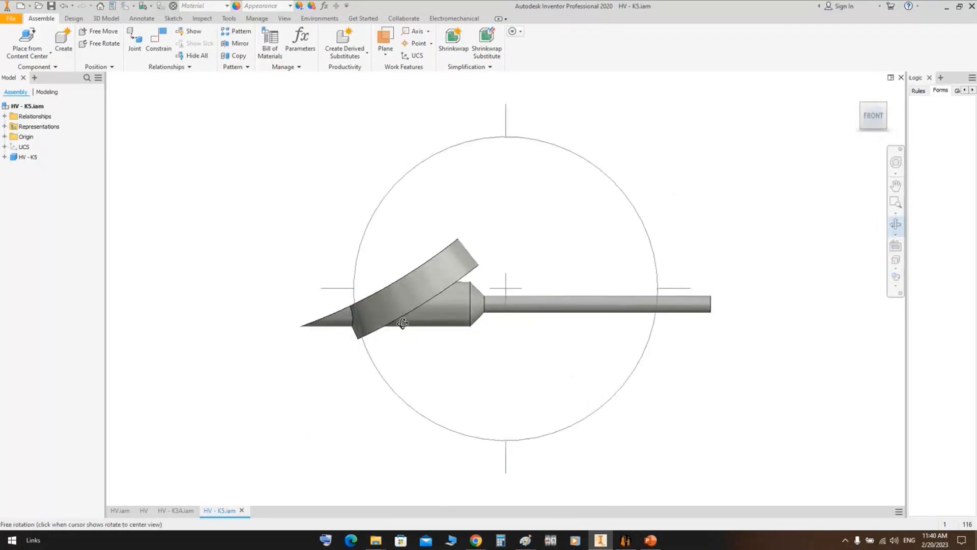
scroll(464, 259, "down", 5)
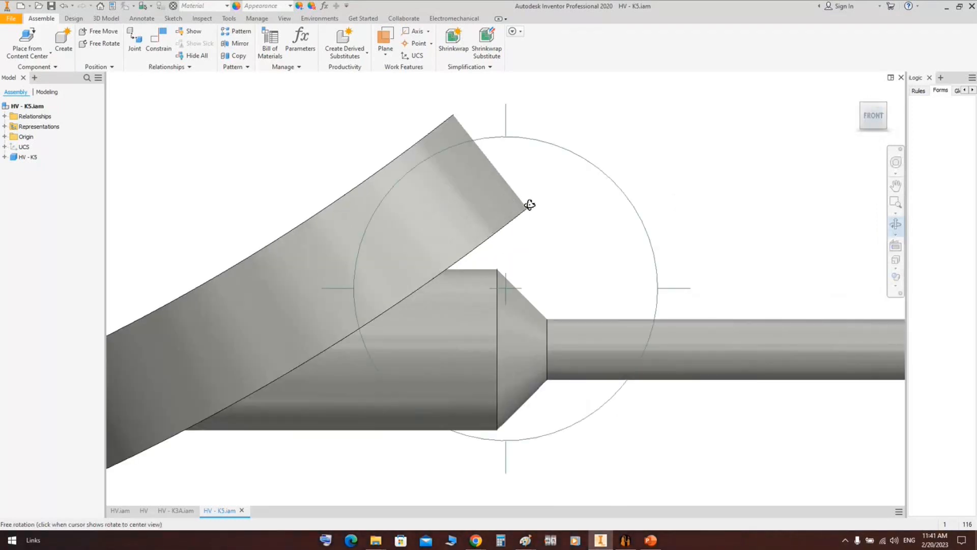
middle_click_drag(514, 232, 670, 121)
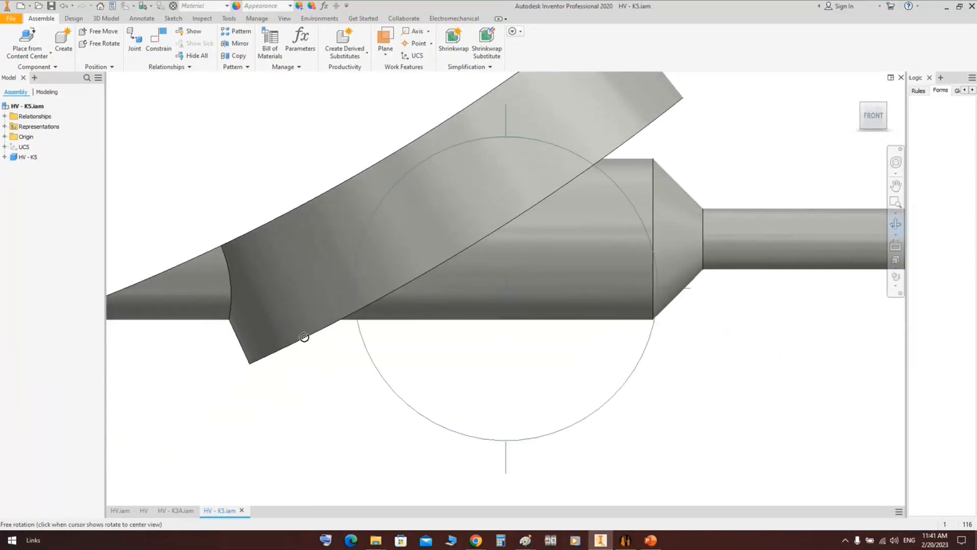
scroll(349, 330, "up", 2)
key("Escape")
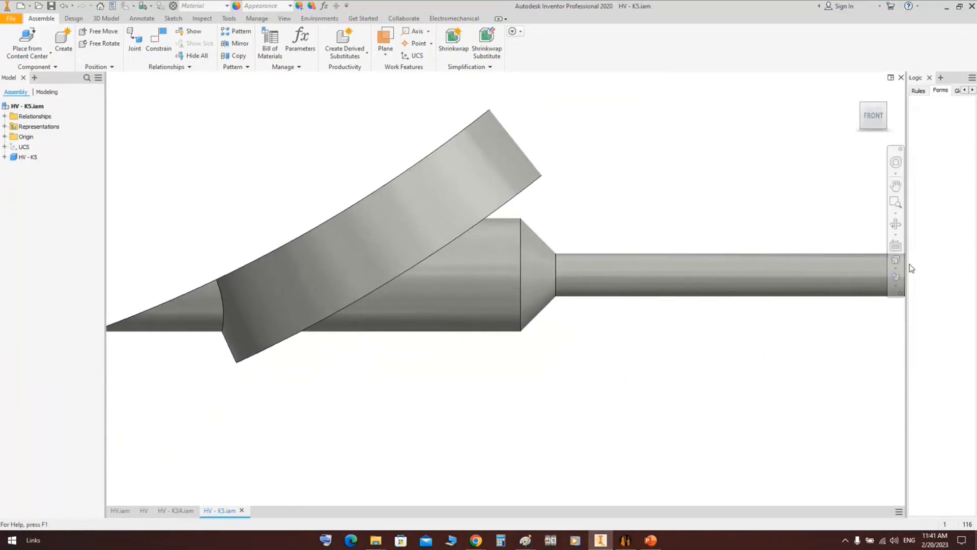
Display the K5 assembly as Wireframe and inspect where the bore and fillet meet the pad's inner edge.
left_click(896, 277)
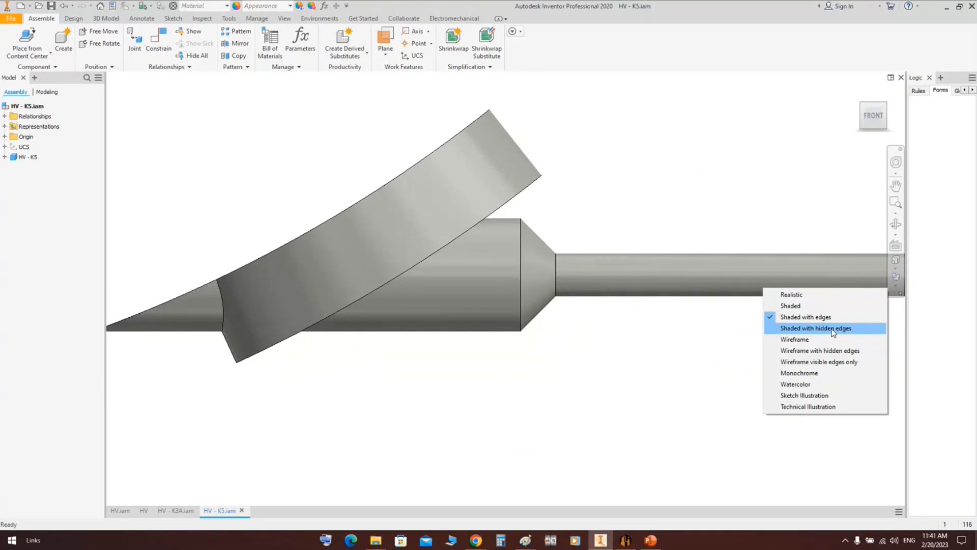
left_click(834, 328)
left_click(896, 277)
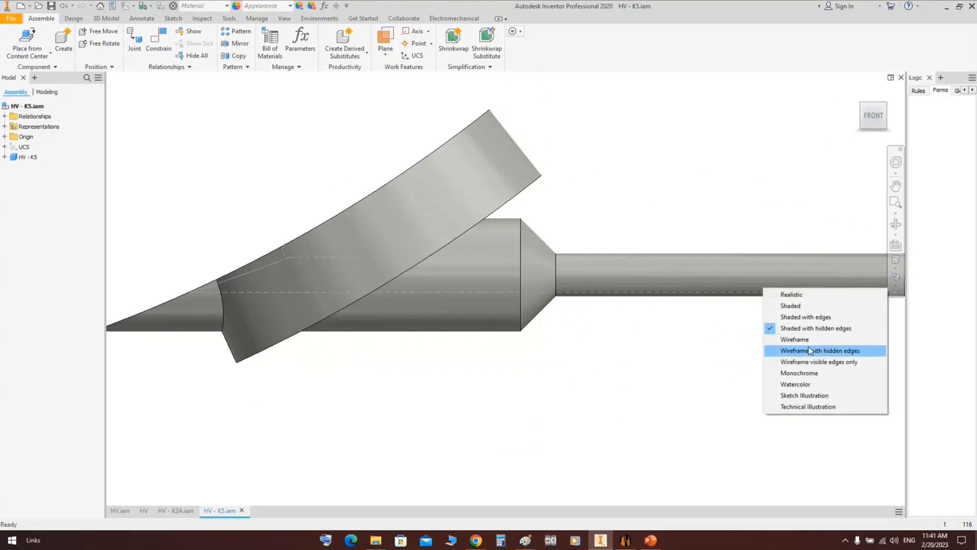
left_click(808, 341)
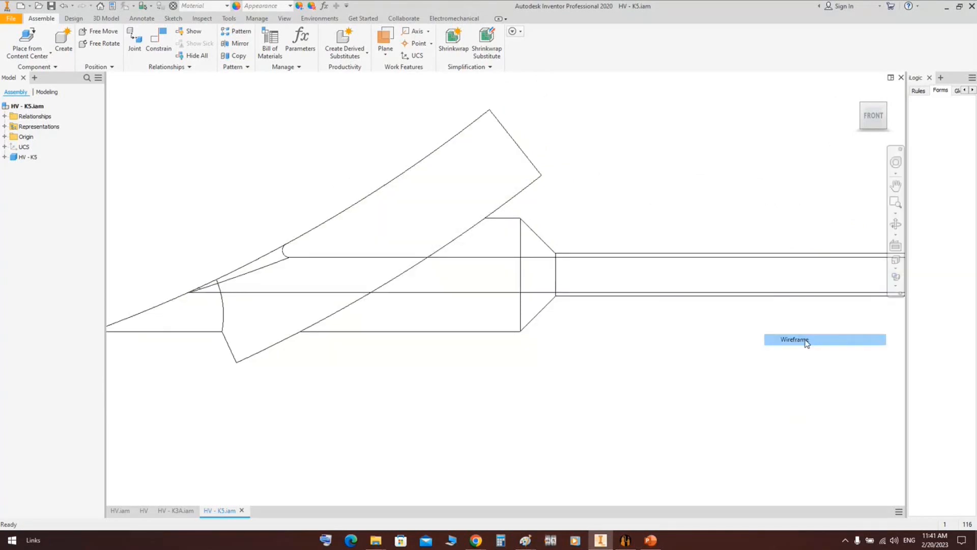
scroll(878, 261, "down", 3)
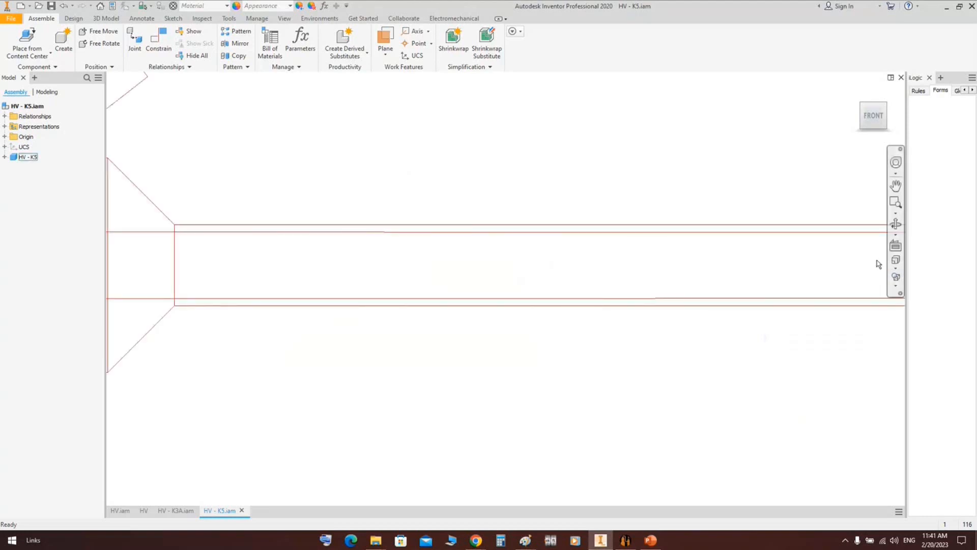
scroll(878, 260, "up", 5)
middle_click_drag(348, 242, 484, 242)
scroll(316, 251, "down", 3)
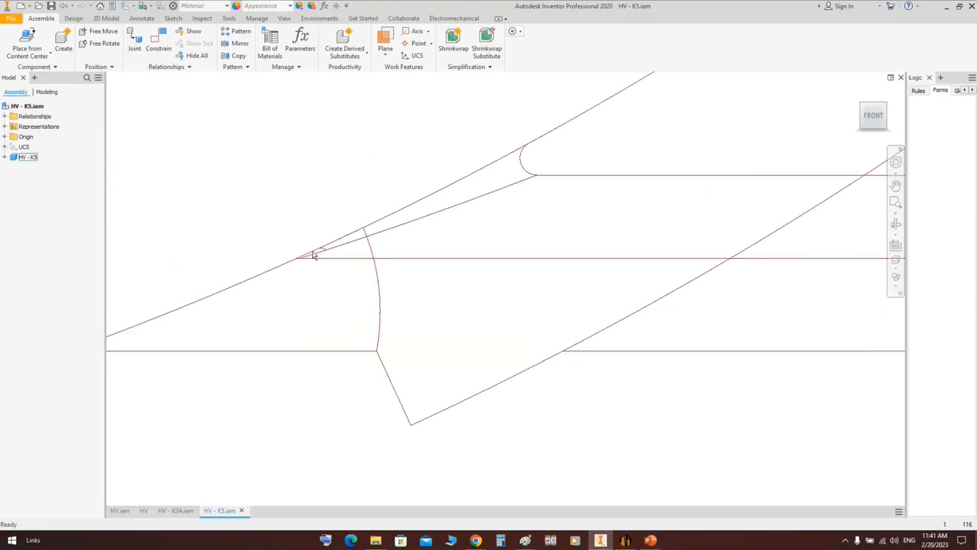
Switch to Static Equipment Generator, set nozzle K5's pad width to 300 mm, save it and rerun the assembly.
left_click(630, 543)
double_click(397, 252)
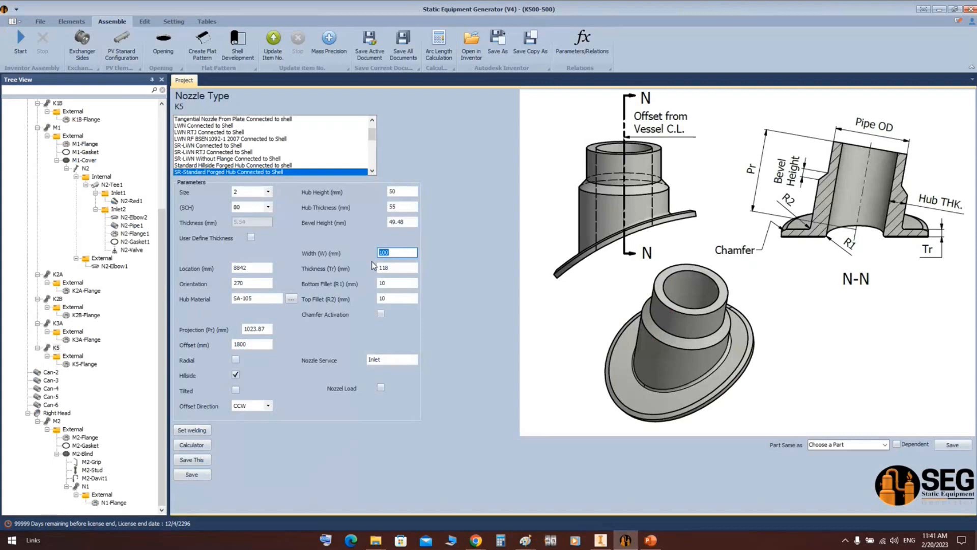
type("300")
left_click(191, 474)
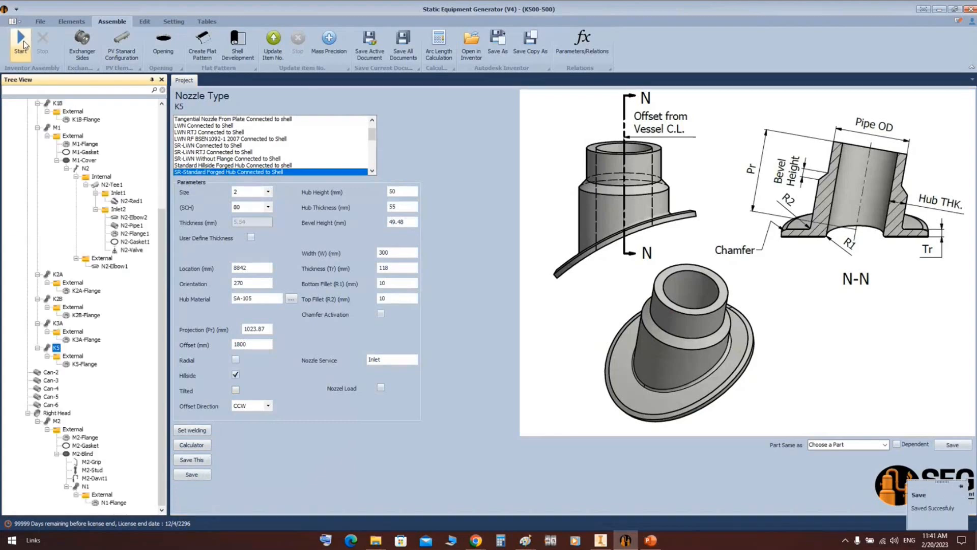
left_click(21, 44)
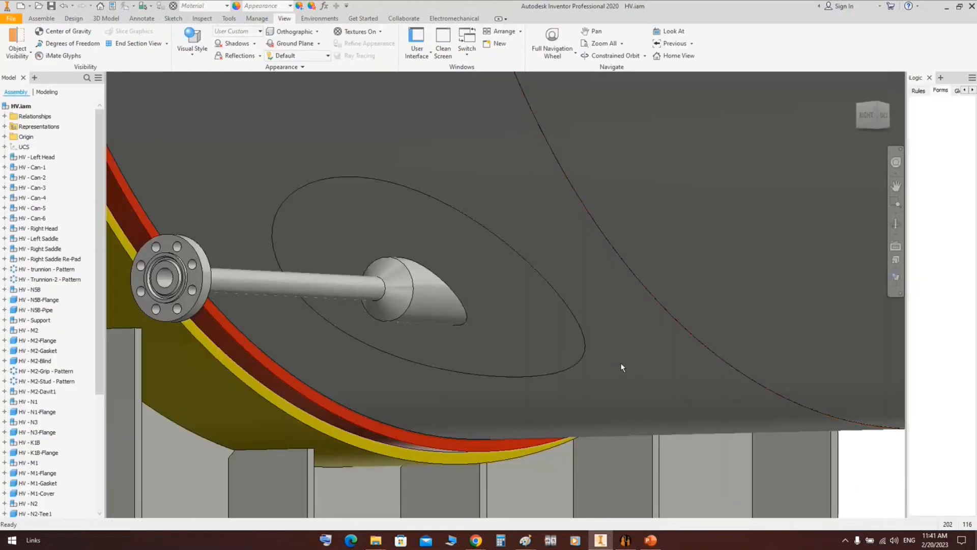
Open the rebuilt K5 nozzle assembly from the vessel model and show it in front view as Wireframe.
left_click(428, 301)
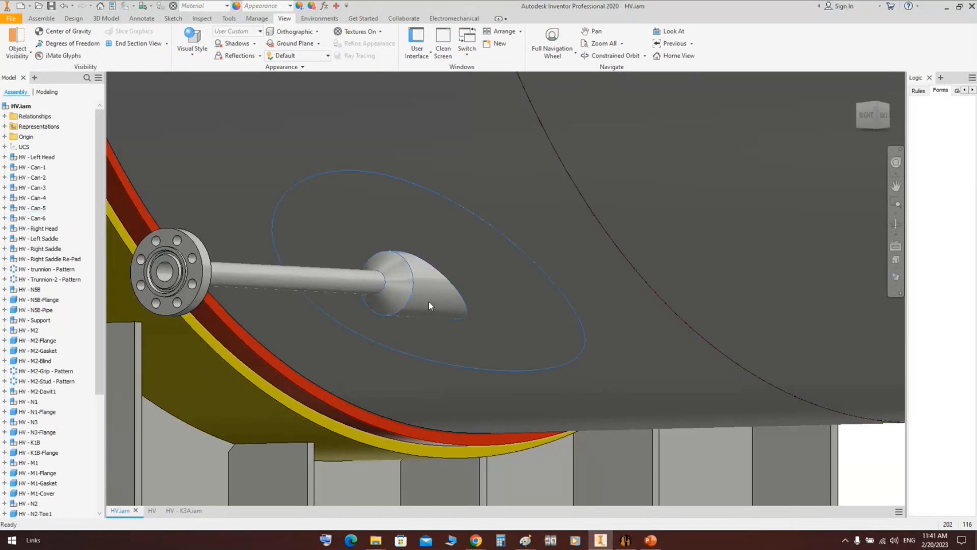
right_click(429, 301)
left_click(430, 175)
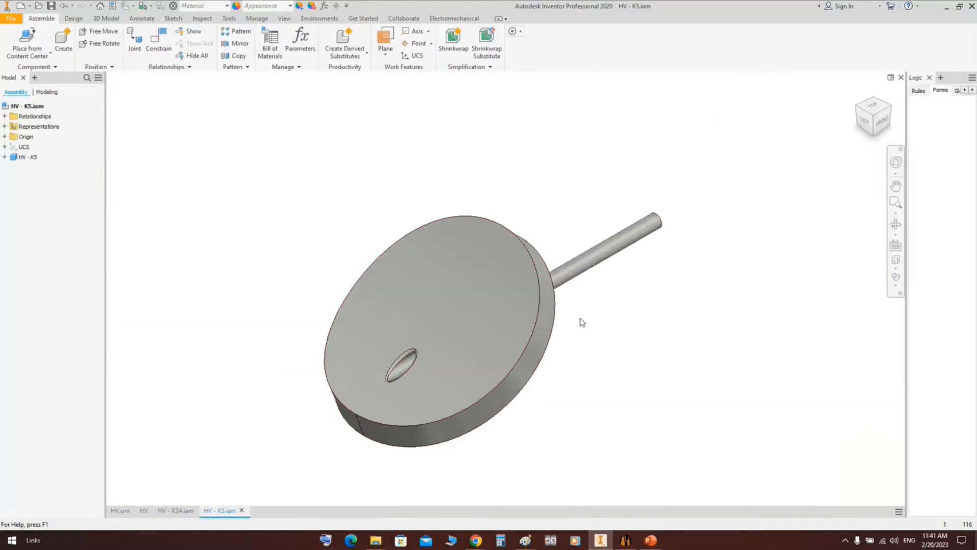
left_click(883, 124)
left_click(899, 290)
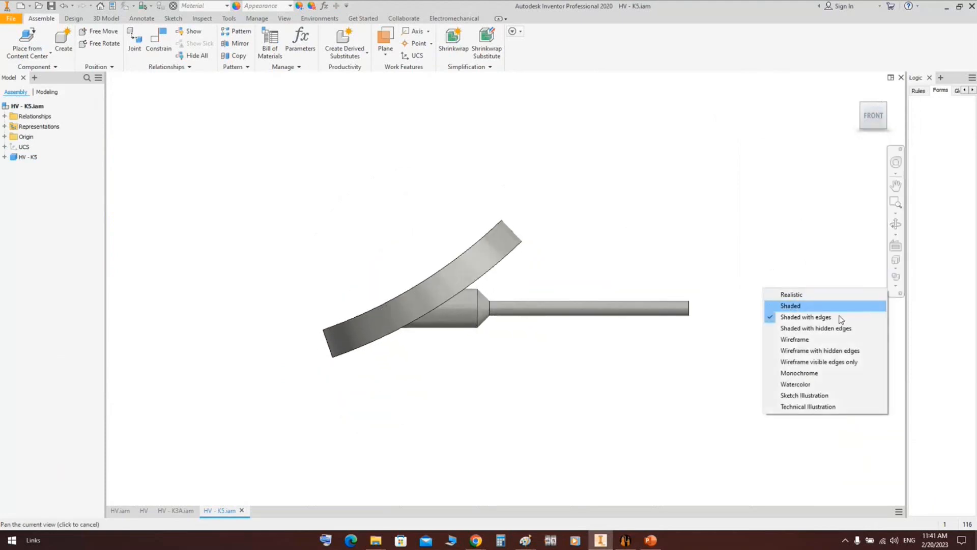
left_click(823, 340)
Examine the widened K5 pad around the hub and the bore's fillet at the pad's inner surface.
scroll(633, 230, "down", 5)
middle_click_drag(583, 268, 444, 270)
middle_click_drag(575, 277, 450, 275)
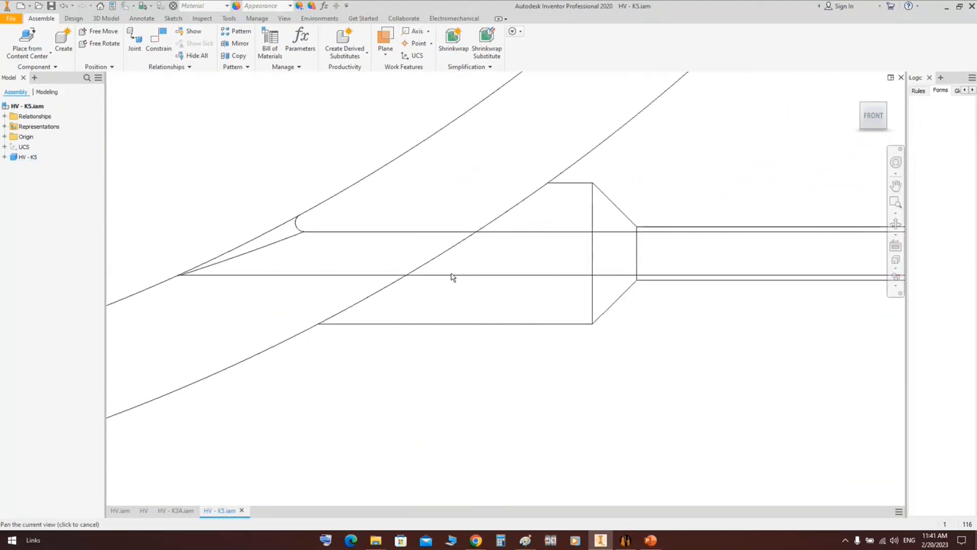
mouse_move(414, 302)
middle_mouse_down()
mouse_move(430, 303)
mouse_move(296, 416)
middle_mouse_up()
scroll(397, 357, "up", 1)
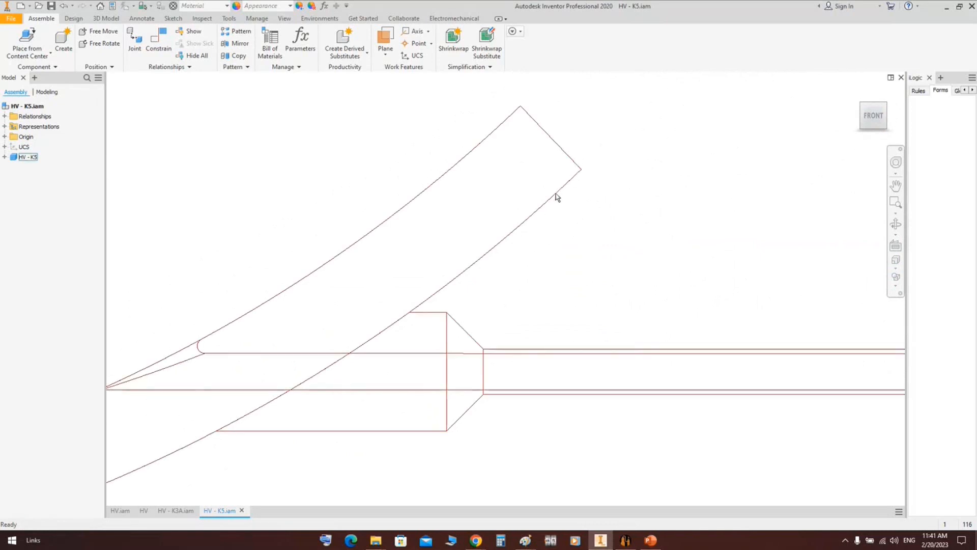
scroll(461, 259, "up", 3)
middle_click_drag(466, 259, 540, 219)
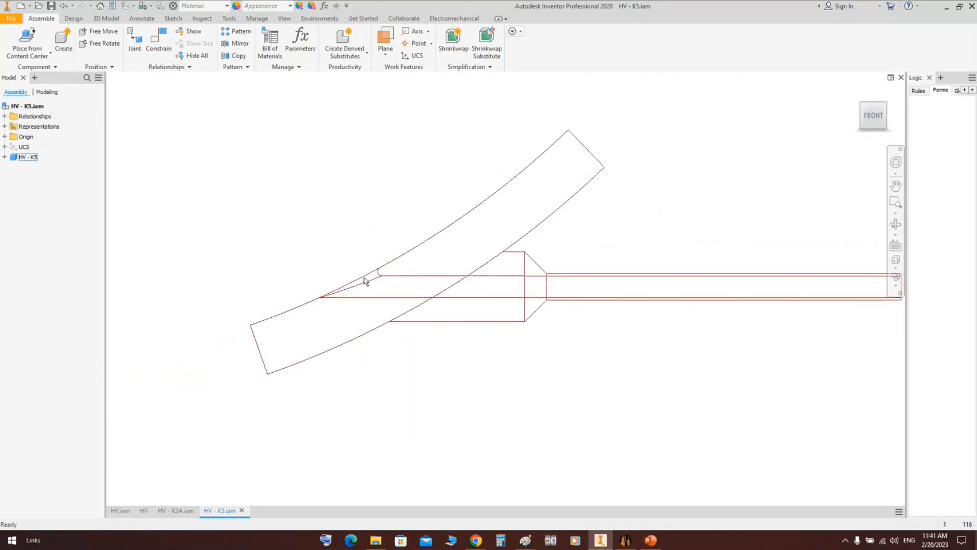
scroll(392, 264, "down", 4)
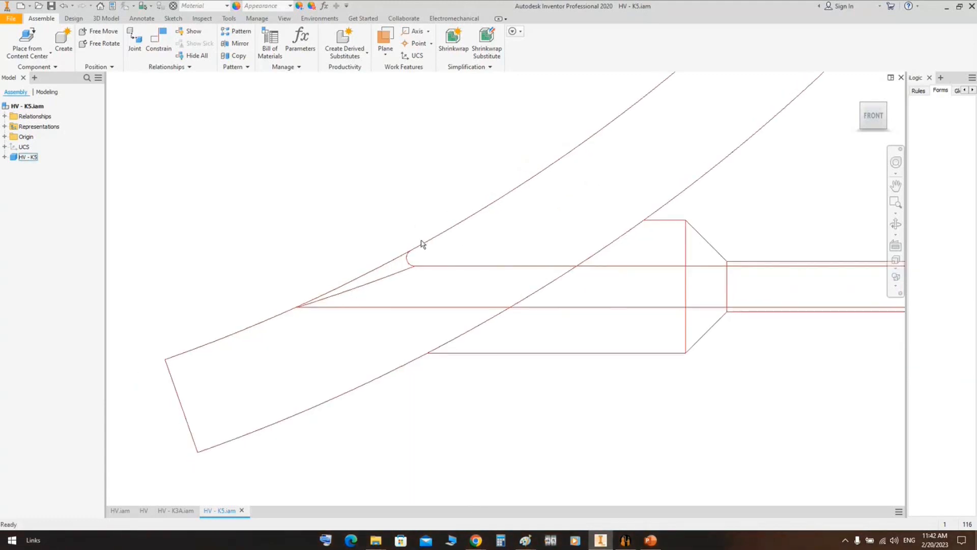
Review the marked-up pad edge sketch in Paint and return to the K5 assembly in Inventor.
mouse_move(525, 540)
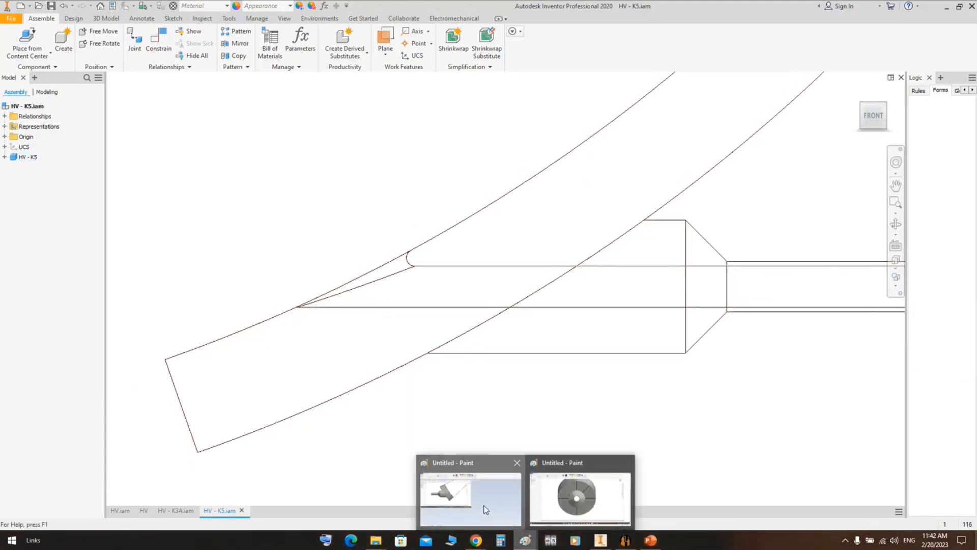
left_click(497, 517)
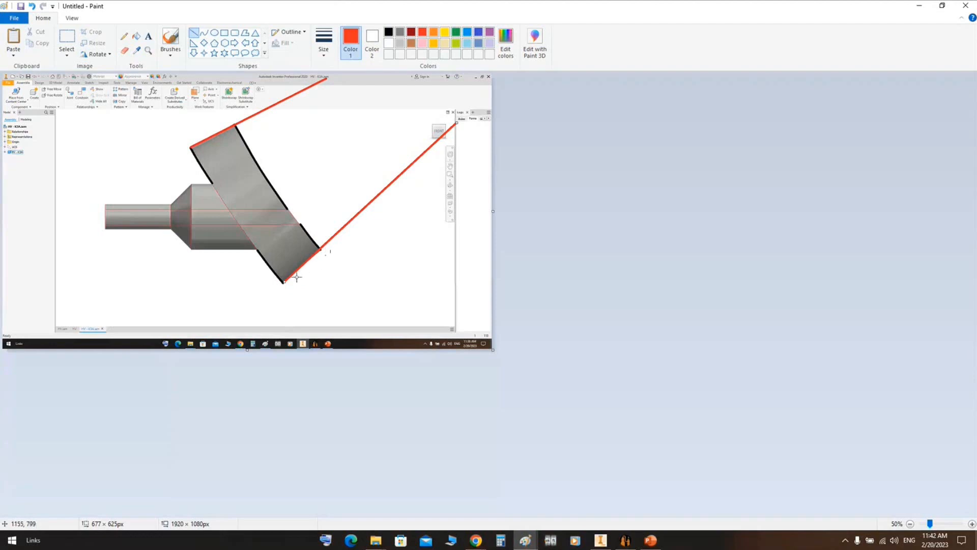
left_click(625, 541)
left_click(601, 540)
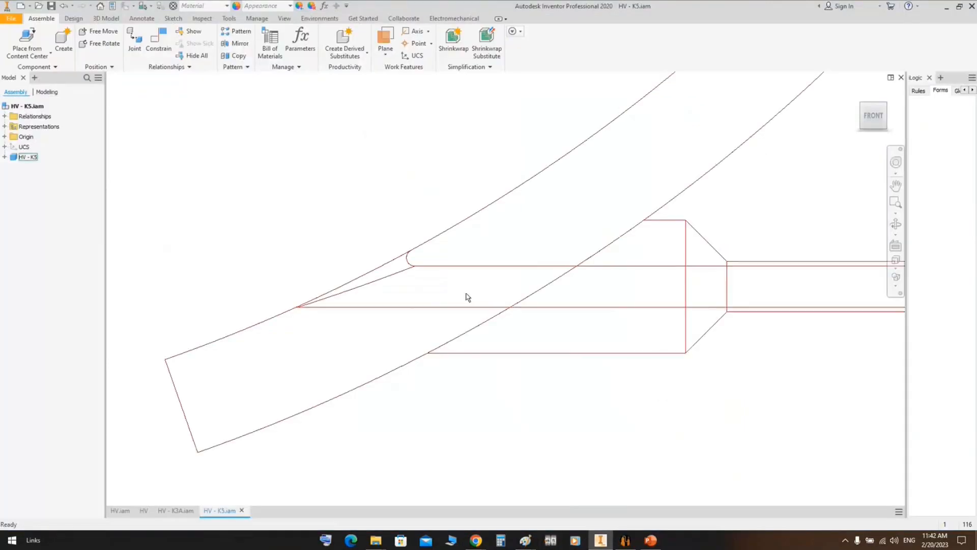
Display the K5 nozzle assembly shaded with visible edges and orbit it to a 3D view of the pad, hub and pipe.
scroll(469, 319, "down", 4)
middle_click_drag(554, 349, 517, 348)
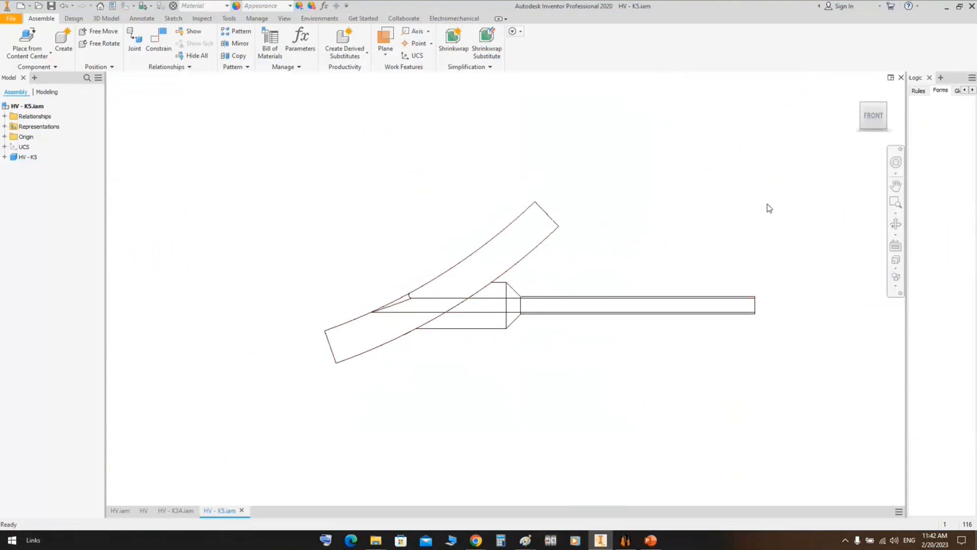
left_click(900, 289)
left_click(812, 306)
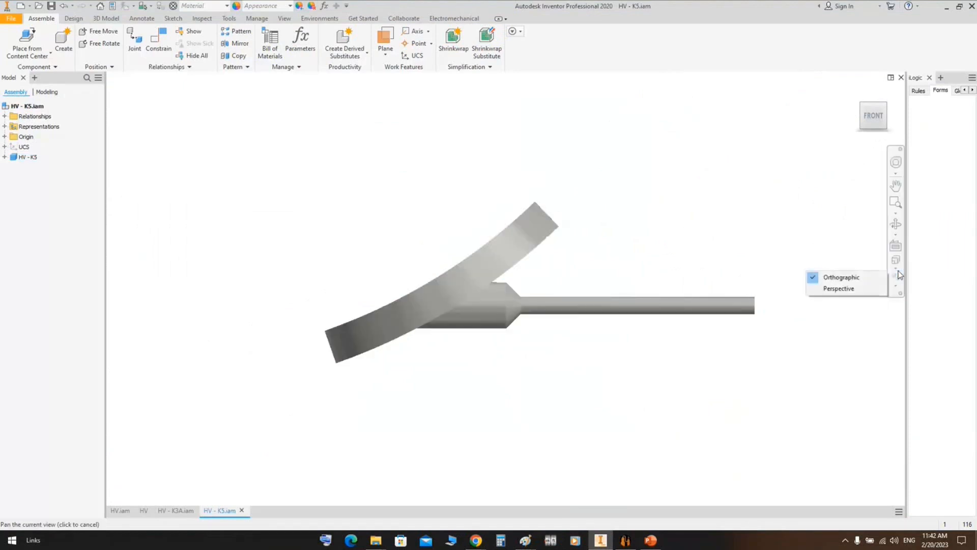
left_click(900, 289)
left_click(837, 318)
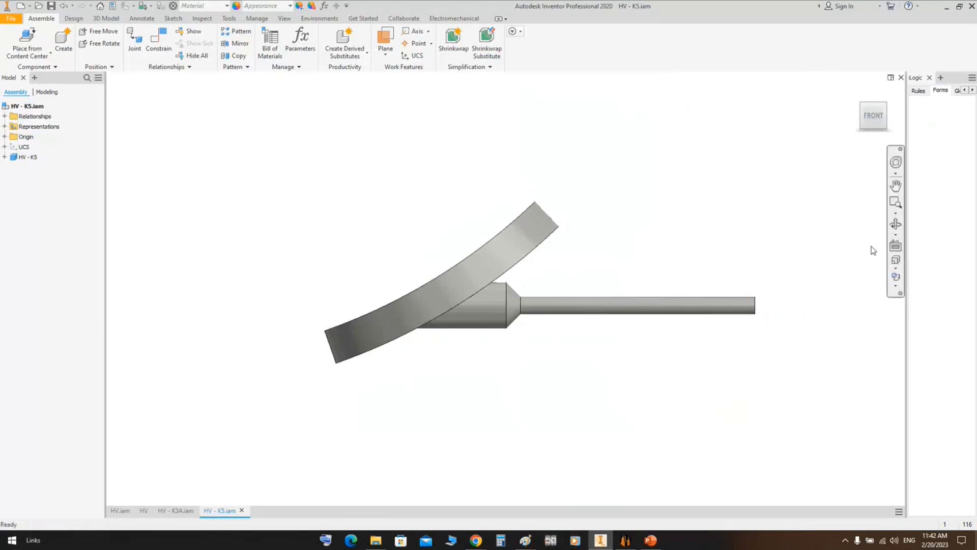
left_click(896, 224)
left_click_drag(499, 300, 456, 320)
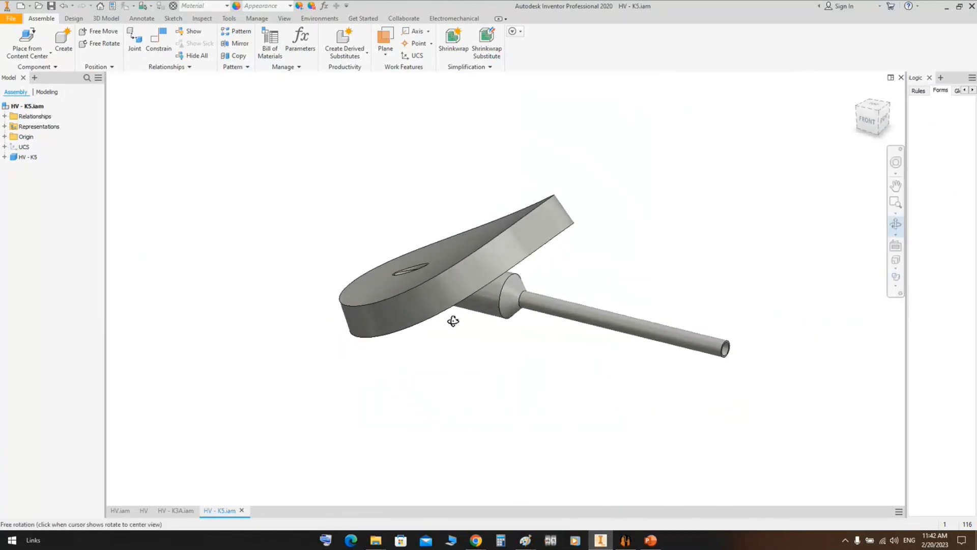
scroll(603, 288, "down", 2)
right_click(601, 285)
left_click(589, 277)
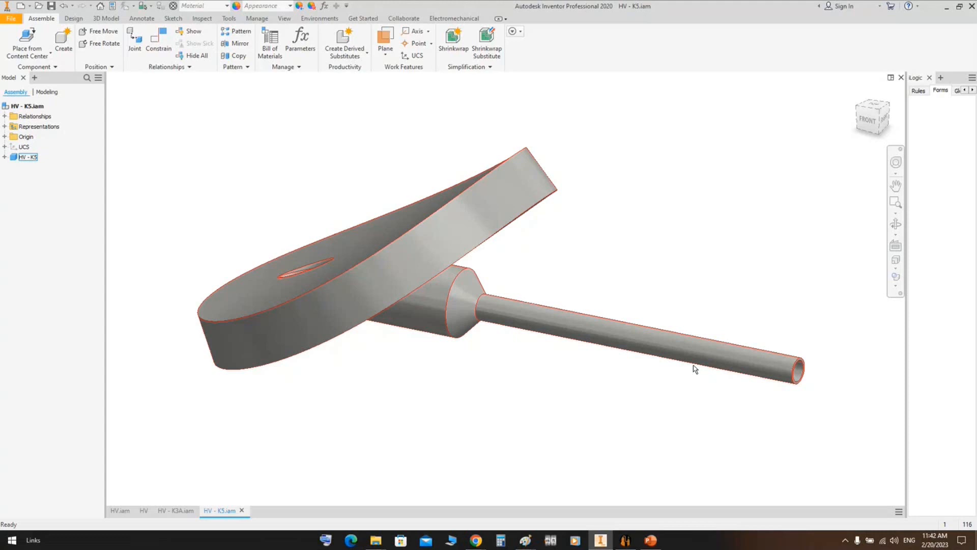
Return to the HV.iam vessel assembly and examine the whole vessel with its side nozzles from the back and left views.
left_click(120, 510)
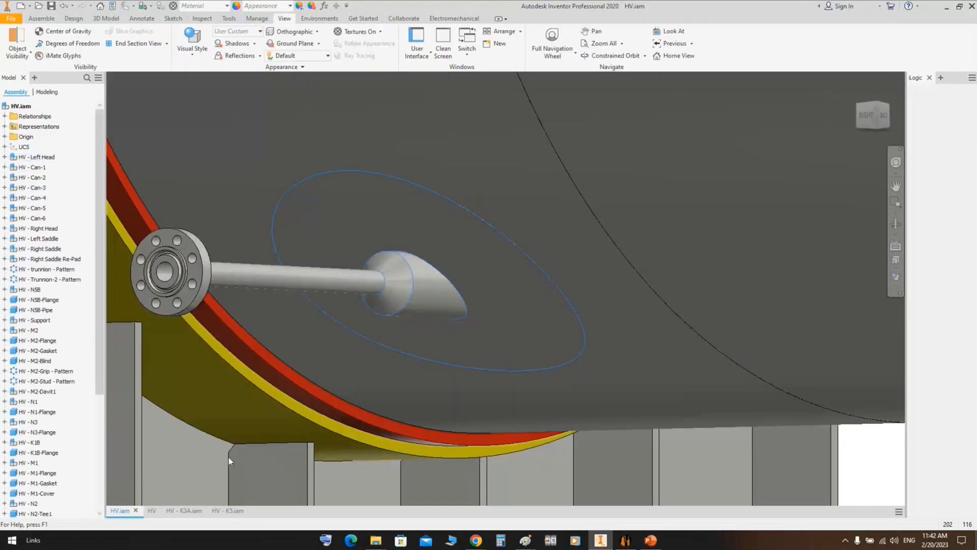
scroll(498, 276, "down", 5)
left_click(520, 286)
middle_click_drag(519, 286, 371, 291)
scroll(601, 387, "down", 5)
middle_click_drag(601, 386, 453, 404)
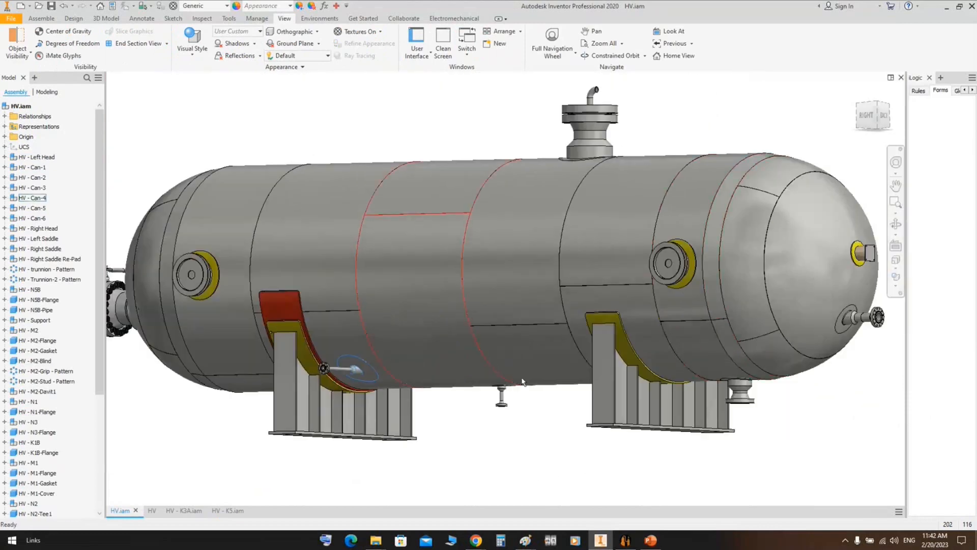
left_click(885, 119)
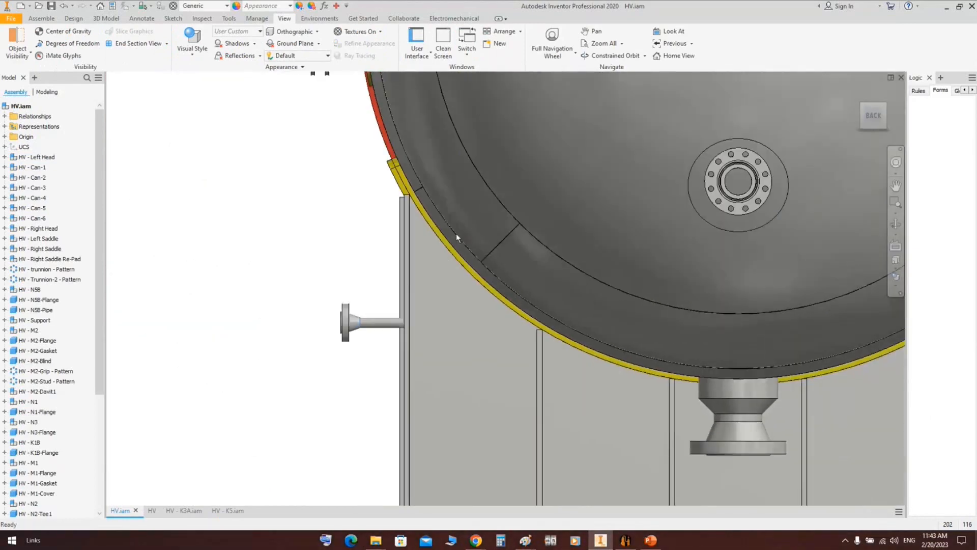
middle_click(457, 234)
middle_click(457, 234)
left_click(895, 116)
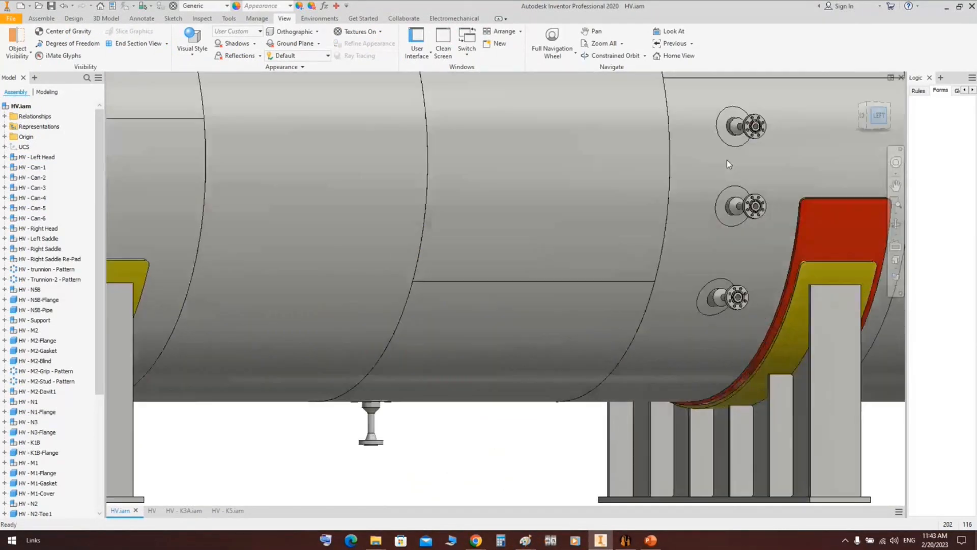
middle_click(568, 184)
middle_click(569, 184)
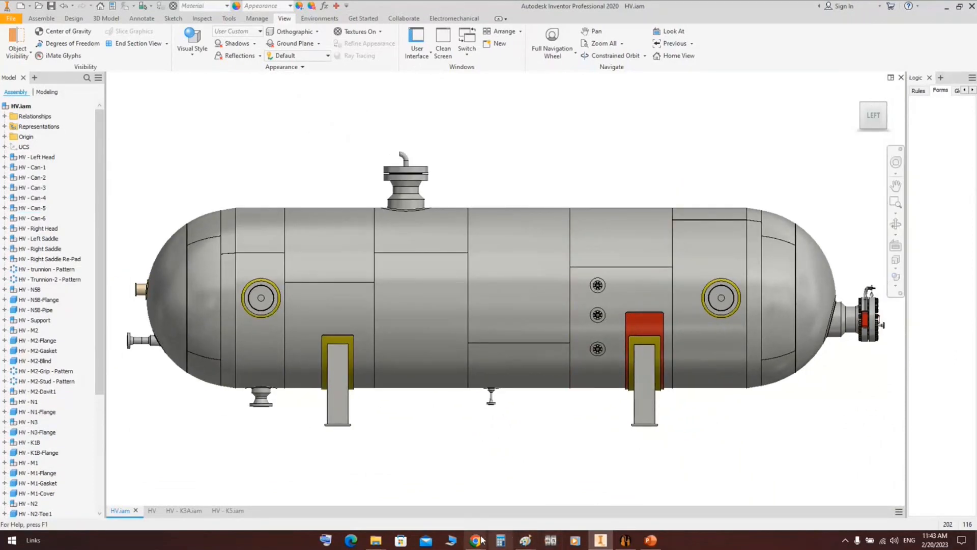
Switch to the Microsoft Teams meeting window in Chrome.
mouse_move(476, 540)
left_click(445, 511)
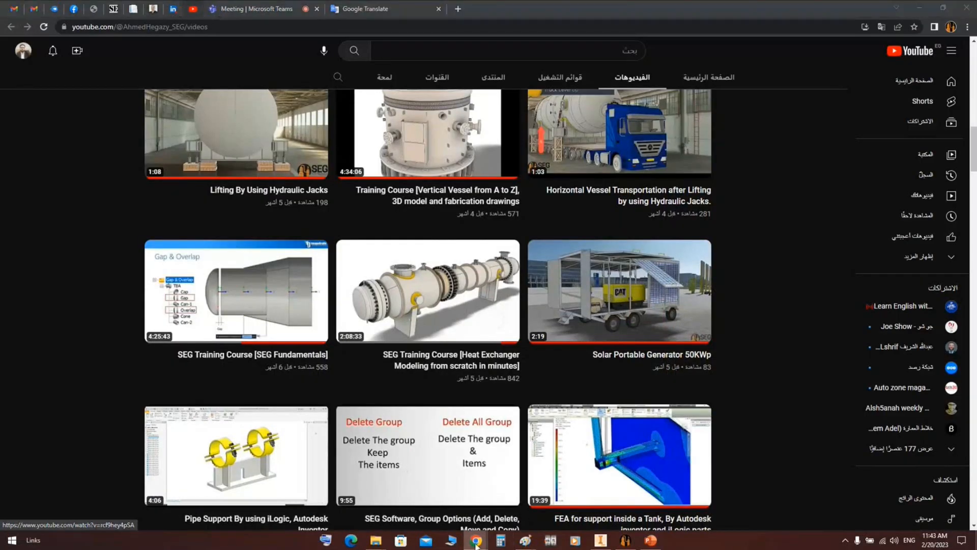
mouse_move(479, 538)
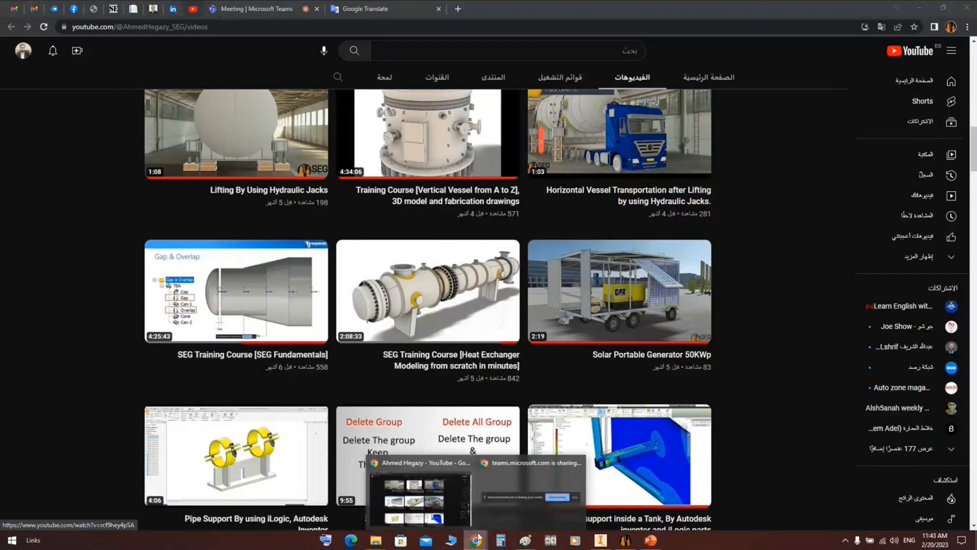
left_click(531, 496)
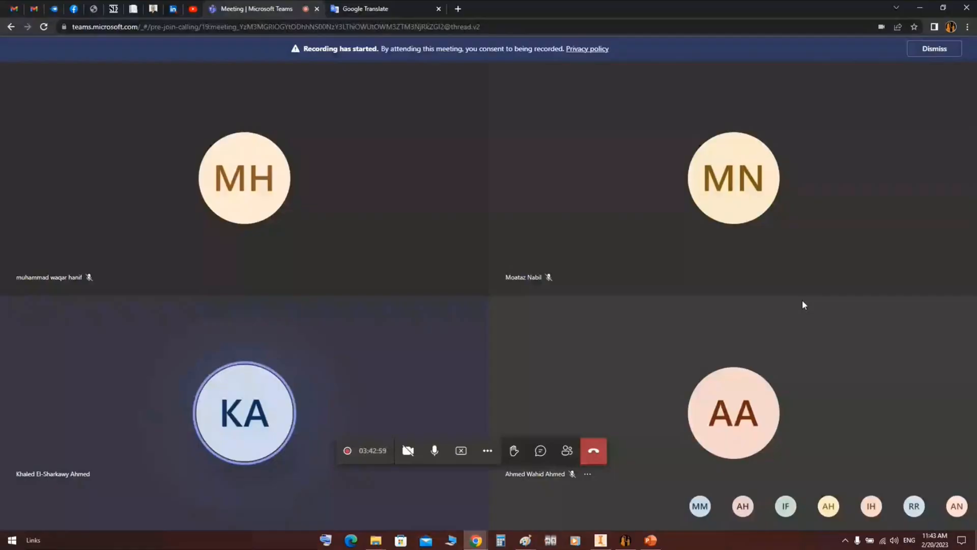